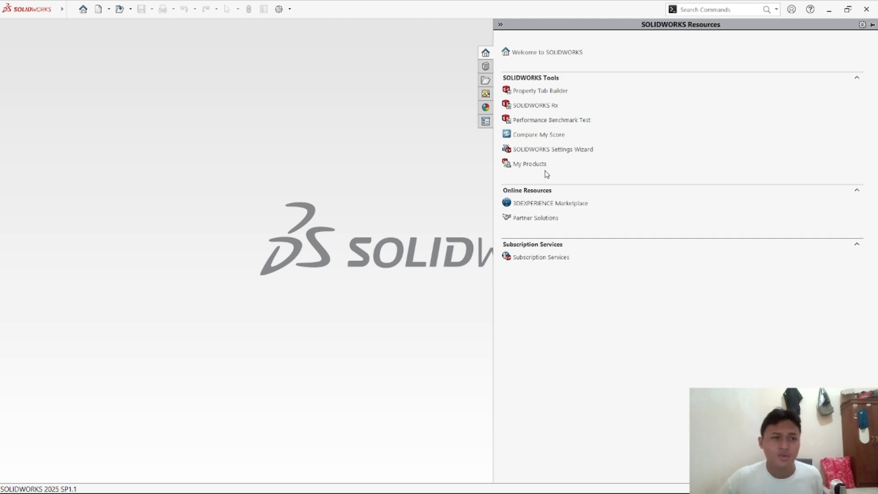
Step: Create a new part document and start a sketch on the Top Plane
click(98, 9)
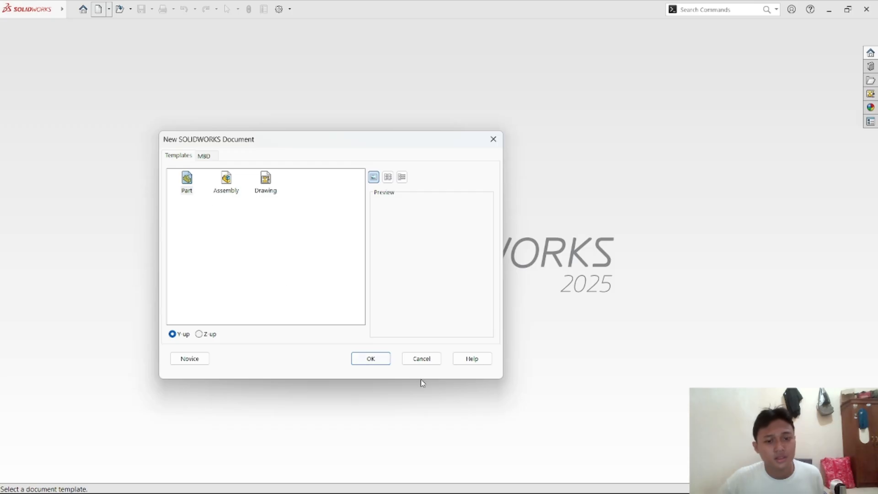
click(380, 357)
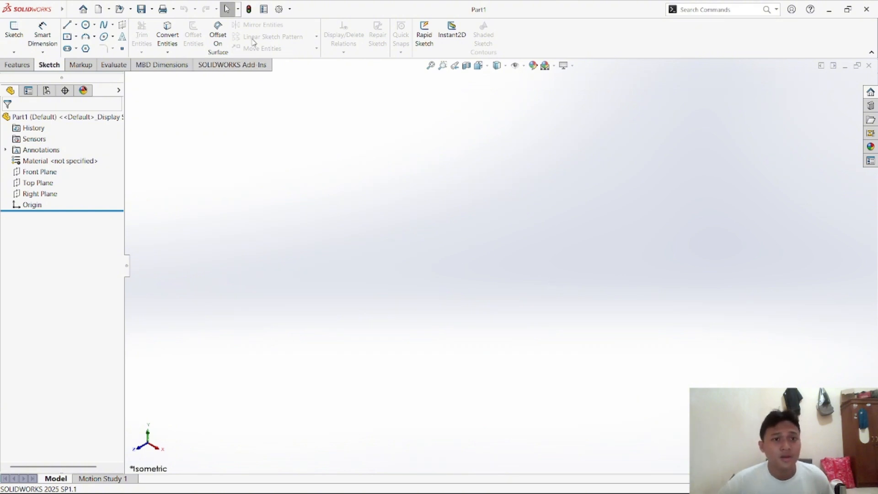
click(31, 182)
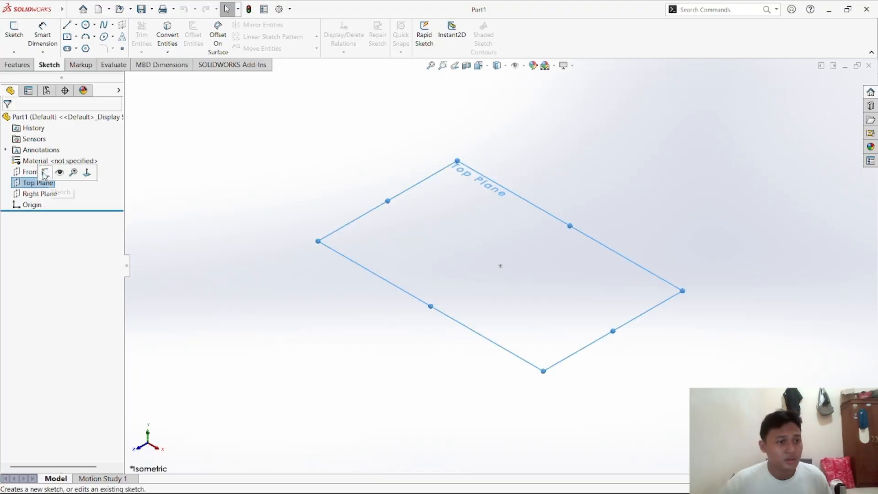
click(45, 173)
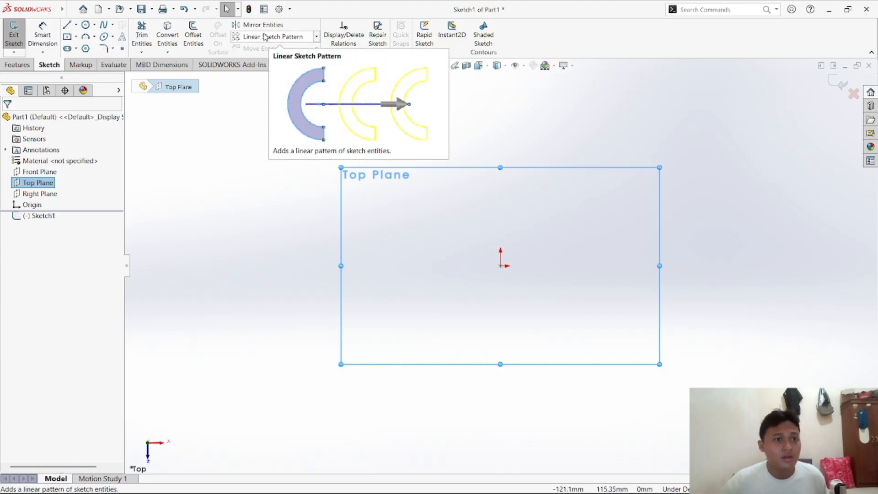
click(316, 36)
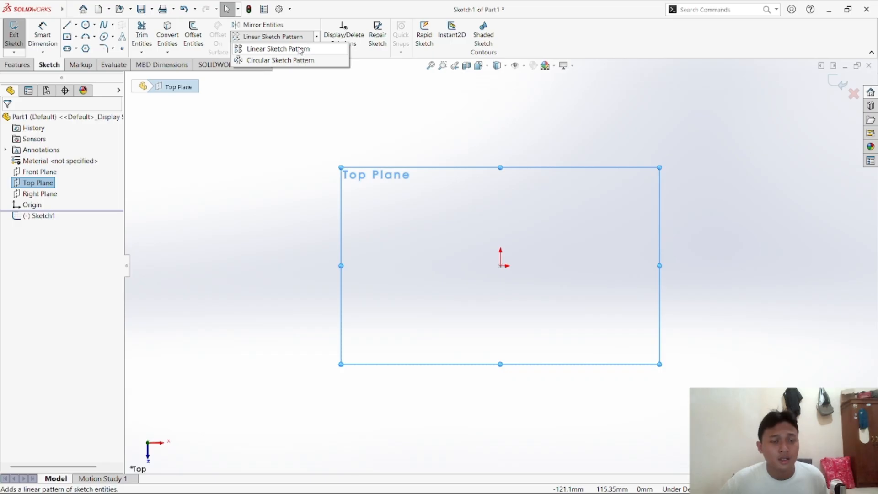
click(267, 125)
click(267, 125)
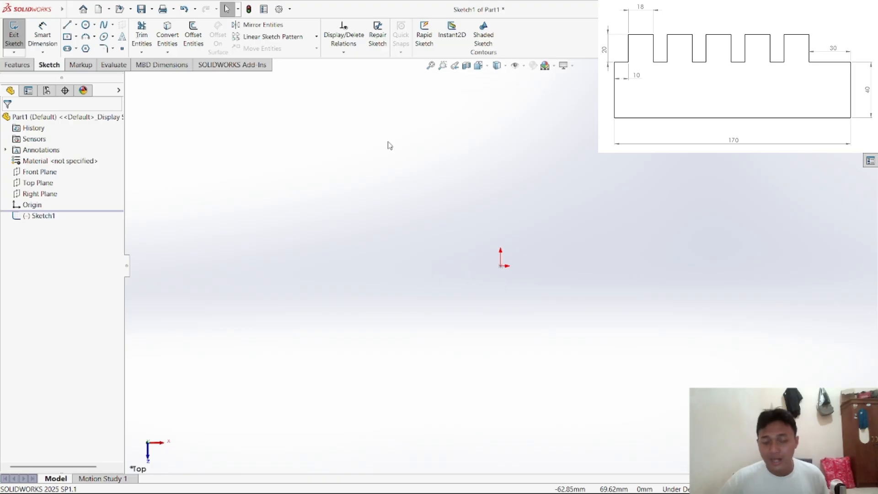
click(290, 40)
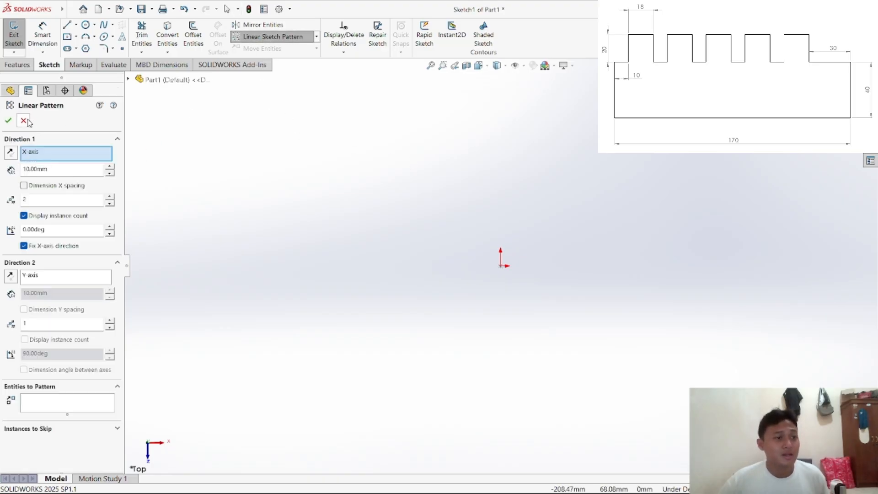
click(24, 121)
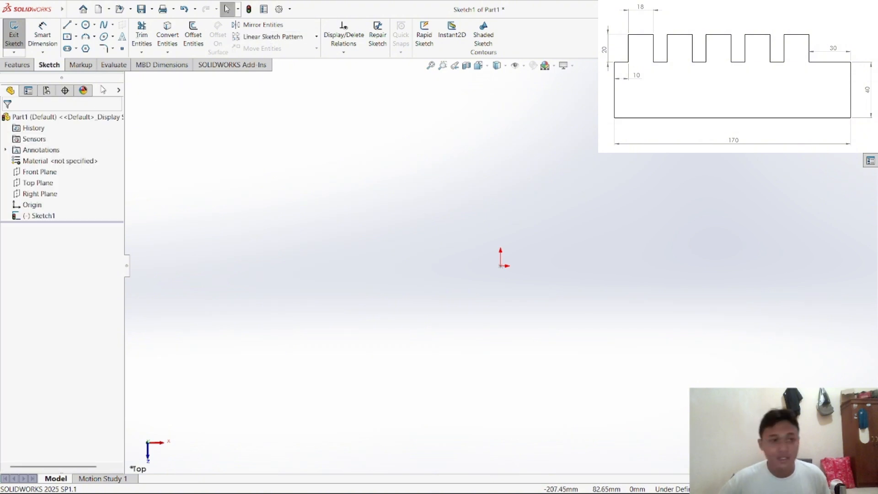
Step: Draw a connected line chain from the origin: about 22 mm horizontally rightward, 42 mm up, 28 mm across, and 42 mm back down
click(68, 26)
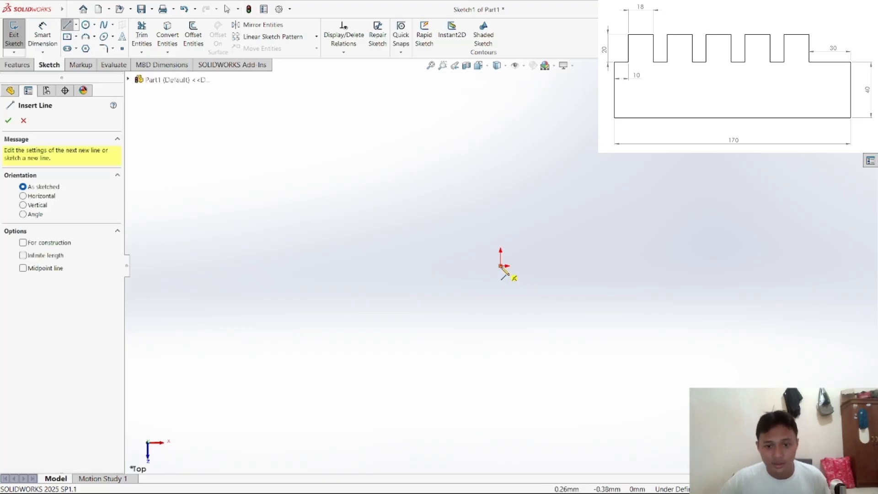
click(501, 266)
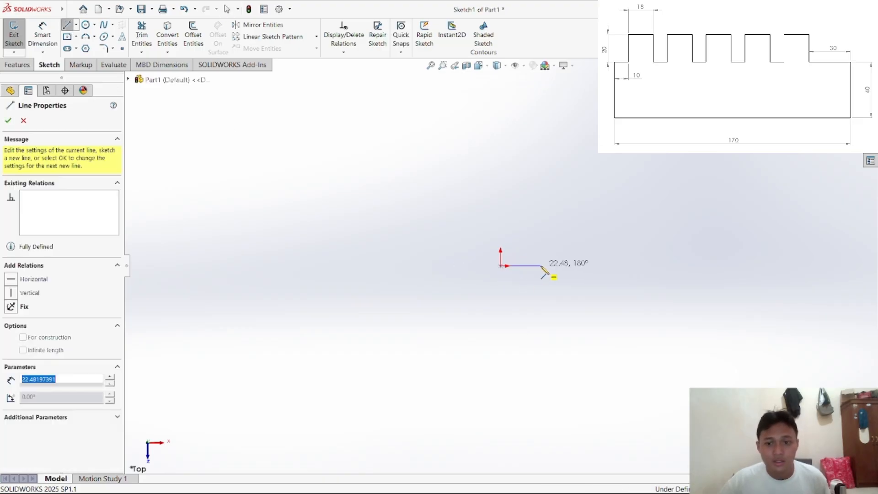
click(541, 265)
click(541, 191)
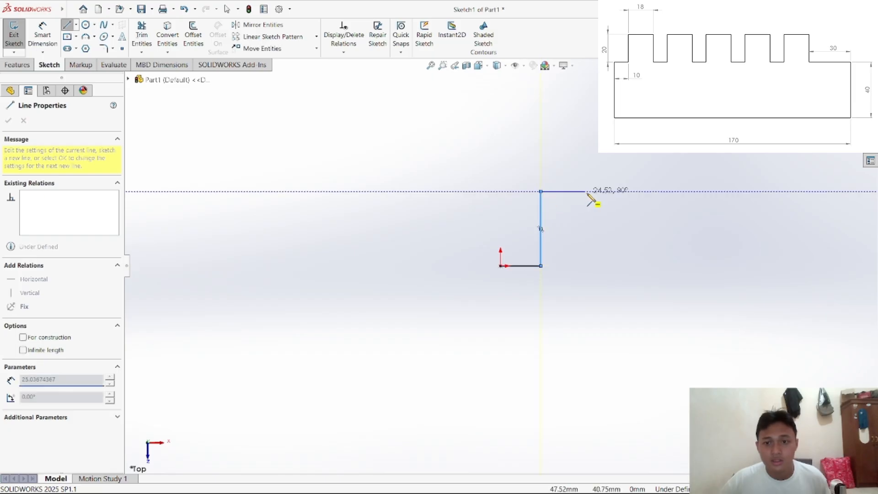
click(589, 191)
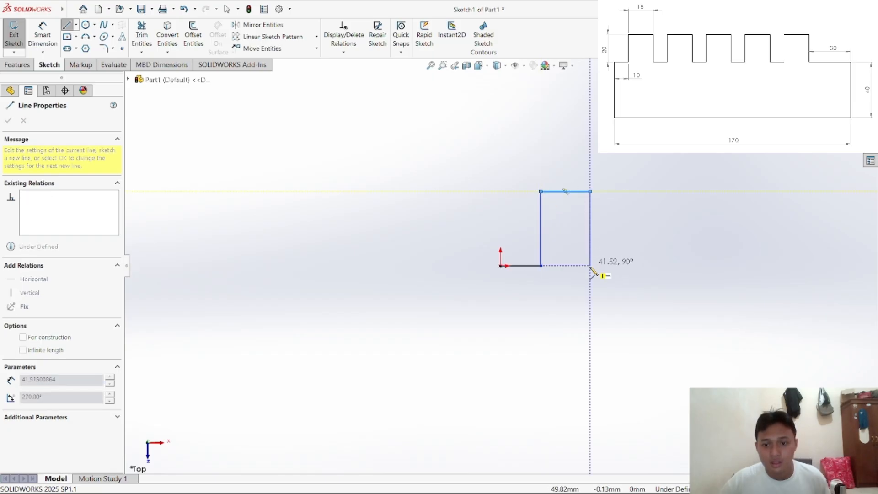
click(589, 265)
right_click(625, 241)
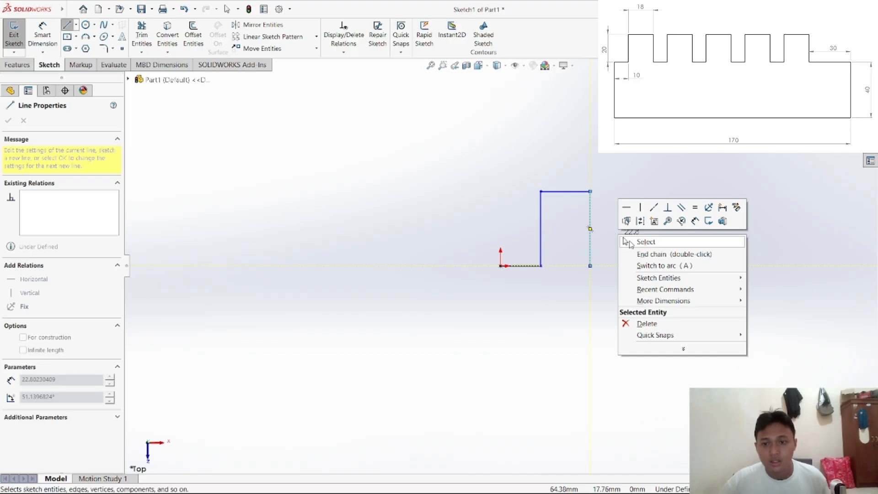
click(645, 242)
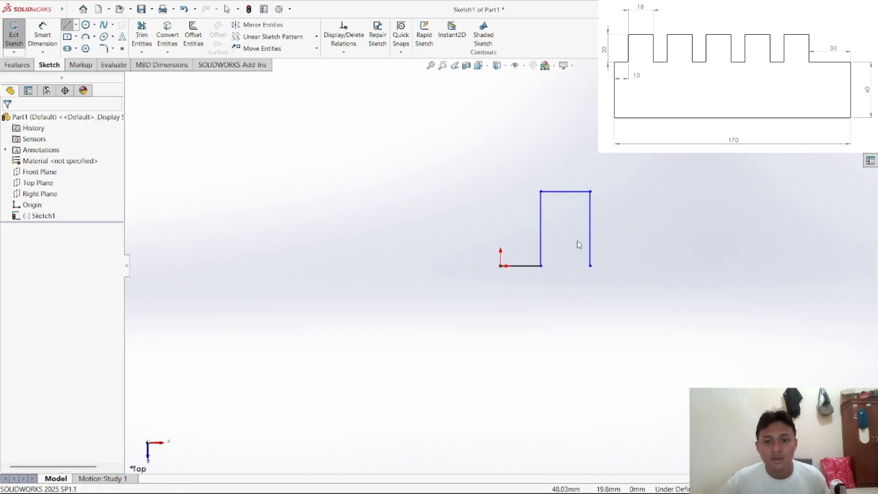
Step: Dimension the short horizontal line starting at the origin to 10 mm
click(42, 34)
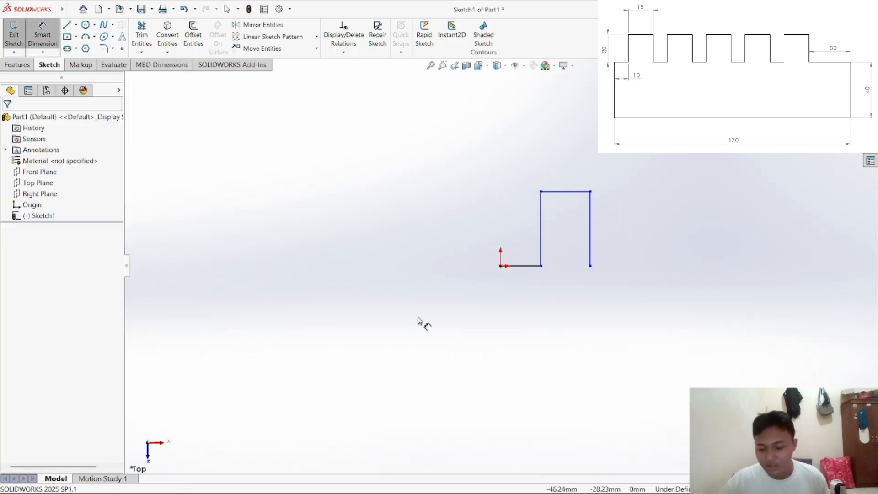
click(519, 266)
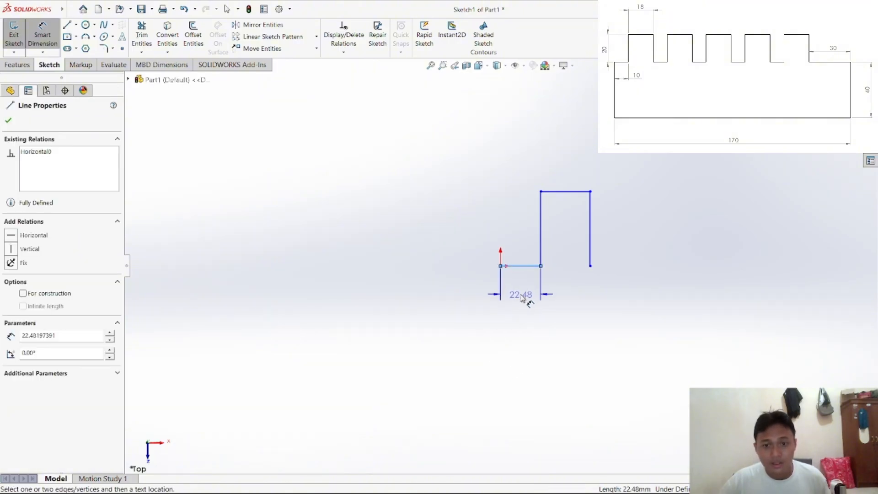
click(519, 289)
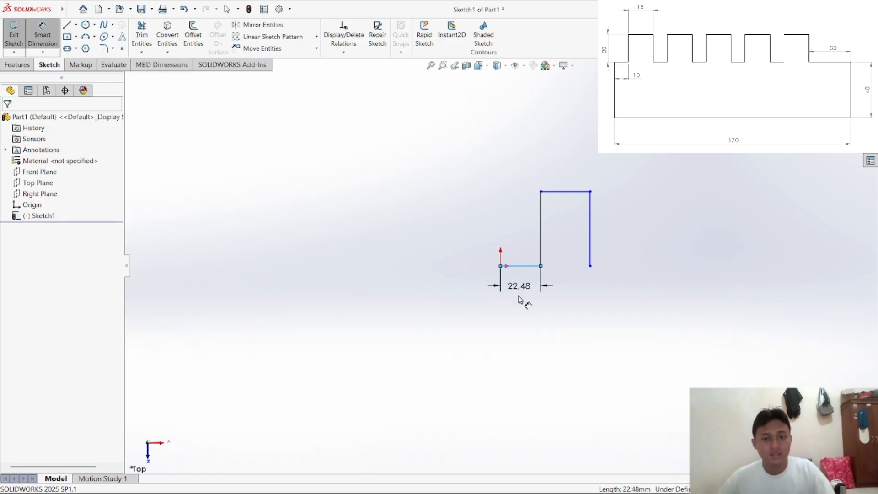
text(1)
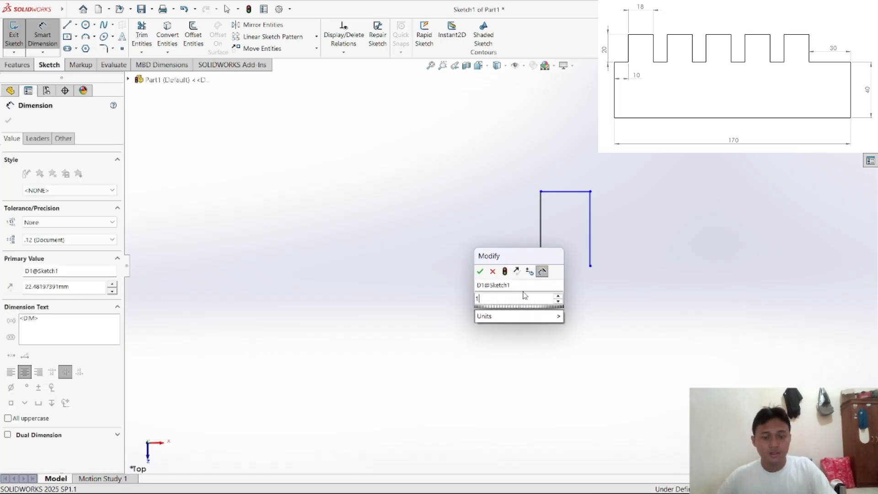
text(0)
key(Return)
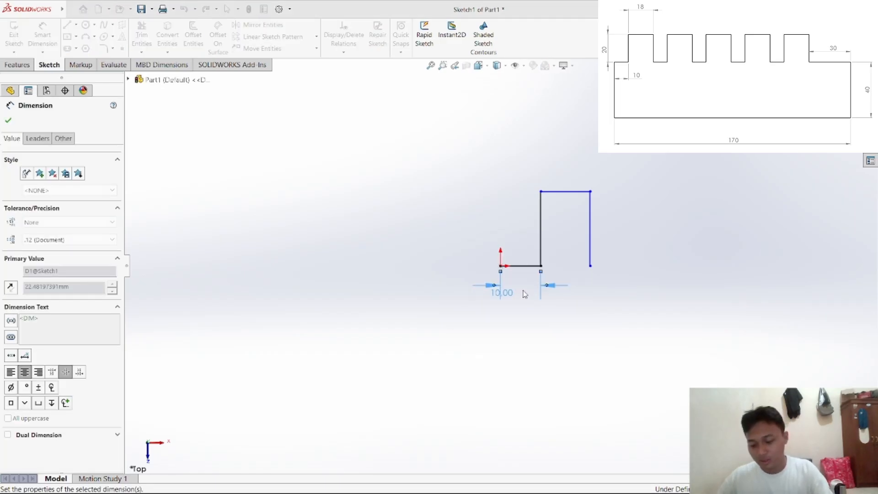
Step: Dimension the tooth's left vertical line to 20 mm and end dimensioning
click(541, 222)
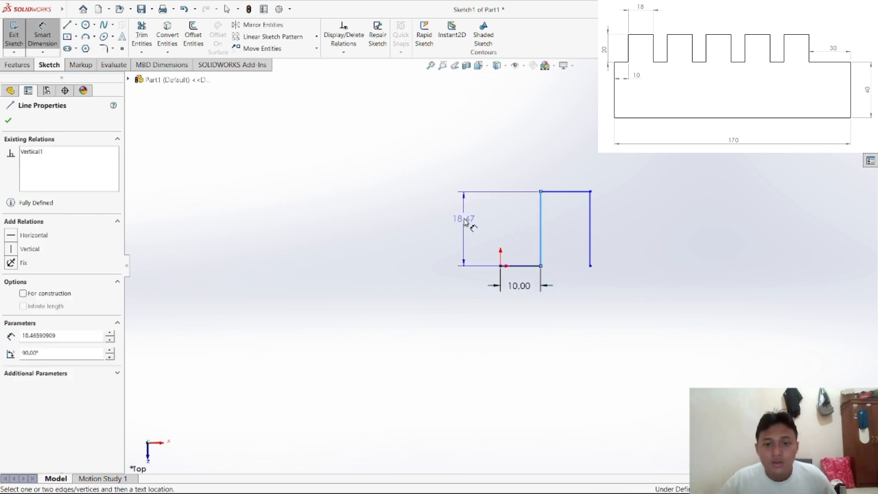
click(464, 223)
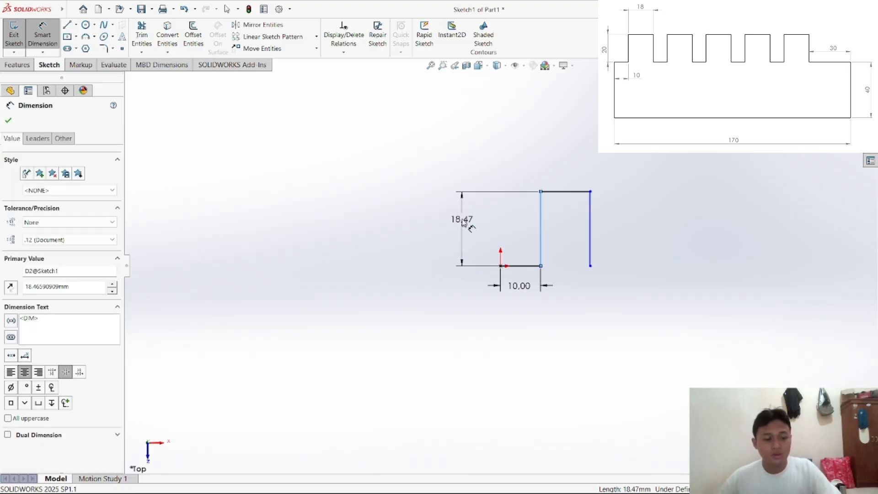
text(20)
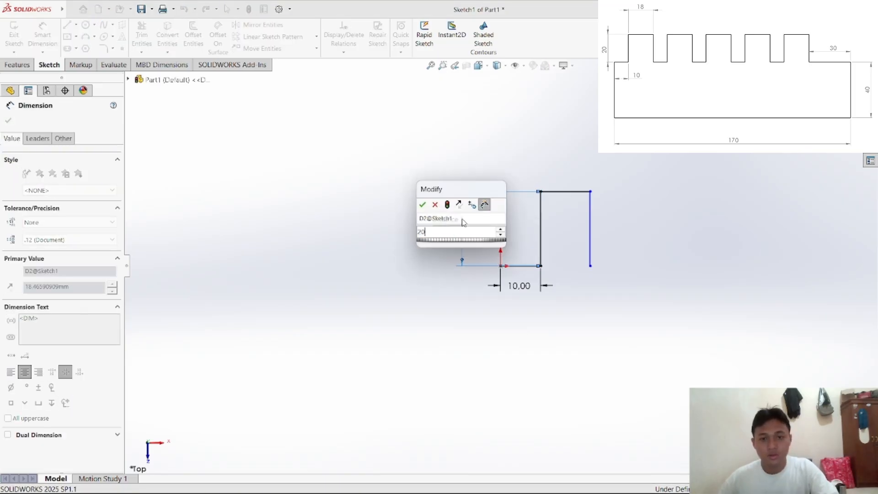
key(Return)
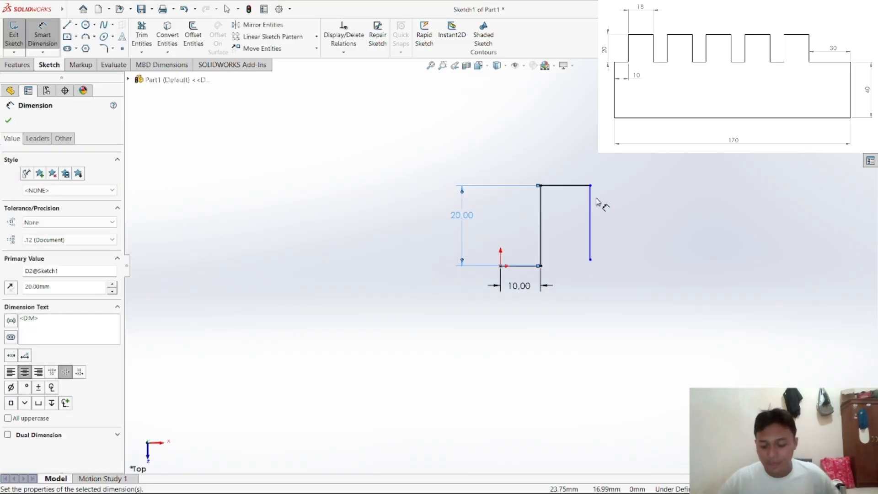
right_click(393, 159)
click(417, 185)
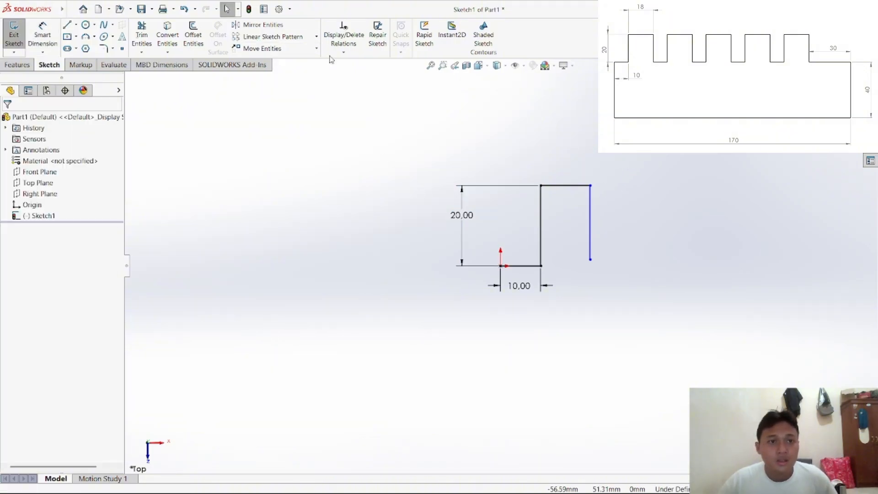
Step: Dimension the tooth's top horizontal line to 18 mm
click(336, 54)
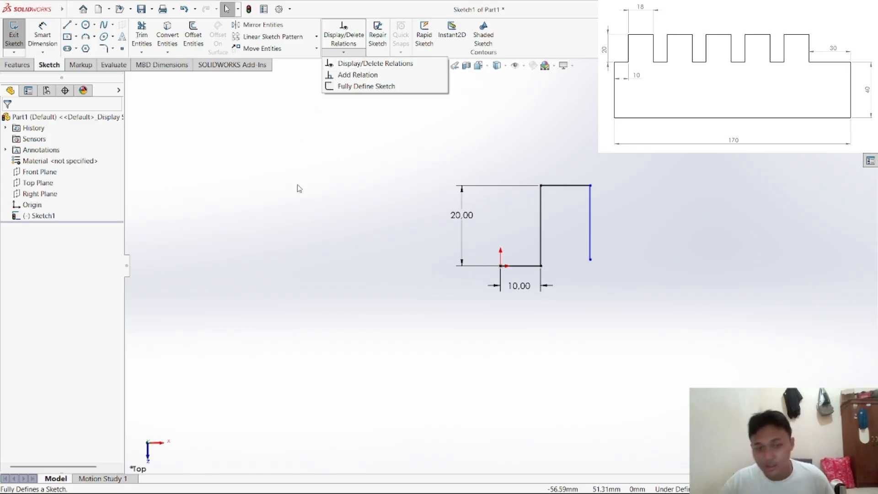
click(42, 36)
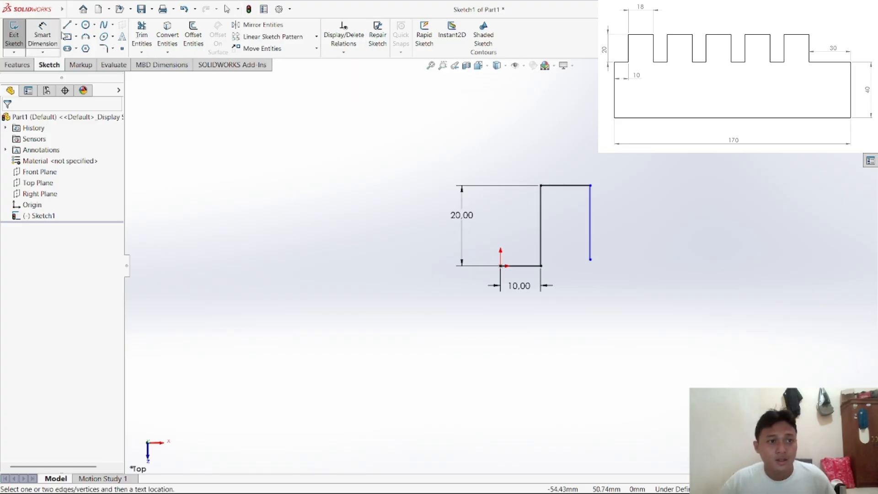
click(565, 186)
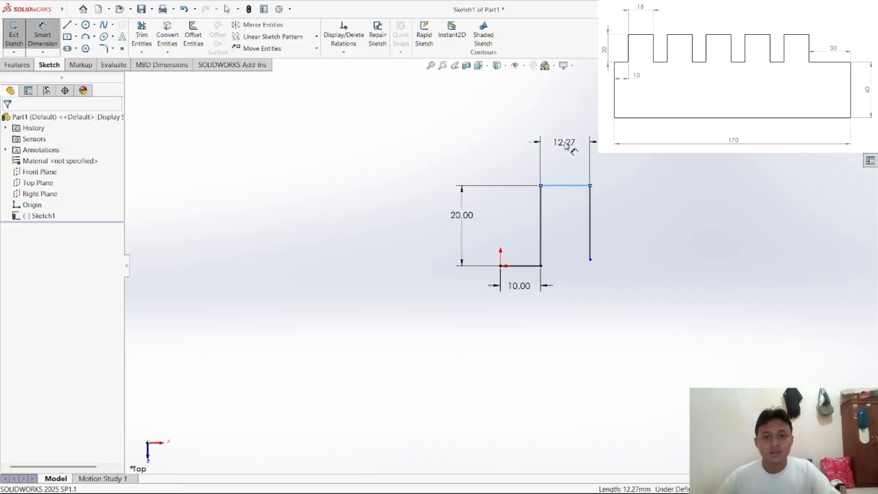
click(567, 146)
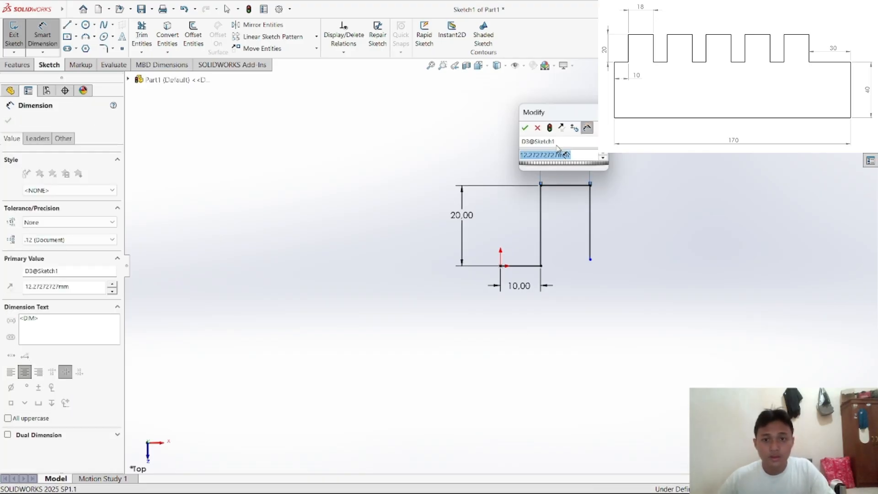
text(18)
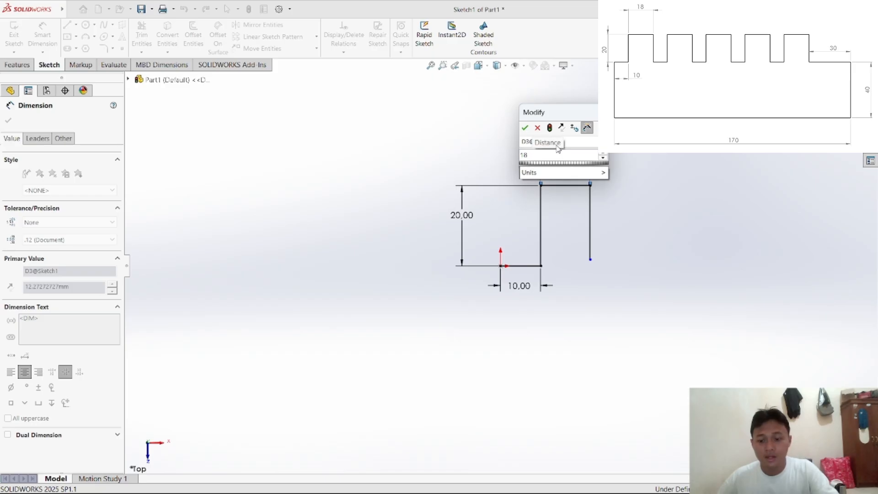
click(525, 129)
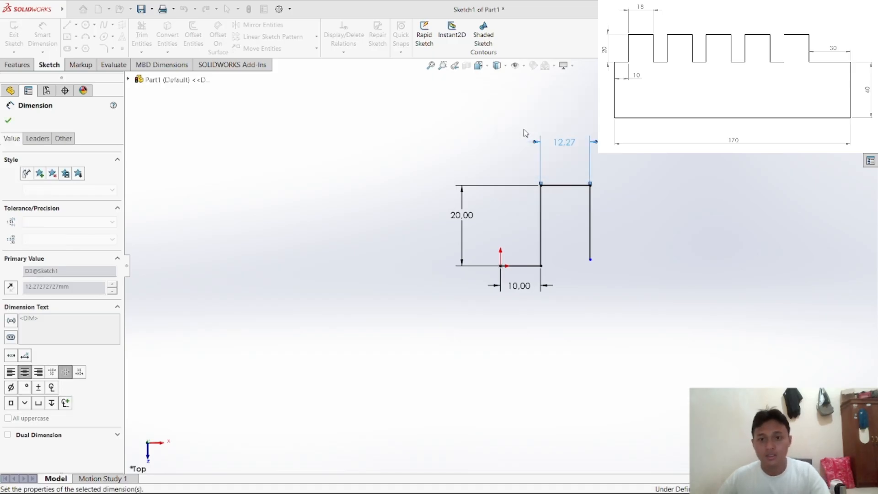
key(Escape)
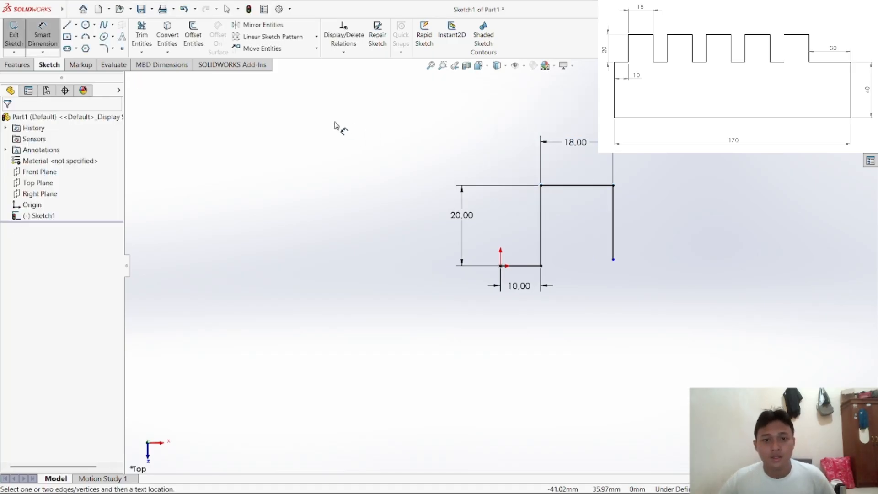
Step: Add an Equal relation between the tooth's left and right vertical lines
click(344, 51)
click(365, 74)
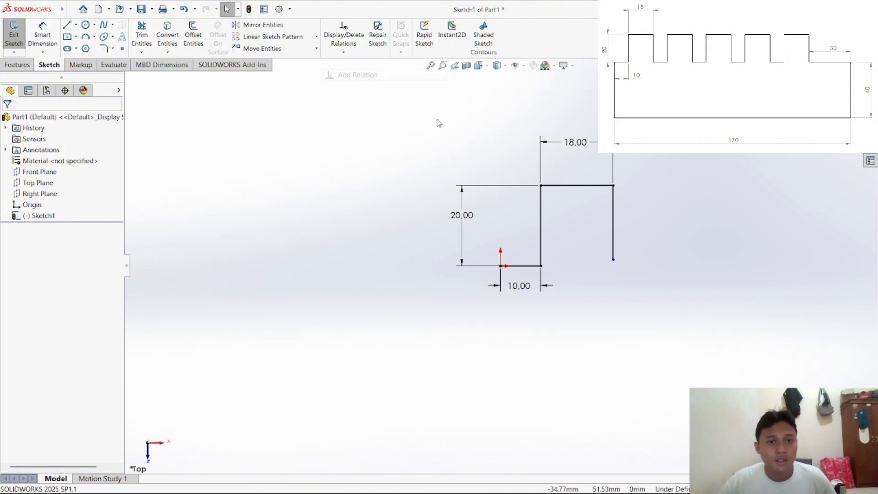
click(541, 228)
click(612, 228)
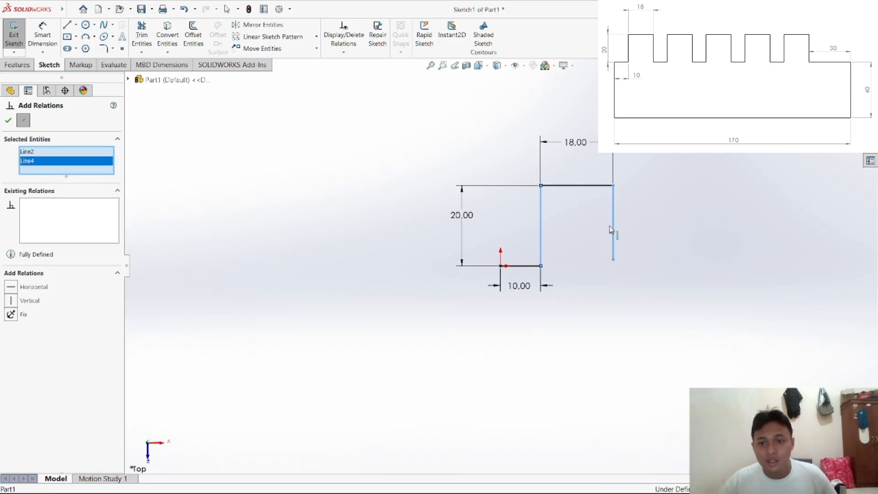
click(25, 355)
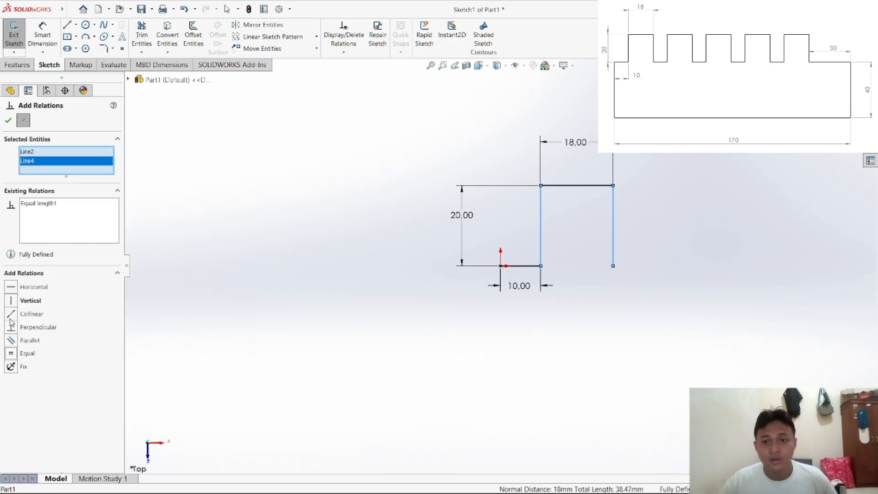
click(7, 121)
click(315, 192)
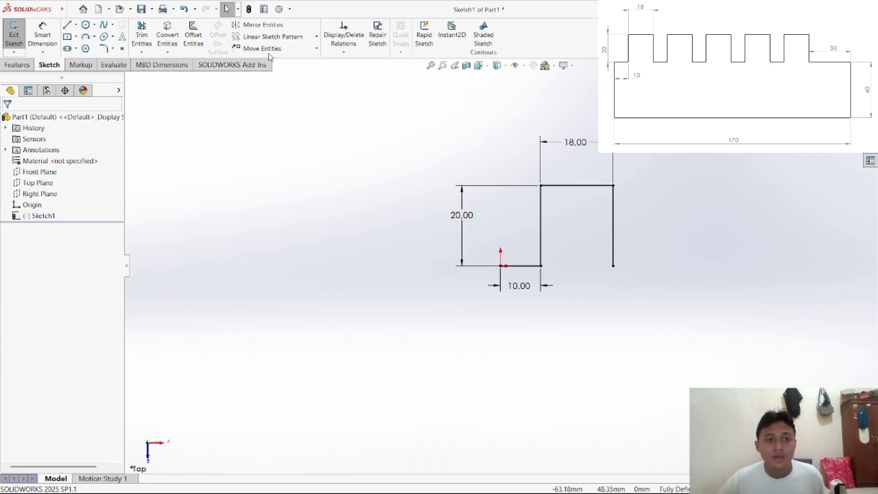
click(316, 36)
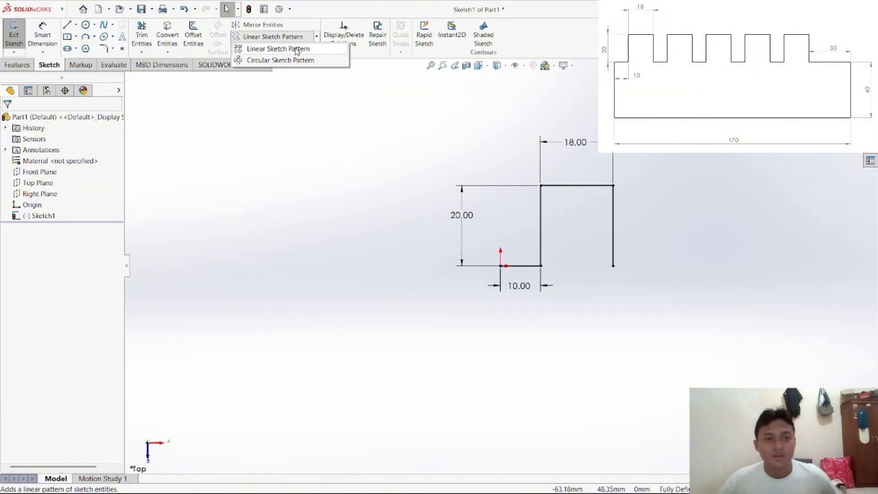
click(313, 53)
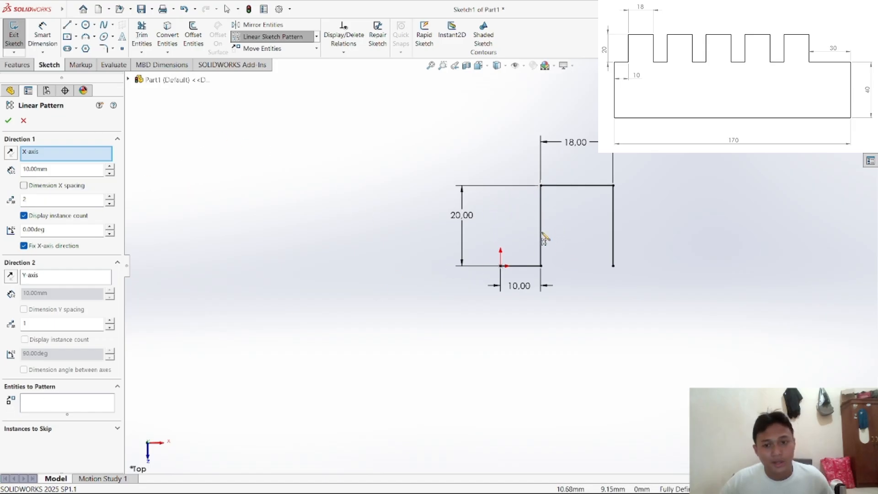
click(521, 266)
click(542, 239)
click(564, 186)
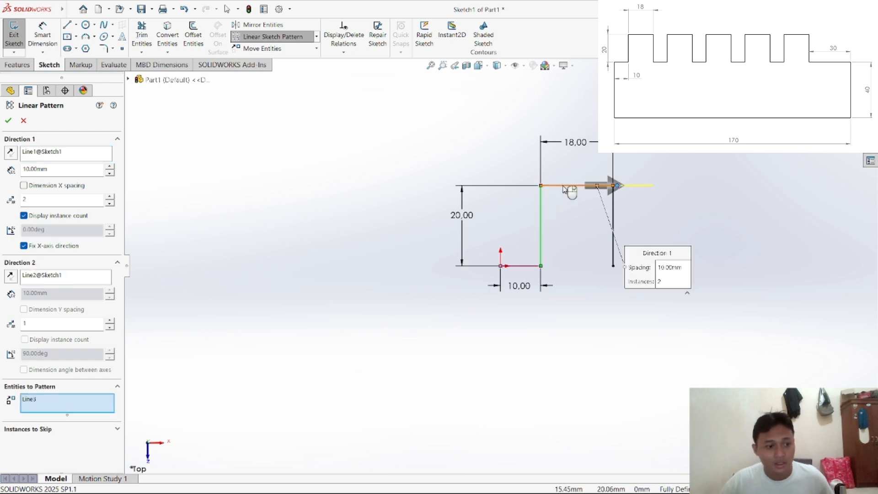
drag(615, 226, 617, 225)
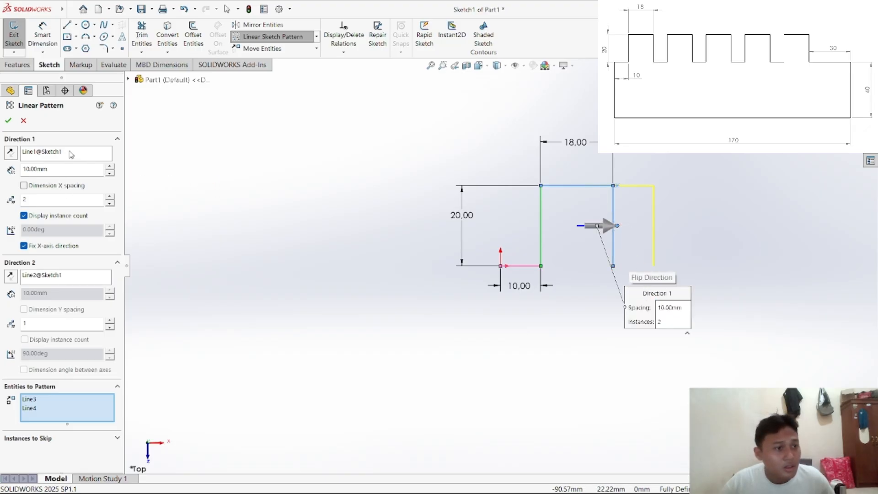
click(71, 155)
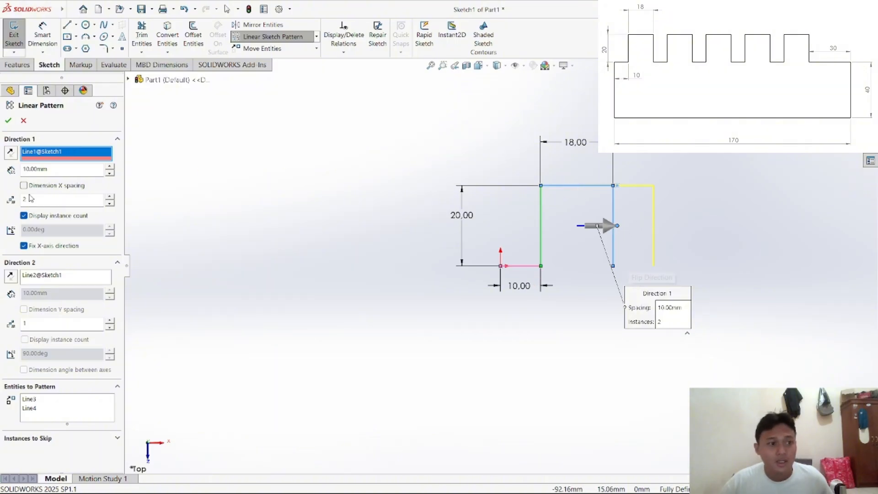
click(110, 322)
click(109, 321)
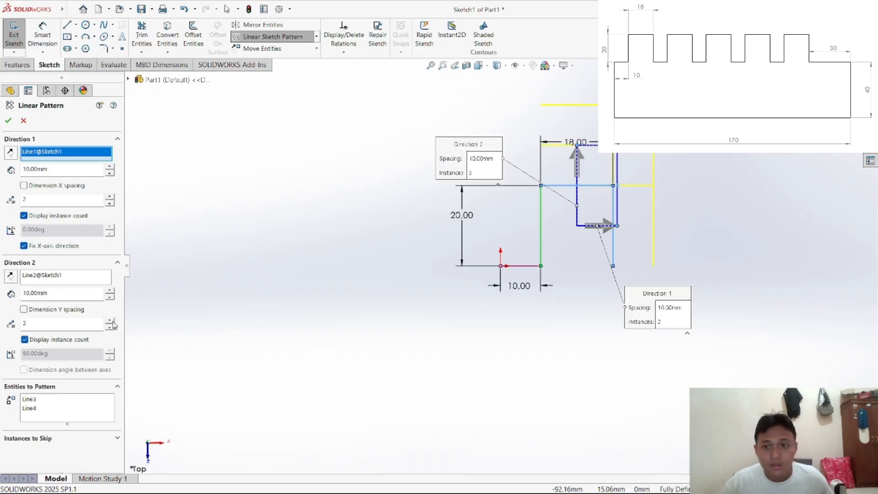
click(110, 328)
click(109, 328)
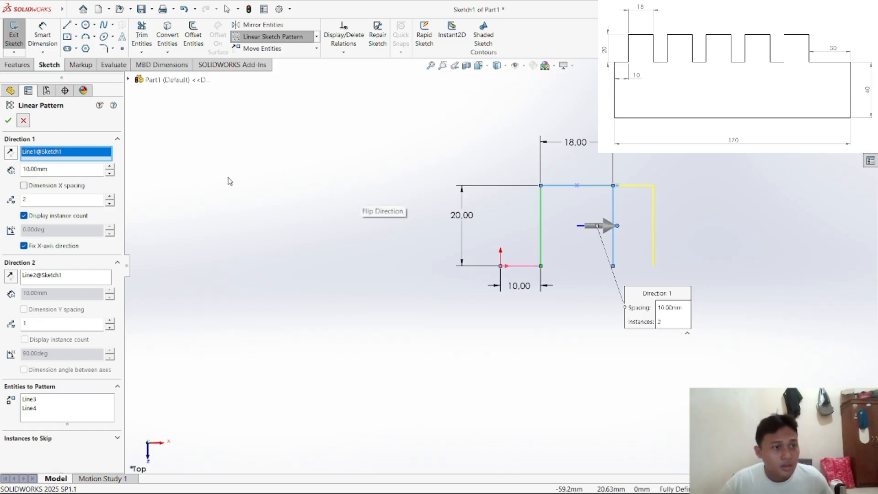
key(Escape)
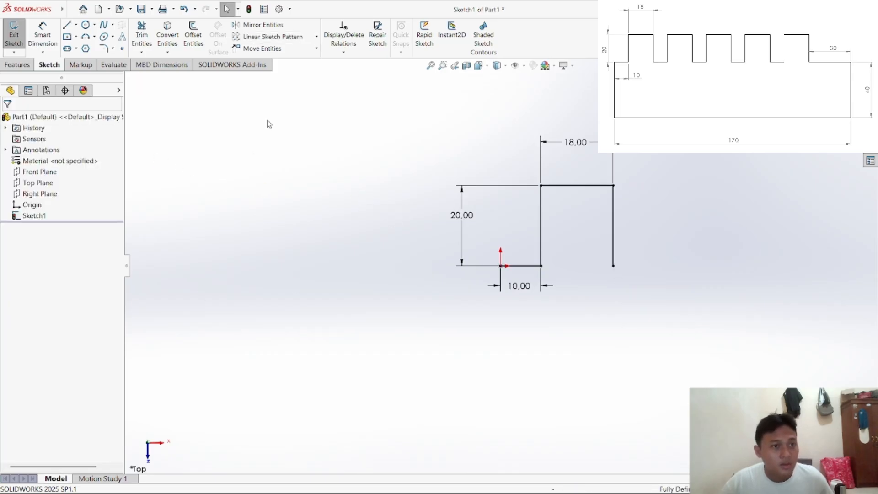
Step: Start a linear sketch pattern with the short base line and the tooth's three lines as the entities to pattern
click(313, 37)
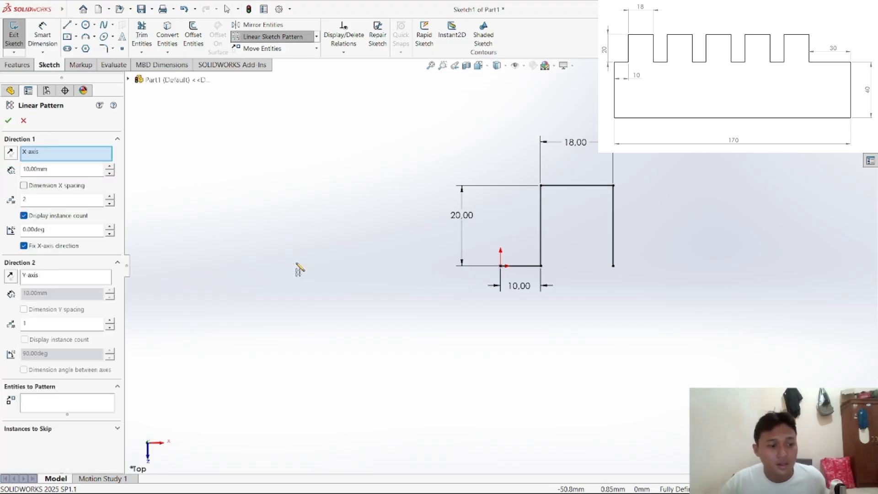
click(91, 408)
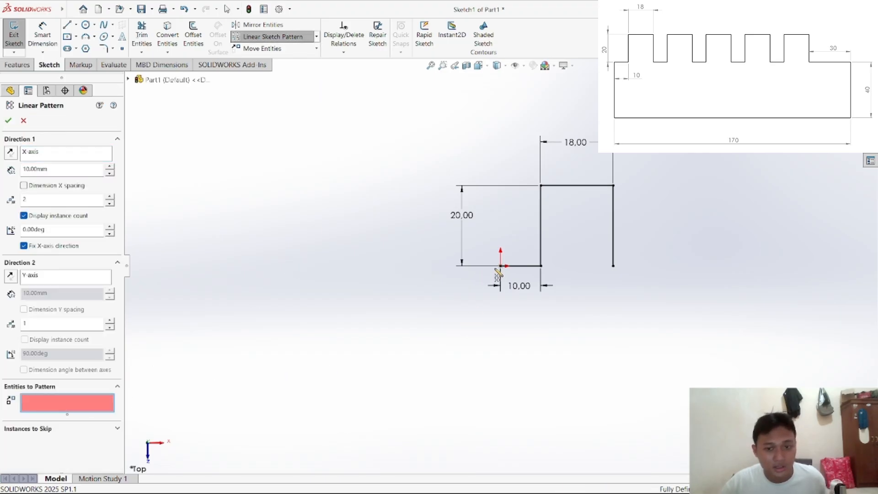
click(522, 266)
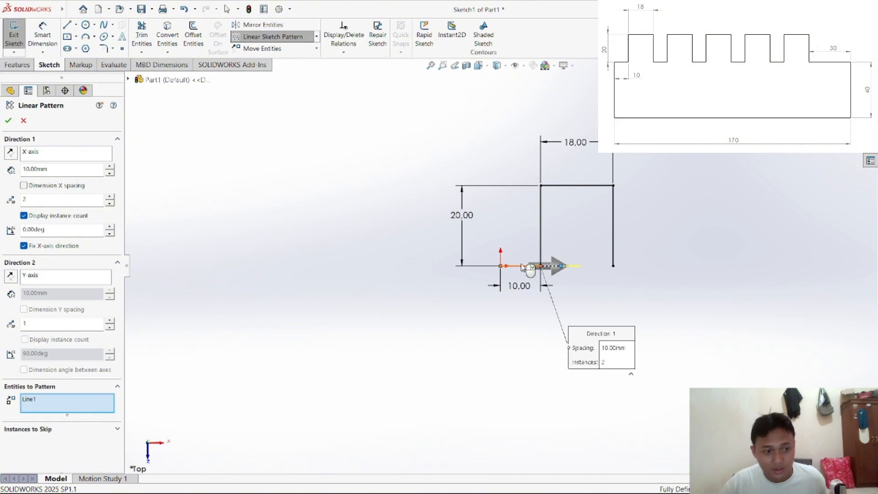
click(541, 229)
click(573, 187)
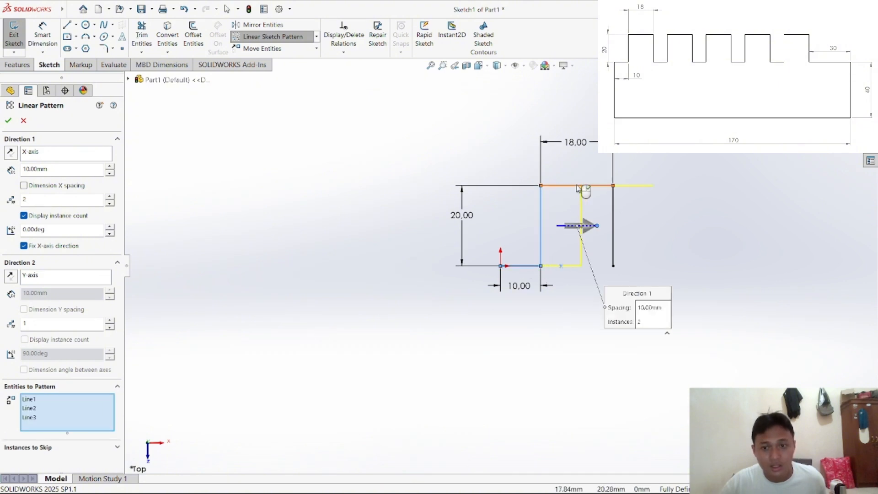
click(613, 224)
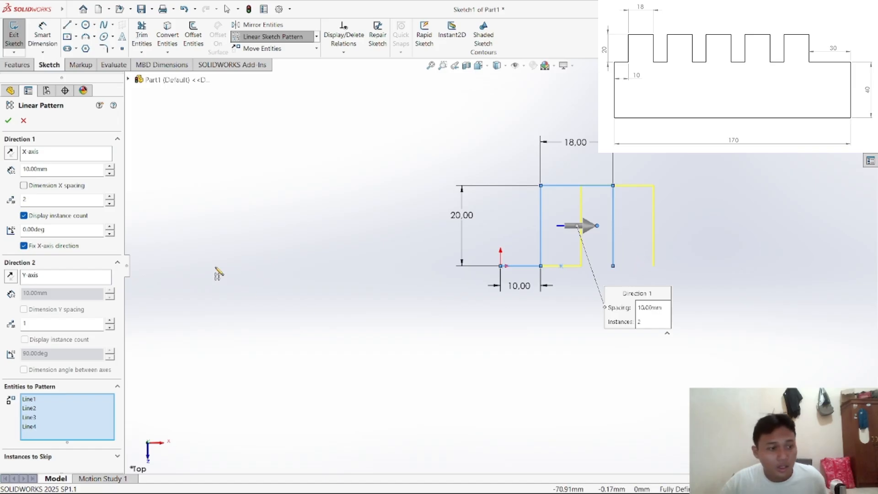
Step: Set the linear pattern's spacing along the X-axis to 28 mm
click(54, 155)
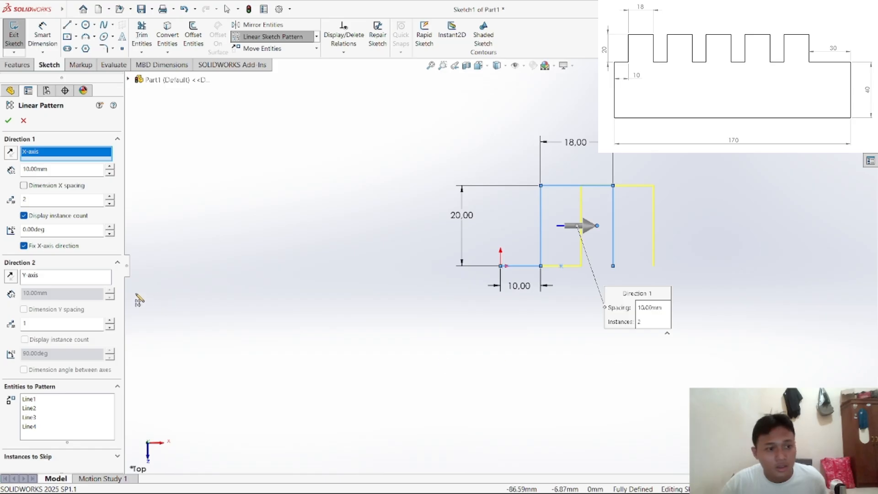
click(56, 279)
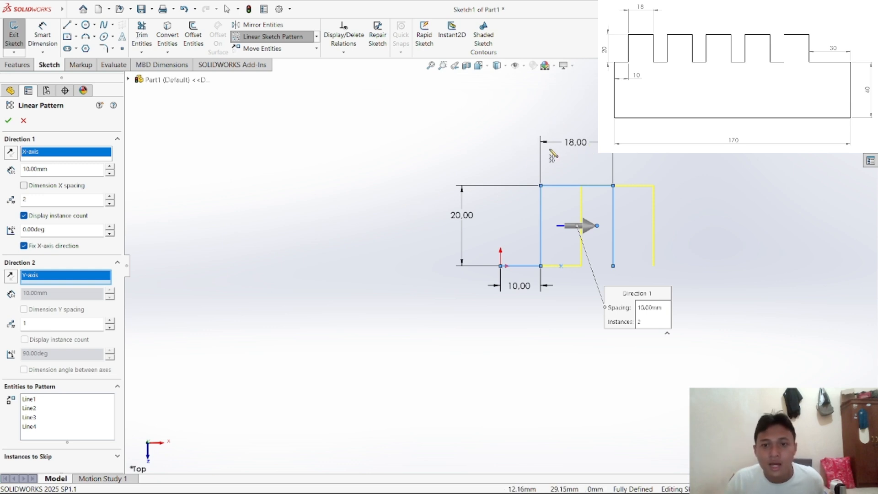
click(51, 169)
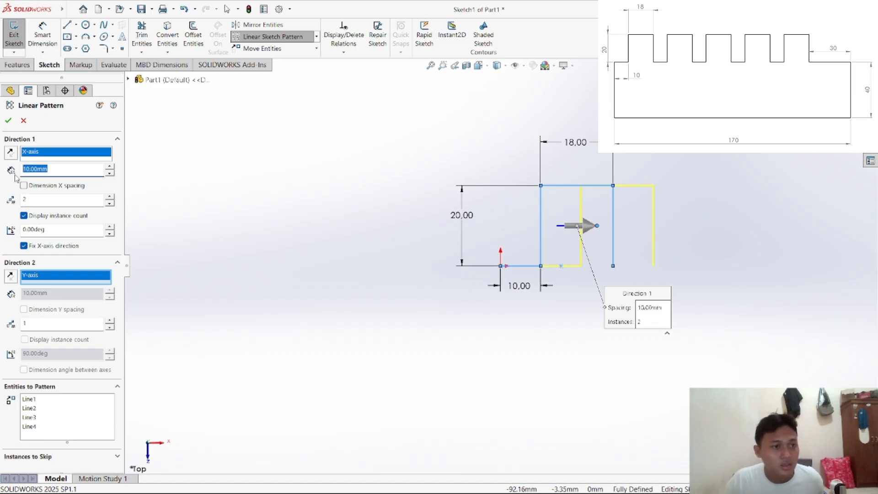
text(28)
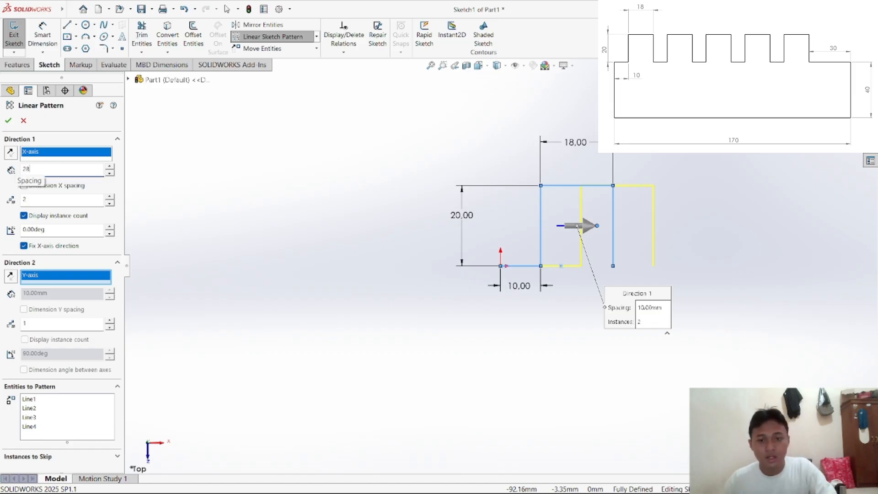
key(Return)
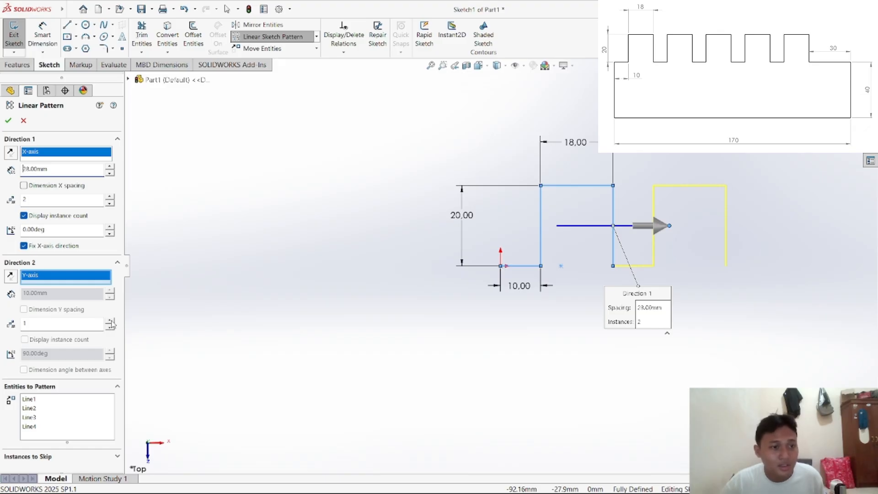
Step: Set the pattern's X-axis instance count to 5 and create the row of teeth
click(110, 197)
click(110, 197)
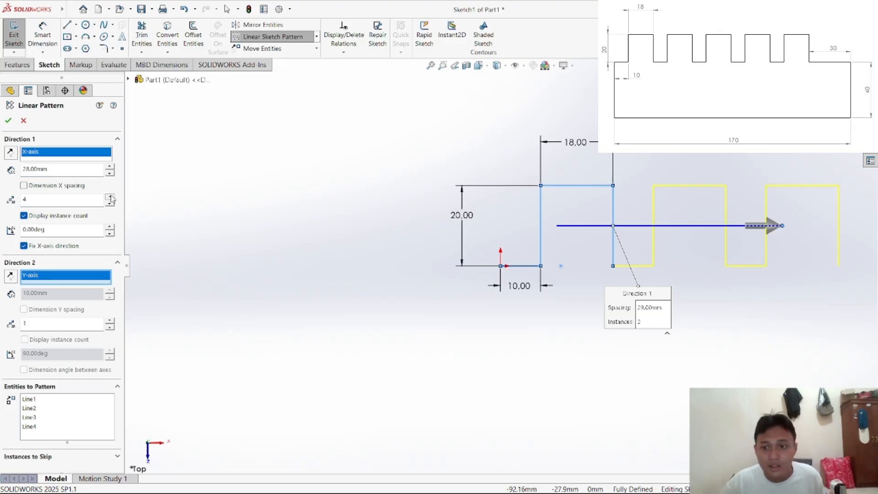
scroll(638, 334, up, 2)
scroll(647, 326, down, 2)
scroll(651, 290, down, 1)
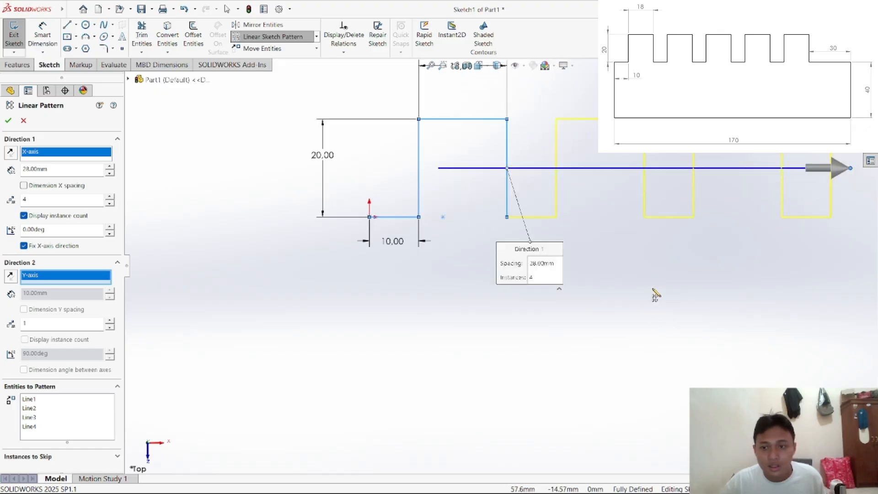
scroll(652, 288, up, 2)
scroll(670, 269, up, 1)
scroll(671, 269, down, 2)
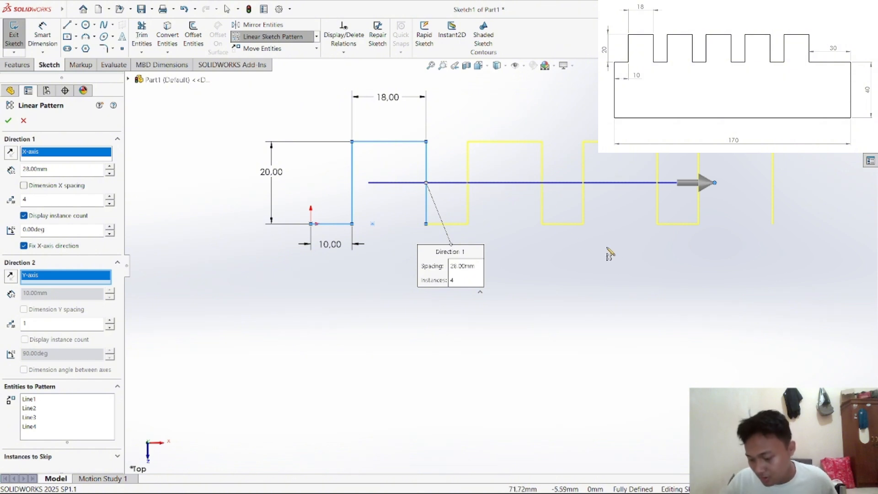
click(111, 196)
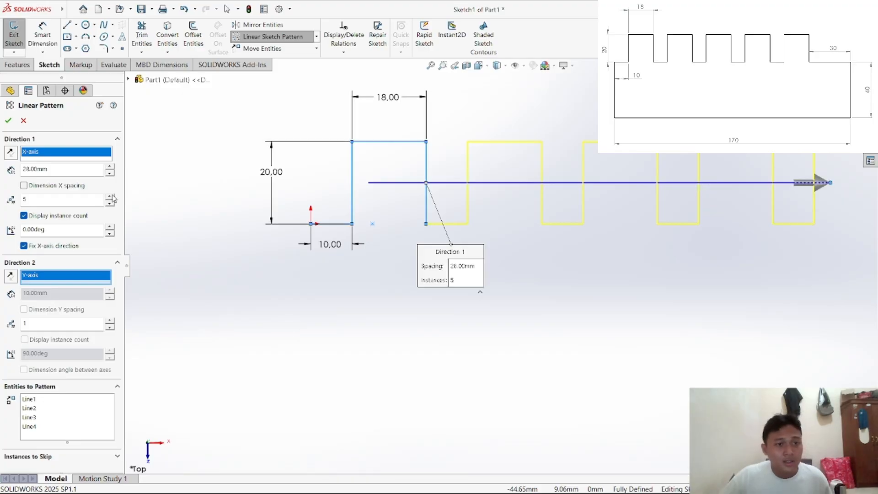
click(9, 120)
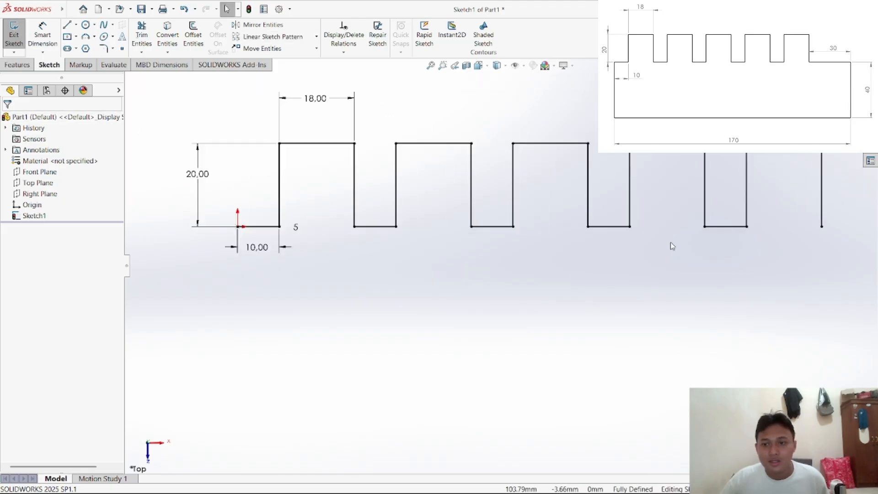
Step: Draw connected lines from the last tooth's lower end back to the origin, closing a plate body about 166 mm wide and 35 mm high
scroll(670, 242, up, 2)
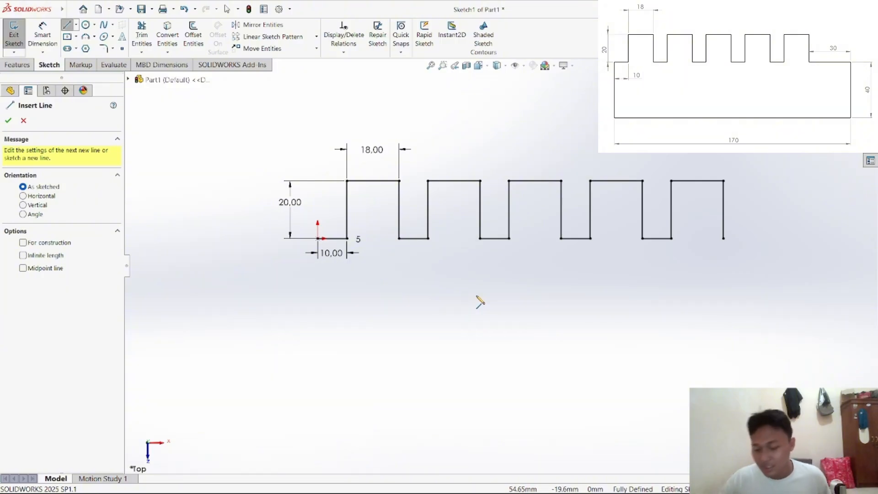
click(723, 238)
click(800, 238)
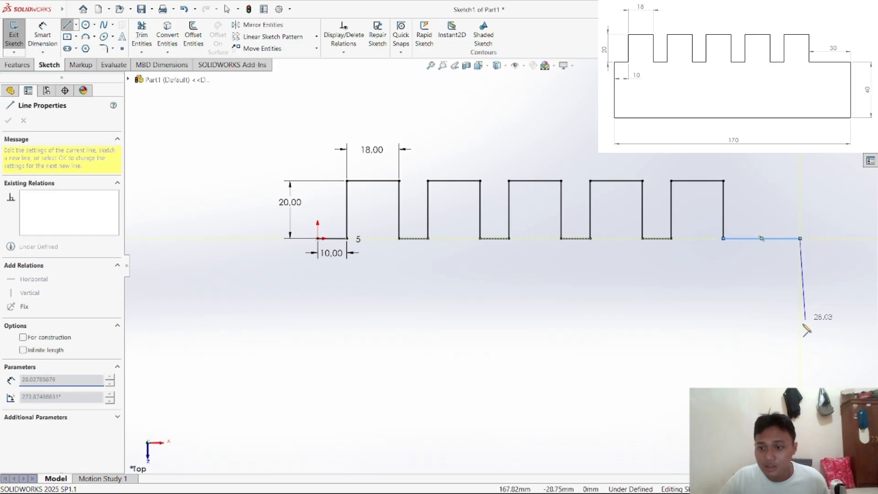
click(799, 338)
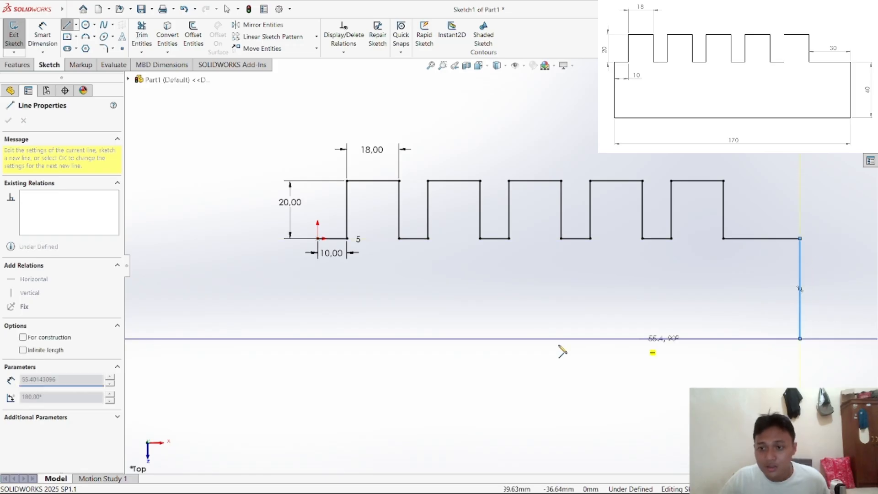
click(318, 338)
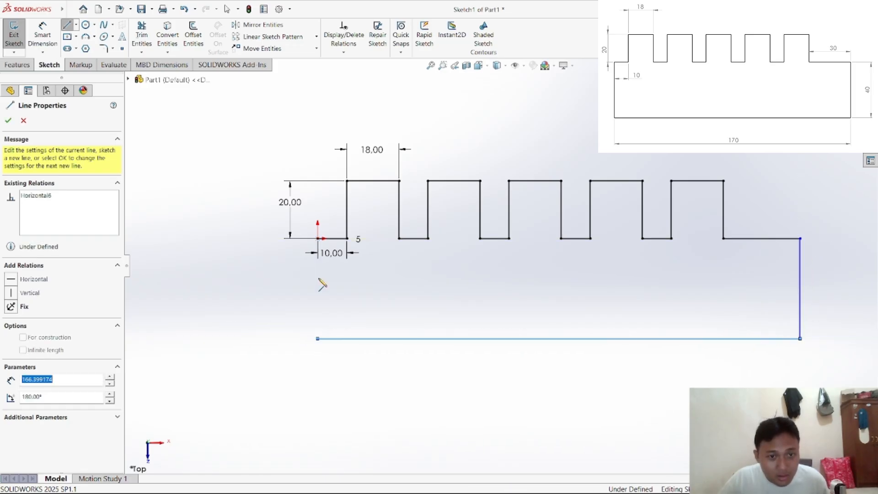
click(317, 238)
right_click(409, 265)
click(421, 304)
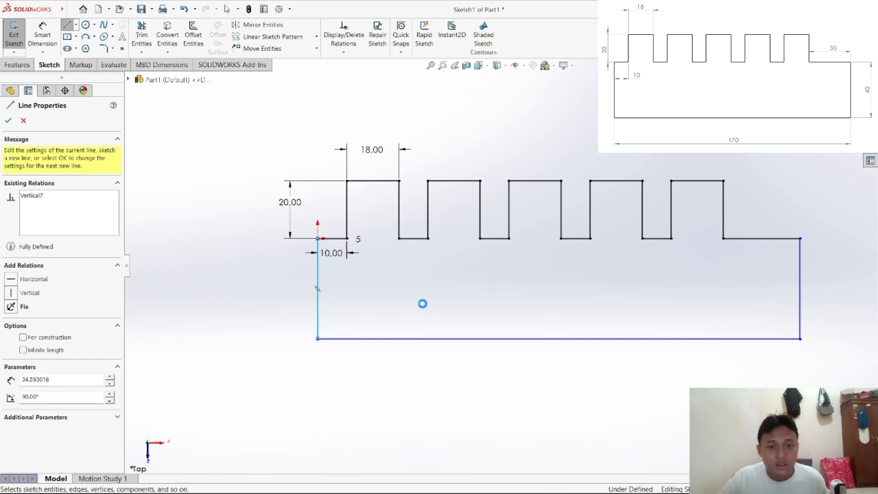
Step: Dimension the plate's left vertical line to 40 mm
click(43, 33)
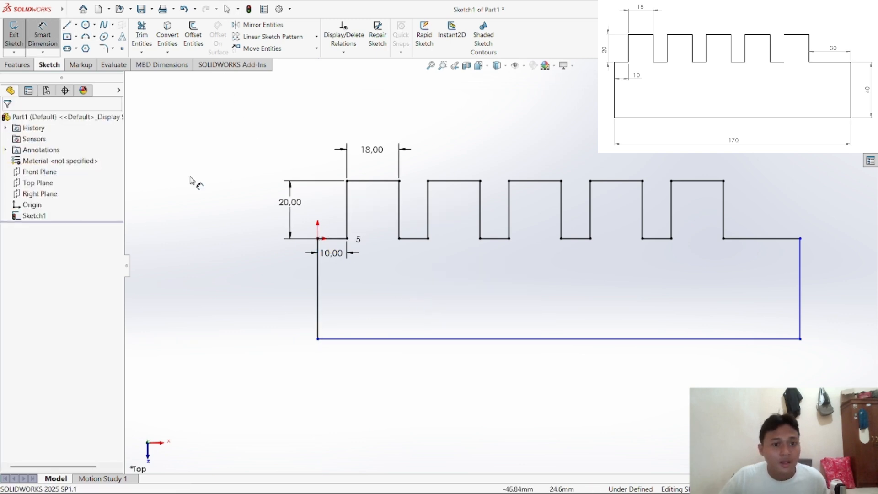
click(317, 292)
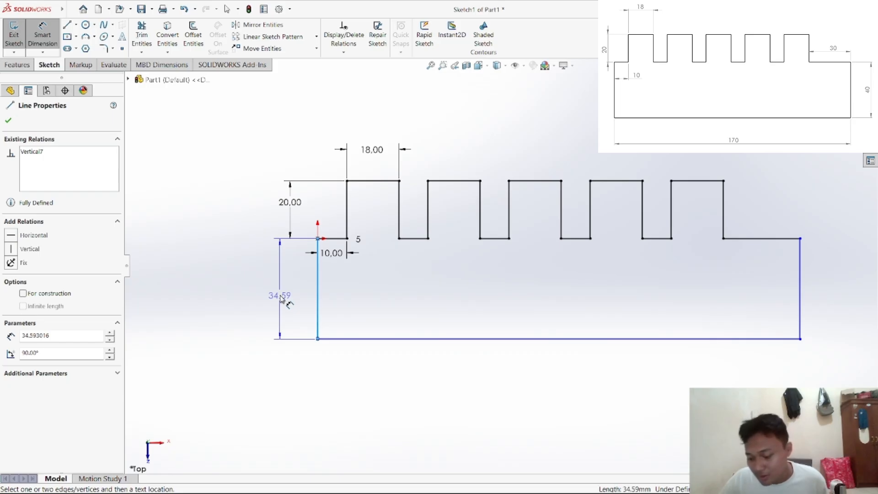
click(262, 292)
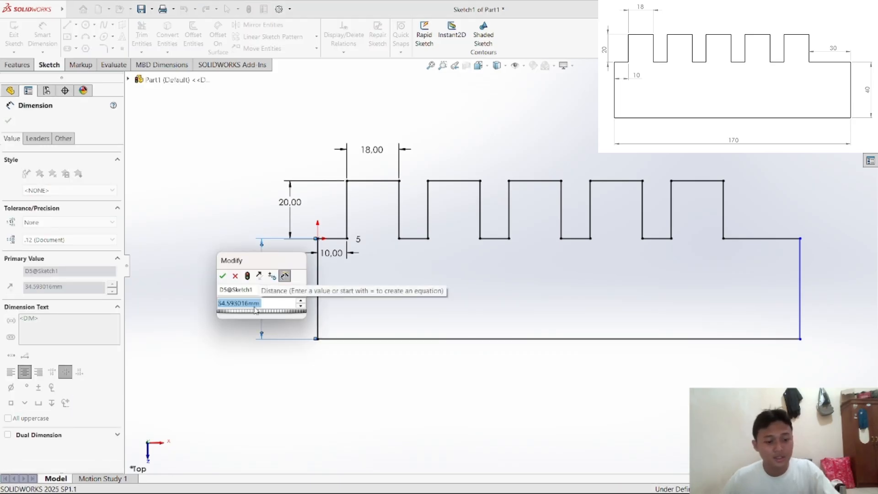
text(40)
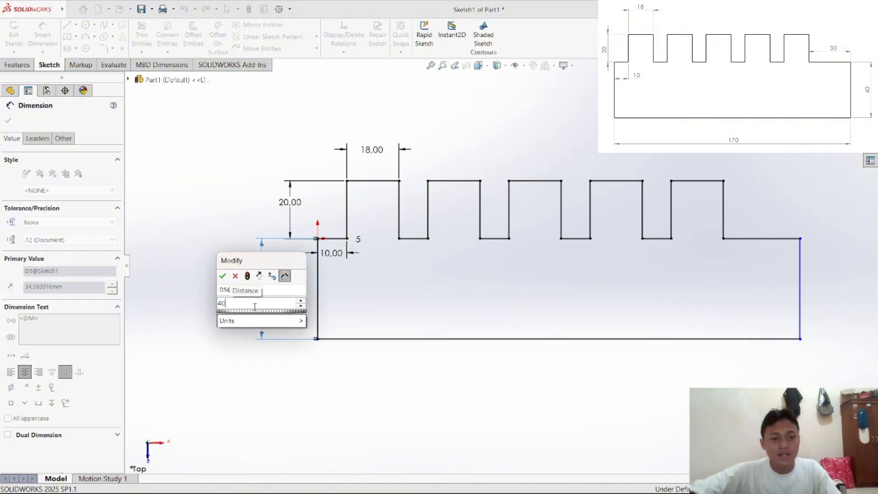
key(Return)
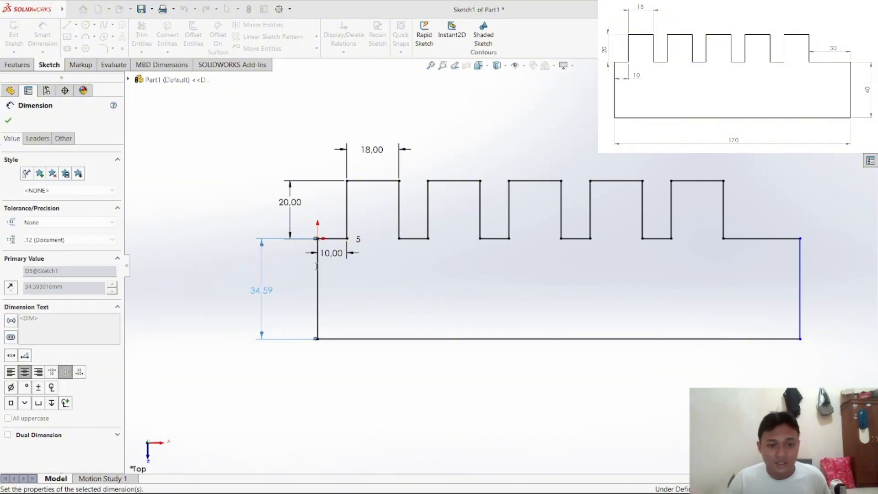
Step: Dimension the plate's bottom horizontal line to 170 mm
click(799, 267)
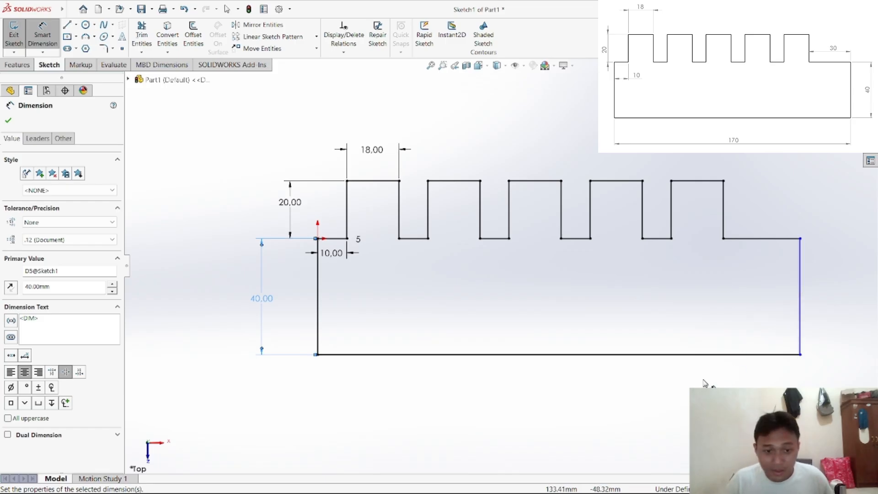
click(581, 355)
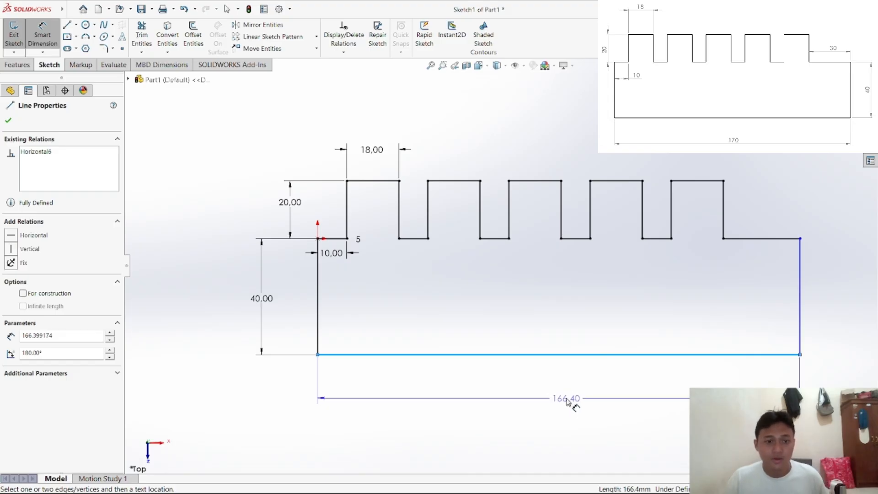
click(566, 401)
click(565, 401)
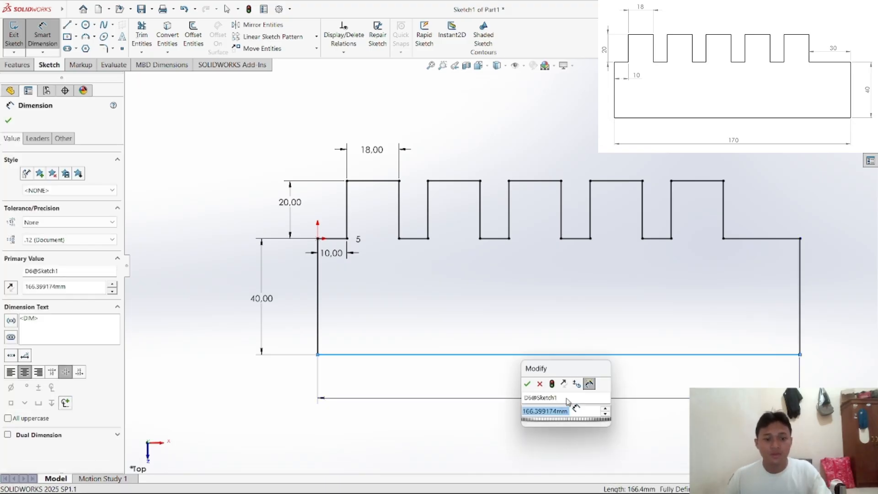
text(170)
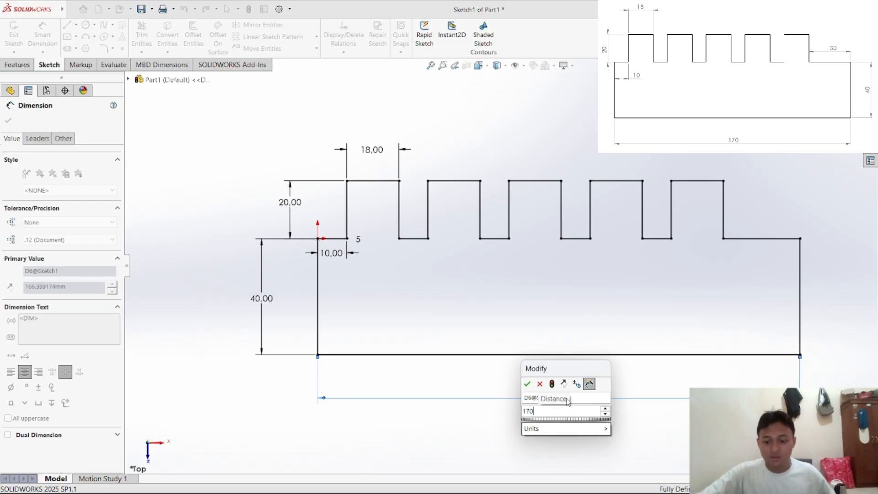
key(Return)
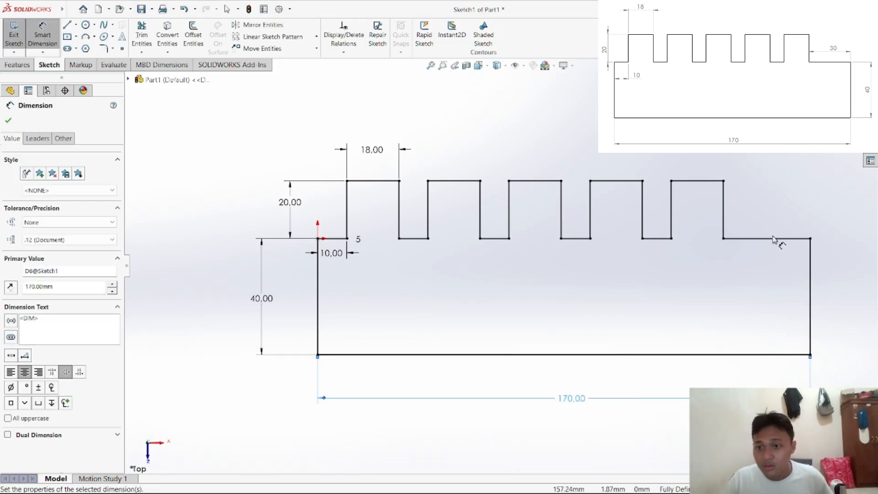
Step: Add a driven length dimension to the short horizontal line right of the last tooth and end dimensioning
click(768, 236)
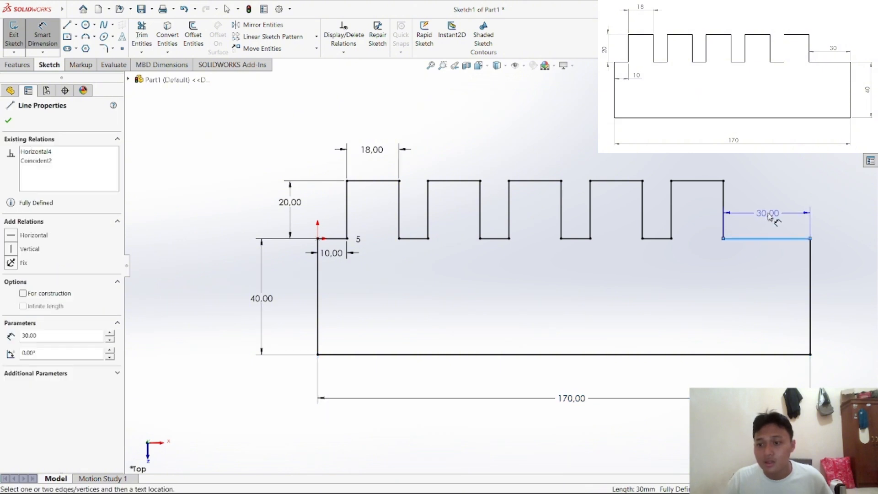
click(769, 214)
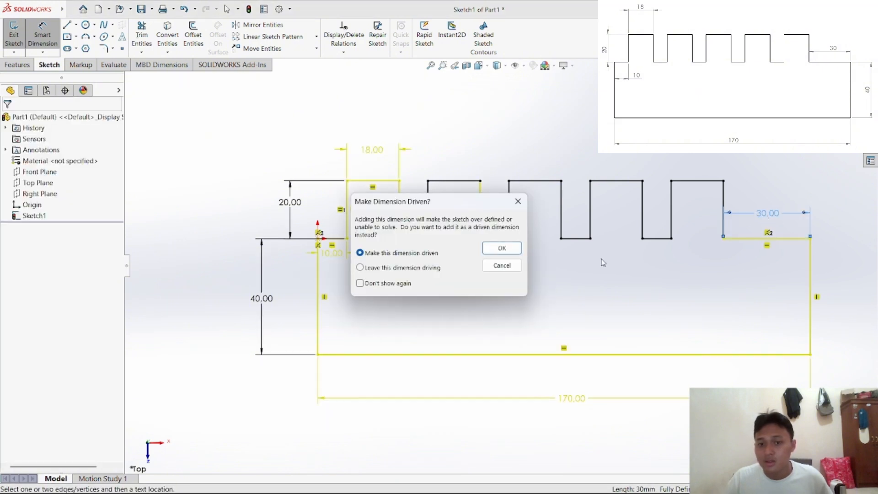
click(499, 247)
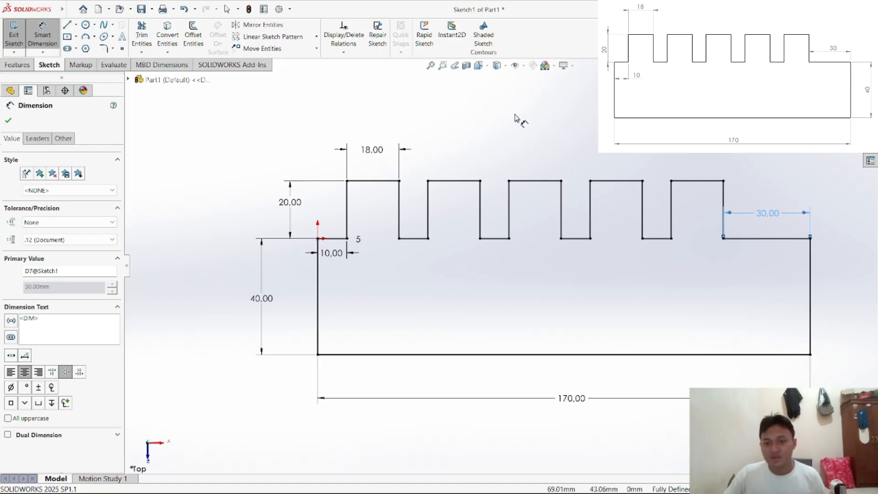
right_click(488, 132)
click(521, 160)
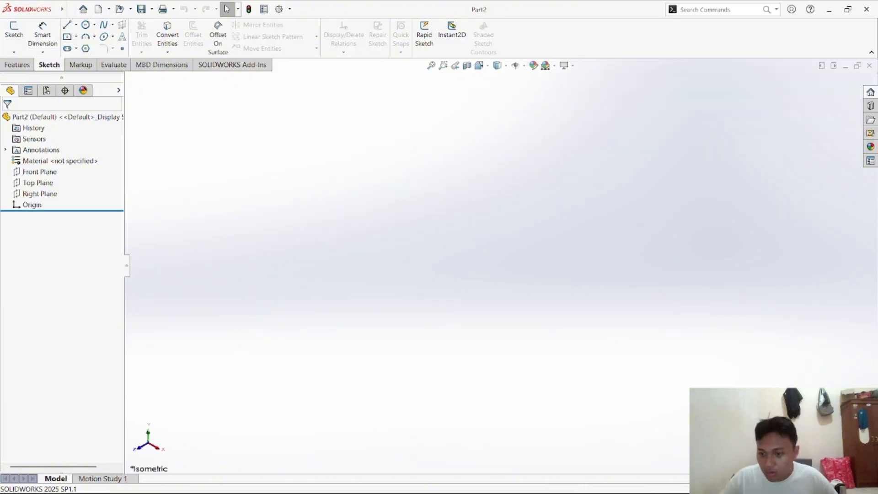
Step: Start a new sketch on the Front Plane of the new part
click(39, 182)
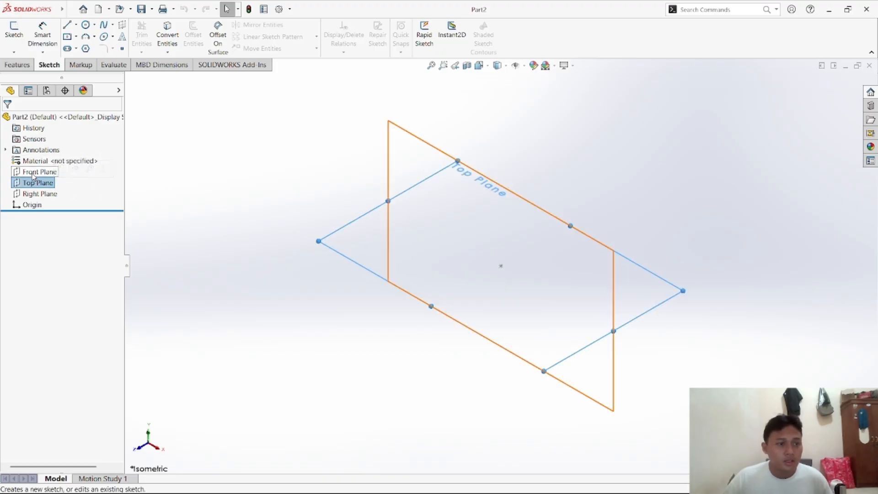
click(33, 174)
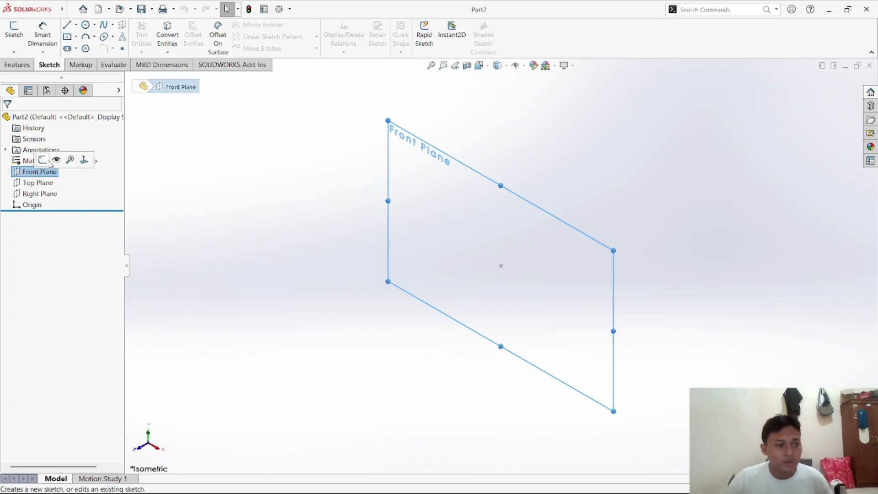
click(43, 160)
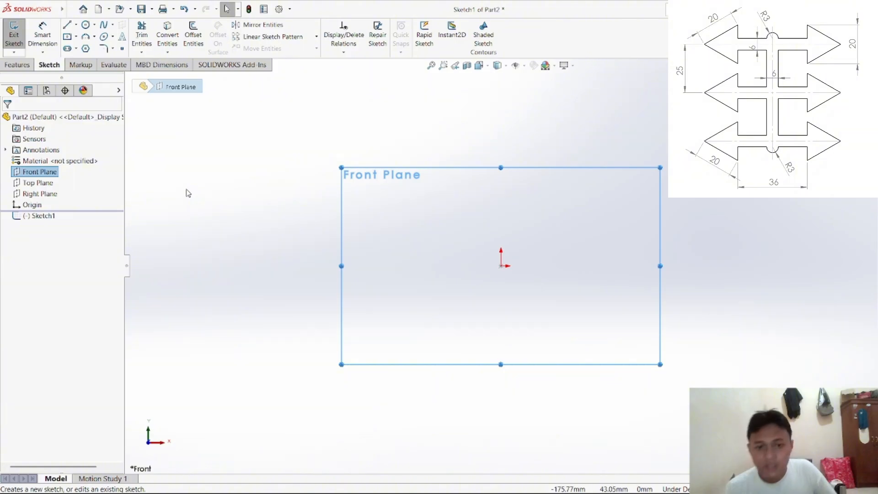
Step: Draw a vertical construction line about 178 mm long passing through the origin
click(67, 25)
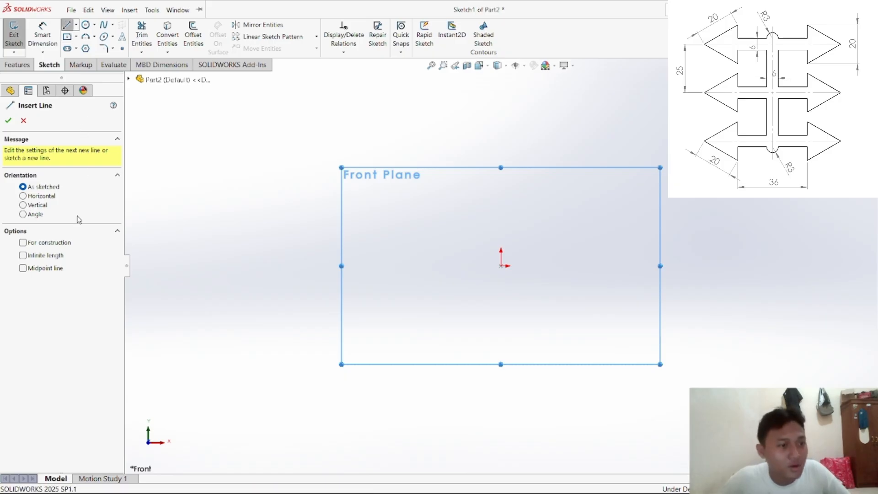
click(23, 243)
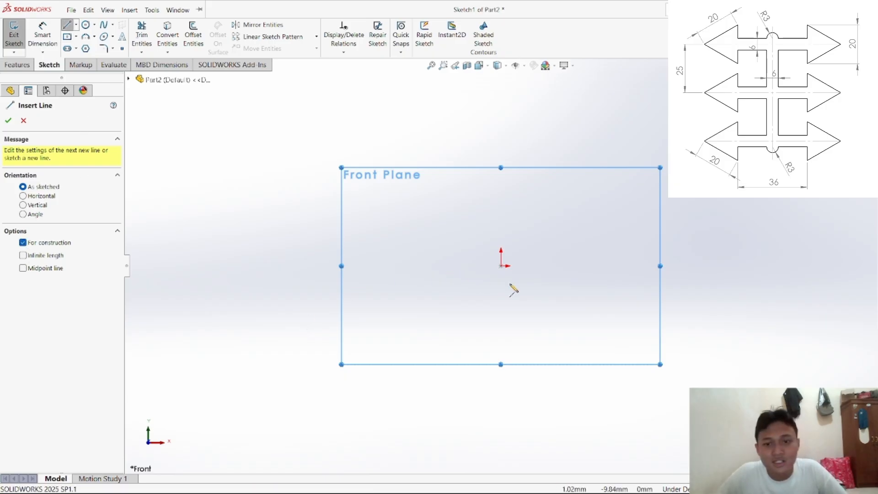
click(501, 142)
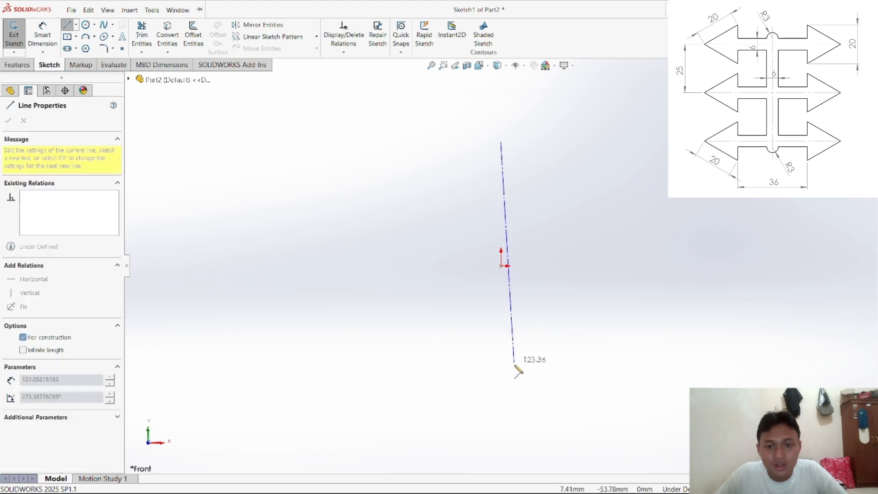
click(501, 460)
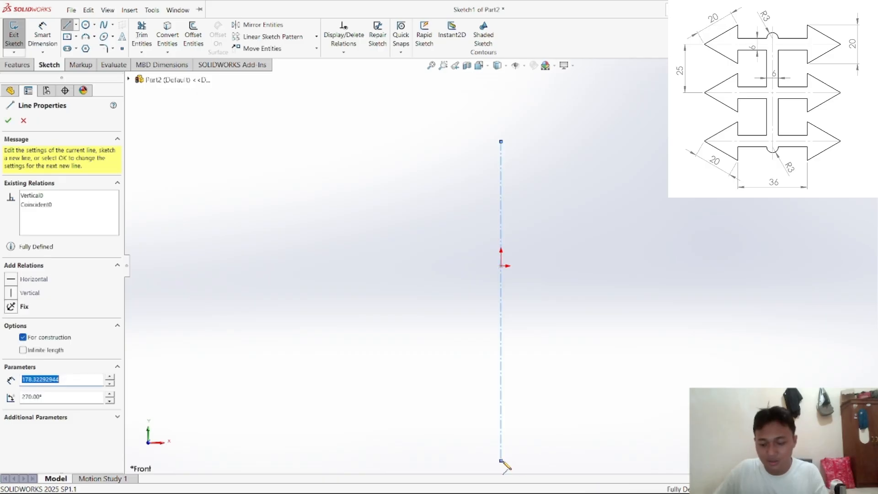
right_click(432, 299)
click(443, 305)
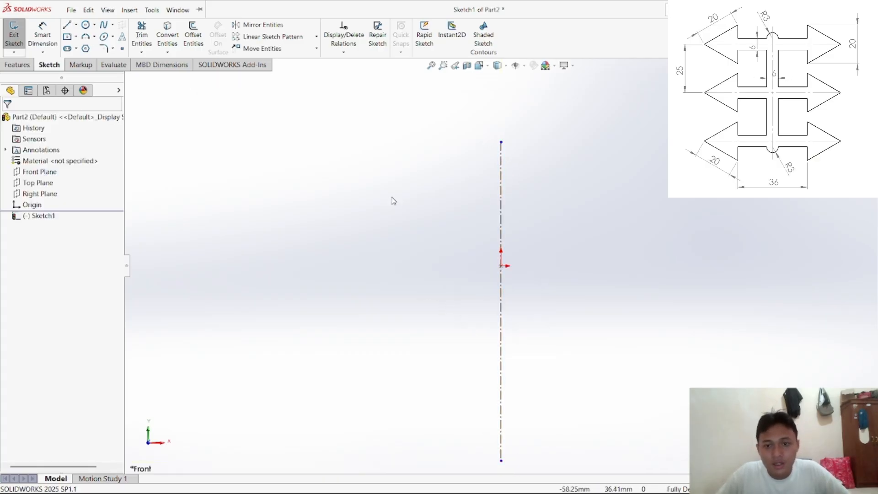
click(69, 27)
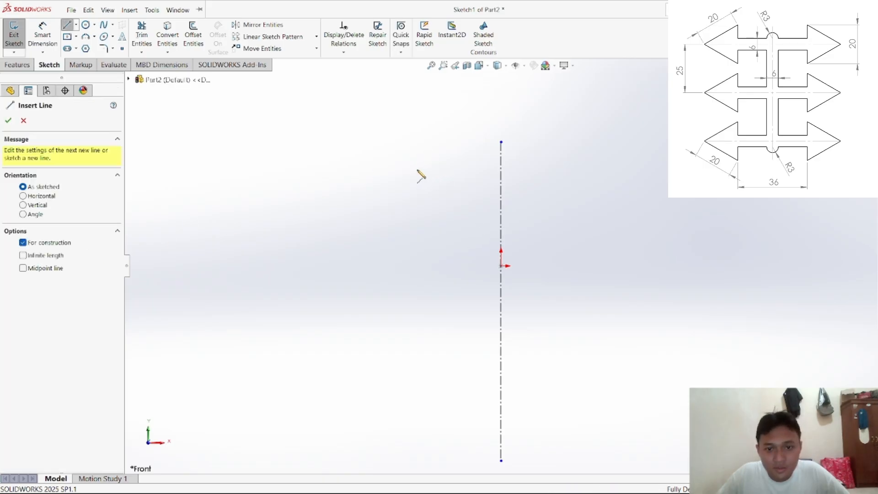
click(402, 169)
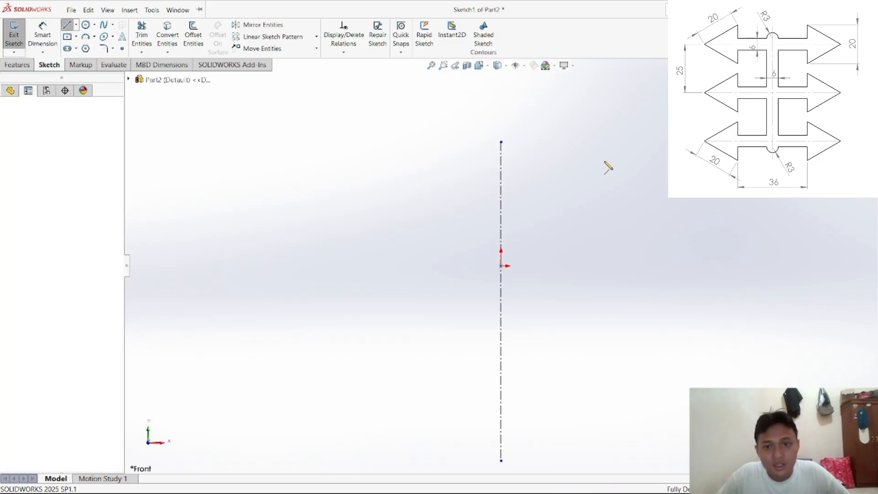
click(621, 169)
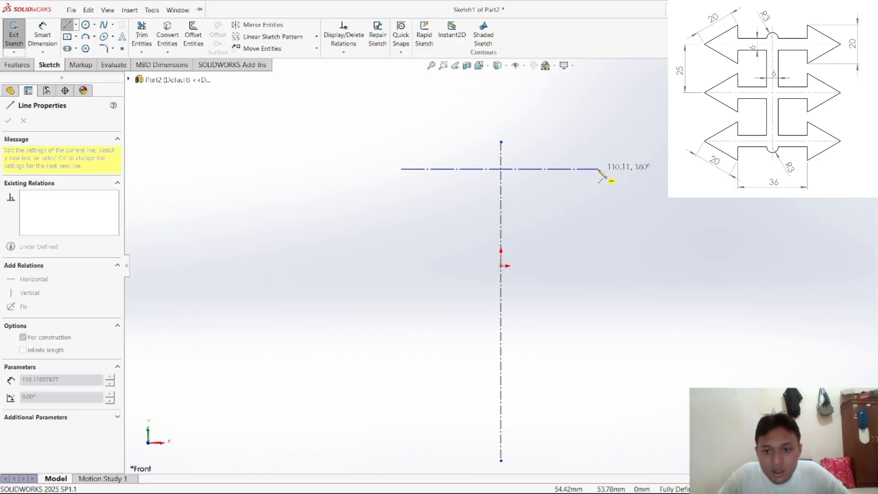
right_click(578, 165)
click(583, 172)
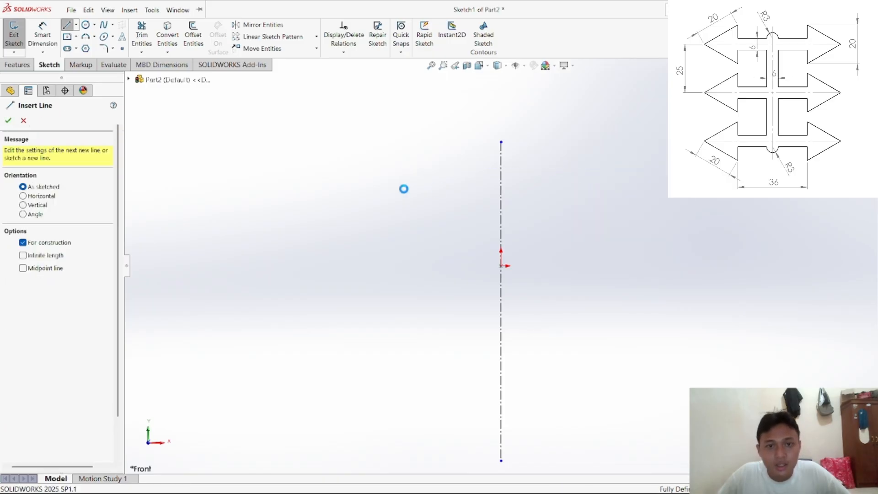
Step: Draw a horizontal midpoint construction line about 132 mm long, centred on the vertical centreline above the origin
click(75, 25)
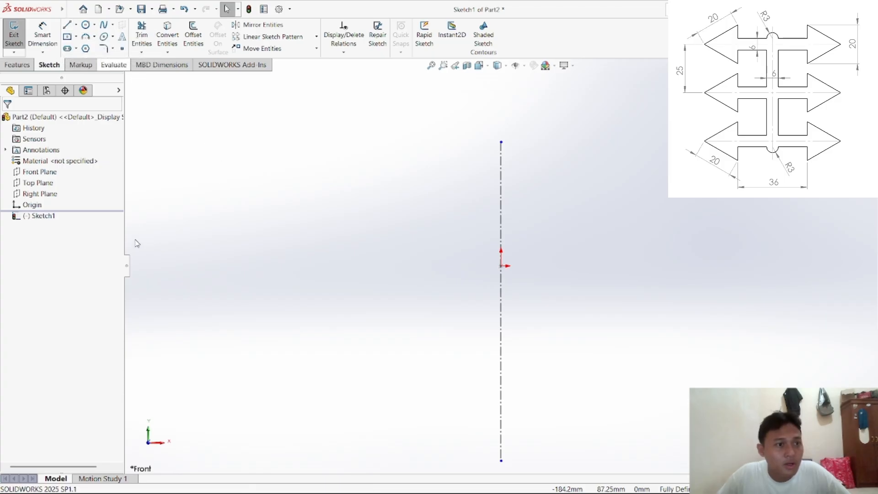
click(67, 25)
click(50, 243)
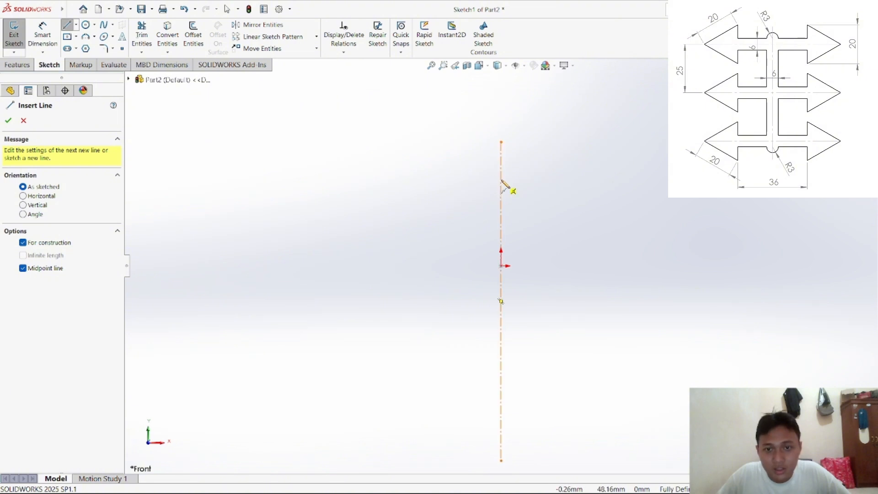
key(Escape)
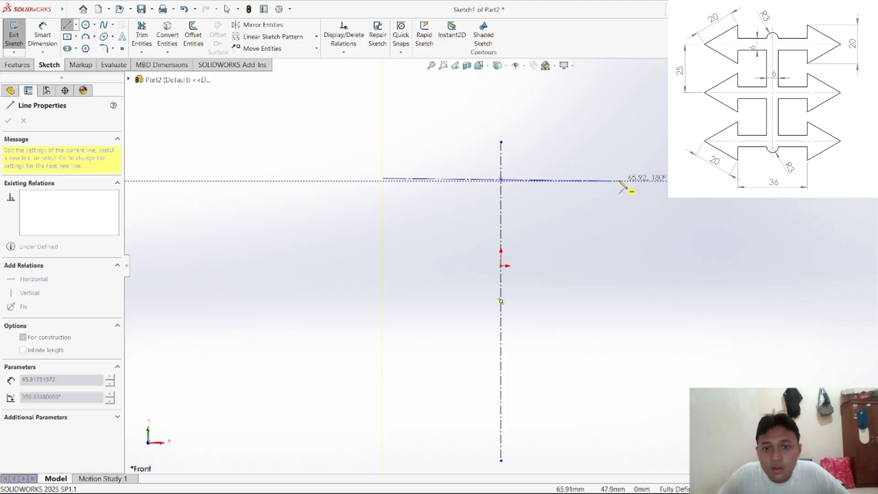
click(619, 179)
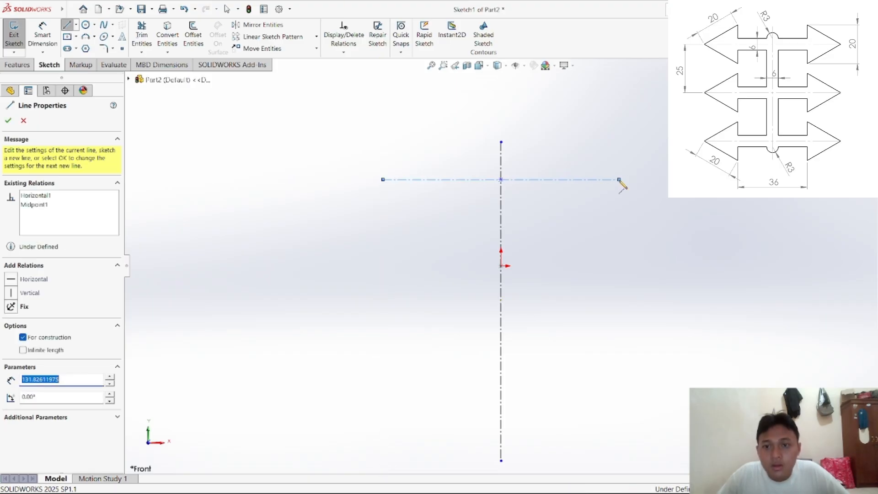
right_click(590, 202)
click(613, 208)
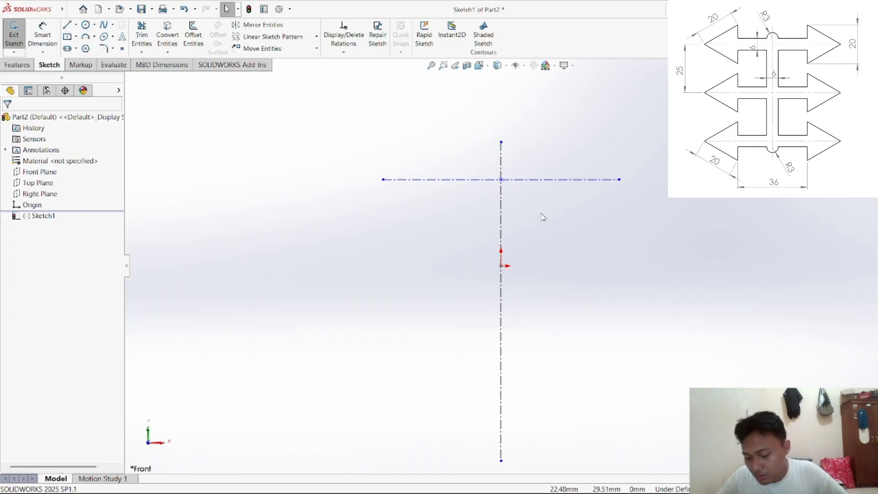
Step: From the horizontal centreline's left end, draw a rising line about 51 mm, a vertical line down about 22 mm and a horizontal line about 21 mm
click(71, 10)
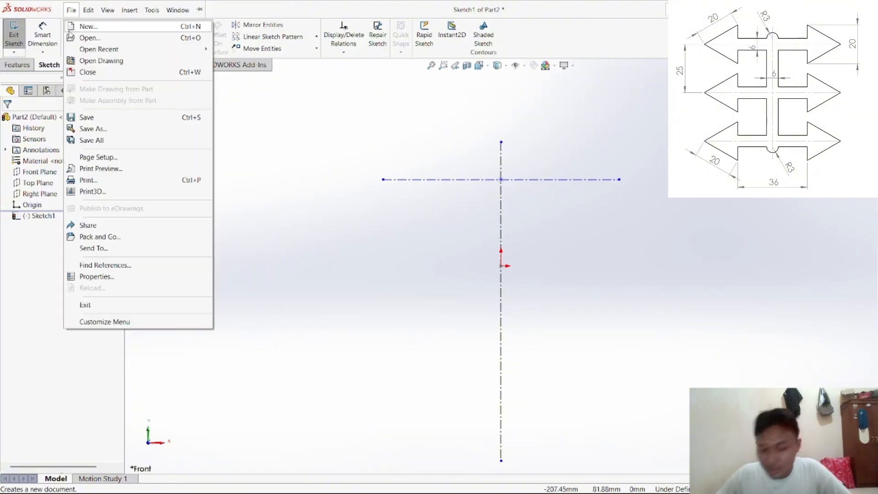
click(288, 105)
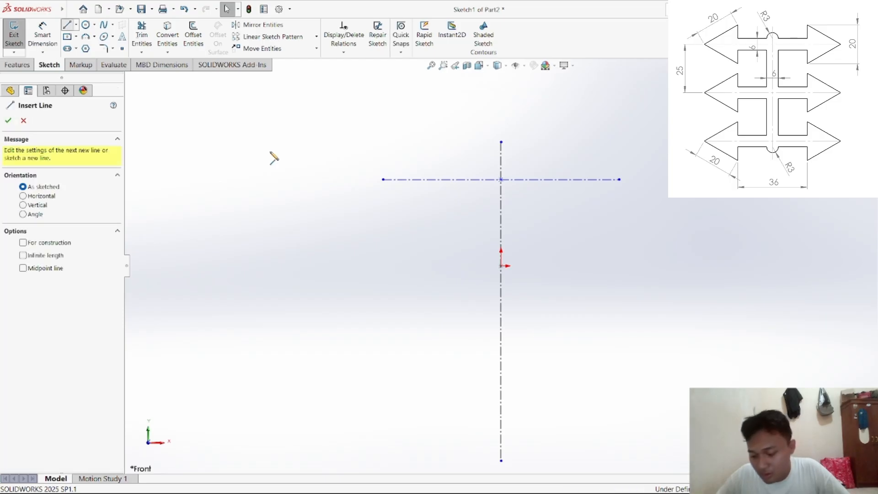
click(383, 180)
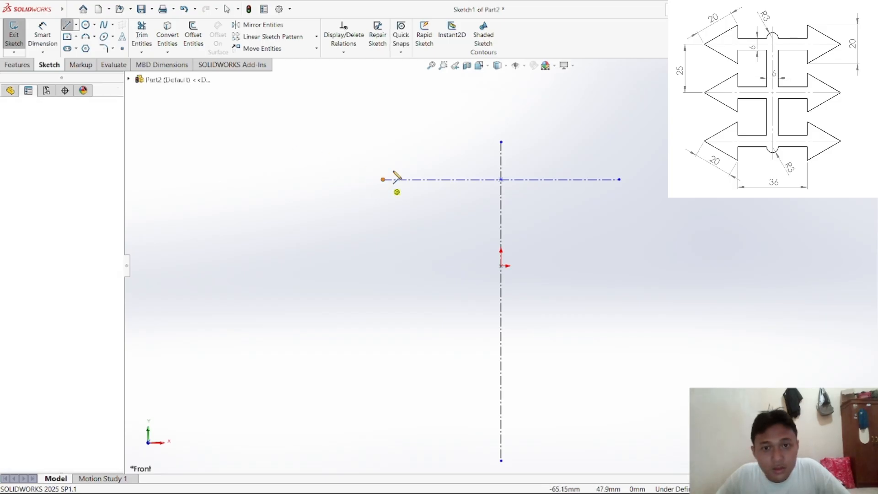
click(454, 123)
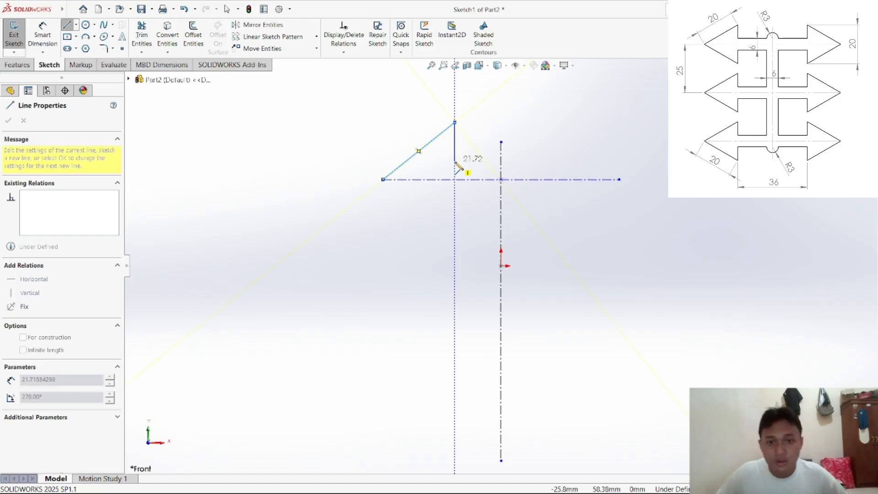
click(454, 161)
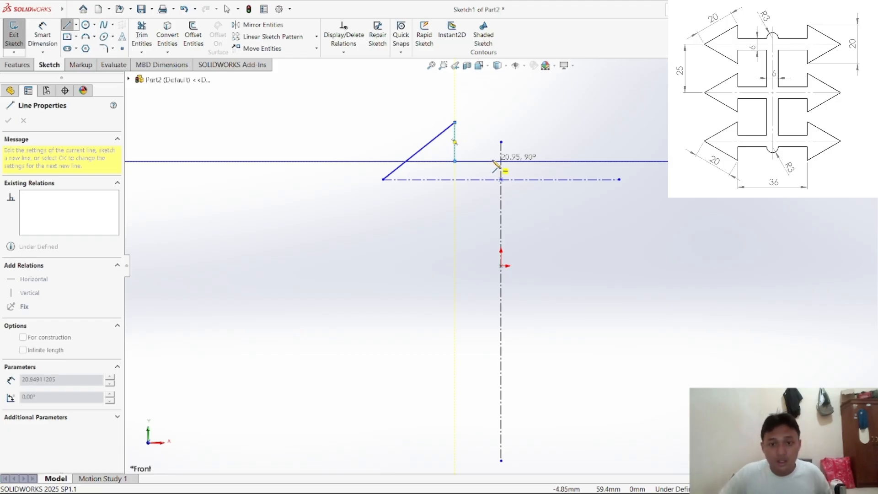
click(492, 160)
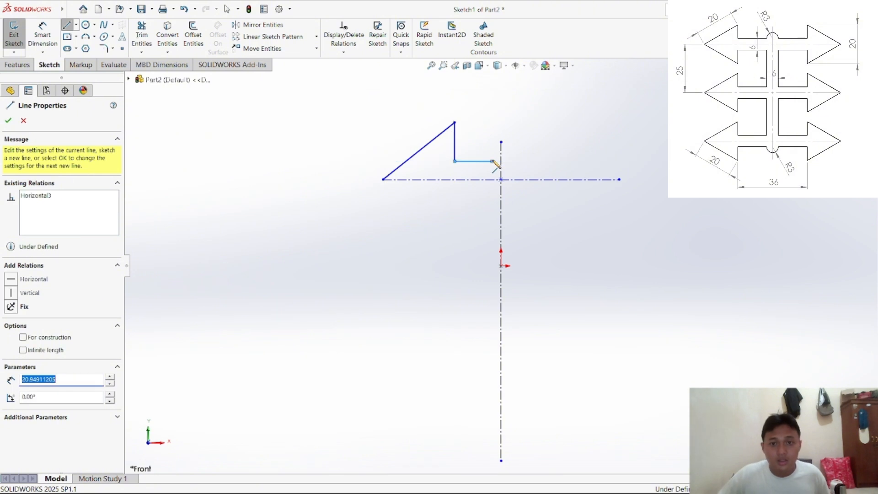
right_click(491, 131)
click(501, 133)
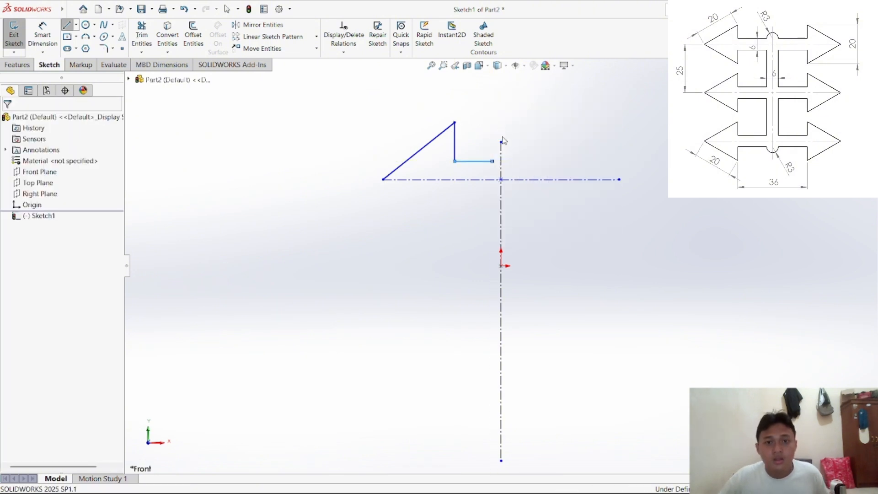
Step: Dimension the sloped arrowhead line's length and set it to 20 mm
click(46, 36)
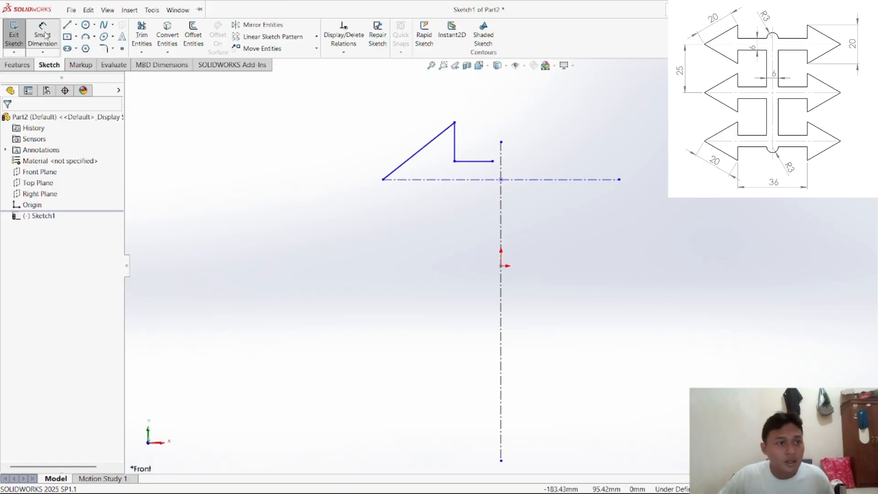
click(414, 146)
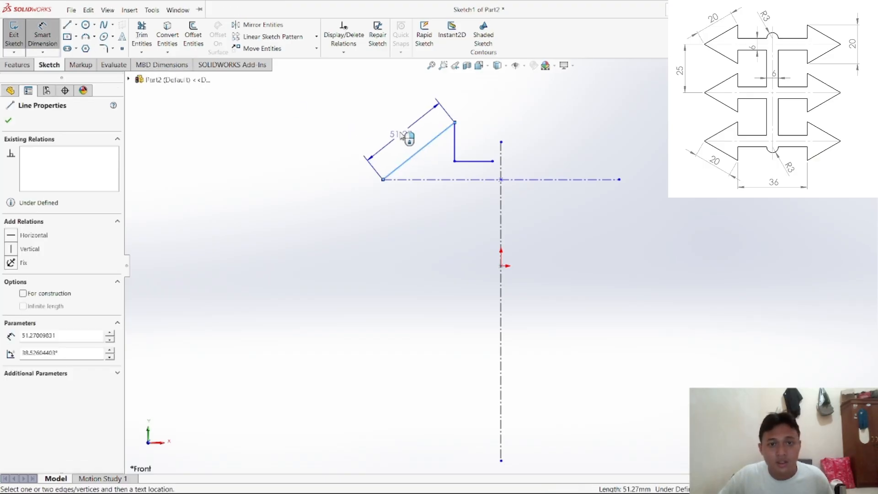
click(402, 130)
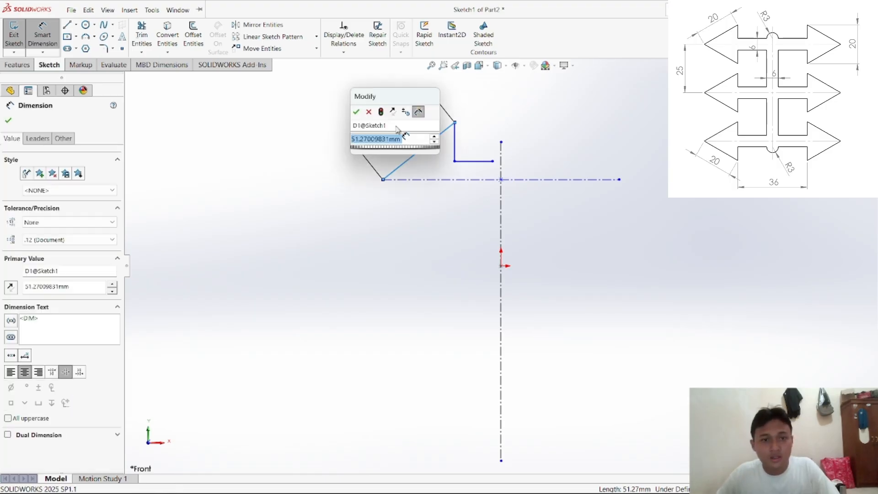
text(20)
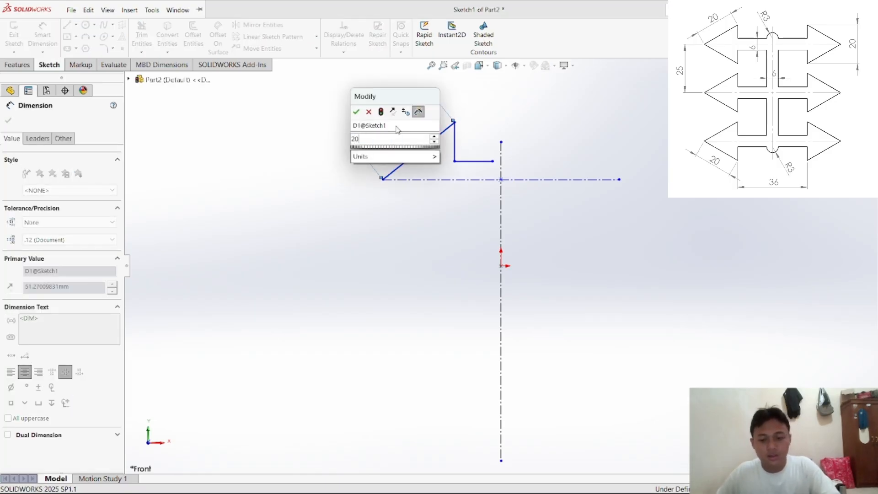
click(356, 112)
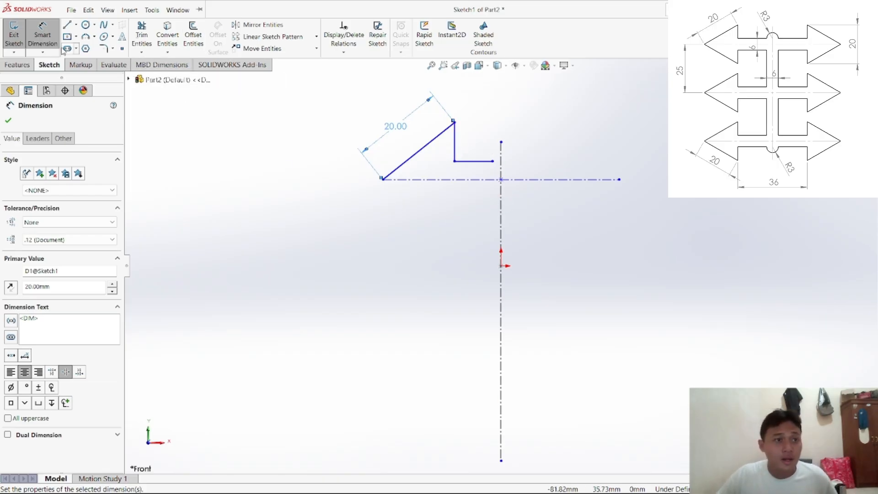
Step: Mirror the sloped, vertical and short horizontal lines about the vertical centreline, keeping the originals
click(264, 26)
click(263, 26)
click(446, 127)
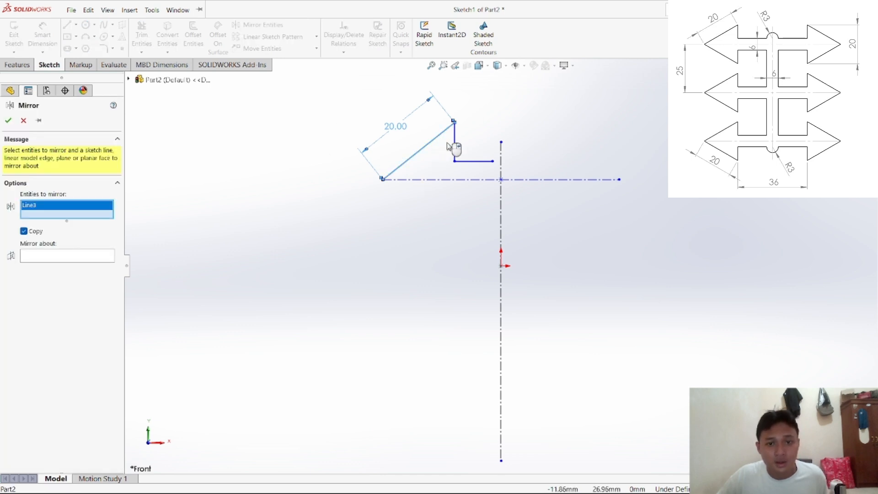
click(454, 152)
click(473, 161)
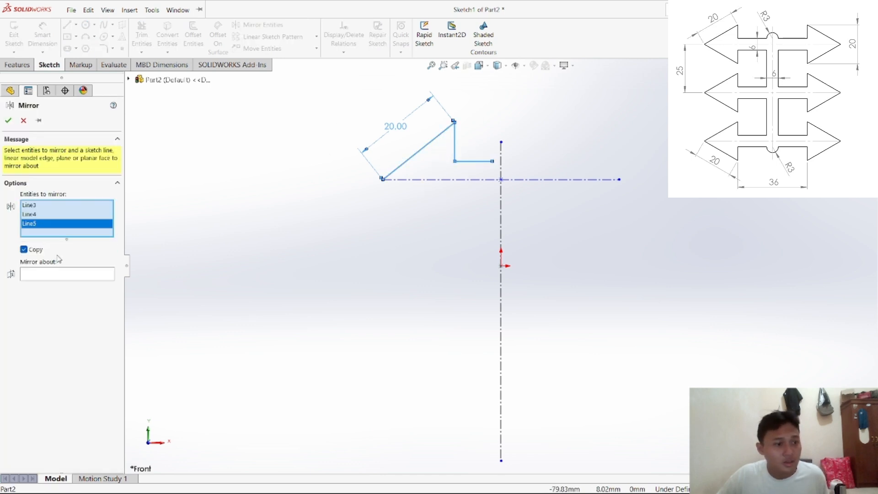
click(54, 275)
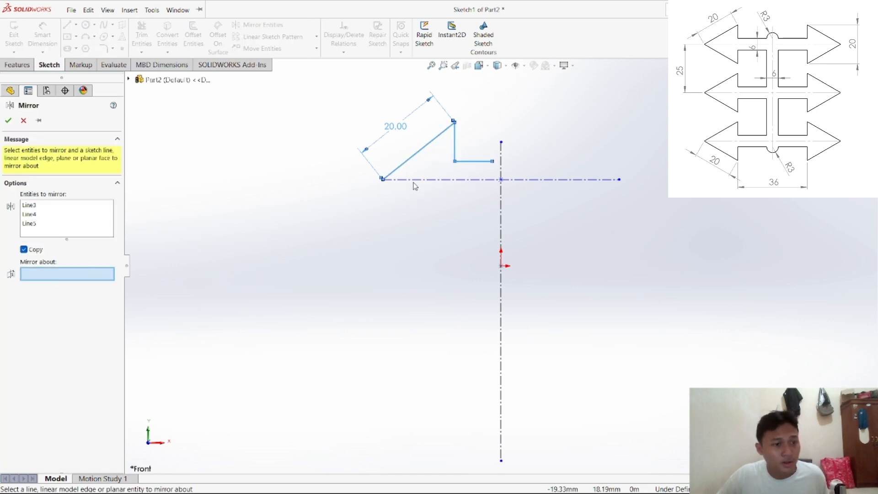
click(502, 176)
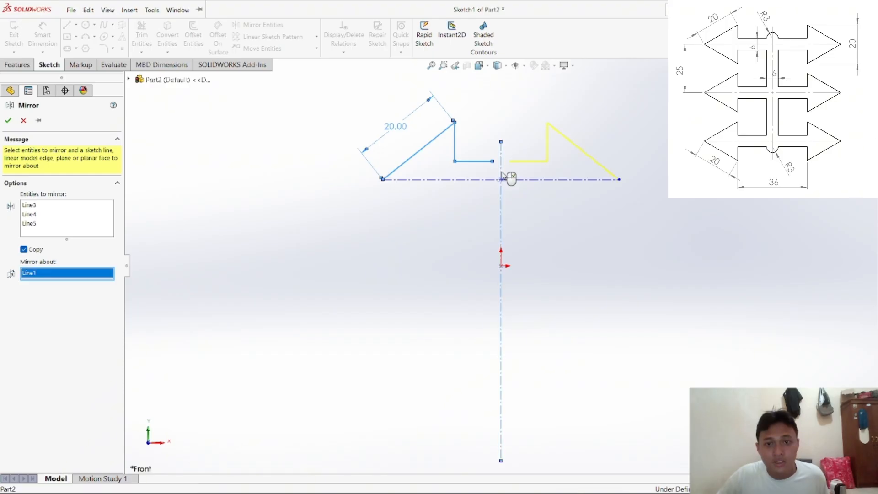
click(9, 121)
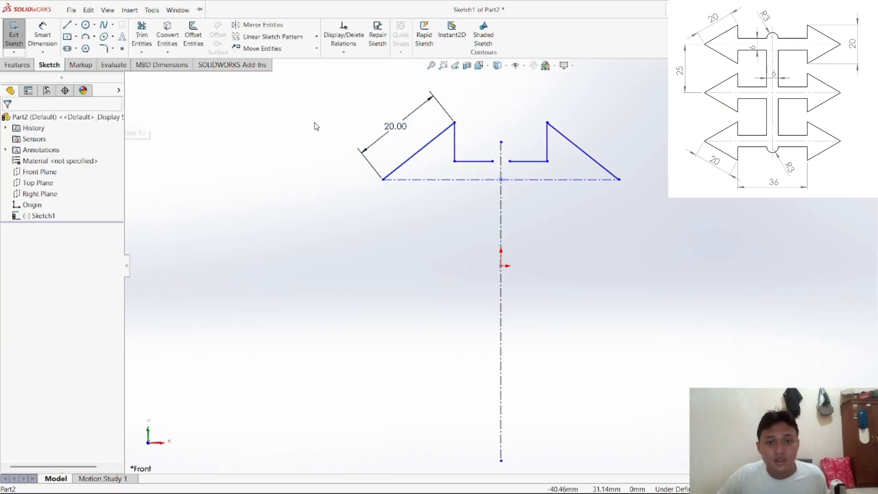
Step: Draw a tangent arc of about 1.9 mm radius bulging upward across the gap between the two short horizontal lines
click(94, 36)
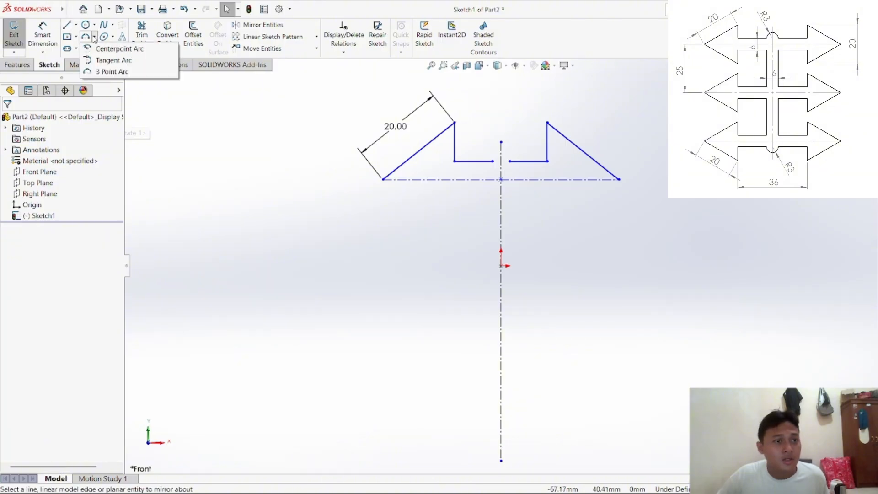
click(110, 60)
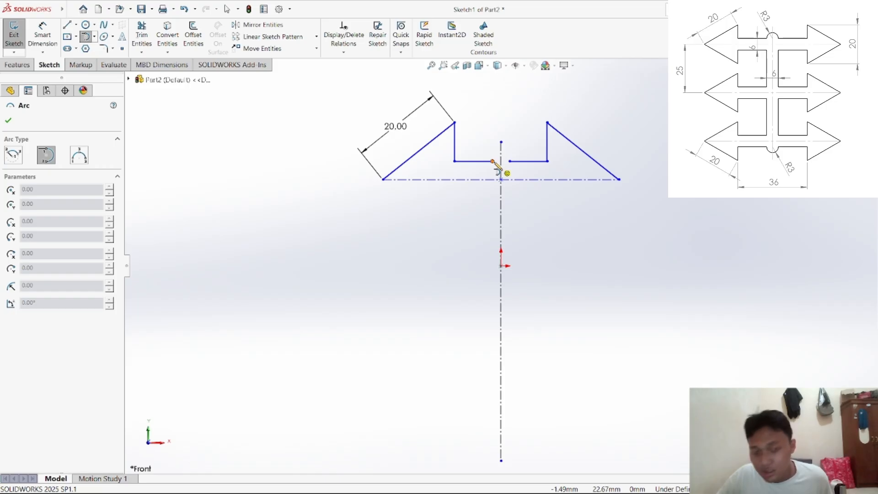
click(492, 161)
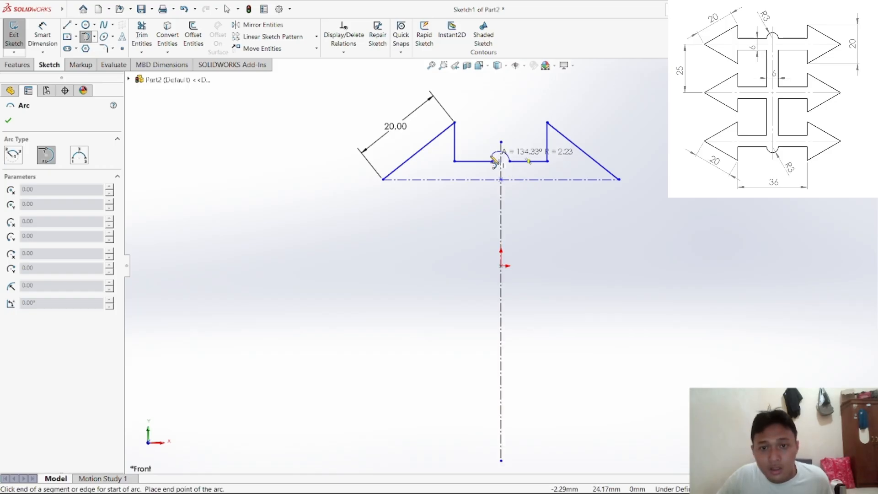
click(492, 161)
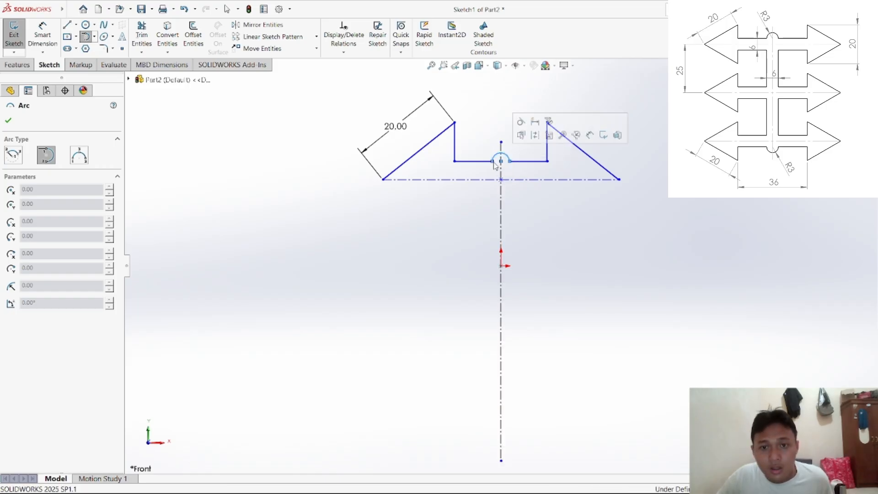
right_click(555, 212)
click(562, 211)
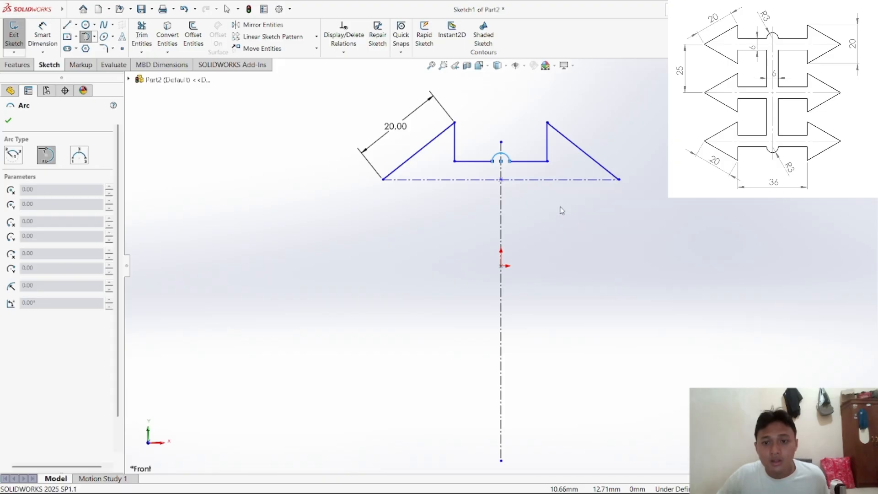
Step: Dimension the arc between the horizontal lines with a 3 mm radius
click(42, 34)
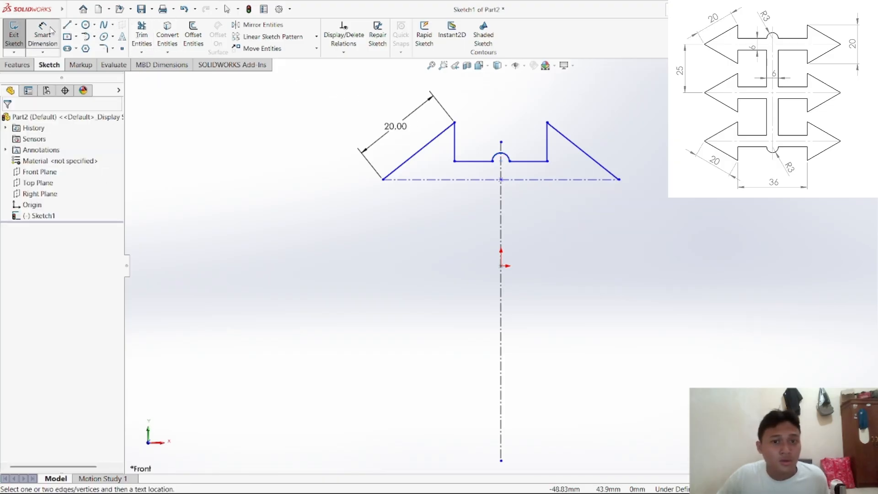
click(501, 153)
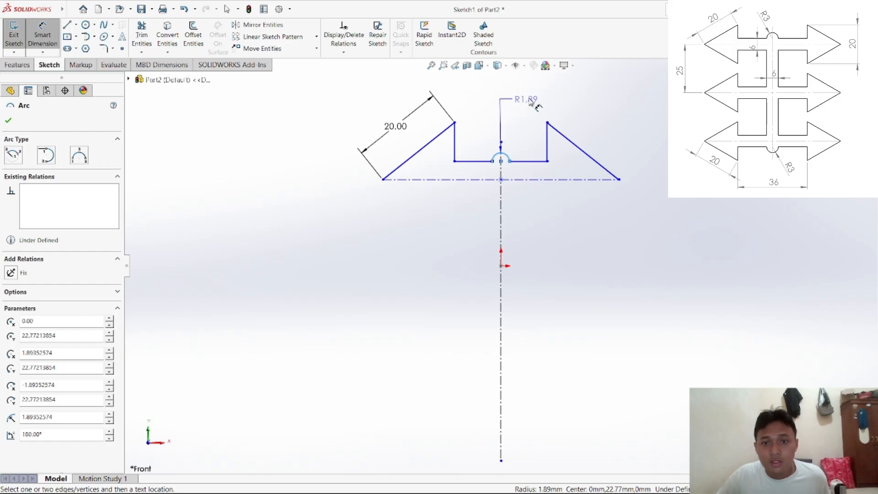
click(578, 107)
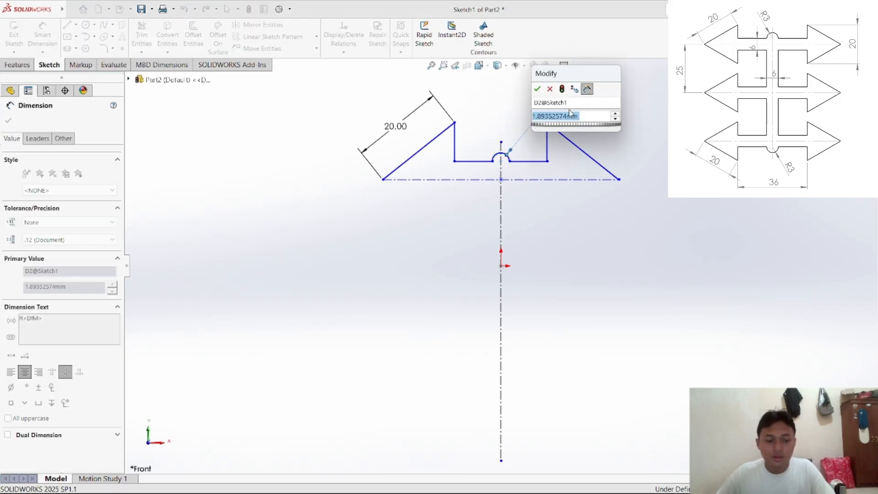
text(3)
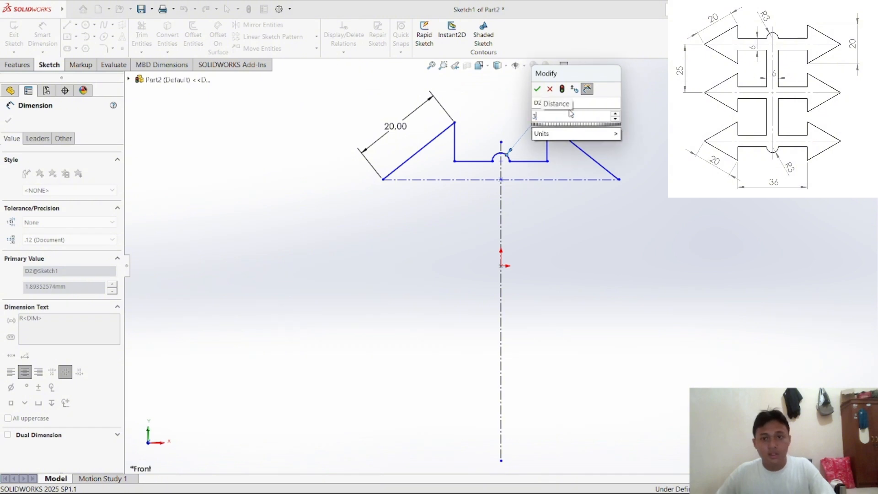
click(537, 89)
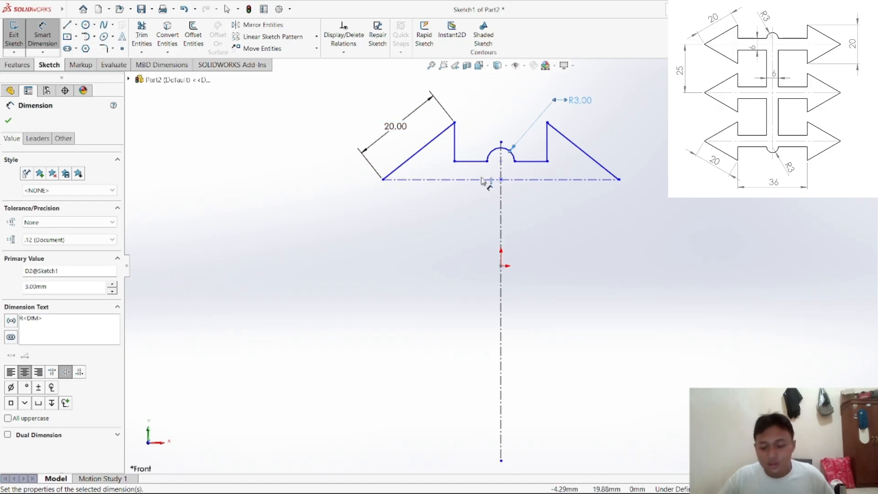
Step: Dimension the horizontal distance between the upper ends of the two vertical lines as 36 mm
click(454, 122)
click(547, 122)
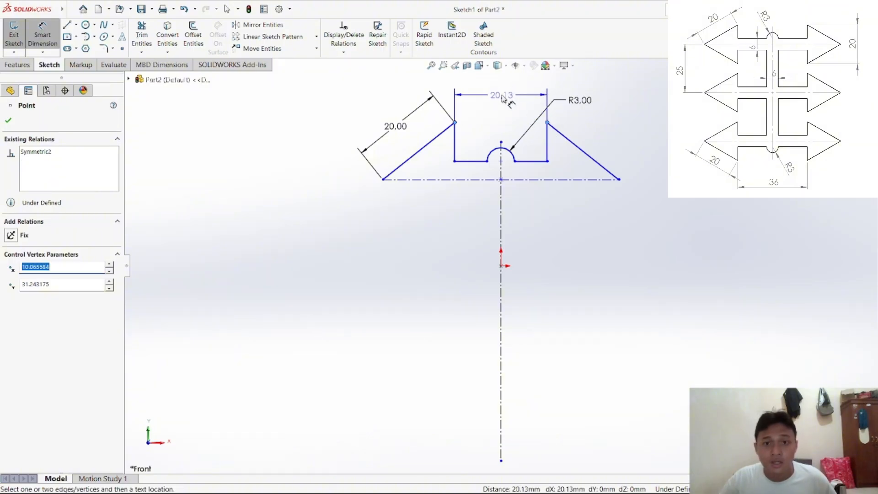
click(503, 97)
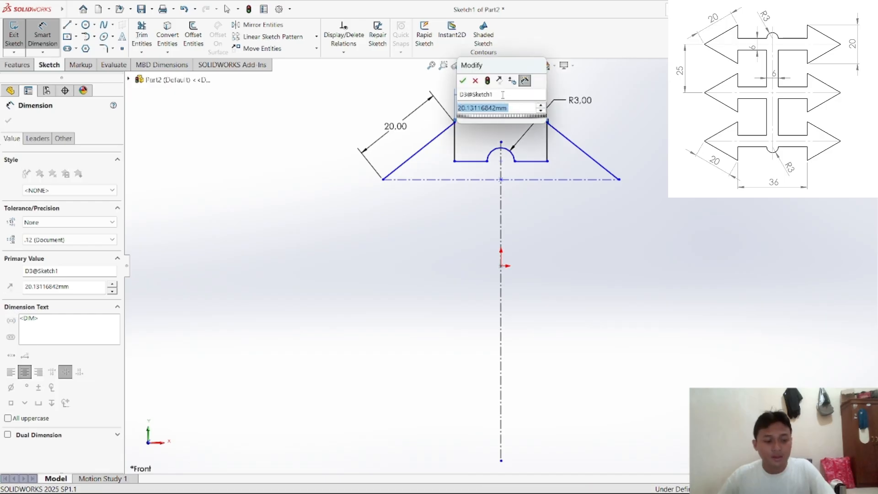
text(26)
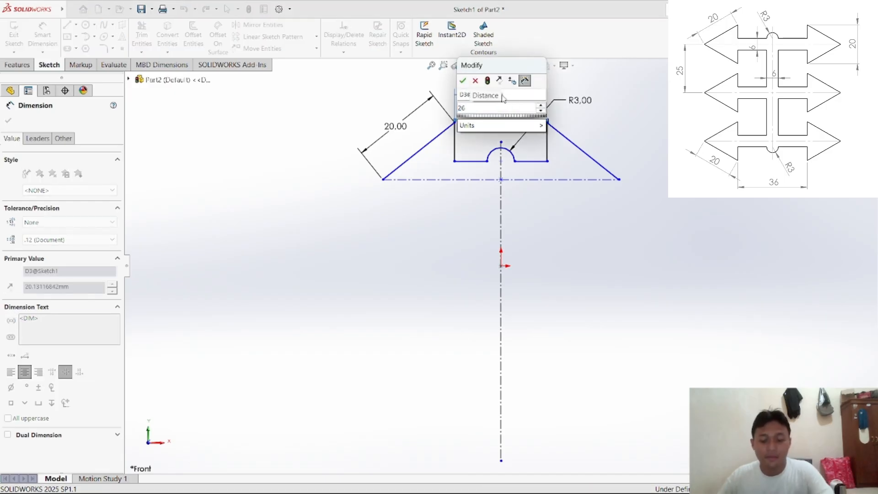
key(BackSpace)
key(BackSpace)
text(3)
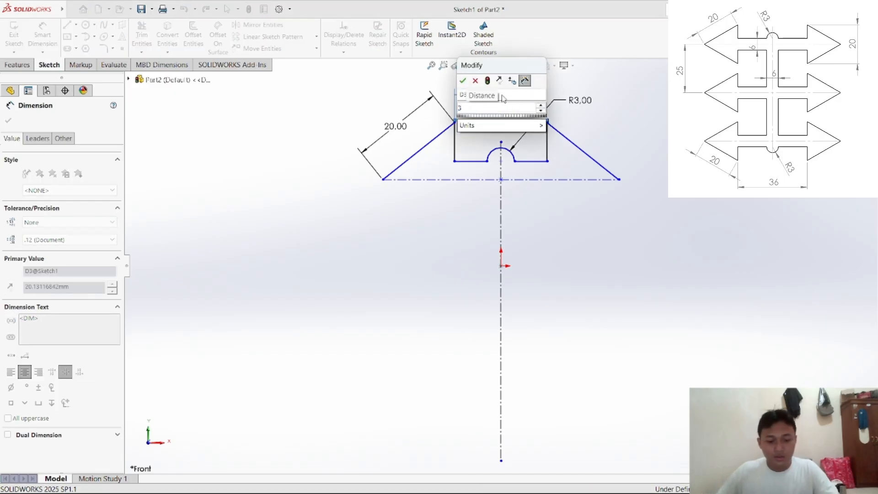
text(6)
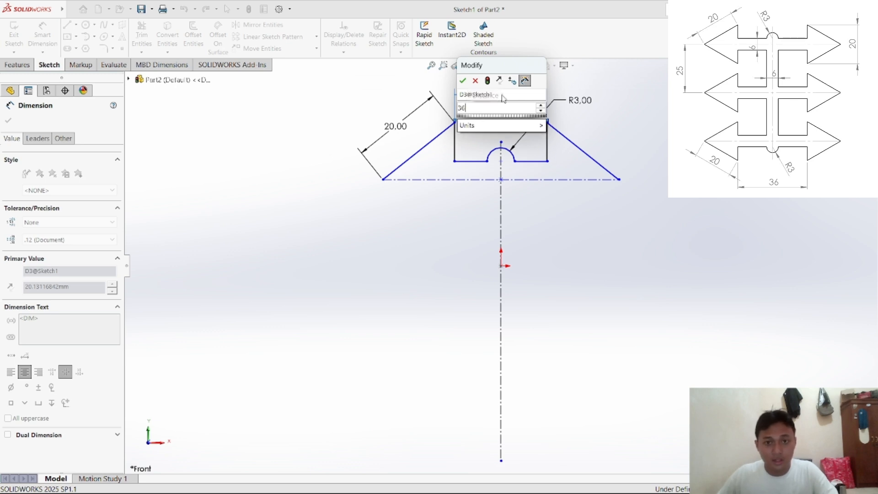
click(466, 82)
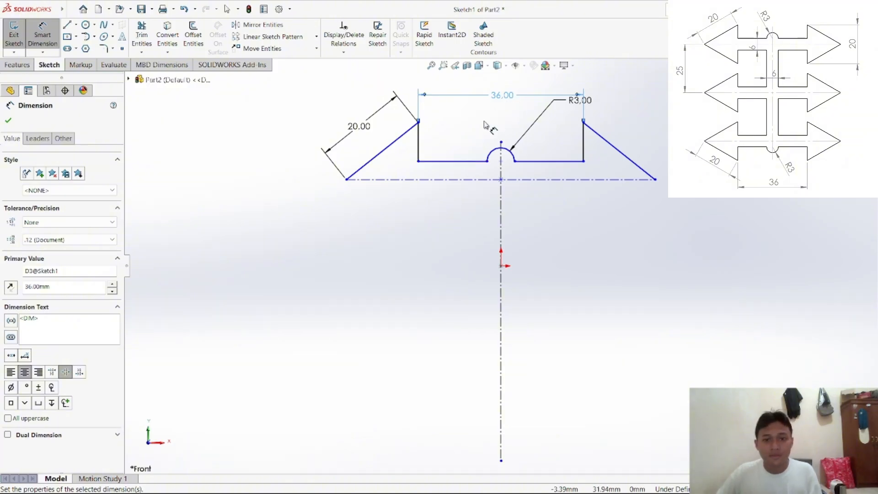
right_click(241, 111)
click(274, 135)
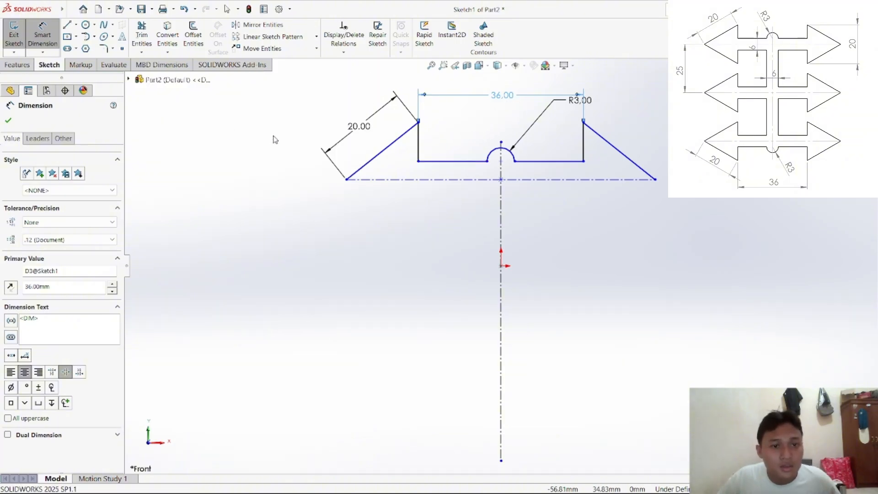
Step: Add an Equal relation between the two horizontal lines on either side of the arc
click(343, 52)
click(356, 74)
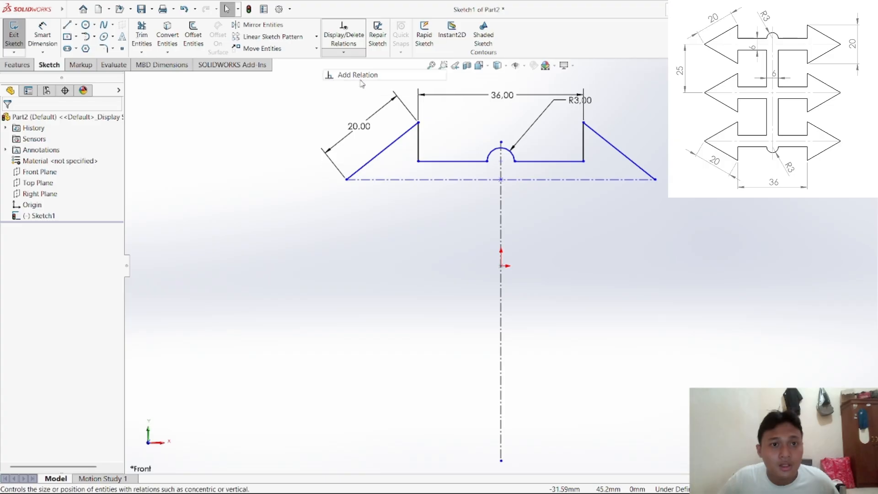
click(461, 161)
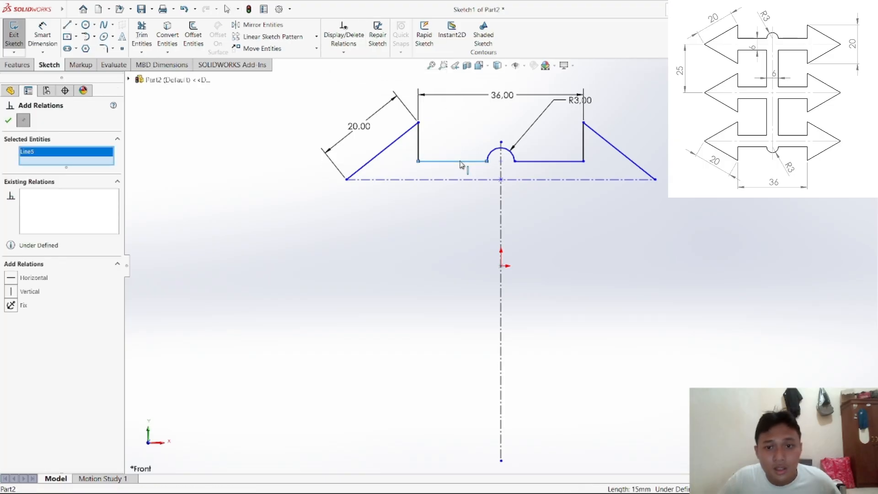
click(541, 162)
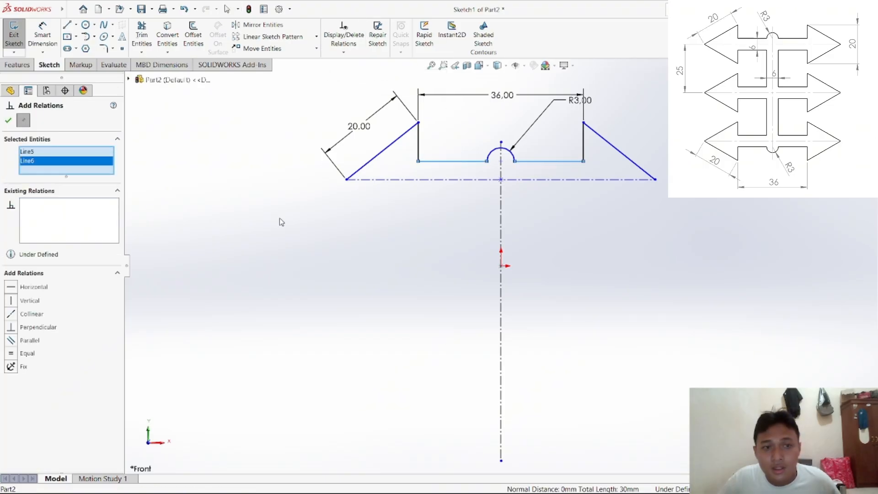
click(12, 354)
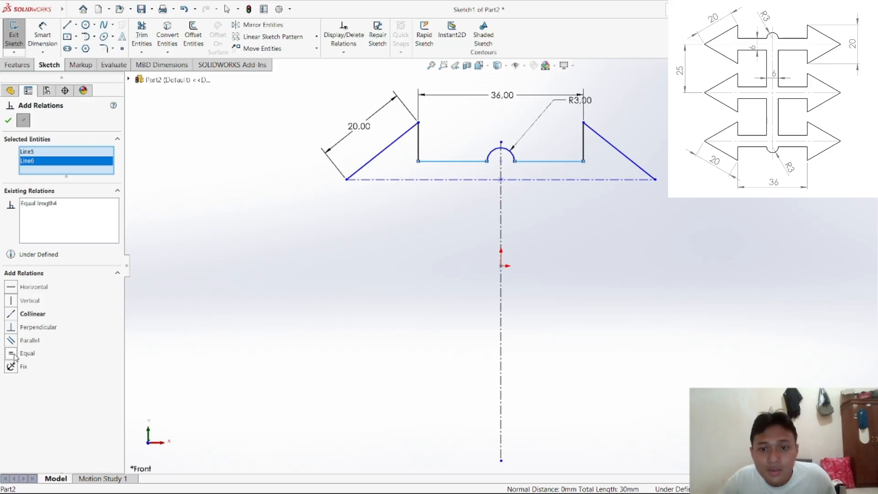
click(8, 119)
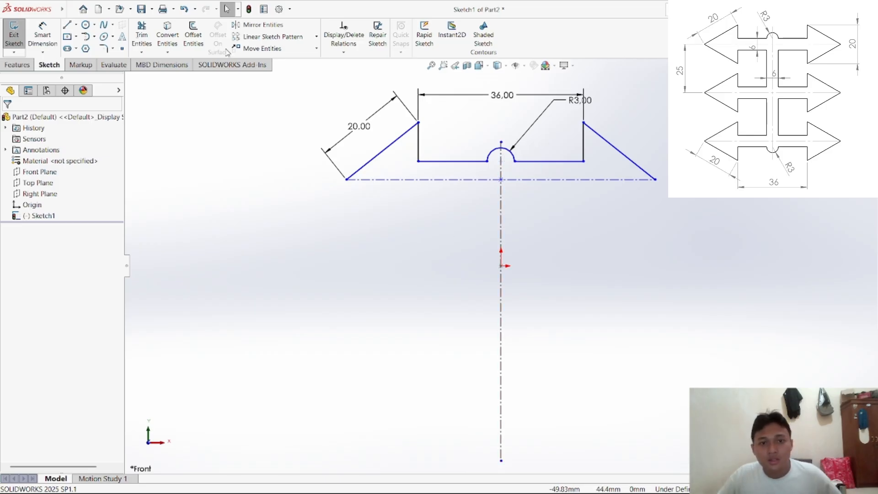
Step: Try to dimension the length of the horizontal line on the left side of the arc
click(43, 34)
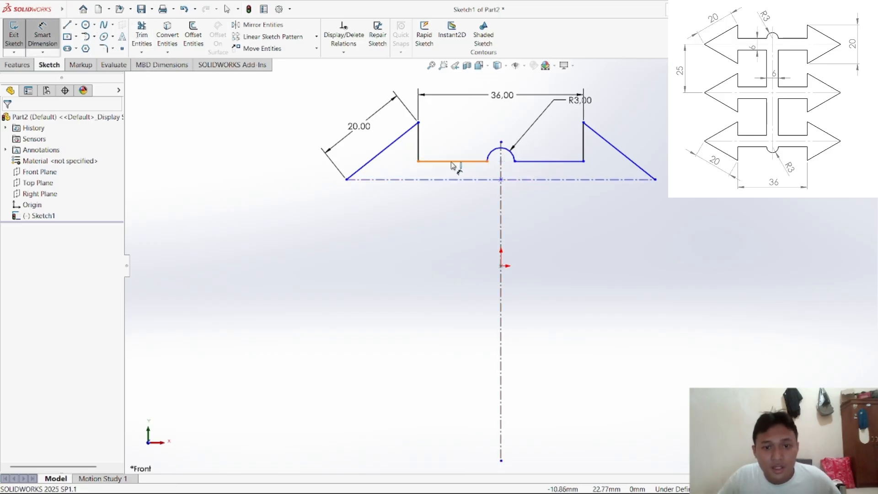
click(454, 137)
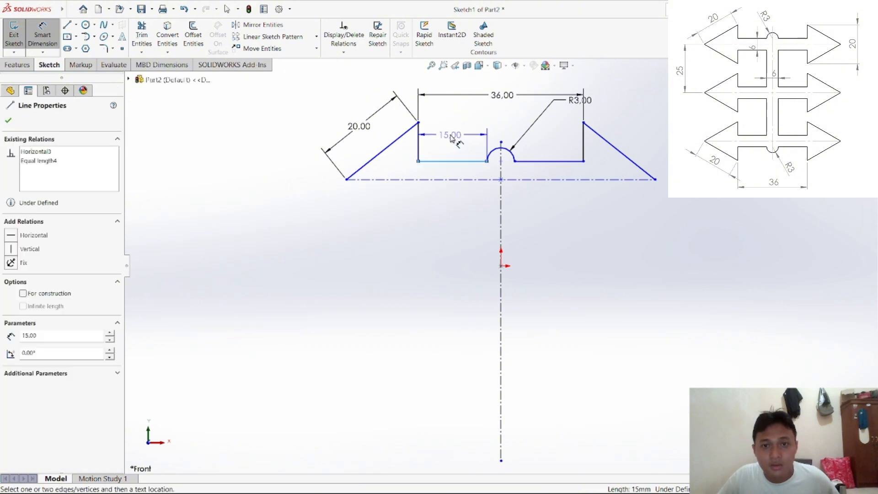
click(450, 142)
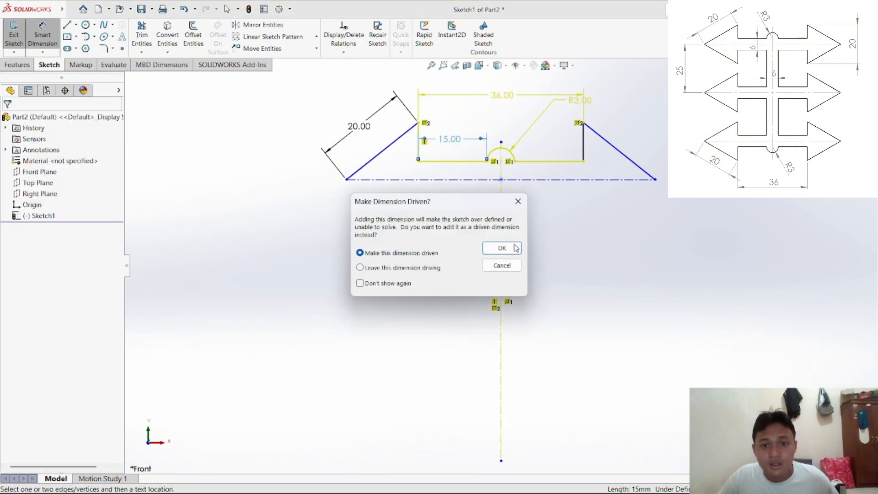
click(513, 267)
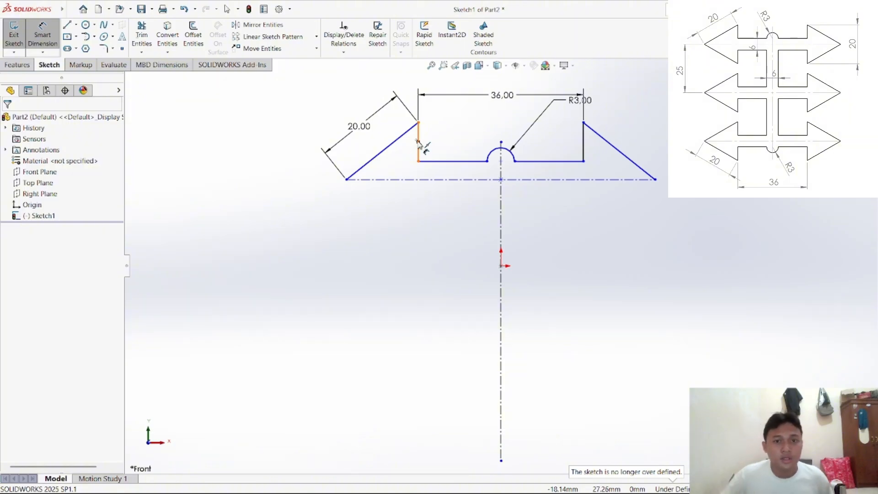
click(42, 35)
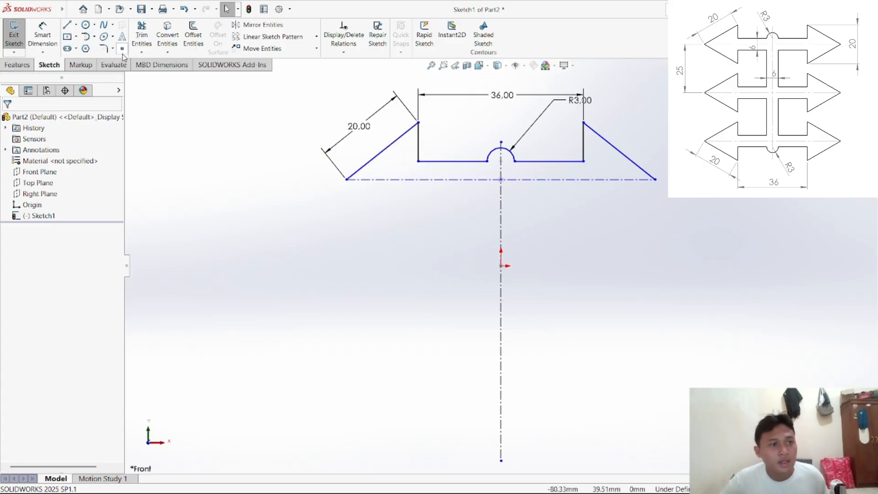
click(86, 49)
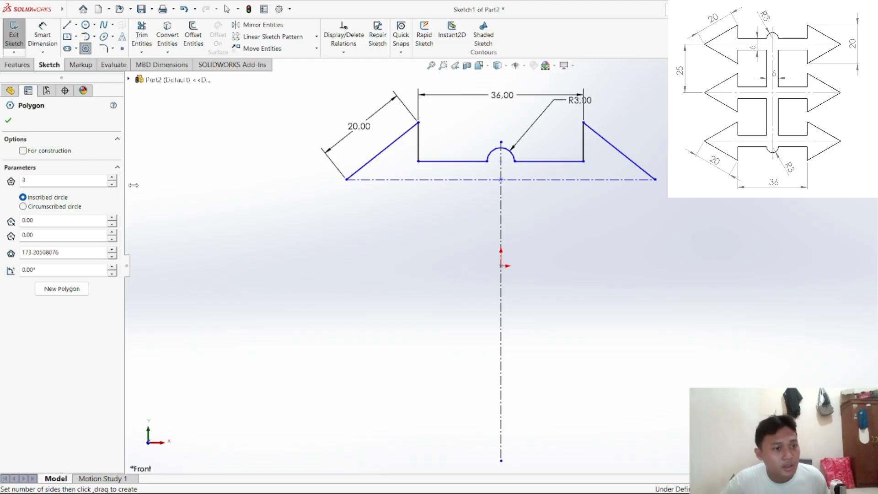
click(379, 225)
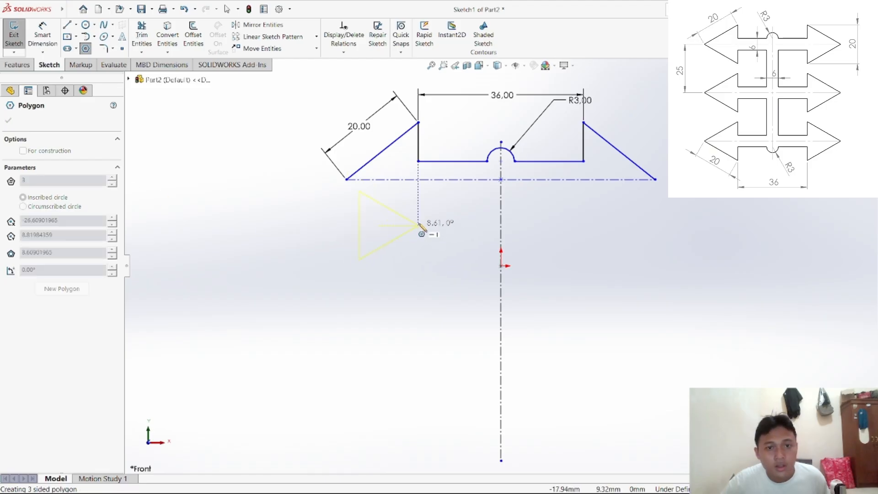
right_click(420, 225)
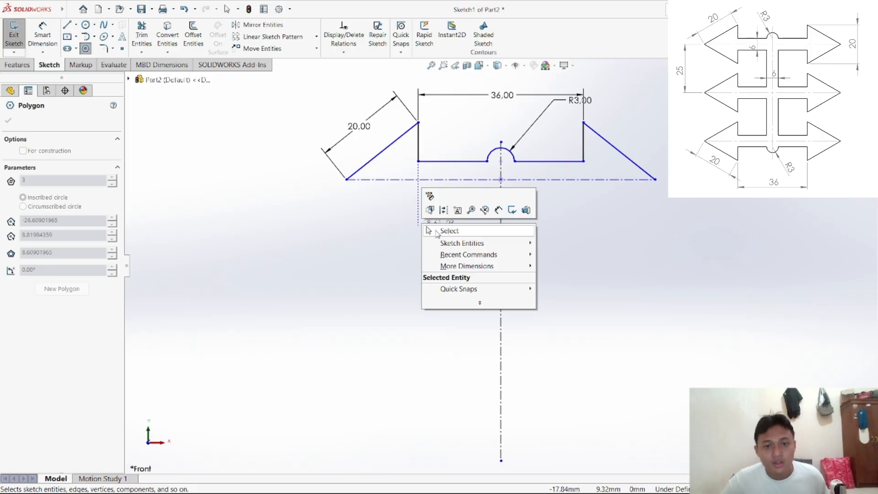
click(449, 230)
Step: Delete the 20 mm dimension and the slanted, vertical and horizontal lines on the left half of the profile
click(368, 128)
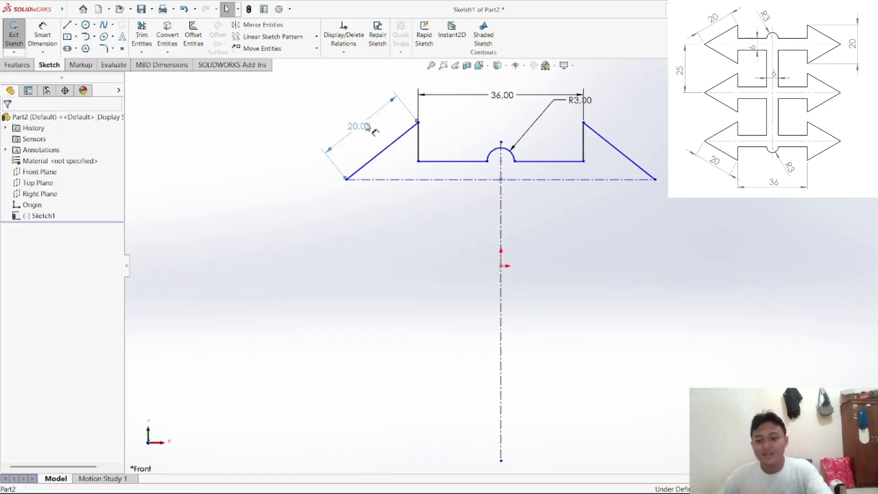
key(Delete)
click(396, 137)
key(Delete)
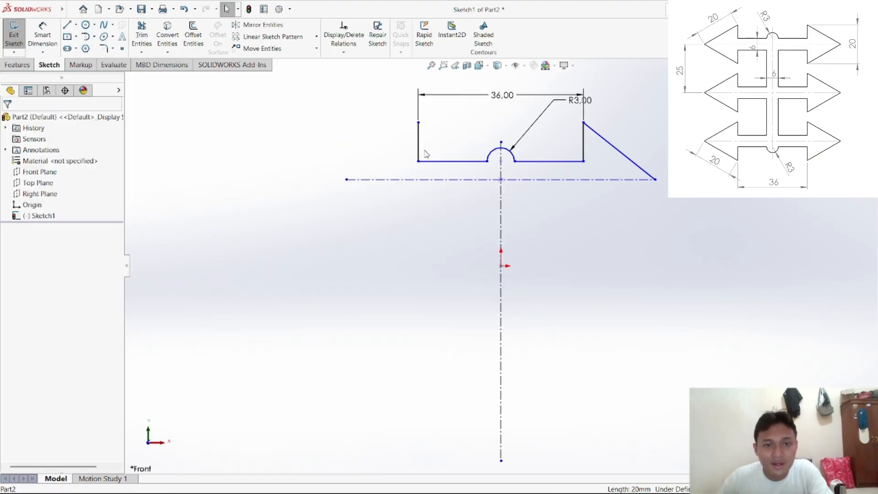
click(418, 151)
key(Delete)
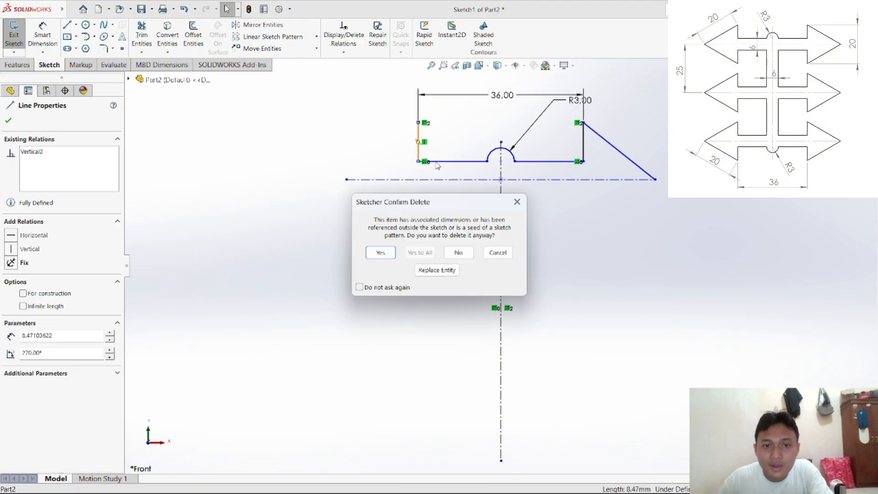
click(380, 253)
click(484, 162)
key(Delete)
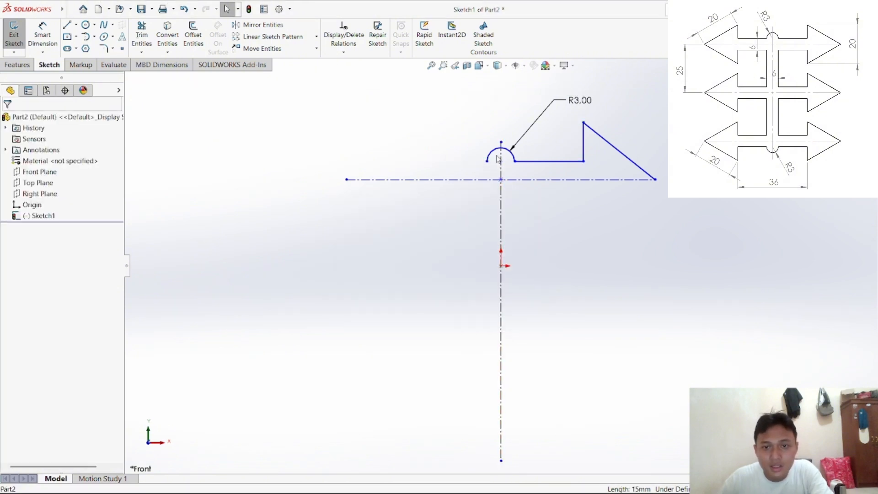
Step: Delete the arc and the horizontal, slanted and vertical lines on the right half, keeping only the two centrelines
click(512, 154)
key(Delete)
click(382, 252)
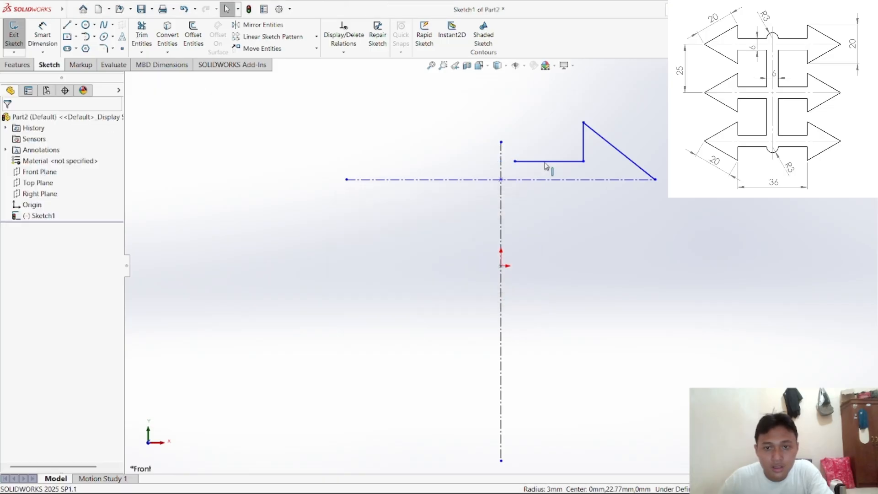
click(556, 165)
key(Delete)
click(612, 145)
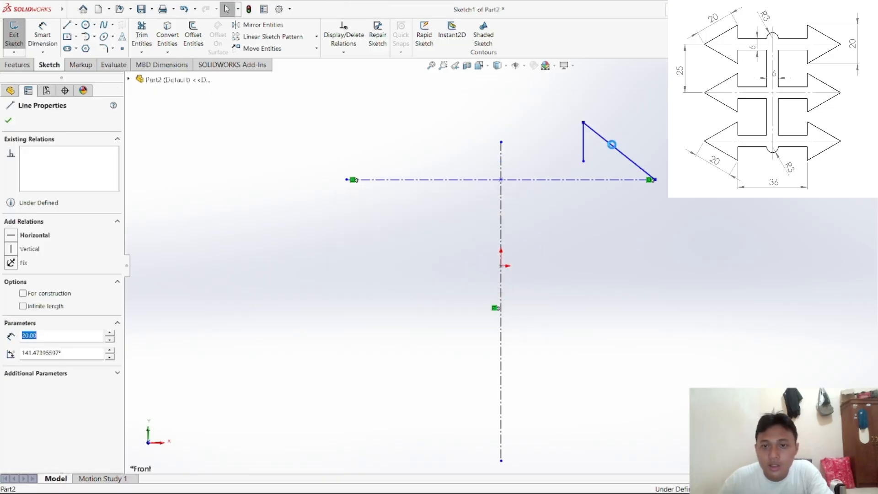
key(Delete)
click(584, 146)
key(Delete)
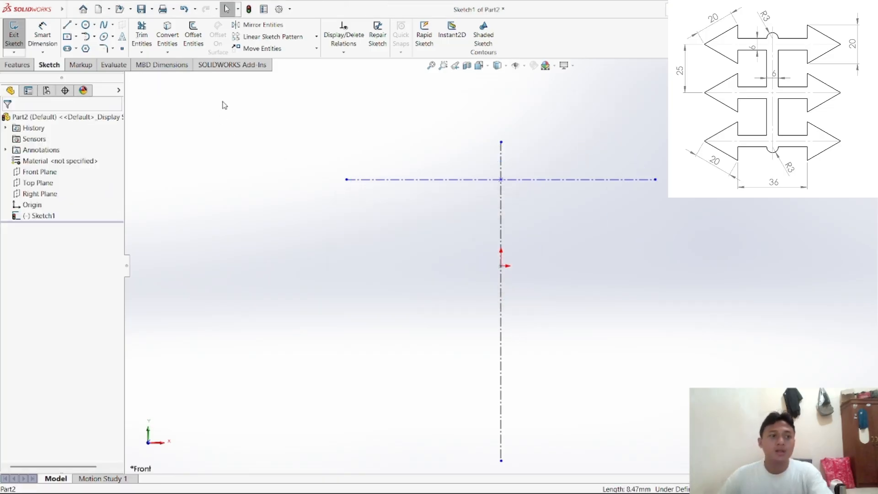
Step: Draw a 3-sided inscribed-circle polygon centred on the horizontal centreline's left endpoint, pointing left, with a radius of about 11.6 mm
click(86, 49)
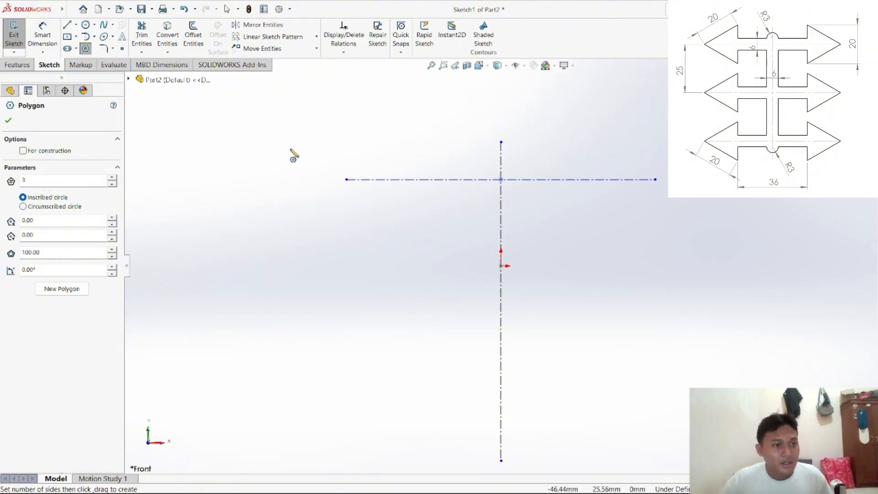
click(346, 179)
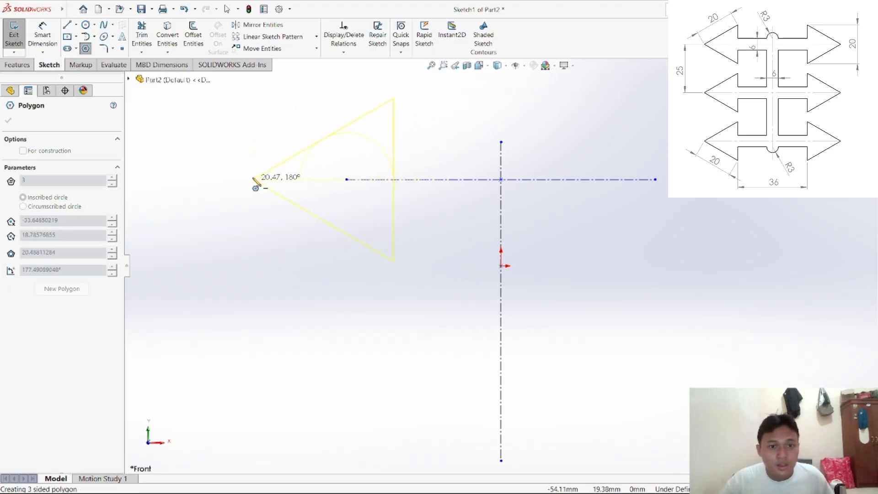
click(296, 182)
right_click(247, 143)
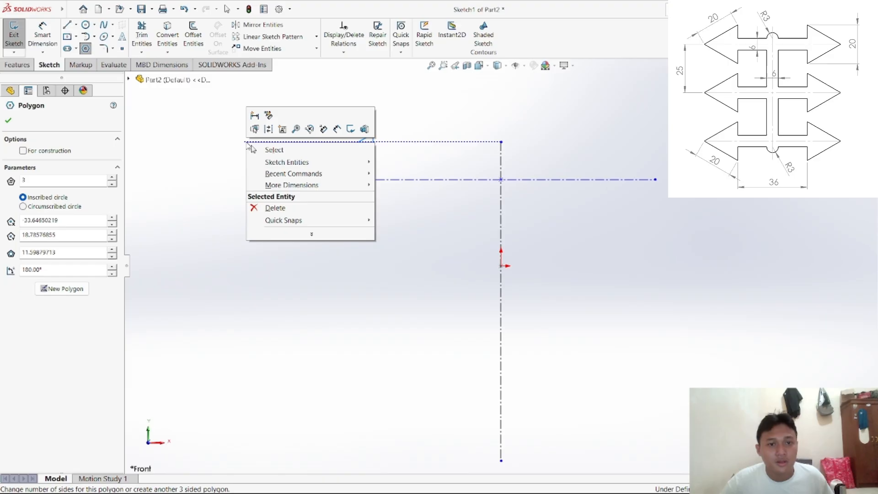
click(275, 154)
Step: Dimension the triangle's upper slanted side as 20 mm
click(43, 36)
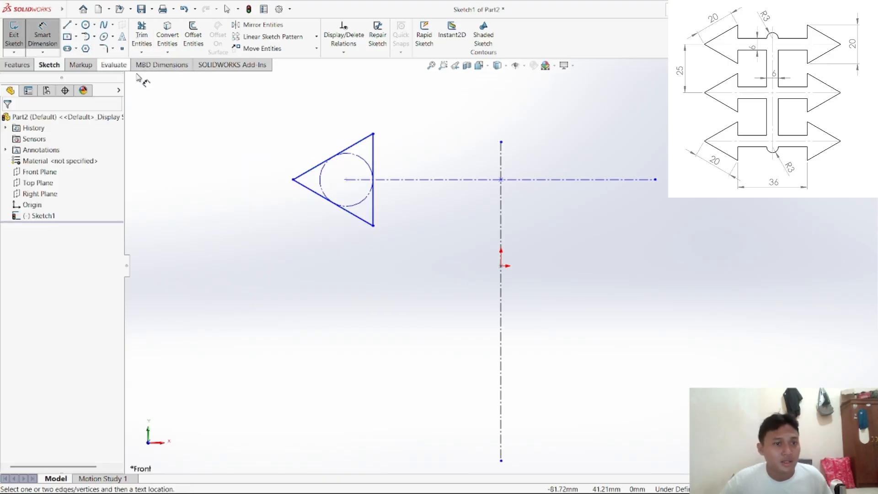
click(331, 158)
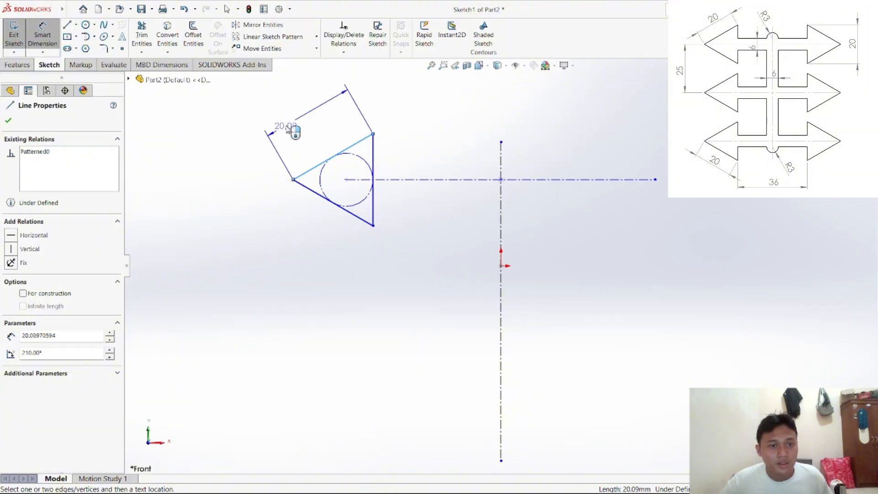
click(287, 129)
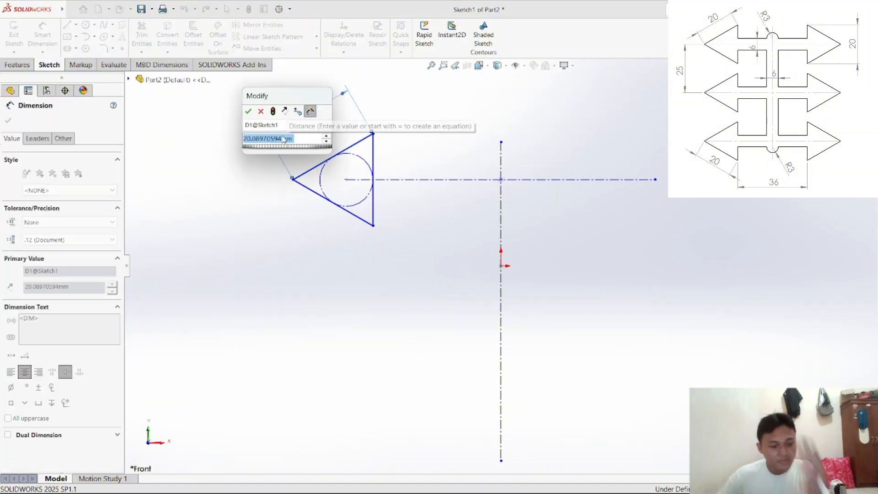
text(20)
key(Return)
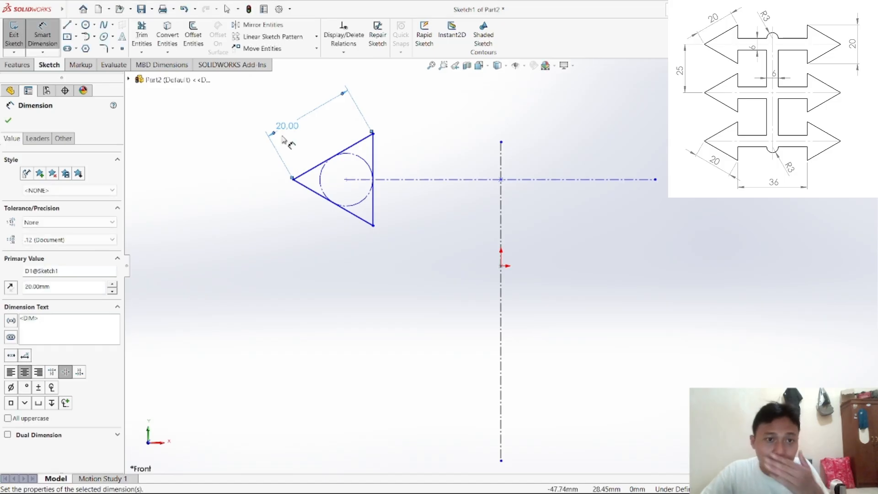
click(413, 105)
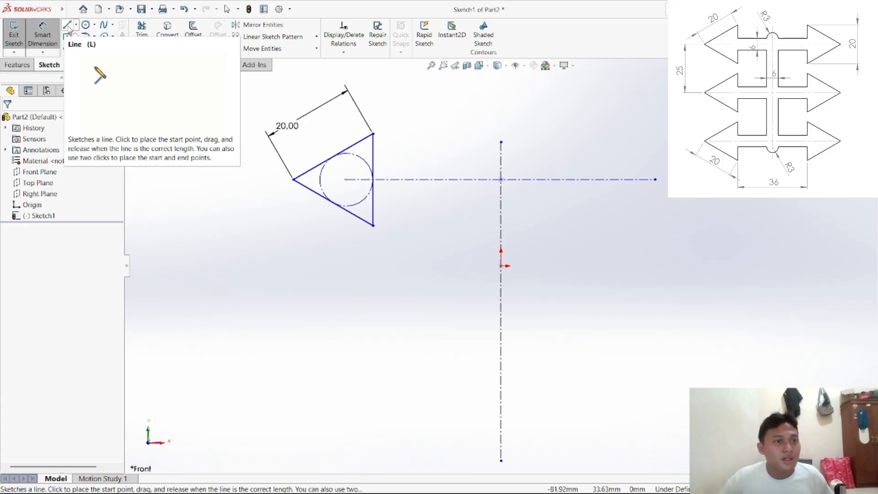
Step: Draw a horizontal line about 25.6 mm long from the triangle's vertical side towards the vertical centreline, above the horizontal centreline
click(69, 27)
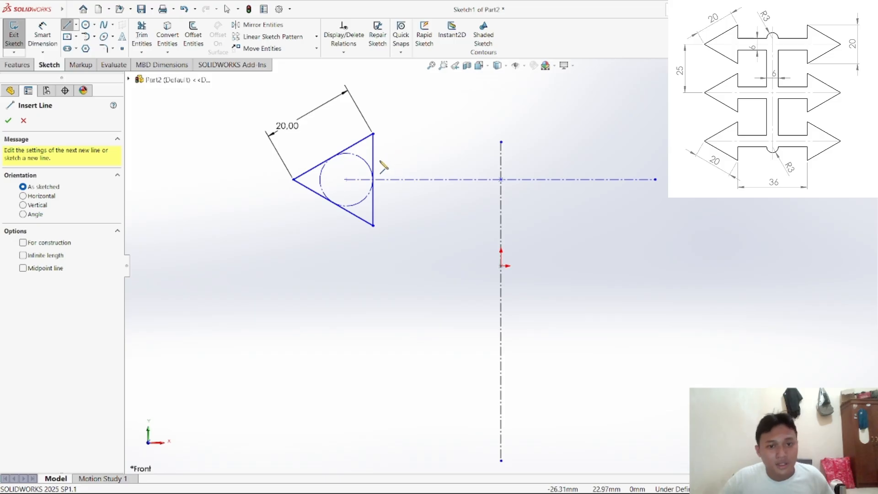
click(373, 158)
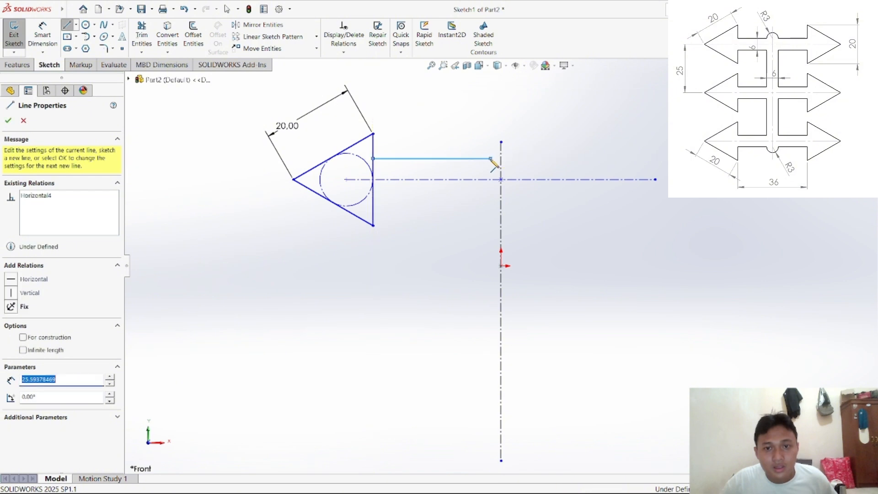
right_click(430, 158)
click(459, 181)
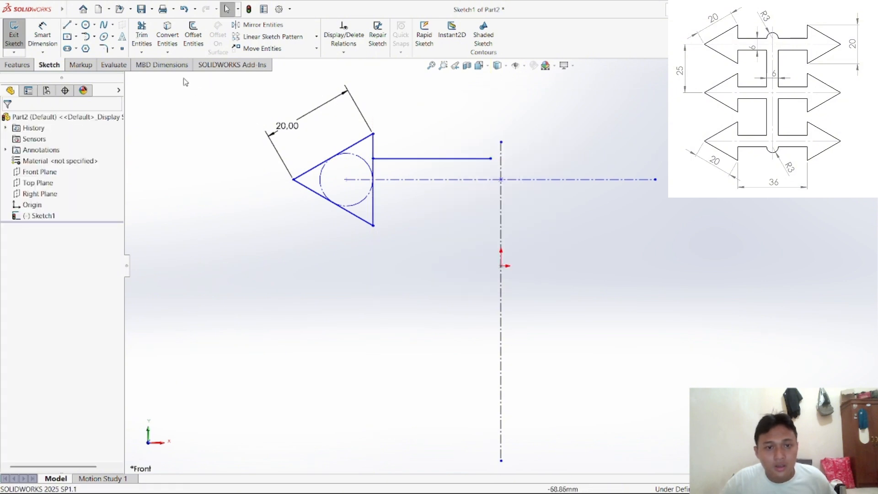
Step: Draw a second horizontal line from the triangle's vertical side below the horizontal centreline, ending level with the upper line's end
click(68, 26)
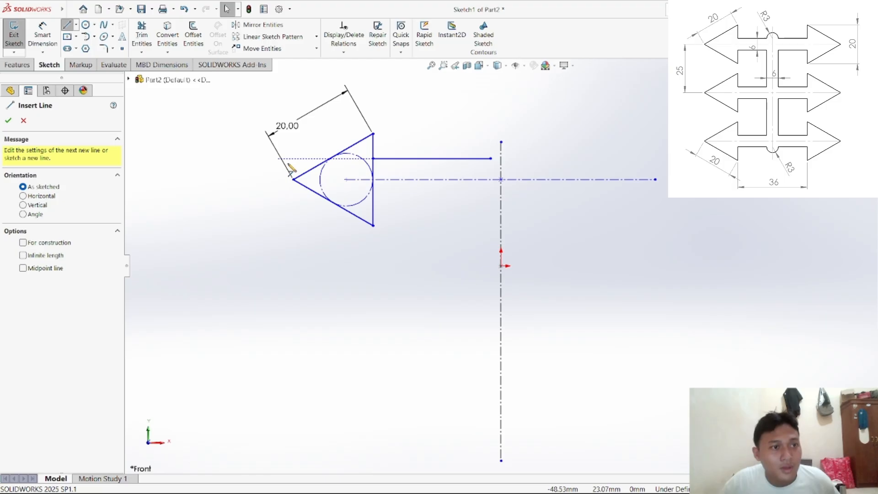
click(374, 197)
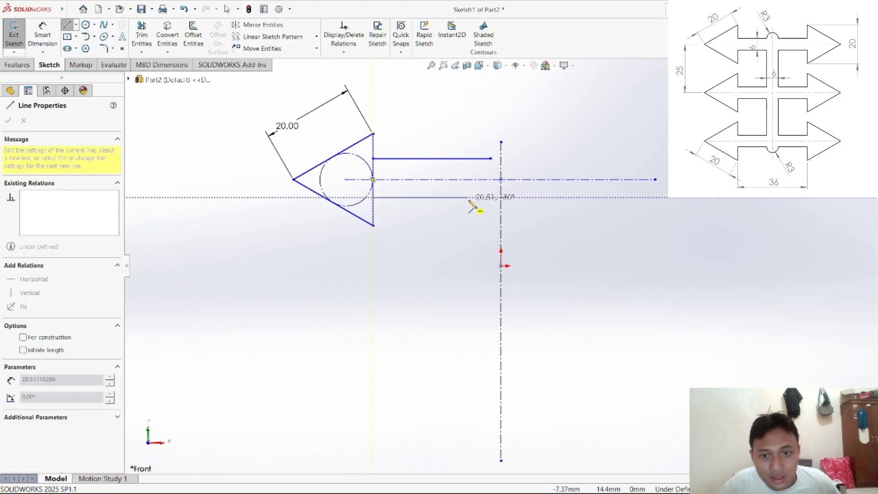
click(491, 198)
right_click(480, 201)
click(485, 206)
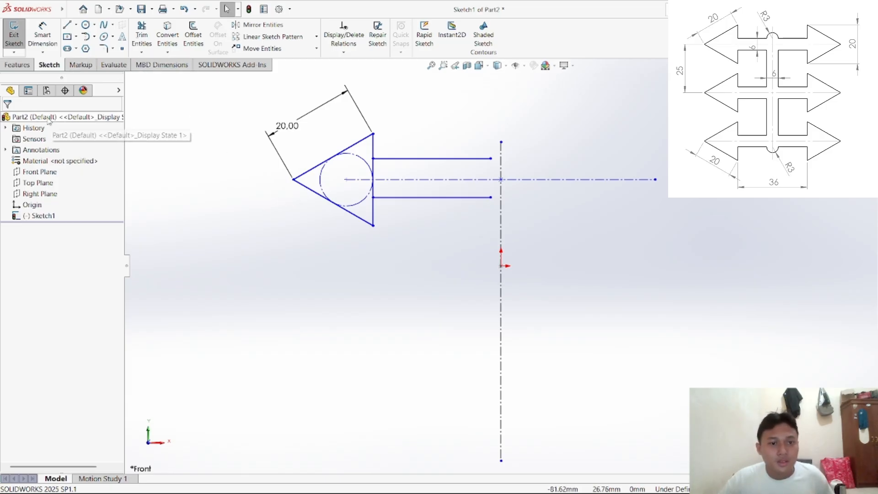
Step: Trim the portion of the triangle's vertical side between the two horizontal lines
click(141, 36)
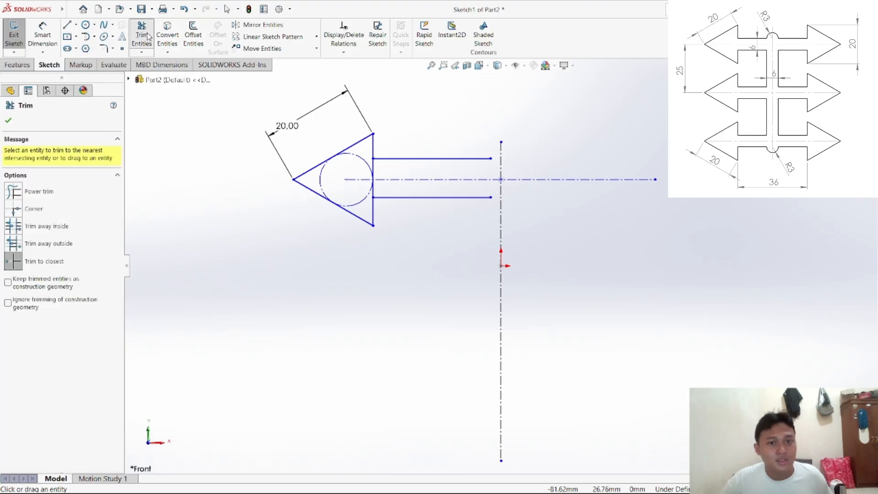
click(375, 177)
right_click(433, 238)
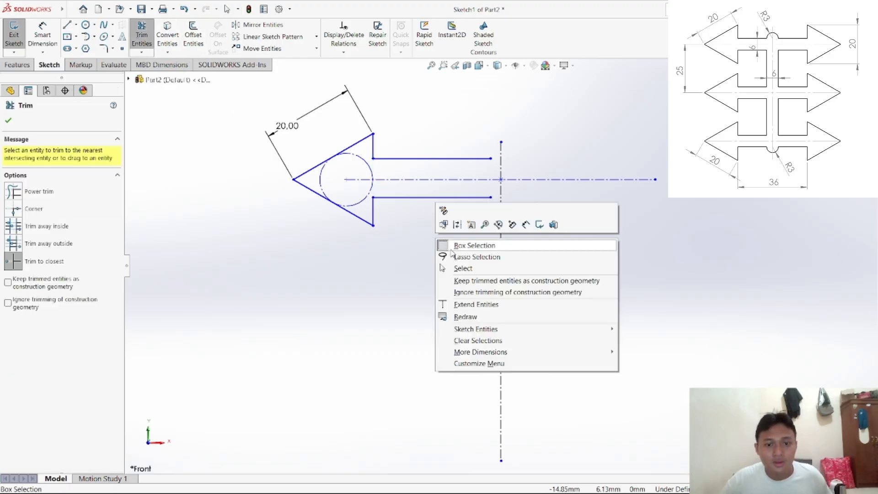
click(461, 266)
Step: Add a Symmetric relation between the two horizontal lines about the horizontal centreline
click(344, 51)
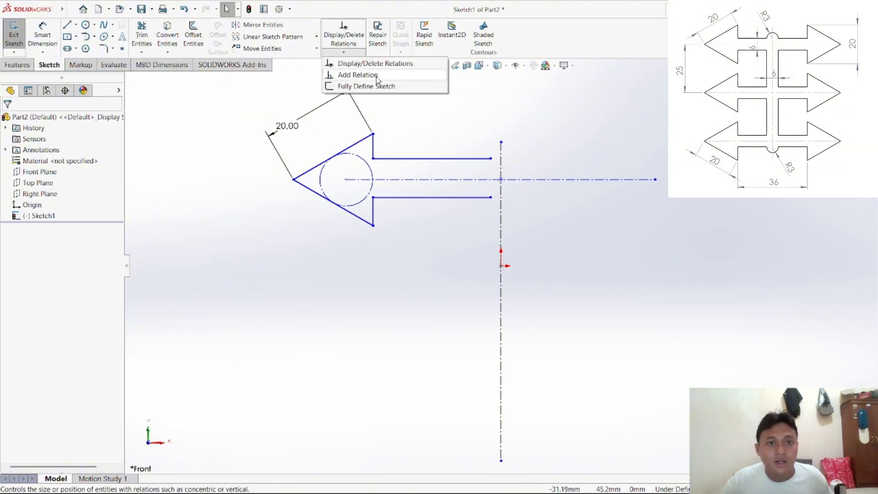
click(376, 76)
click(434, 159)
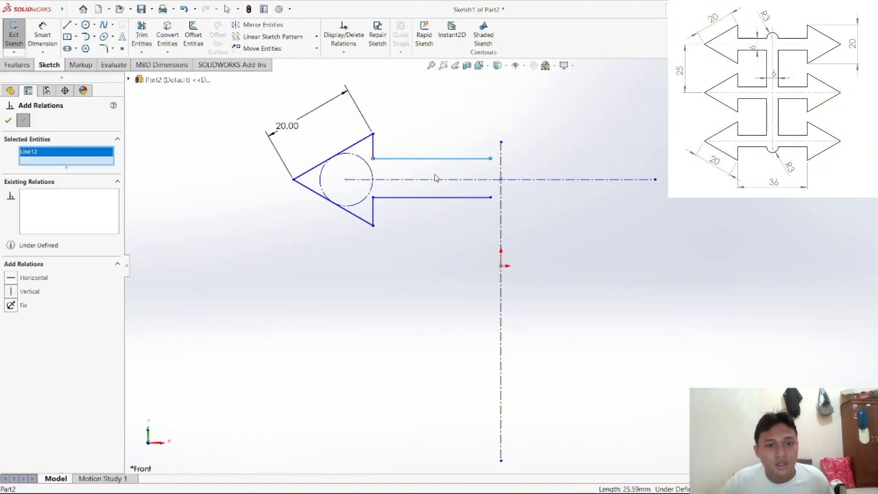
click(436, 179)
click(443, 197)
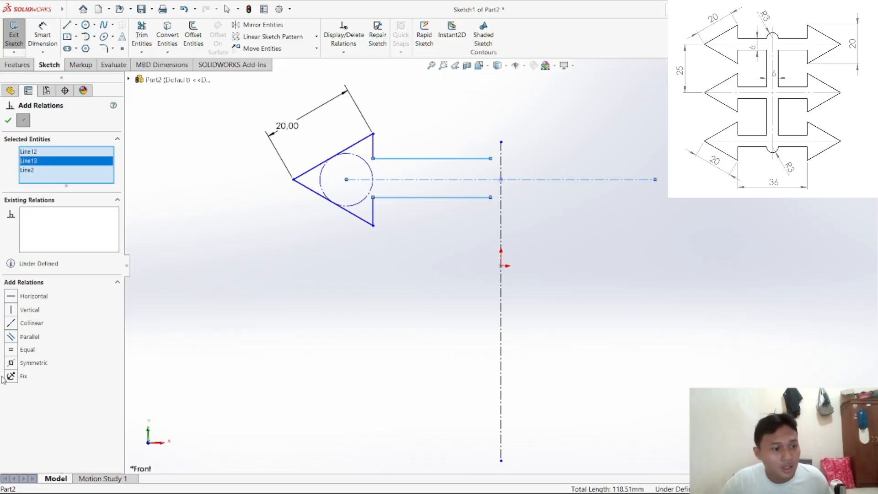
click(11, 363)
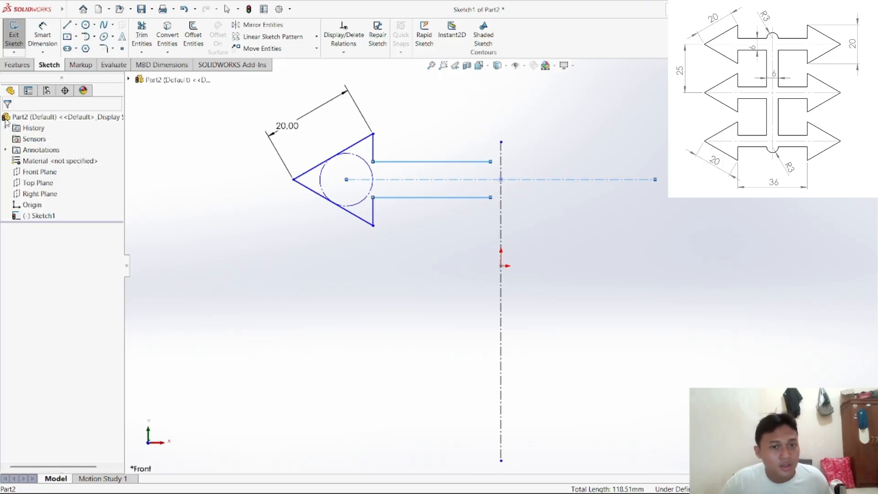
Step: Add an Equal relation between the two horizontal lines above and below the horizontal centreline
click(7, 121)
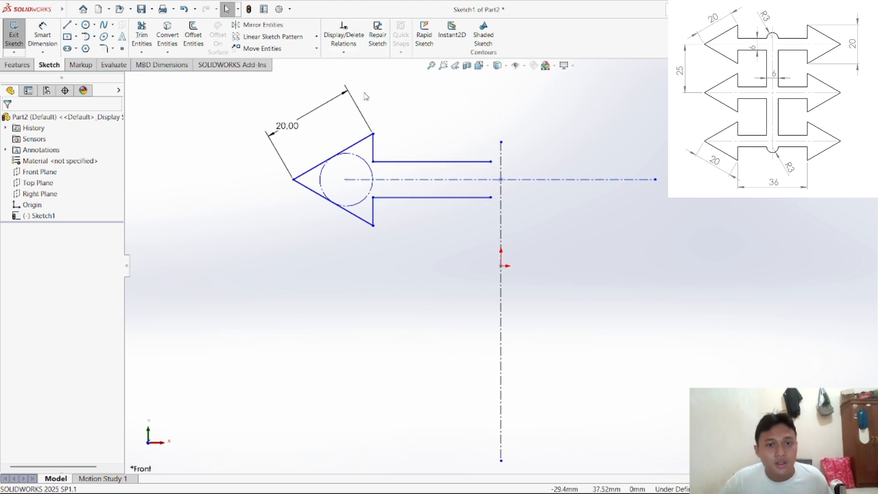
click(361, 52)
click(361, 75)
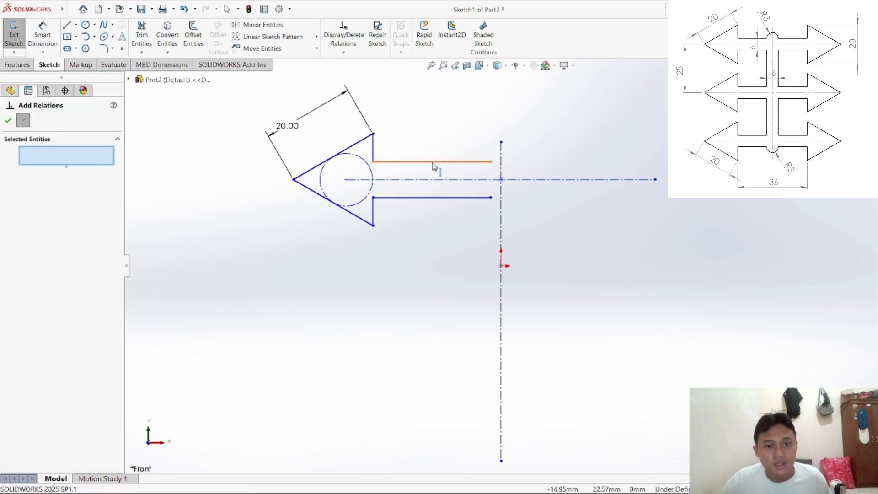
click(433, 162)
click(428, 197)
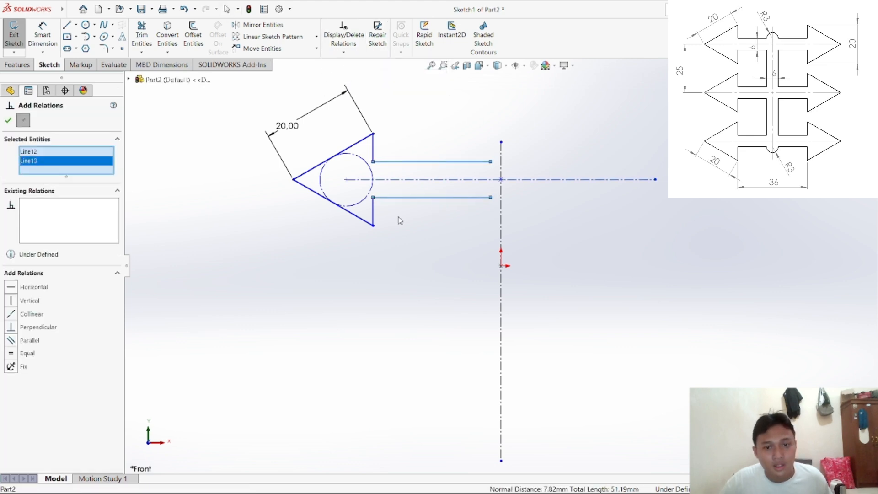
click(10, 353)
click(7, 118)
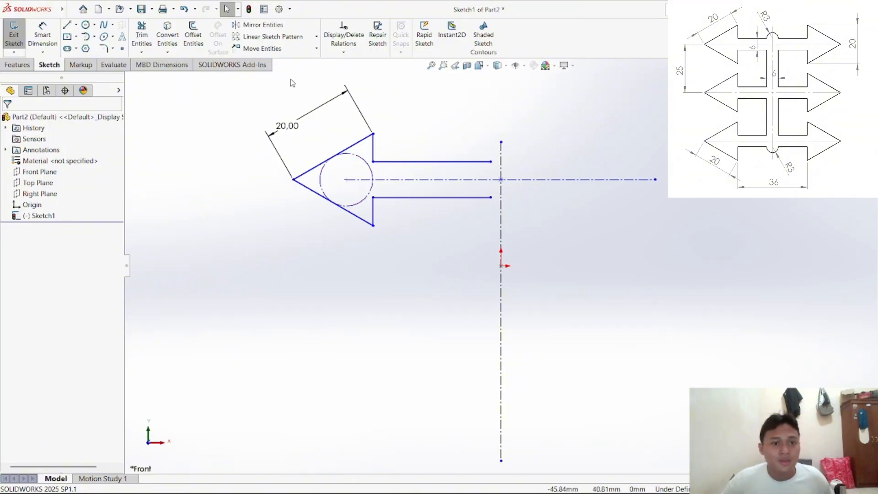
Step: Mirror the arrowhead's four edges and the two horizontal lines about the vertical centreline, keeping the originals
click(265, 28)
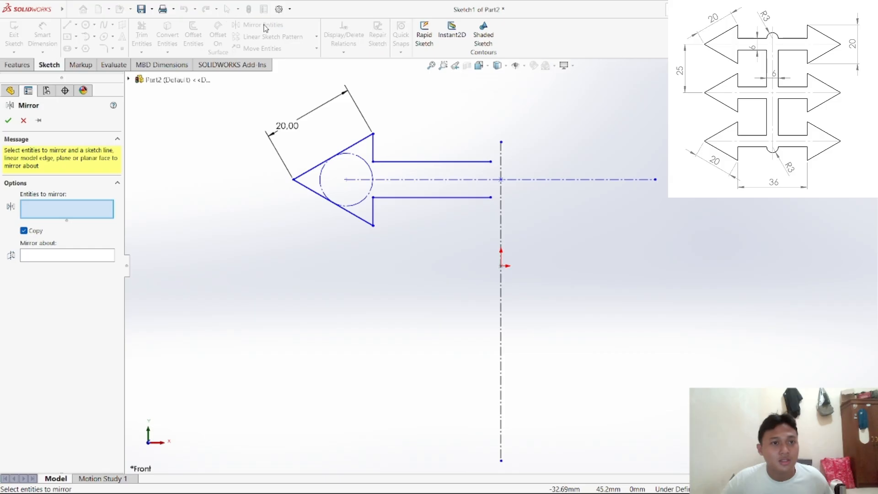
click(342, 152)
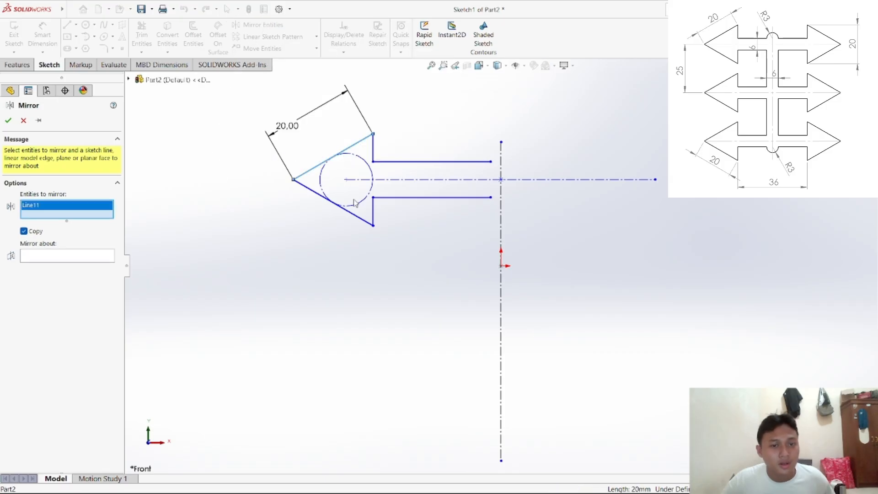
click(356, 215)
click(373, 215)
click(385, 197)
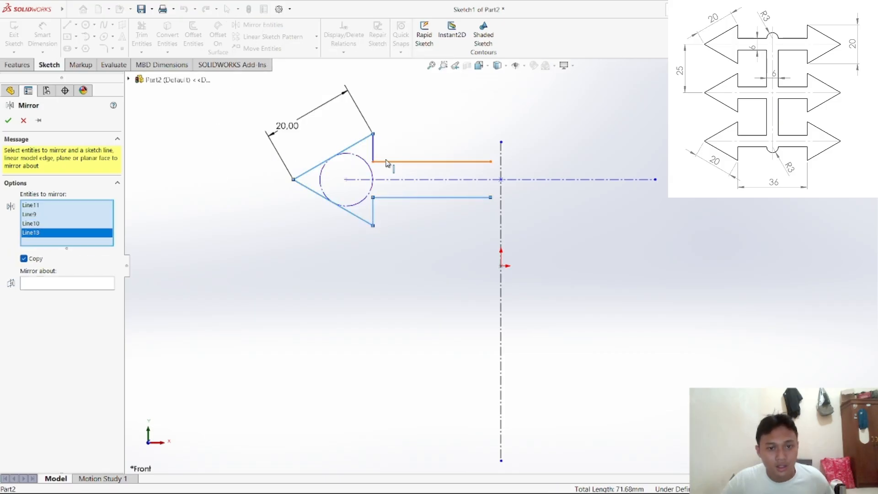
click(385, 162)
click(373, 149)
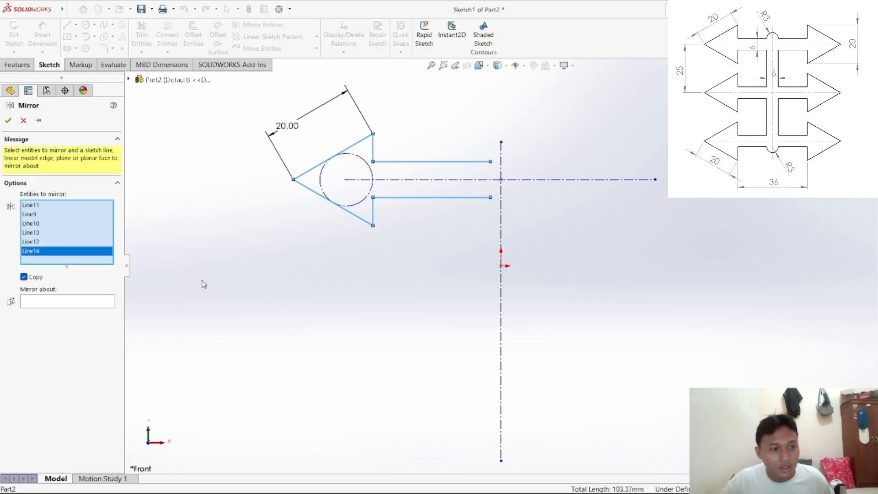
click(80, 305)
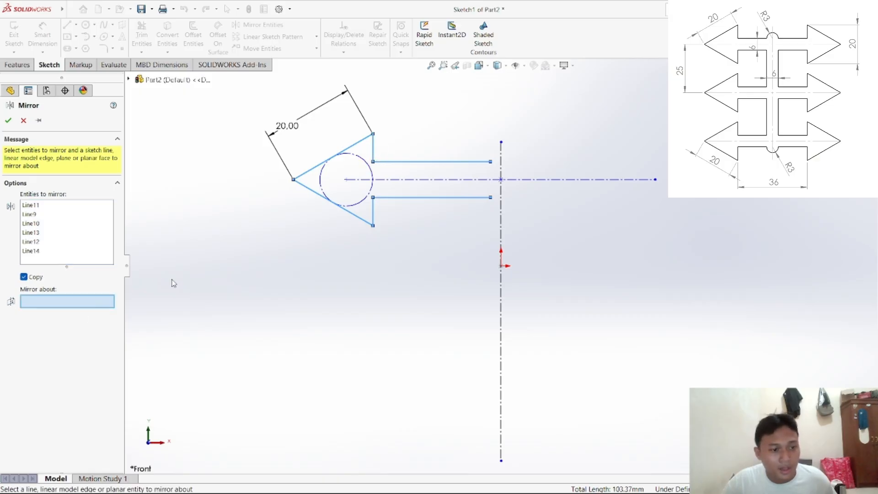
click(501, 154)
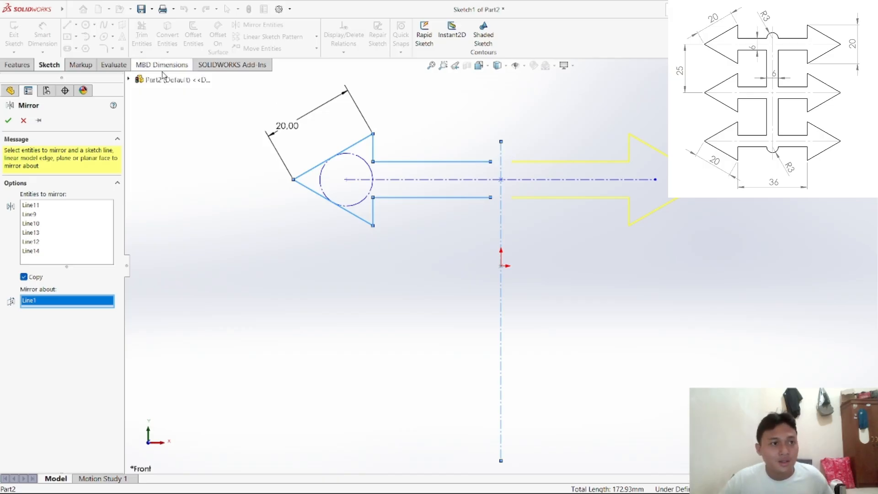
click(8, 120)
right_click(201, 136)
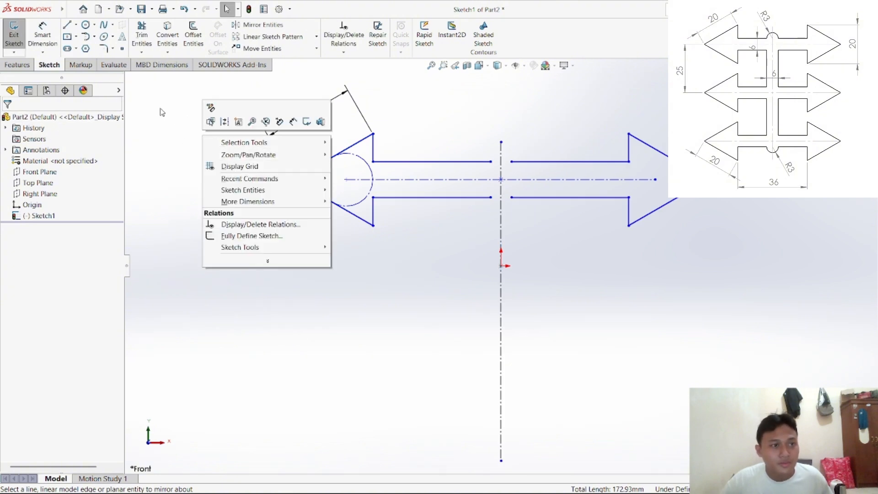
Step: Dimension the horizontal distance between the upper corners of the two arrowheads and set it to 36 mm
click(59, 41)
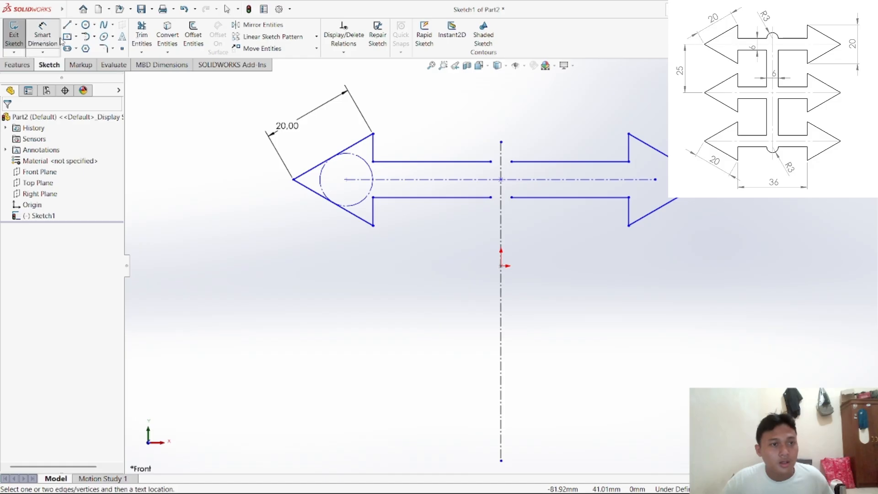
click(373, 133)
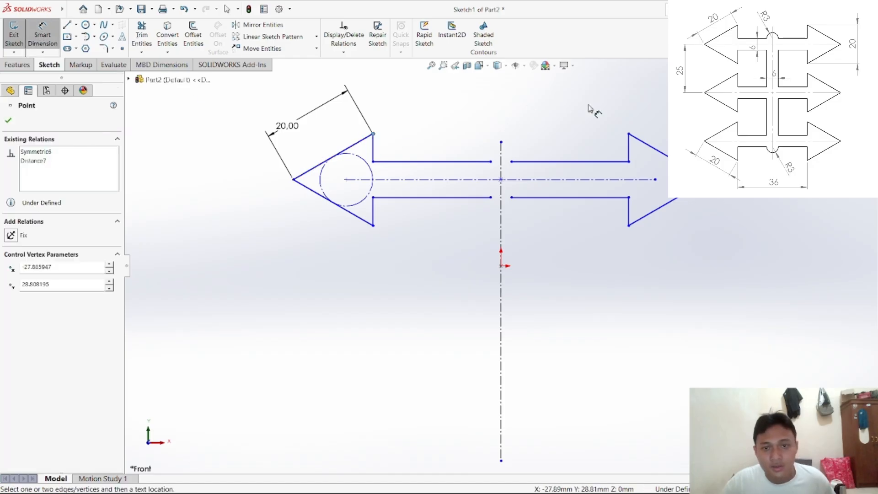
click(628, 134)
click(495, 90)
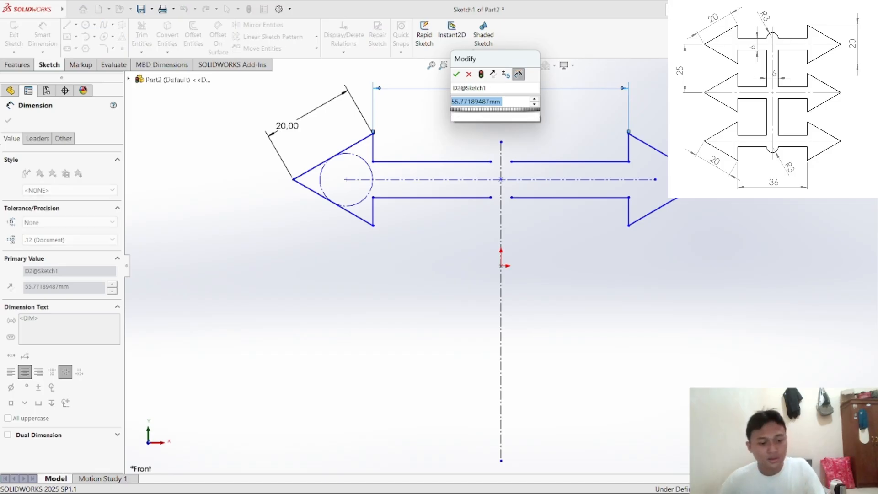
text(26)
key(Return)
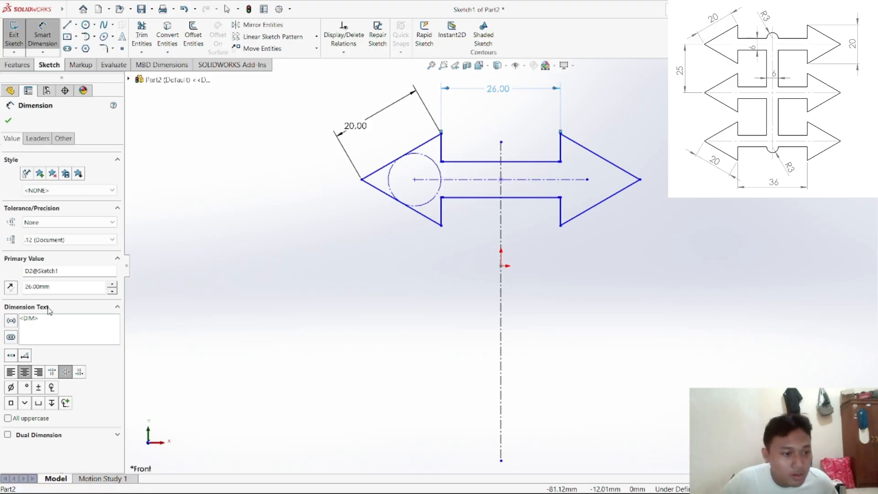
click(28, 286)
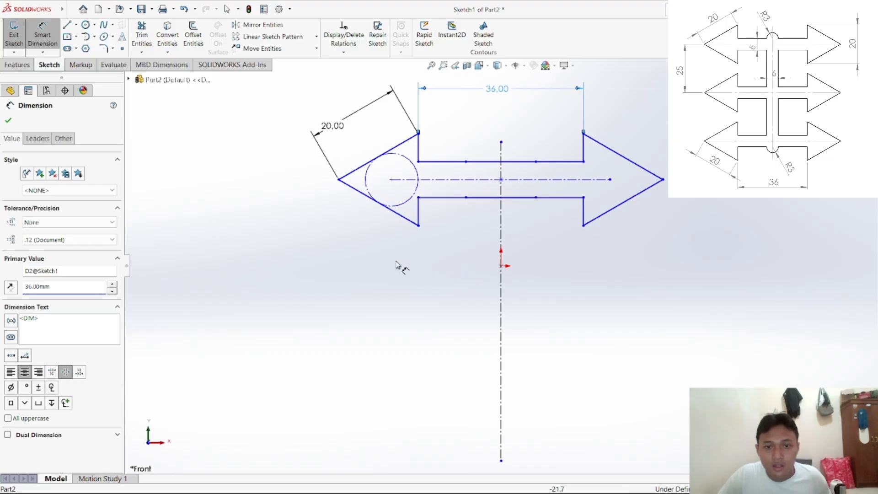
Step: Trim the overlapping lower horizontal lines on both sides of the vertical centreline, accepting the deletion of the affected relation
click(141, 35)
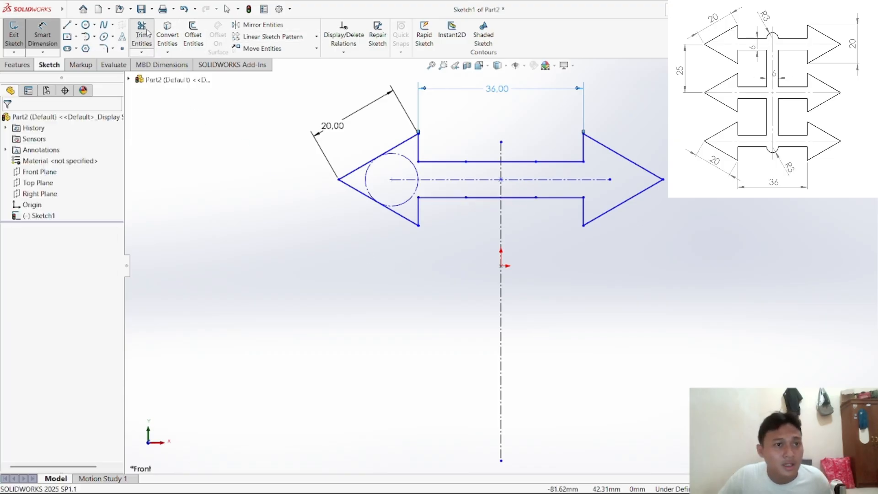
click(485, 197)
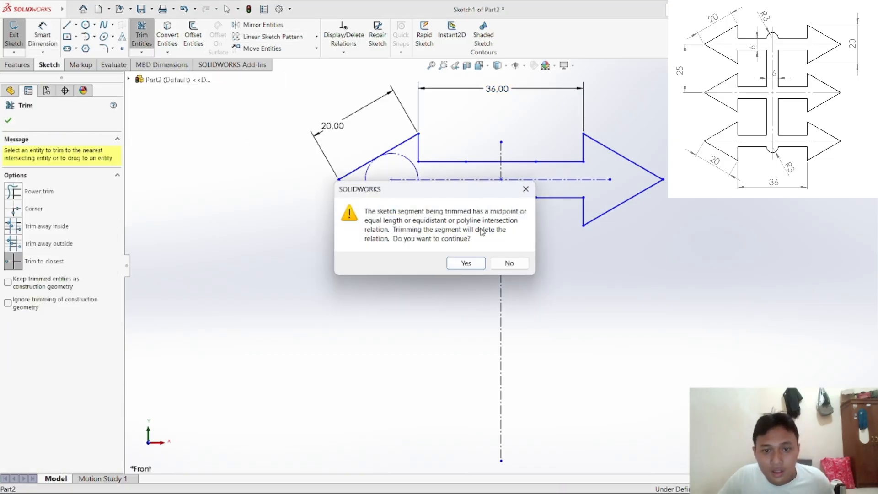
click(476, 264)
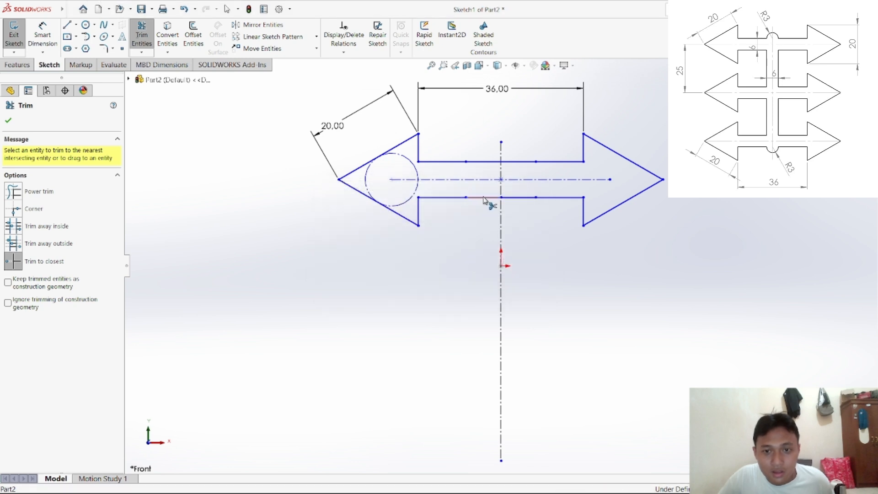
click(514, 198)
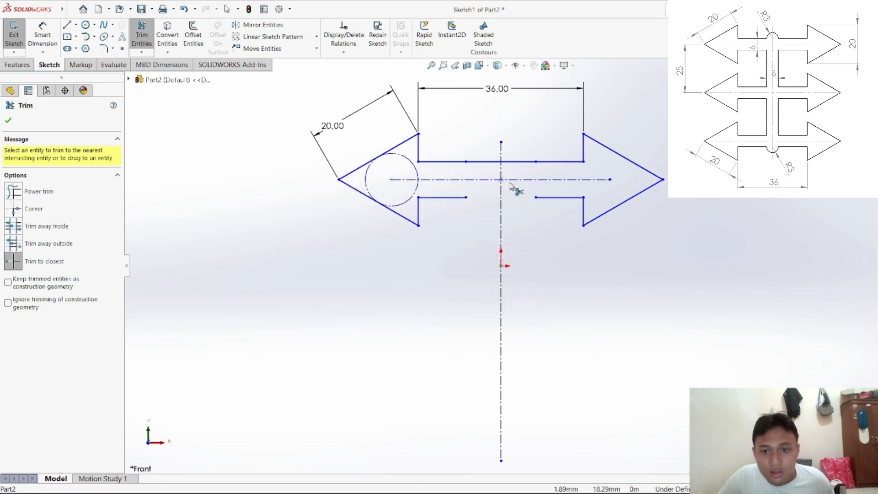
Step: Try trimming the upper horizontal line on the right side of the vertical centreline, and undo that trim
click(513, 162)
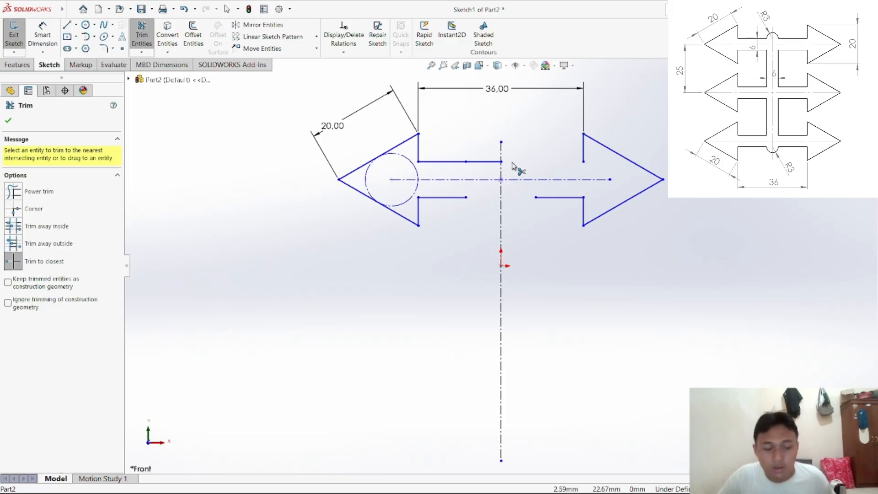
key(ctrl+z)
key(Escape)
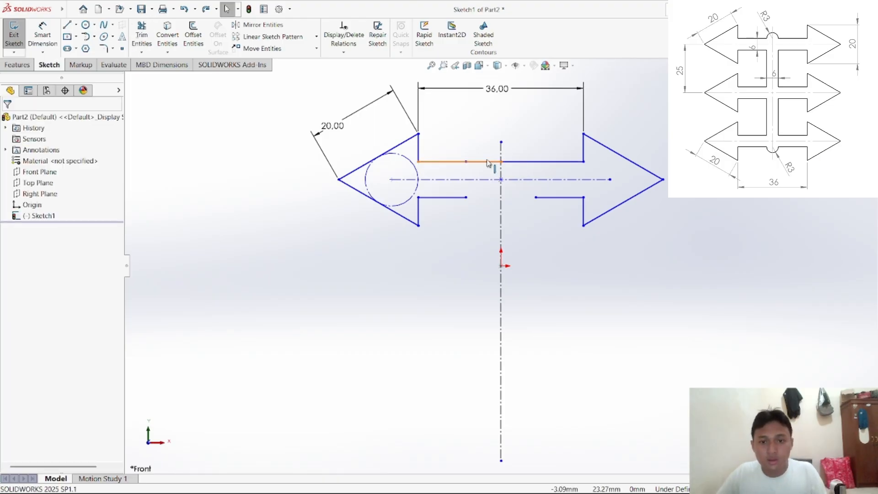
click(459, 161)
click(230, 127)
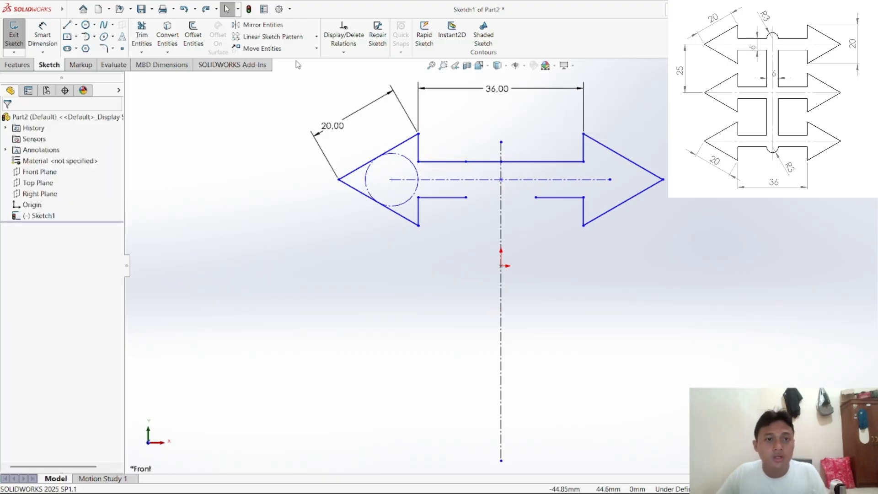
Step: Trim the inner end of the left arrow's upper horizontal line next to the vertical centreline
click(150, 43)
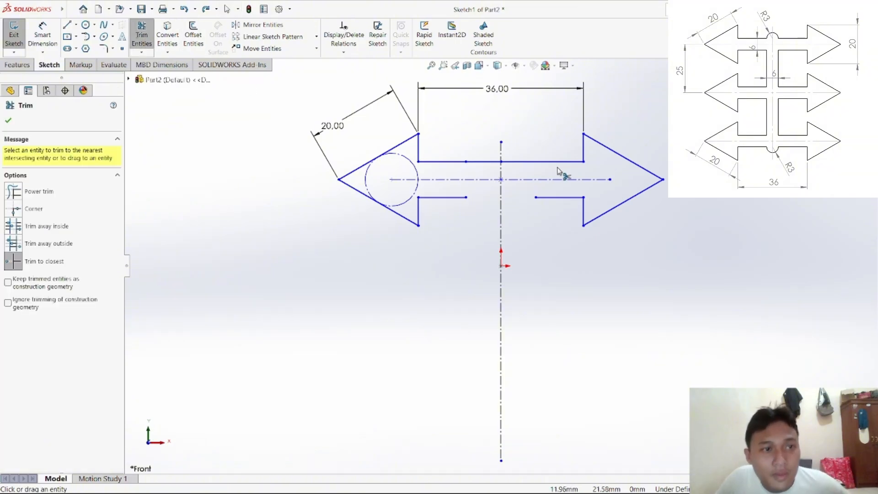
click(489, 164)
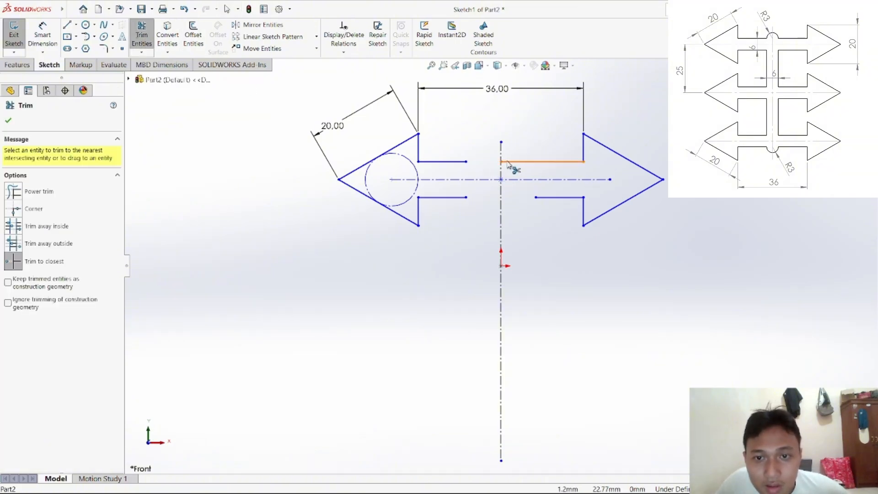
right_click(486, 121)
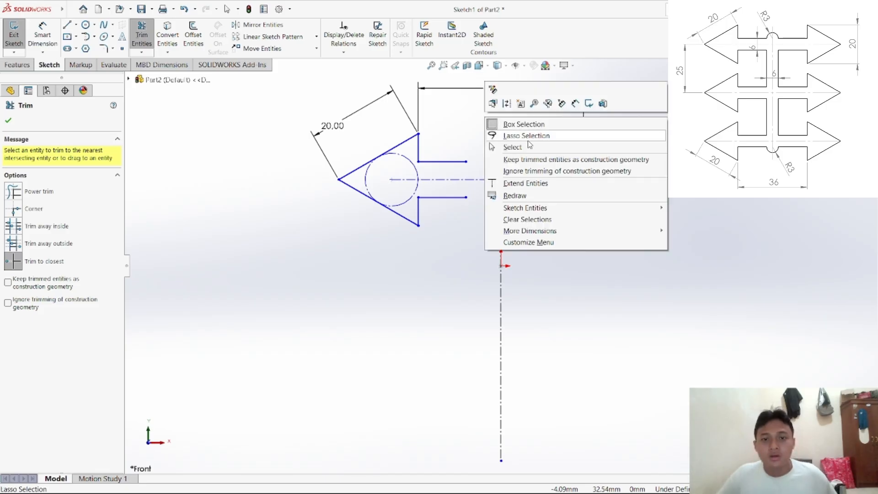
click(530, 144)
Step: Add an Equal relation between the right arrow's upper and lower horizontal lines
click(344, 52)
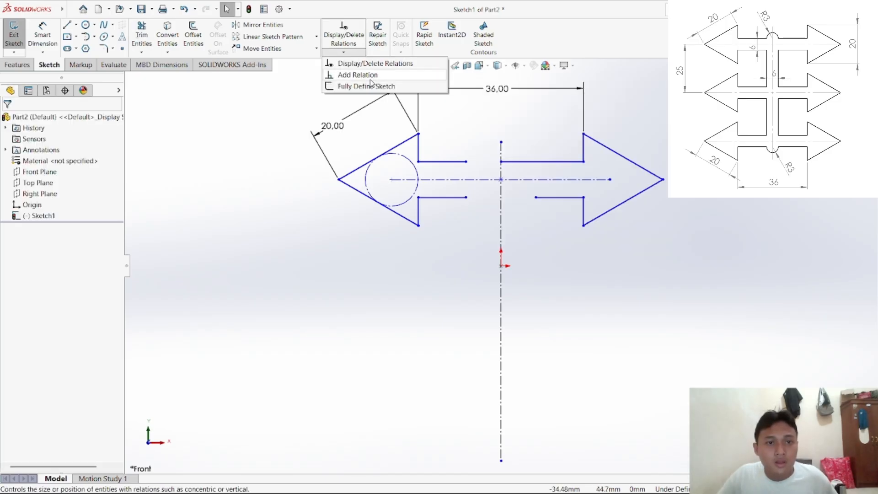
click(371, 75)
click(535, 161)
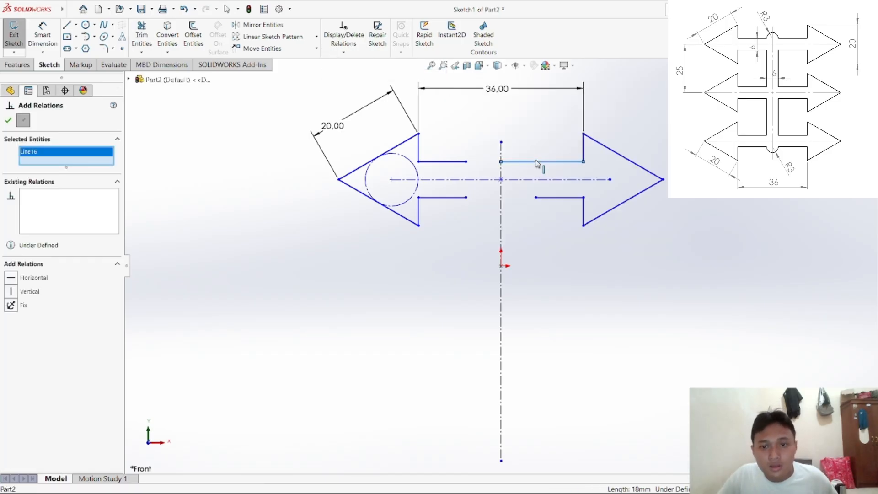
click(557, 198)
click(13, 355)
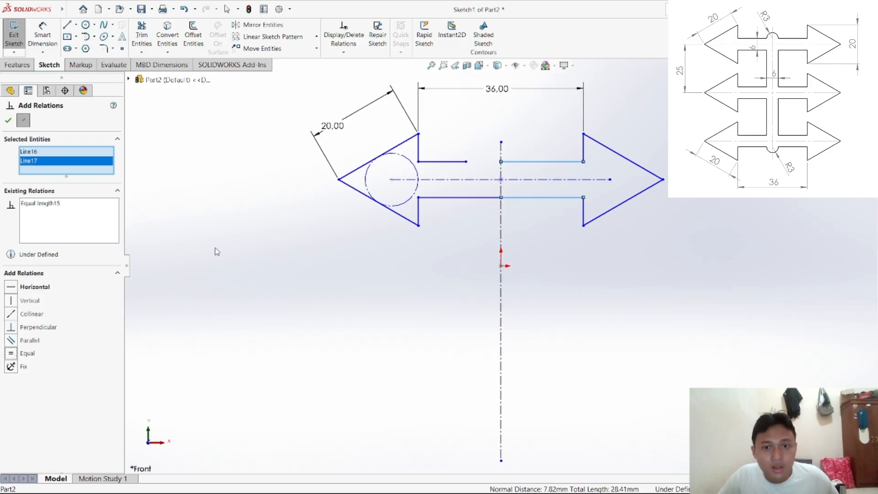
click(7, 120)
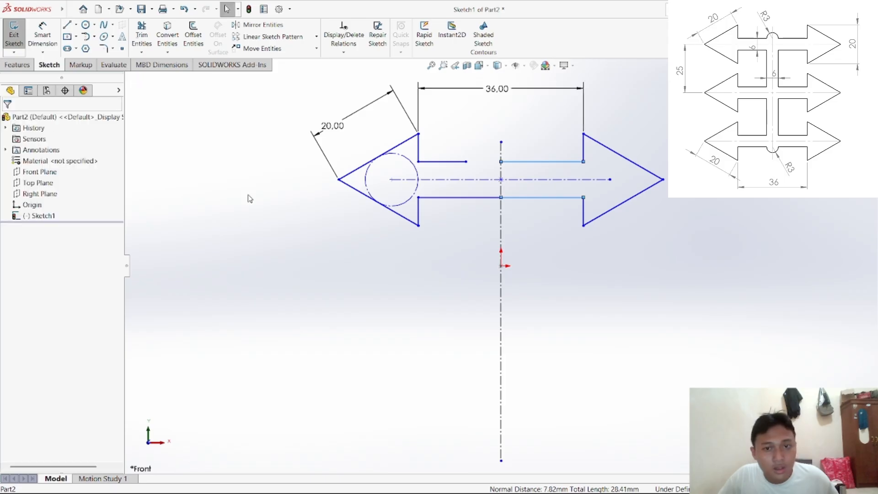
Step: Add an Equal relation between the left arrow's upper and lower horizontal lines
click(343, 52)
click(355, 74)
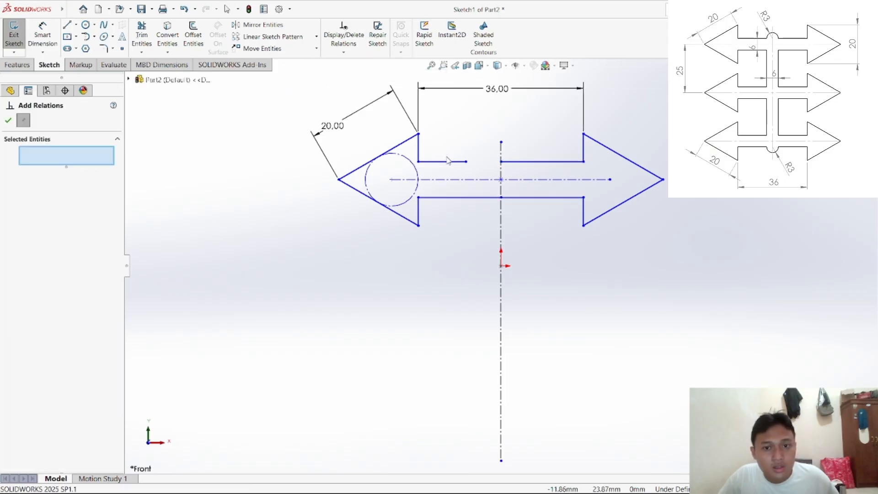
click(447, 161)
click(462, 198)
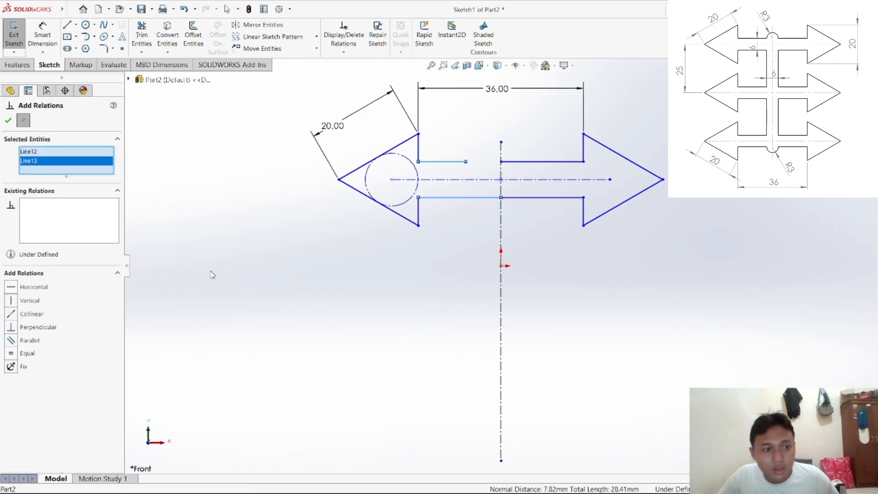
click(13, 356)
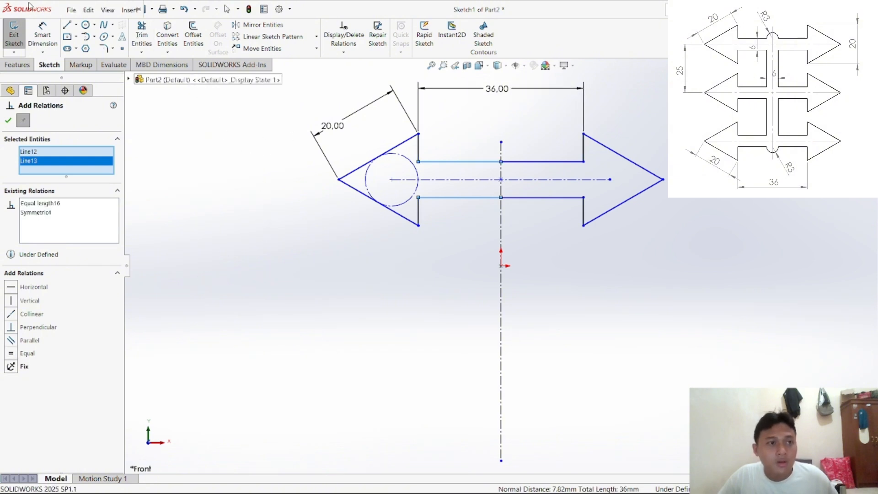
Step: Try dimensioning the left arrow's upper horizontal line at 15 mm
click(42, 34)
click(454, 162)
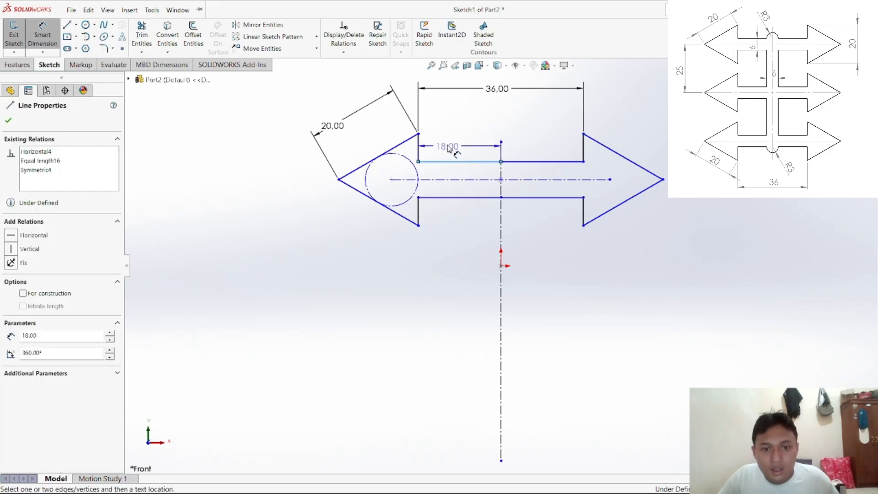
click(451, 139)
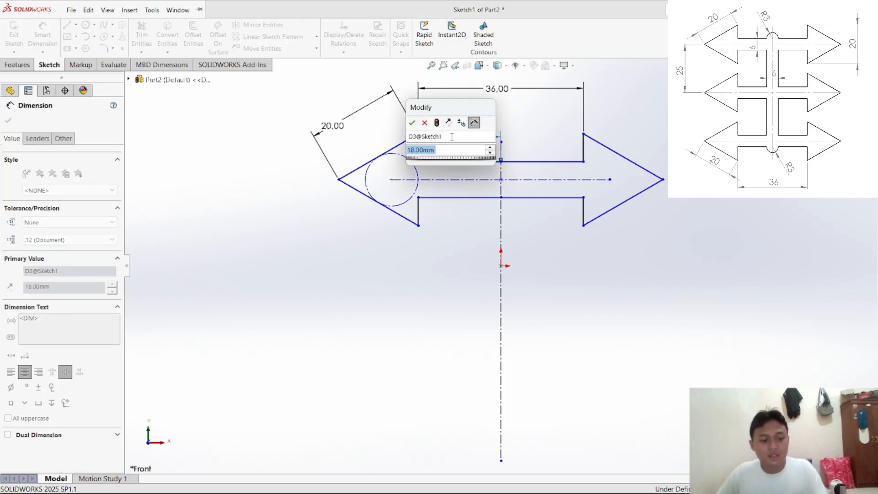
text(15)
click(413, 123)
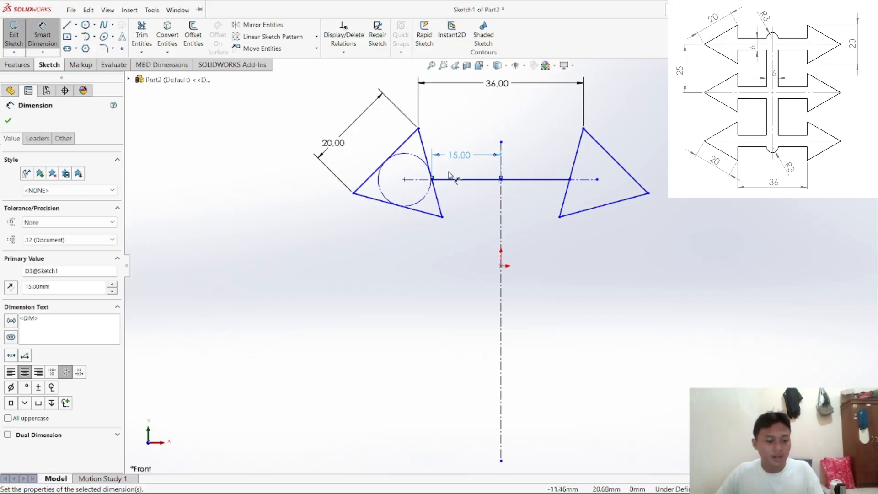
Step: Undo the 15 mm dimension and step back through the Equal relations, the trims and the 36 mm arrowhead spacing
key(ctrl+z)
key(ctrl+z)
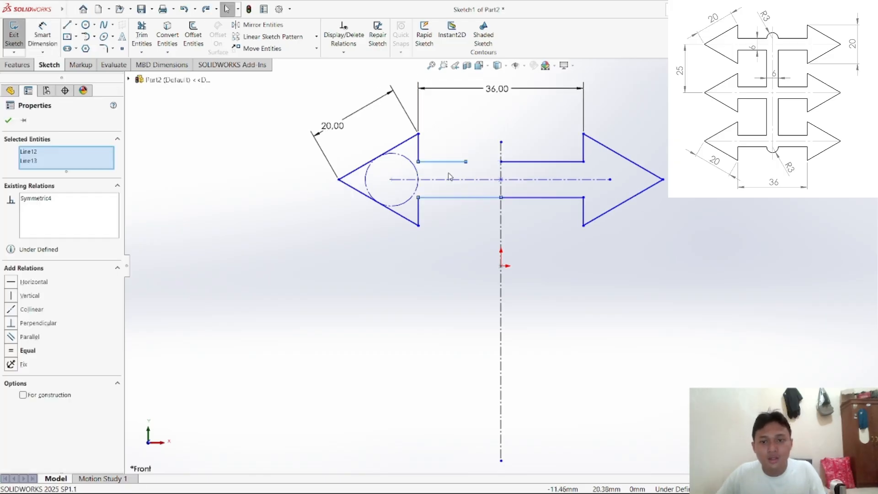
key(ctrl+z)
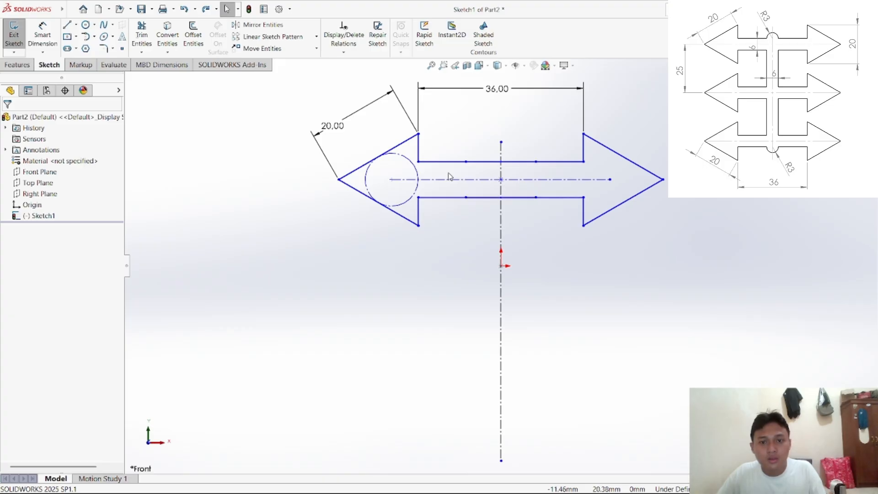
key(ctrl+z)
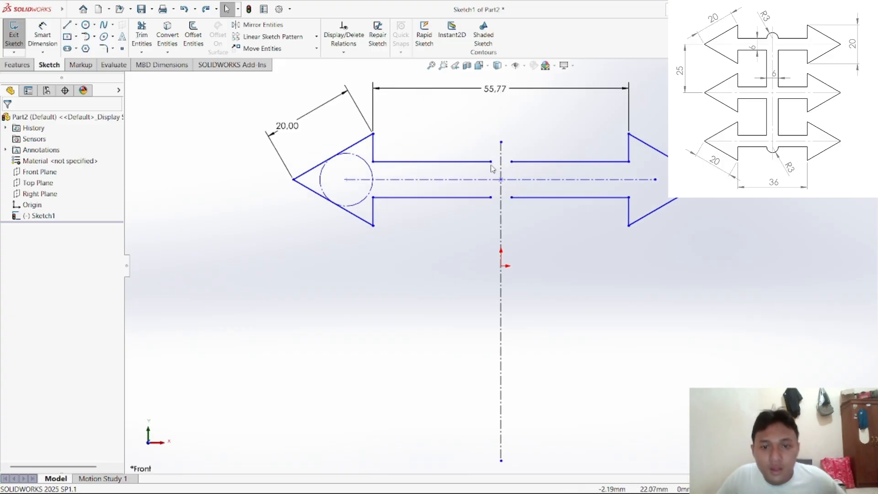
Step: Shorten the arrows' inner horizontal lines by moving their ends away from the vertical centreline, and set the distance between the arrowheads to 36 mm
drag(490, 162, 424, 164)
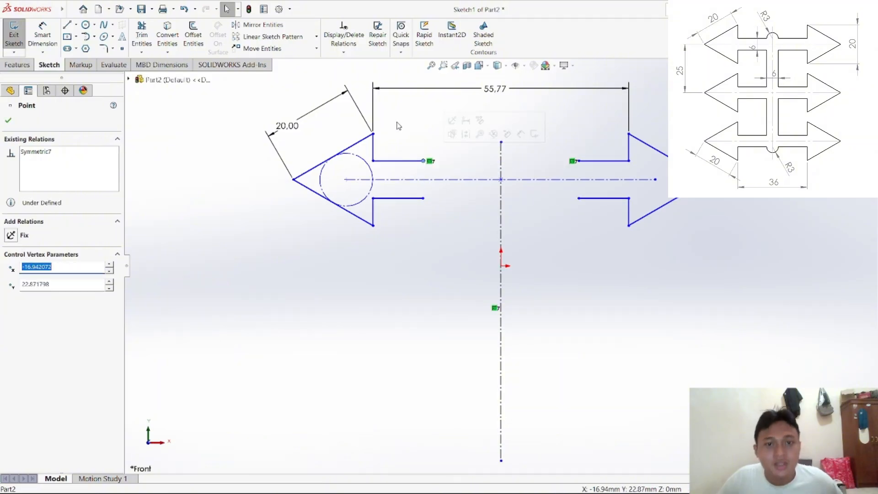
click(498, 91)
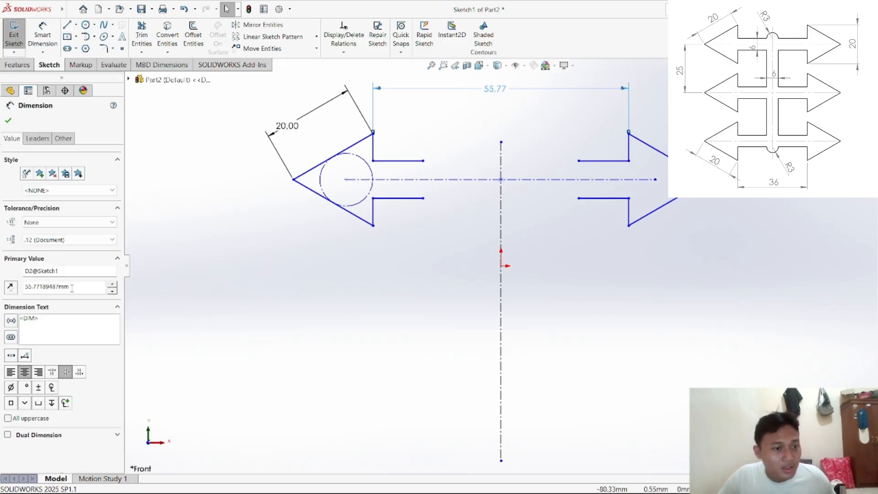
double_click(72, 288)
text(3)
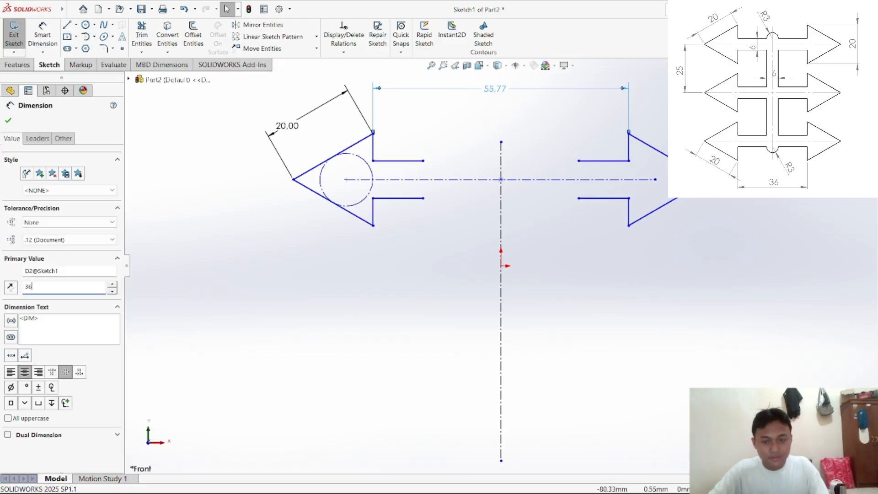
text(6)
key(Return)
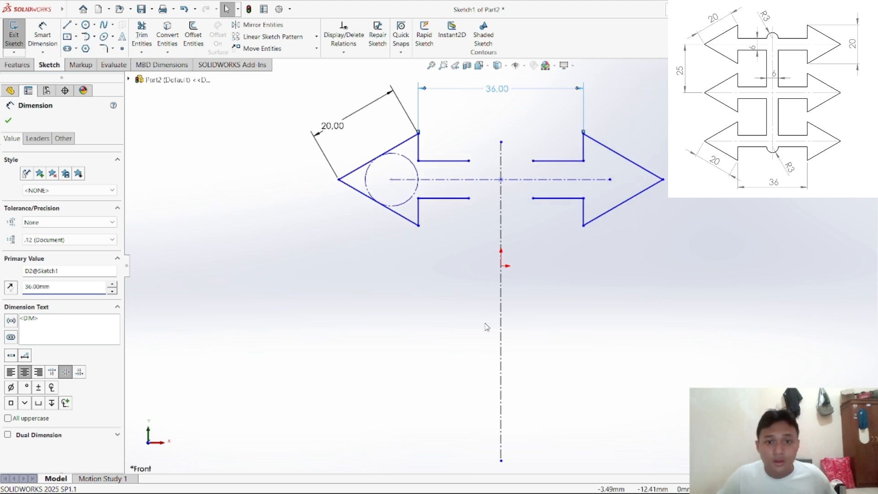
click(263, 120)
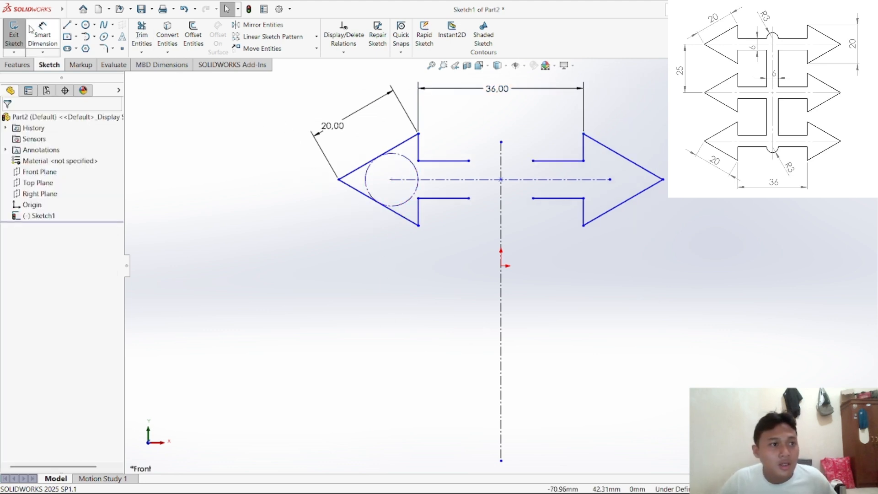
Step: Dimension the gap between the left arrow's upper and lower horizontal lines at 6 mm
click(43, 34)
click(441, 161)
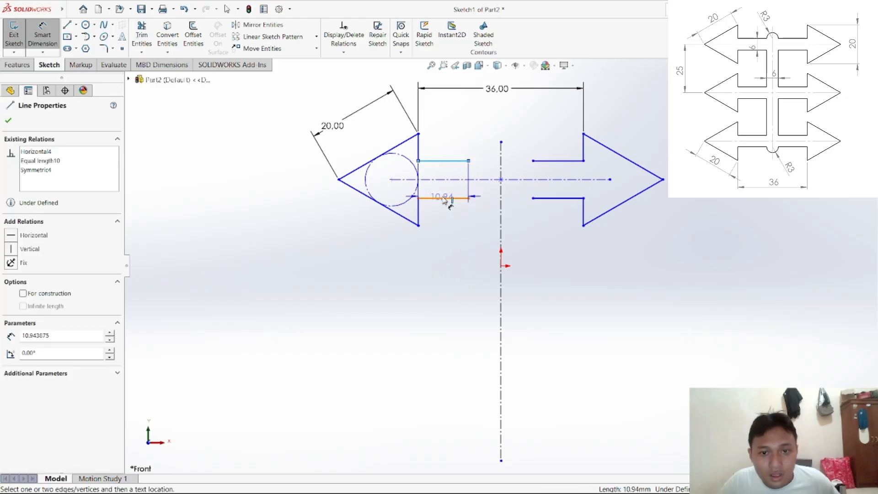
click(446, 198)
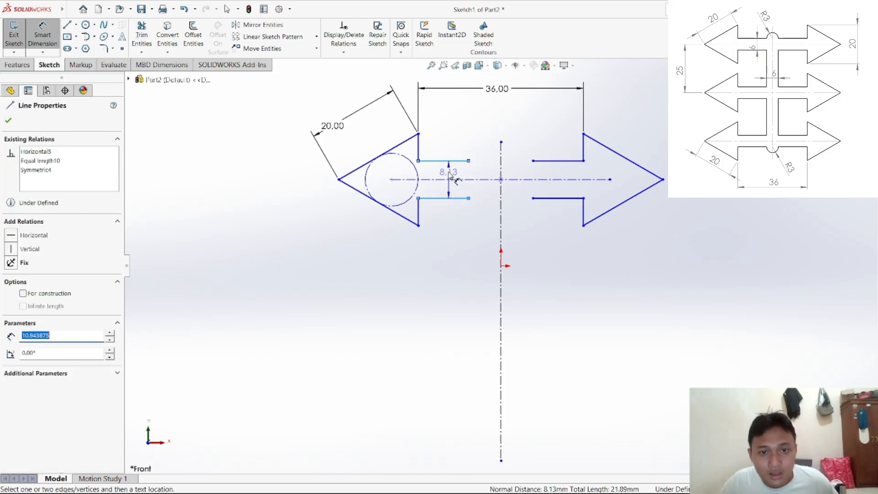
click(450, 214)
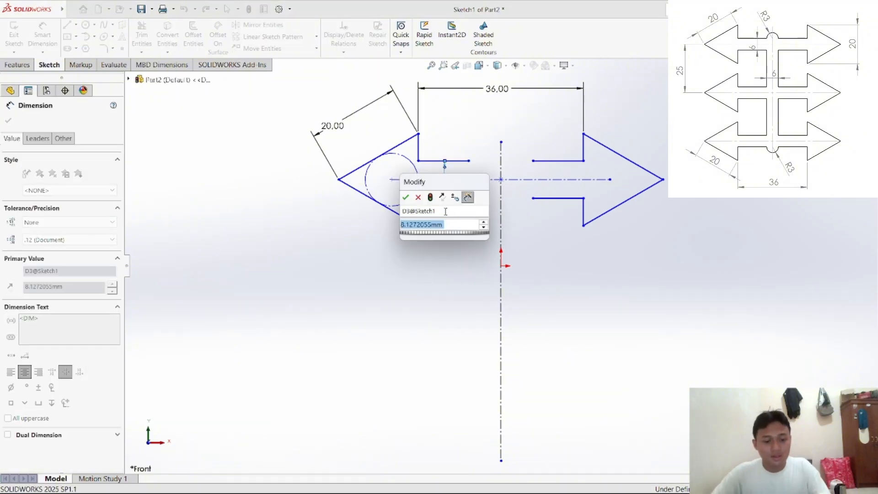
text(6)
key(Return)
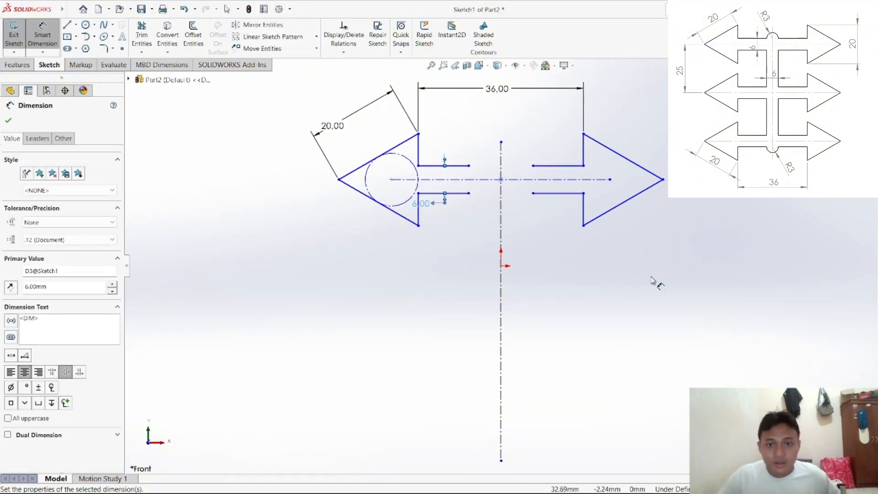
click(657, 269)
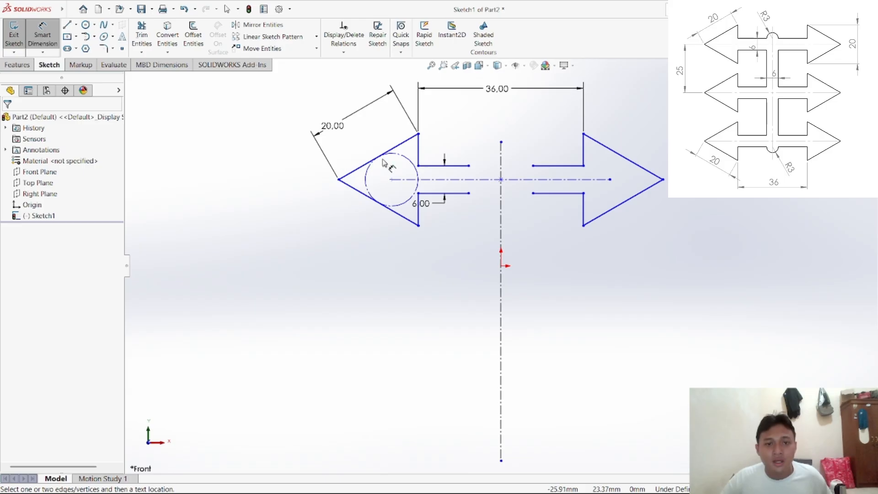
right_click(231, 218)
click(270, 245)
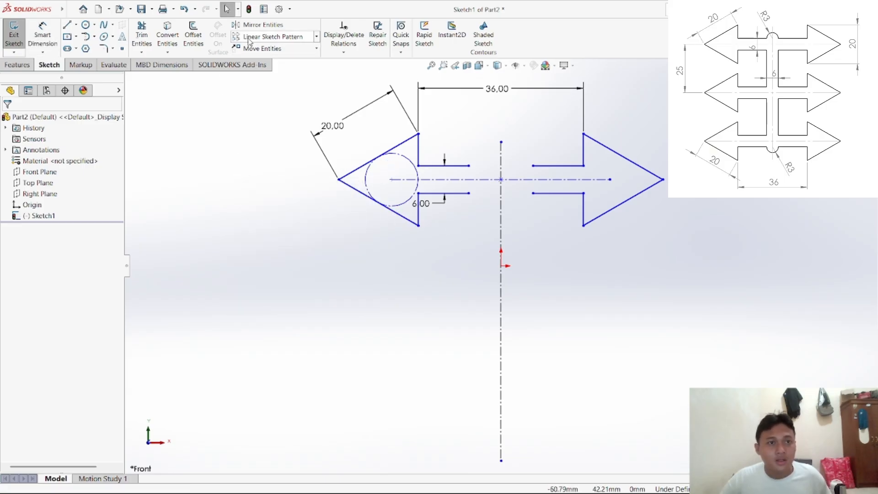
click(273, 36)
click(375, 158)
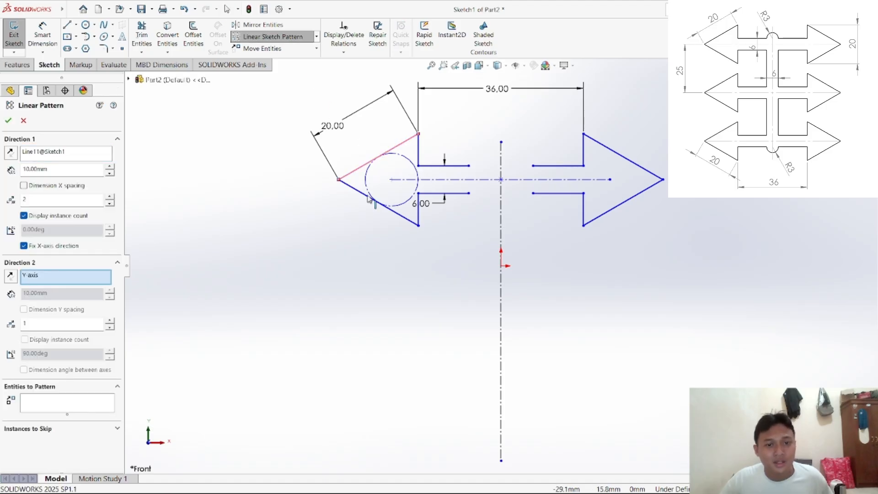
click(381, 208)
click(418, 213)
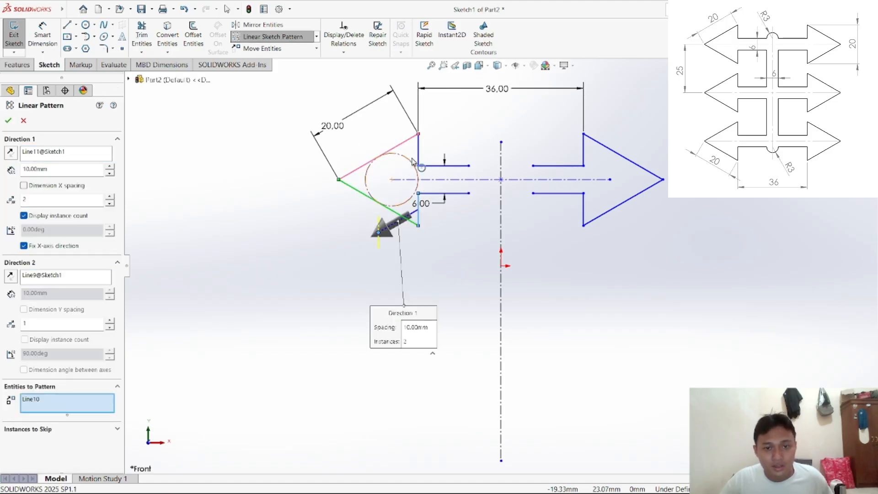
click(441, 165)
click(419, 212)
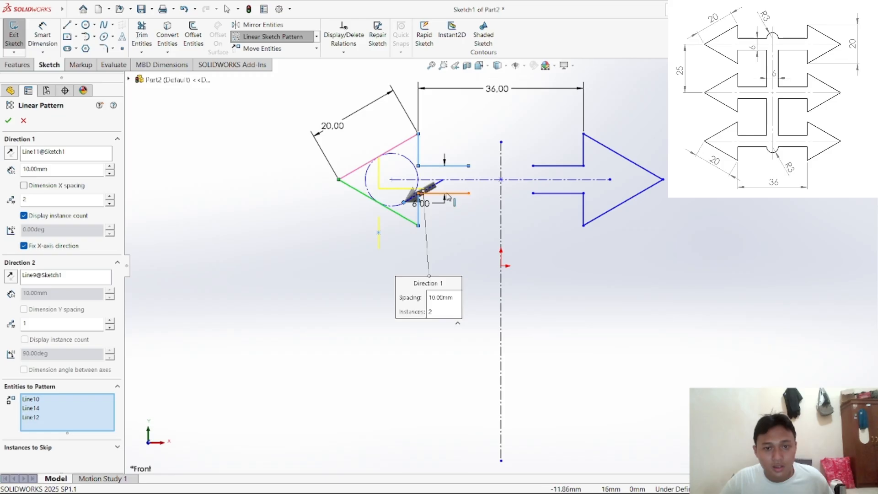
click(451, 193)
click(563, 193)
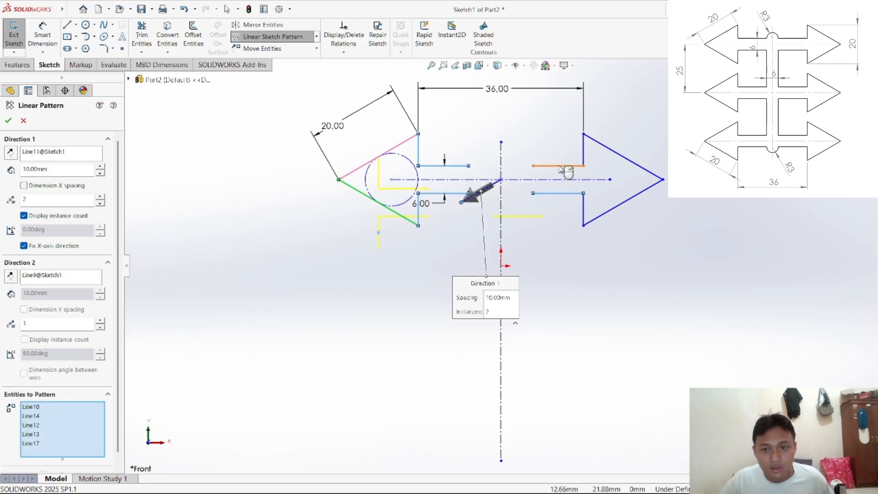
click(573, 164)
click(584, 152)
click(612, 150)
click(631, 197)
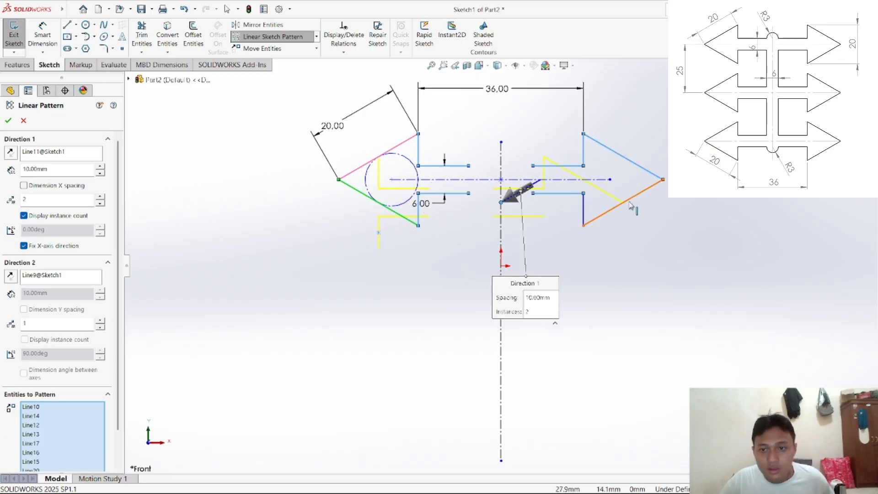
click(583, 211)
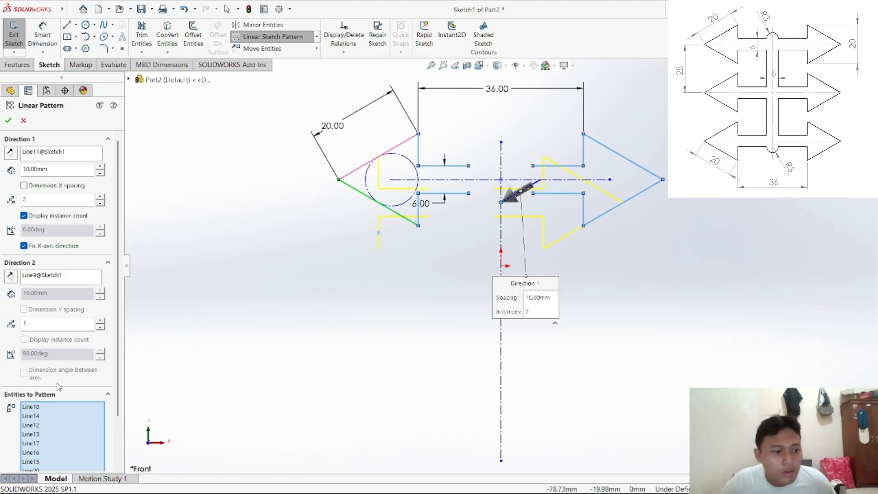
scroll(65, 366, down, 3)
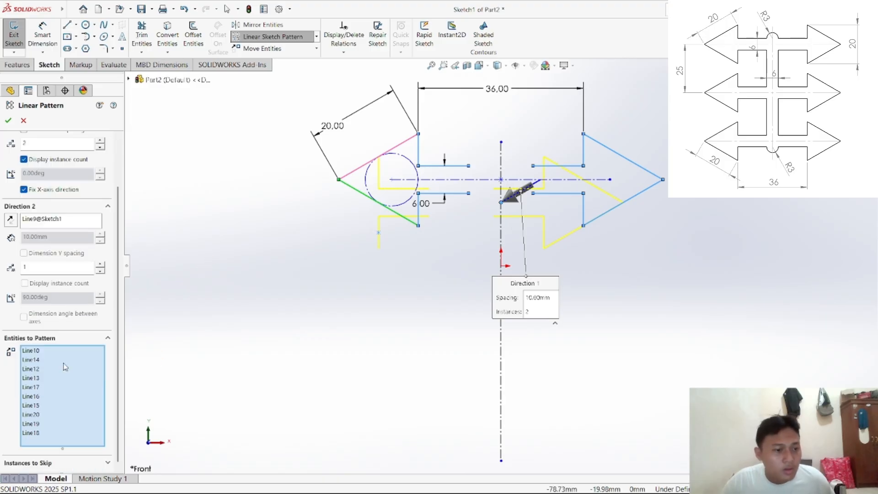
click(23, 122)
Step: Start a linear sketch pattern with all outline lines of the left and right arrows as the entities to pattern
click(273, 37)
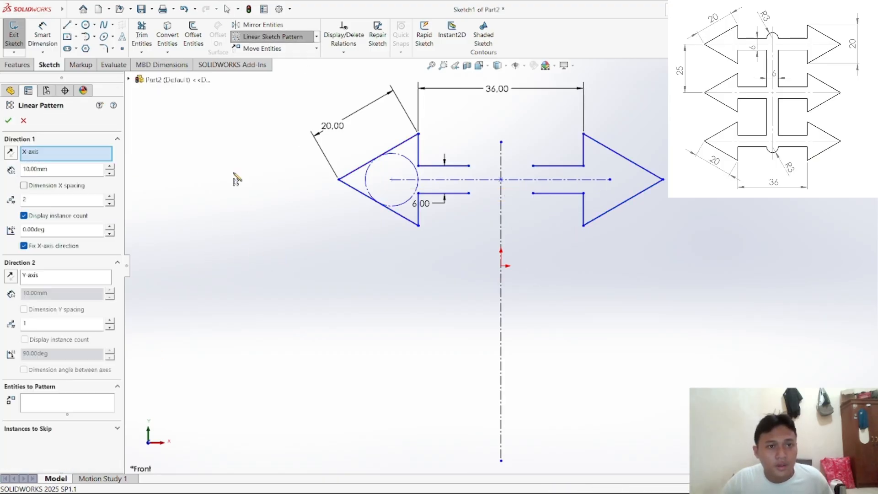
click(76, 409)
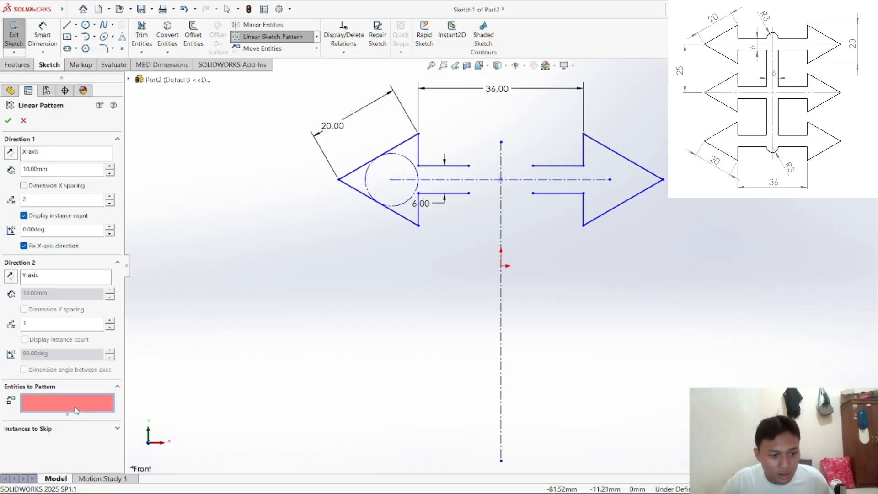
click(350, 173)
click(361, 192)
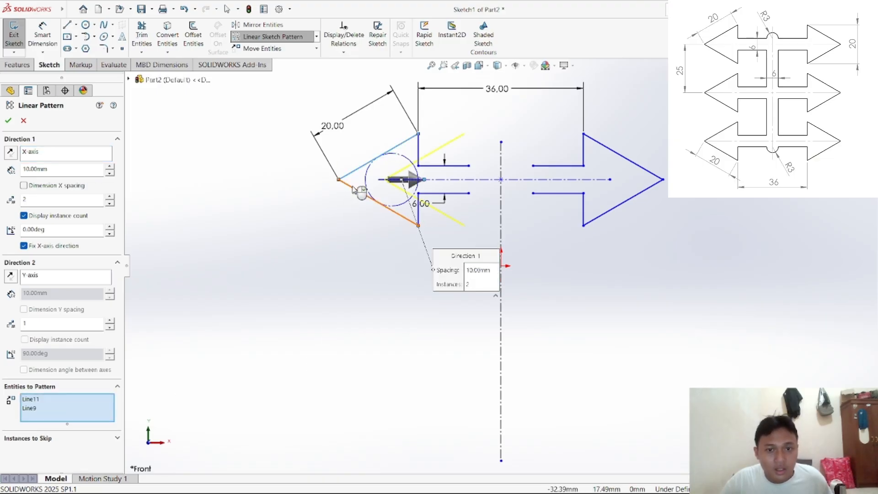
click(419, 150)
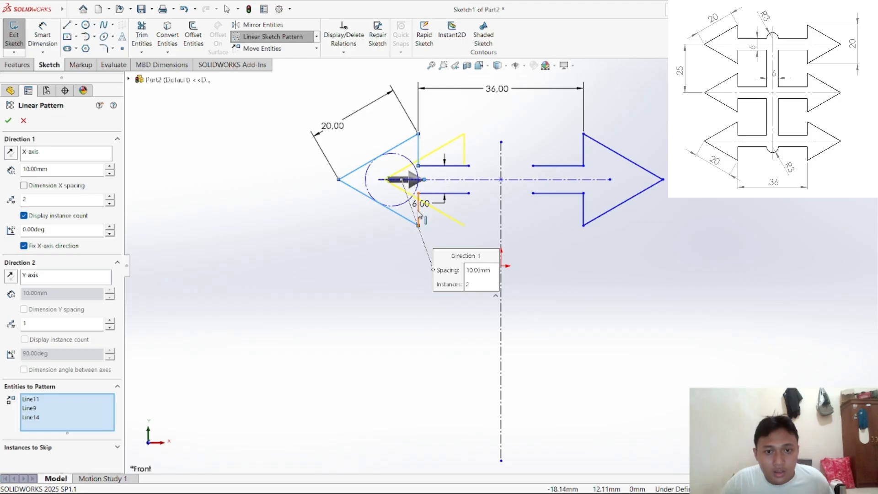
click(444, 194)
click(450, 194)
click(458, 166)
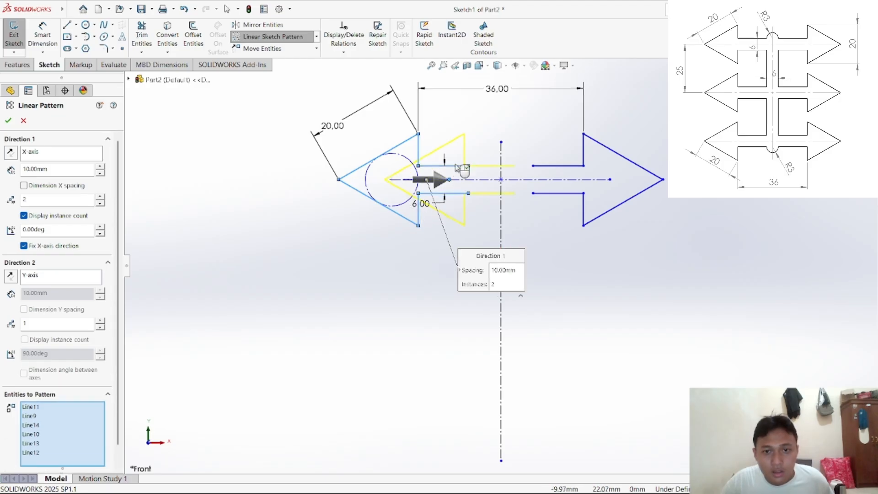
click(548, 165)
click(571, 193)
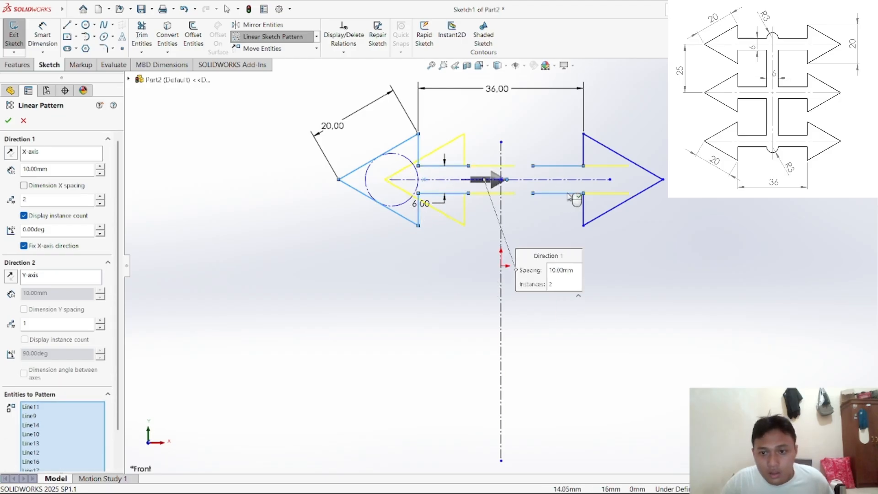
click(584, 212)
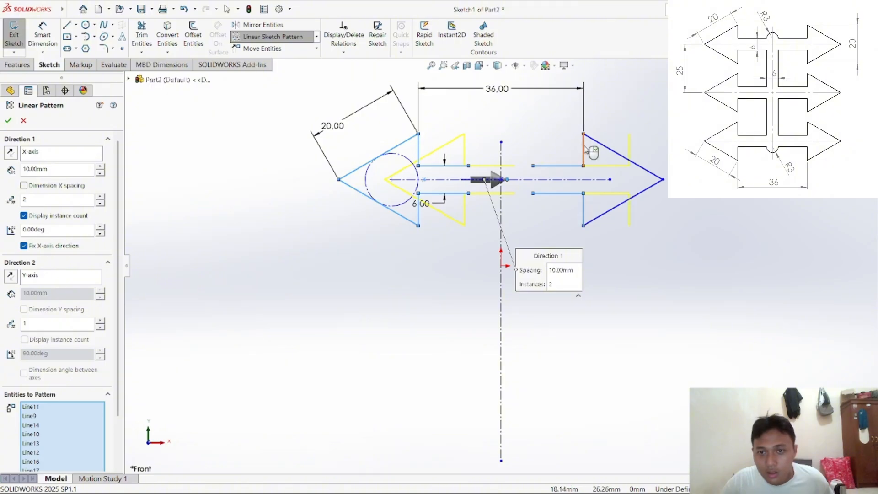
click(585, 151)
click(611, 149)
click(654, 185)
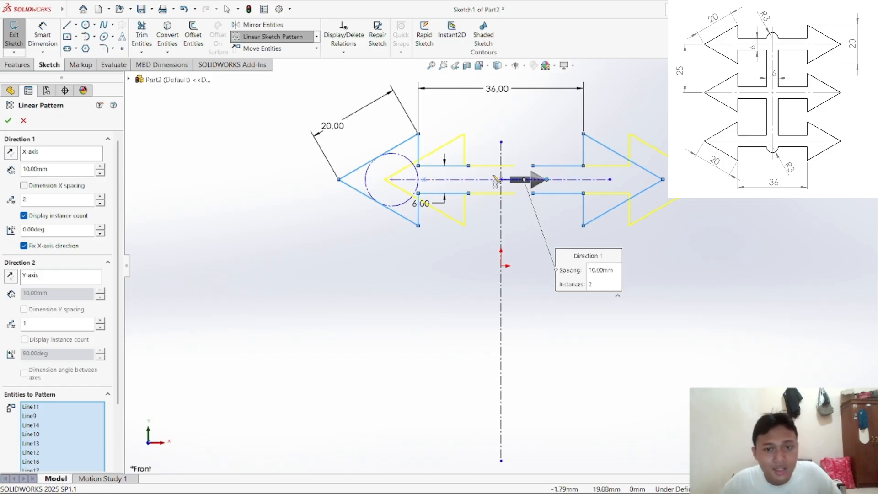
Step: Try a spacing of 0 along the X-axis for the sketch pattern and cycle its instance count back to 2
drag(72, 171, 4, 172)
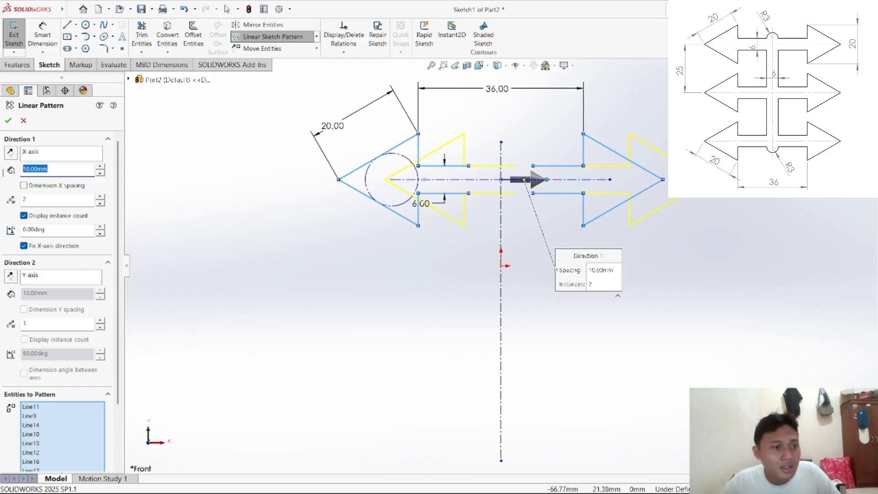
text(0)
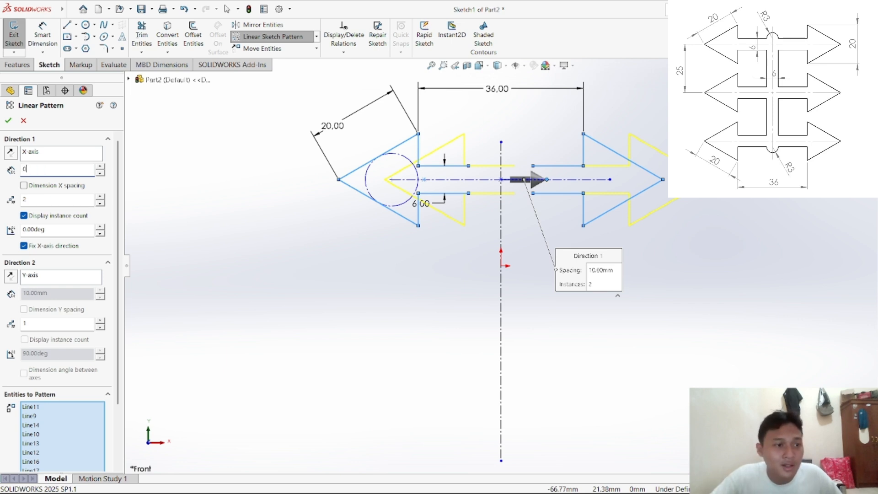
key(Return)
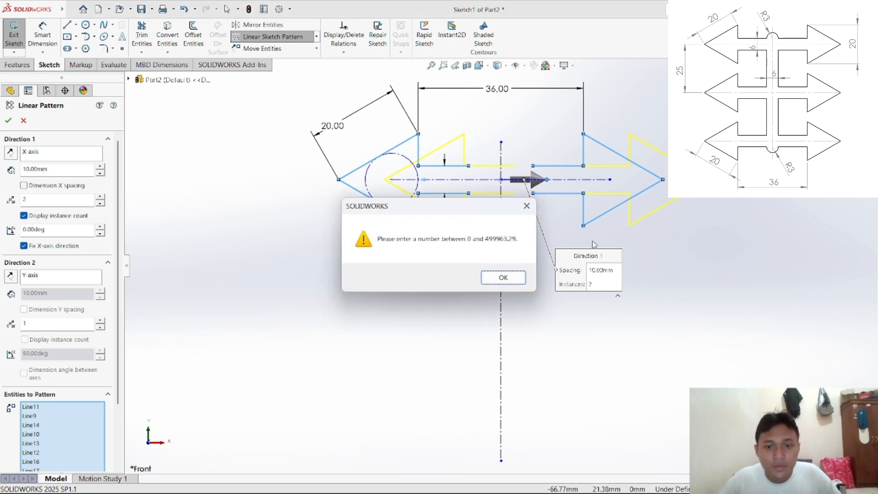
click(510, 278)
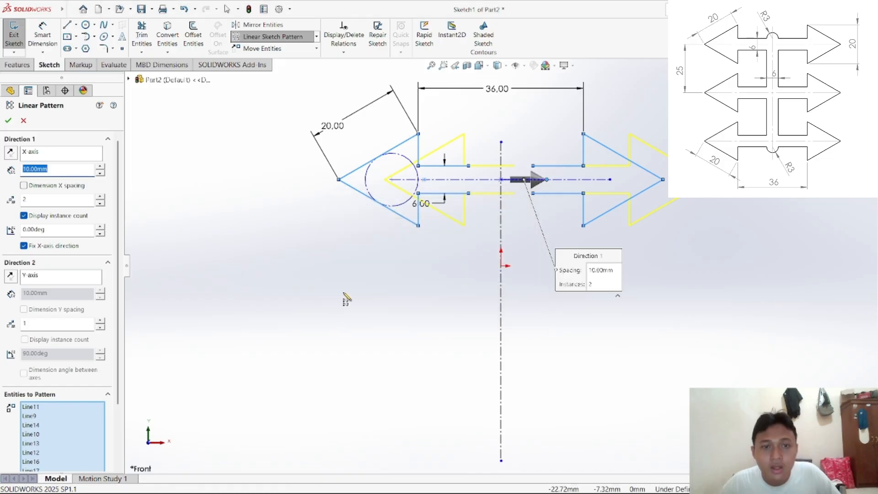
click(86, 189)
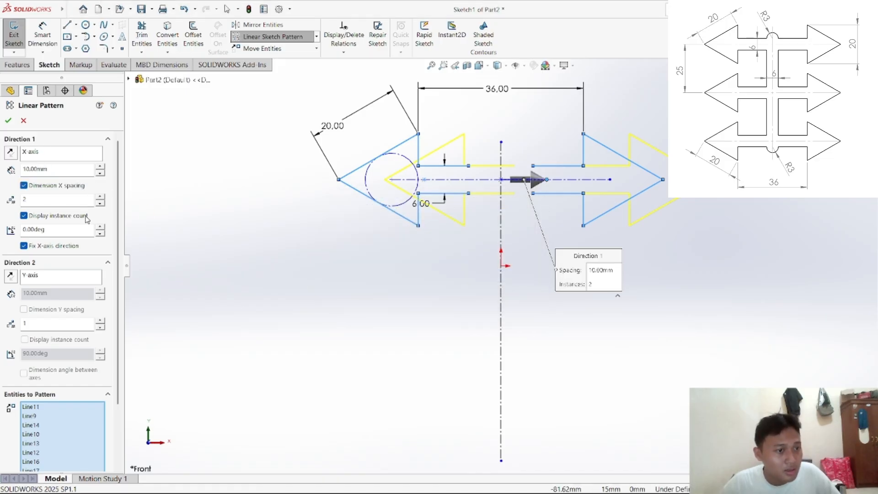
click(100, 205)
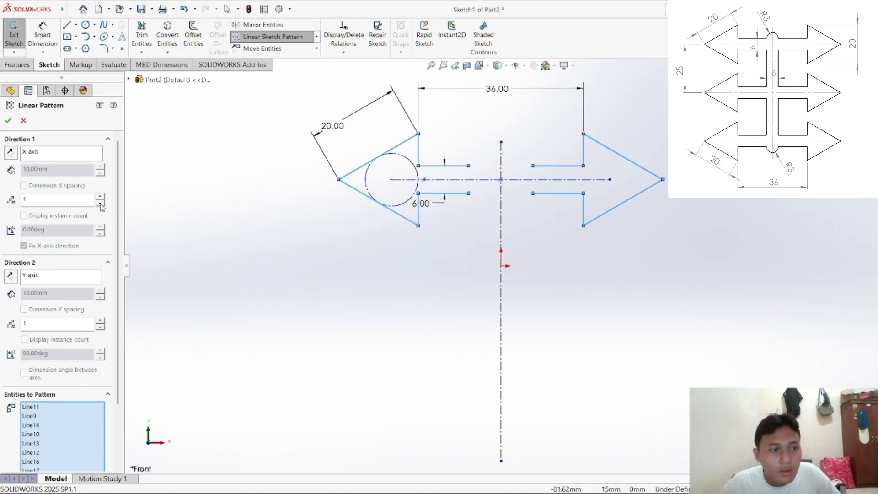
click(100, 198)
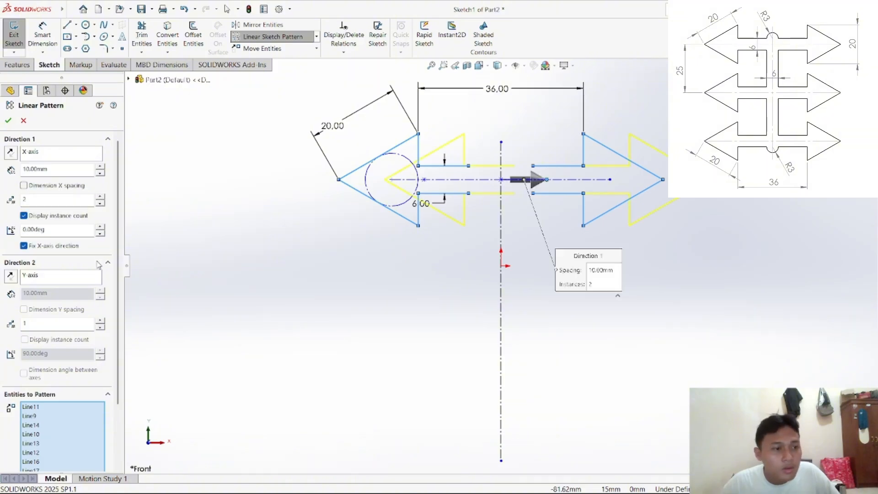
Step: Try three pattern instances along the Y-axis with the second direction's angle lowered to 84 degrees
click(99, 321)
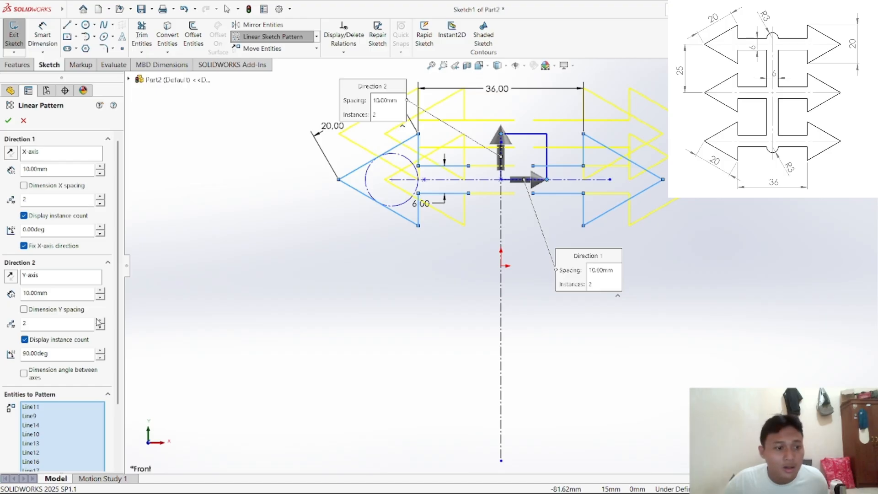
click(99, 321)
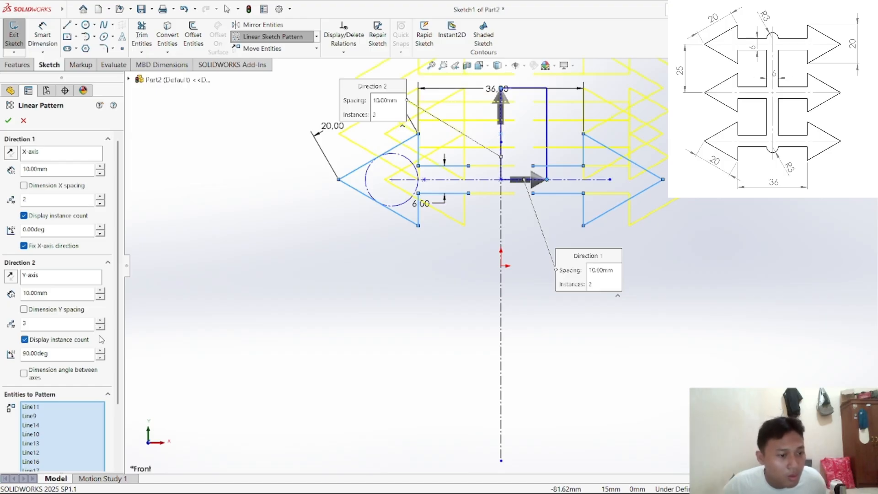
click(101, 357)
click(102, 357)
click(101, 358)
click(102, 358)
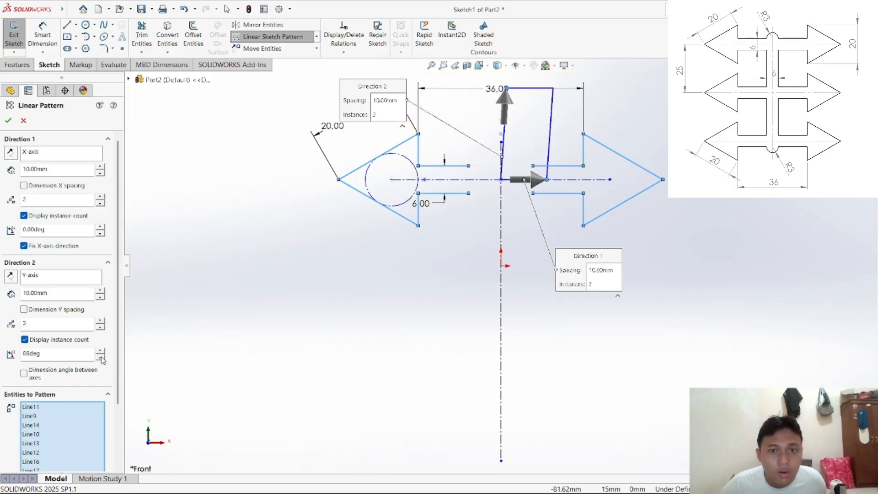
click(102, 357)
click(101, 358)
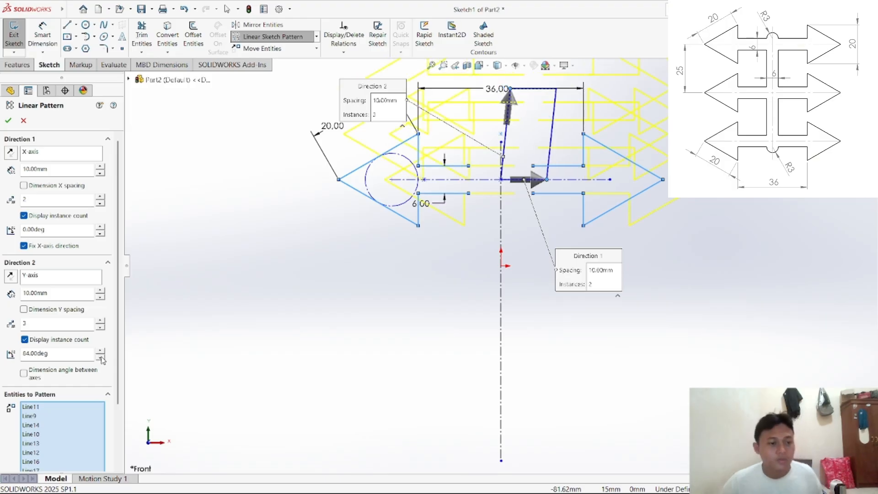
Step: Return the second direction's angle to 90 degrees and its instance count to 1
click(99, 351)
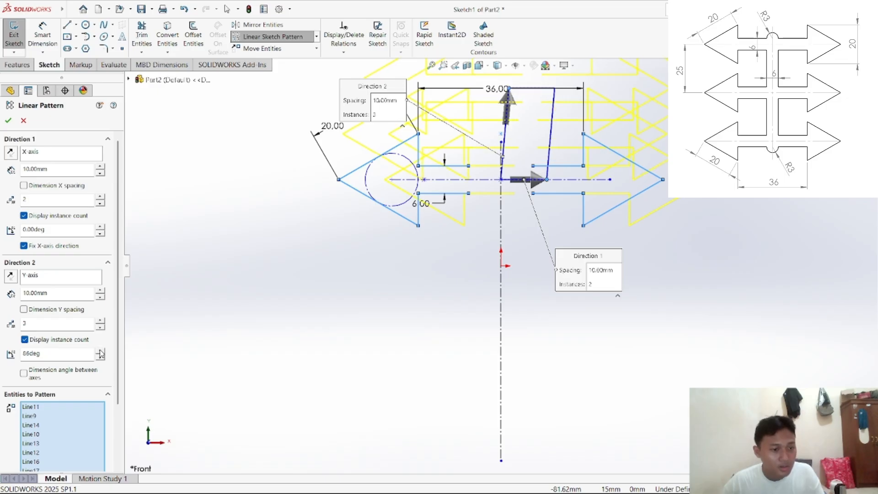
click(100, 351)
click(100, 352)
click(100, 351)
click(100, 351)
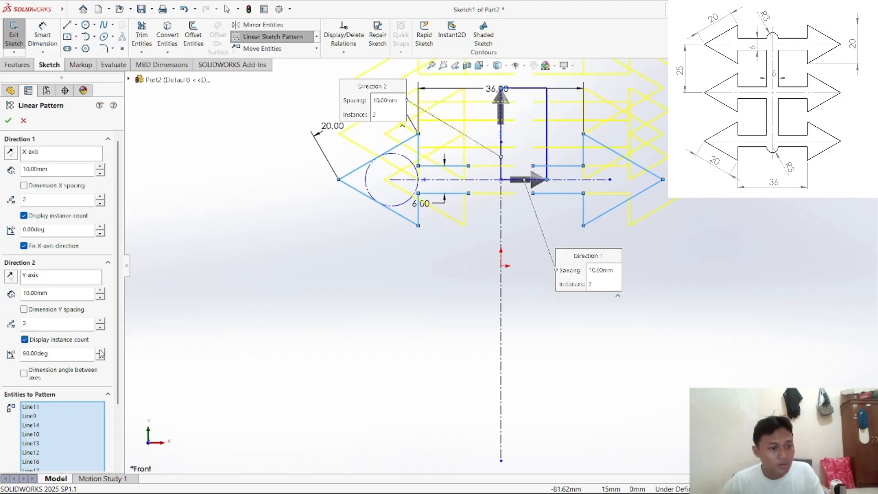
click(100, 328)
click(100, 328)
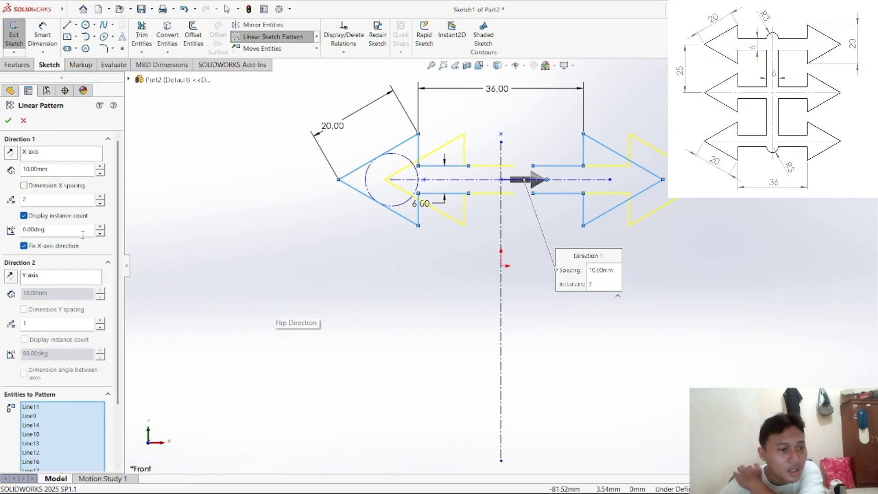
Step: Try an X-axis pattern spacing of 30 mm and return it to 10 mm
click(26, 187)
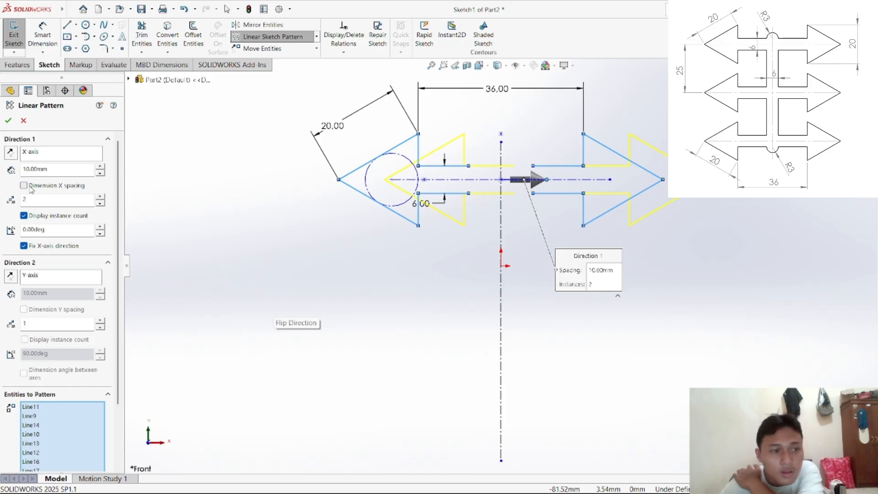
click(100, 174)
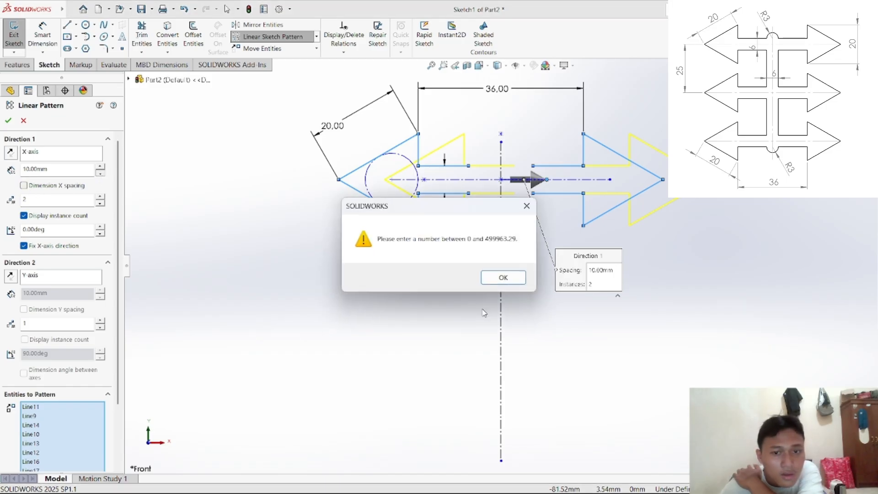
click(503, 278)
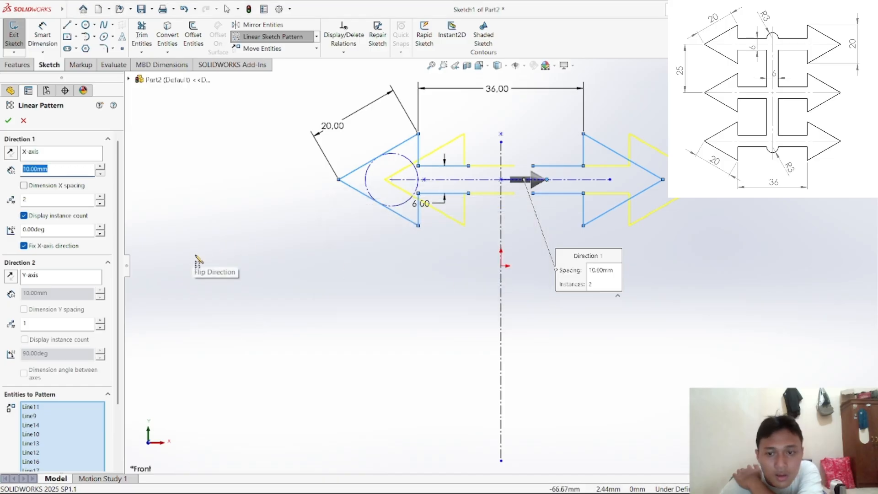
click(100, 167)
click(100, 167)
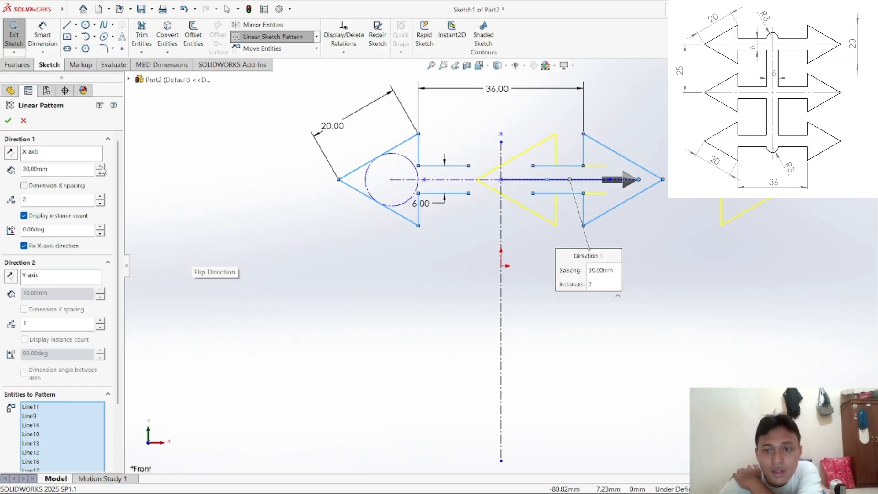
click(100, 175)
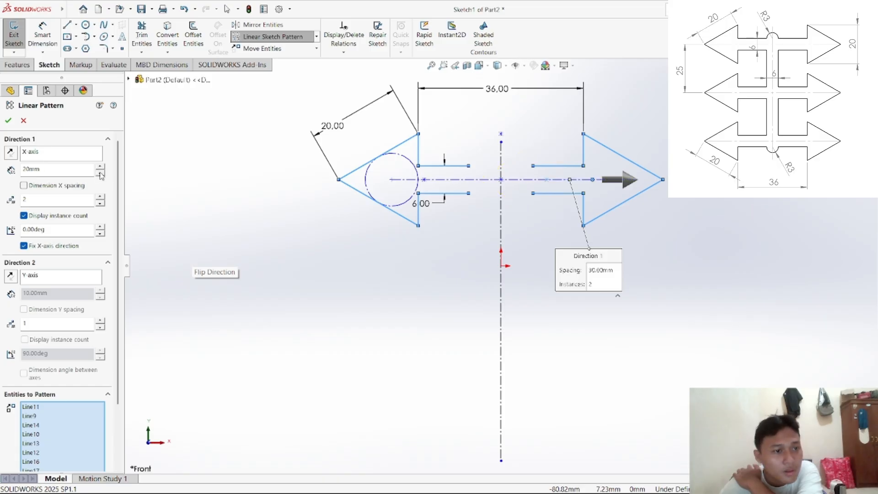
click(100, 174)
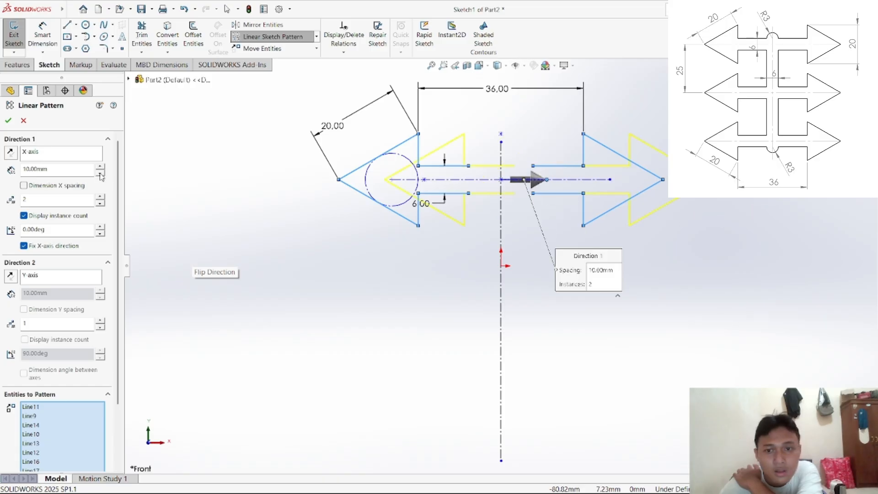
Step: Remove the X-axis reference from the first pattern direction and cancel the linear sketch pattern
click(64, 155)
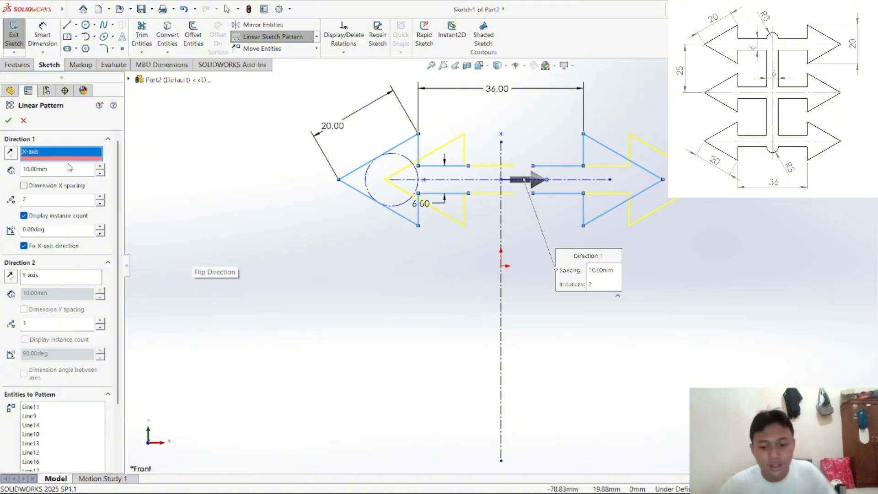
key(Delete)
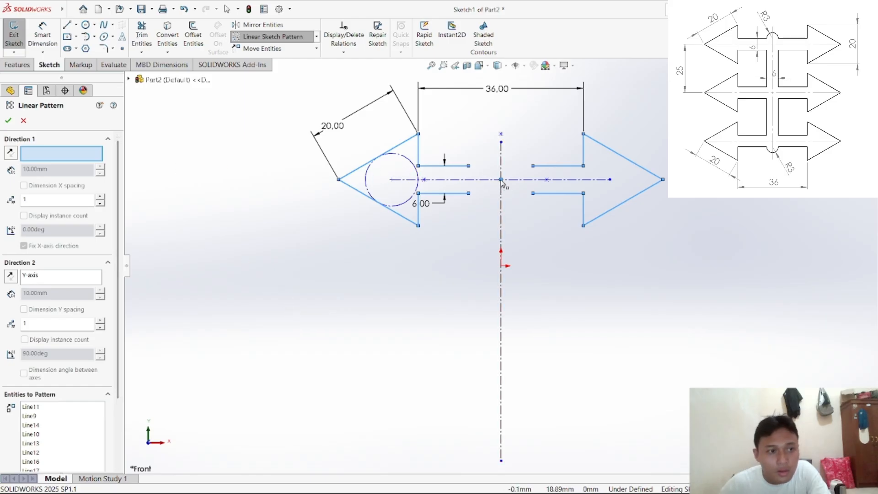
scroll(52, 385, down, 3)
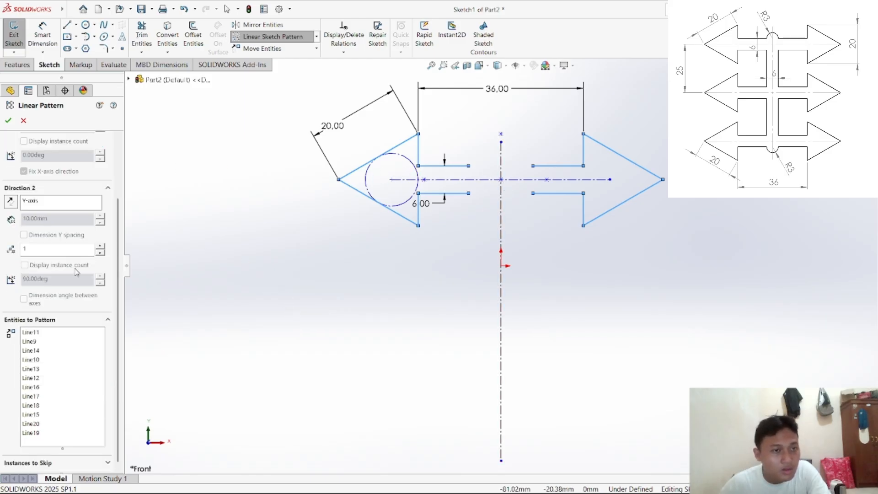
click(23, 120)
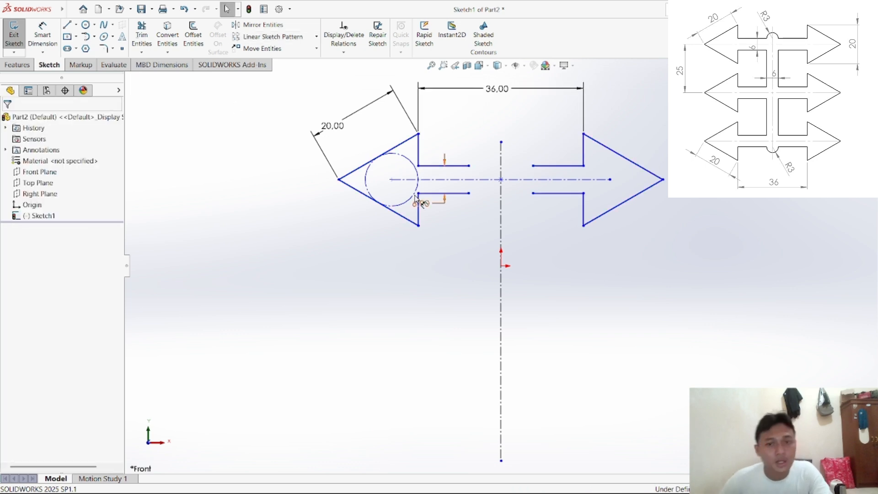
Step: Try a new linear sketch pattern of the centrelines' intersection point, with the first direction turned downward to 270 degrees
click(288, 36)
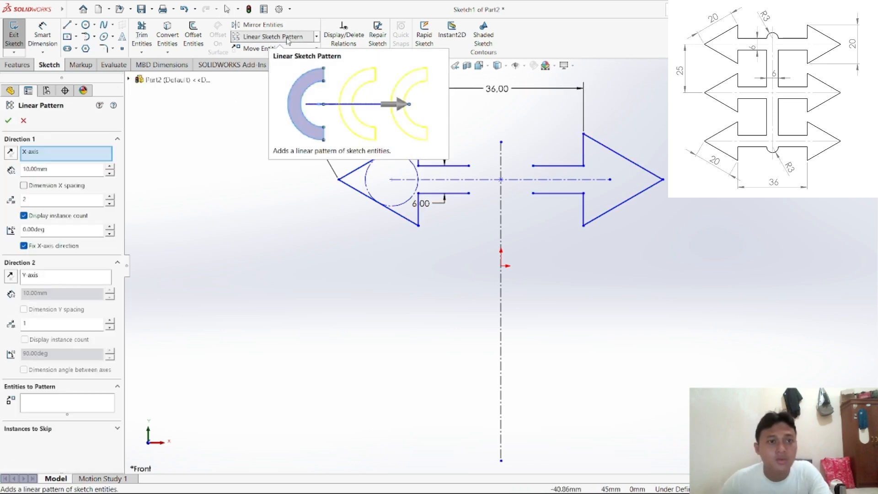
click(75, 157)
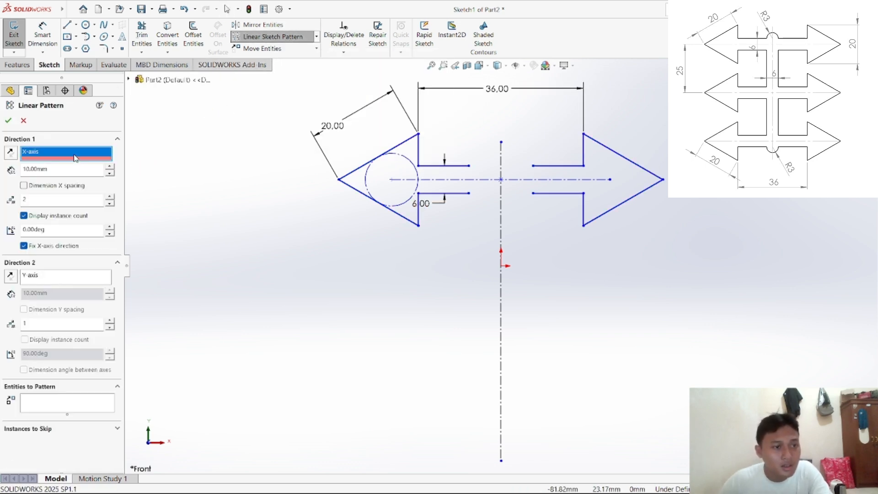
click(501, 180)
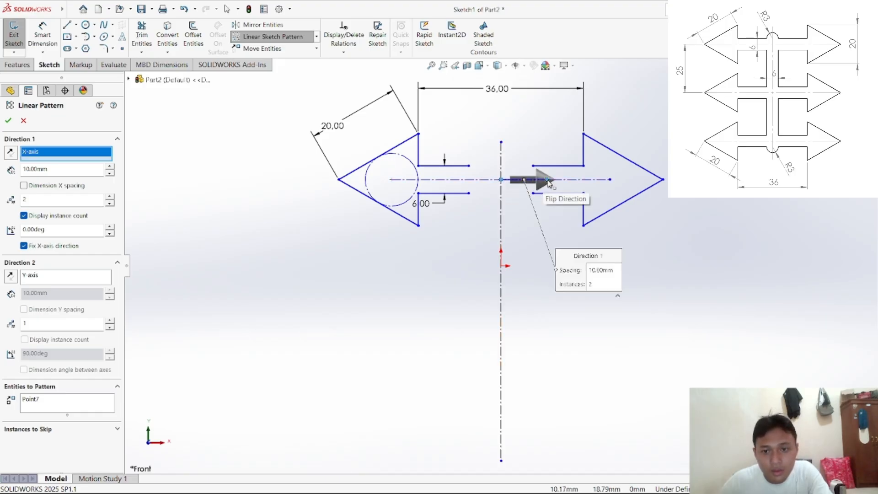
drag(547, 181, 503, 227)
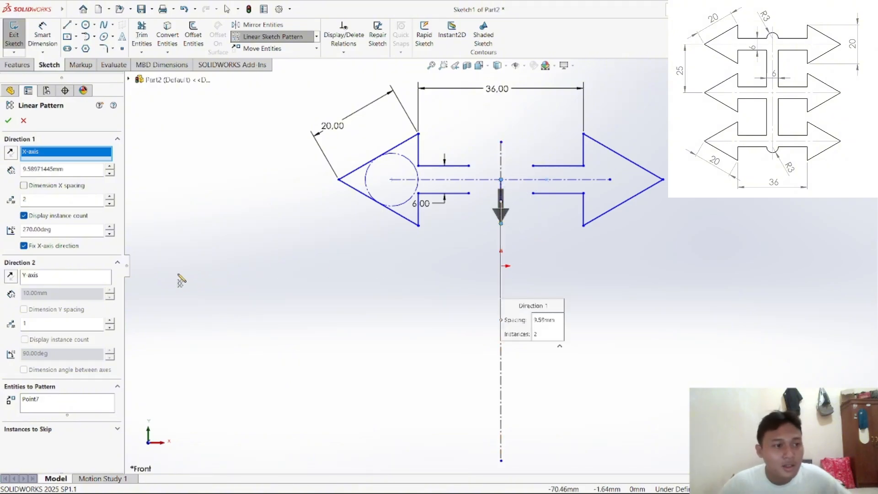
Step: Set the downward pattern spacing to 10 mm and cancel the pattern of the centre point
click(110, 167)
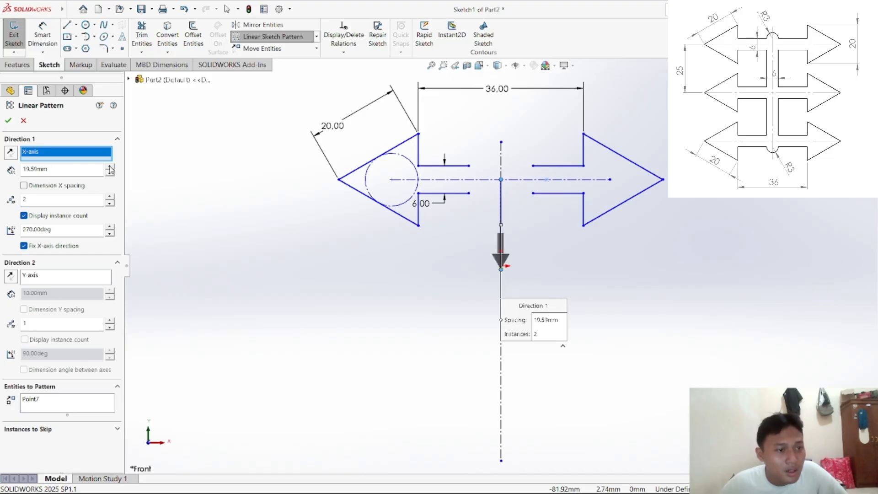
drag(81, 173, 2, 178)
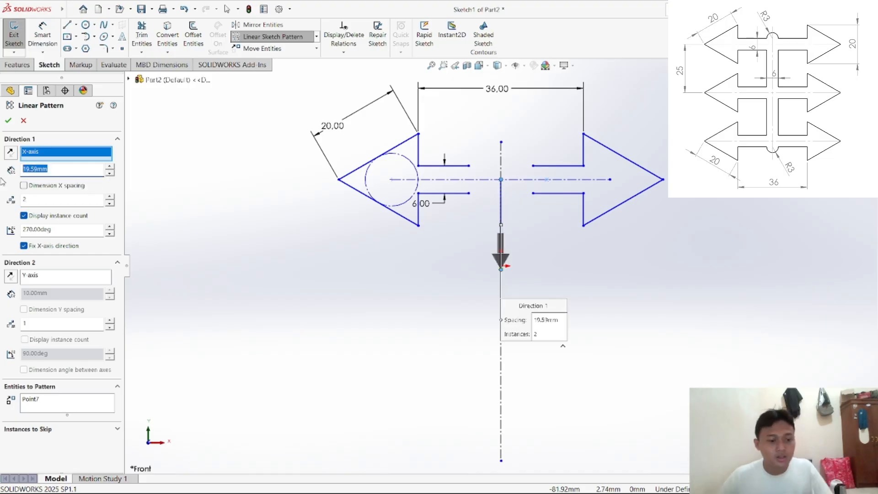
text(10)
key(Return)
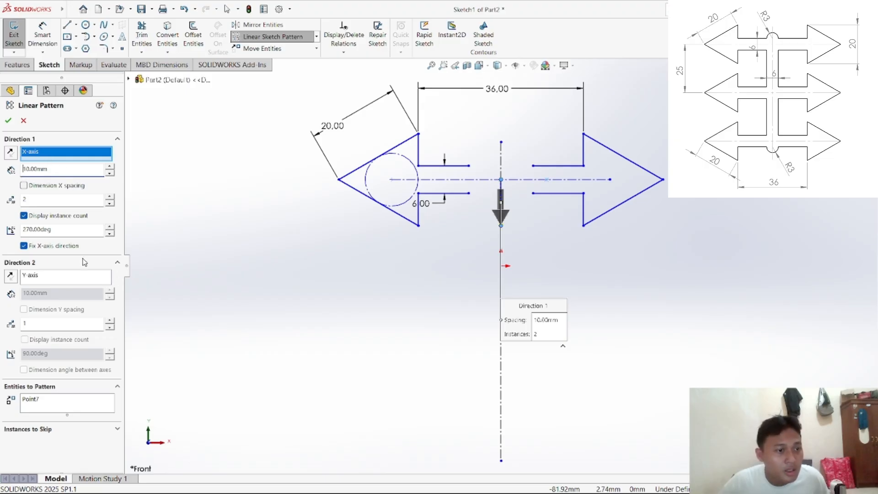
click(70, 408)
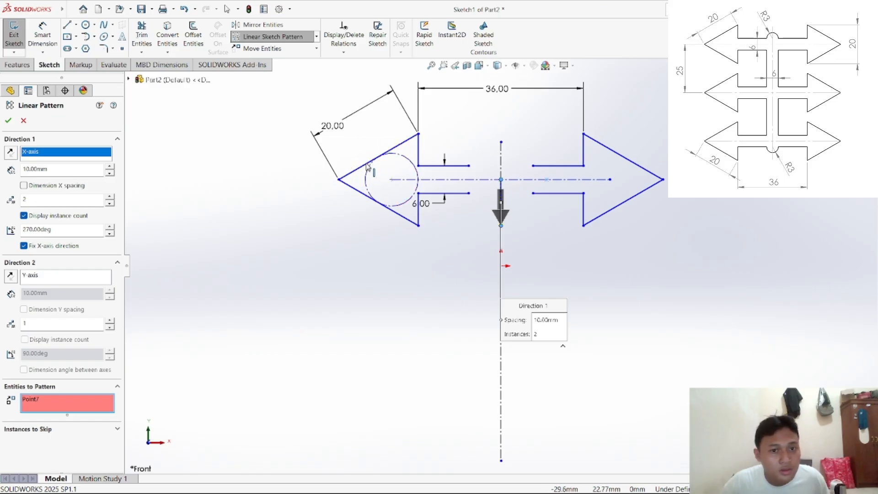
click(23, 120)
Step: Start a new linear sketch pattern and select the first row's left arrowhead and shaft lines as entities to pattern
click(271, 41)
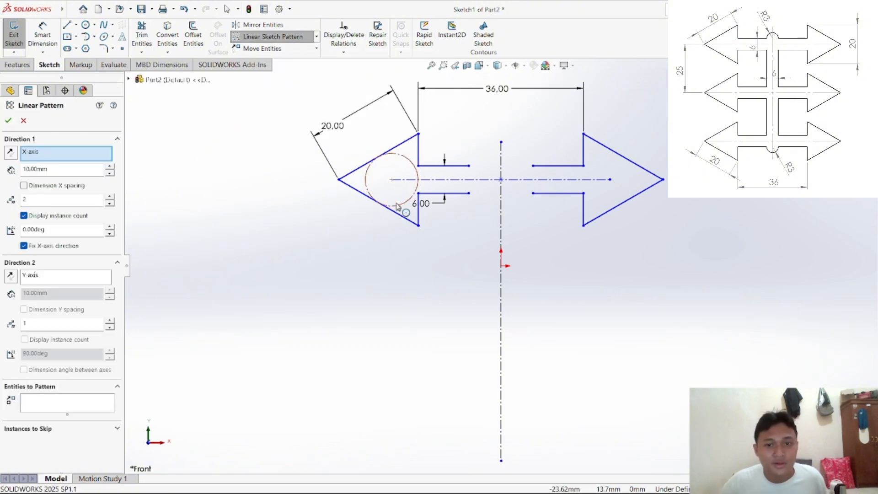
click(64, 411)
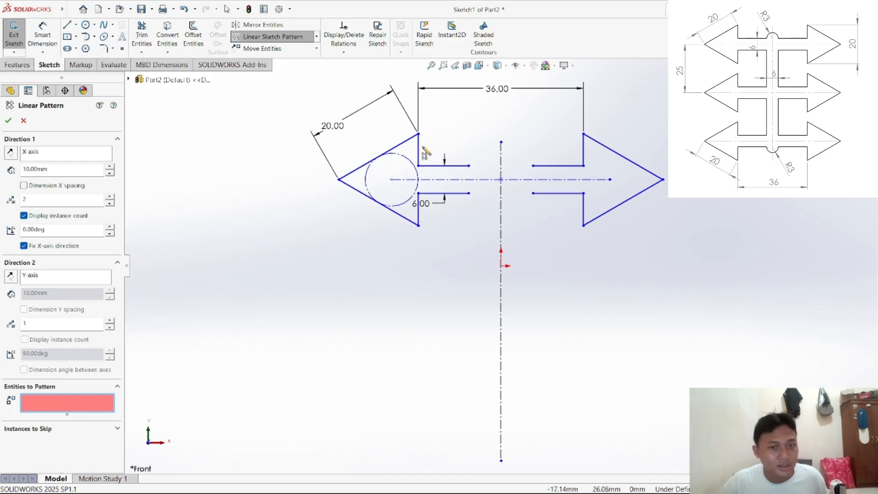
click(384, 153)
click(396, 213)
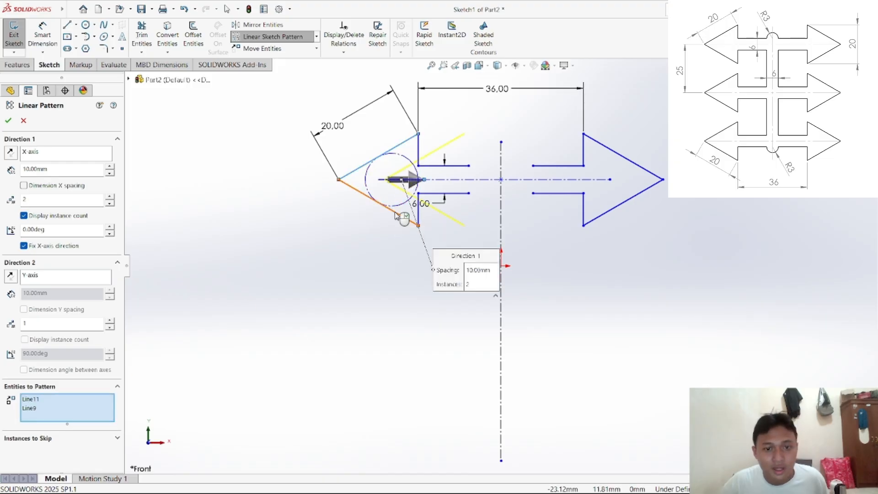
click(418, 210)
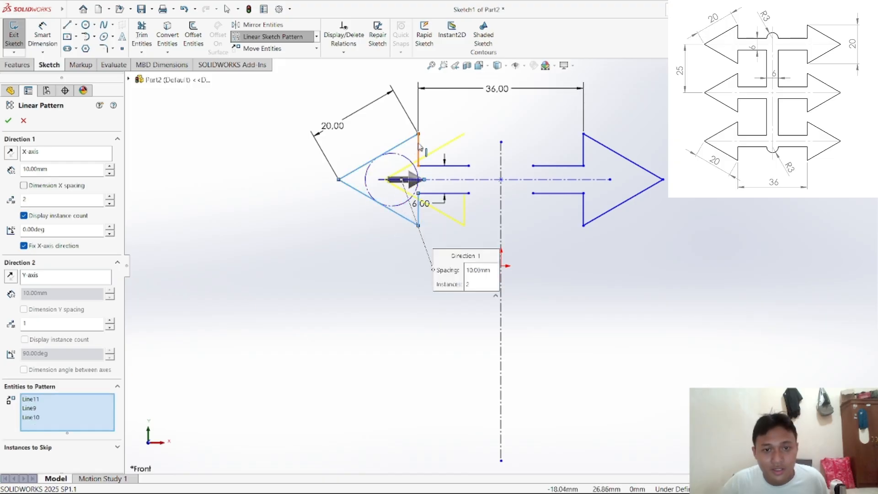
click(418, 149)
click(439, 166)
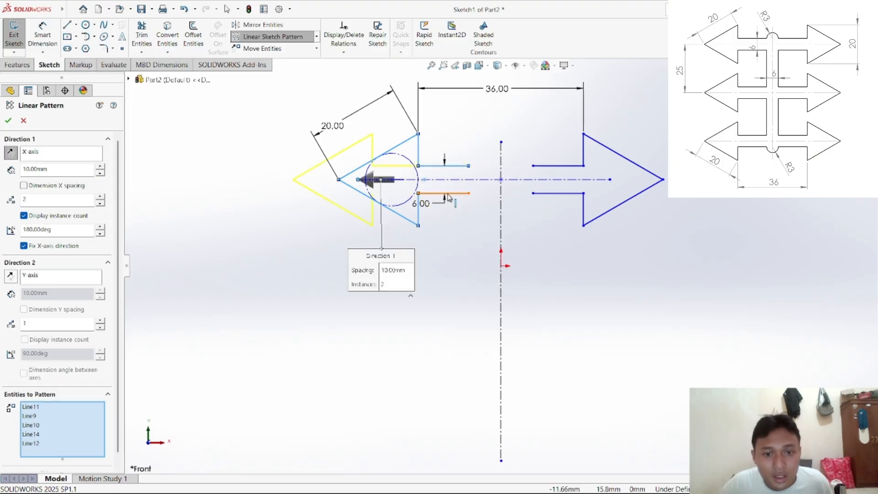
click(448, 194)
Step: Add the first row's right shaft lines and right arrowhead lines to the entities to pattern
click(572, 165)
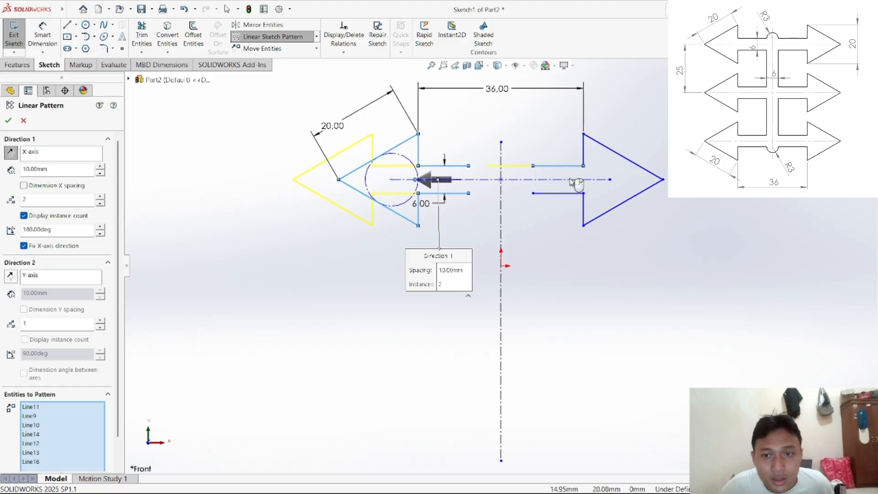
click(568, 193)
click(583, 211)
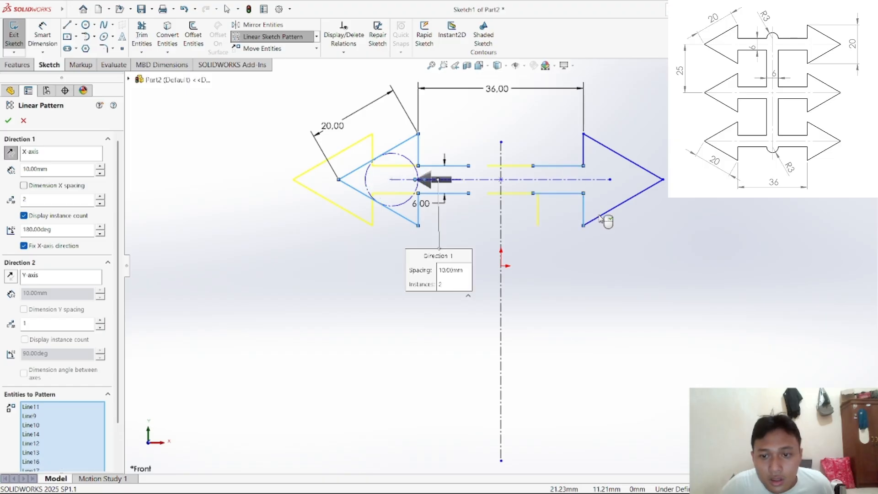
click(599, 215)
click(607, 147)
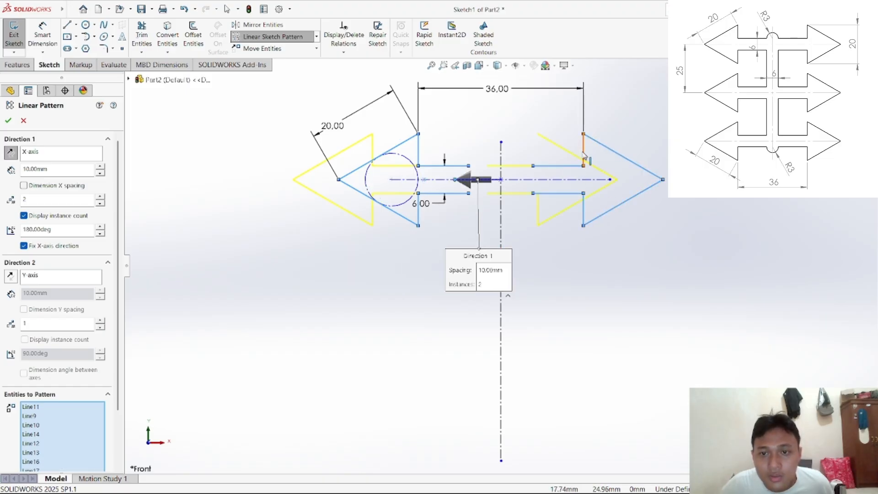
click(584, 155)
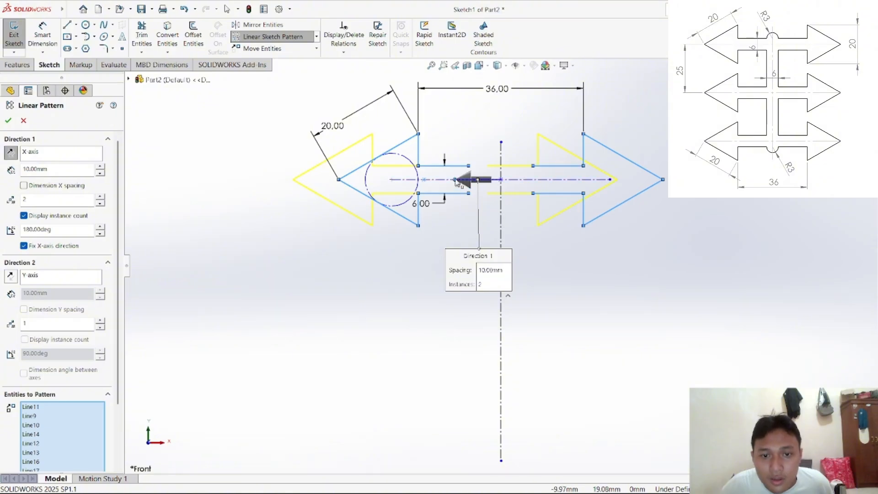
Step: Turn the first pattern direction downward to 270 degrees and set its spacing to 20 mm
click(500, 227)
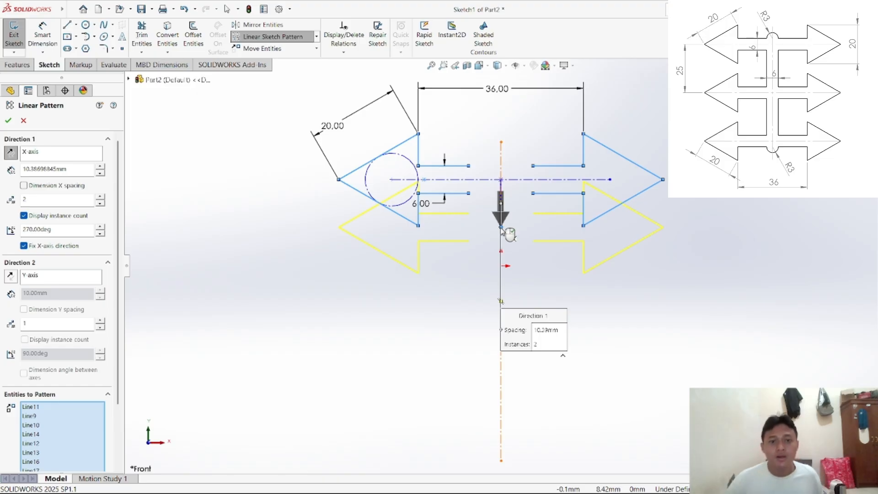
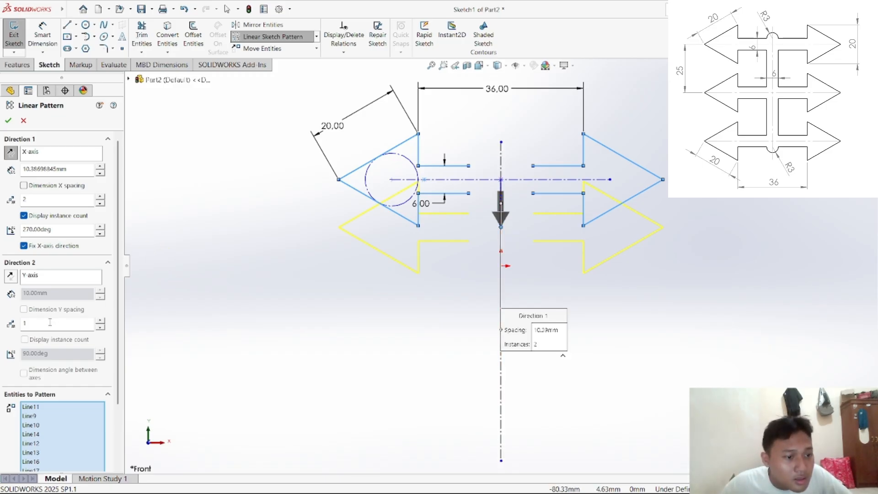
drag(77, 171, 19, 163)
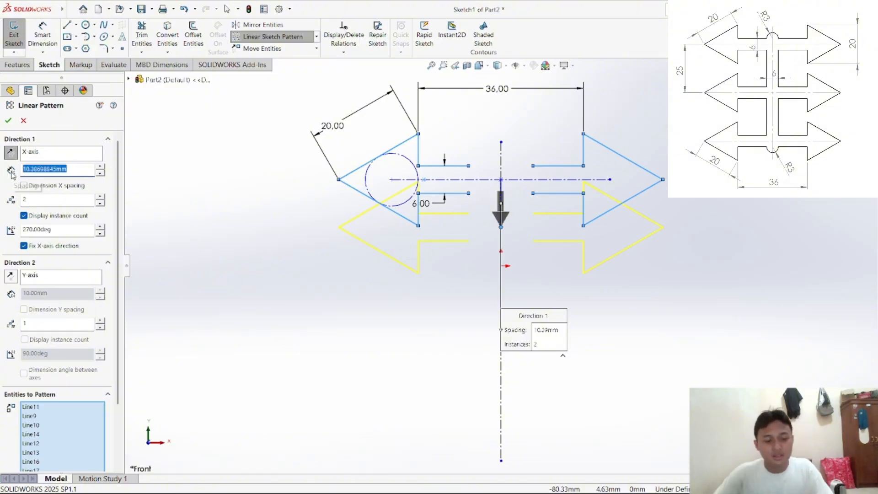
text(20)
key(Return)
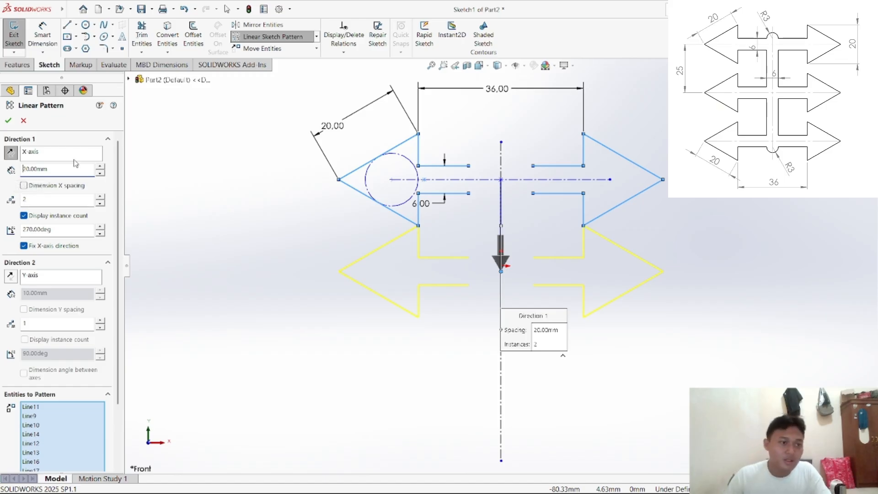
Step: Set the downward pattern spacing to 25 mm with 3 instances and create the pattern
drag(62, 169, 6, 172)
text(25)
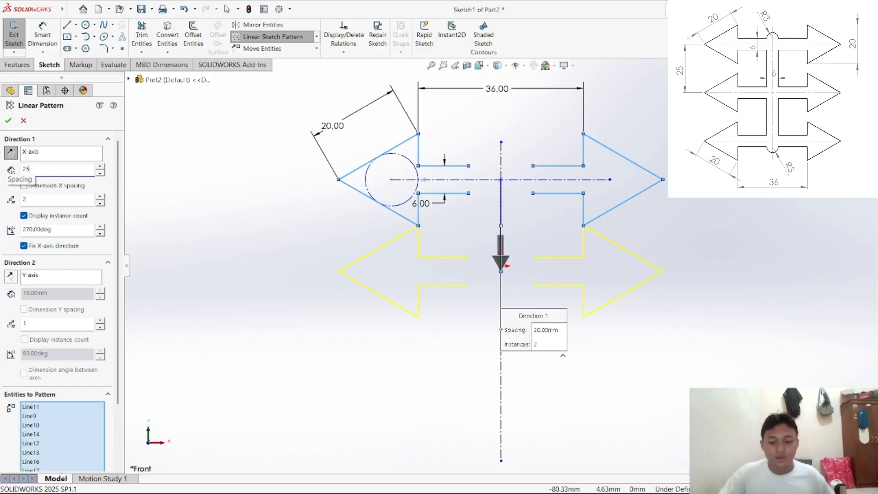
key(Return)
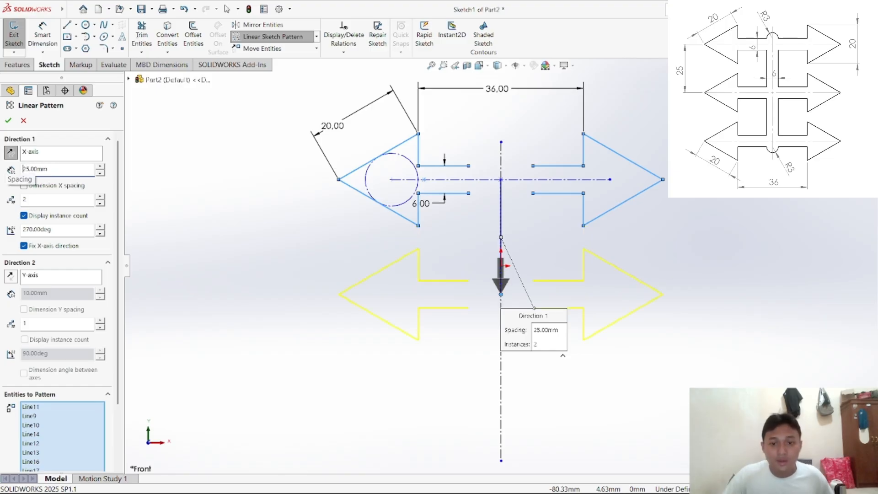
click(100, 197)
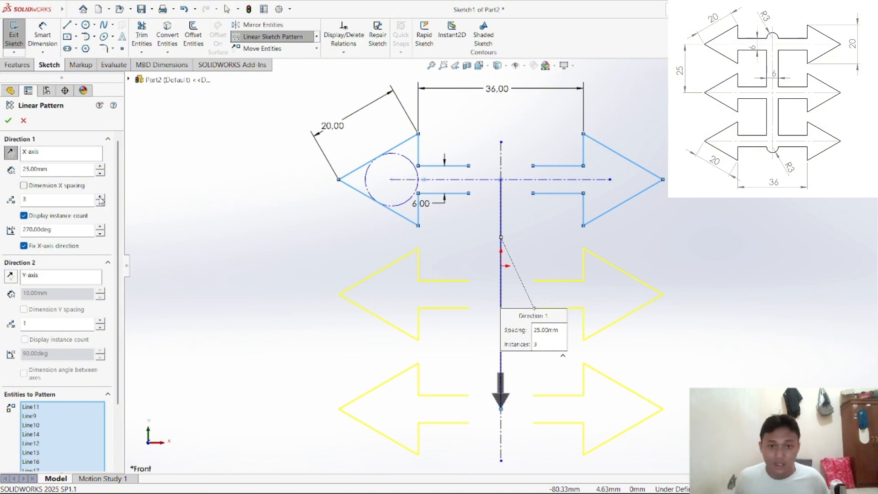
click(9, 120)
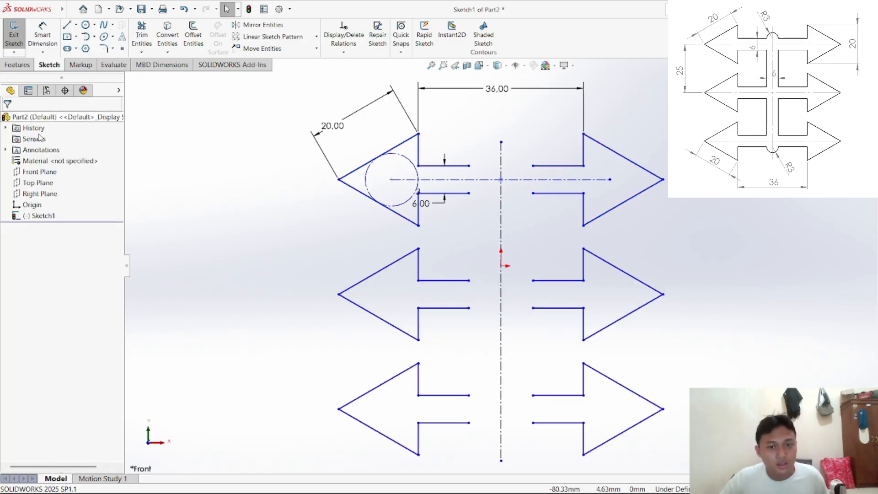
Step: Add a 25 mm vertical dimension between the left arrow tips of the first and second rows
click(43, 36)
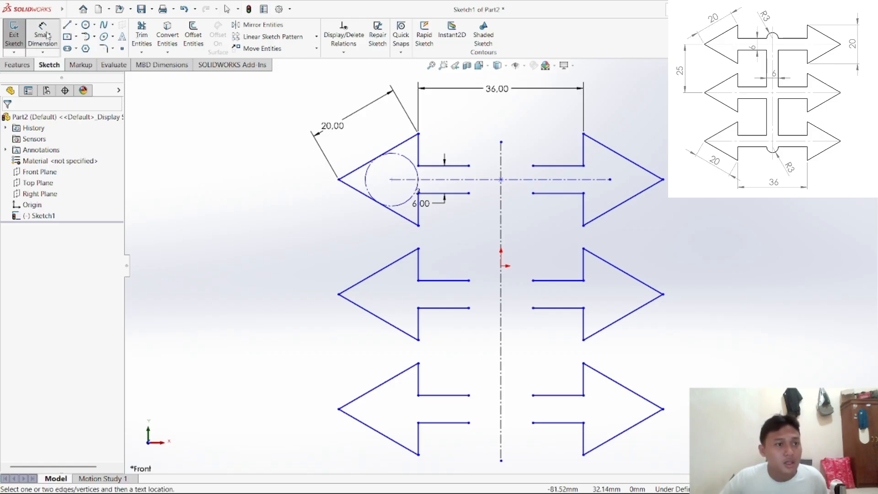
click(338, 180)
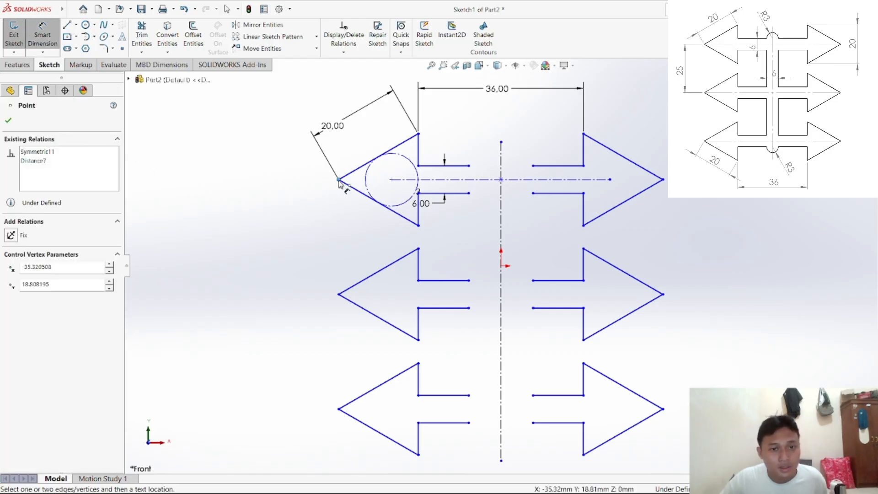
click(338, 294)
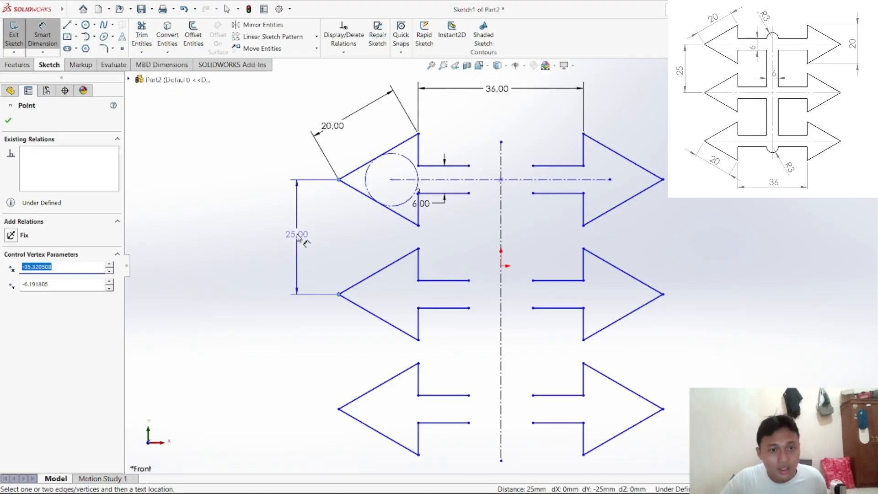
click(297, 235)
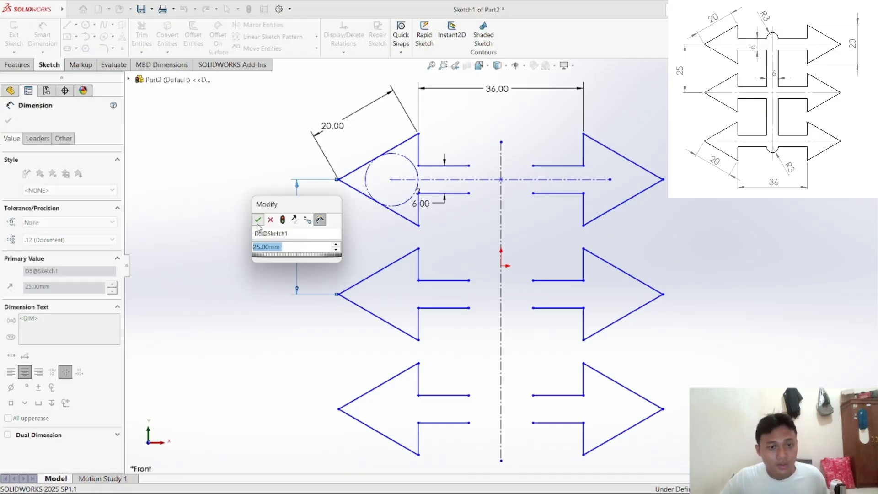
click(257, 220)
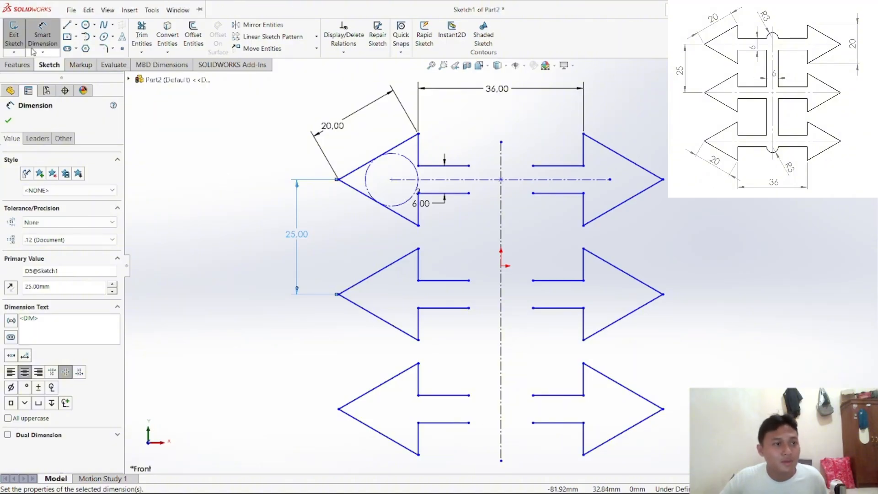
click(32, 26)
Step: Draw two vertical lines joining the facing inner shaft ends of the first and second rows on both sides of the centreline
click(69, 25)
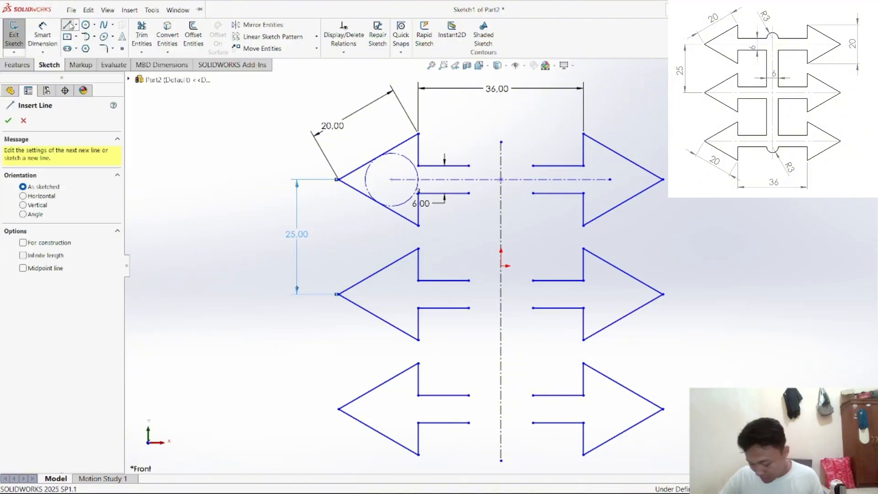
click(469, 193)
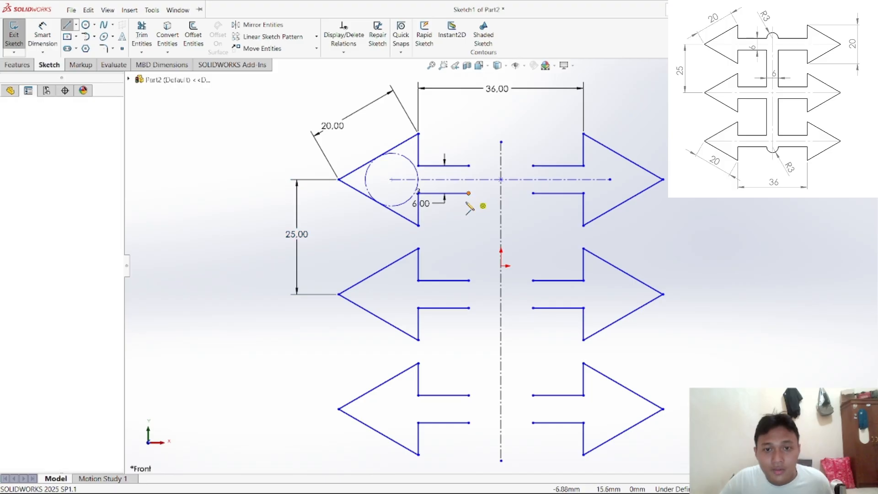
click(468, 280)
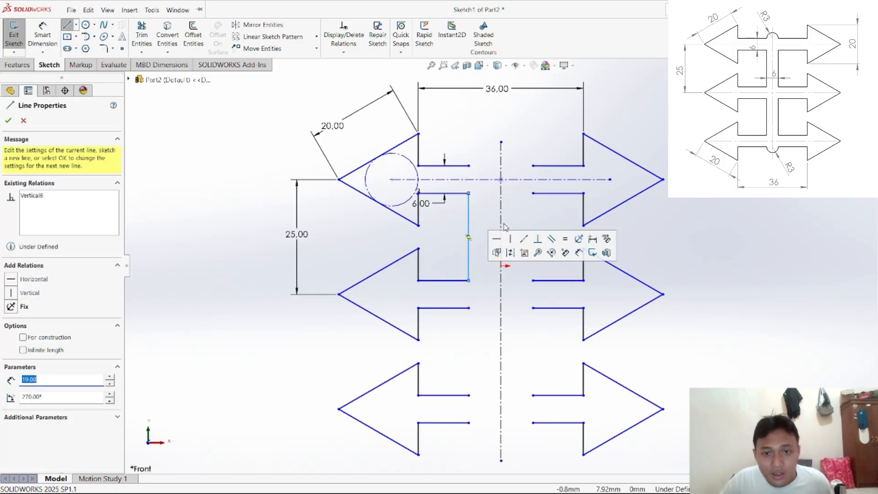
click(533, 193)
click(533, 280)
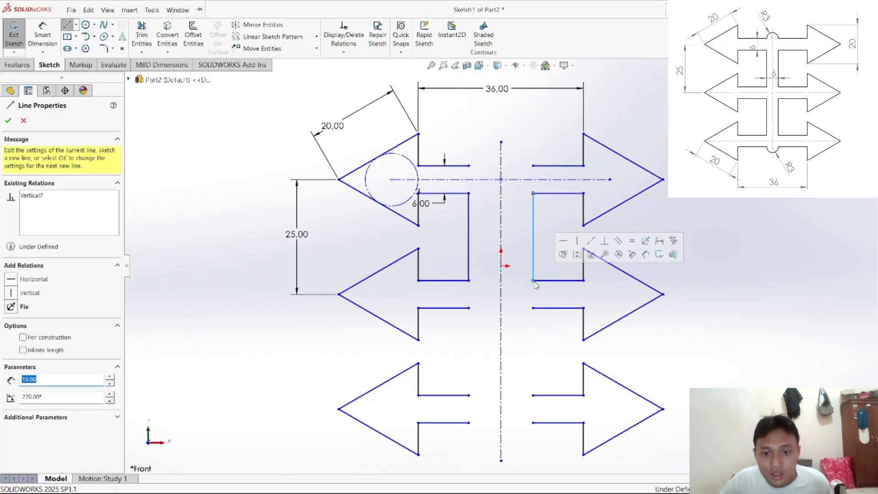
Step: Draw two vertical lines joining the facing inner shaft ends of the second and third rows, and end the Line command
click(533, 307)
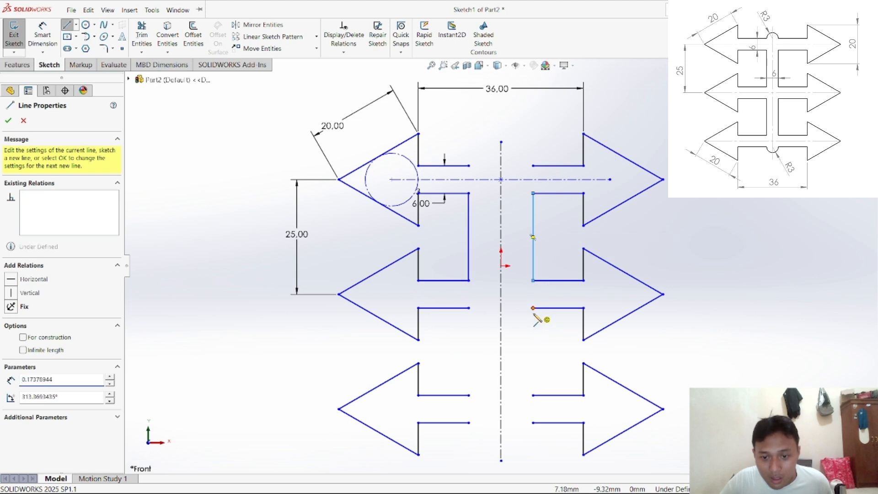
click(533, 394)
click(468, 307)
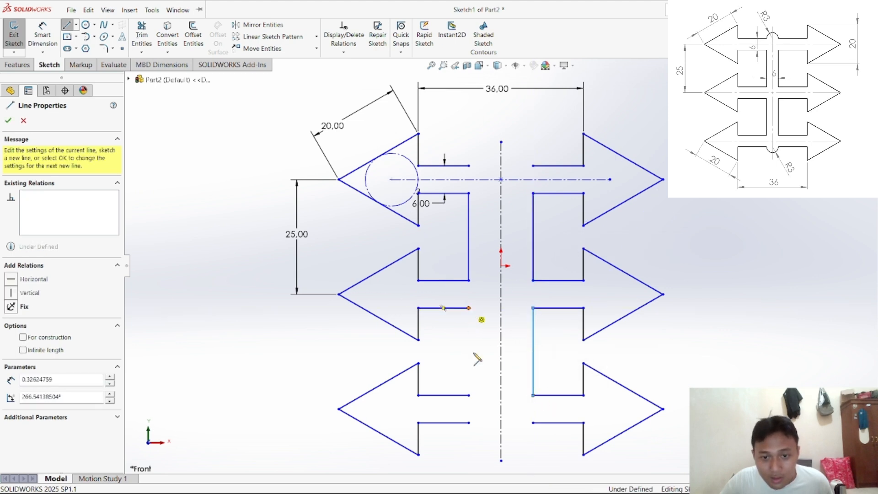
click(468, 395)
right_click(445, 306)
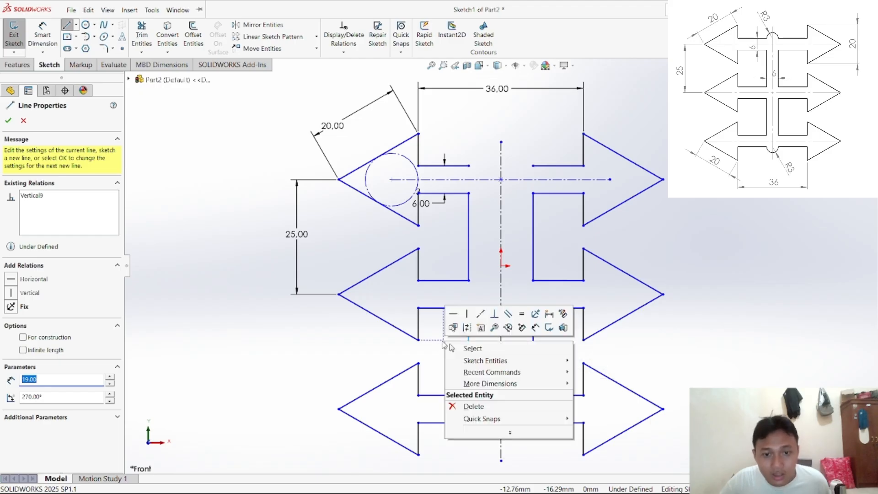
click(462, 347)
Step: Apply an Equal relation to the twelve horizontal shaft lines on both sides of all three arrow rows
click(343, 52)
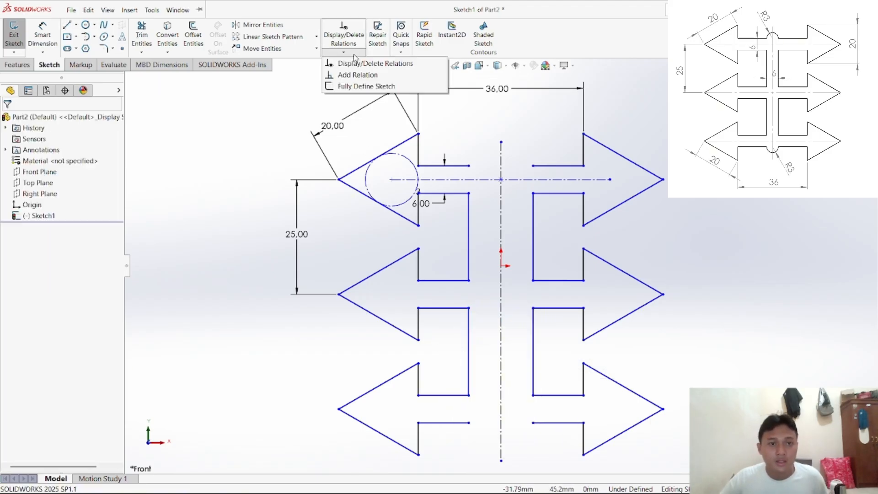
click(361, 75)
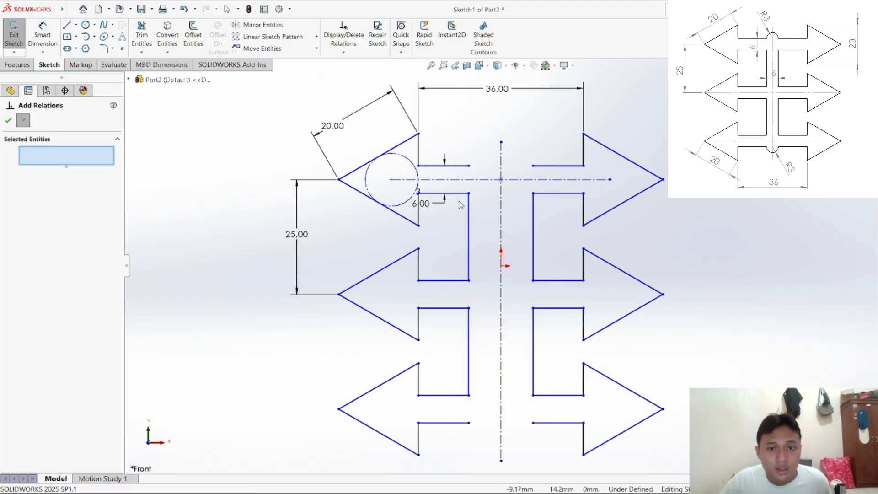
click(461, 167)
click(459, 193)
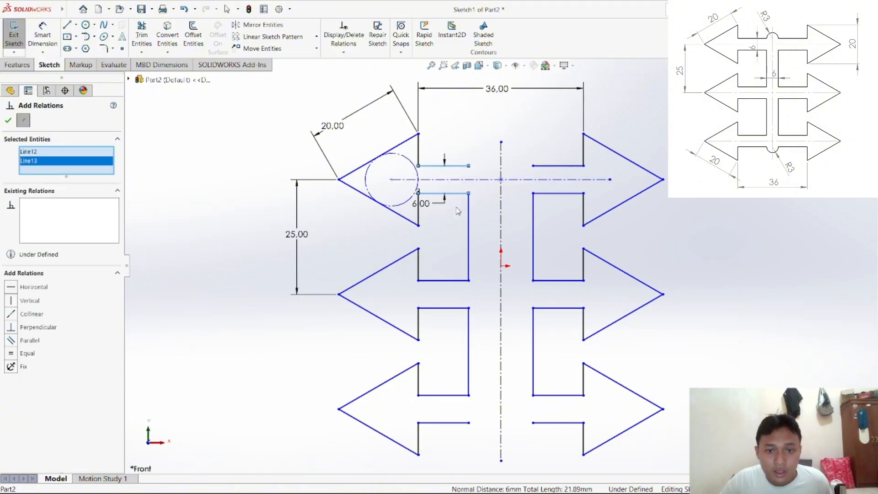
click(451, 281)
click(452, 308)
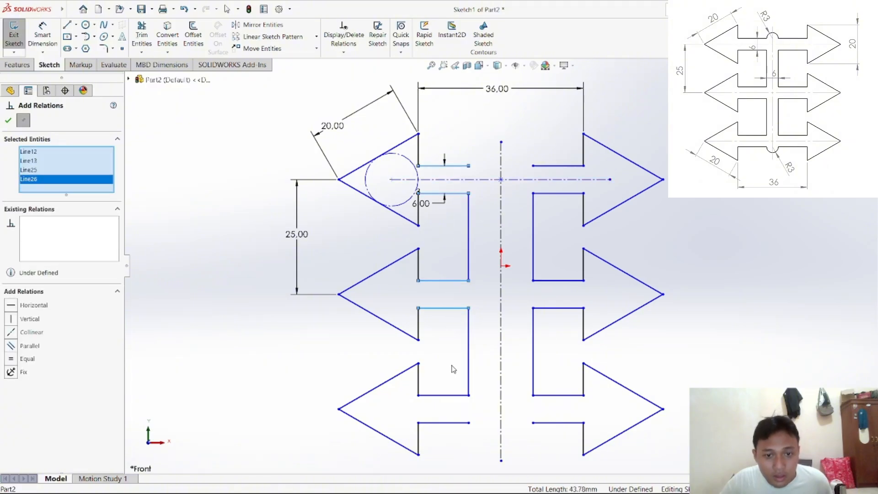
click(452, 395)
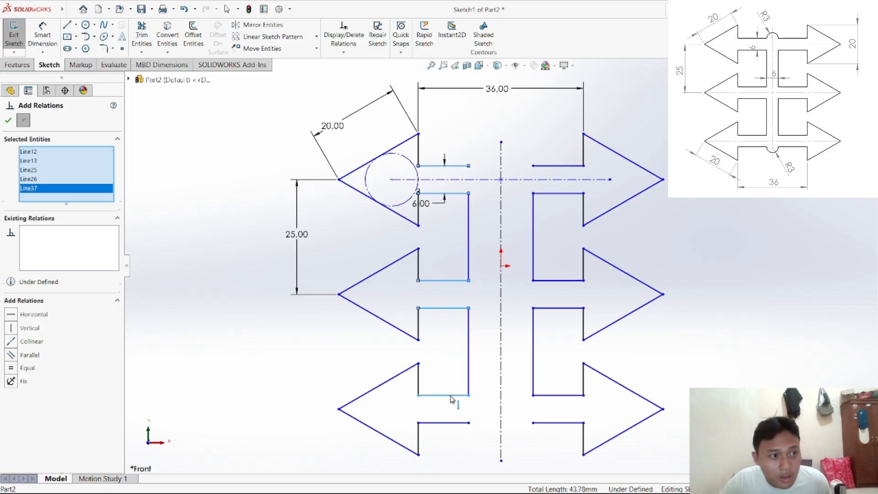
click(455, 422)
click(544, 423)
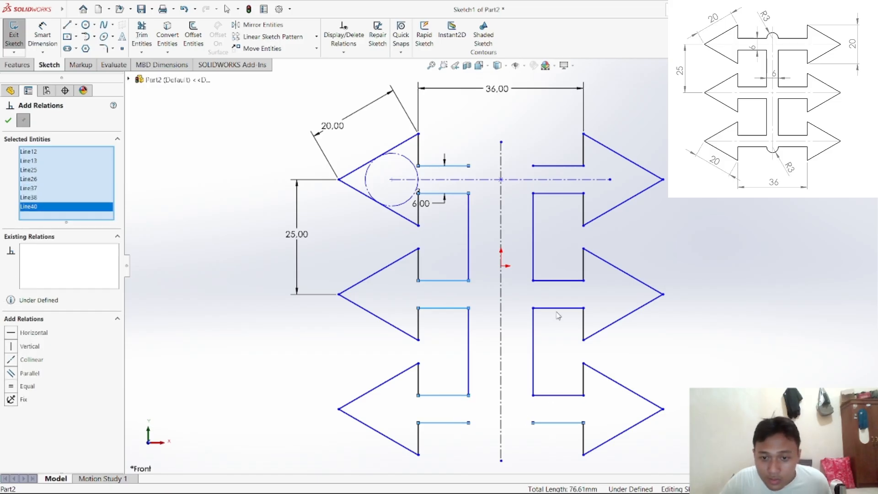
click(564, 395)
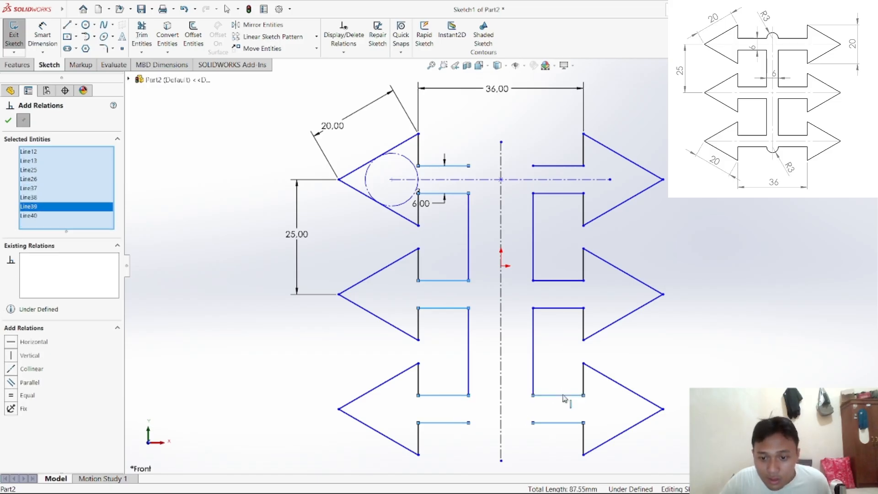
click(552, 307)
click(555, 280)
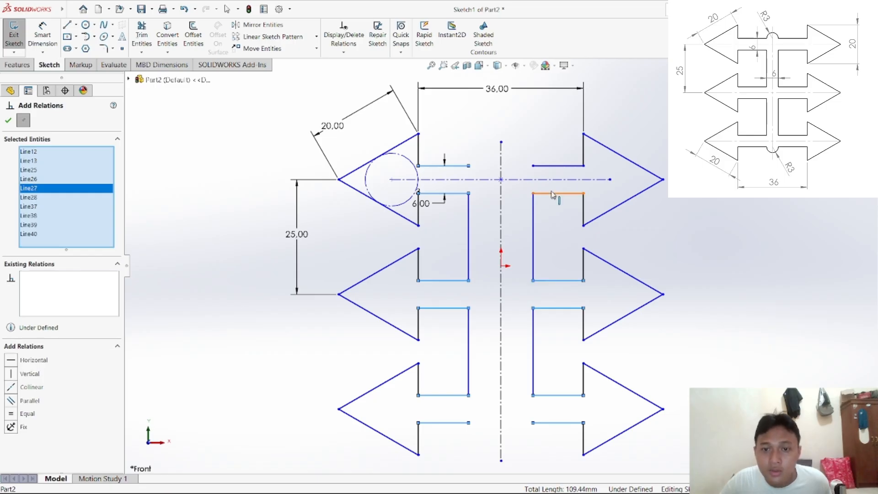
click(552, 193)
click(558, 165)
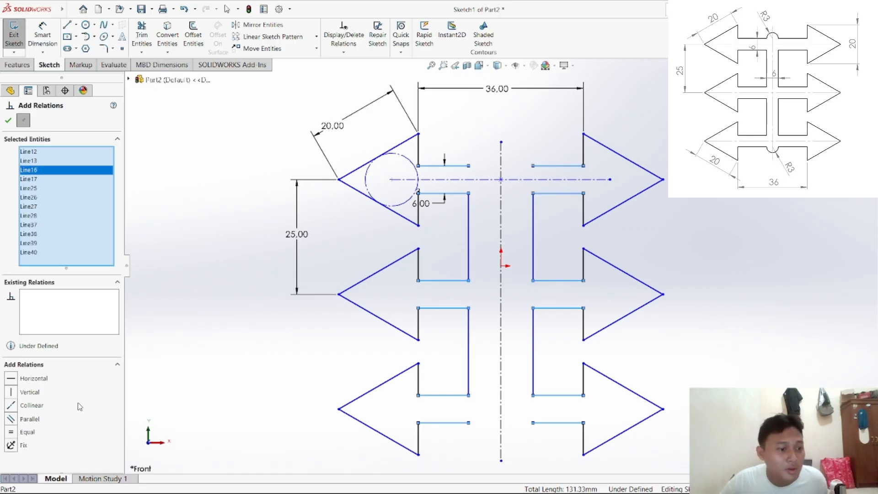
click(8, 120)
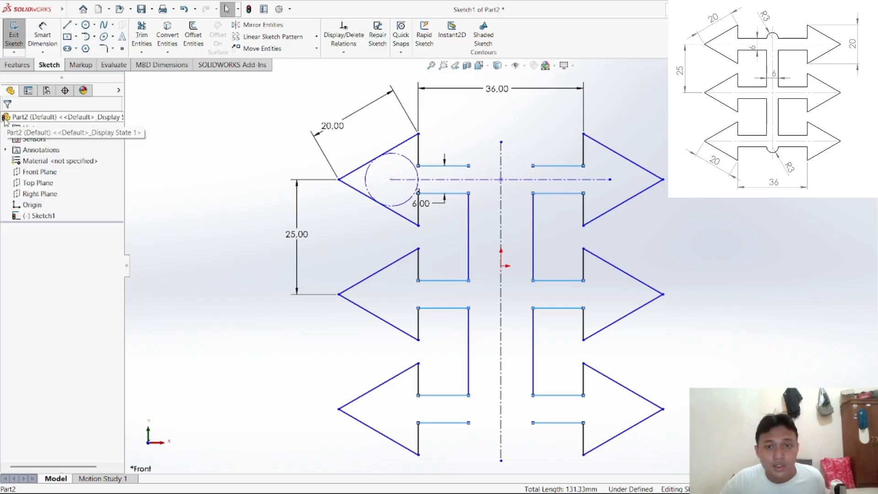
Step: Apply an Equal relation to the four vertical lines connecting the arrow rows
click(349, 52)
click(358, 74)
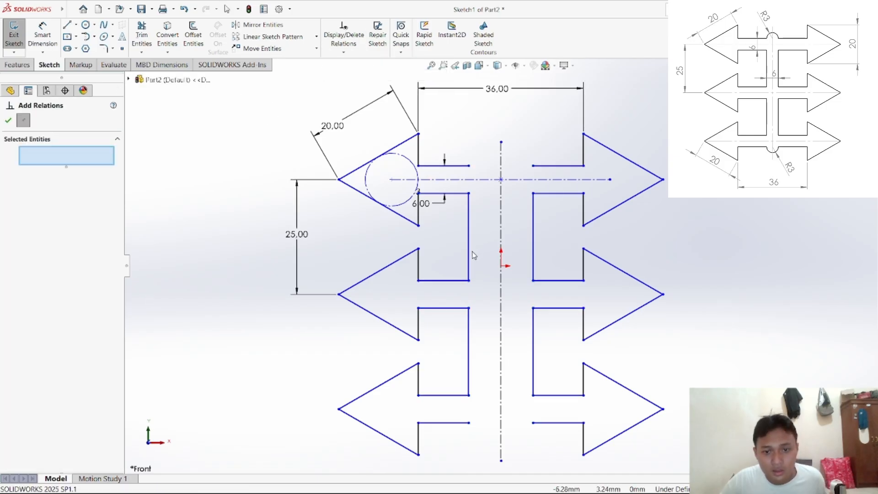
click(471, 259)
click(532, 249)
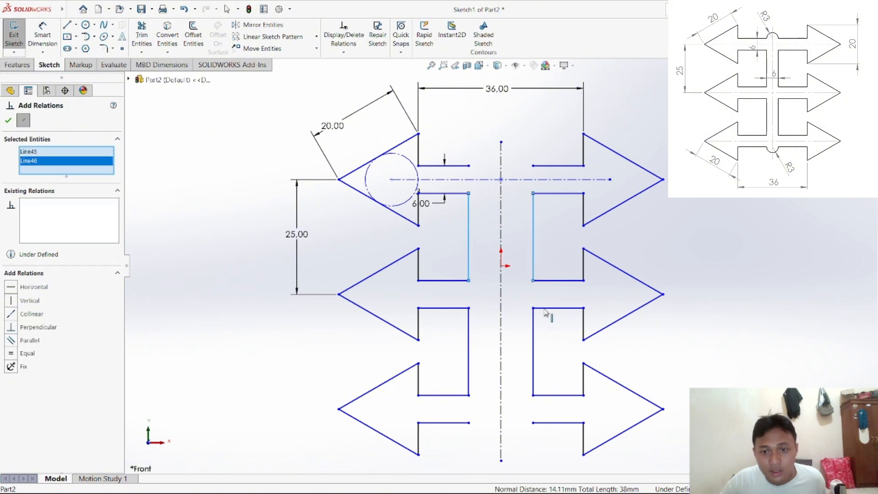
click(533, 371)
click(469, 371)
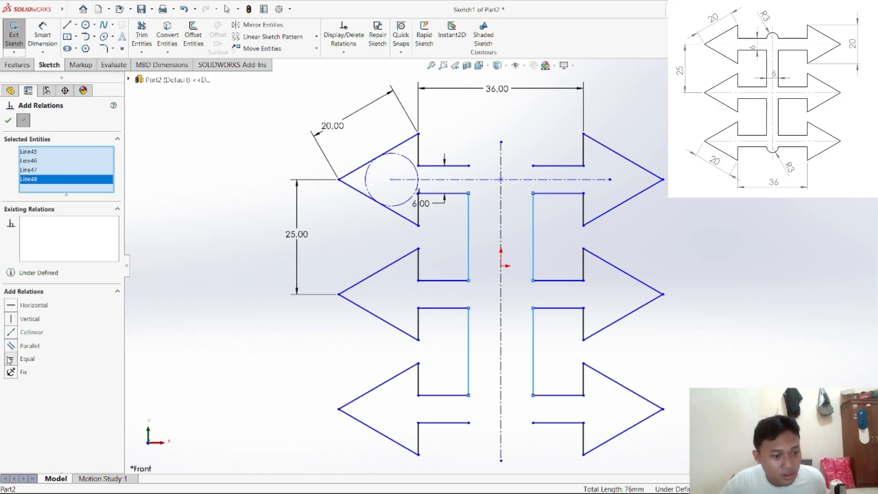
click(7, 121)
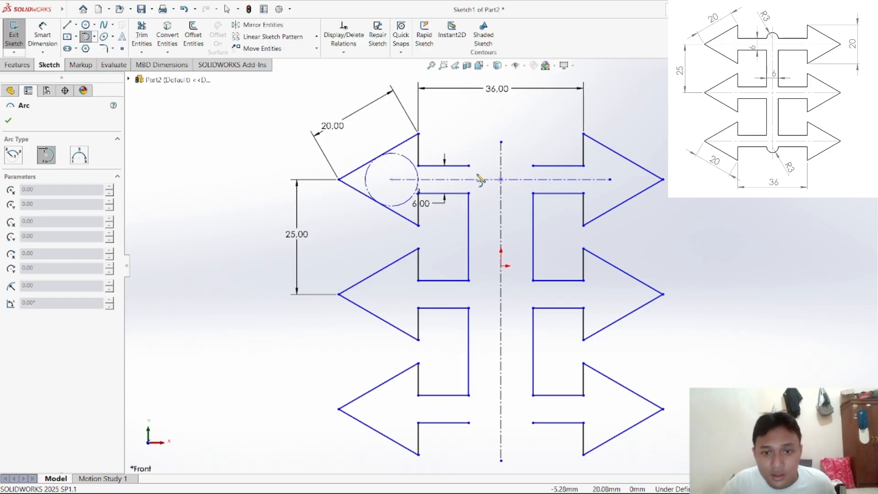
Step: Draw tangent arcs of about 7 mm radius bridging the first row's upper shaft ends and the third row's lower shaft ends
click(468, 165)
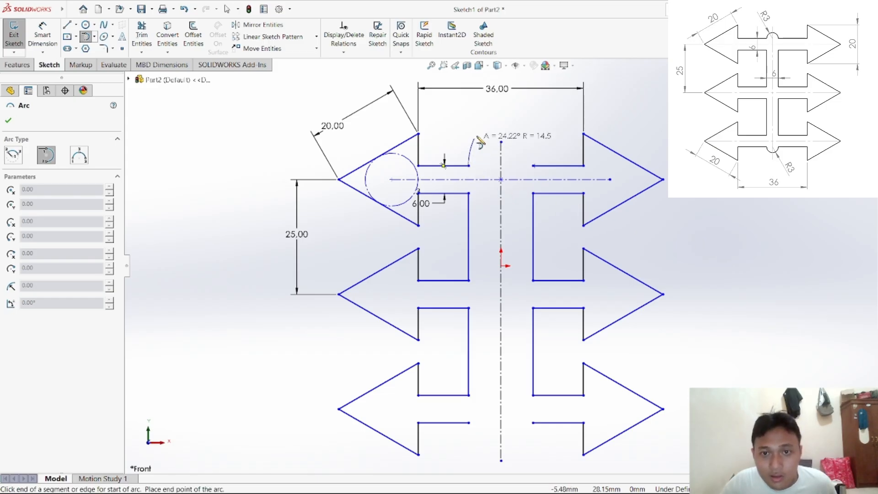
click(533, 166)
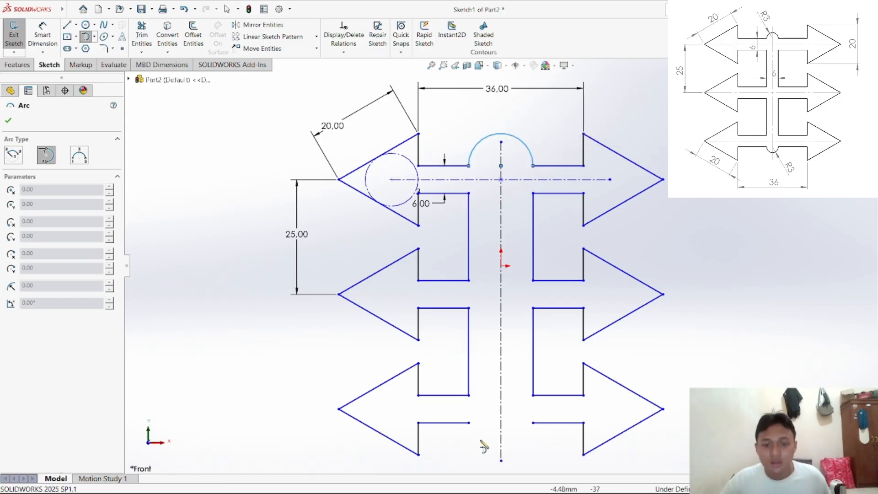
click(468, 422)
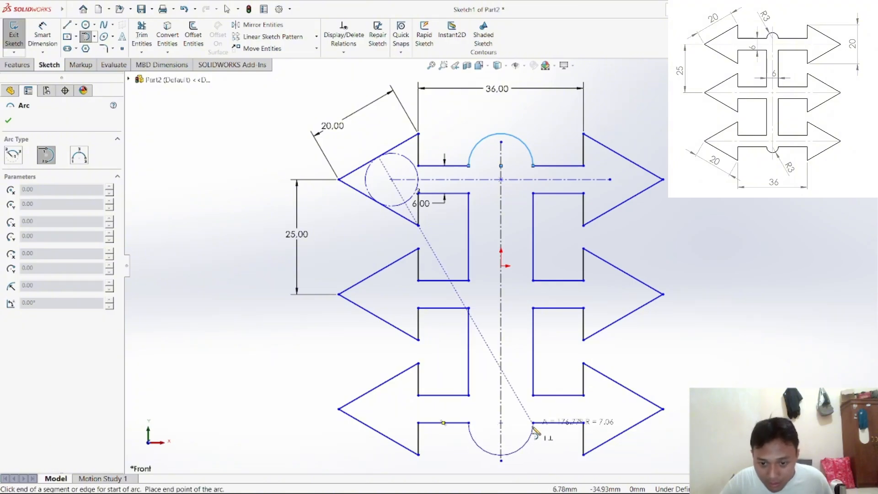
click(532, 423)
right_click(515, 403)
click(533, 402)
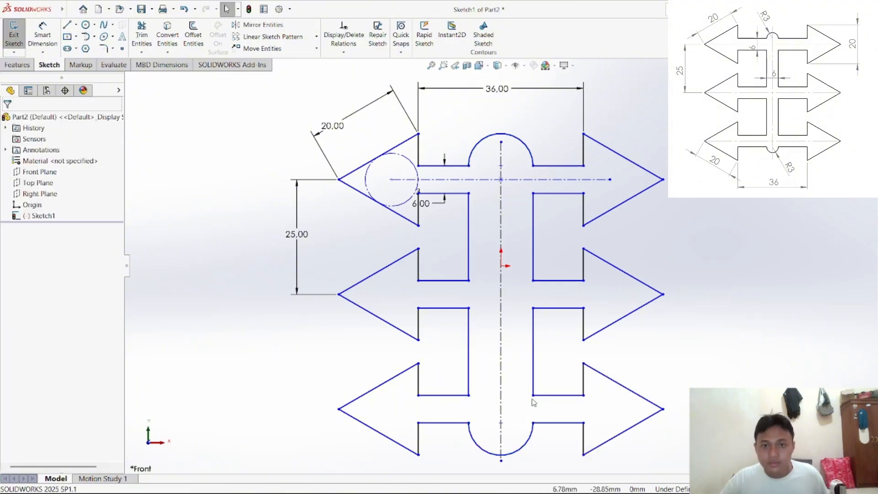
Step: Dimension the upper arc's radius as 3 mm and end the dimension command
click(42, 35)
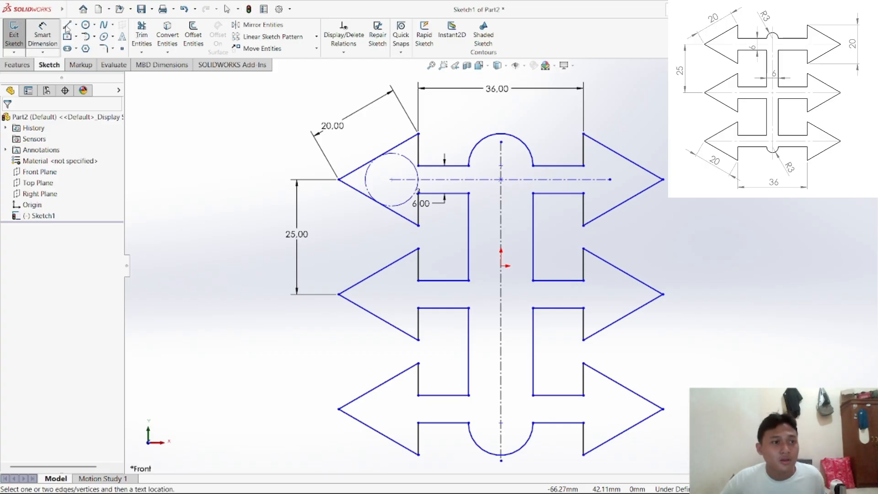
click(514, 138)
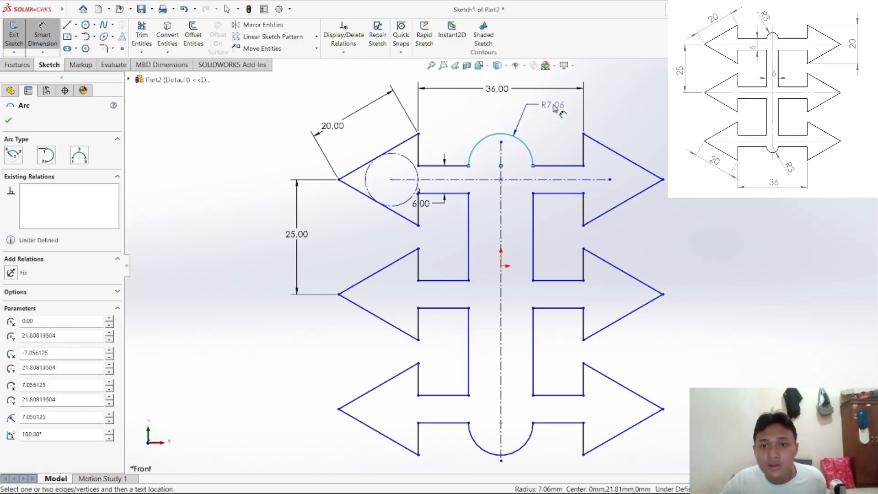
click(555, 112)
text(3)
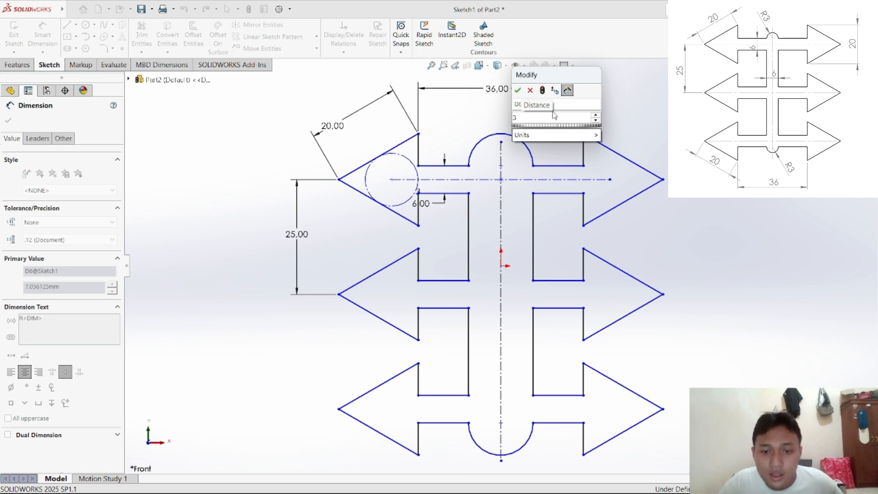
click(519, 90)
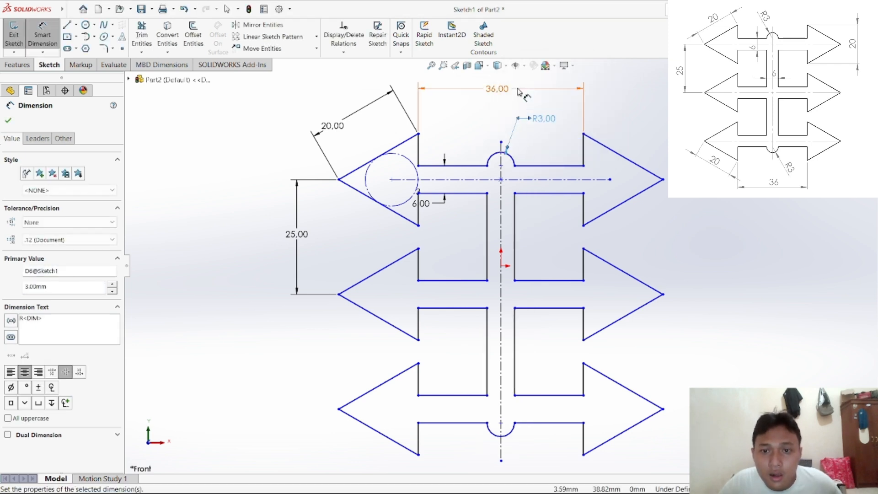
right_click(630, 112)
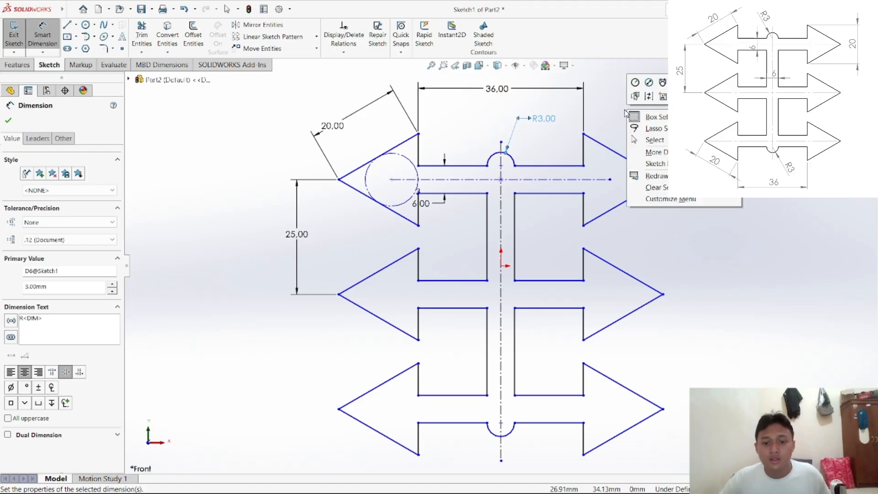
click(640, 135)
Step: Apply an Equal relation between the upper and lower arcs
click(344, 52)
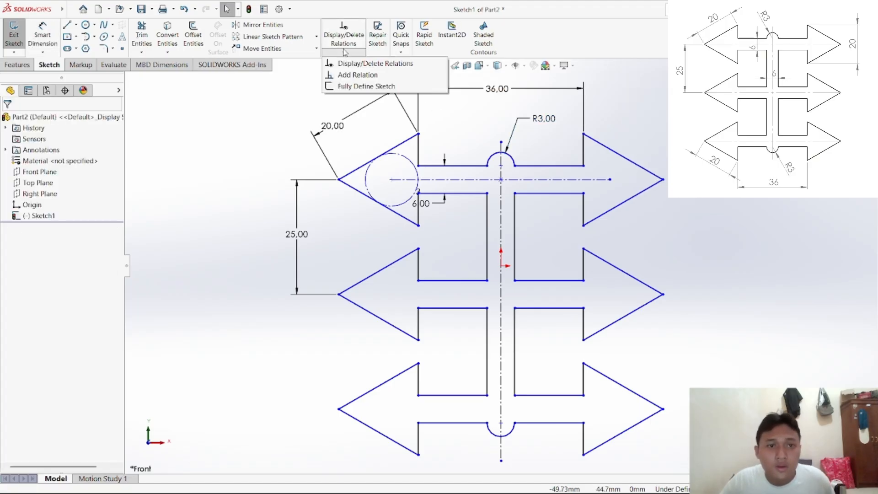
click(359, 75)
click(510, 158)
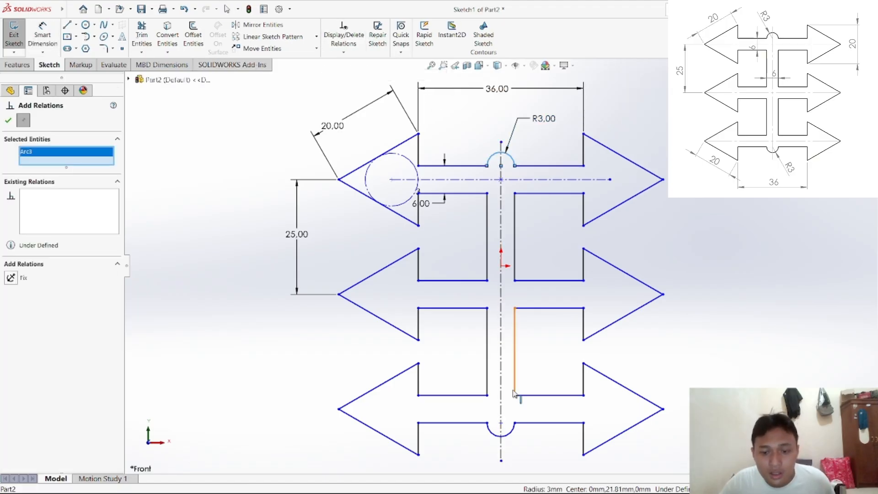
click(513, 431)
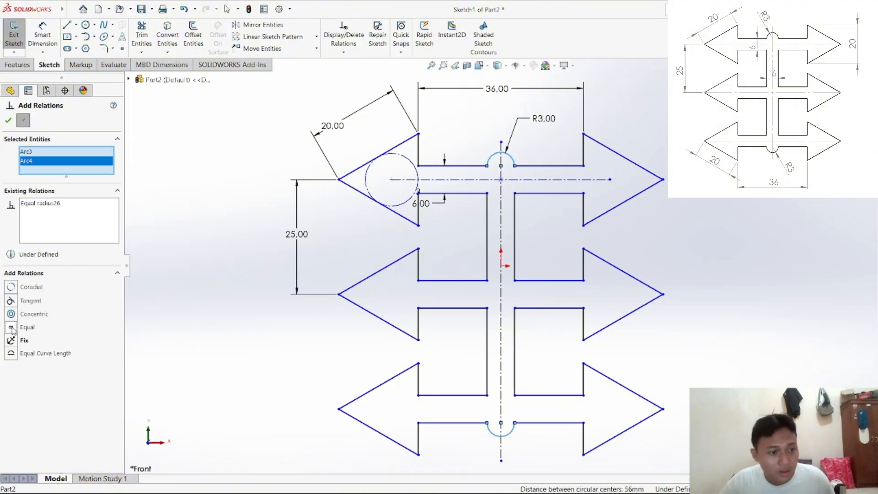
click(9, 121)
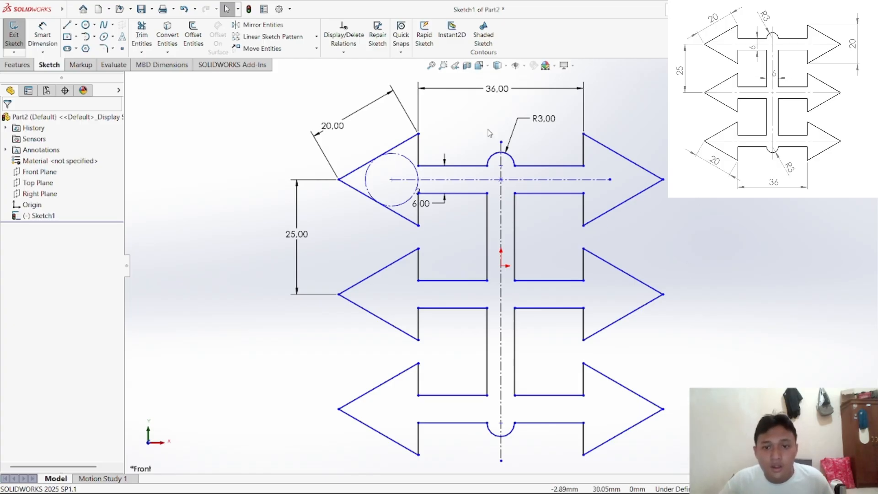
Step: Add a driven width dimension between the two vertical lines joining the first and second rows, and end the dimension command
click(44, 36)
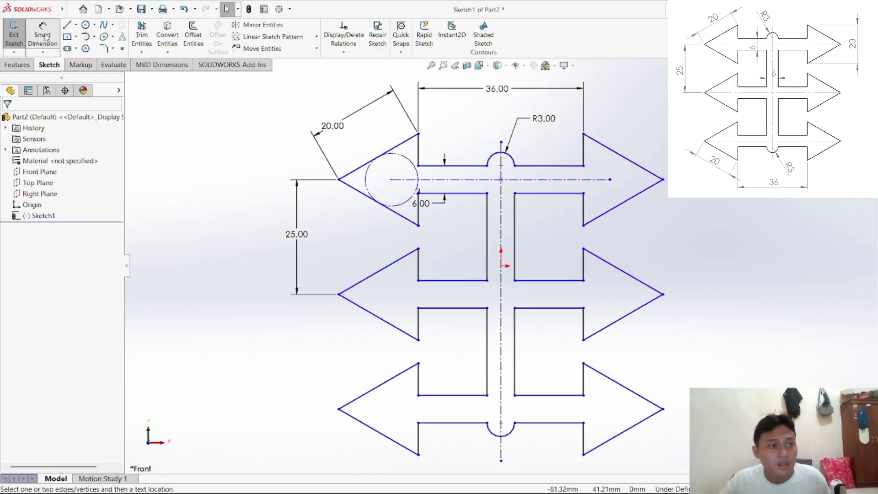
click(486, 238)
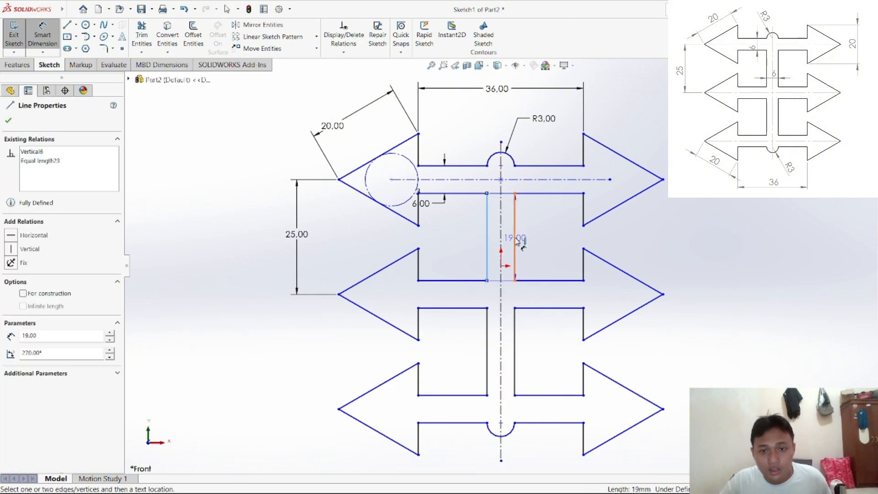
click(515, 240)
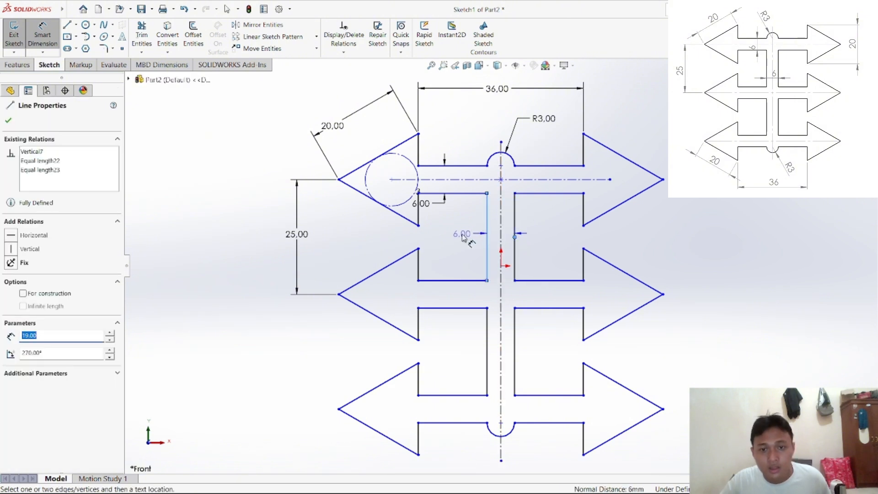
click(461, 242)
click(502, 247)
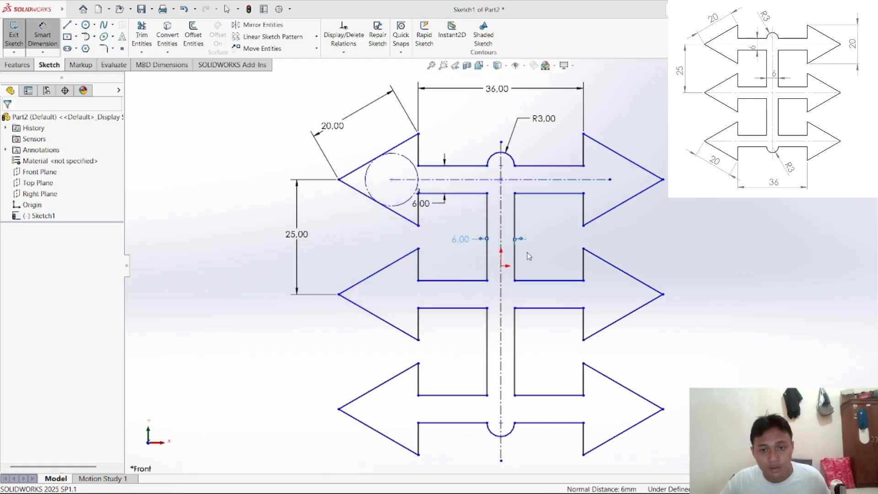
click(547, 251)
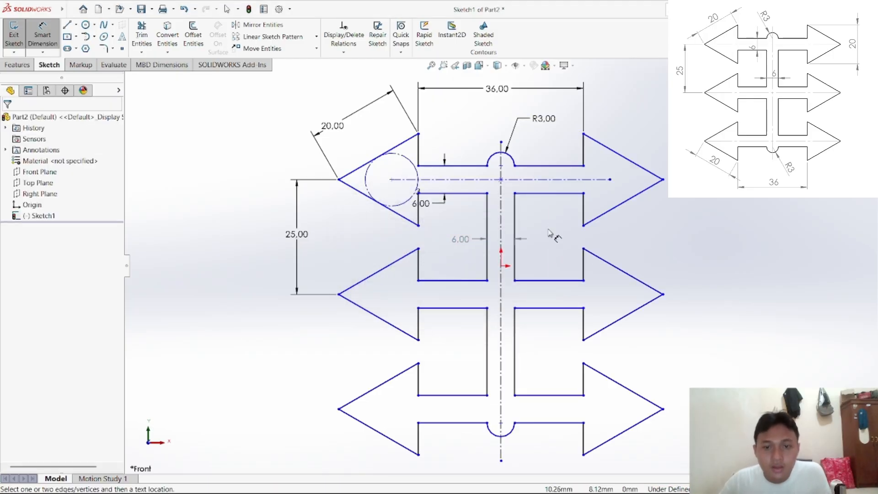
right_click(550, 233)
click(578, 256)
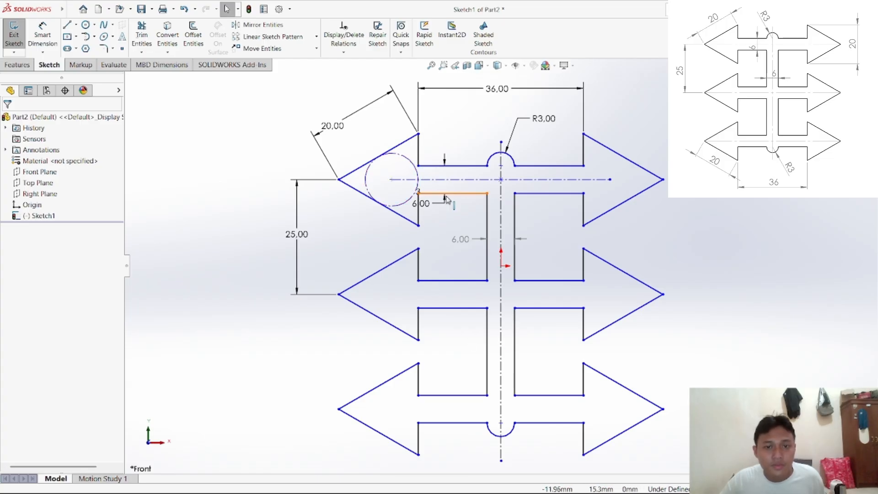
Step: Try to dimension the first row's upper left shaft line and the lower slanted edge of the third row's left arrowhead
click(43, 35)
click(418, 151)
click(486, 166)
click(459, 145)
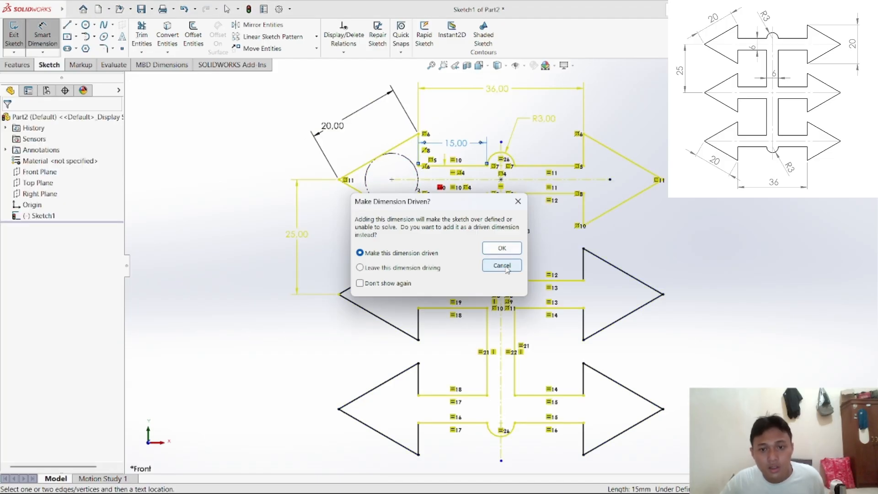
click(502, 265)
click(366, 425)
click(362, 459)
click(531, 270)
Step: Try to add a height dimension between the upper and lower corners of the first row's right arrowhead
click(583, 134)
click(583, 225)
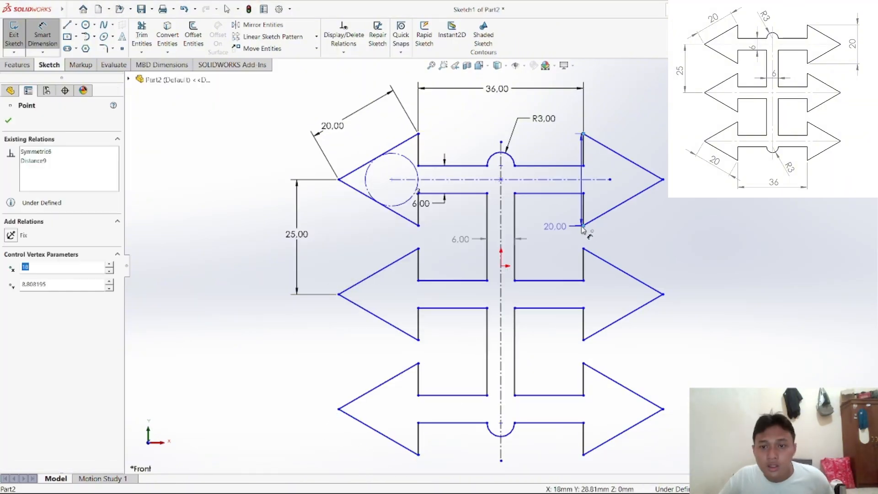
click(586, 233)
click(531, 269)
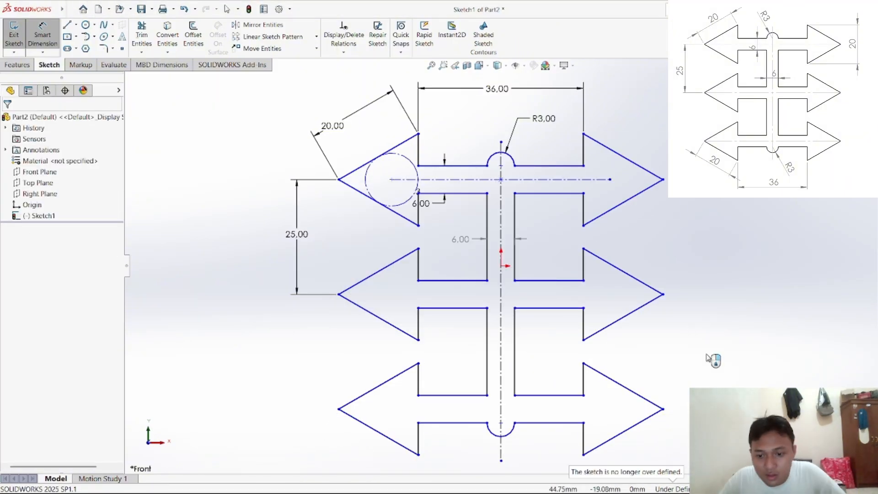
Step: Apply an Equal relation to the slanted edges of all the arrowheads in the three rows
key(Escape)
click(344, 52)
click(361, 73)
click(378, 157)
click(378, 202)
click(378, 272)
click(378, 317)
click(626, 430)
click(11, 431)
click(8, 120)
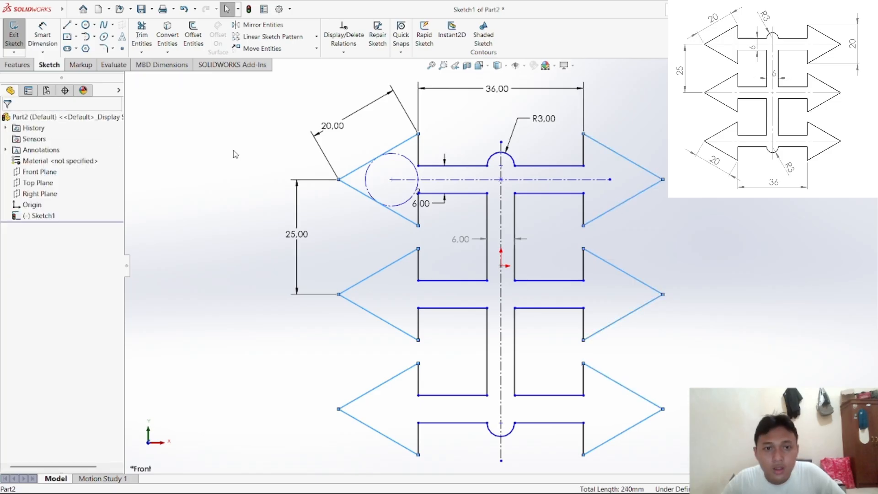
click(235, 152)
Step: Apply an Equal relation to the arrowheads' short vertical edges
click(344, 52)
click(361, 72)
click(583, 328)
click(11, 432)
click(8, 120)
click(229, 143)
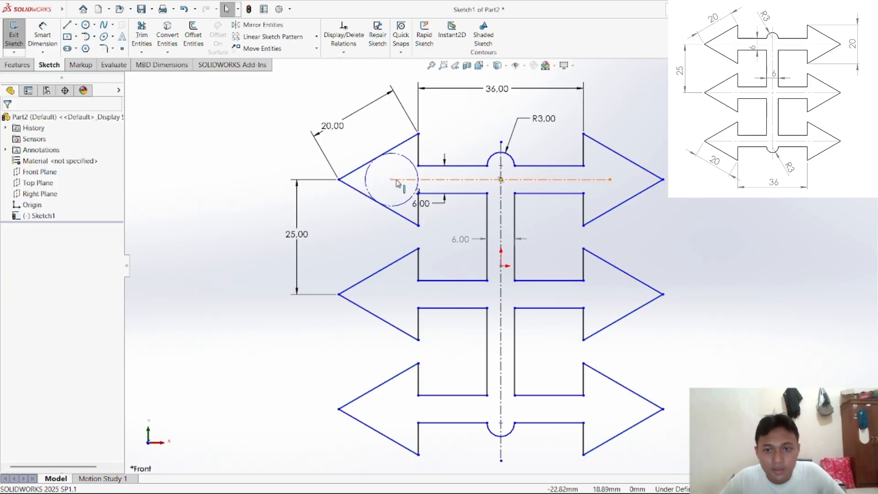
Step: Trim away the construction circle and the horizontal centerline in the first row
click(142, 34)
click(365, 180)
click(404, 157)
click(407, 201)
click(408, 180)
click(526, 180)
key(Escape)
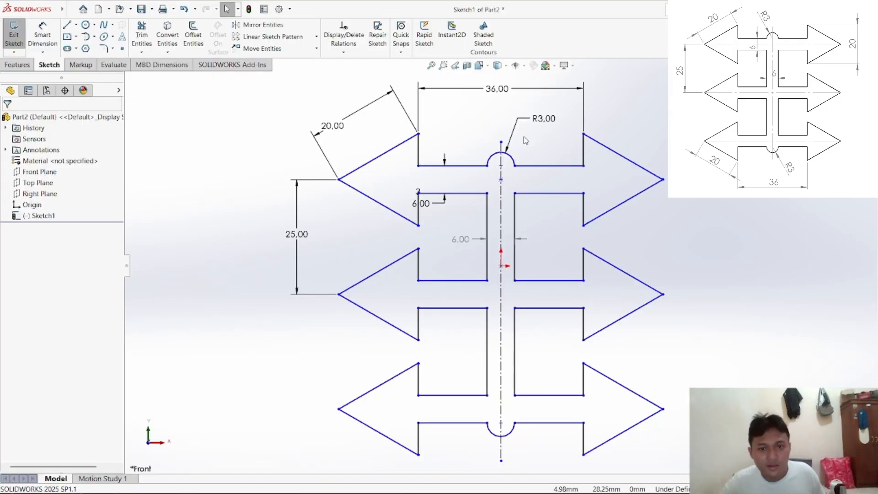
Step: Try to dimension the third row's upper left shaft line, undo it and end the dimension command
click(42, 35)
click(453, 395)
click(453, 373)
click(503, 260)
key(ctrl+z)
key(Escape)
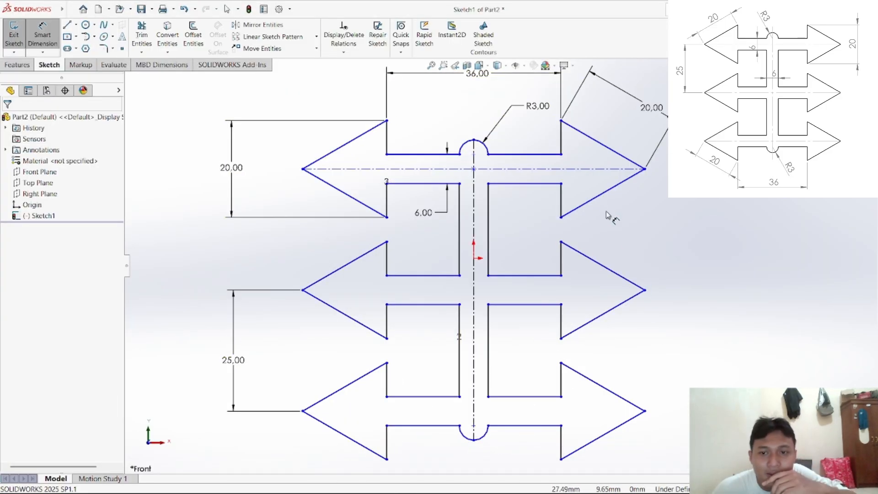
Step: Try to dimension the lower slanted edge of the first row's right arrowhead and end the dimension command
click(602, 193)
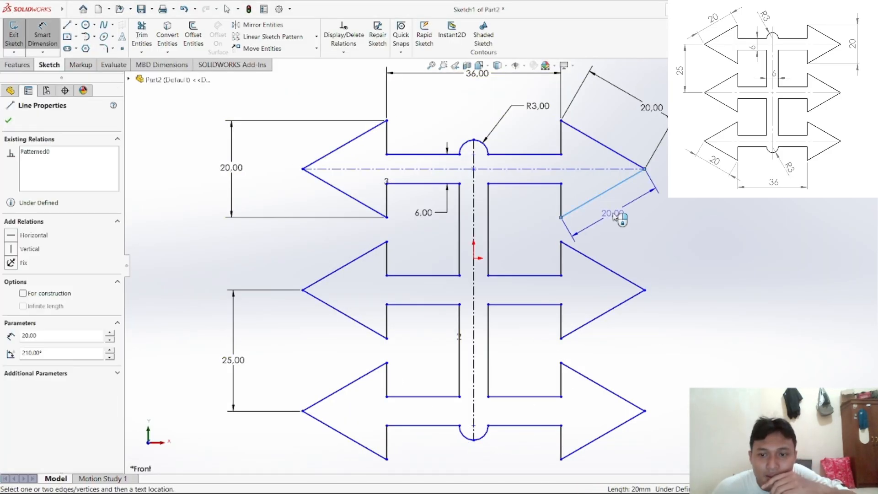
click(614, 217)
click(516, 267)
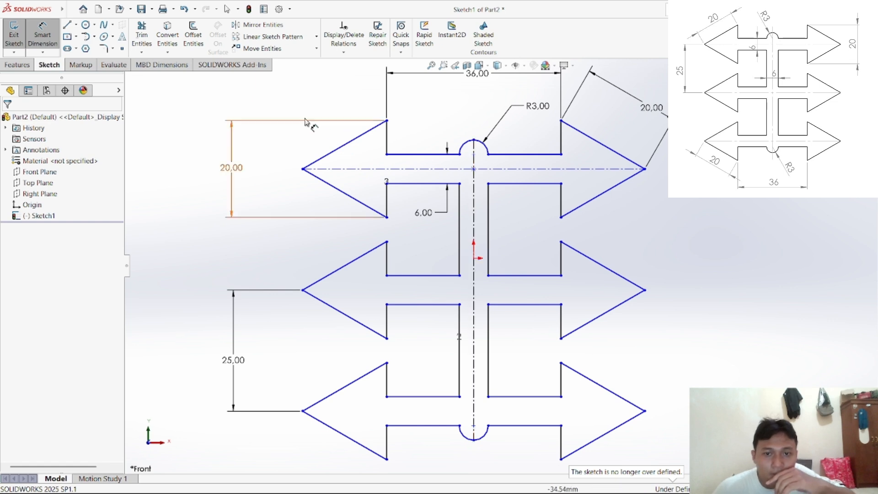
click(35, 43)
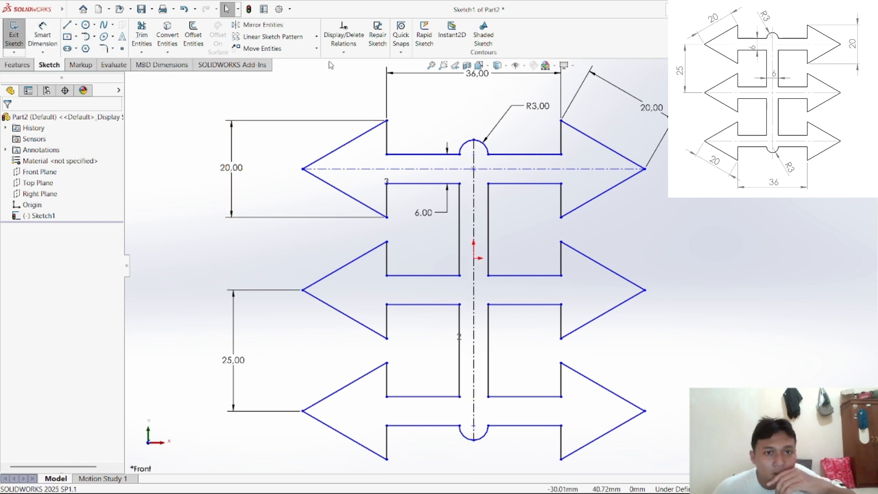
Step: Apply a Coincident relation between the upper arc's centre point and the origin
click(343, 52)
click(356, 75)
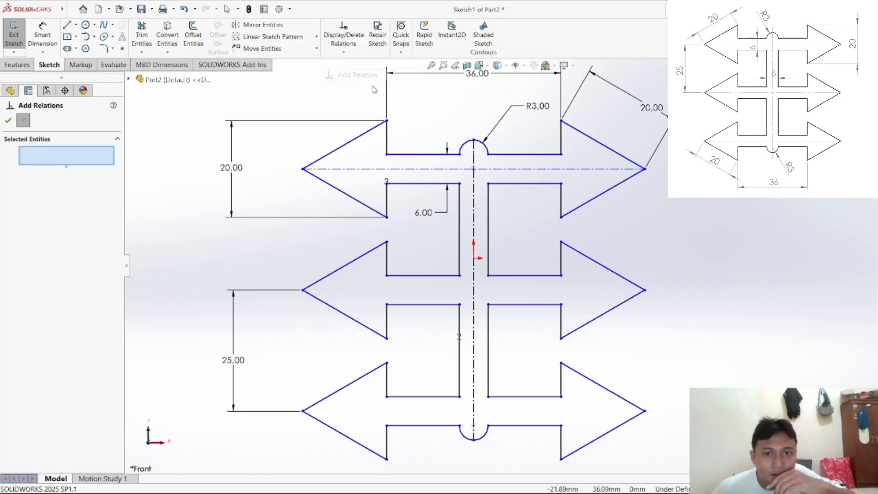
click(474, 154)
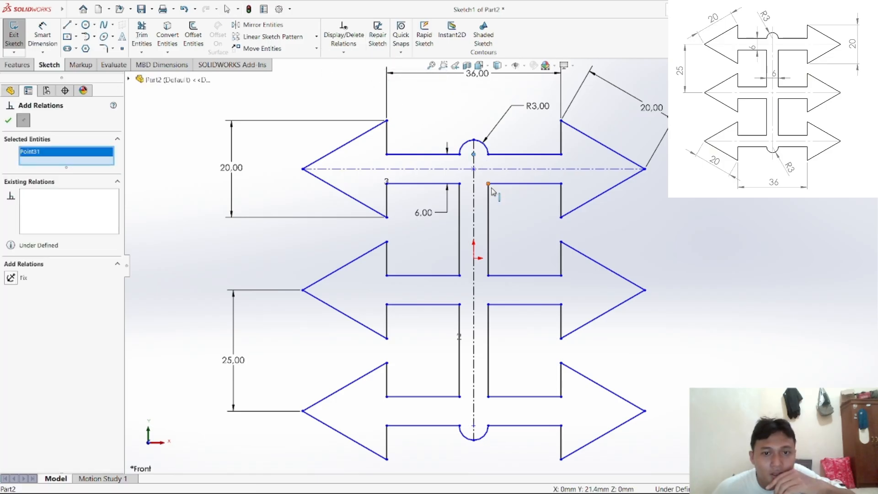
click(473, 258)
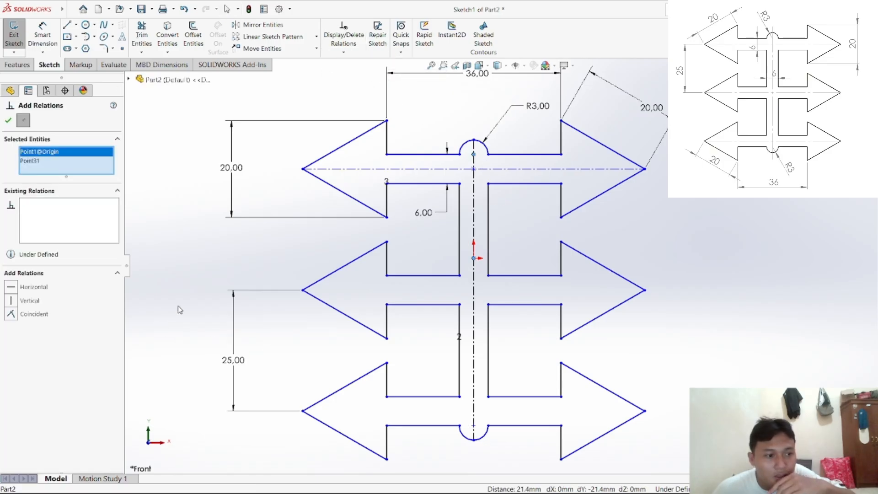
click(11, 314)
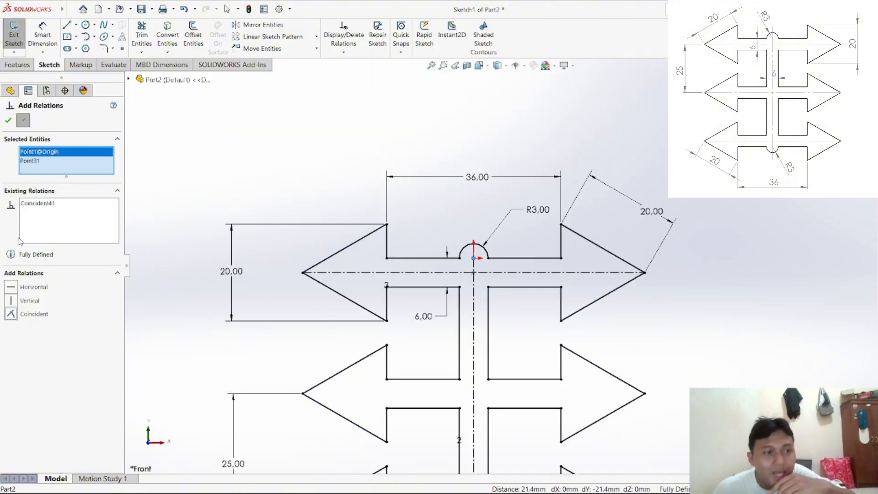
click(10, 121)
click(404, 142)
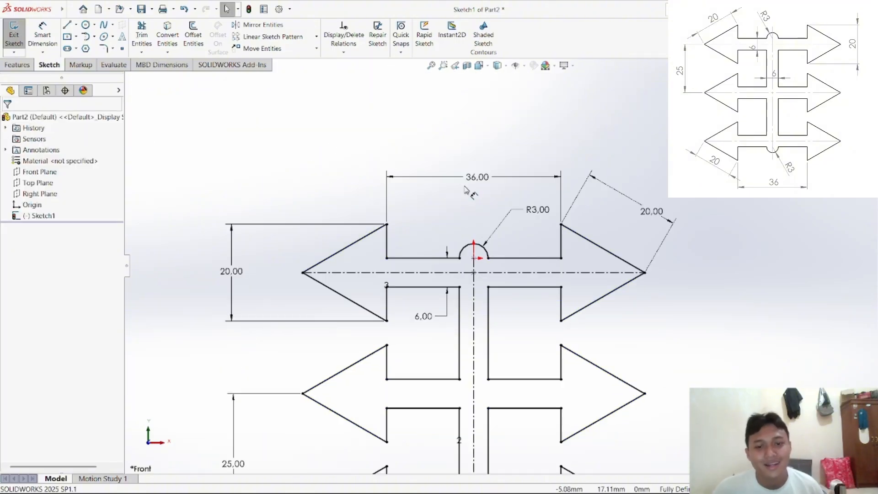
scroll(654, 277, down, 2)
scroll(632, 282, up, 4)
scroll(534, 359, up, 2)
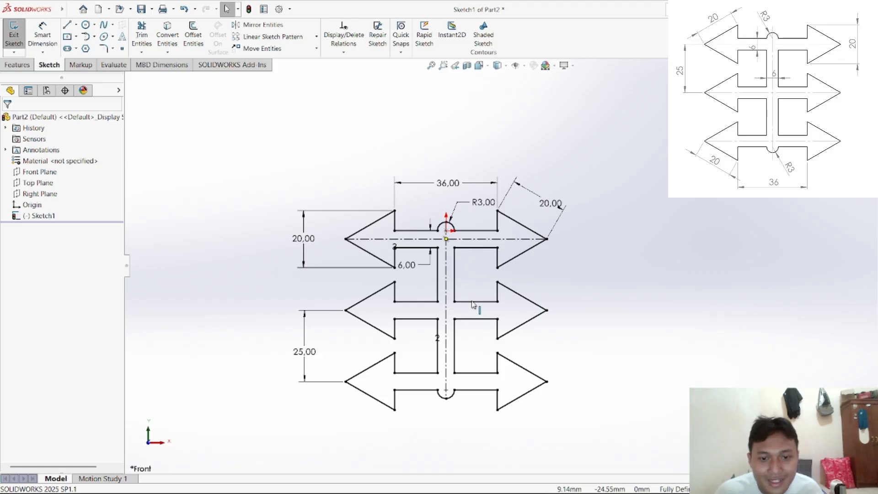
scroll(473, 304, down, 2)
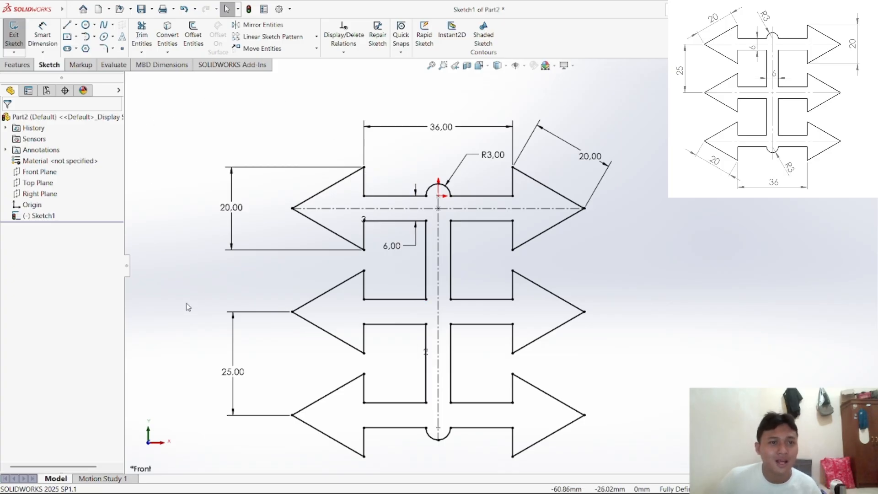
click(316, 37)
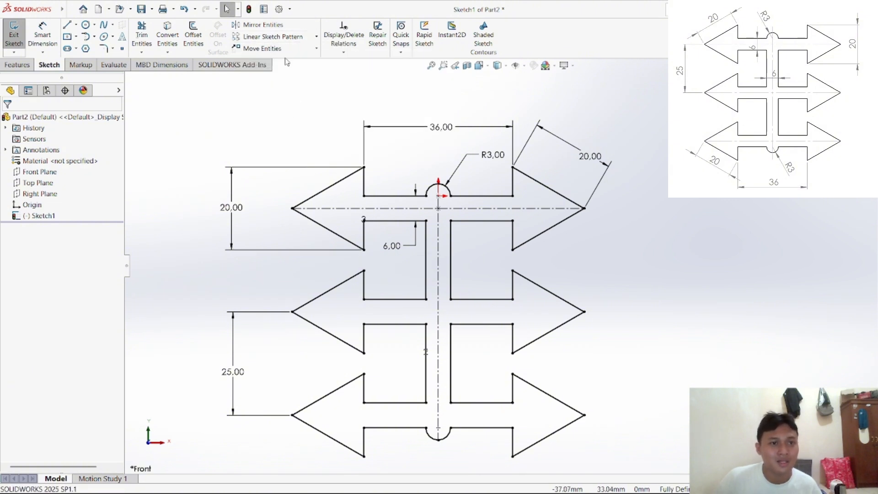
click(315, 37)
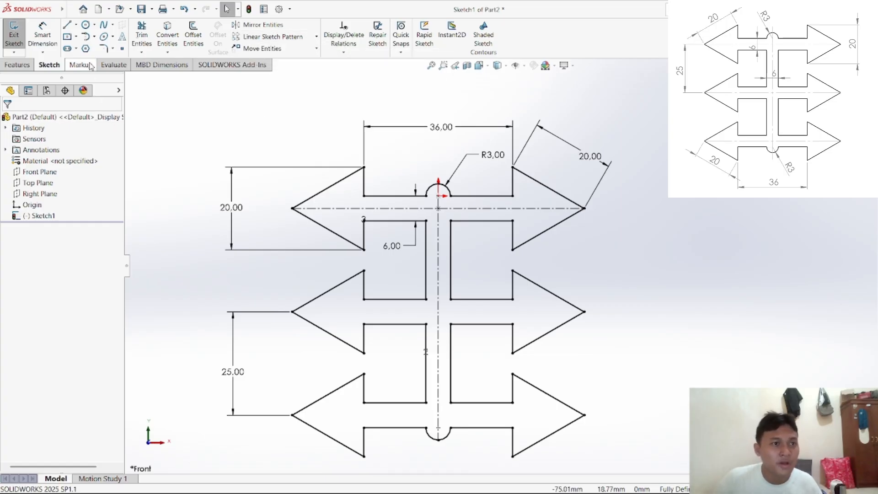
click(94, 37)
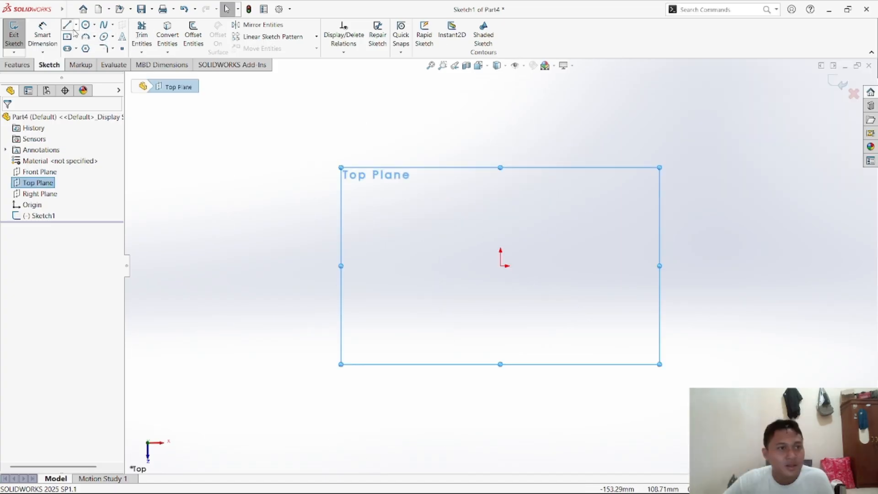
Step: Sketch a vertical construction midpoint line about 213 mm long, centred on the origin
click(76, 24)
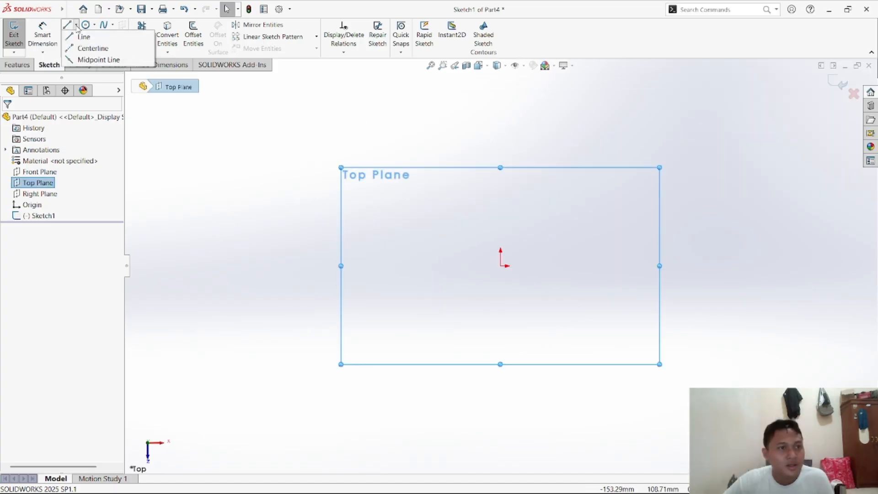
click(85, 60)
click(44, 243)
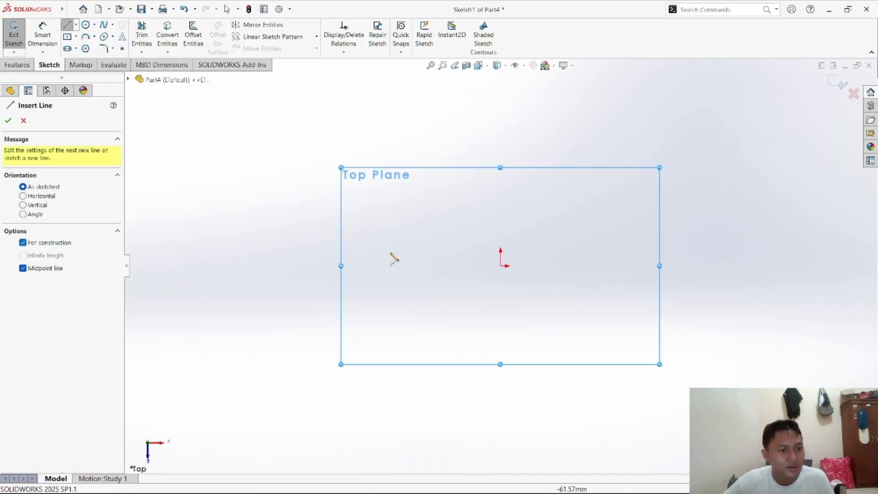
click(501, 266)
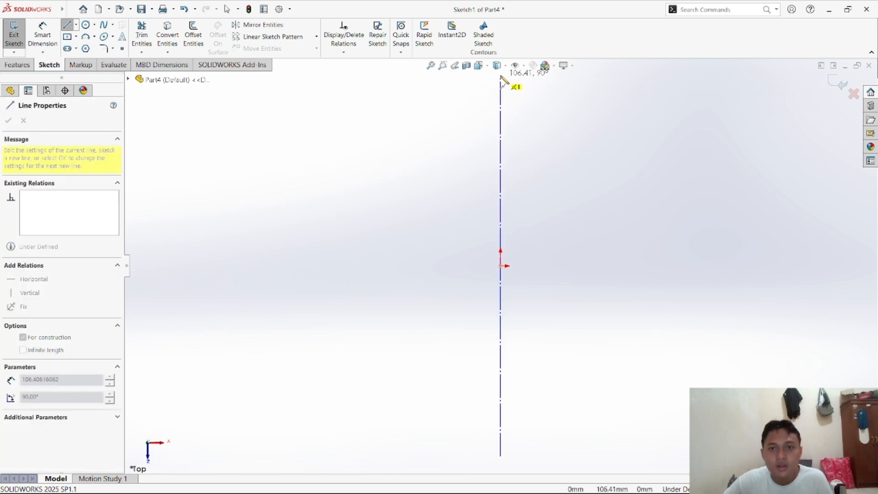
click(500, 76)
right_click(553, 199)
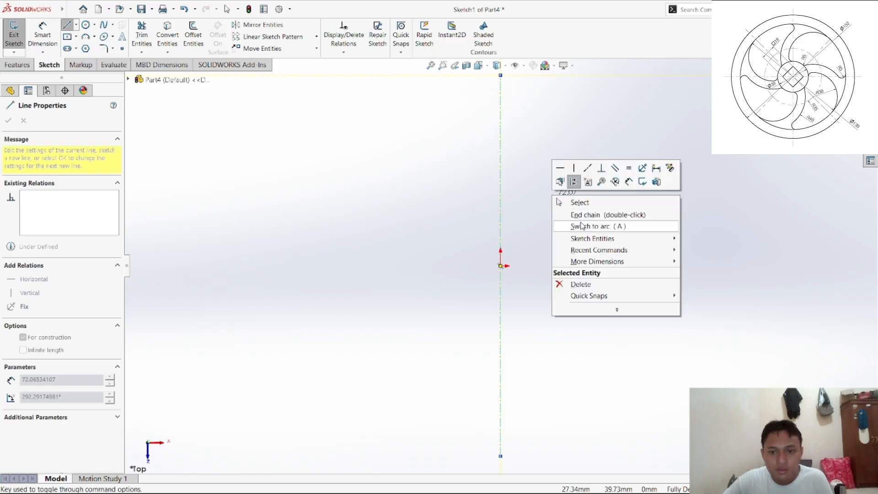
click(567, 202)
Step: Set the vertical construction line's length to 200 mm
click(501, 229)
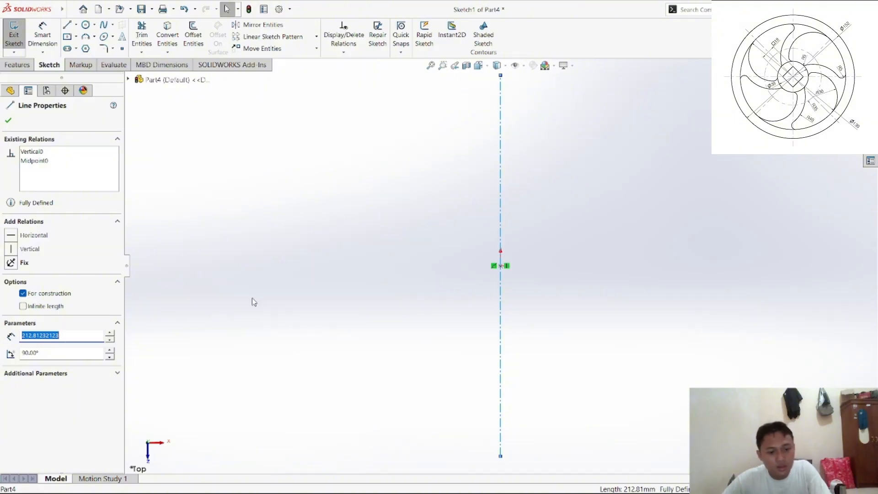
text(200.00)
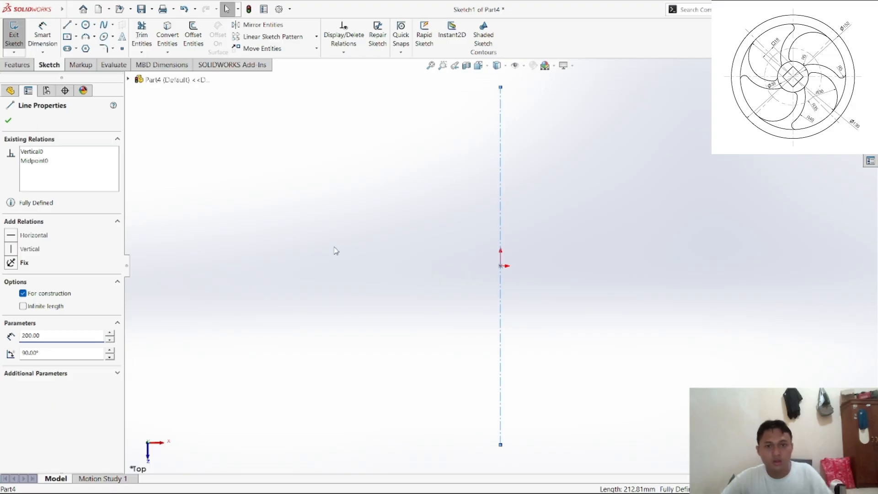
click(364, 236)
click(500, 173)
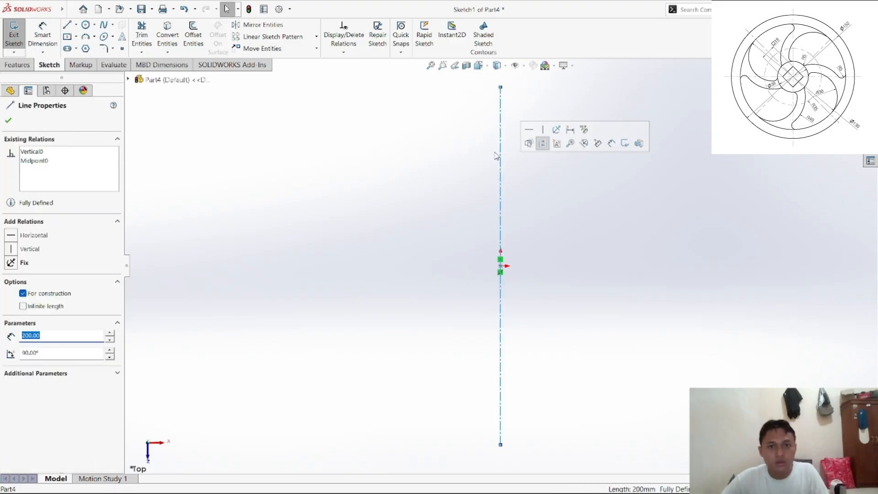
click(549, 216)
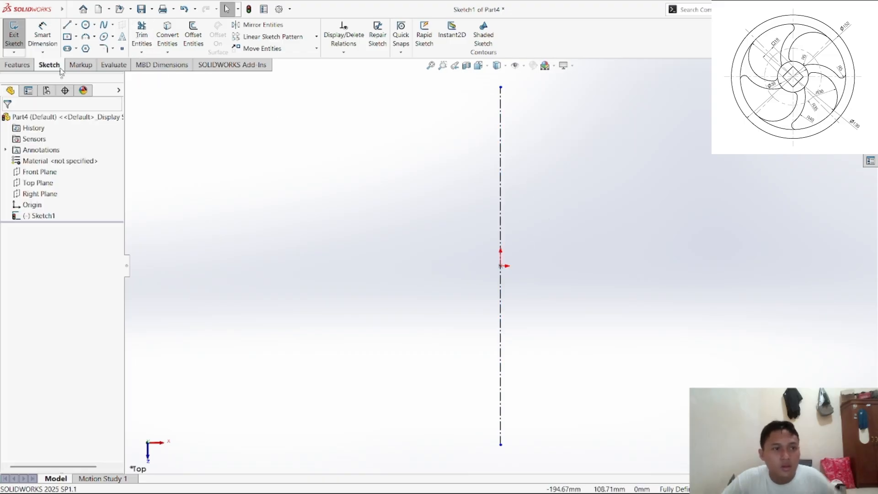
Step: Sketch a horizontal construction midpoint line about 289 mm long, centred on the origin
click(76, 25)
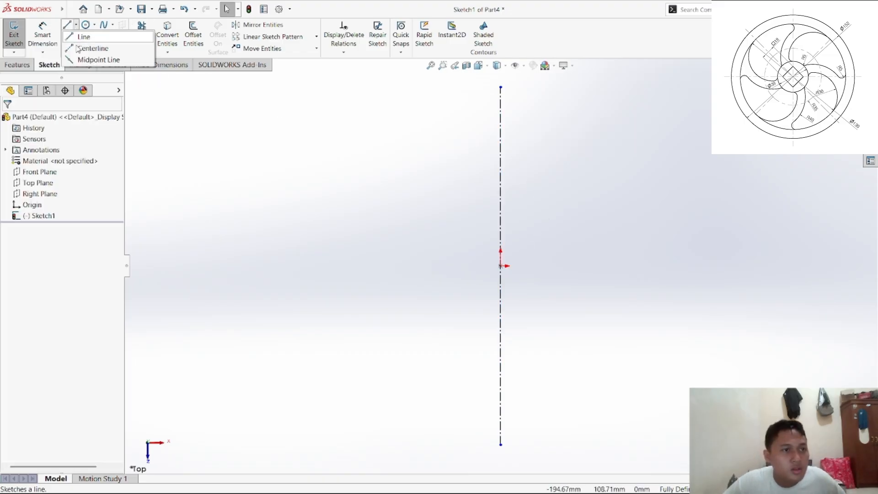
click(89, 57)
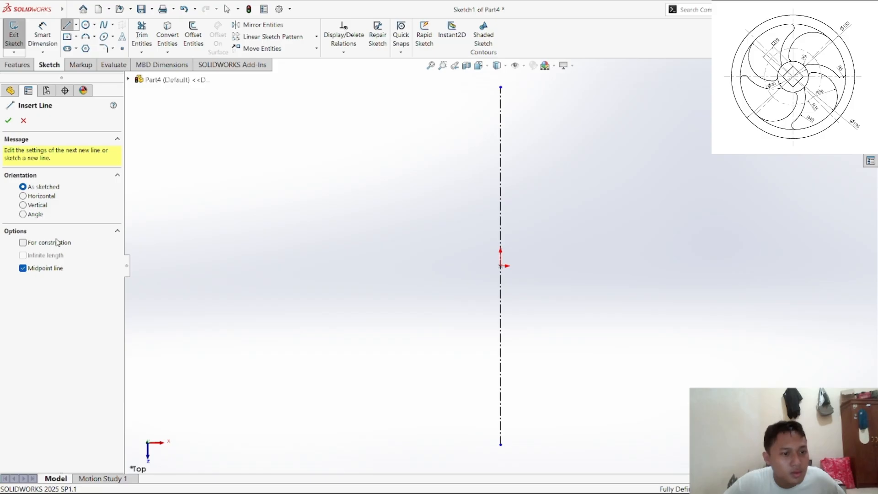
click(500, 266)
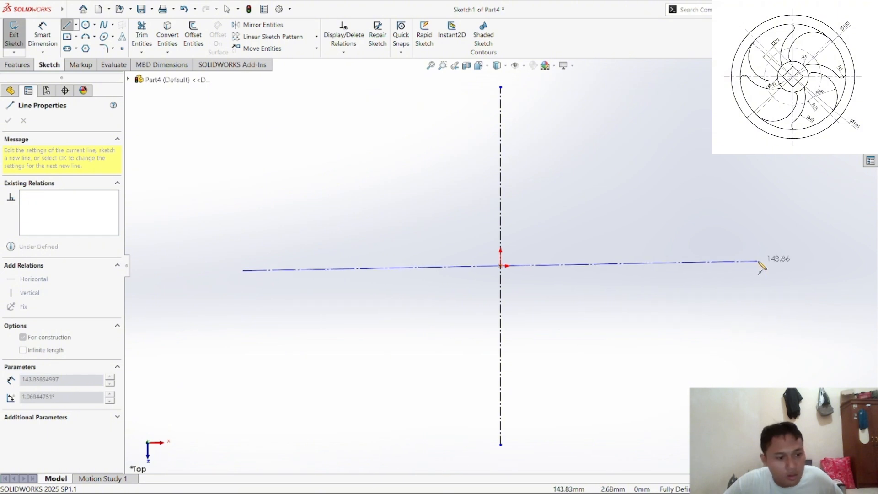
click(760, 265)
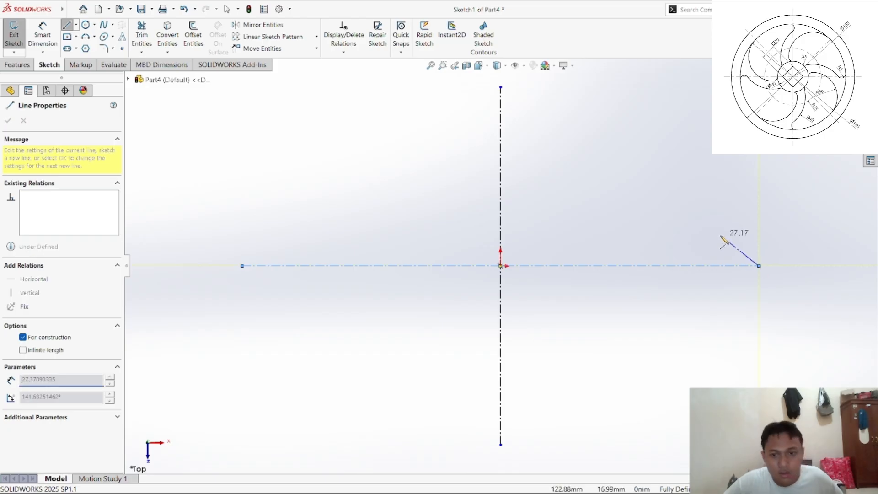
right_click(673, 223)
click(698, 245)
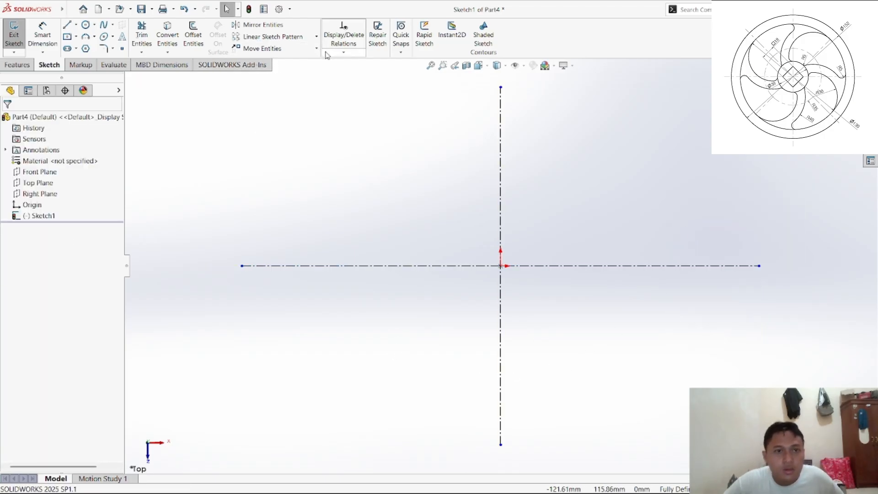
Step: Set the horizontal construction line's length to 200 mm
click(276, 266)
click(92, 333)
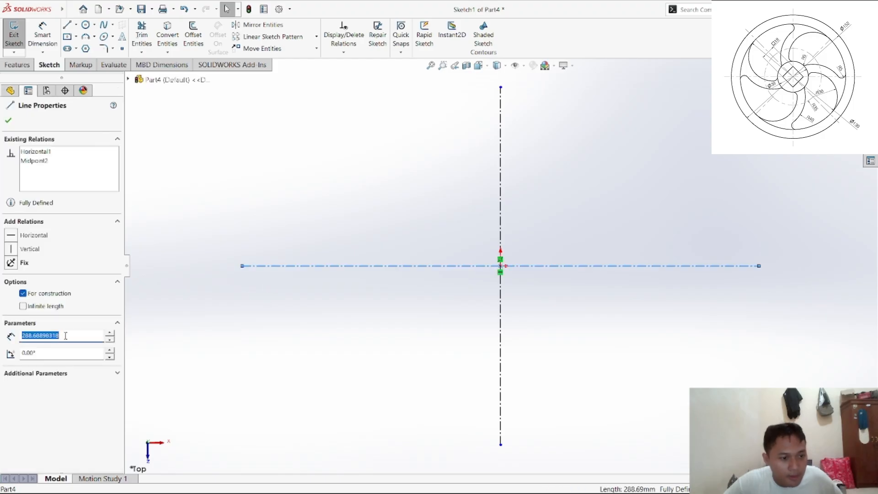
text(200)
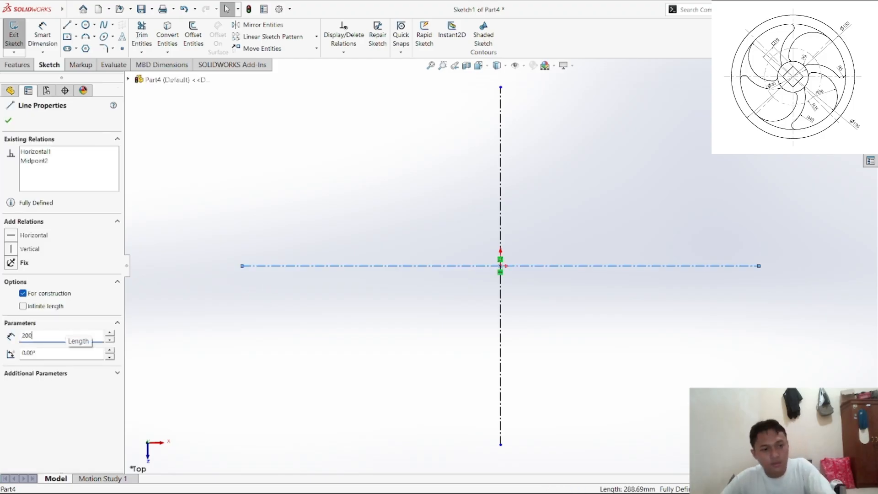
key(Return)
click(608, 328)
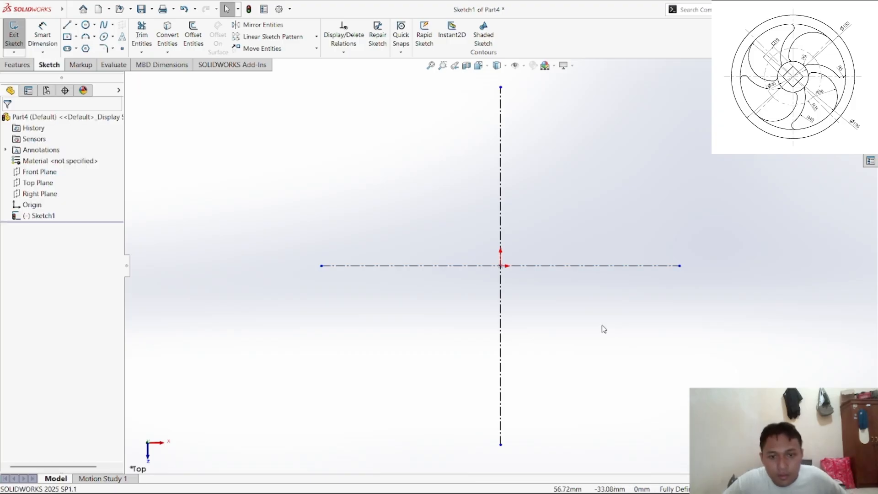
Step: Sketch a diagonal midpoint construction line centred on the origin, at about 45° and about 255 mm long
click(67, 25)
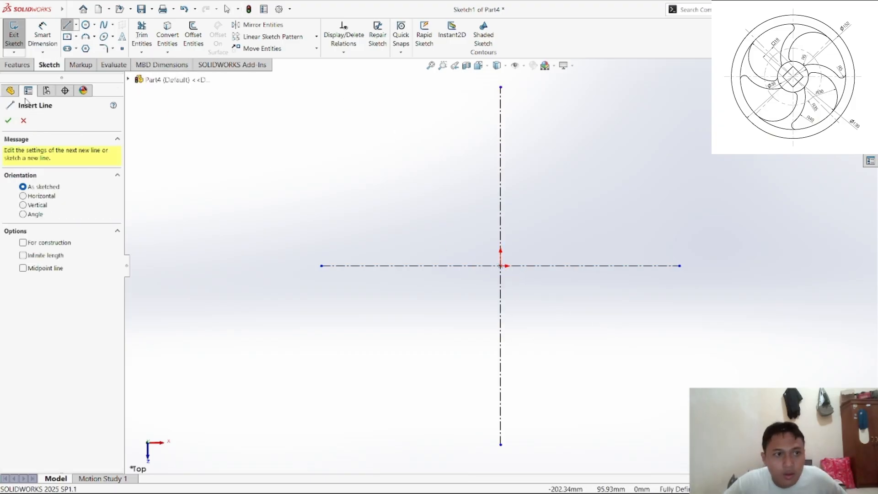
click(48, 269)
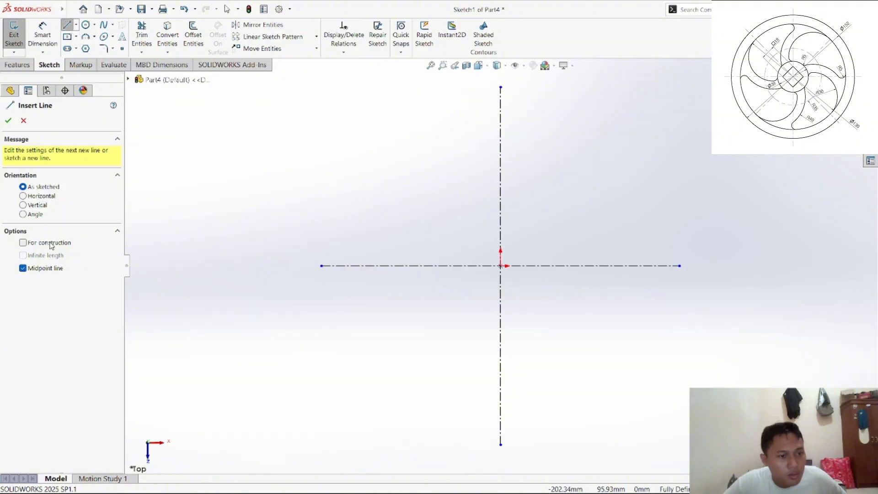
click(51, 244)
click(500, 265)
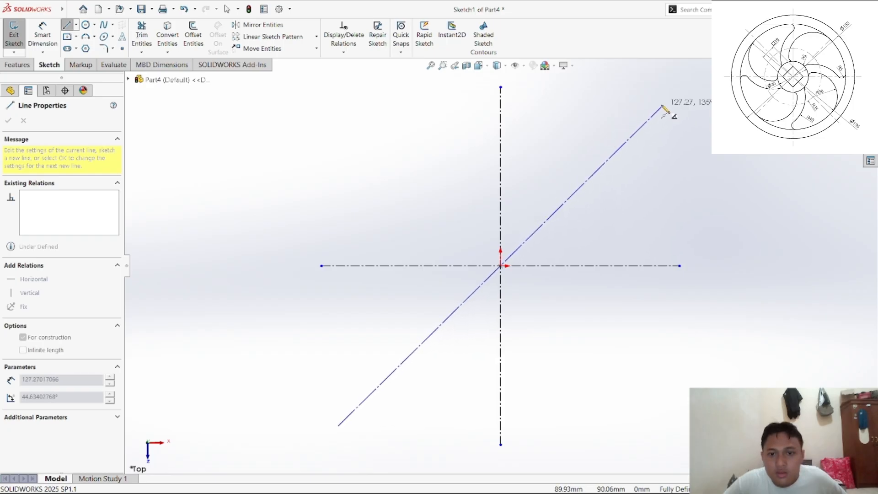
click(662, 105)
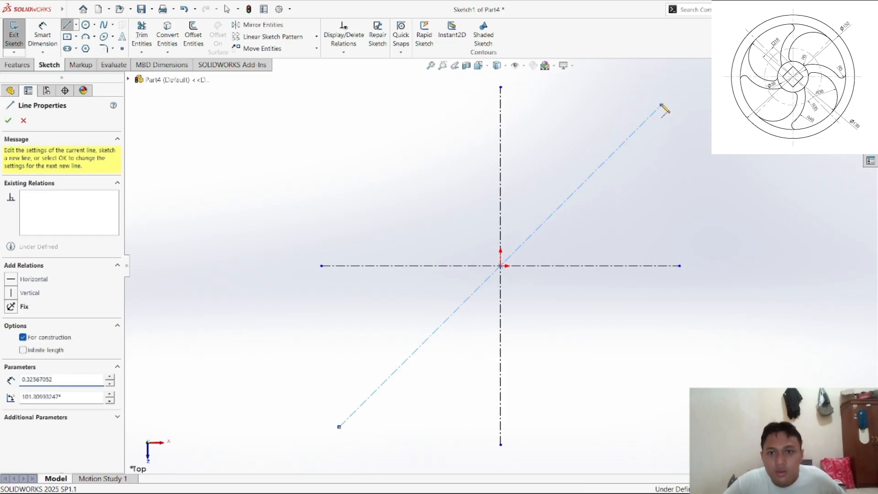
right_click(682, 170)
click(691, 180)
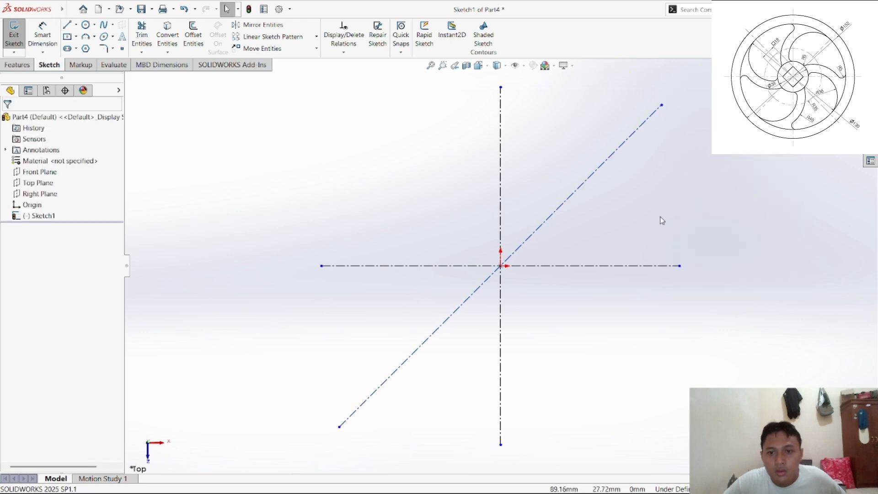
Step: Set the diagonal construction line's length to 200 mm
click(558, 214)
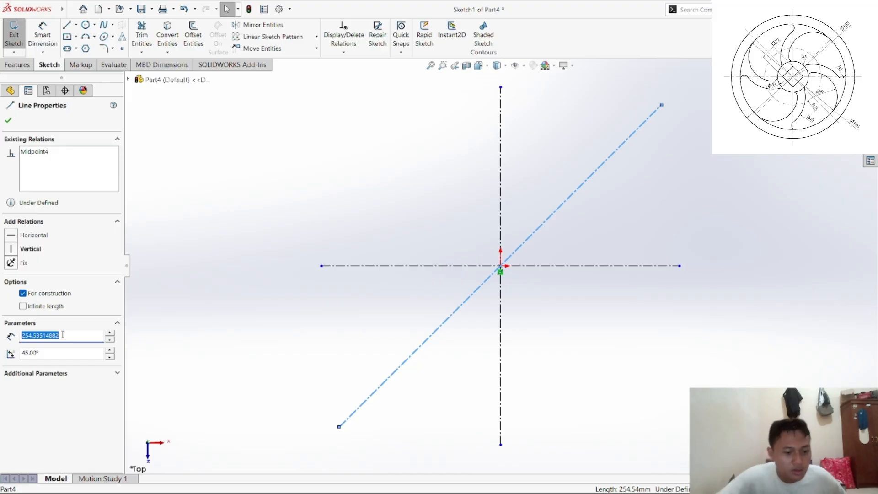
text(200)
key(Return)
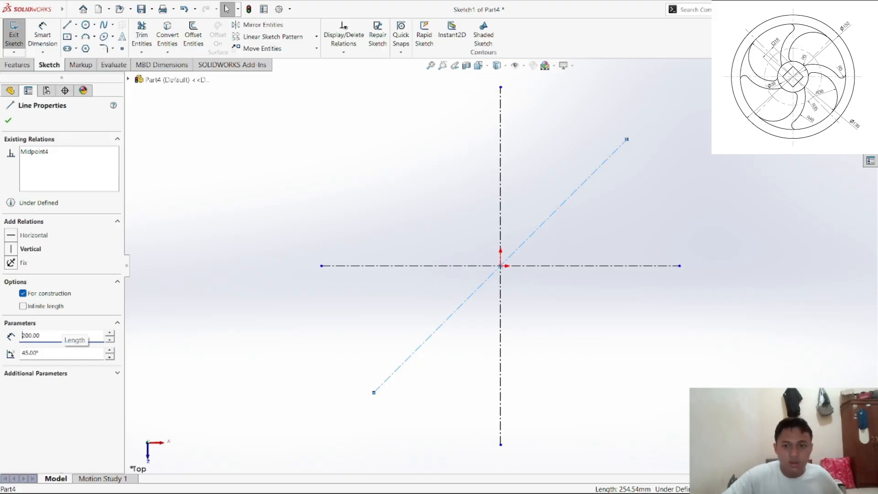
click(329, 215)
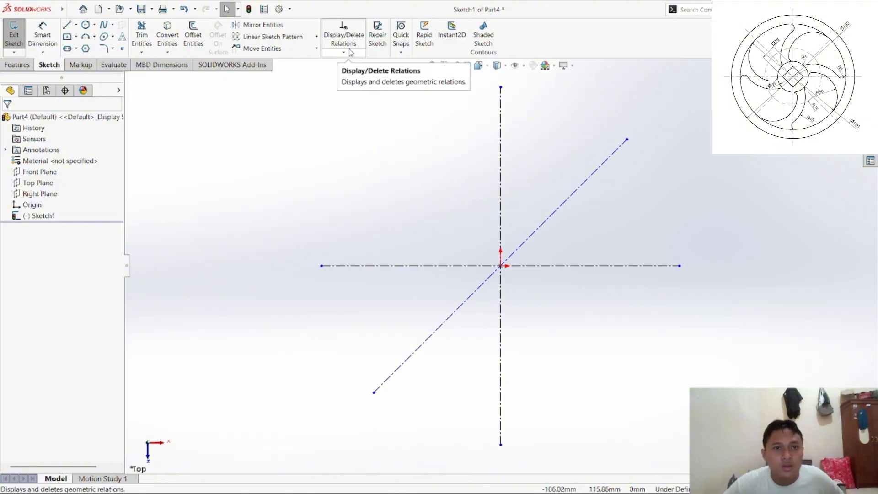
Step: Mirror the diagonal construction line about the vertical centerline, keeping the original
click(282, 25)
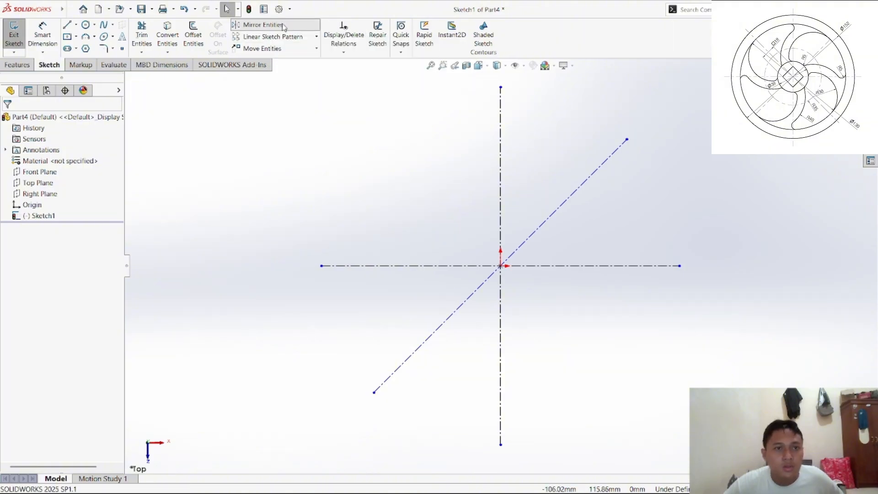
click(547, 221)
click(501, 207)
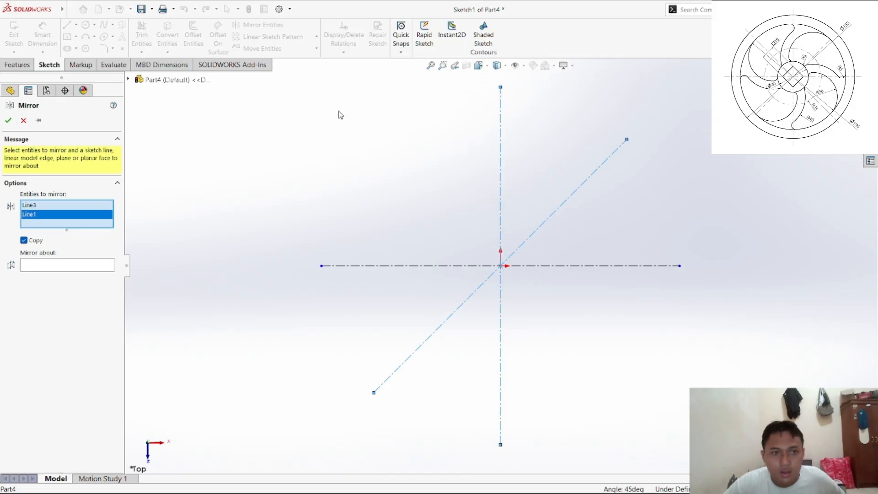
click(501, 207)
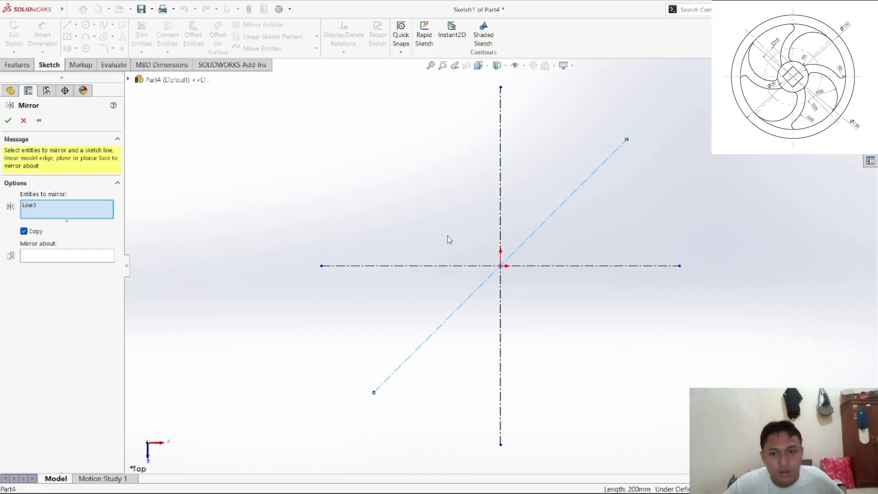
click(55, 256)
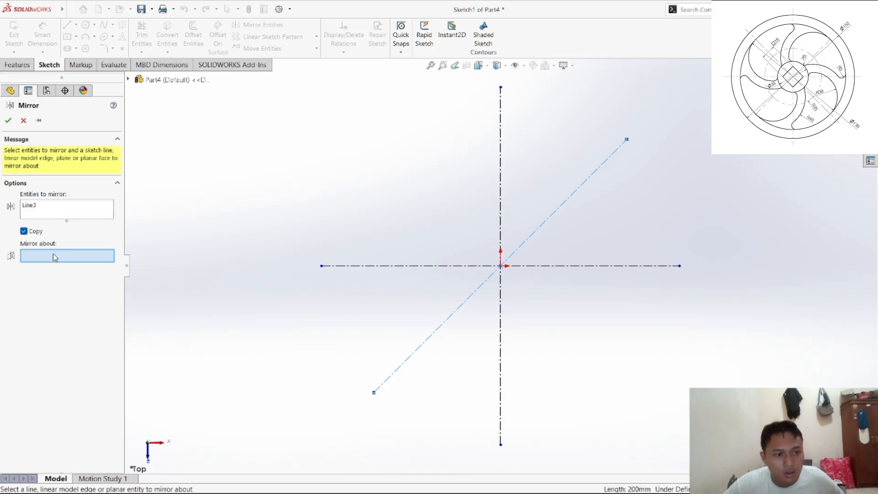
click(501, 206)
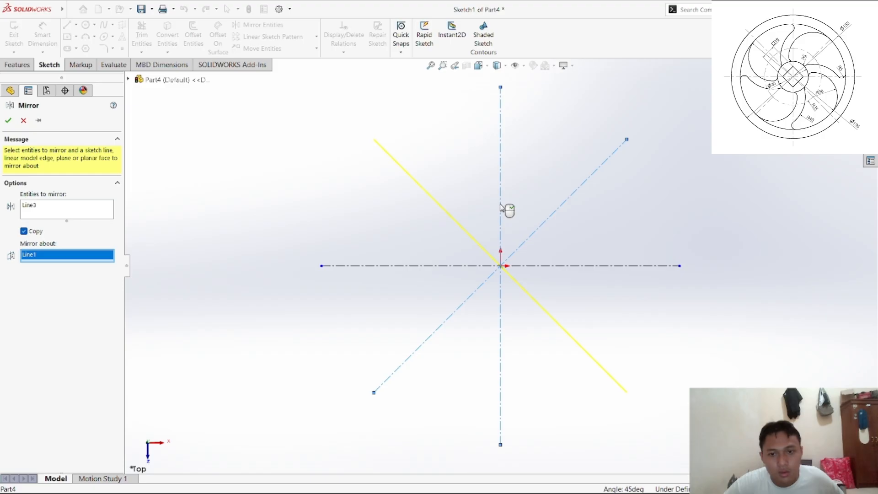
click(8, 120)
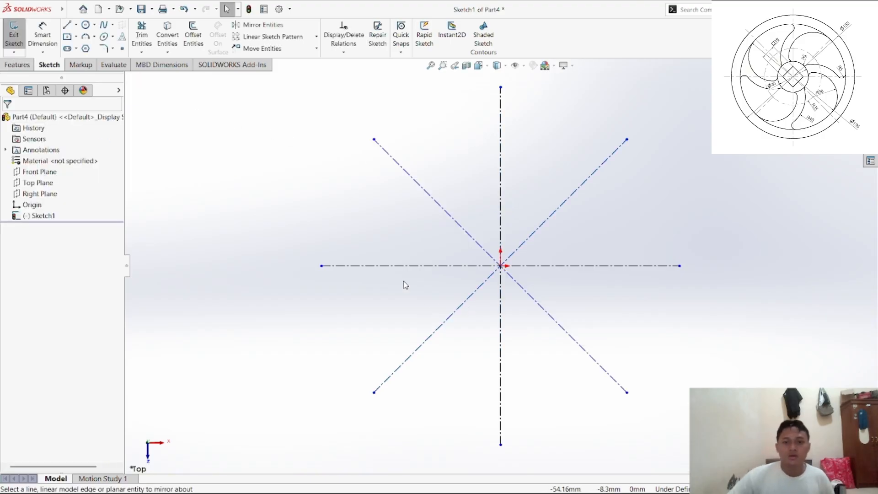
Step: Check the wheel drawing PDF in the browser and sketch a circle about 74 mm in diameter centred on the origin
mouse_move(529, 487)
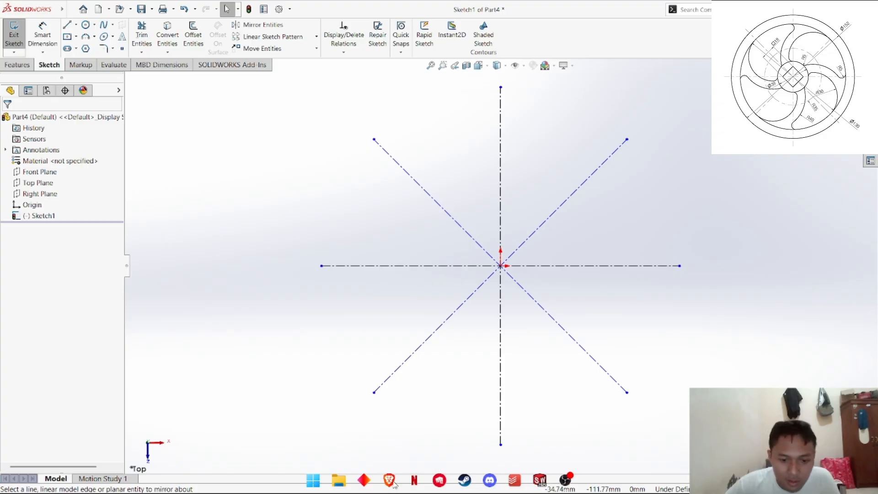
click(390, 481)
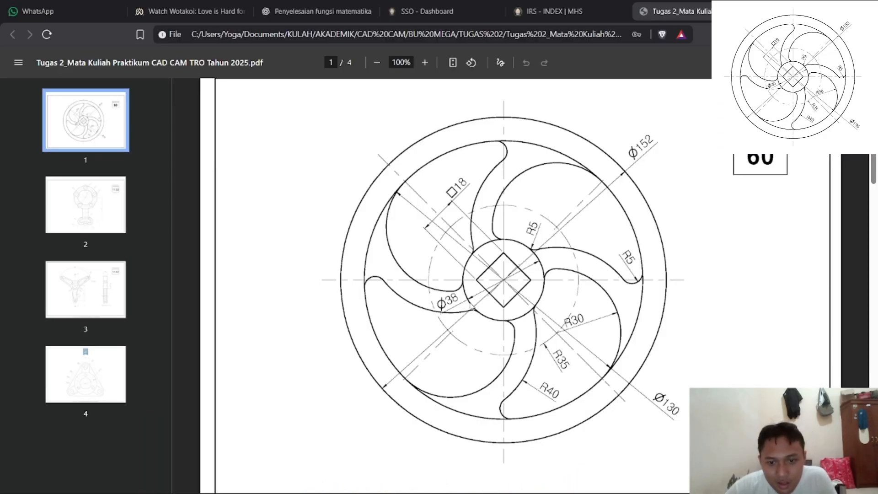
mouse_move(362, 487)
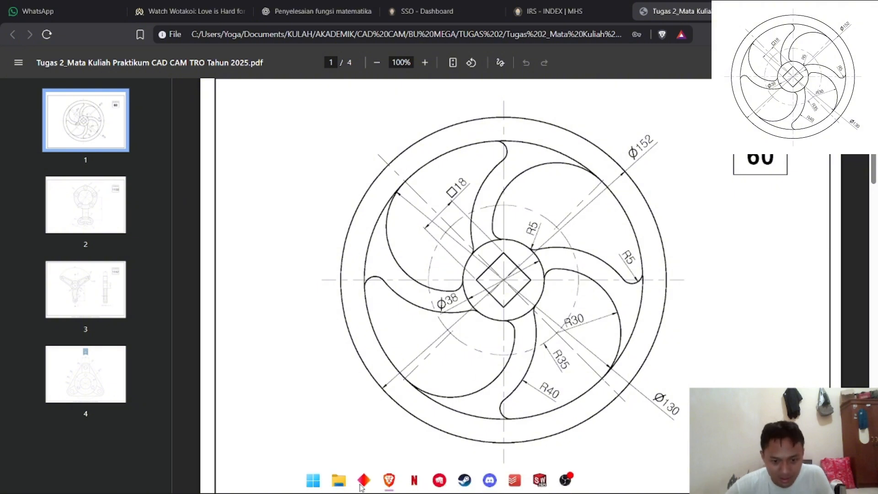
click(388, 486)
click(85, 24)
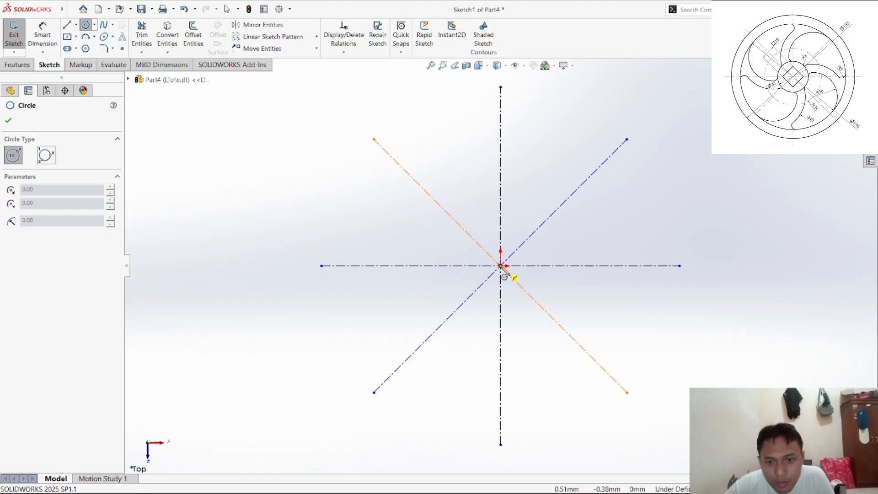
drag(501, 267, 505, 201)
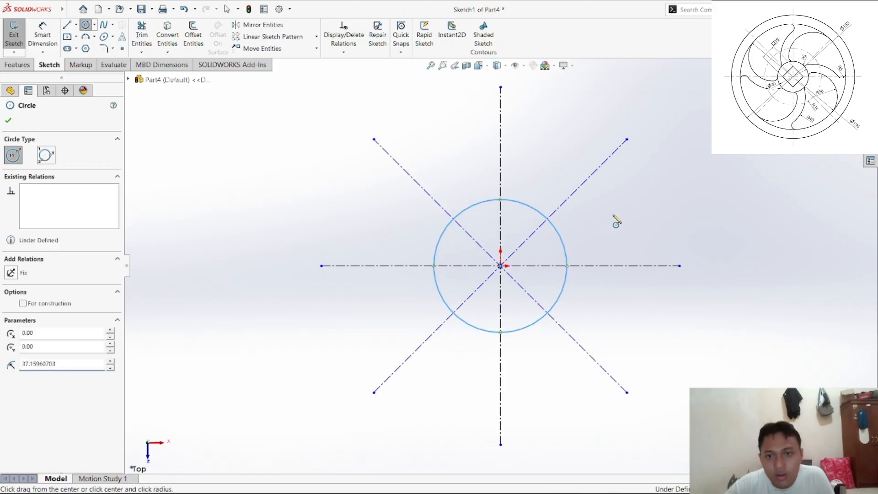
right_click(630, 226)
click(630, 226)
Step: Dimension the central circle with a diameter of 38 mm
click(43, 32)
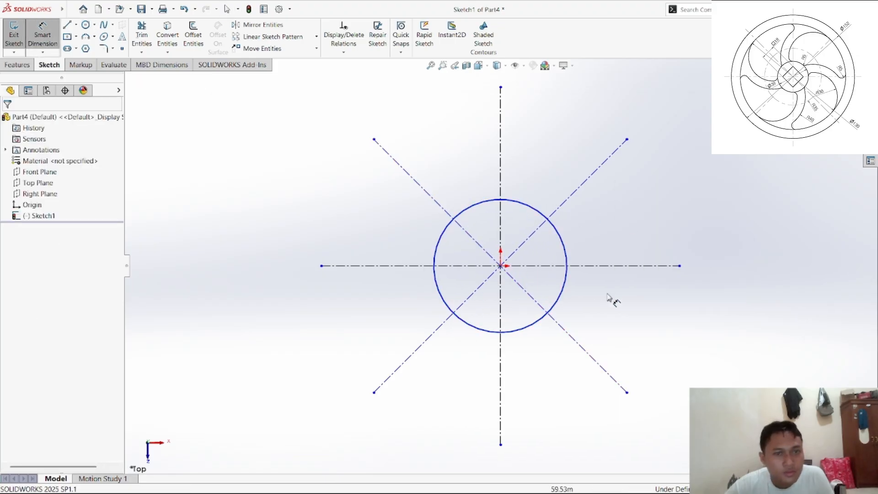
click(437, 293)
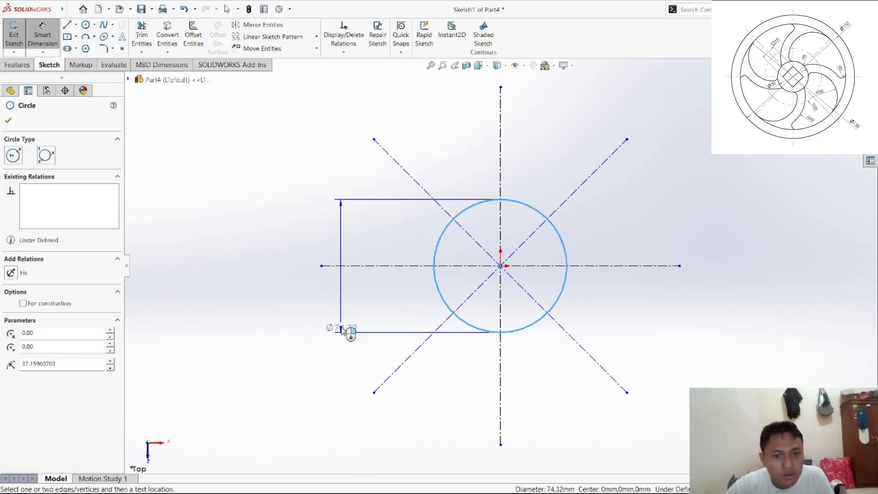
click(391, 338)
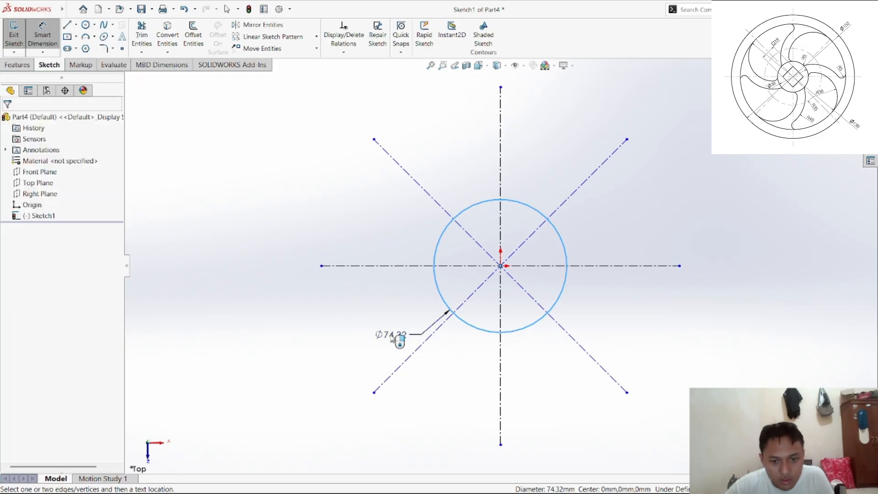
text(3)
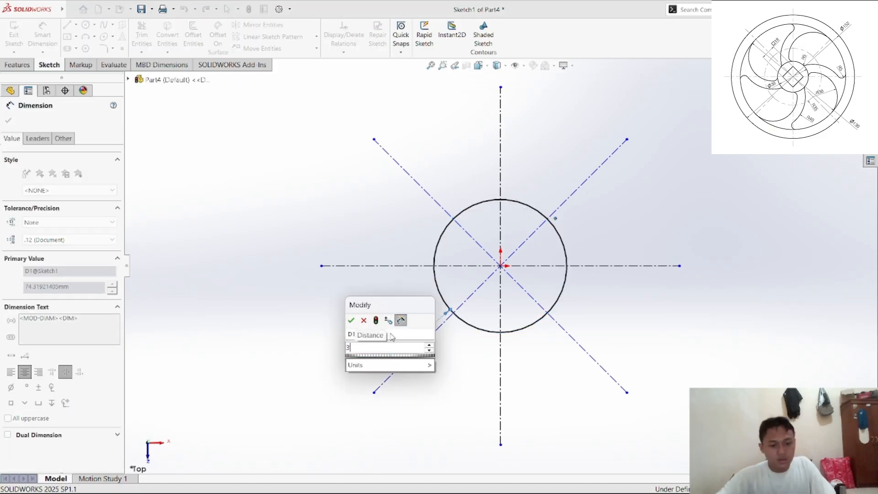
text(8)
key(Return)
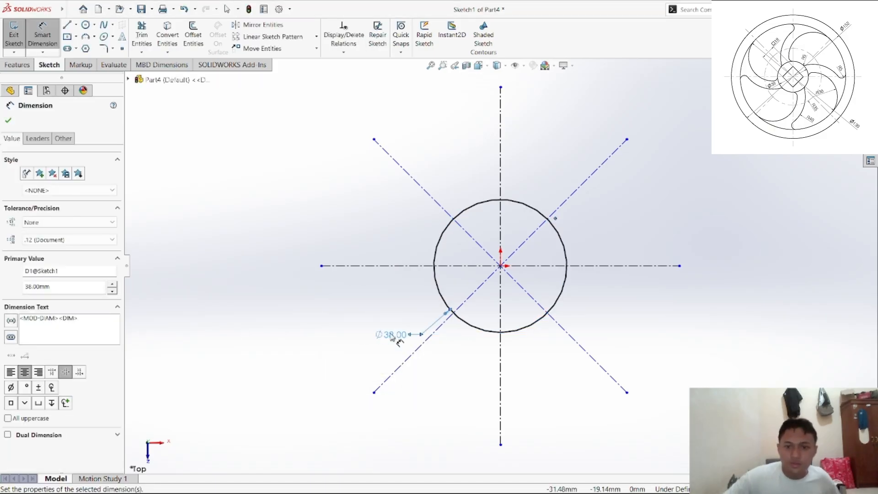
click(635, 315)
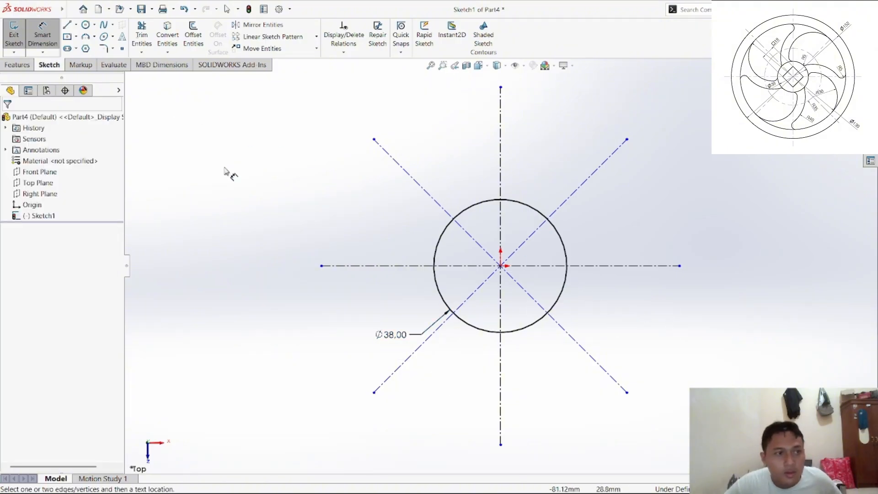
right_click(252, 120)
click(274, 182)
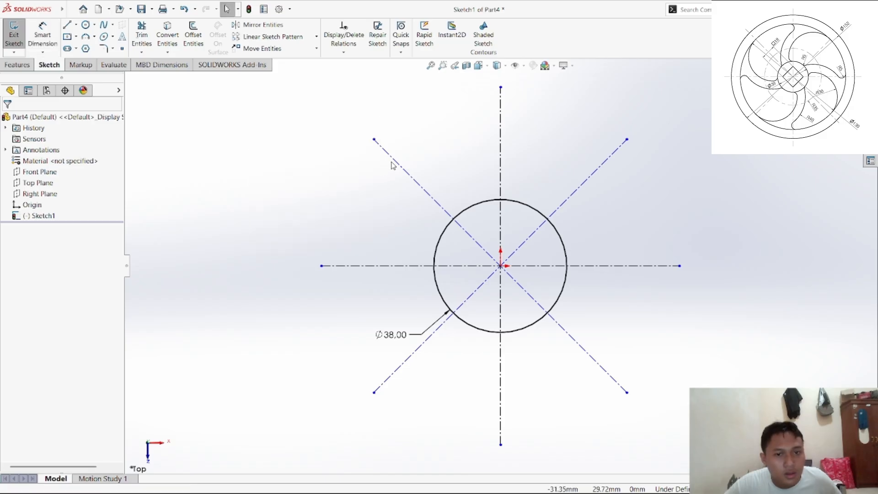
Step: Set the lengths of the mirrored diagonal and the vertical construction line to 200 mm each
click(395, 164)
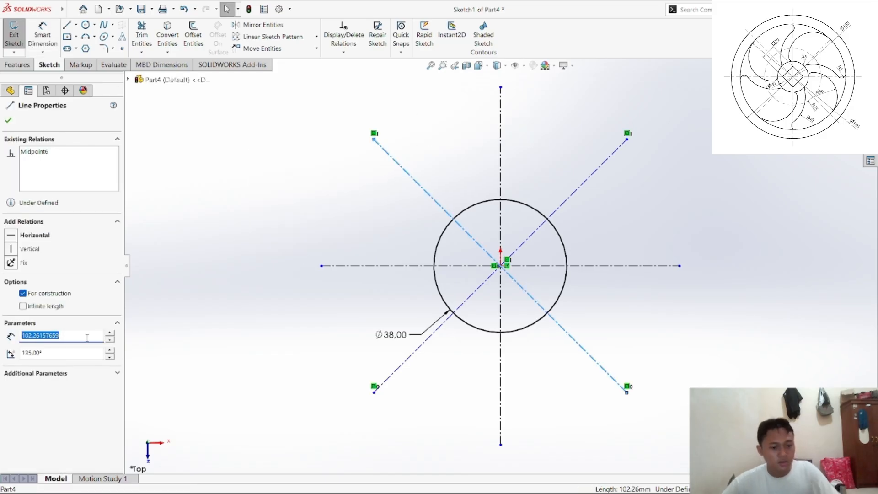
text(200)
key(Return)
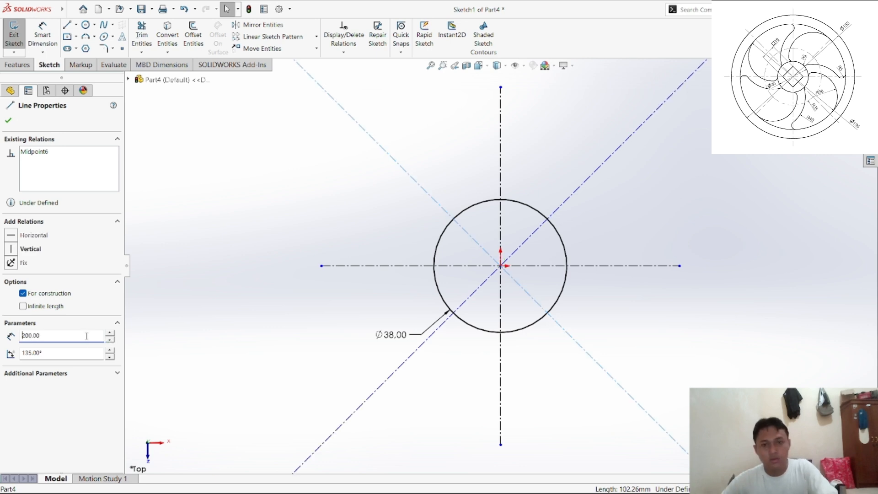
click(500, 151)
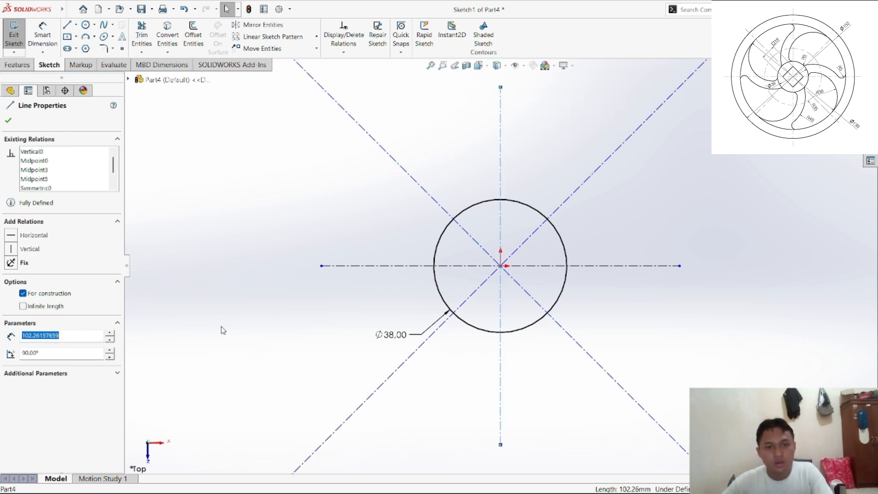
text(200.00)
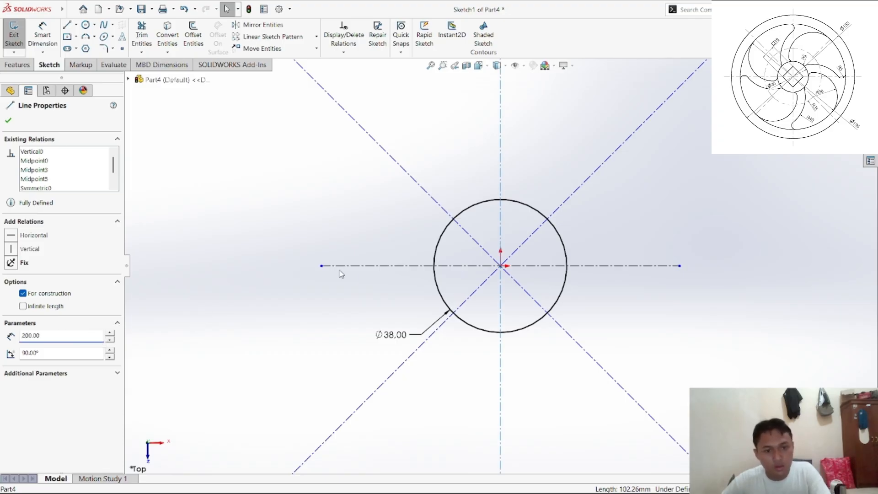
Step: Set the horizontal construction line's length to 200 mm
click(347, 266)
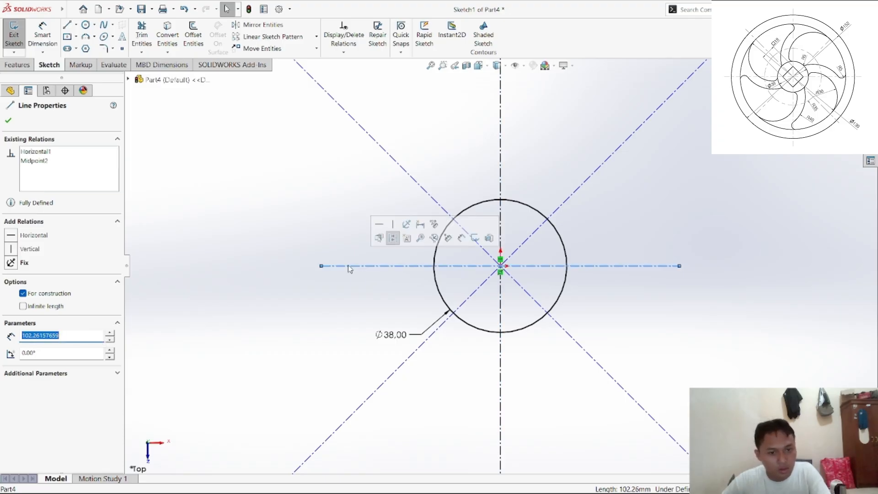
text(200)
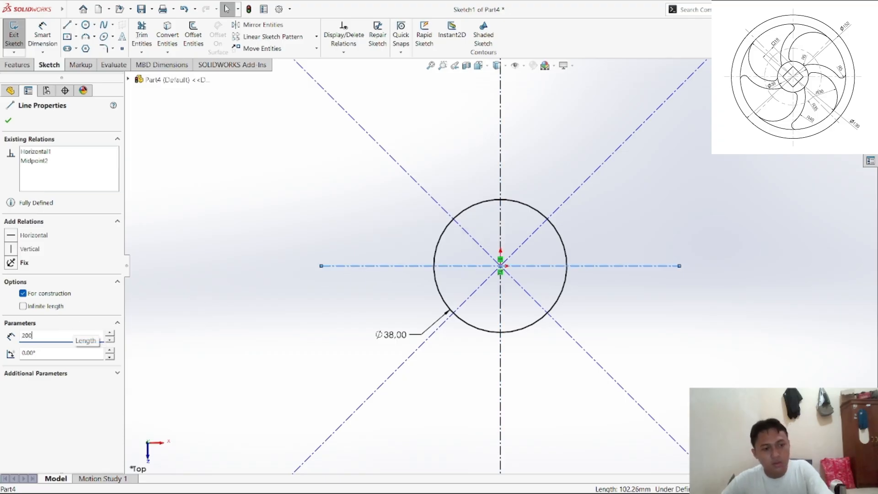
key(Return)
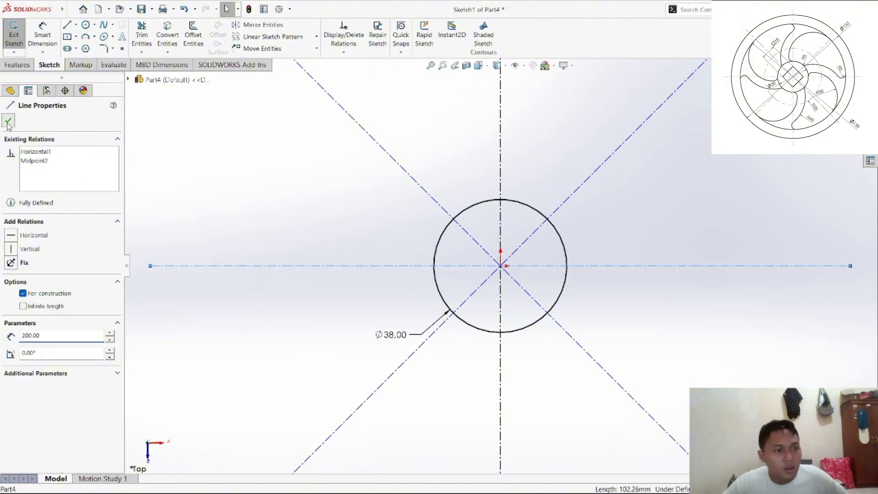
key(Escape)
click(324, 218)
scroll(574, 327, down, 3)
scroll(573, 326, up, 7)
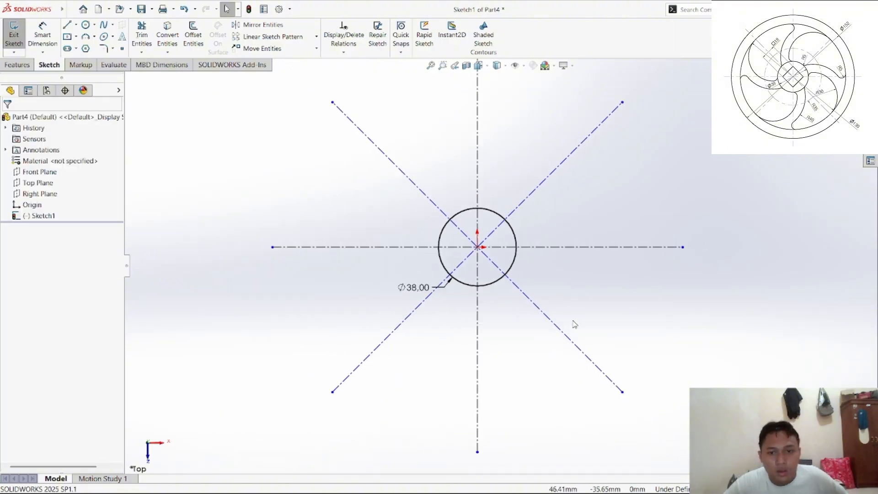
scroll(572, 270, up, 1)
scroll(572, 269, down, 2)
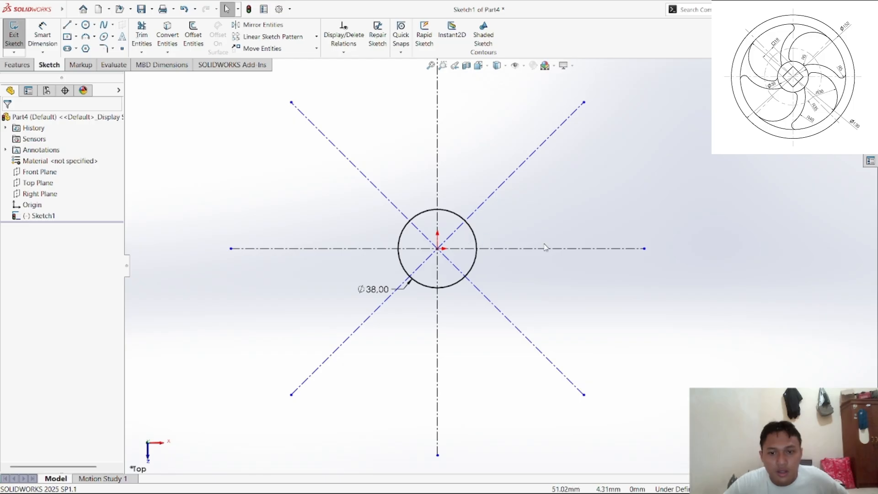
Step: Check the wheel drawing PDF in the browser and sketch two circles about 163 mm and 184 mm in diameter centred on the origin
mouse_move(571, 492)
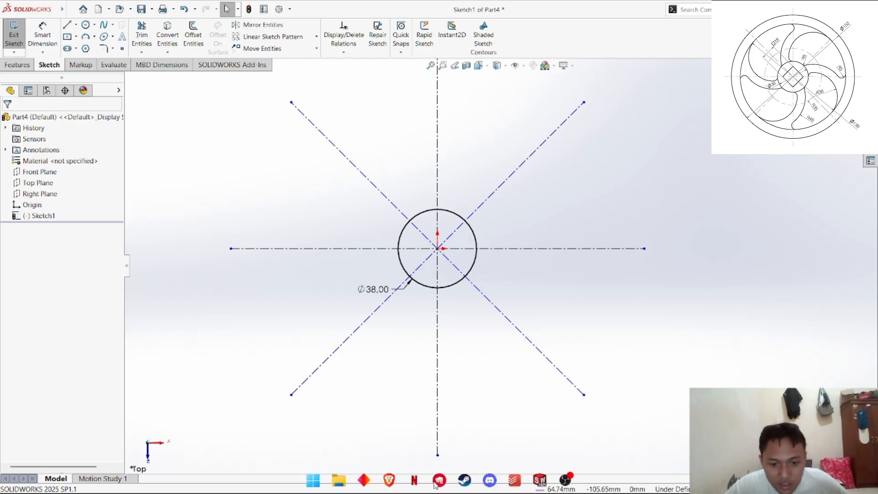
click(387, 482)
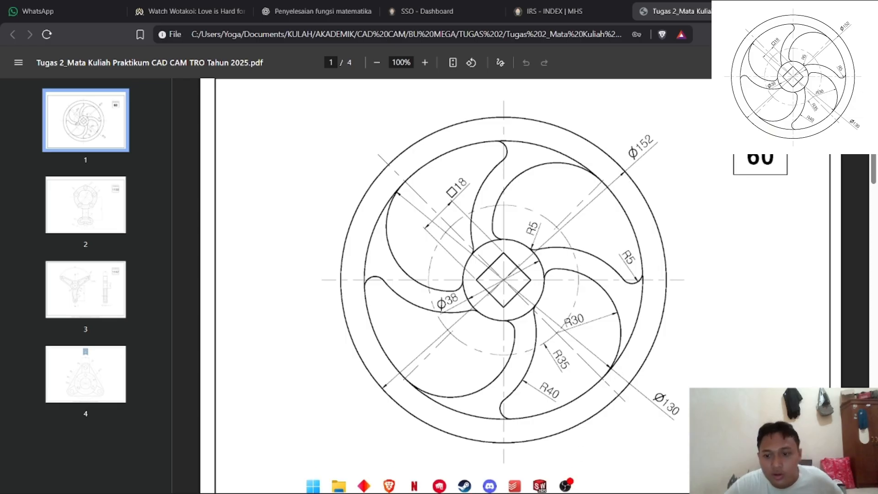
click(540, 480)
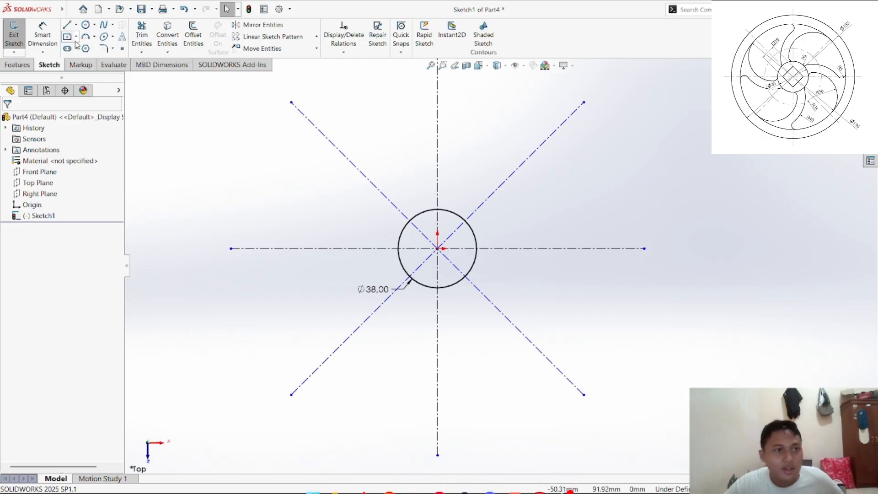
click(86, 25)
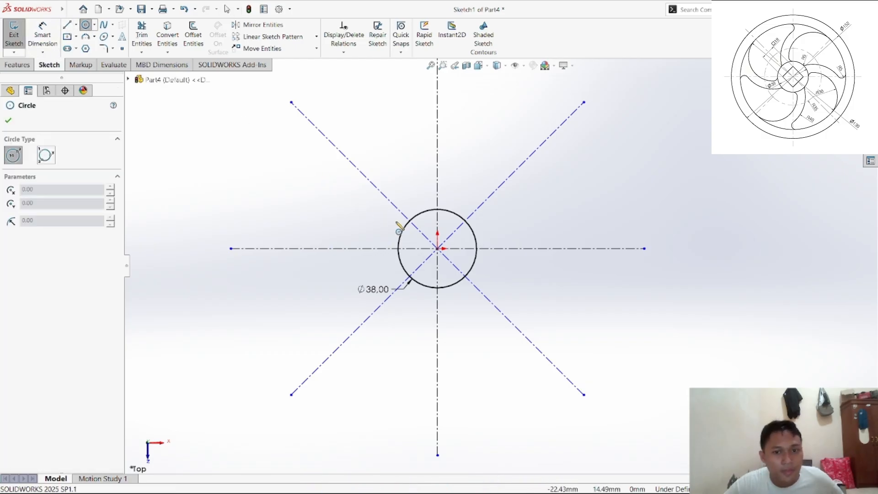
click(437, 249)
click(523, 106)
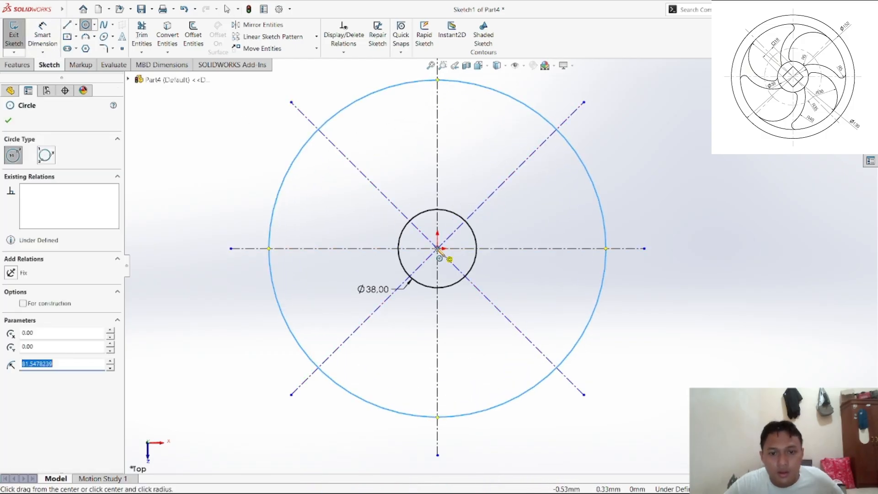
click(438, 249)
click(593, 142)
right_click(664, 114)
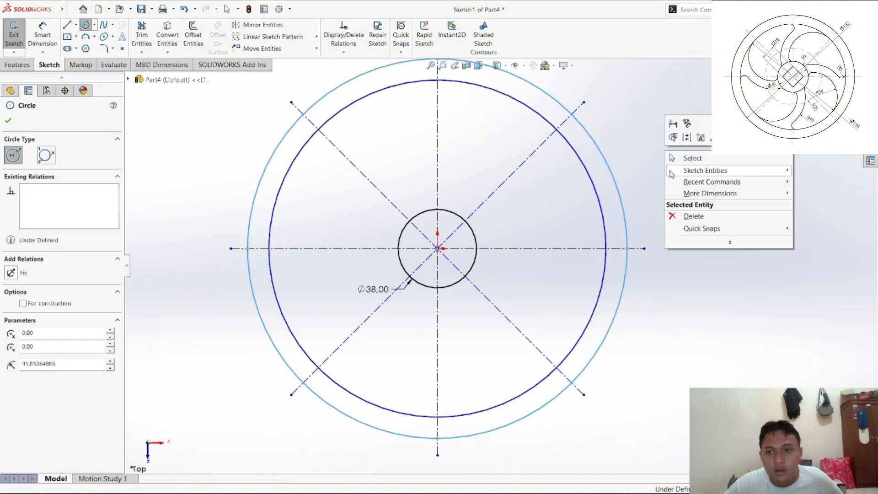
click(676, 157)
Step: Dimension the outermost circle with a diameter of 152 mm
click(42, 34)
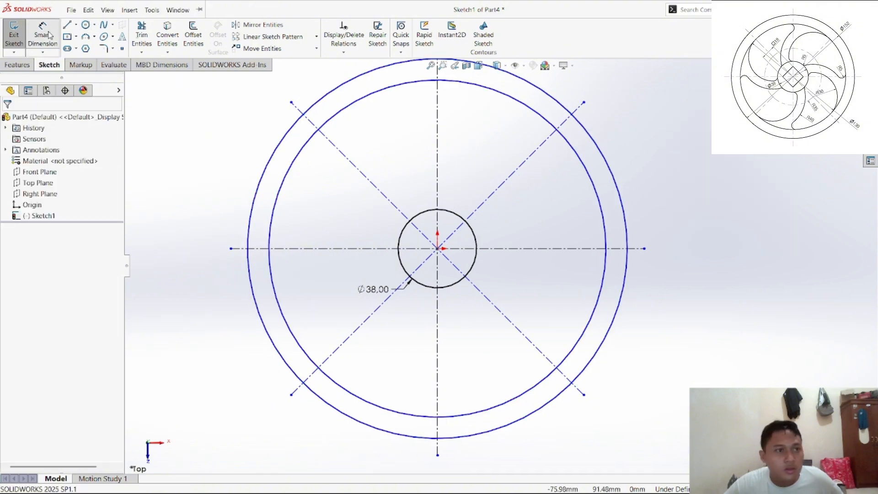
click(625, 207)
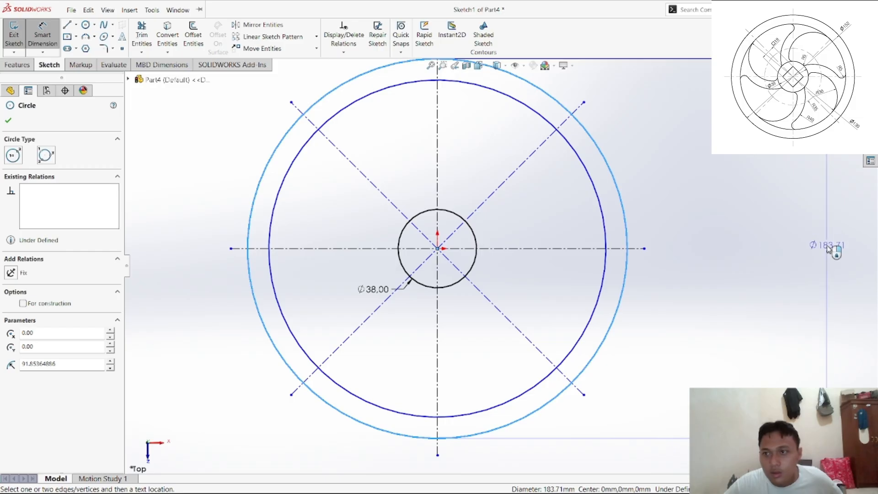
click(826, 246)
text(152)
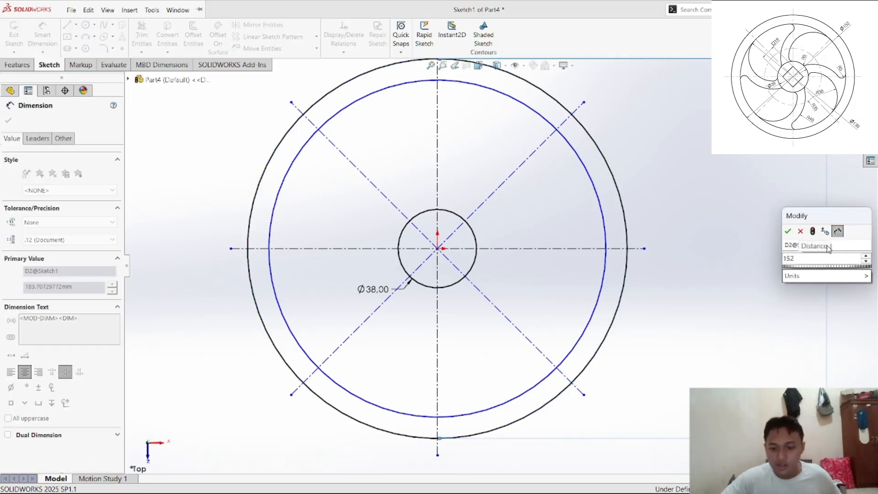
key(Return)
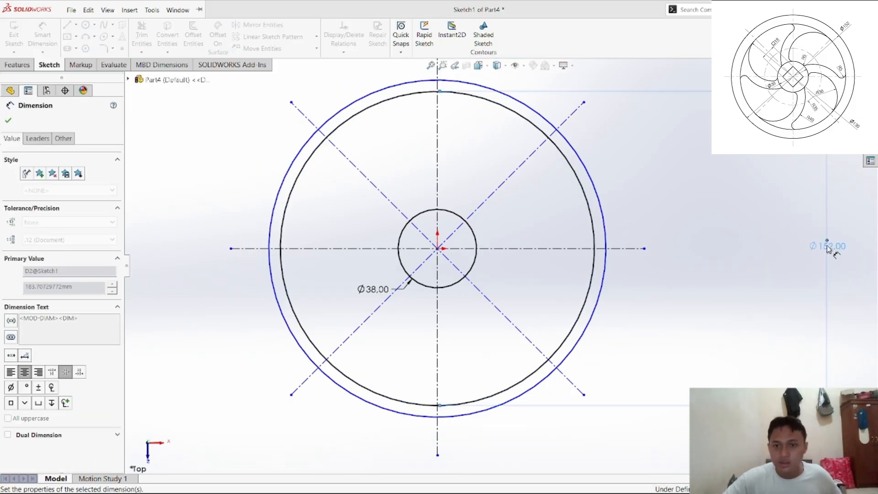
Step: Dimension the other large rim circle with a diameter of 130 mm
click(597, 195)
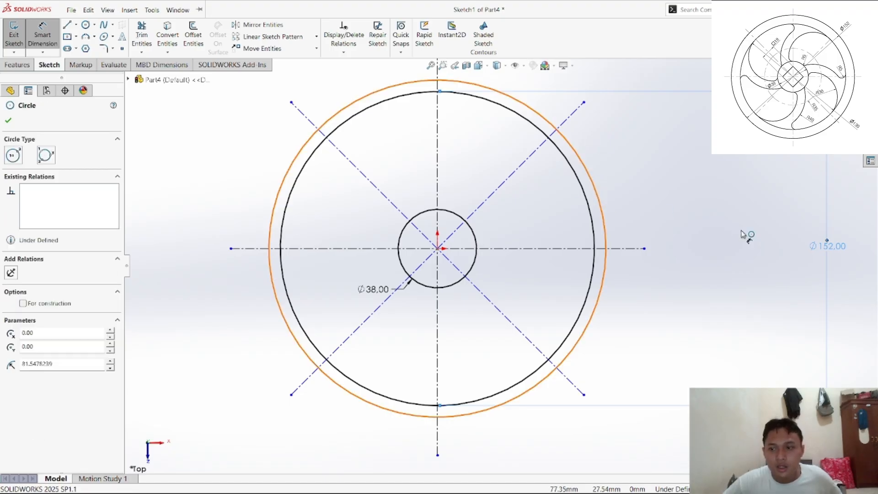
click(791, 254)
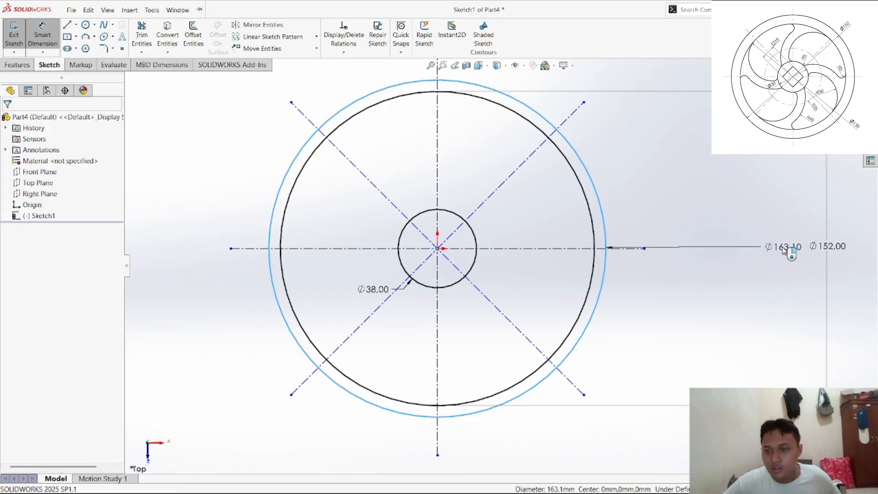
text(13)
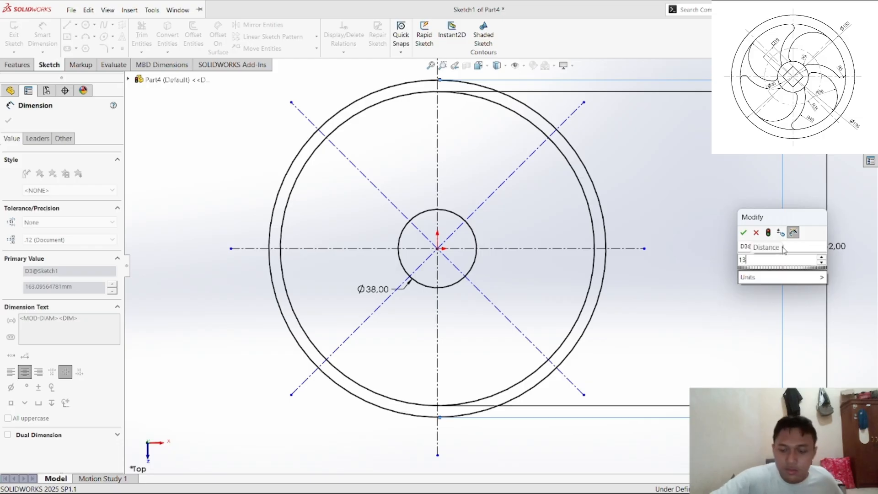
text(0)
key(Return)
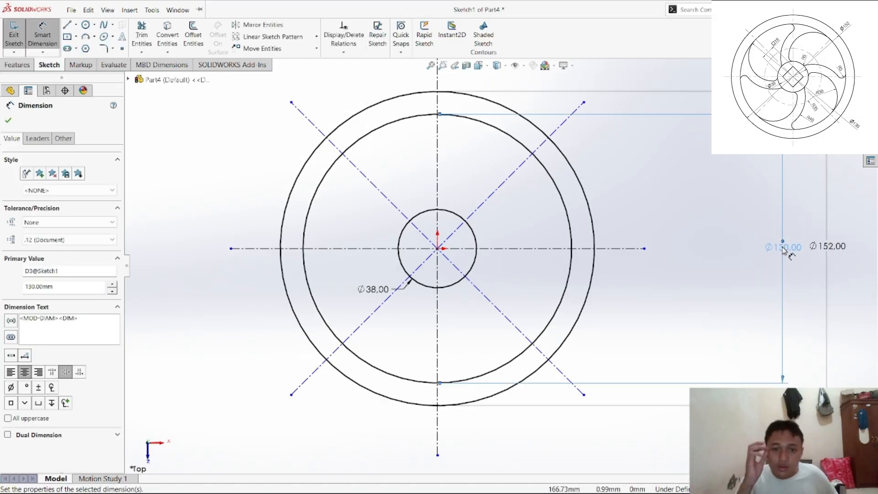
right_click(680, 181)
click(703, 210)
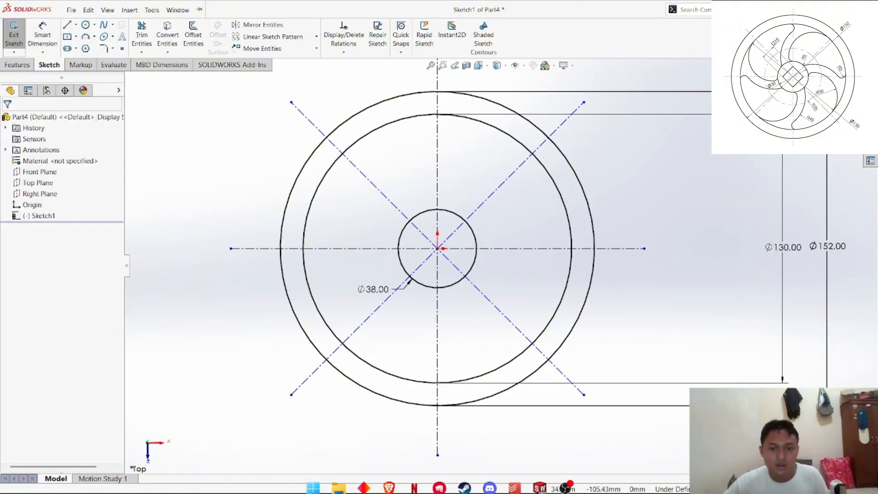
Step: Examine the dashed construction circle and the spoke radii in the enlarged wheel drawing PDF in the browser
click(387, 479)
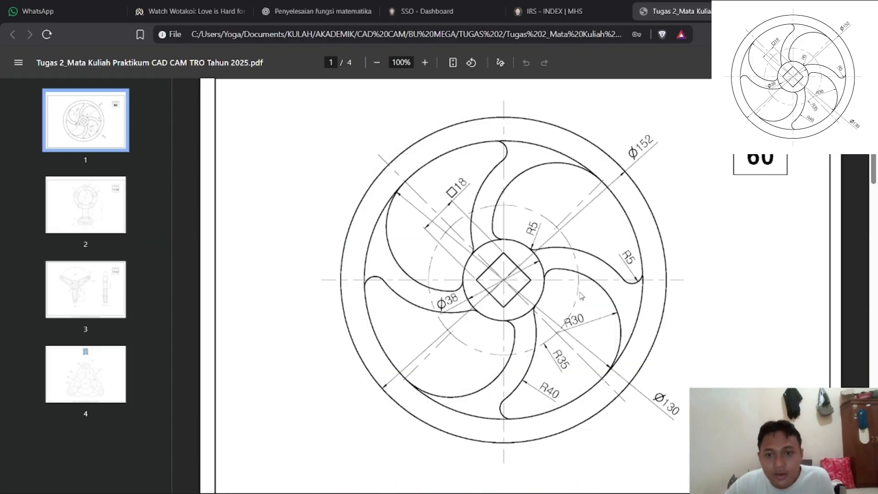
scroll(577, 283, down, 5)
scroll(569, 256, up, 3)
click(425, 62)
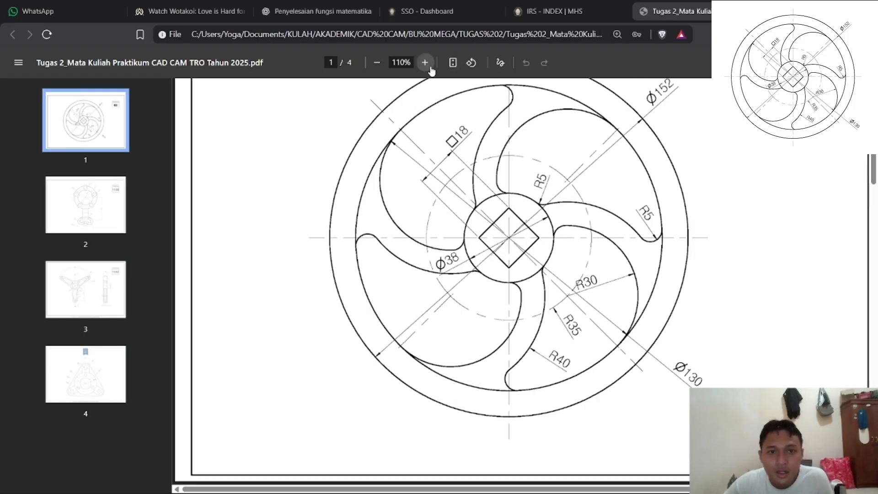
click(424, 62)
scroll(594, 275, down, 3)
scroll(627, 309, up, 2)
scroll(627, 308, up, 2)
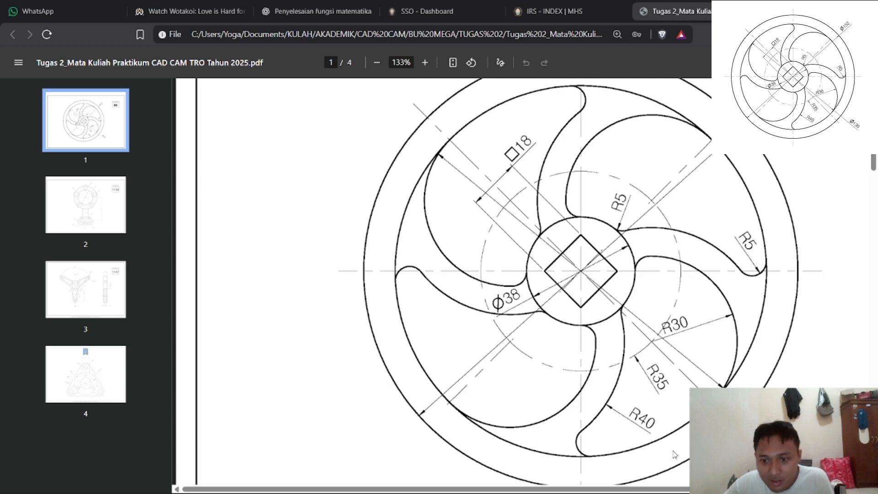
scroll(626, 308, right, 3)
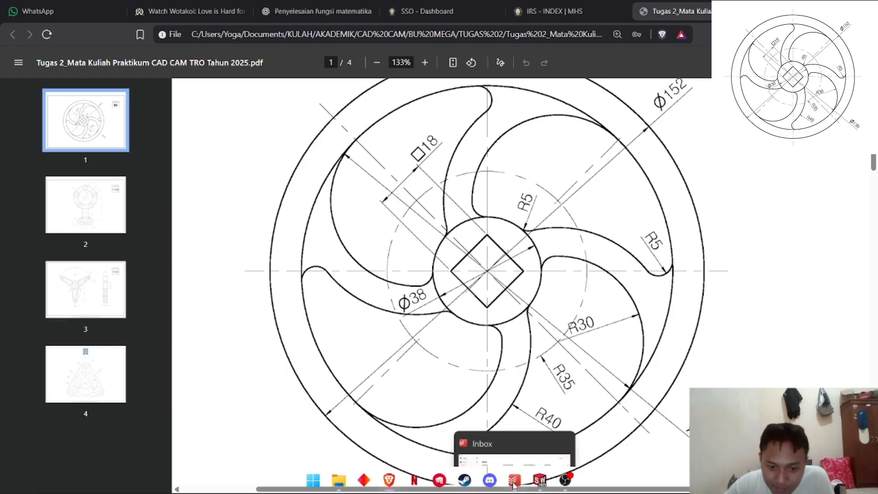
mouse_move(390, 488)
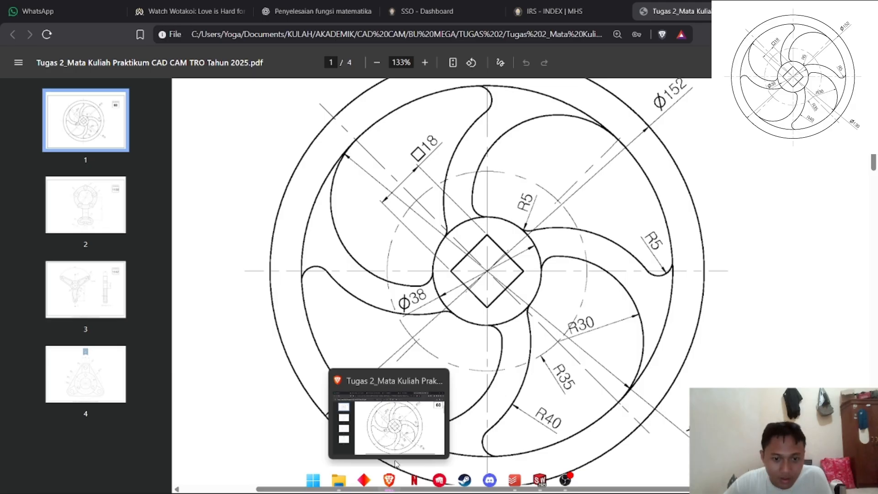
click(539, 480)
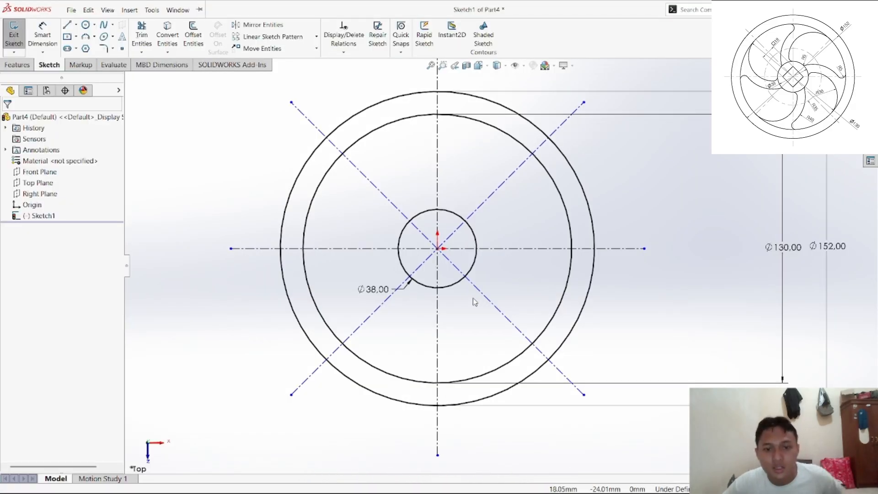
Step: Sketch a circle about 74 mm in diameter centred on the origin and convert it to construction geometry
click(85, 25)
click(438, 248)
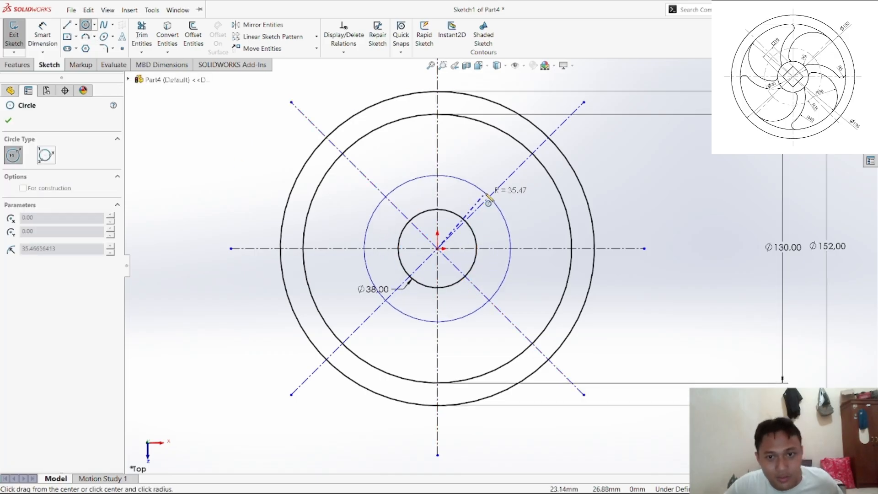
click(500, 203)
right_click(542, 202)
click(551, 210)
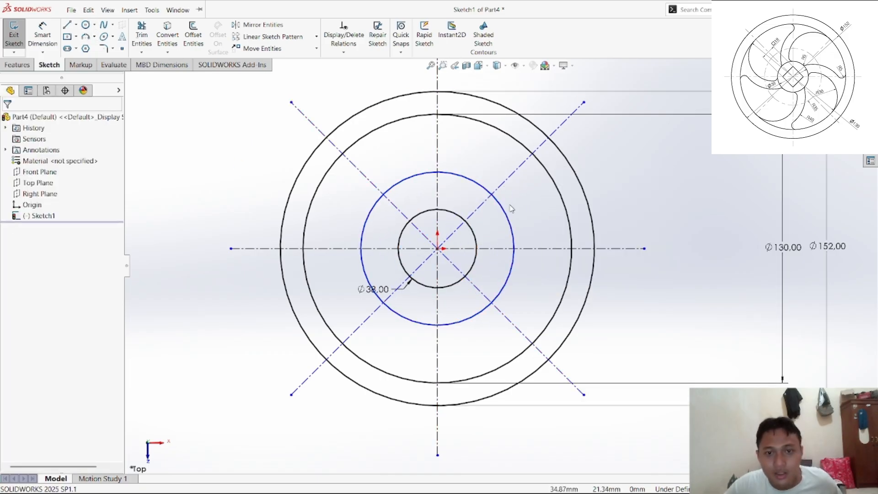
click(420, 174)
click(23, 265)
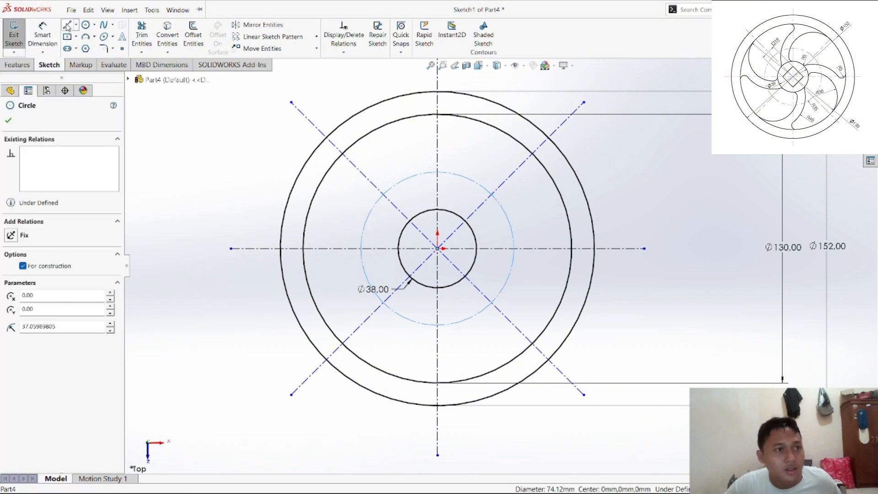
Step: Dimension the construction circle with a diameter of 70 mm
click(43, 36)
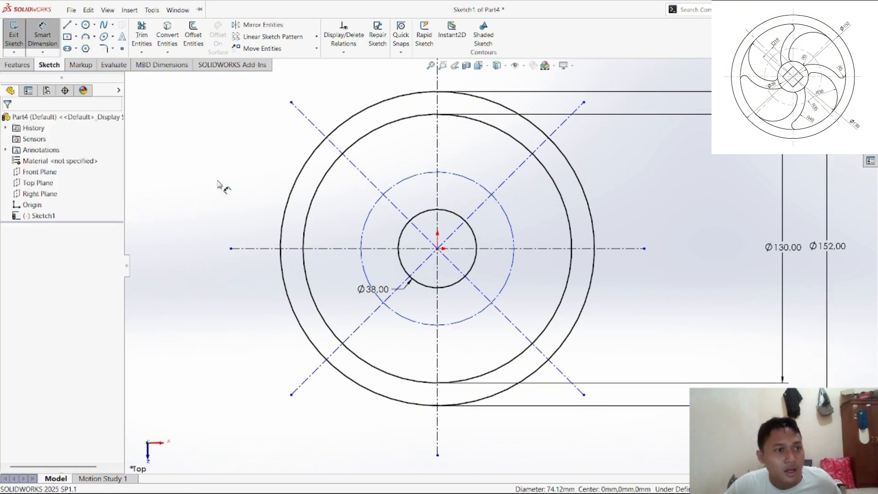
click(472, 318)
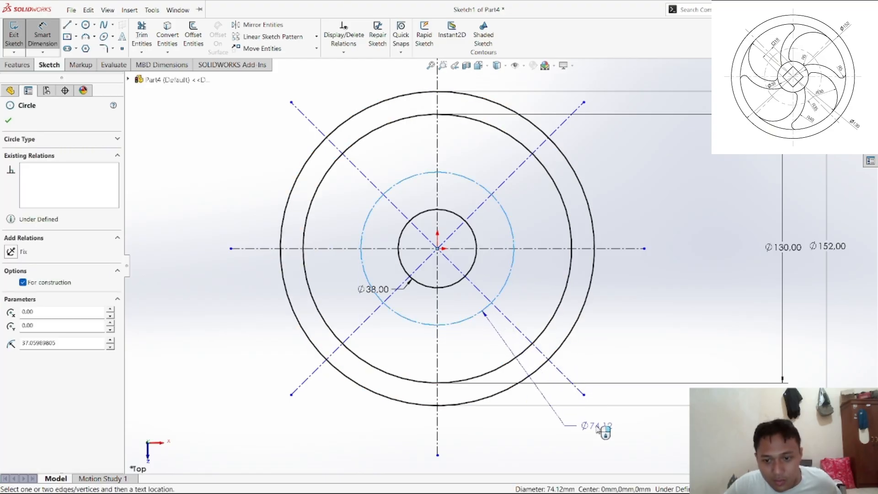
click(601, 427)
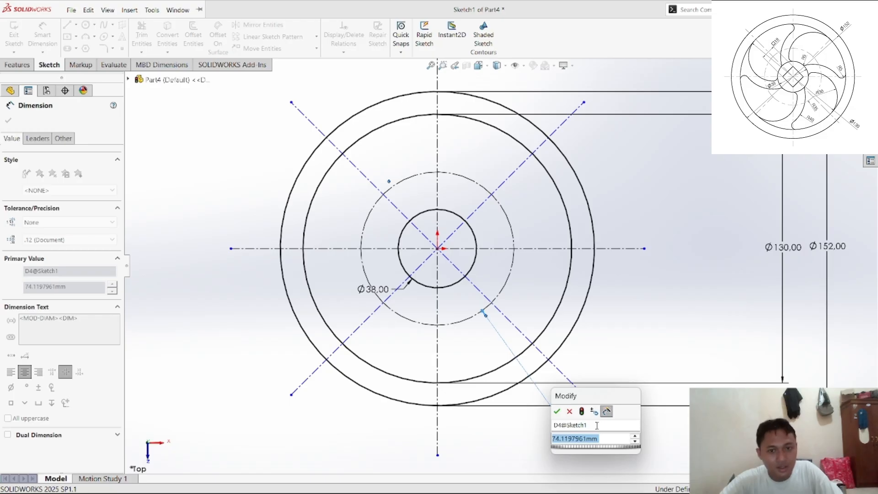
text(70)
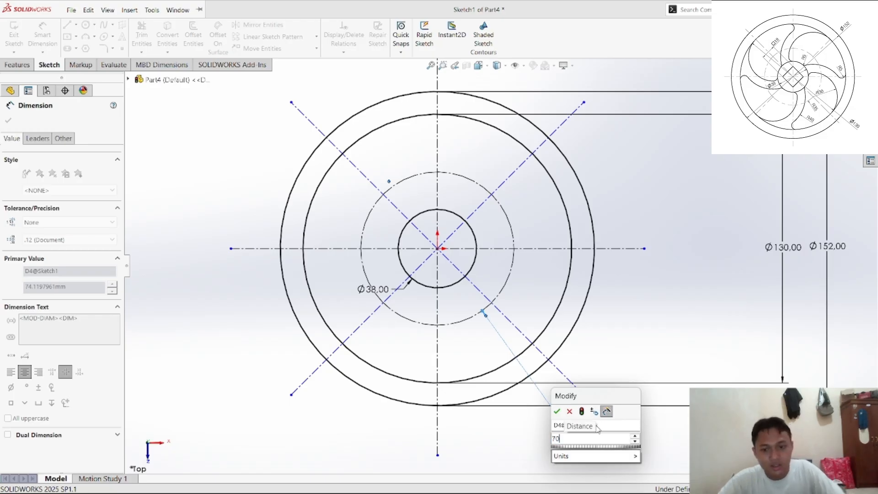
key(Return)
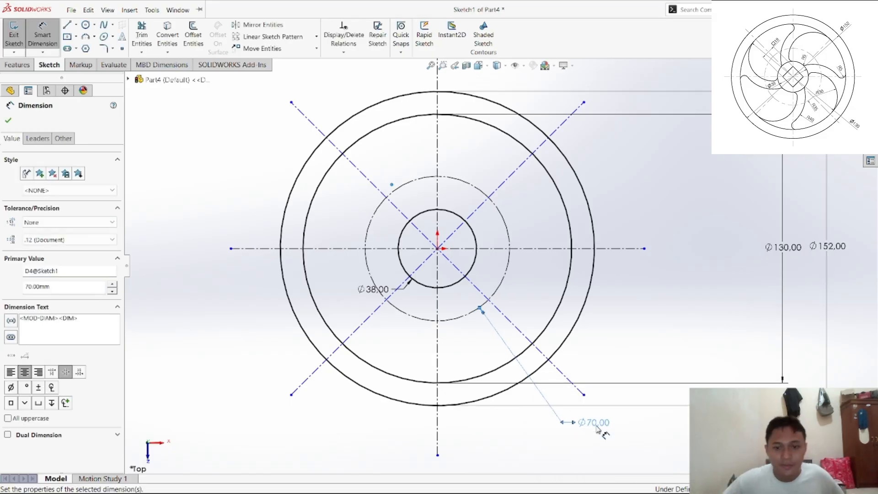
Step: Check the spoke radii in the wheel drawing PDF in the browser, then return to the sketch and leave dimensioning
click(389, 480)
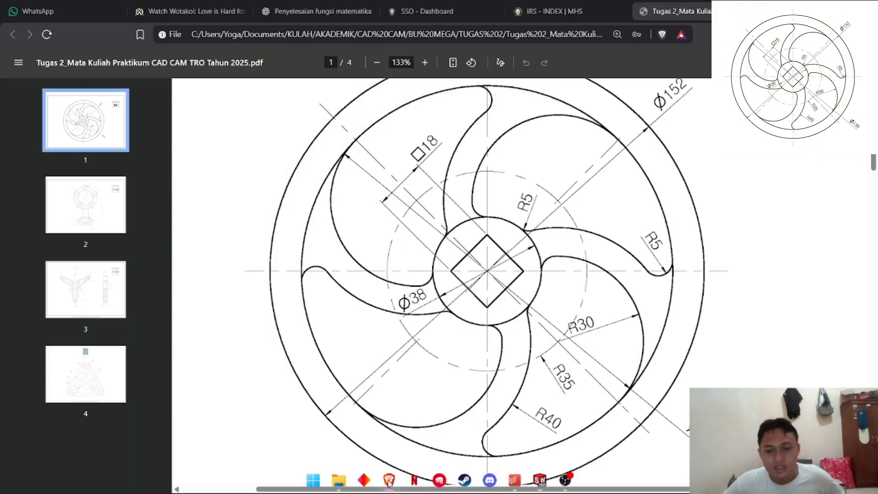
click(389, 480)
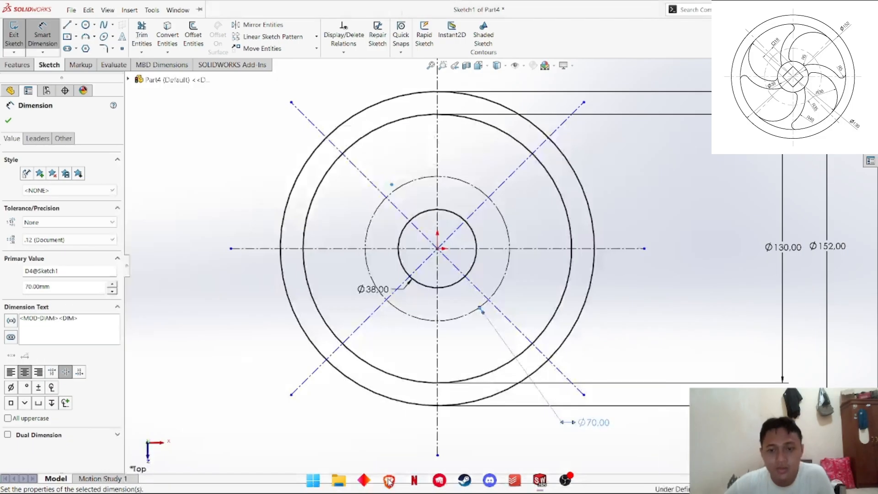
scroll(518, 295, down, 4)
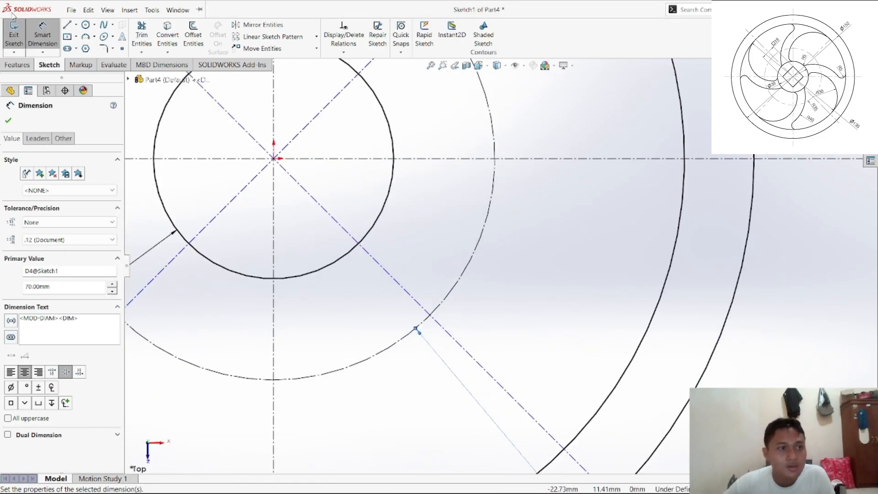
click(43, 36)
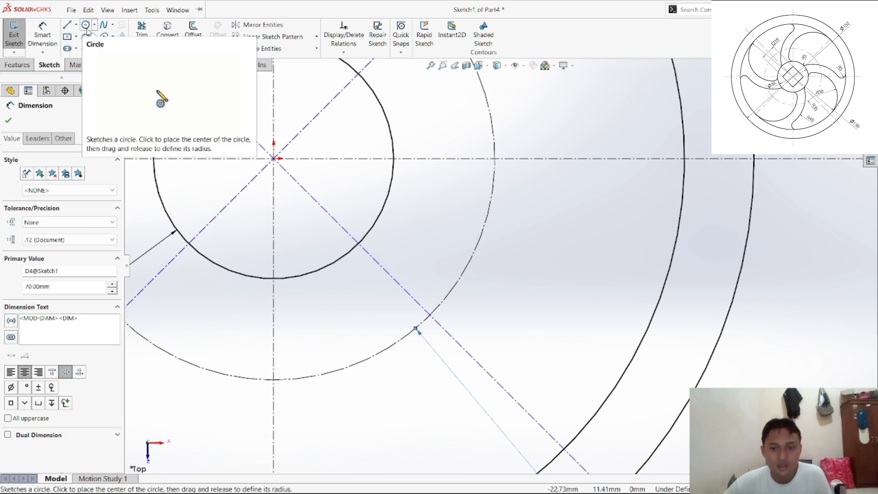
scroll(525, 263, up, 2)
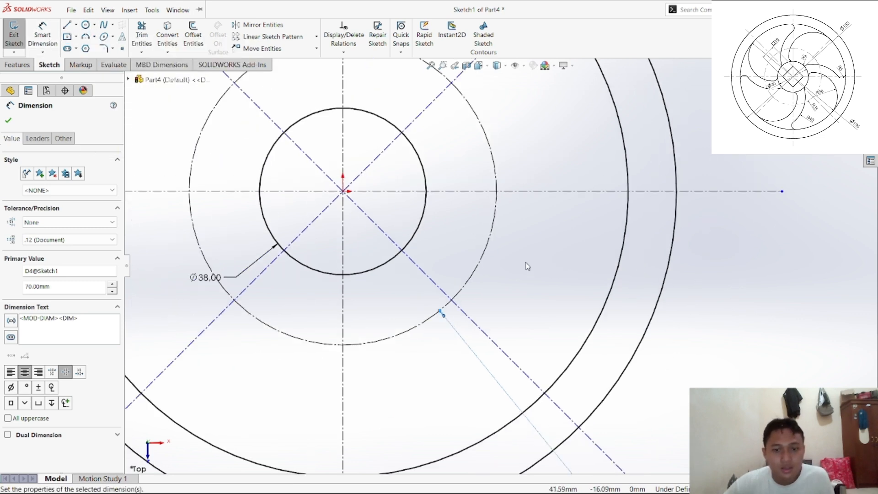
click(85, 37)
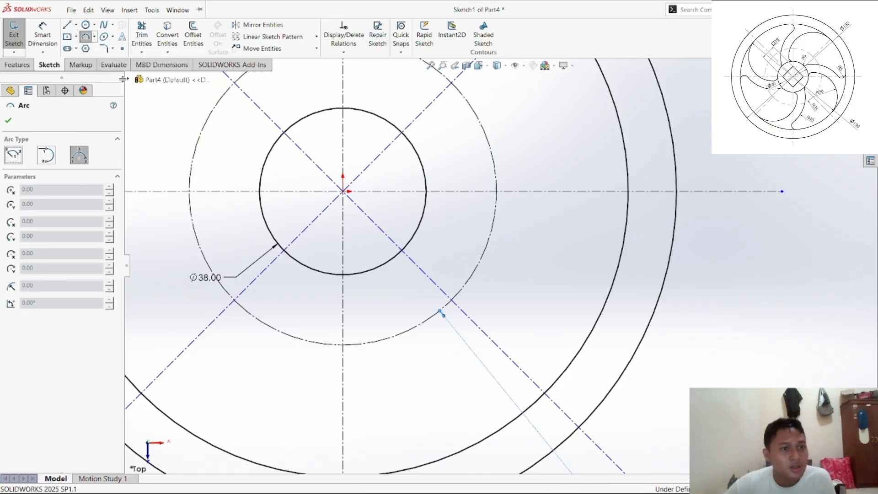
click(449, 298)
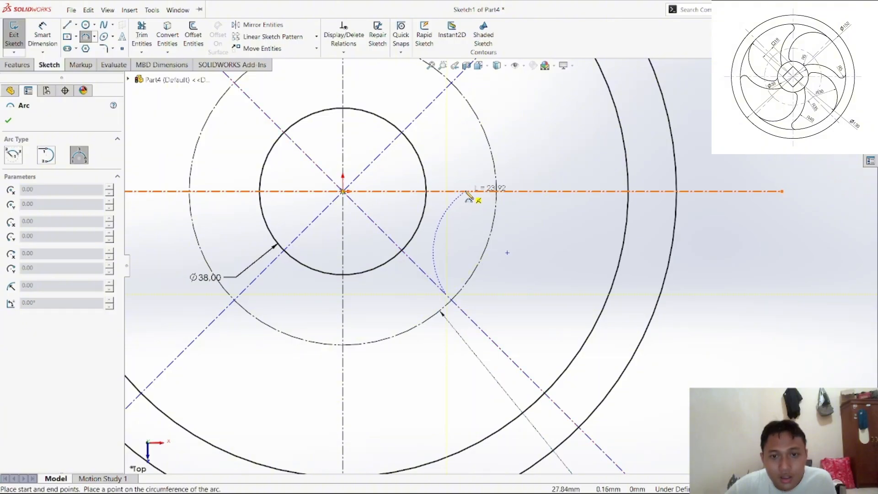
right_click(459, 227)
click(476, 230)
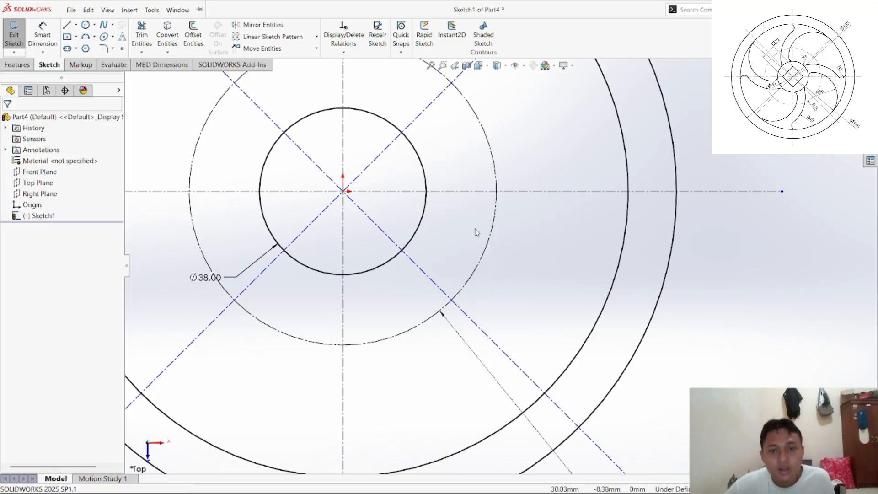
click(94, 37)
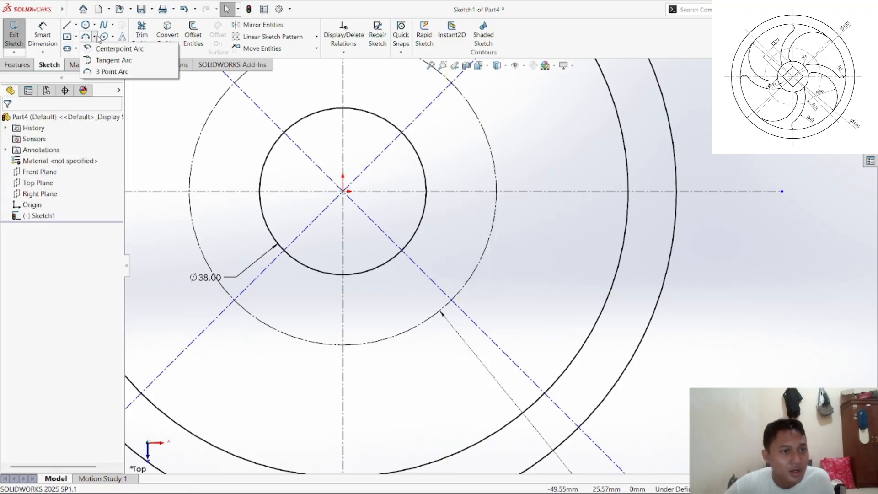
click(99, 59)
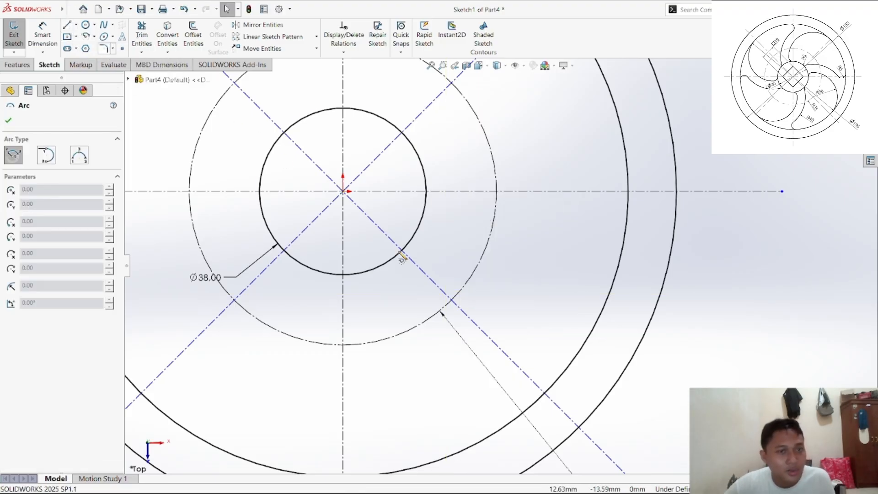
click(447, 294)
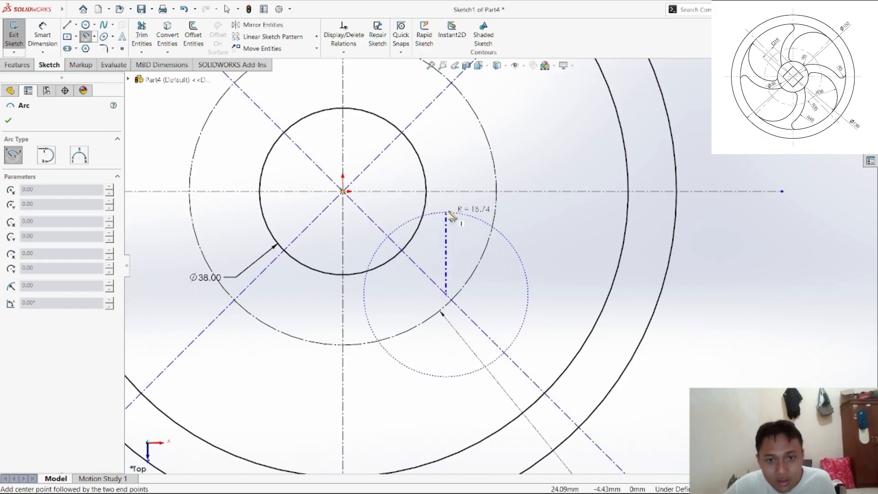
click(483, 200)
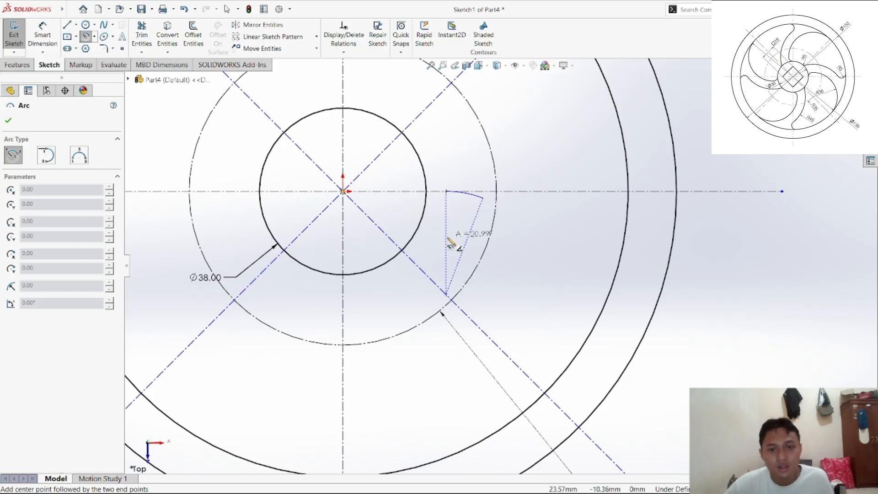
right_click(452, 203)
click(462, 241)
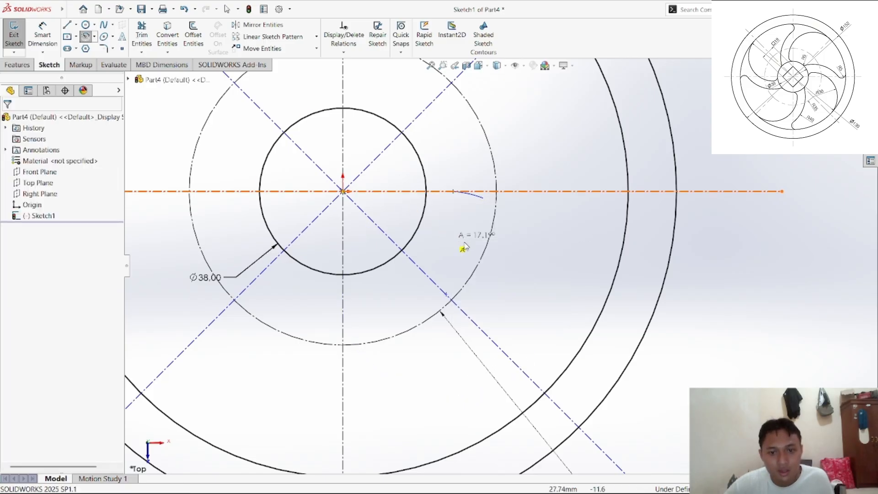
Step: Sketch a 90° centerpoint arc about 26.6 mm in radius, centred on the lower-right diagonal centreline just inside the 70 mm construction circle
click(87, 37)
click(447, 295)
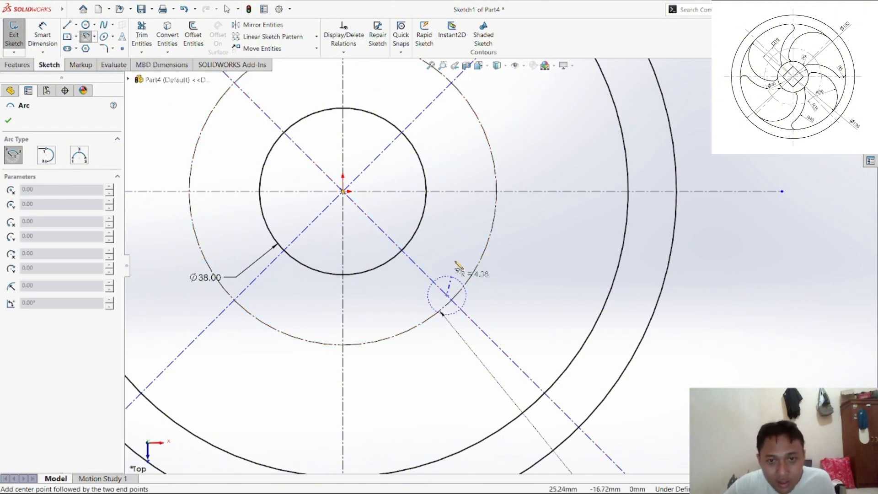
click(440, 179)
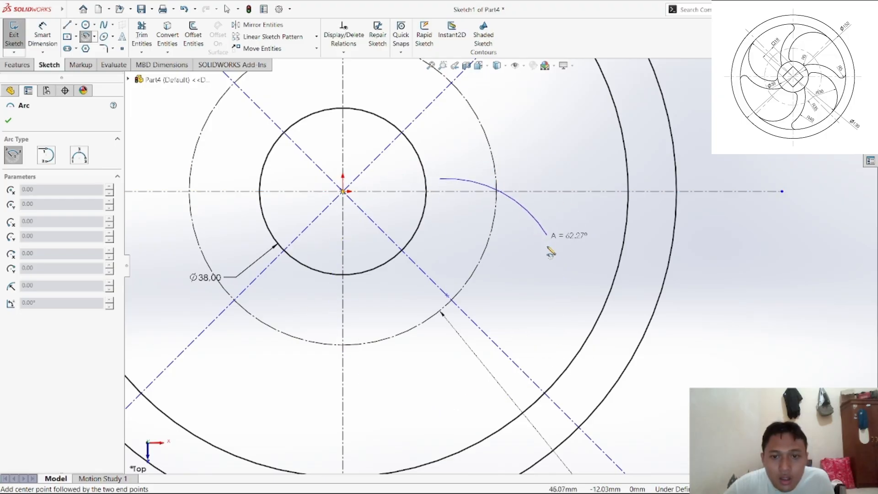
click(571, 291)
right_click(562, 221)
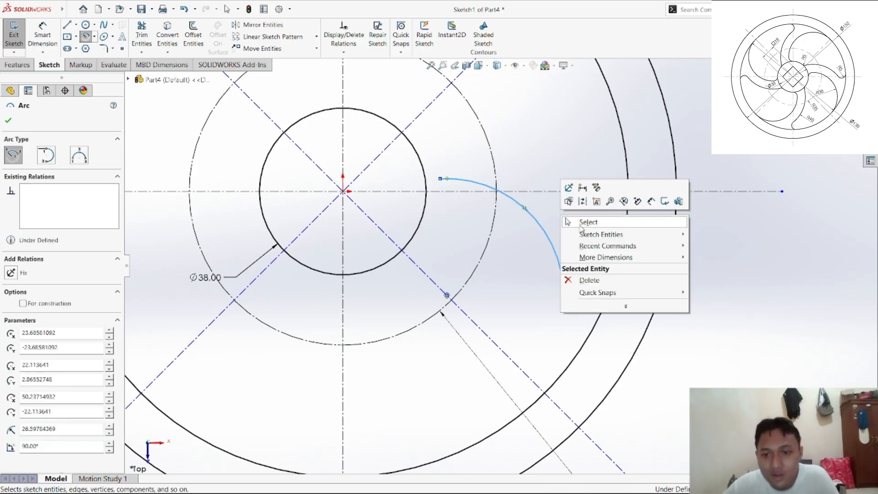
click(583, 219)
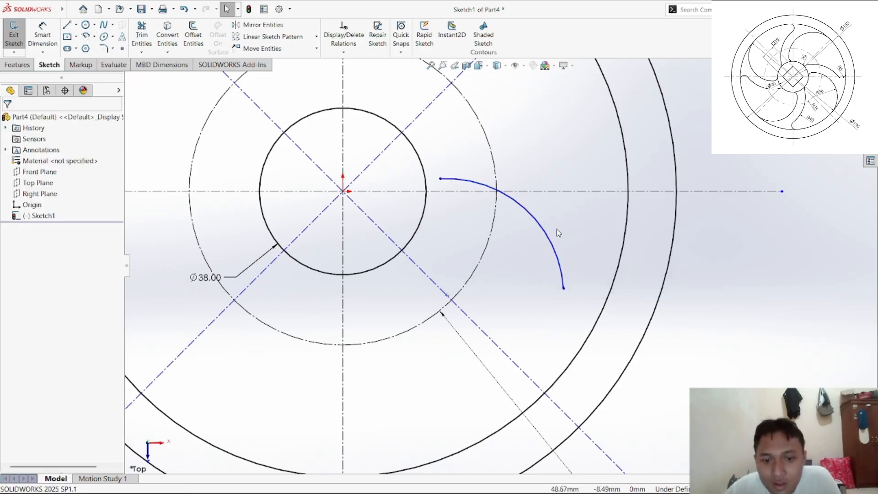
Step: Add a coincident relation between the arc's centre point and the 70 mm construction circle
click(342, 53)
click(354, 73)
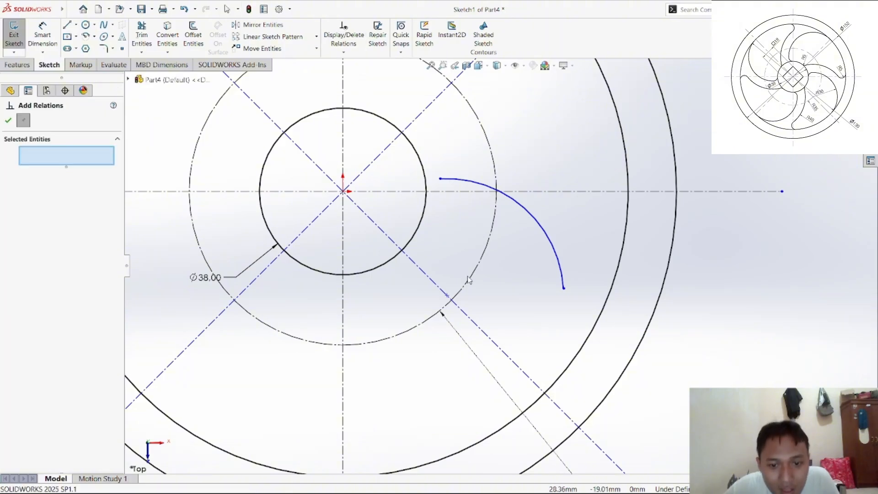
click(447, 296)
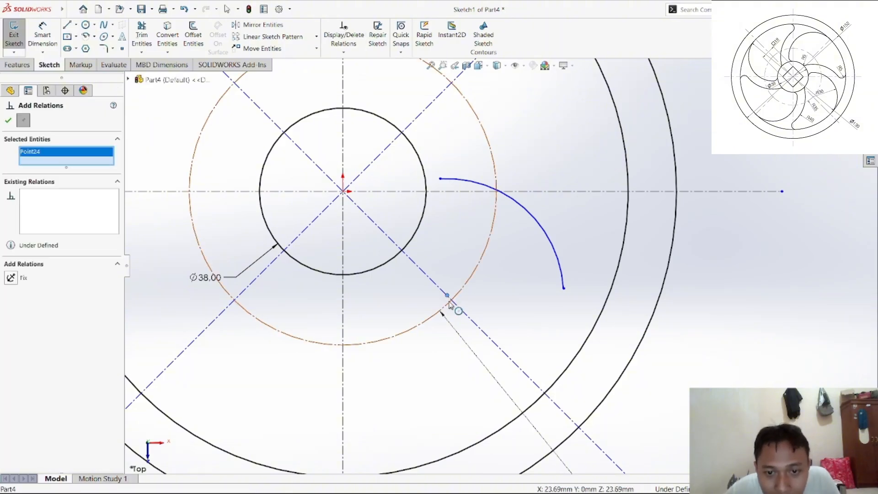
click(450, 304)
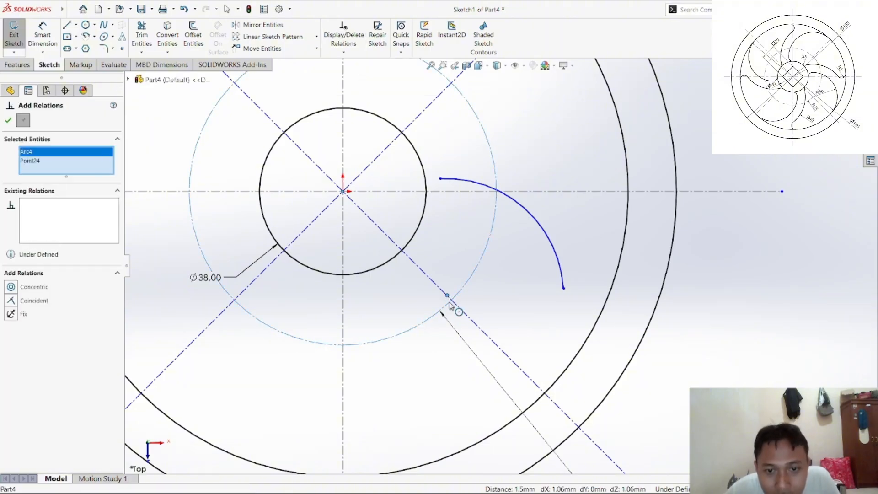
click(34, 300)
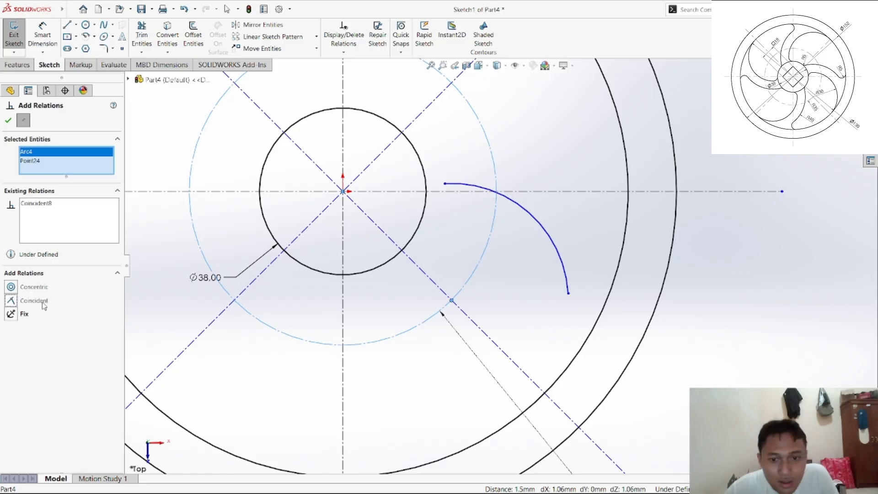
click(7, 121)
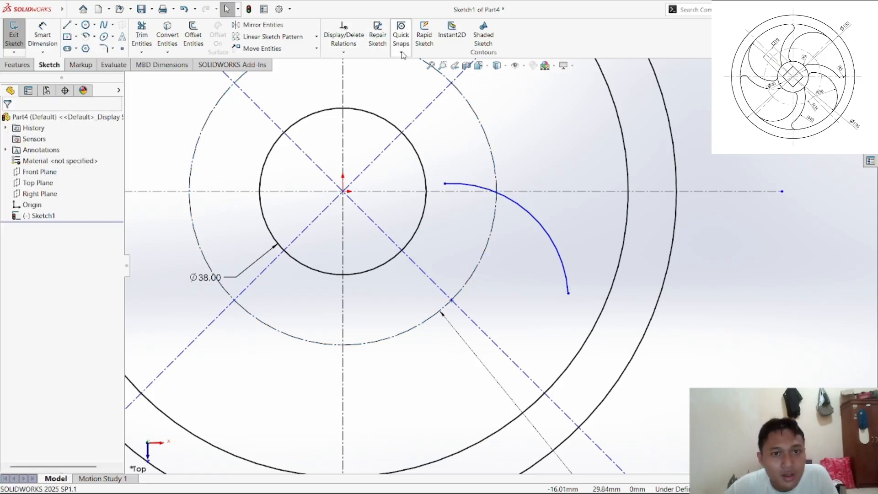
Step: Add a coincident relation between the arc's centre point and the lower-right diagonal centreline
click(344, 53)
click(360, 76)
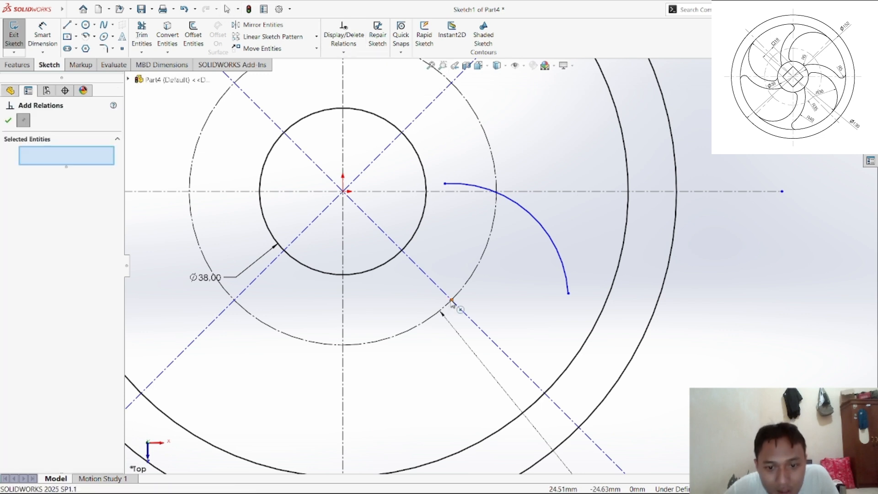
click(446, 298)
click(444, 295)
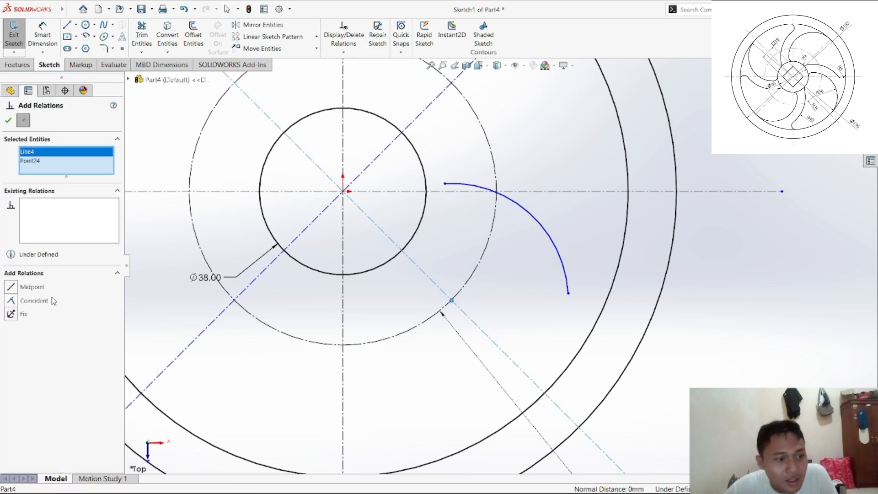
click(34, 300)
click(8, 121)
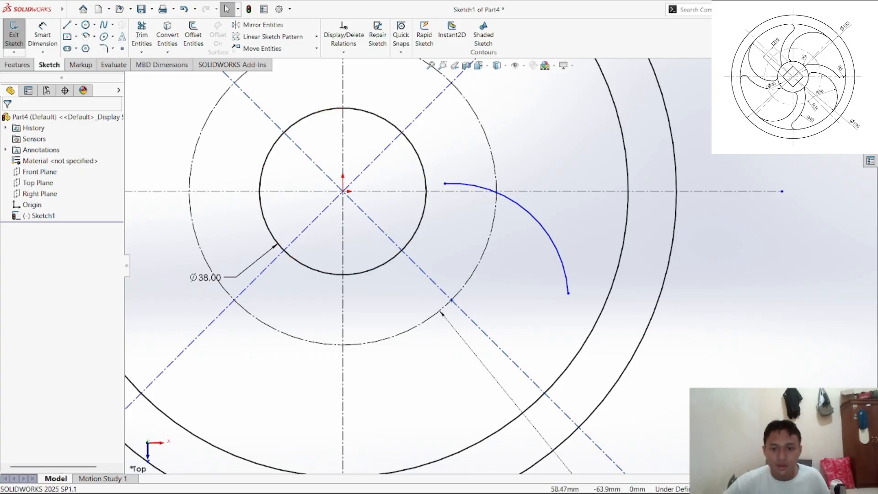
Step: Extend the arc's lower endpoint so that it lies on the 130 mm inner rim circle
drag(569, 297, 570, 362)
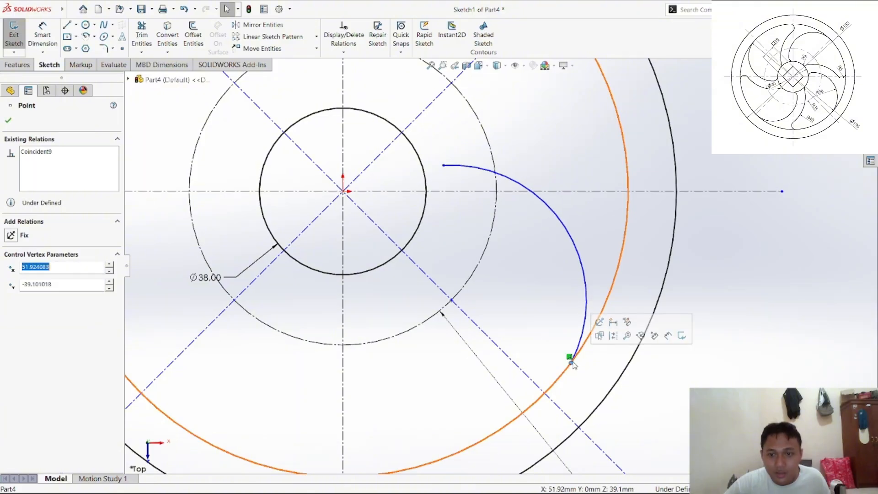
right_click(736, 272)
click(703, 274)
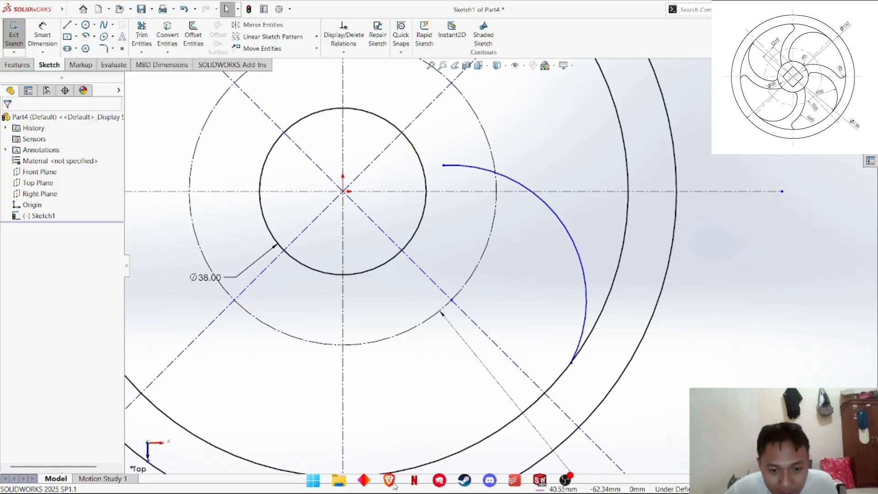
Step: Check the spoke arc's radius in the reference PDF and dimension the sketched arc with a radius of 30 mm
click(394, 484)
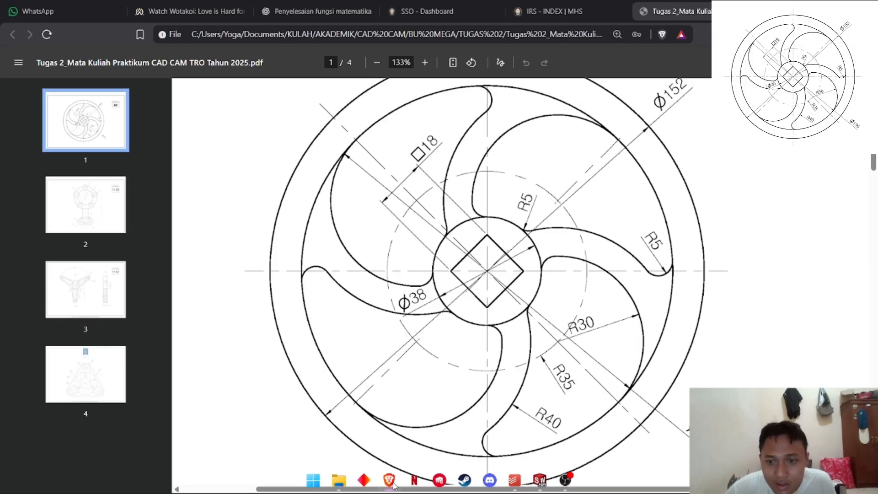
click(393, 484)
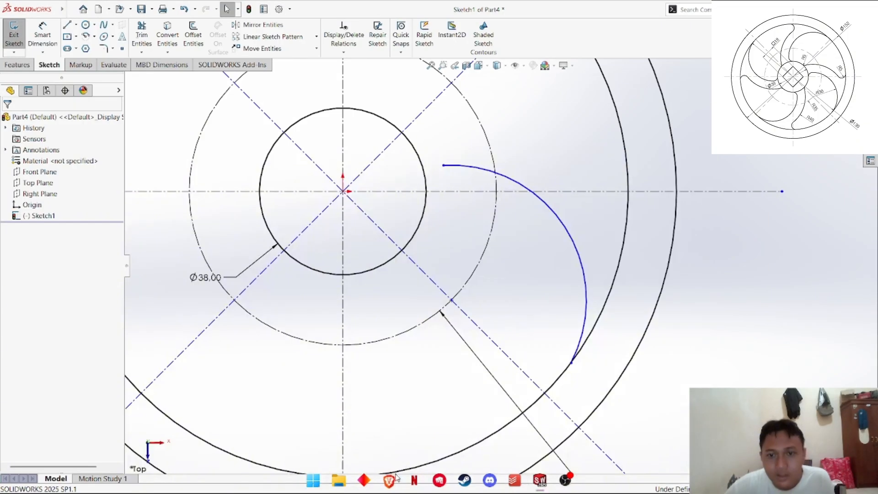
click(46, 39)
click(559, 224)
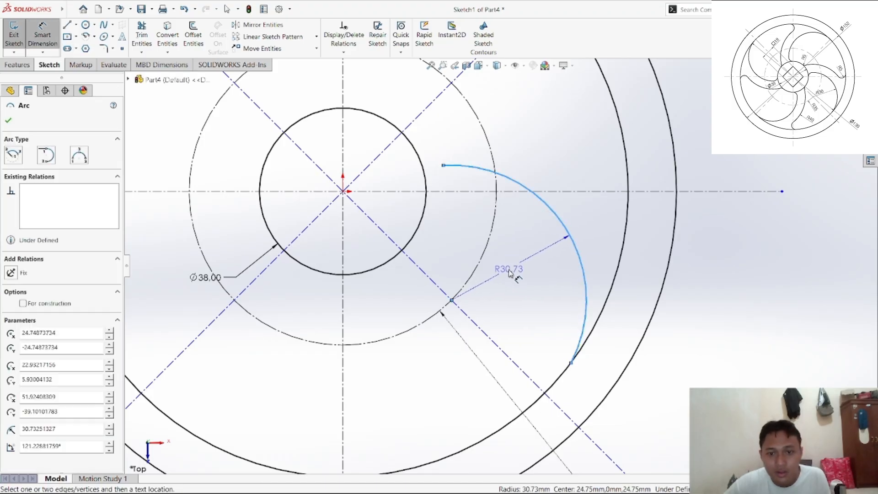
click(510, 280)
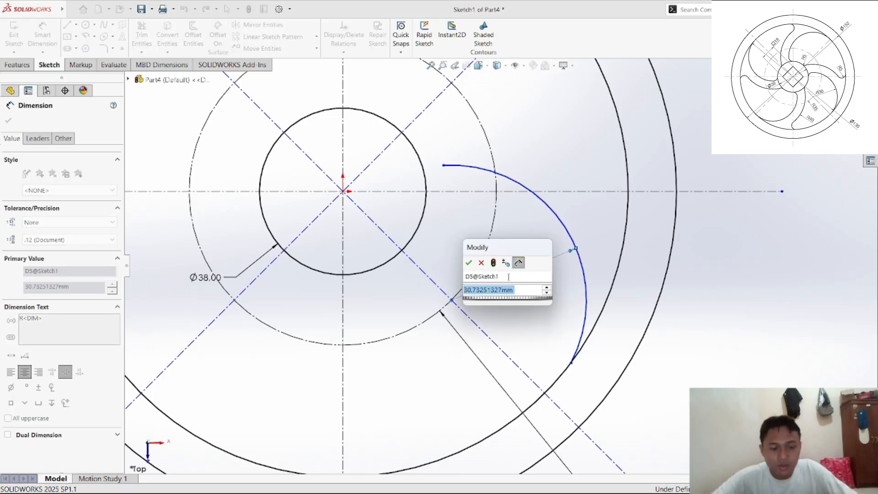
text(30)
key(Return)
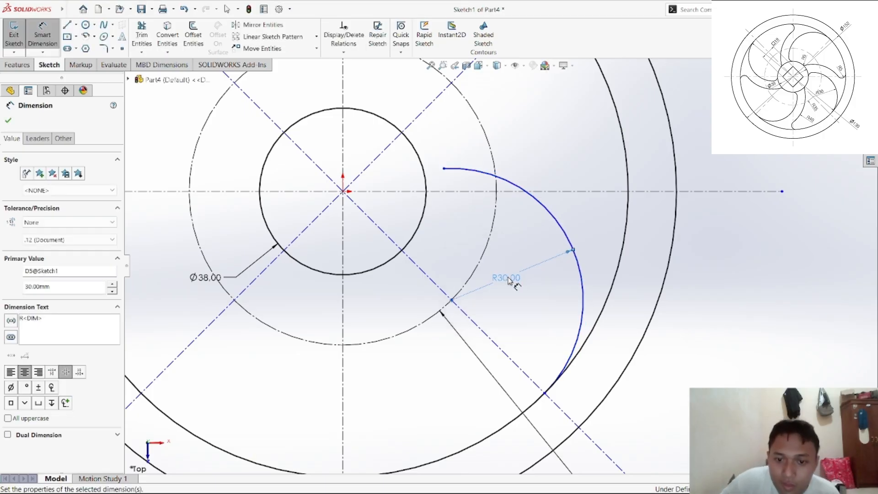
click(708, 319)
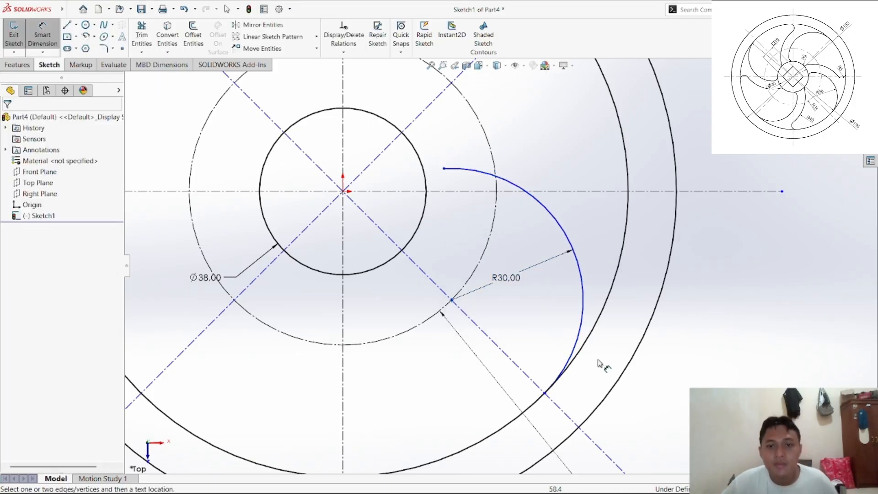
Step: Check in the reference PDF how the inner end of the R30 spoke arc joins the hub circle
mouse_move(489, 493)
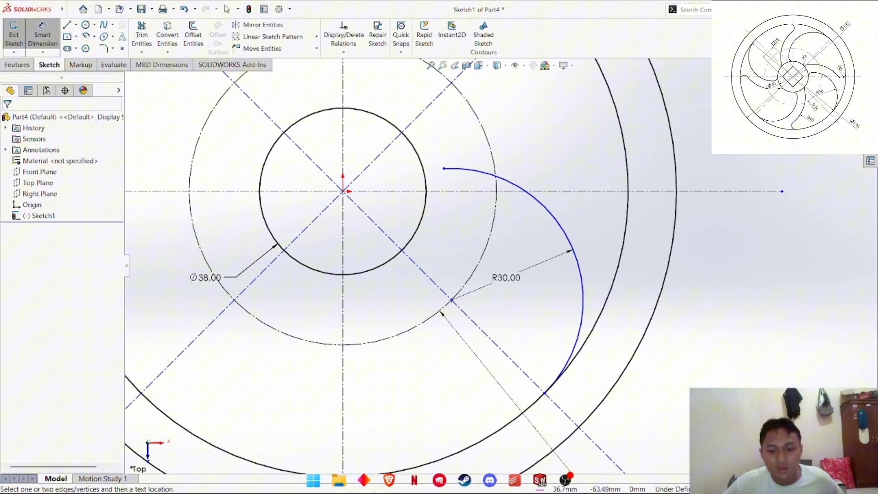
click(389, 480)
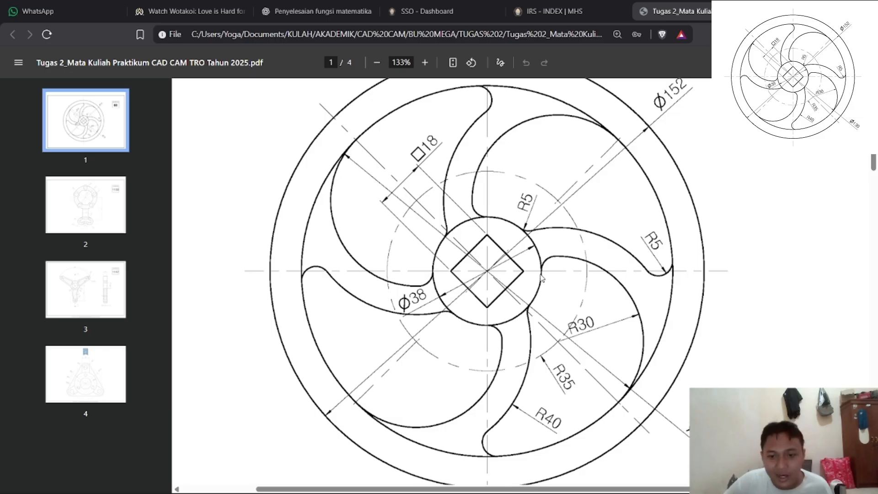
mouse_move(540, 490)
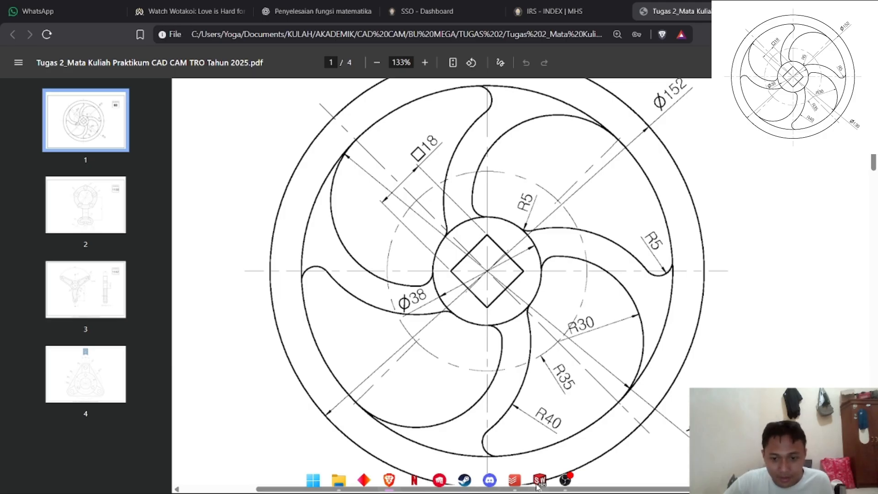
click(540, 480)
click(94, 37)
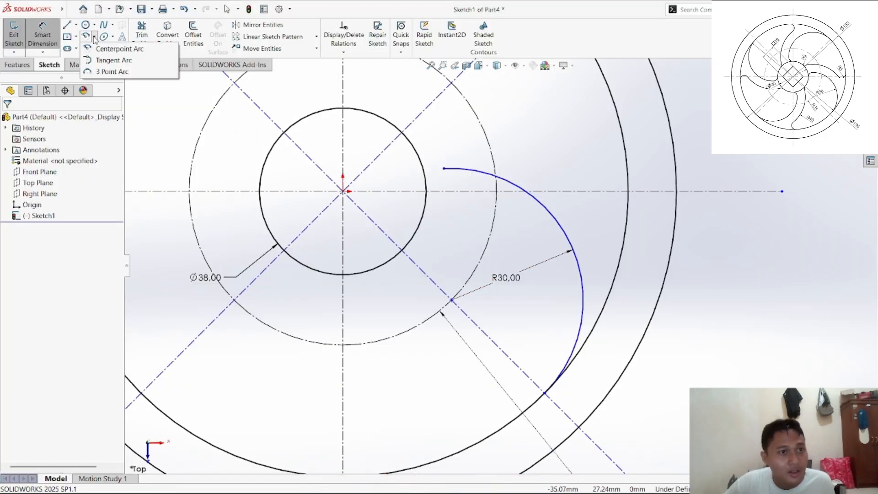
click(113, 60)
click(443, 168)
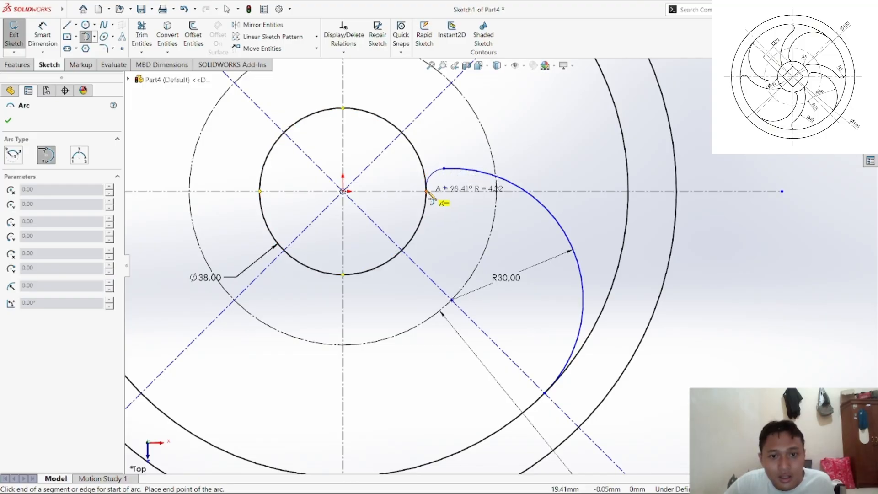
right_click(439, 178)
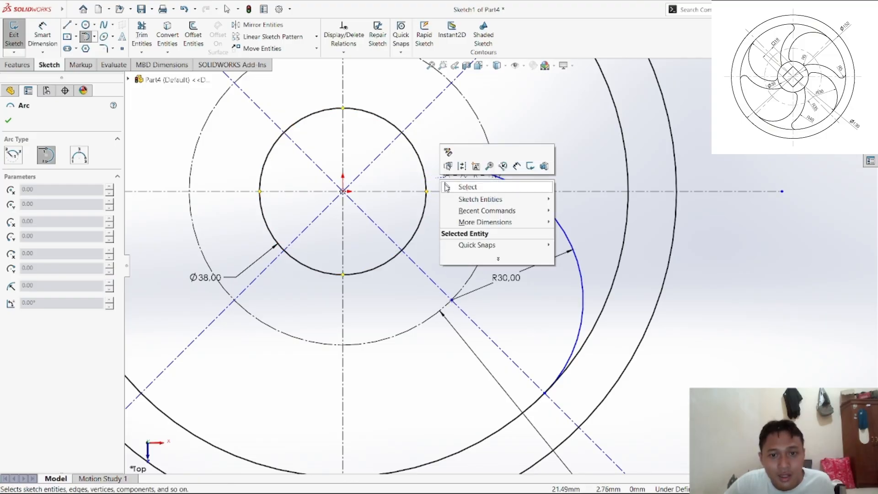
click(457, 185)
Step: Check the spoke's hub end in the reference PDF and draw a three-point arc, radius about 4.63 mm, from the R30 arc's inner endpoint to the hub's right quadrant
mouse_move(455, 490)
click(389, 480)
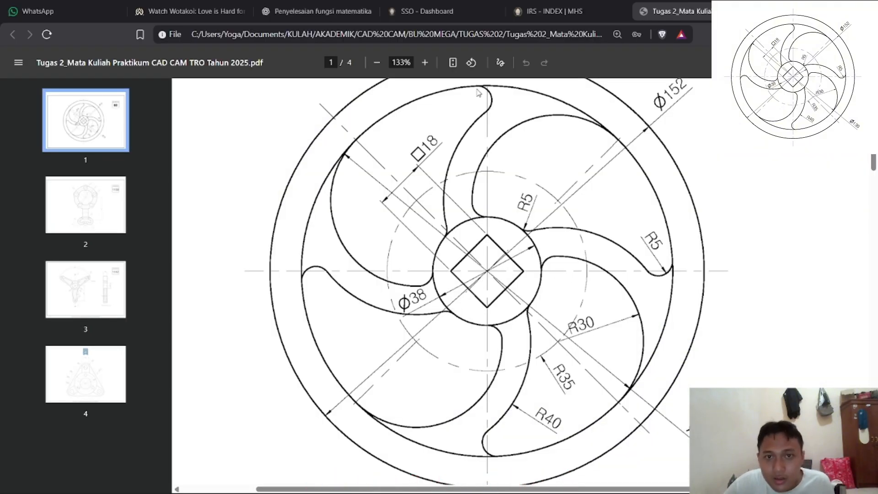
click(424, 63)
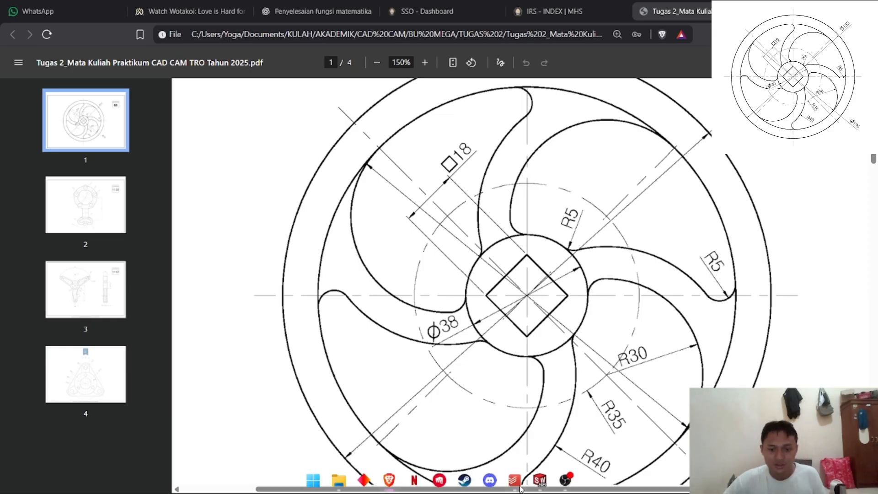
click(540, 481)
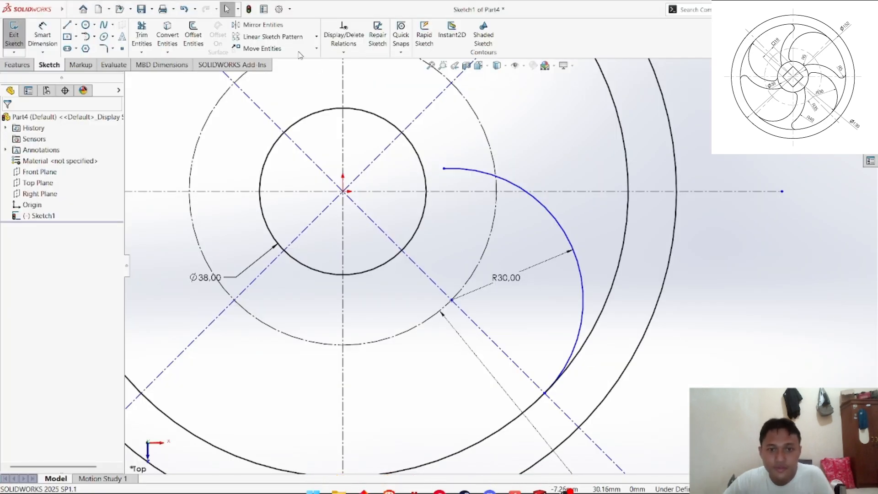
click(86, 37)
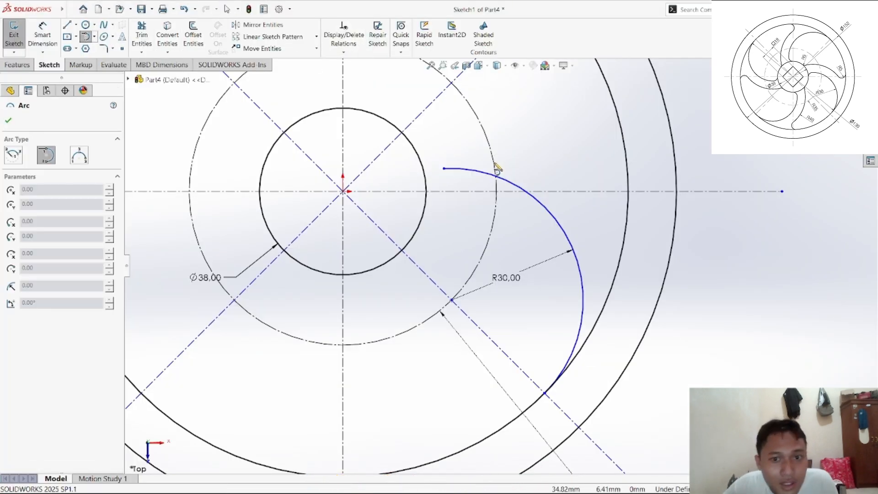
click(94, 36)
click(110, 72)
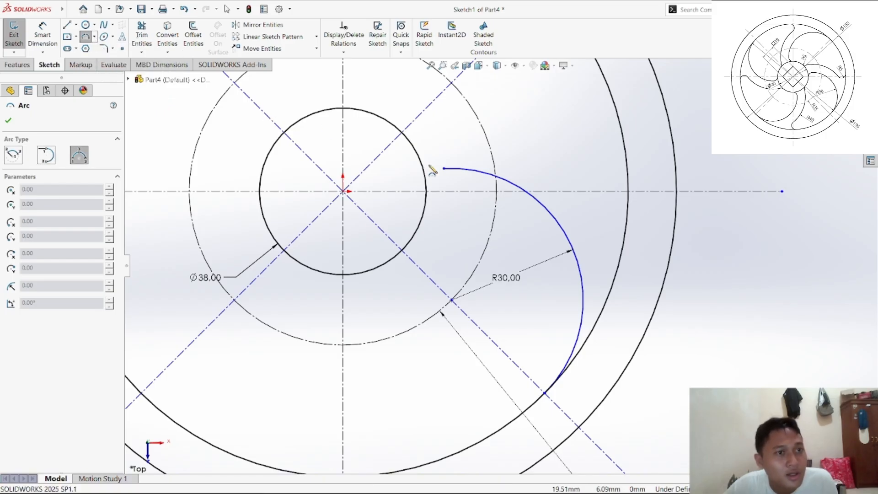
click(444, 169)
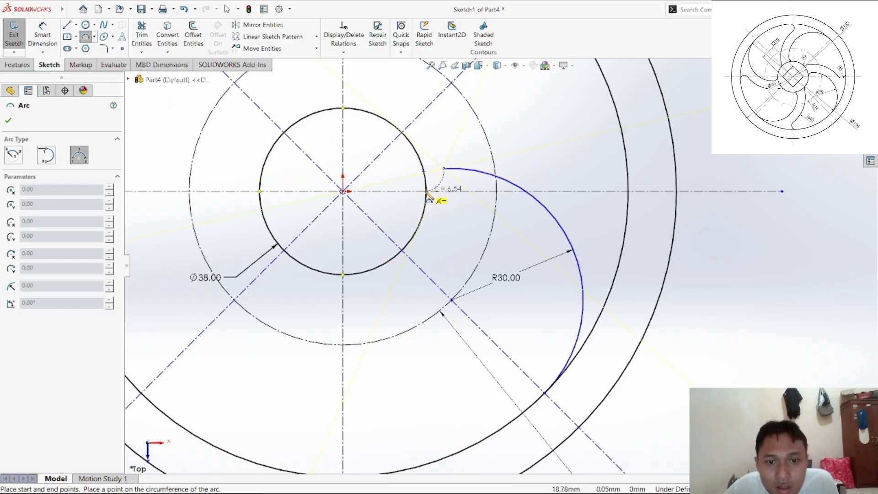
click(426, 192)
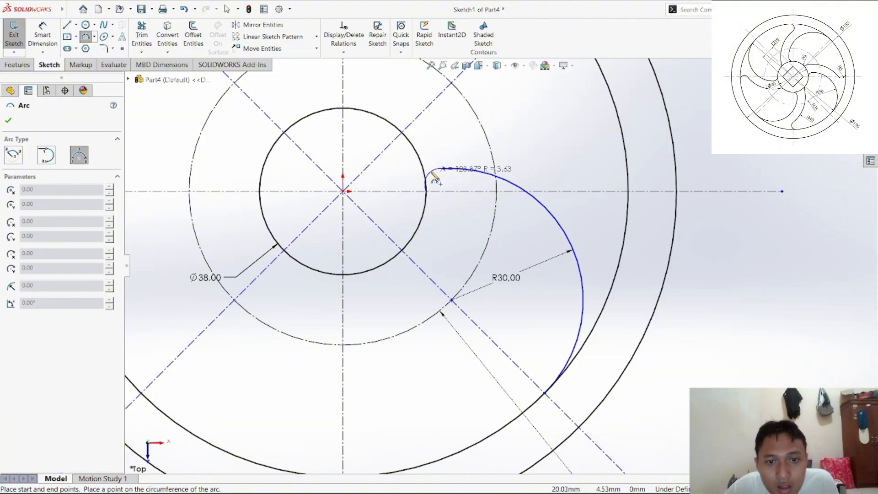
click(430, 176)
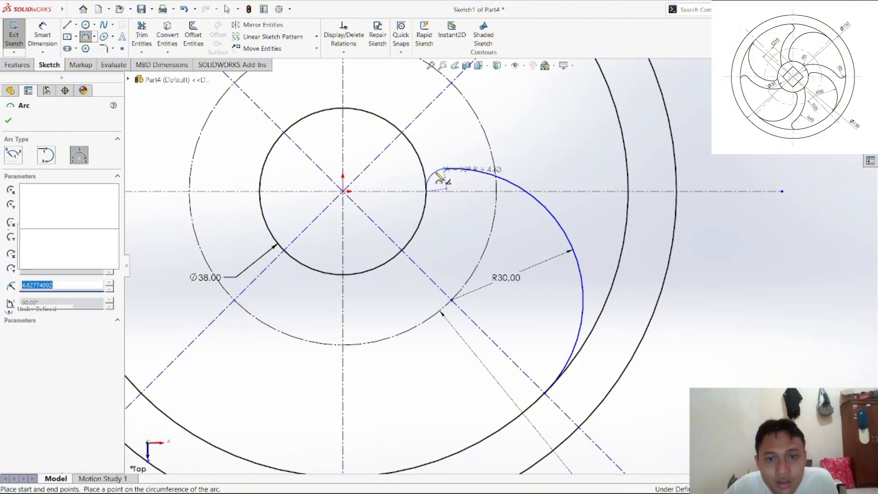
right_click(468, 185)
click(497, 197)
Step: Add a coincident relation between the small arc's endpoint on the hub circle and the horizontal centreline
scroll(432, 224, down, 6)
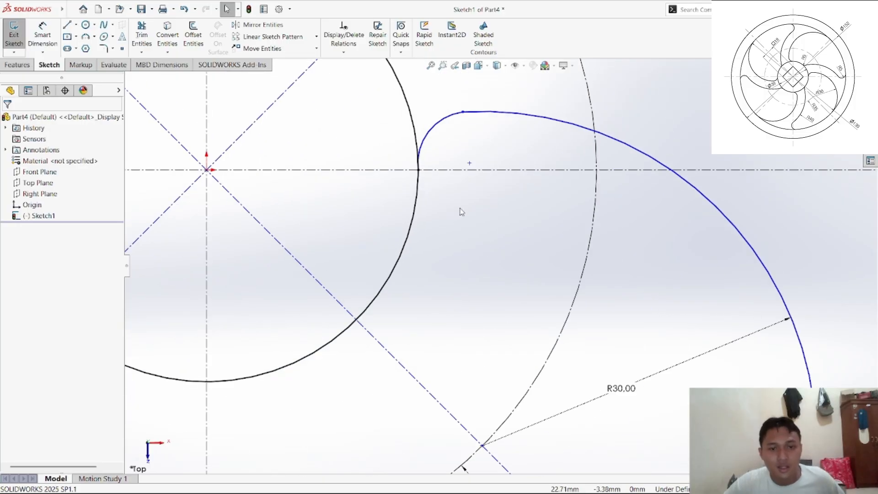
click(343, 51)
click(361, 74)
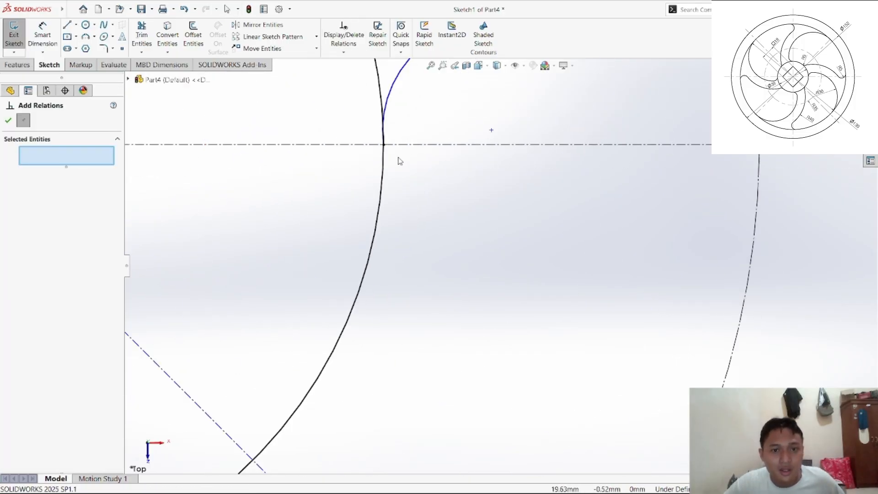
click(385, 145)
click(383, 144)
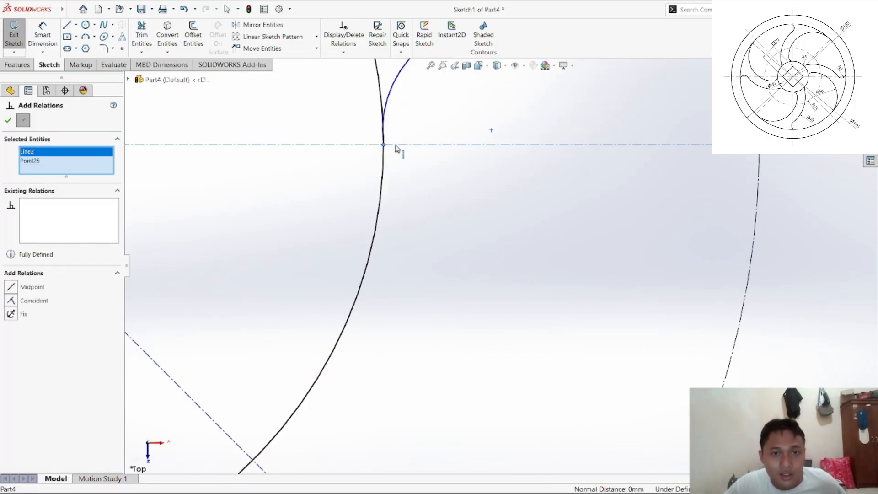
click(34, 301)
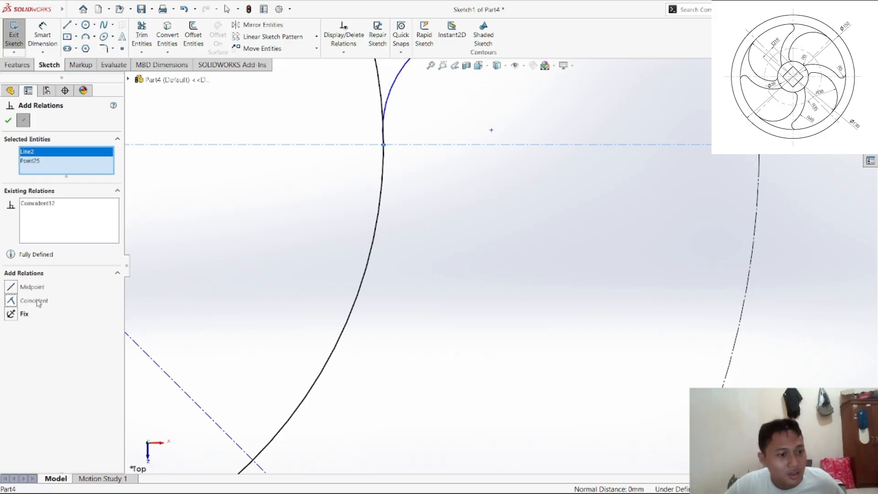
click(8, 120)
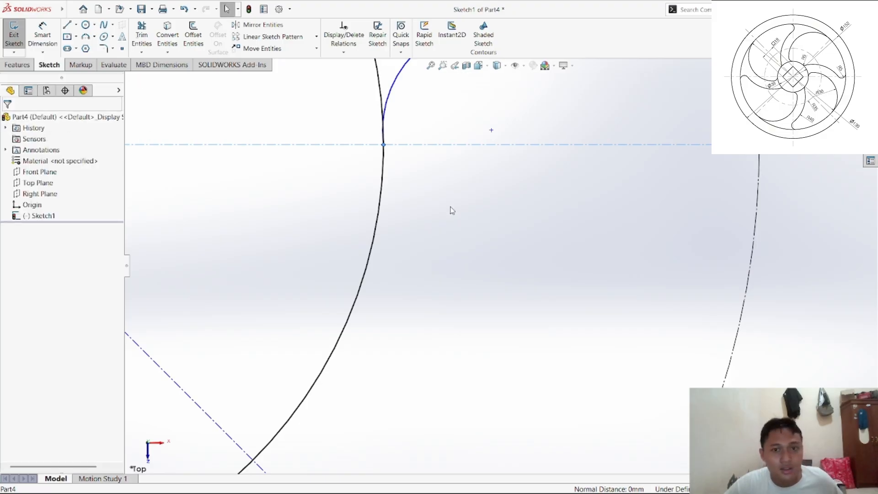
Step: Dimension the small arc at the hub end of the spoke with a radius of 5 mm
scroll(450, 209, up, 5)
click(42, 36)
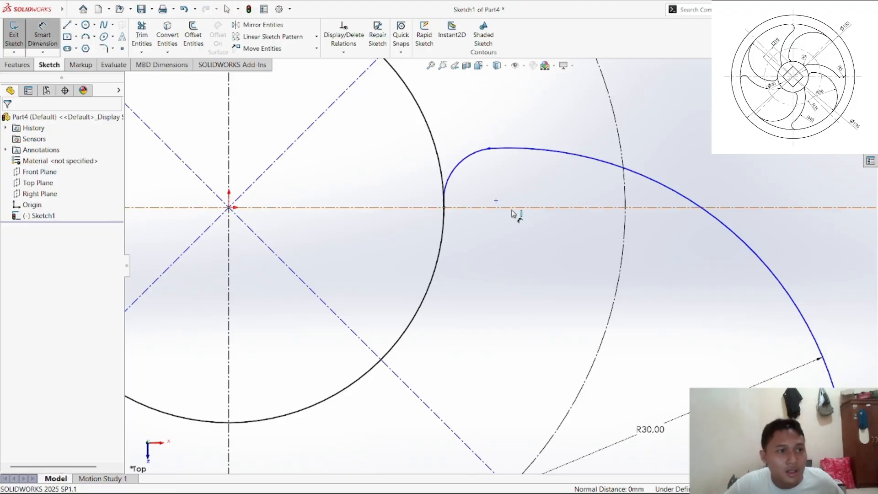
click(460, 170)
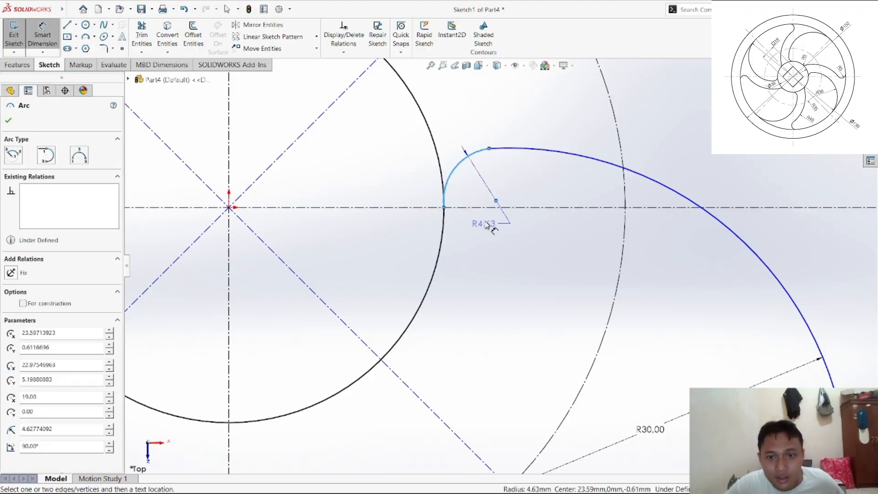
click(489, 231)
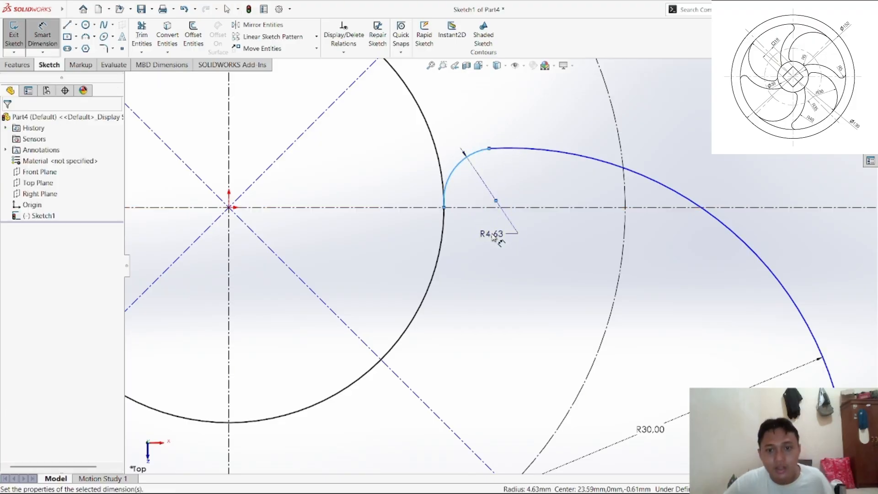
text(5)
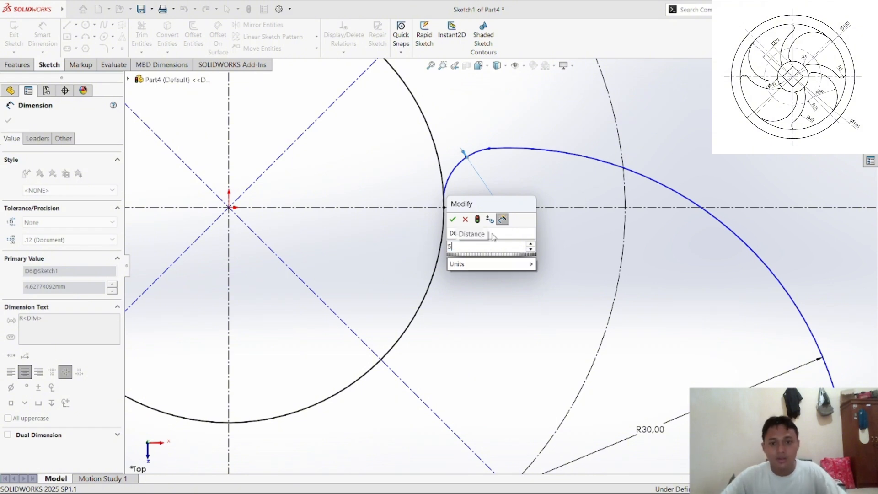
key(Return)
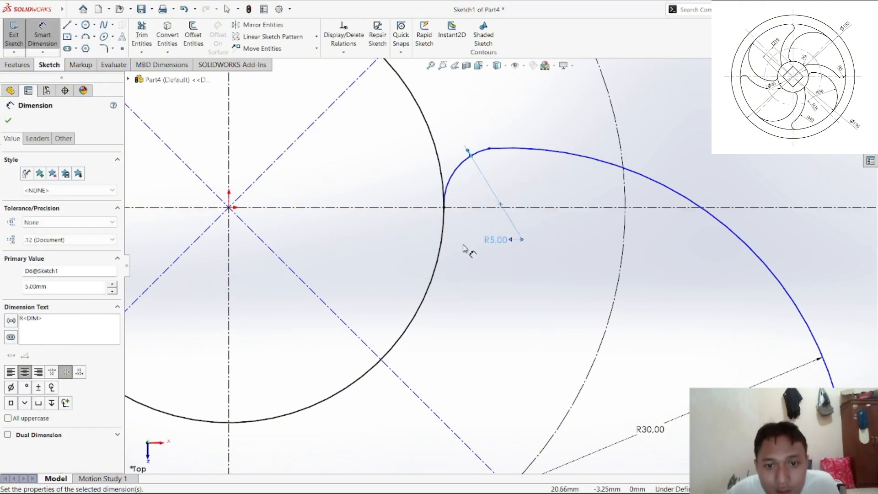
right_click(464, 261)
click(489, 280)
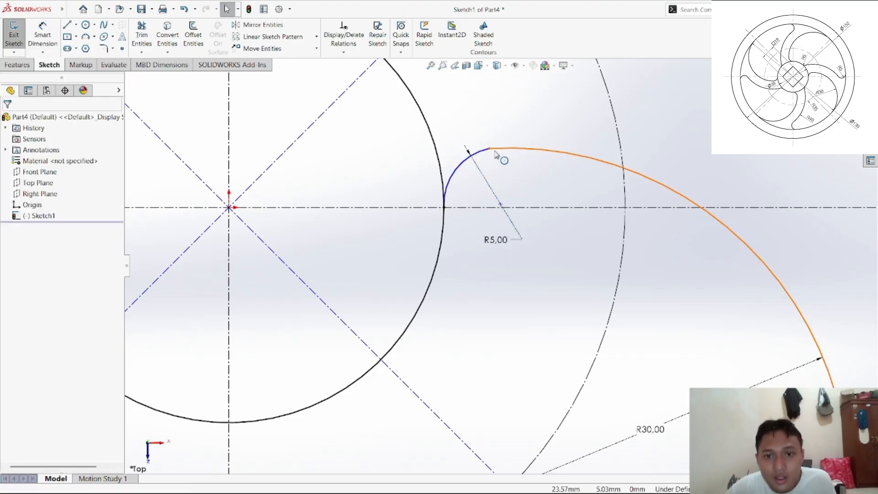
Step: Add a tangent relation between the R30 spoke arc and the R5 arc
click(343, 52)
click(358, 74)
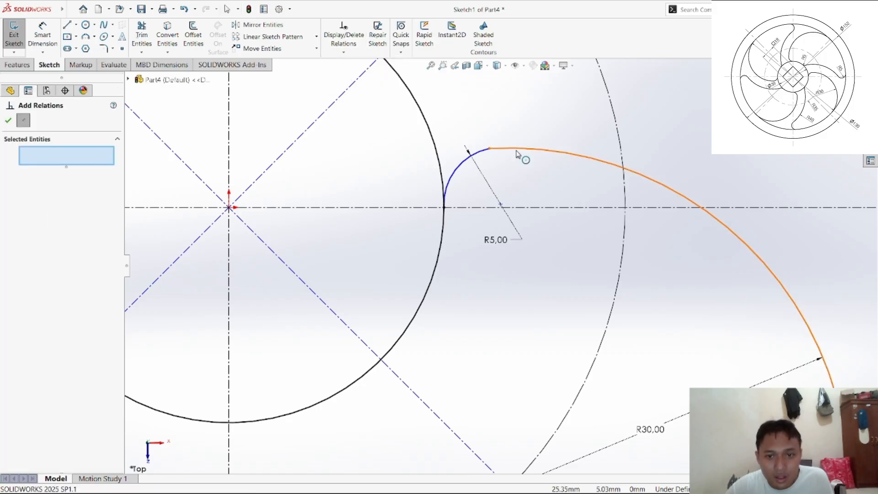
click(498, 151)
click(476, 153)
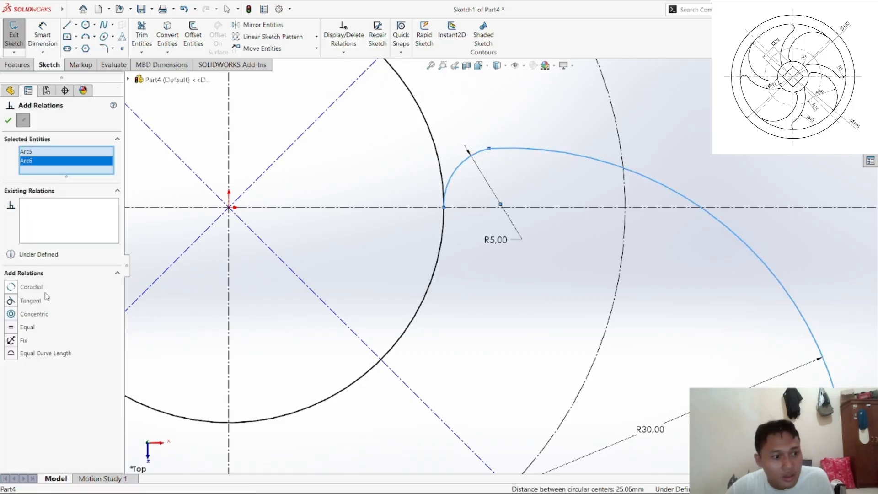
click(30, 300)
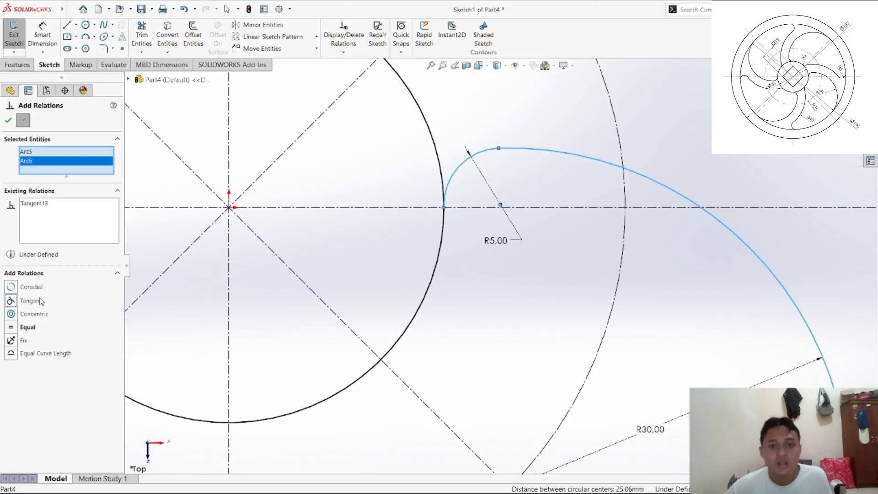
click(8, 120)
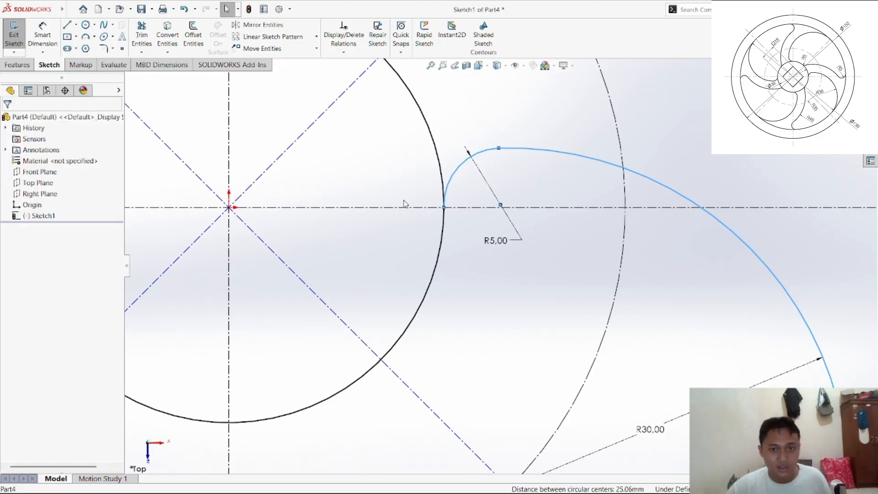
click(469, 293)
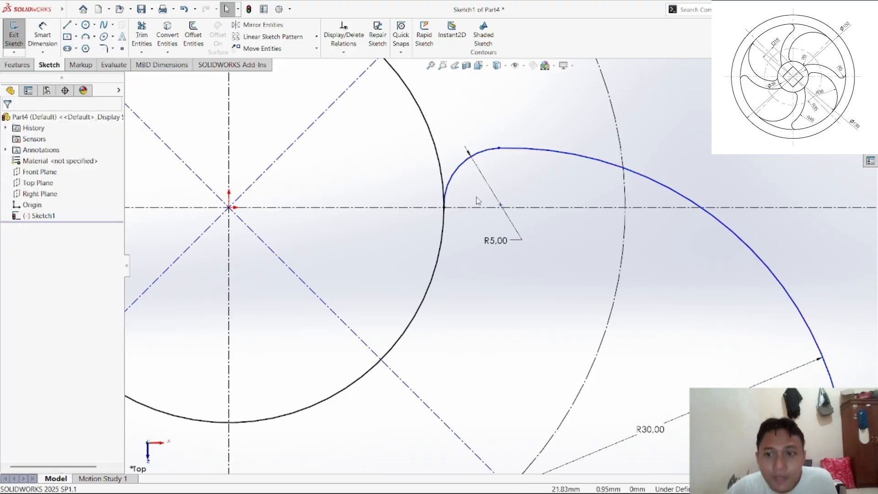
Step: Add a tangent relation between the R5 arc and the 38 mm hub circle
click(343, 54)
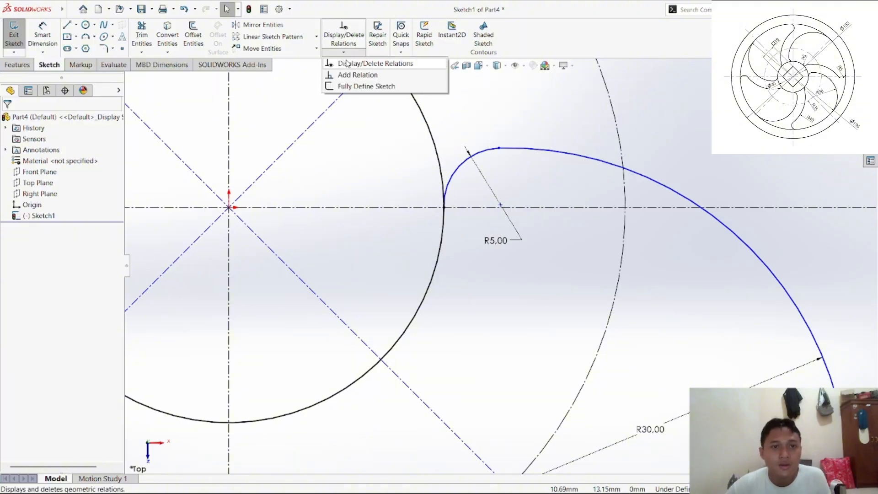
click(450, 180)
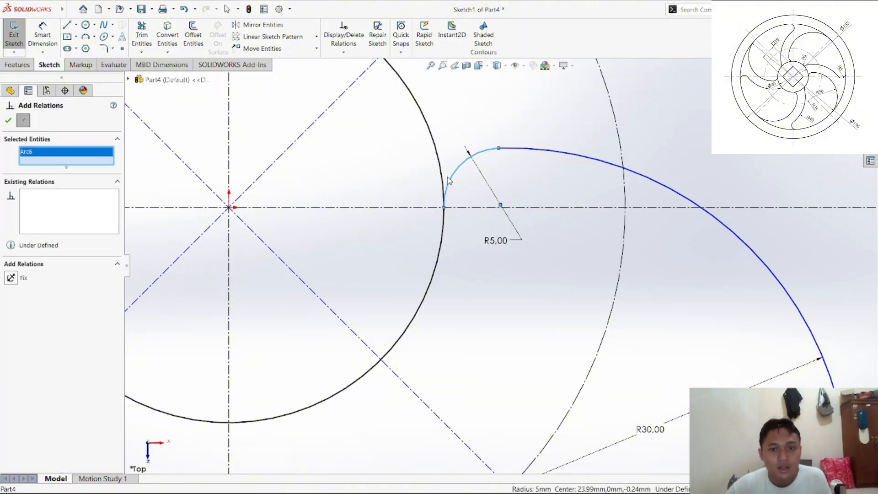
click(444, 183)
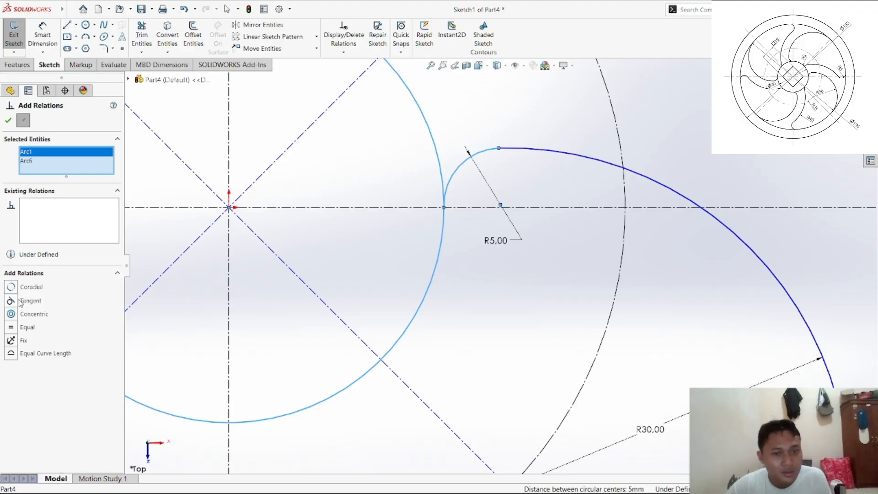
click(20, 301)
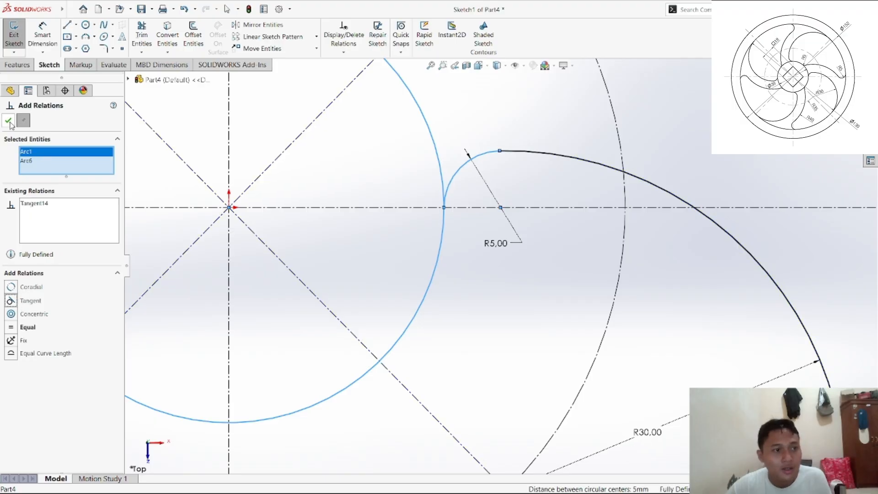
click(8, 121)
click(514, 309)
scroll(515, 312, down, 4)
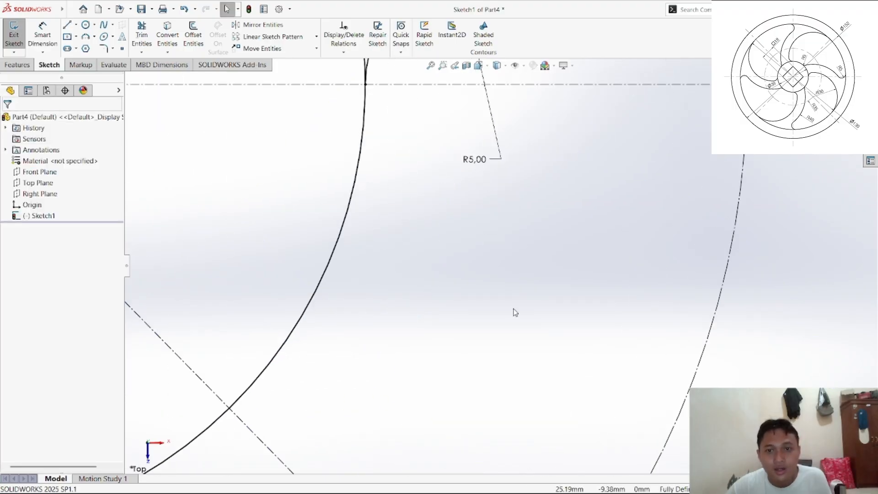
Step: Switch to the reference PDF and examine the upper spoke edge's arcs and dimensions between the hub and rim
scroll(630, 339, up, 5)
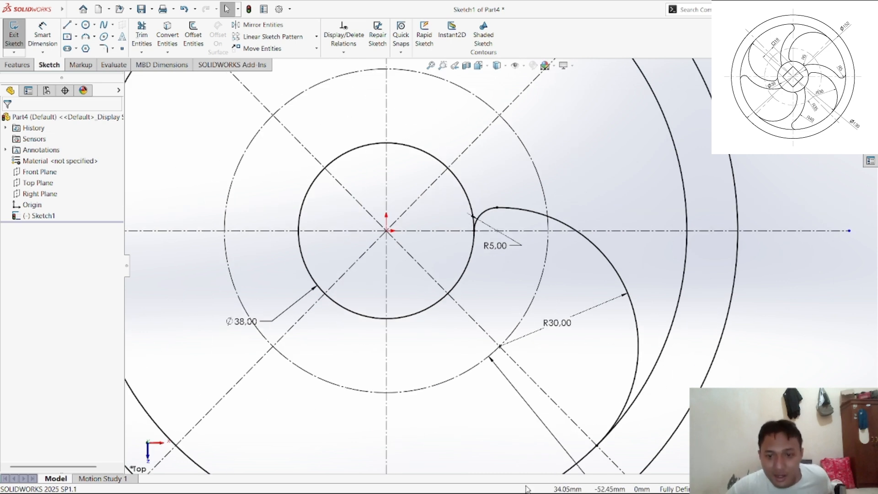
click(394, 483)
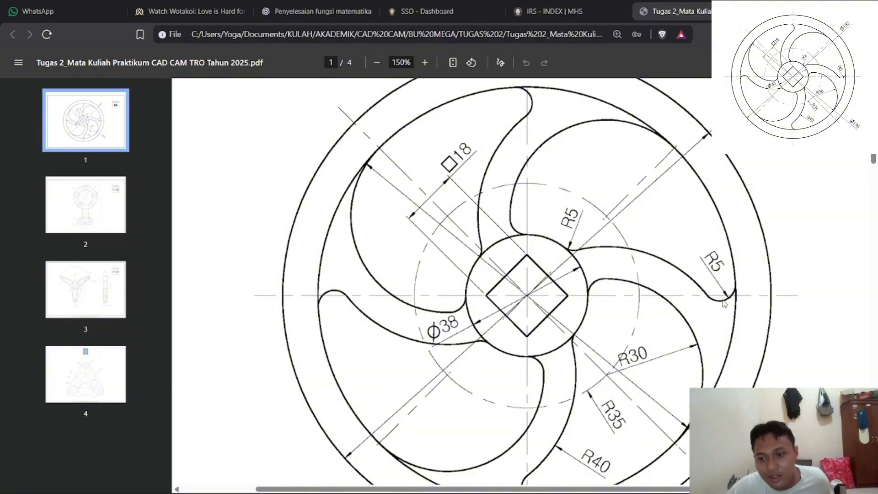
scroll(757, 316, down, 4)
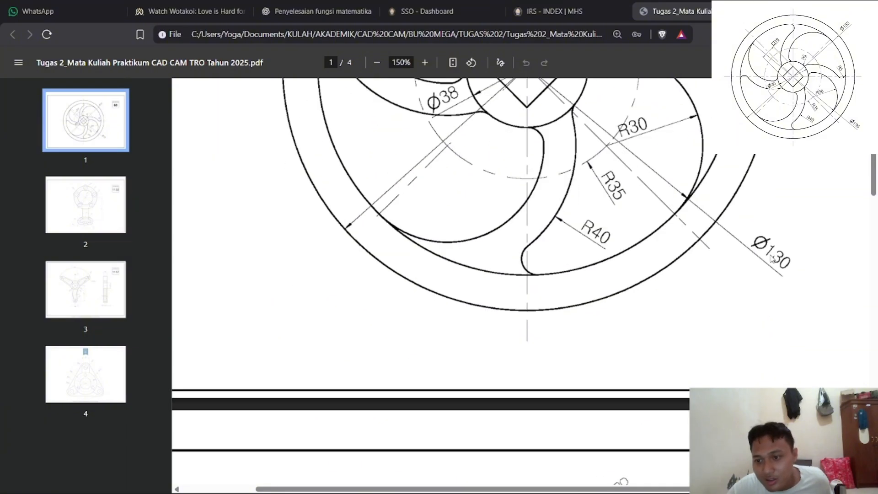
scroll(773, 317, up, 3)
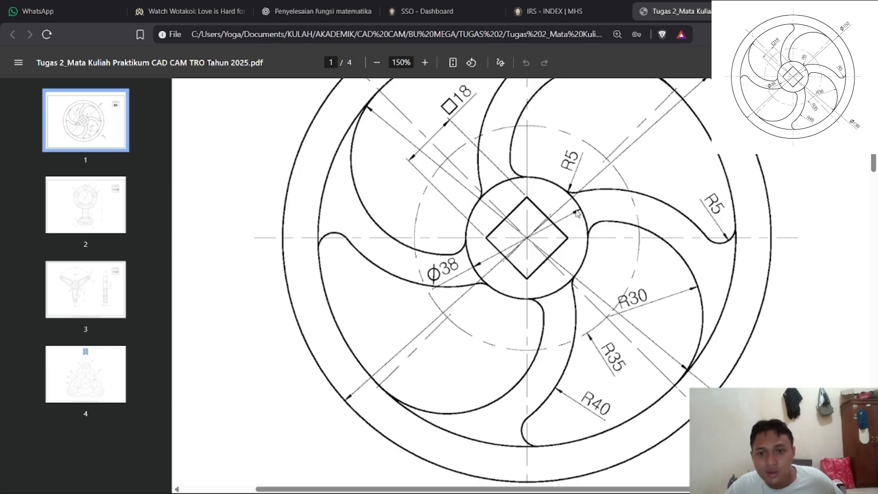
click(425, 62)
click(425, 63)
mouse_move(530, 488)
mouse_down()
mouse_move(753, 488)
mouse_move(706, 488)
mouse_up()
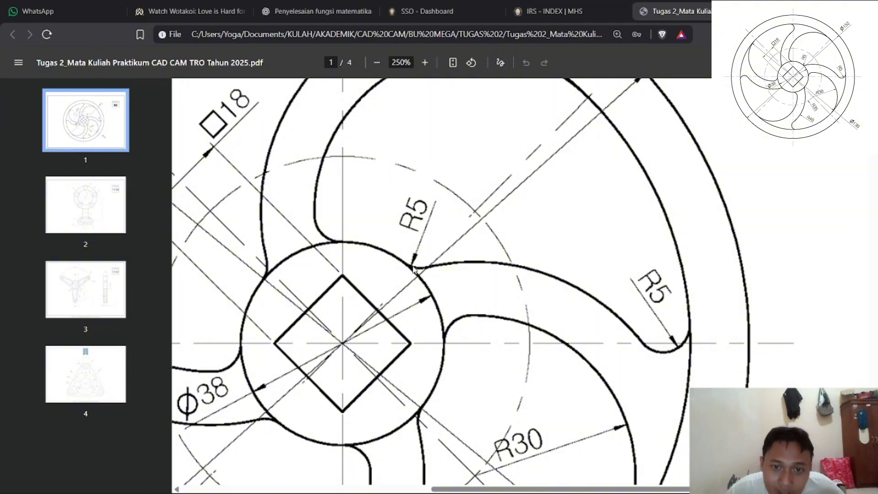
Step: Return to SOLIDWORKS and sketch a centerpoint arc of about 40 mm radius above the R30 arc, starting on the upper diagonal centreline
mouse_move(481, 475)
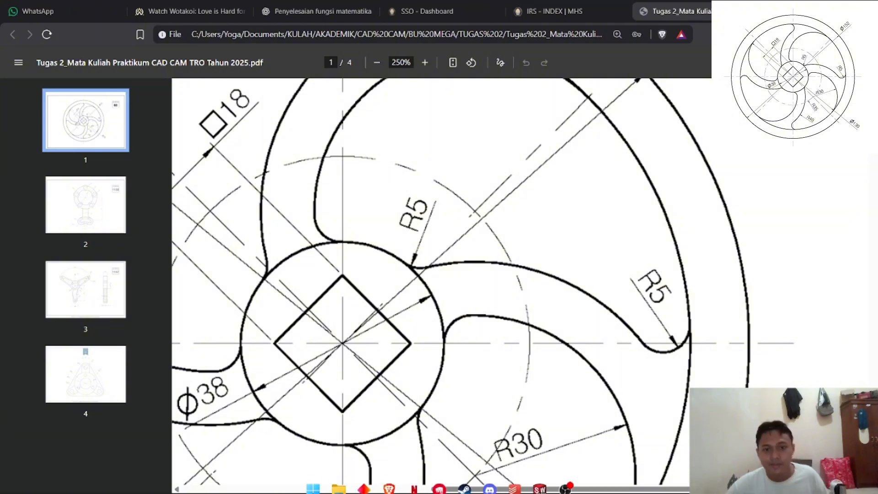
click(547, 484)
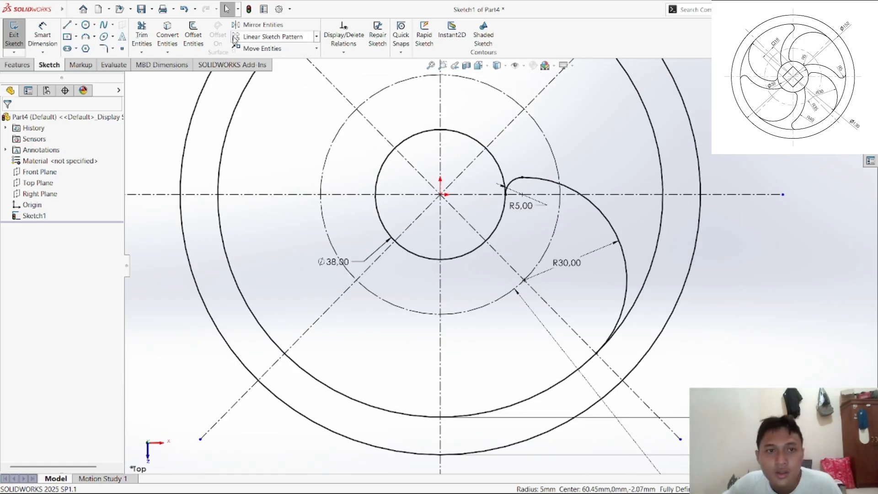
click(69, 28)
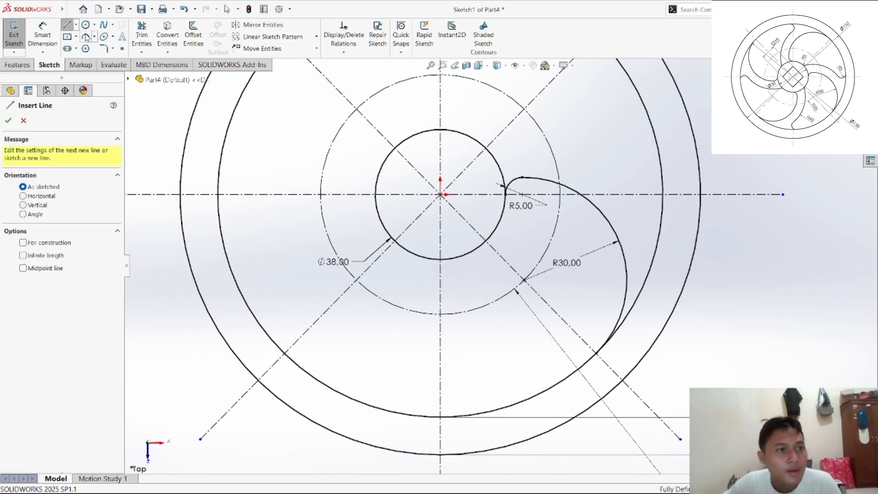
click(94, 36)
click(112, 42)
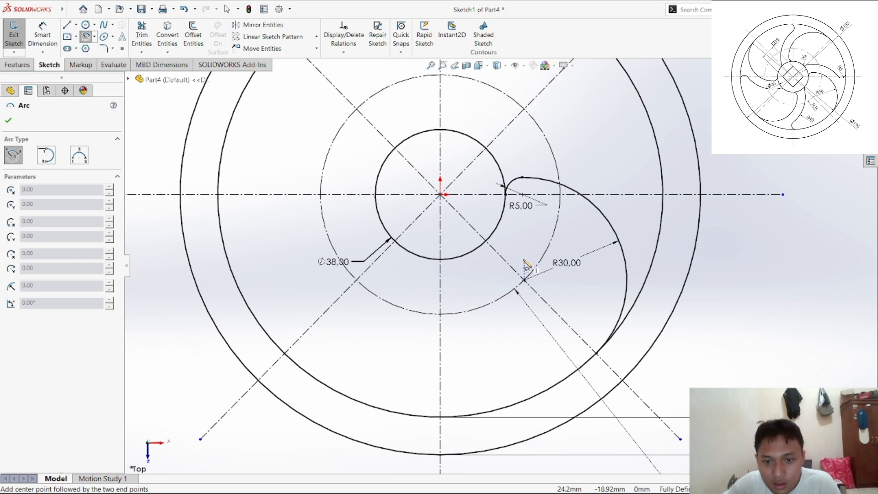
click(524, 259)
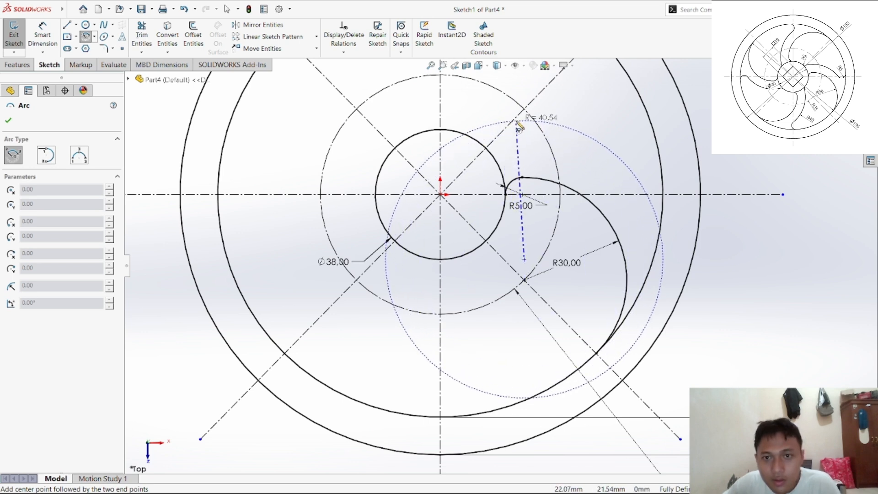
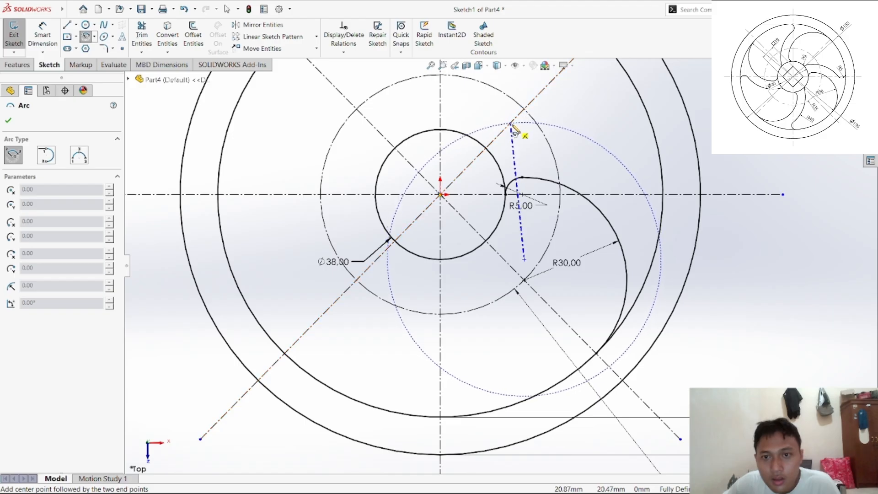
click(511, 124)
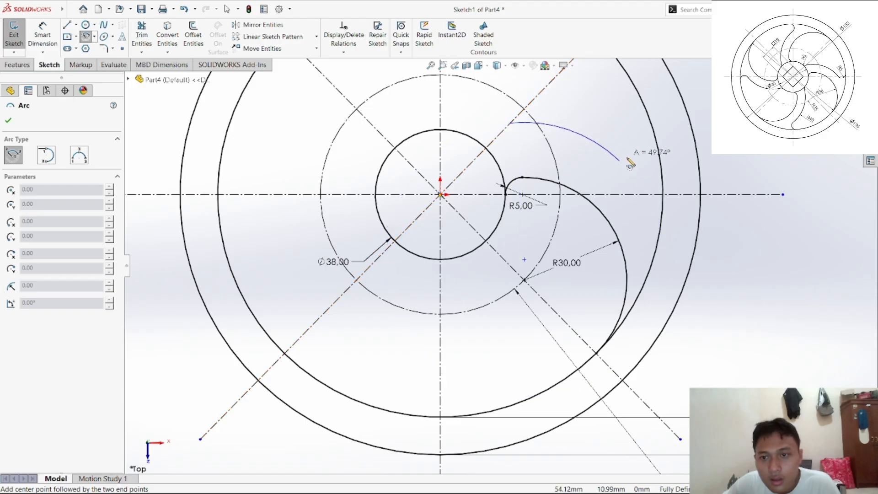
click(639, 184)
right_click(642, 161)
click(656, 168)
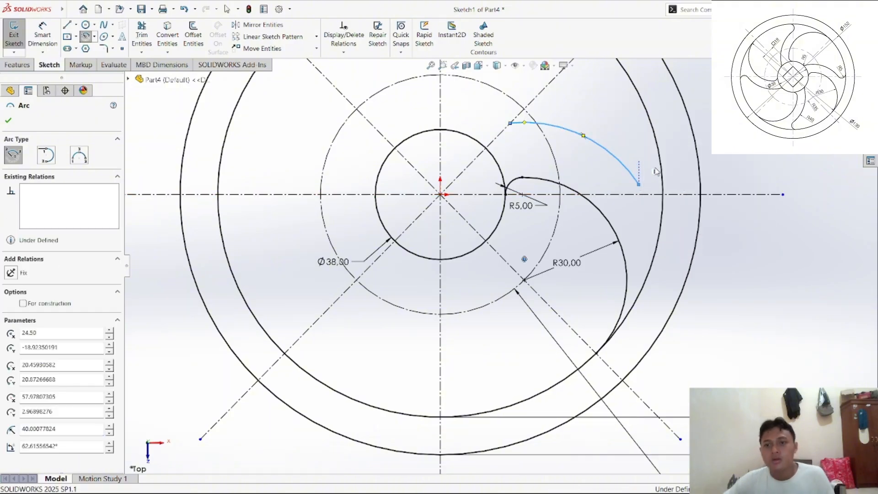
Step: Dimension the new upper spoke arc with a radius of 40 mm
click(42, 36)
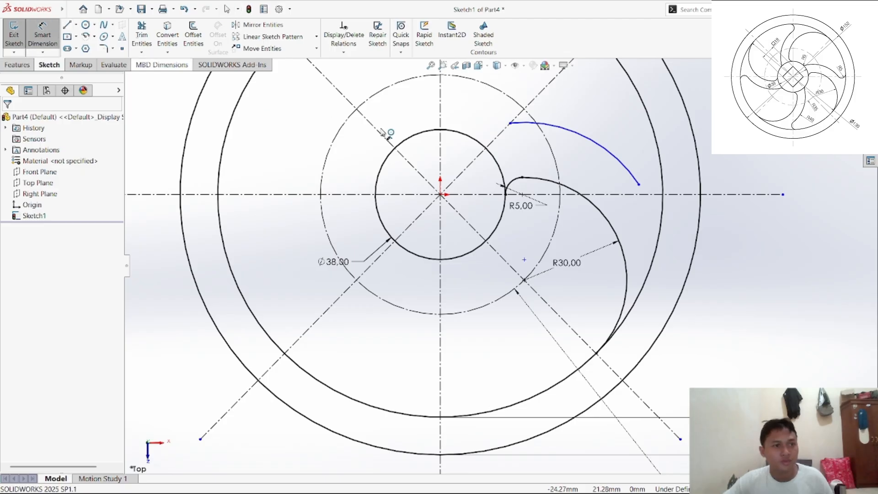
click(614, 154)
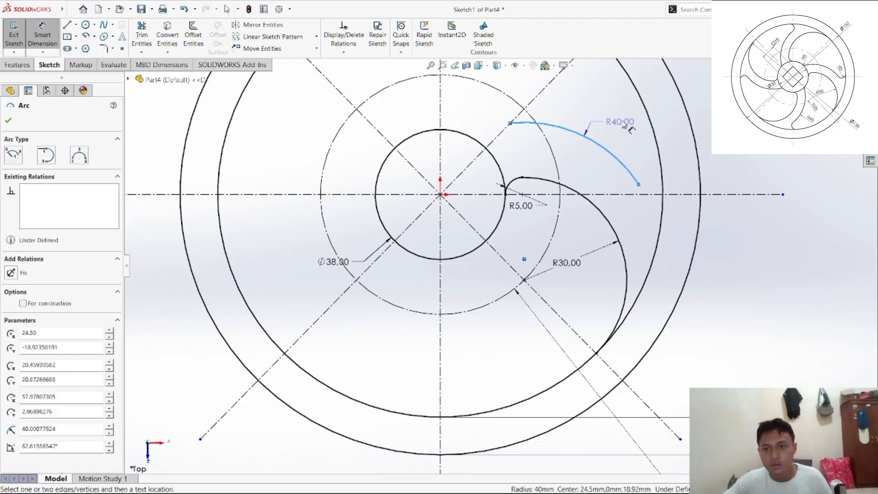
click(622, 133)
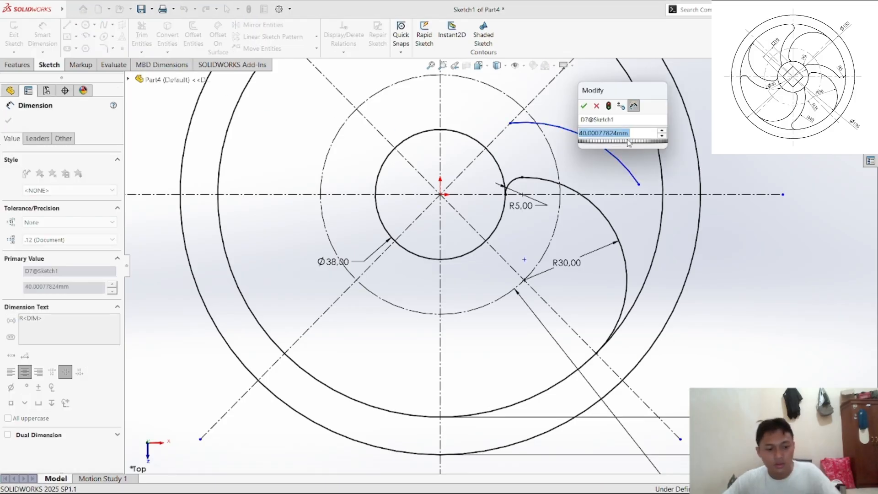
text(40)
key(Return)
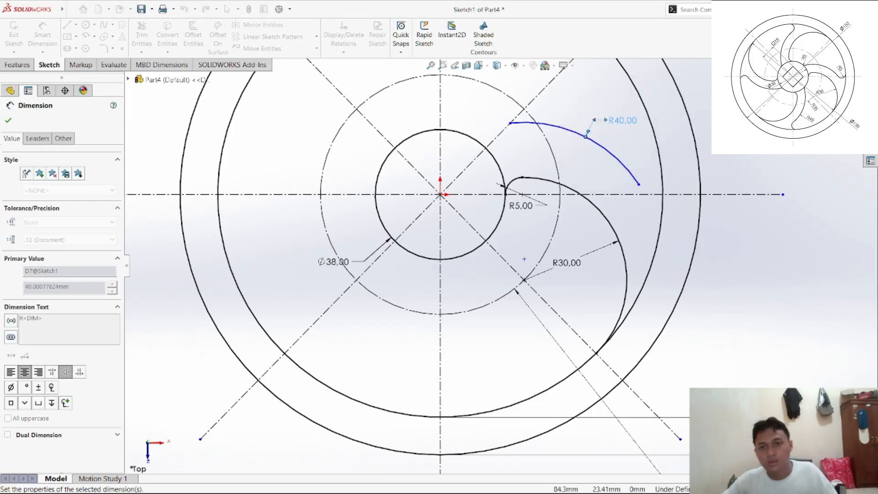
right_click(743, 88)
click(758, 143)
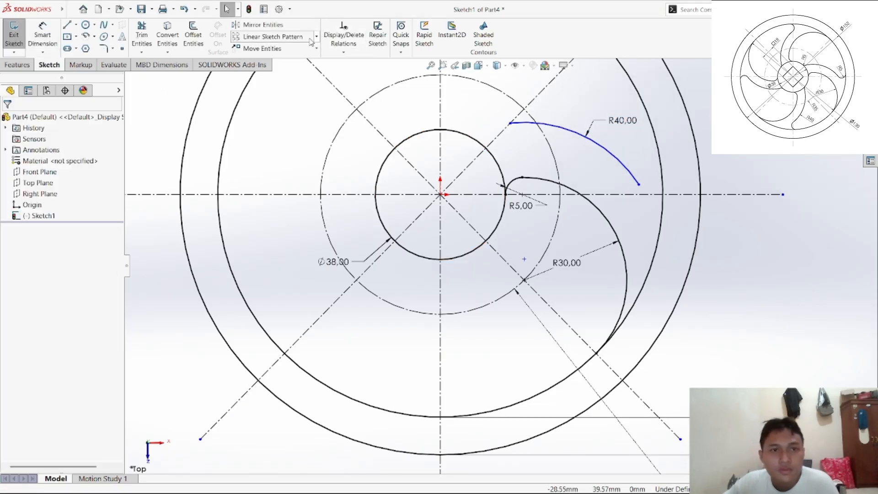
click(87, 37)
click(94, 37)
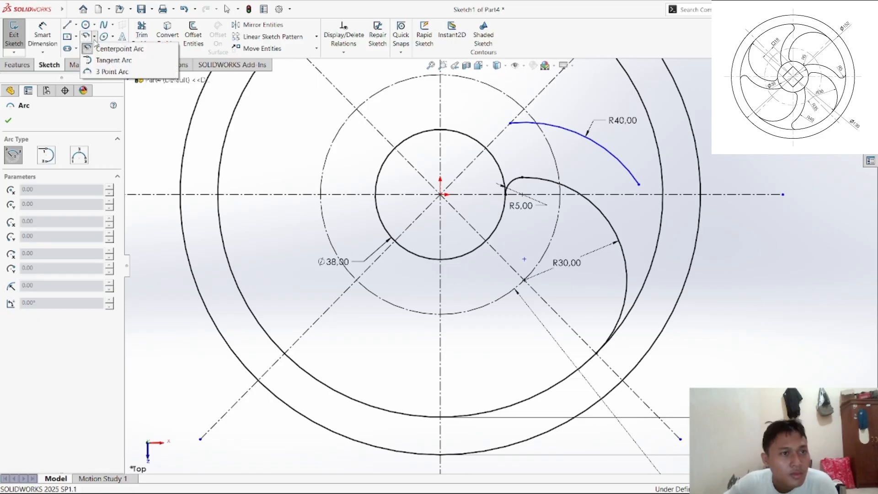
click(117, 69)
click(639, 184)
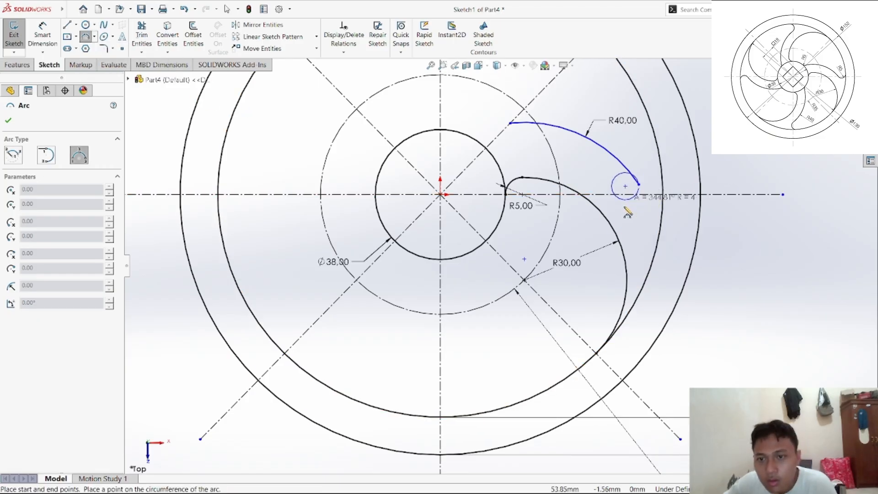
right_click(639, 187)
click(645, 224)
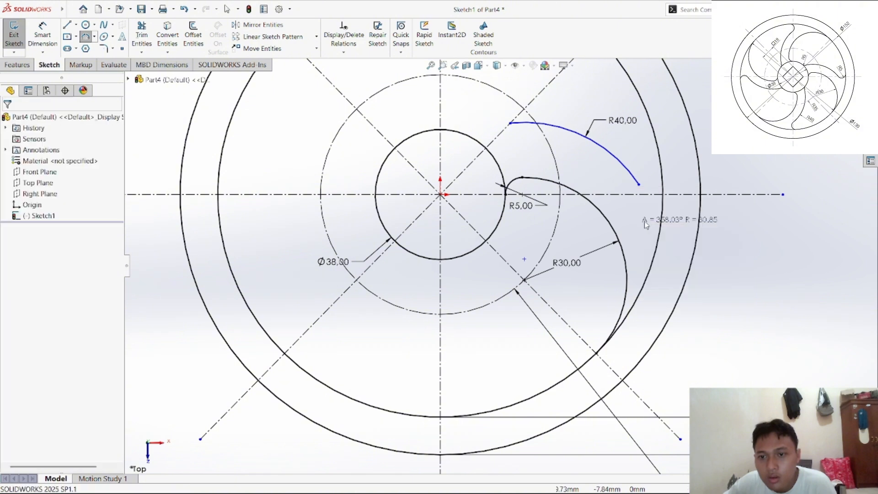
Step: Sketch a 3 Point Arc of about 4.9 mm radius from the R40 arc's outer end to the inner rim circle, bulging downward
click(85, 37)
click(639, 184)
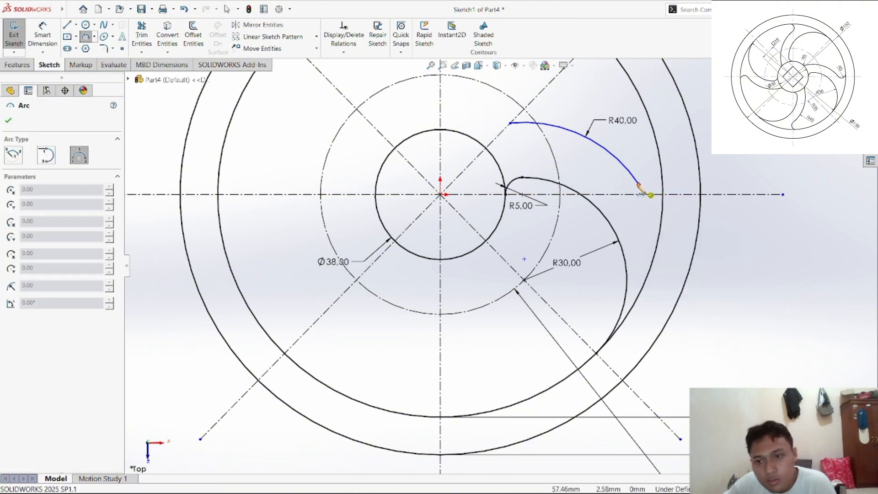
click(661, 186)
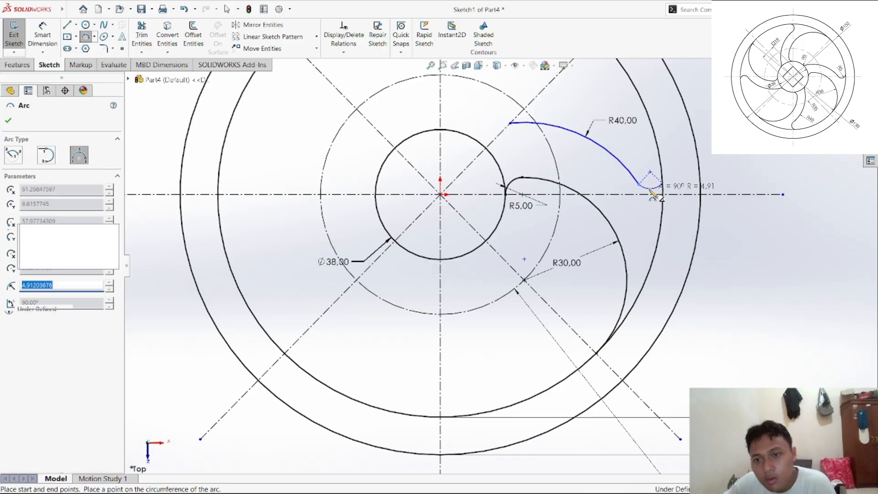
click(652, 192)
right_click(686, 158)
click(699, 167)
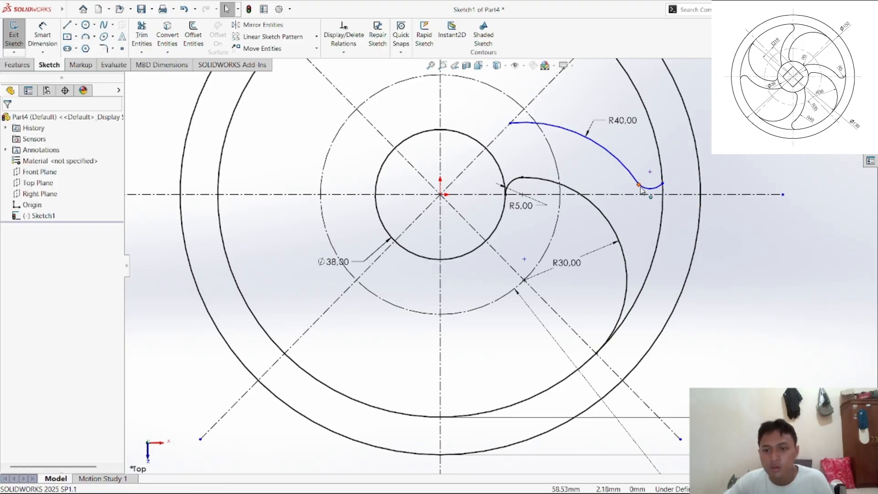
Step: Add a tangent relation between the R40 arc and the small rim-end arc at their shared endpoint
click(639, 185)
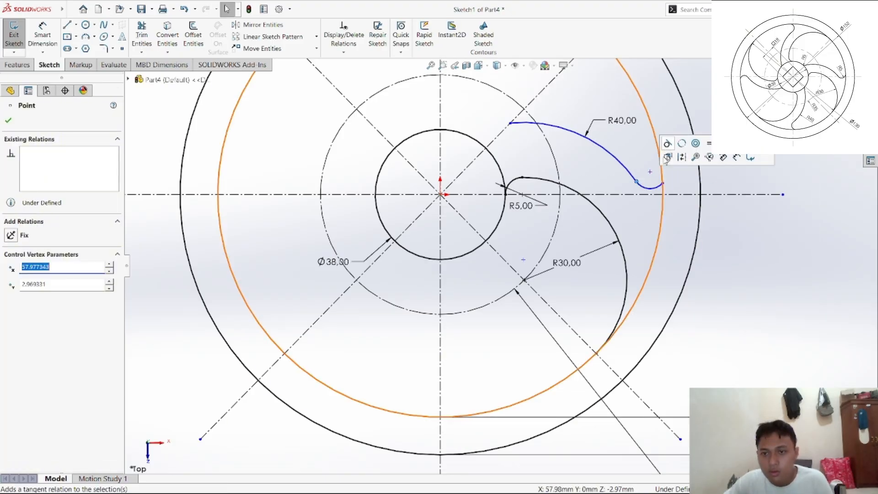
click(663, 184)
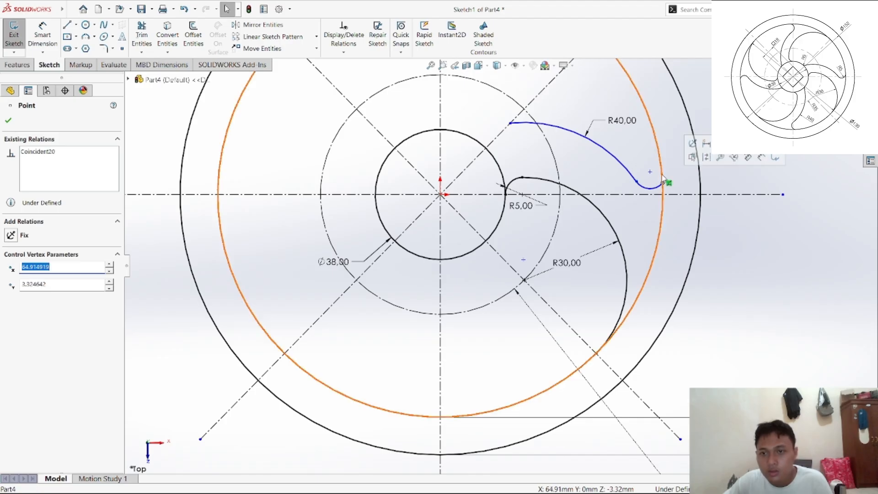
click(692, 91)
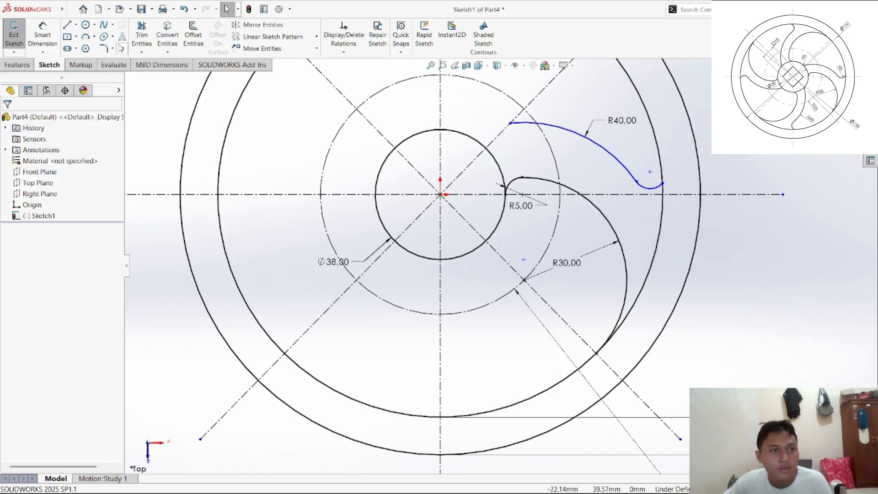
Step: Add a tangent relation between the small rim-end arc and the inner rim circle
click(343, 52)
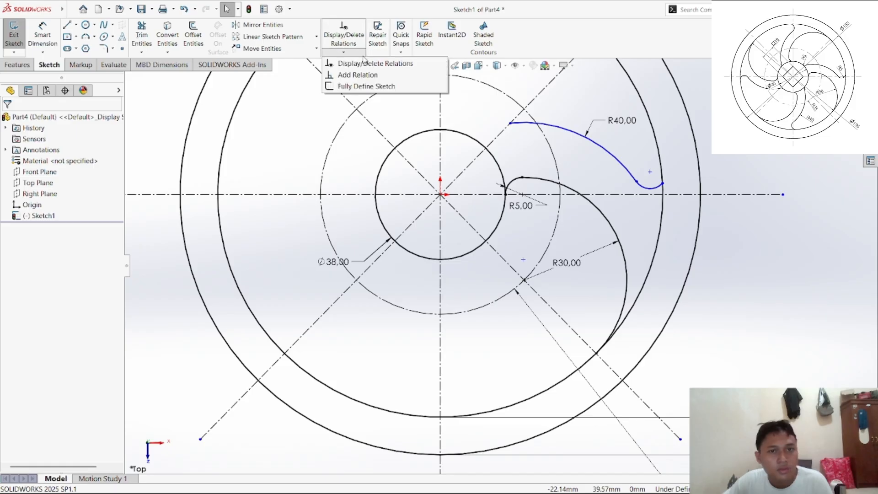
click(358, 75)
click(659, 187)
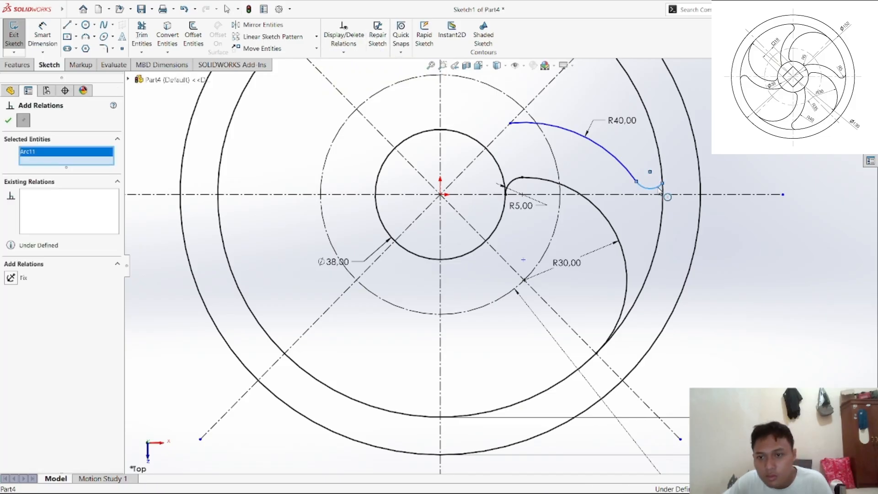
click(662, 176)
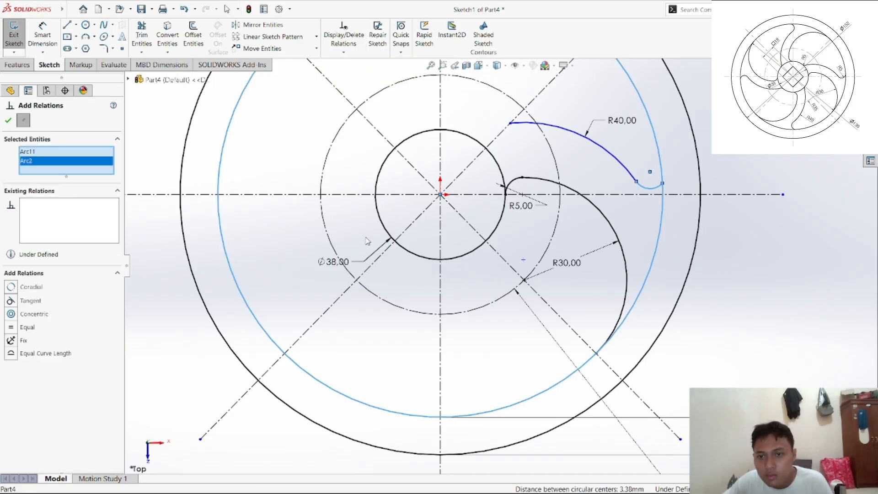
click(39, 302)
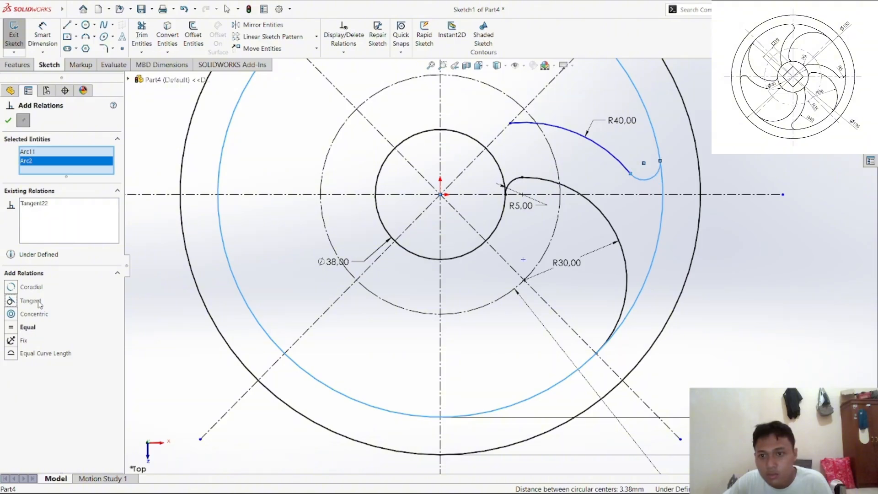
click(11, 121)
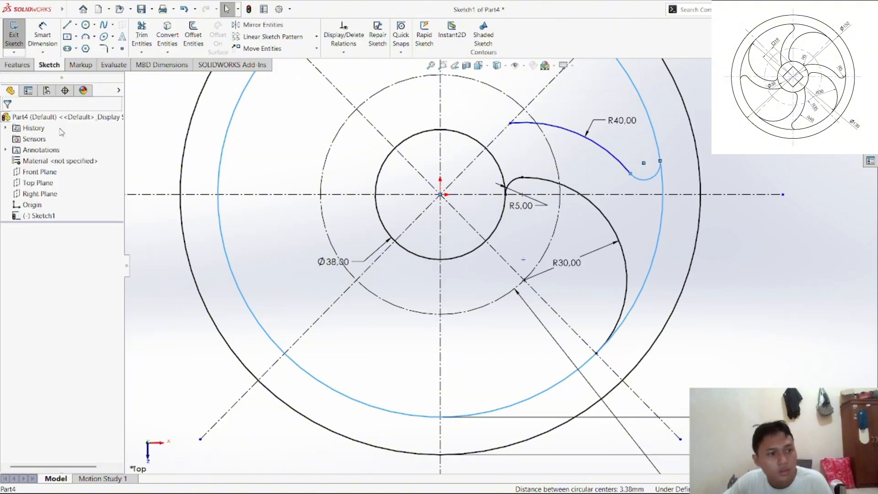
Step: Add a coincident relation between the small arc's endpoint on the inner rim circle and the horizontal centreline
click(338, 54)
click(366, 75)
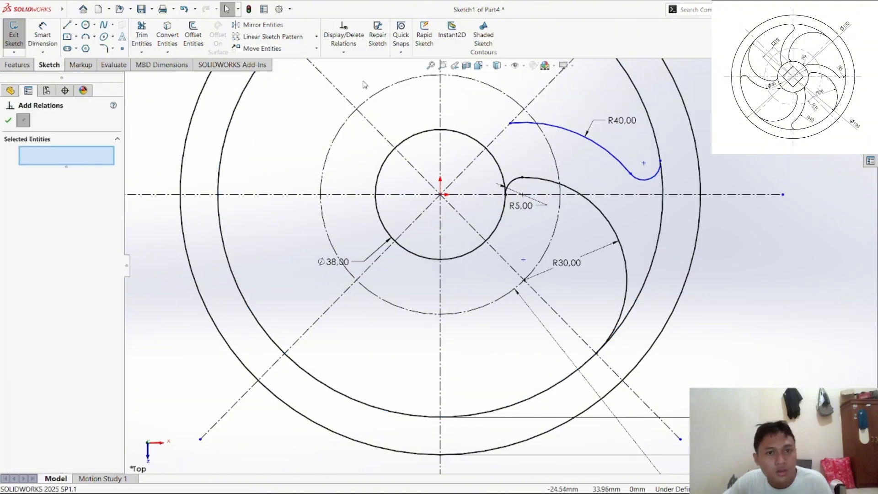
click(660, 161)
click(673, 194)
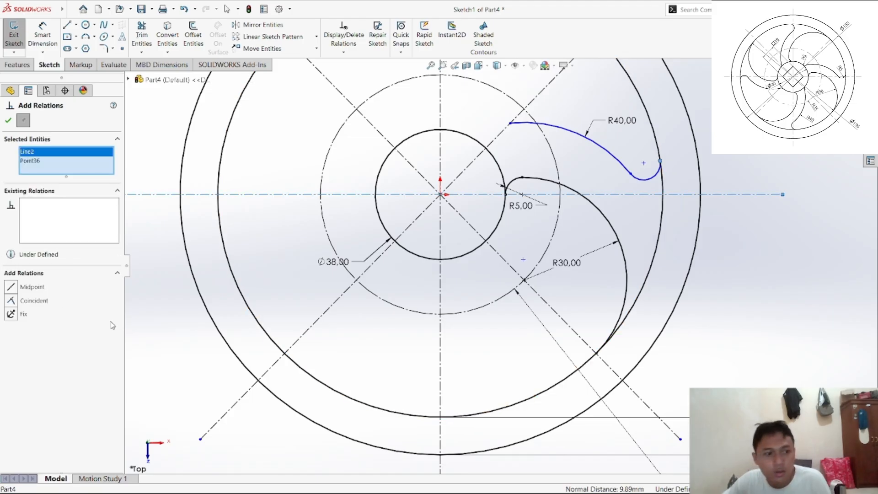
click(32, 300)
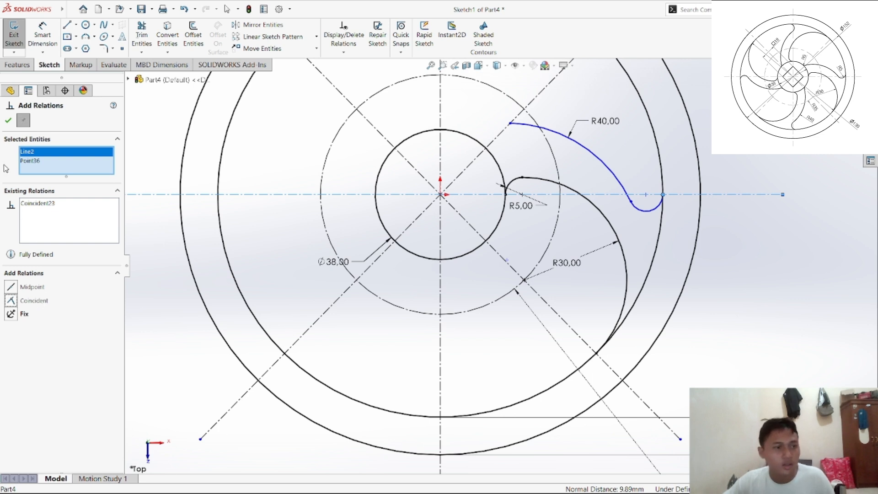
Step: Dimension the small rim-end arc of the R40 spoke curve with a radius of 5 mm
click(8, 121)
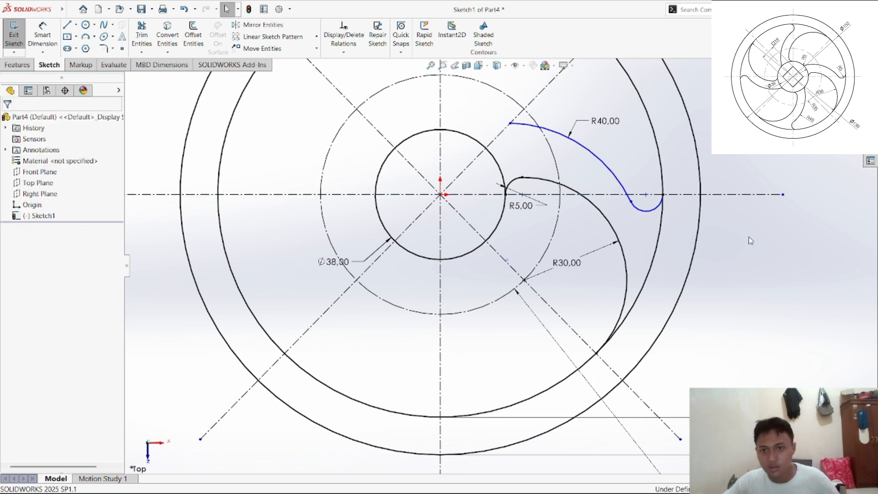
click(42, 34)
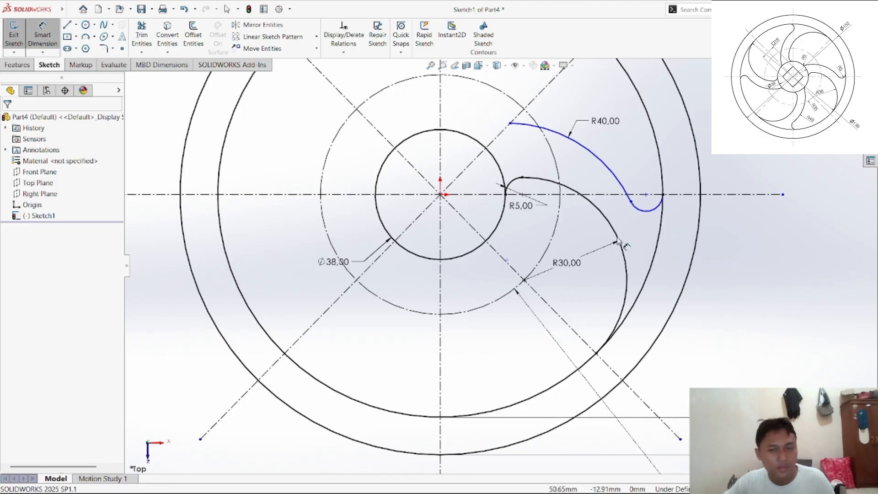
click(642, 214)
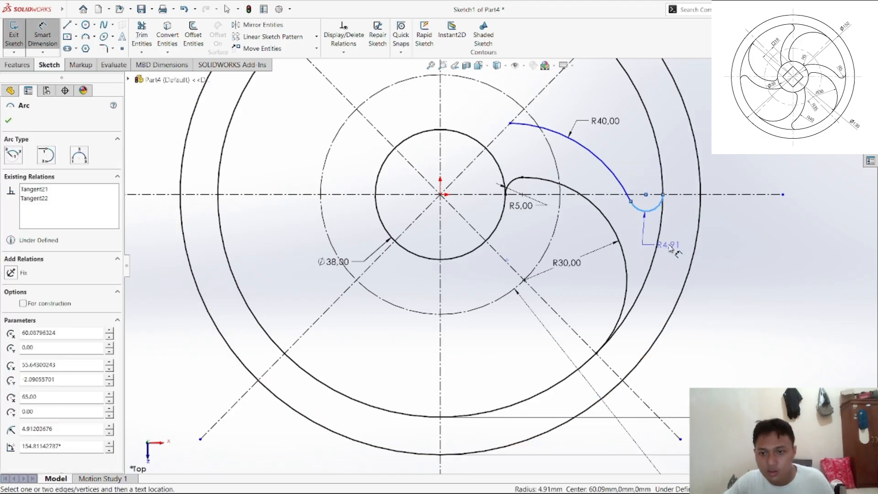
click(725, 275)
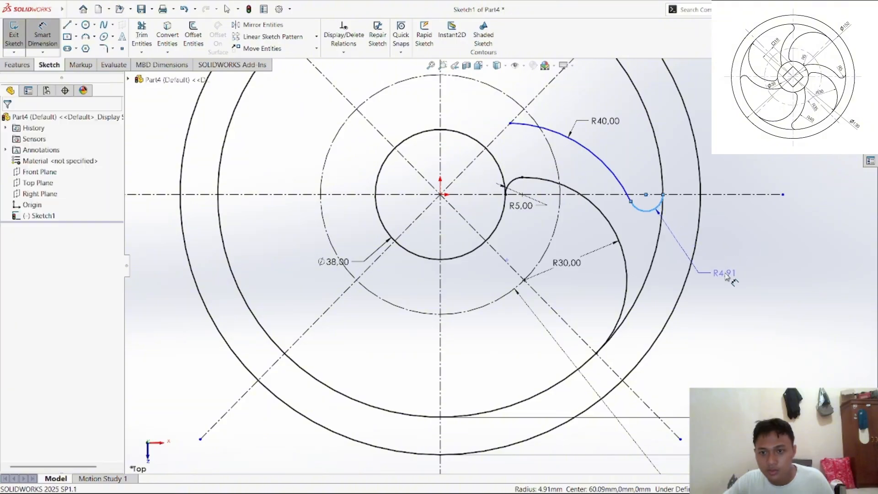
text(5)
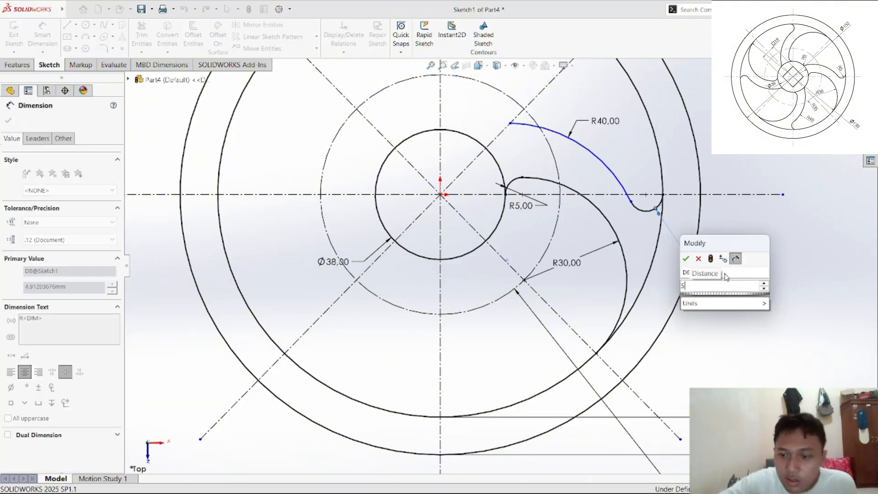
key(Return)
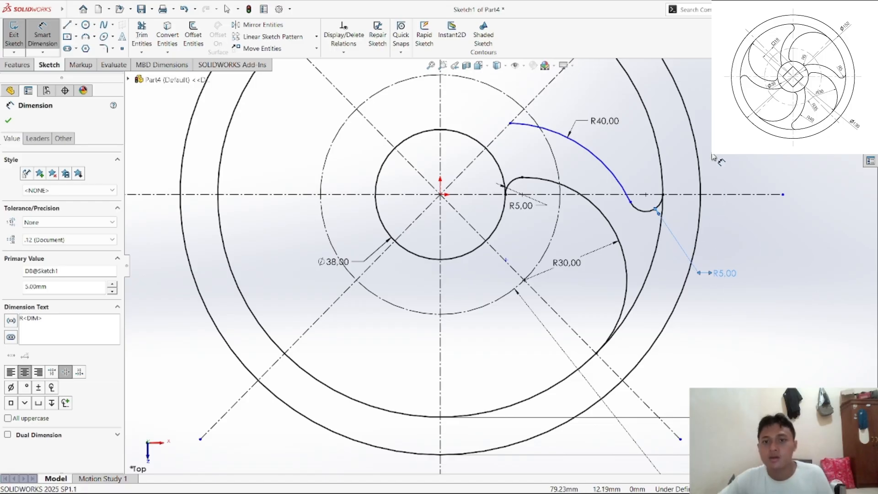
click(712, 158)
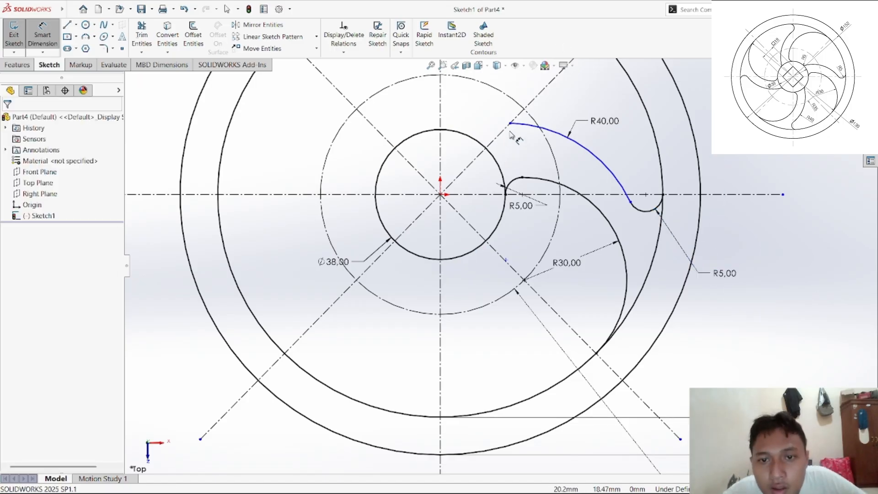
click(510, 124)
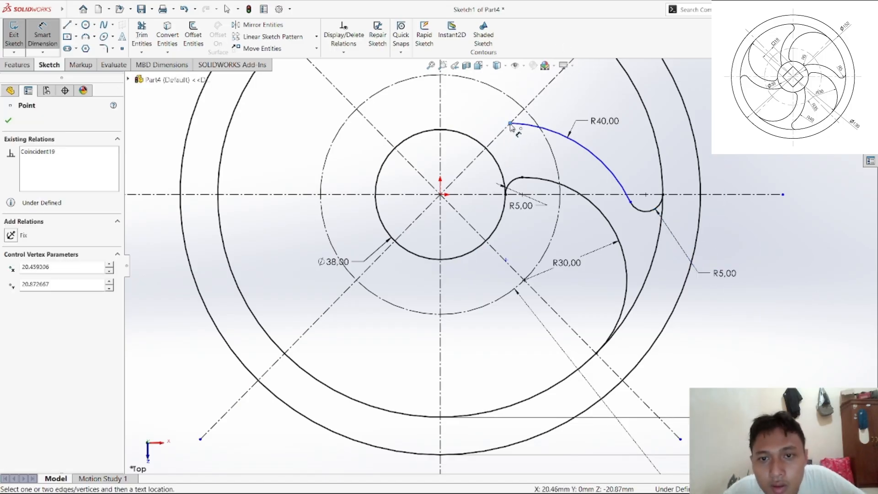
click(699, 129)
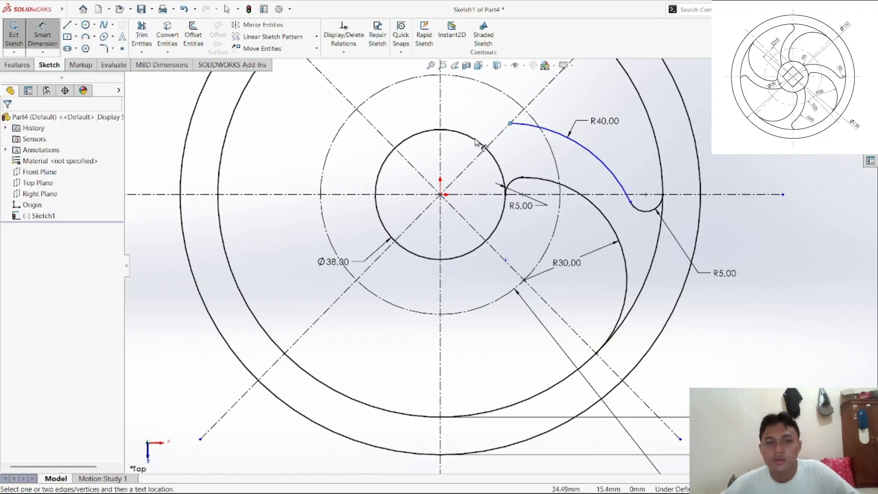
key(Escape)
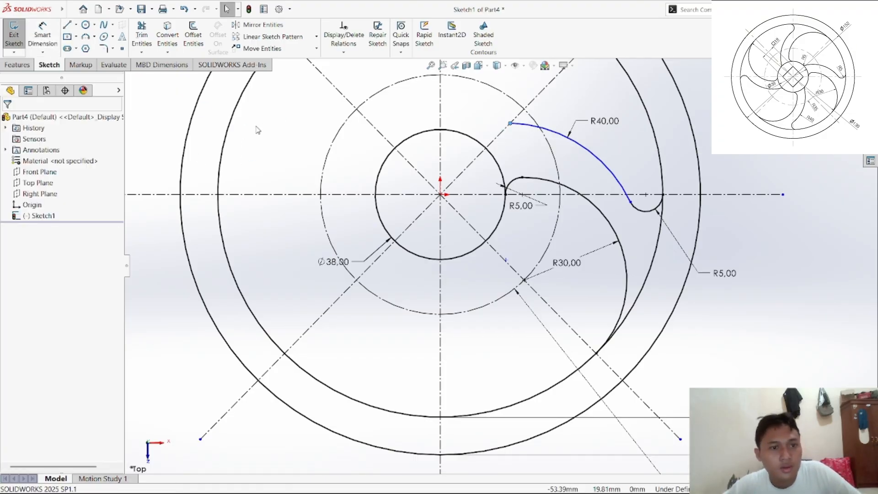
Step: Move the R40 arc's inner endpoint nearer the hub and sketch a 3 Point Arc of about 18.1 mm radius from it to the hub circle
drag(511, 126, 503, 141)
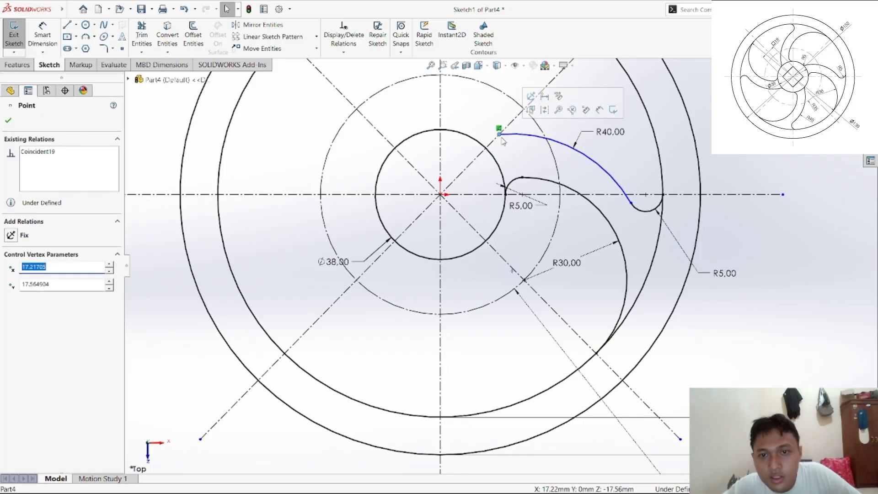
key(Escape)
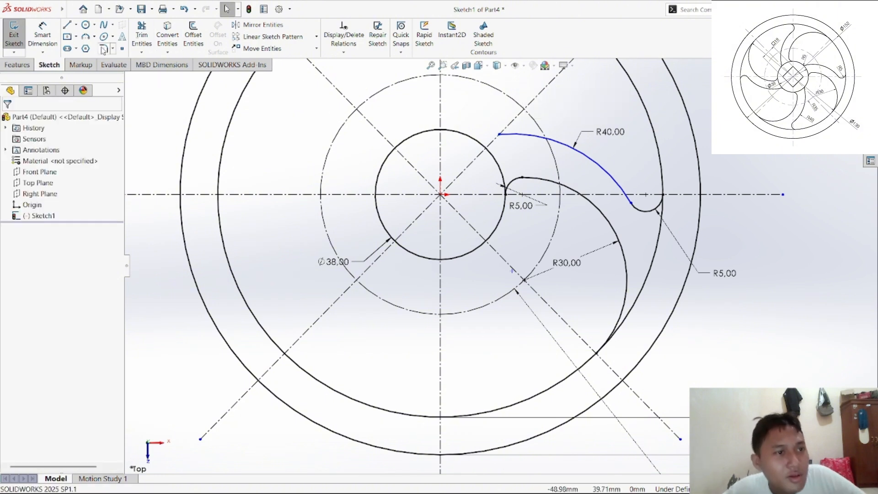
click(85, 36)
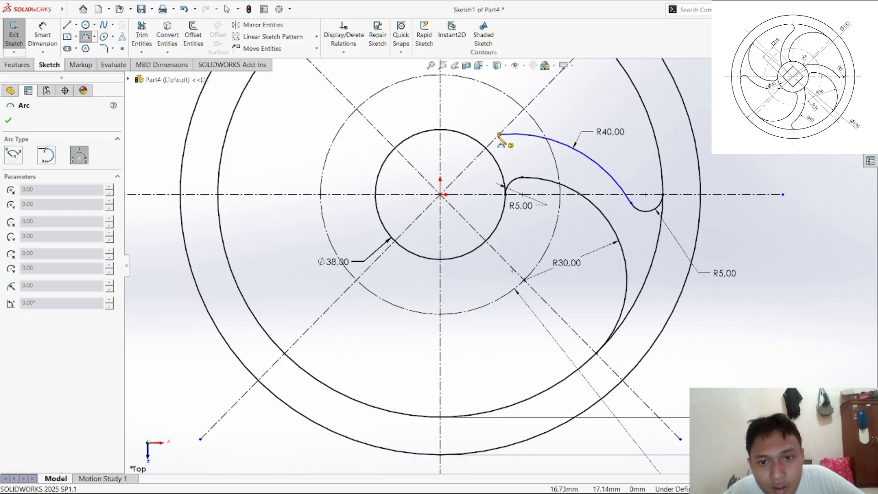
click(476, 146)
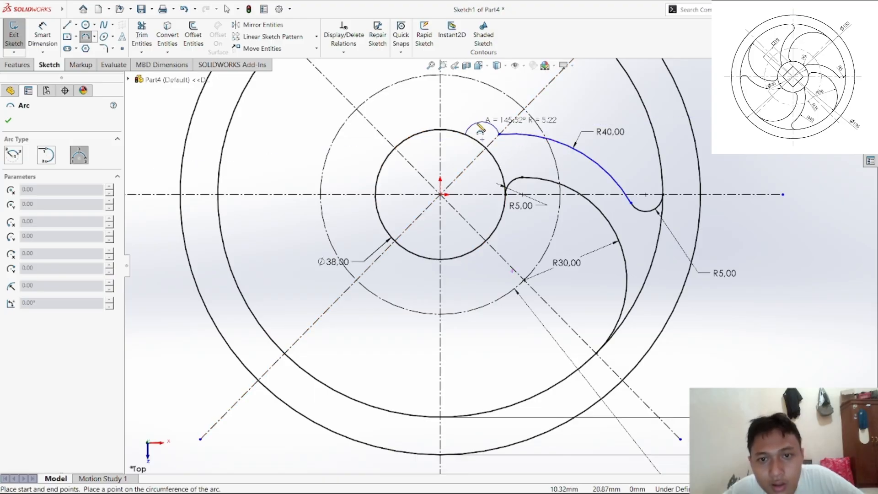
click(486, 138)
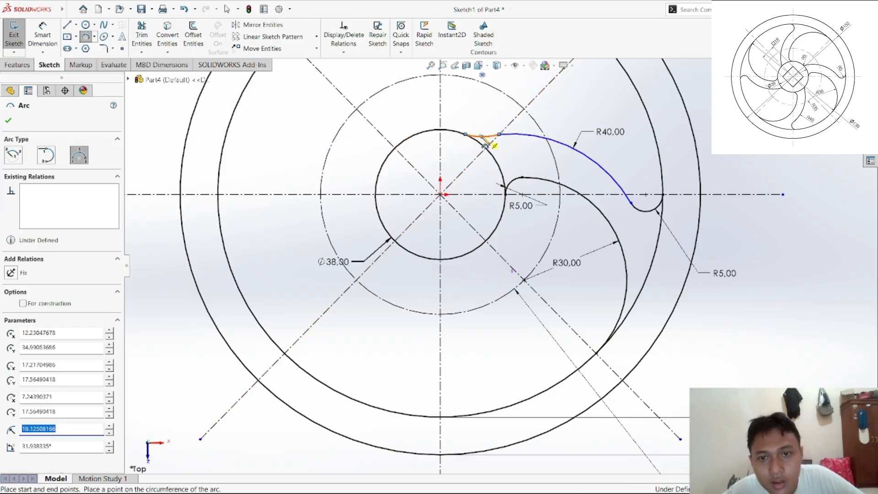
right_click(484, 116)
click(488, 120)
Step: Add tangent relations making the new hub-end arc tangent to both the R40 arc and the 38 mm hub circle
click(499, 135)
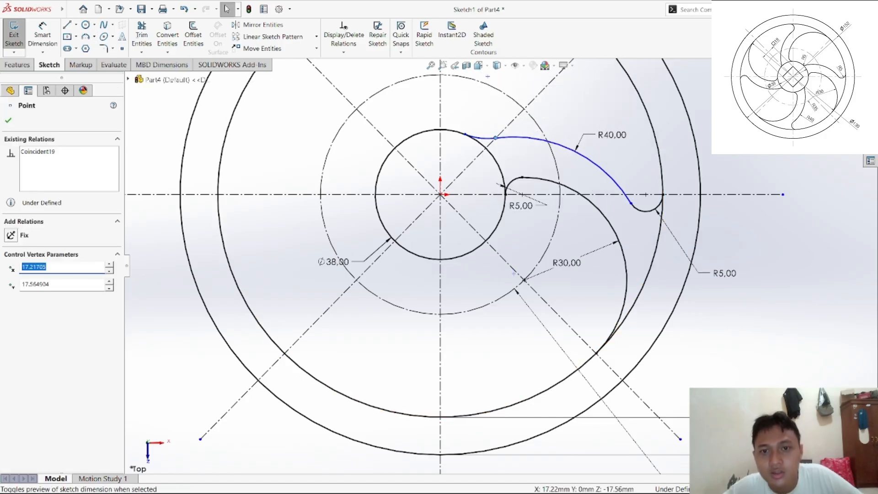
click(642, 101)
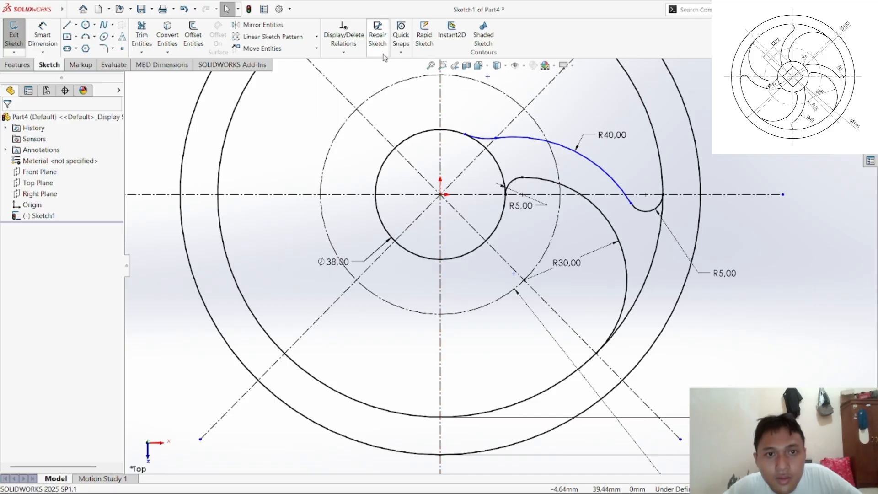
click(343, 52)
click(361, 74)
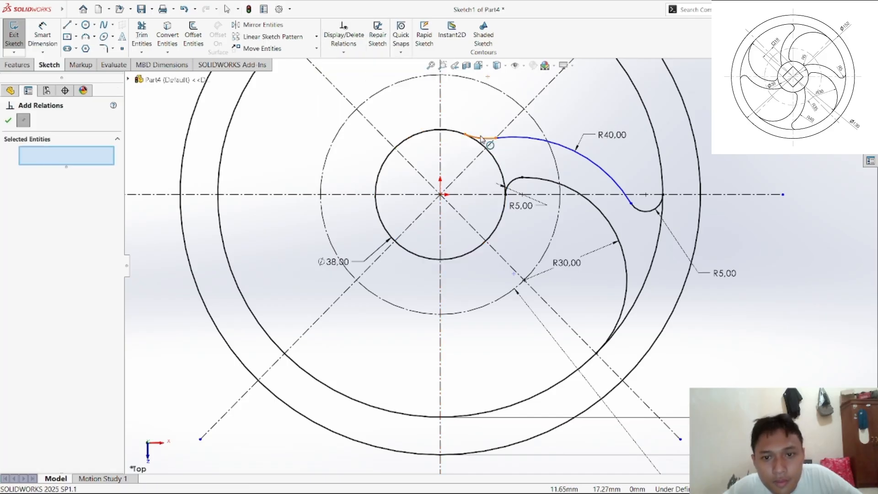
click(476, 138)
click(480, 145)
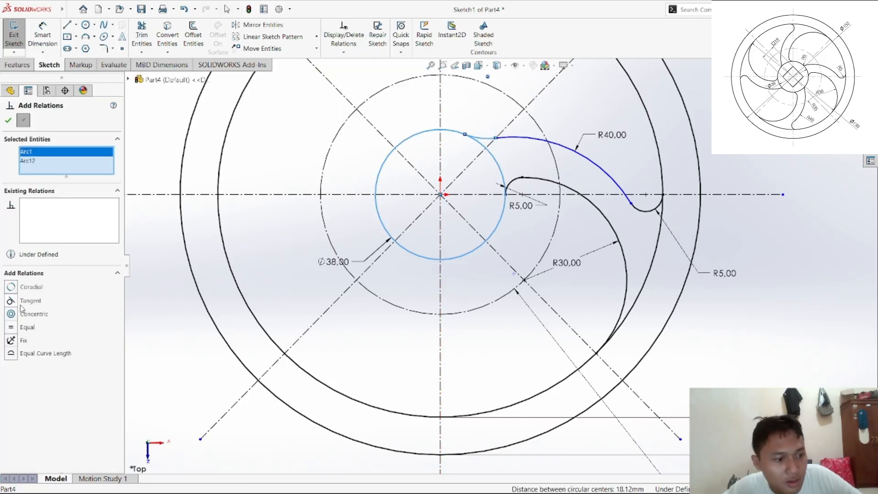
click(8, 120)
Step: Dimension the new hub-end arc between the R40 arc and the hub circle with a radius of 5 mm
click(42, 34)
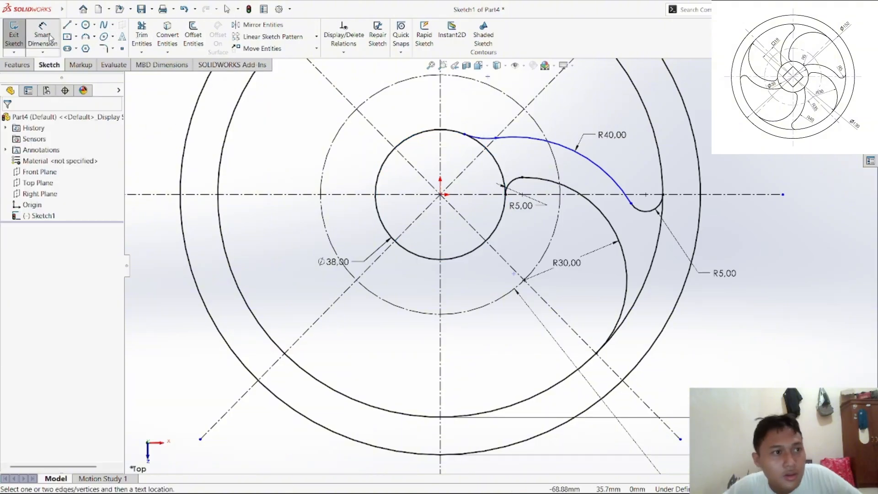
click(480, 137)
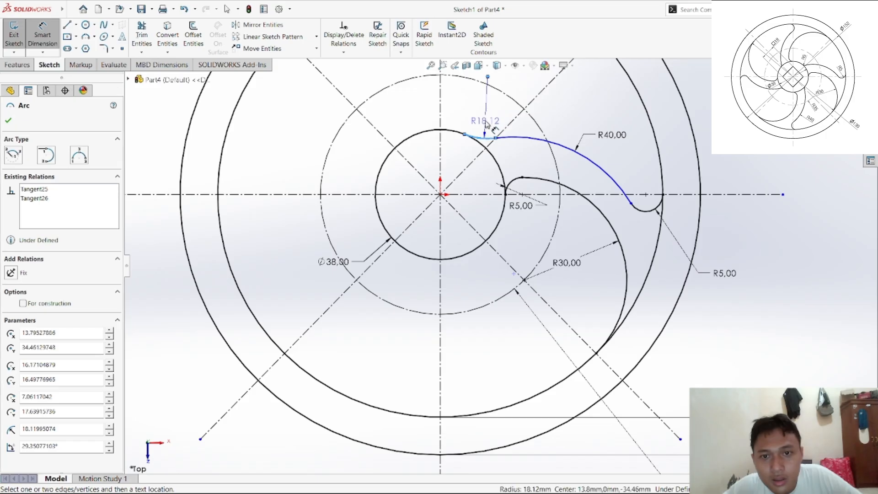
click(485, 112)
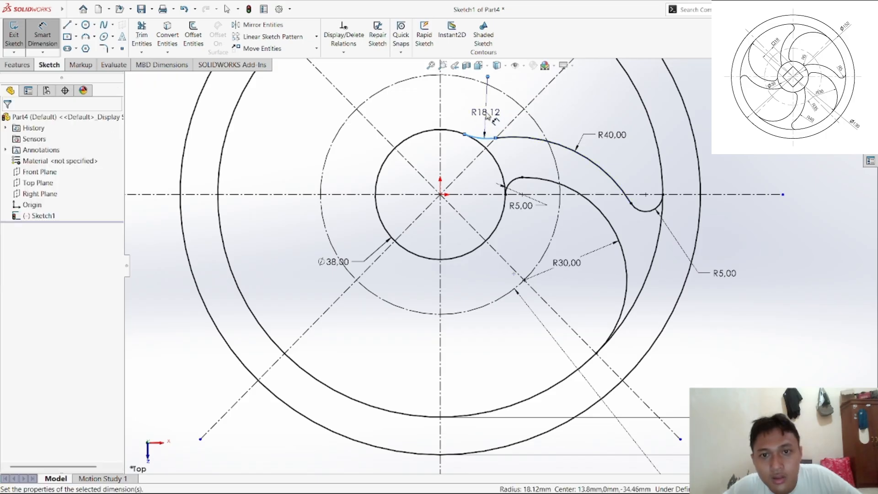
double_click(487, 114)
text(5)
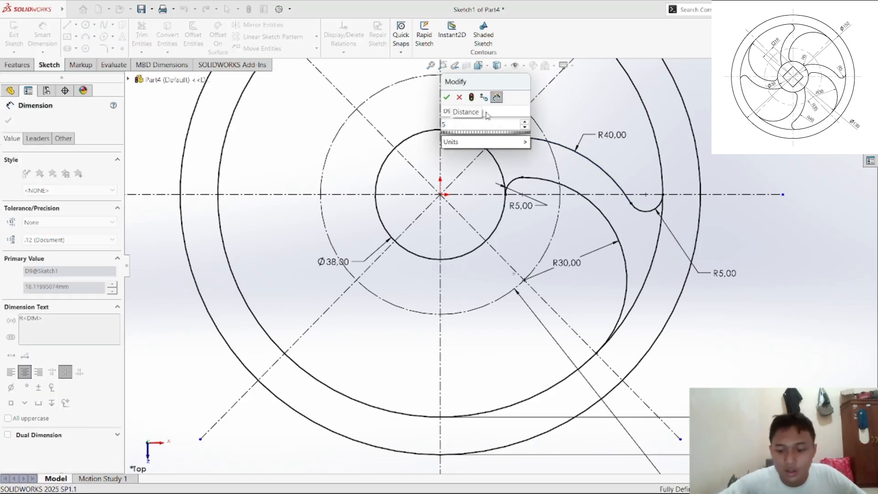
key(Return)
key(Escape)
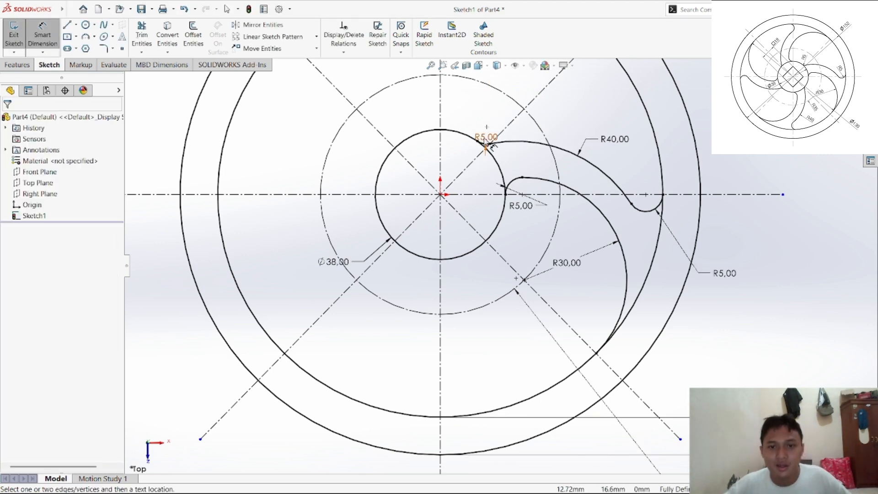
Step: Reposition the R5 dimension of the upper hub-end arc just above the arc, clear of the sketch geometry
drag(485, 137, 486, 128)
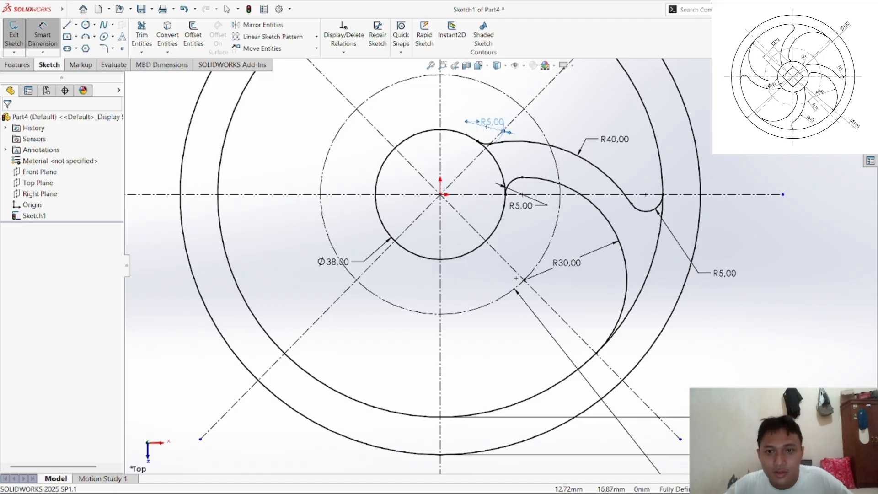
click(490, 126)
click(735, 180)
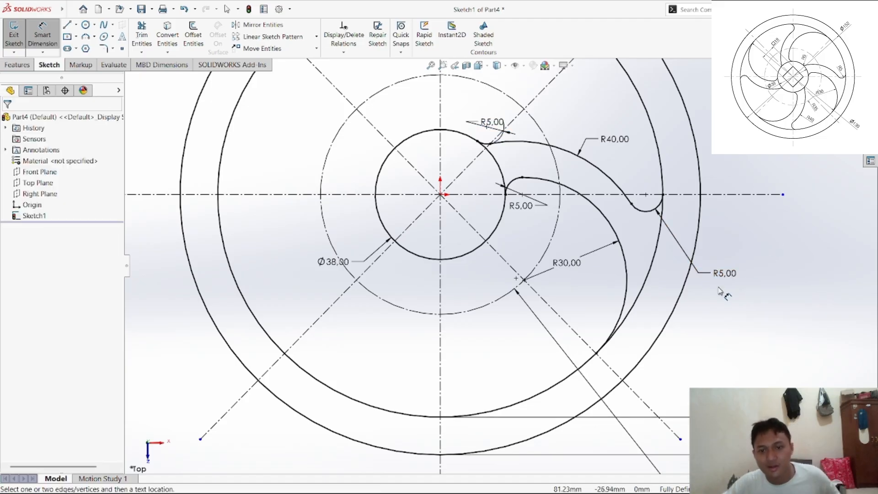
click(43, 36)
Step: Circularly pattern the R40 arc, the R30 arc and the three R5 spoke arcs about the origin with 4 equally spaced instances over 360 degrees
scroll(642, 326, down, 2)
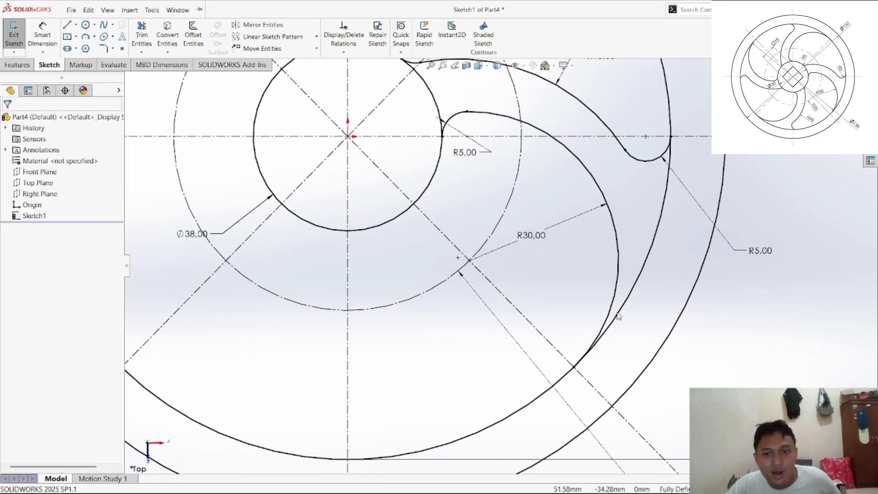
scroll(576, 275, up, 6)
scroll(529, 237, down, 6)
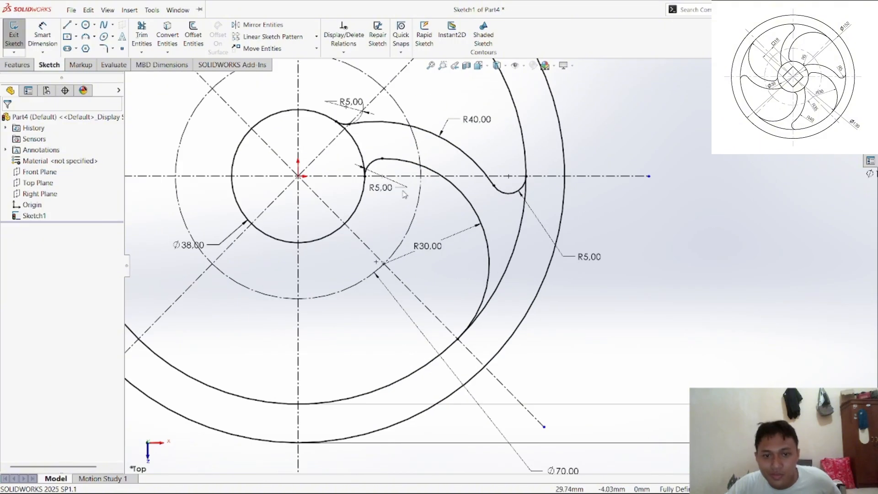
click(130, 9)
click(316, 37)
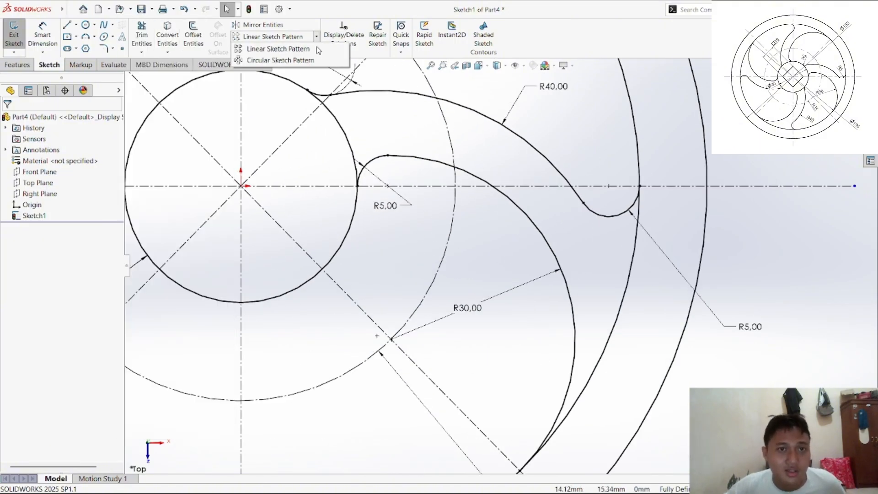
click(270, 49)
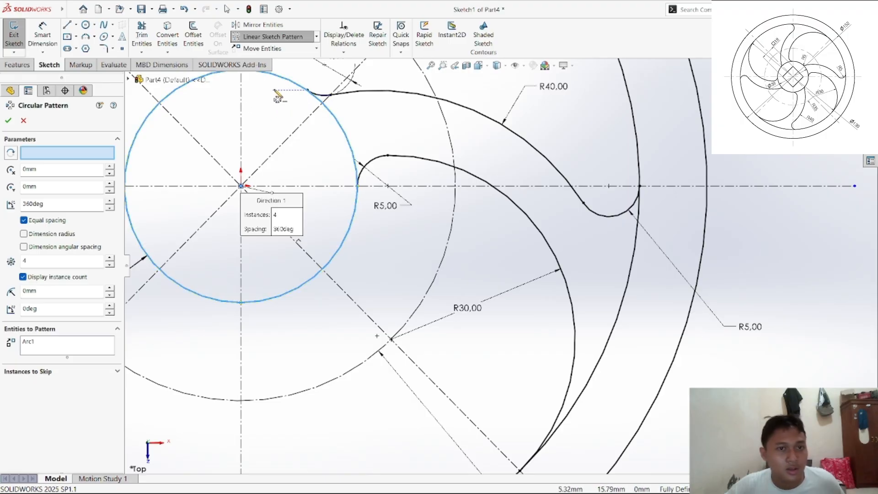
click(289, 82)
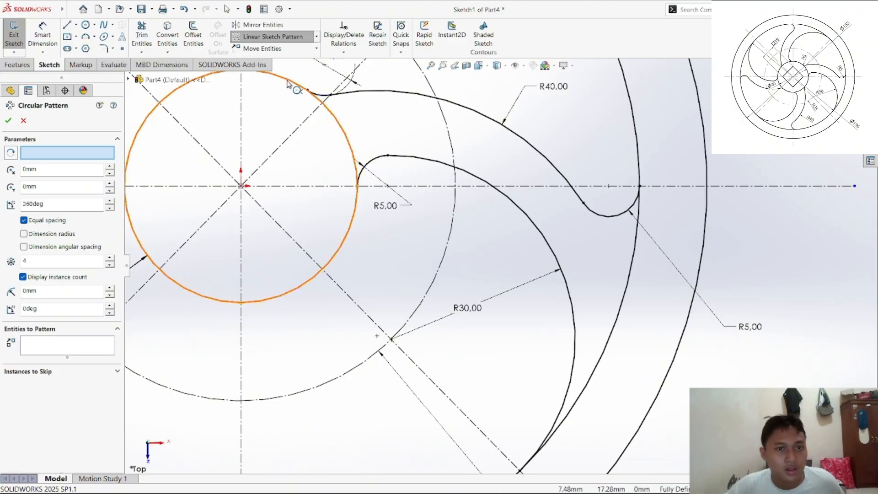
click(394, 94)
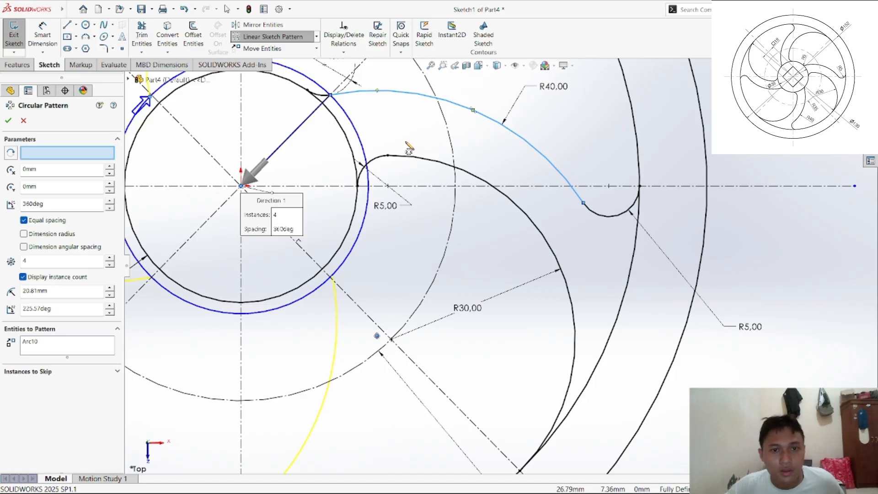
click(561, 248)
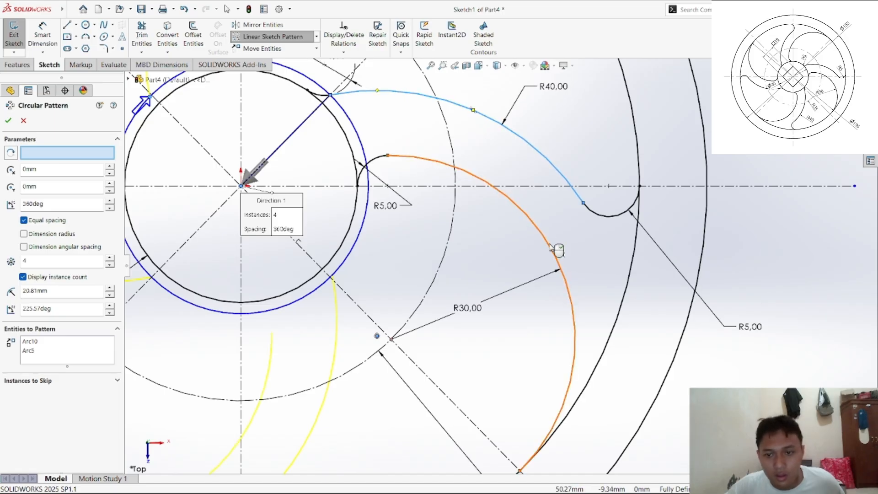
click(603, 219)
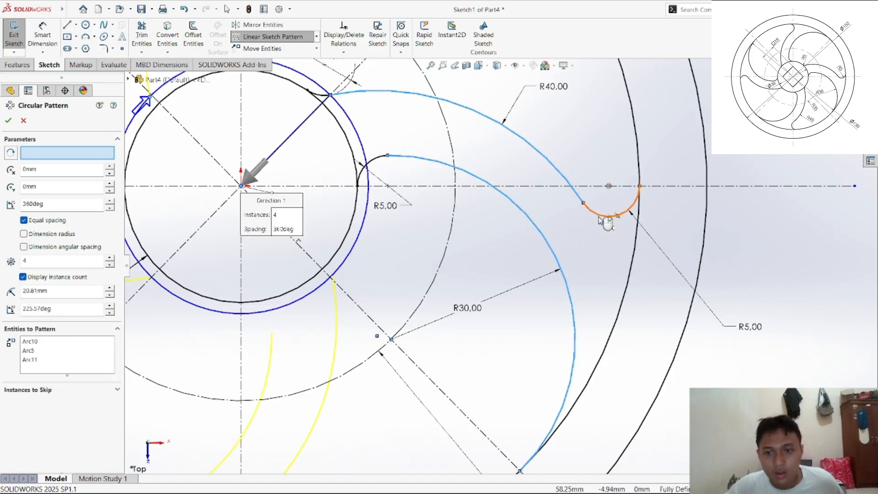
click(369, 164)
click(325, 97)
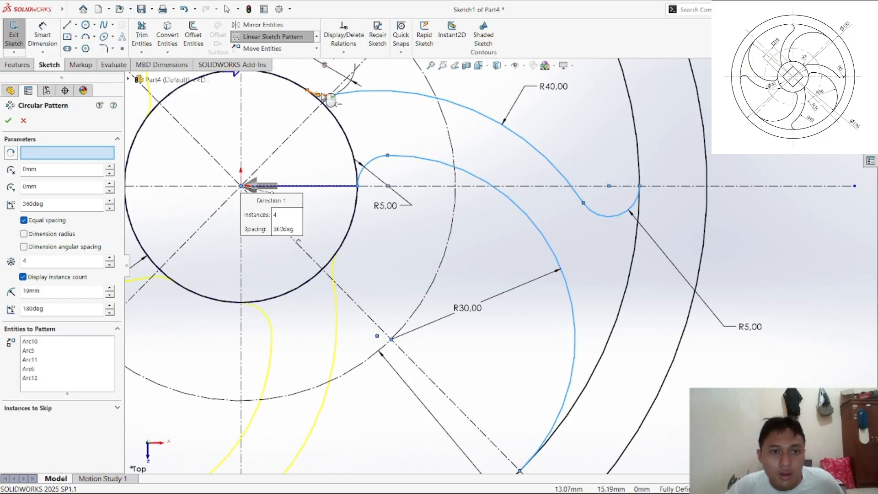
scroll(402, 141, down, 3)
scroll(470, 197, up, 5)
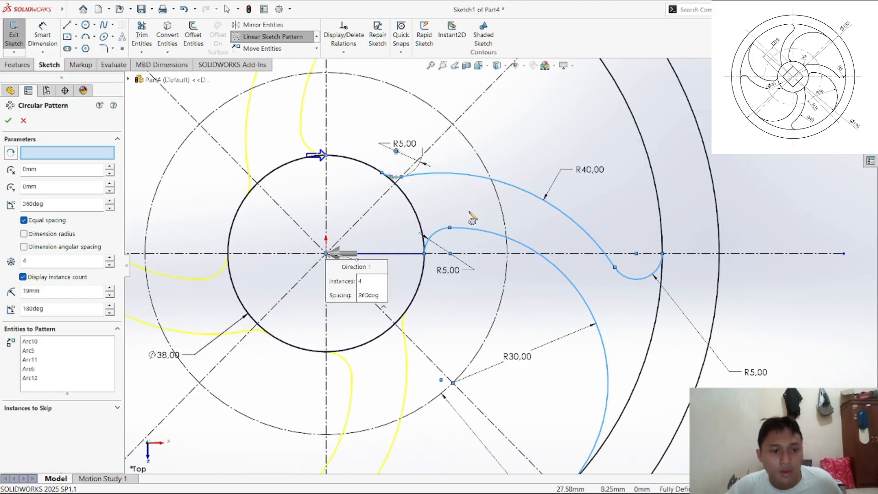
scroll(481, 247, up, 3)
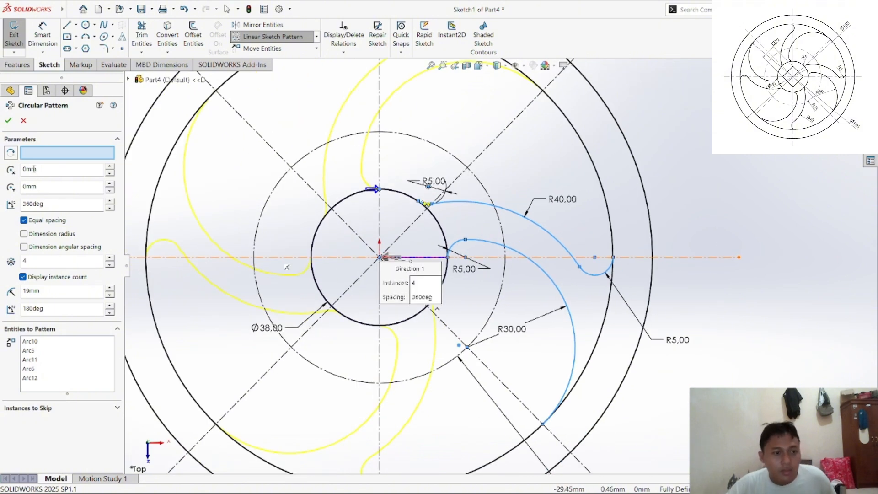
click(8, 120)
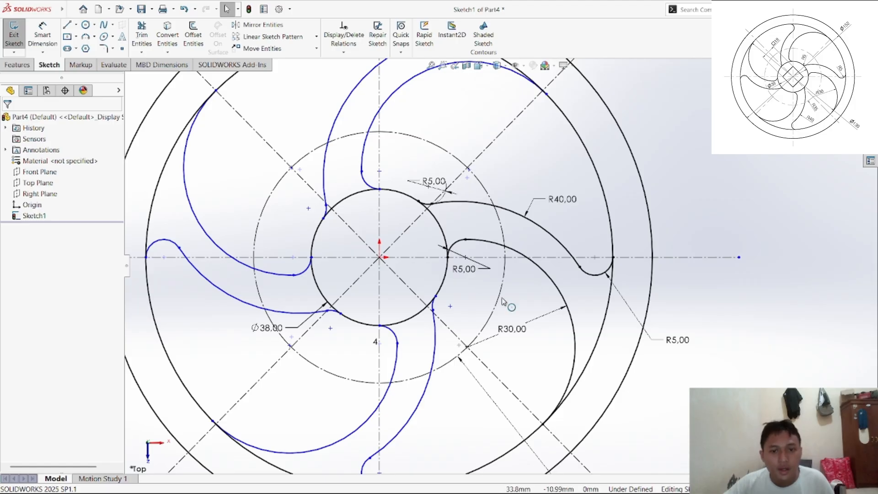
Step: Examine the relations on the original spoke's hub-end points and upper R5 arc, and the matching points of the patterned spokes
scroll(445, 236, down, 6)
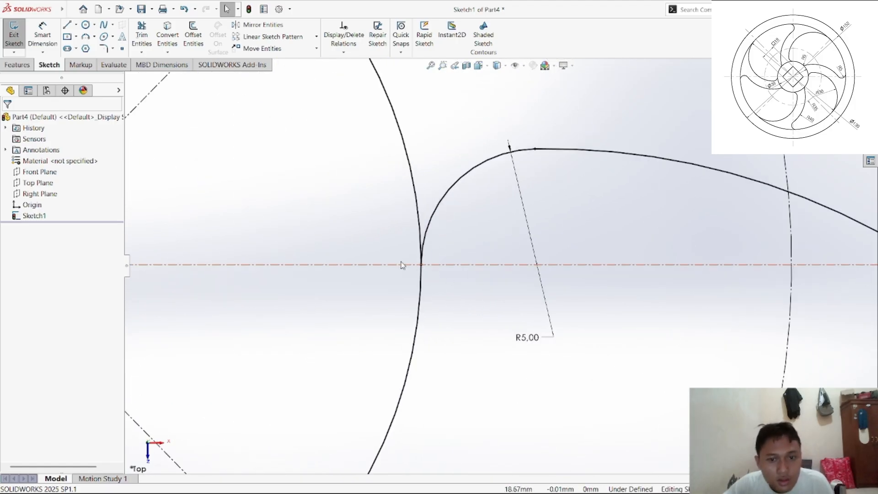
click(421, 266)
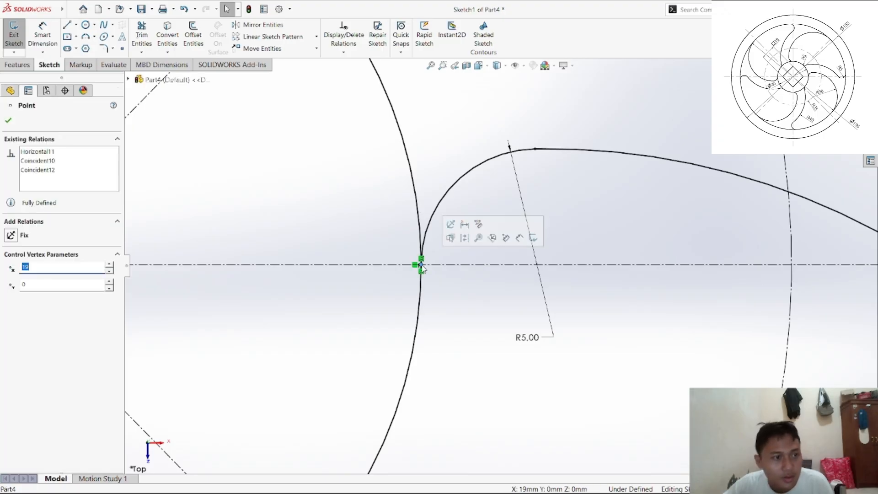
click(362, 233)
scroll(336, 216, up, 5)
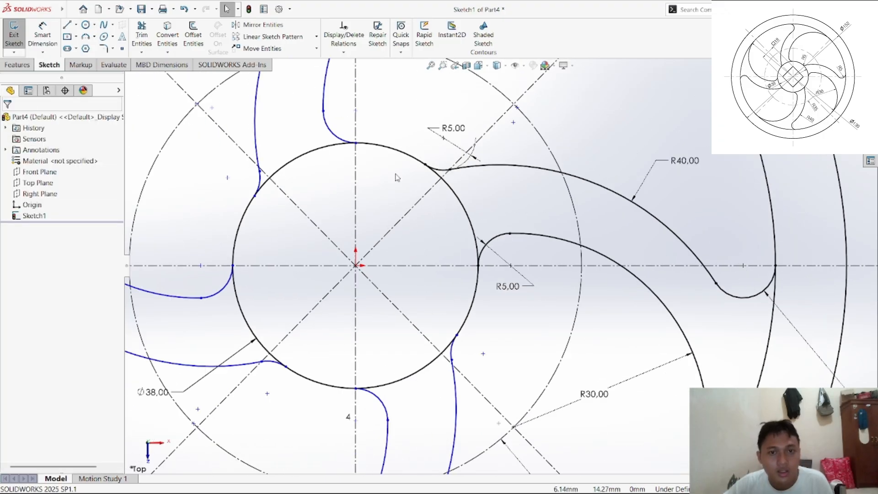
click(425, 165)
click(402, 185)
click(343, 52)
click(438, 170)
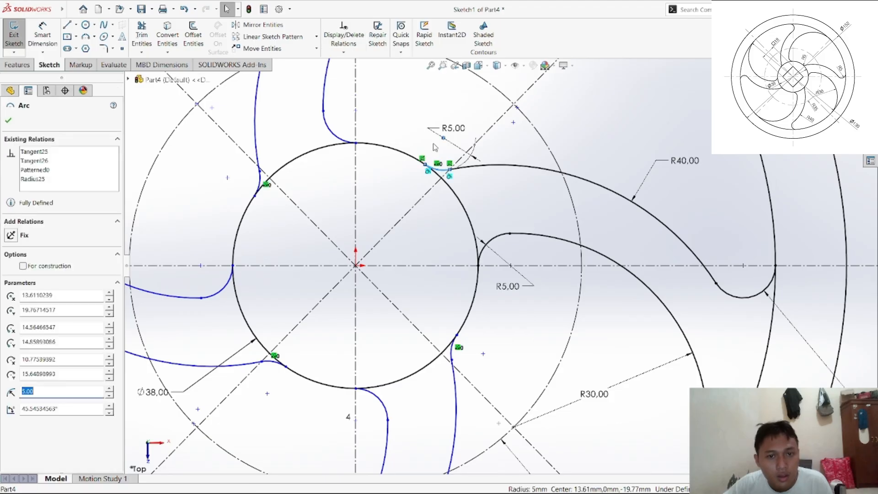
click(394, 129)
click(324, 111)
click(357, 73)
click(259, 171)
click(290, 133)
scroll(441, 168, down, 12)
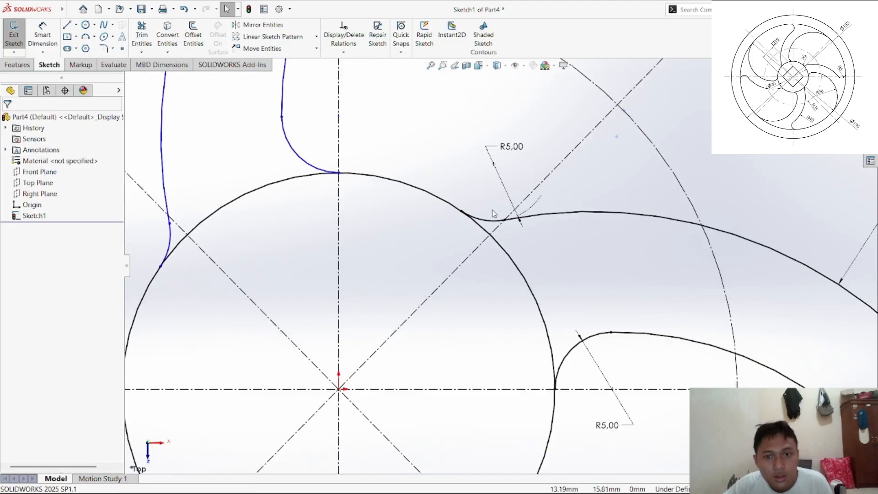
click(396, 144)
Step: Try making the upper-left patterned spoke's junction point between its R40 and hub-end arcs coincident with the diagonal centerline
scroll(388, 156, up, 12)
scroll(269, 244, down, 5)
click(429, 301)
click(344, 53)
click(356, 72)
click(403, 262)
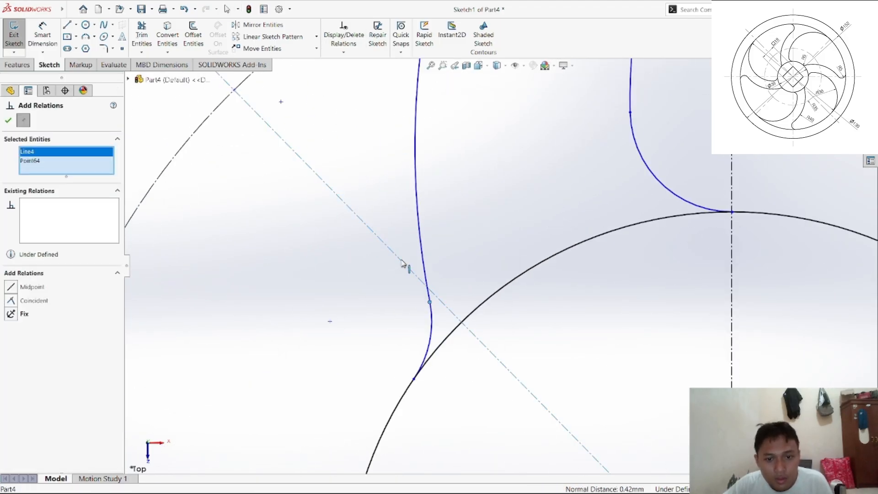
click(46, 300)
click(8, 120)
Step: Try making the patterned hub-end arc's endpoint above the hub coincident with the vertical centerline
scroll(526, 282, down, 4)
scroll(544, 280, up, 7)
scroll(382, 224, down, 3)
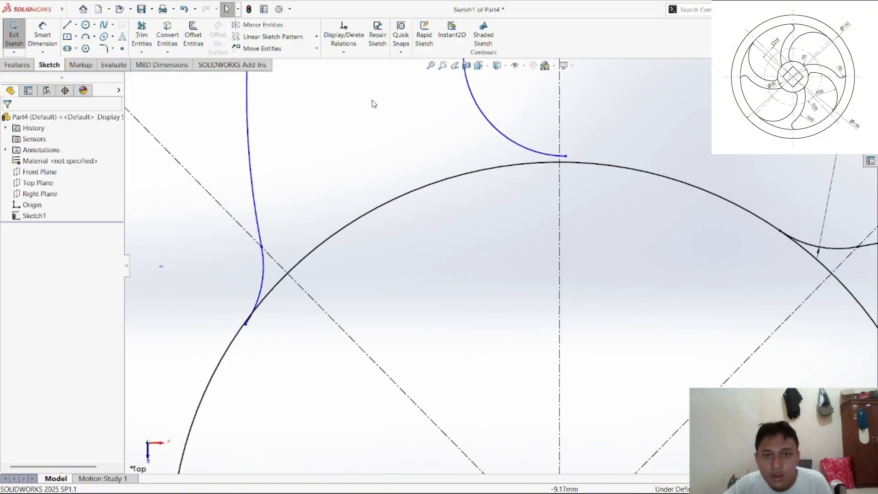
click(344, 52)
click(356, 72)
click(566, 157)
click(559, 173)
click(22, 303)
click(8, 120)
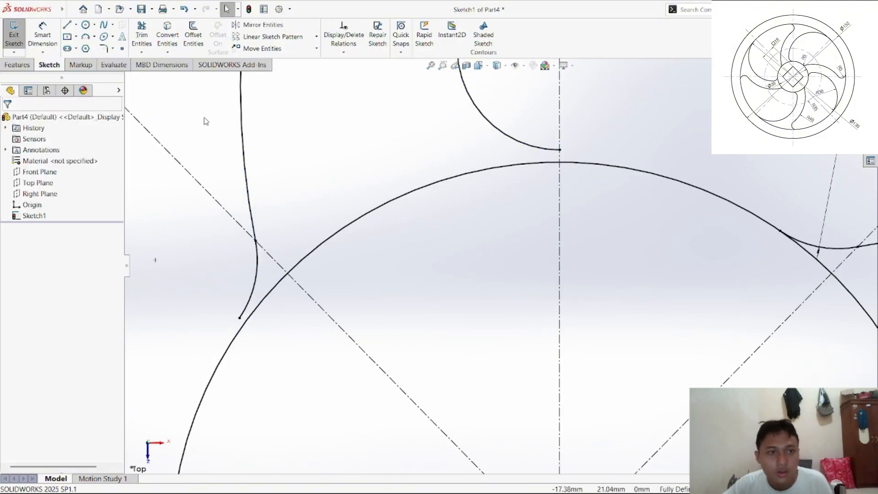
Step: Try adding a tangent relation between the upper-left patterned hub-end arc and the 38 mm hub circle
scroll(514, 265, up, 8)
scroll(503, 294, down, 6)
click(343, 53)
click(356, 73)
click(365, 205)
click(367, 223)
click(18, 300)
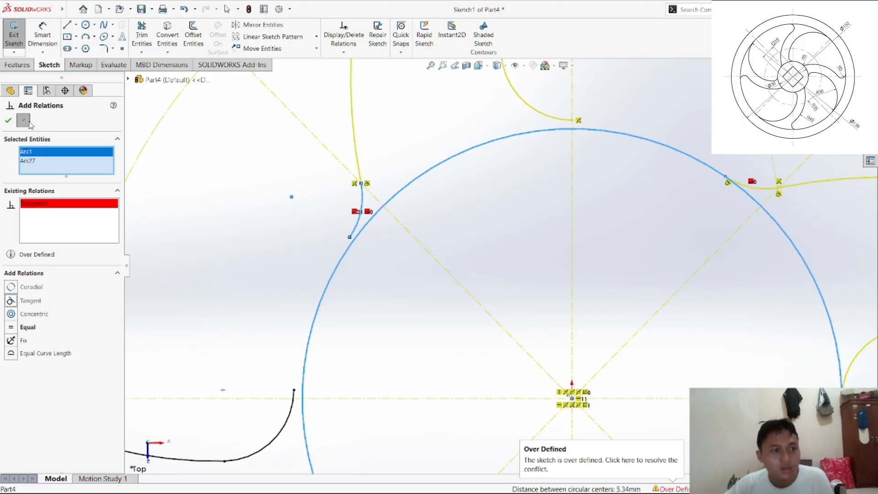
Step: Undo the tangent and coincident relations just added to the patterned spoke arcs
key(ctrl+z)
key(ctrl+z)
click(253, 227)
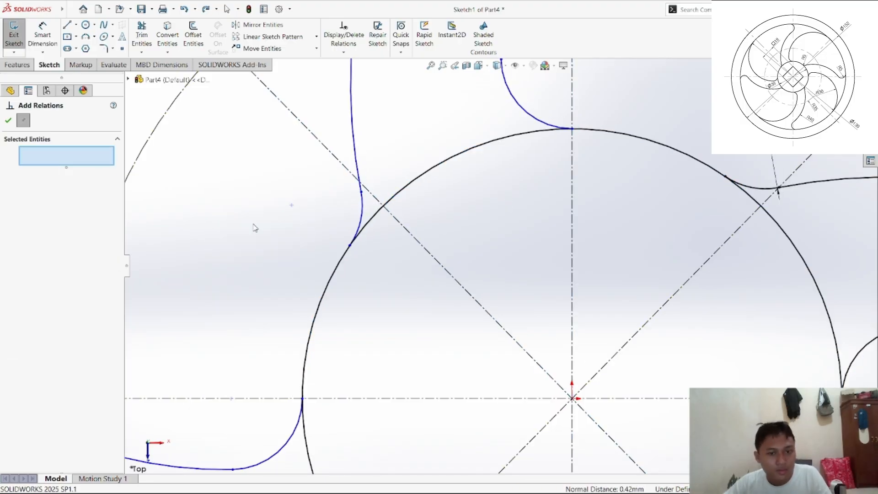
Step: Add a coincident relation between the patterned hub-end arc's endpoint at the top of the hub circle and the vertical centerline
scroll(484, 203, down, 3)
scroll(475, 185, down, 5)
right_click(202, 160)
click(279, 137)
click(464, 182)
click(465, 201)
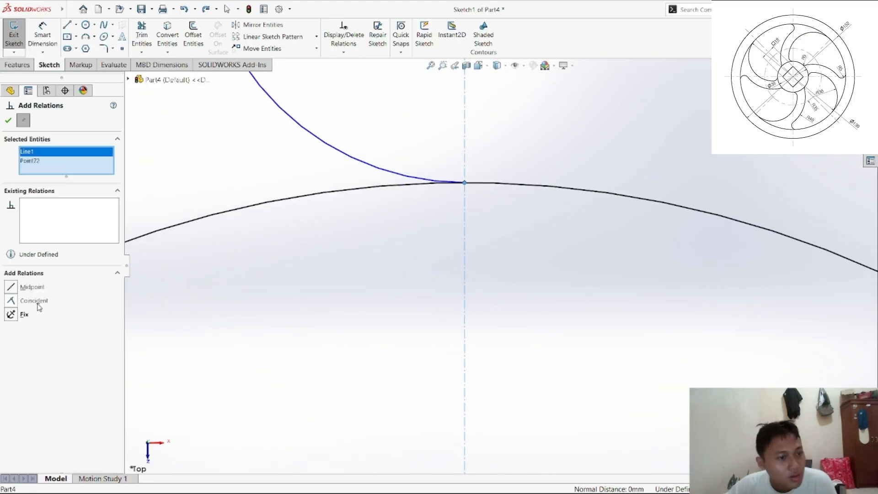
click(37, 302)
click(8, 120)
Step: Add a coincident relation between the patterned hub-end arc's endpoint on the left side of the hub circle and the horizontal centerline
click(366, 279)
scroll(365, 279, up, 7)
scroll(551, 408, down, 5)
scroll(325, 320, up, 4)
scroll(366, 166, down, 6)
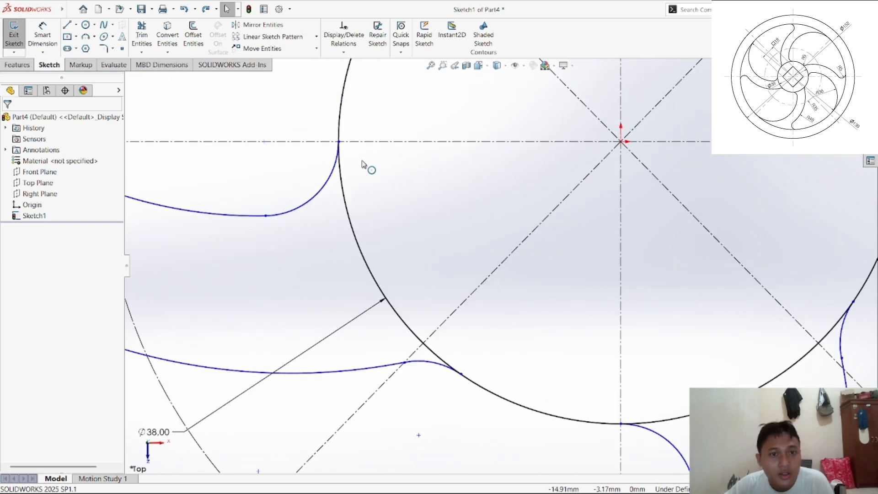
click(330, 91)
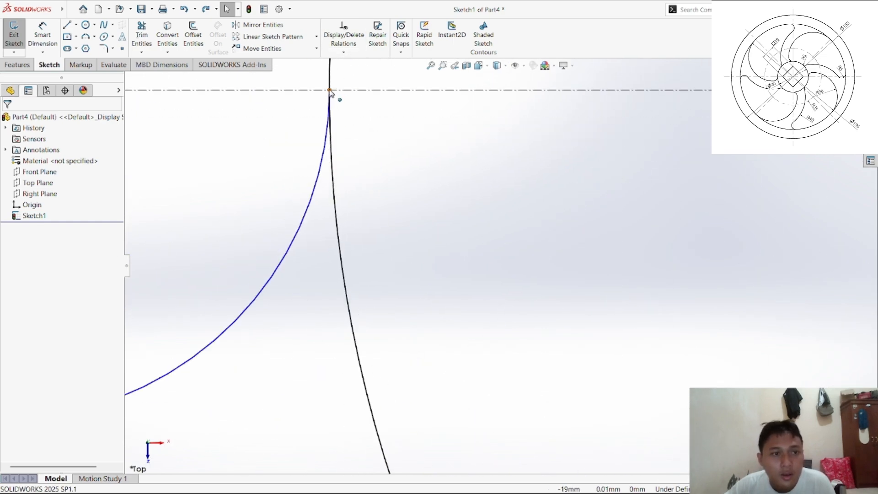
click(359, 118)
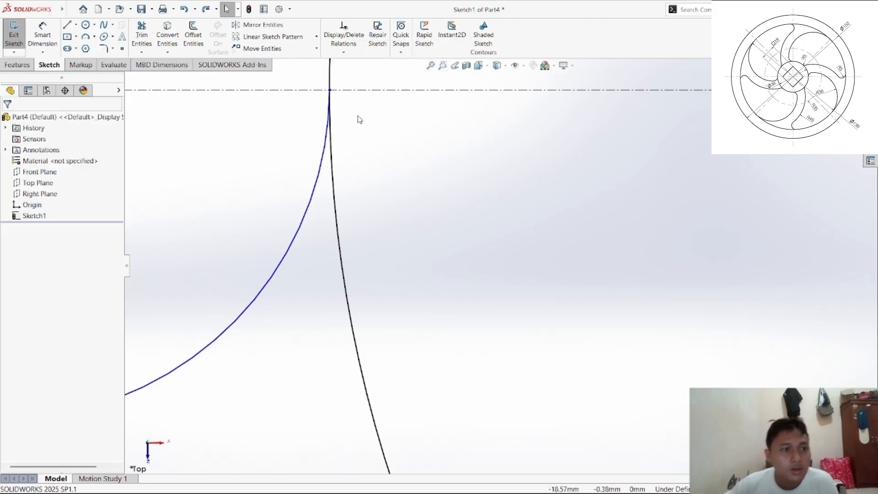
click(343, 52)
click(359, 74)
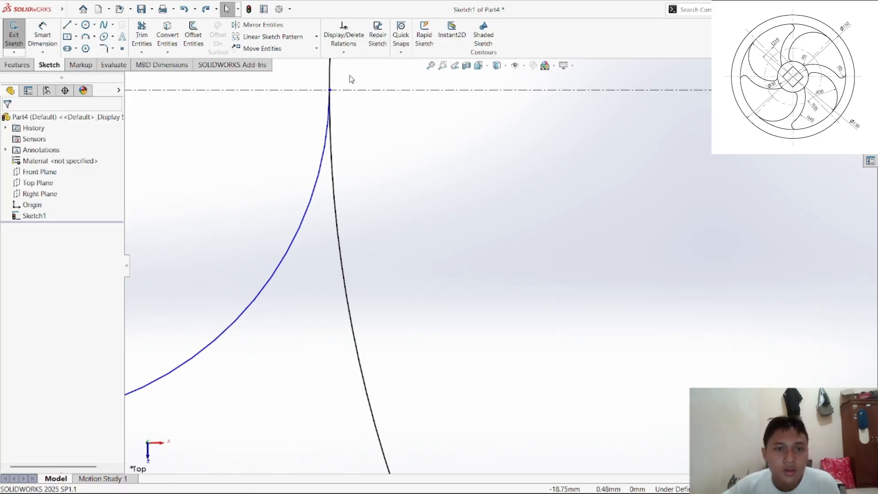
click(330, 91)
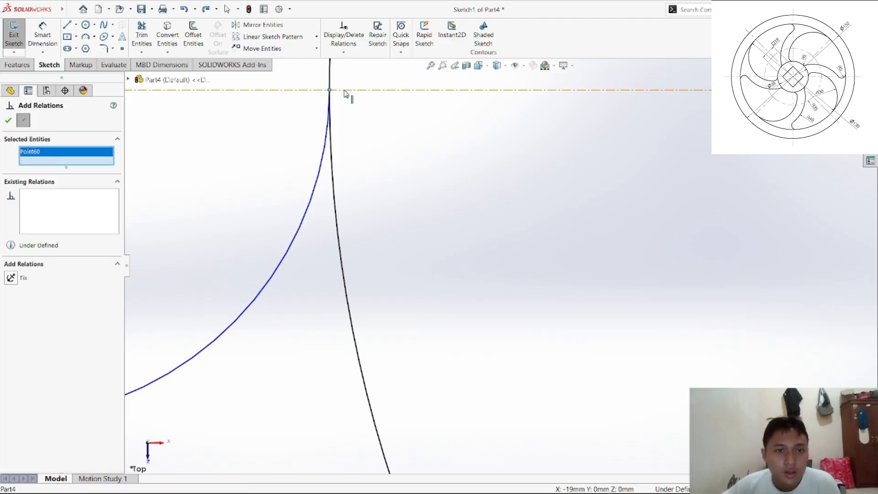
click(345, 91)
click(11, 301)
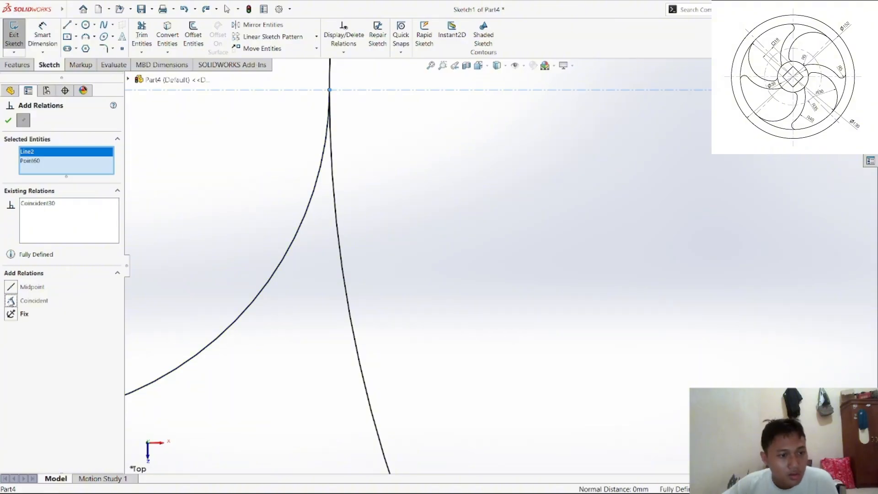
click(8, 120)
Step: Inspect the complete patterned wheel sketch and how the patterned spoke arcs meet the hub circle
scroll(506, 243, up, 2)
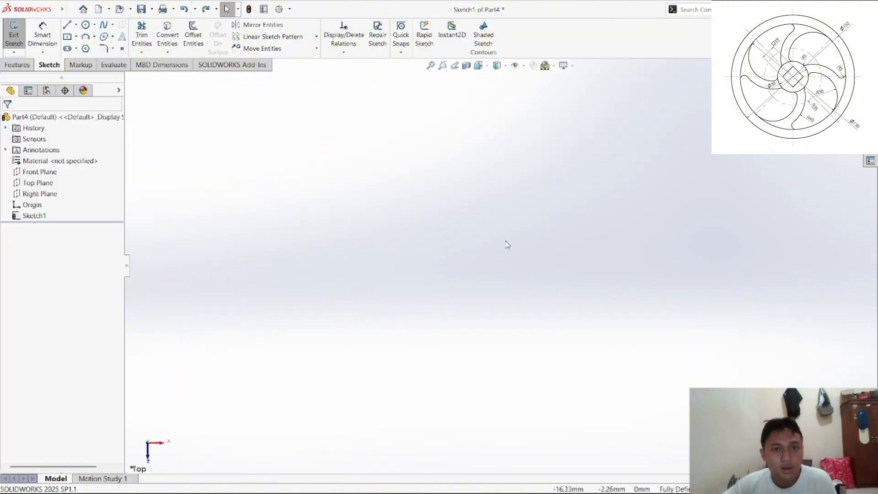
scroll(525, 273, up, 6)
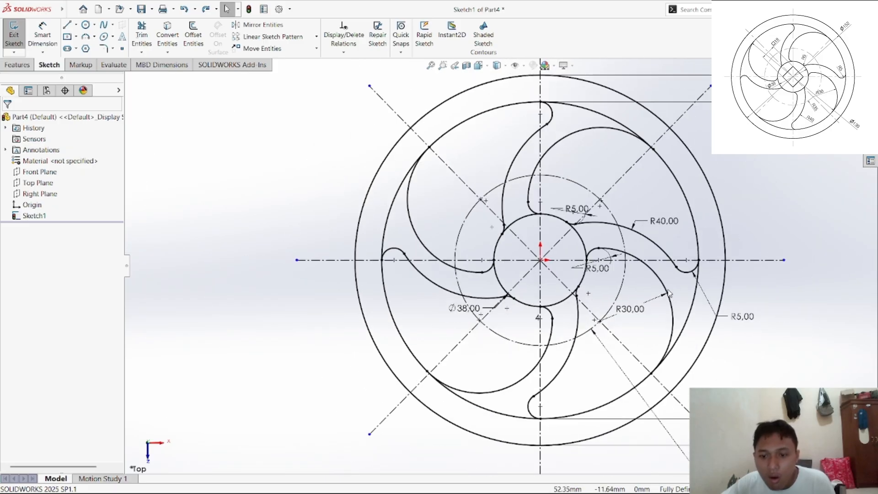
scroll(663, 308, up, 2)
scroll(662, 294, up, 1)
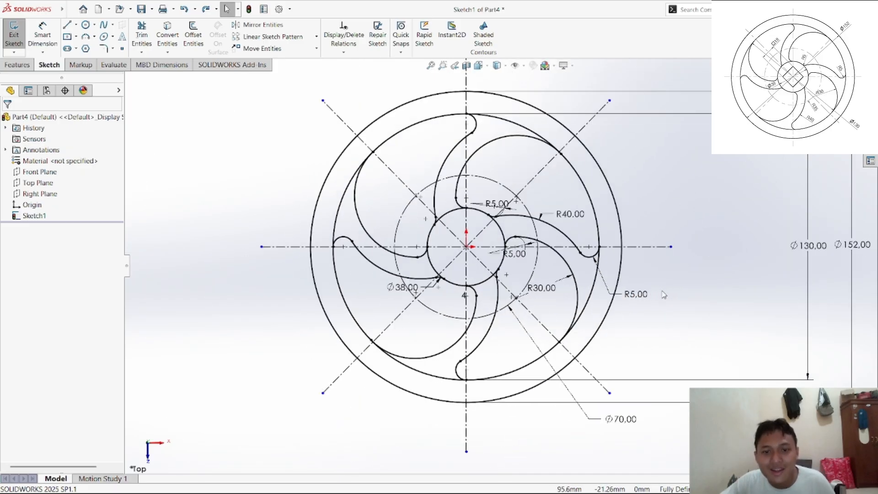
scroll(661, 296, down, 2)
scroll(486, 285, down, 2)
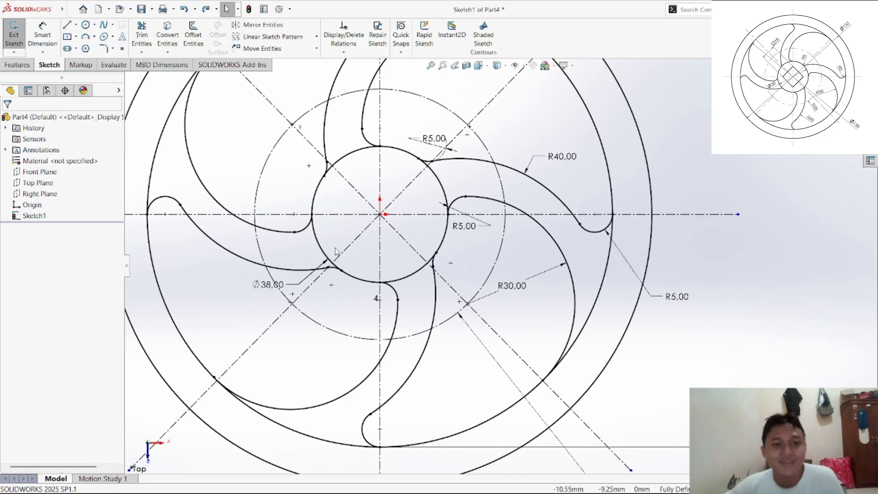
scroll(317, 241, down, 5)
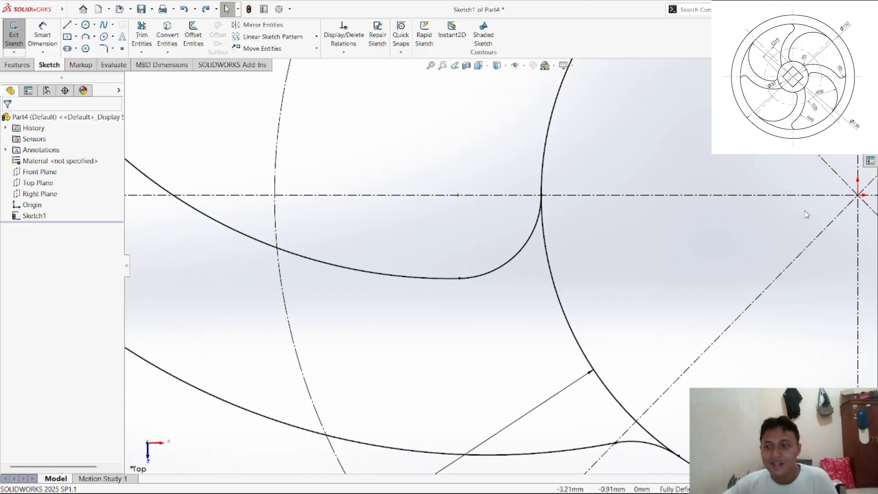
scroll(653, 249, up, 2)
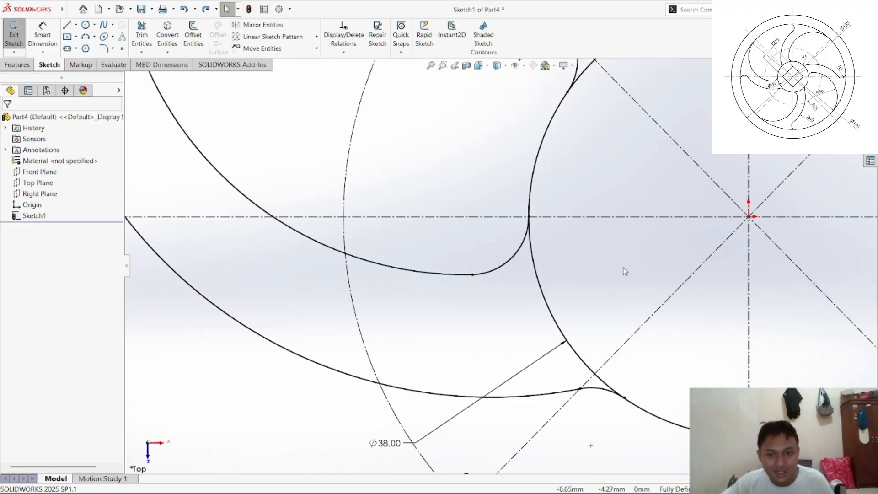
Step: Check the square opening inside the hub on the PDF reference drawing, then return to the wheel sketch in SOLIDWORKS
scroll(617, 277, up, 5)
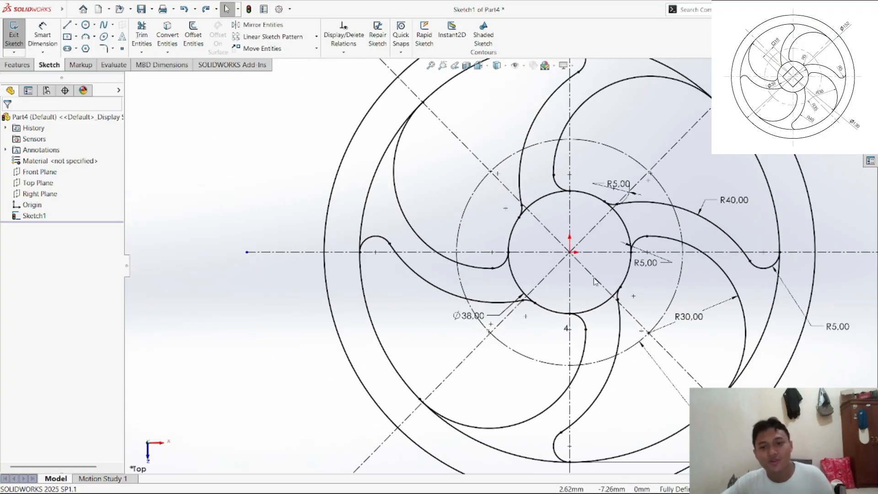
scroll(593, 280, up, 4)
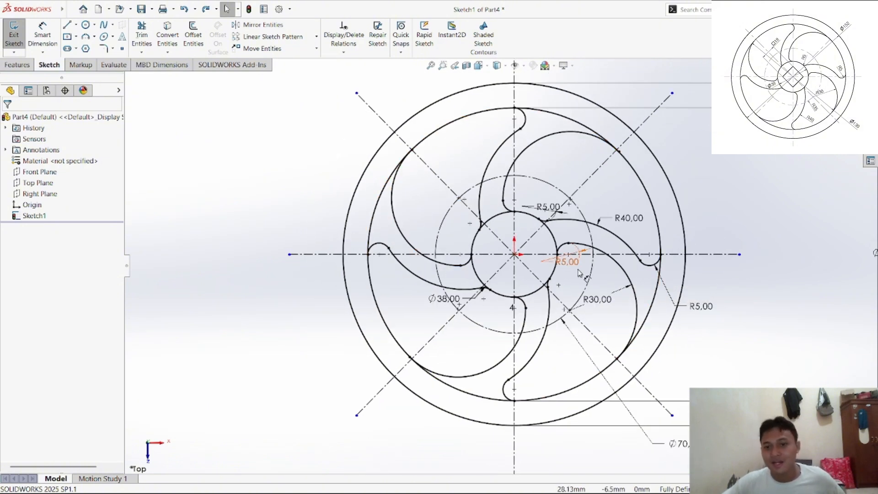
scroll(587, 265, down, 3)
mouse_move(472, 480)
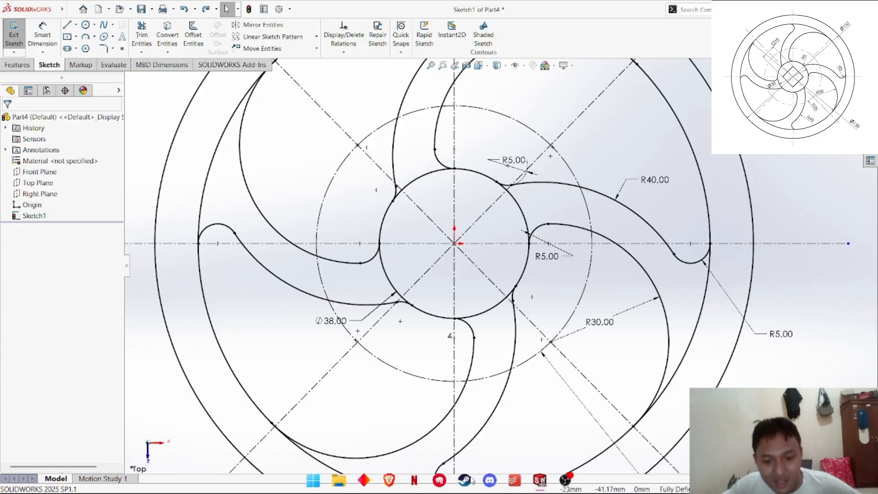
click(388, 486)
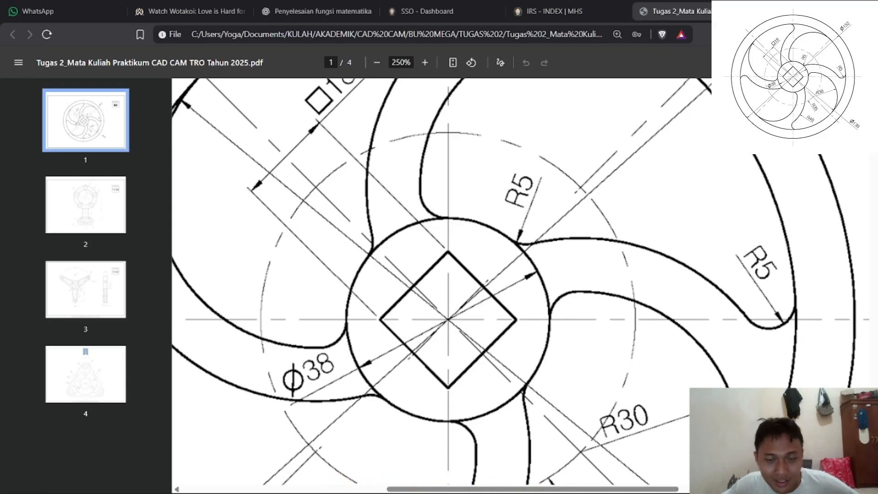
click(389, 481)
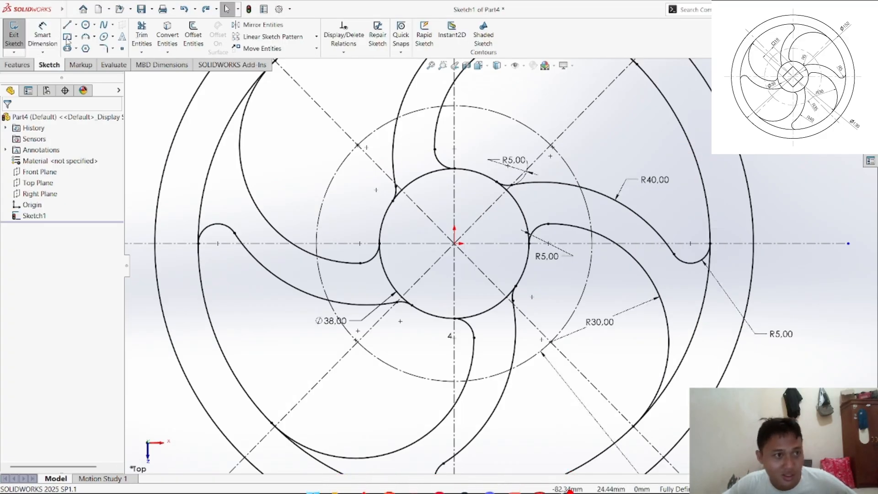
Step: Draw a four-sided inscribed-circle polygon centered on the origin inside the hub circle, with sides about 19.6 mm long
click(85, 49)
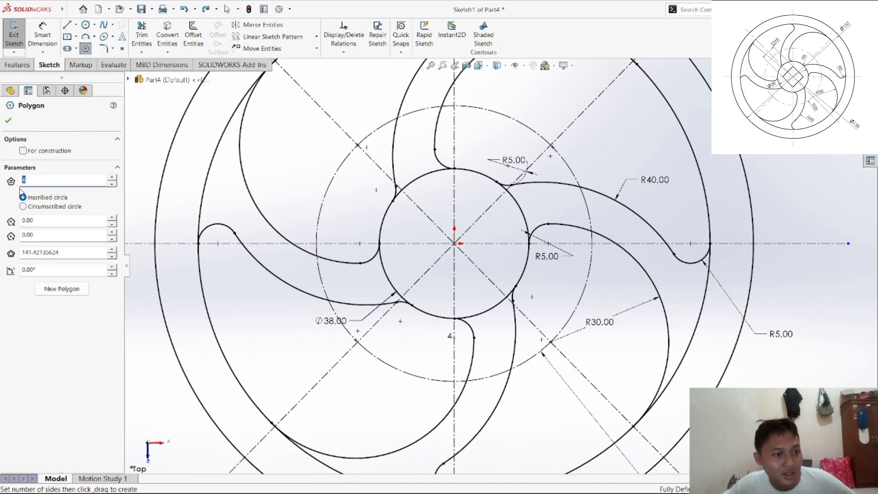
click(66, 169)
click(116, 168)
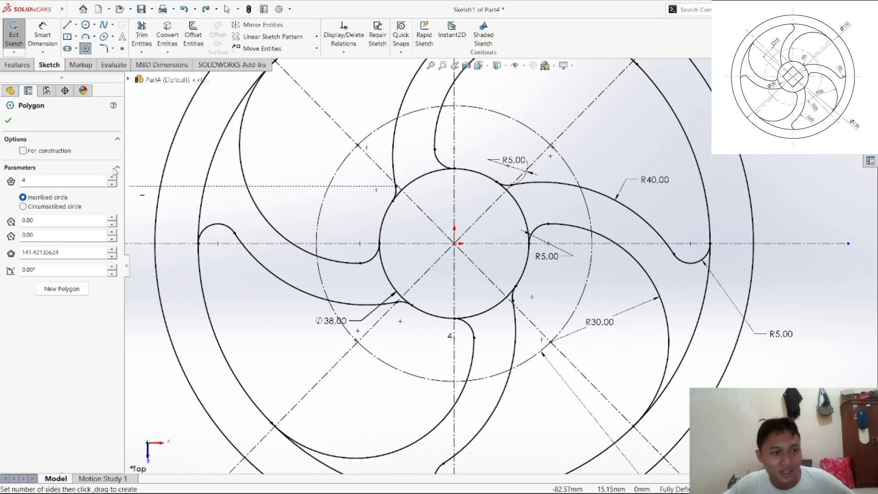
click(454, 243)
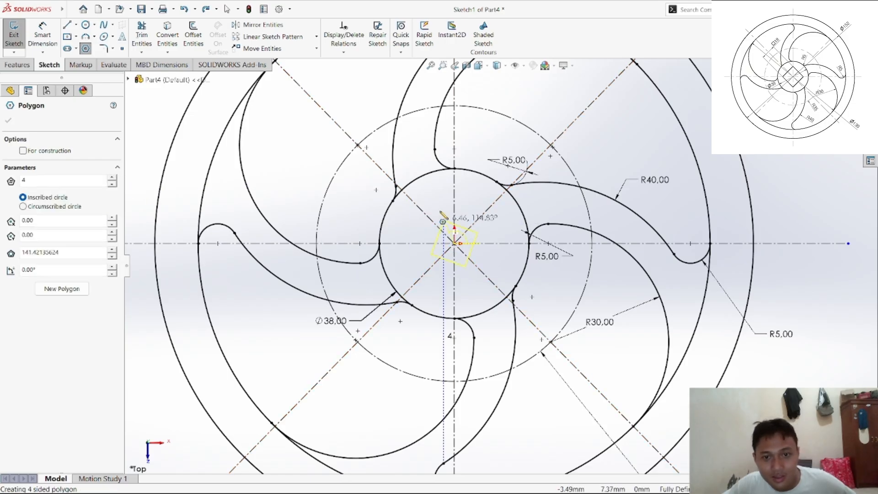
click(433, 195)
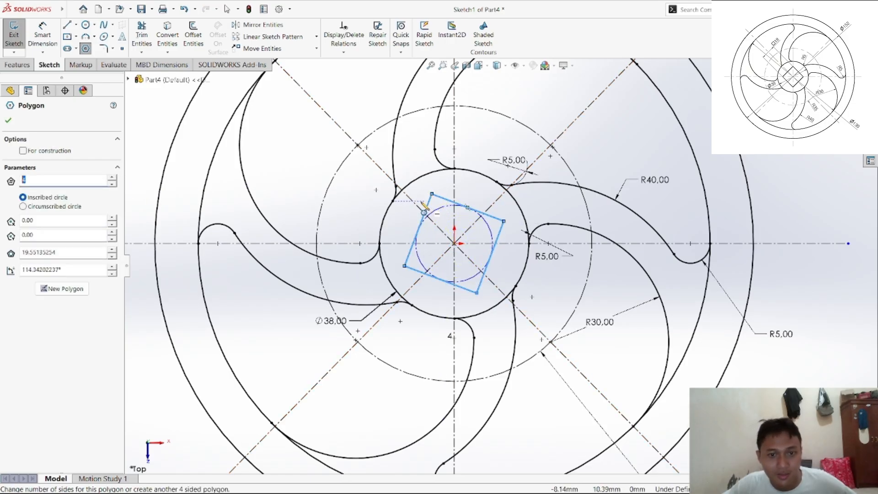
right_click(426, 188)
click(451, 193)
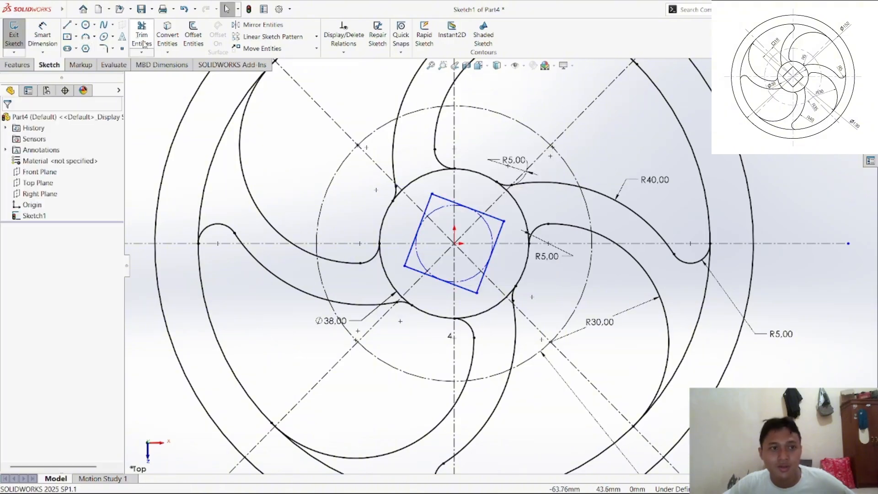
click(43, 34)
click(418, 231)
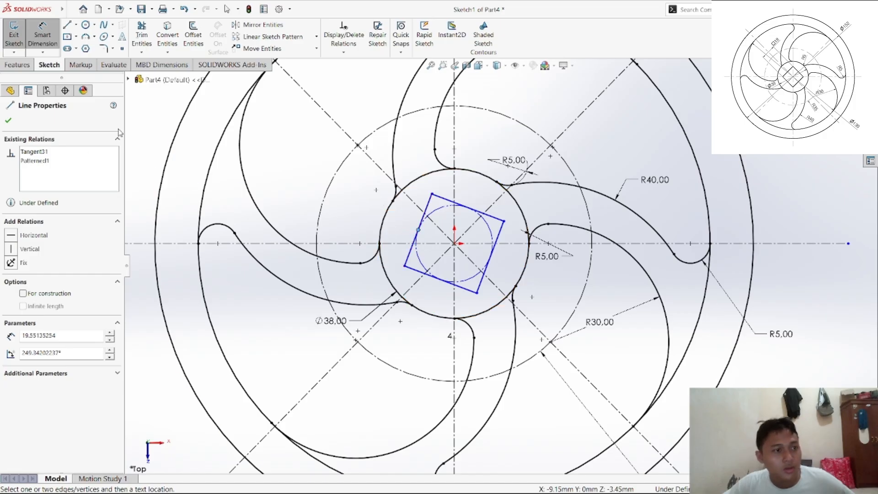
right_click(302, 156)
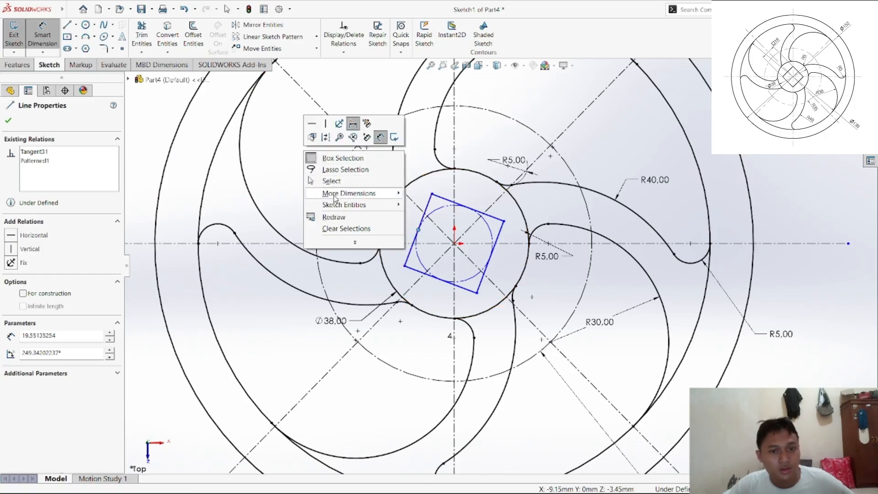
click(321, 182)
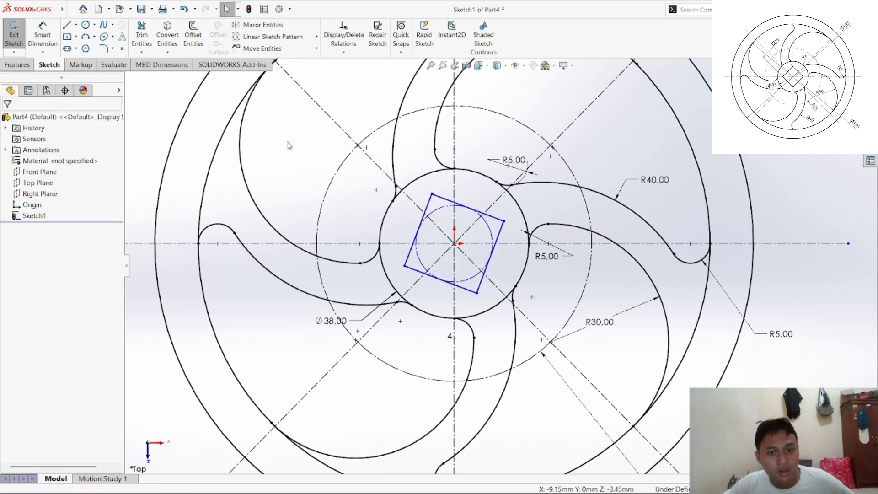
Step: Dimension one side of the square inside the hub circle and set its length to 18 mm
click(42, 35)
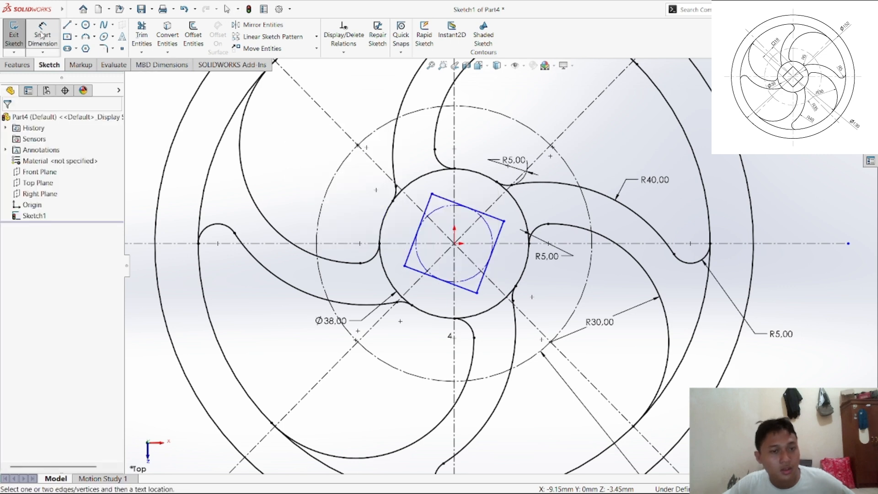
click(413, 256)
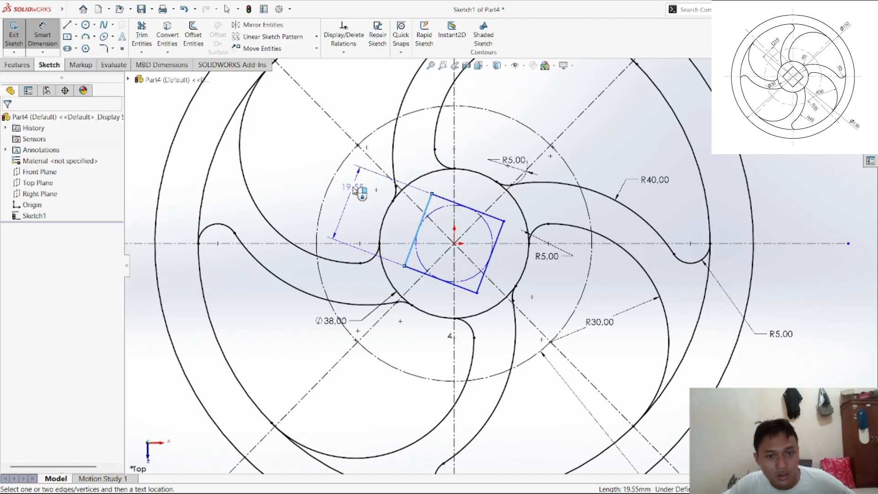
click(354, 190)
text(18)
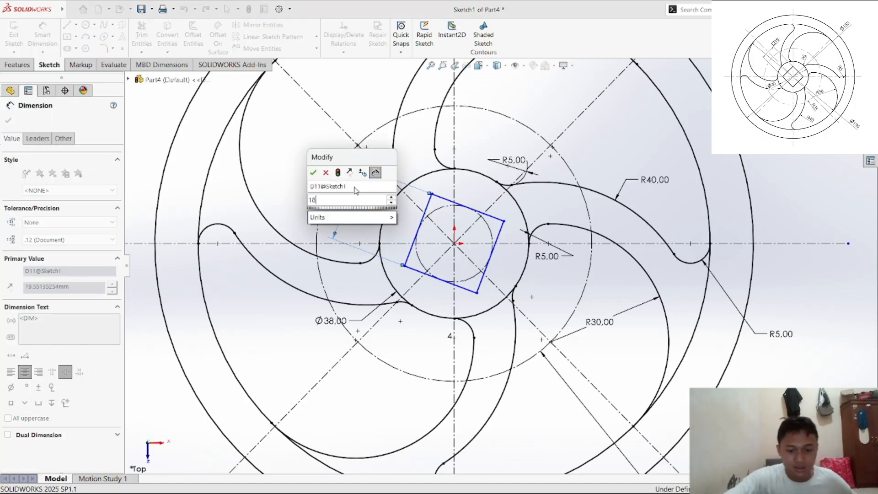
key(Return)
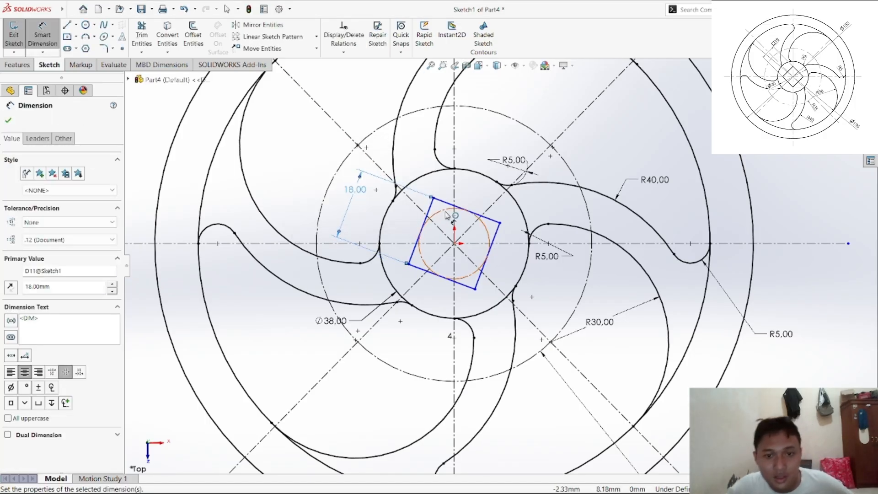
right_click(305, 155)
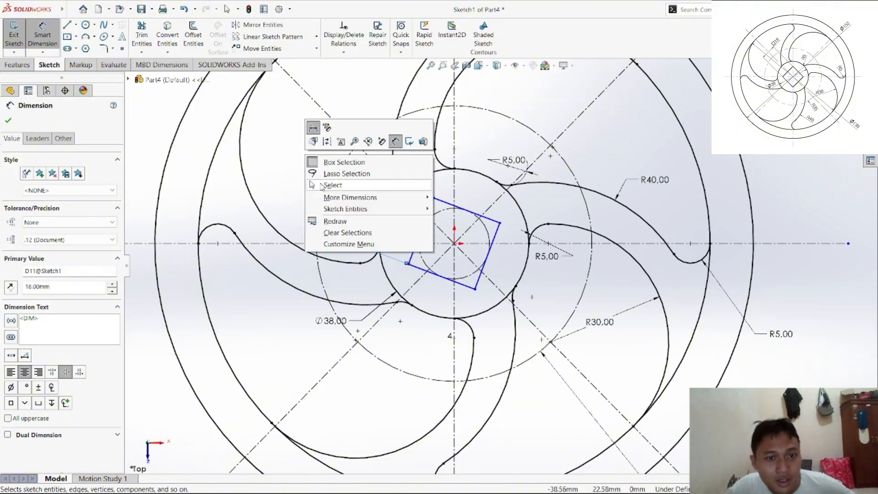
click(322, 188)
Step: Make the square's upper corner coincident with the vertical centerline and move the 18 mm dimension away from the hub
drag(433, 198, 454, 192)
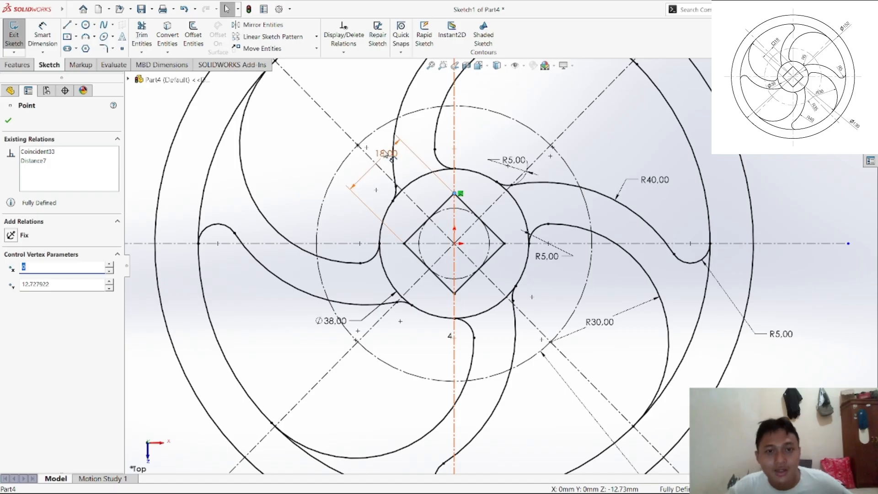
drag(375, 135, 350, 186)
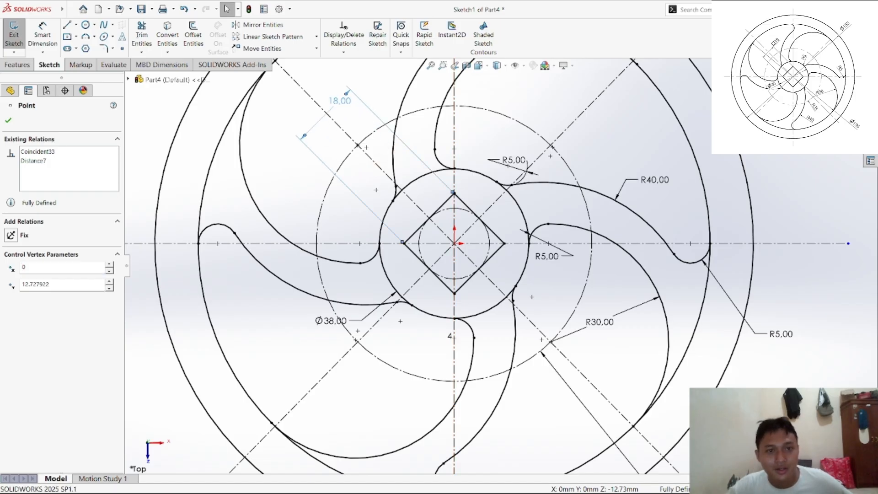
click(284, 153)
Step: Examine the completed wheel sketch and how the square's corners align with the hub centerlines
scroll(512, 241, up, 5)
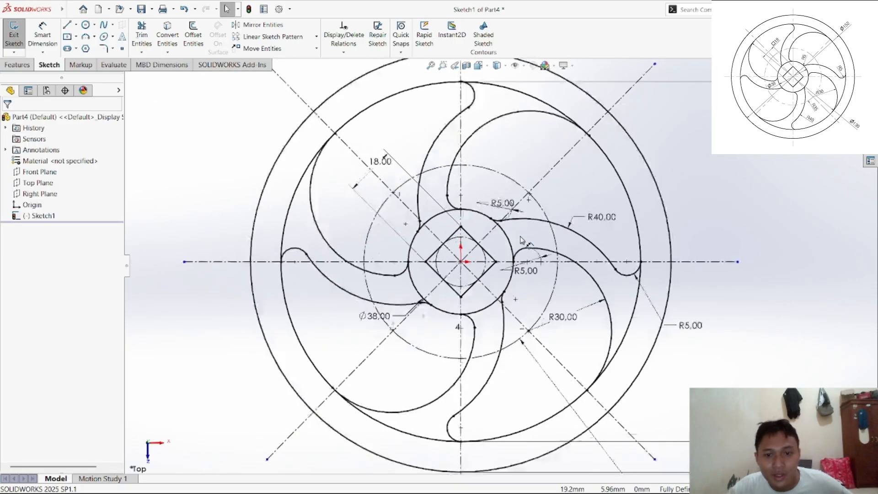
scroll(523, 250, down, 1)
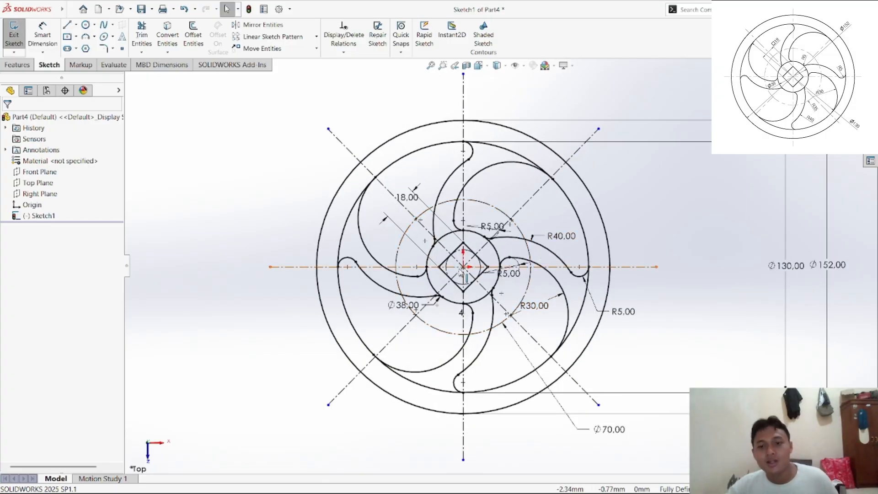
scroll(460, 271, down, 6)
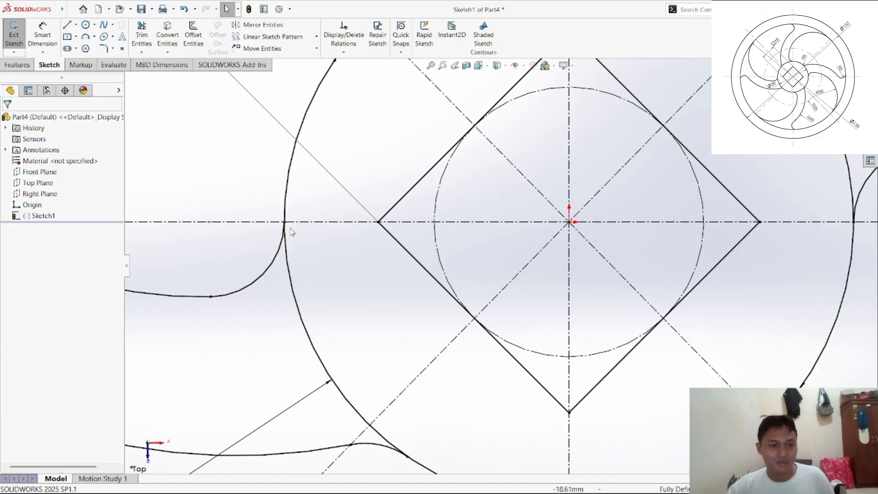
scroll(503, 258, up, 5)
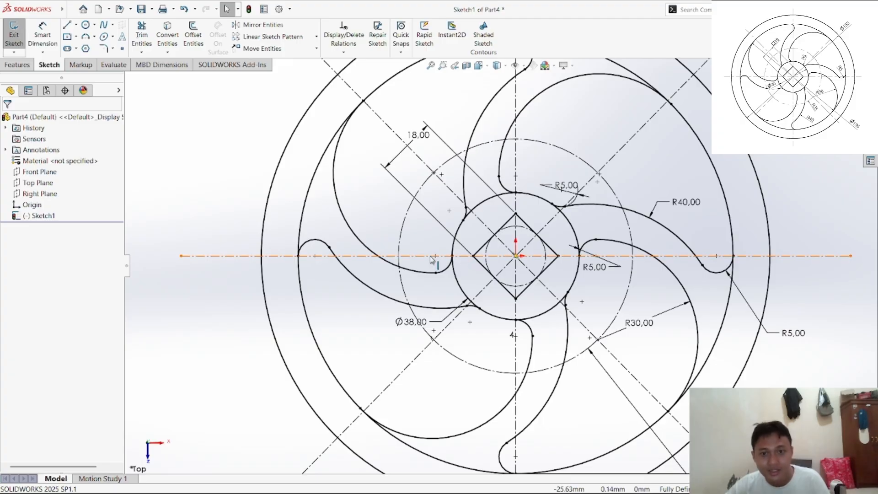
scroll(457, 258, down, 5)
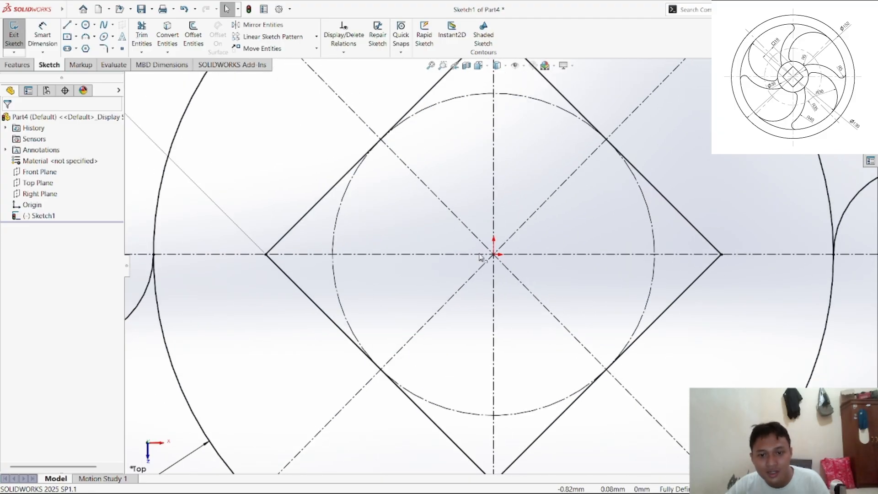
scroll(484, 267, up, 5)
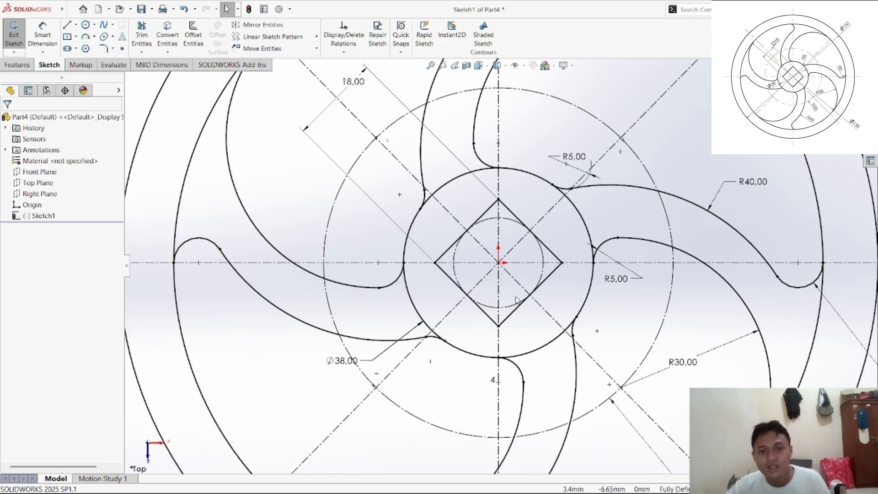
scroll(516, 299, up, 4)
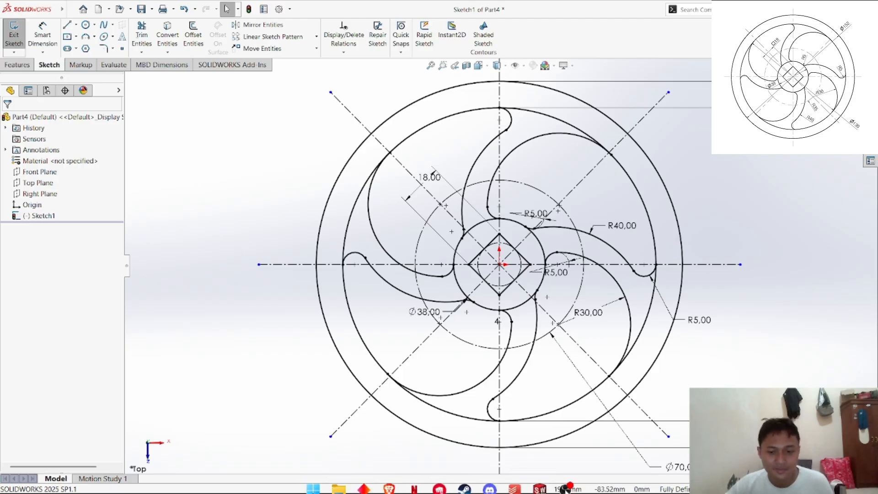
Step: Switch to the PDF exercise sheet in the browser and examine the exercise 1132 drawing on page 2, including its lower curved slot
click(540, 486)
scroll(605, 212, down, 1)
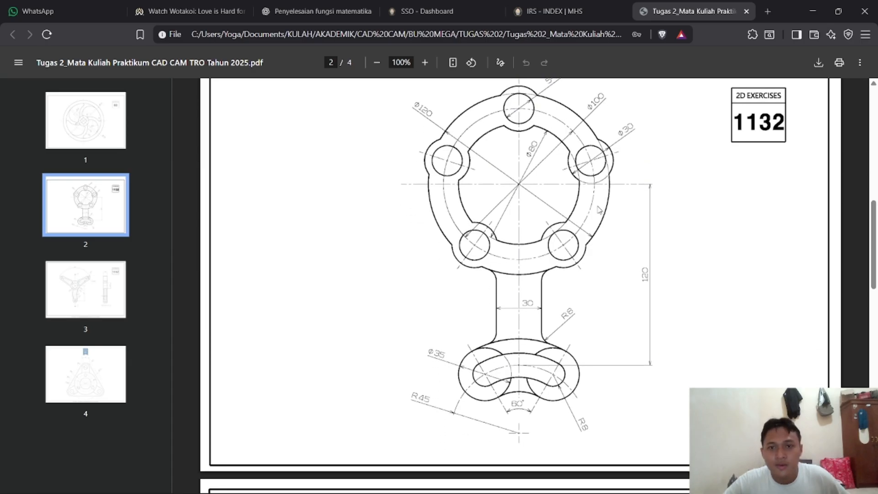
scroll(599, 210, up, 1)
click(376, 62)
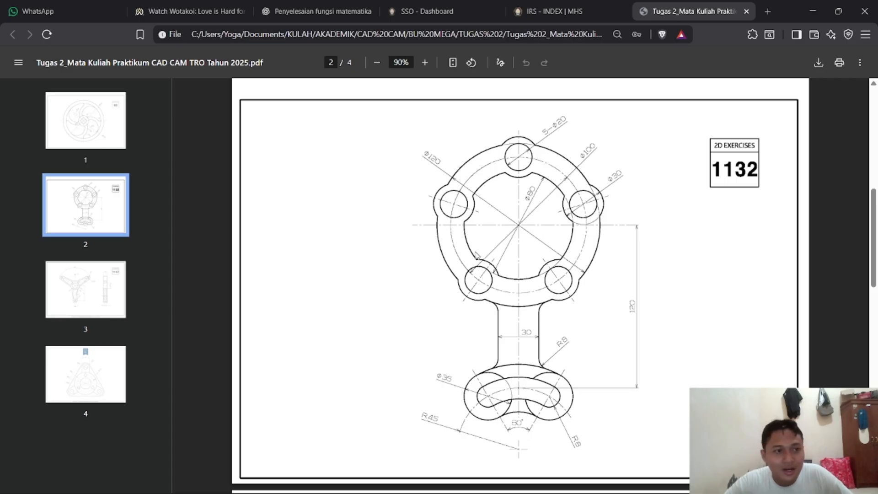
scroll(465, 284, up, 9)
scroll(505, 244, down, 11)
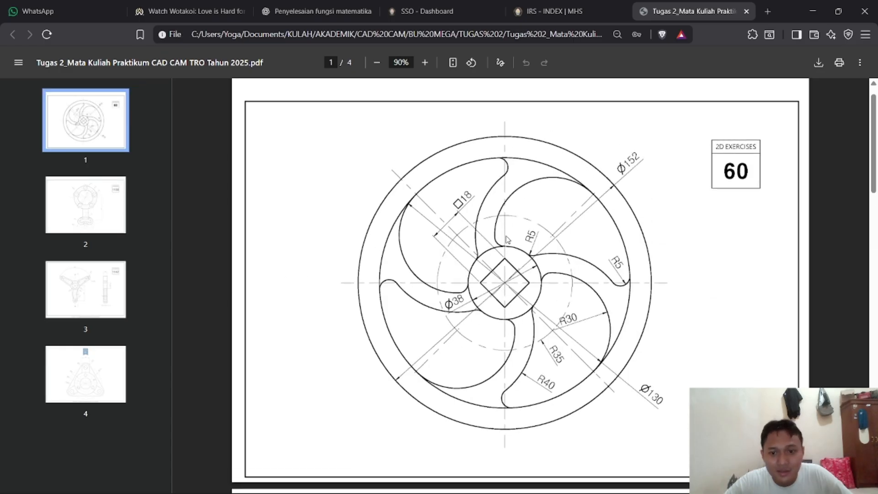
scroll(559, 278, up, 3)
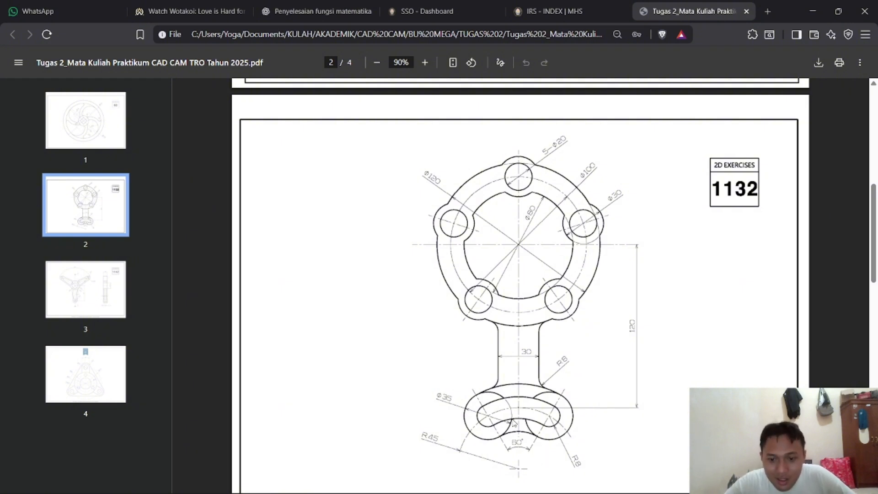
scroll(518, 415, down, 4)
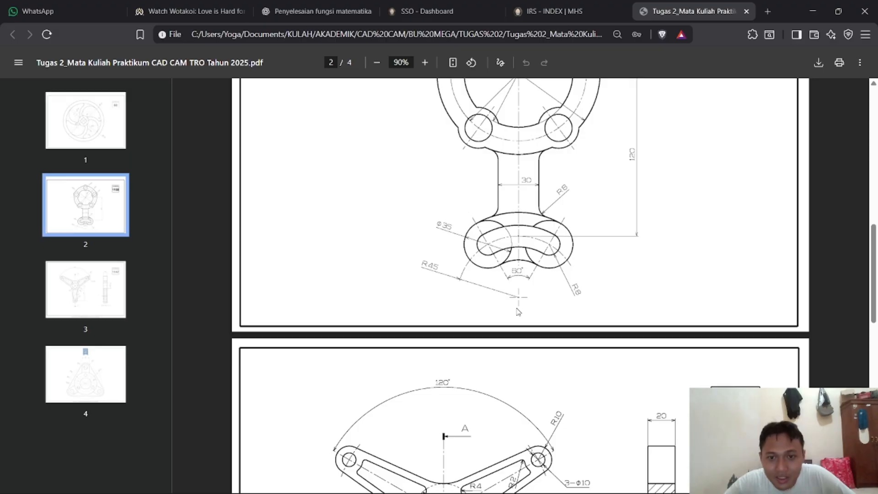
double_click(425, 63)
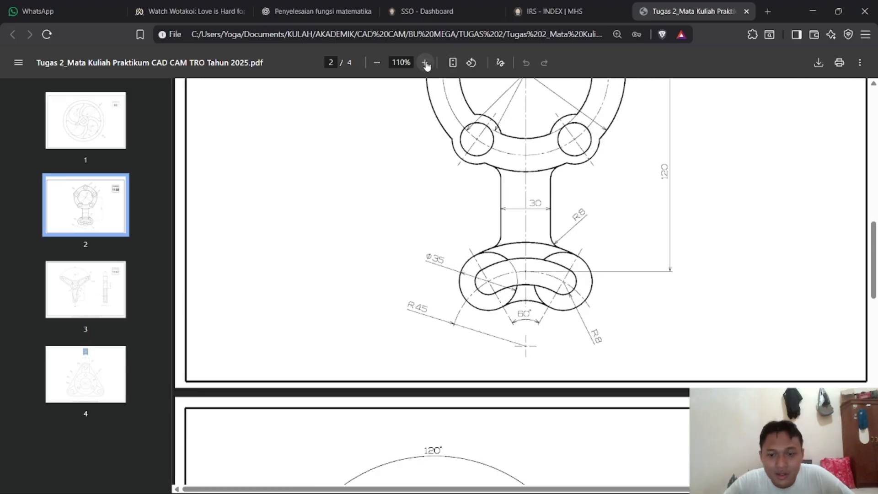
click(425, 63)
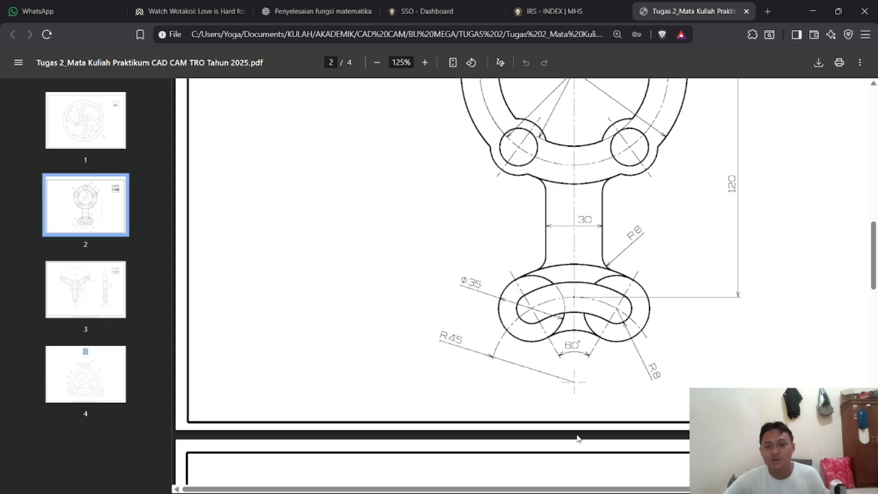
mouse_move(502, 478)
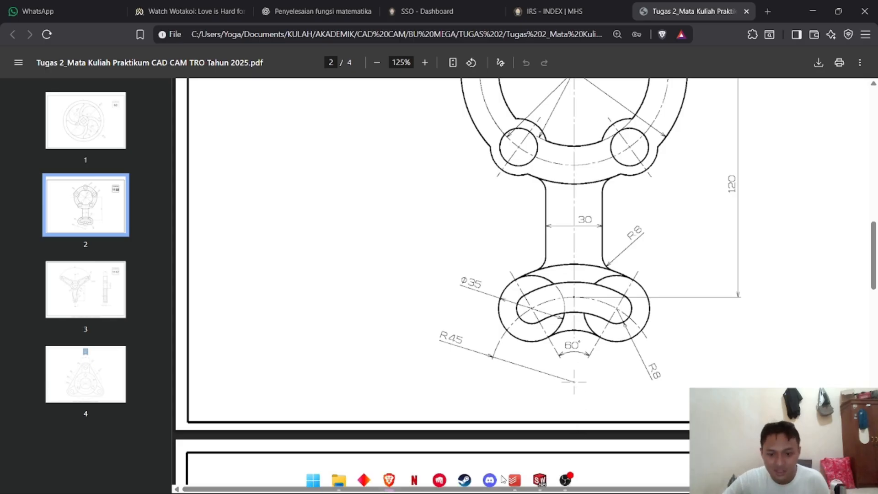
Step: Switch to SOLIDWORKS and sketch a vertical construction line passing through the origin, extending farther below it than above
click(540, 479)
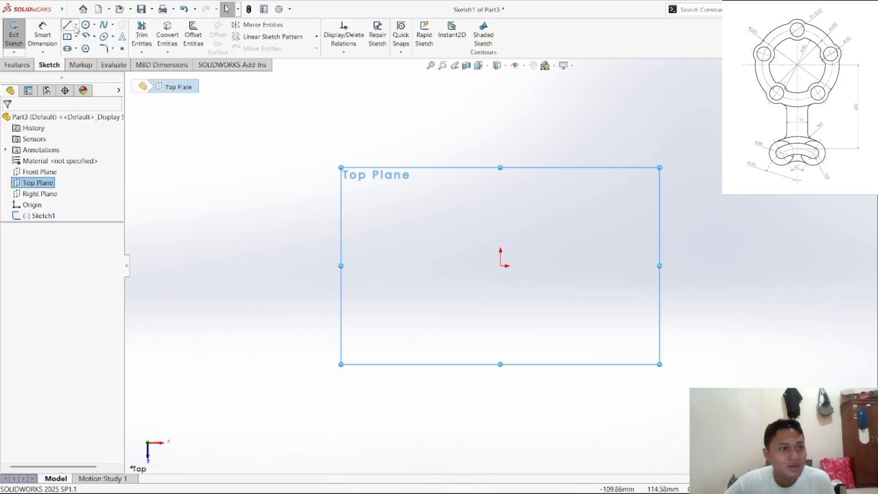
click(76, 25)
click(80, 37)
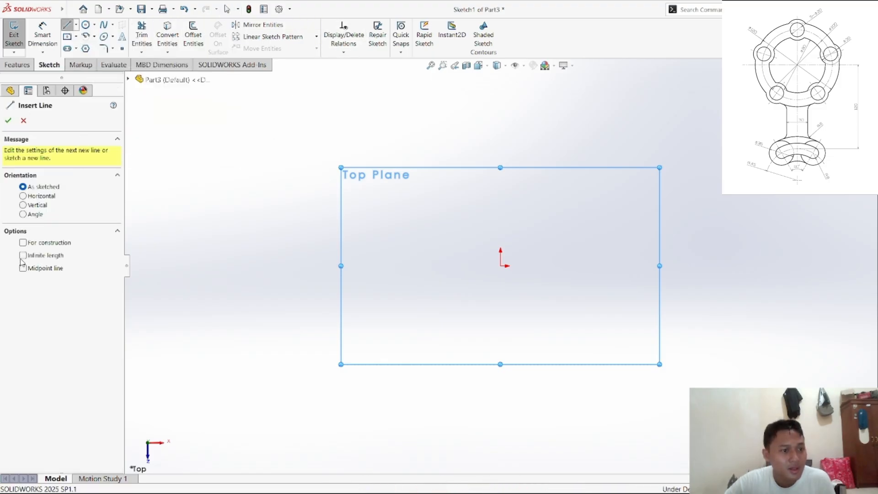
click(23, 243)
scroll(599, 308, down, 3)
scroll(498, 256, up, 5)
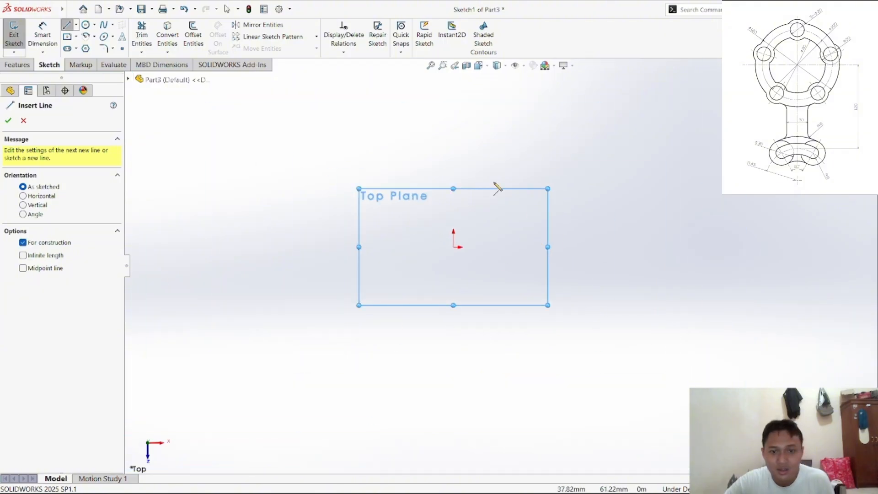
click(454, 109)
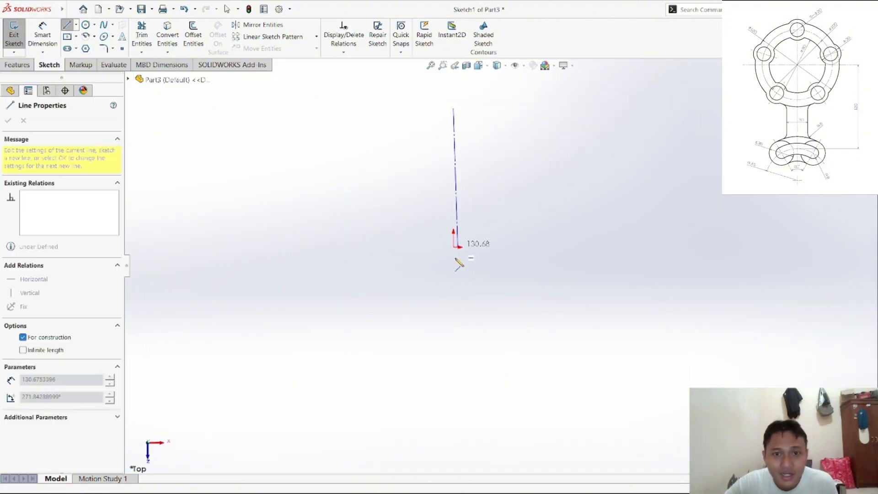
click(453, 458)
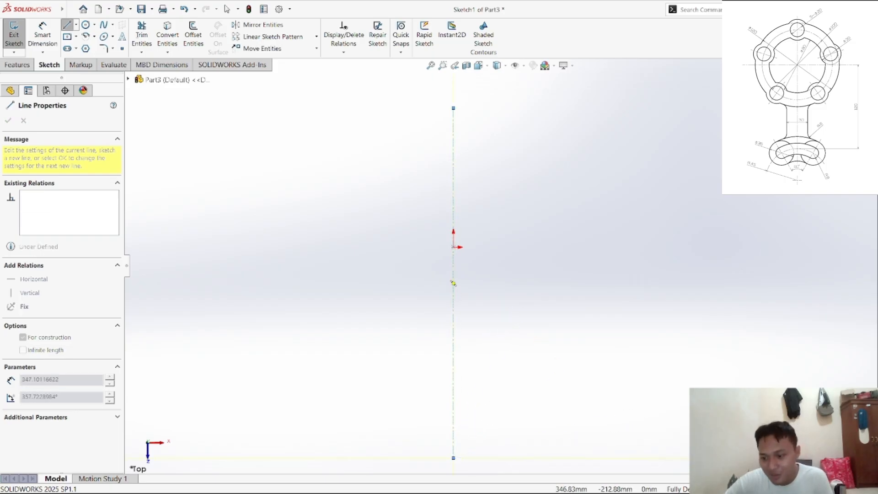
right_click(556, 344)
click(569, 350)
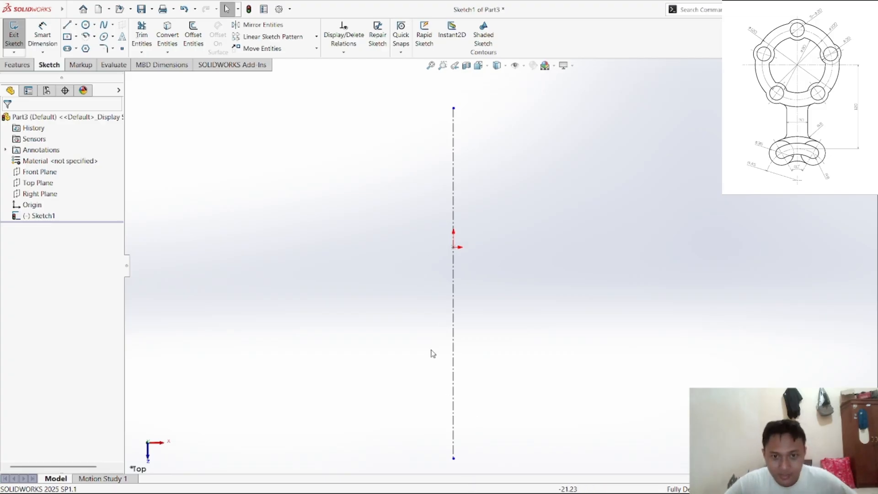
Step: Check the ring's dimensions on the PDF sheet and sketch a circle of about 139 mm radius centred on the origin in SOLIDWORKS
click(389, 481)
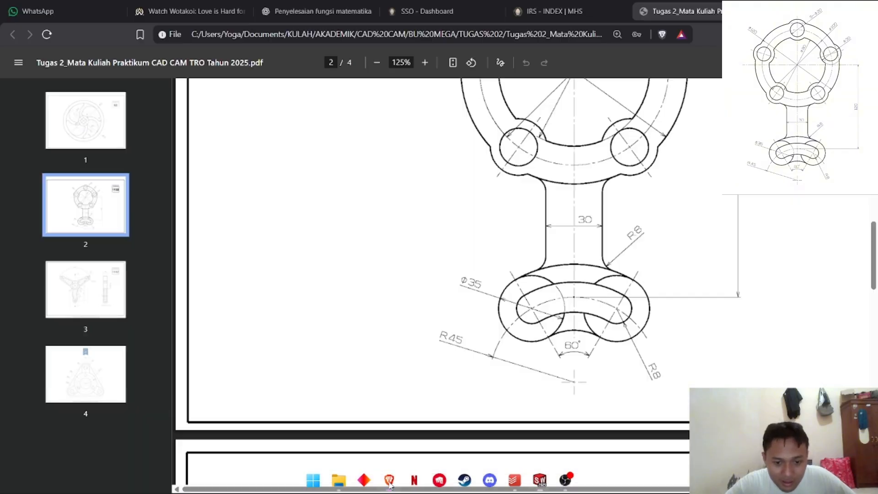
scroll(537, 237, up, 3)
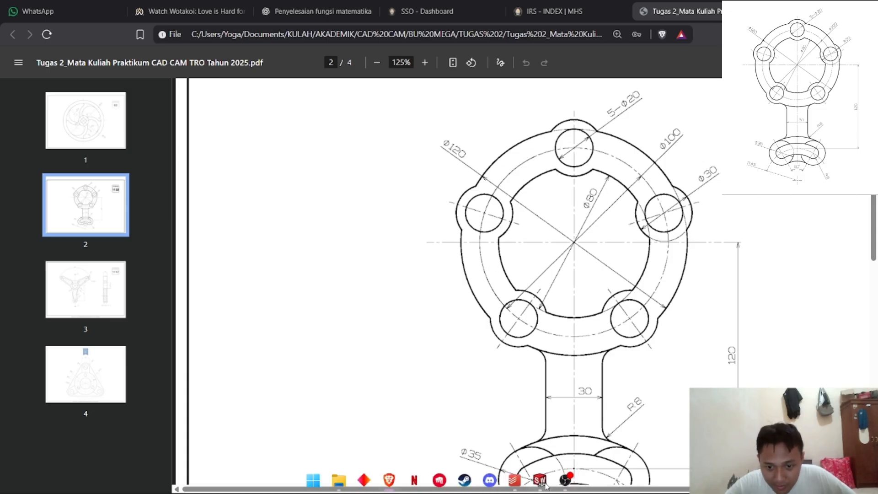
click(544, 483)
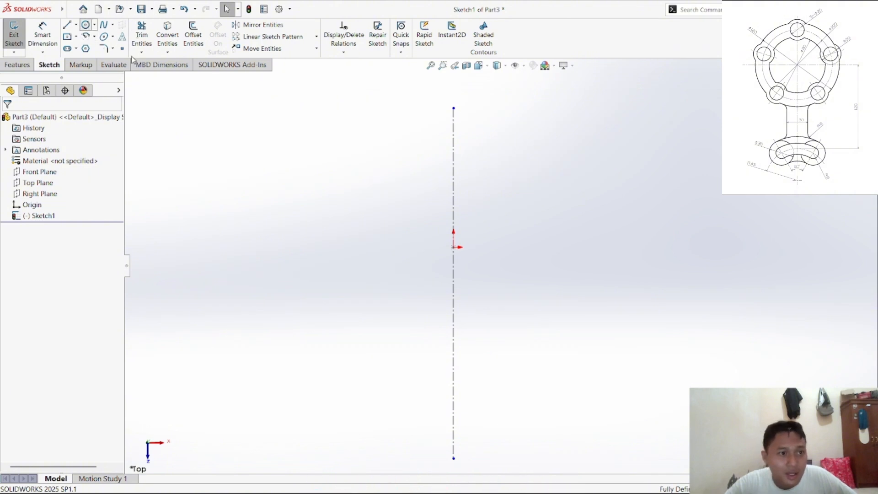
click(453, 247)
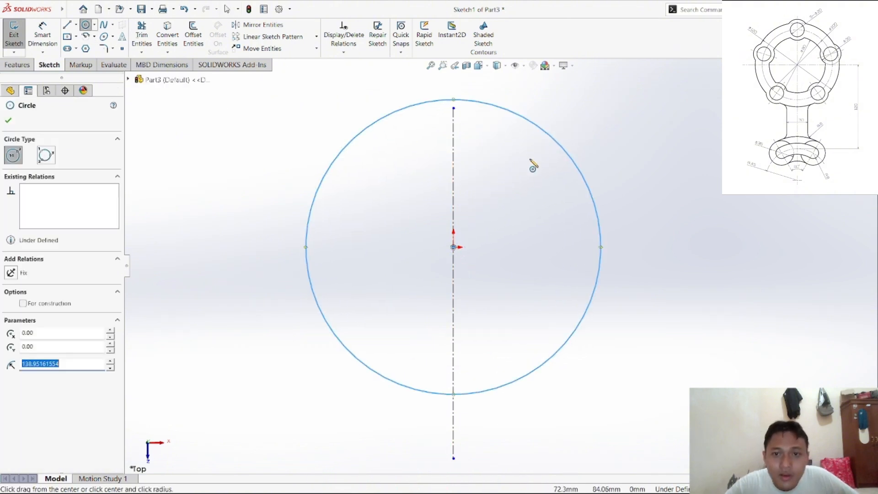
right_click(515, 192)
click(523, 197)
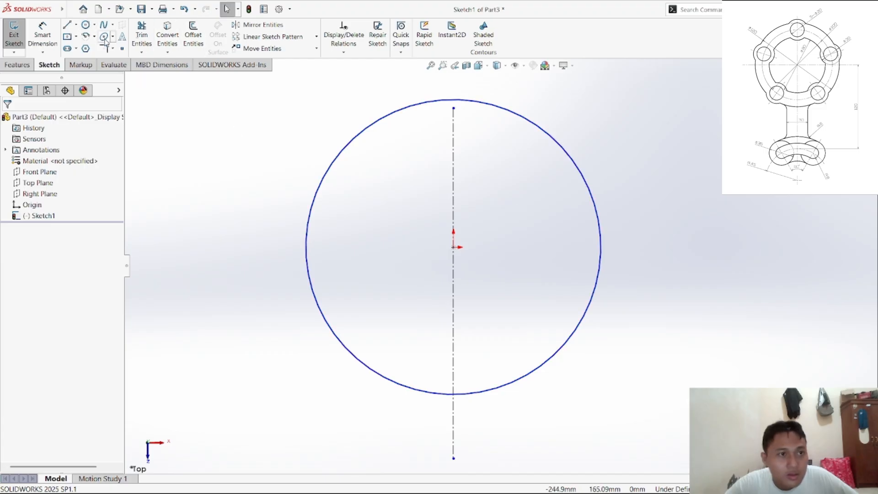
Step: Dimension the origin-centred circle and set its diameter to 100 mm
click(42, 34)
click(595, 201)
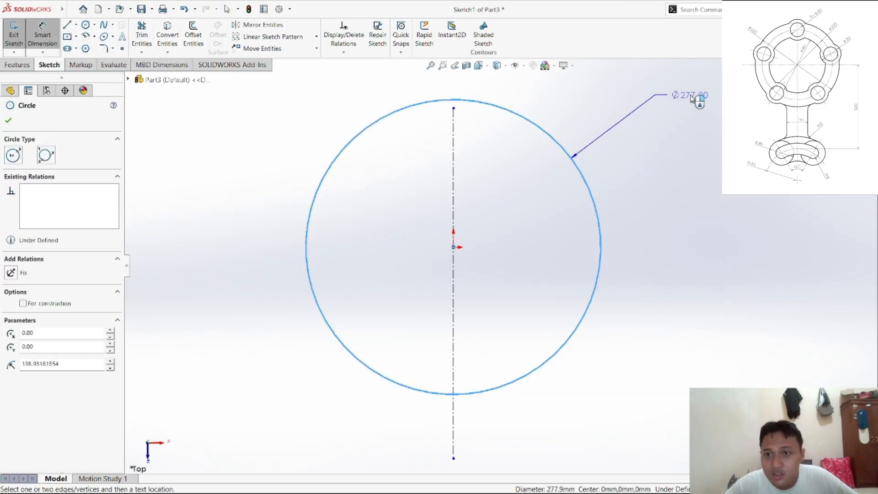
click(691, 99)
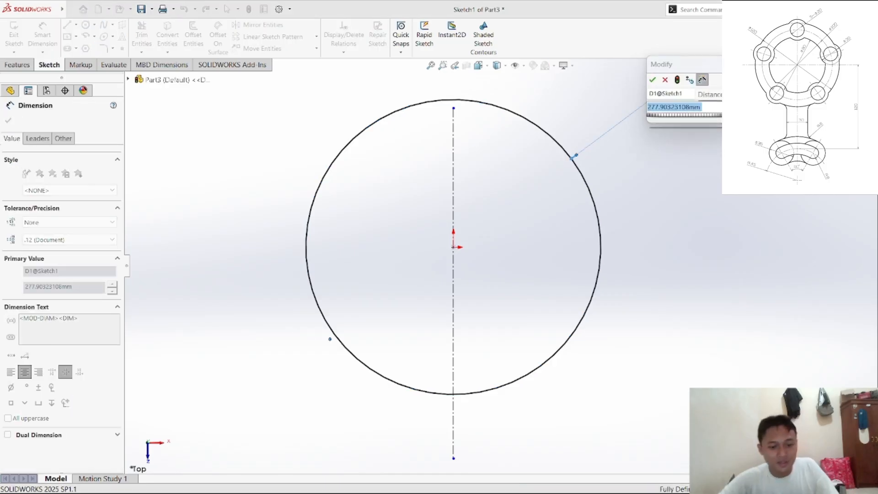
text(100)
key(Return)
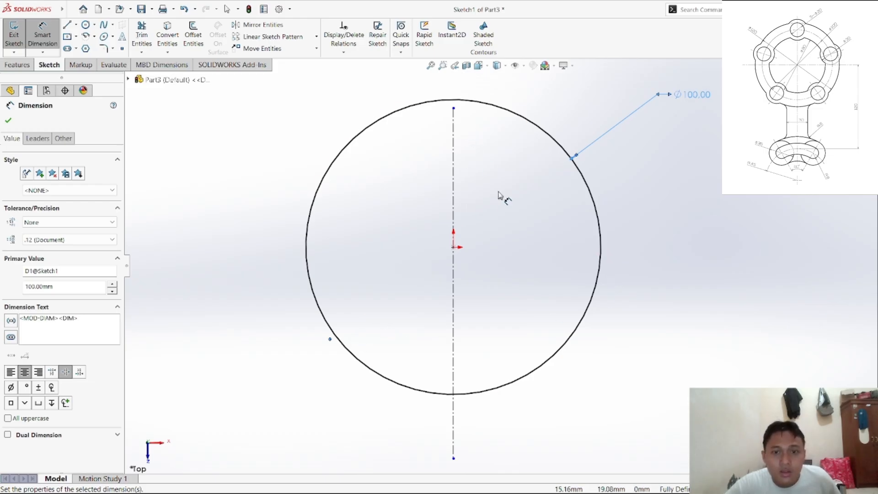
Step: Extend the vertical centerline's upper end to about 77 mm above the origin and its lower end to about 150 mm below
scroll(503, 192, down, 3)
scroll(521, 255, up, 5)
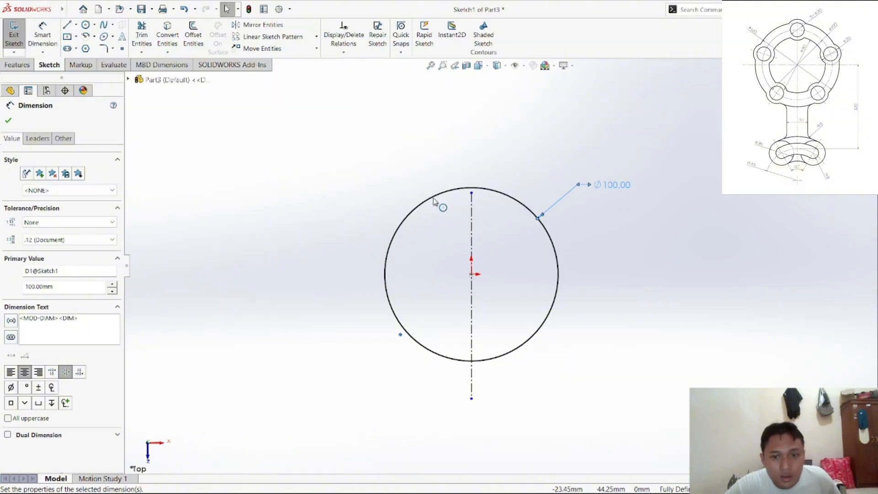
drag(471, 193, 471, 141)
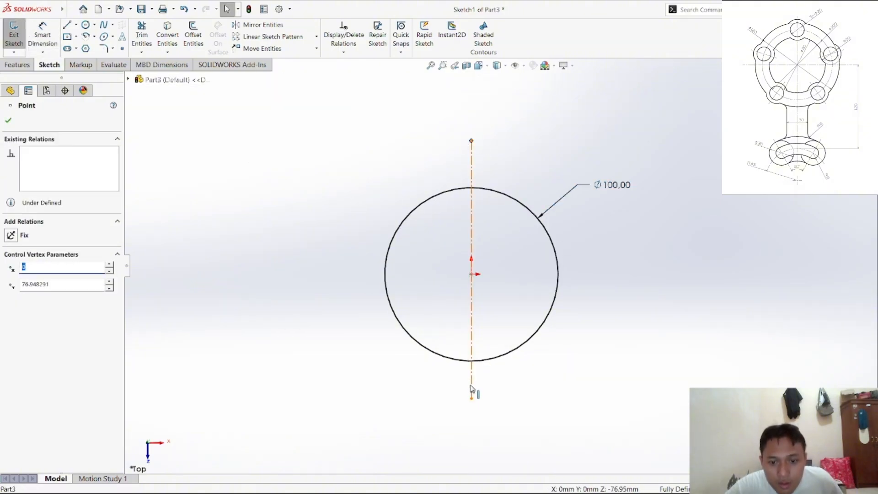
drag(472, 399, 471, 491)
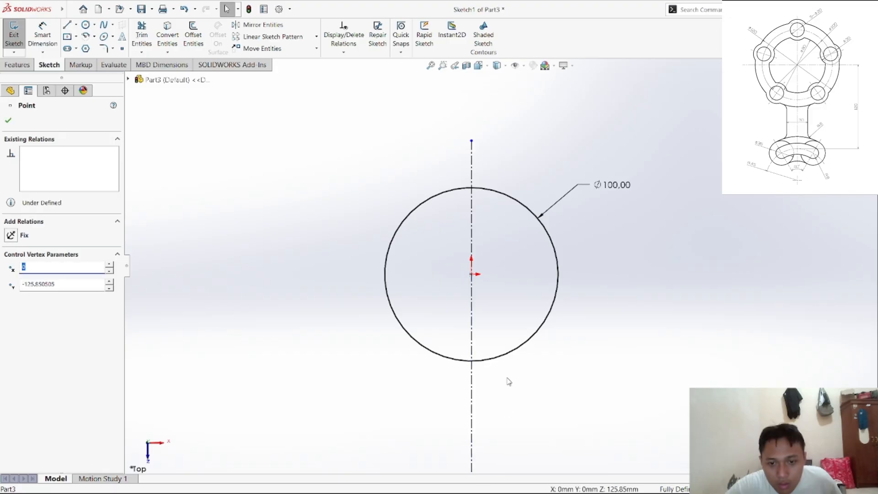
scroll(505, 369, down, 3)
key(f)
click(485, 350)
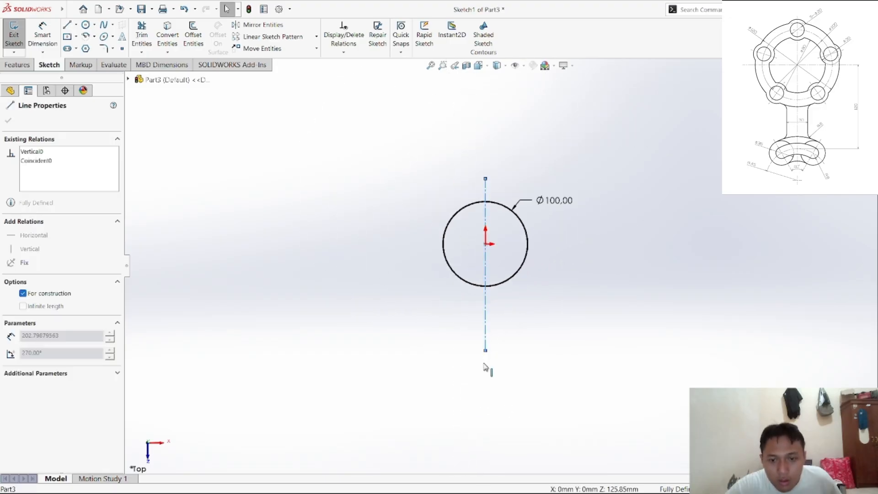
drag(485, 349, 486, 370)
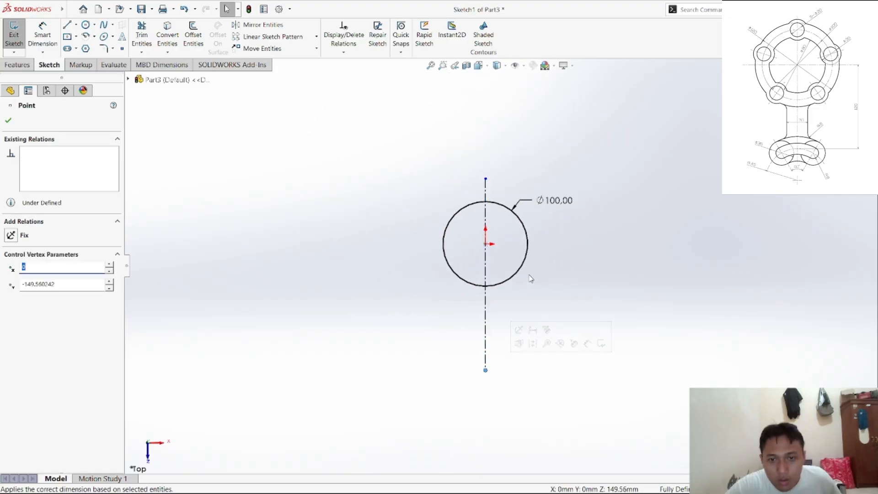
Step: Convert the 100 mm circle to construction geometry
scroll(542, 261, down, 5)
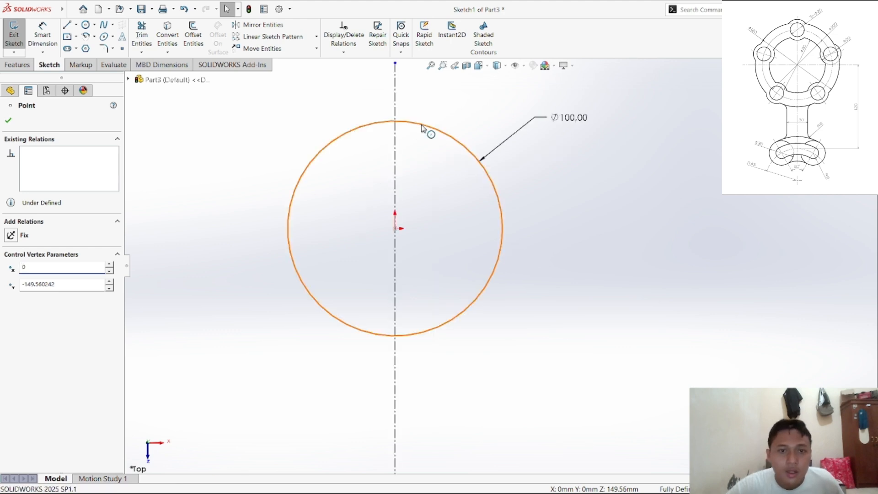
click(425, 130)
click(23, 266)
click(243, 186)
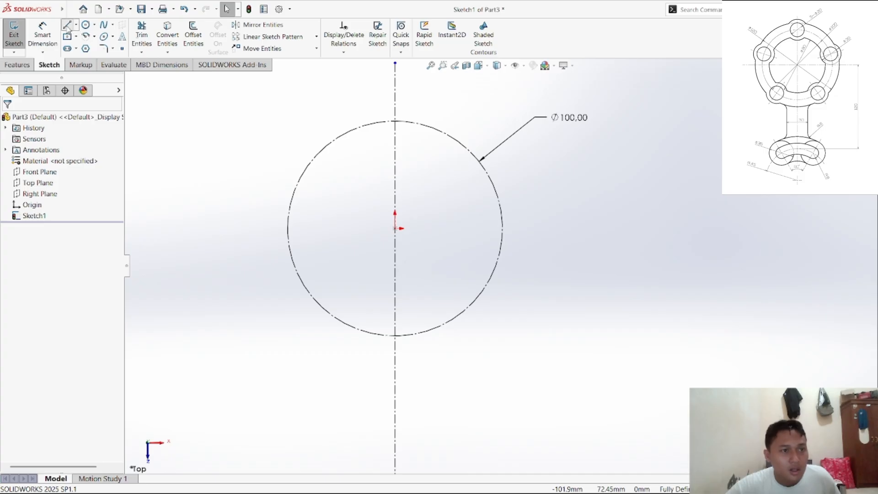
Step: Sketch a horizontal construction line as a midpoint line centred on the origin, extending past both sides of the 100 mm circle
click(67, 25)
click(22, 268)
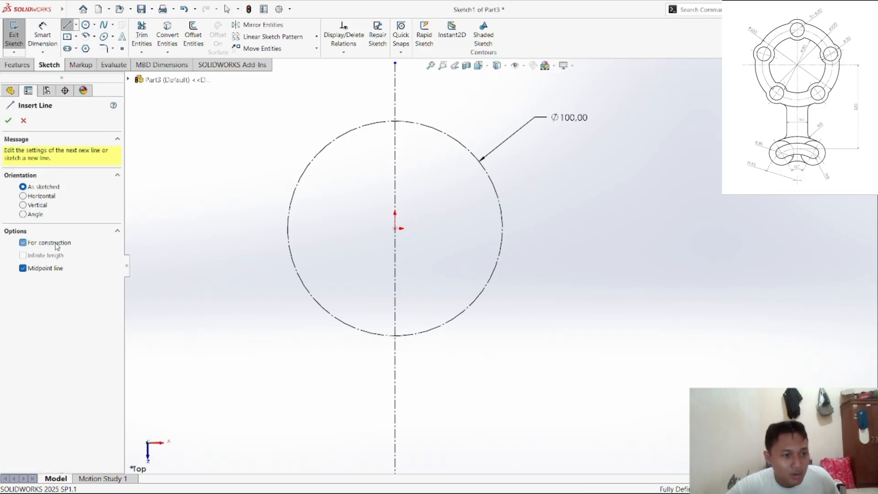
click(395, 228)
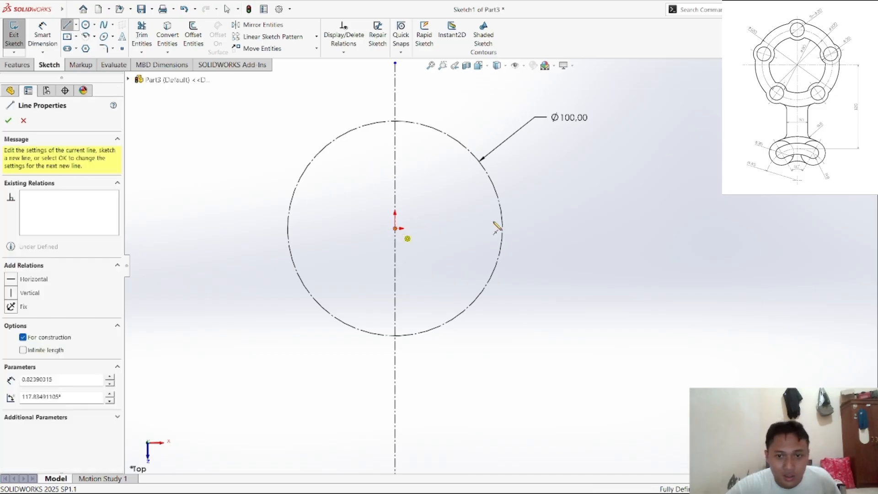
click(645, 228)
right_click(556, 201)
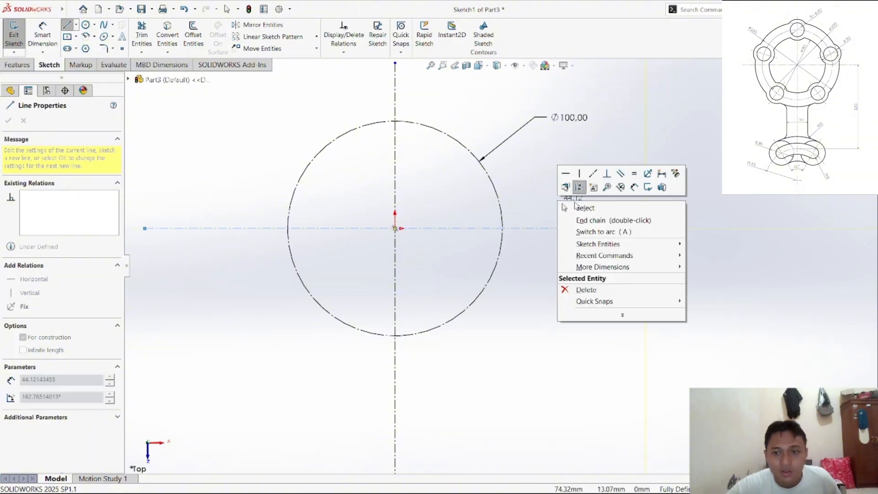
click(574, 191)
key(Escape)
Step: Sketch a circle of about 11.5 mm radius centred on the vertical centerline, about 56 mm above the origin
scroll(437, 196, down, 2)
scroll(437, 196, up, 2)
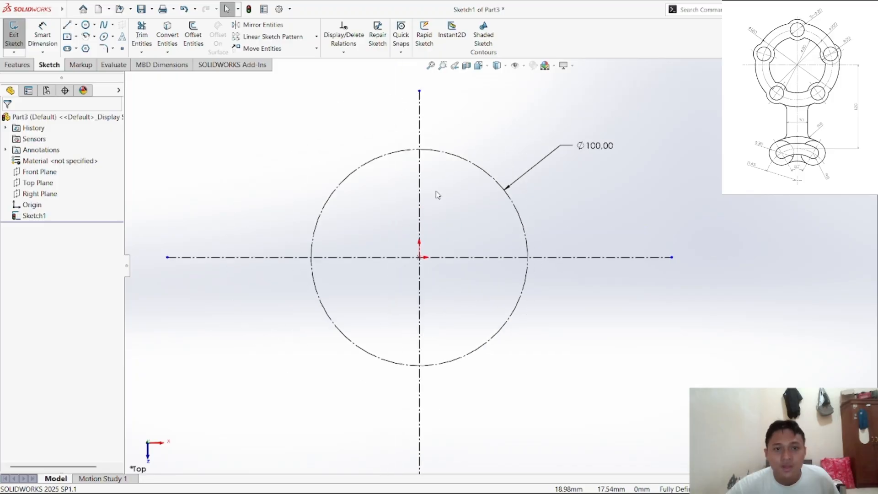
scroll(428, 156, up, 4)
scroll(430, 158, down, 6)
scroll(556, 278, down, 5)
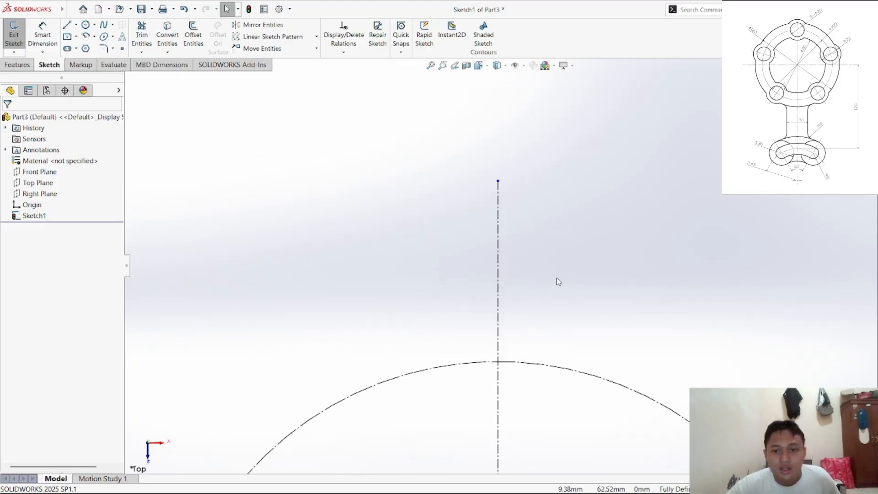
scroll(470, 341, up, 4)
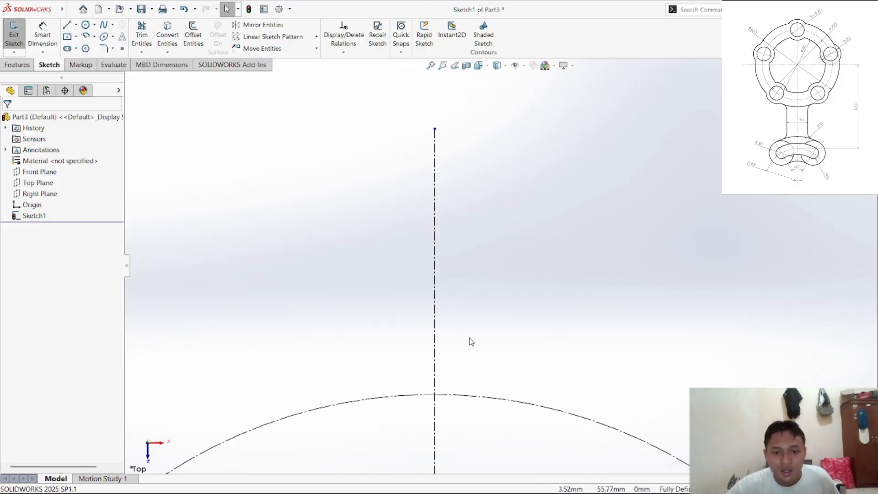
click(86, 25)
click(454, 312)
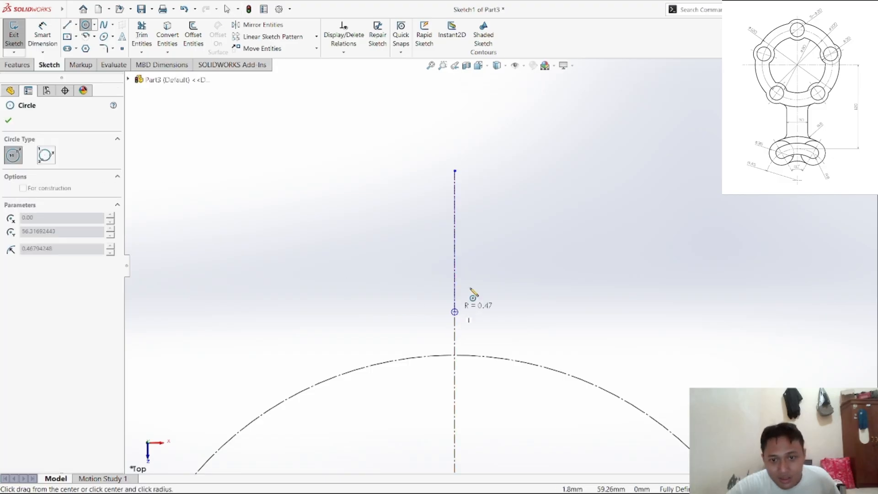
click(507, 256)
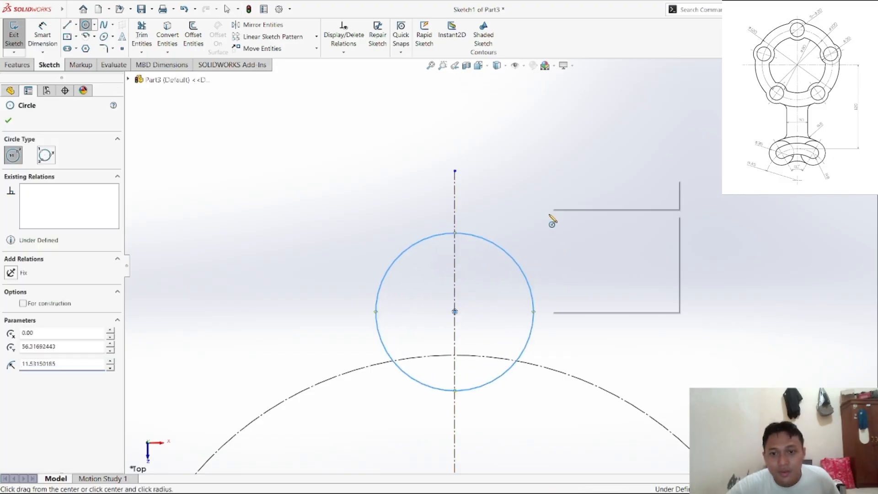
key(Escape)
Step: Check the small hole size on the reference drawing and dimension the small circle's diameter as 20 mm
mouse_move(457, 491)
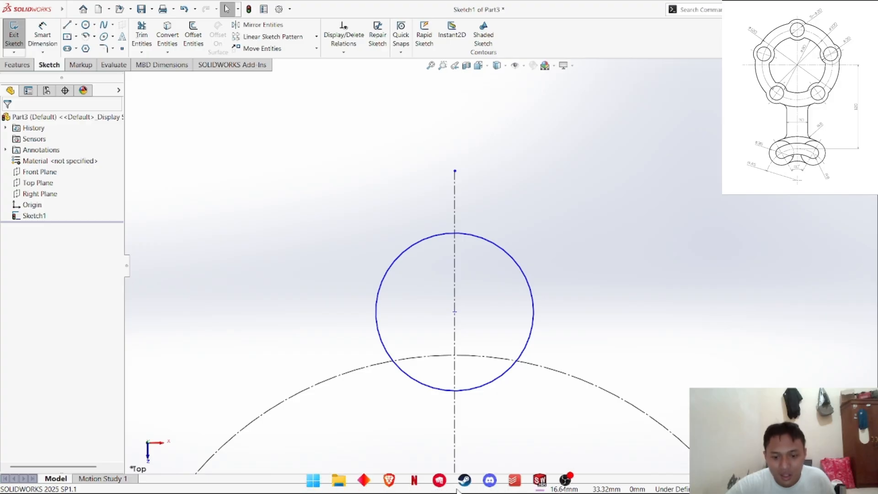
click(389, 480)
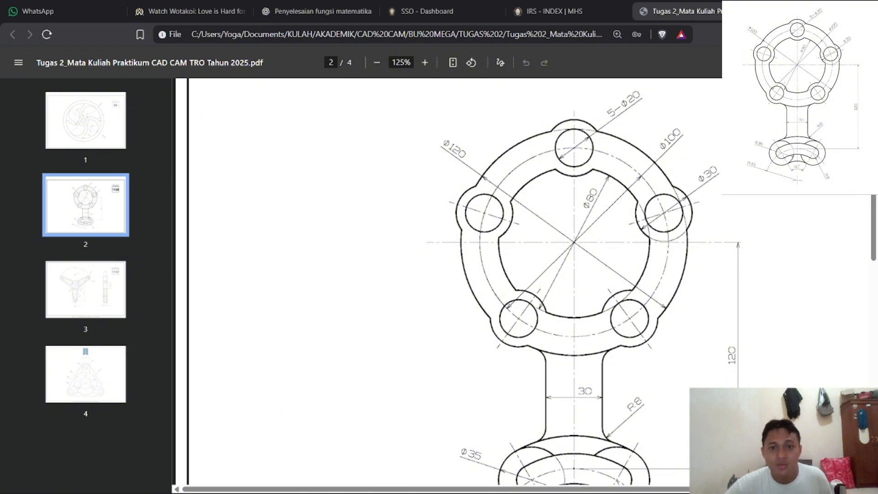
mouse_move(396, 491)
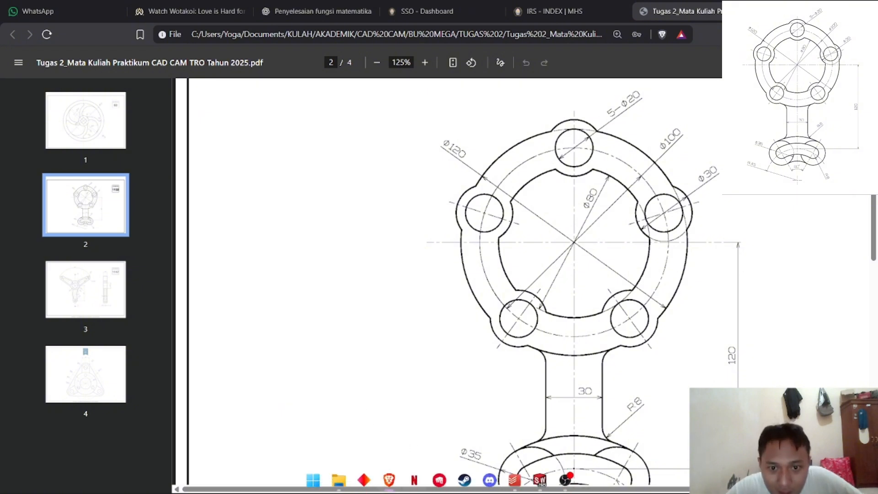
click(392, 483)
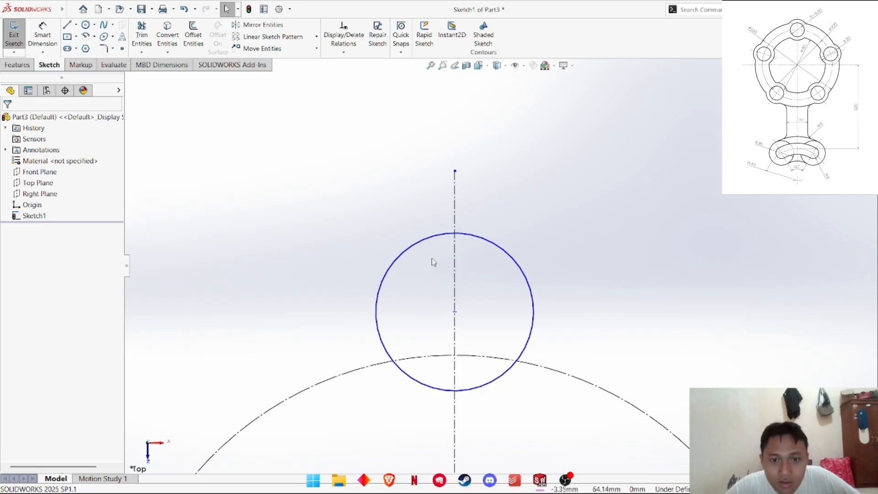
click(42, 39)
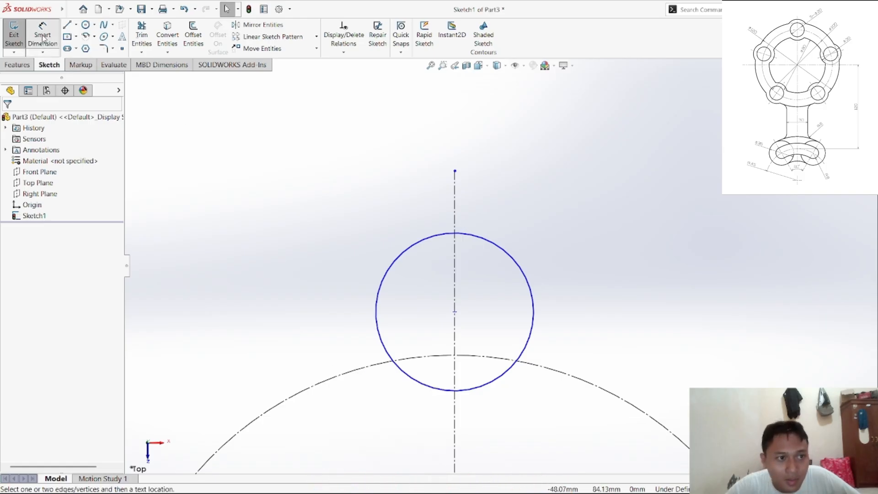
click(508, 253)
click(658, 201)
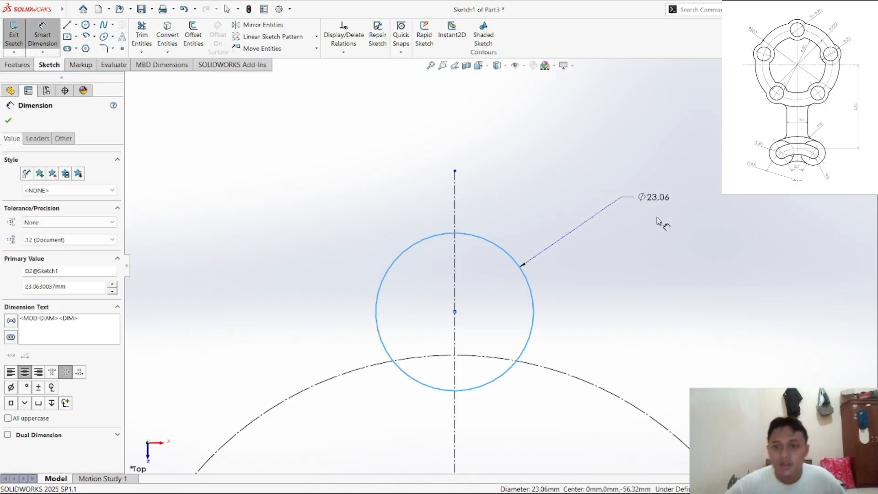
text(20)
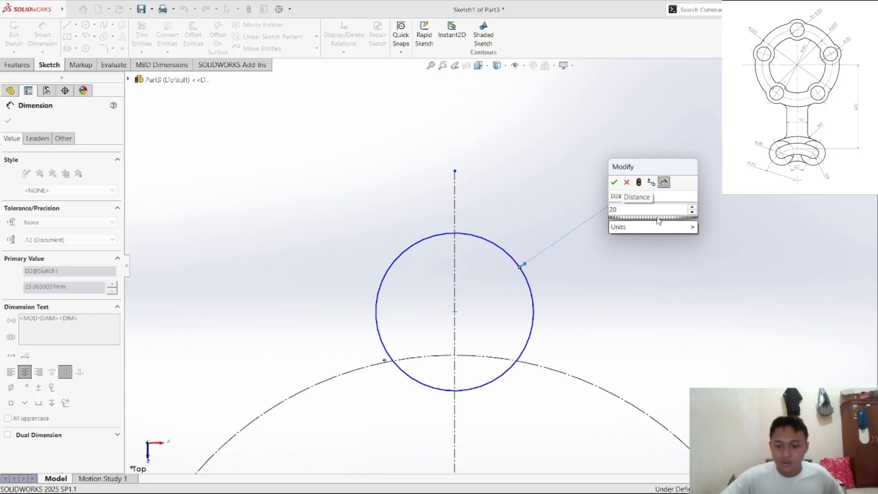
key(Return)
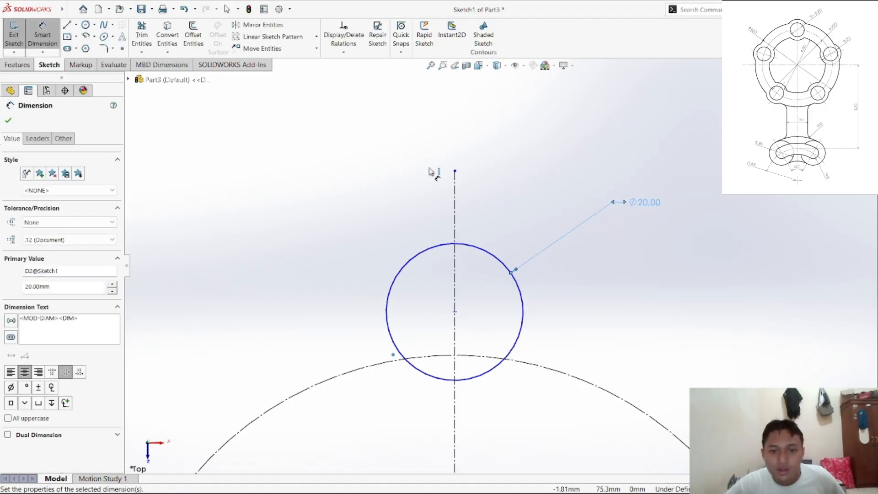
Step: Add a coincident relation between the 20 mm circle's centre point and the vertical centerline
click(343, 52)
click(363, 72)
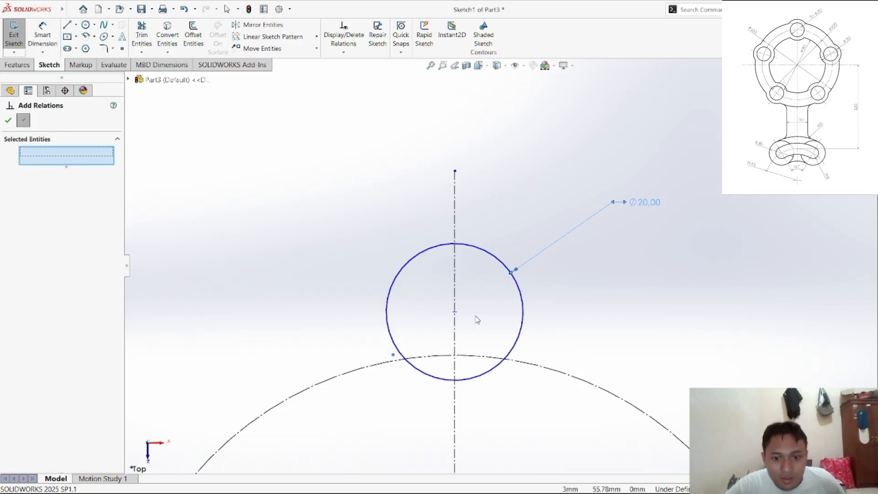
click(454, 312)
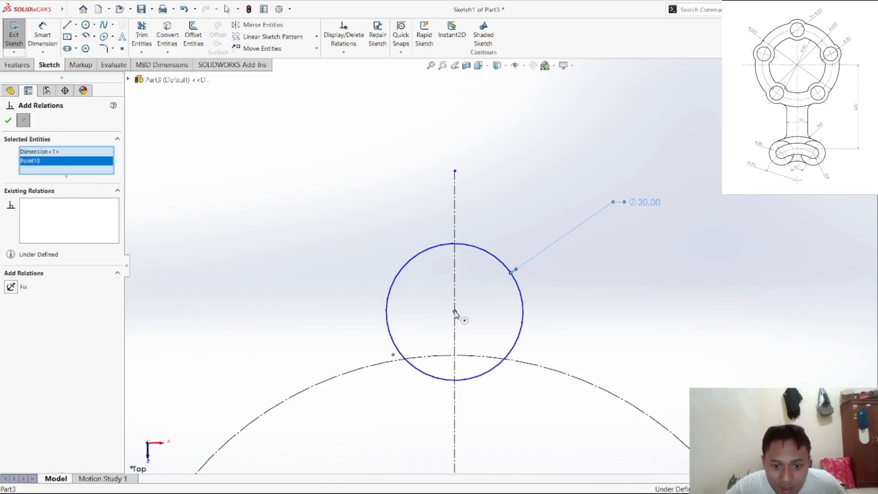
click(468, 356)
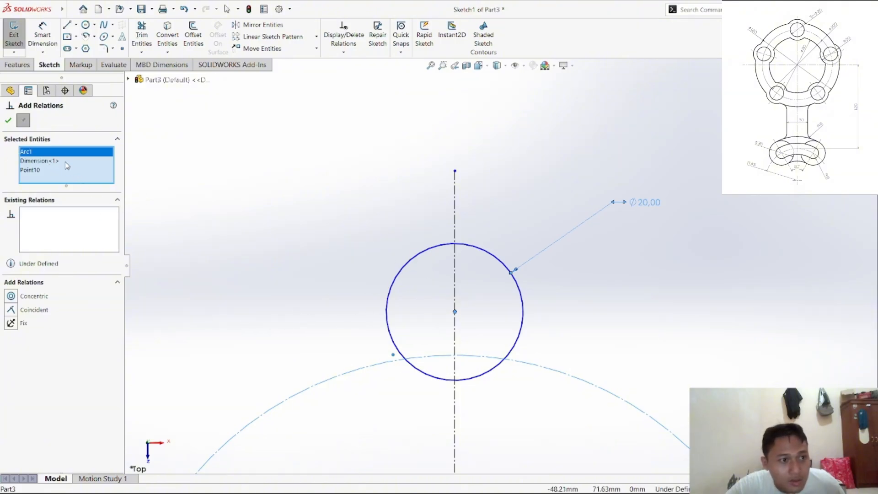
right_click(327, 253)
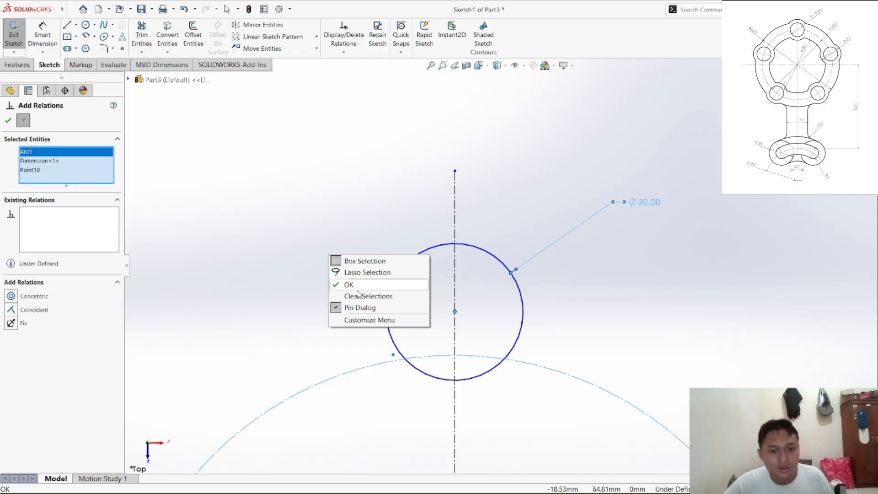
click(359, 296)
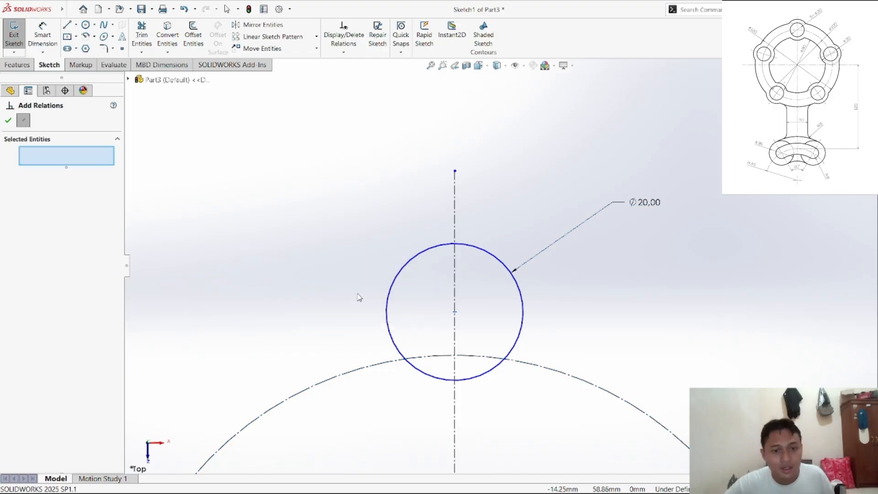
click(455, 312)
click(454, 303)
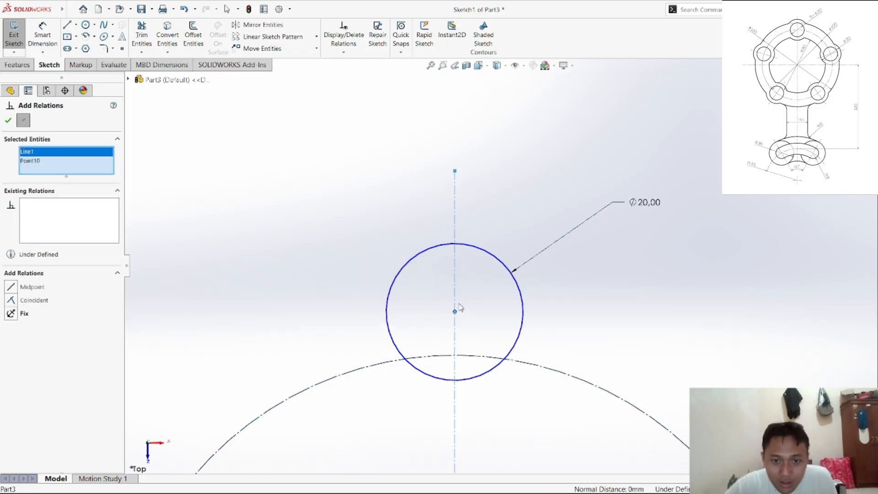
click(28, 301)
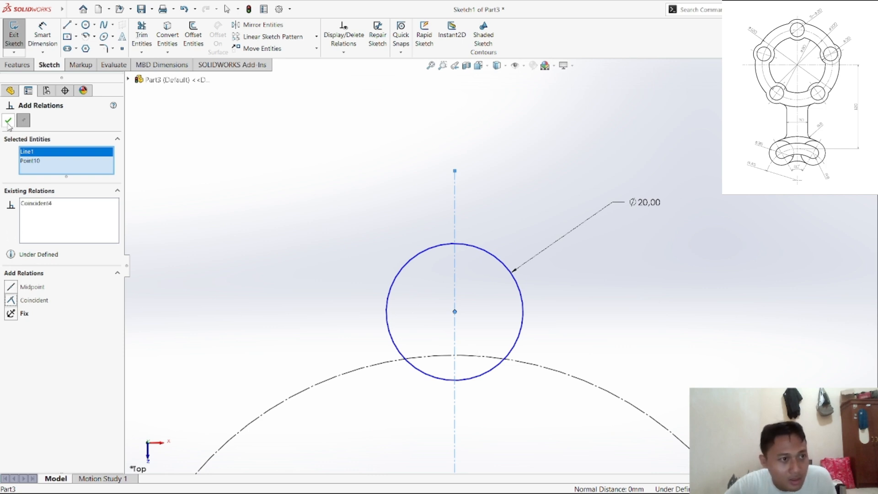
click(8, 121)
Step: Add a coincident relation between the 20 mm circle's centre point and the 100 mm construction circle
click(355, 54)
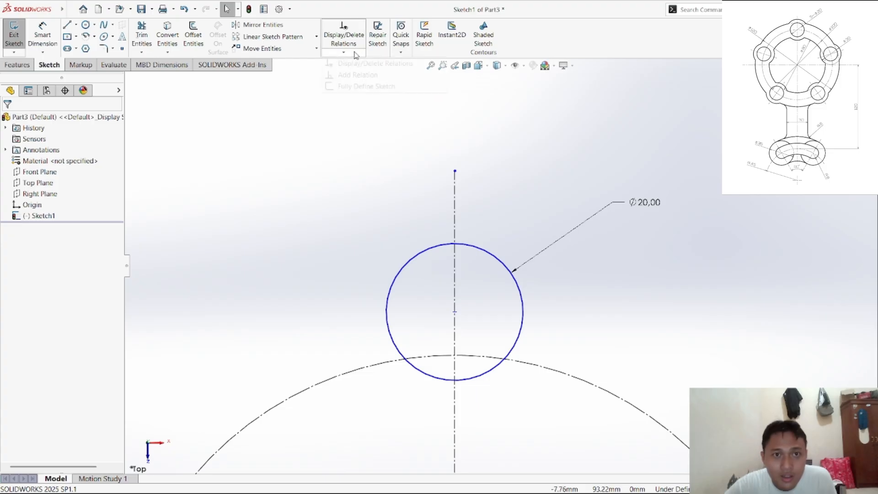
click(358, 74)
click(455, 312)
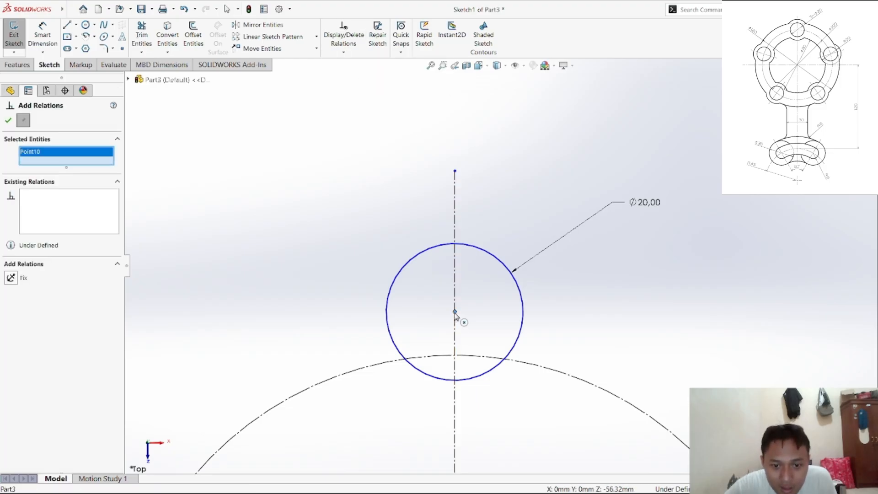
click(440, 356)
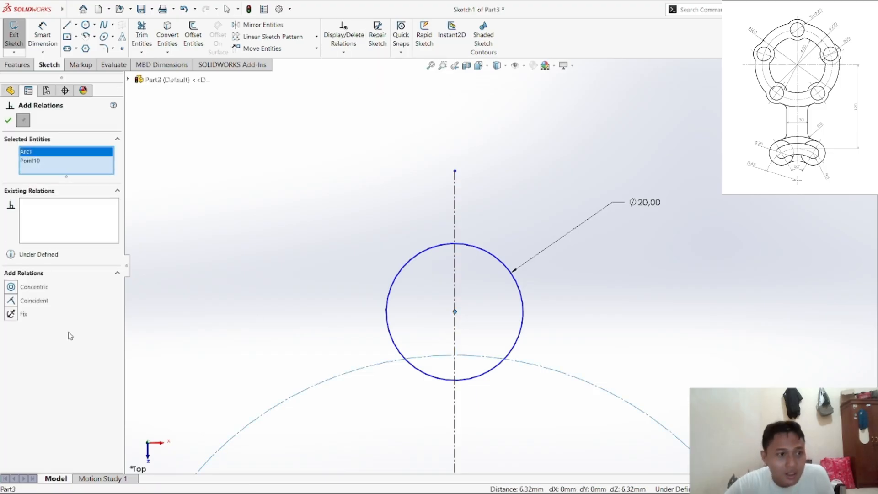
click(34, 301)
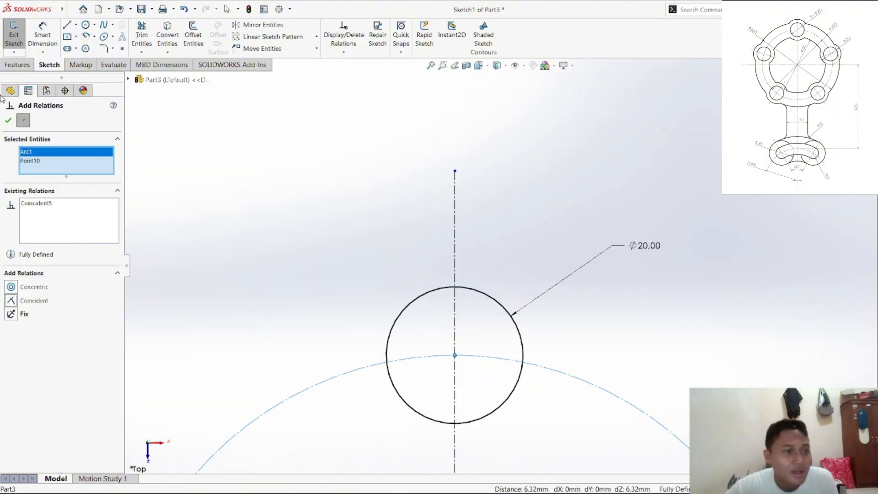
click(8, 121)
Step: Sketch a circle of about 20 mm radius centred on the same point as the 20 mm circle
scroll(606, 331, down, 2)
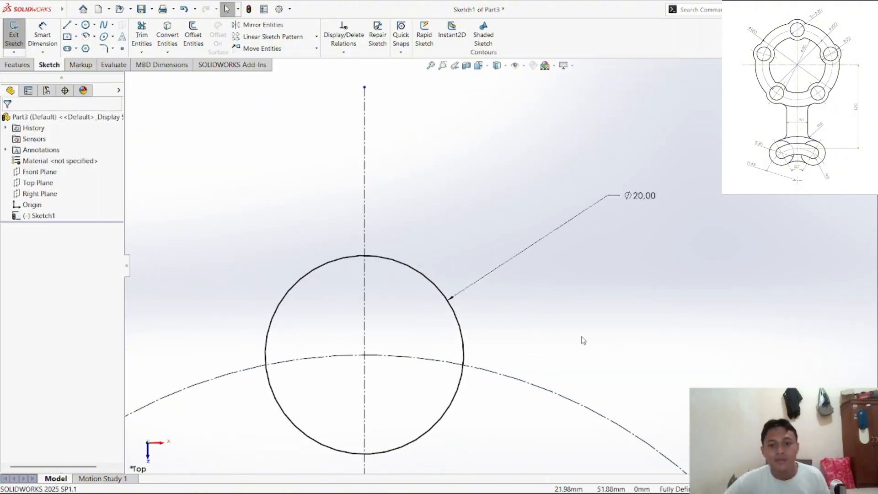
scroll(580, 339, up, 3)
scroll(569, 338, up, 3)
mouse_move(472, 484)
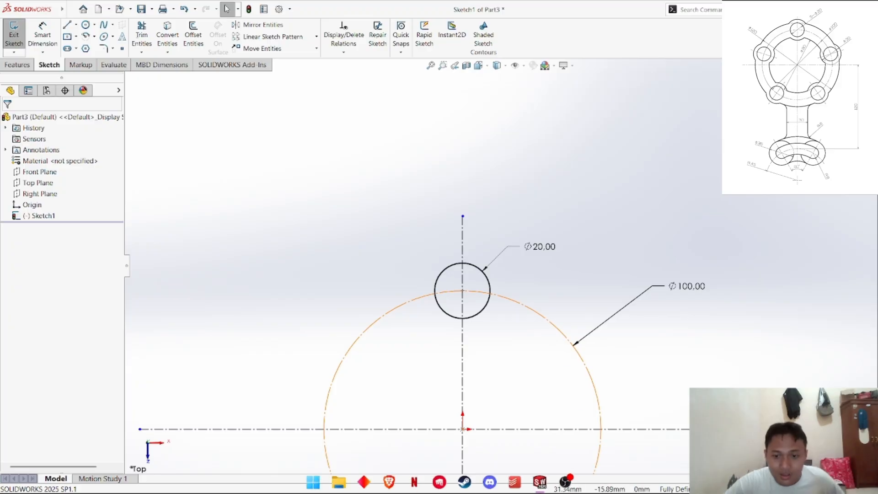
click(386, 480)
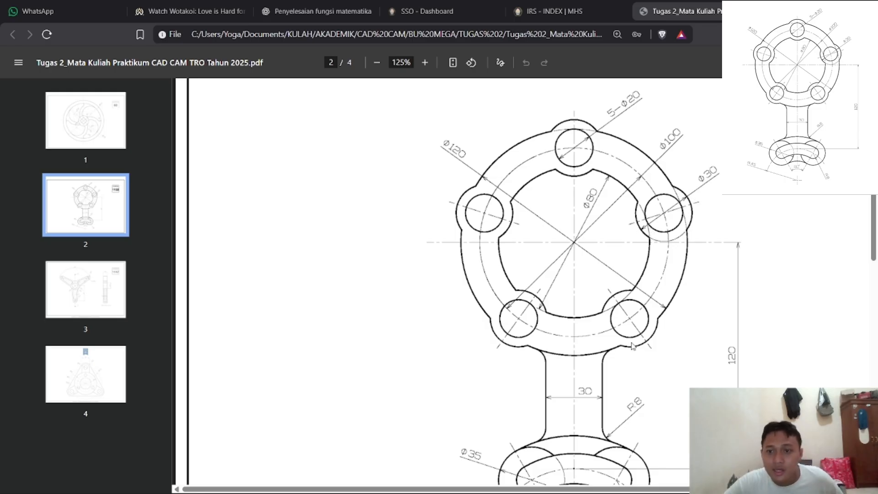
mouse_move(514, 491)
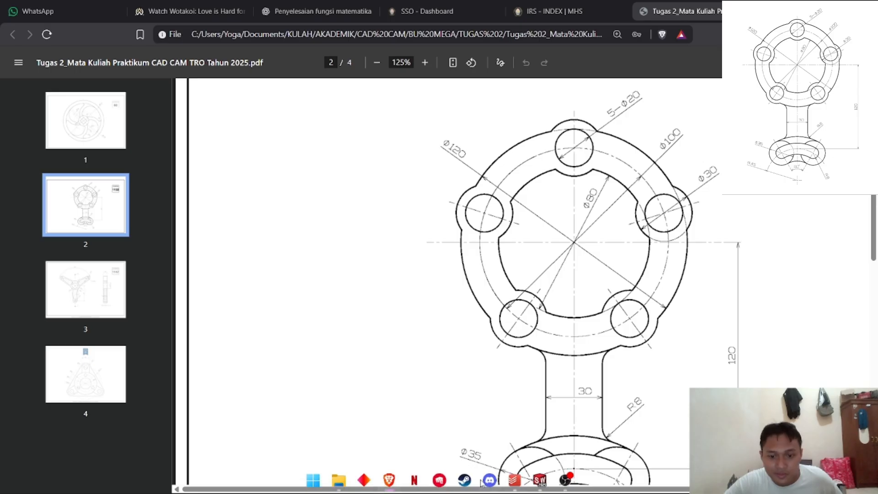
click(388, 480)
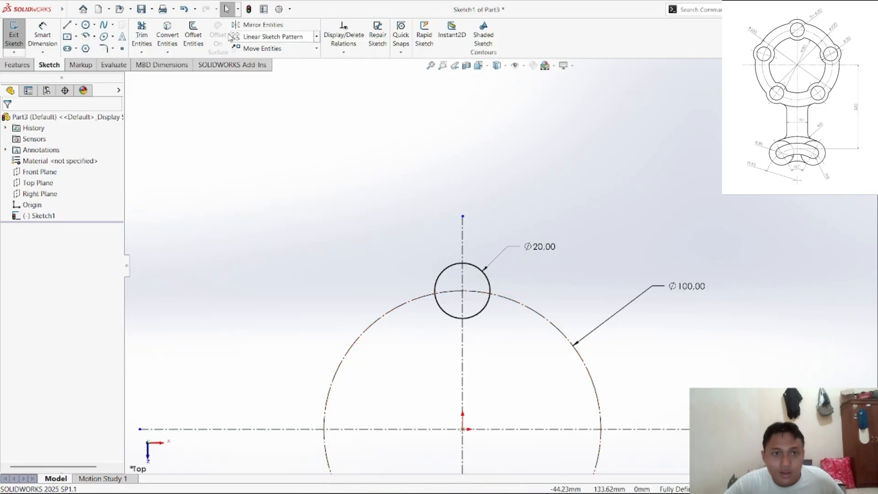
click(86, 26)
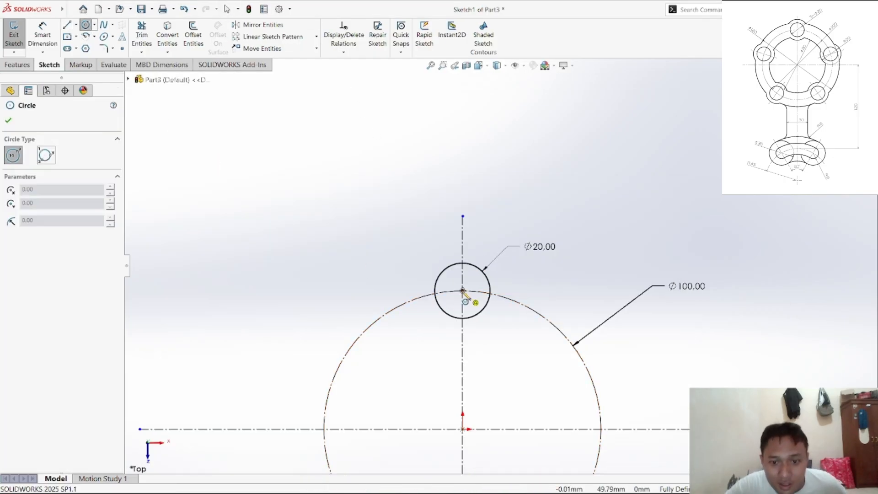
click(462, 291)
click(511, 270)
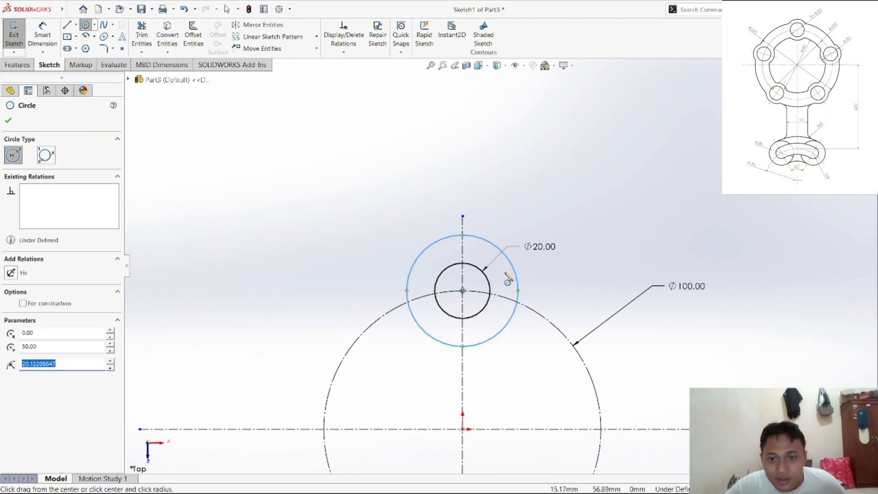
right_click(570, 271)
click(590, 278)
Step: Dimension the outer circle around the 20 mm hole with a diameter of 30 mm
click(42, 34)
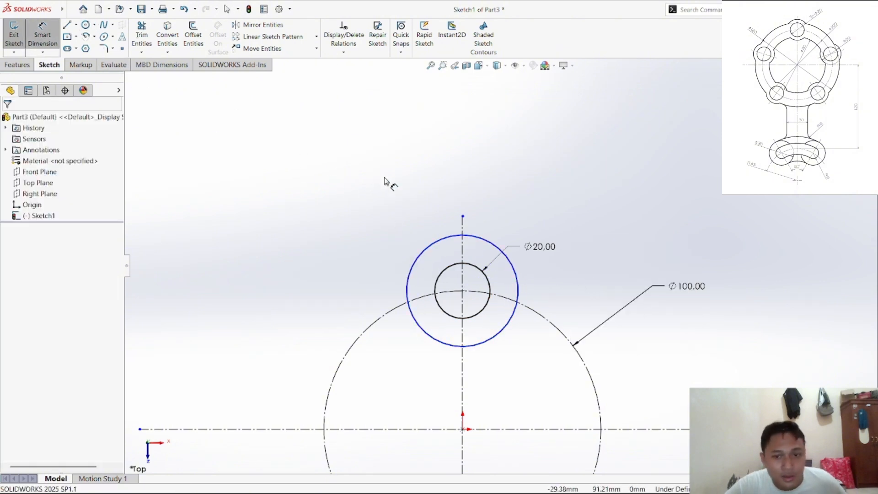
click(492, 247)
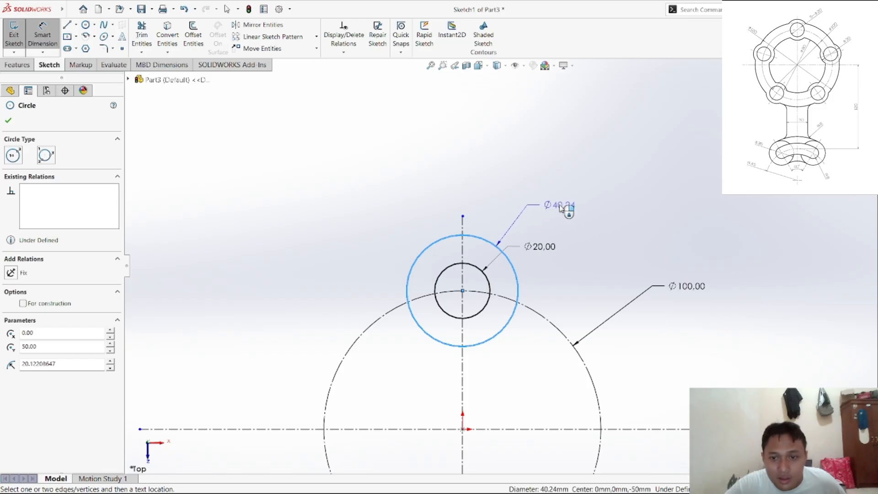
click(562, 208)
text(30)
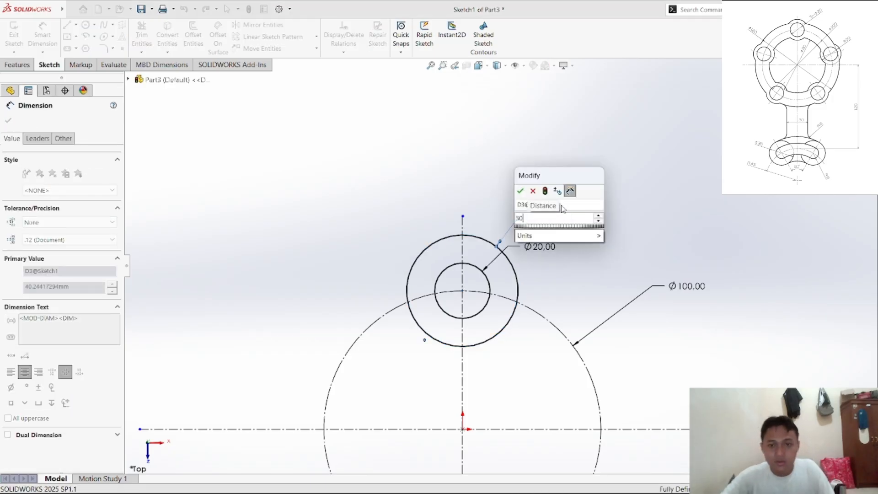
key(Return)
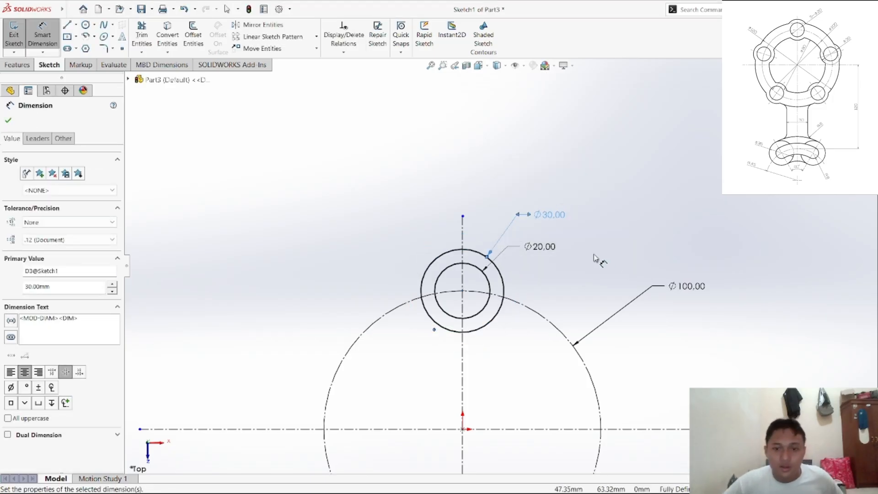
click(42, 35)
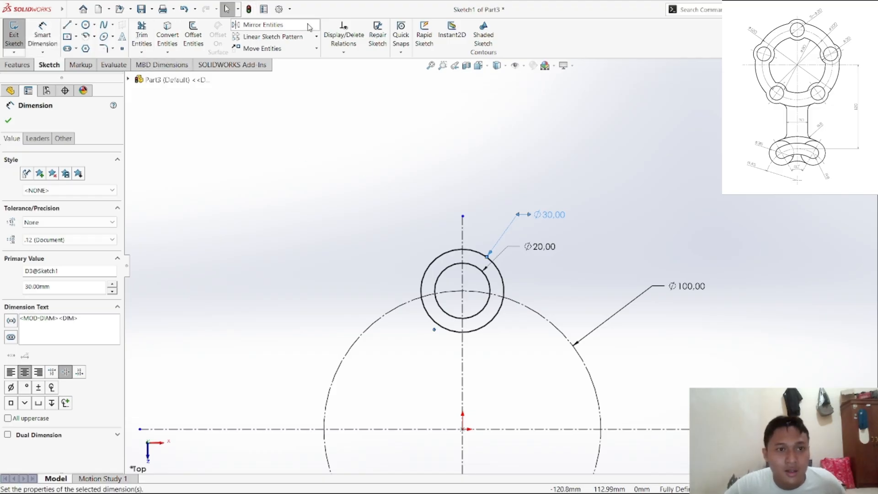
Step: Create a circular sketch pattern of the 20 mm and 30 mm circles about the origin with 5 equally spaced instances over 360 degrees
click(316, 37)
click(255, 59)
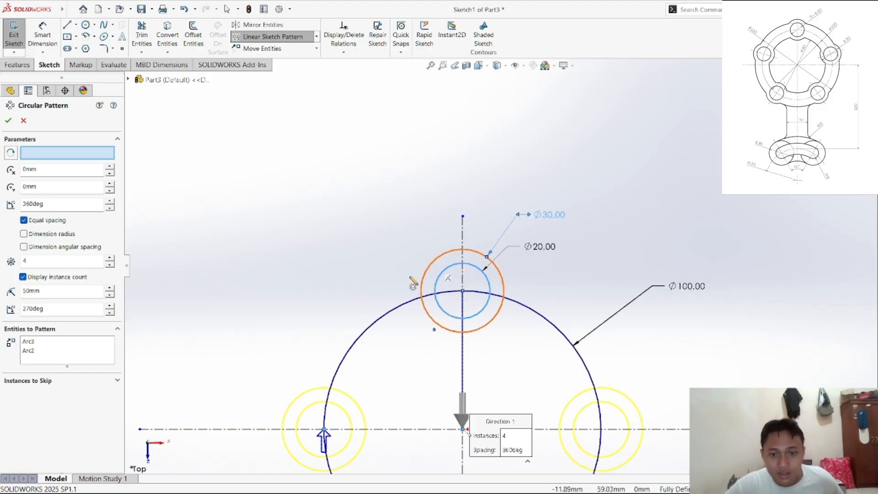
click(109, 258)
scroll(430, 370, down, 3)
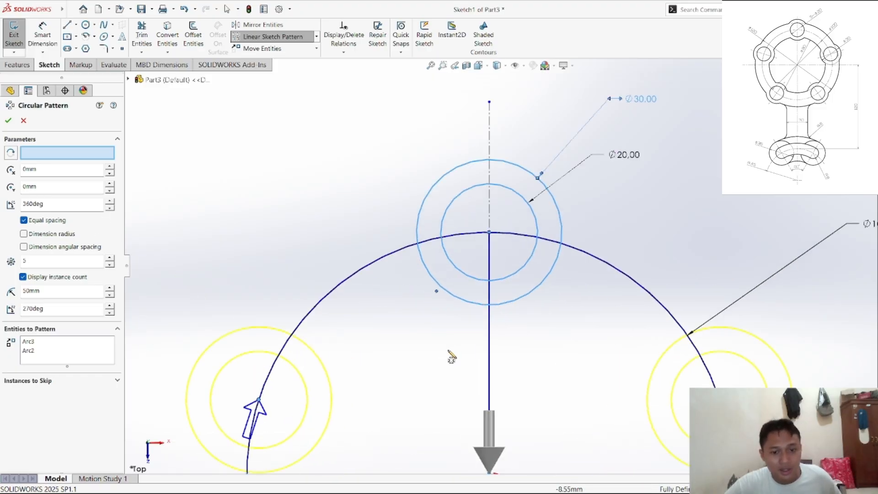
scroll(508, 366, up, 6)
scroll(520, 374, down, 2)
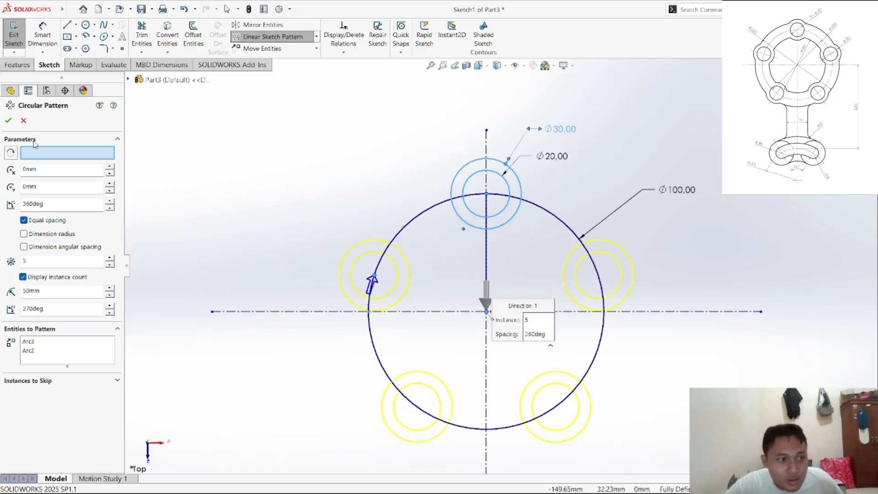
click(8, 121)
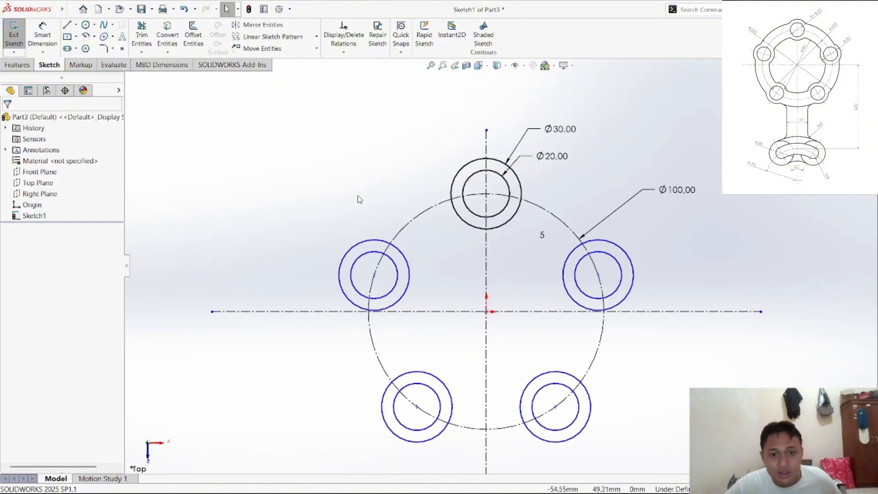
Step: Add a coincident relation between the upper-left circle pair's centre point and the 100 mm construction circle
scroll(398, 260, down, 5)
scroll(415, 284, down, 3)
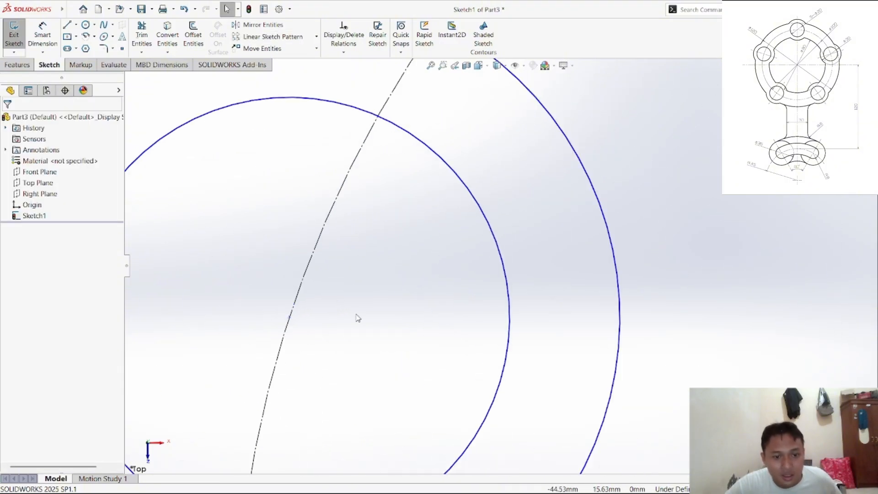
scroll(361, 313, up, 2)
scroll(378, 313, up, 1)
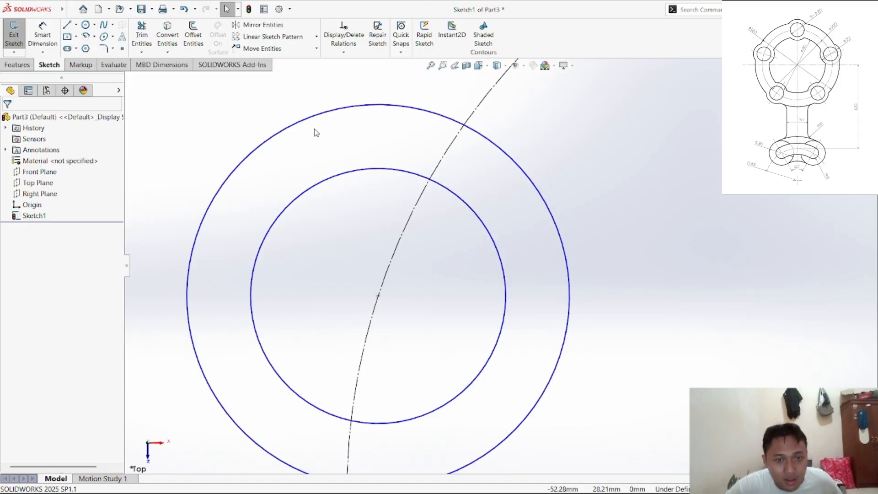
click(340, 52)
click(348, 77)
click(378, 296)
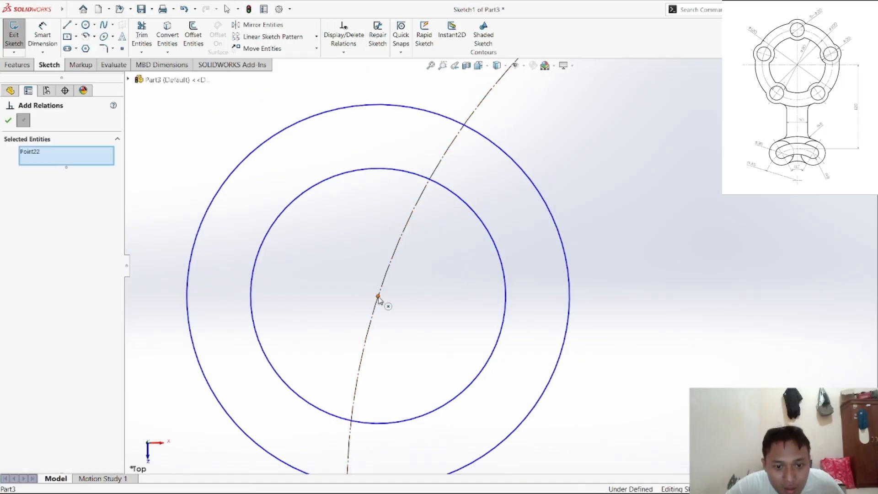
click(386, 280)
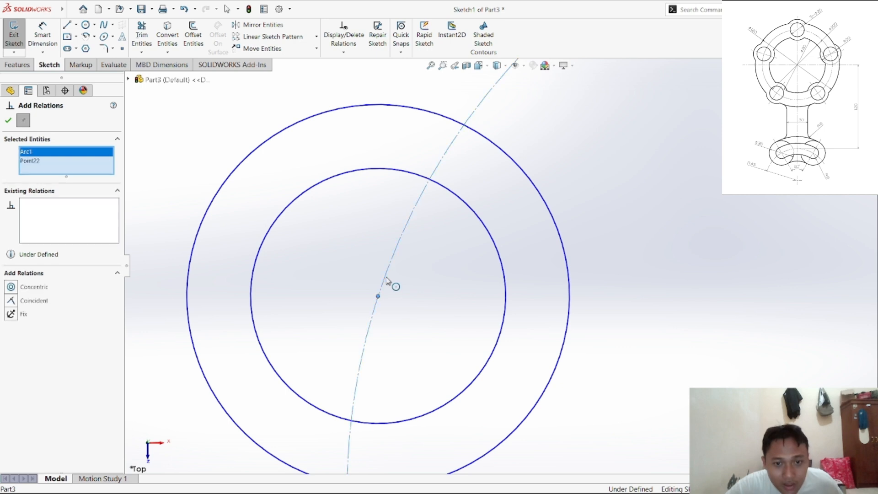
click(34, 301)
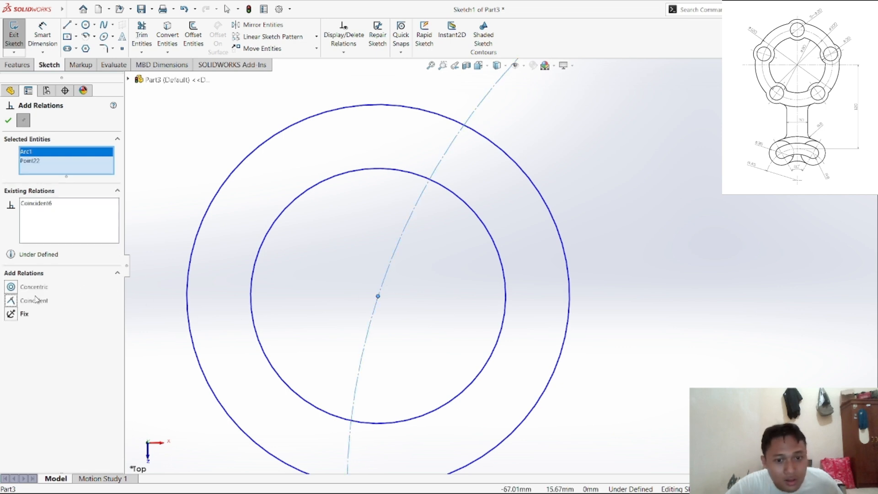
click(8, 122)
Step: Add a coincident relation between the lower-left circle pair's centre point and the 100 mm construction circle
scroll(643, 355, down, 3)
scroll(608, 321, up, 6)
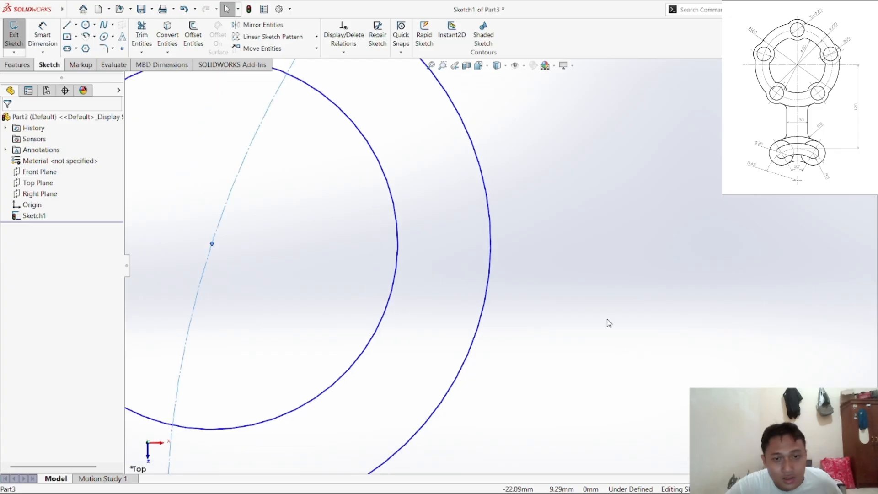
click(579, 291)
scroll(590, 319, up, 5)
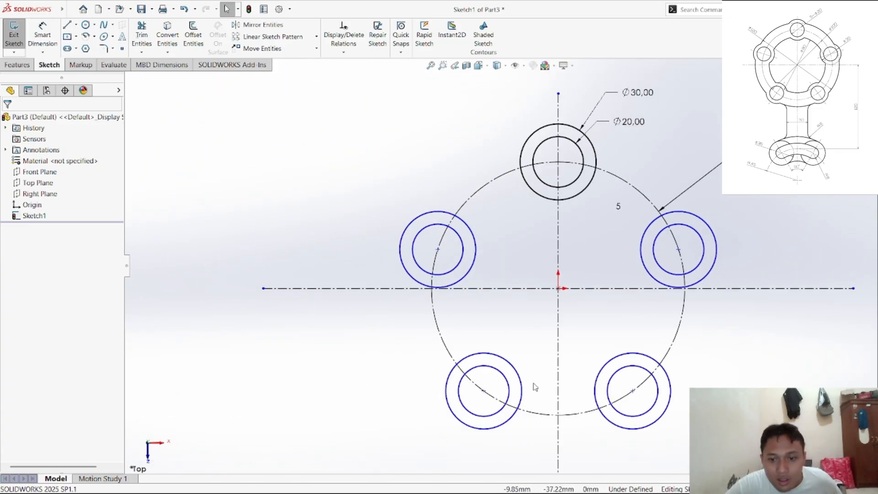
scroll(535, 386, down, 4)
click(343, 52)
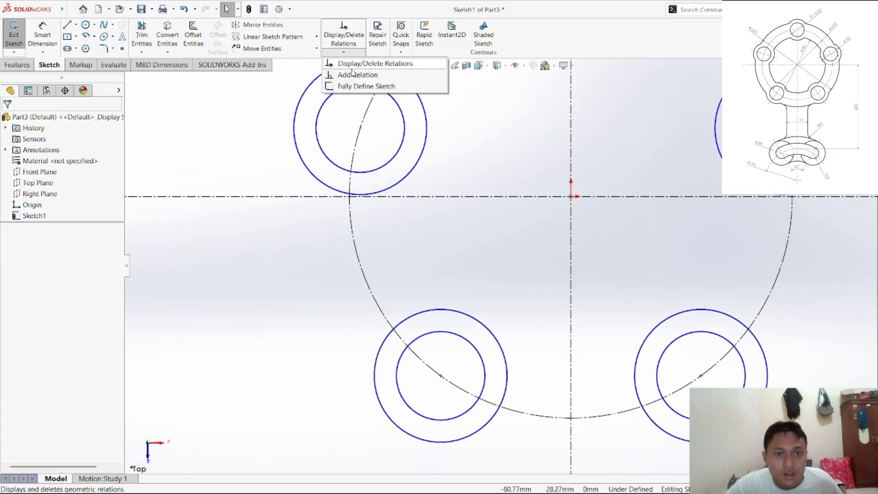
click(361, 75)
click(444, 380)
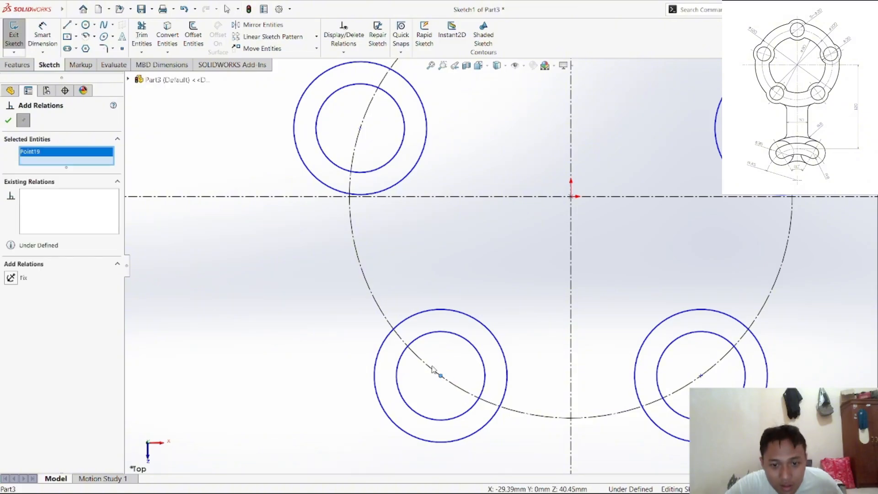
click(432, 370)
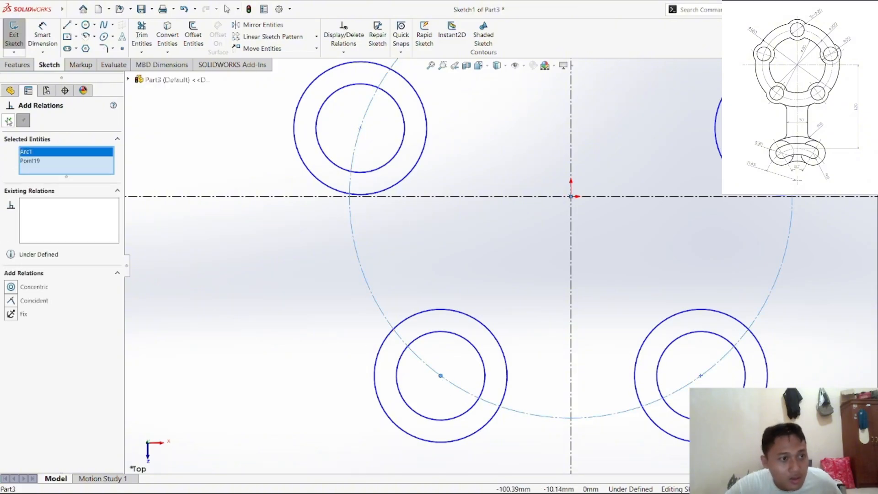
click(51, 302)
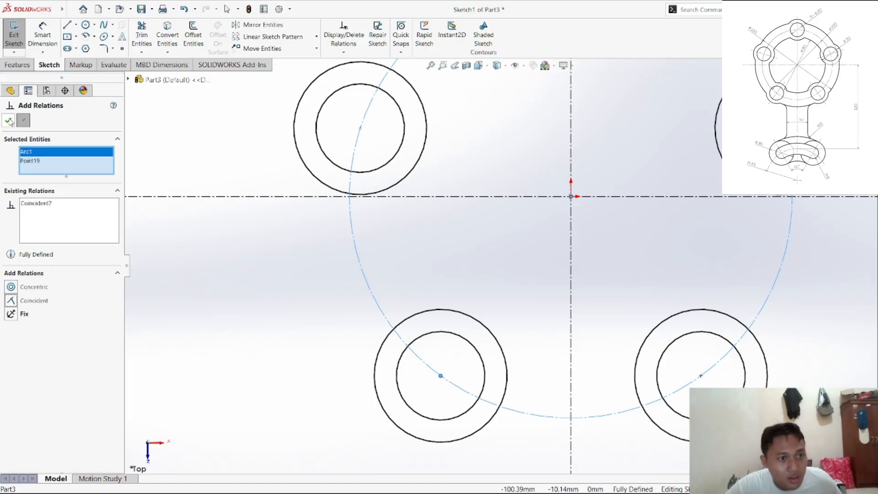
click(9, 120)
Step: Examine the ring diameters on page 2 of the PDF drawing in the browser and return to SOLIDWORKS
scroll(519, 303, up, 3)
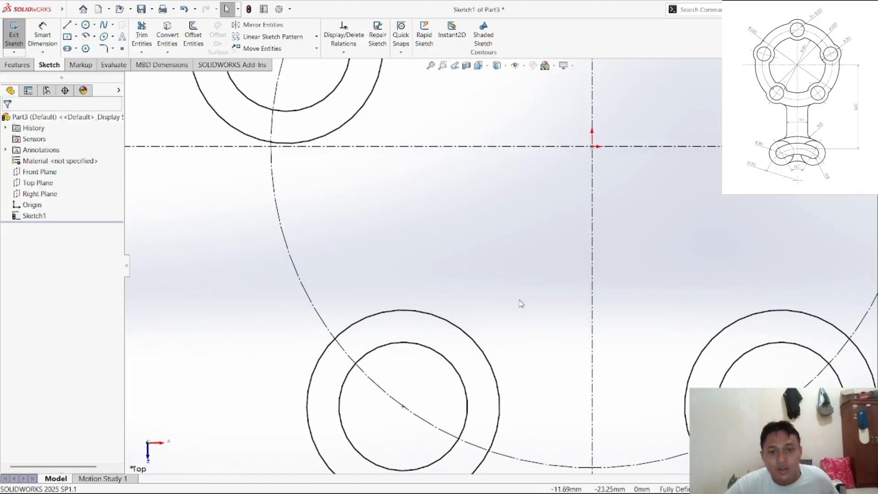
scroll(620, 270, up, 2)
scroll(622, 268, down, 6)
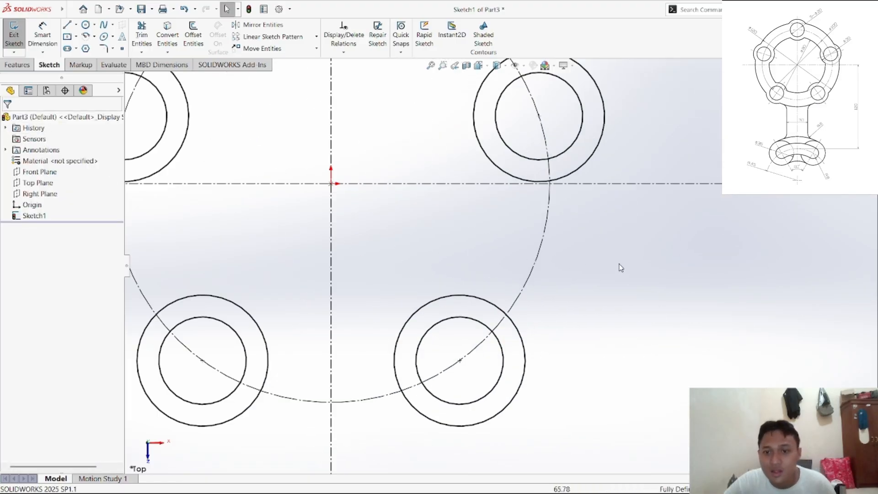
scroll(492, 250, up, 4)
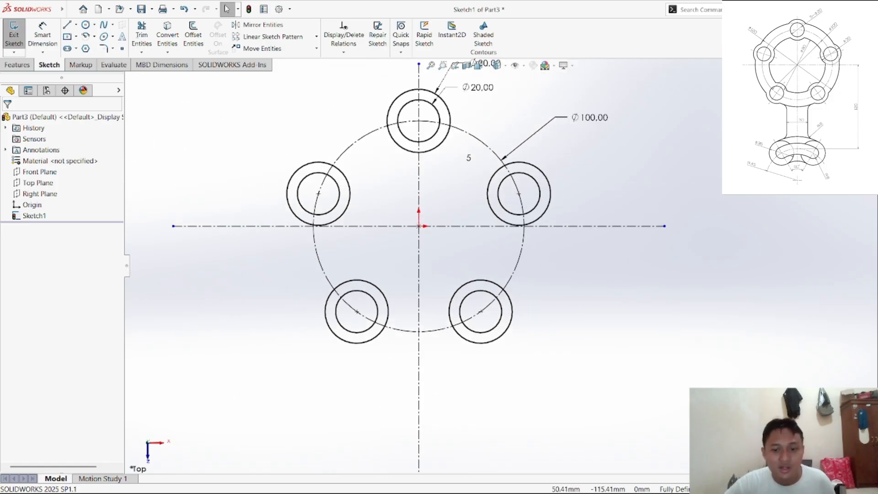
mouse_move(533, 489)
click(389, 479)
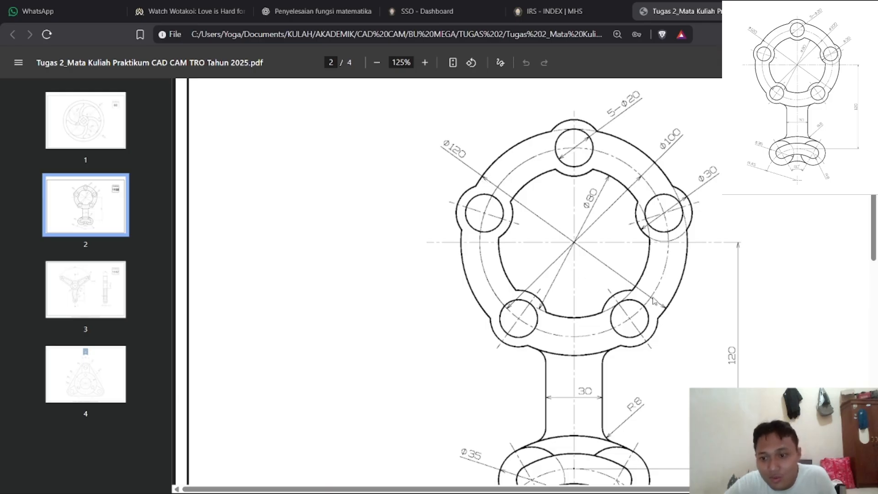
mouse_move(461, 491)
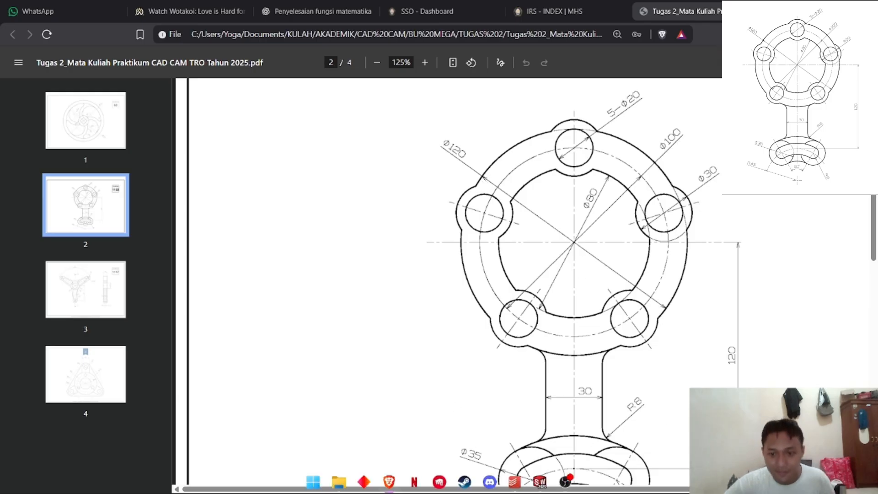
click(390, 481)
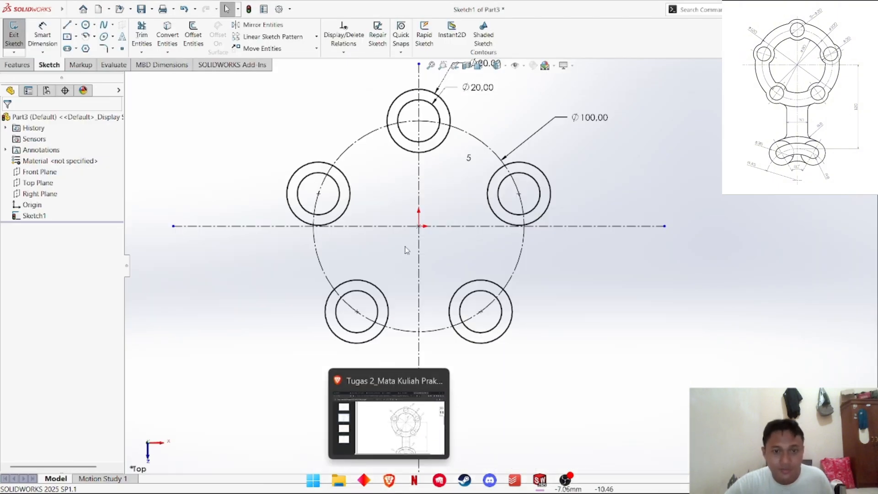
Step: Sketch a circle of about 62 mm radius centred on the origin, outside the 100 mm construction circle
click(85, 25)
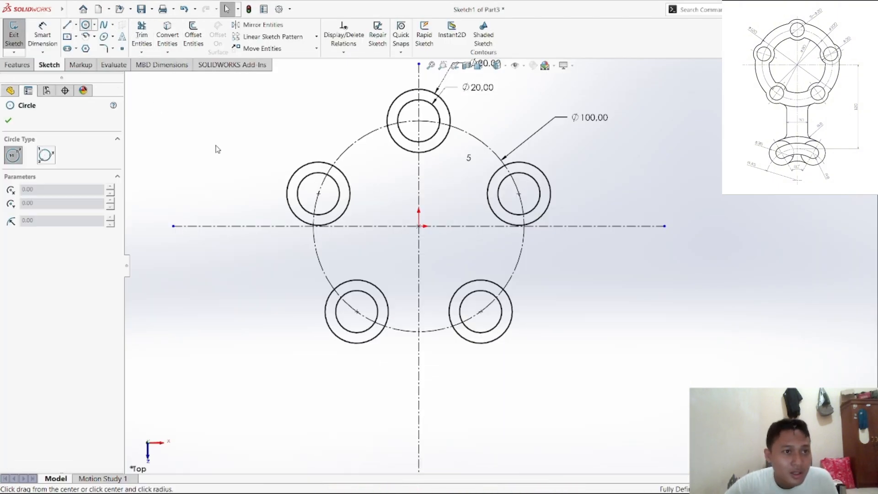
drag(420, 227, 496, 119)
right_click(607, 163)
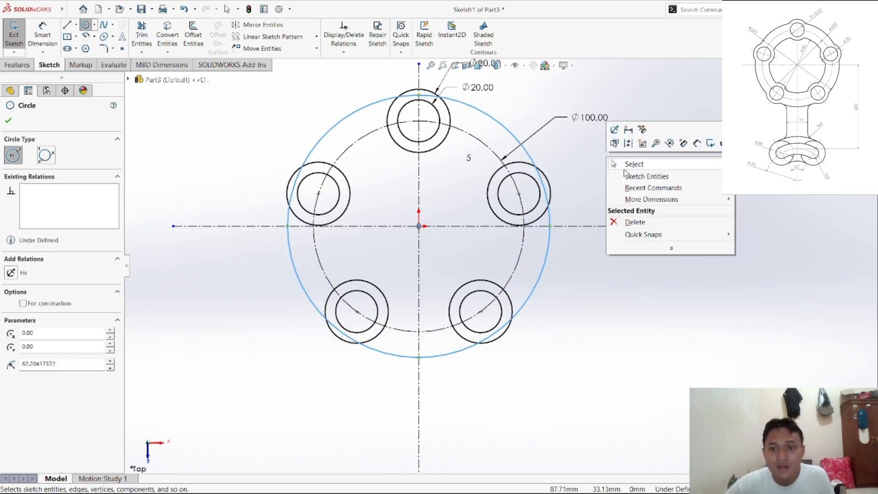
click(625, 168)
Step: Dimension the large outer ring circle with a diameter of 120 mm
click(43, 36)
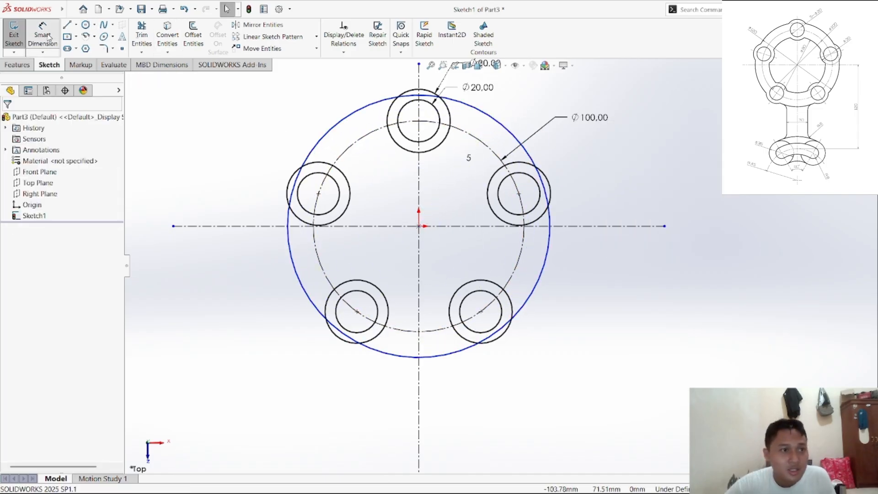
click(330, 139)
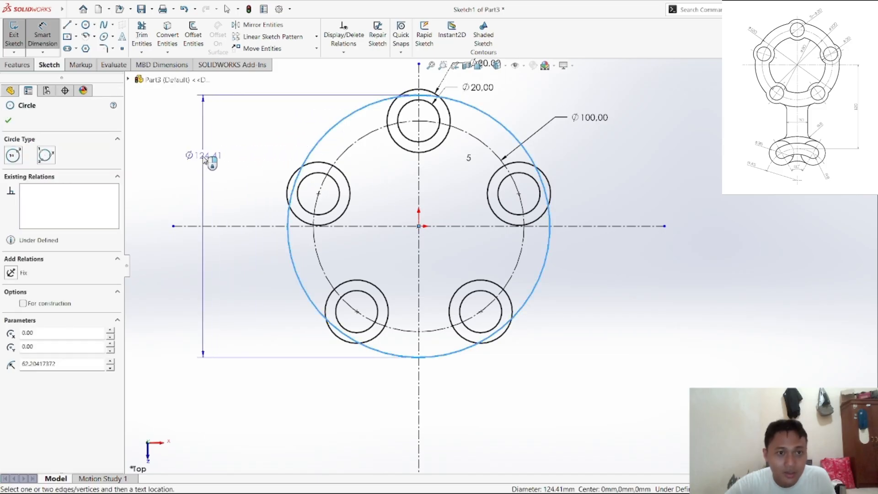
click(178, 182)
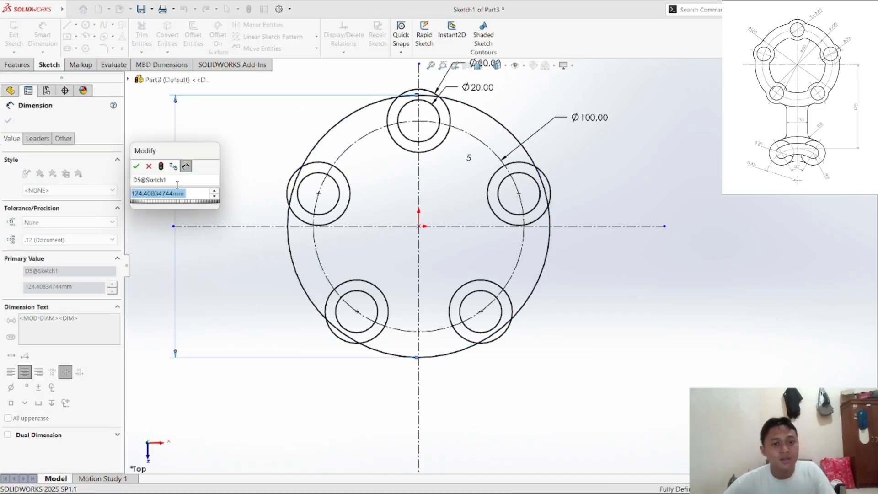
text(120)
key(Return)
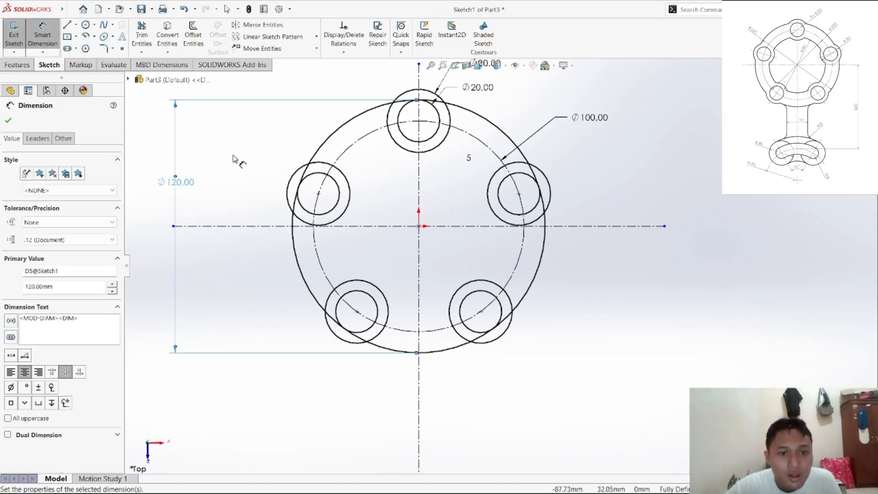
Step: Trim the 120 mm circle inside the upper-left 30 mm circle and partly inside the lower-left one, undoing the stray trim of the 20 mm circle
click(142, 35)
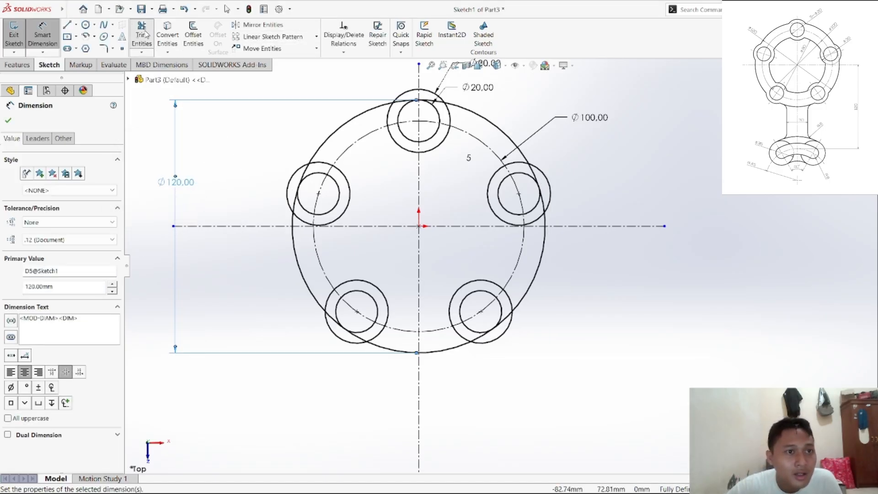
mouse_move(307, 176)
mouse_down()
mouse_move(302, 206)
mouse_move(295, 202)
mouse_up()
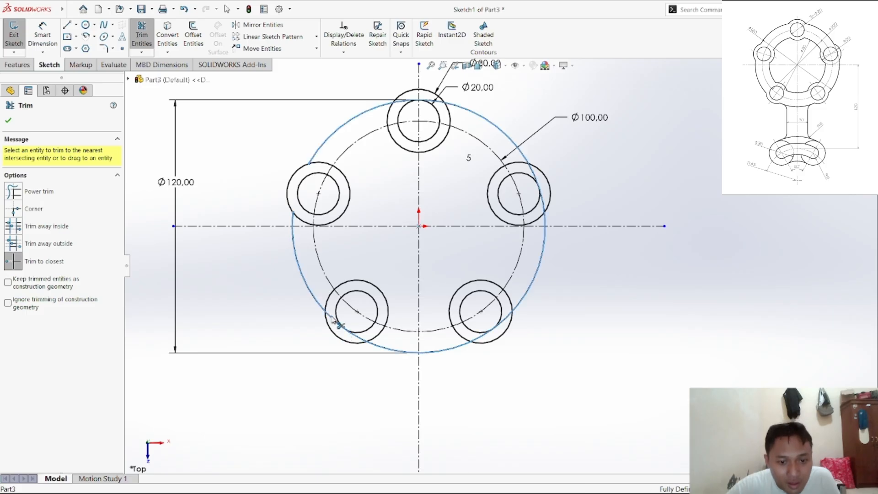
drag(338, 333, 369, 346)
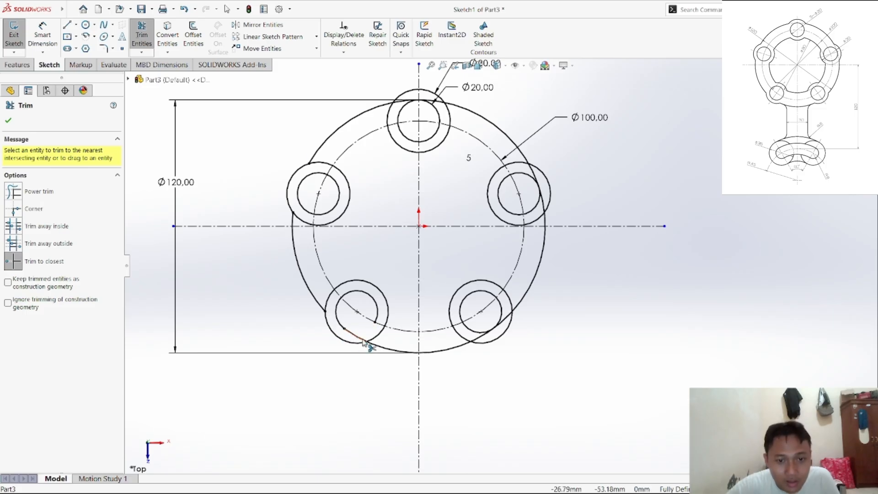
key(ctrl+z)
click(371, 346)
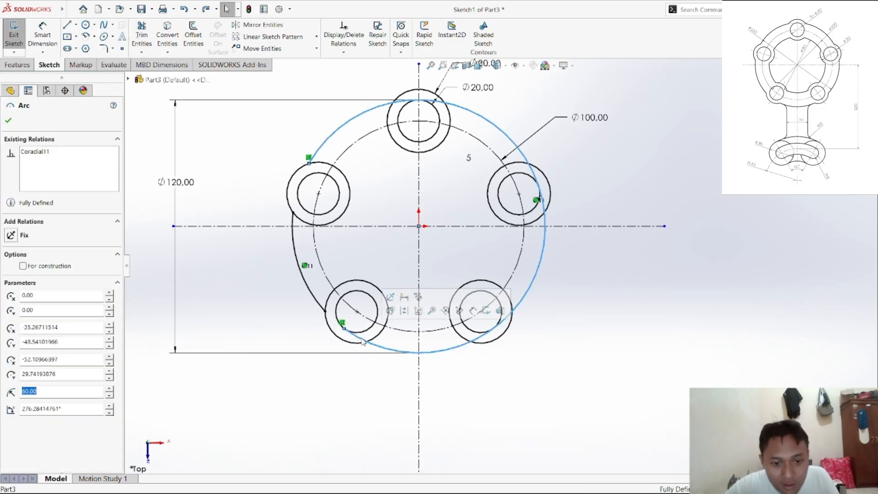
click(357, 384)
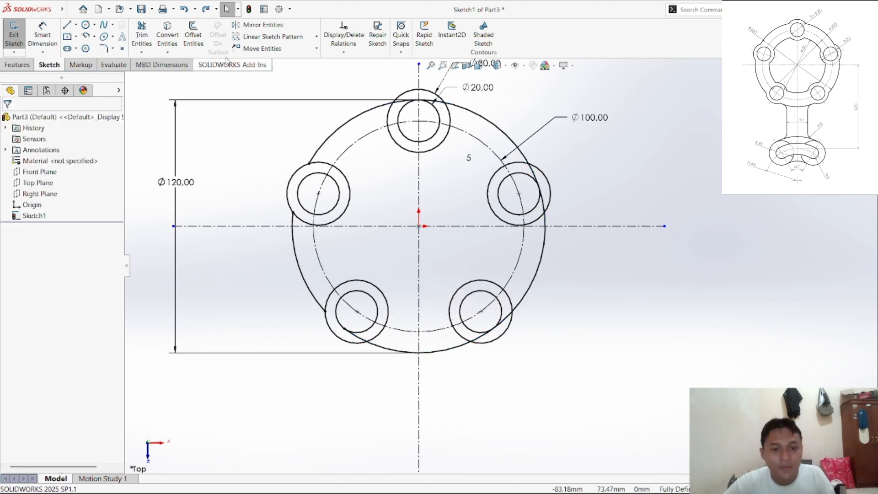
Step: Trim the 120 mm circle's segments inside the two lower 30 mm circles and its lower part inside the upper-right one
click(142, 37)
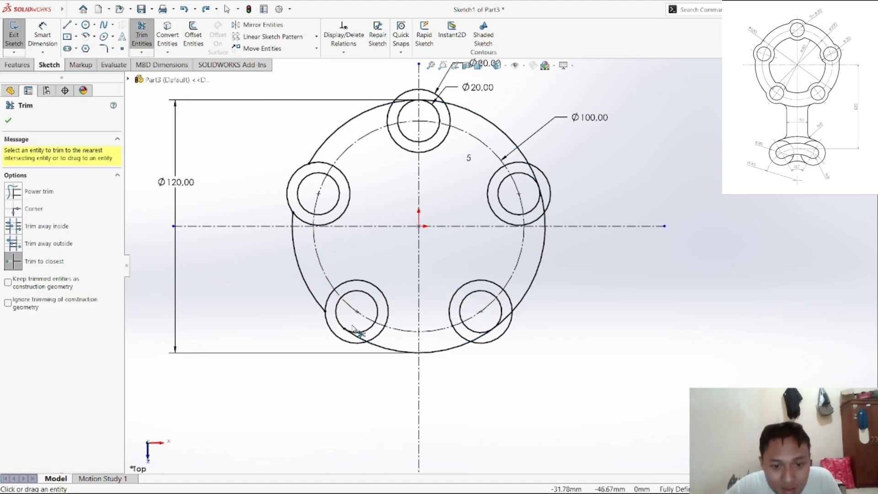
click(364, 344)
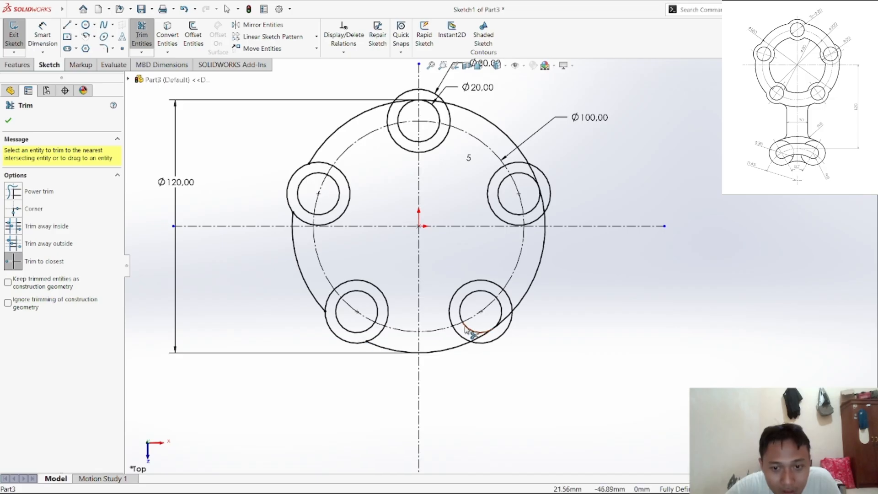
click(479, 342)
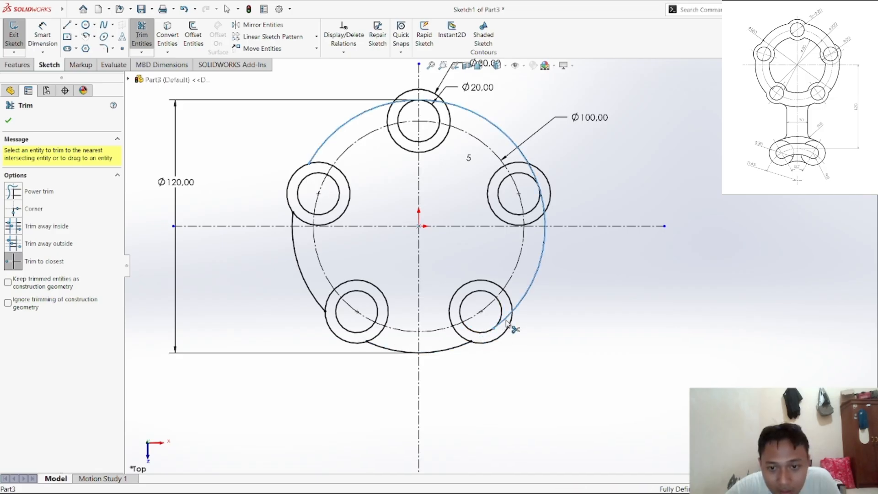
click(540, 203)
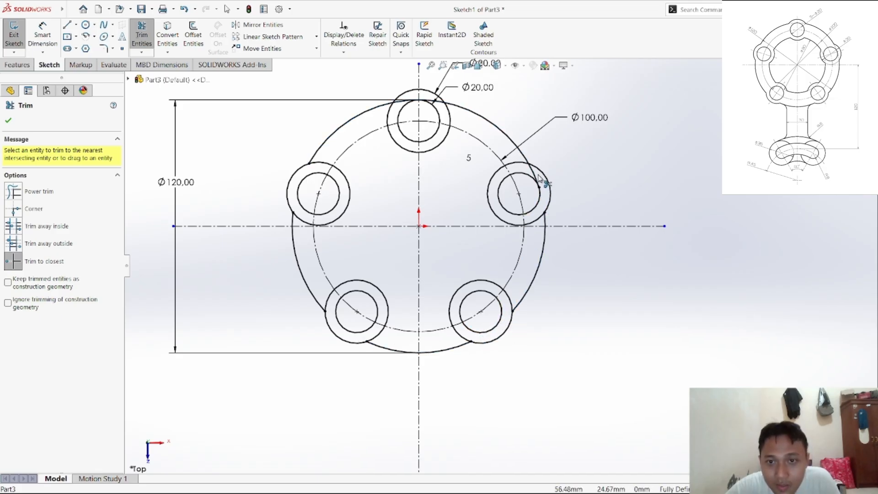
Step: Trim the 120 mm circle's remaining segments inside the upper-right and top 30 mm circles, undoing the stray trim of the top 30 mm circle
click(436, 106)
click(399, 103)
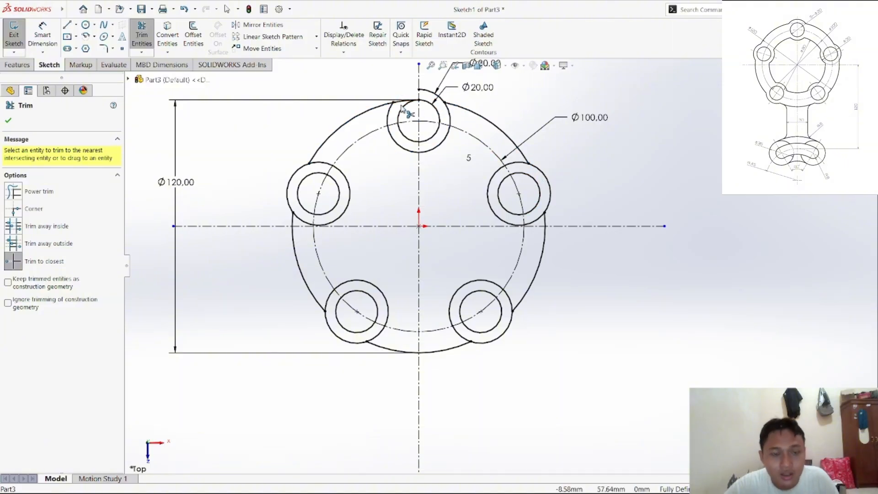
key(Escape)
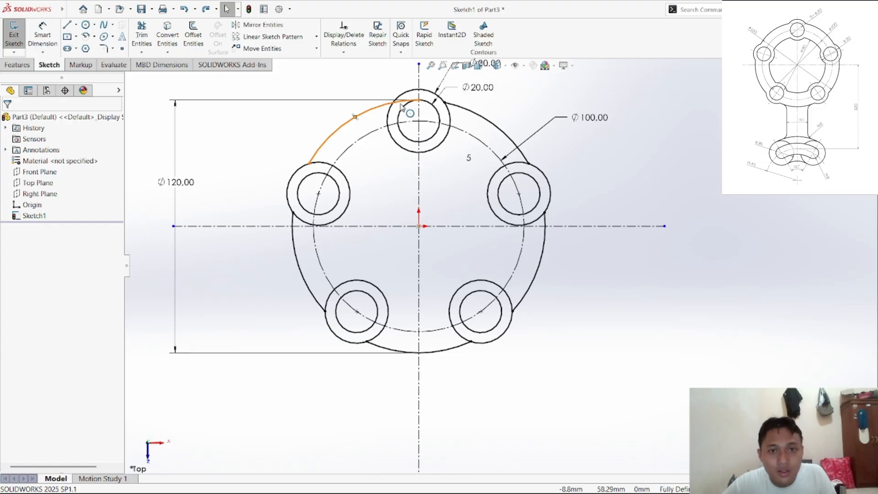
click(141, 34)
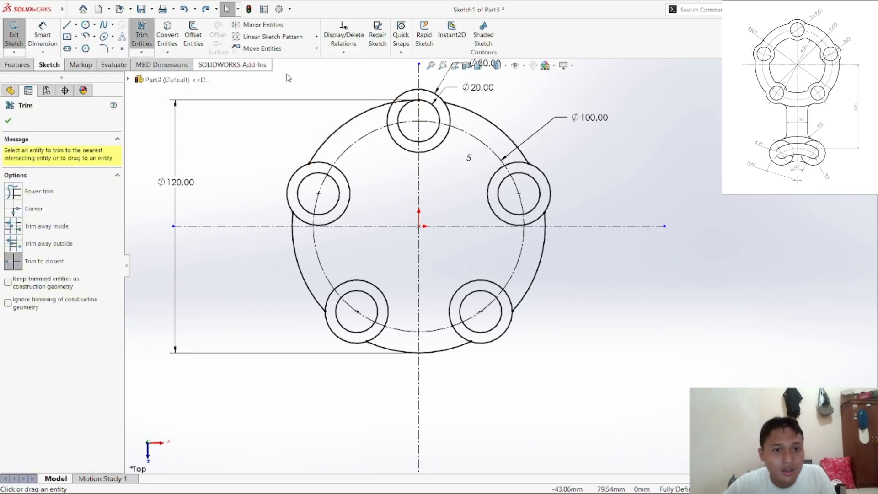
click(401, 104)
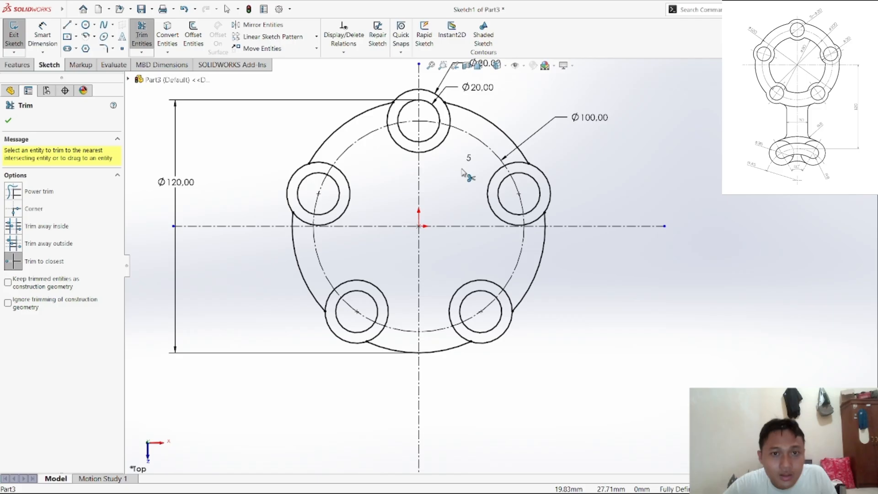
Step: Leave the Trim tool and check the ring's inner circle dimension in the PDF drawing in the browser, returning to SOLIDWORKS
right_click(249, 152)
click(287, 179)
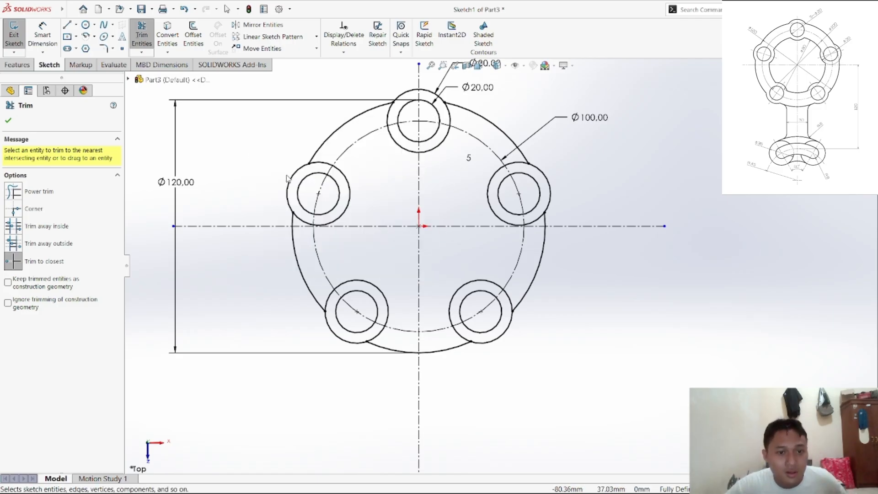
mouse_move(488, 481)
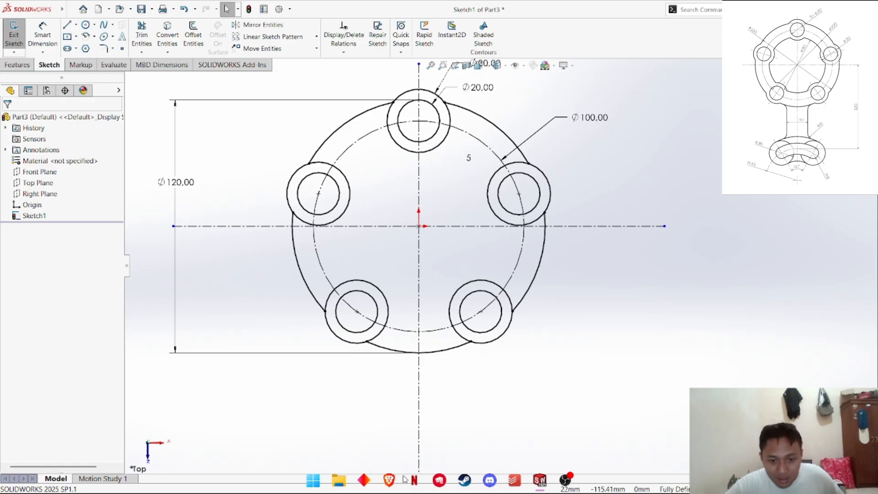
click(394, 484)
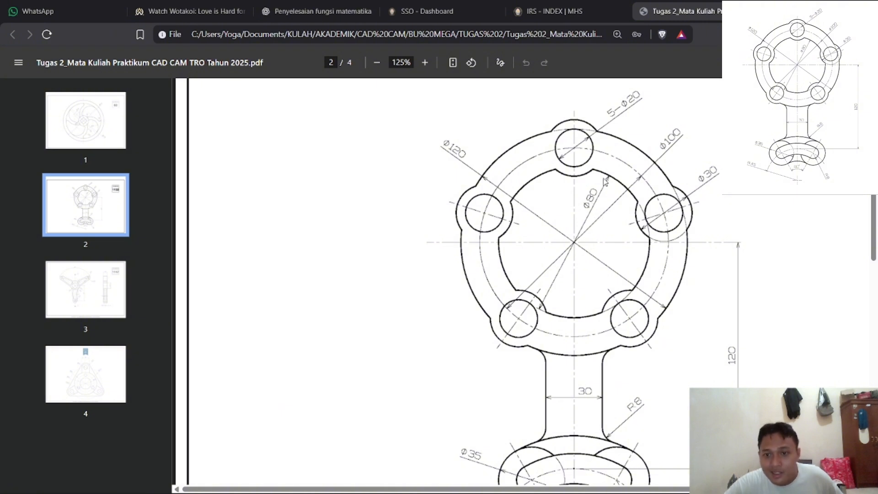
mouse_move(474, 483)
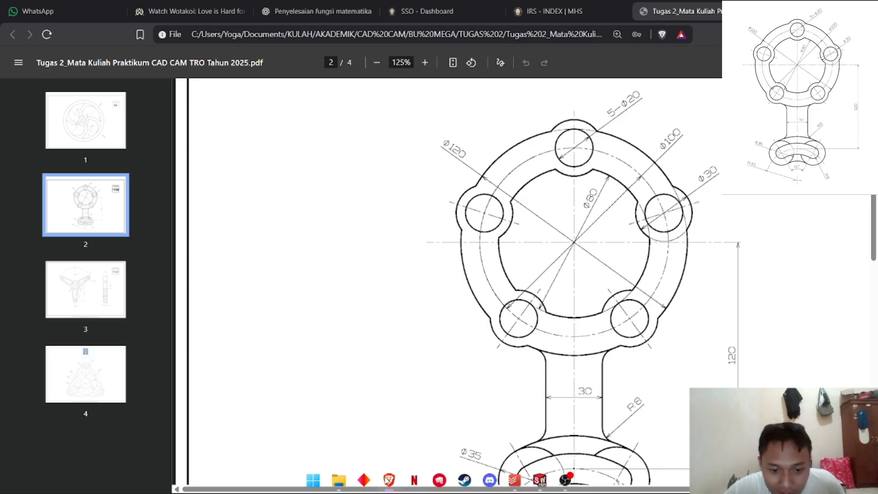
click(539, 480)
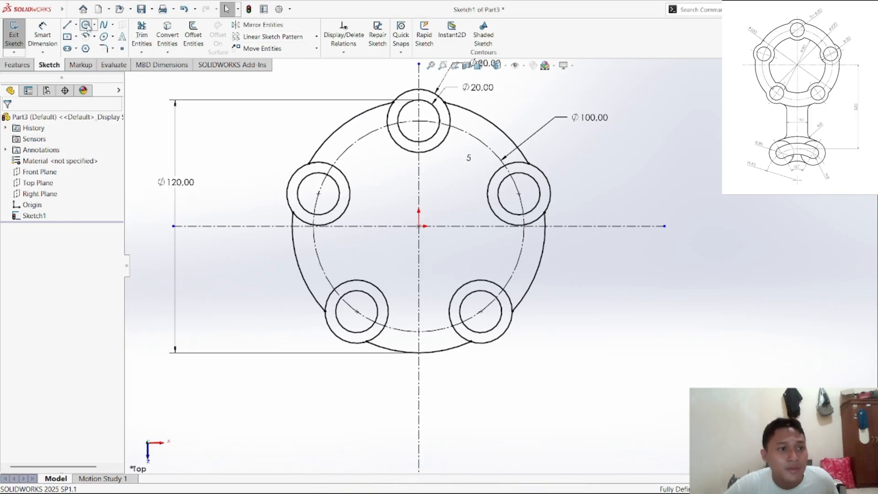
Step: Sketch a circle centred on the origin with a radius of about 42 mm, inside the 100 mm construction circle
click(85, 25)
click(418, 226)
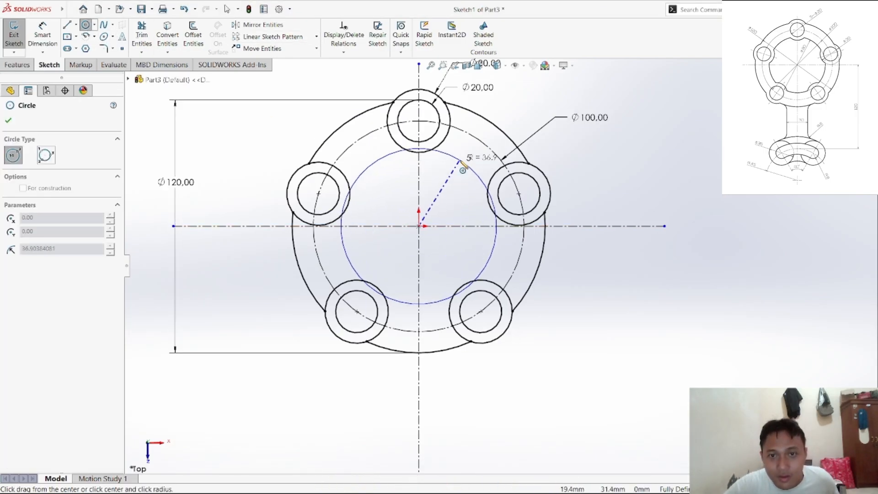
click(462, 149)
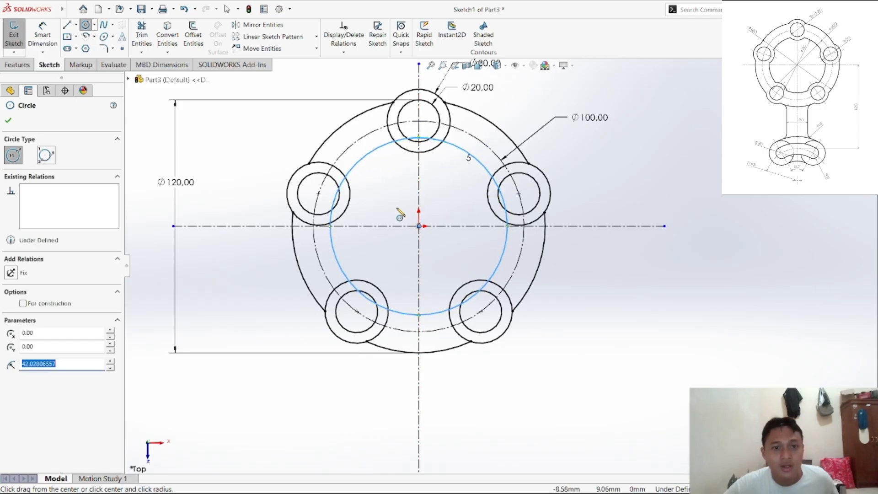
right_click(385, 173)
click(394, 210)
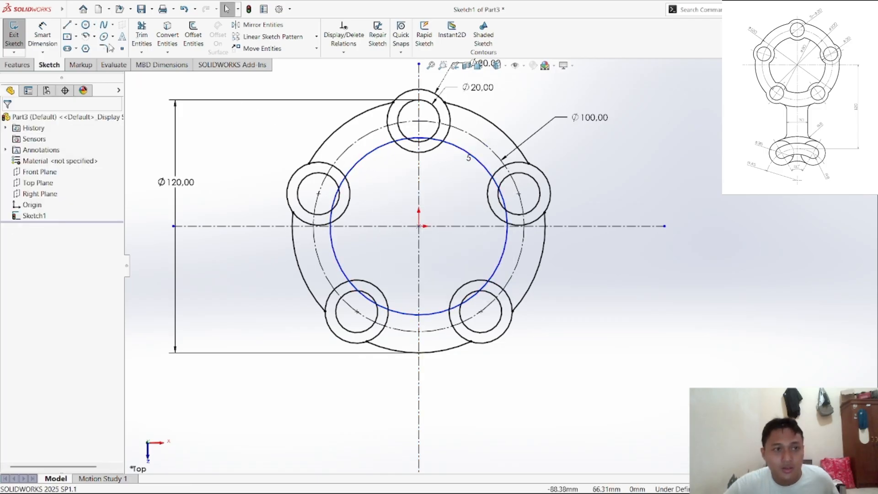
Step: Dimension the new inner circle's diameter as 80 mm
click(44, 36)
click(504, 257)
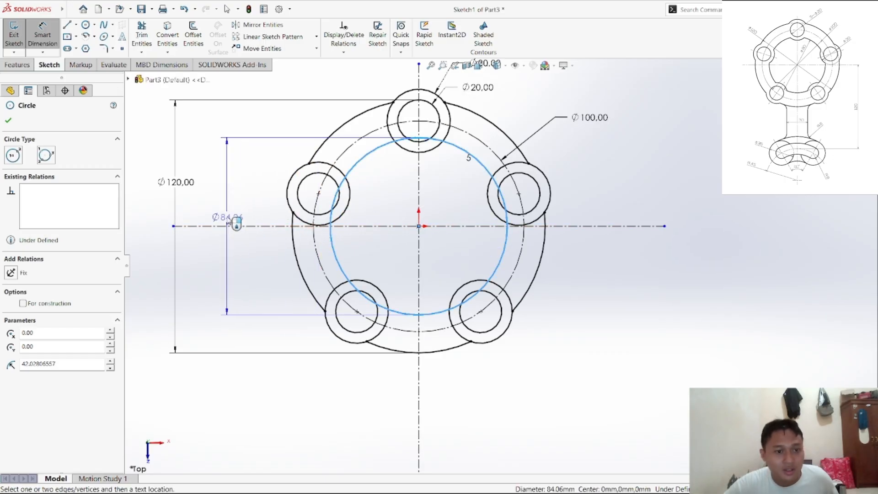
click(221, 216)
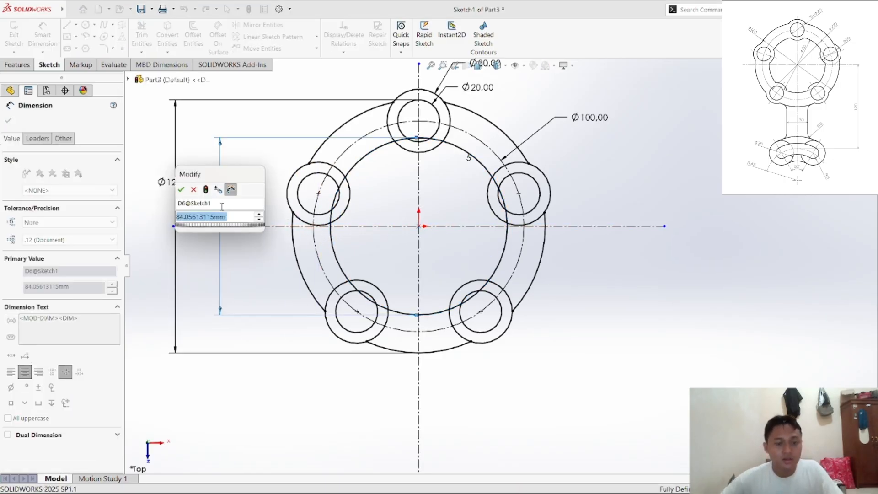
text(80)
key(Return)
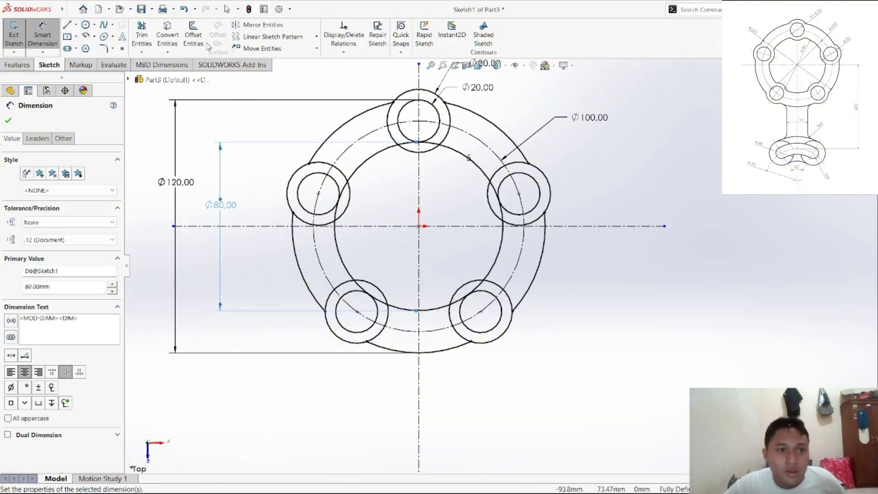
Step: Trim the upper-left boss's outer circle between the ring's inner and outer edges, and the 80 mm circle inside that boss
click(142, 34)
scroll(281, 144, down, 4)
scroll(413, 241, down, 3)
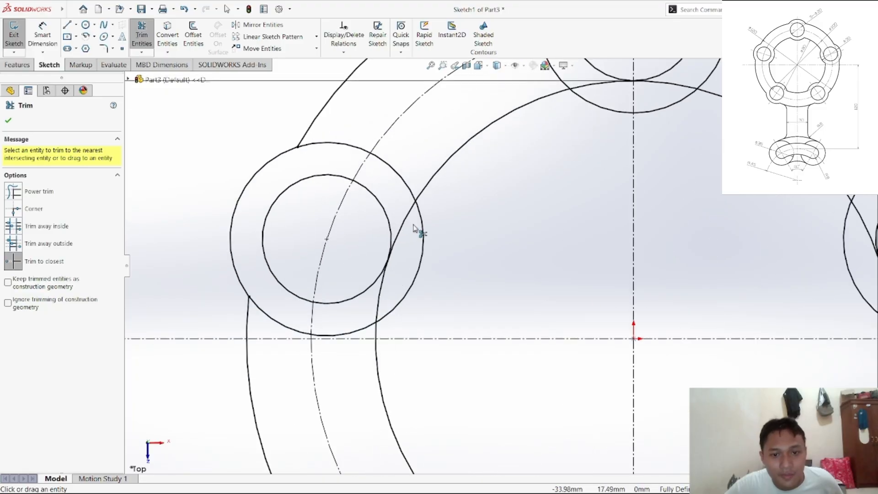
click(402, 178)
click(356, 149)
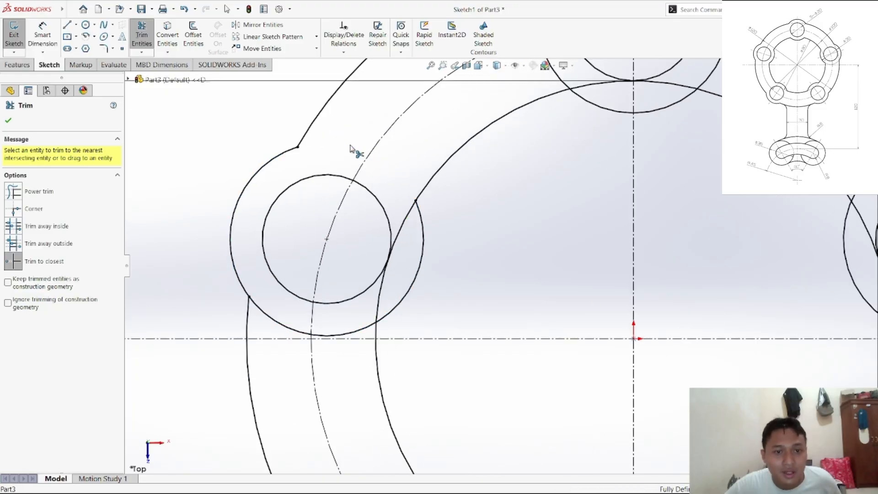
click(275, 318)
click(340, 336)
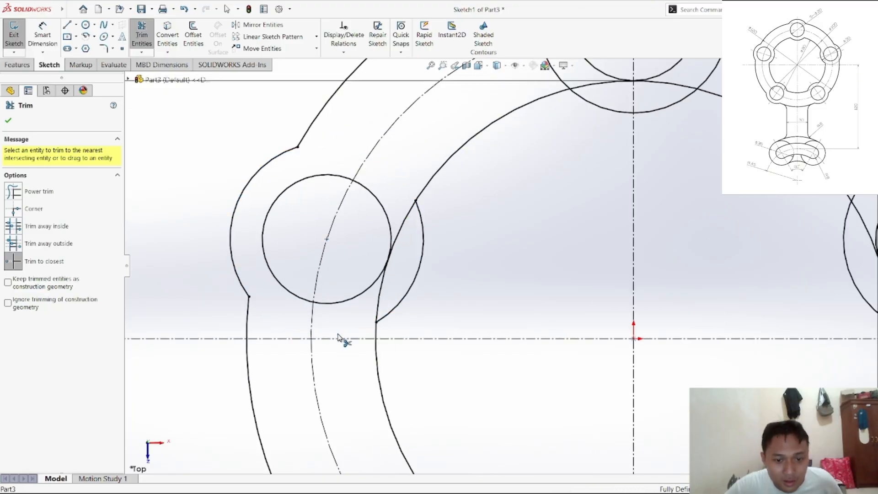
click(380, 307)
click(400, 233)
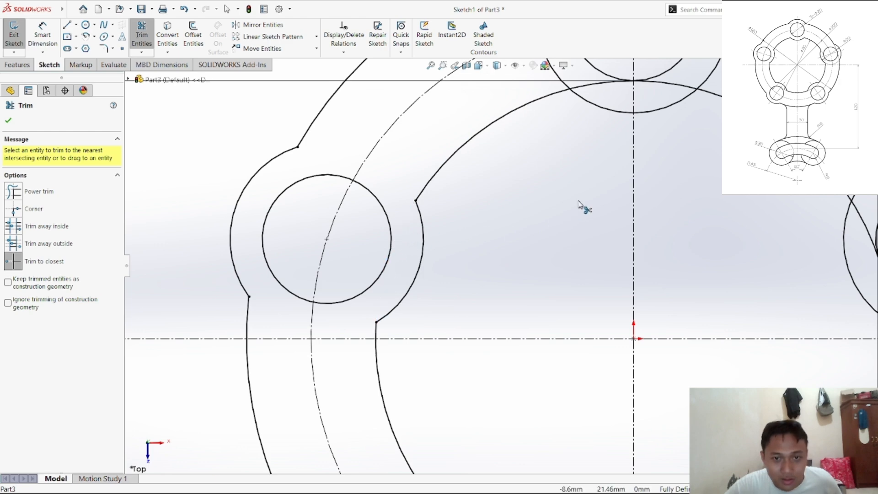
Step: Trim the 80 mm circle inside the top boss and the boss's outer-circle arcs that cross the ring band
scroll(579, 206, up, 2)
click(551, 158)
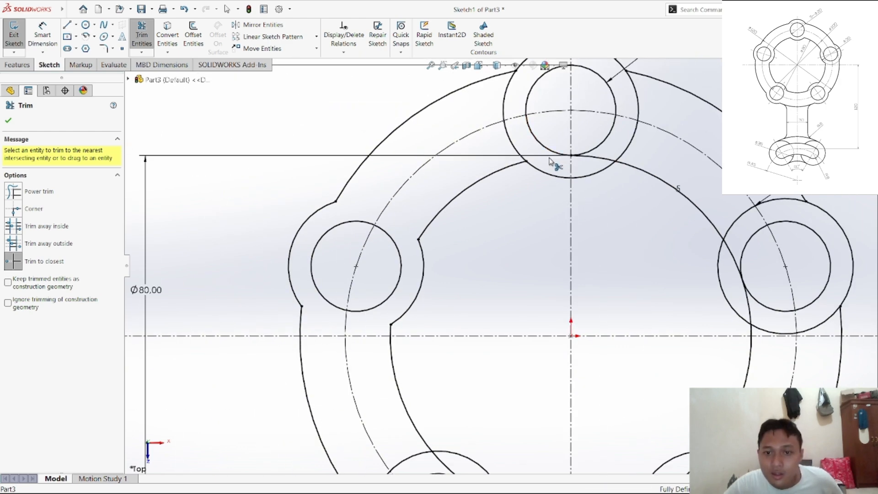
click(607, 160)
click(635, 97)
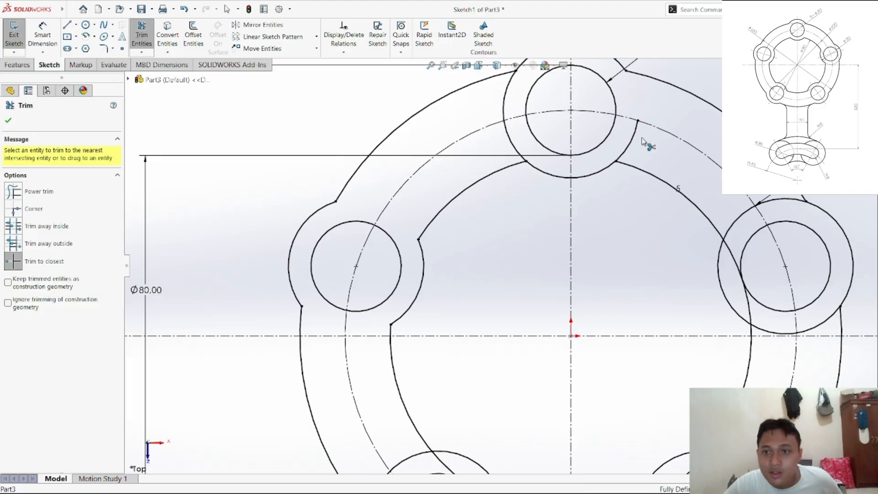
click(511, 140)
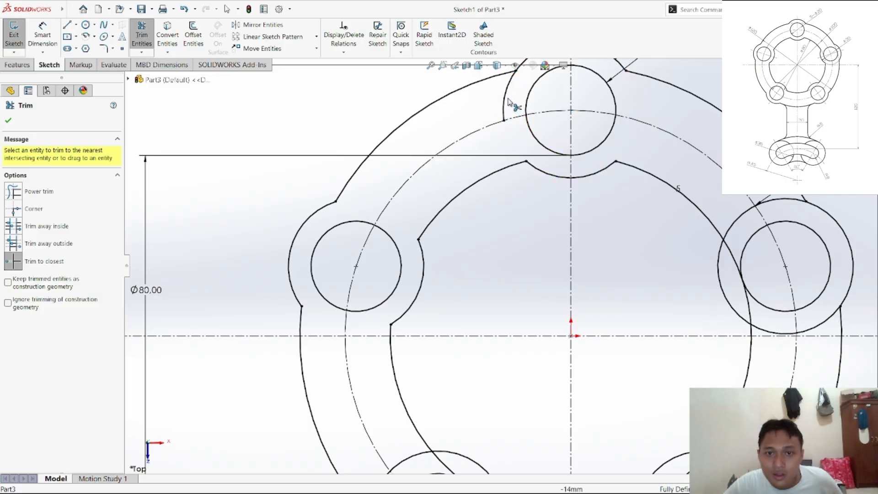
click(506, 97)
Step: Trim the overlapping arcs at the upper-right boss so its outer circle blends into the ring's inner and outer edges
scroll(681, 196, up, 2)
scroll(750, 261, down, 2)
scroll(731, 283, up, 1)
scroll(672, 331, down, 1)
scroll(672, 334, down, 2)
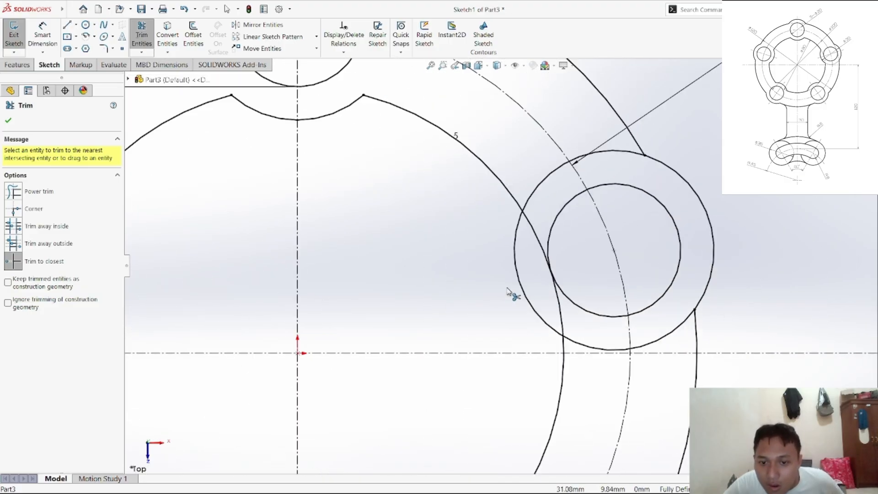
click(536, 234)
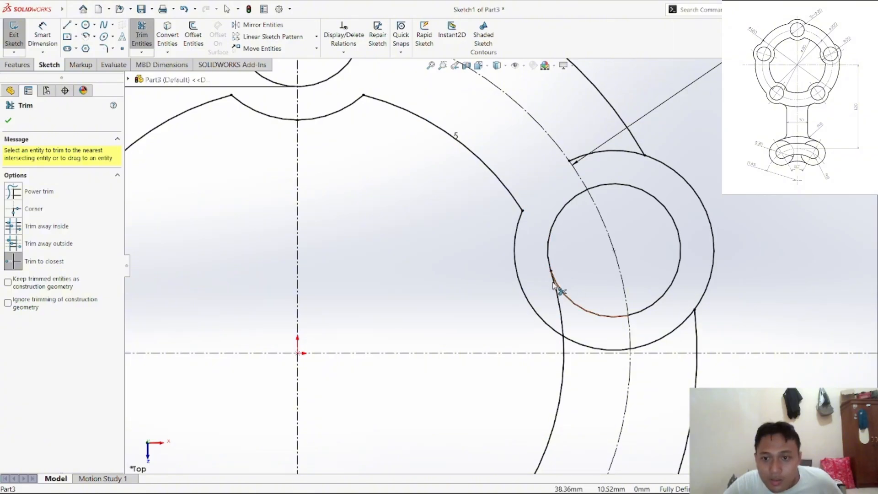
click(592, 348)
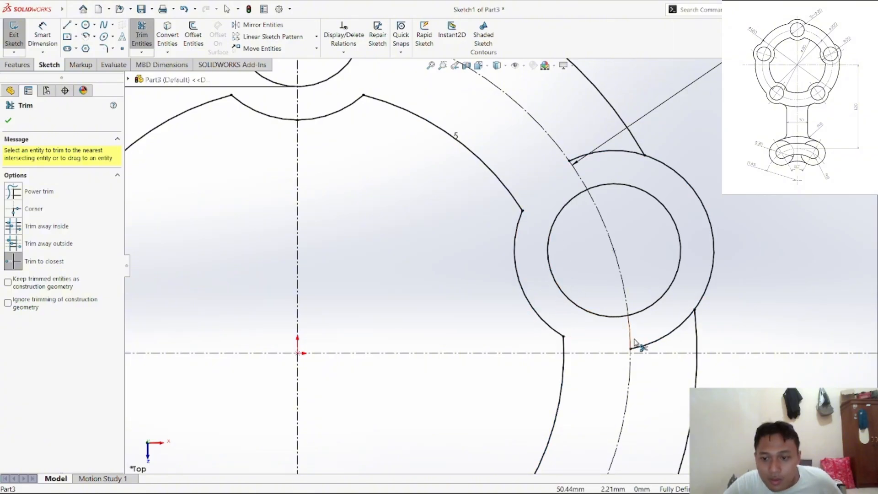
click(654, 342)
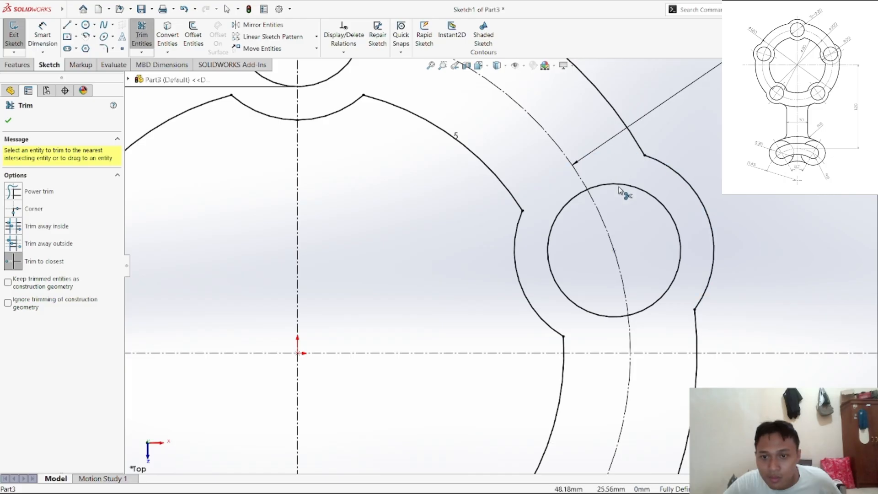
Step: Trim the lower-right boss's arcs across the ring band and the 80 mm circle segments inside the boss
scroll(622, 244, down, 4)
scroll(602, 334, up, 5)
scroll(556, 372, up, 4)
scroll(512, 386, down, 8)
scroll(462, 408, up, 3)
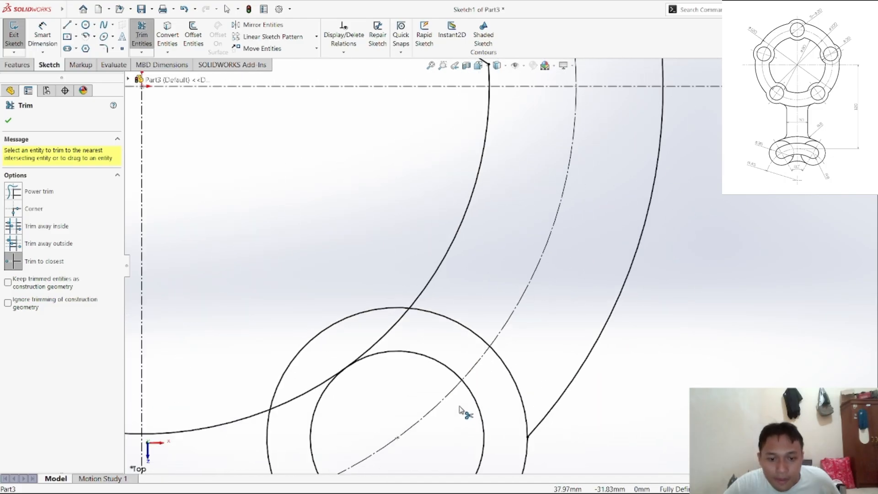
scroll(461, 408, down, 3)
click(385, 419)
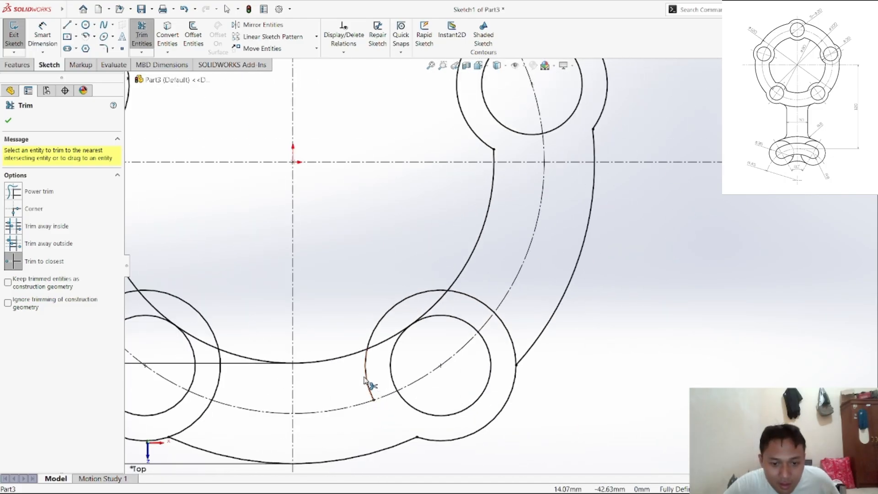
click(391, 337)
click(432, 309)
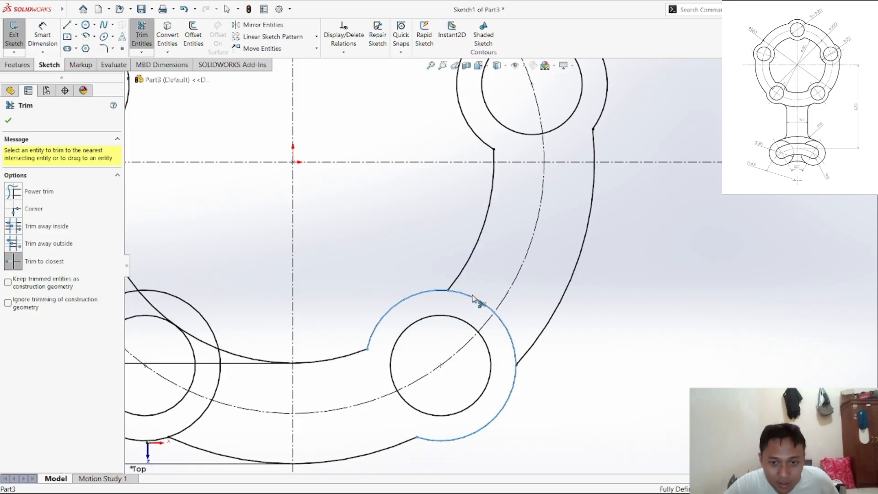
click(505, 329)
Step: Trim the lower-left boss's arcs within the ring band and the inner circle inside it, and end the Trim tool
scroll(361, 387, down, 3)
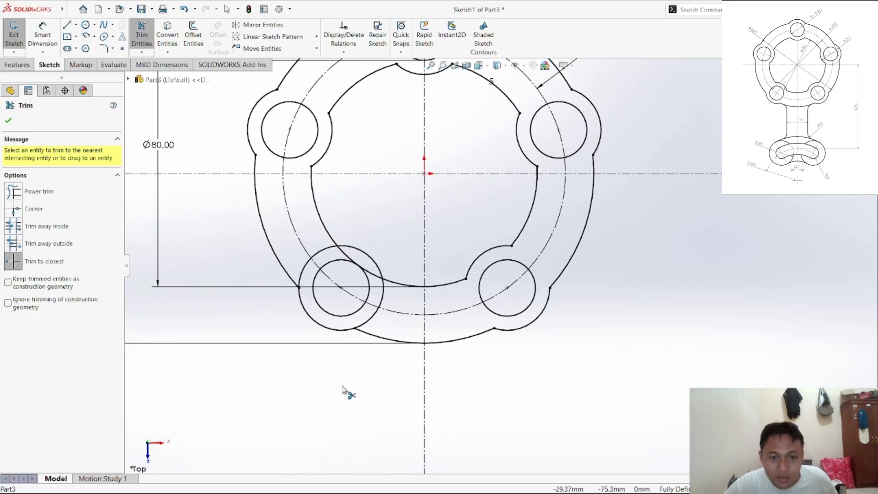
click(370, 317)
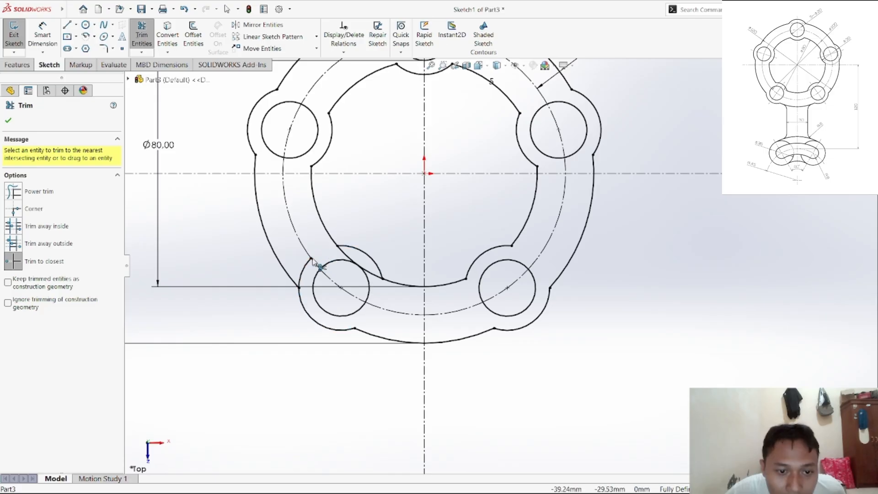
click(307, 272)
click(344, 254)
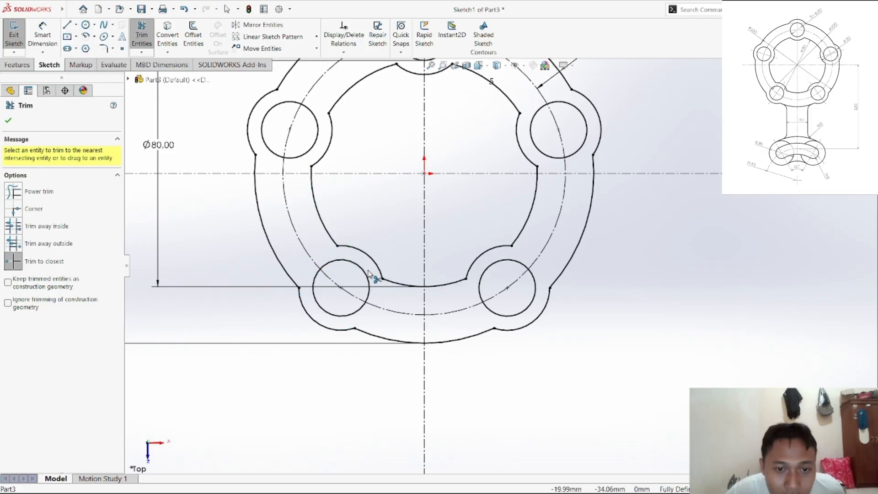
scroll(338, 173, up, 1)
key(f)
key(Escape)
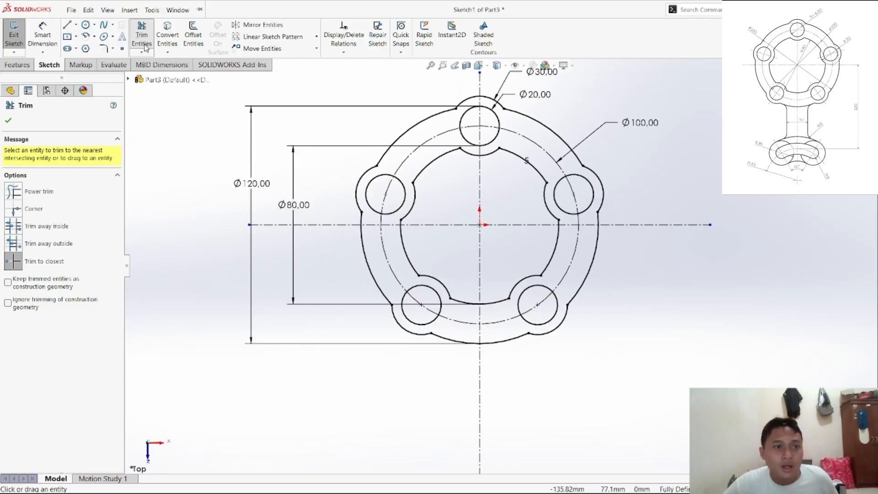
Step: Switch to the PDF drawing in the browser and examine the dimensions of the stem and curved slot below the ring
scroll(569, 265, down, 2)
scroll(585, 269, up, 2)
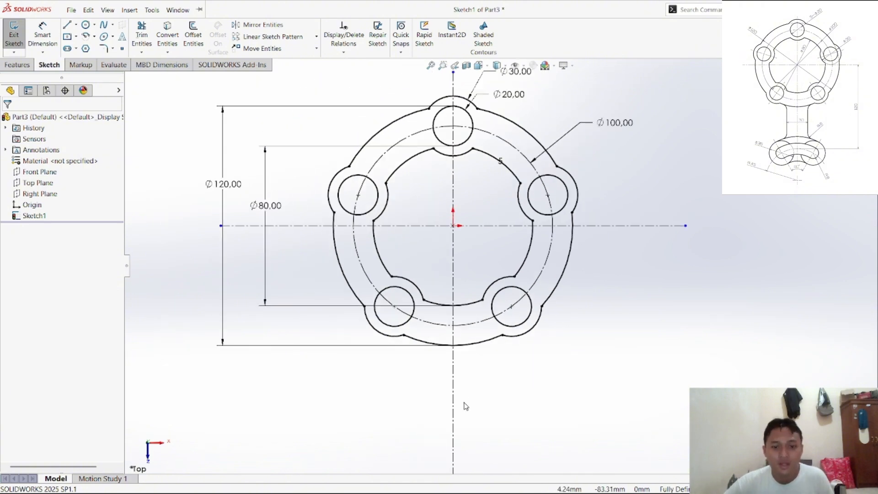
mouse_move(466, 489)
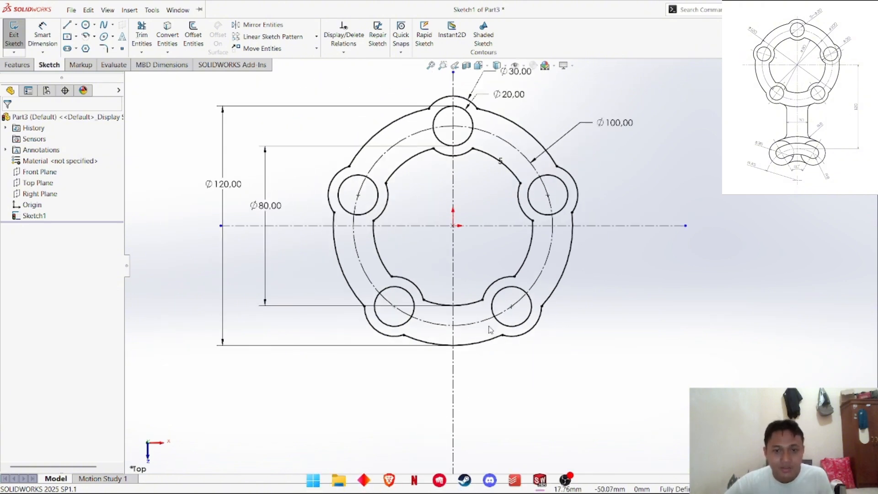
scroll(511, 215, up, 2)
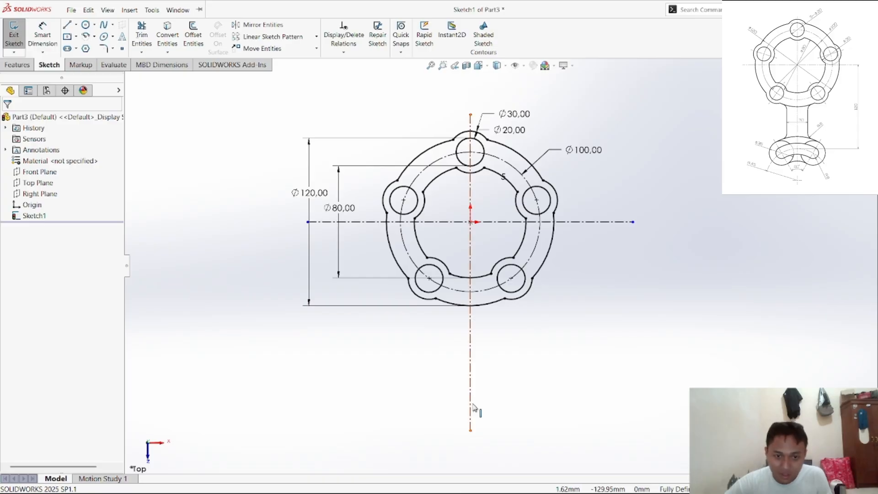
click(390, 487)
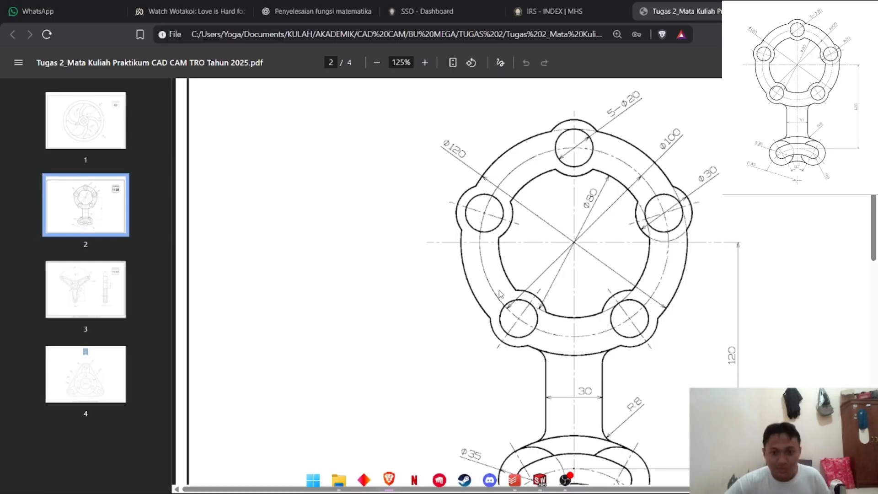
scroll(574, 258, down, 7)
scroll(575, 257, up, 3)
scroll(574, 257, up, 4)
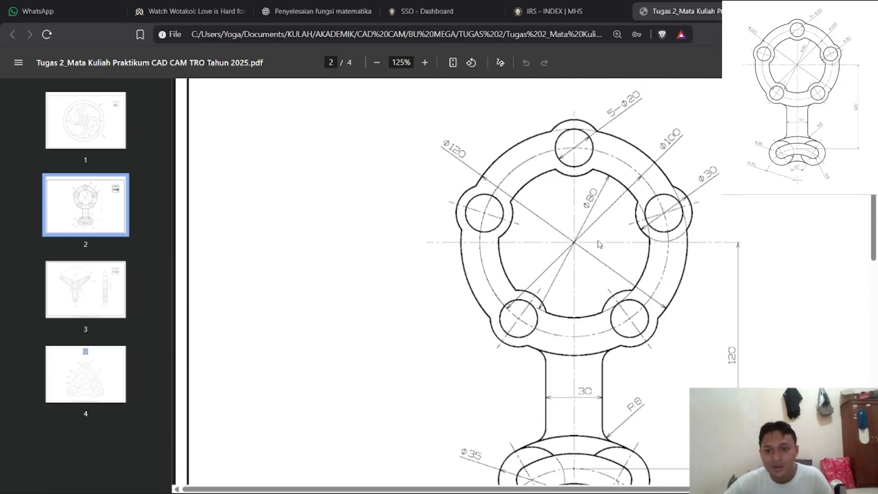
scroll(562, 179, down, 1)
scroll(546, 310, down, 1)
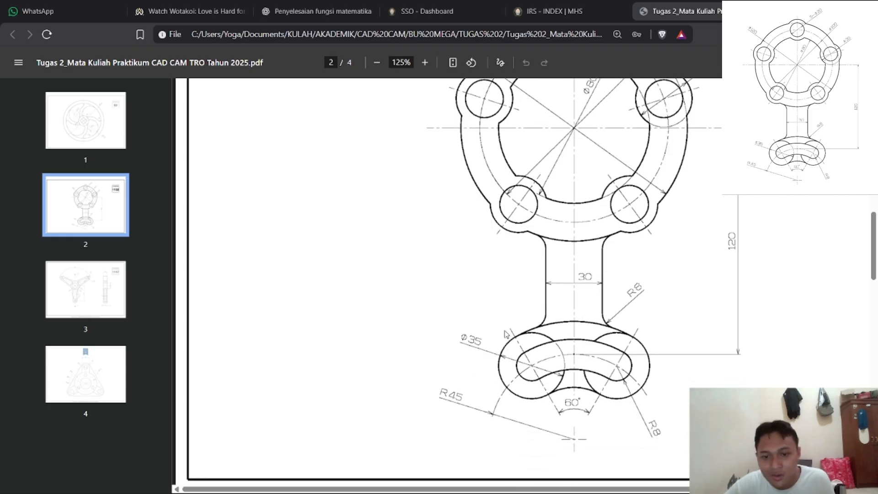
Step: Bring the foot and its 120 mm dimension into view in the PDF drawing, and switch back to the SOLIDWORKS sketch
drag(580, 487, 636, 479)
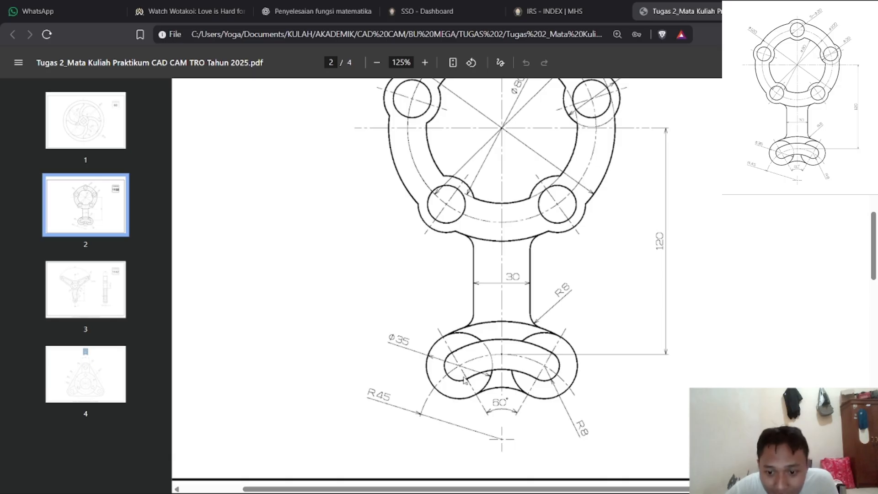
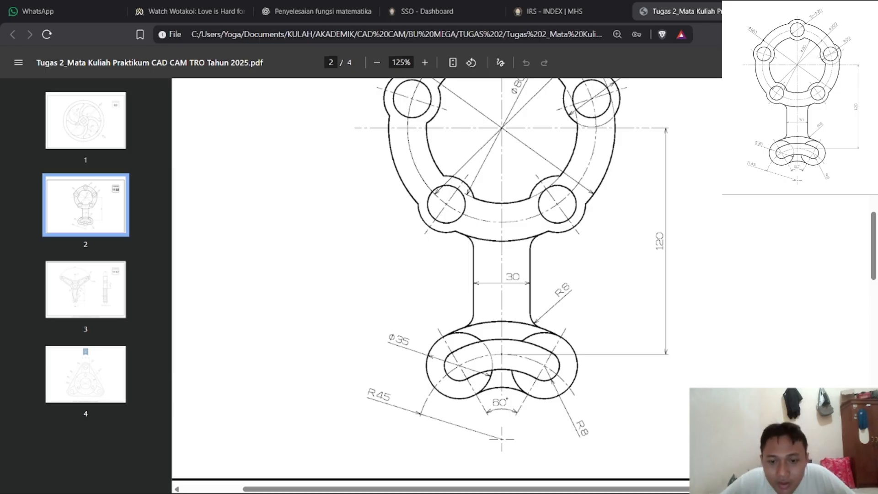
mouse_move(539, 481)
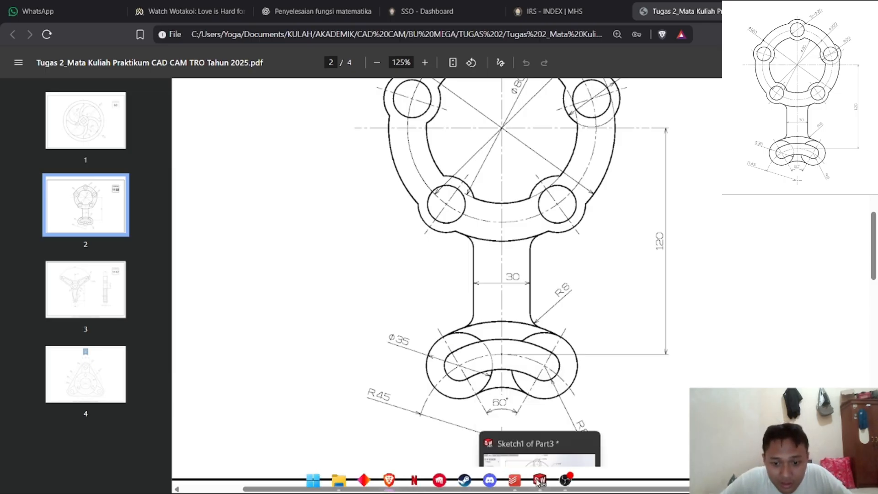
click(535, 441)
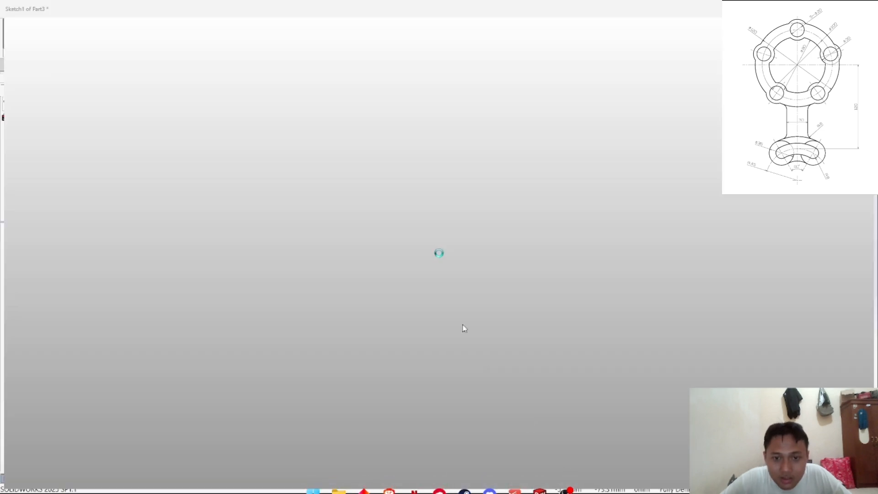
Step: Sketch a 180° centerpoint arc of about 48 mm radius, centered on the lower end of the vertical centerline and opening downward
scroll(488, 338, down, 6)
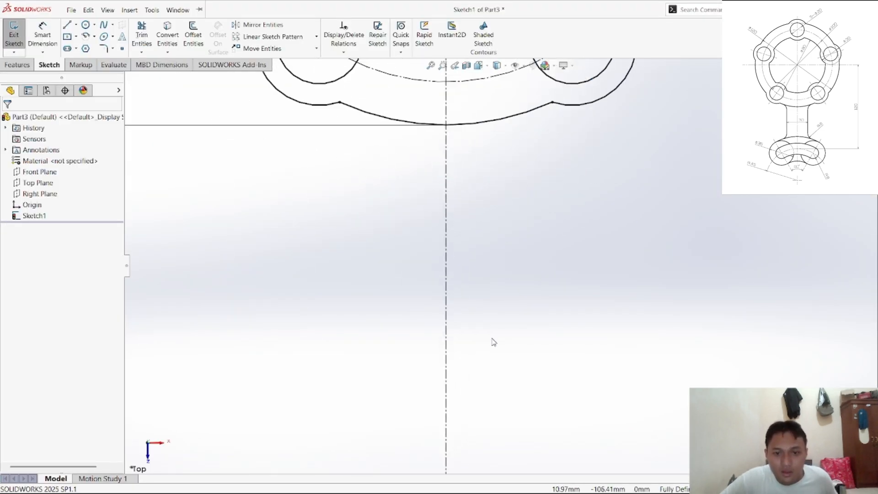
scroll(478, 370, up, 1)
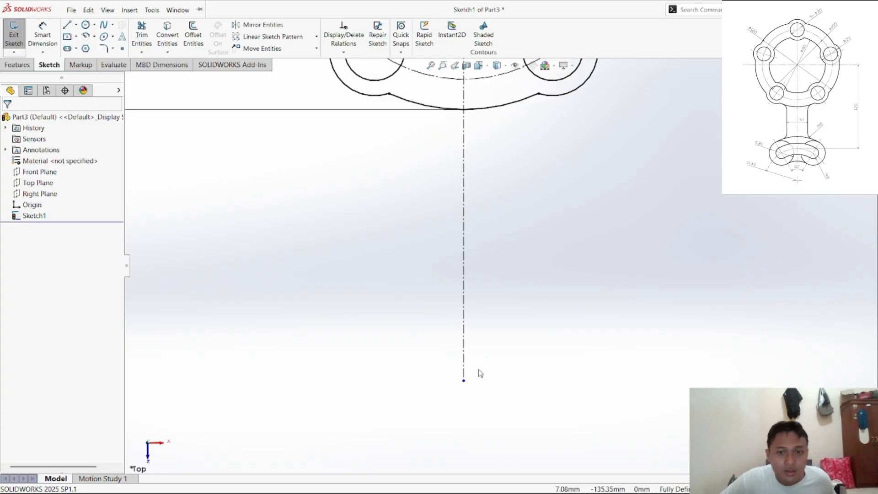
click(85, 37)
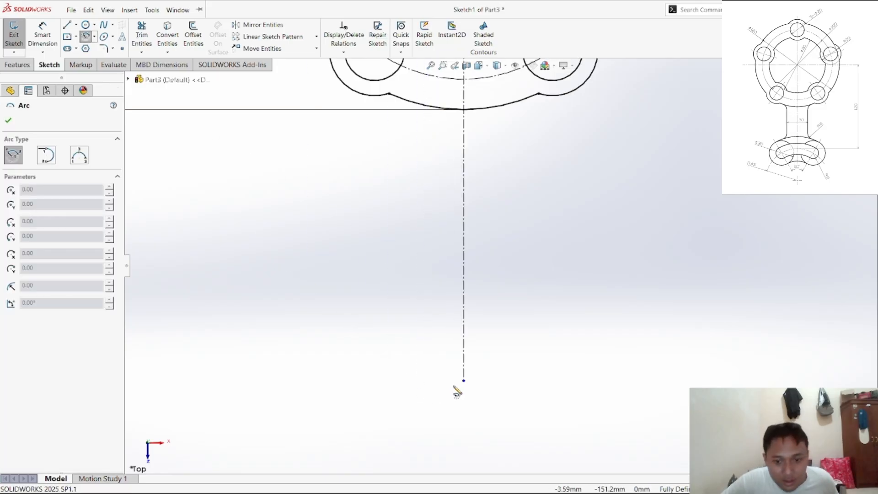
click(463, 381)
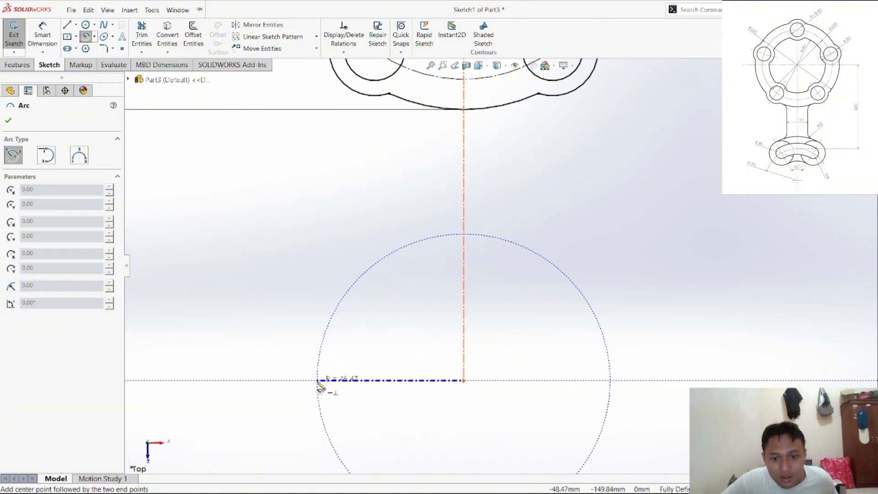
click(318, 381)
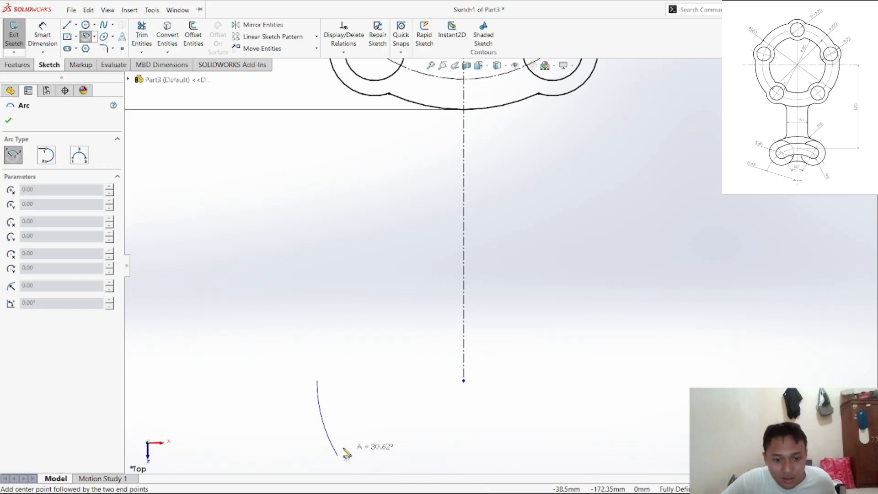
click(610, 380)
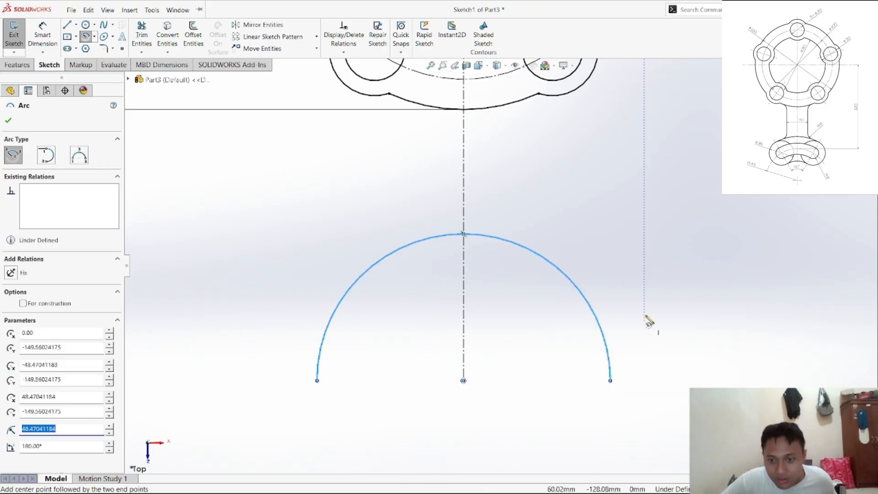
right_click(647, 320)
click(663, 321)
Step: Dimension the semicircular arc's radius at 45 mm and end the dimension command
right_drag(367, 238, 381, 201)
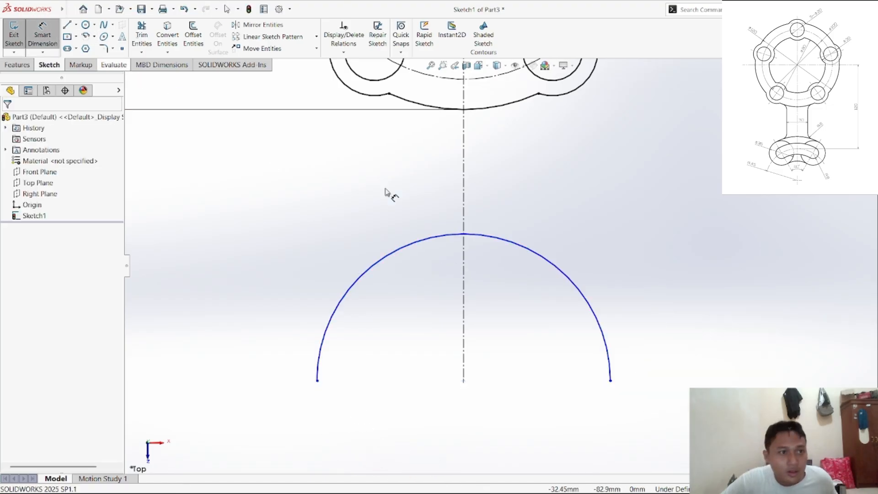
click(611, 361)
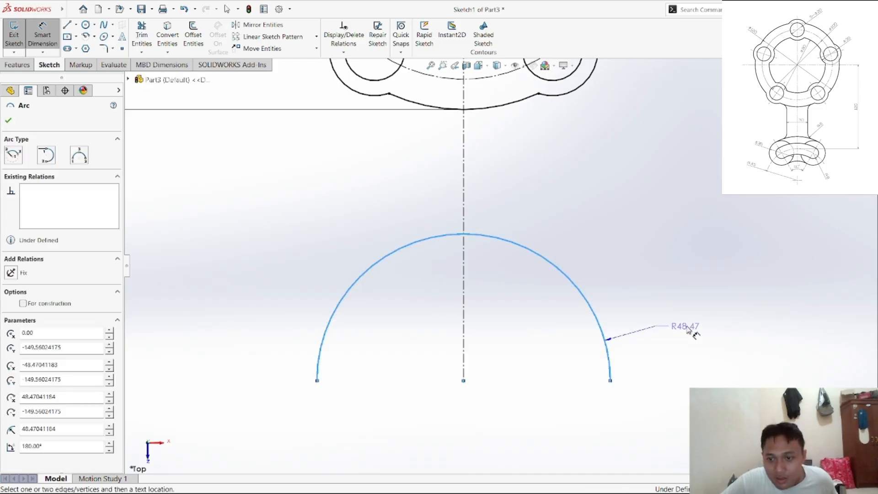
click(711, 335)
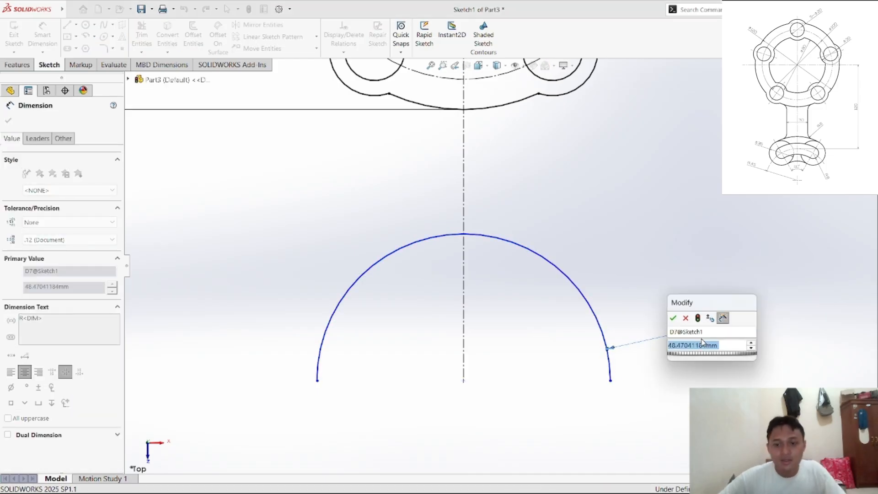
text(45)
key(Return)
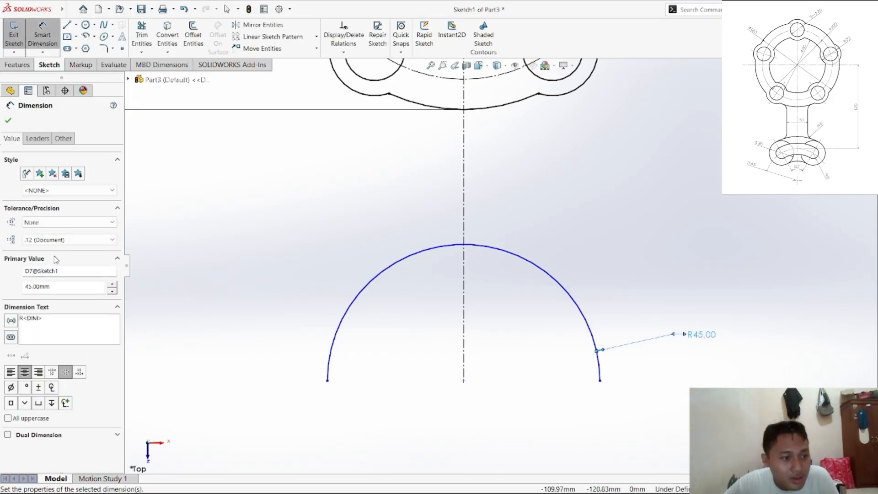
click(218, 230)
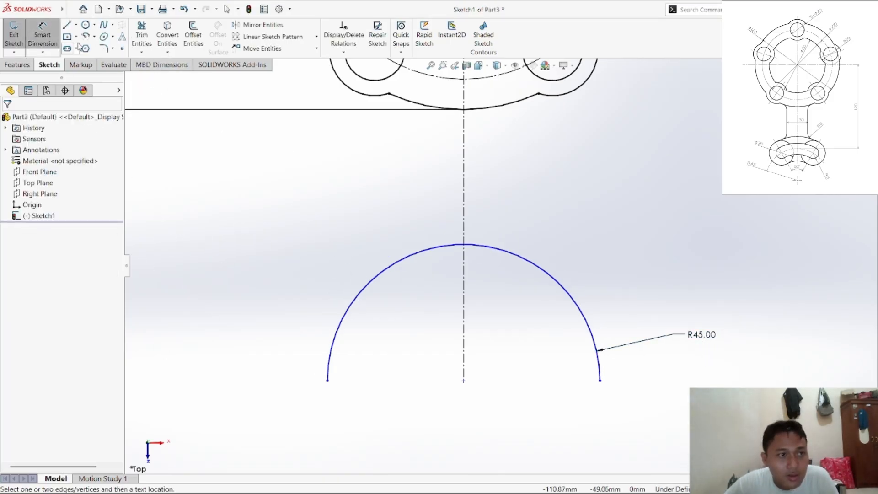
click(43, 37)
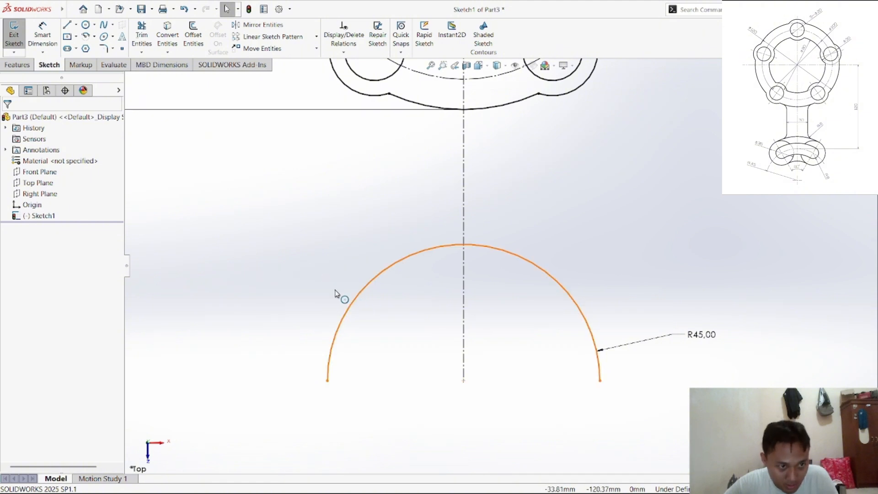
Step: Convert the R45 arc to construction geometry
click(361, 296)
click(23, 265)
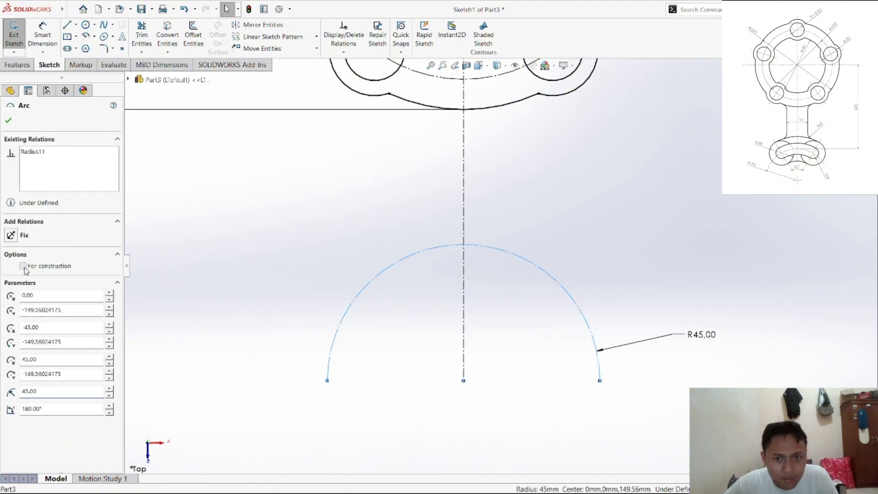
click(310, 263)
Step: Draw a line about 63 mm long from the arc's center up and to the left, extending past the arc
click(67, 25)
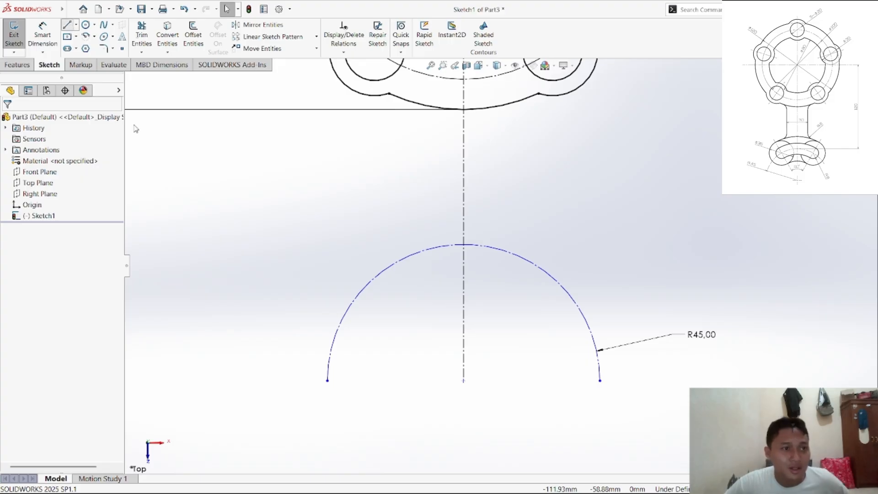
click(463, 380)
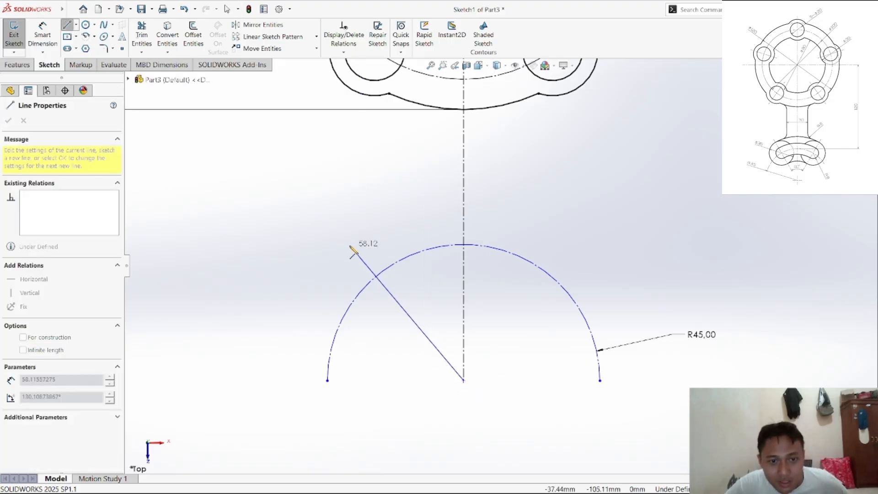
click(338, 238)
right_click(292, 251)
click(302, 260)
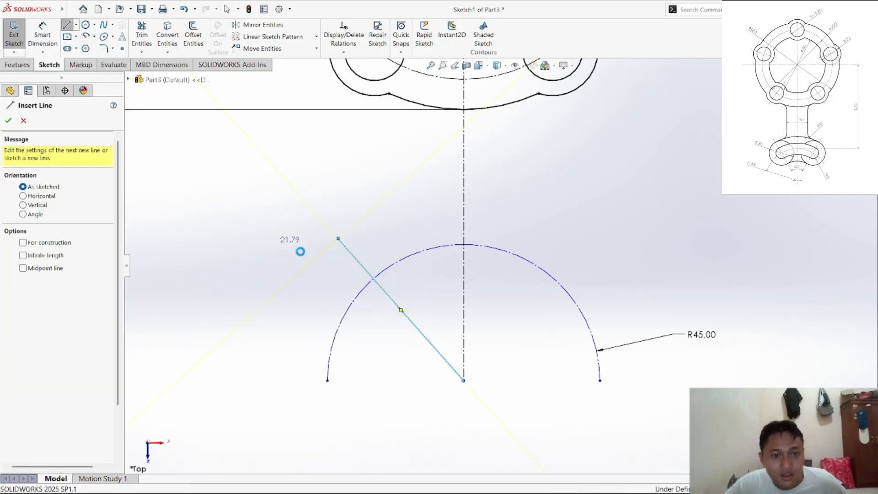
key(Escape)
Step: Draw a second line about 61 mm long from the arc's center up and to the right, extending past the arc
click(67, 25)
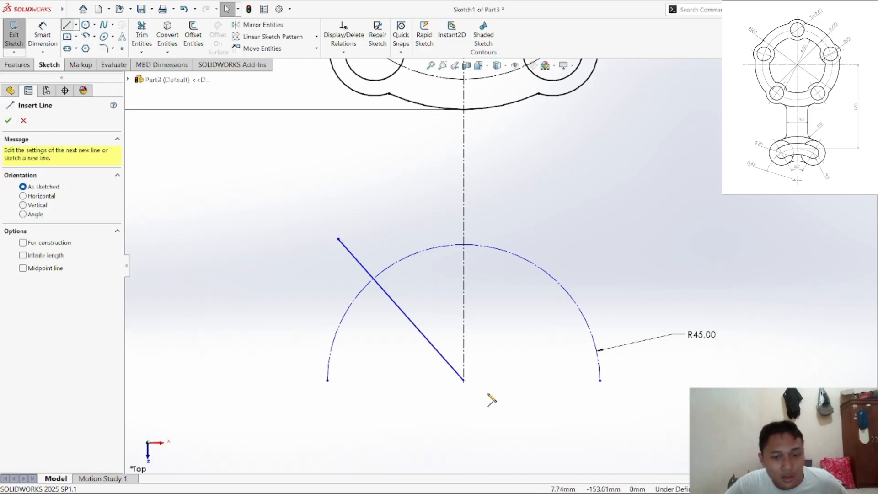
click(463, 380)
click(574, 231)
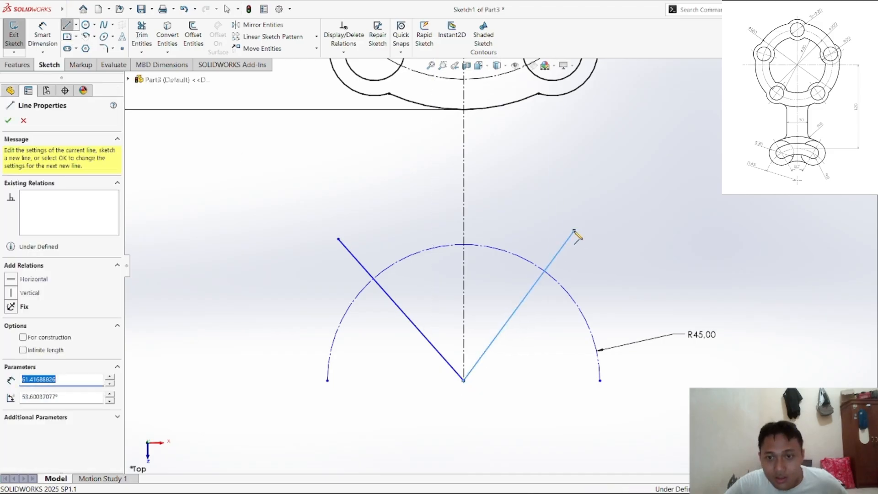
right_click(505, 215)
click(523, 220)
Step: Convert both slanted lines from the arc's center to construction geometry
click(559, 254)
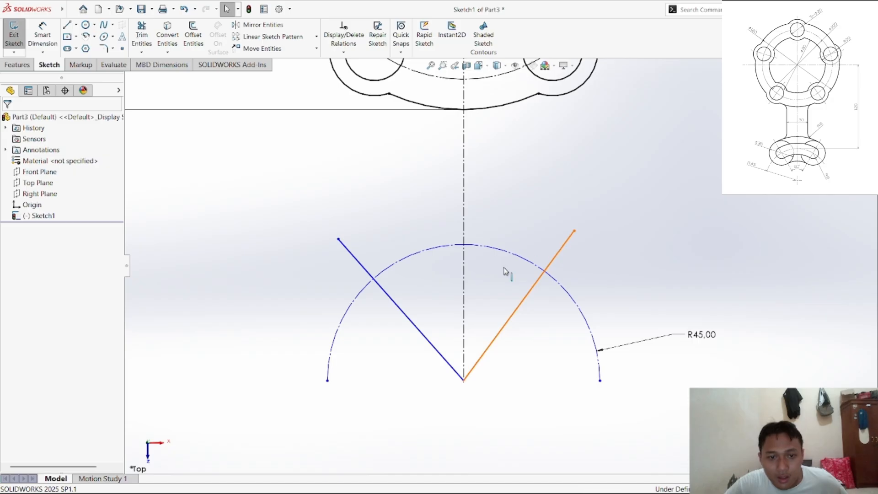
click(49, 293)
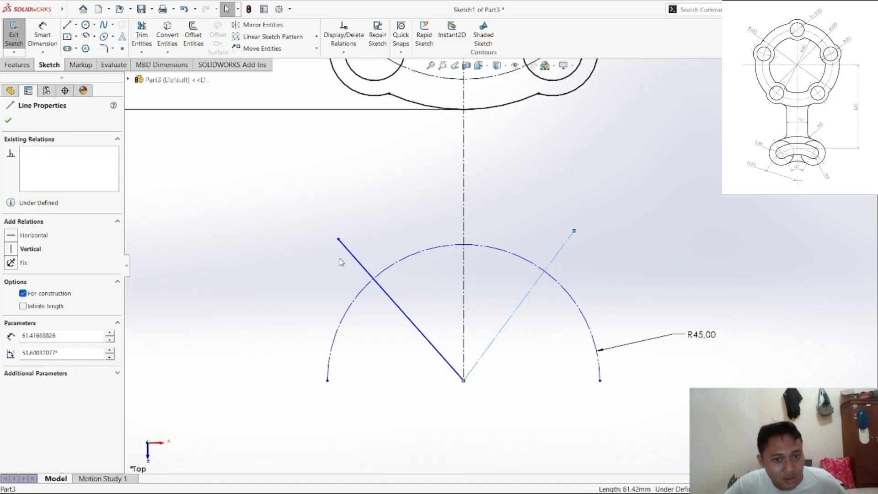
click(352, 256)
click(51, 295)
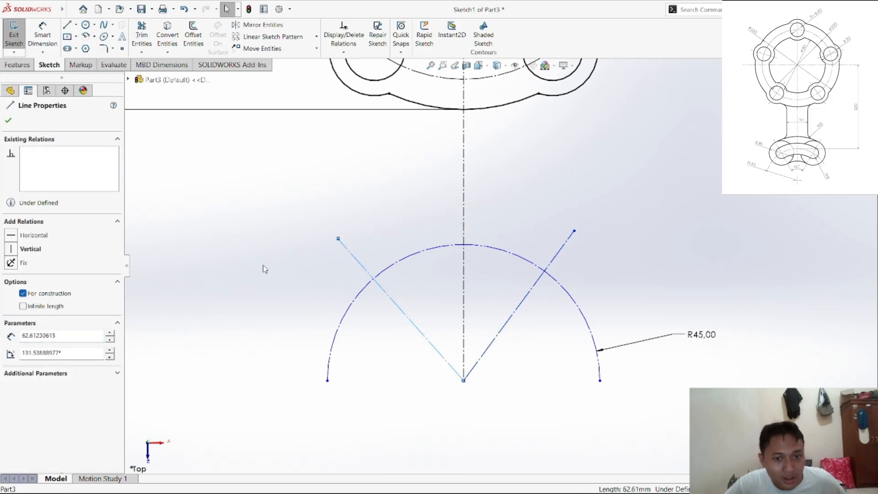
click(263, 274)
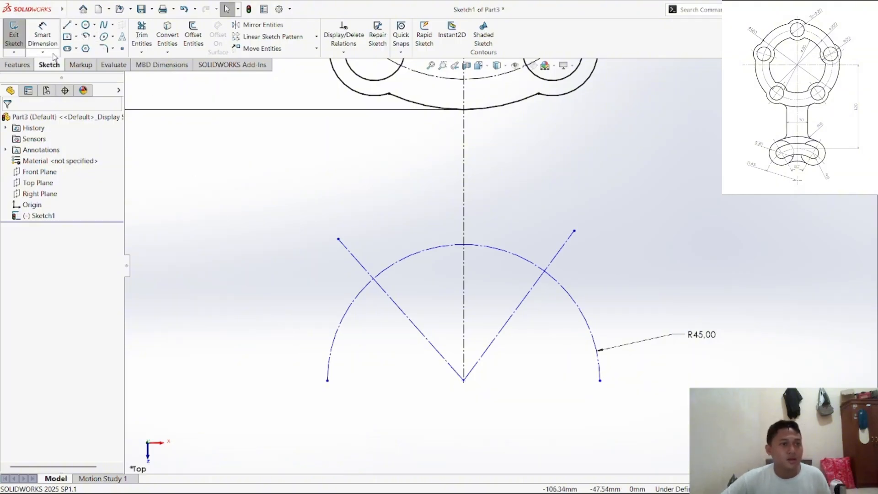
click(46, 37)
key(Escape)
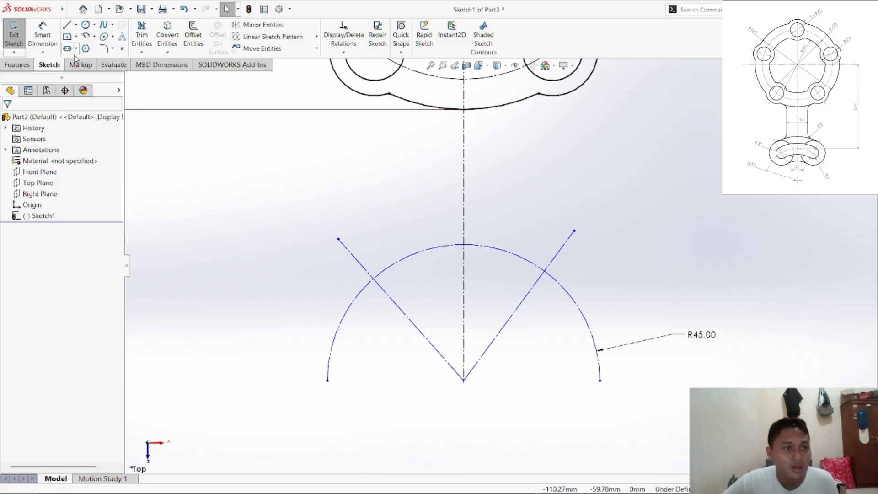
click(343, 52)
click(359, 75)
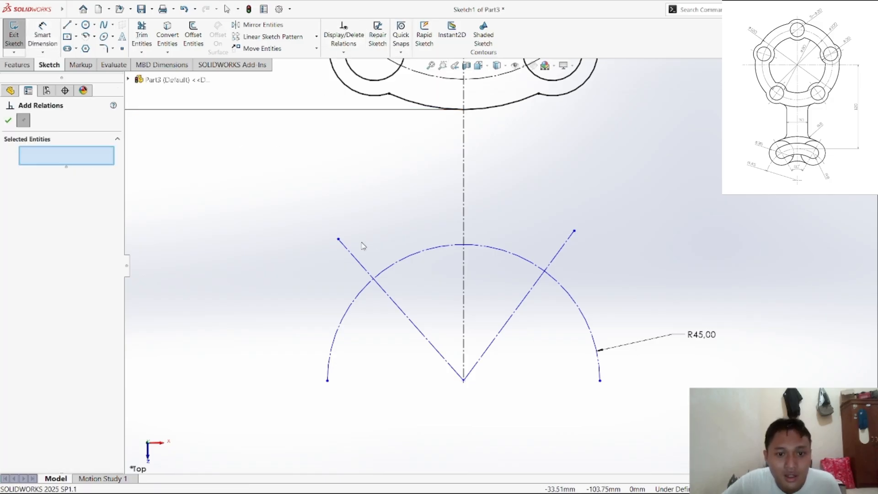
click(348, 254)
click(466, 208)
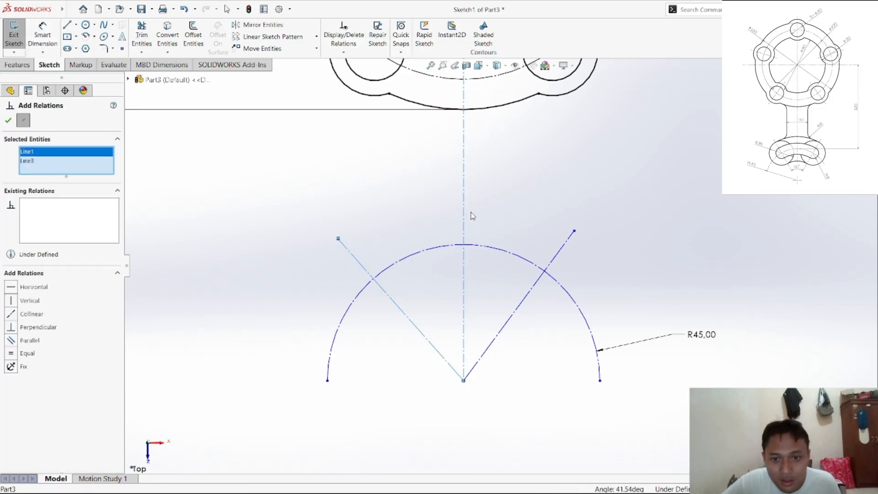
click(561, 250)
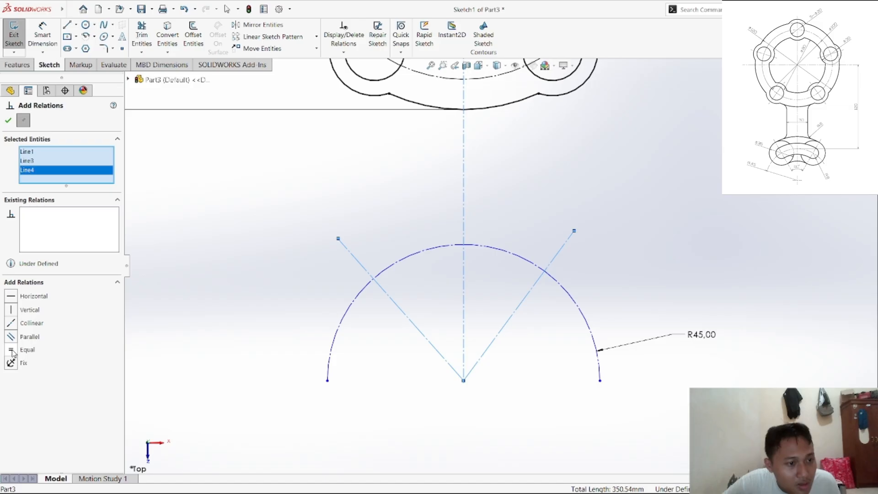
right_click(183, 250)
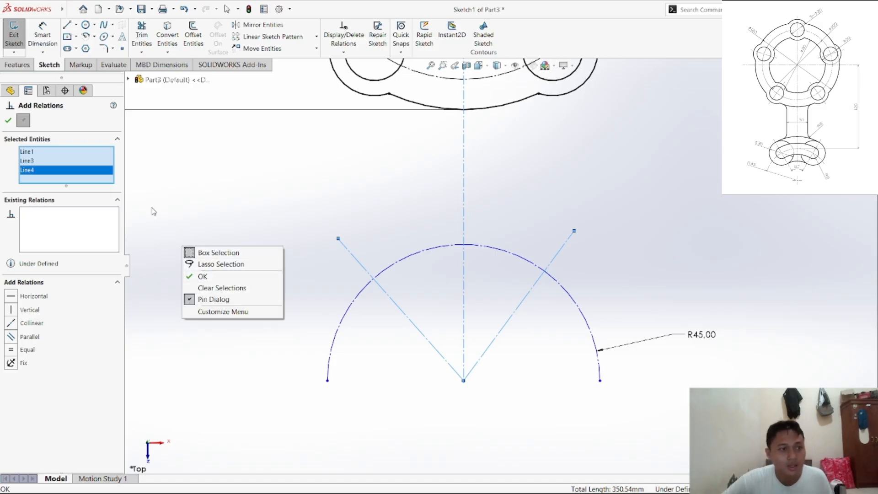
key(Escape)
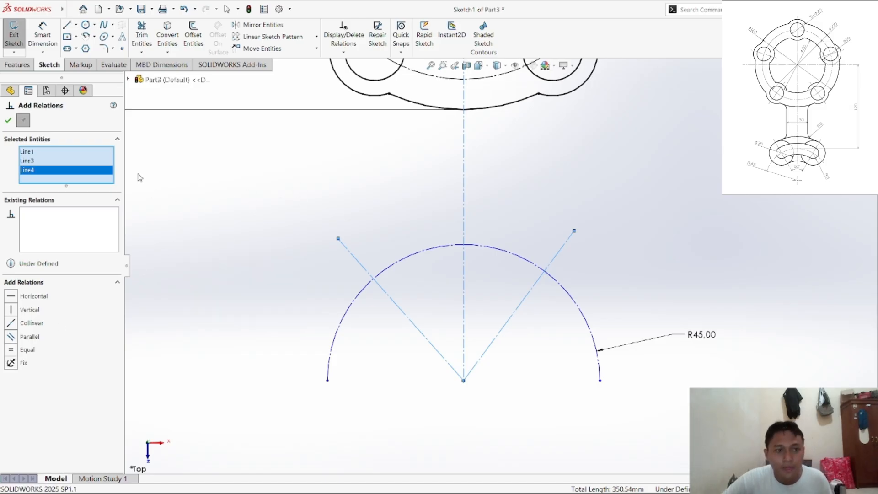
right_click(208, 220)
click(256, 257)
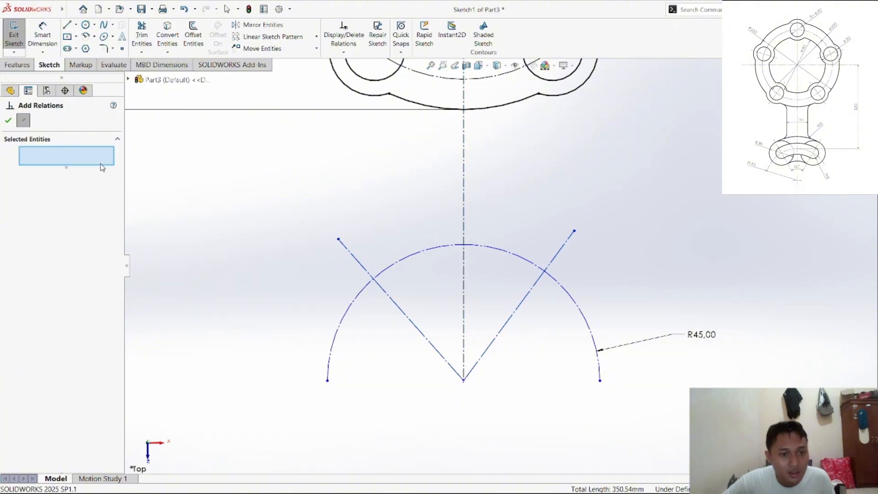
click(7, 121)
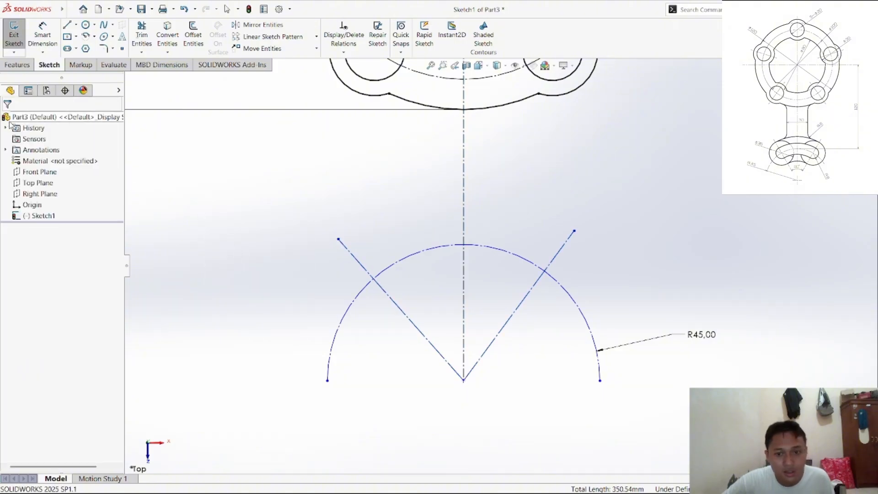
Step: Dimension the angle between the two slanted construction lines at 60° and place its label below the arc's center
click(46, 37)
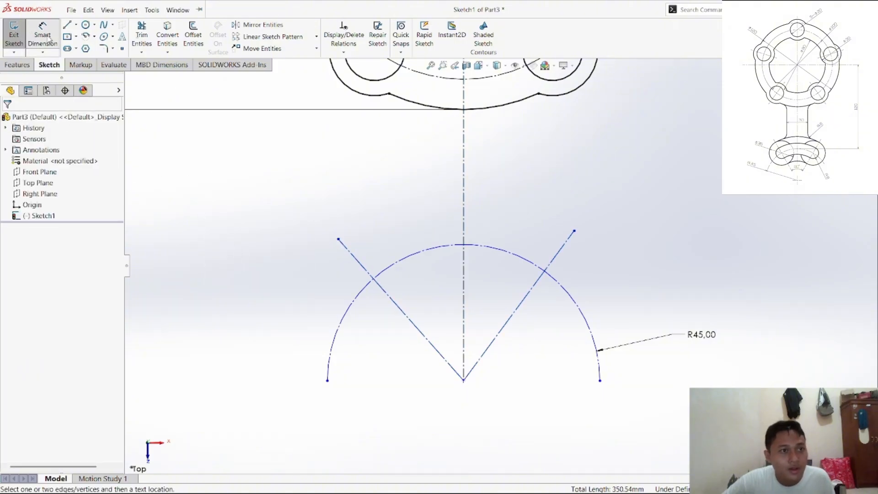
click(427, 344)
click(500, 330)
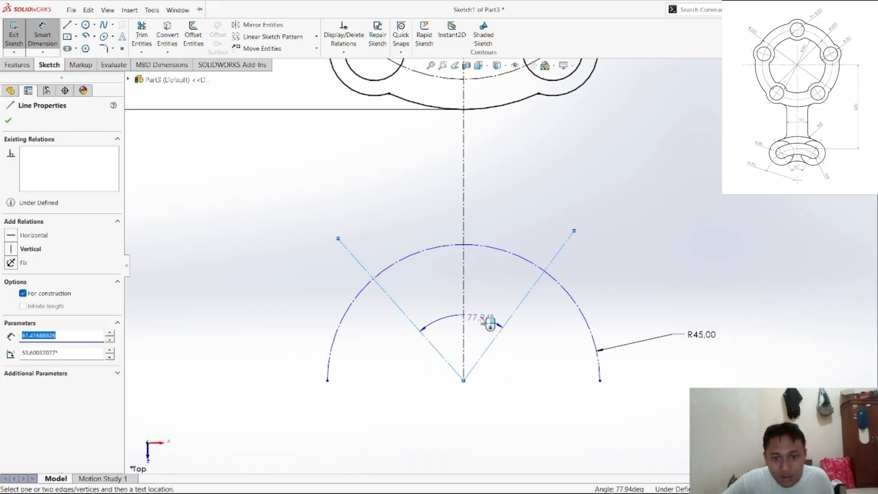
click(486, 324)
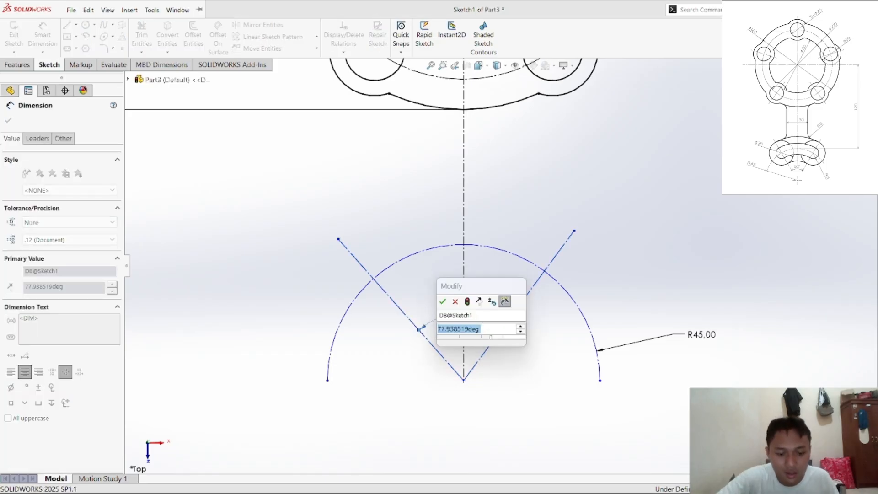
text(60)
key(Return)
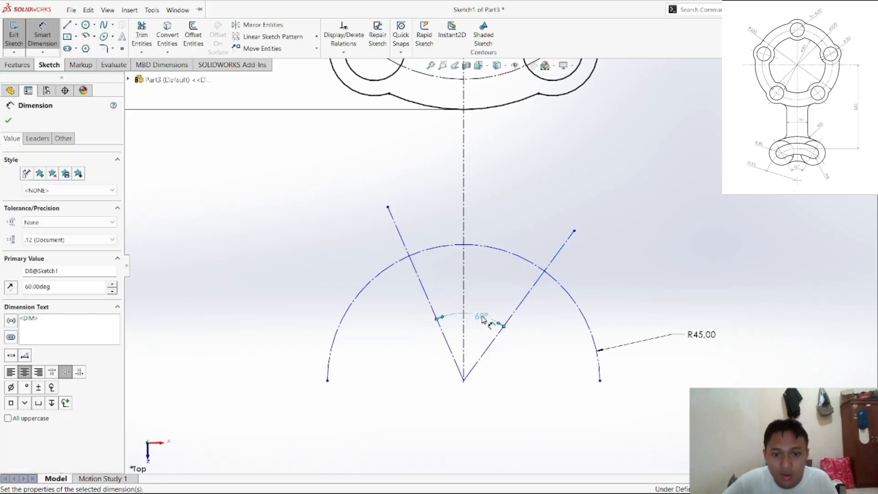
drag(483, 319, 491, 408)
click(492, 409)
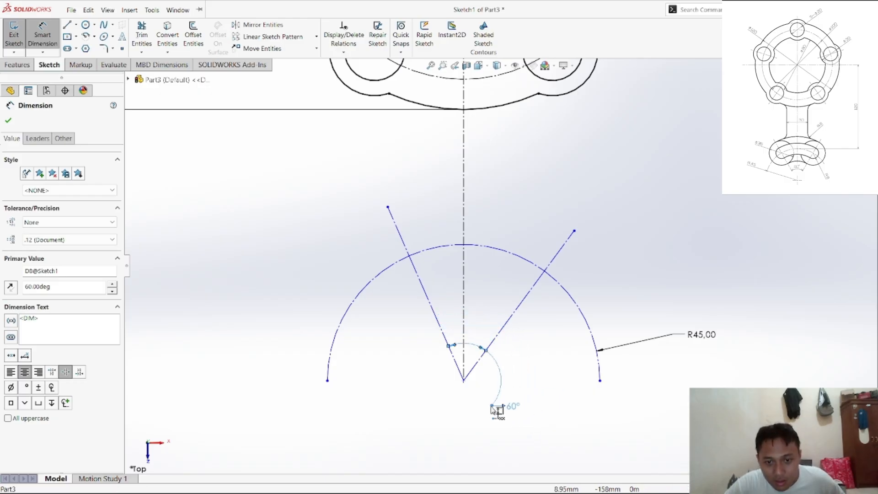
right_click(529, 357)
click(548, 382)
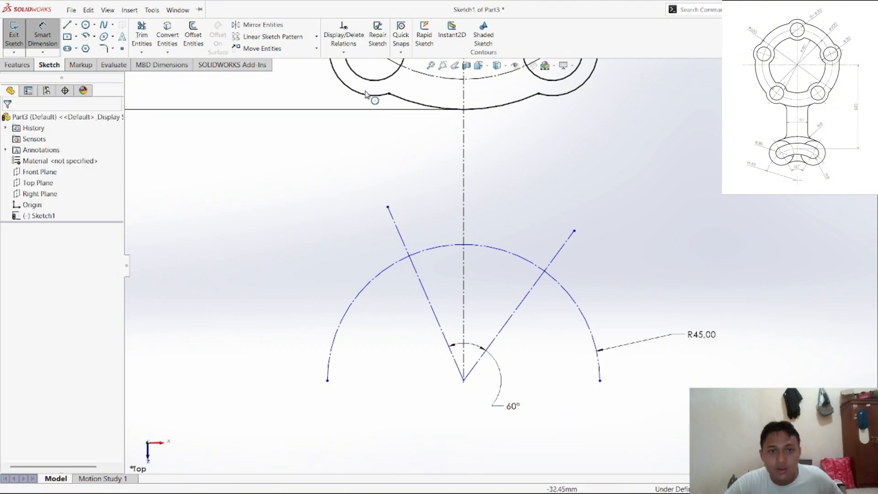
click(343, 51)
click(361, 74)
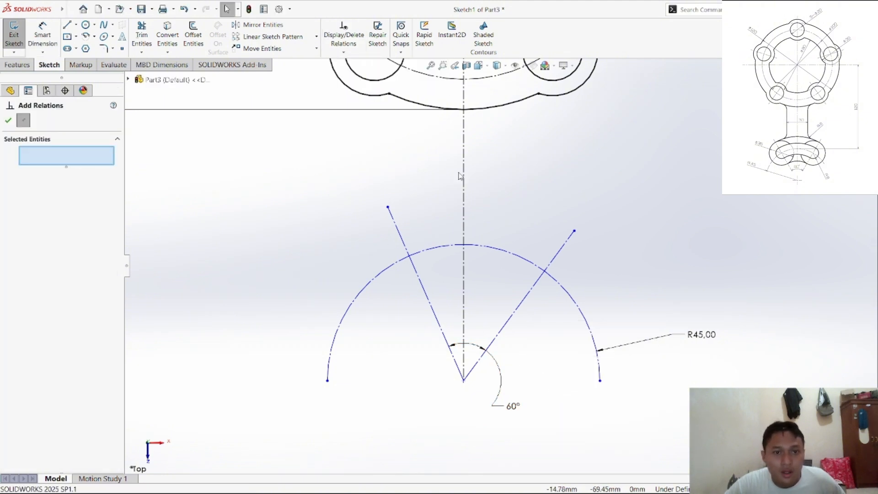
click(524, 297)
click(463, 280)
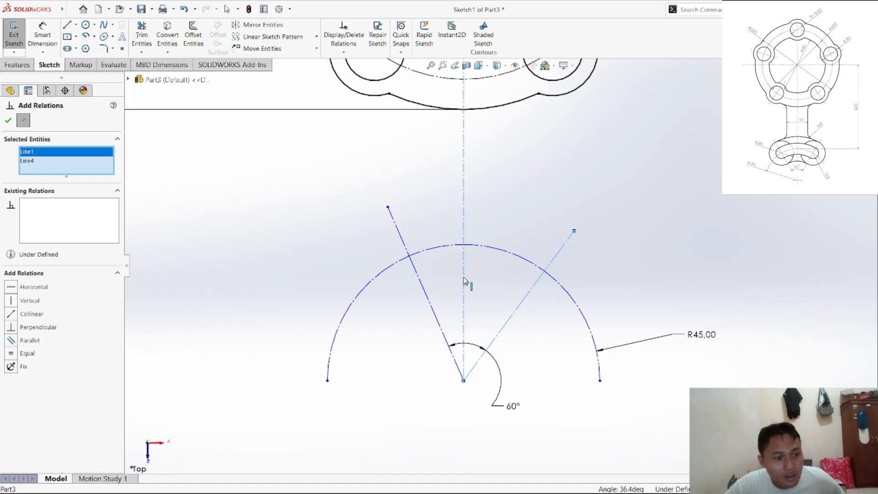
click(430, 304)
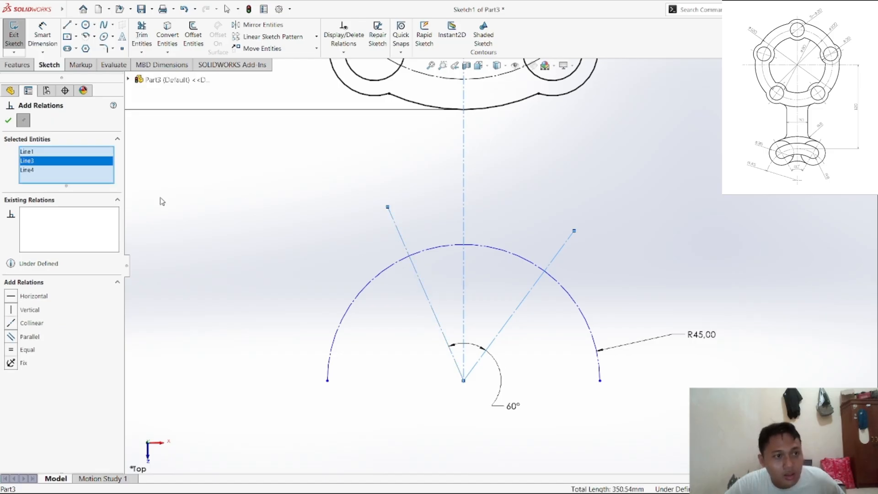
click(388, 207)
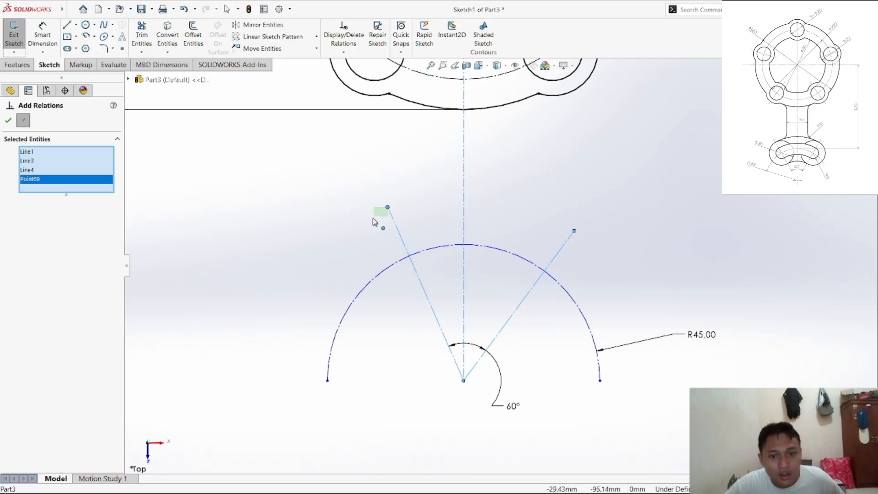
right_click(218, 198)
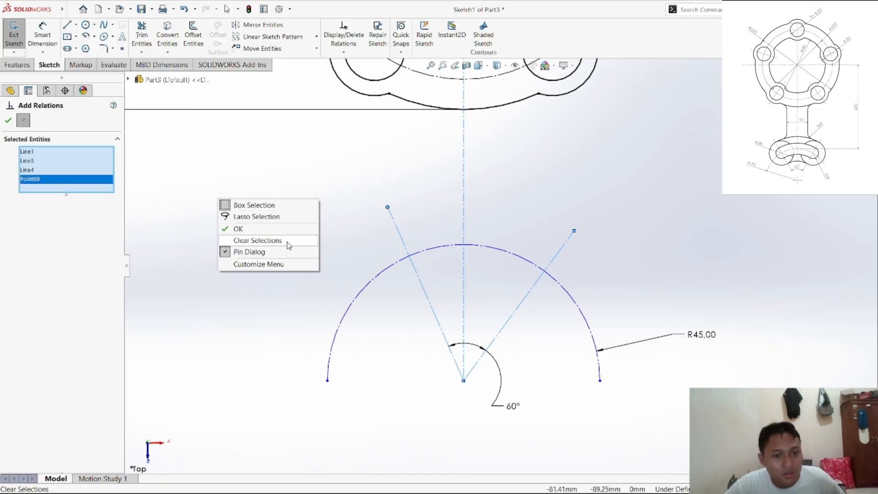
click(277, 241)
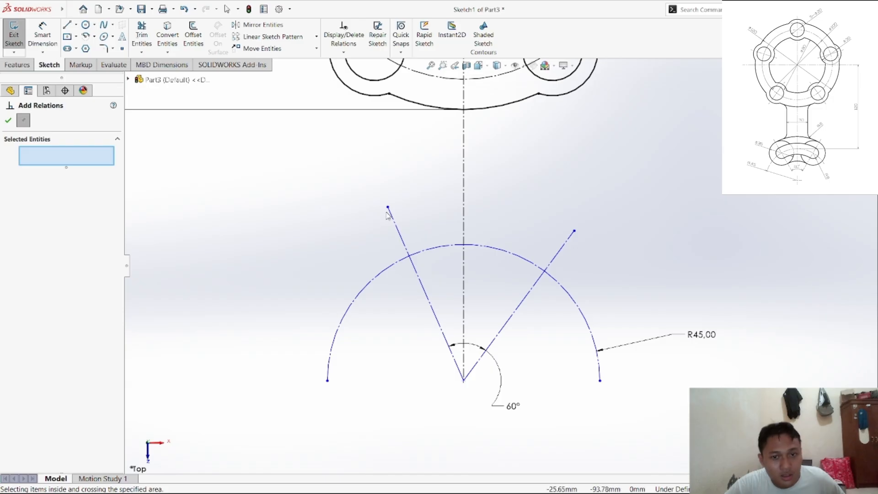
right_click(308, 227)
click(322, 256)
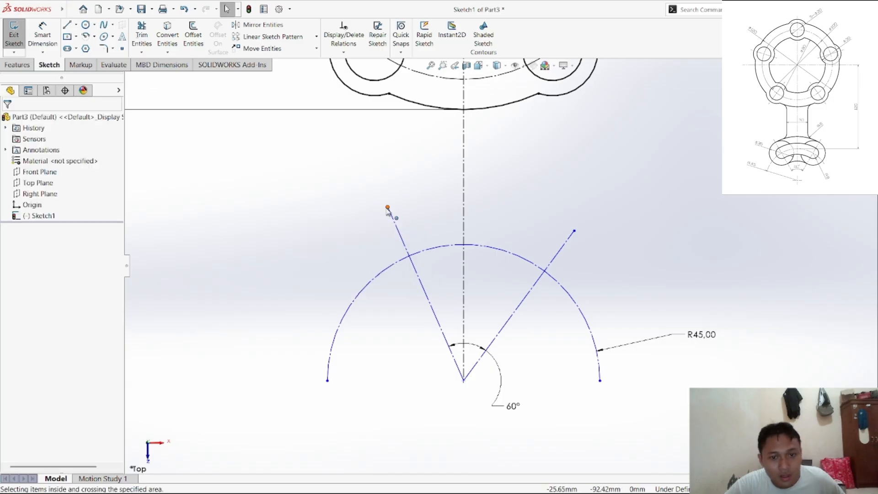
Step: Reposition the free ends of the two slanted lines so they straddle the vertical centerline evenly, with their upper ends level
drag(388, 209, 370, 224)
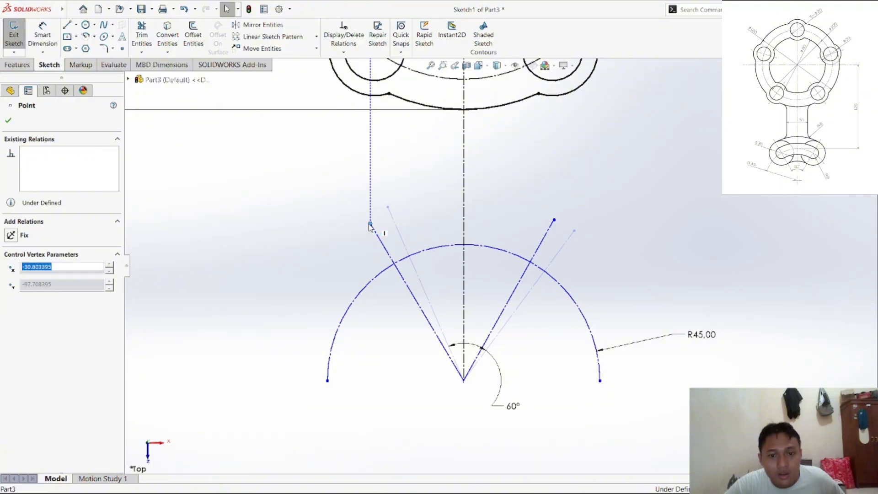
click(620, 195)
scroll(594, 255, down, 2)
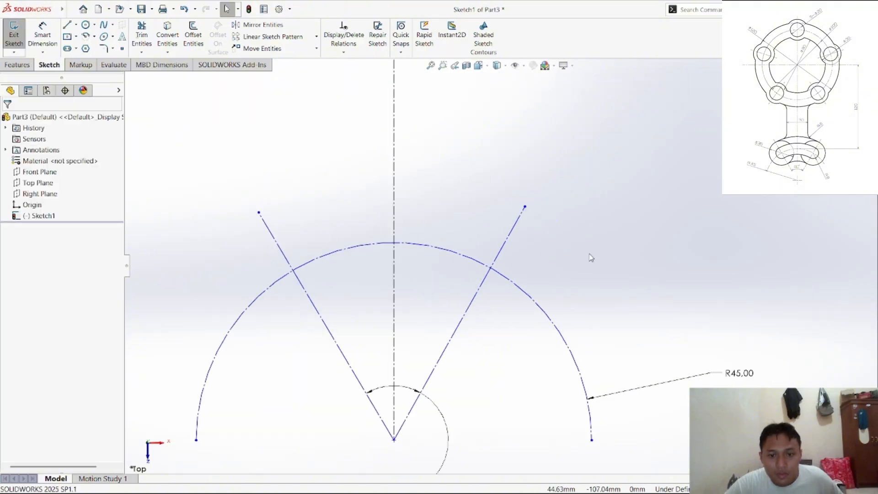
scroll(486, 373, up, 4)
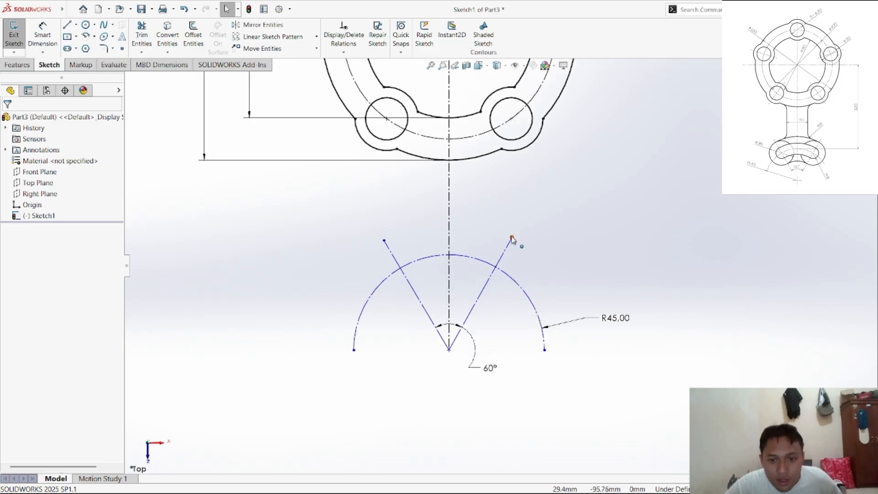
mouse_move(512, 239)
mouse_down()
mouse_move(526, 250)
mouse_move(516, 242)
mouse_up()
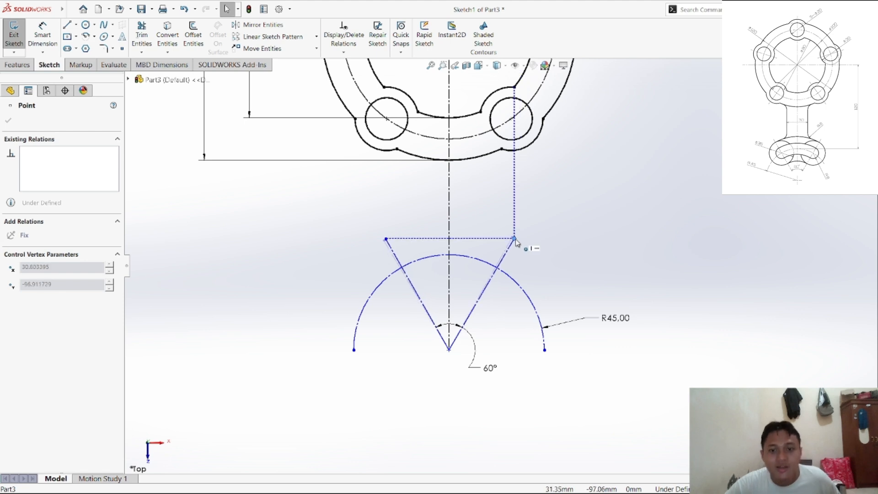
drag(515, 242, 514, 239)
click(555, 261)
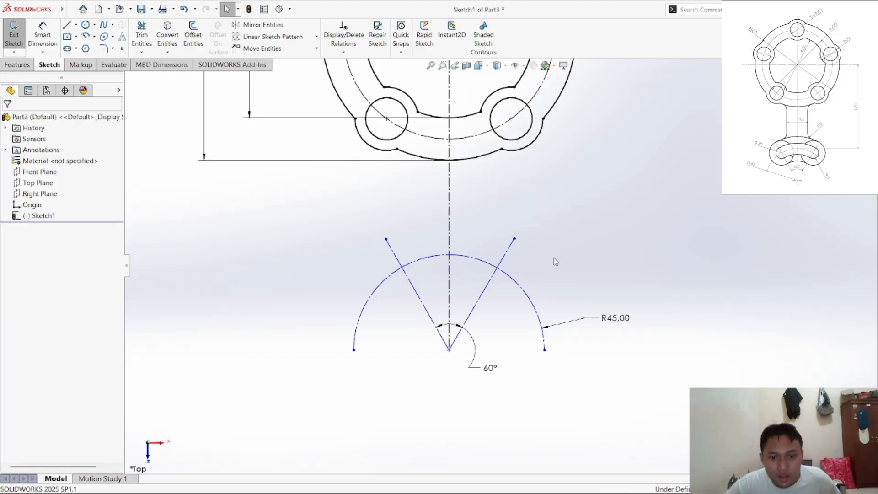
Step: Switch to the PDF assignment in the browser, examine the slotted foot's dimensions on page 2, and return to SOLIDWORKS
scroll(464, 358, down, 5)
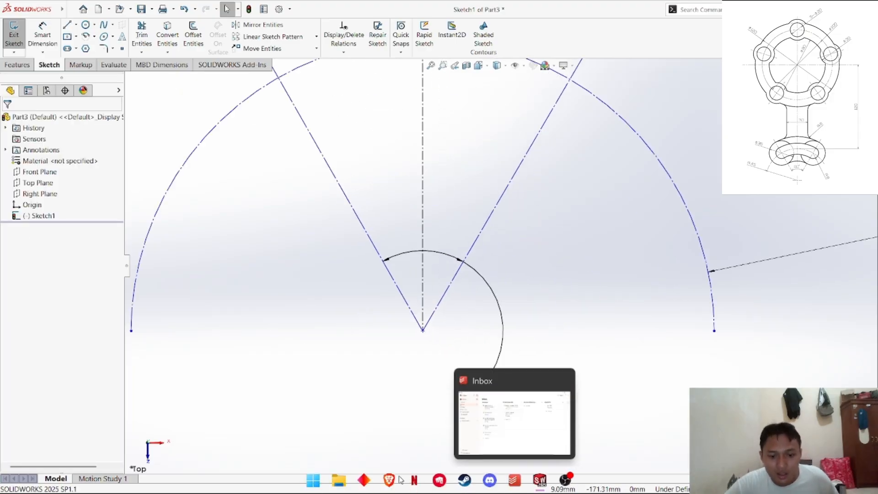
click(389, 480)
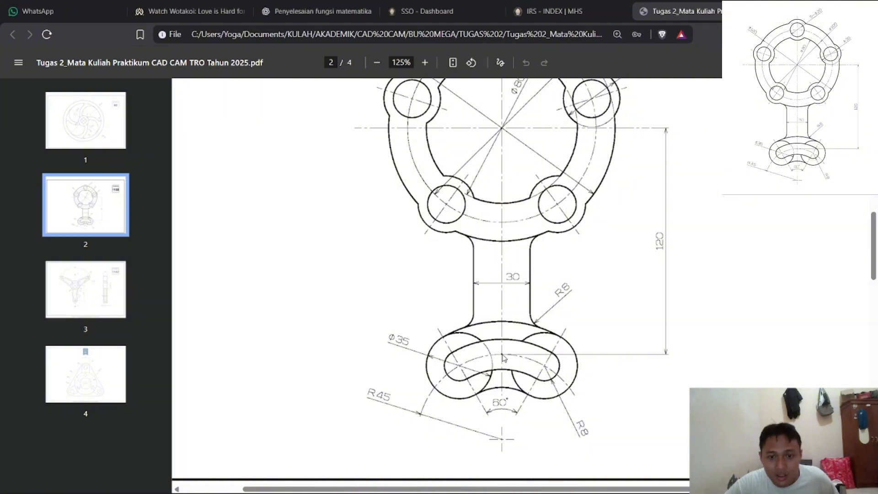
scroll(498, 385, down, 5)
scroll(457, 270, up, 3)
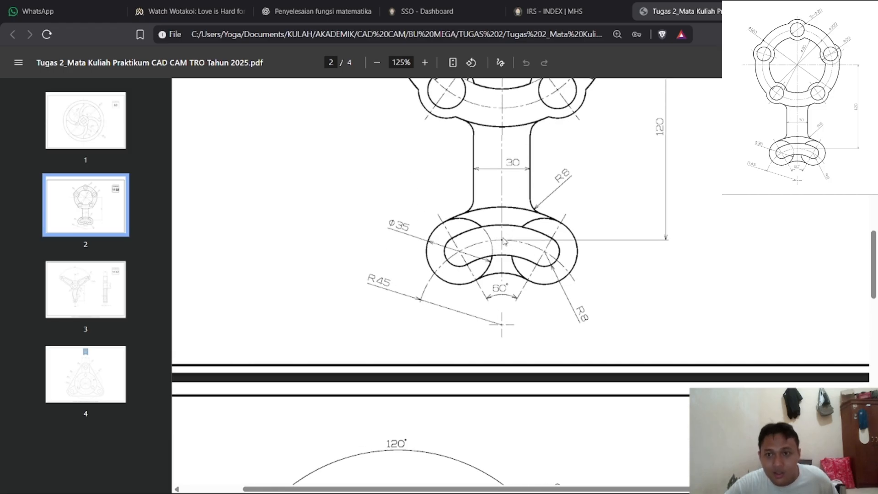
scroll(503, 241, up, 3)
mouse_move(486, 491)
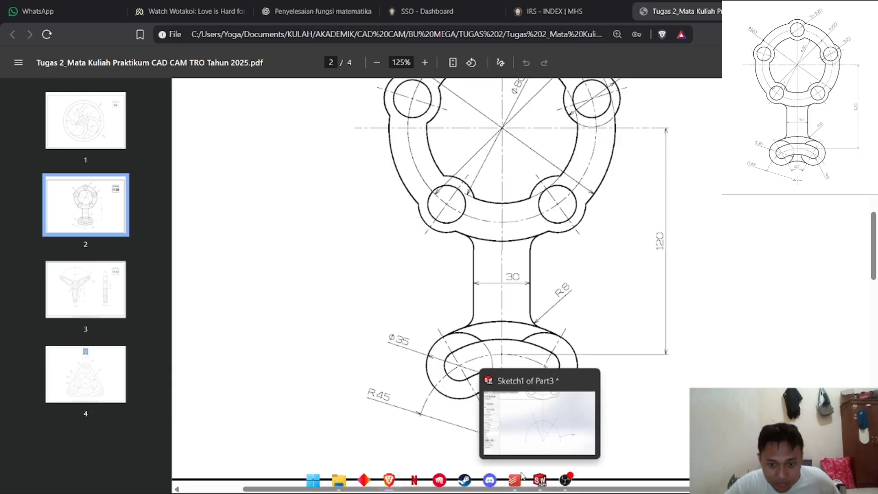
click(539, 479)
scroll(471, 234, up, 3)
scroll(471, 235, down, 3)
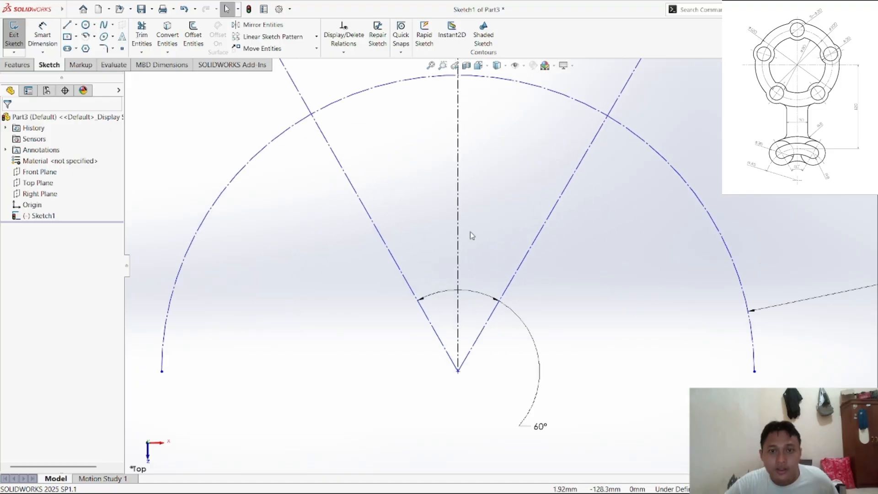
scroll(483, 166, down, 3)
scroll(514, 138, up, 3)
scroll(521, 181, down, 3)
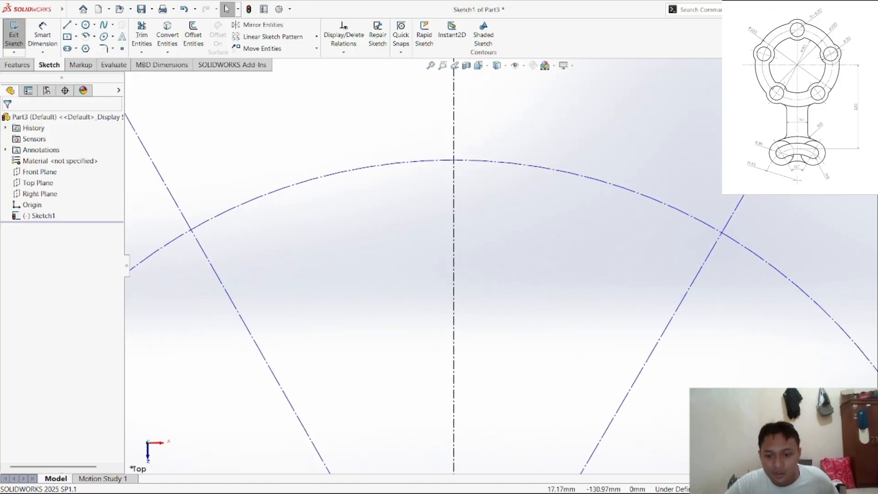
click(565, 480)
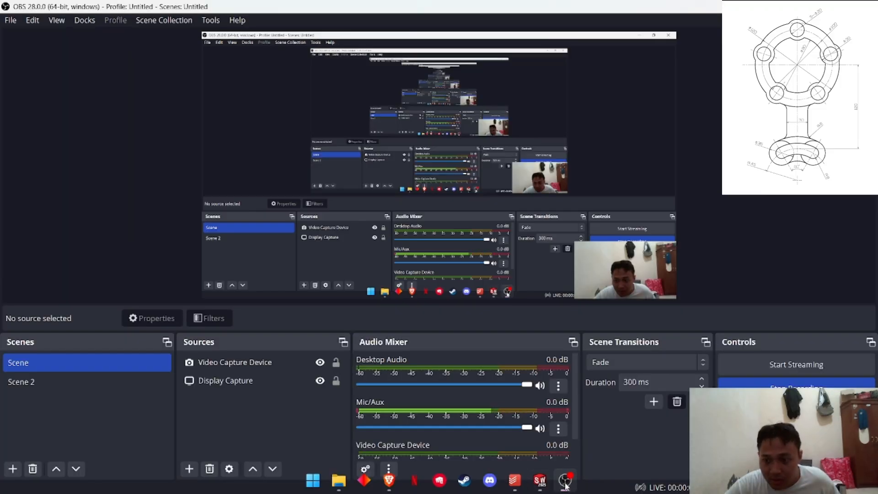
click(565, 481)
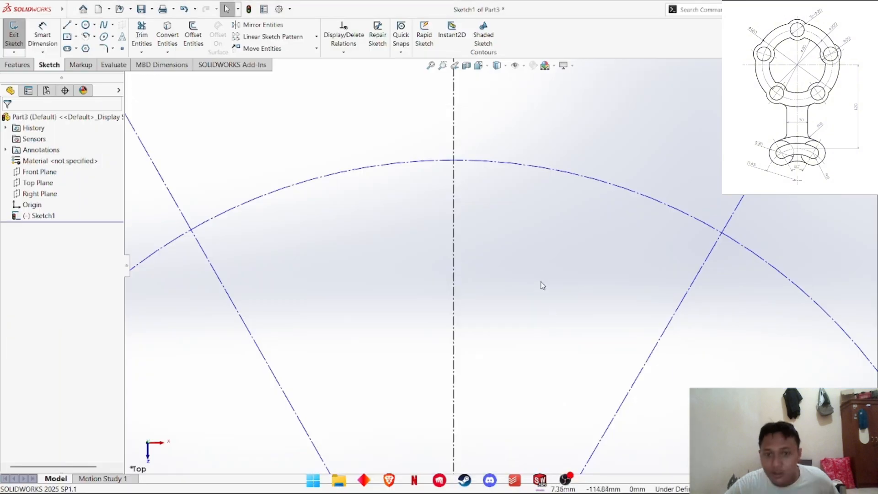
Step: Add a Coincident relation between the R45 arc's midpoint and the vertical centerline
click(344, 52)
click(357, 75)
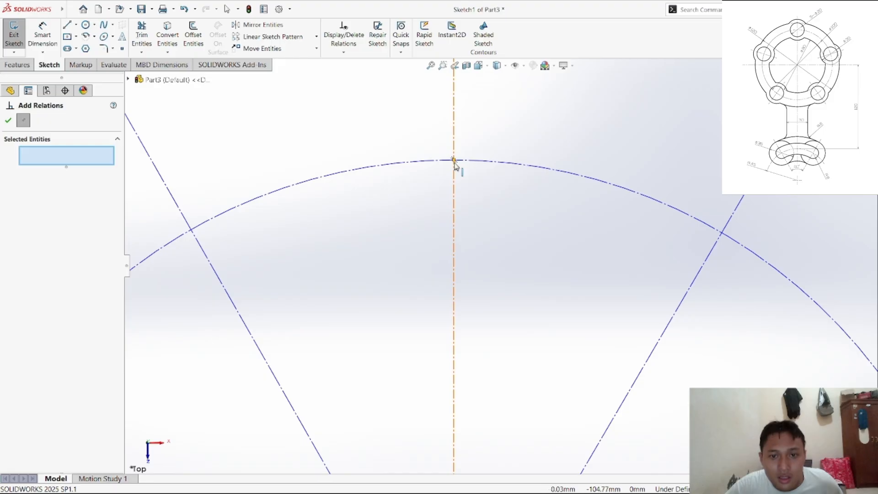
click(454, 160)
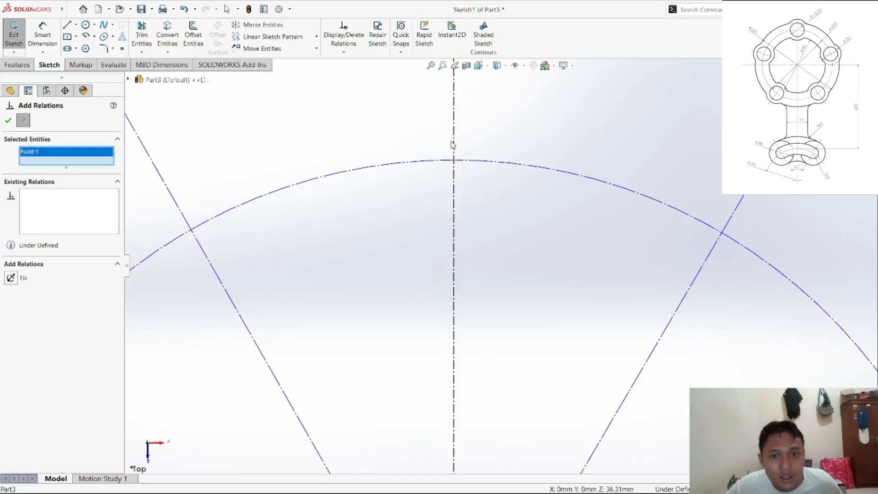
click(454, 143)
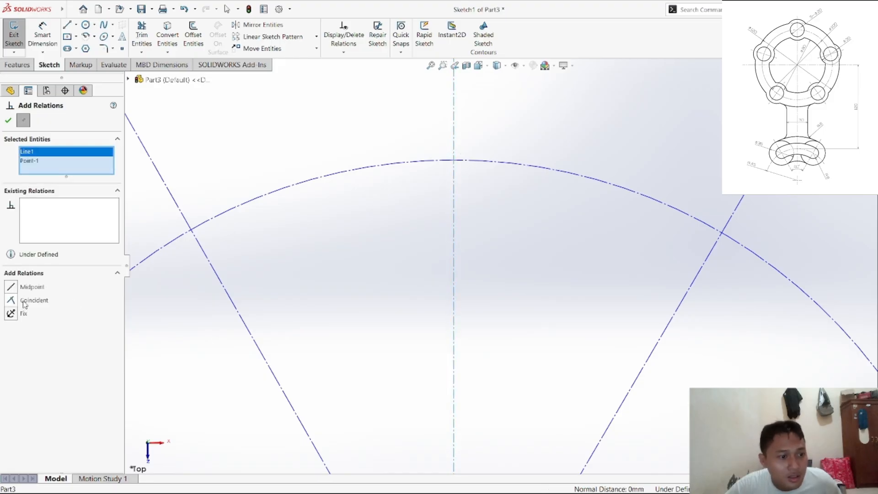
click(24, 302)
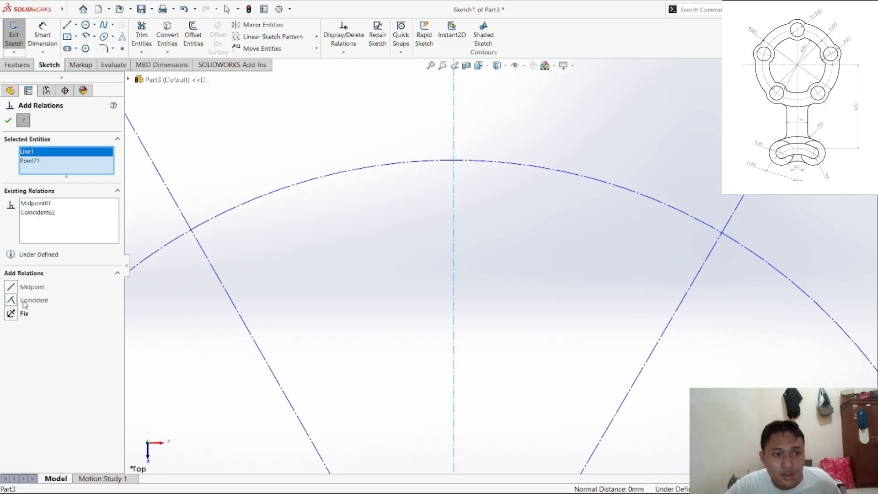
click(9, 121)
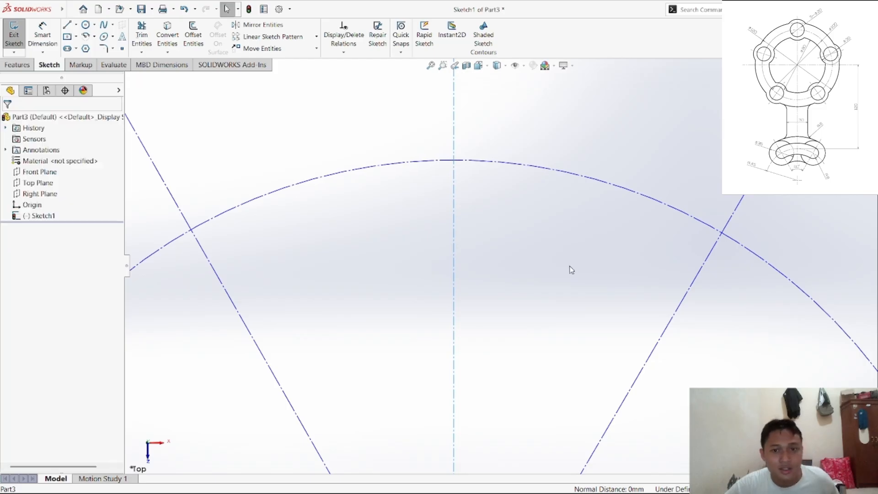
Step: Dimension the vertical distance from the ring's center at the origin to the R45 arc's center at 165 mm
scroll(517, 260, up, 5)
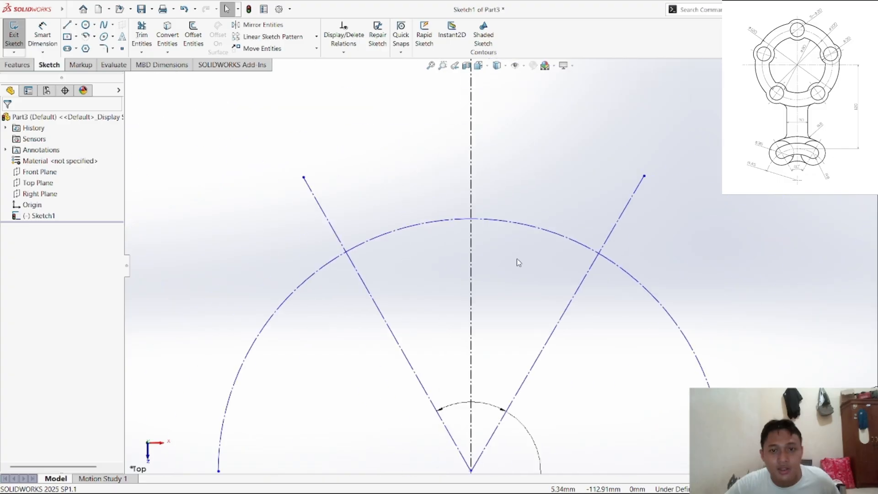
scroll(576, 238, up, 2)
scroll(613, 242, down, 2)
scroll(614, 245, up, 5)
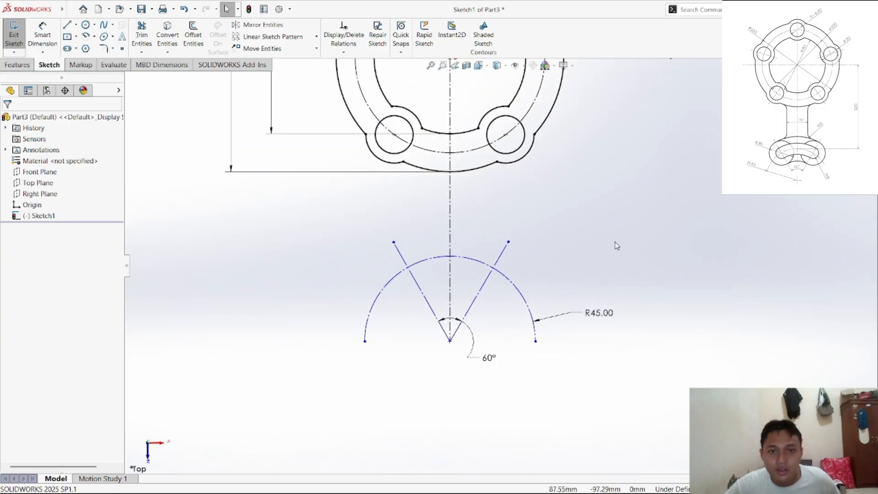
click(42, 35)
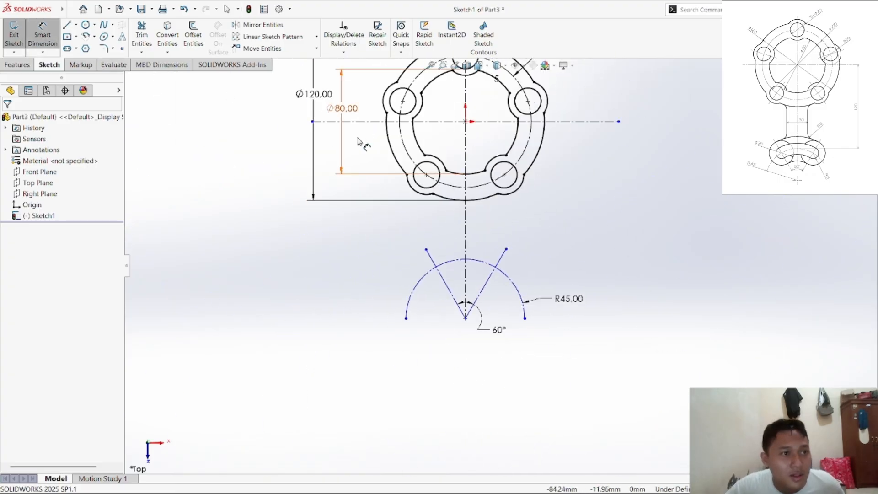
click(465, 122)
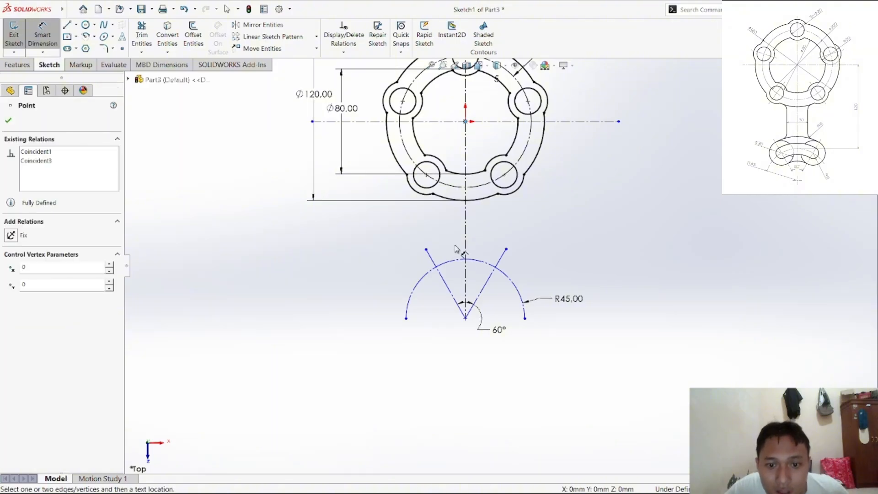
scroll(465, 259, down, 6)
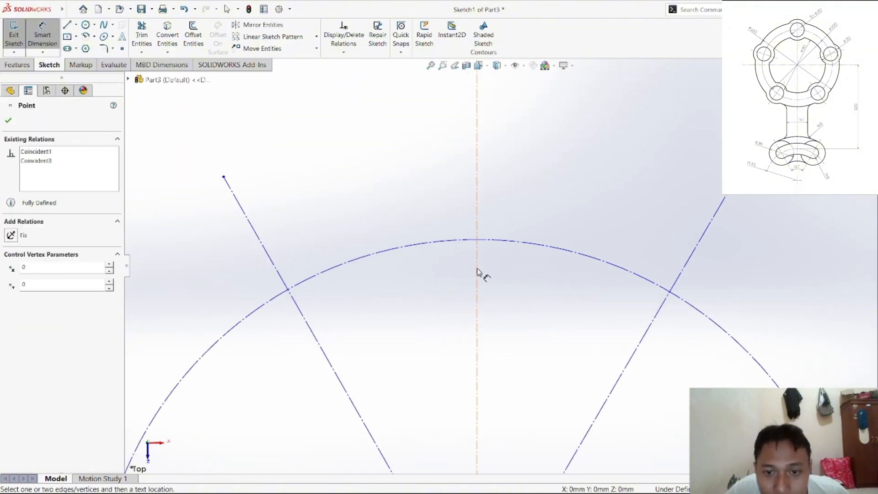
click(480, 240)
scroll(651, 205, up, 4)
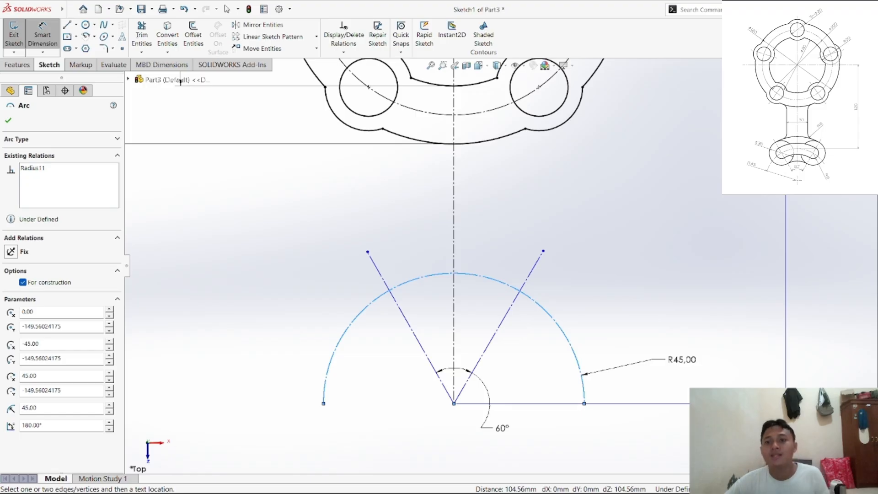
click(785, 176)
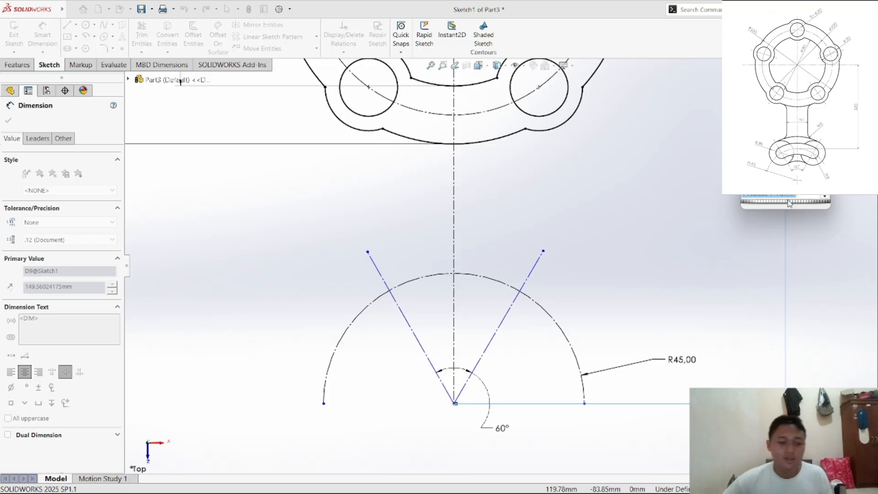
text(120)
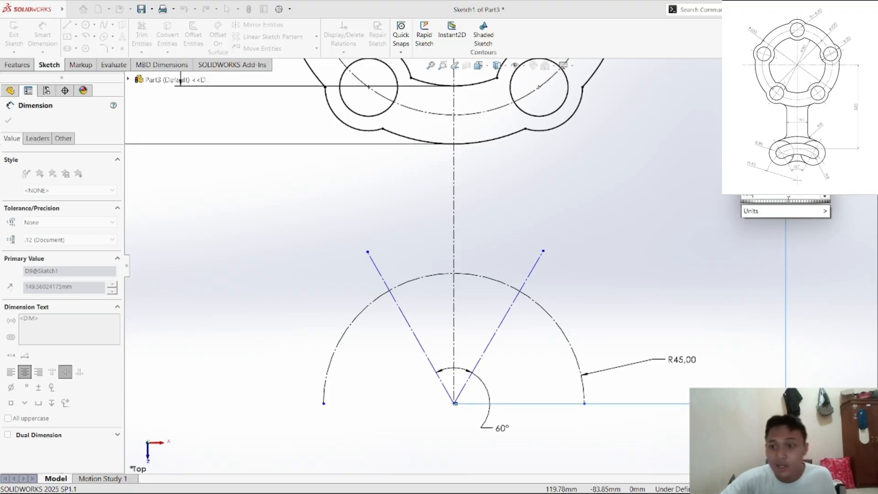
key(Return)
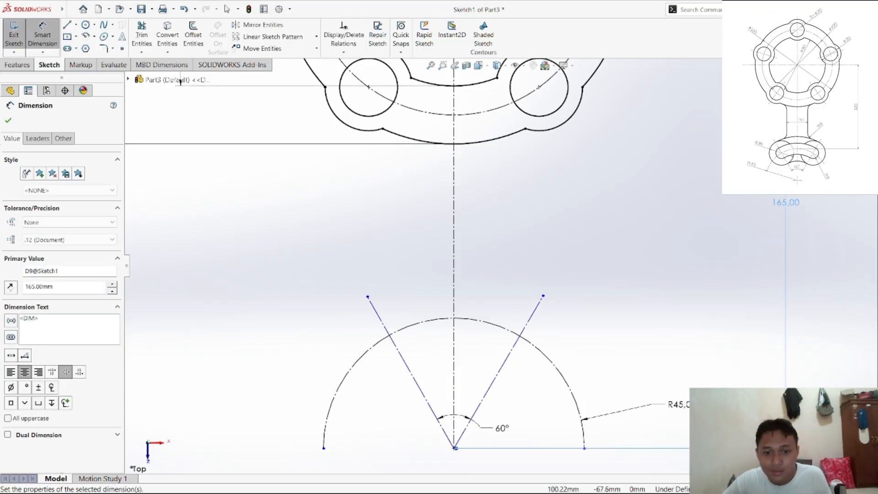
right_click(628, 249)
click(662, 277)
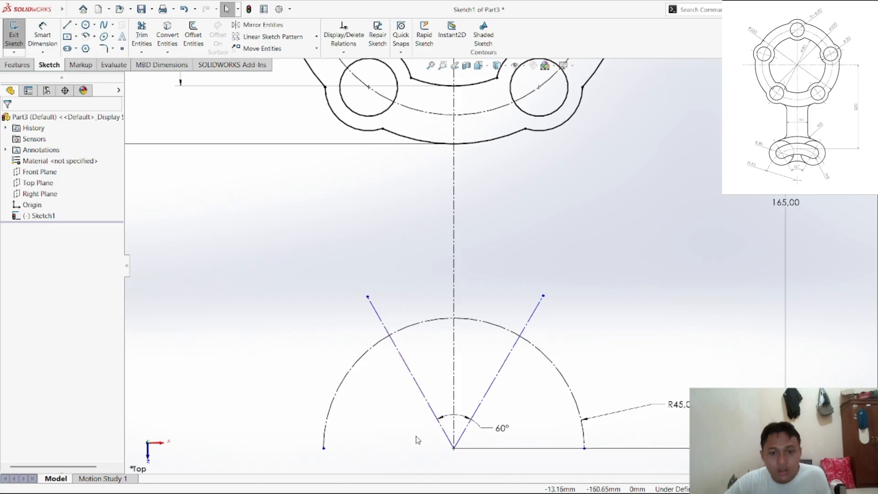
Step: Delete the right slanted construction line together with its 60° angle dimension
click(501, 375)
key(Delete)
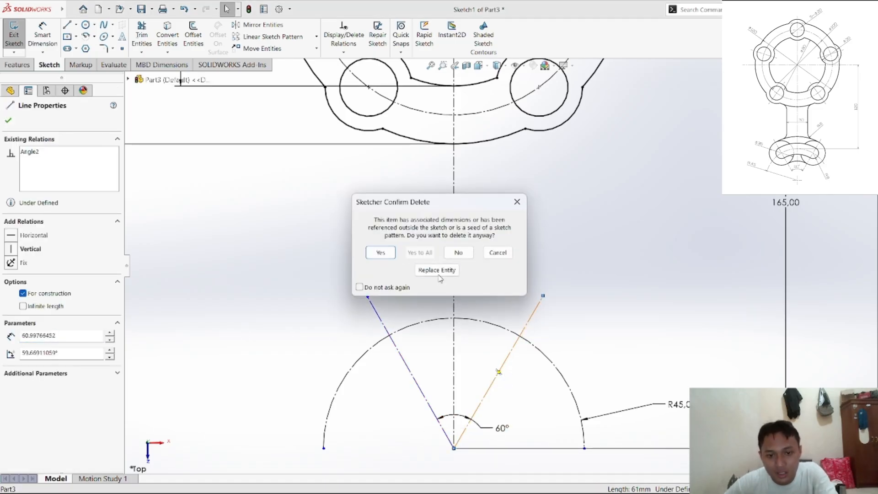
click(380, 252)
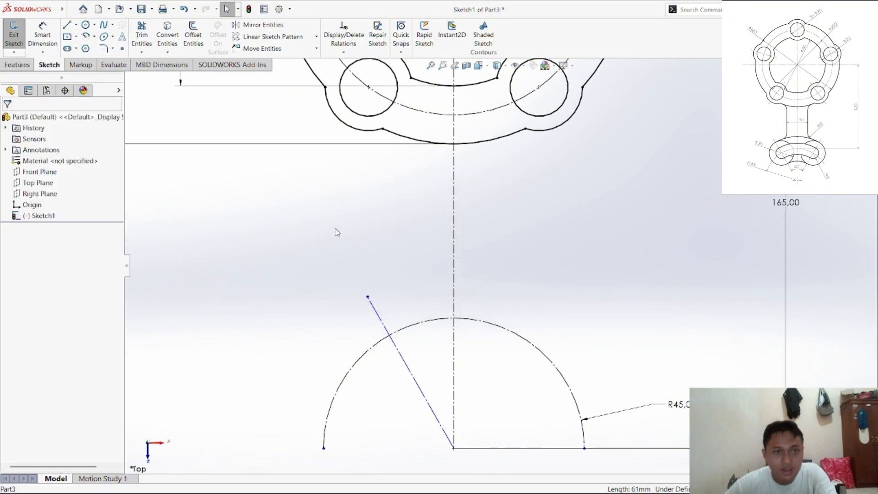
Step: Mirror the left slanted construction line about the vertical centerline
click(261, 25)
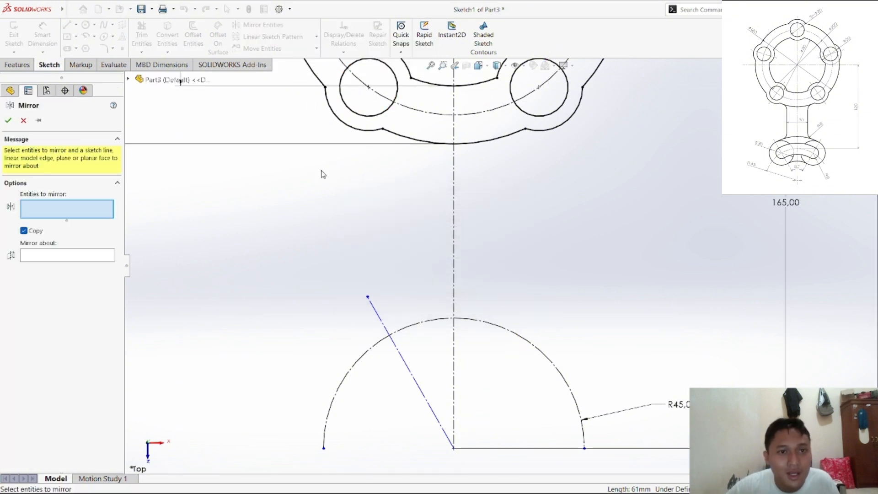
click(376, 310)
click(454, 289)
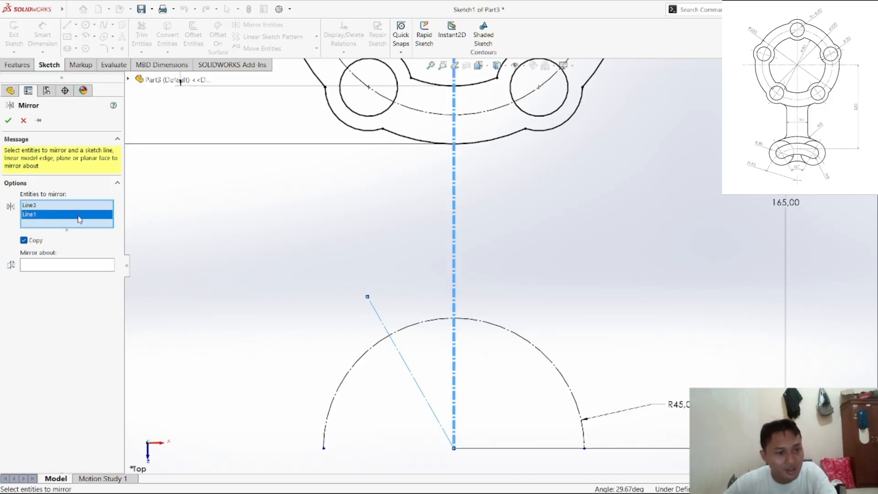
key(Delete)
click(74, 257)
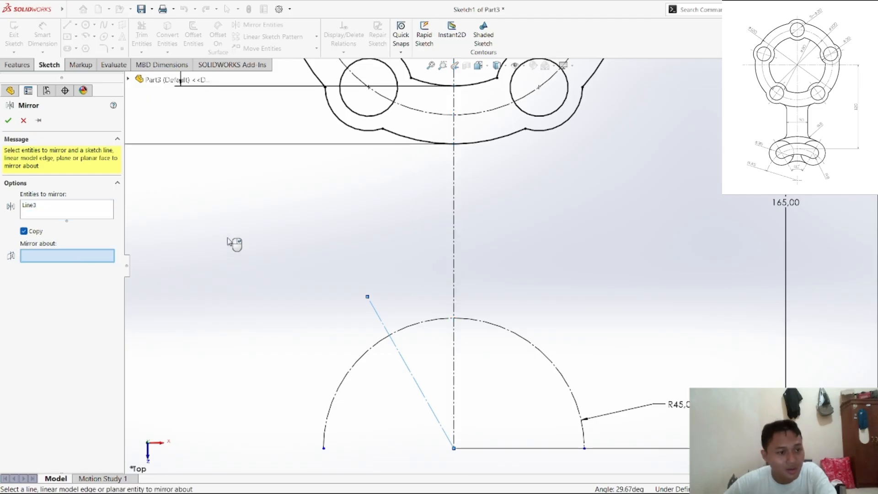
click(455, 290)
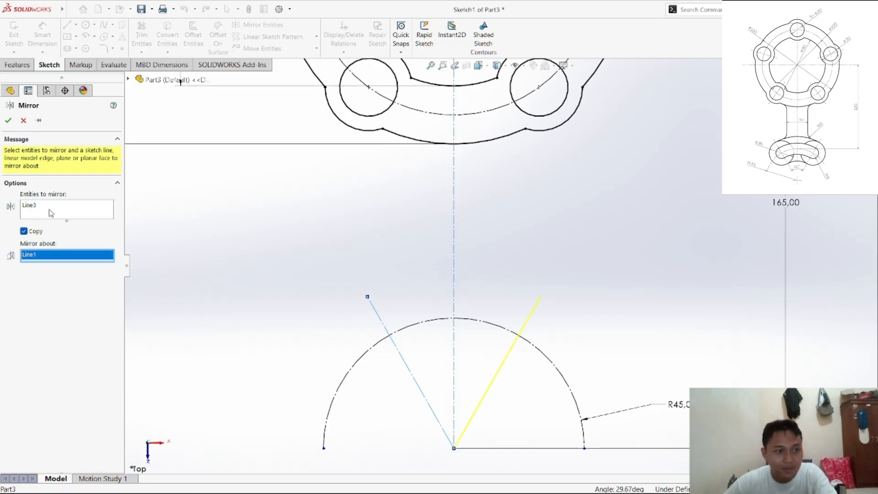
click(8, 120)
right_click(324, 250)
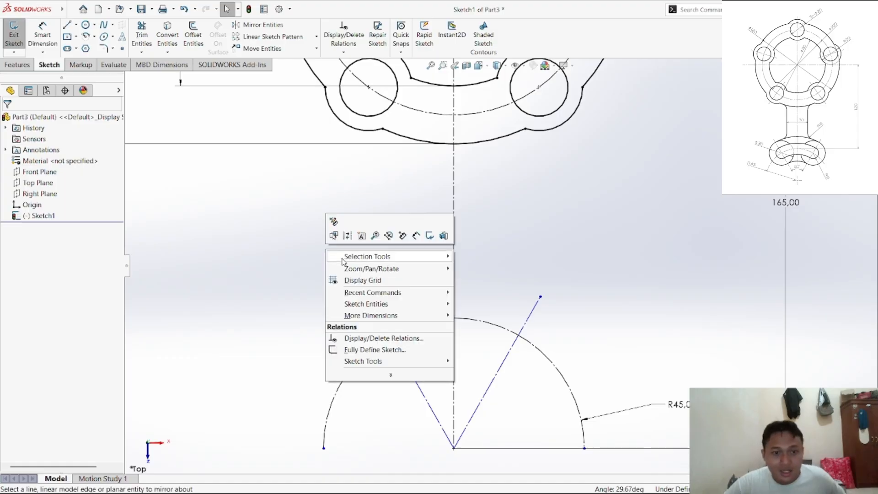
right_click(220, 216)
click(200, 199)
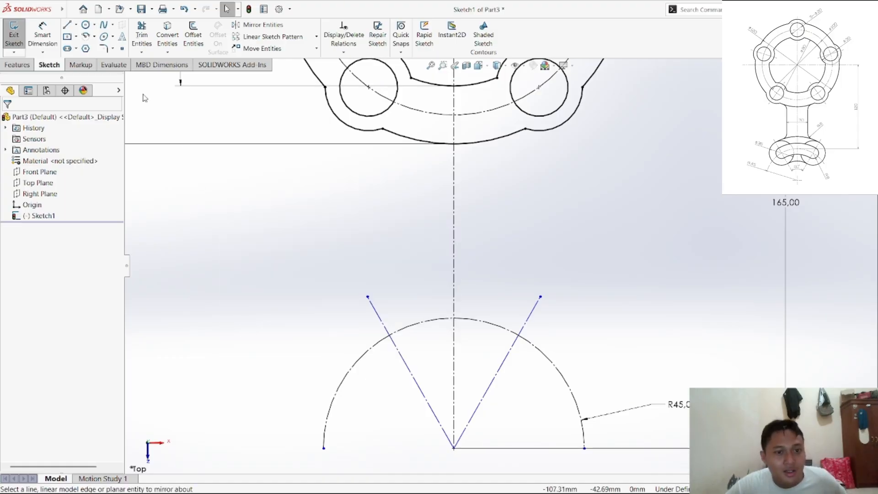
Step: Dimension the angle between the two mirrored construction lines at 60° and place its label below the R45 arc's center
click(40, 28)
scroll(494, 333, down, 1)
scroll(507, 360, up, 3)
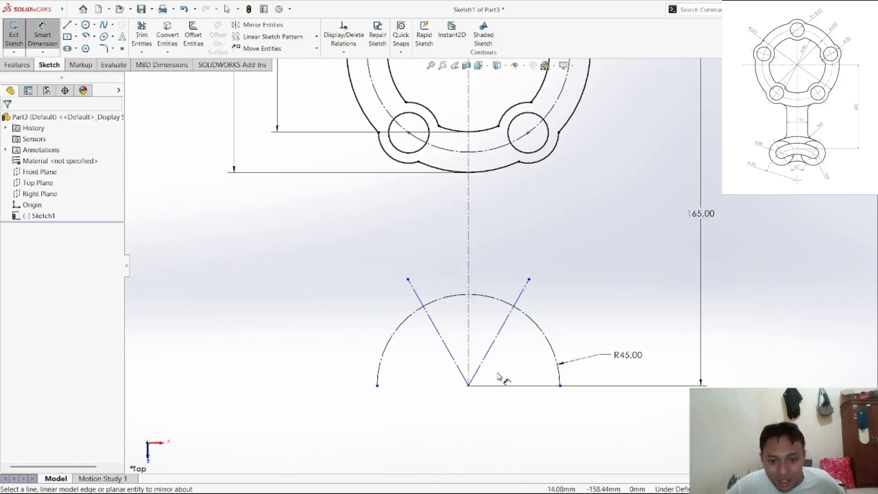
scroll(498, 374, down, 3)
click(421, 328)
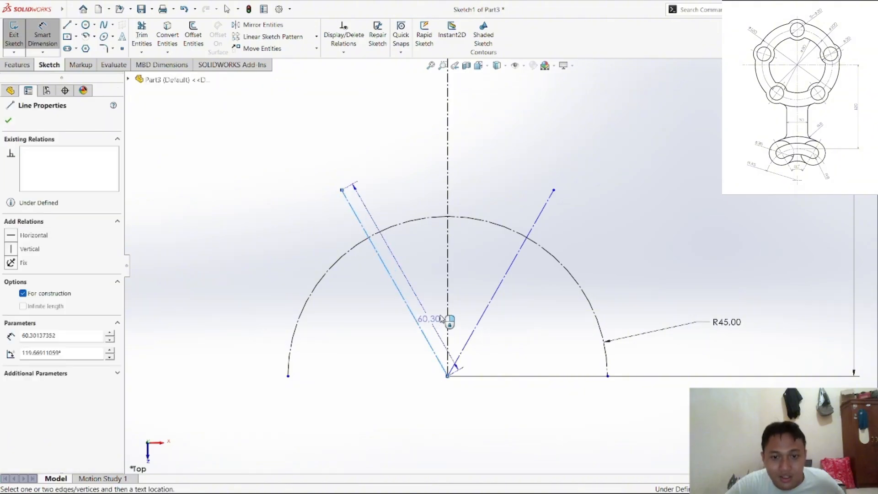
click(480, 325)
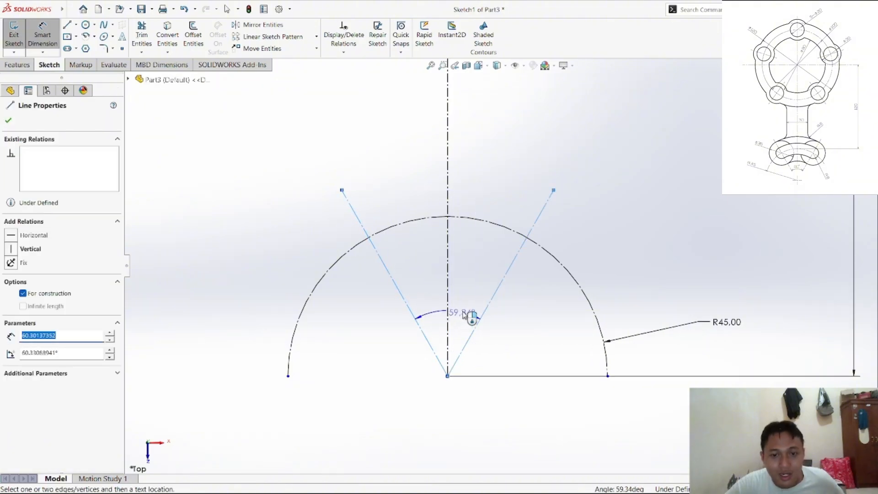
click(471, 309)
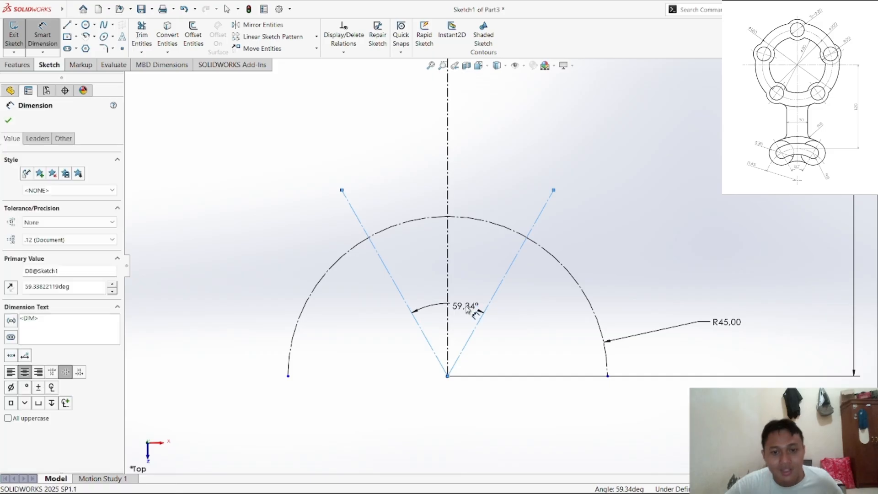
text(60)
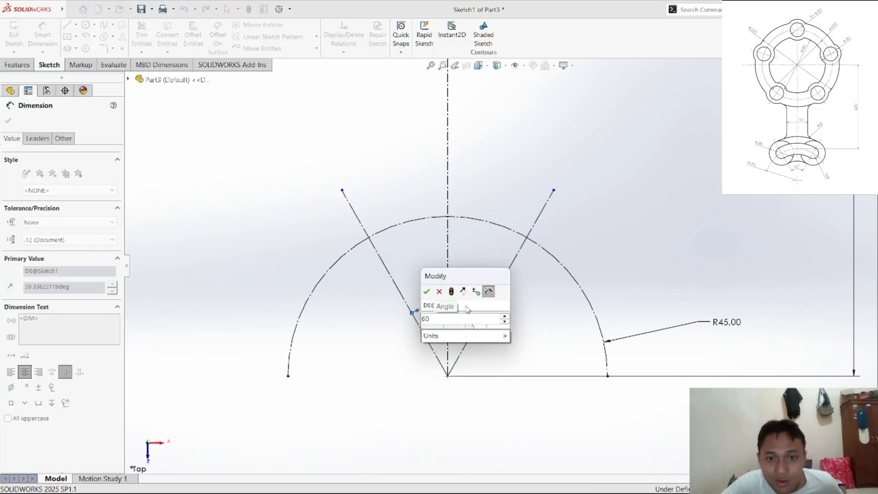
key(Return)
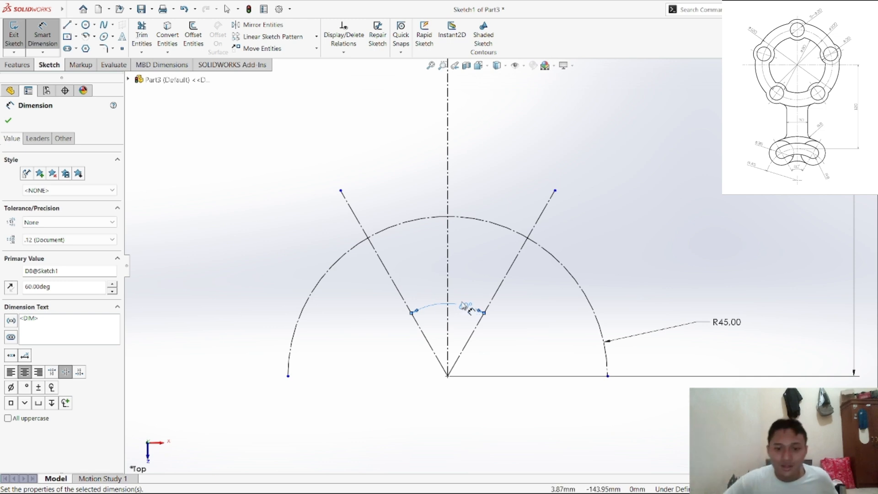
drag(467, 310, 482, 398)
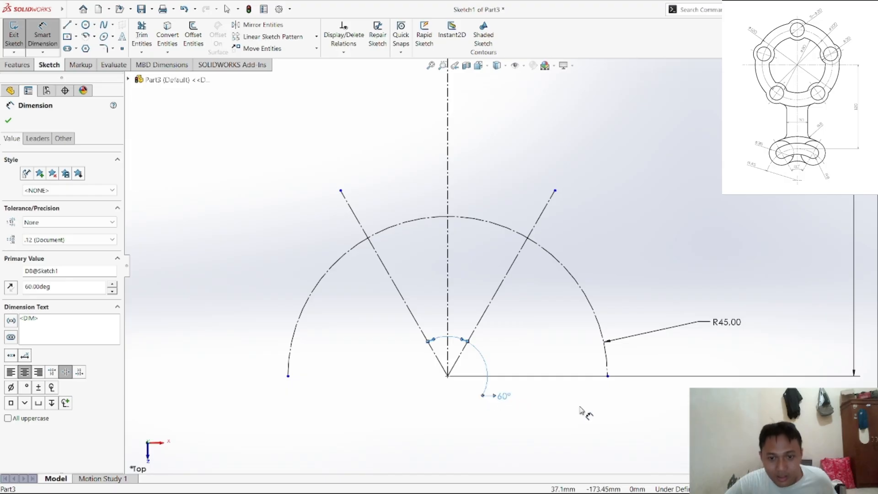
right_click(580, 408)
click(599, 428)
Step: Switch to the PDF assignment in the browser, check the foot's slot and end-circle dimensions on page 2, and return to SOLIDWORKS
scroll(474, 391, up, 2)
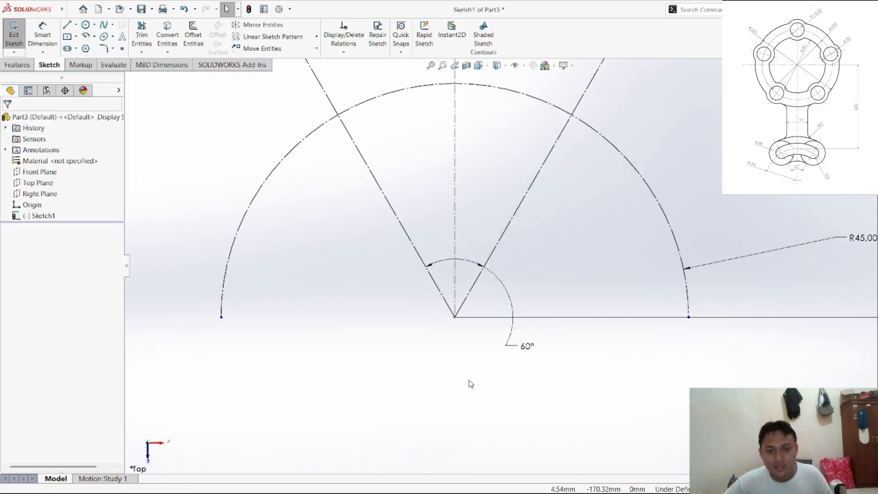
scroll(468, 383, down, 5)
scroll(558, 294, up, 4)
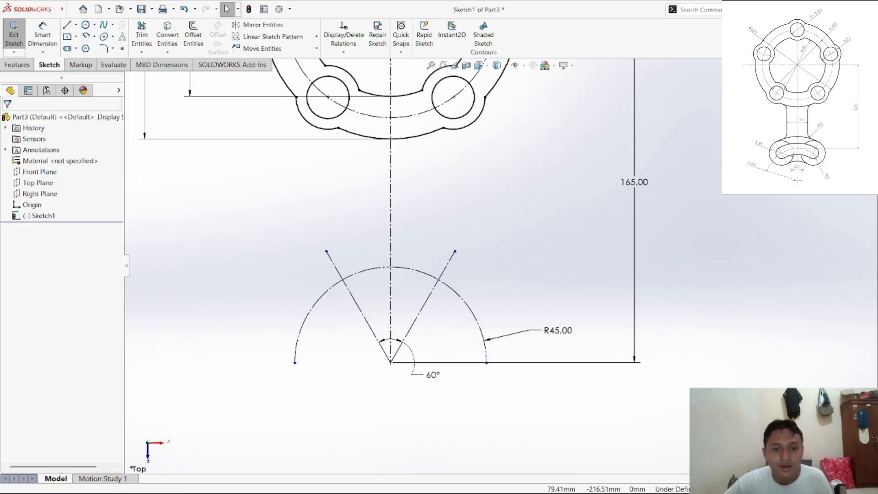
mouse_move(388, 477)
click(401, 458)
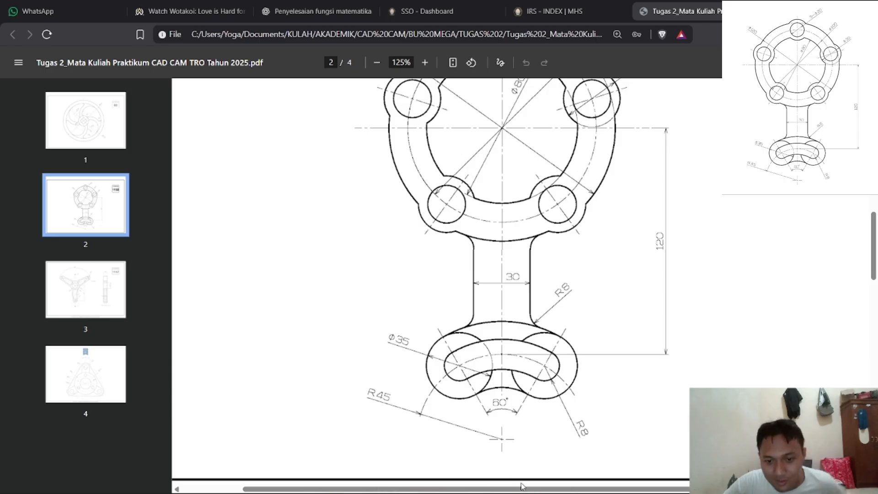
click(540, 485)
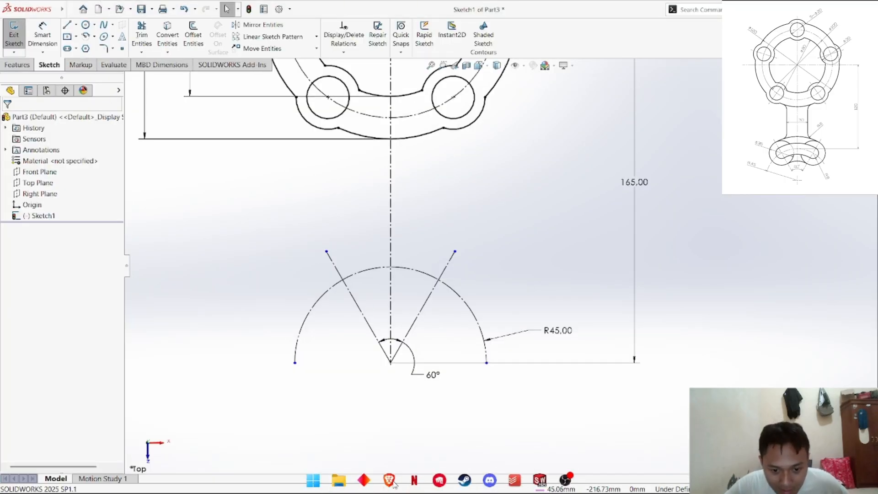
click(392, 484)
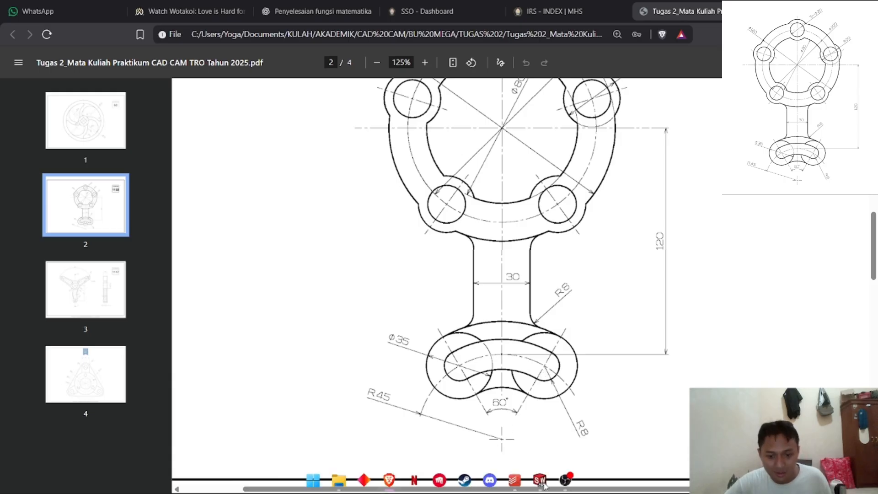
click(544, 484)
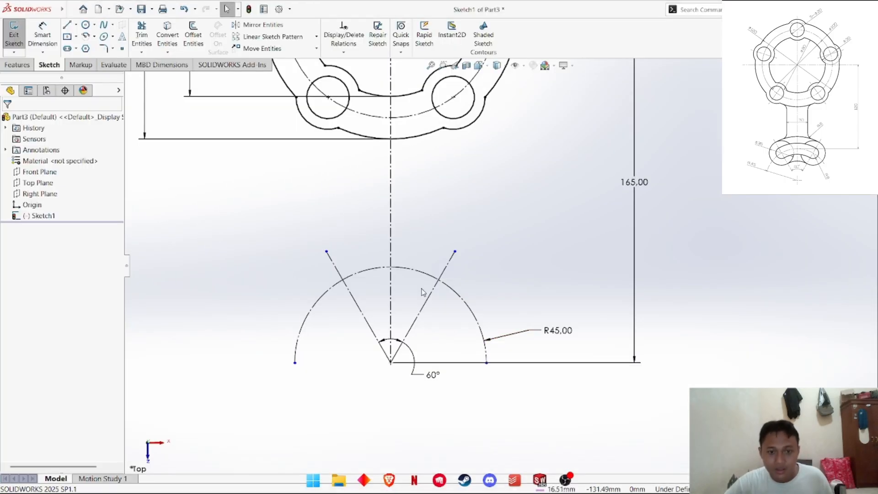
click(85, 25)
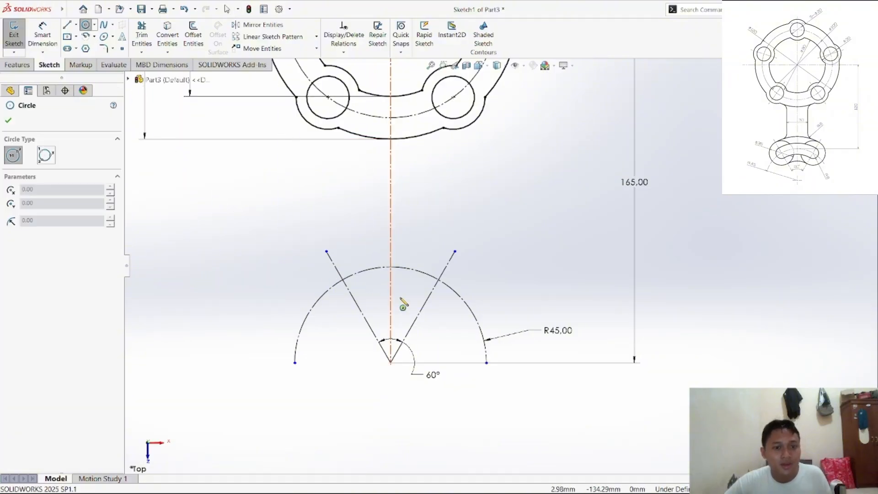
scroll(455, 289, down, 6)
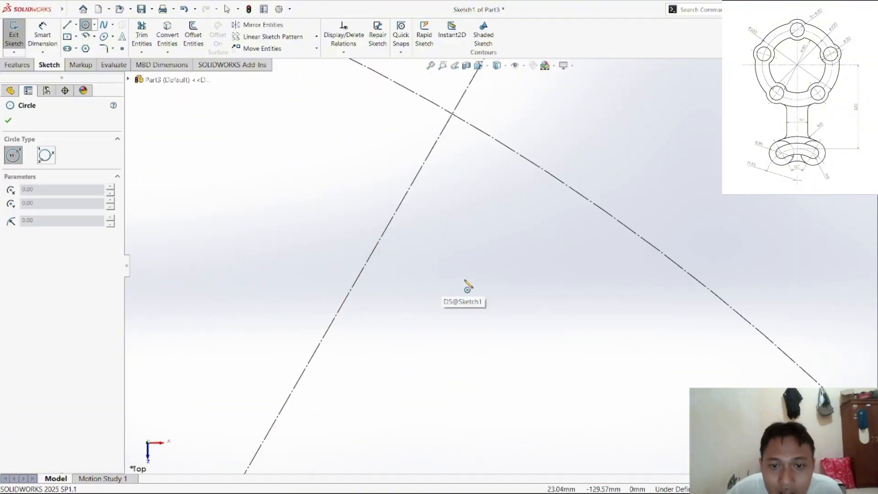
scroll(468, 190, down, 1)
scroll(475, 174, up, 2)
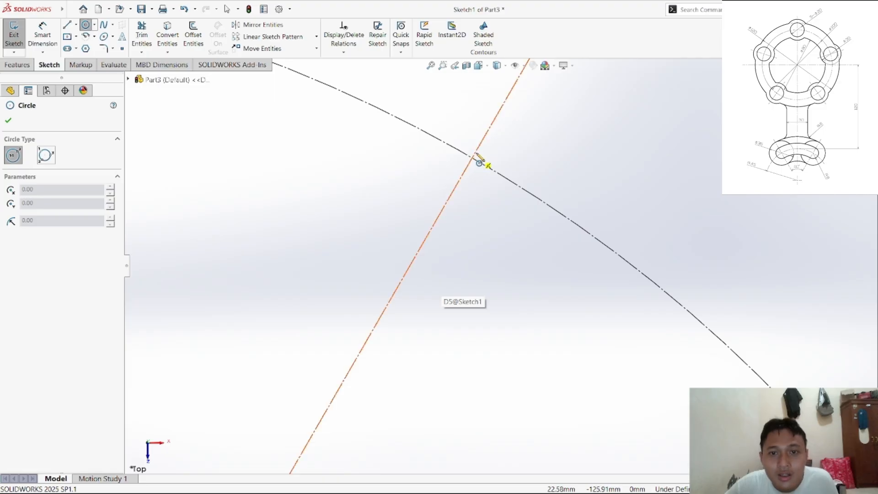
right_click(527, 154)
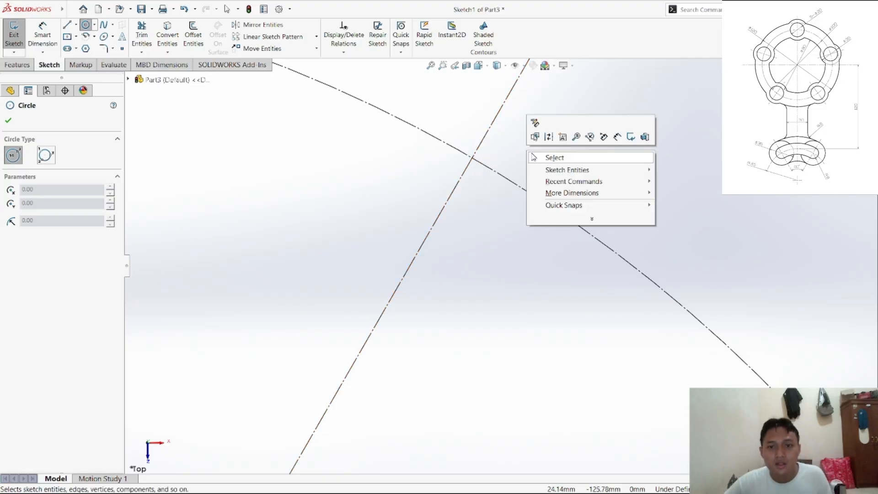
click(544, 157)
Step: Try a tangent relation between the R45 construction arc and the right slanted construction line, and undo it
click(342, 53)
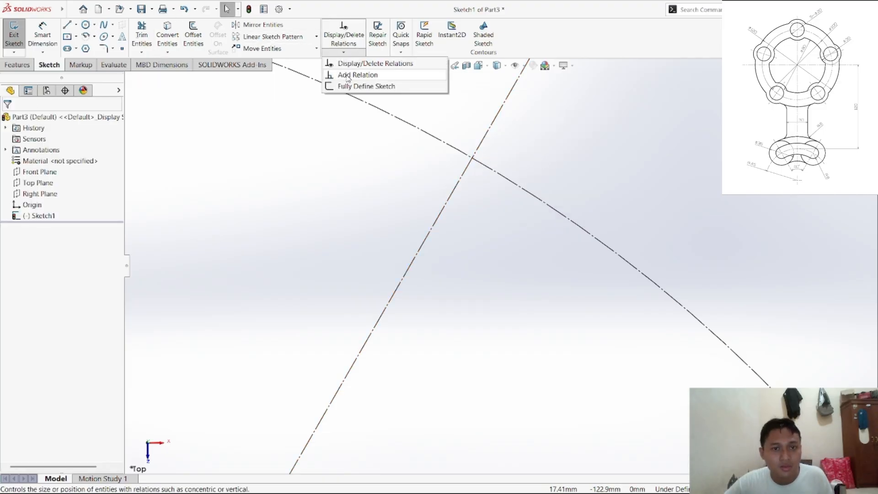
click(357, 74)
click(427, 136)
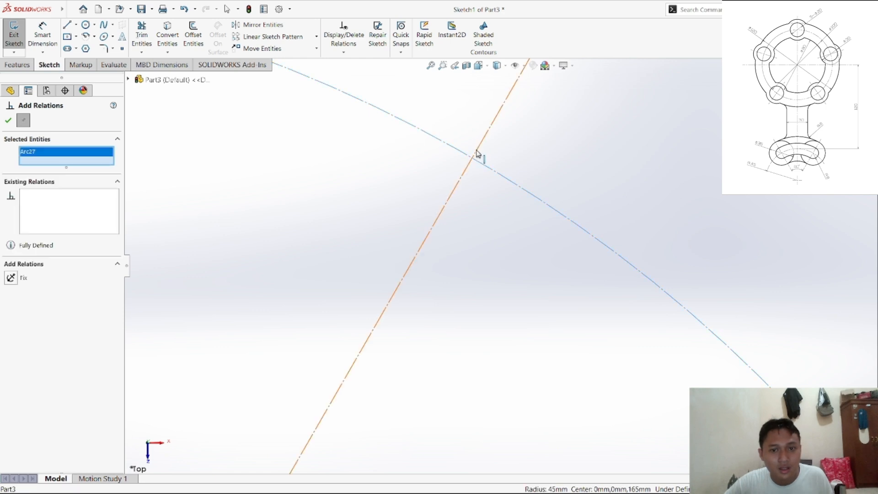
click(475, 157)
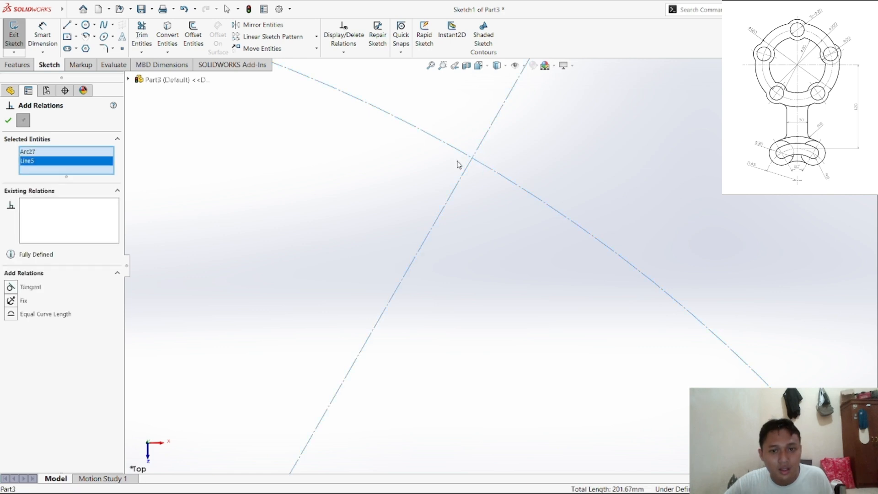
click(31, 291)
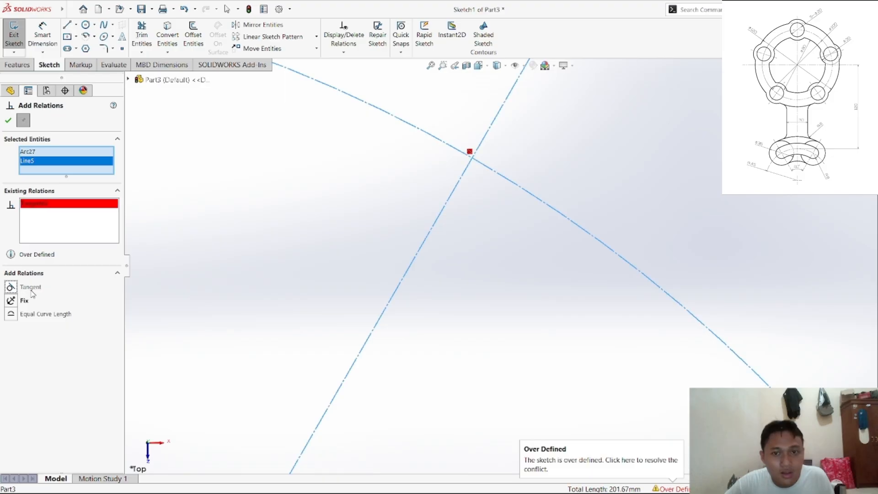
key(ctrl+z)
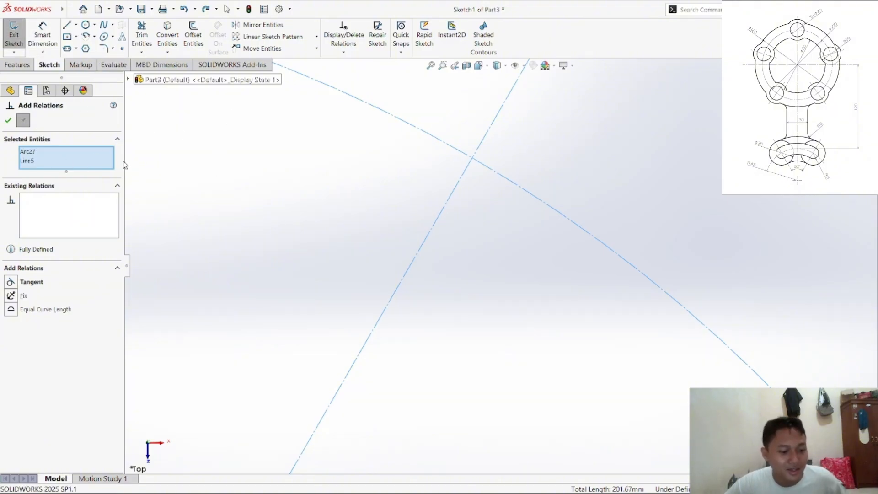
right_click(197, 164)
click(238, 205)
right_click(251, 208)
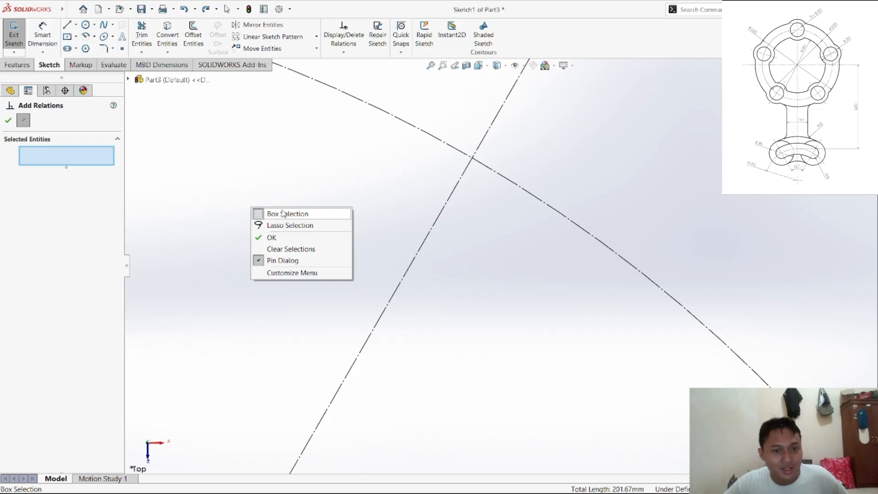
click(291, 238)
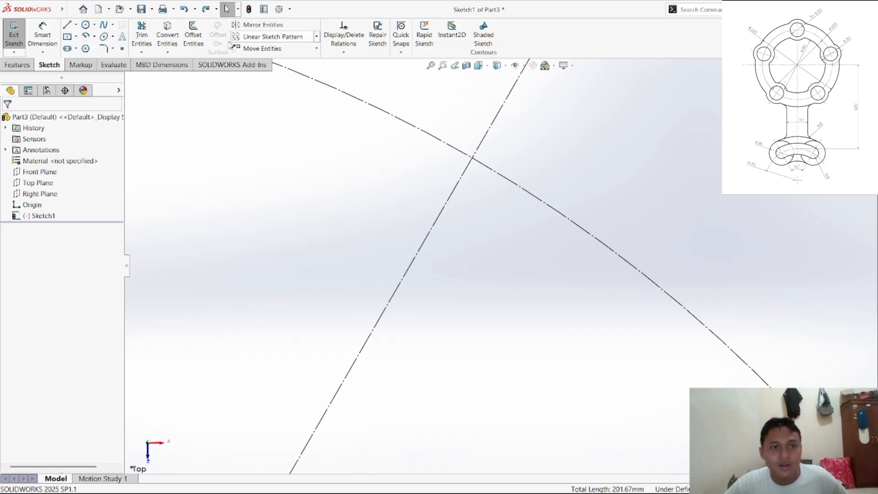
Step: Sketch a circle about 20 mm in diameter centered on the R45 construction arc, just beside the right slanted construction line
click(86, 25)
scroll(545, 259, up, 3)
scroll(545, 258, up, 3)
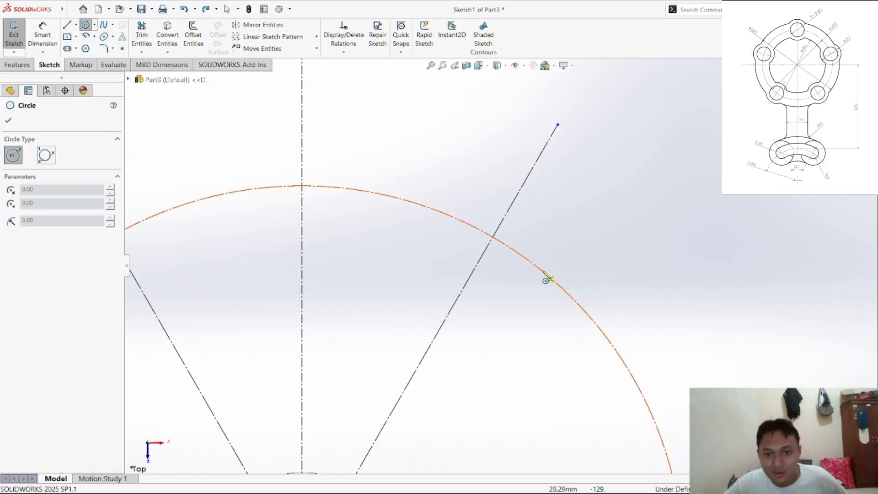
click(506, 245)
click(587, 214)
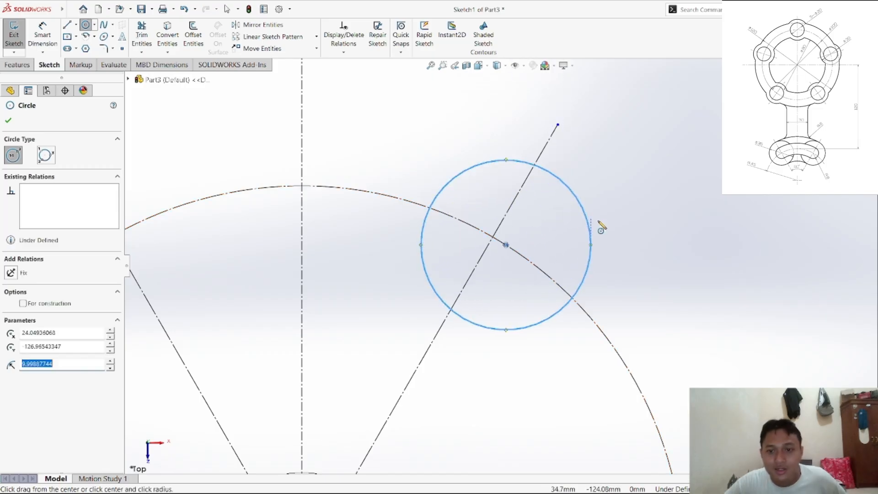
right_click(615, 213)
click(640, 221)
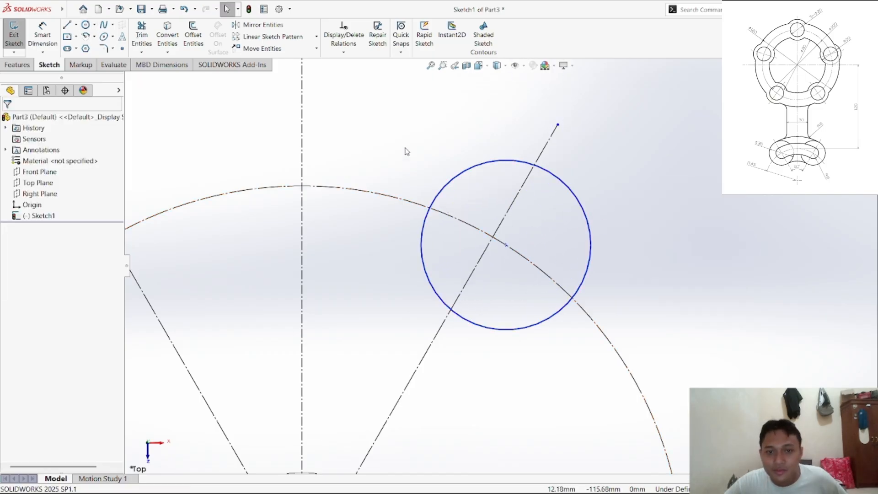
Step: Make the new circle's center point coincident with the R45 construction arc
click(344, 52)
click(347, 74)
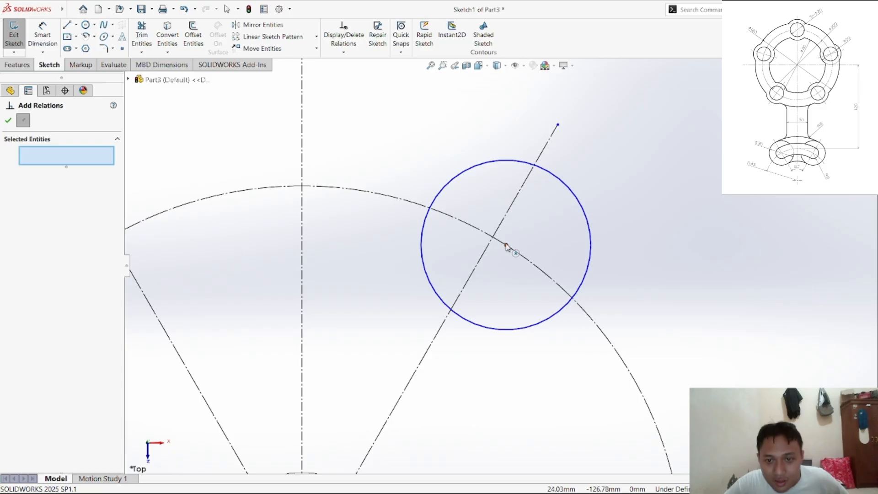
click(506, 245)
click(475, 229)
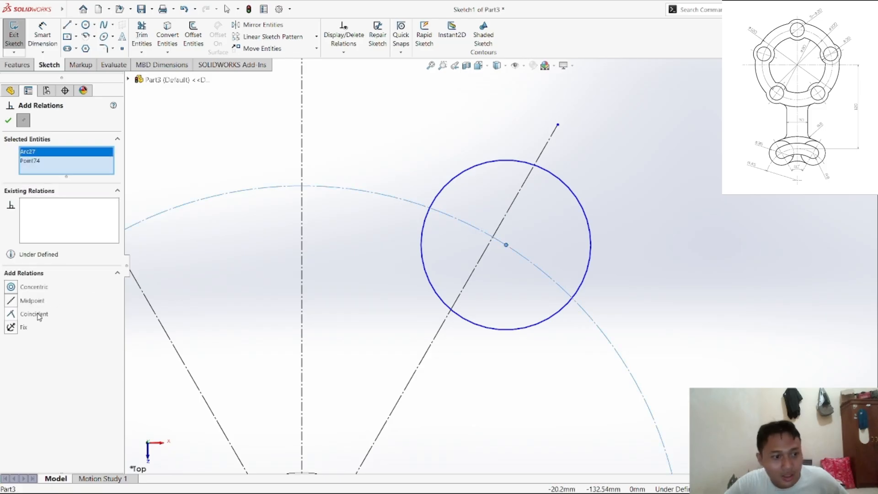
click(8, 118)
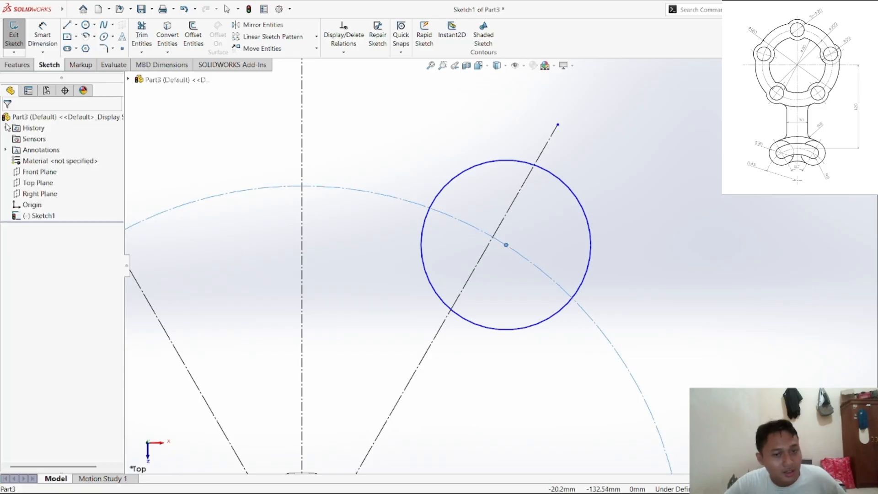
Step: Make the circle's center point coincident with the right slanted construction line
click(344, 52)
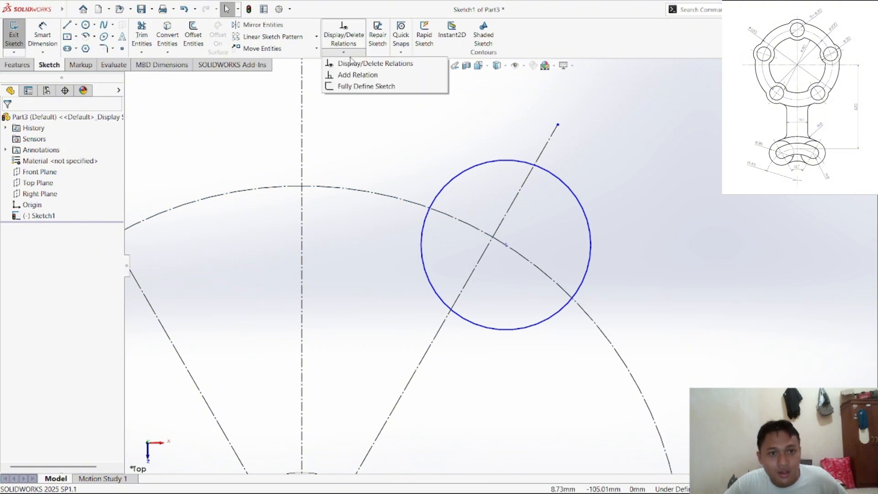
click(347, 75)
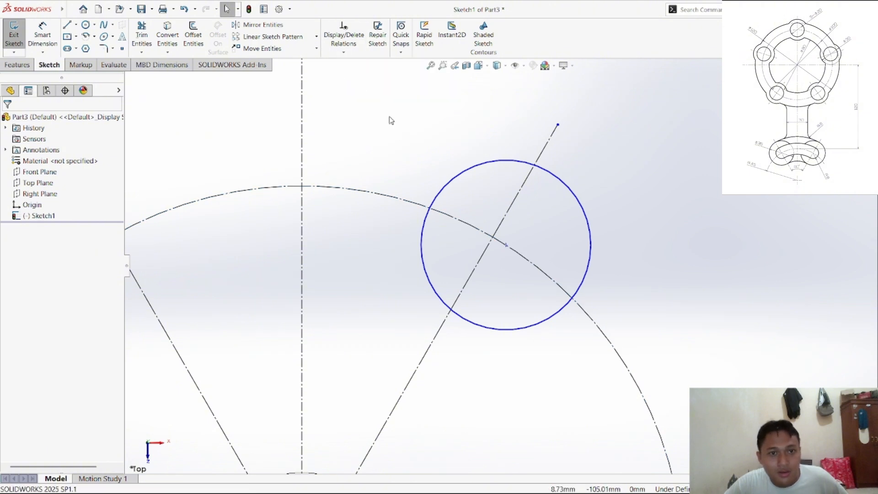
click(506, 246)
click(501, 222)
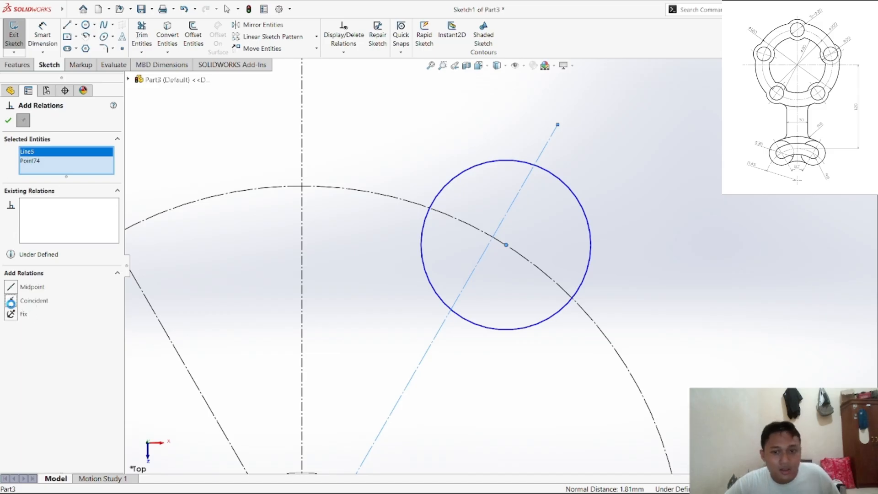
click(11, 301)
click(9, 121)
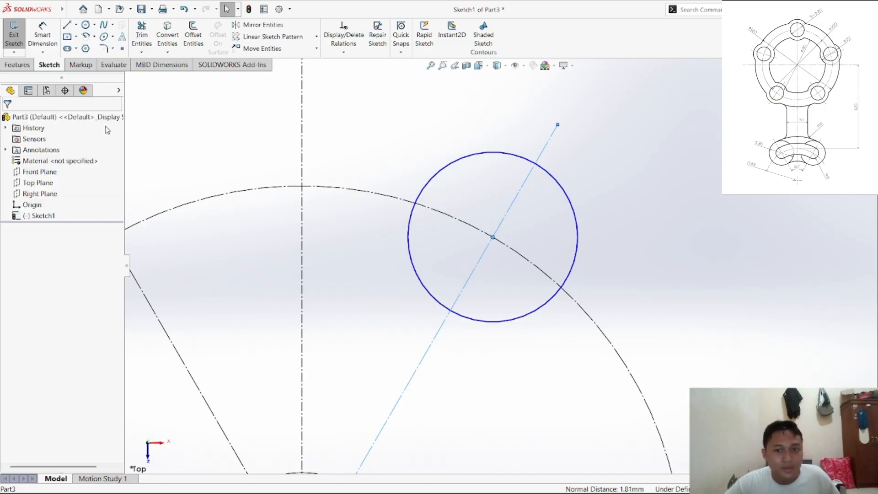
click(381, 147)
Step: Dimension the circle's diameter at 16 mm, placing the label out to its right
scroll(381, 147, down, 2)
scroll(457, 195, up, 6)
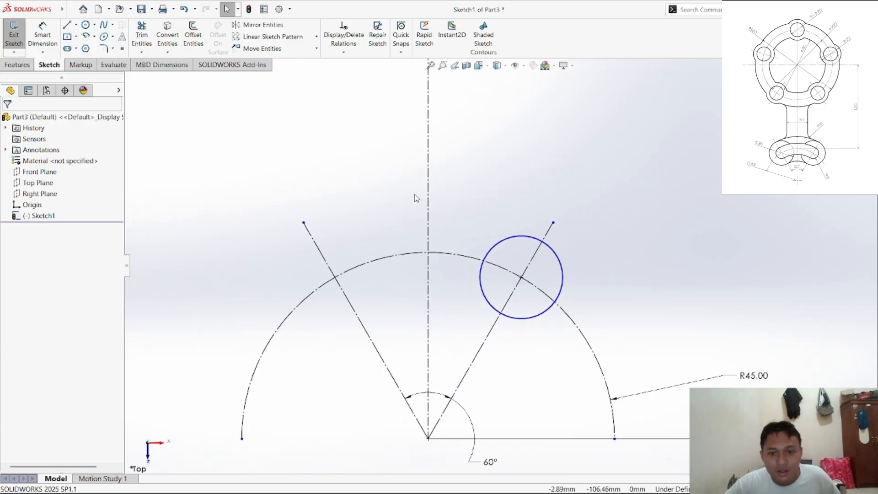
click(42, 34)
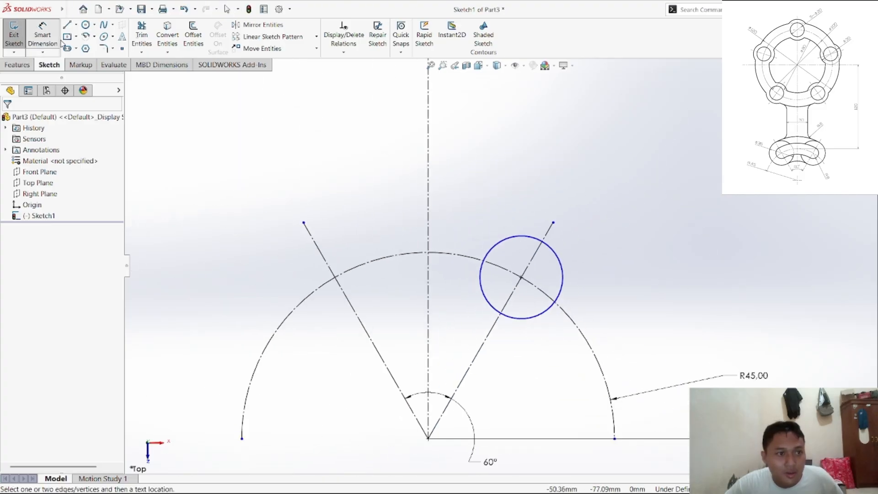
click(561, 300)
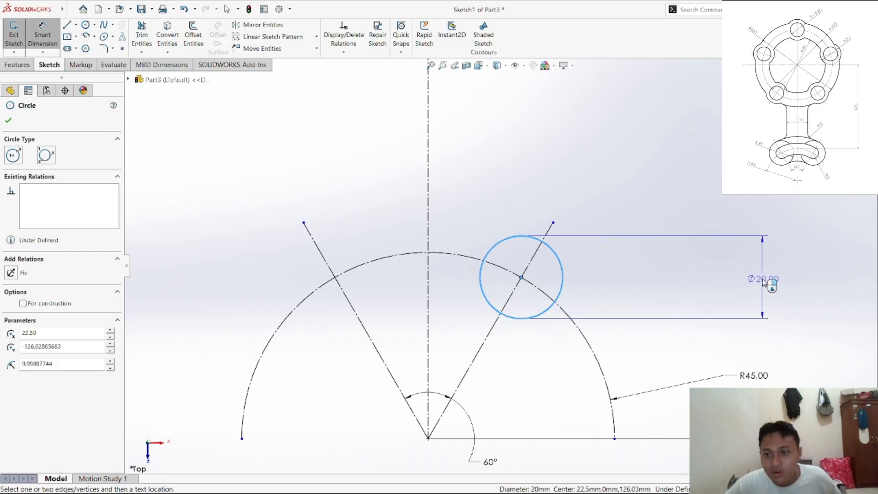
click(772, 278)
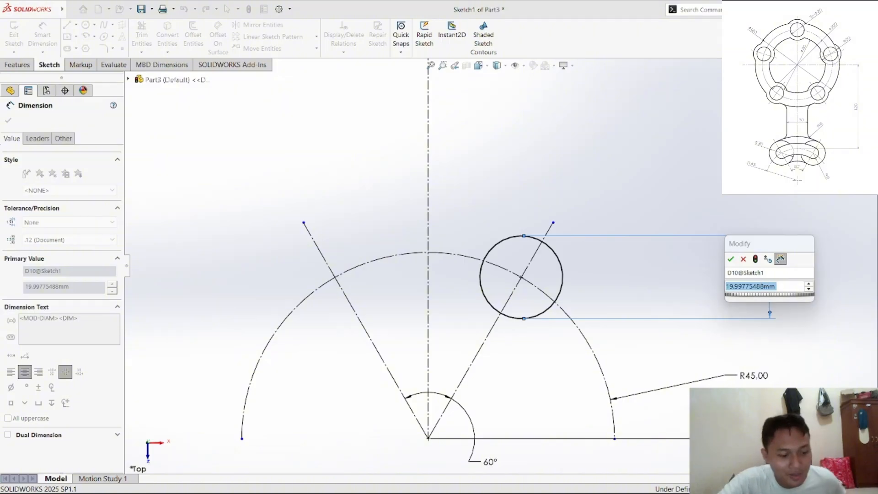
text(16)
key(Return)
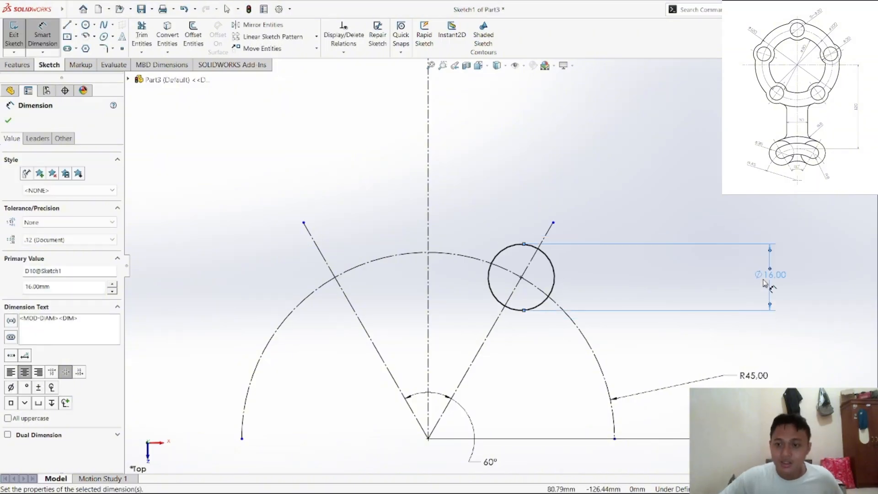
Step: Sketch a larger concentric circle about 30 mm in diameter around the 16 mm circle
click(85, 24)
click(521, 277)
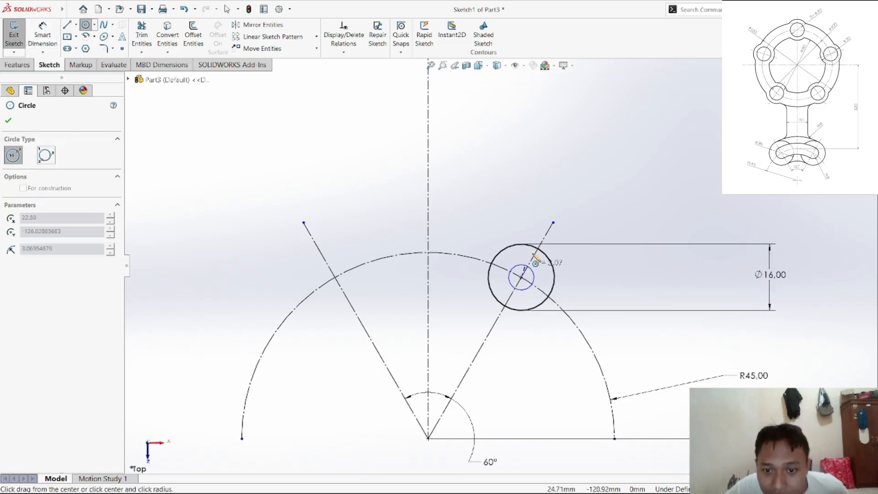
click(585, 279)
right_click(602, 269)
click(614, 271)
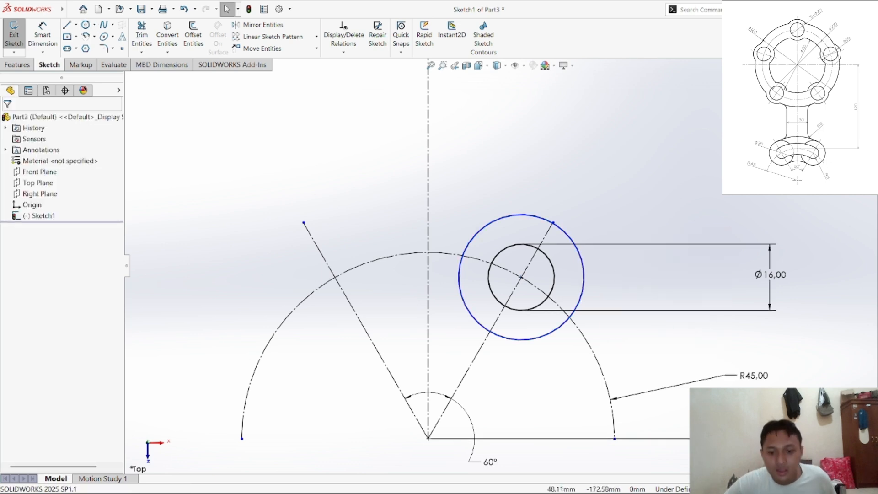
Step: Check the foot's end circle in the PDF assignment, return to SOLIDWORKS, and dimension the outer circle's diameter at 35 mm
mouse_move(486, 483)
click(389, 481)
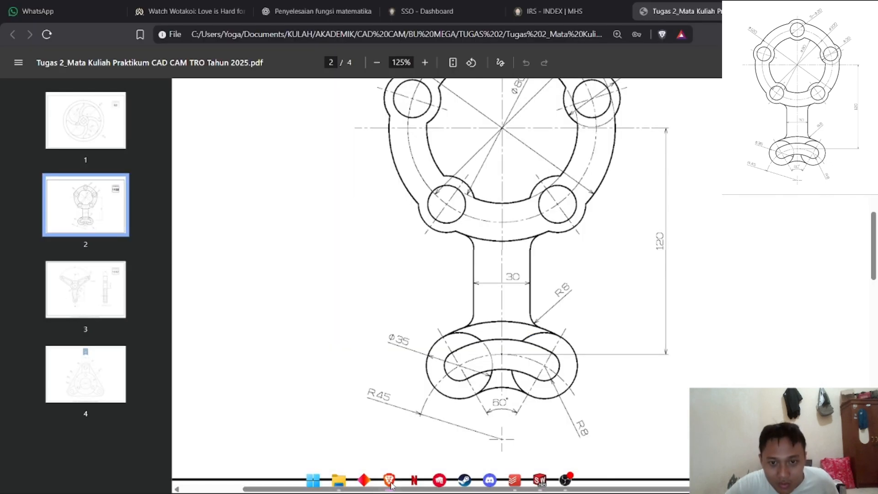
click(389, 480)
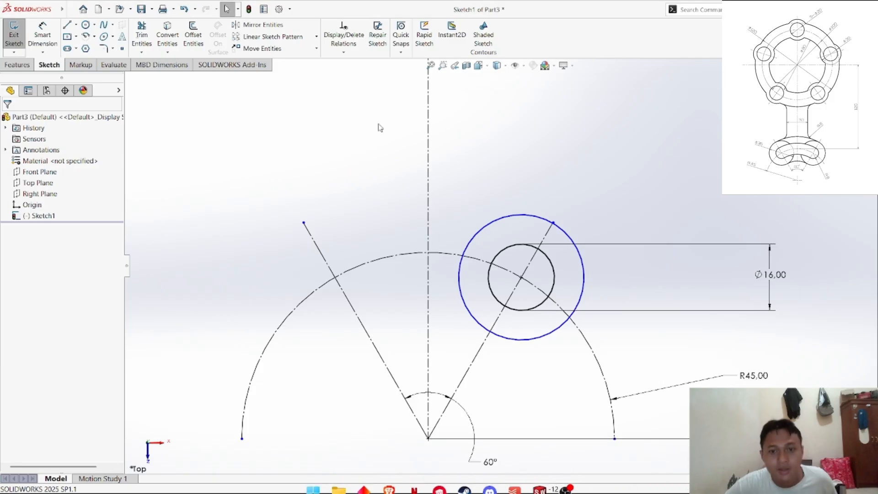
click(583, 279)
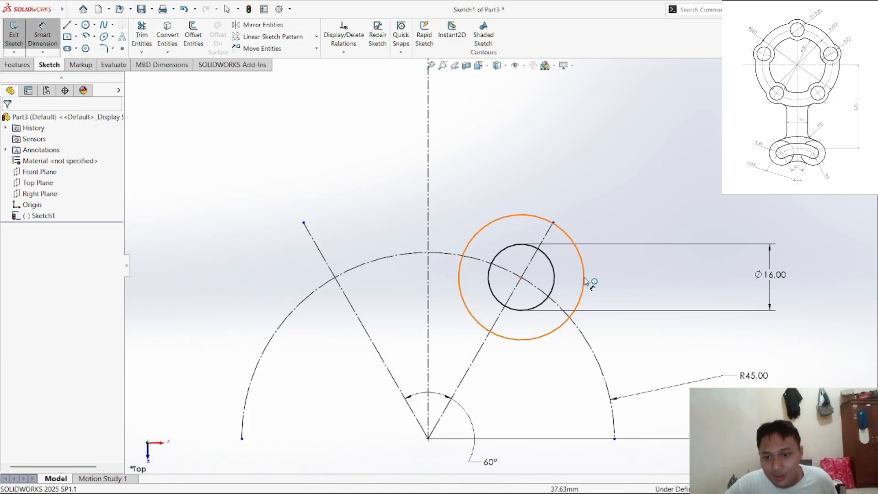
click(817, 279)
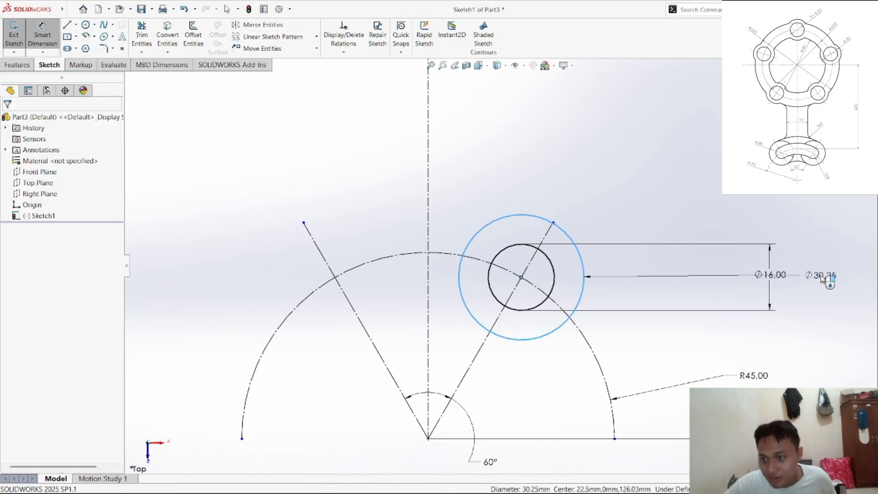
text(35)
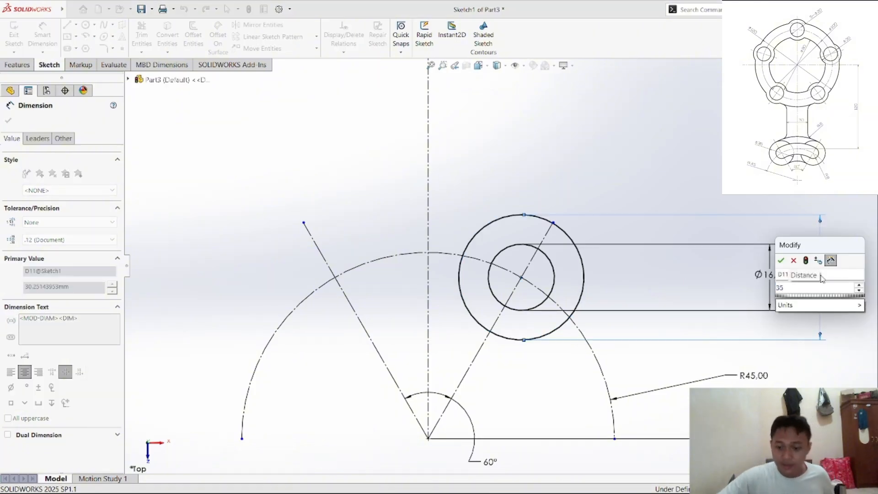
key(Return)
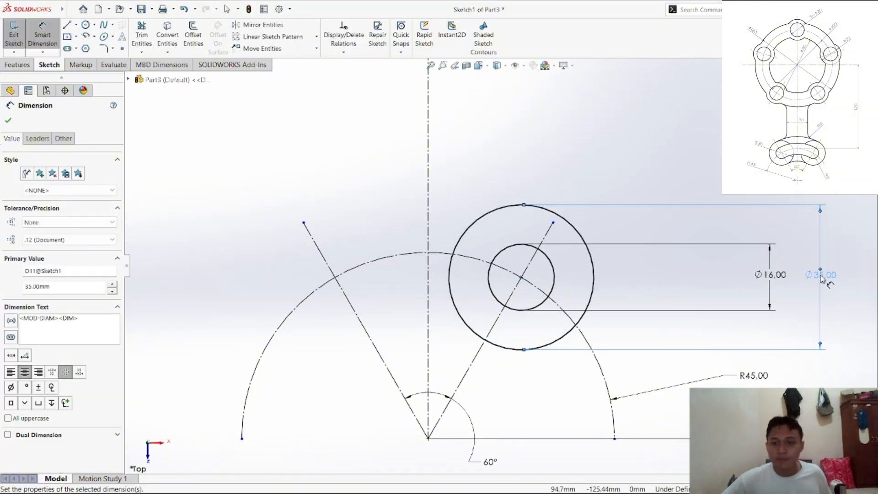
click(631, 141)
scroll(523, 285, up, 3)
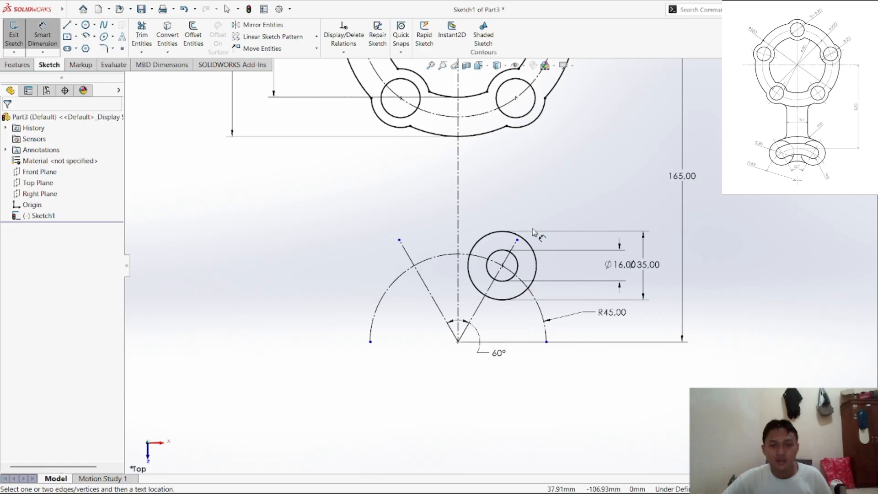
Step: Check the foot in the PDF assignment, return to SOLIDWORKS, and mirror the 16 mm and 35 mm circles about the vertical centerline
mouse_move(499, 475)
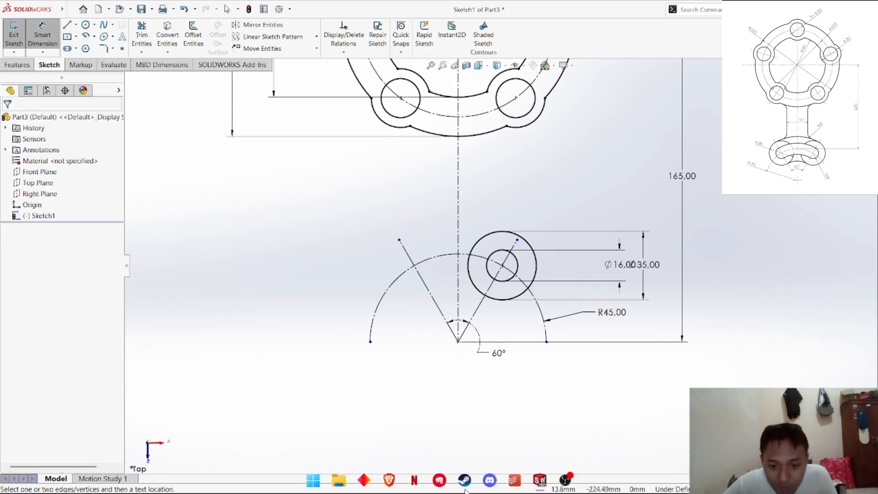
click(386, 487)
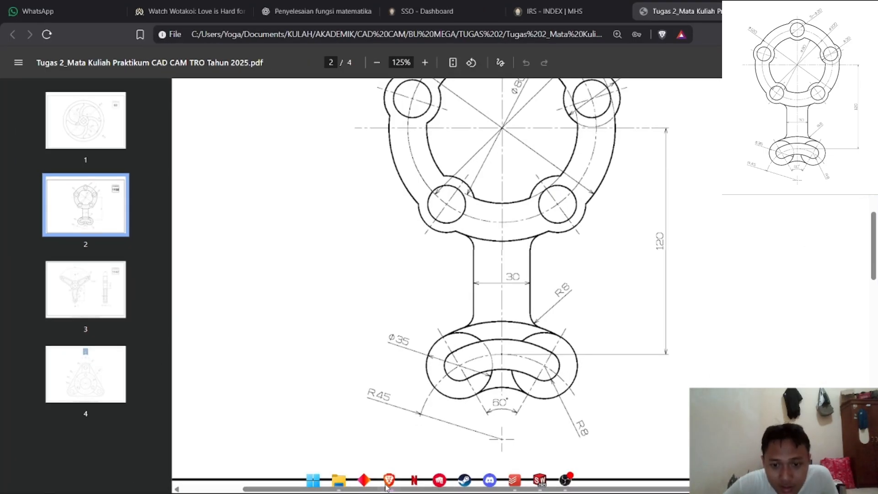
click(386, 486)
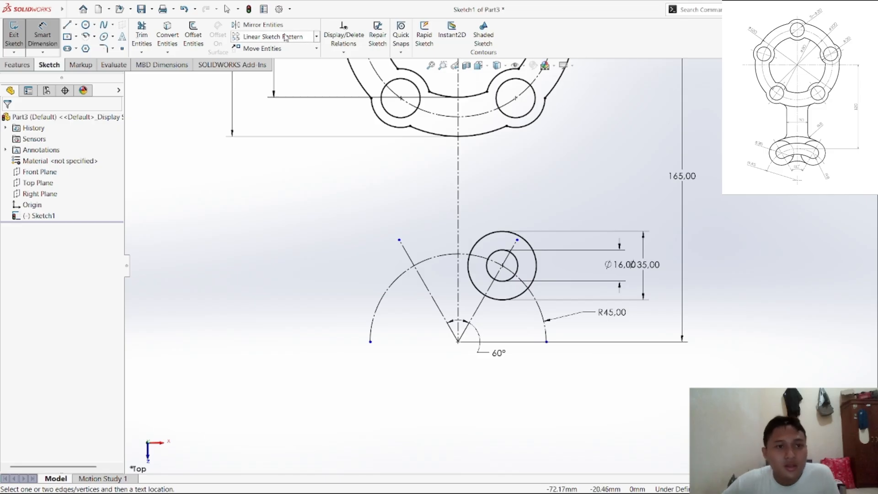
click(262, 24)
click(490, 255)
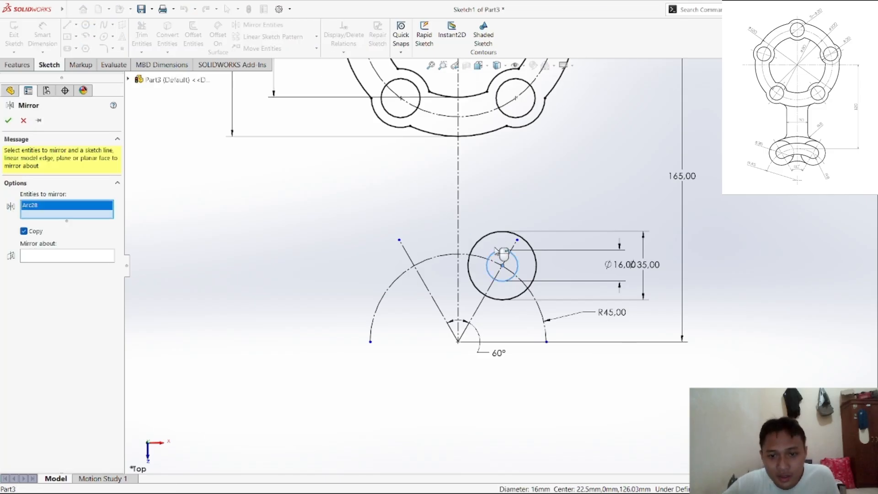
click(493, 237)
click(104, 264)
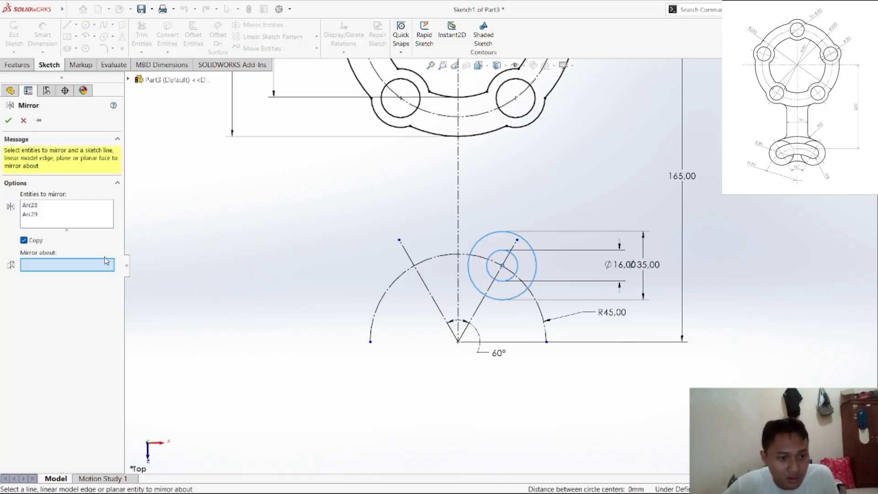
click(458, 200)
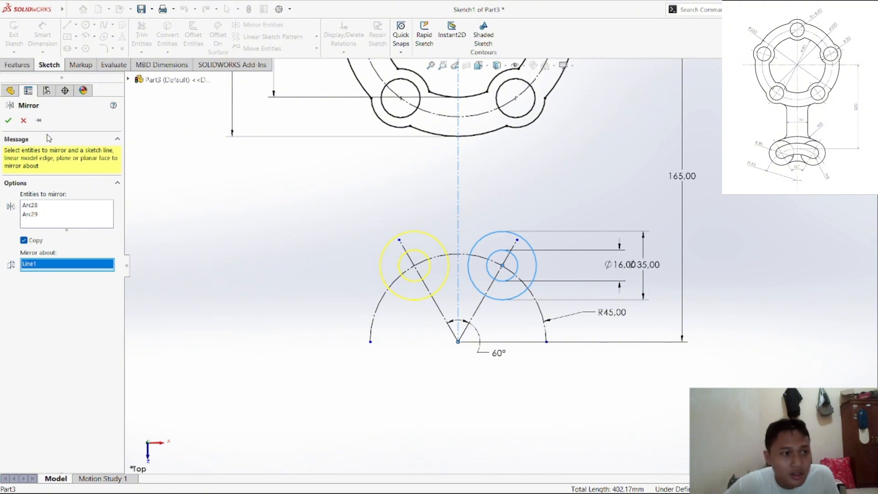
click(9, 120)
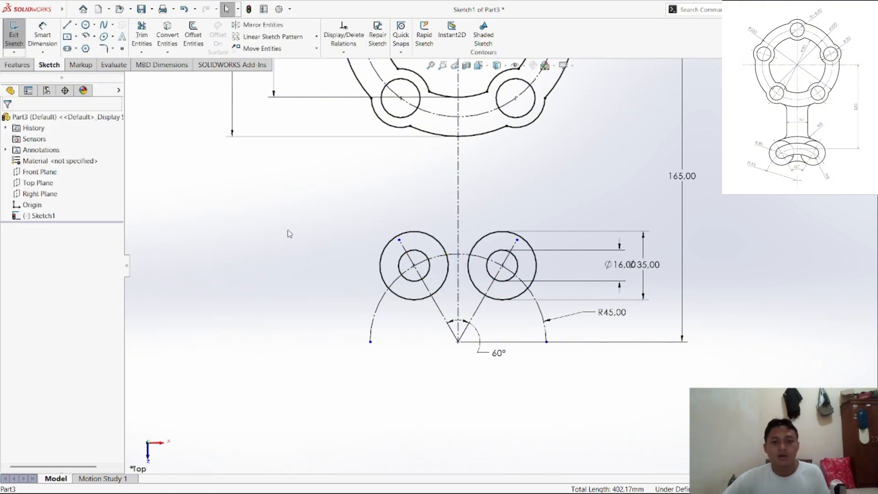
right_click(287, 229)
click(245, 219)
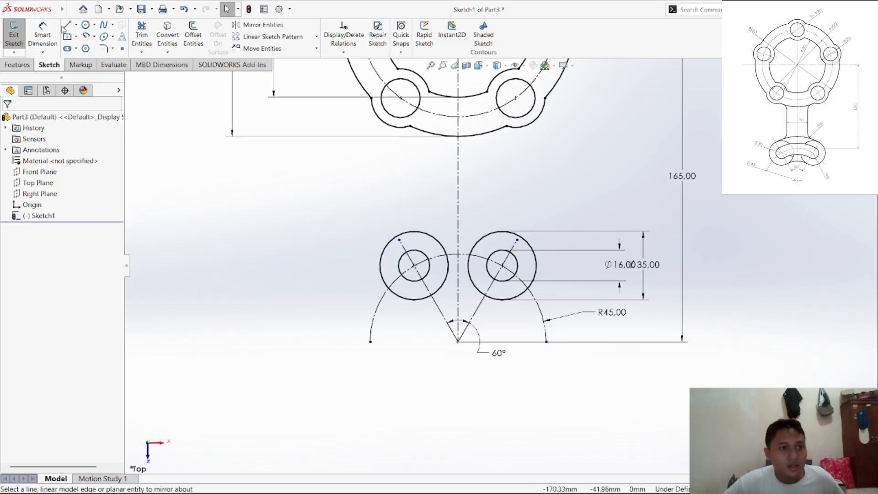
click(95, 37)
click(110, 69)
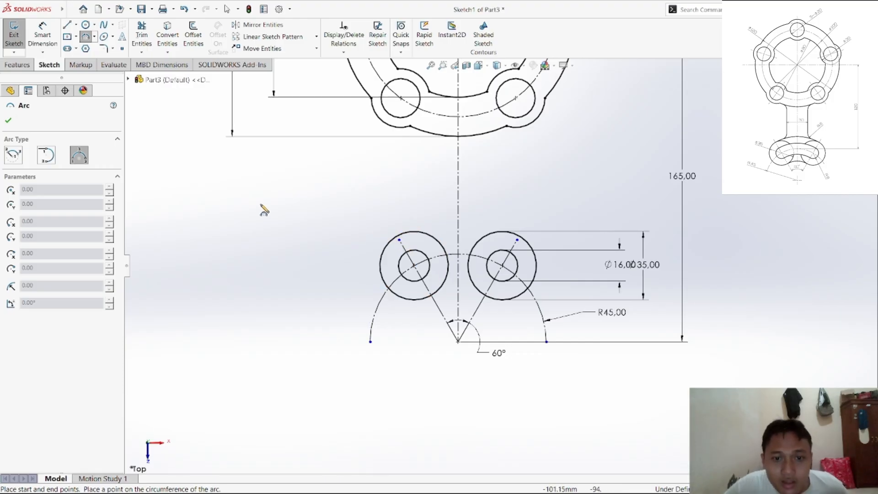
right_click(239, 211)
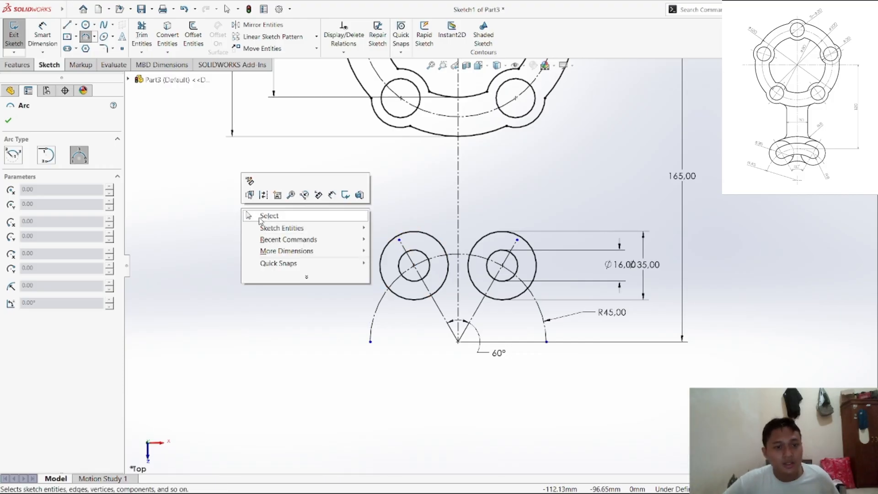
click(259, 218)
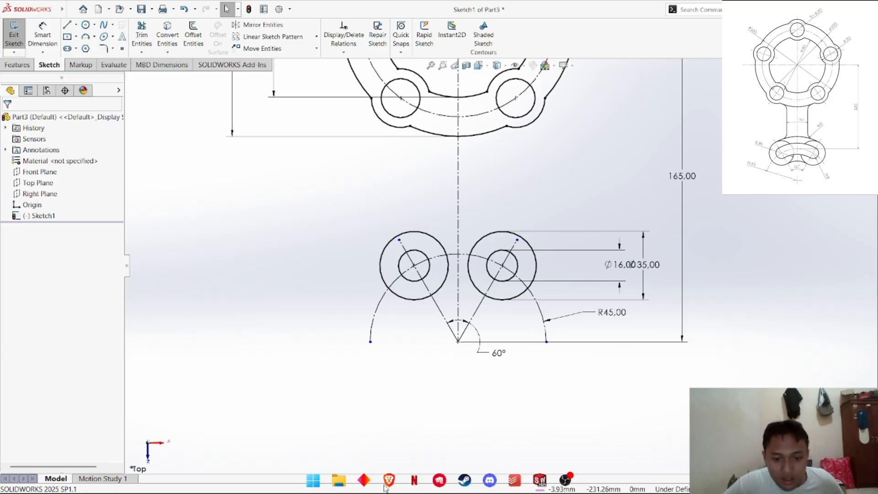
Step: Recheck the foot in the PDF, return to SOLIDWORKS, and extend the left slanted construction line's endpoint onto the 35 mm circle
click(388, 480)
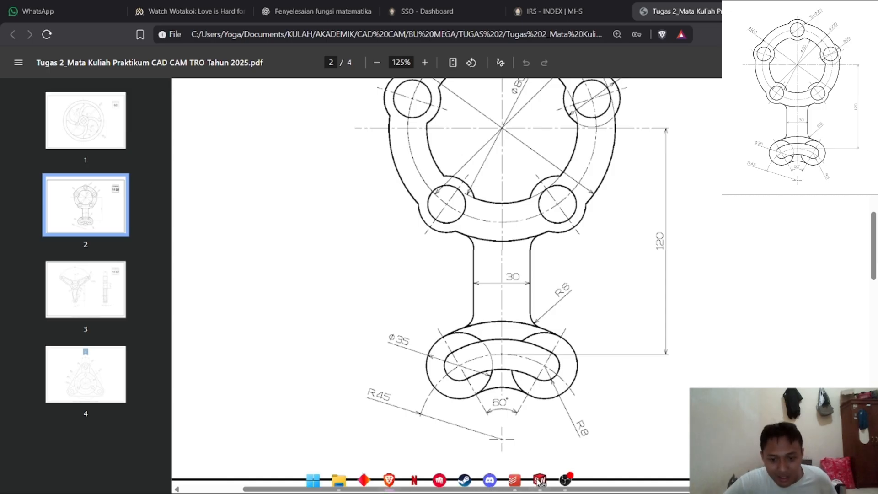
click(539, 479)
scroll(471, 204, down, 4)
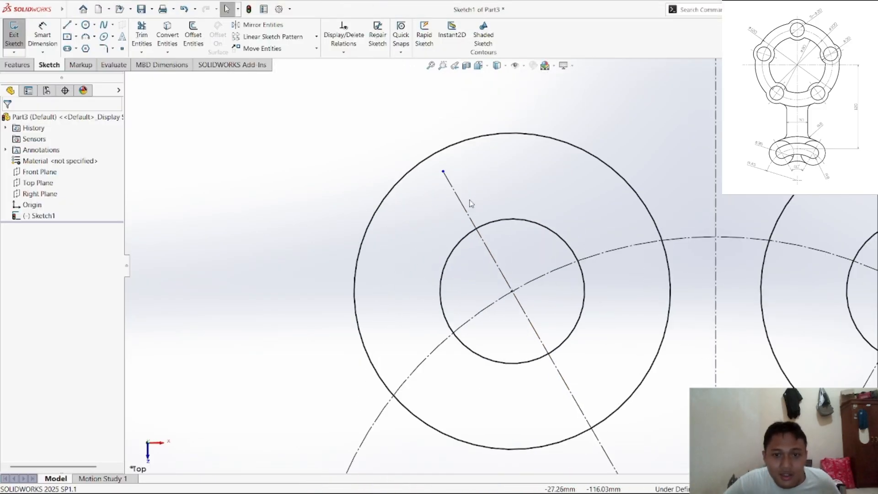
drag(443, 173, 433, 156)
scroll(336, 181, down, 5)
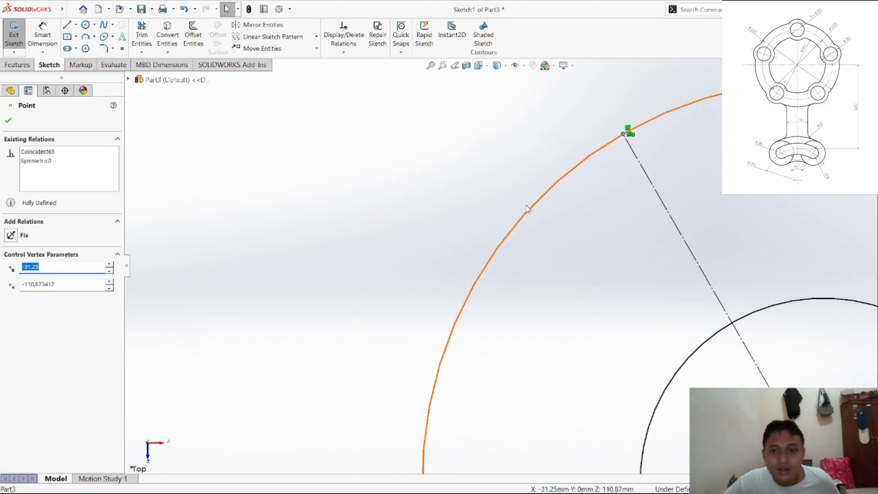
key(Escape)
scroll(682, 267, up, 5)
scroll(713, 279, down, 4)
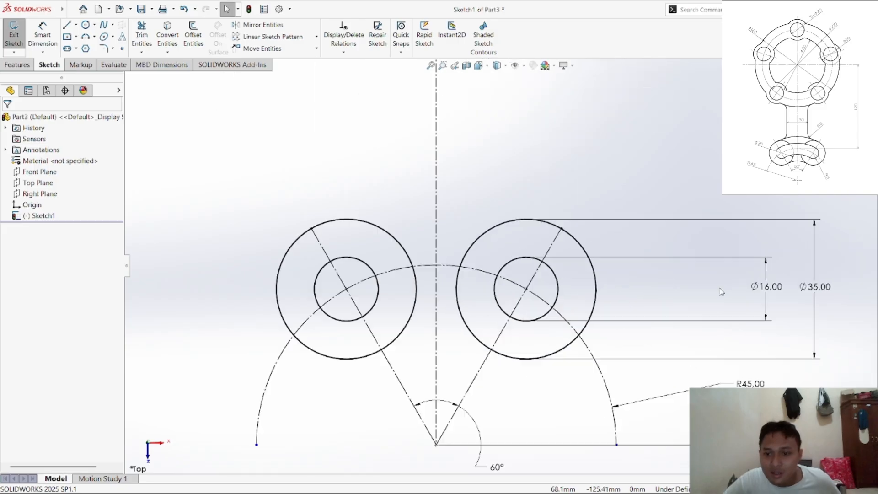
Step: Sketch a 3-point arc of about 66.5 mm radius bulging upward between the outer endpoints of the two slanted construction lines
scroll(521, 239, up, 5)
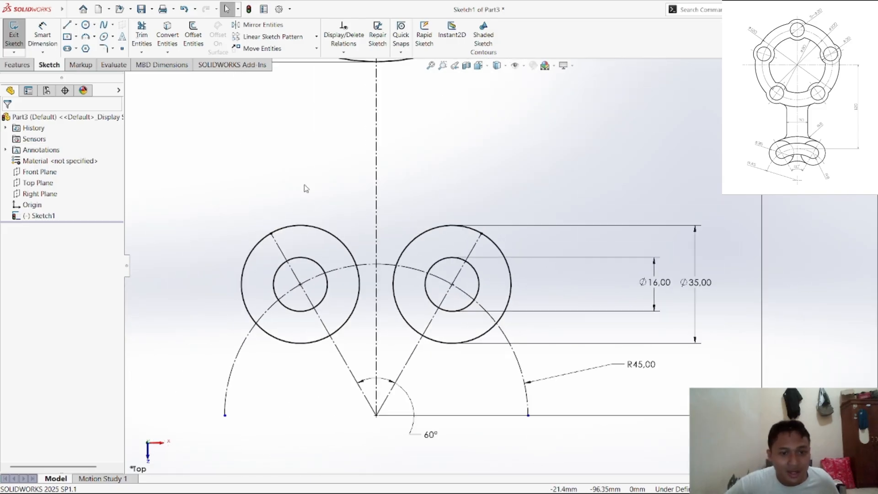
scroll(256, 169, down, 1)
click(90, 38)
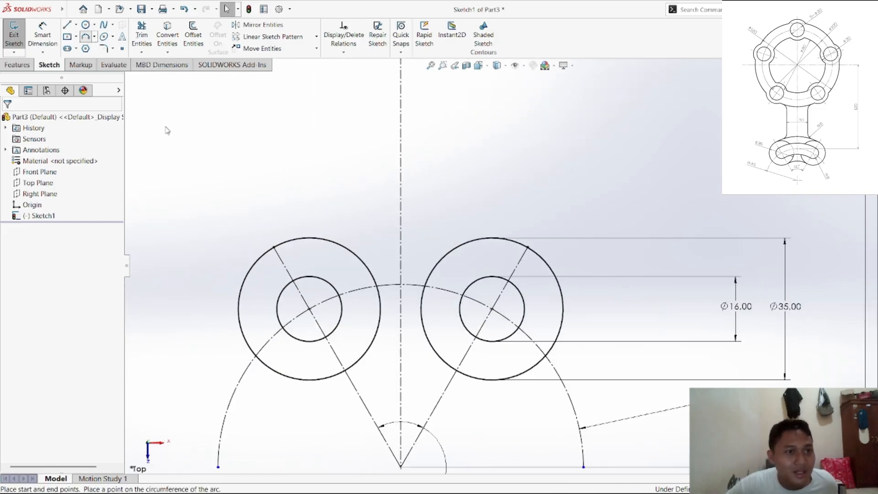
click(275, 247)
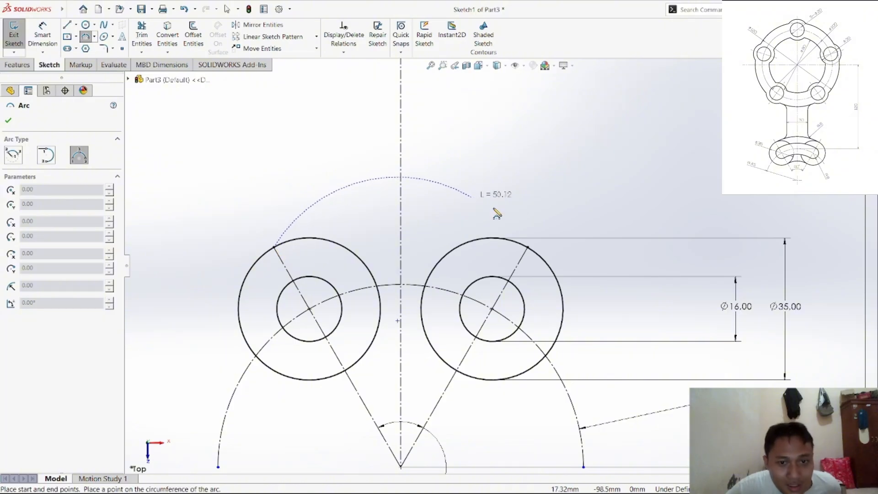
click(528, 247)
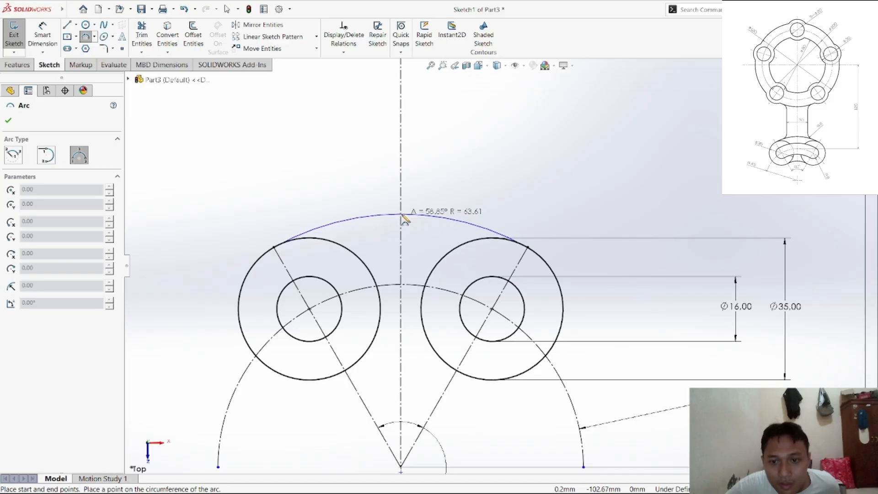
click(402, 216)
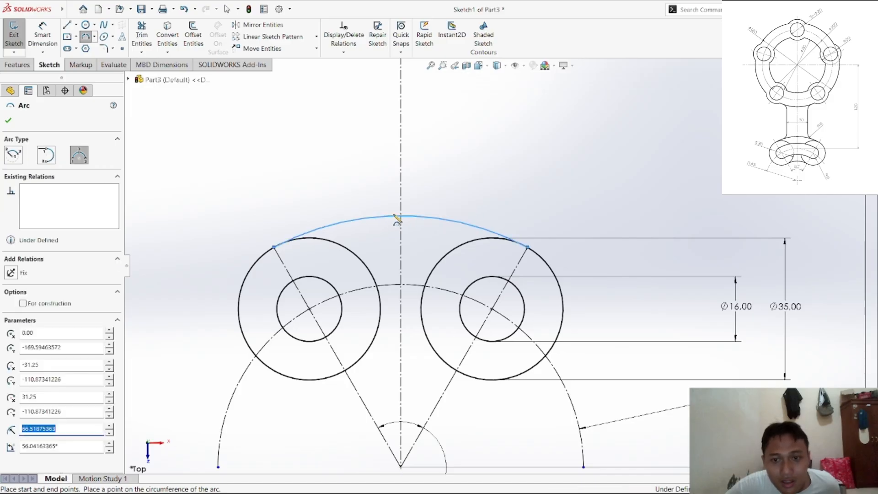
right_click(452, 196)
click(475, 199)
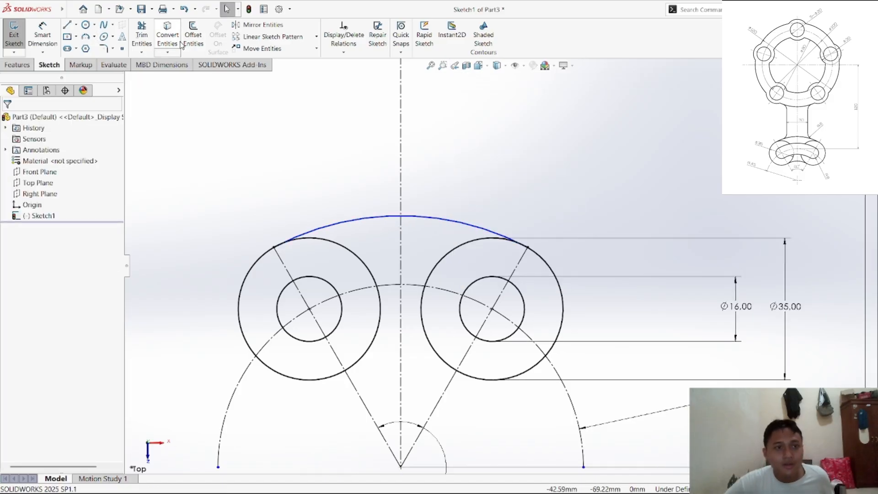
Step: Add a tangent relation between the upper connecting arc and the left 35 mm circle
click(343, 52)
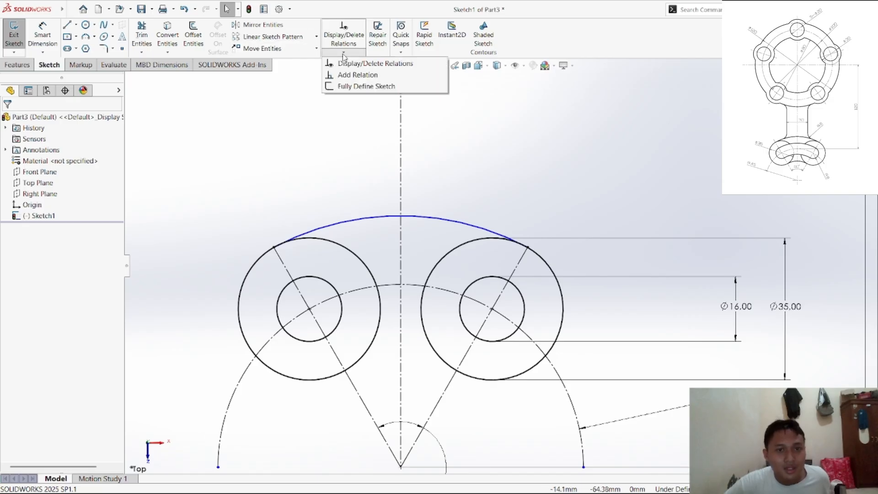
click(350, 75)
click(346, 223)
click(334, 243)
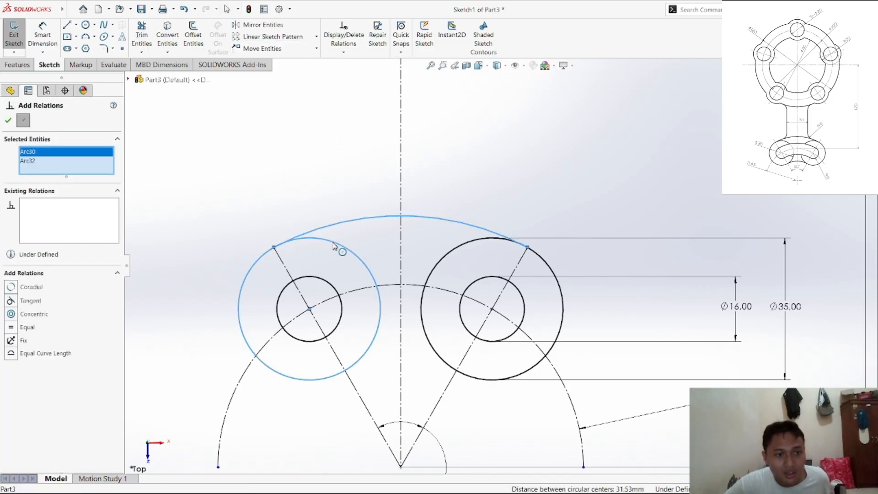
click(30, 301)
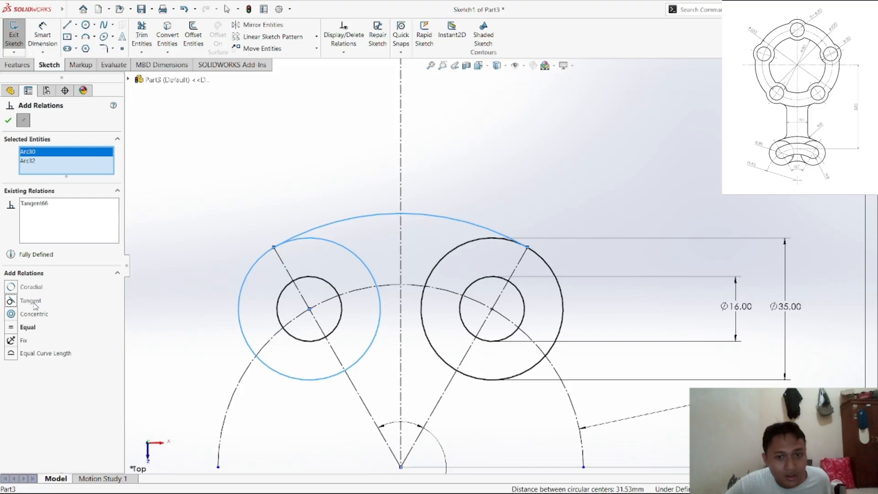
click(9, 120)
click(286, 200)
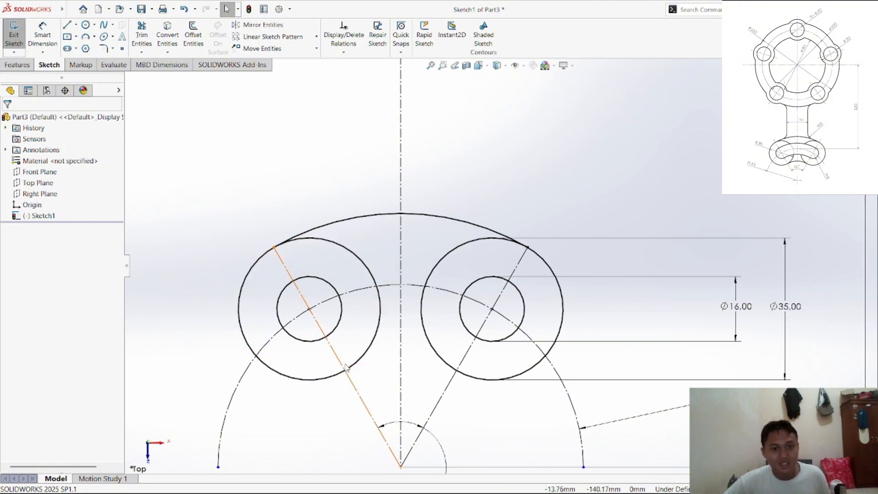
Step: Sketch a 3-point arc of about 74 mm radius between the points where the slanted construction lines cross the tops of the 16 mm circles
click(87, 38)
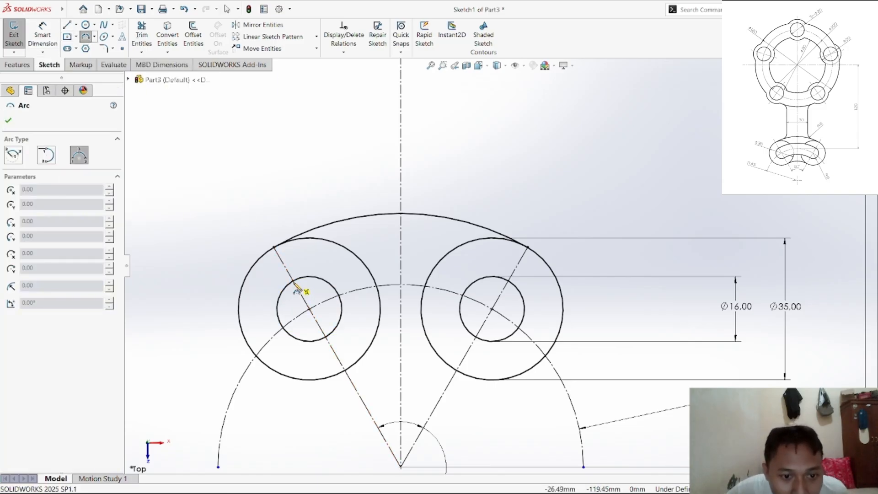
scroll(302, 291, down, 5)
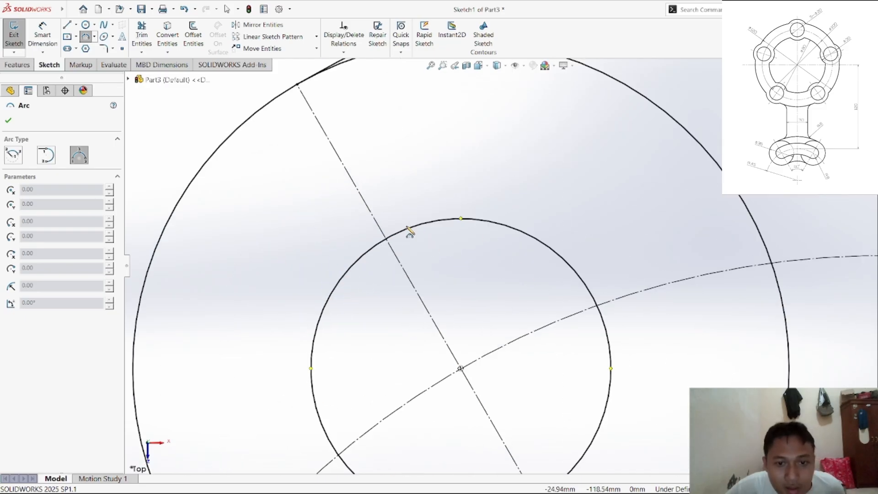
scroll(388, 248, down, 5)
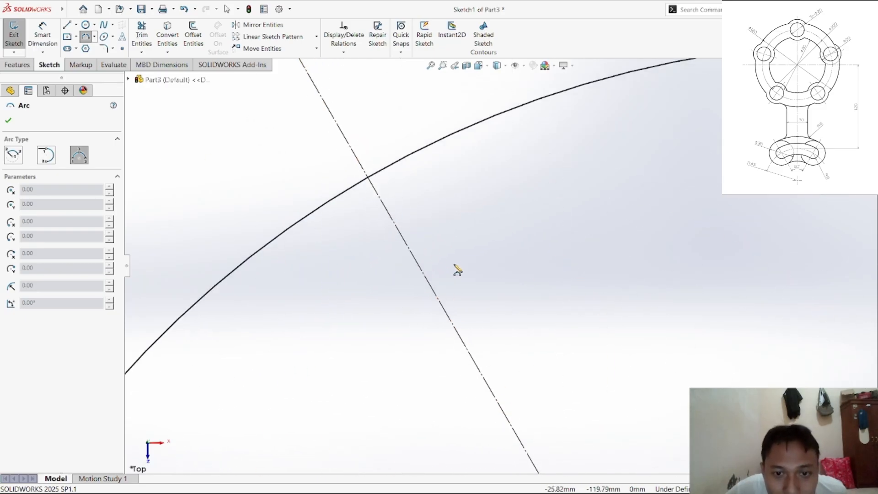
click(371, 182)
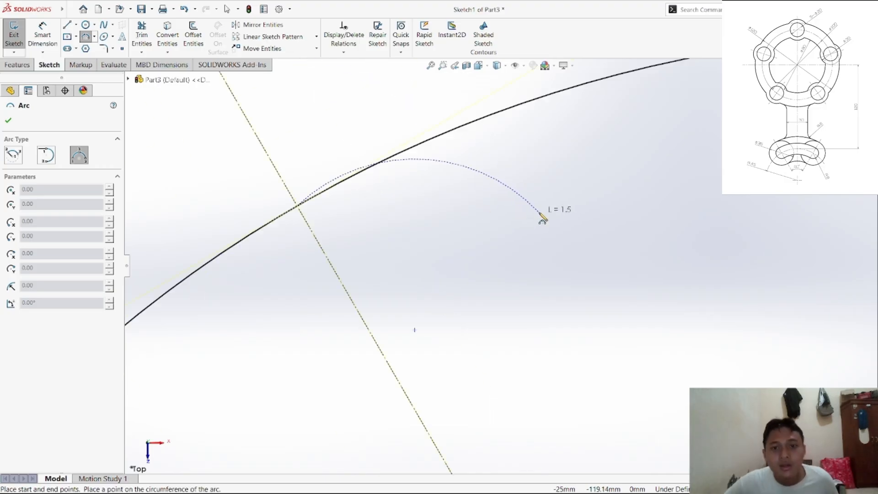
scroll(541, 219, up, 4)
scroll(777, 266, down, 5)
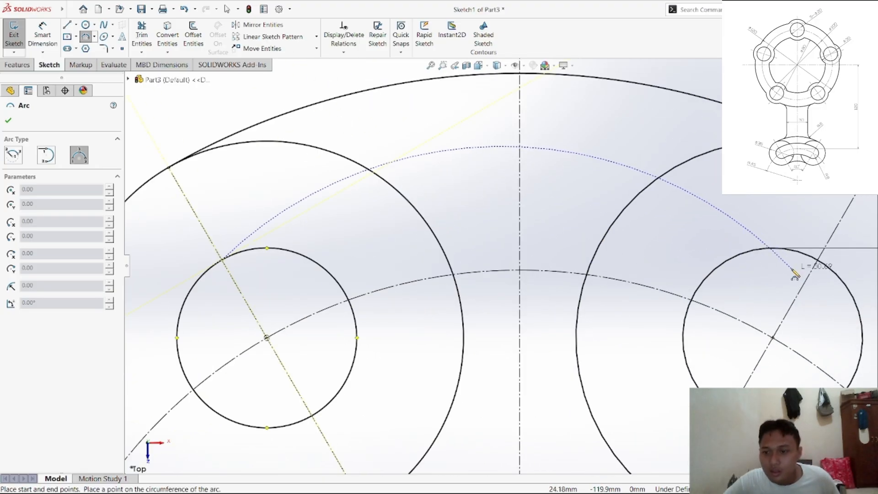
scroll(740, 249, down, 5)
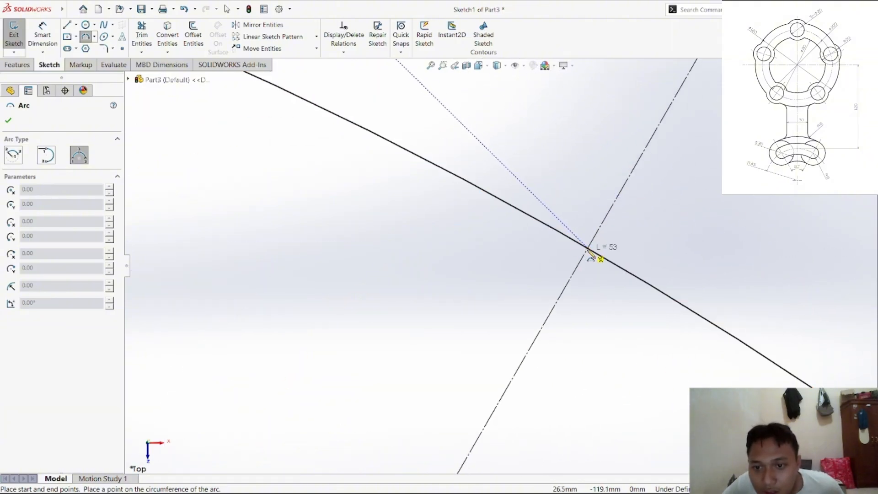
click(590, 249)
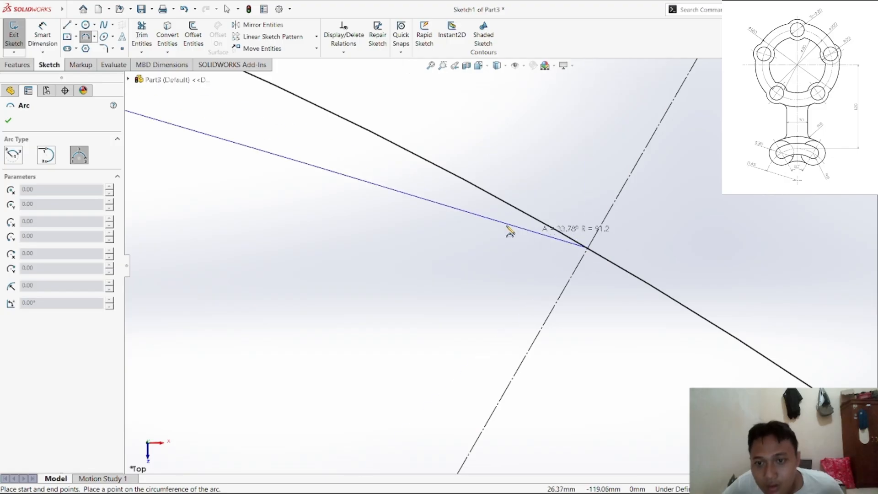
scroll(480, 236, up, 3)
scroll(245, 227, up, 8)
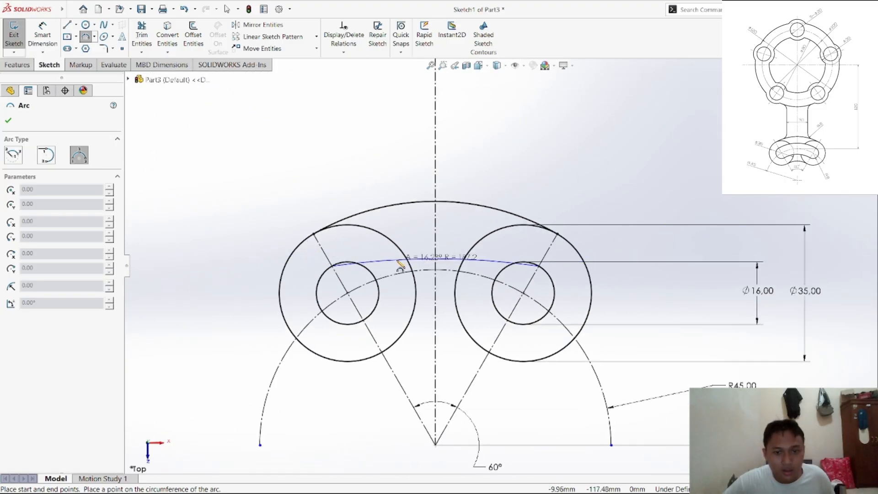
click(416, 249)
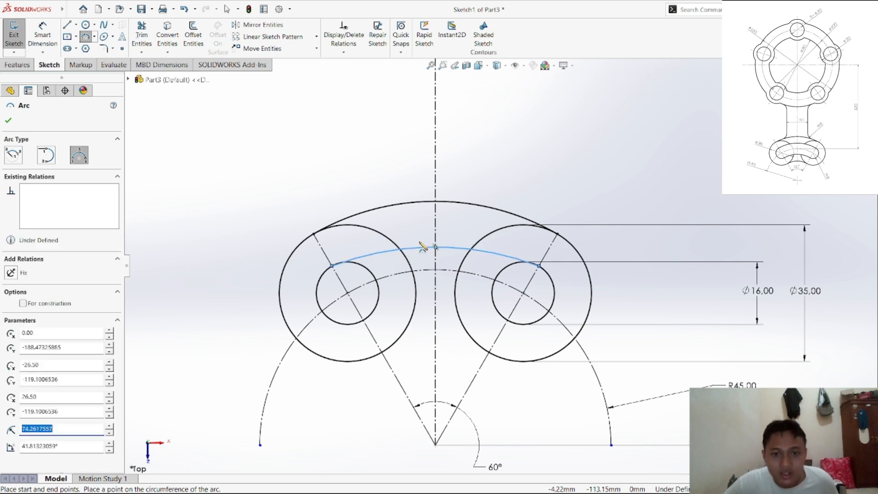
right_click(416, 236)
click(427, 233)
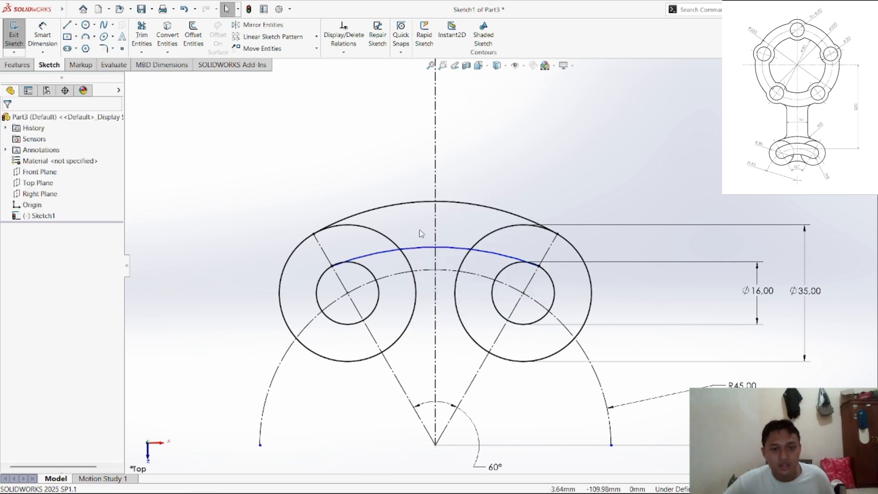
Step: Add a tangent relation between the slot's upper arc and the left 16 mm circle
click(342, 52)
click(361, 72)
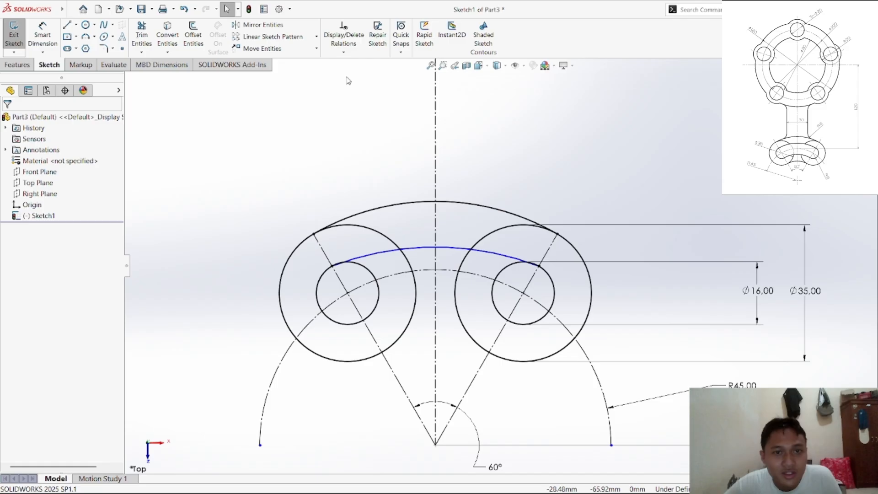
click(420, 251)
click(371, 276)
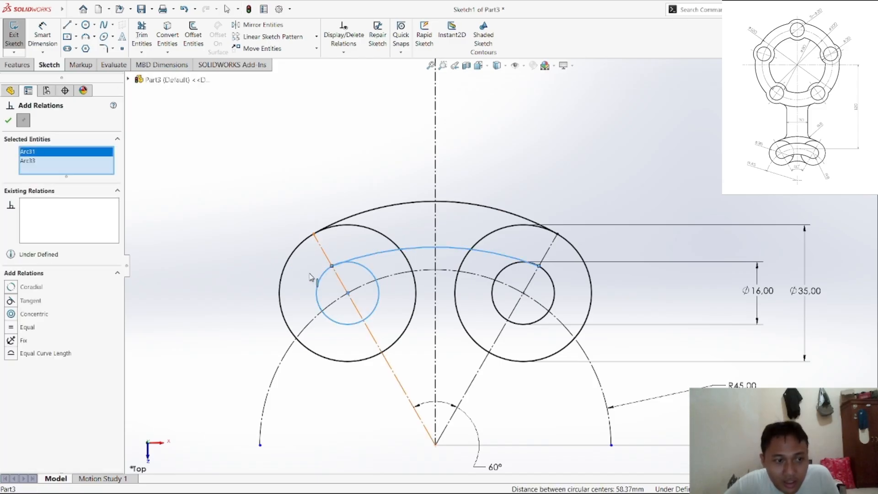
click(13, 301)
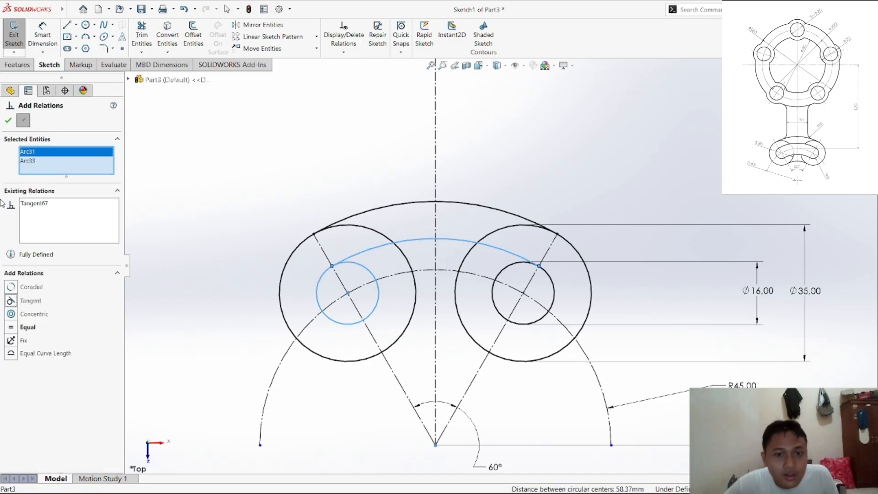
click(8, 120)
click(291, 171)
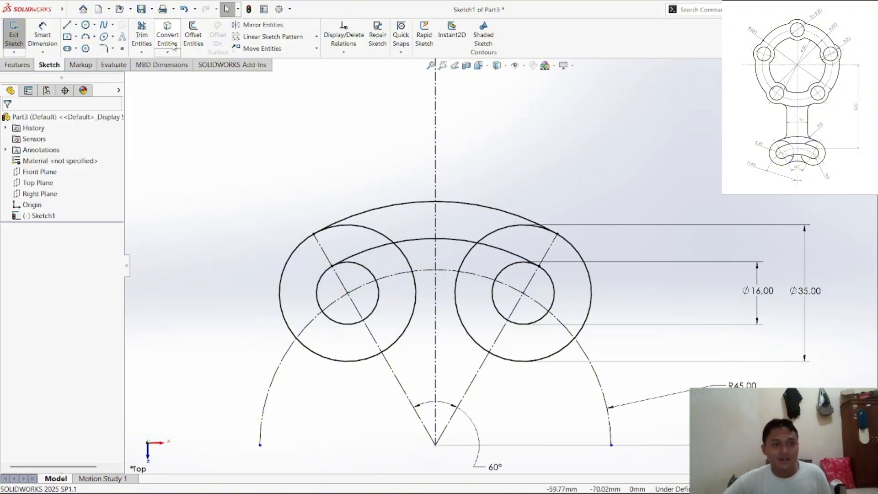
Step: Sketch a 3-point arc of about 45 mm radius between the points where the slanted construction lines cross the lower sides of the 16 mm circles
click(85, 38)
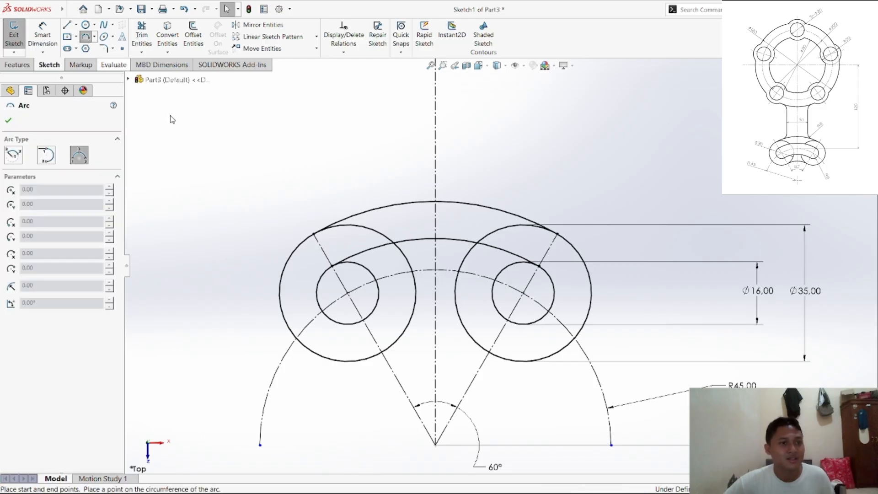
click(366, 321)
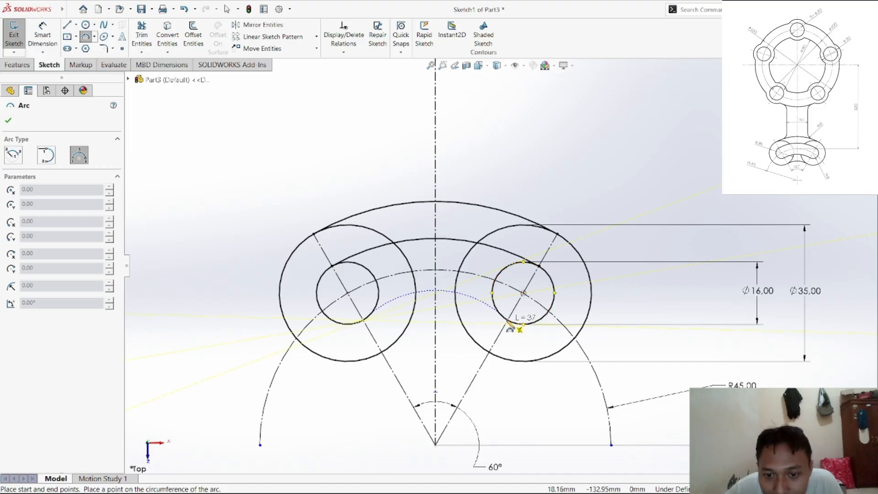
click(509, 322)
click(435, 305)
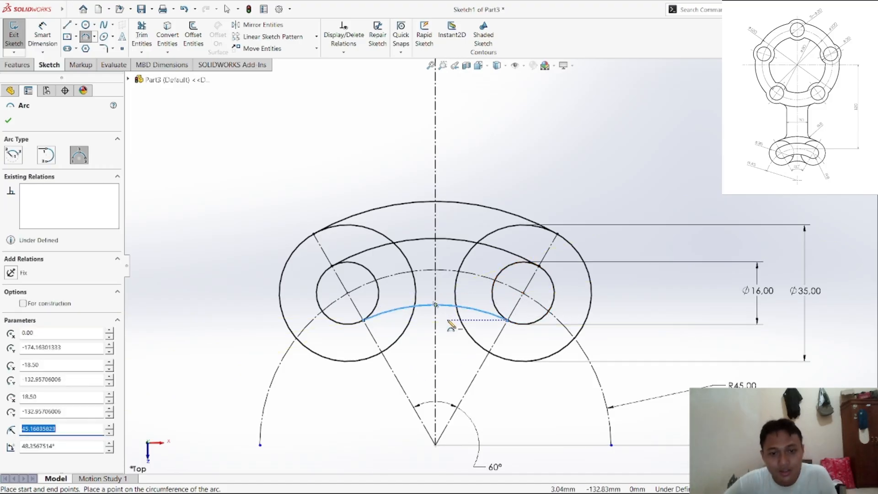
right_click(451, 324)
click(470, 328)
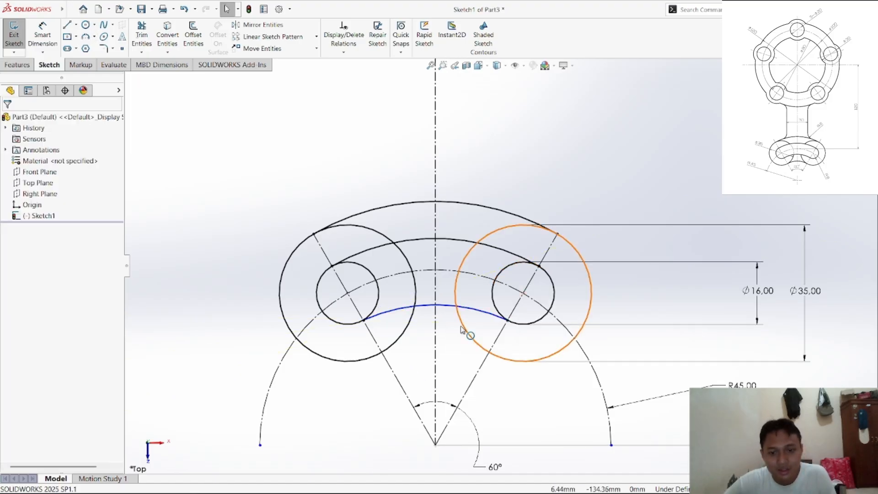
Step: Add a tangent relation between the slot's lower arc and the left 16 mm circle
click(344, 53)
click(363, 74)
click(385, 311)
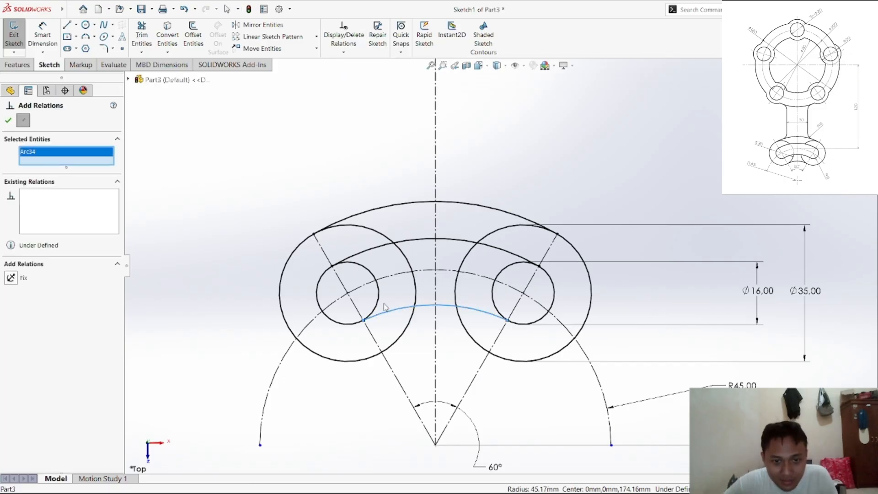
click(379, 307)
click(37, 302)
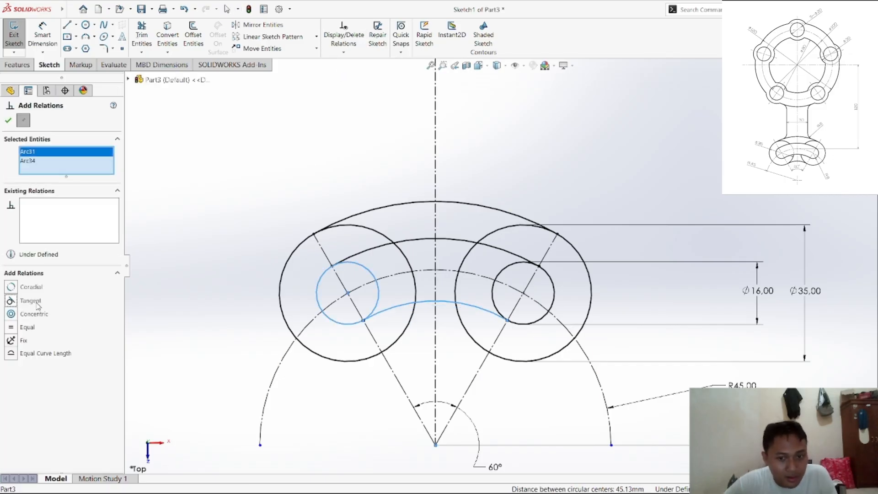
click(8, 120)
click(259, 218)
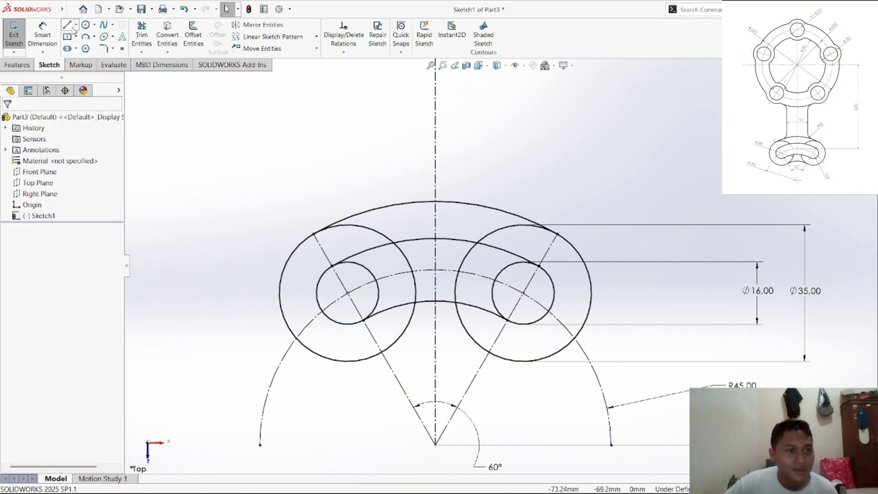
Step: Sketch an upward-bulging 3-point arc between the points where the slanted construction lines cross the lower sides of the 35 mm circles
click(87, 37)
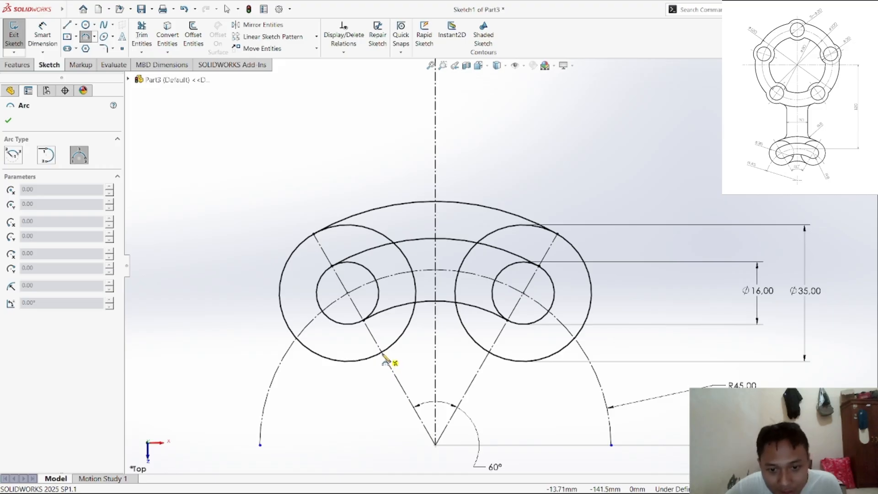
click(383, 353)
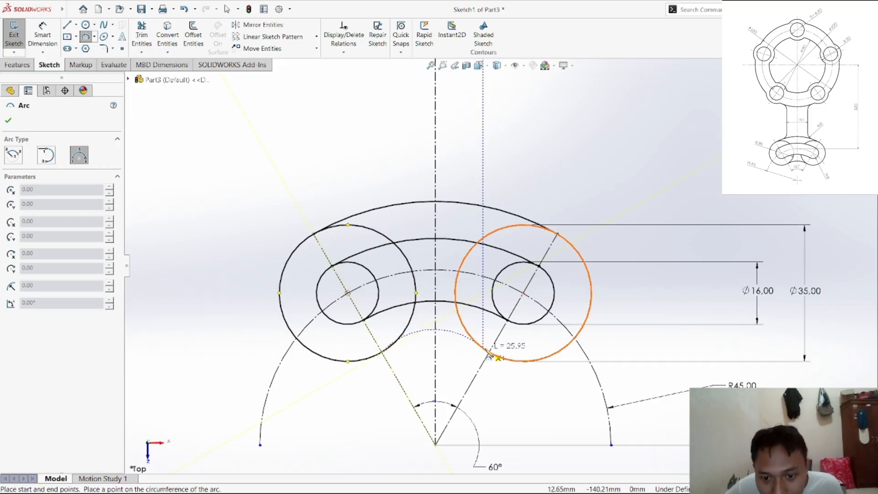
click(491, 359)
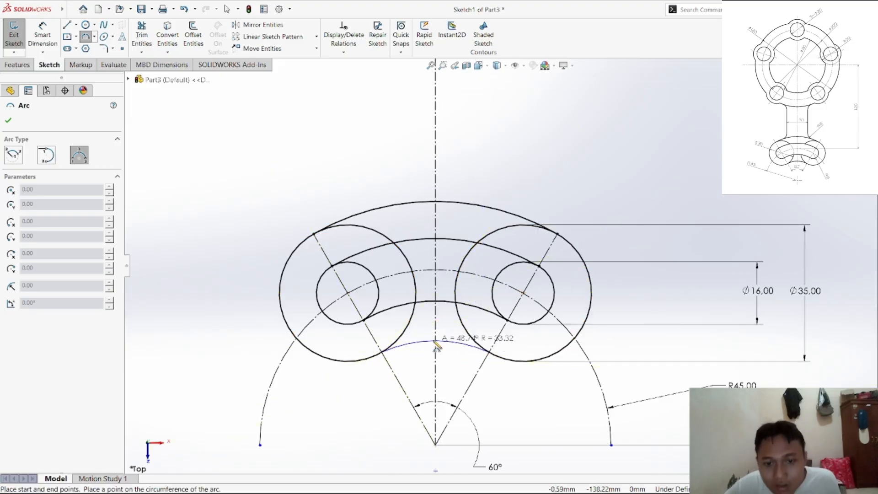
click(435, 336)
right_click(452, 341)
click(475, 344)
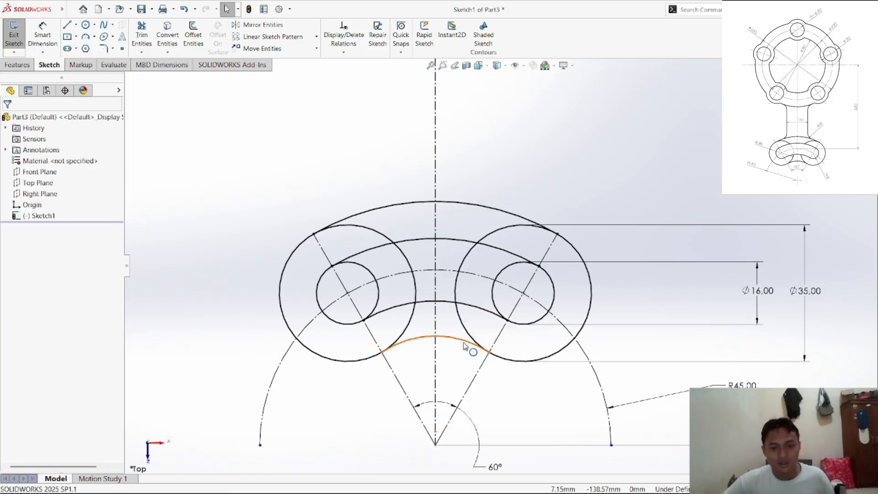
Step: Add a tangent relation between the foot's lower connecting arc and the left 35 mm circle
click(335, 73)
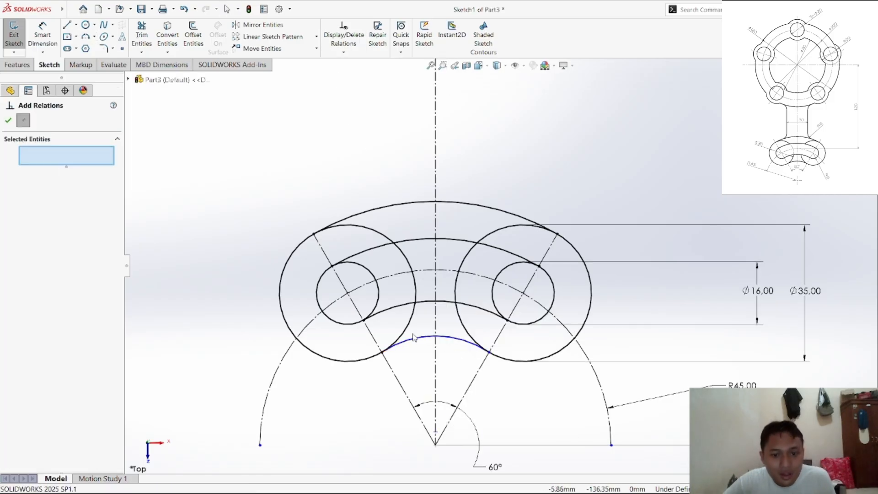
click(413, 338)
click(406, 329)
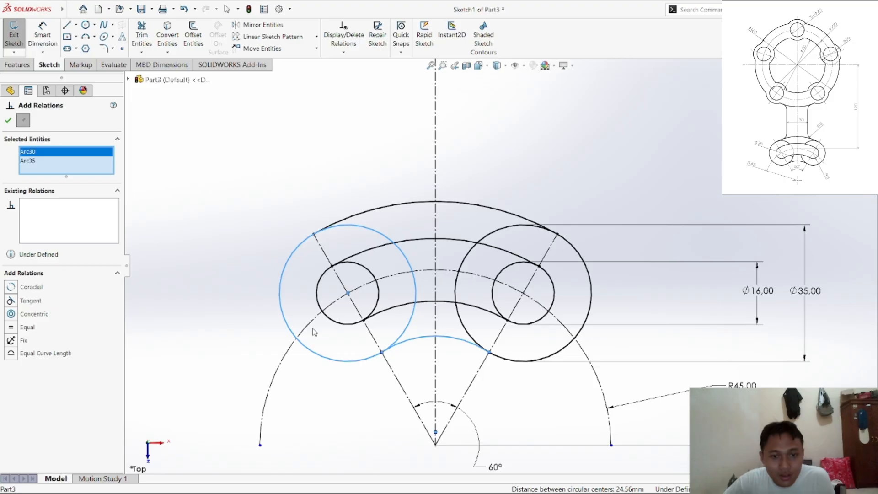
click(35, 305)
click(8, 120)
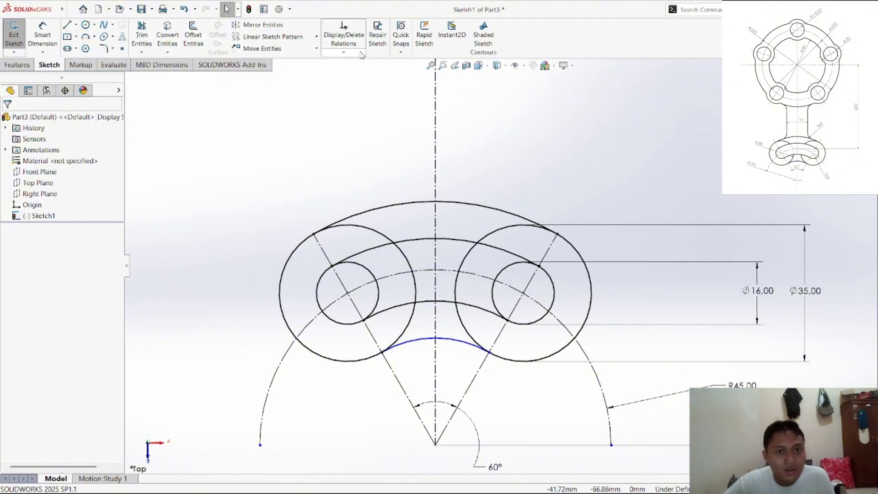
Step: Add a tangent relation between the foot's lower connecting arc and the right 35 mm circle
click(360, 84)
click(459, 340)
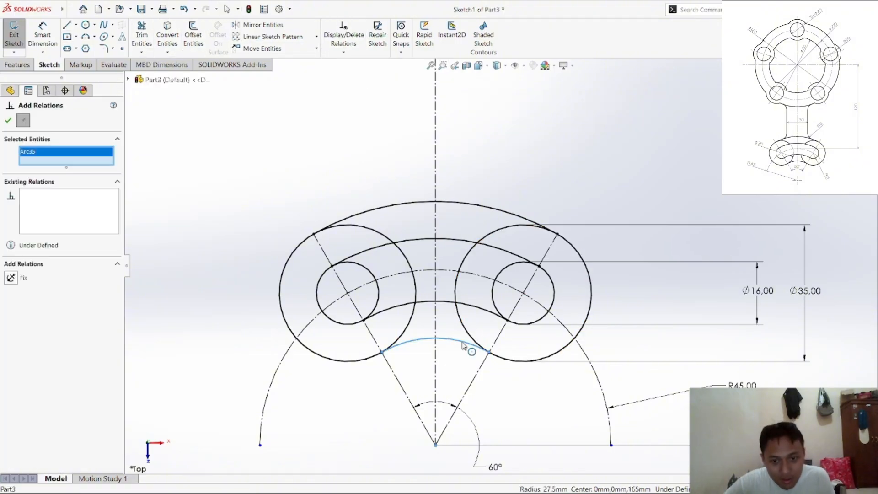
click(465, 332)
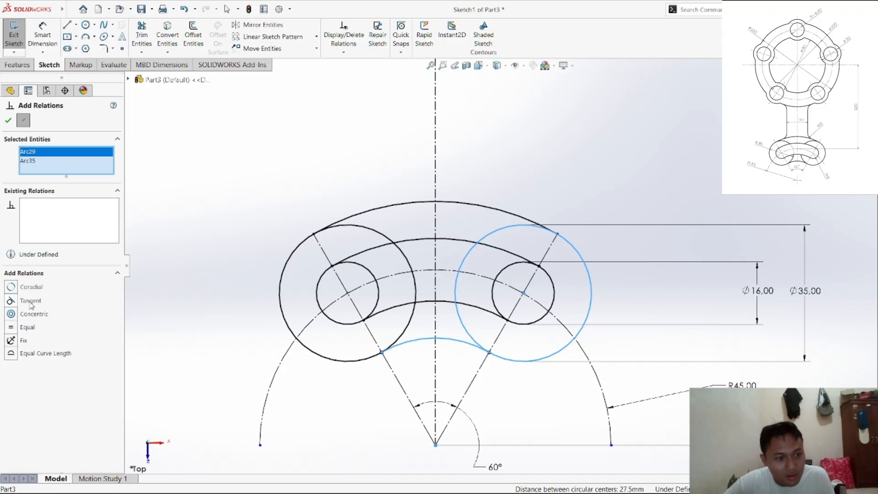
click(30, 301)
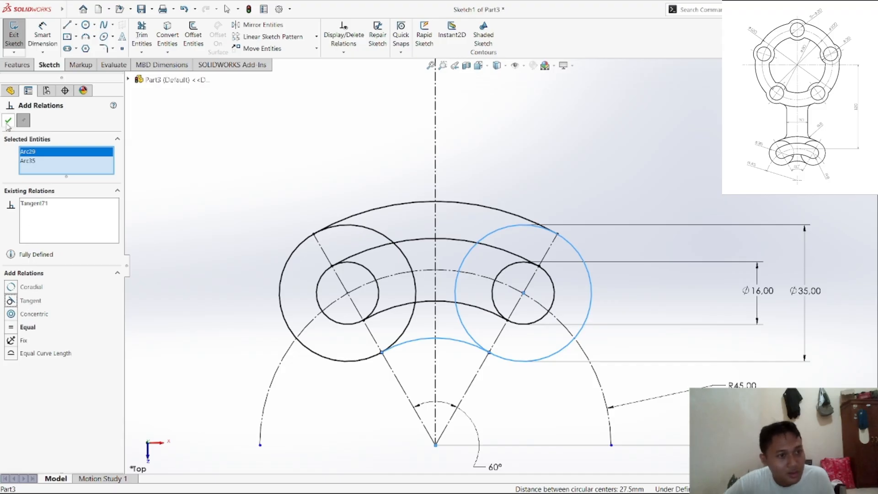
click(8, 121)
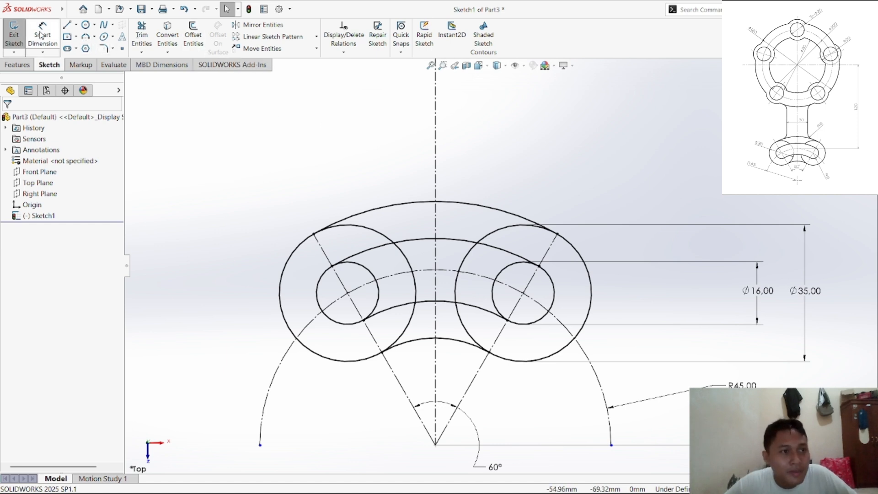
Step: Trim the inward-facing portions of both 16 mm circles to leave an open curved slot outline
click(142, 36)
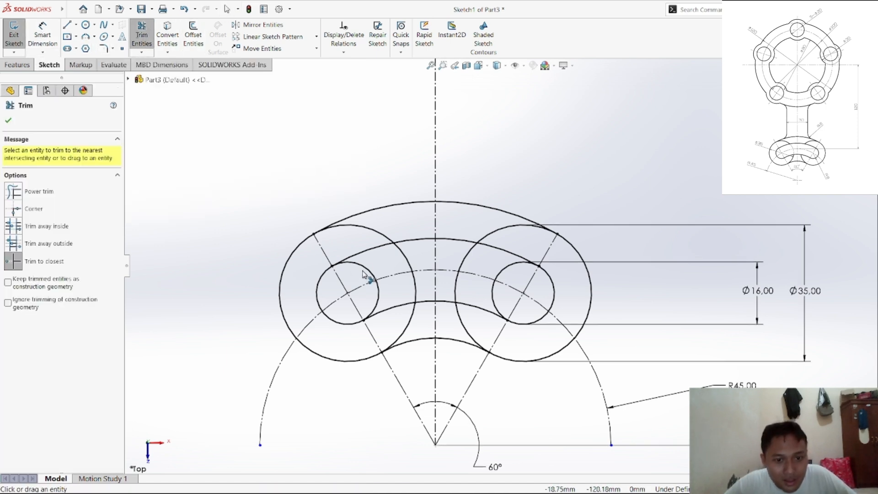
click(379, 296)
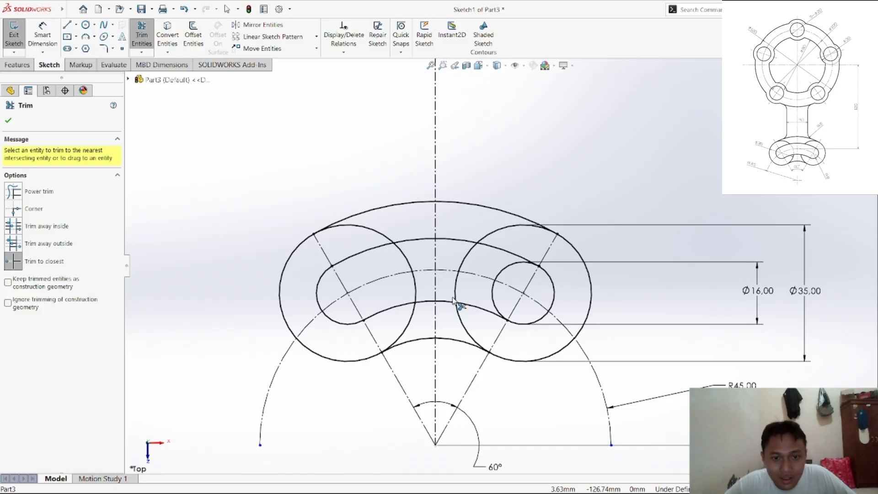
click(493, 298)
click(501, 270)
right_click(224, 161)
click(268, 190)
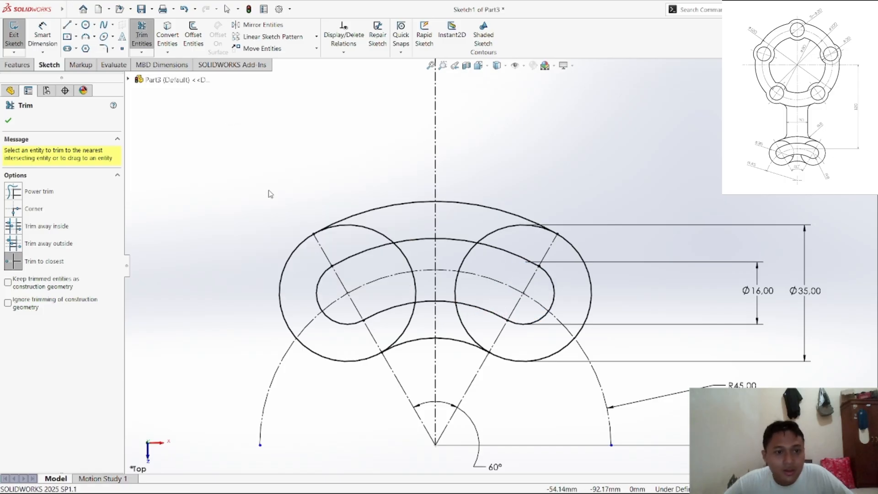
Step: Review the whole sketch, compare the foot and stem with page 2 of the PDF, and return to SOLIDWORKS
scroll(553, 320, down, 5)
scroll(552, 319, up, 12)
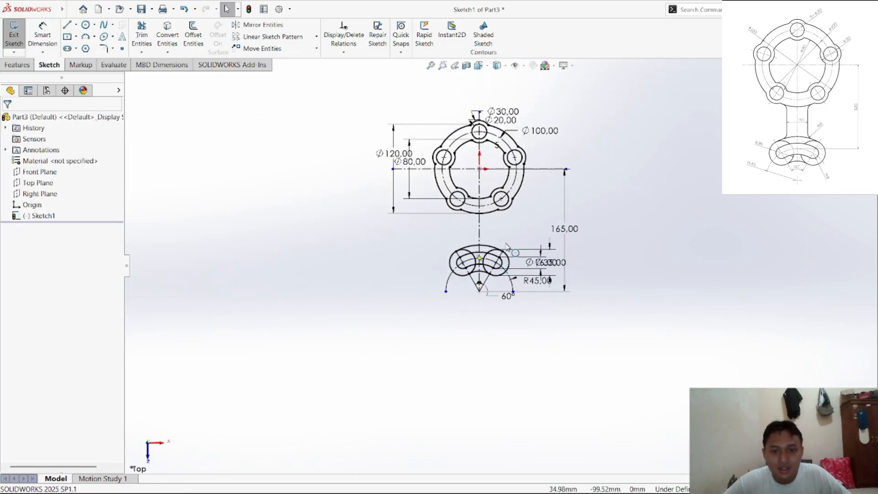
scroll(506, 245, down, 4)
scroll(505, 234, up, 4)
scroll(510, 201, down, 3)
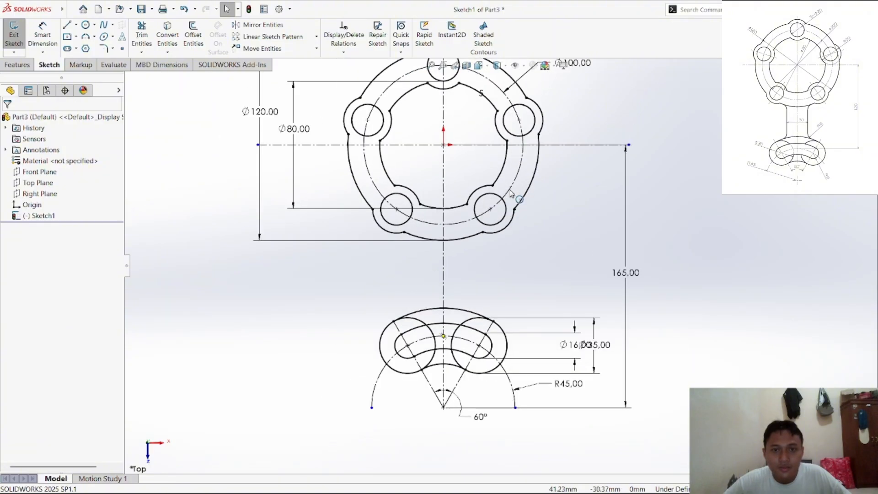
scroll(512, 192, up, 3)
scroll(508, 176, down, 3)
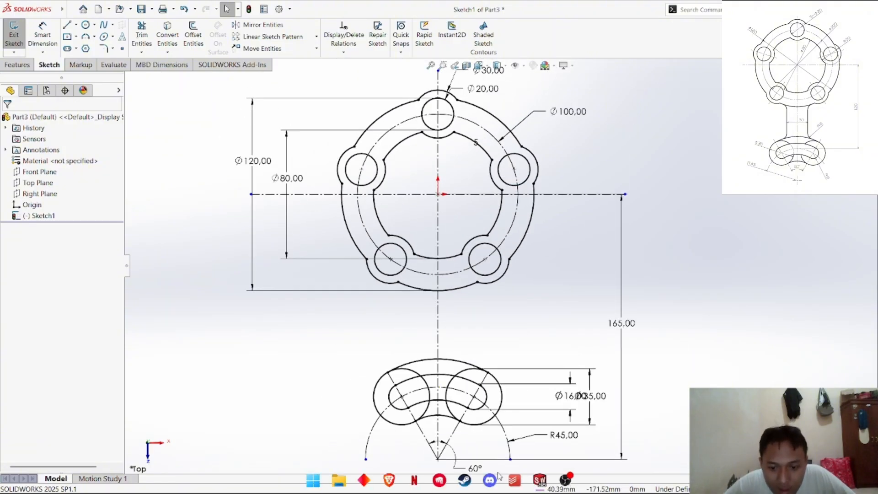
click(389, 481)
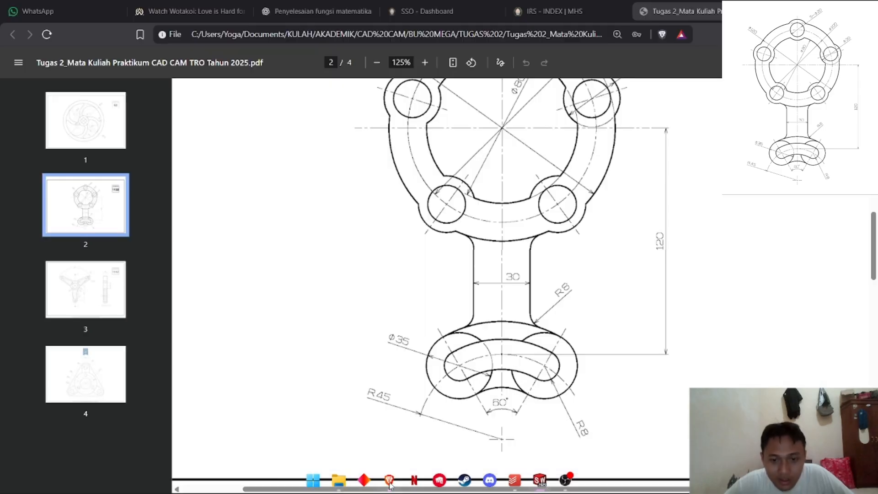
scroll(551, 336, up, 1)
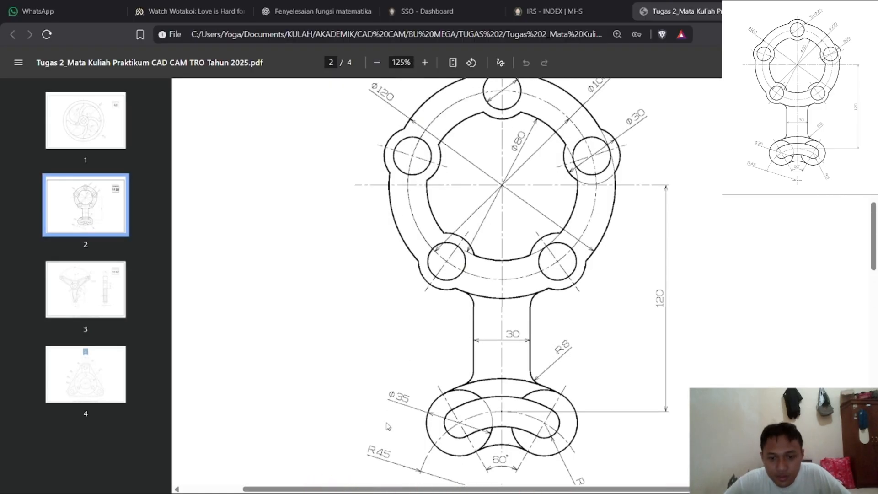
click(389, 481)
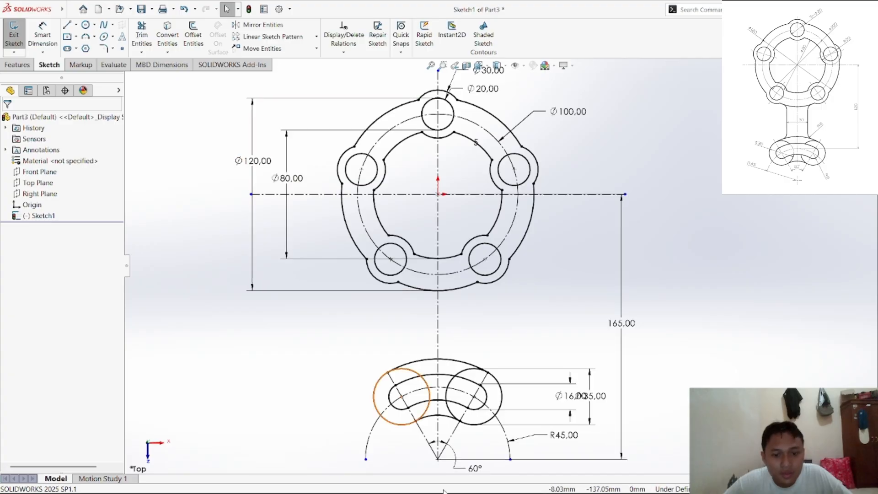
Step: Trim the portions of both 35 mm circles that run through the curved slot, and compare the foot with the PDF drawing
click(142, 36)
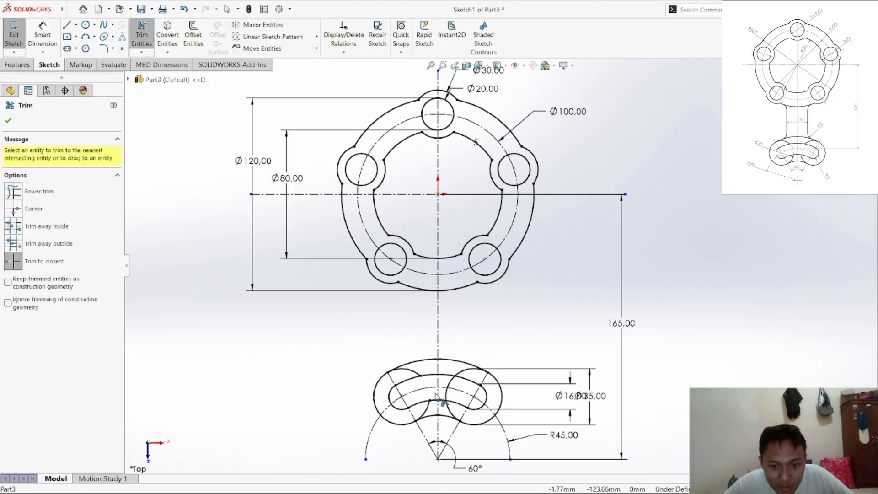
right_click(305, 320)
click(287, 345)
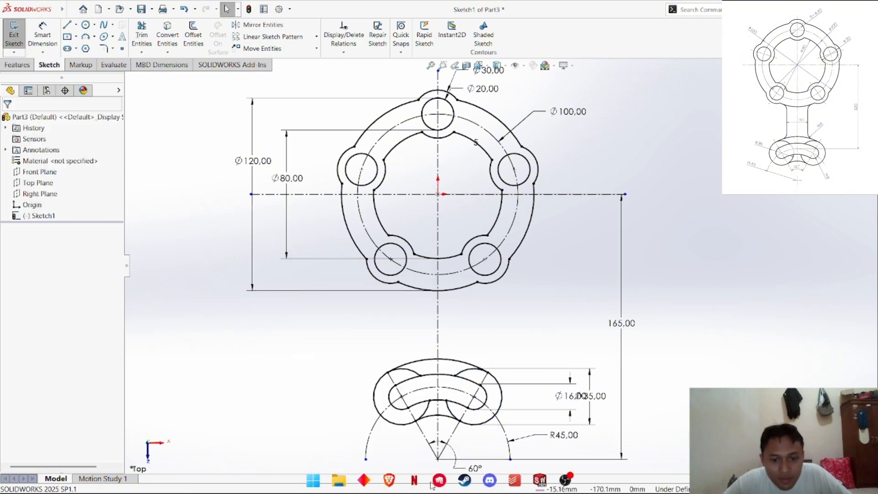
click(388, 480)
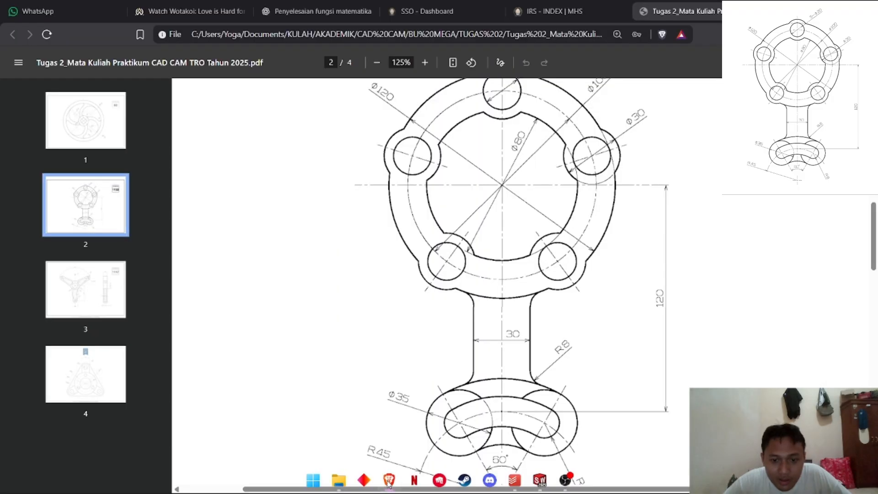
click(389, 481)
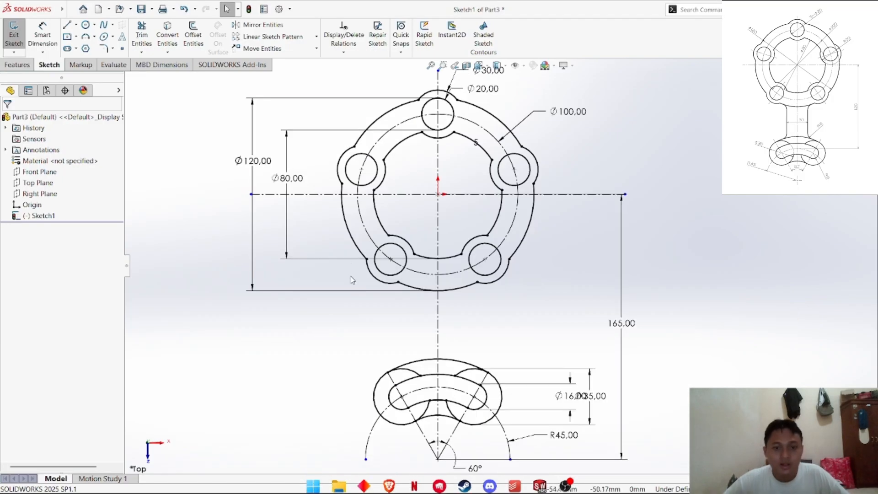
Step: Draw a vertical line about 46 mm long left of the centerline, from the ring's outer arc down to the foot's upper arc
click(71, 10)
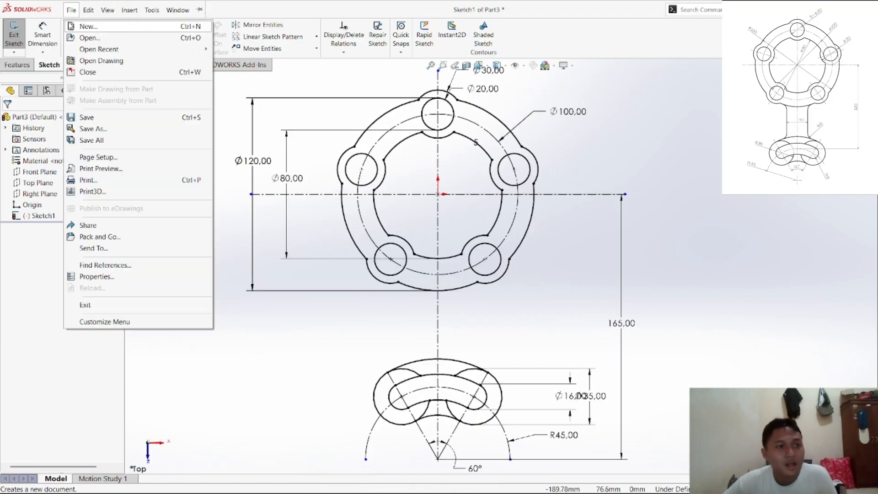
click(238, 100)
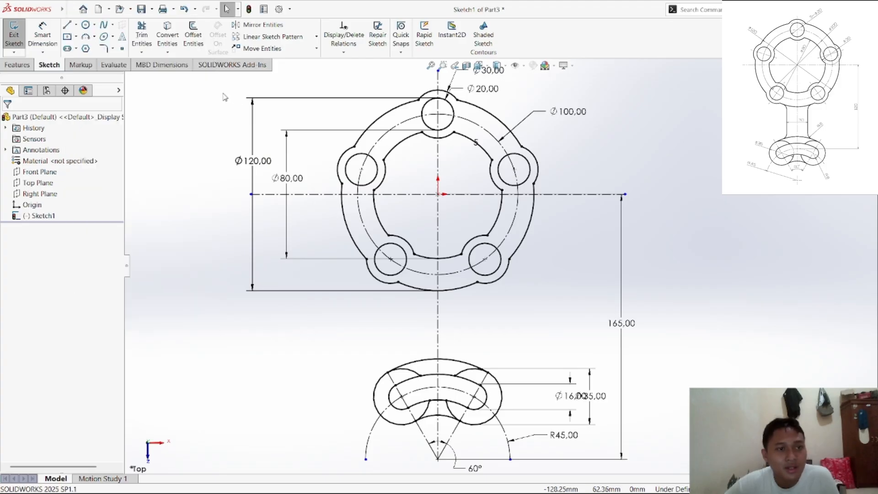
click(70, 27)
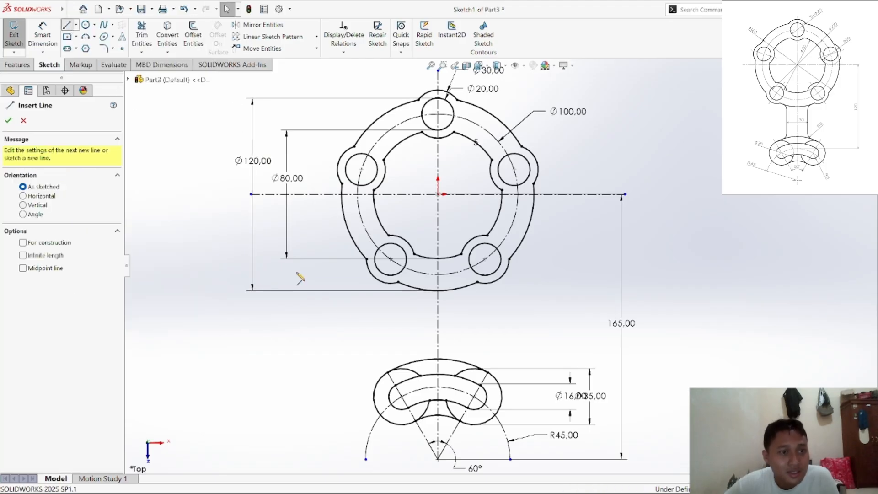
click(414, 288)
click(415, 361)
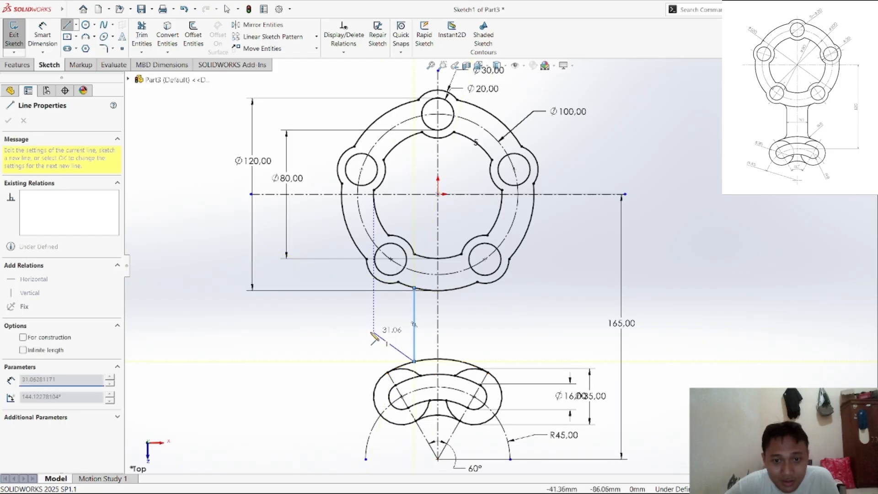
right_click(374, 339)
click(380, 343)
key(Escape)
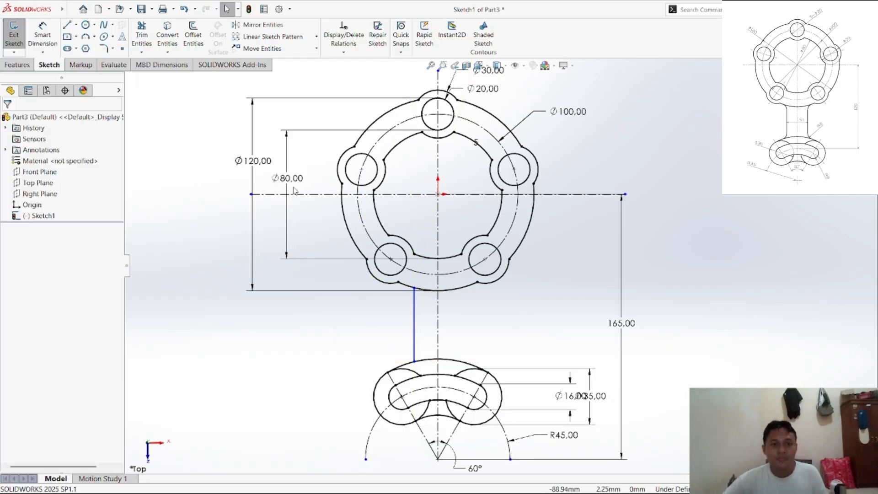
Step: Mirror the stem's left line about the vertical centerline to create its right side
click(259, 25)
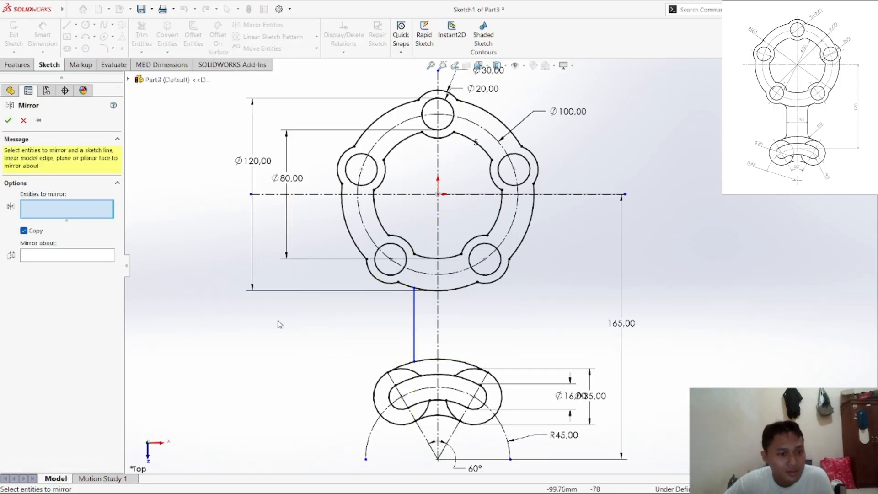
click(414, 344)
click(105, 256)
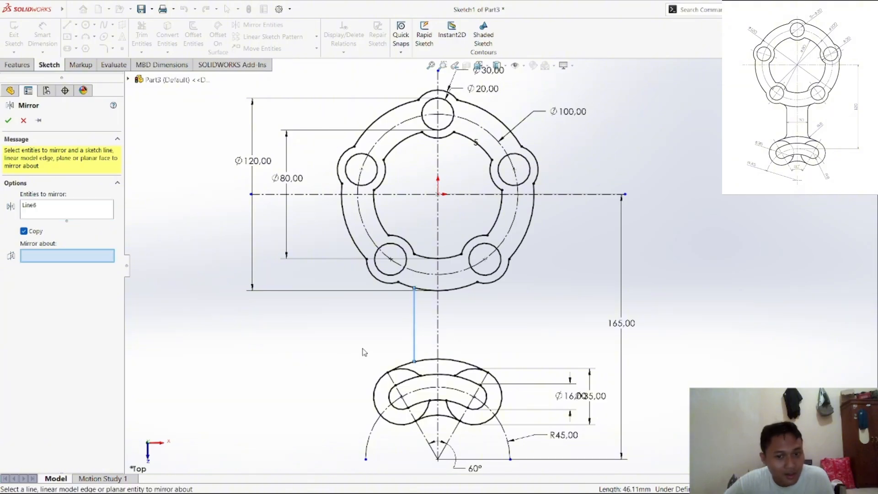
click(438, 327)
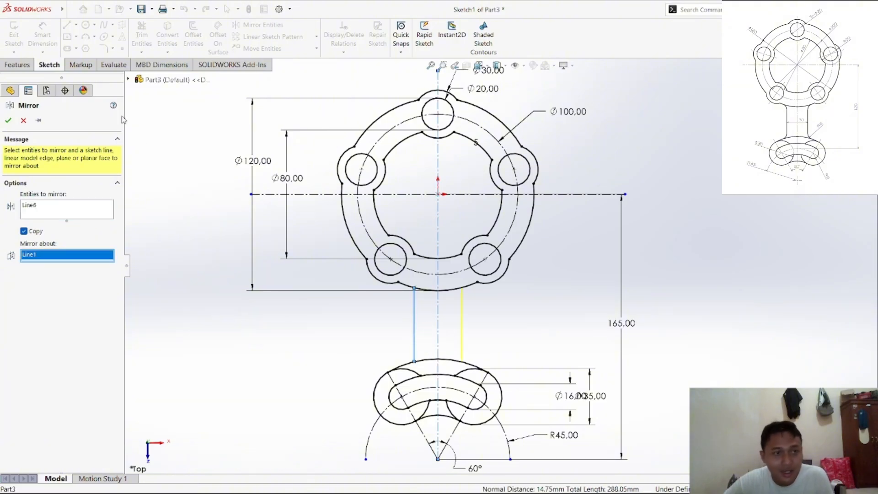
click(8, 120)
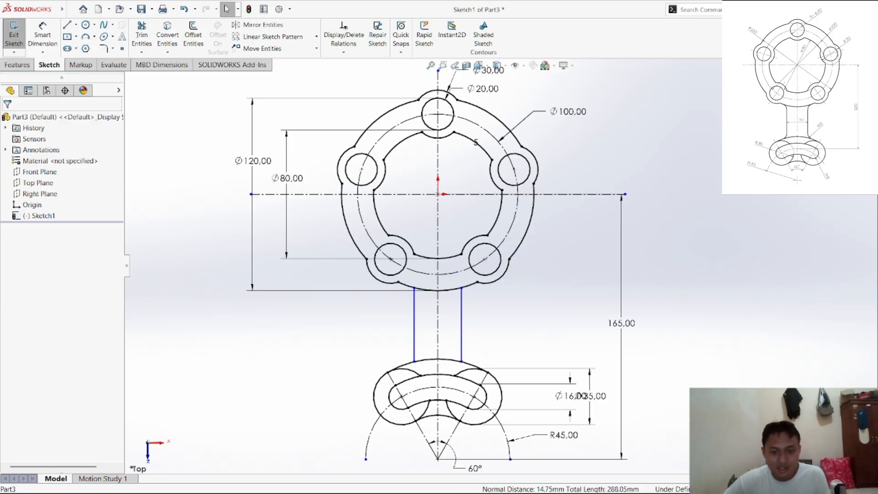
Step: Check the stem width on page 2 of the PDF, and dimension the distance between the two stem lines as 30 mm
mouse_move(468, 489)
mouse_move(389, 482)
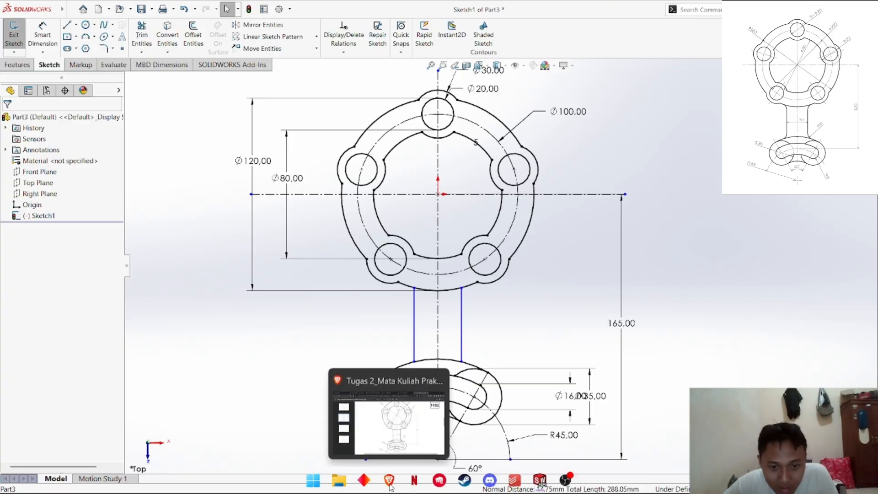
click(398, 425)
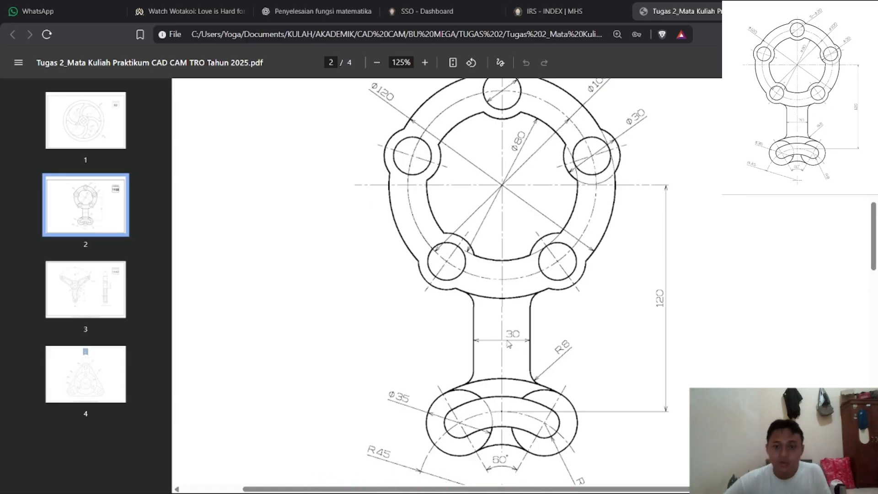
mouse_move(452, 468)
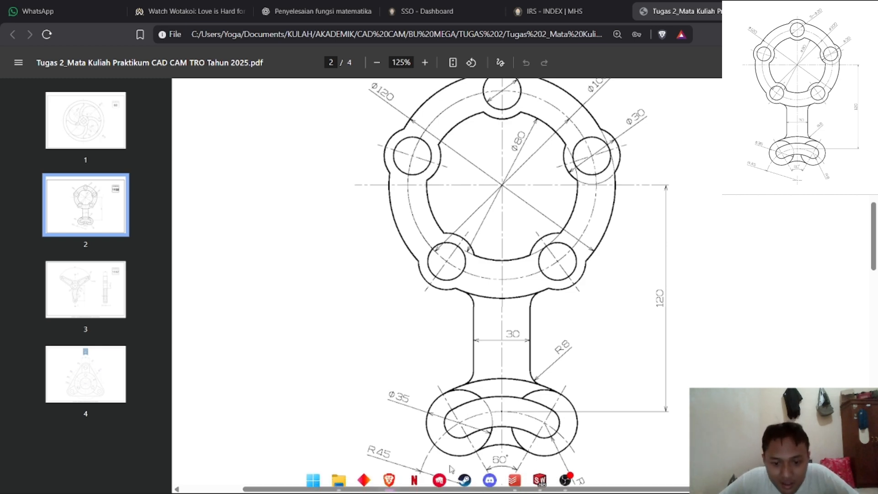
click(389, 480)
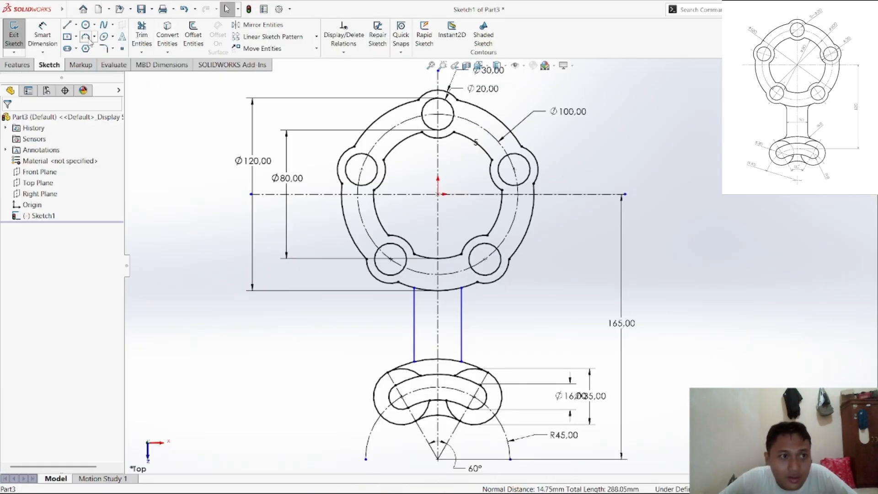
click(53, 43)
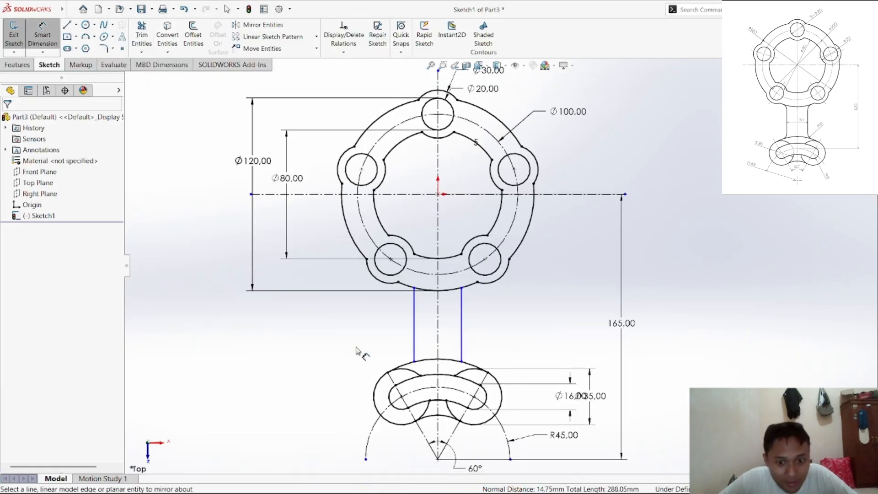
click(414, 332)
click(461, 332)
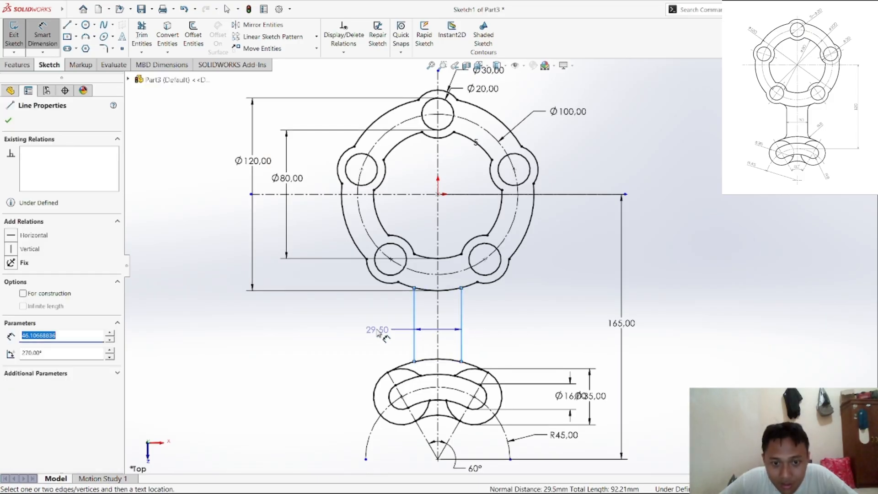
click(370, 330)
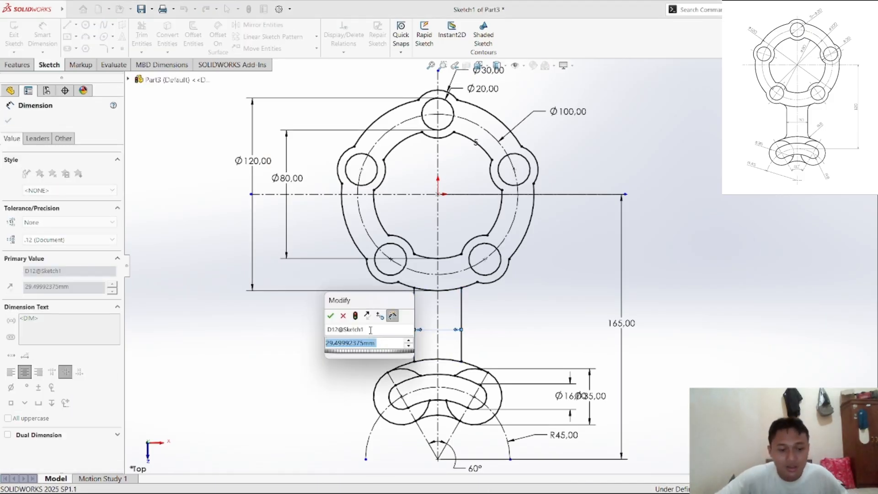
text(3)
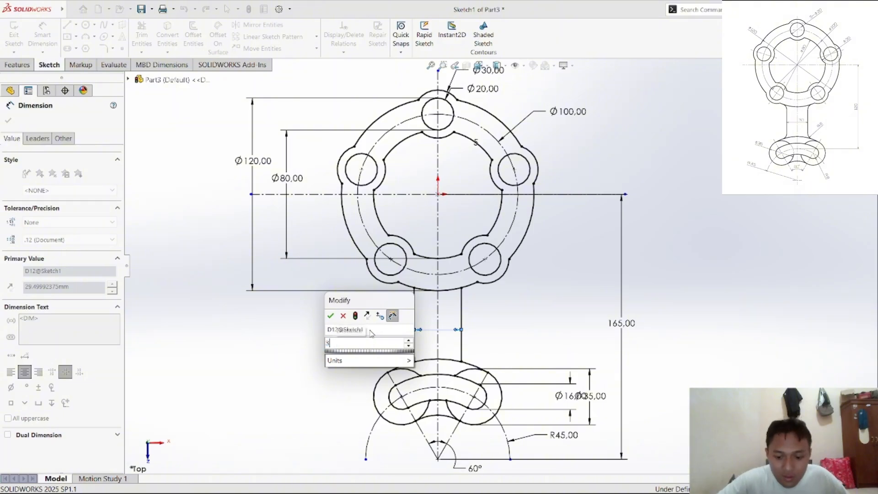
text(0)
key(Return)
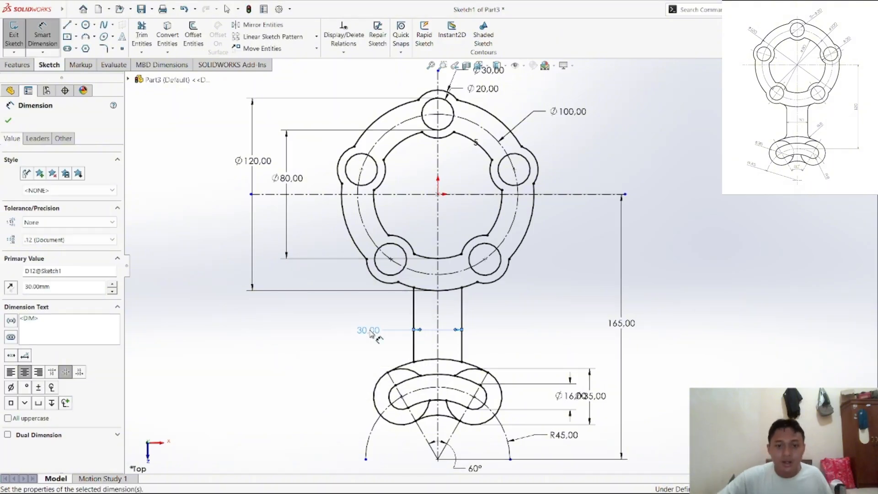
Step: Examine the rounded corners where the stem meets the ring and foot on page 2 of the PDF, and return to SOLIDWORKS
mouse_move(490, 489)
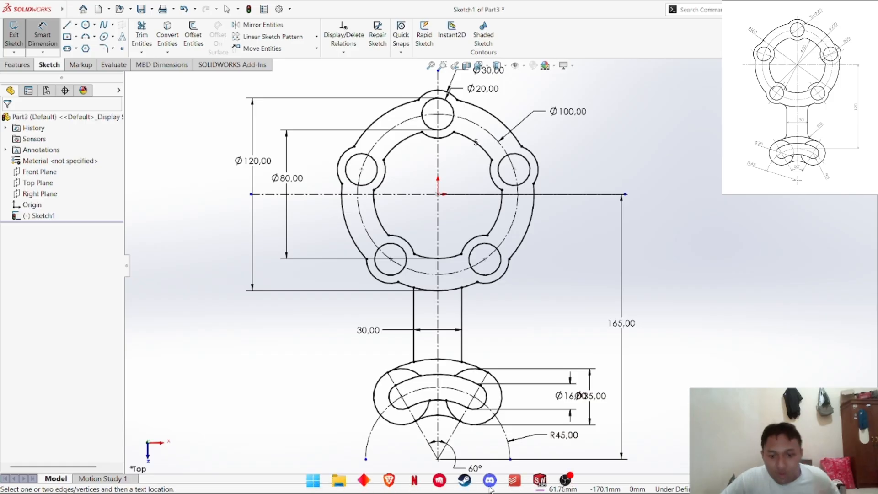
click(389, 480)
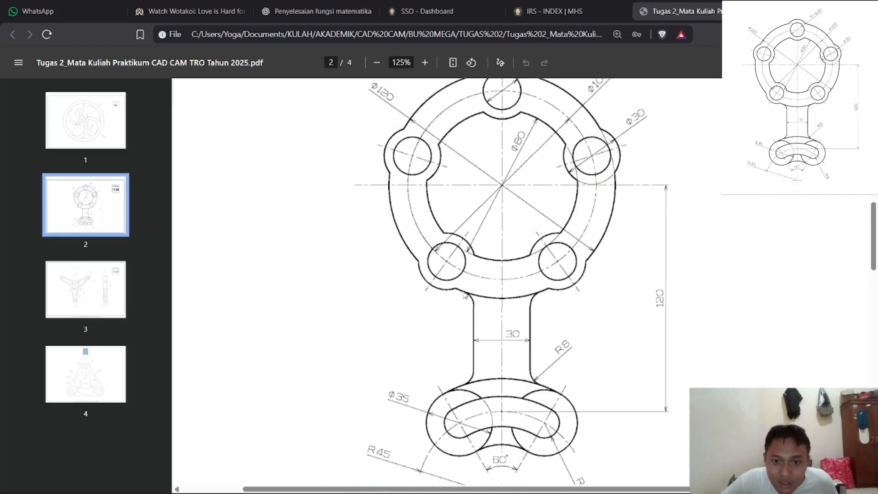
scroll(473, 315, up, 5)
scroll(472, 316, down, 8)
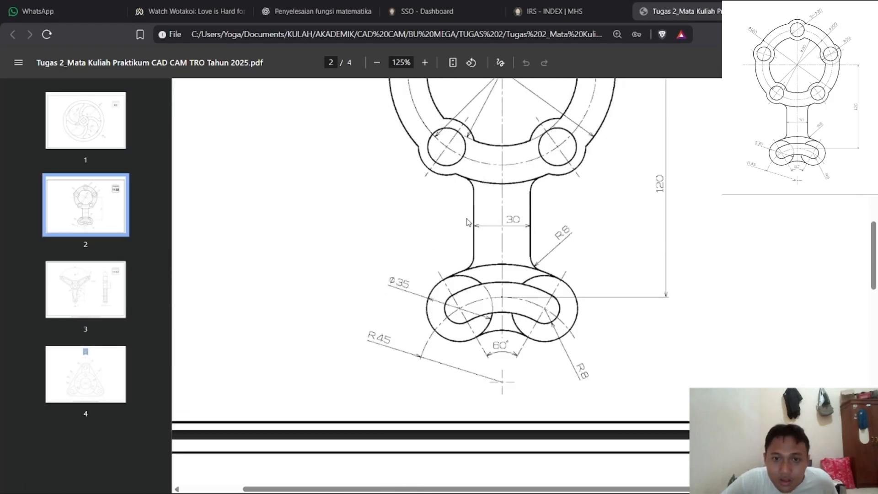
click(425, 62)
click(425, 62)
scroll(612, 248, up, 2)
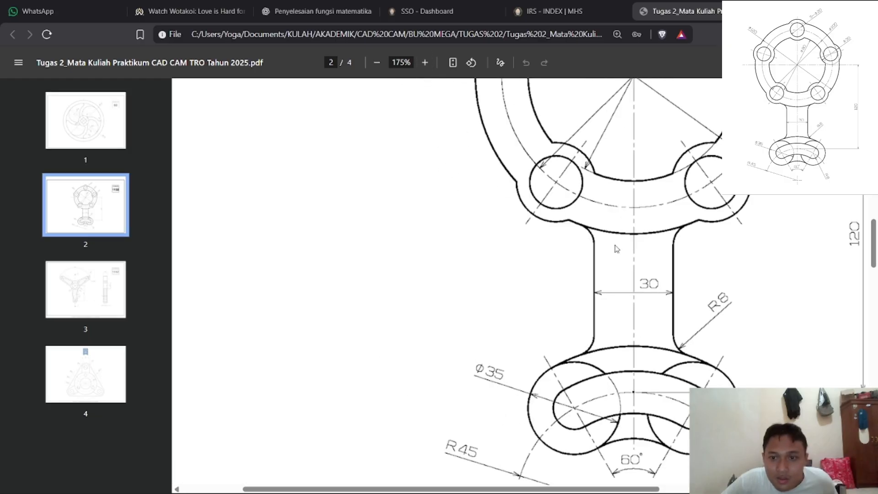
click(377, 68)
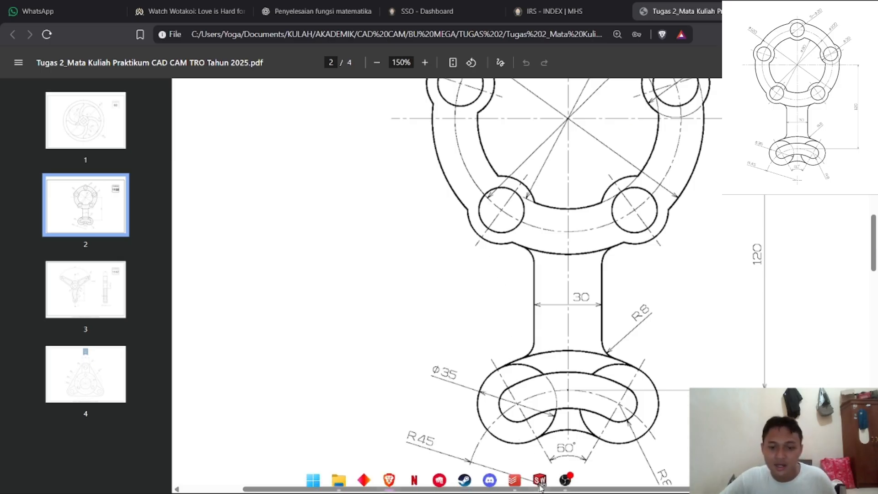
click(540, 480)
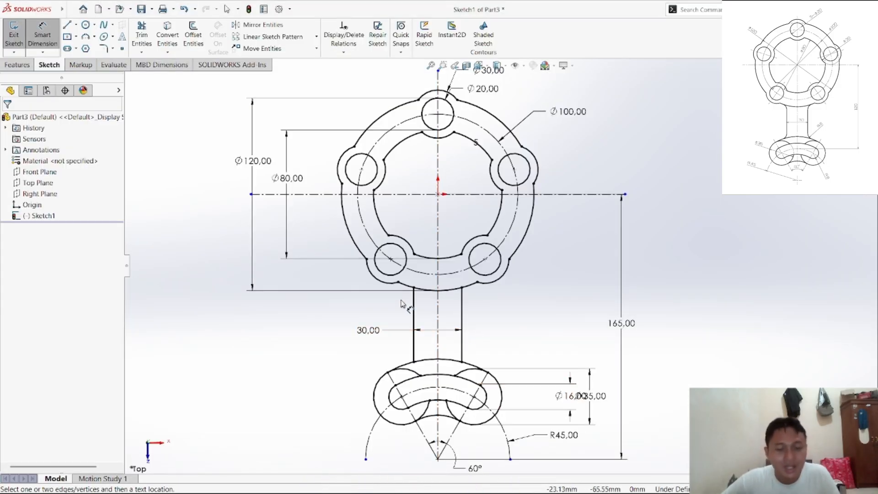
Step: Try an 8 mm Sketch Fillet between the ring's outer arc and the stem's left line, checking the radius in the PDF
scroll(403, 304, down, 10)
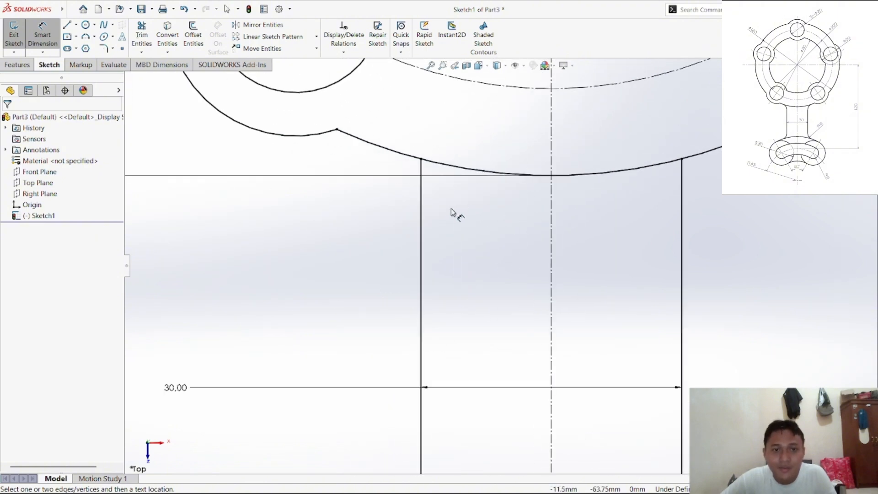
click(104, 49)
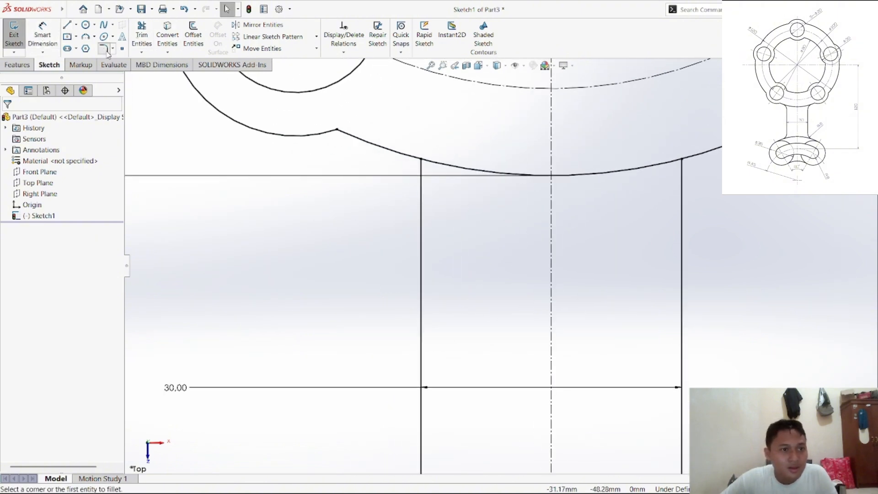
click(389, 155)
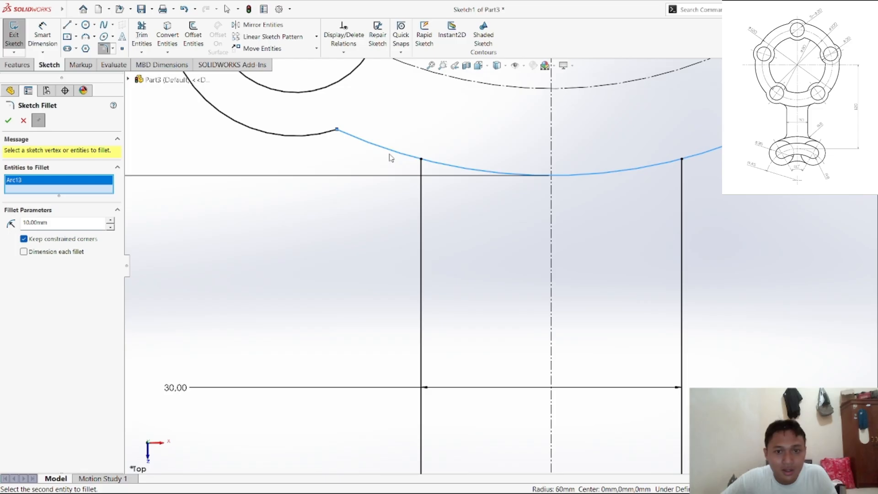
click(420, 197)
click(470, 257)
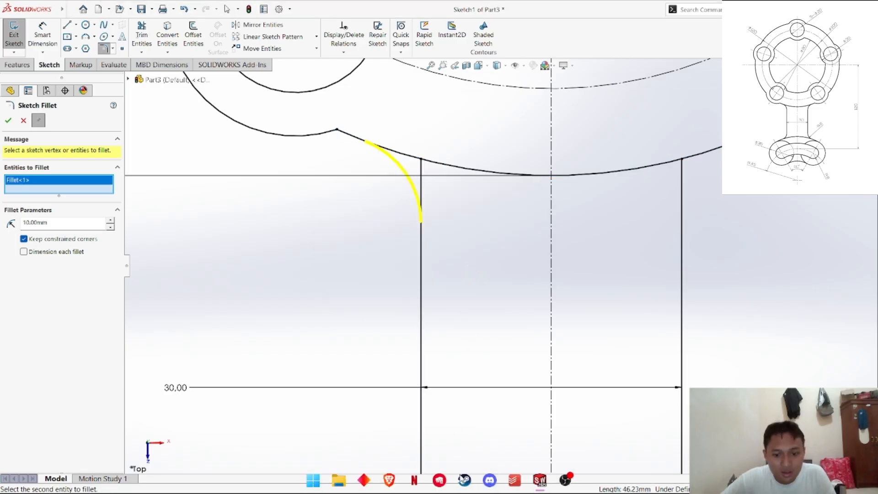
click(387, 480)
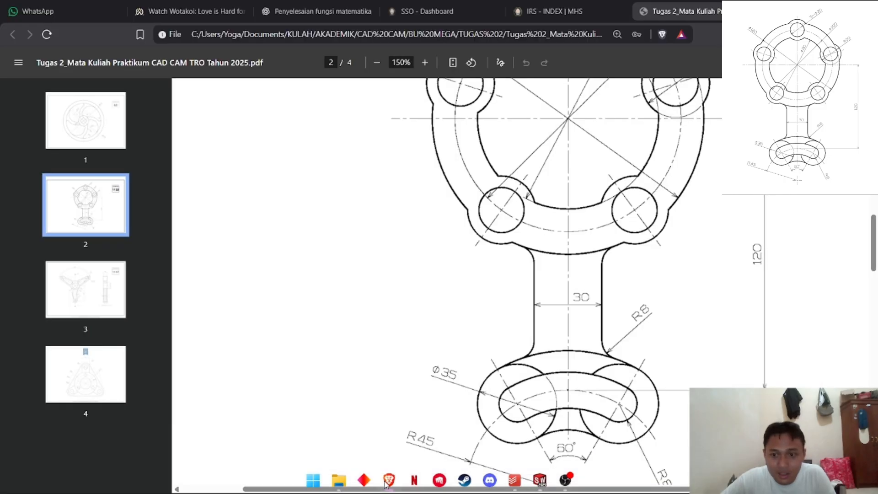
click(387, 480)
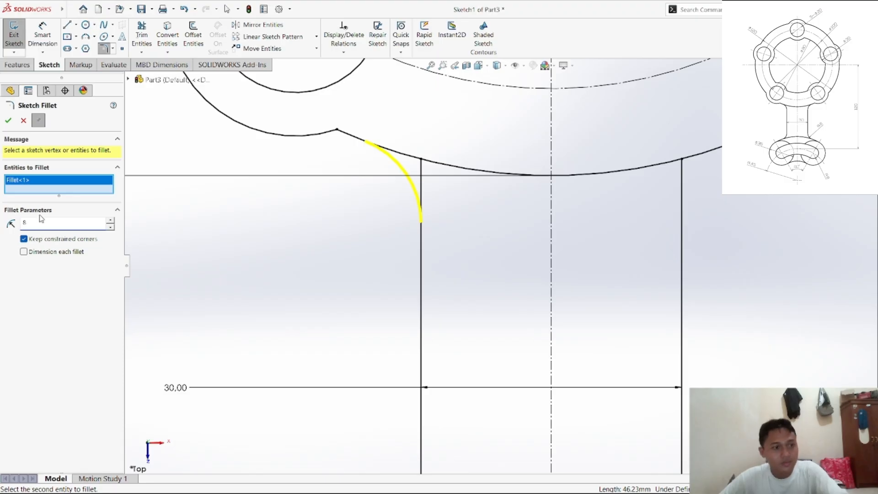
click(9, 126)
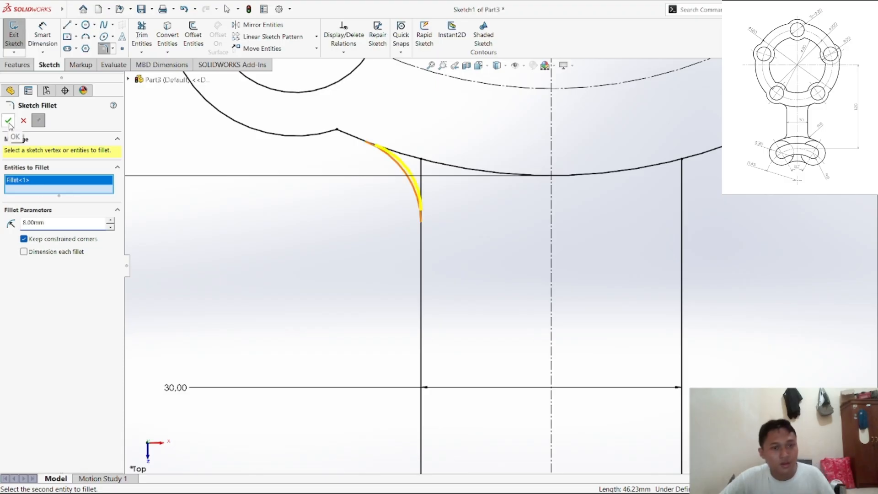
click(9, 121)
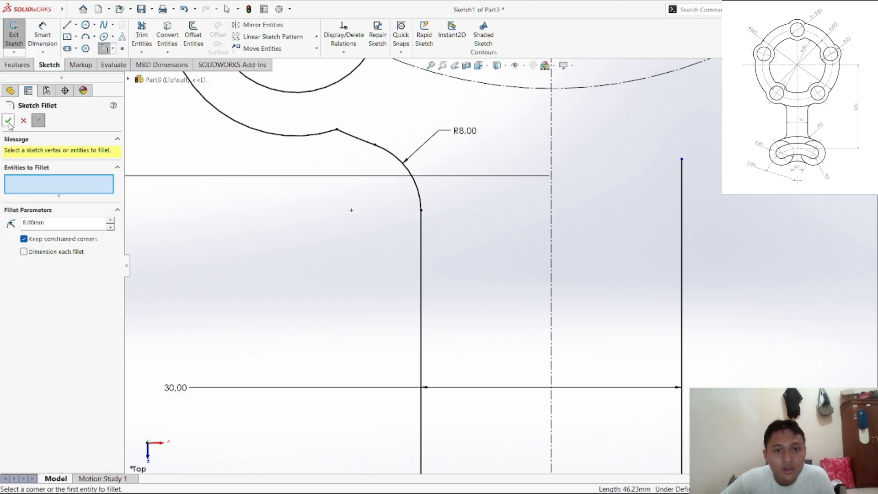
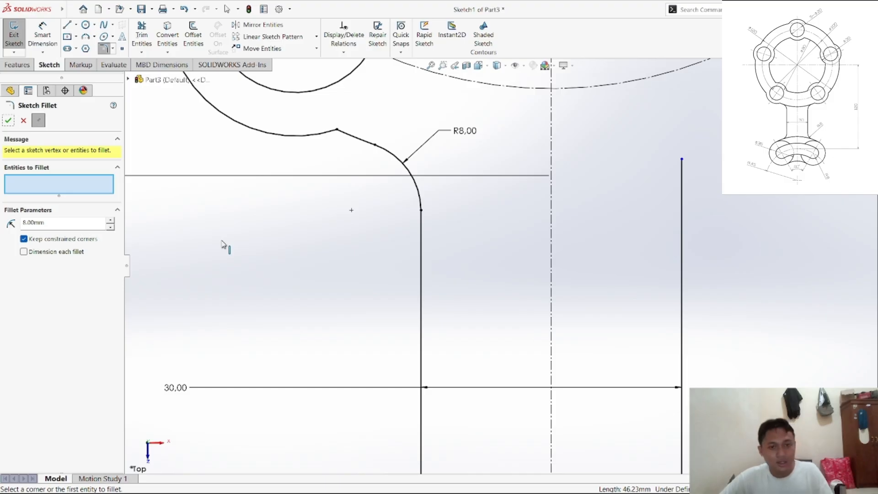
Step: Undo the fillet at the stem's upper-left corner and leave the Sketch Fillet command
key(ctrl+z)
key(Escape)
key(Escape)
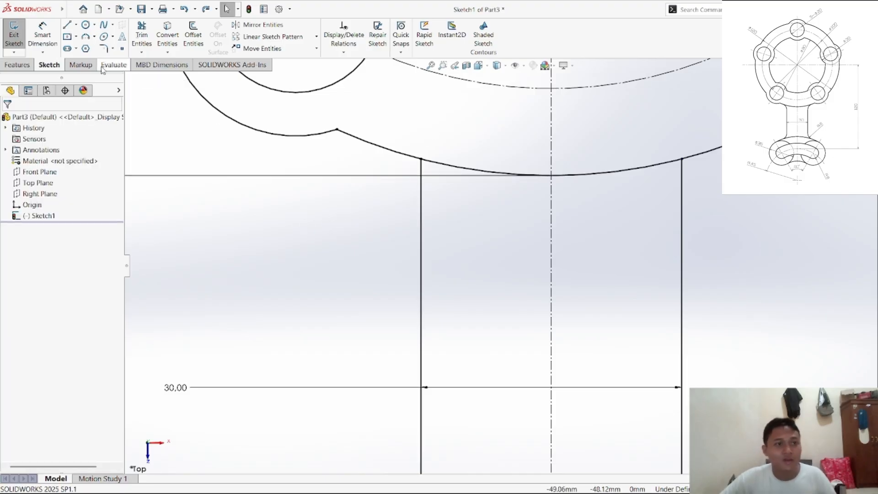
Step: Sketch two circles beside the stem's left line, about 7.6 mm radius near the ring and about 7.1 mm radius near the foot
click(85, 25)
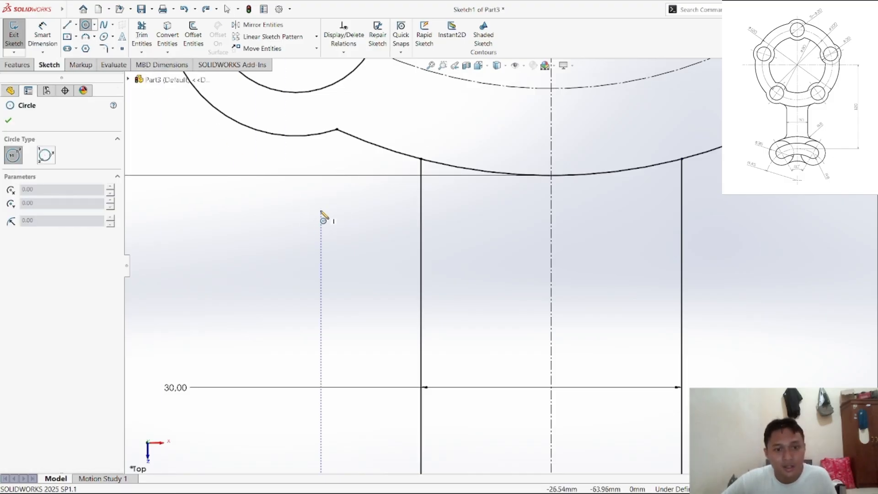
click(318, 218)
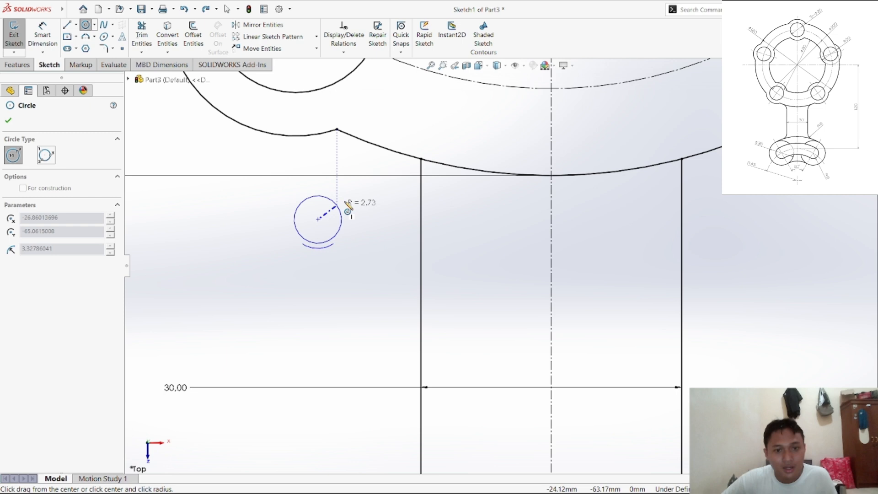
click(380, 192)
scroll(380, 274, down, 3)
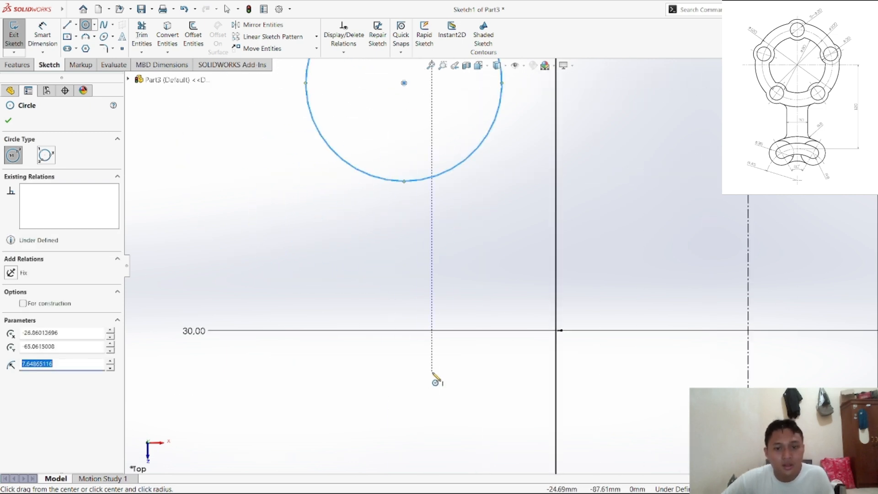
scroll(435, 378, up, 3)
click(467, 397)
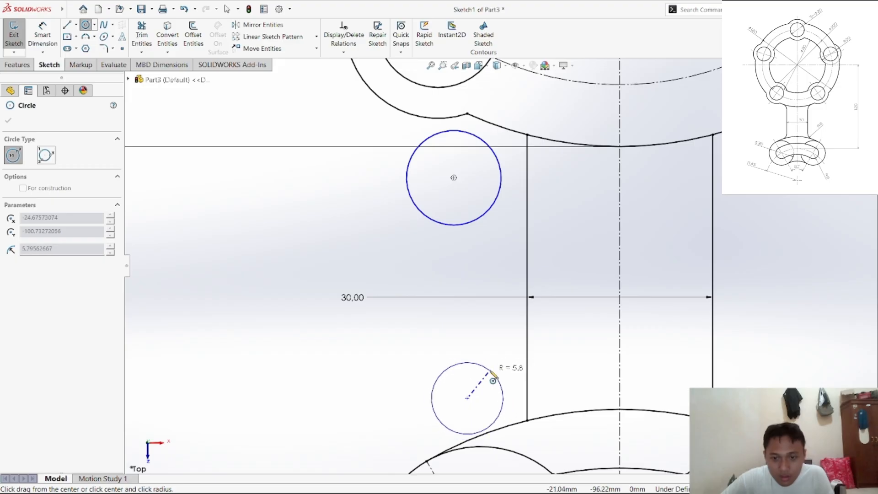
click(502, 373)
right_click(334, 334)
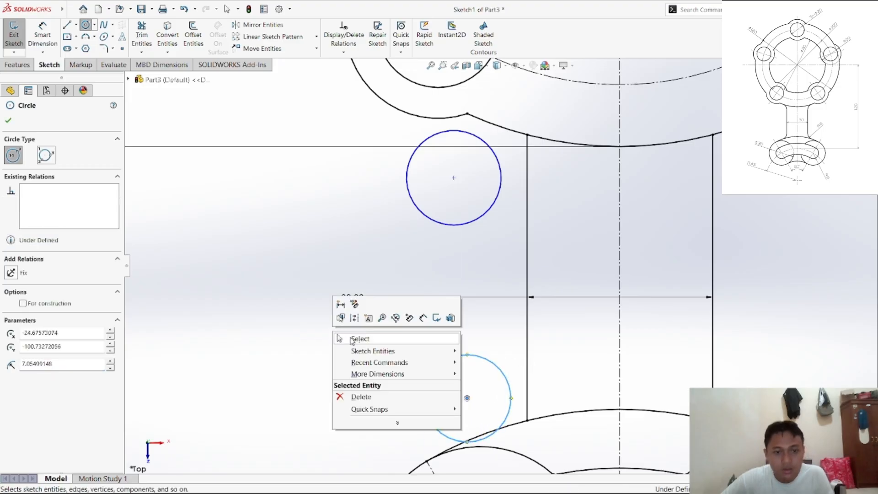
click(359, 339)
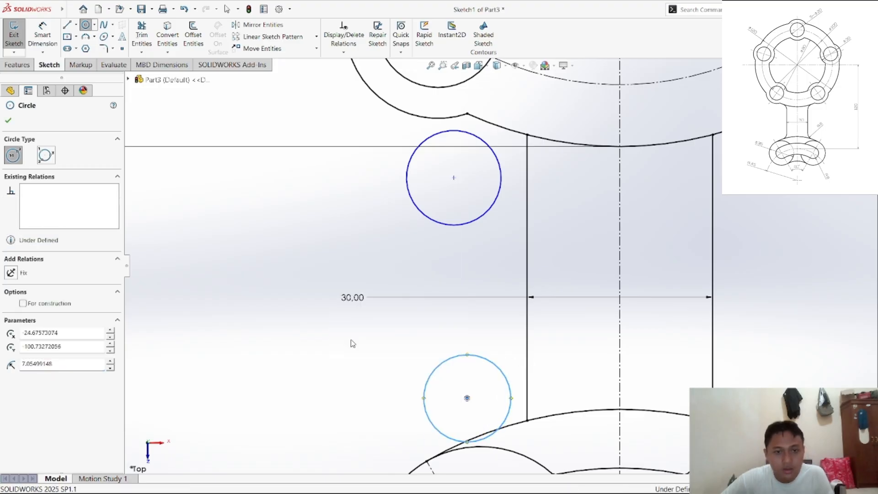
Step: Dimension the diameter of the circle near the ring as 16 mm
click(57, 35)
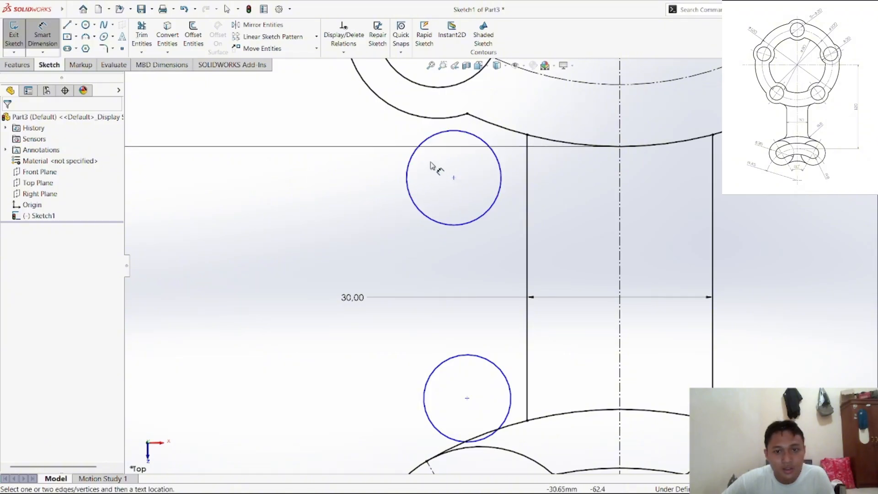
click(420, 150)
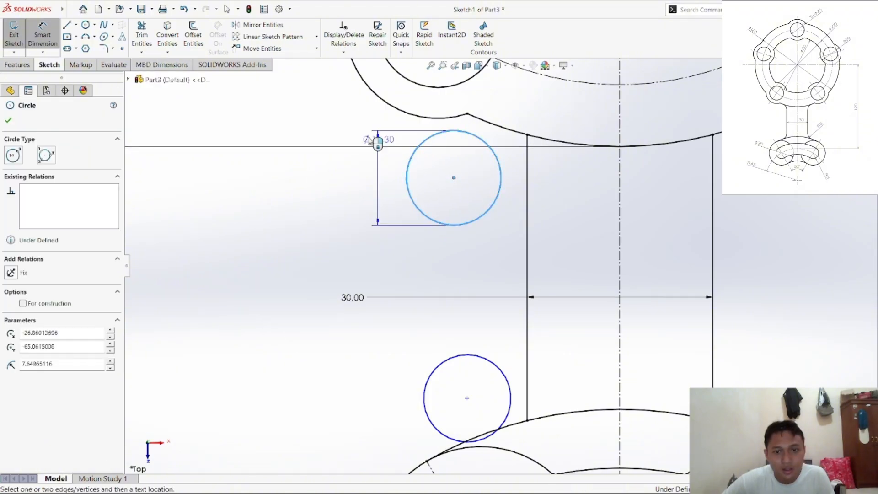
click(332, 130)
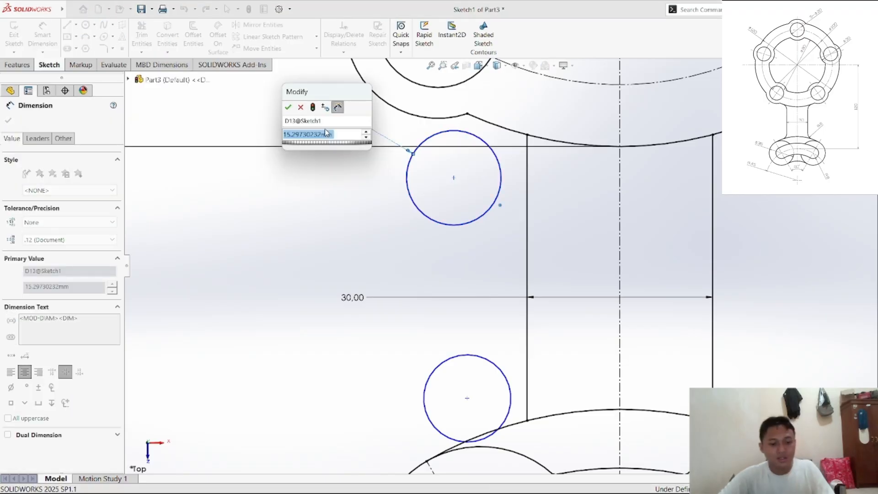
text(16)
key(Return)
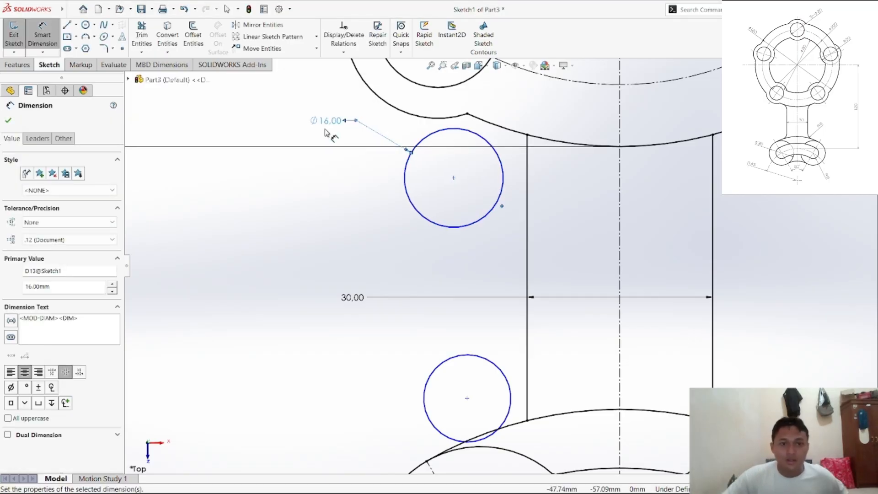
Step: Add an Equal relation between the upper and lower circles beside the stem
click(342, 52)
click(354, 74)
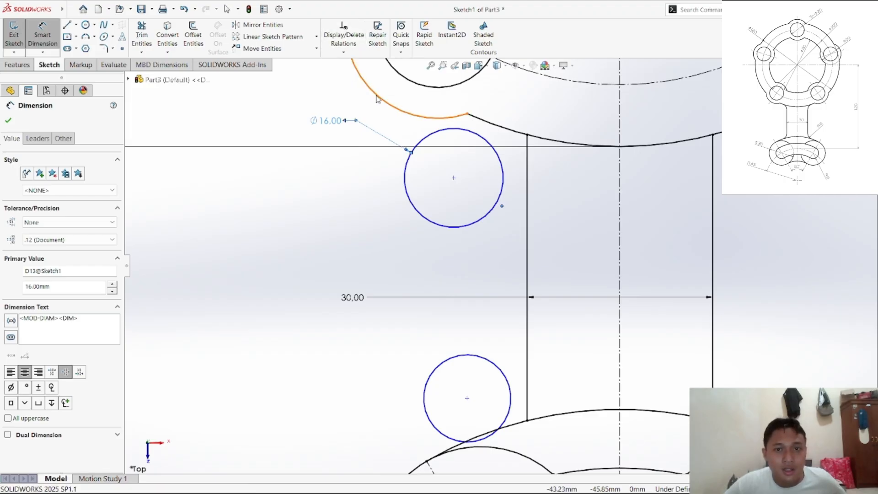
click(408, 194)
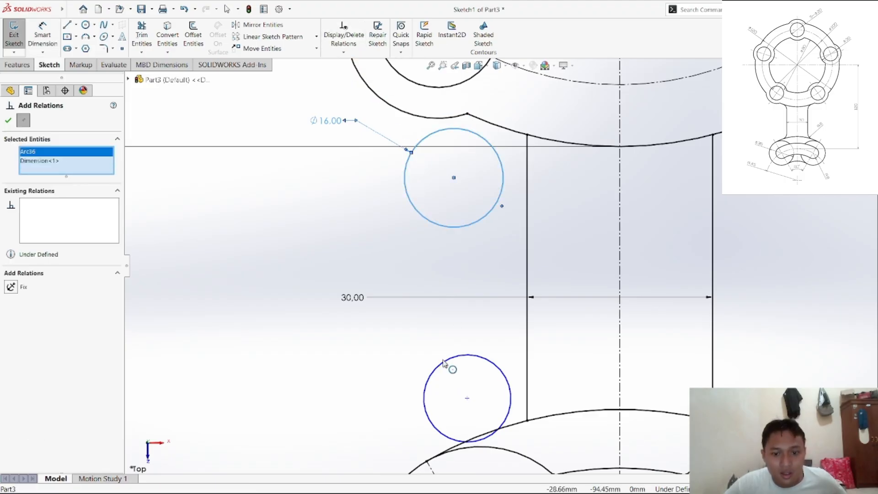
click(443, 364)
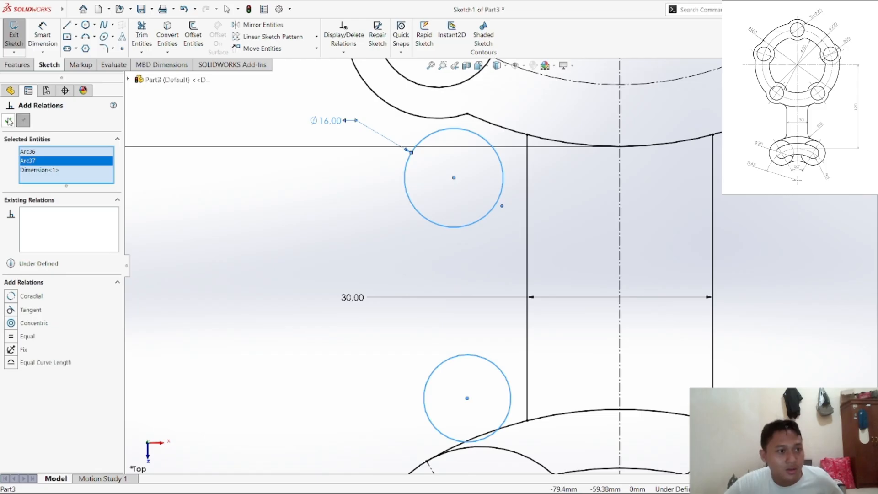
click(27, 336)
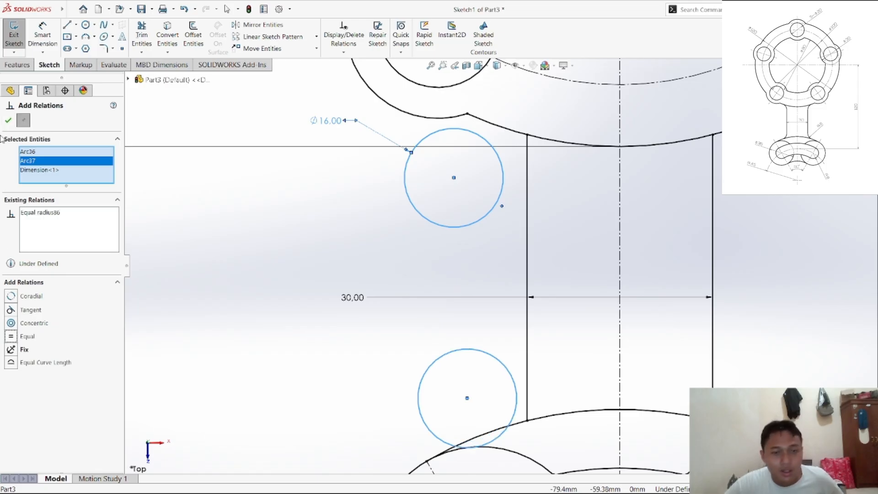
click(8, 121)
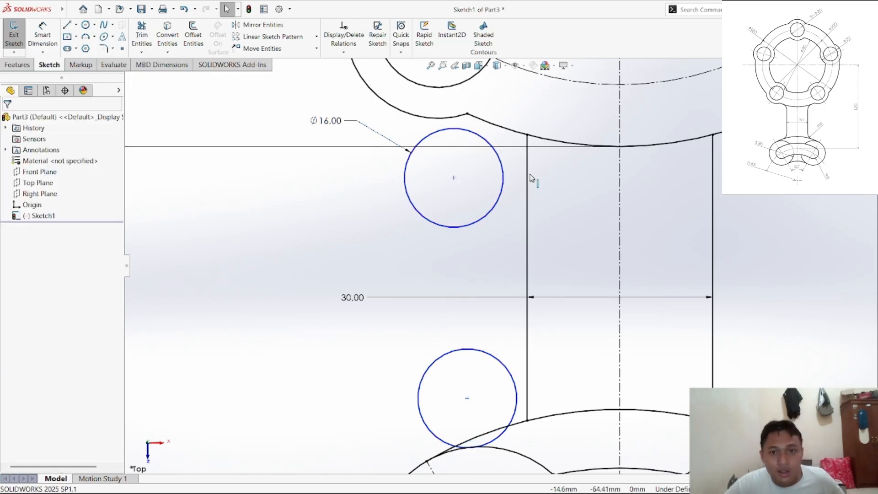
Step: Add a Tangent relation between the upper circle and the stem's left line
click(343, 51)
click(352, 74)
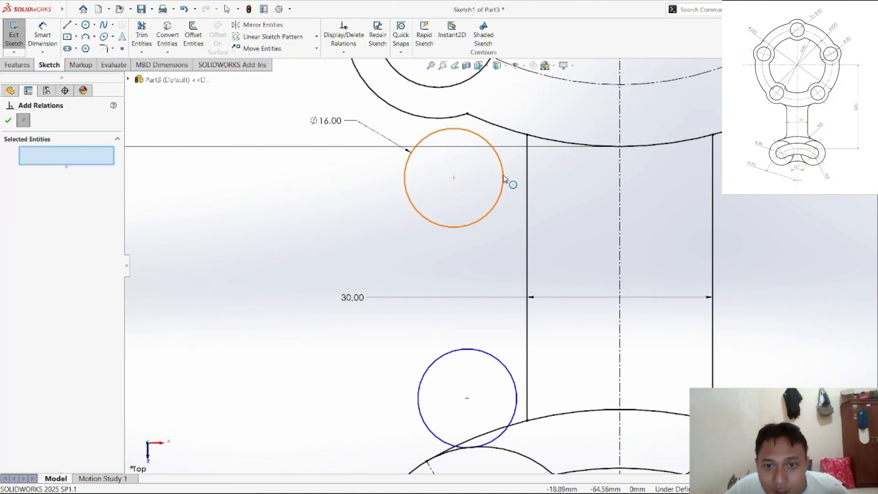
scroll(551, 205, down, 5)
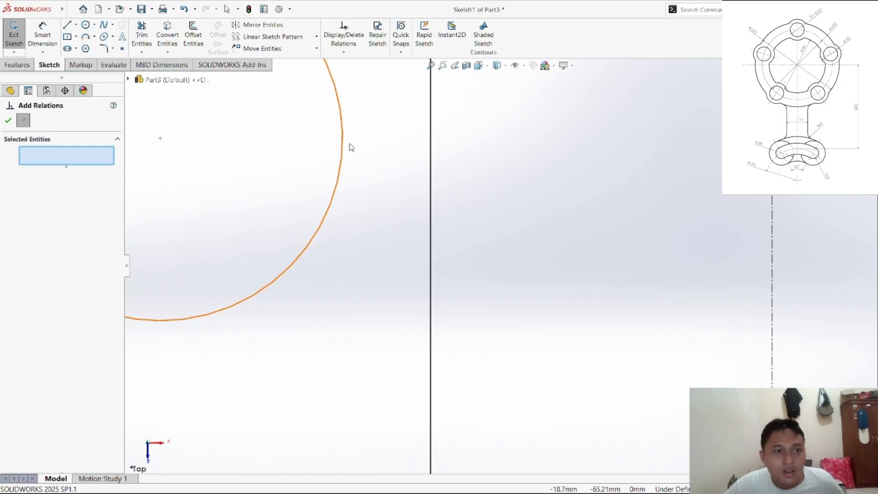
click(431, 160)
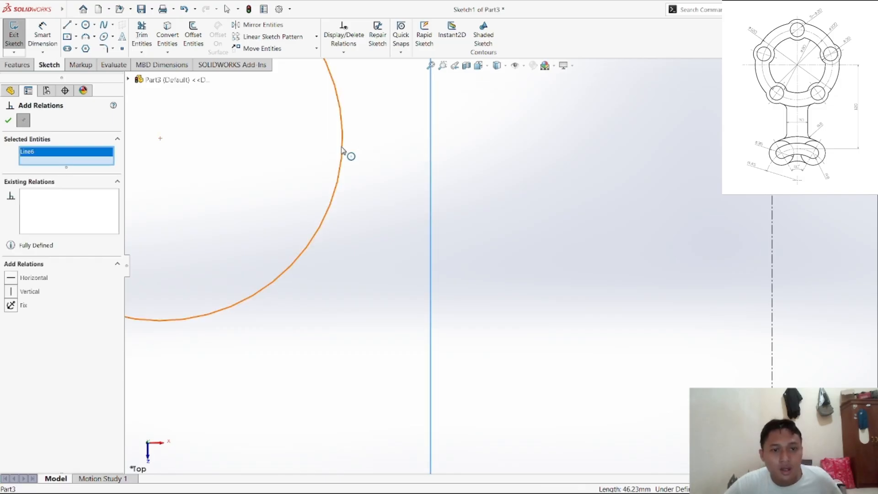
click(342, 151)
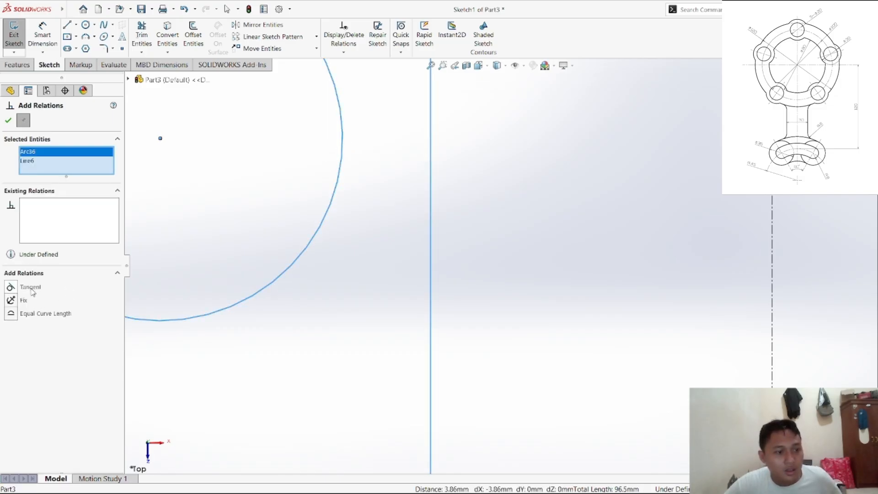
click(30, 287)
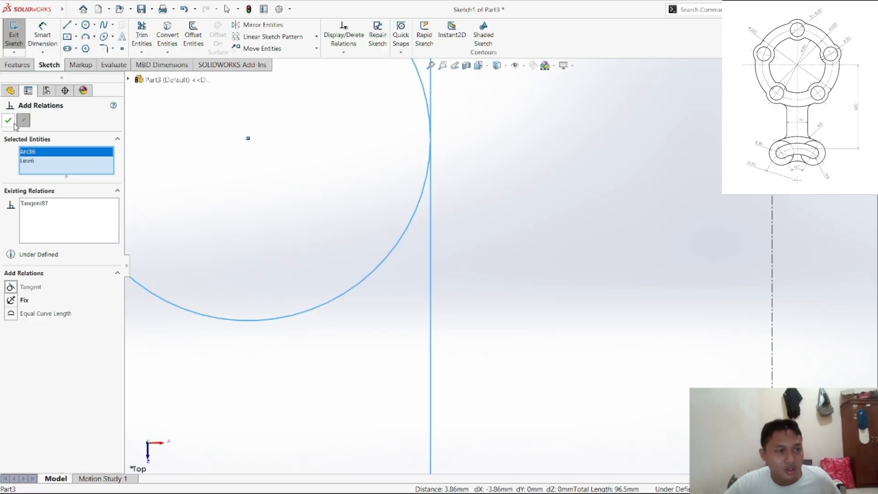
click(9, 120)
Step: Add a Tangent relation between the upper circle and the ring's outer arc
scroll(457, 142, up, 2)
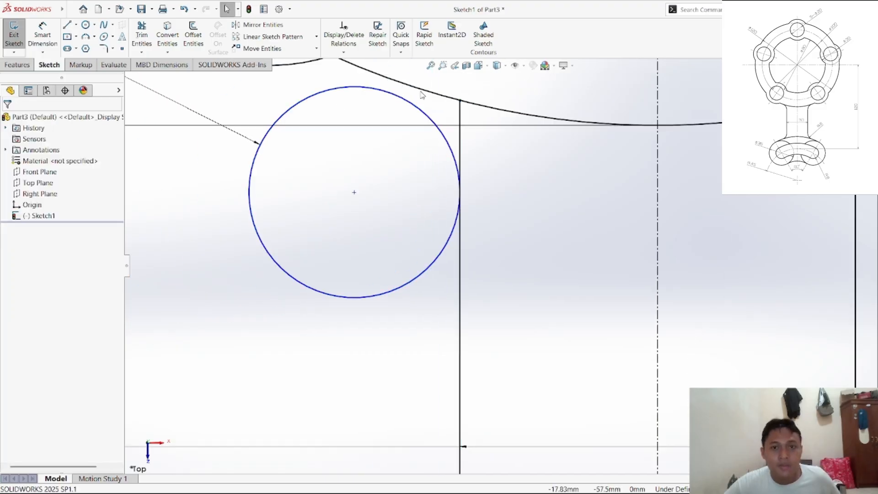
click(351, 40)
click(349, 53)
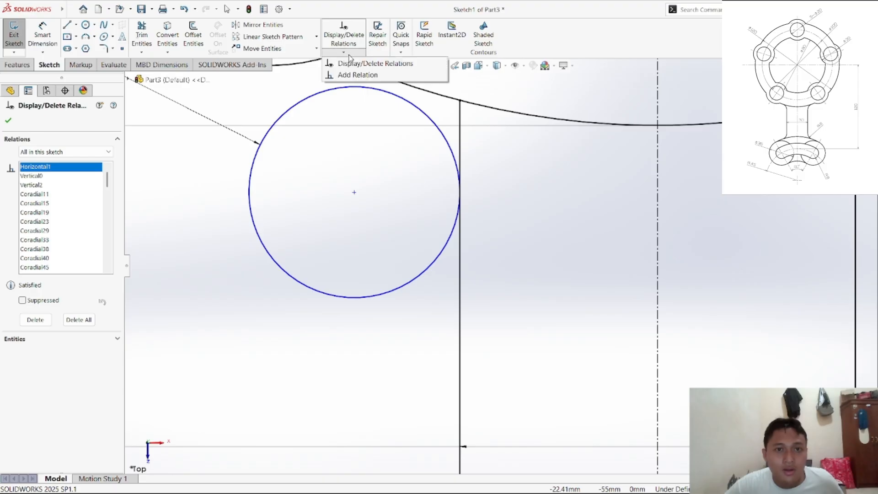
click(351, 75)
click(388, 76)
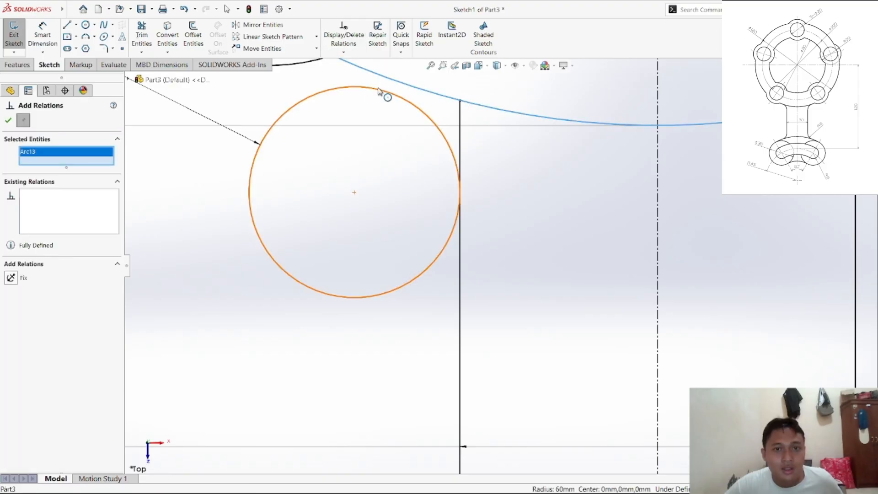
click(386, 93)
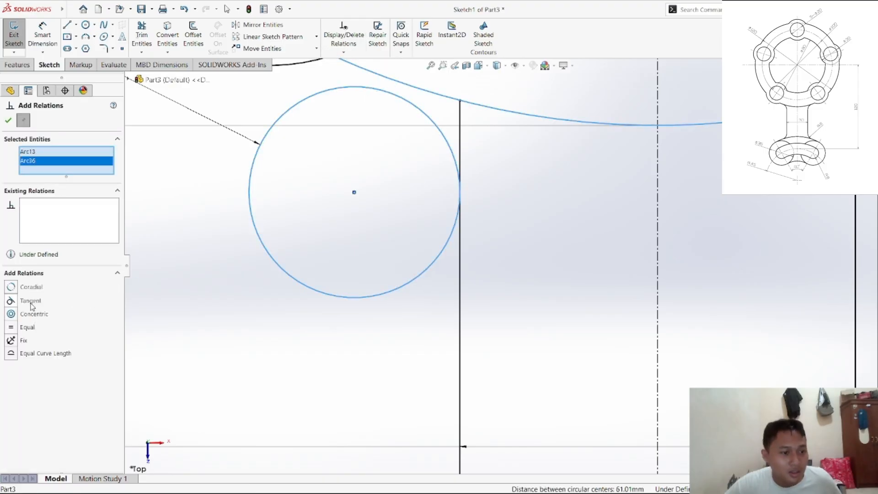
click(30, 300)
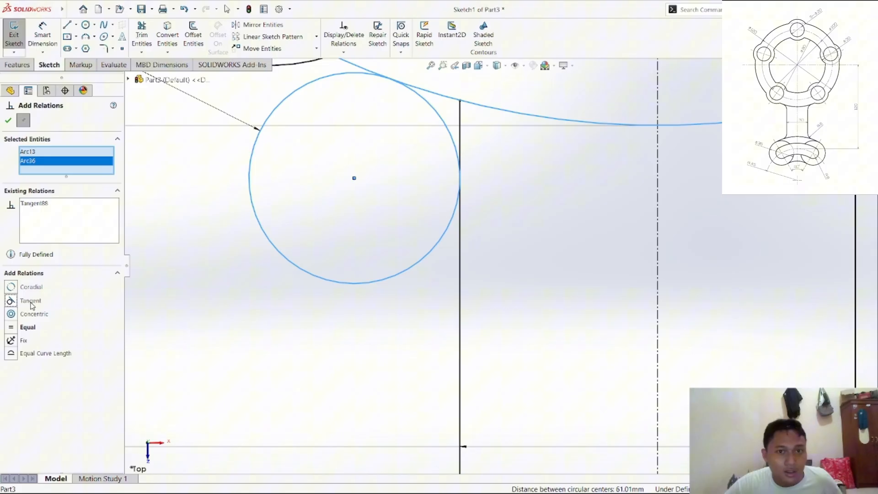
click(8, 122)
Step: Add a Tangent relation between the lower circle and the stem's left line
scroll(337, 313, up, 4)
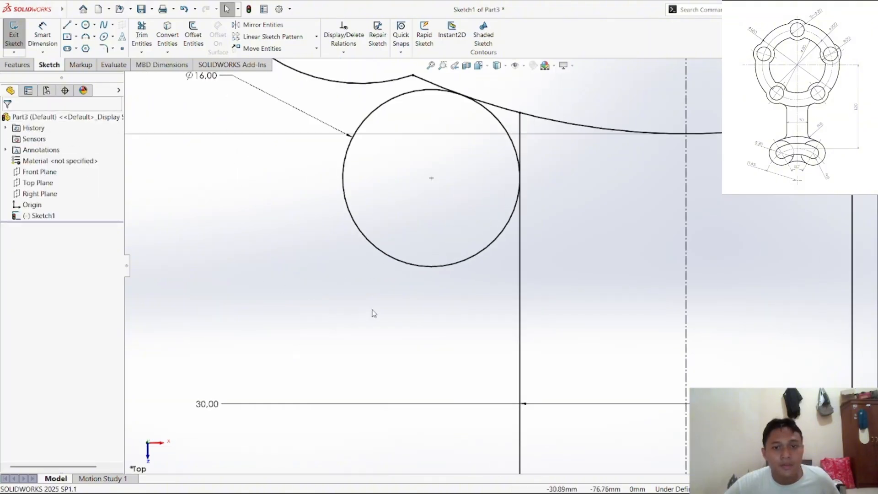
scroll(435, 333, down, 3)
scroll(502, 387, down, 2)
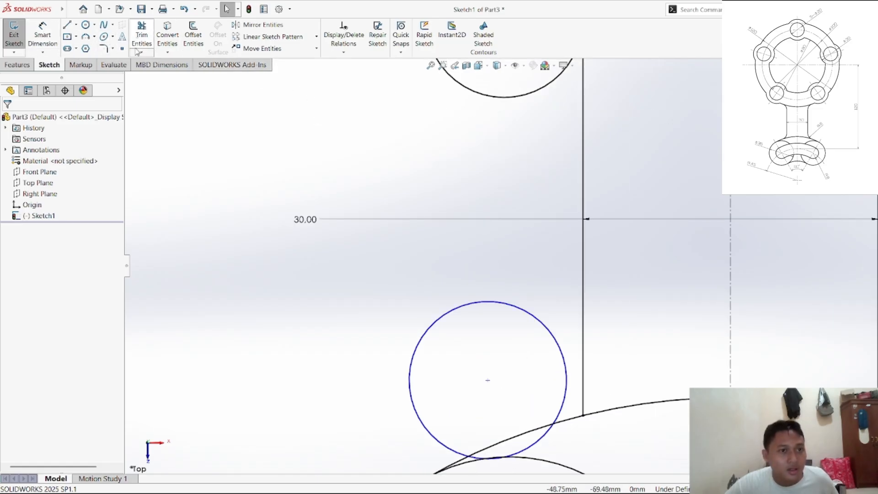
click(355, 56)
click(358, 76)
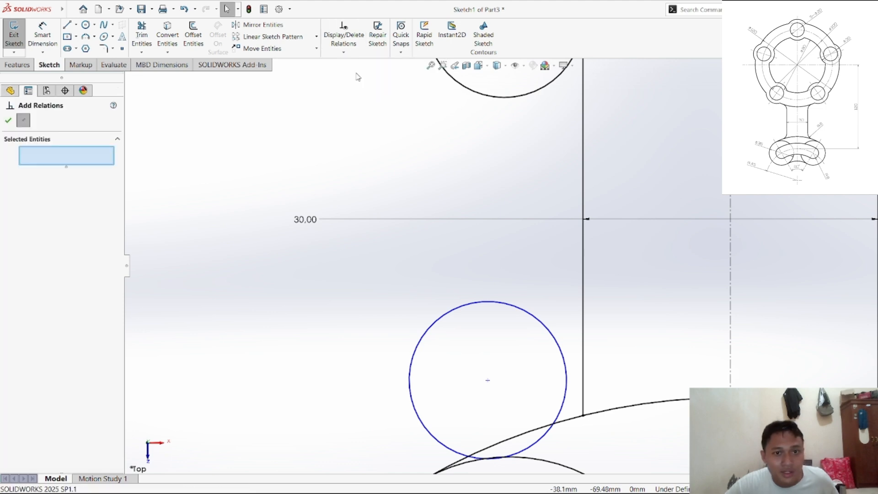
click(528, 312)
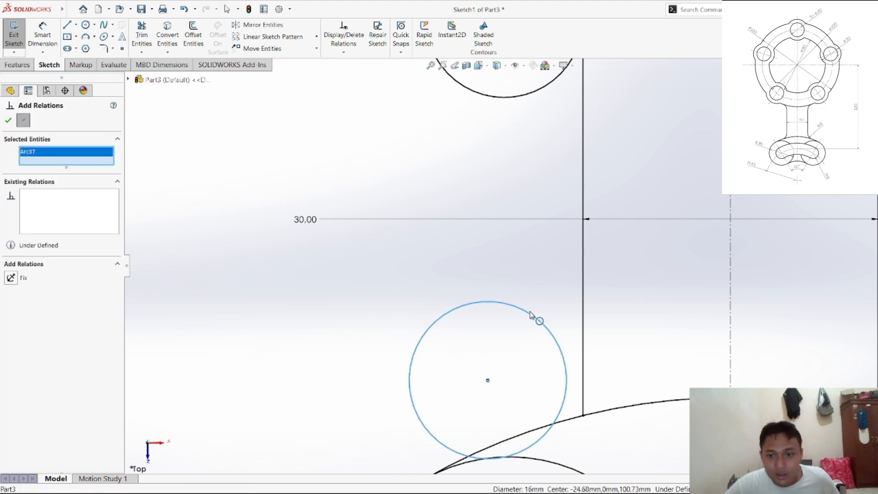
click(584, 304)
click(11, 286)
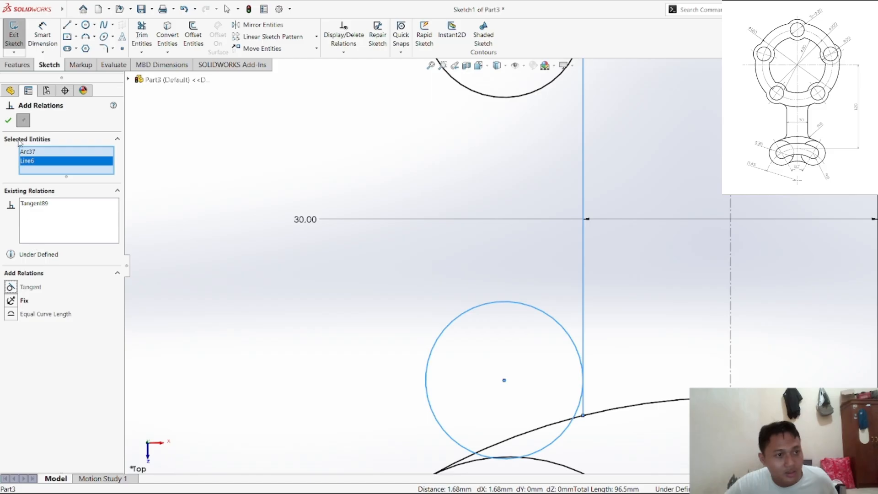
click(8, 120)
click(365, 326)
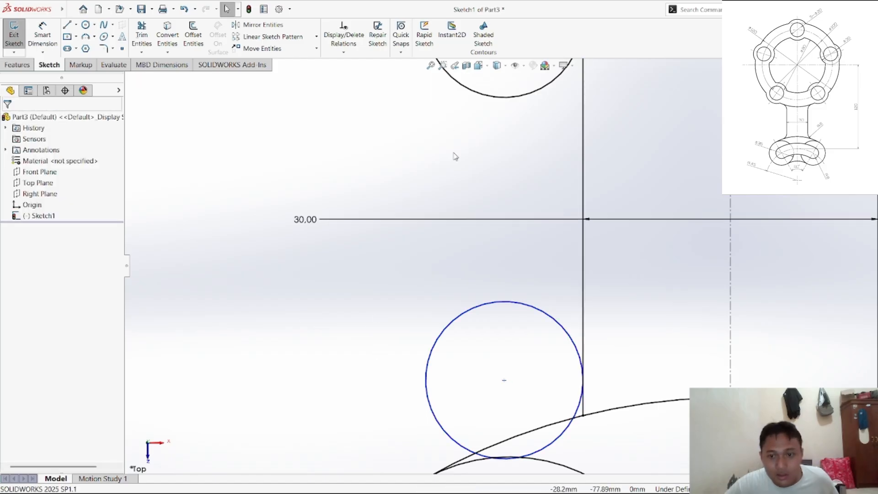
Step: Add a Tangent relation between the lower circle and the foot's upper outer arc
click(343, 52)
click(358, 75)
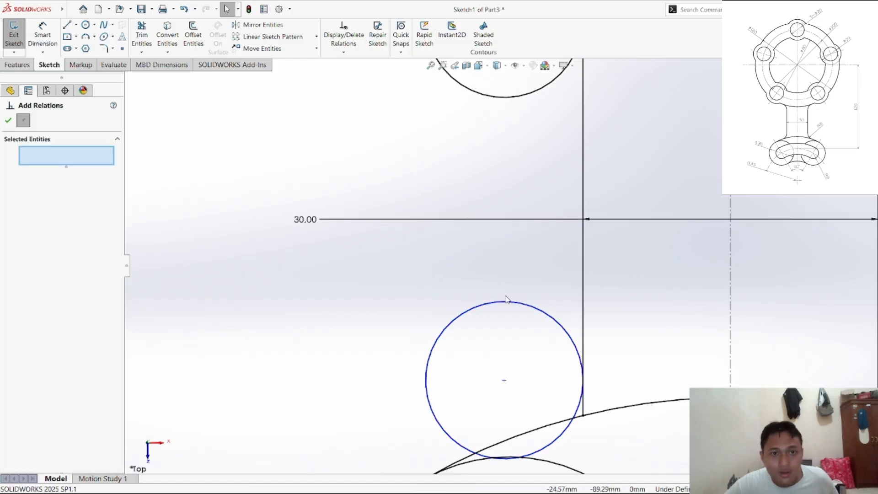
click(569, 431)
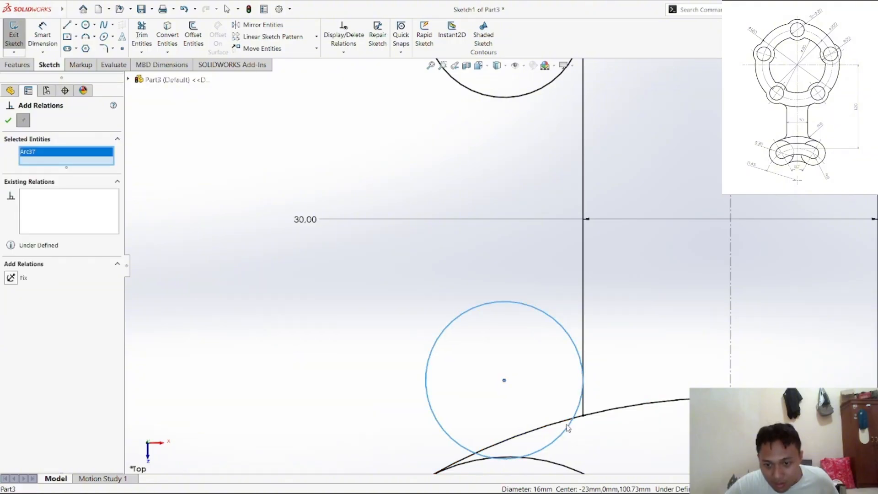
click(566, 424)
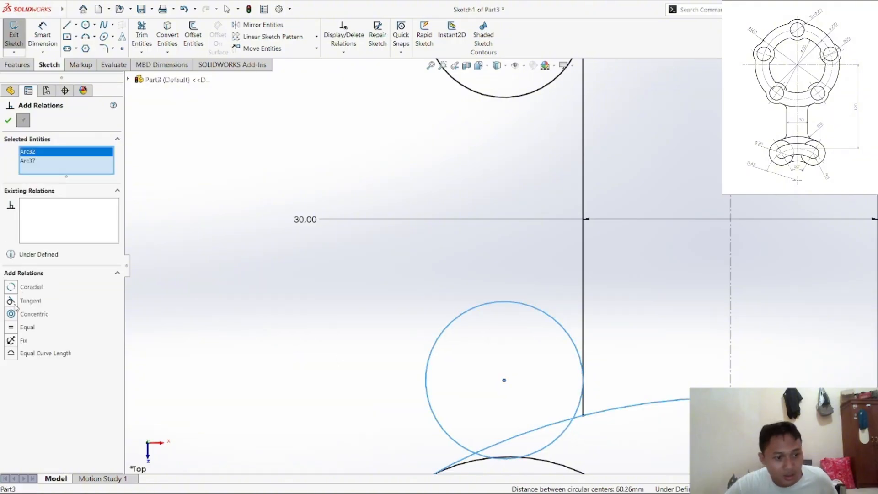
click(13, 302)
click(9, 124)
click(337, 316)
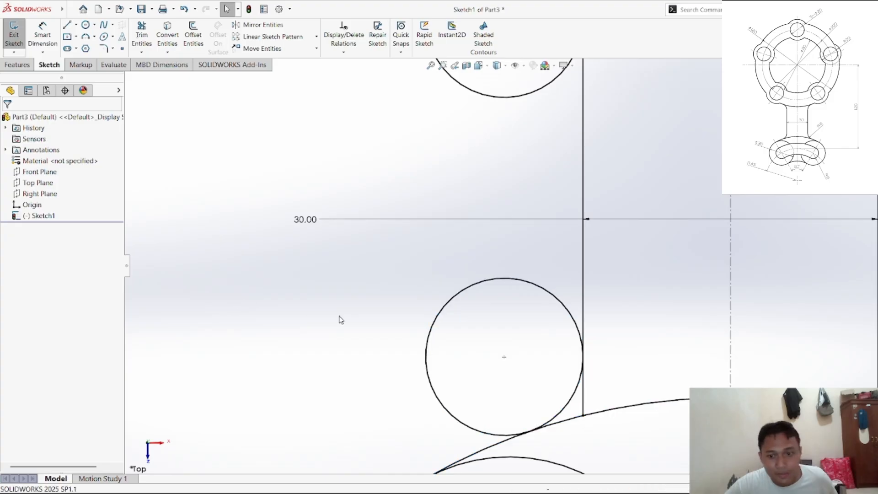
Step: Mirror the two circles beside the stem's left line about the vertical centerline
scroll(561, 332, down, 3)
scroll(567, 330, up, 3)
scroll(572, 320, up, 5)
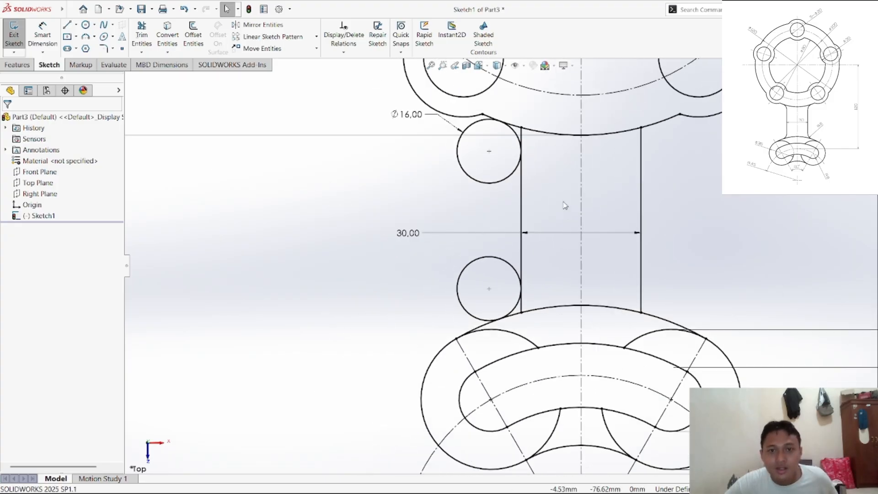
scroll(565, 201, down, 2)
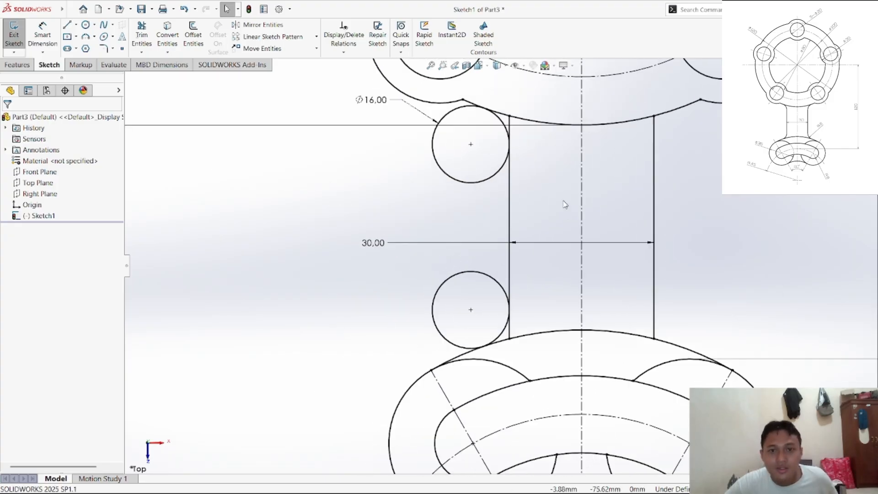
click(258, 25)
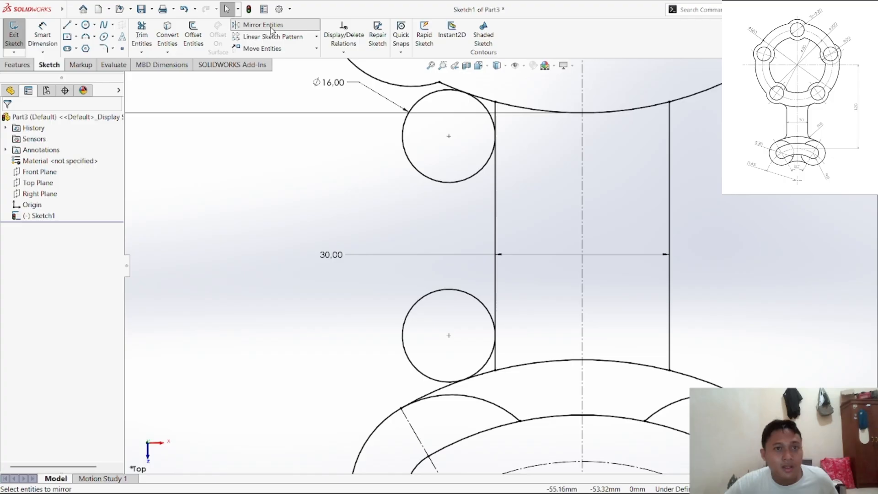
click(454, 184)
click(482, 309)
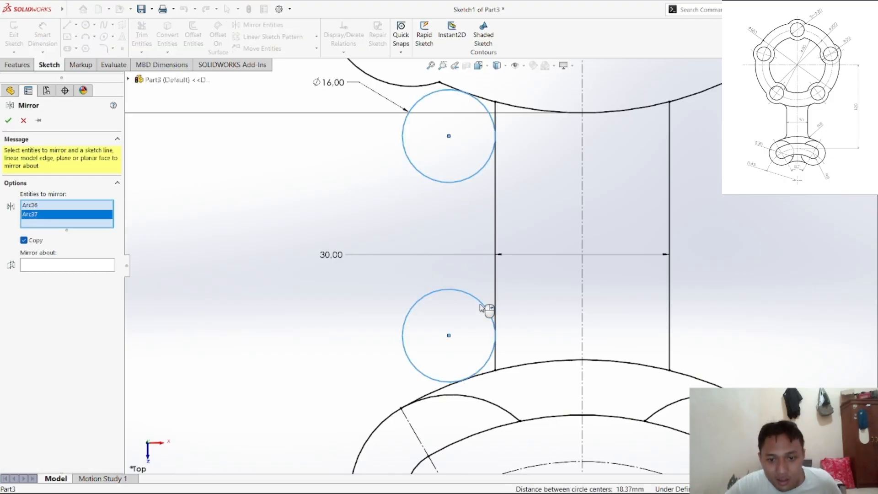
click(89, 270)
click(583, 168)
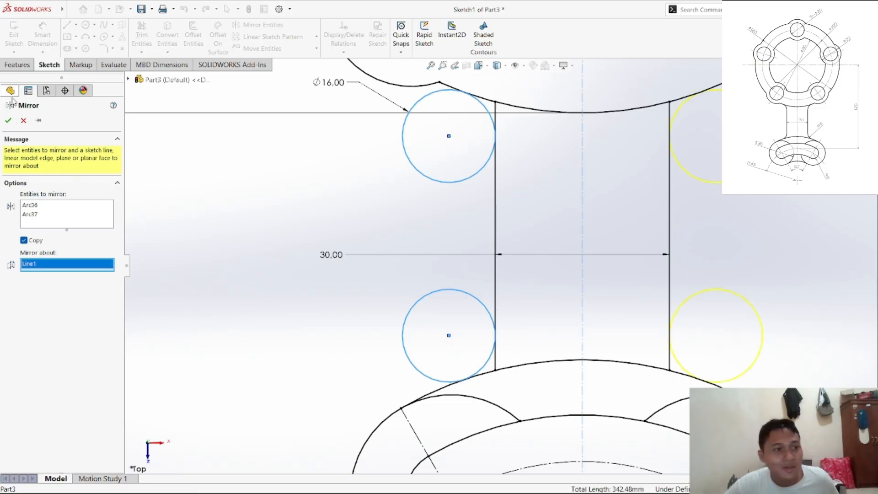
click(8, 120)
Step: Trim the two upper circles and the stem lines' upper ends, leaving only the rounded corners that join the stem to the ring
scroll(544, 245, down, 3)
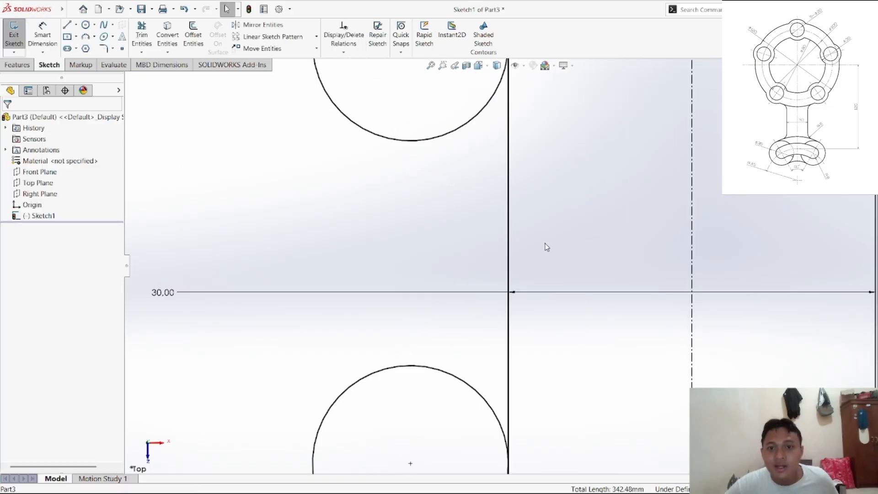
scroll(619, 256, up, 3)
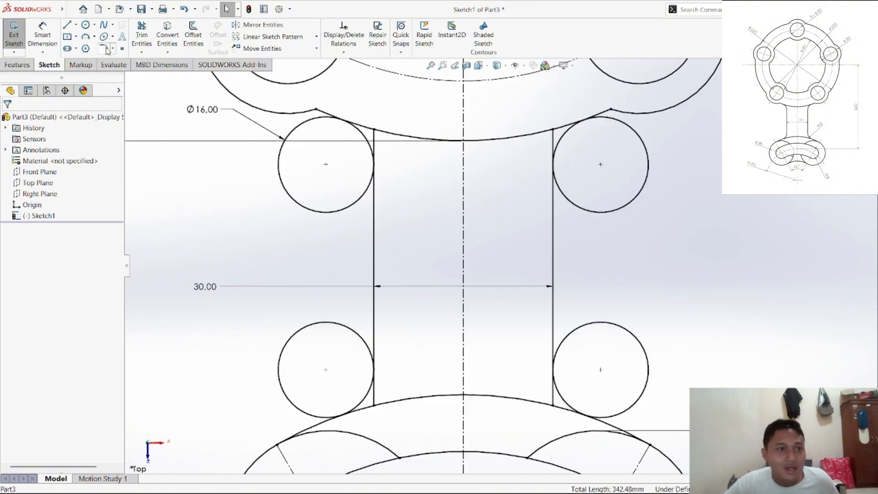
click(136, 33)
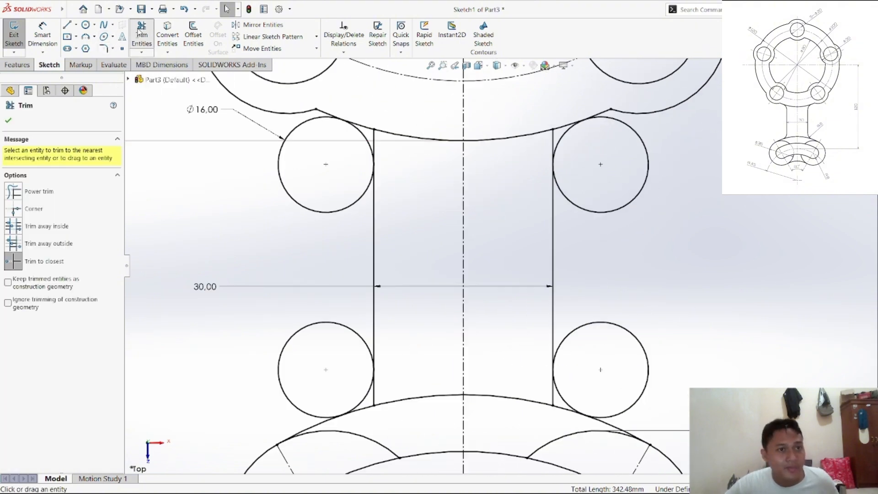
click(279, 176)
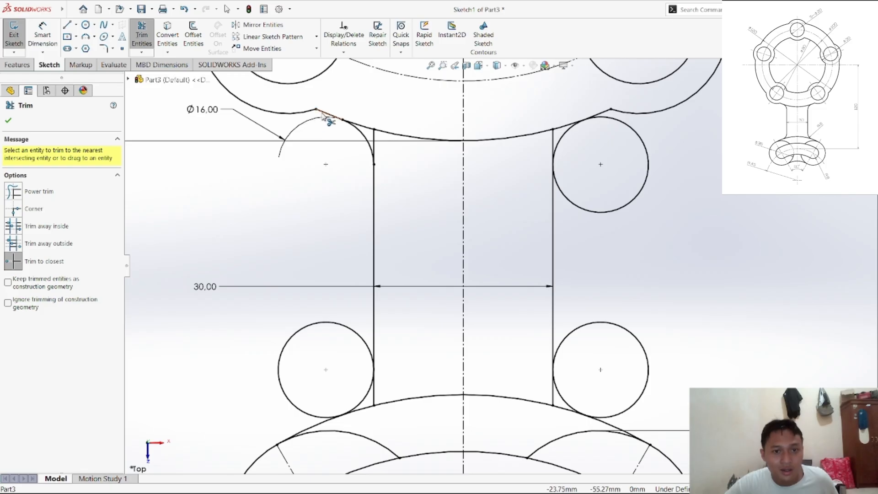
click(375, 149)
click(554, 148)
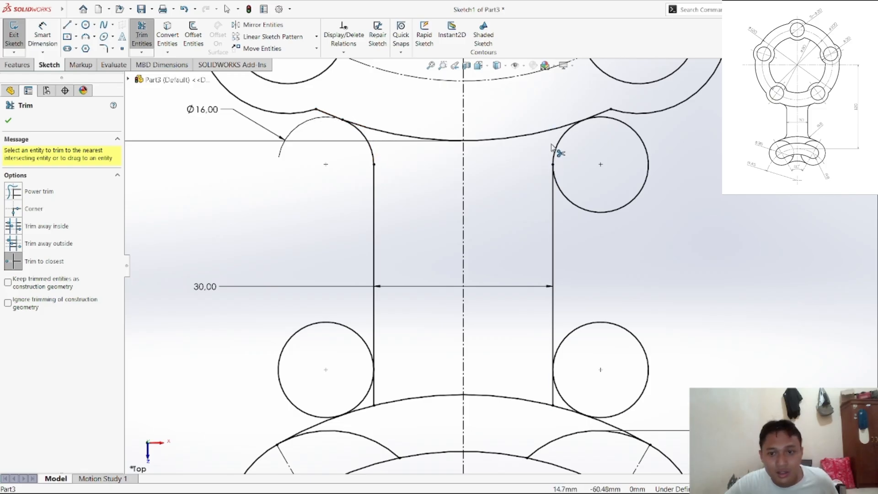
click(584, 208)
Step: Trim the two lower circles and the stem lines' lower ends, leaving only the rounded corners that join the stem to the foot
click(592, 325)
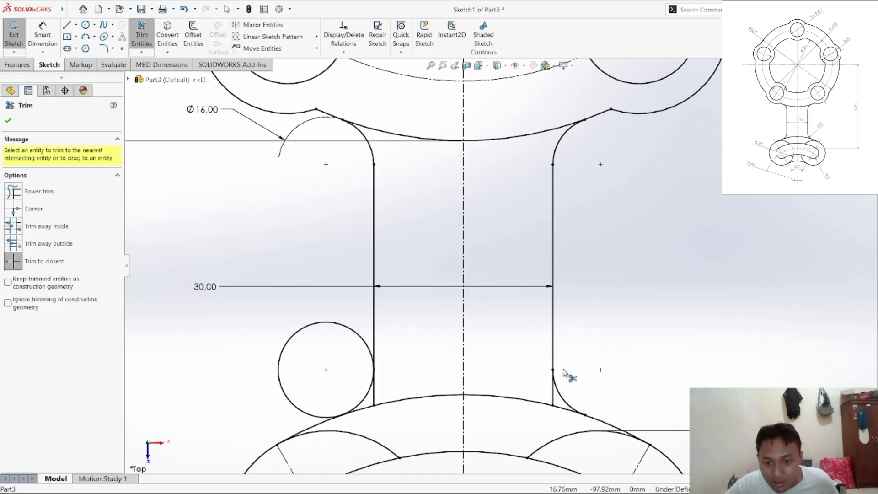
click(552, 391)
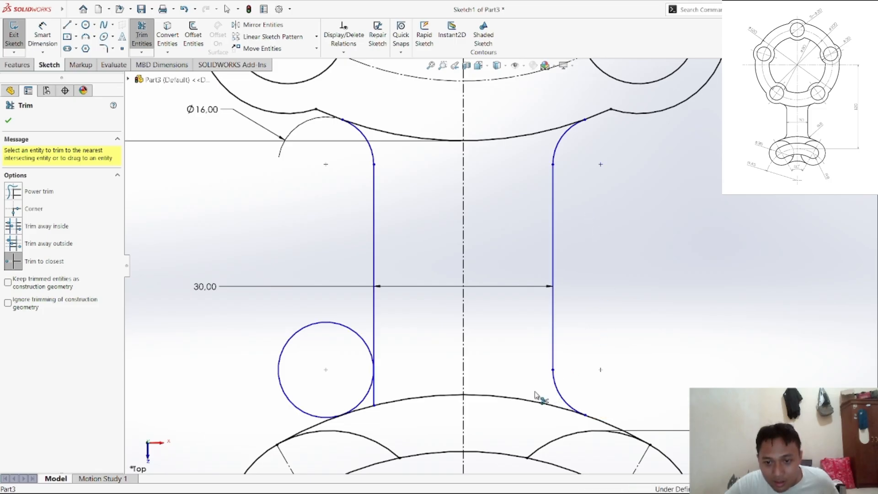
click(326, 323)
click(374, 397)
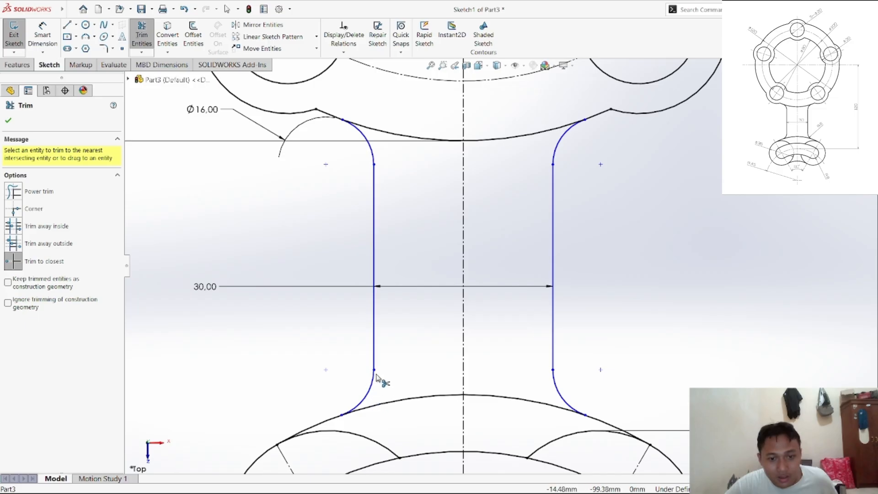
right_click(292, 333)
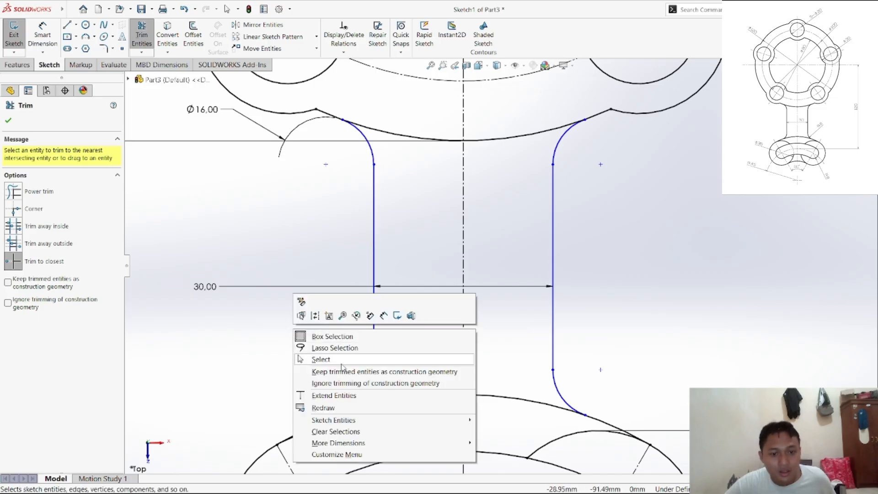
click(315, 359)
Step: Switch to the PDF assignment in the browser, compare the ring, stem and foot on page 2 with the sketch, and return to SOLIDWORKS
scroll(511, 293, down, 3)
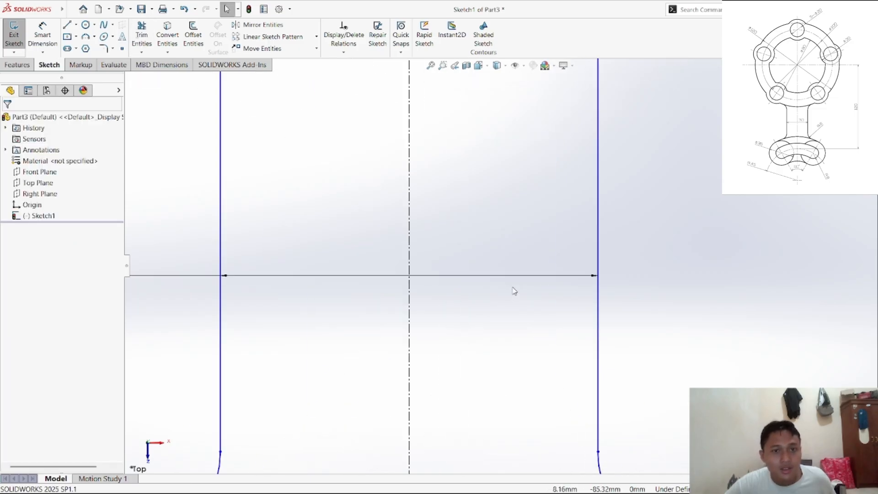
scroll(524, 280, up, 5)
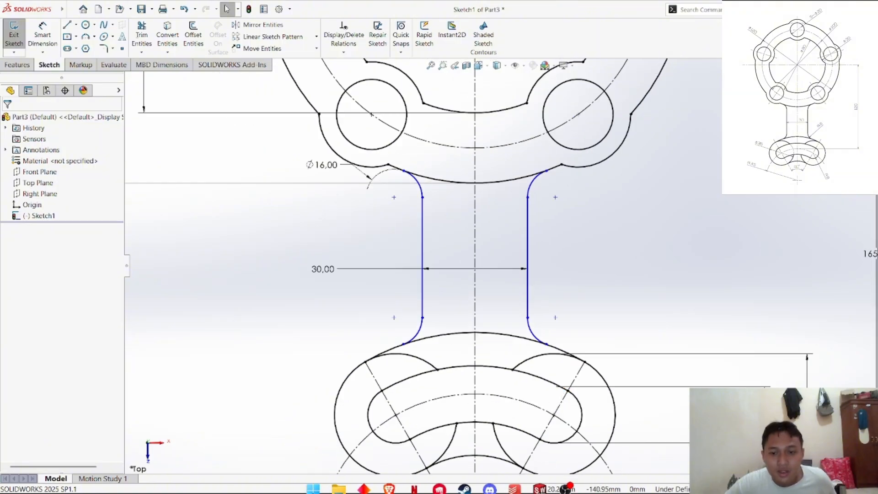
mouse_move(539, 479)
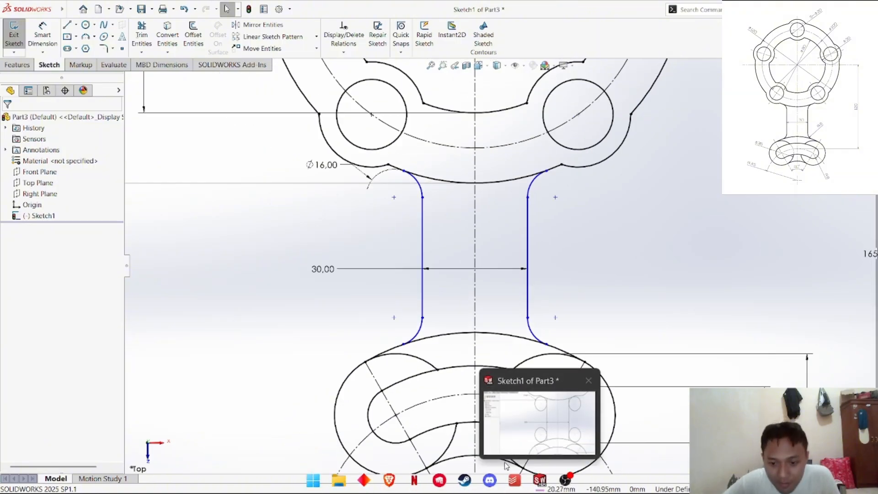
click(389, 480)
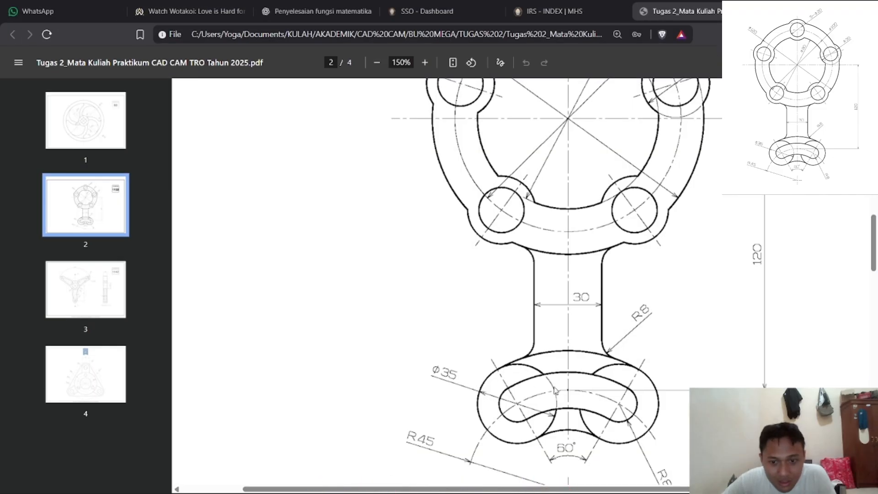
scroll(623, 364, down, 1)
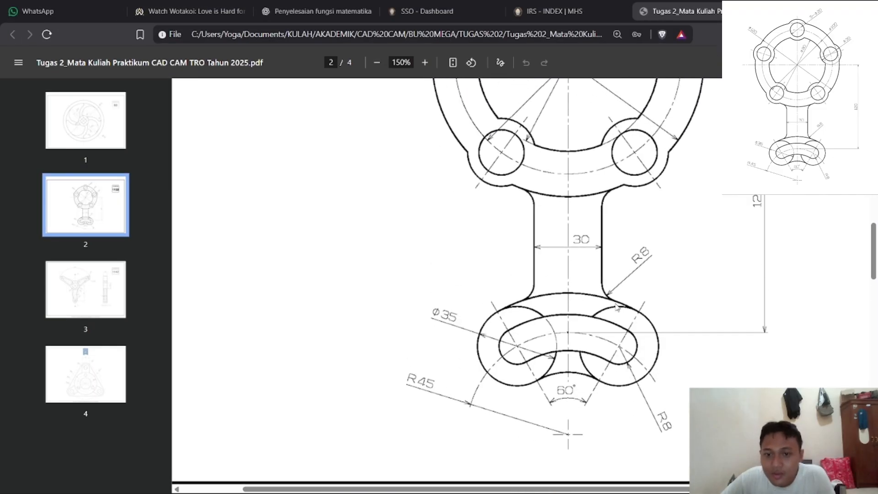
scroll(609, 229, up, 2)
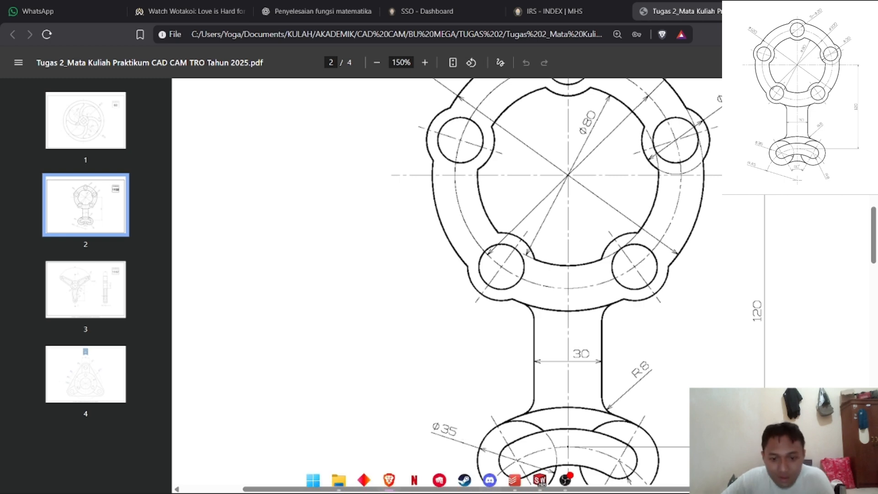
click(539, 480)
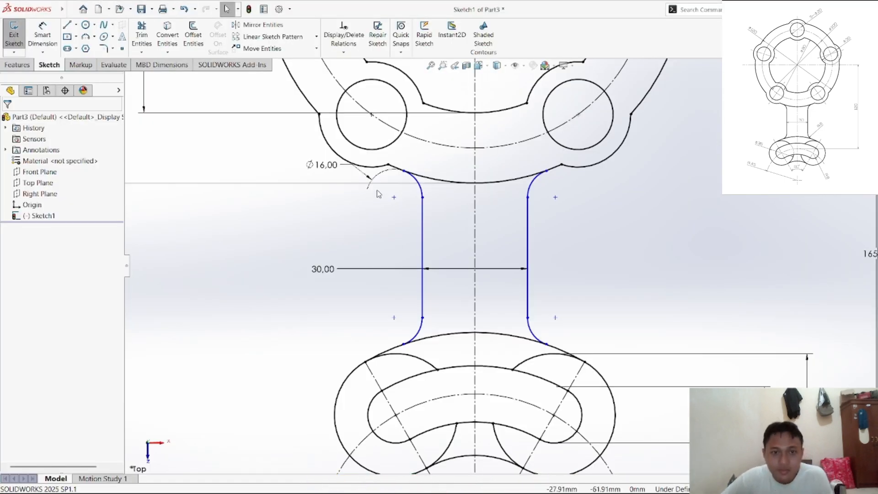
Step: Add an Equal relation among the four corner arcs at the stem's ends
click(354, 55)
click(357, 74)
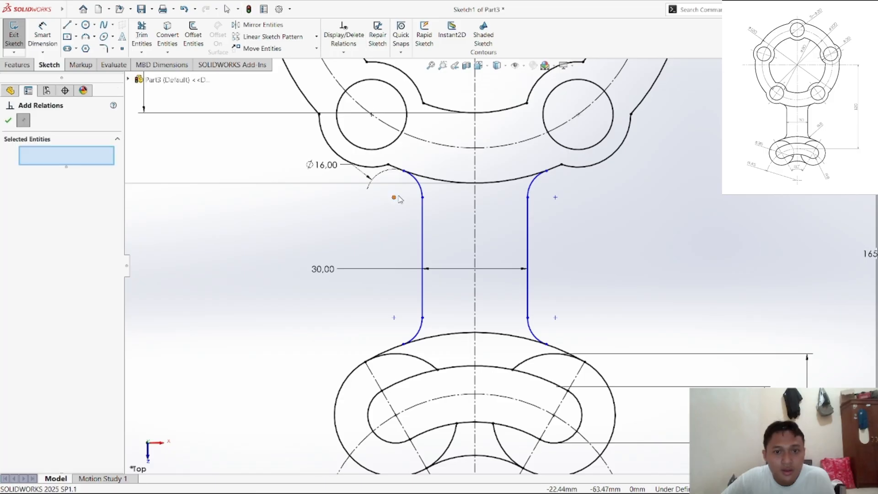
click(415, 184)
click(530, 191)
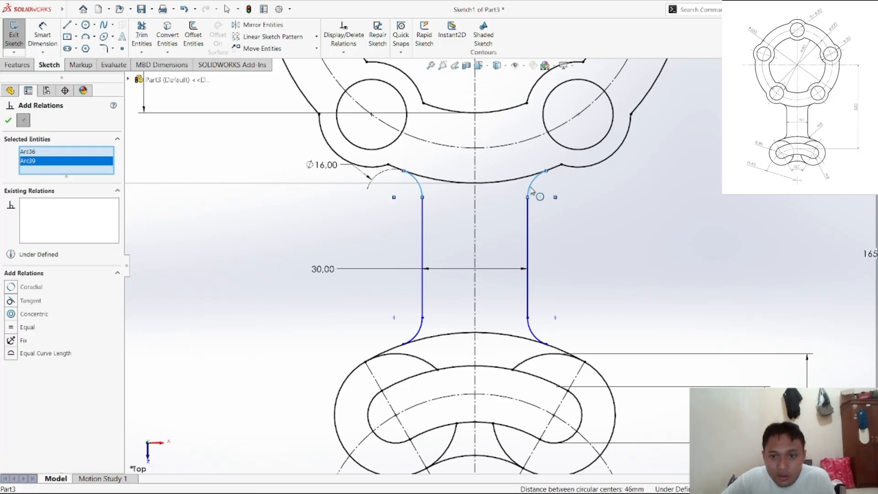
click(530, 329)
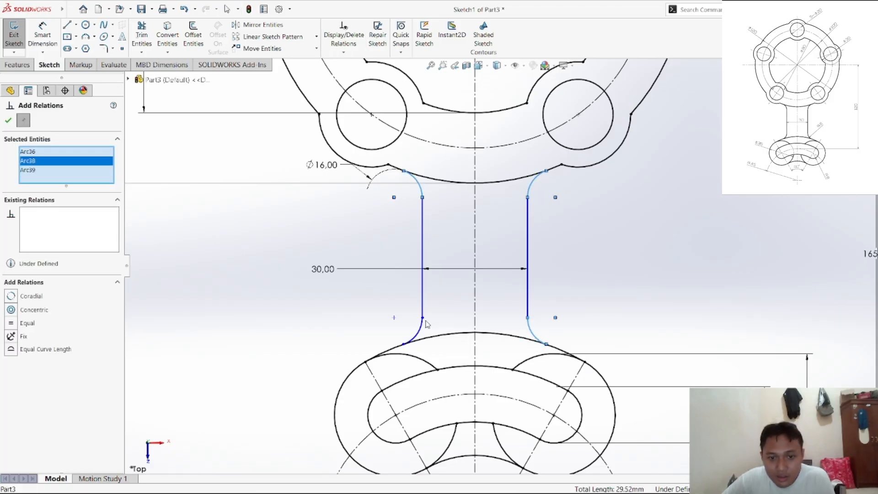
click(425, 325)
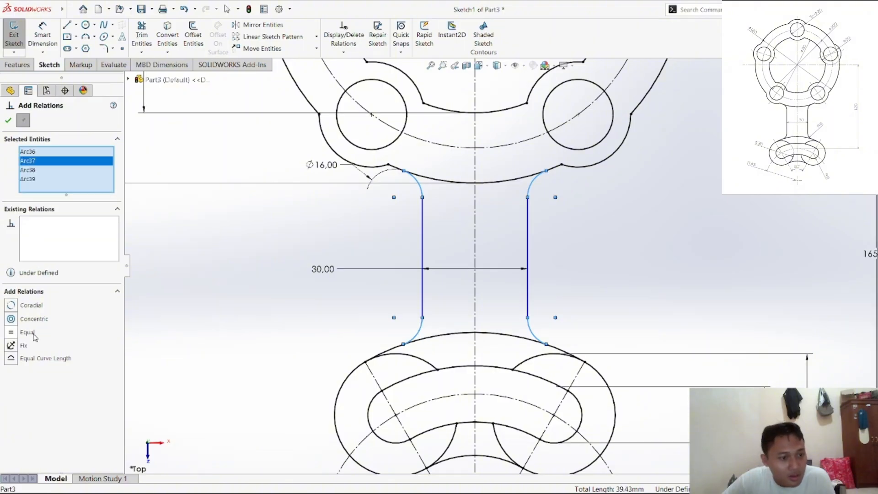
click(34, 337)
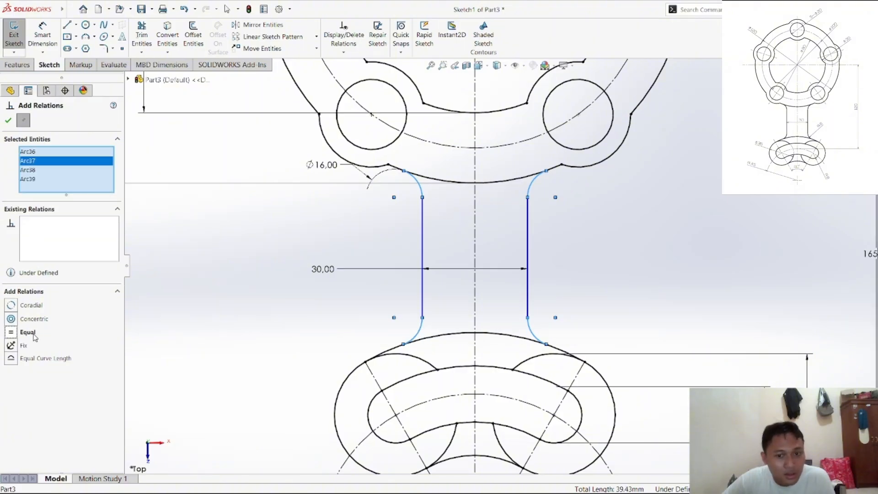
click(9, 121)
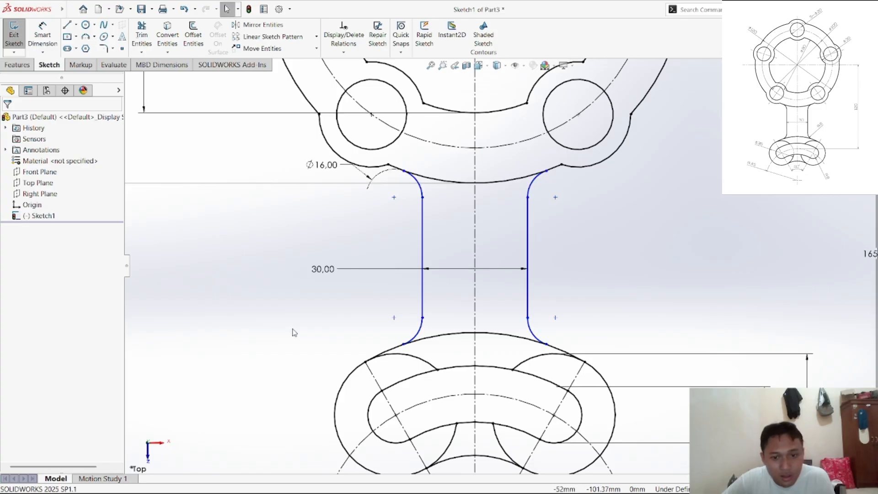
Step: Add an Equal relation between the stem's left and right lines
click(344, 52)
click(356, 75)
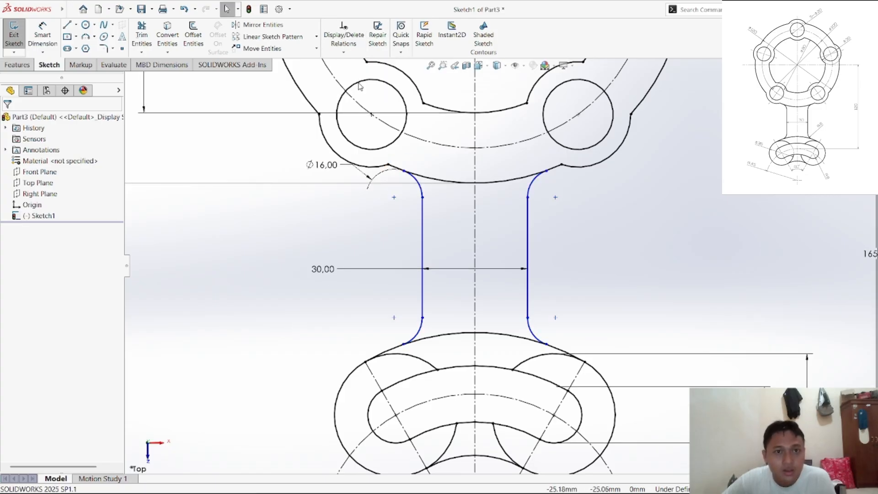
click(422, 246)
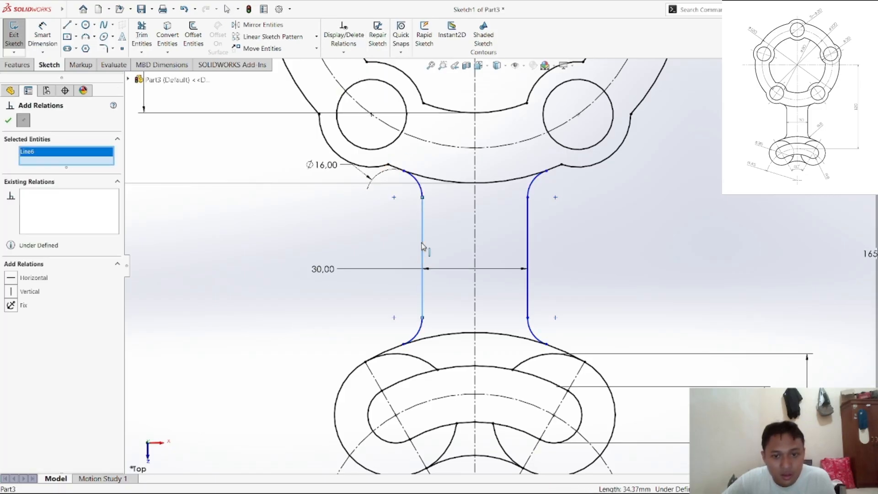
click(528, 244)
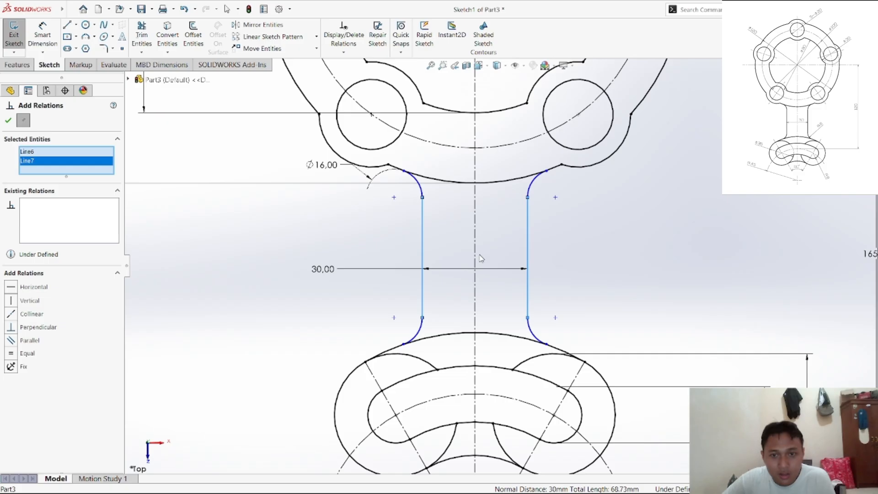
click(28, 353)
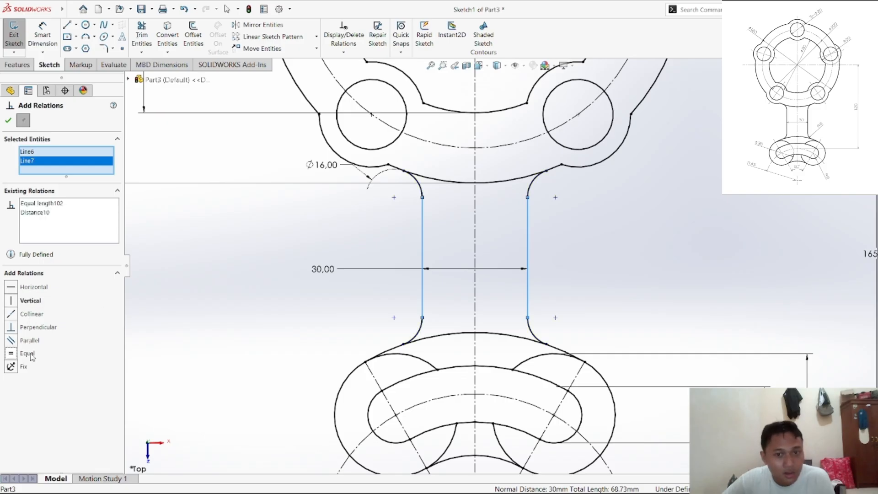
click(8, 121)
scroll(615, 271, up, 8)
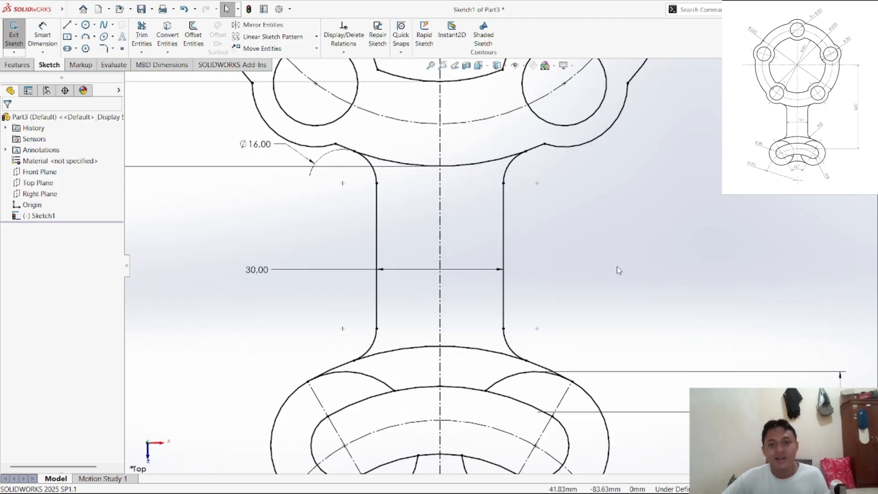
scroll(567, 178, down, 3)
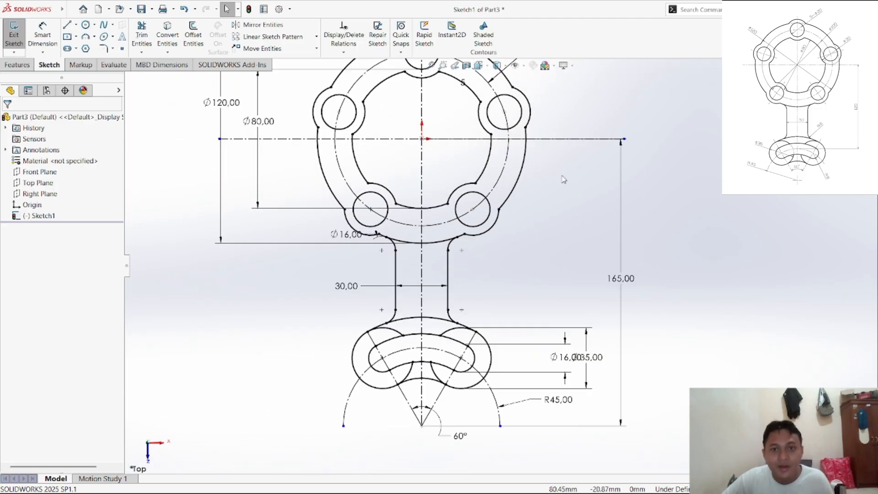
scroll(558, 165, up, 3)
scroll(529, 180, down, 3)
scroll(529, 181, up, 2)
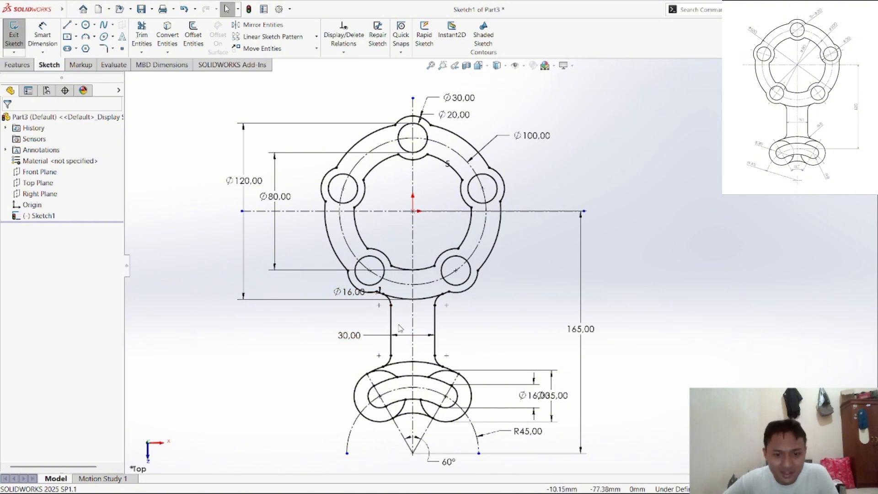
scroll(388, 337, down, 4)
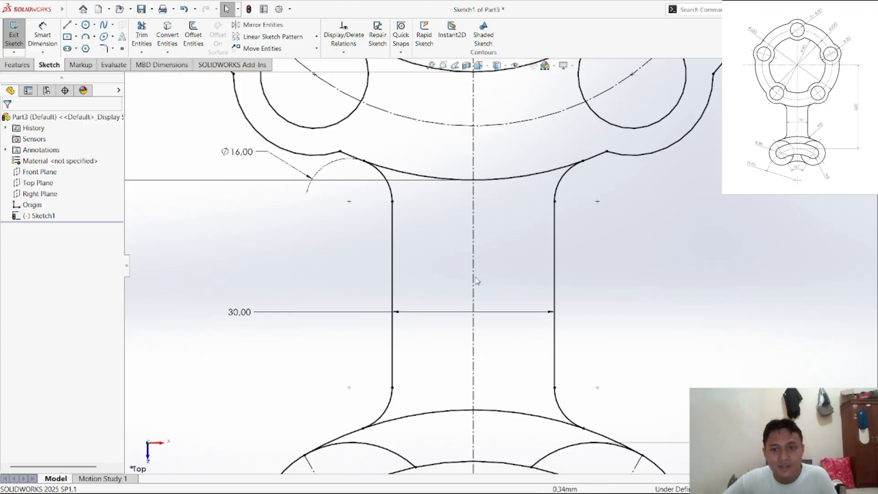
Step: Review the finished ring, stem and foot sketch, from the stem's rounded corners out to the whole profile
scroll(387, 245, down, 1)
scroll(451, 281, up, 1)
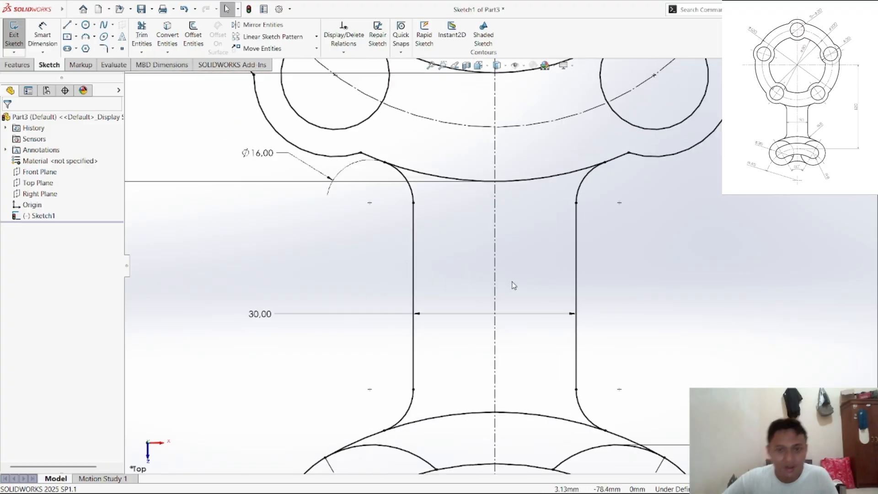
scroll(513, 284, up, 6)
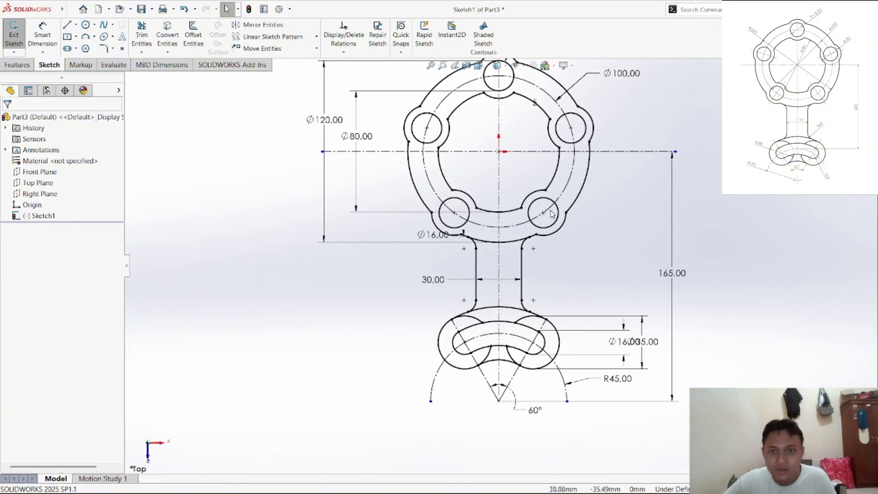
scroll(548, 265, down, 1)
scroll(548, 265, up, 3)
scroll(544, 227, down, 3)
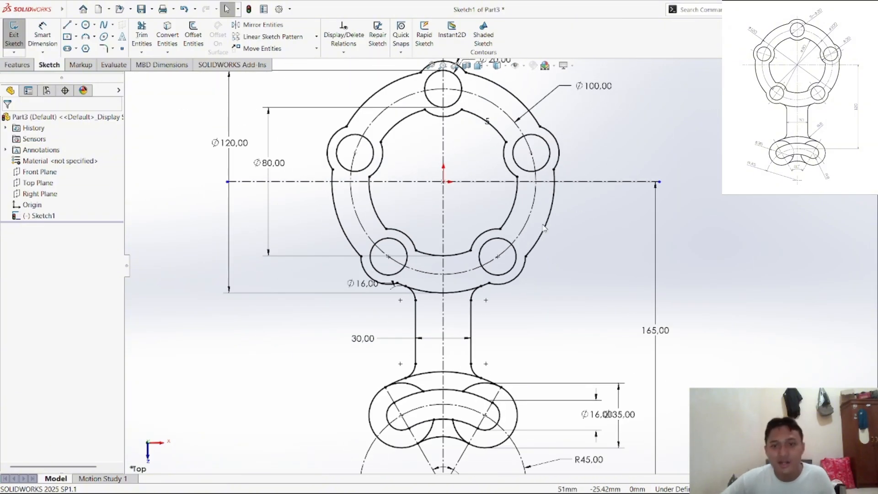
scroll(544, 227, up, 3)
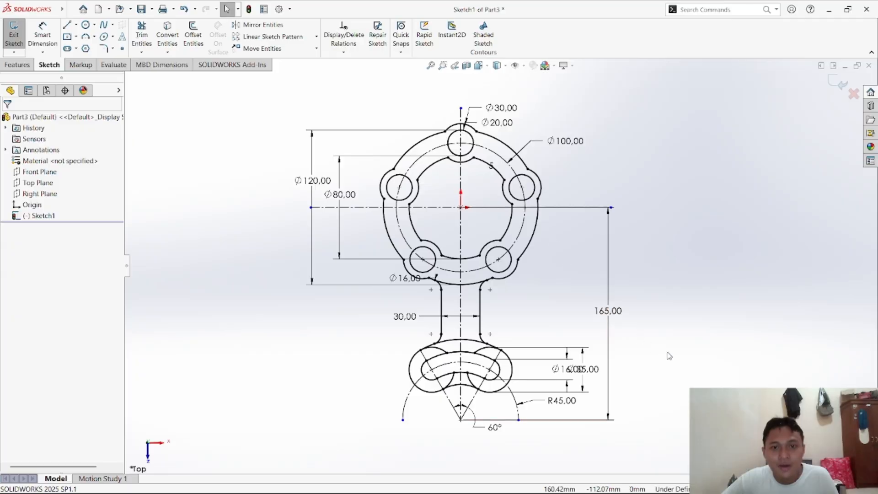
Step: Switch to the PDF assignment in the browser, examine the three-armed part on page 3, and return to SOLIDWORKS with the Part2 sketch
key(alt+Tab)
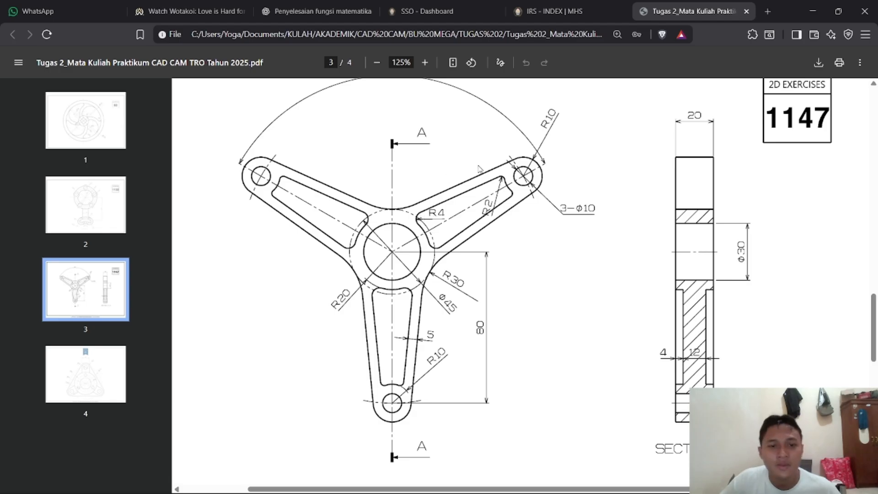
scroll(348, 250, up, 1)
scroll(534, 228, down, 1)
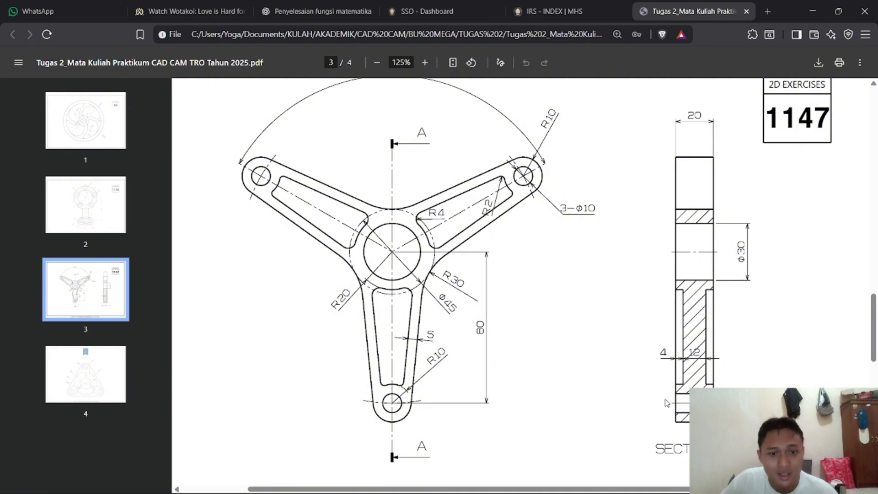
mouse_move(577, 493)
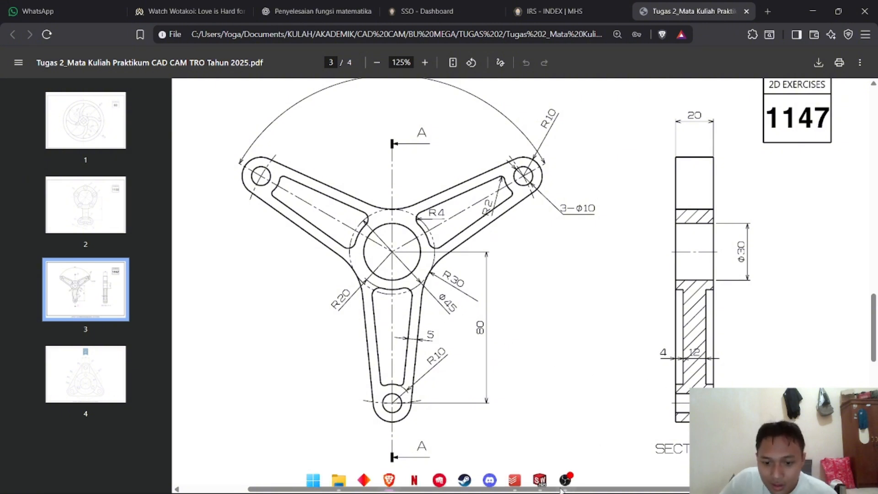
mouse_move(540, 483)
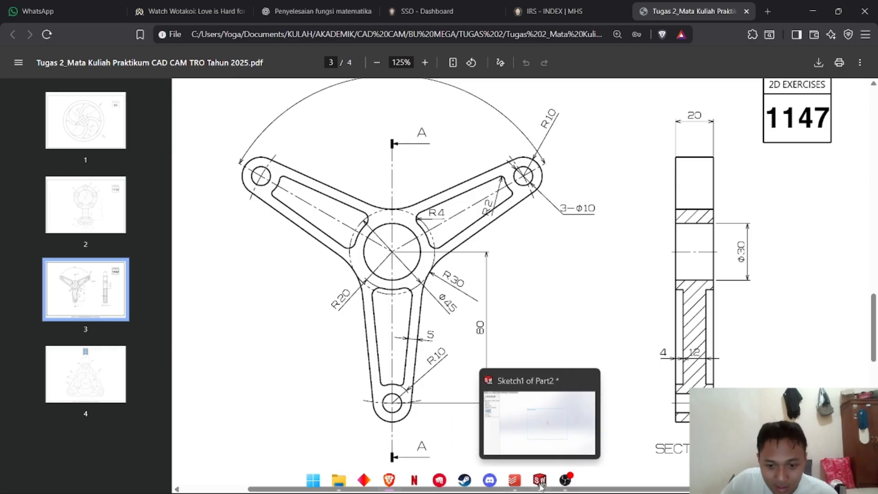
click(534, 422)
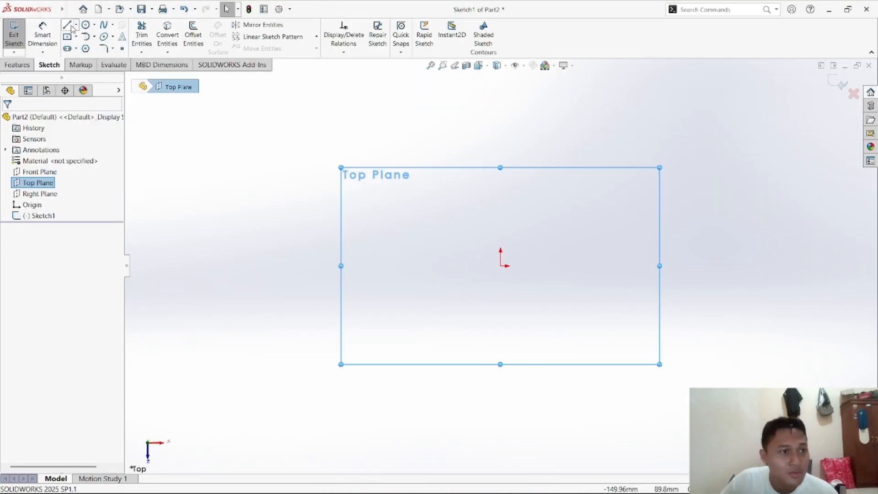
Step: Sketch two concentric circles centred on the origin, the outer one with a radius of about 63.5 mm
click(85, 24)
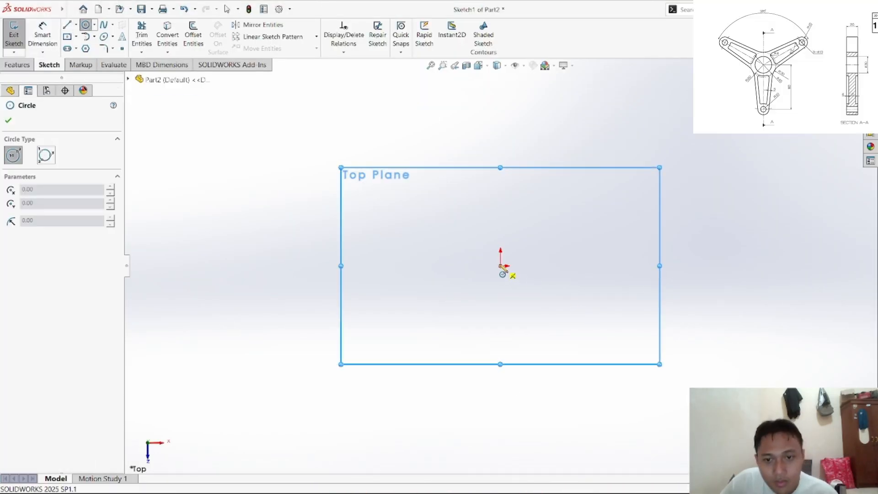
drag(500, 266, 580, 185)
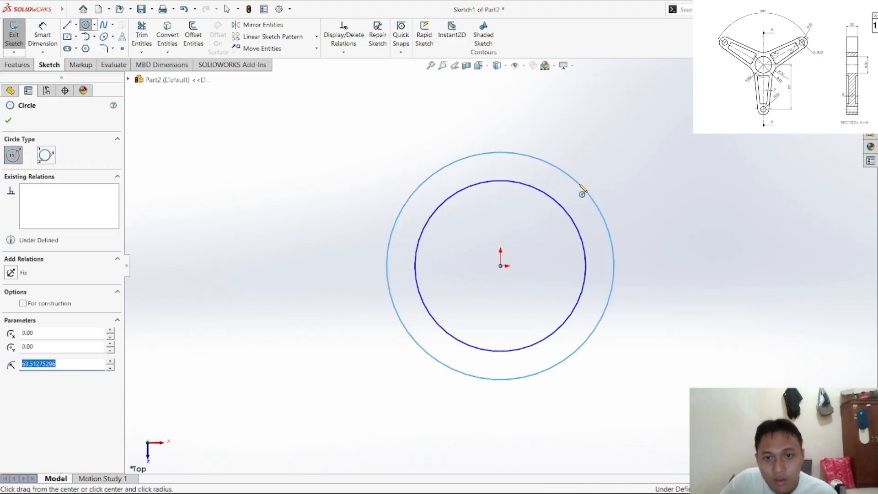
right_click(656, 216)
click(676, 229)
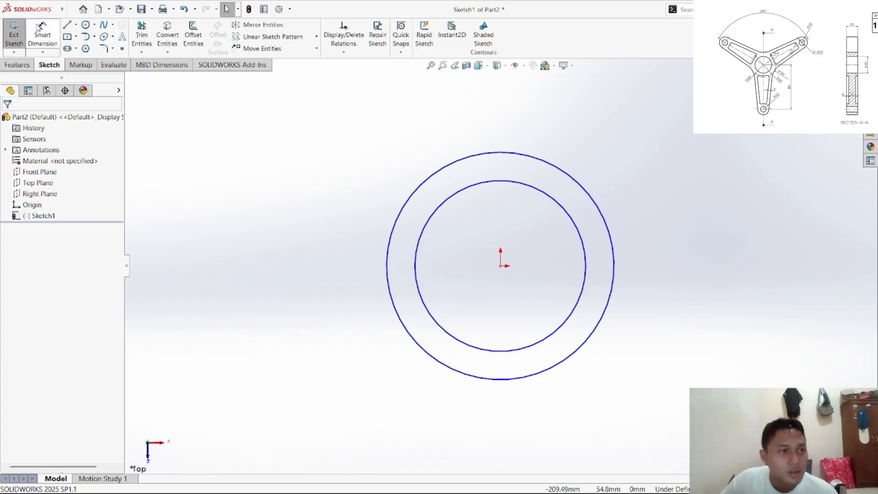
Step: Convert both the outer and the inner circle to construction geometry
click(397, 220)
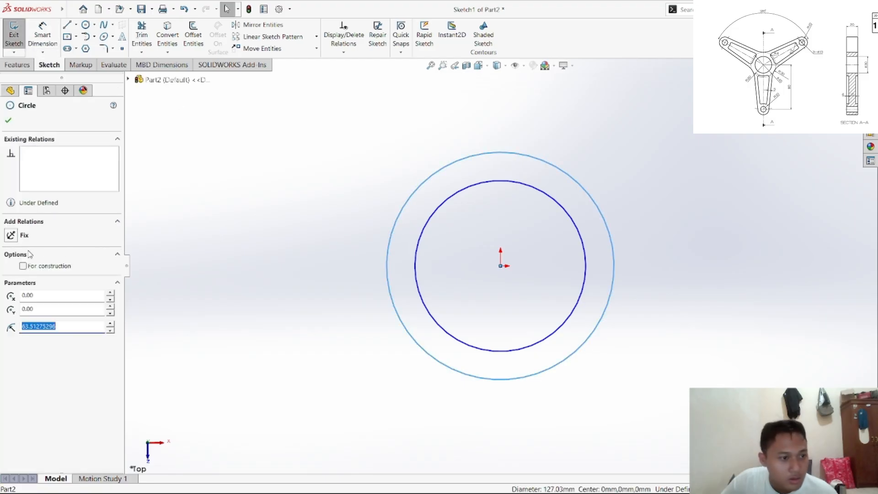
click(23, 266)
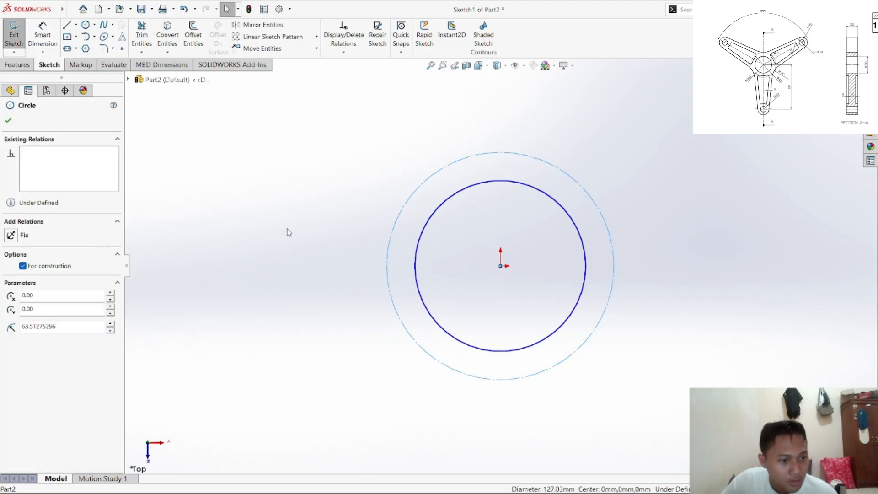
click(416, 251)
click(23, 266)
click(378, 337)
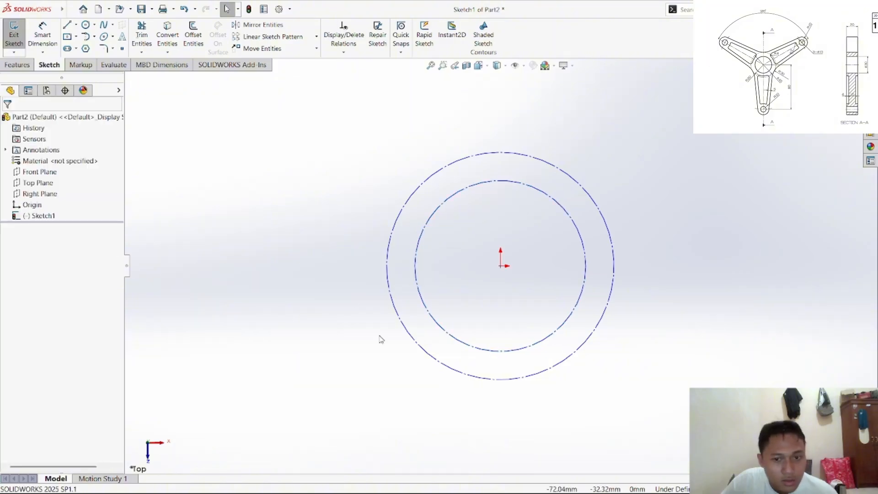
Step: Check the hub dimensions on page 3 in the browser, return to SOLIDWORKS, and dimension the outer construction circle's diameter as 45 mm
mouse_move(489, 468)
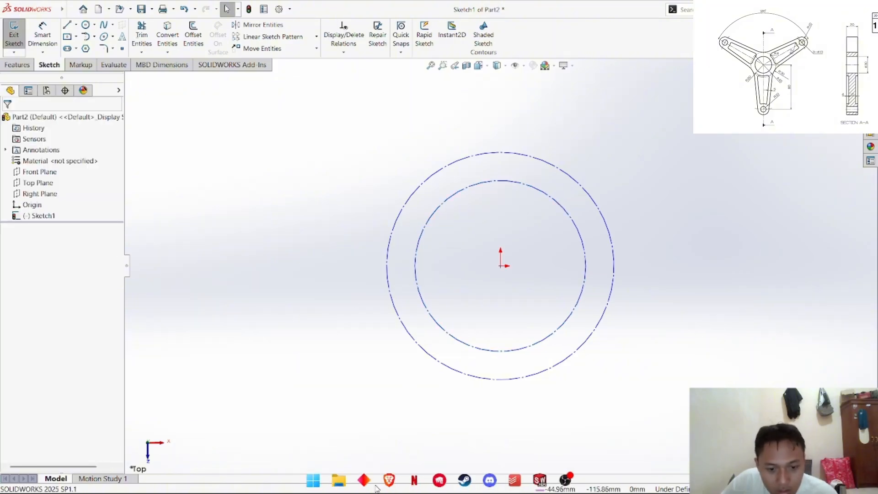
click(389, 479)
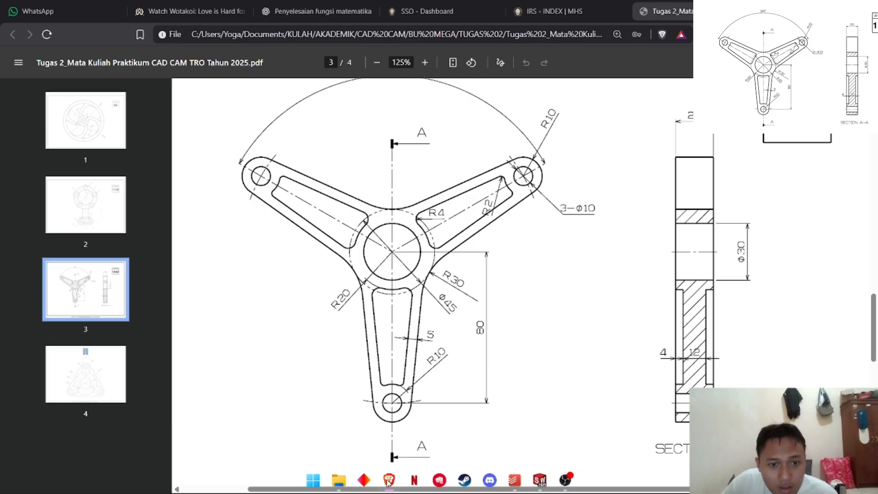
click(388, 479)
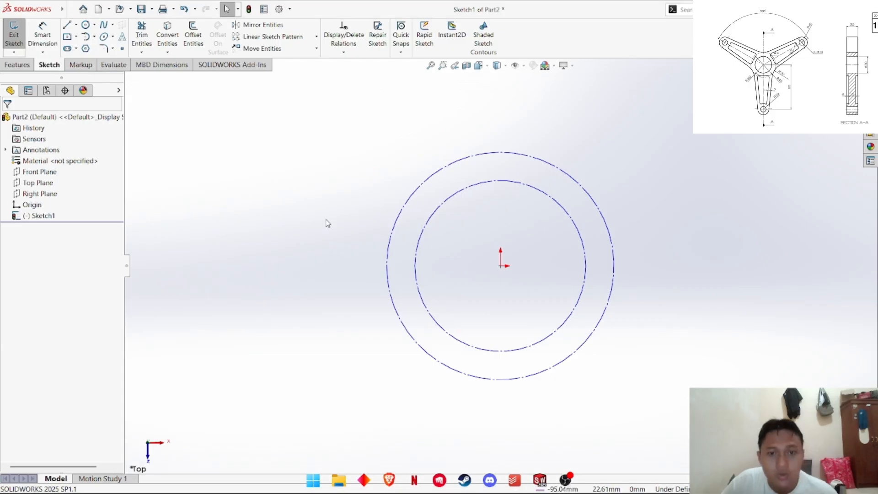
click(46, 38)
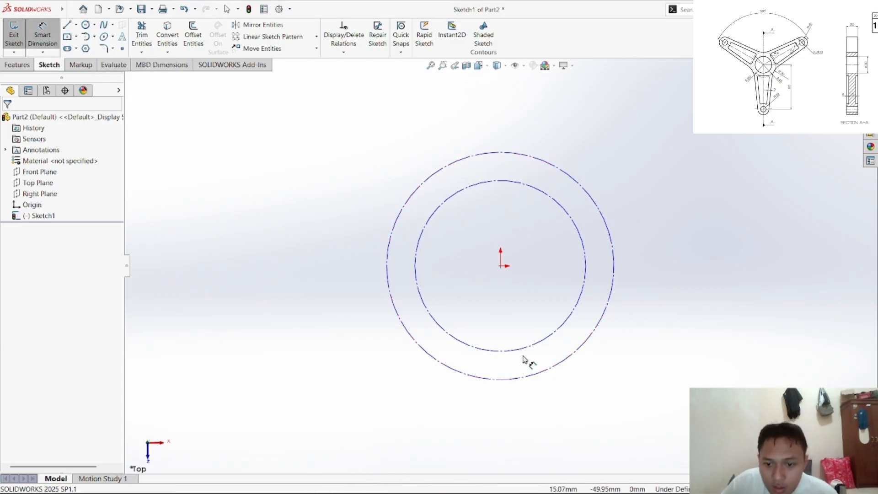
click(401, 324)
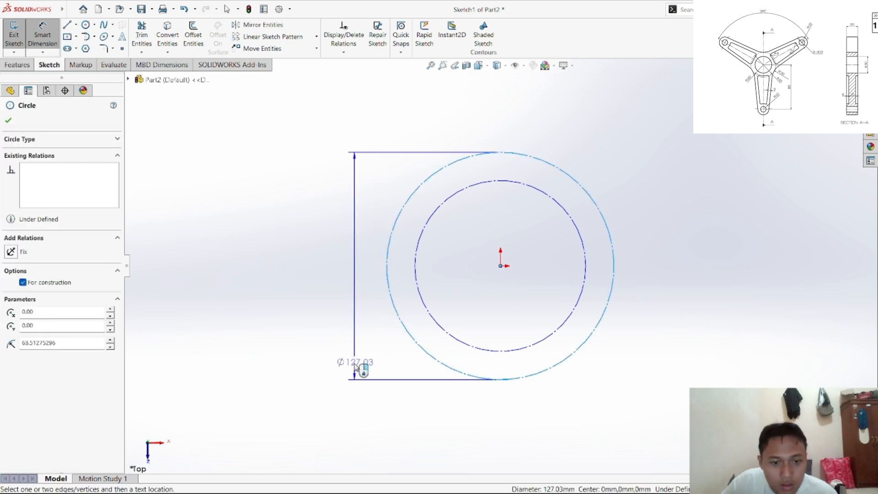
click(355, 388)
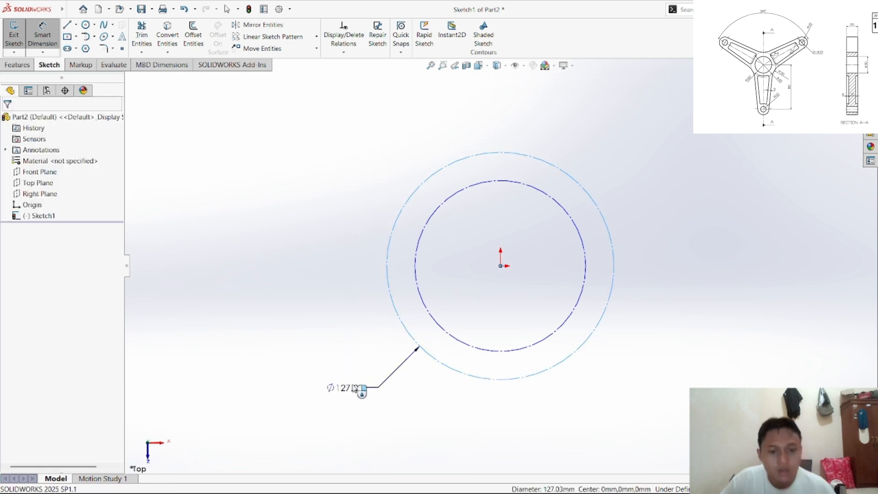
text(45)
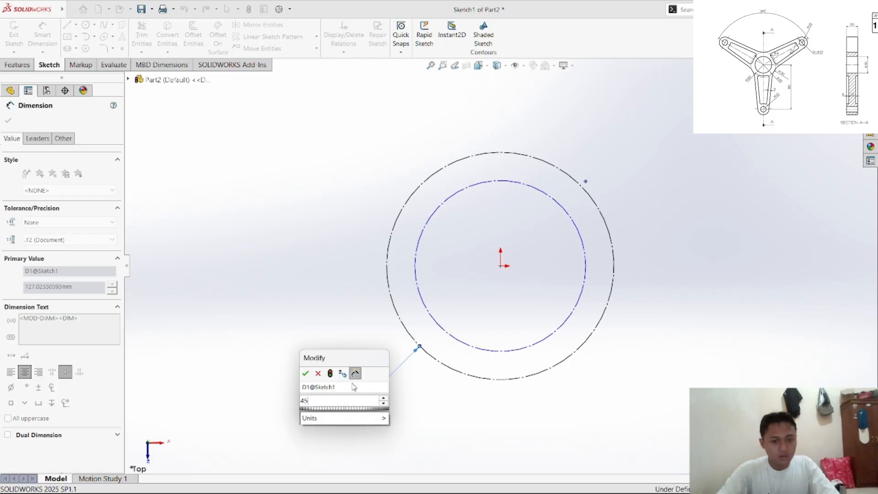
key(Return)
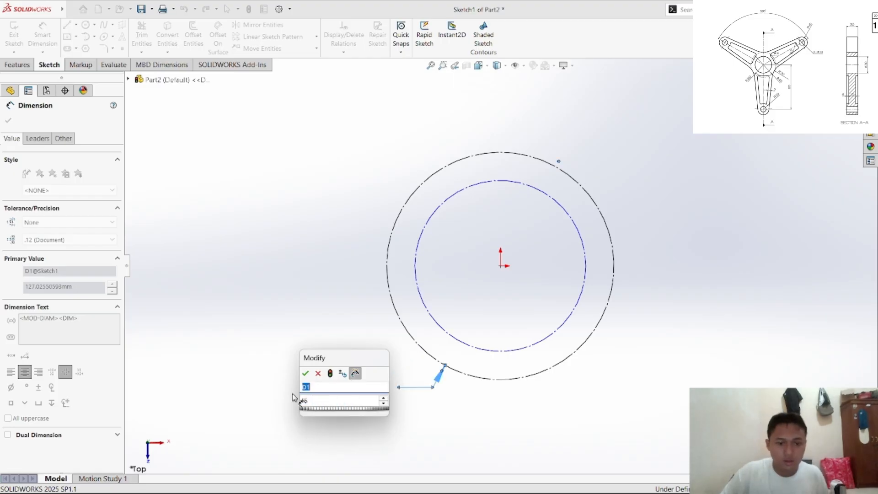
Step: Set the outer construction circle's diameter to 45 mm and the inner construction circle's diameter to 40 mm
click(305, 373)
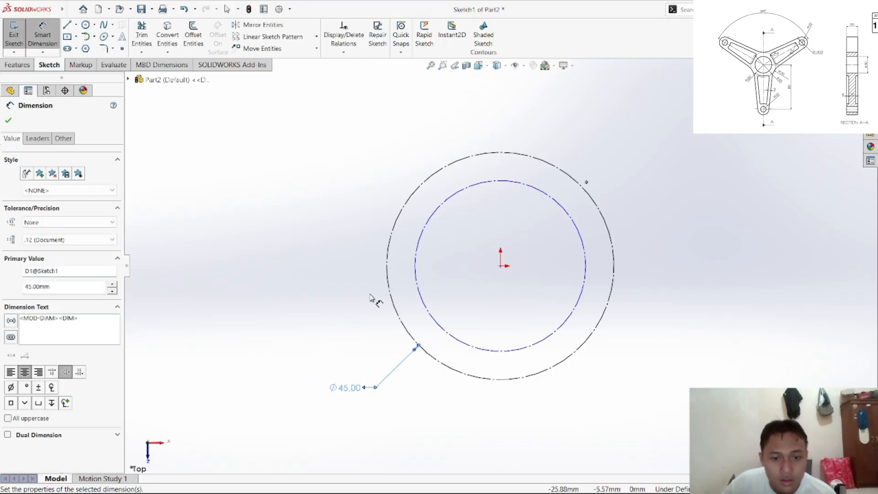
click(438, 331)
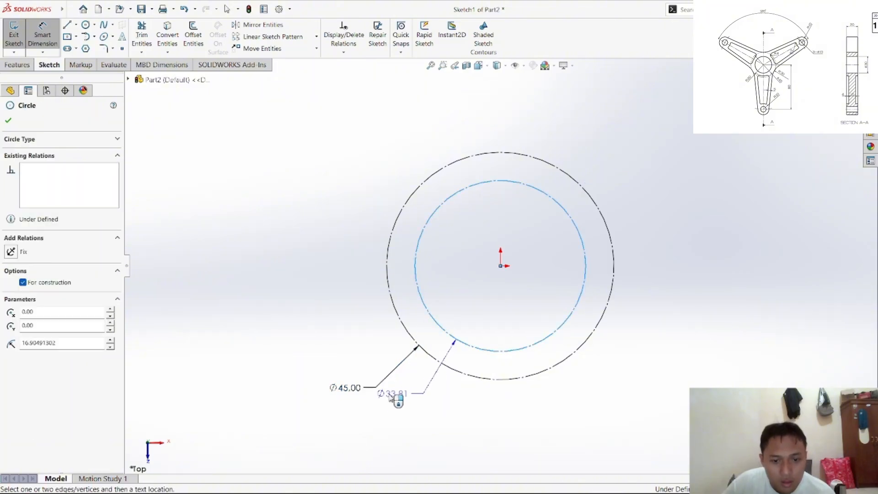
click(352, 411)
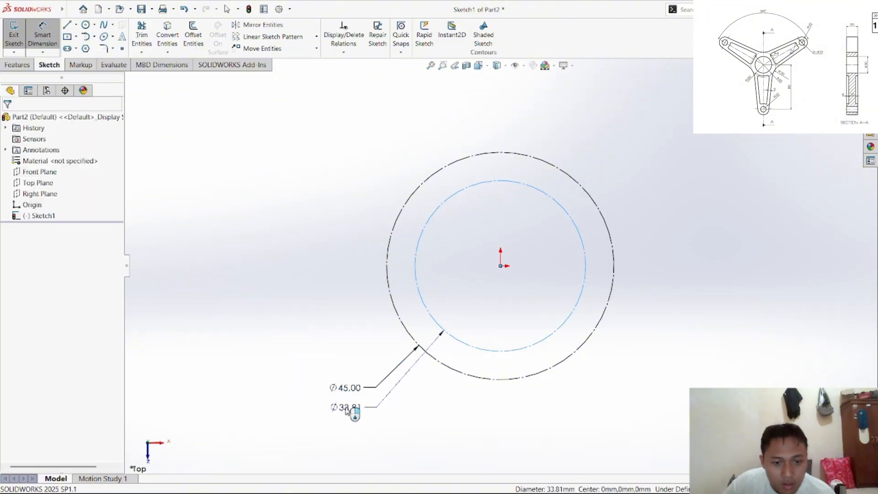
text(40)
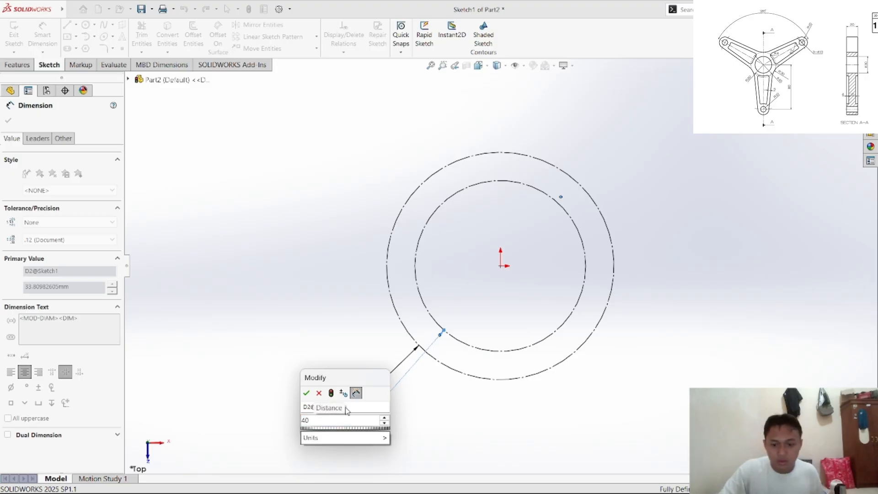
key(Return)
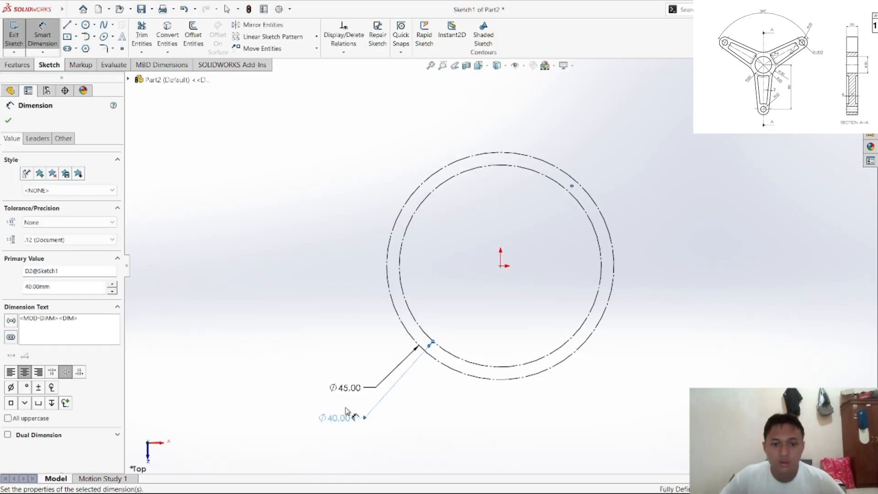
key(Escape)
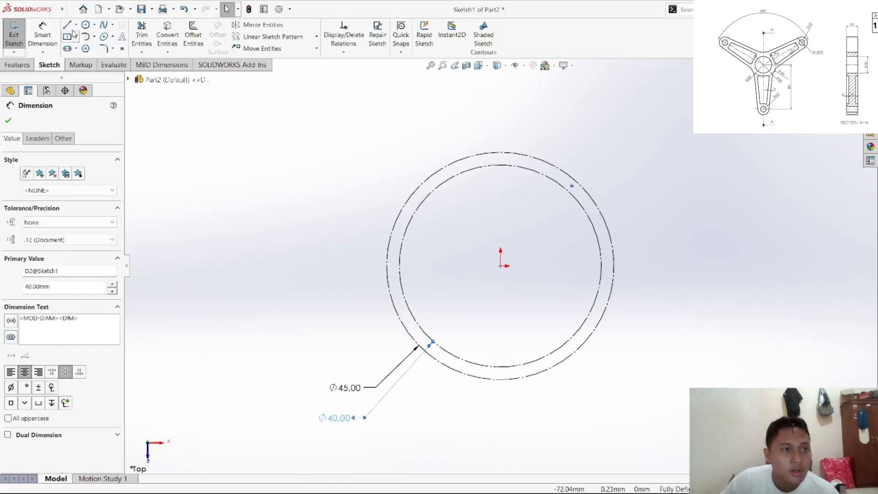
Step: Sketch a solid circle centred on the origin inside the construction circles and dimension its diameter to 30 mm
click(85, 24)
mouse_move(500, 265)
mouse_down()
mouse_move(513, 240)
mouse_move(540, 211)
mouse_move(547, 218)
mouse_up()
click(43, 36)
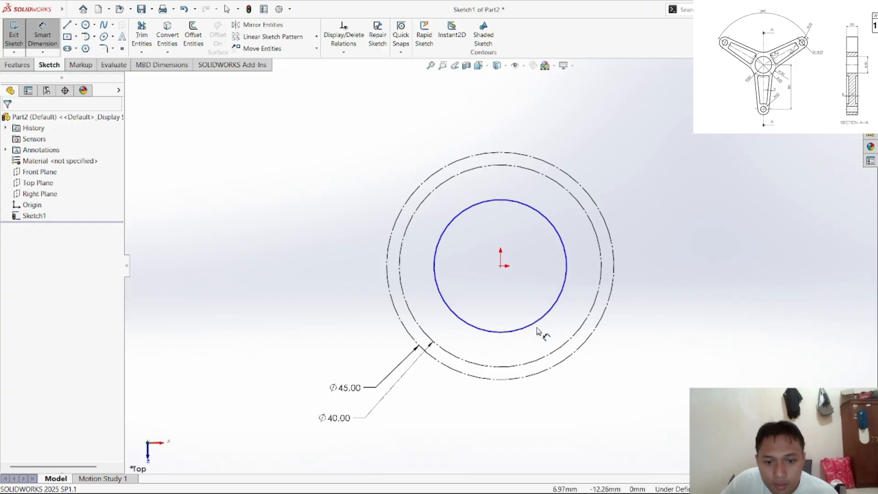
click(564, 293)
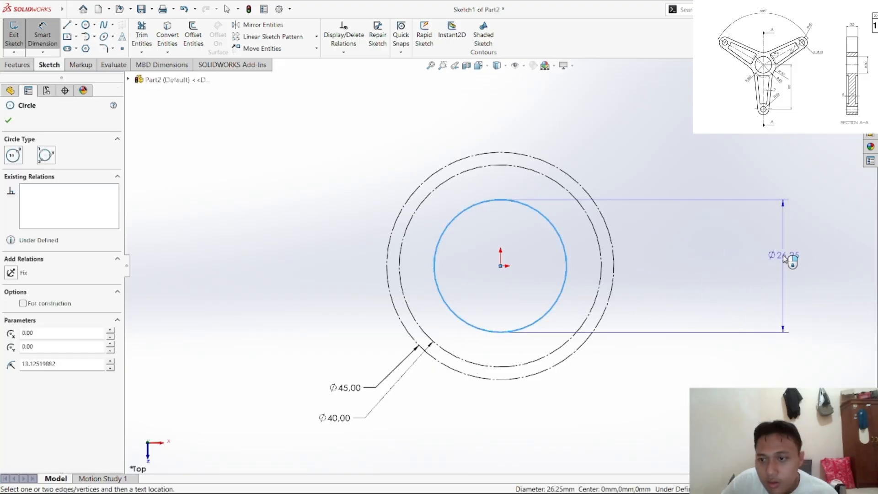
click(777, 266)
text(30)
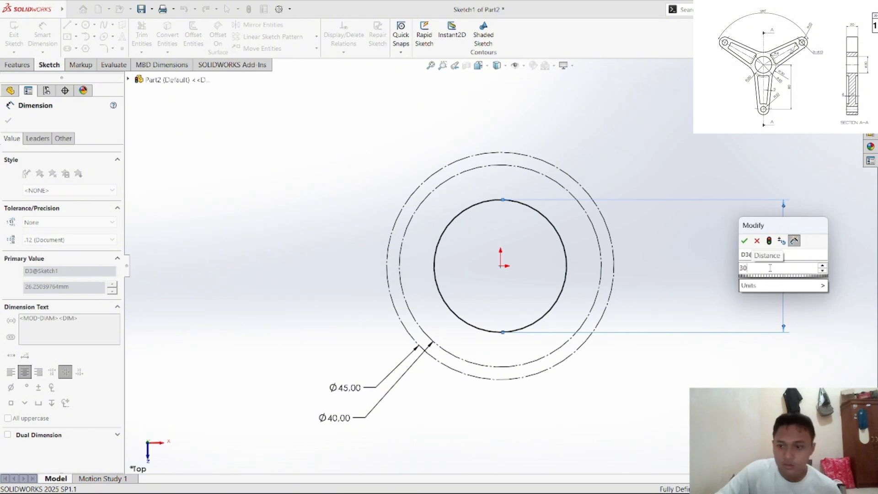
key(Return)
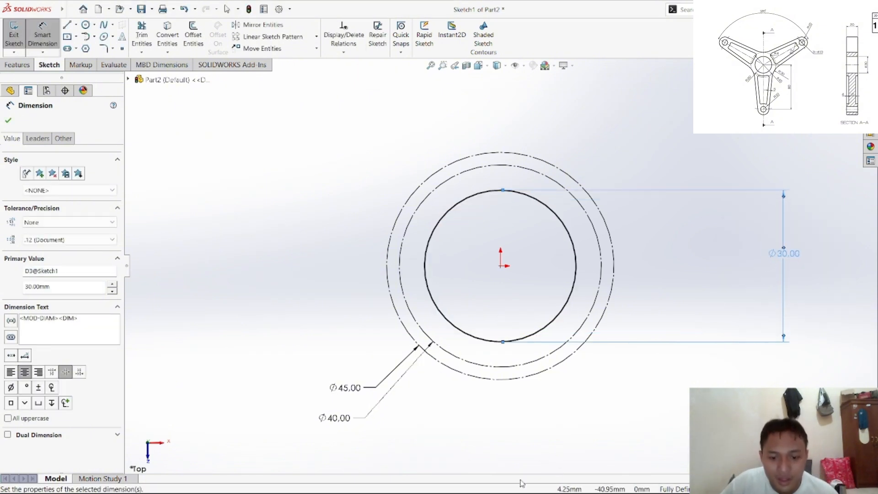
Step: Examine the hub, arm and hole dimensions of the three-arm part in the browser's PDF drawing and return to the SolidWorks sketch
mouse_move(433, 482)
click(390, 485)
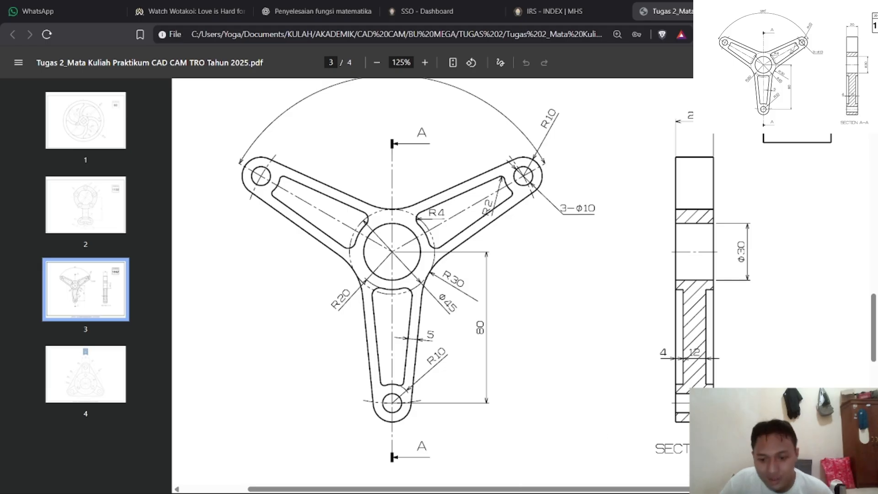
click(534, 481)
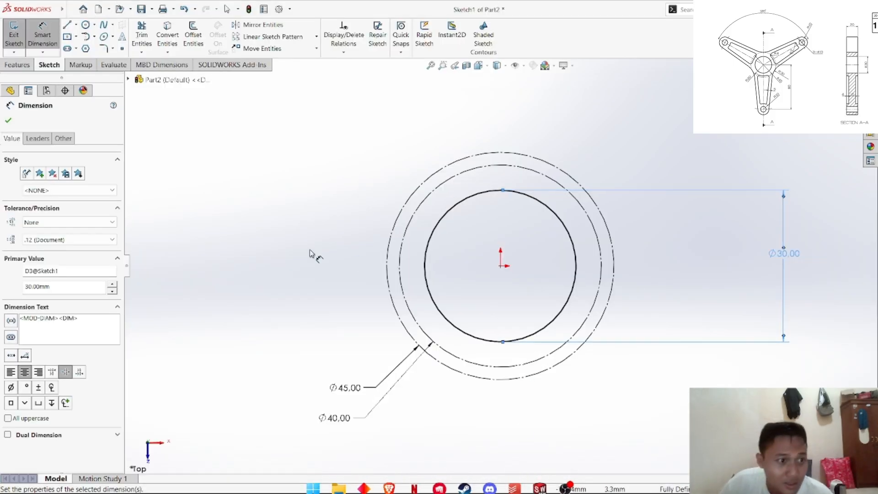
click(257, 188)
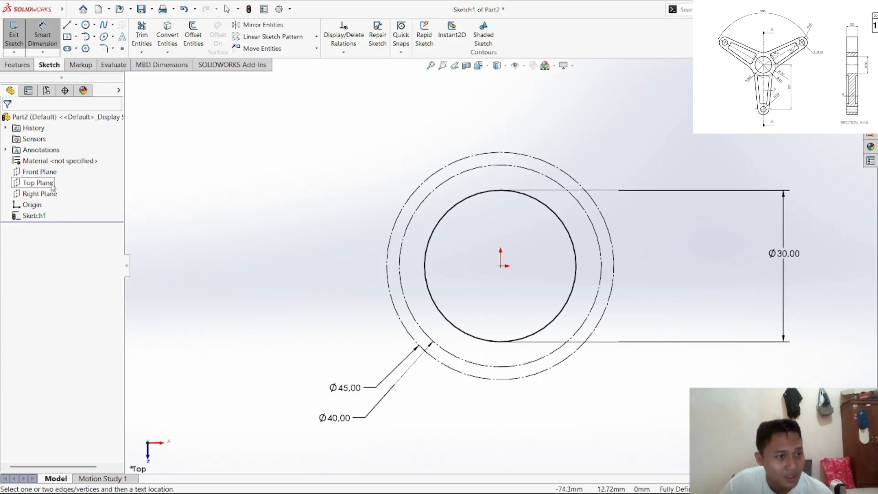
mouse_move(552, 484)
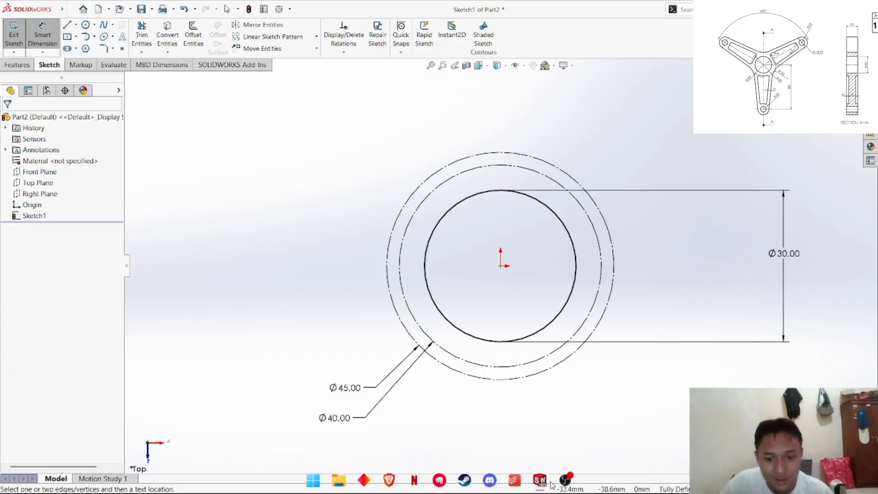
click(389, 480)
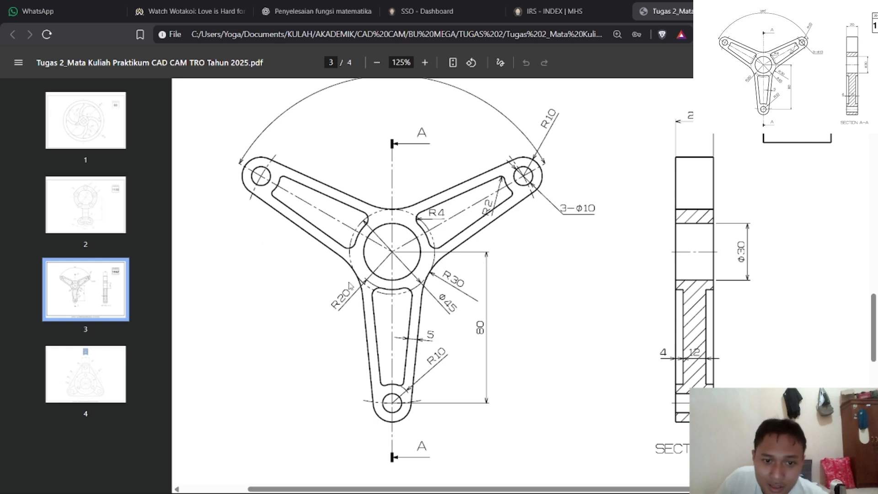
mouse_move(595, 485)
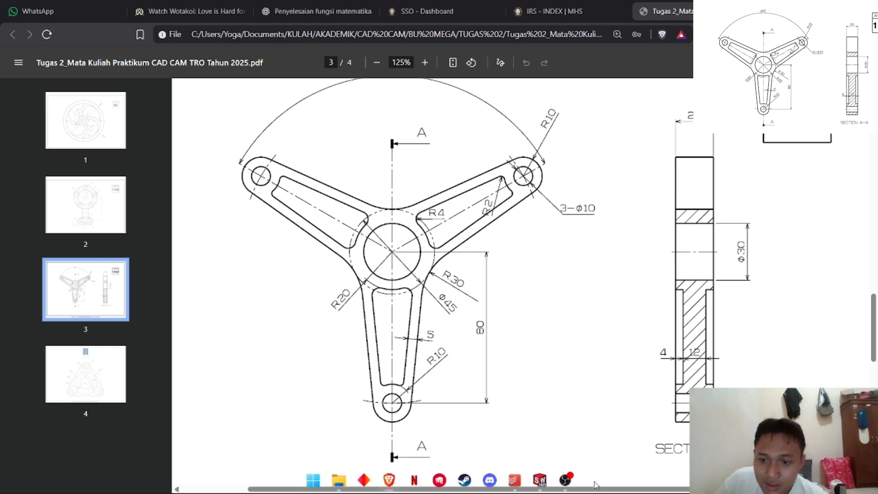
click(535, 483)
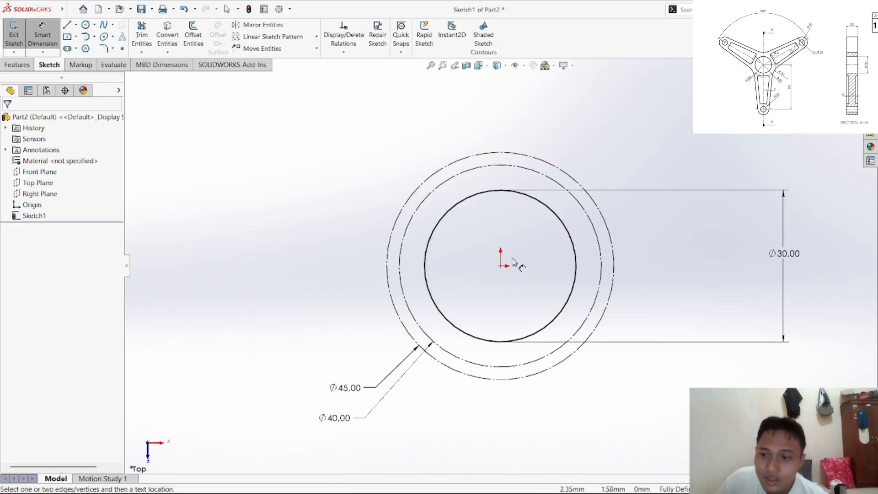
mouse_move(552, 492)
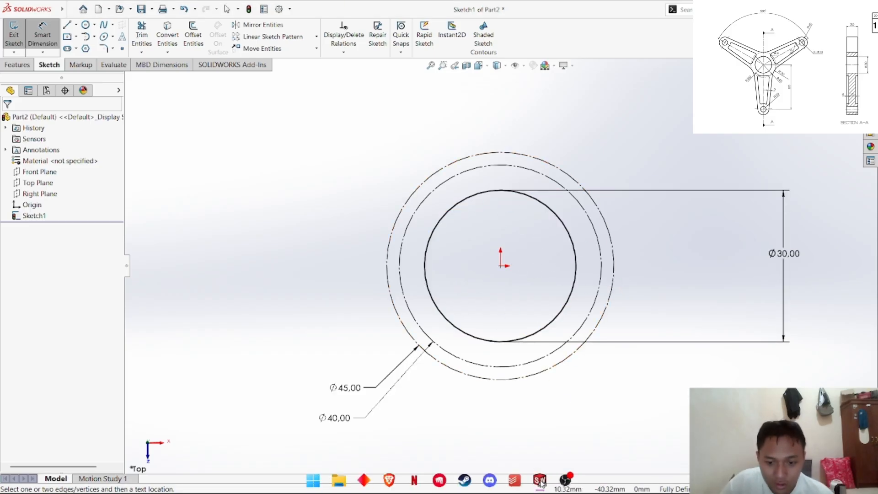
click(388, 479)
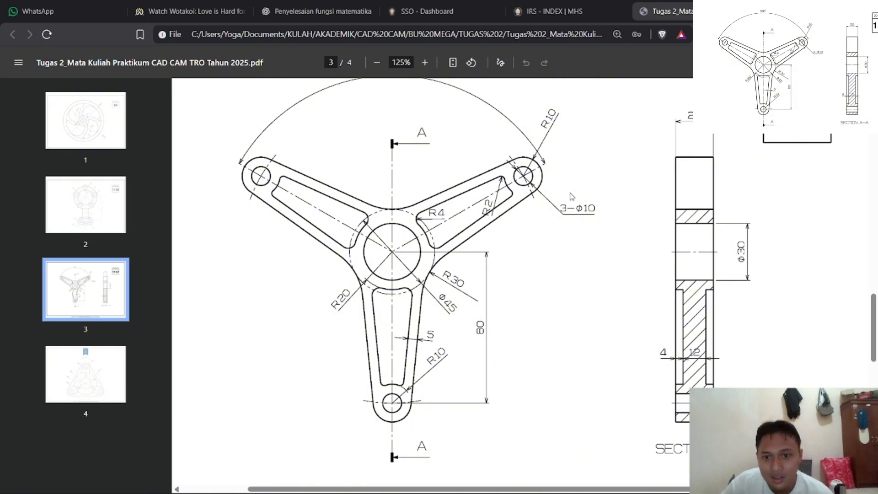
mouse_move(598, 457)
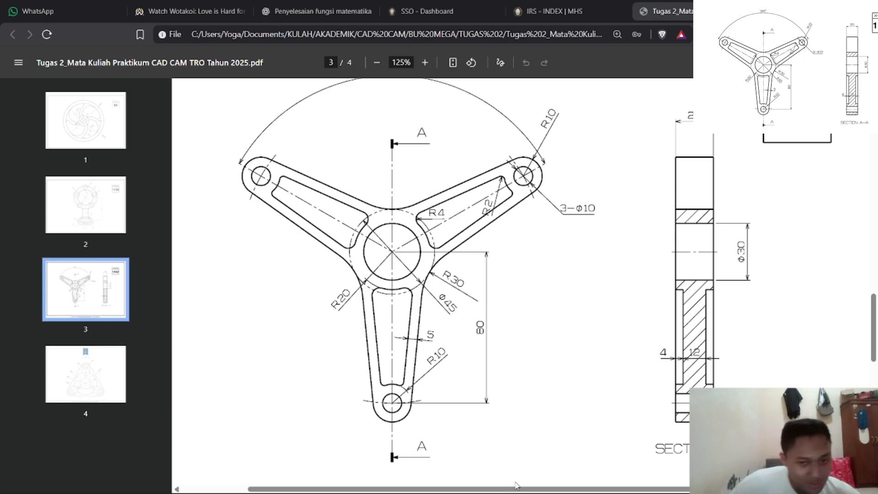
mouse_move(616, 478)
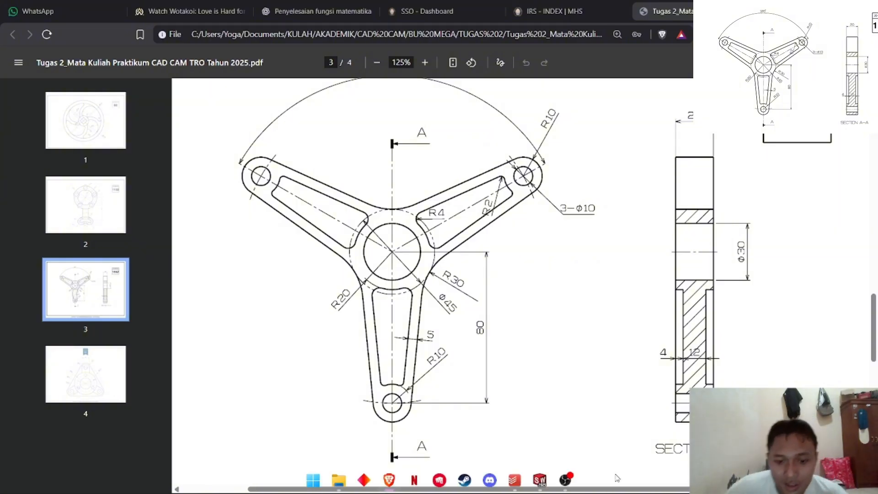
click(539, 480)
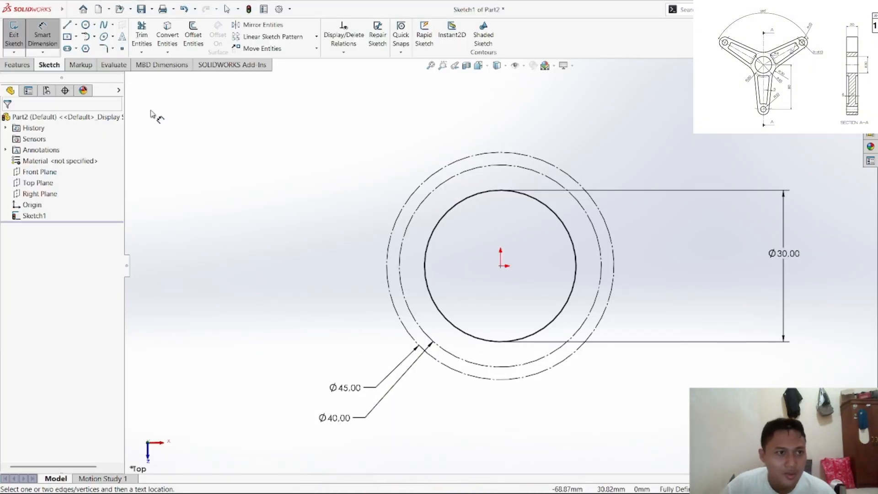
Step: Sketch a vertical line about 132 mm long through the origin, running from above the circles to well below them
click(68, 24)
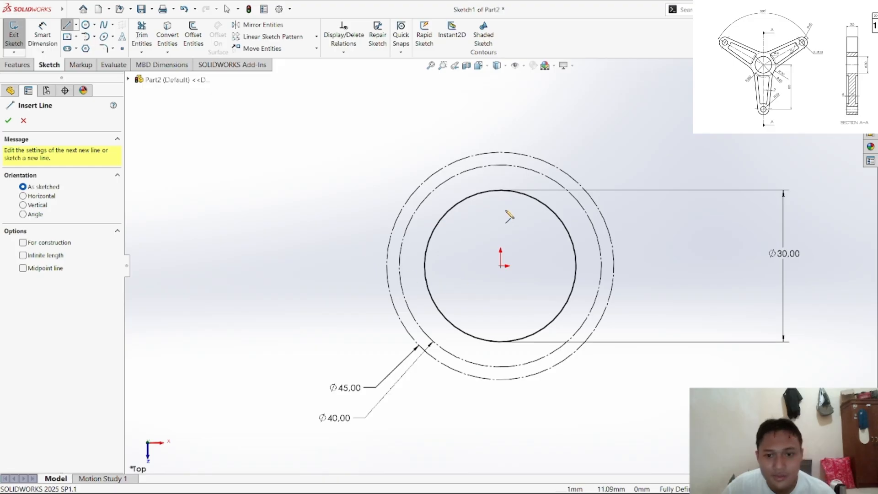
scroll(514, 137, down, 2)
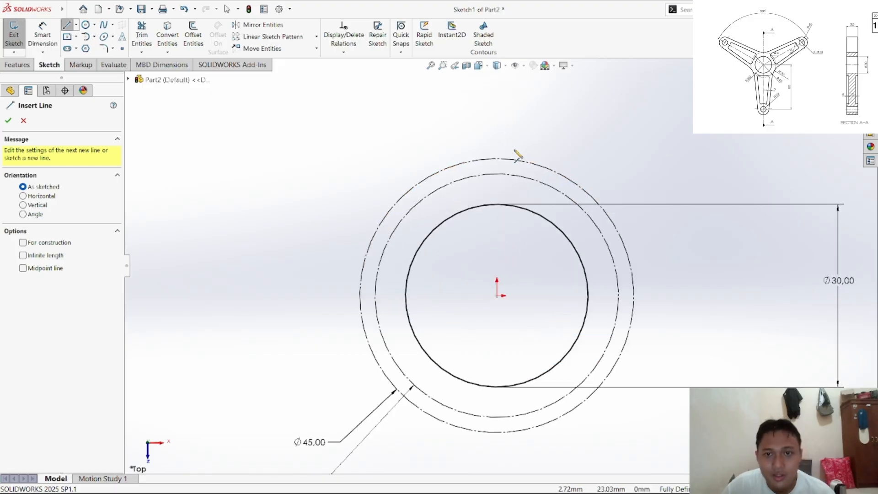
scroll(521, 167, up, 3)
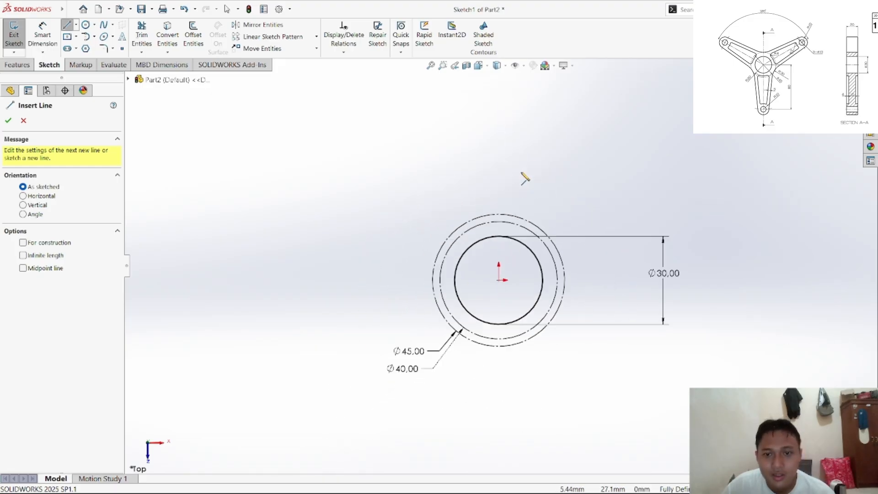
click(499, 134)
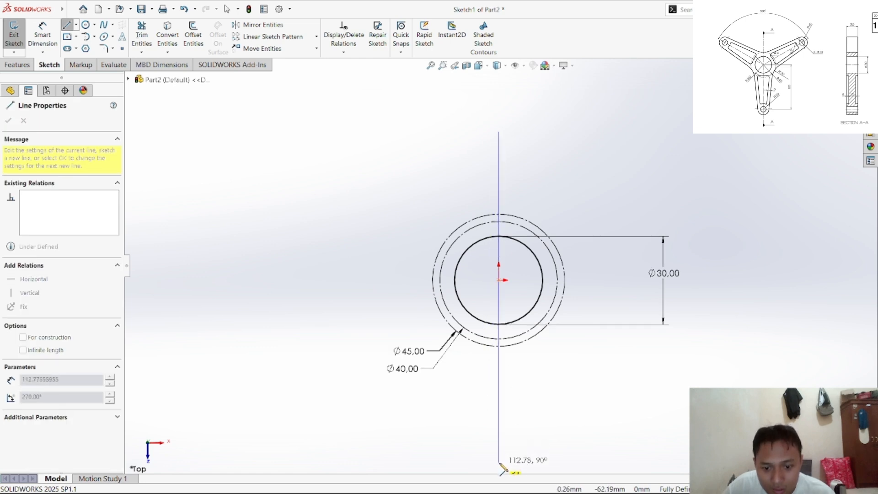
scroll(499, 463, down, 1)
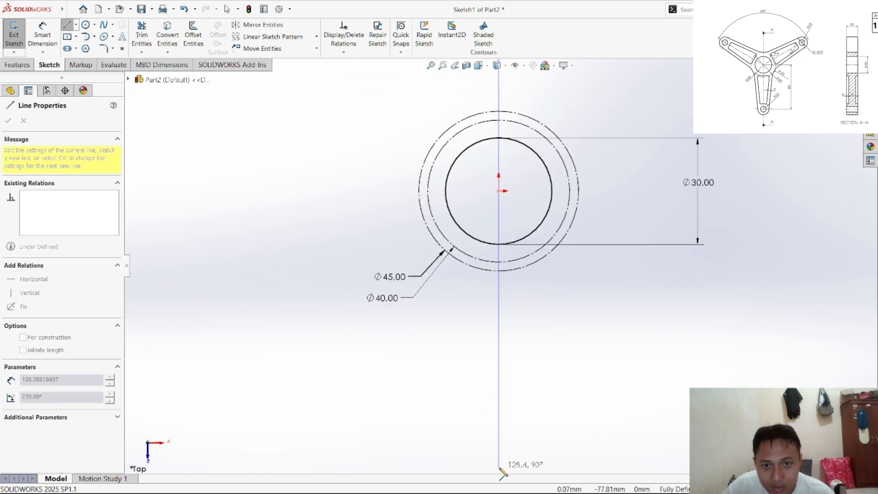
scroll(503, 475, down, 1)
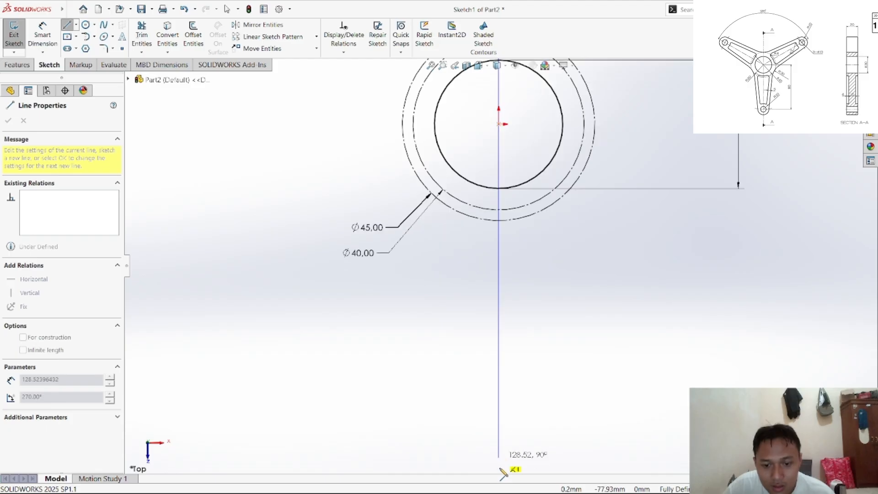
click(500, 470)
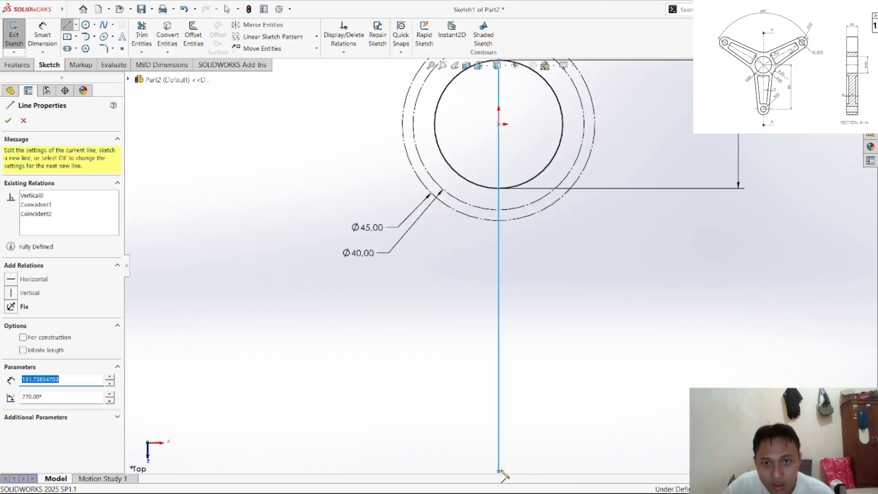
right_click(554, 270)
click(578, 309)
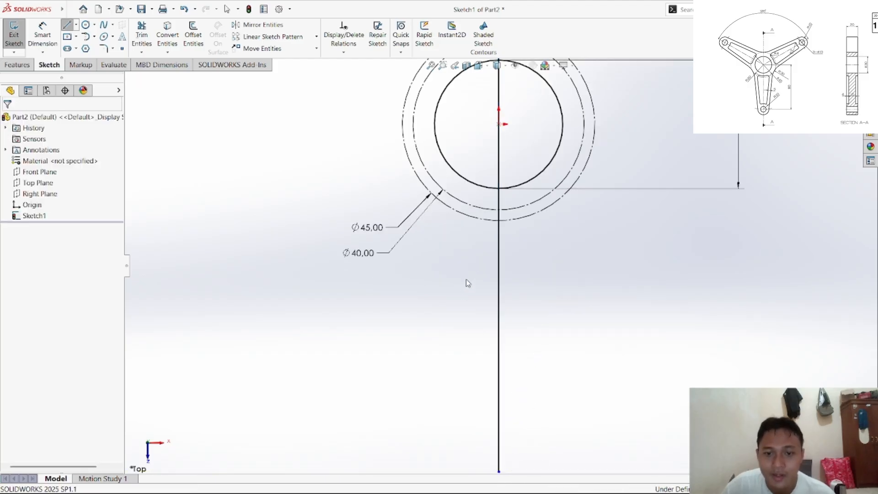
Step: Convert the vertical line through the origin to construction geometry
click(499, 295)
click(106, 337)
click(37, 294)
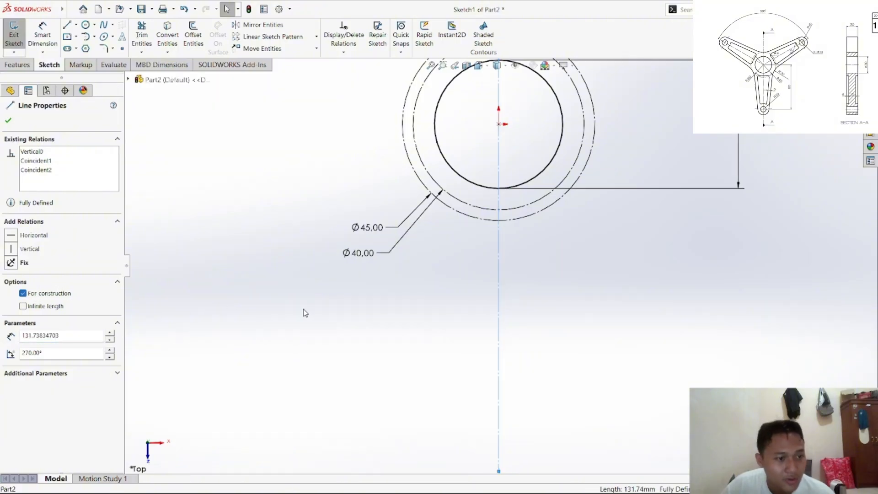
click(584, 280)
Step: Sketch a circle of about 5.8 mm radius centred on the vertical construction line, about 60 mm below the origin
scroll(549, 304, up, 2)
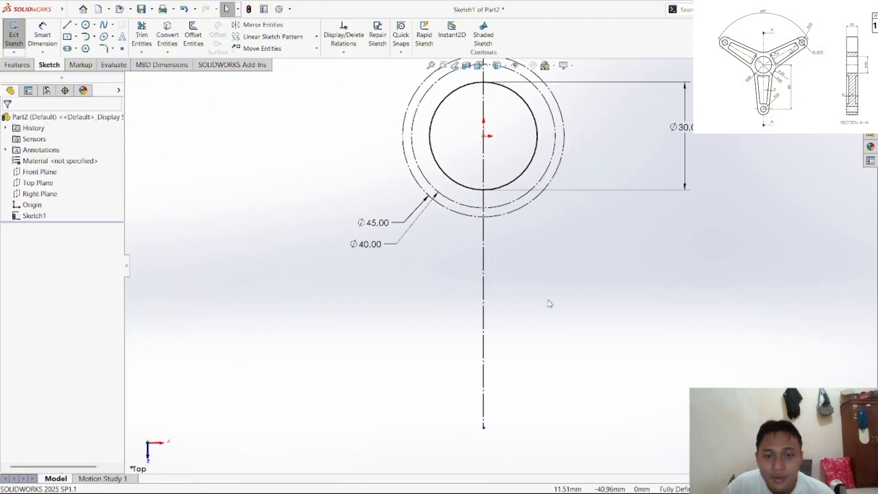
click(85, 25)
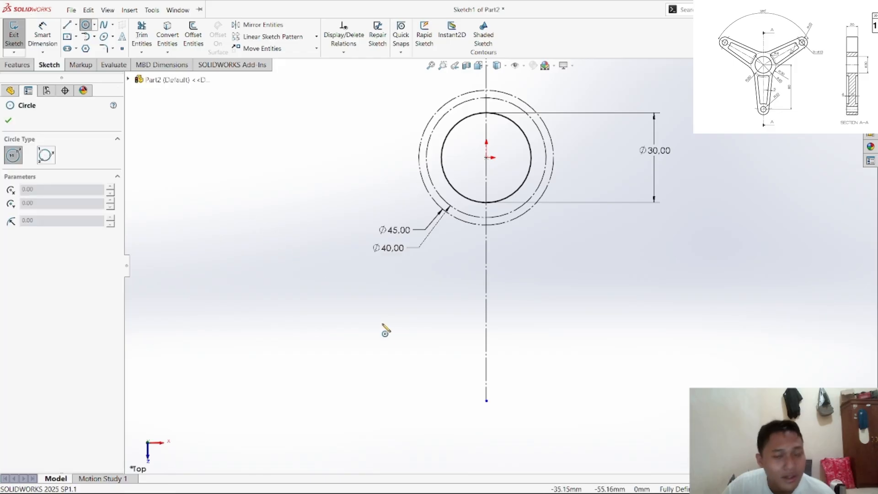
click(486, 336)
click(503, 336)
right_click(548, 321)
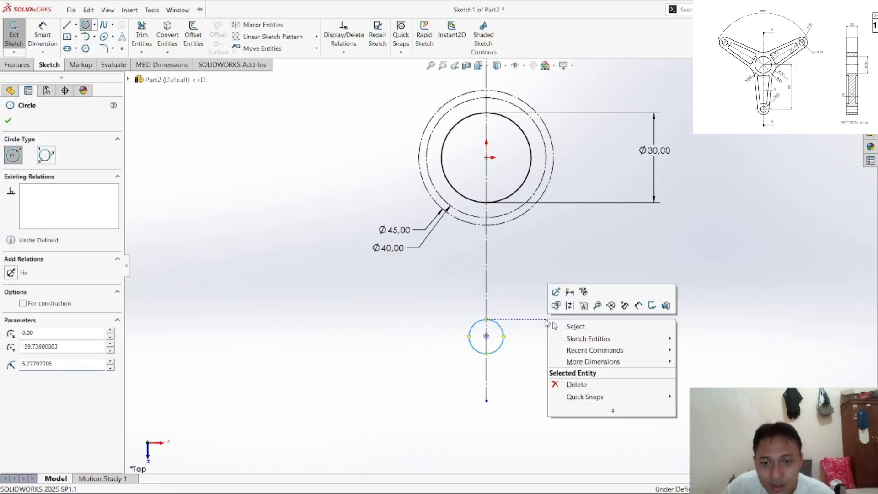
click(555, 326)
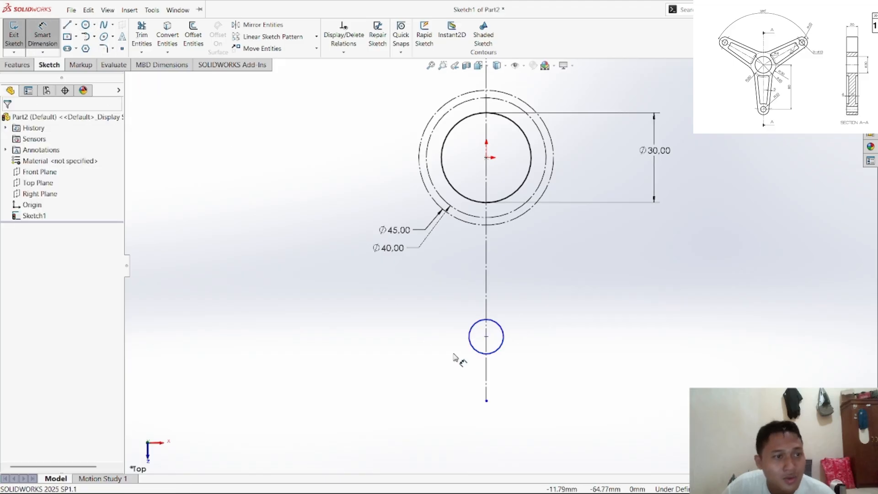
Step: Set the diameter of the small circle on the vertical construction line to 10 mm
click(494, 355)
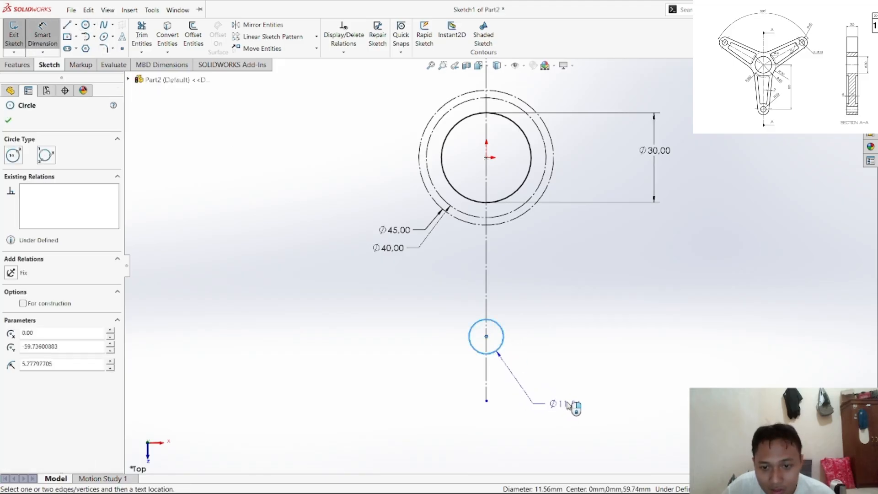
click(577, 402)
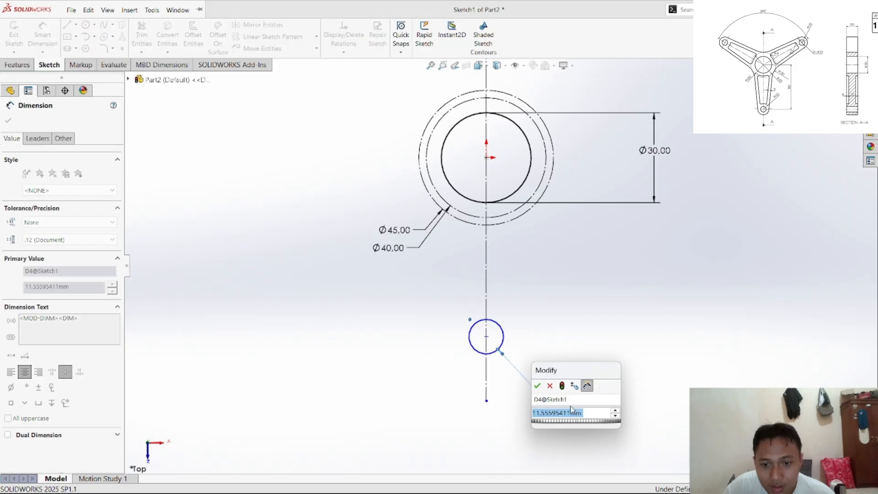
text(10)
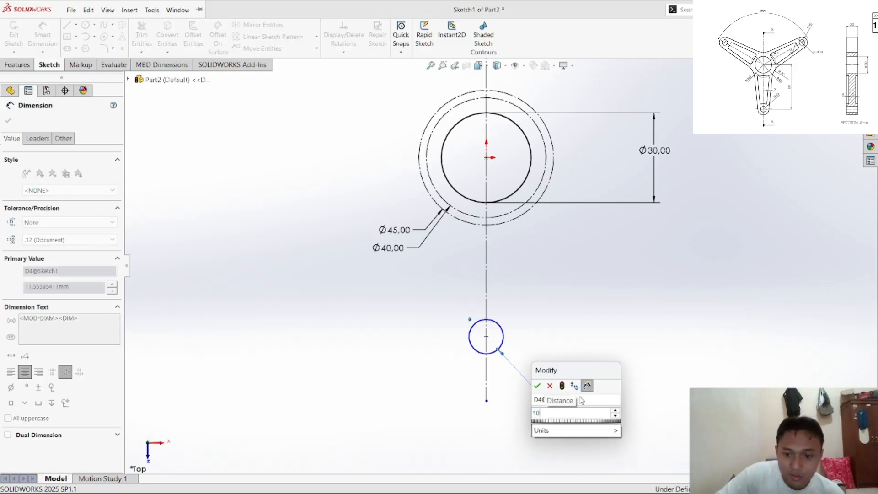
key(Return)
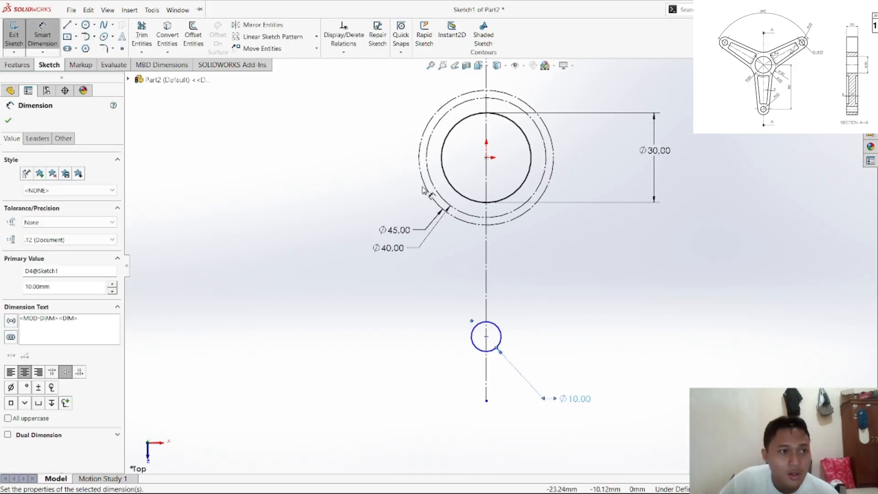
Step: Set the distance from the origin to the small circle's centre to 80 mm and extend the construction line's lower end to about 92 mm below the origin
click(486, 158)
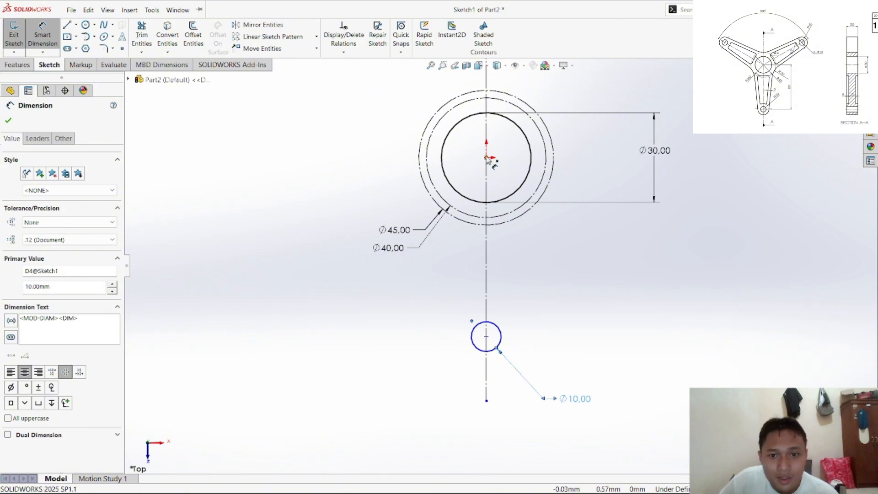
click(487, 336)
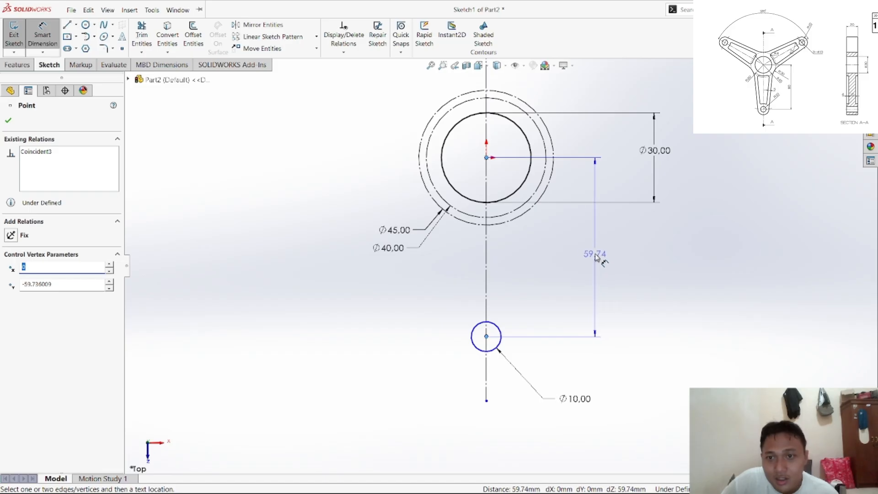
click(593, 253)
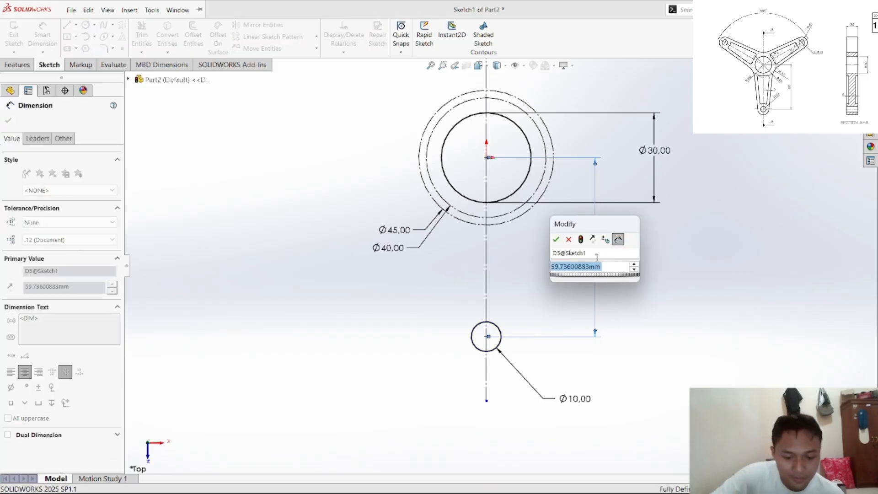
text(80)
key(Return)
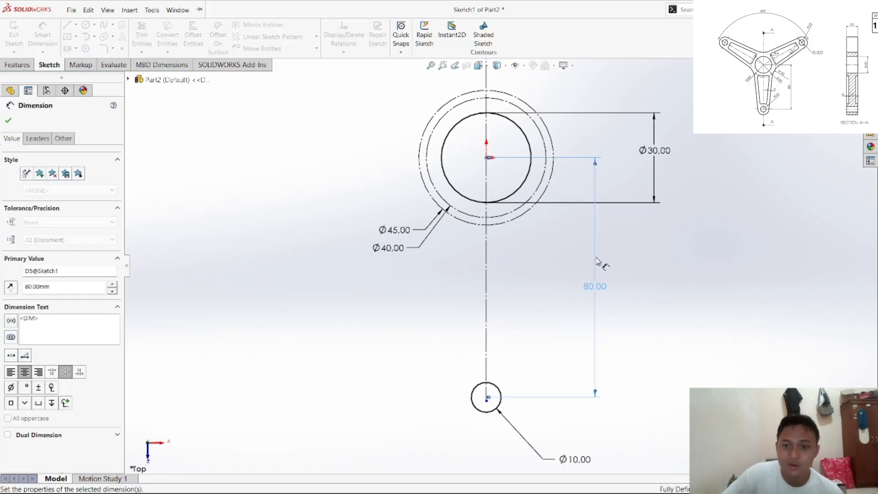
click(646, 328)
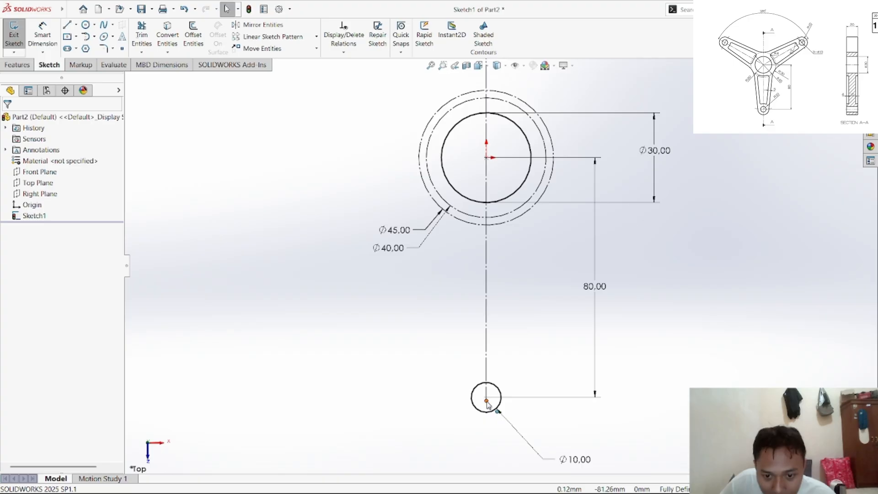
drag(487, 403, 488, 426)
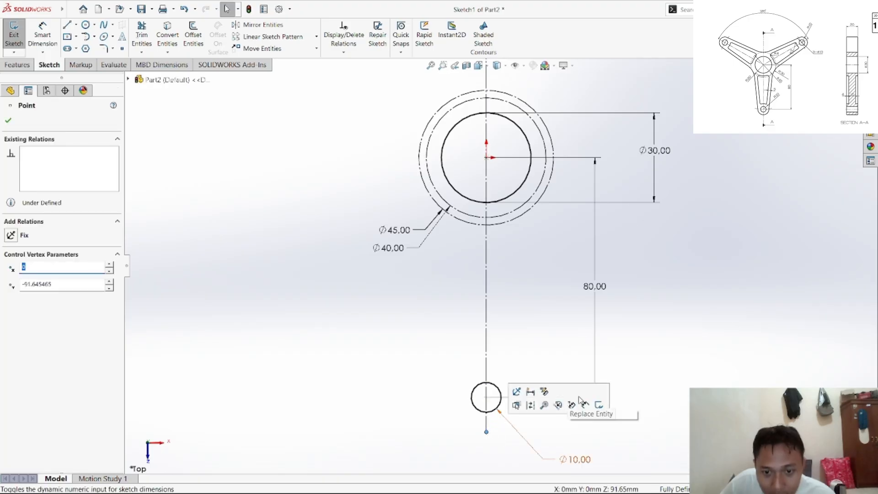
click(673, 366)
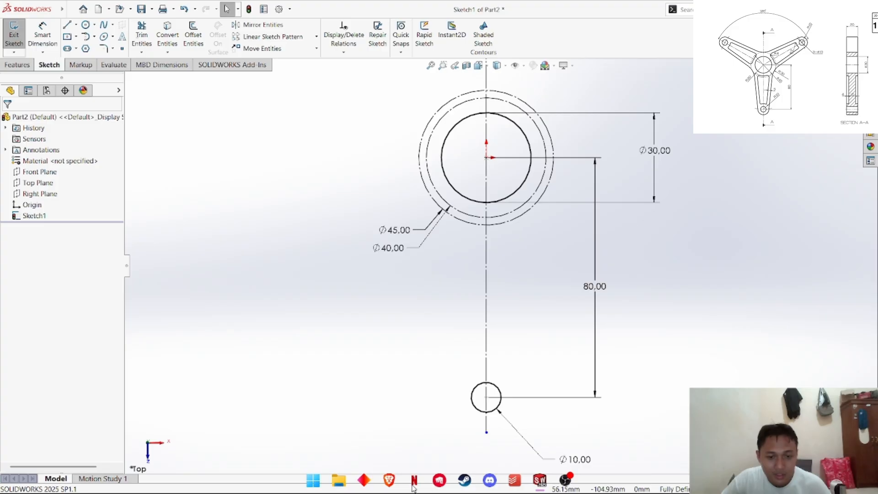
Step: Check the lower arm's end in the browser's PDF drawing, then sketch a circle of about 10.7 mm radius concentric with the 10 mm circle
click(390, 481)
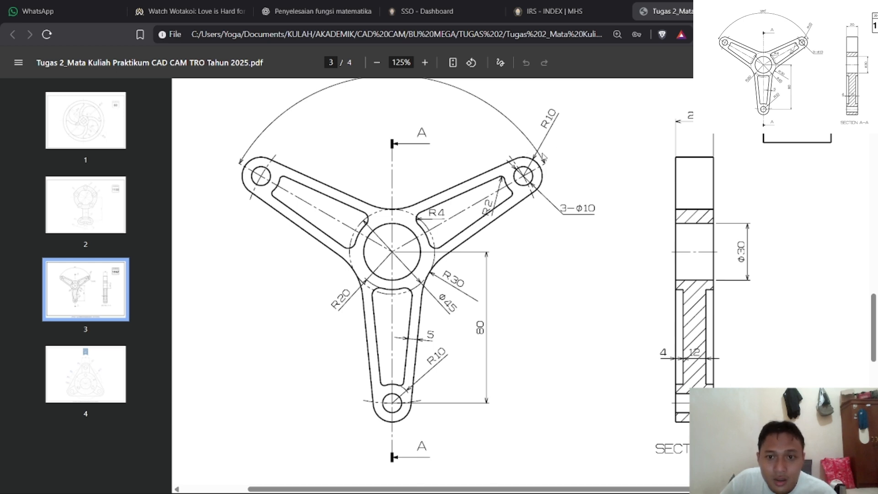
mouse_move(445, 468)
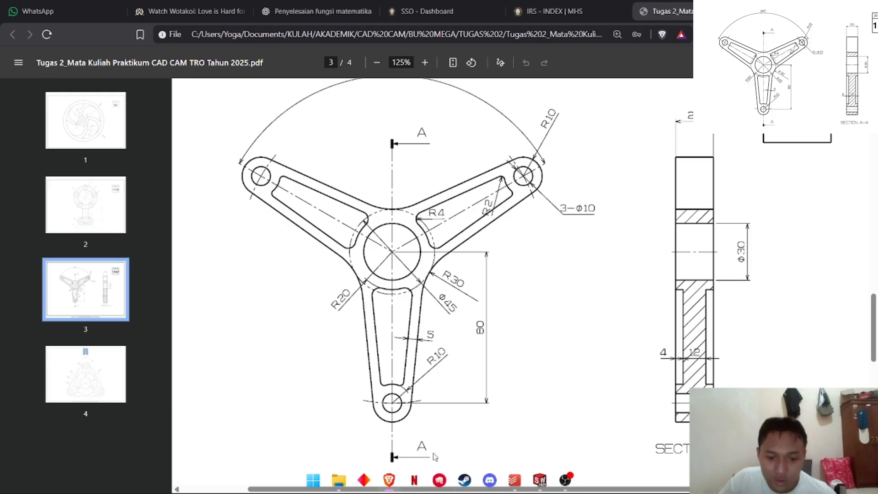
click(389, 479)
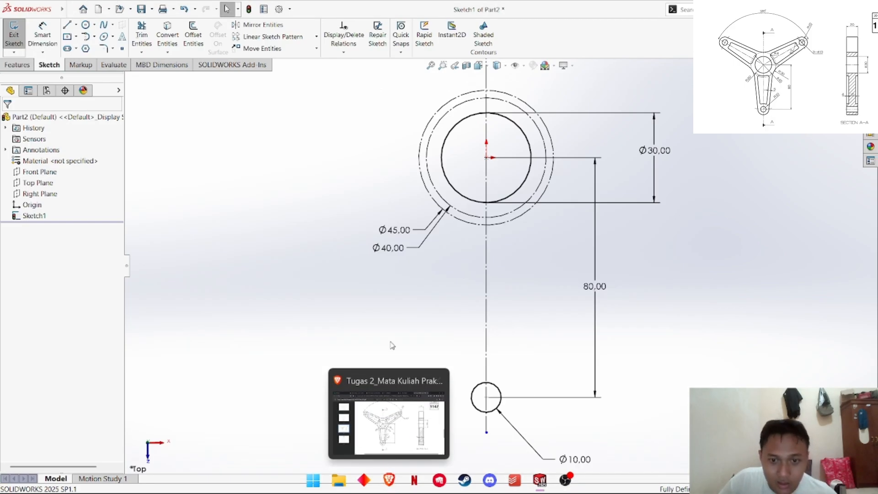
click(86, 24)
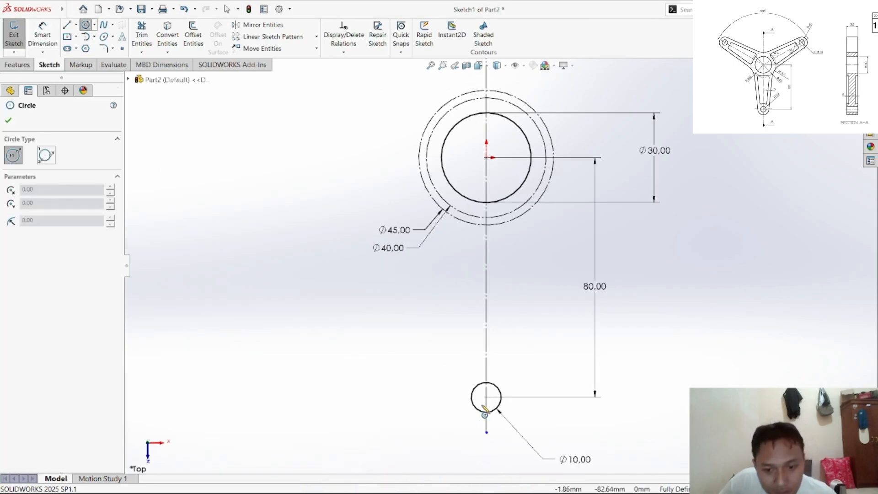
click(486, 397)
click(509, 374)
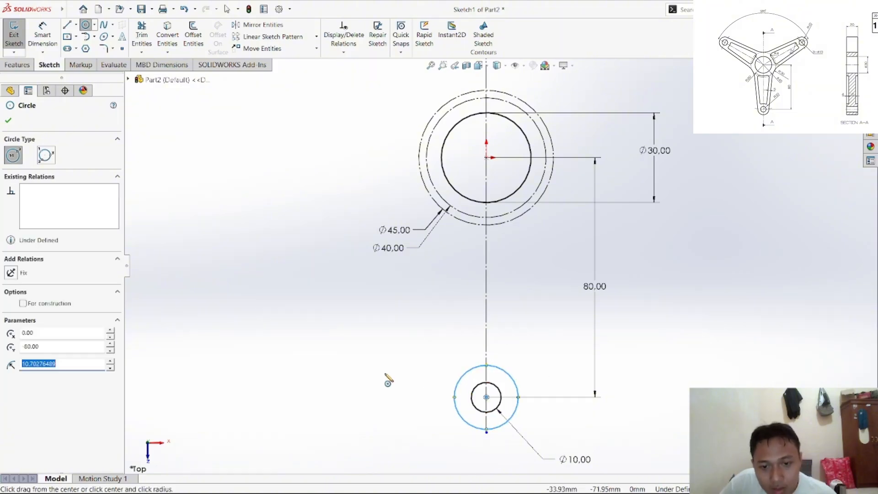
right_click(389, 374)
click(415, 379)
Step: Set the diameter of the outer circle at the arm's lower end to 20 mm
click(49, 34)
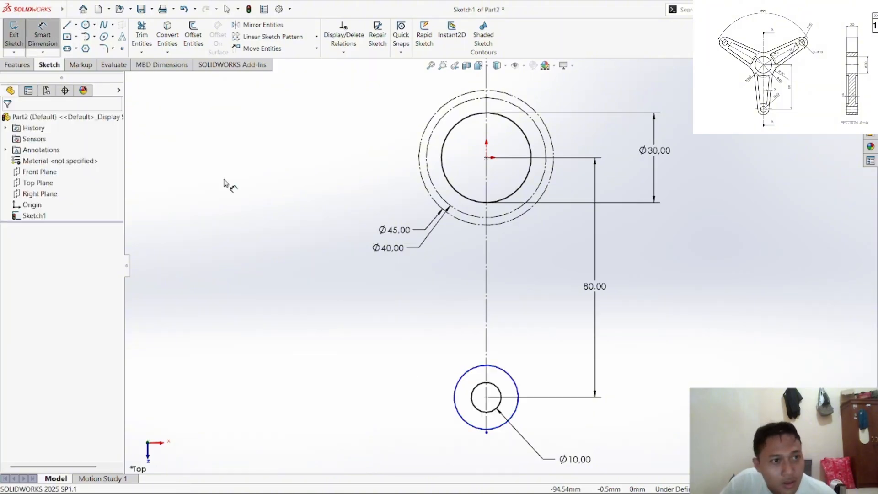
click(517, 416)
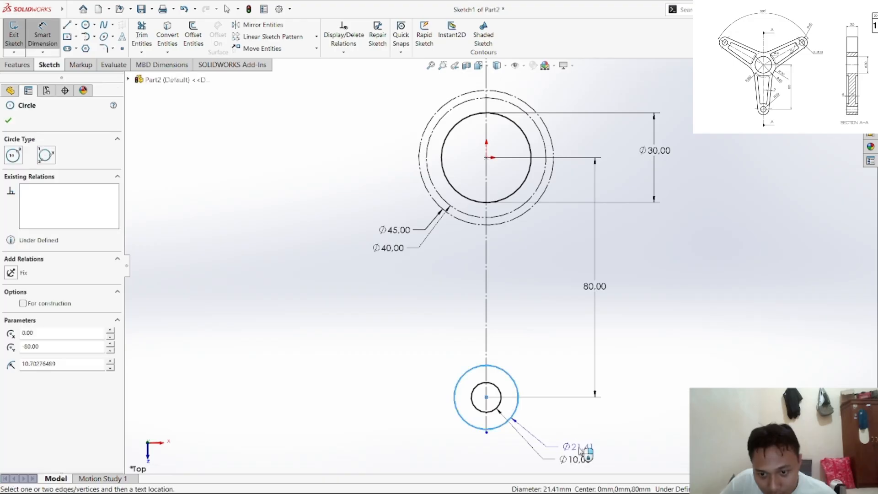
click(577, 447)
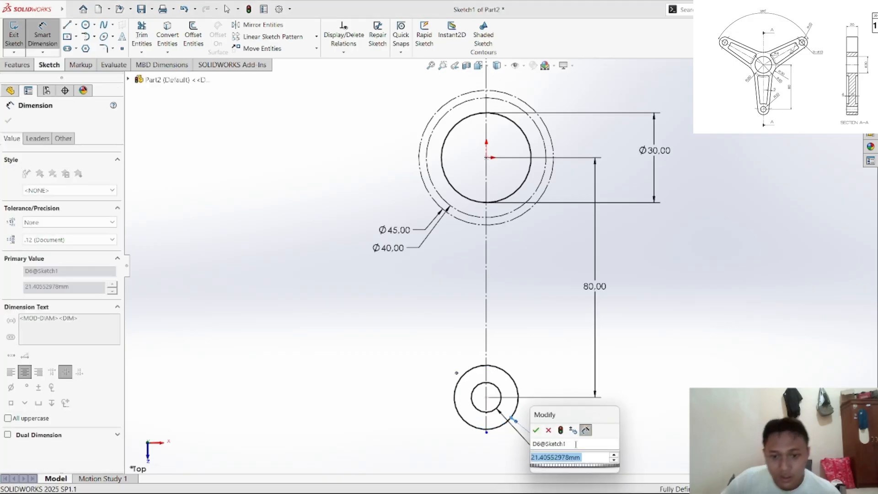
text(20)
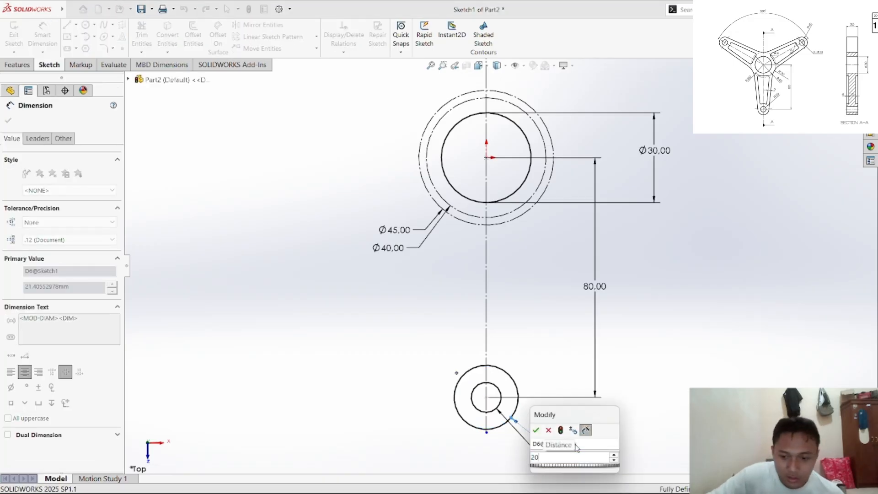
key(Return)
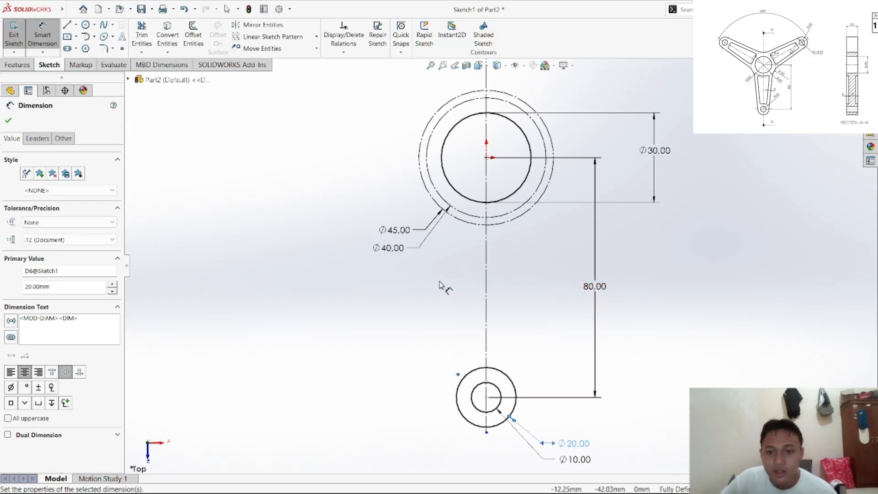
key(Escape)
Step: Sketch a line from the 20 mm circle's right quadrant upward, leaning slightly outward and ending a little below the hub circles
click(68, 24)
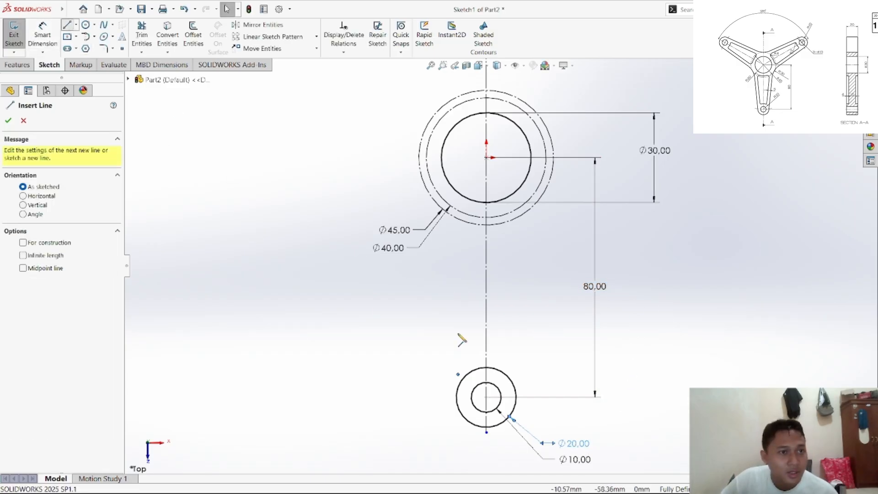
scroll(514, 399, up, 2)
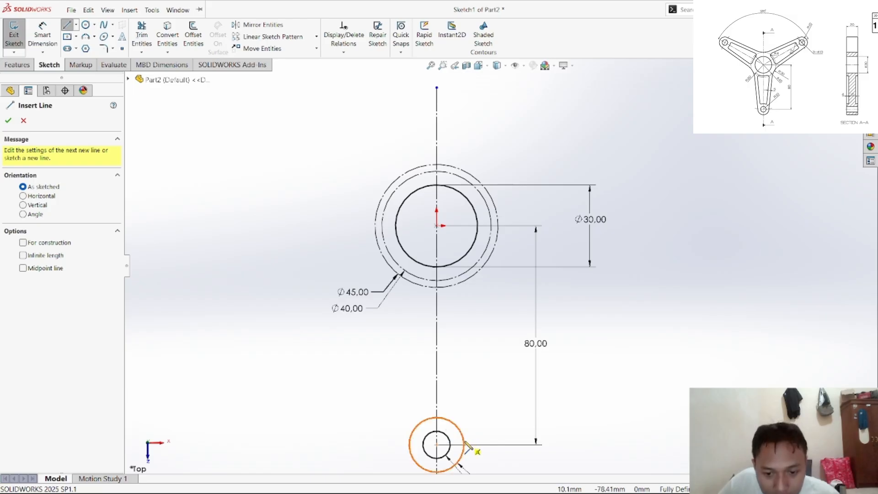
click(464, 443)
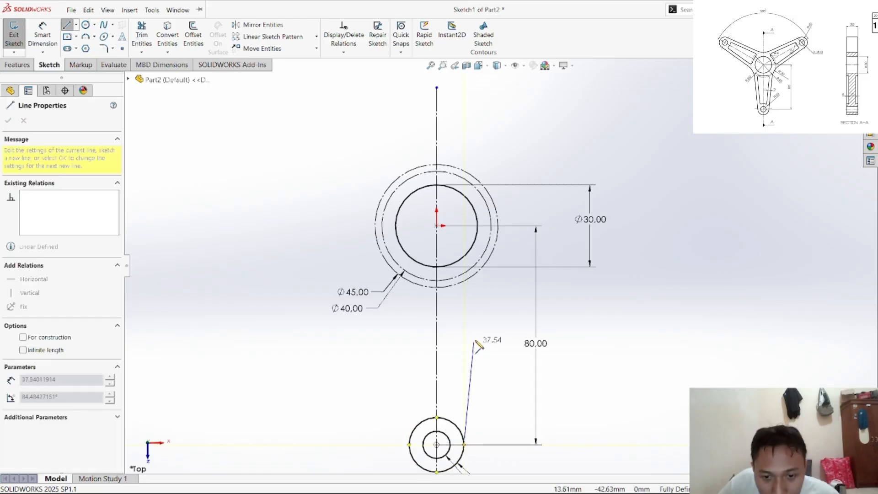
click(479, 314)
right_click(415, 367)
click(413, 379)
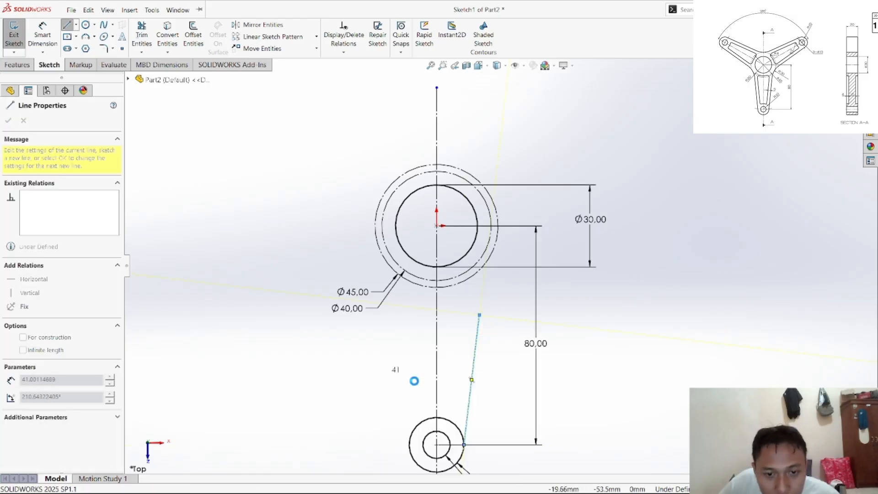
Step: Sketch a line about 46 mm long from the 20 mm circle's left quadrant upward, leaning slightly outward
click(67, 25)
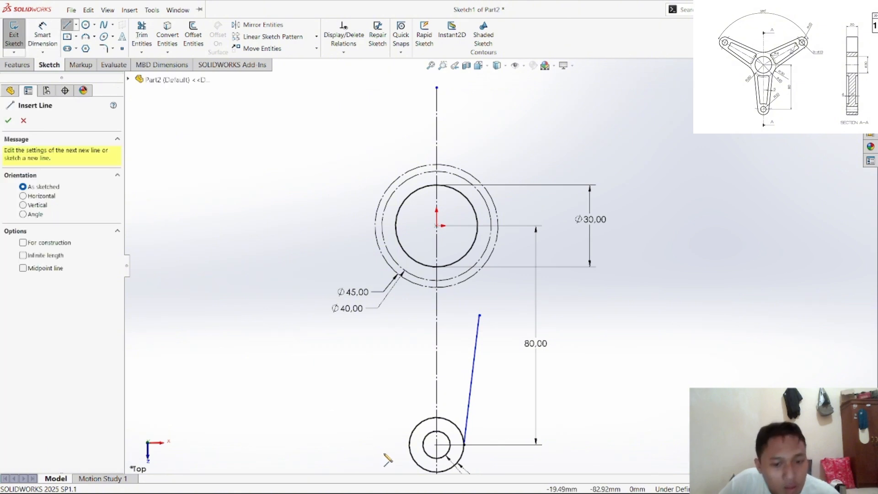
click(409, 444)
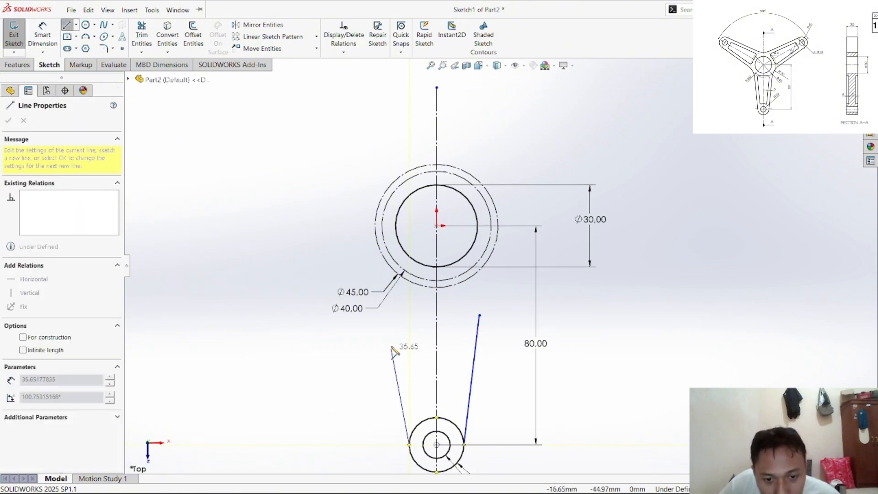
click(395, 319)
right_click(365, 376)
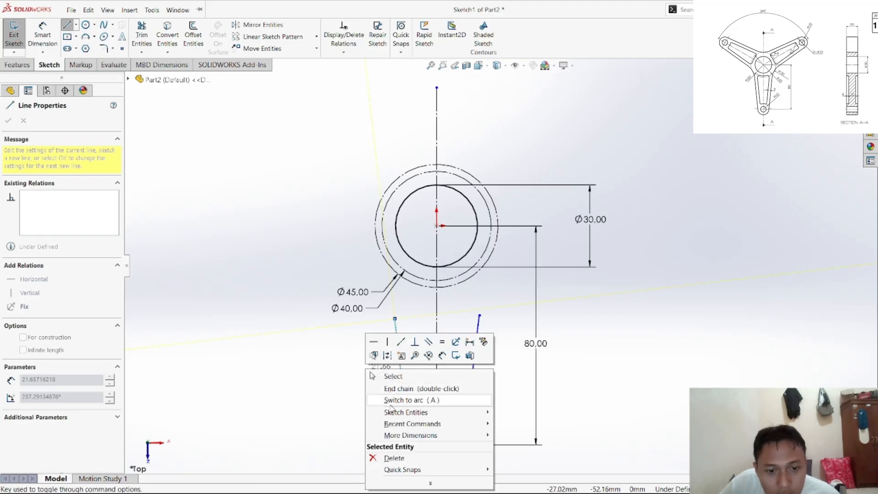
click(396, 373)
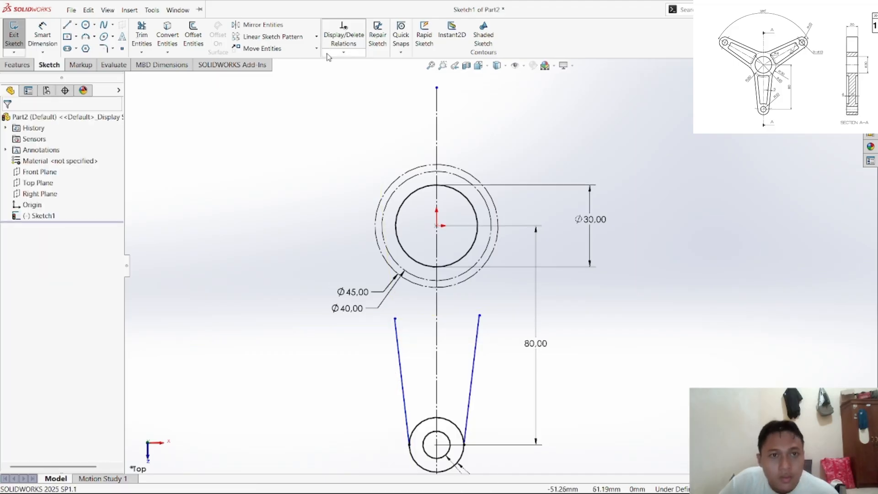
Step: Make the lower arm's two side lines symmetric about the vertical construction line
click(343, 51)
click(352, 76)
click(402, 381)
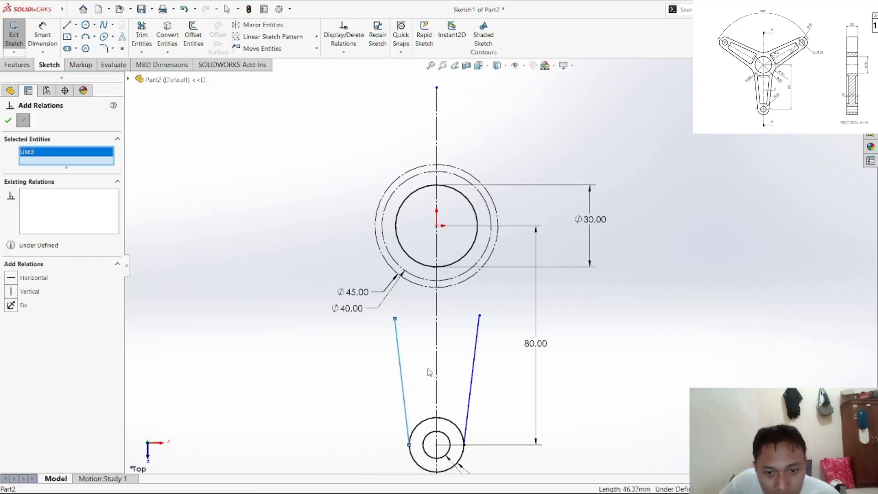
click(437, 373)
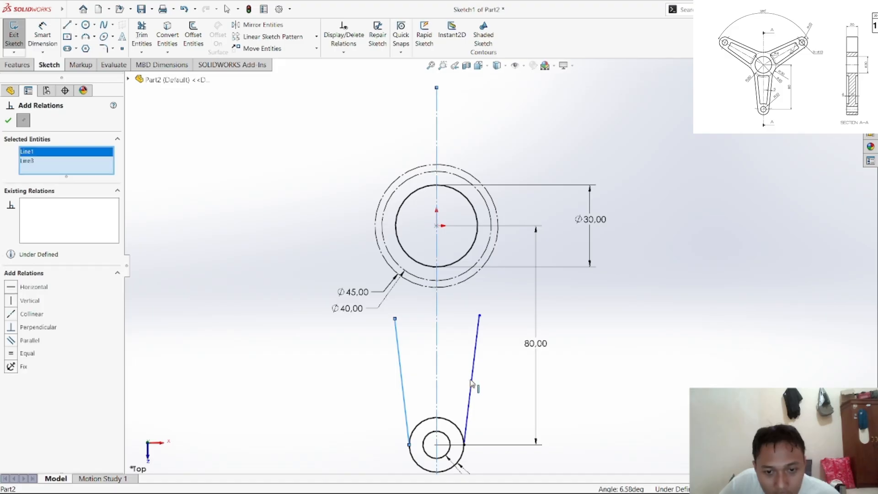
click(474, 384)
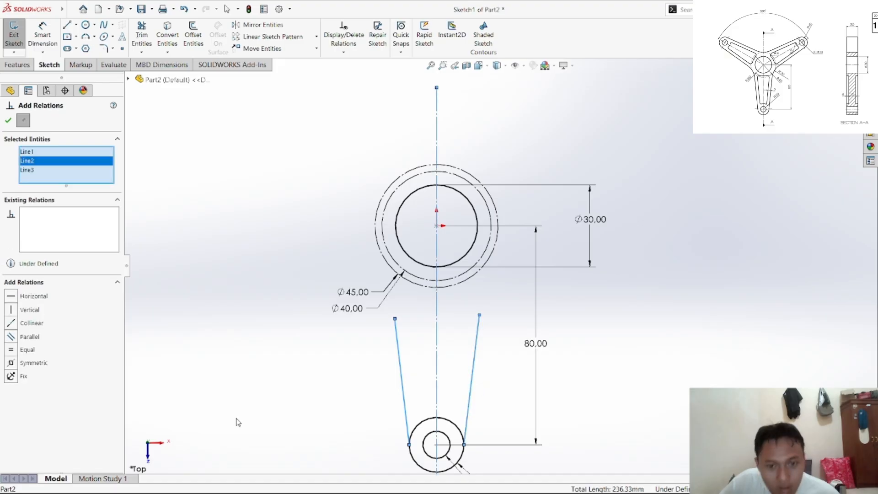
click(33, 363)
click(8, 120)
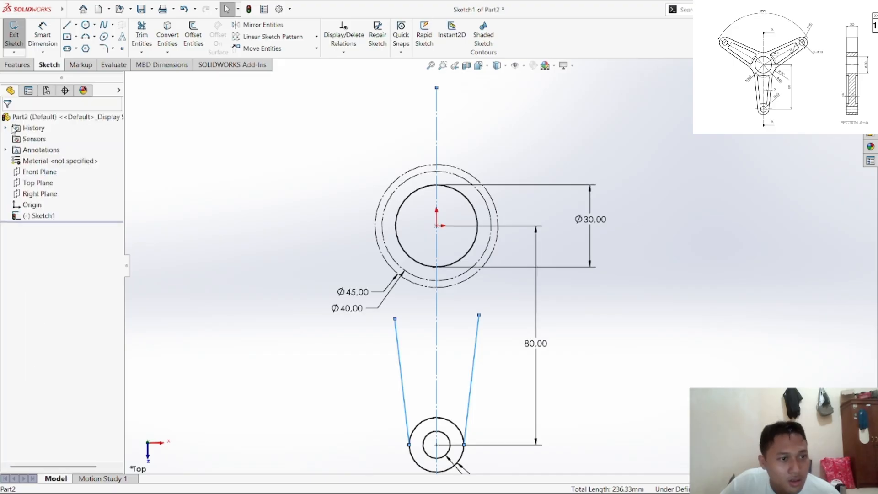
Step: Add an Equal relation between the lower arm's two slanted side lines
click(344, 51)
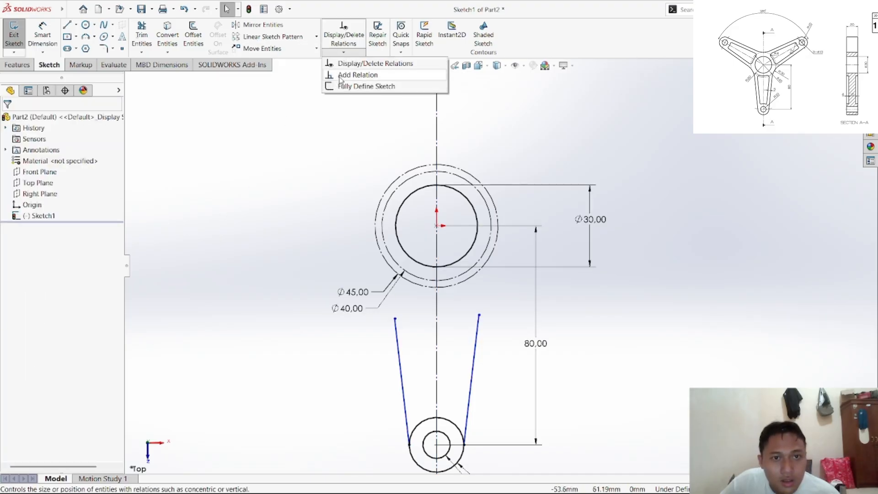
click(347, 79)
click(398, 365)
click(473, 378)
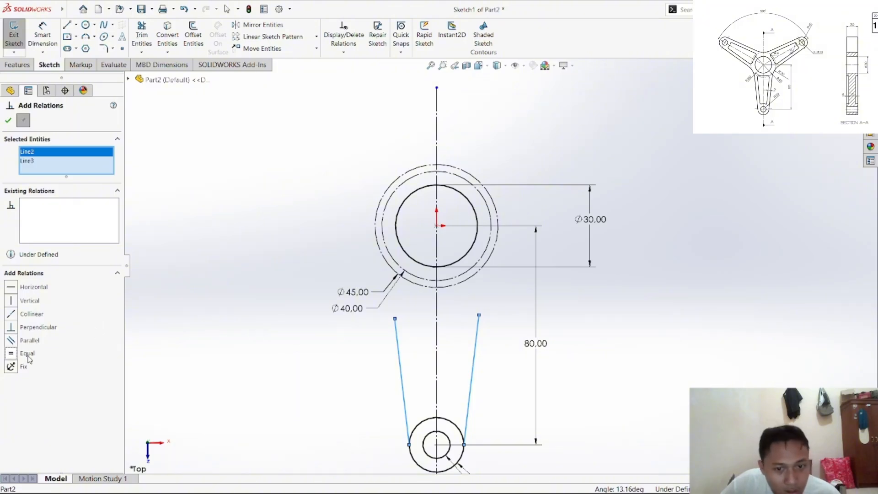
click(28, 357)
click(8, 121)
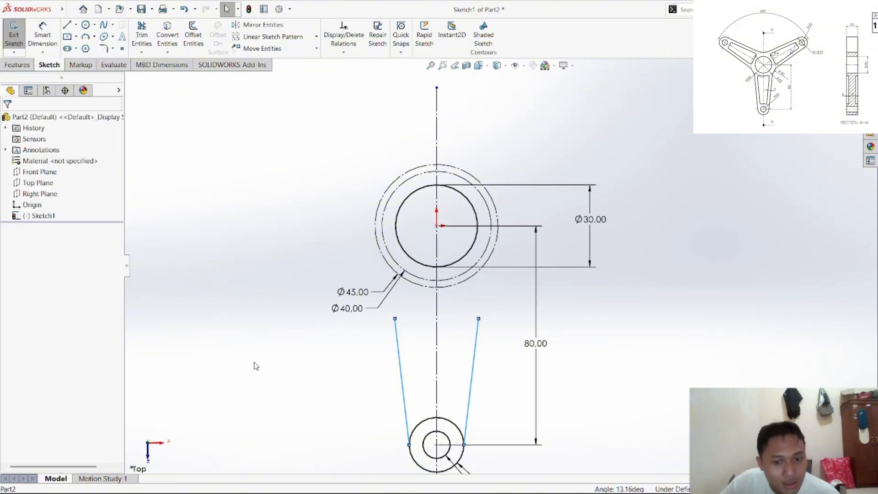
click(410, 446)
click(342, 410)
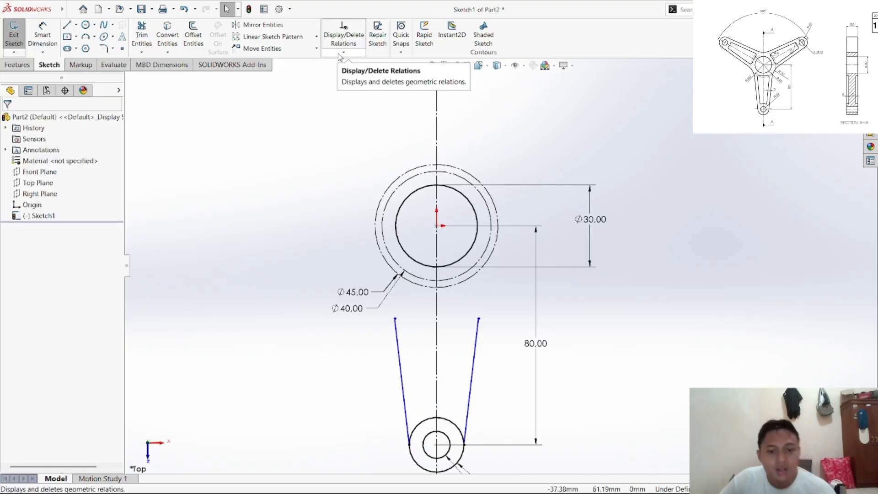
Step: Trim away the upper half of the 20 mm circle between the lower arm's side lines
click(146, 37)
click(426, 420)
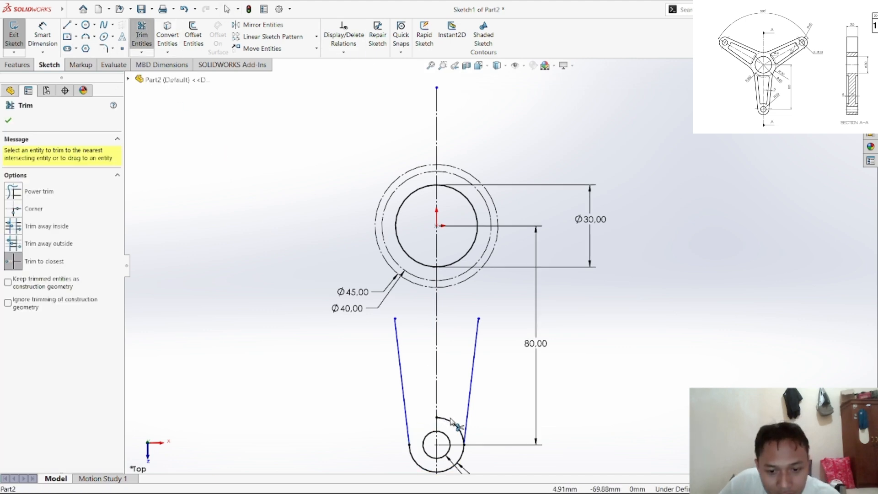
click(451, 420)
right_click(308, 372)
click(336, 391)
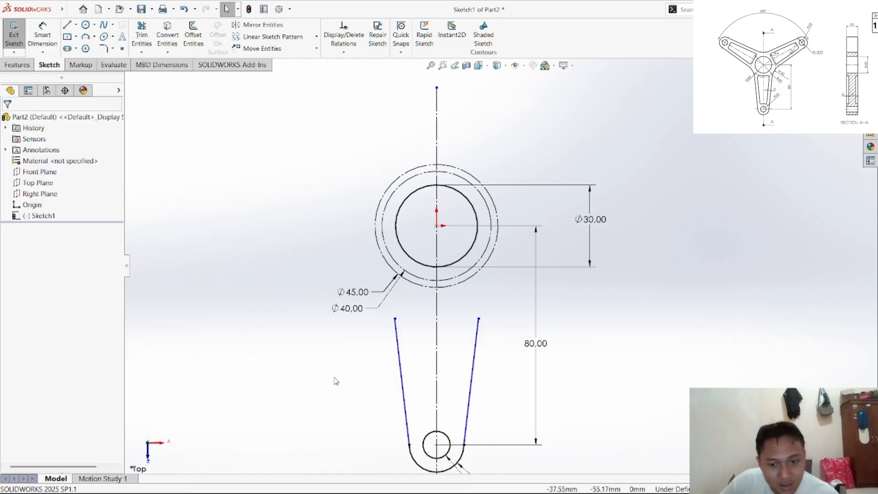
Step: Try to make the lower arm's left side line tangent to its end arc, dragging the line's upper end outward, and undo both changes
click(408, 445)
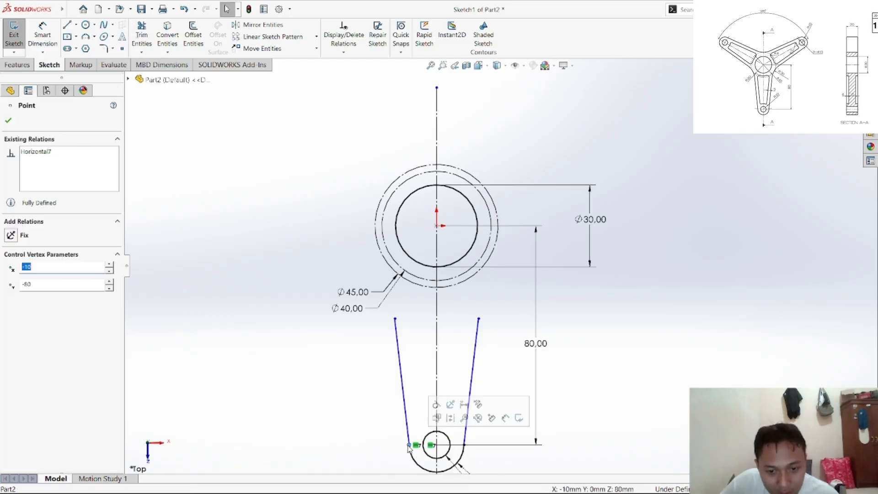
click(436, 405)
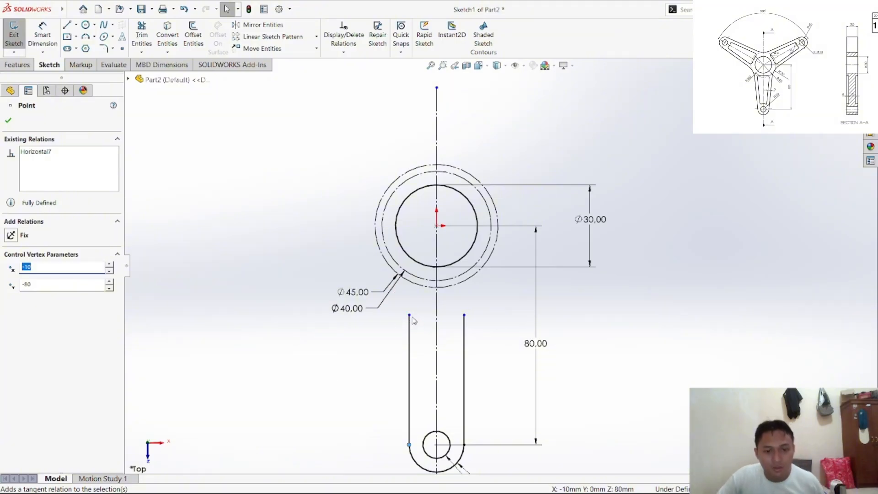
drag(410, 316, 385, 321)
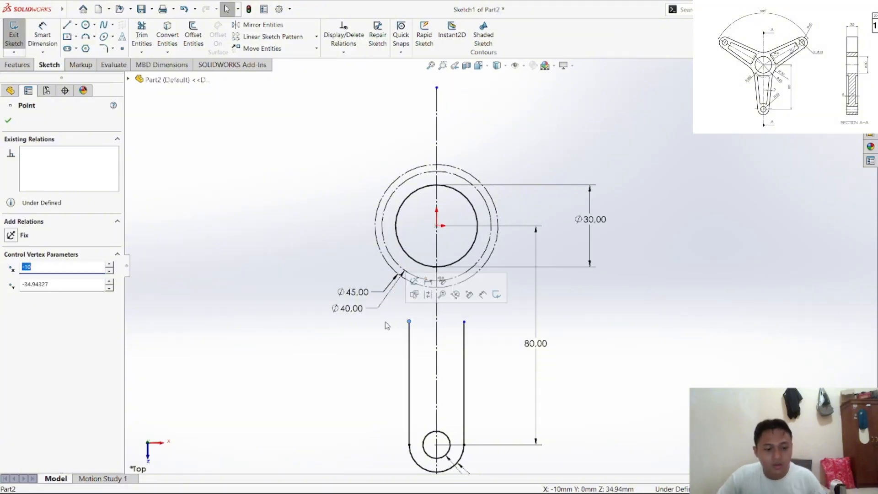
key(ctrl+z)
key(ctrl+z)
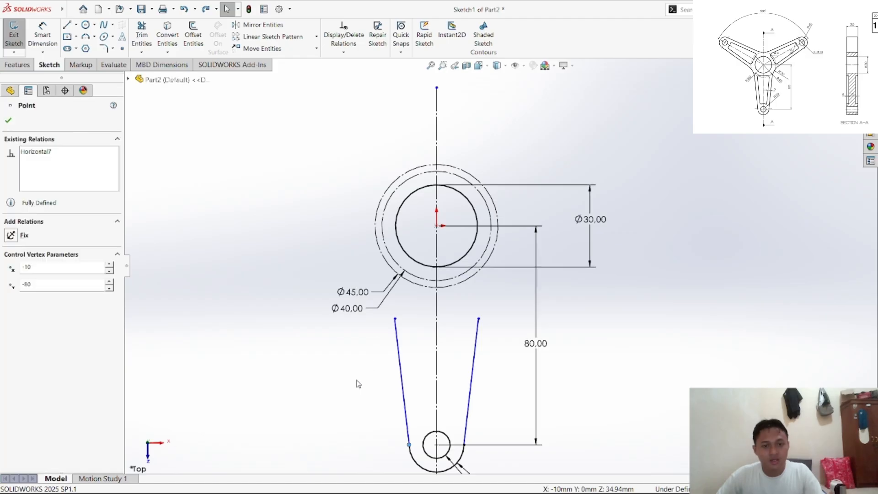
right_click(275, 214)
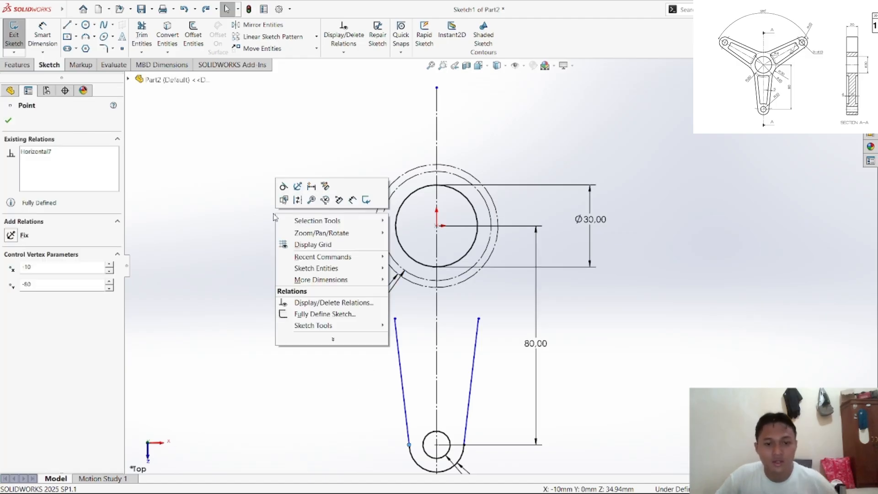
right_click(223, 251)
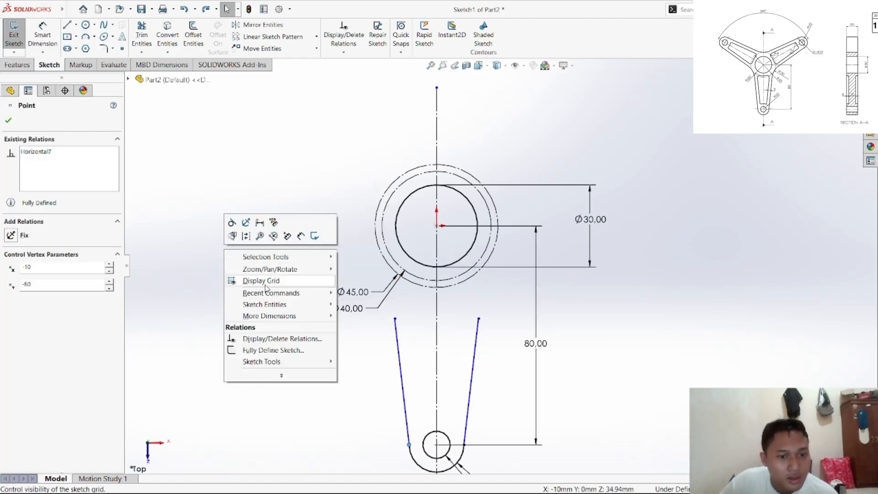
click(194, 198)
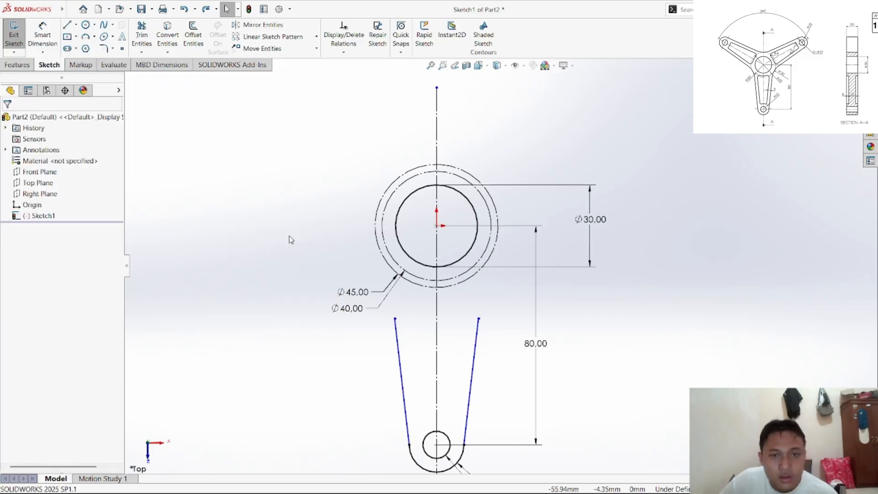
Step: Create a circular sketch pattern of the lower arm's side lines, end arc and hole, with 3 equally spaced instances over 360° around the origin
click(316, 41)
click(270, 58)
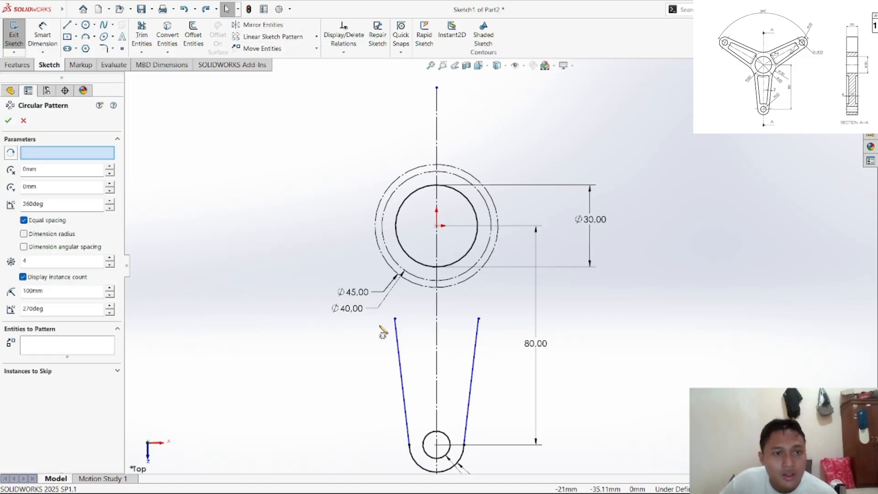
click(400, 367)
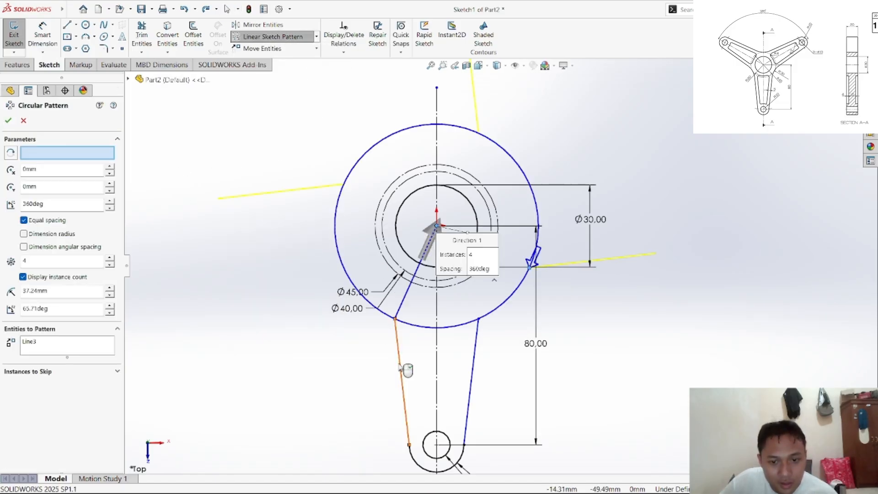
click(447, 454)
click(470, 401)
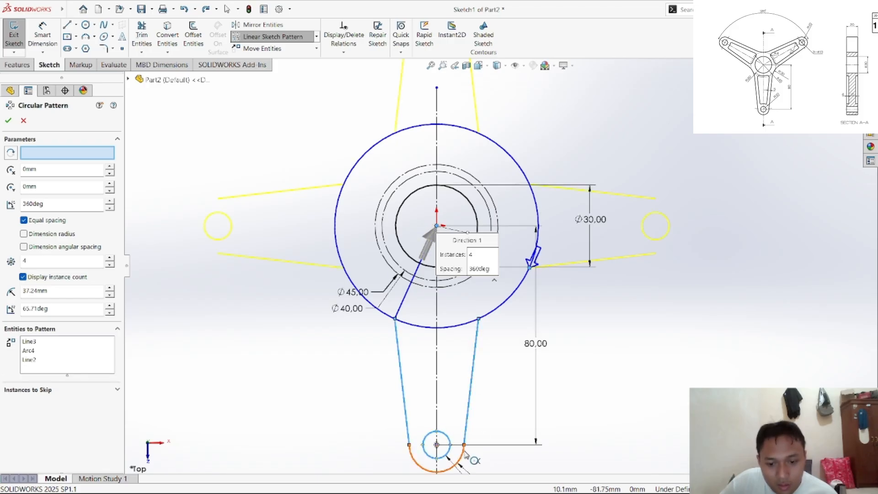
click(464, 455)
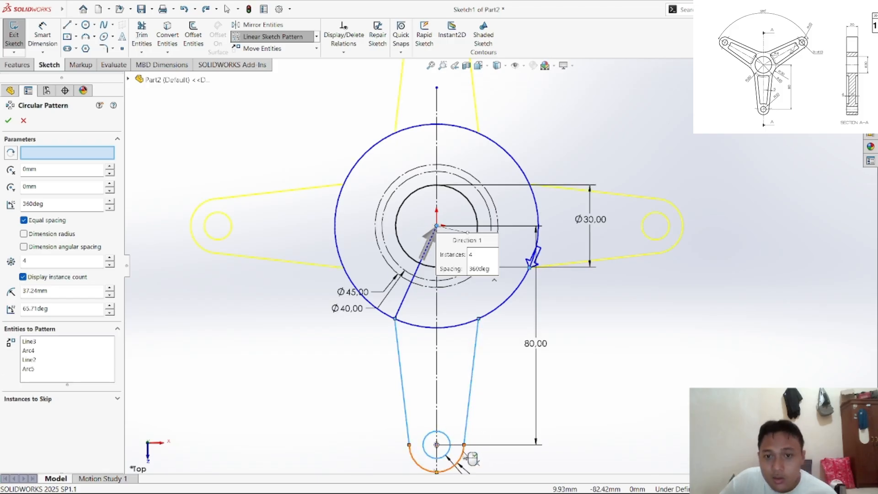
click(109, 265)
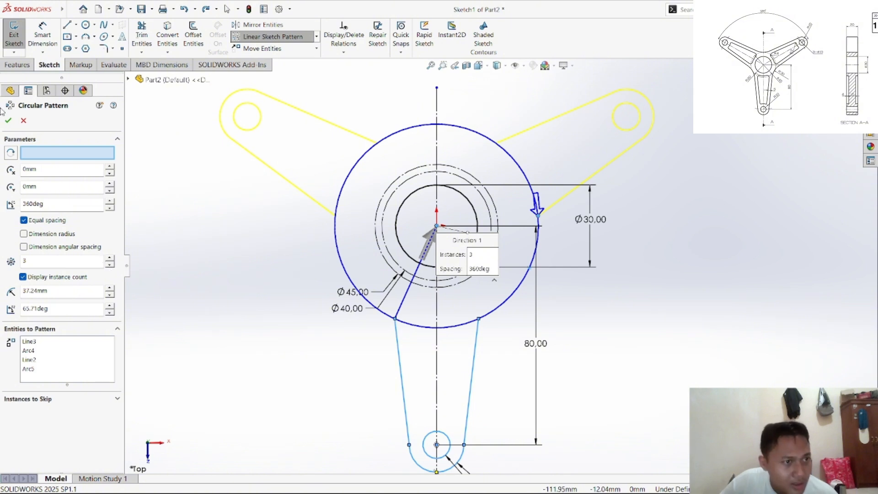
click(8, 121)
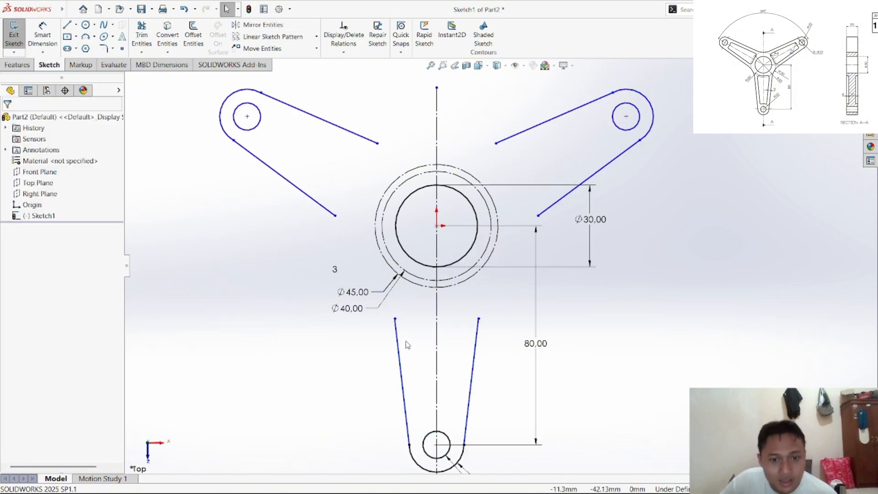
Step: Lengthen the arms' side lines toward the hub and join the lower and right arms with a three-point arc of about 26.7 mm radius
drag(394, 318, 292, 289)
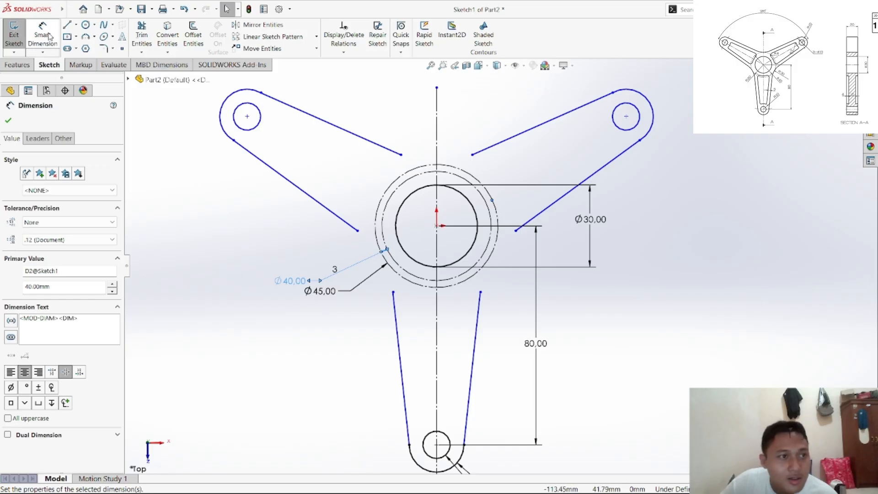
click(85, 37)
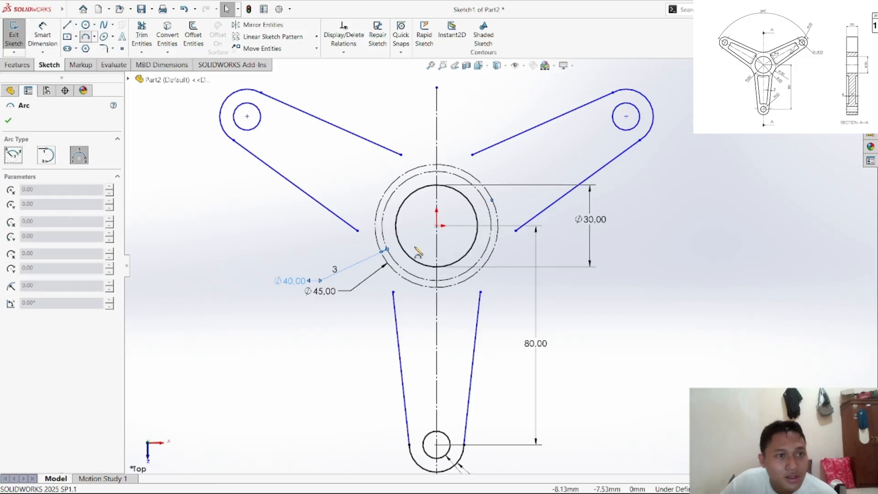
click(481, 292)
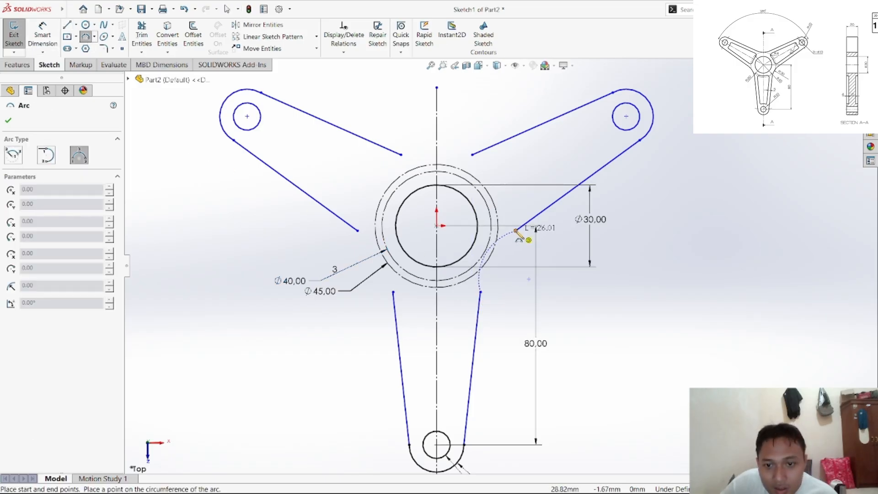
click(515, 230)
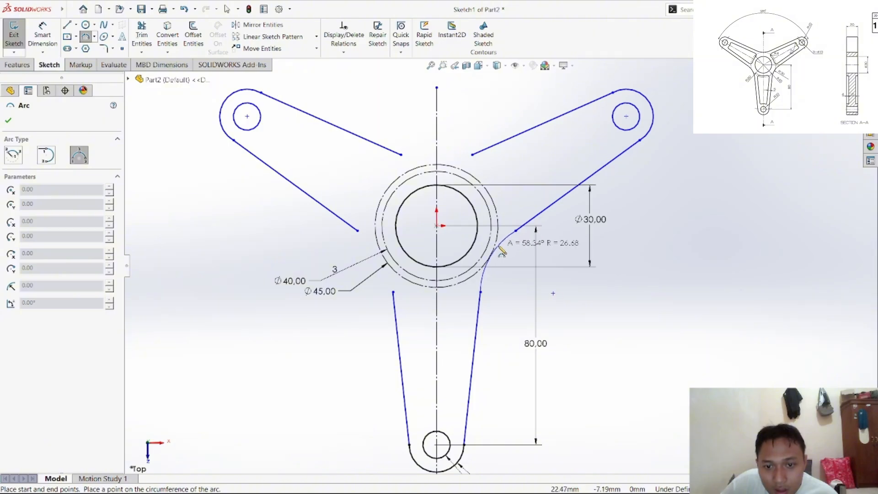
click(502, 251)
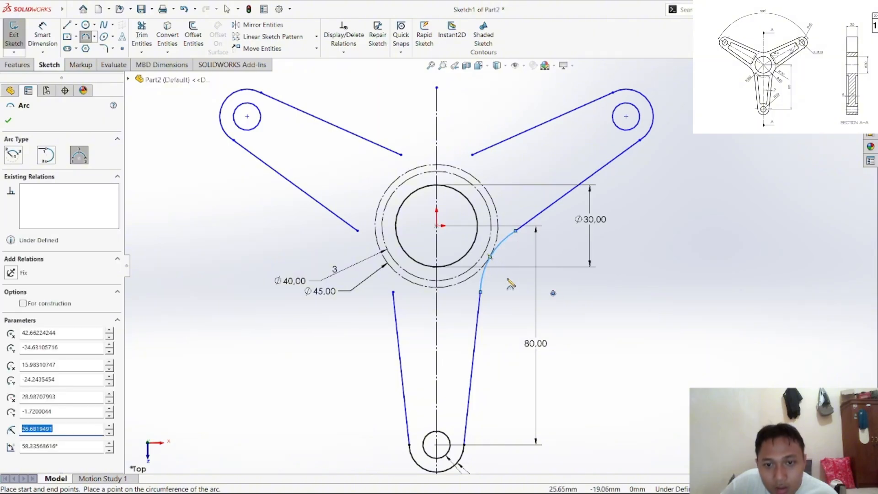
scroll(507, 274, down, 5)
scroll(426, 187, down, 4)
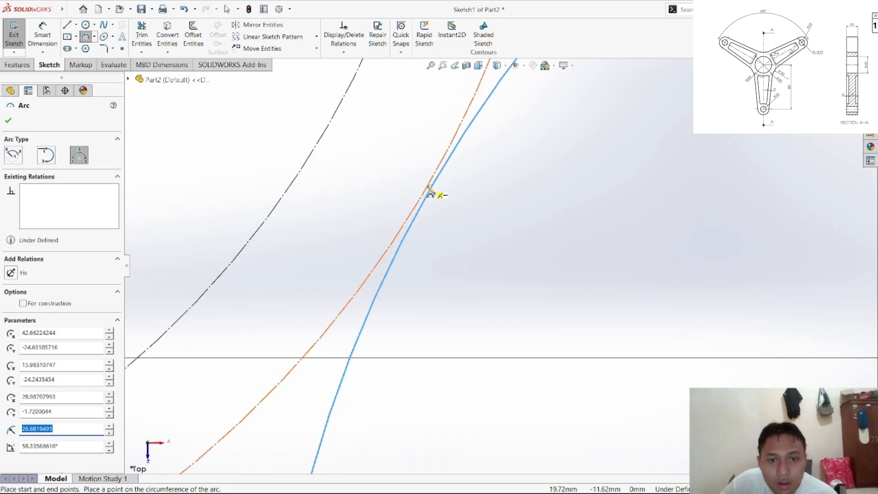
right_click(489, 194)
click(507, 197)
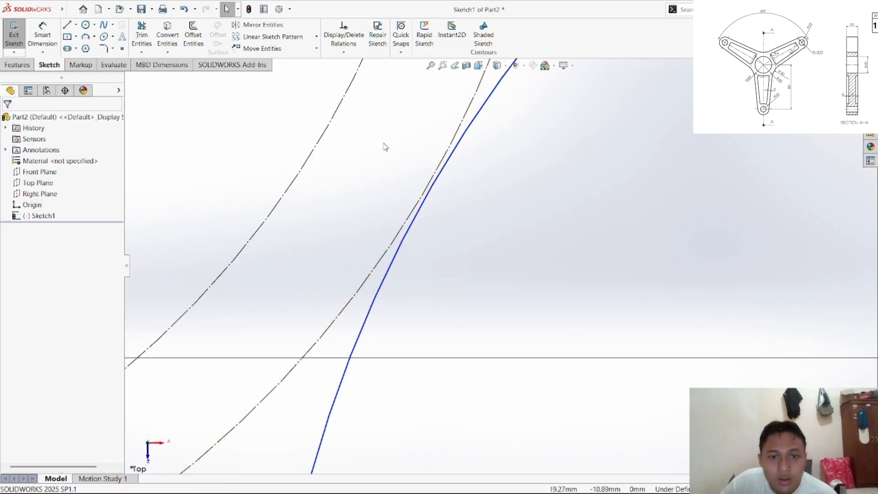
Step: Make the midpoint of the arc joining the lower and right arms coincident with the 45 mm construction circle
click(343, 52)
click(348, 73)
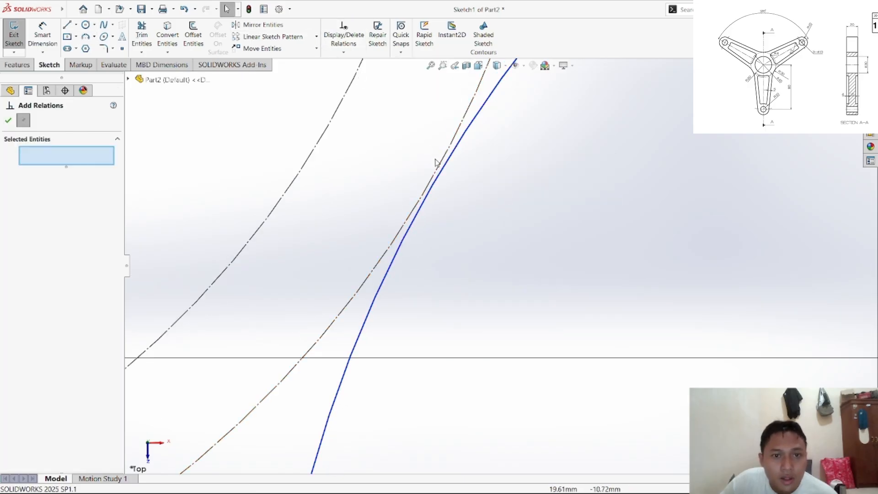
click(432, 185)
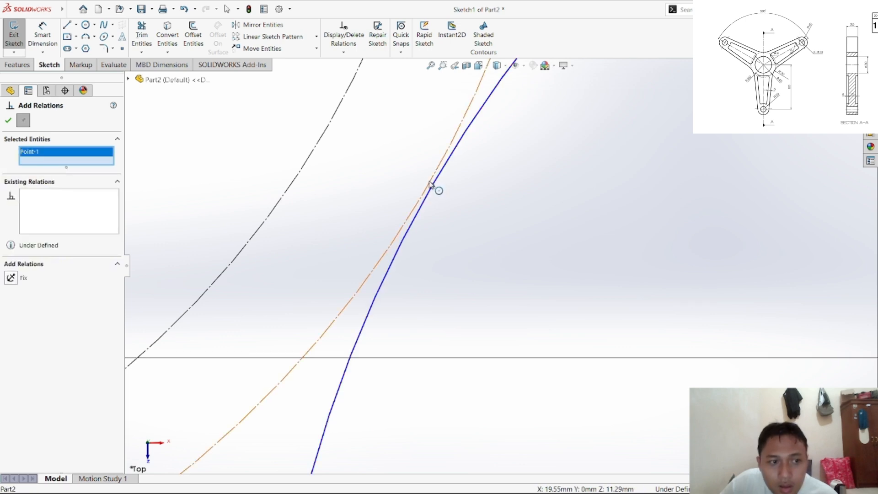
click(429, 184)
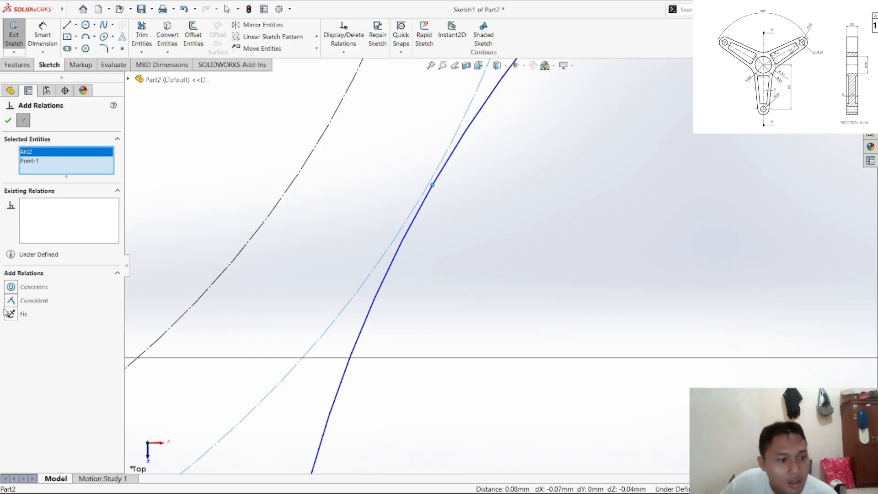
click(11, 300)
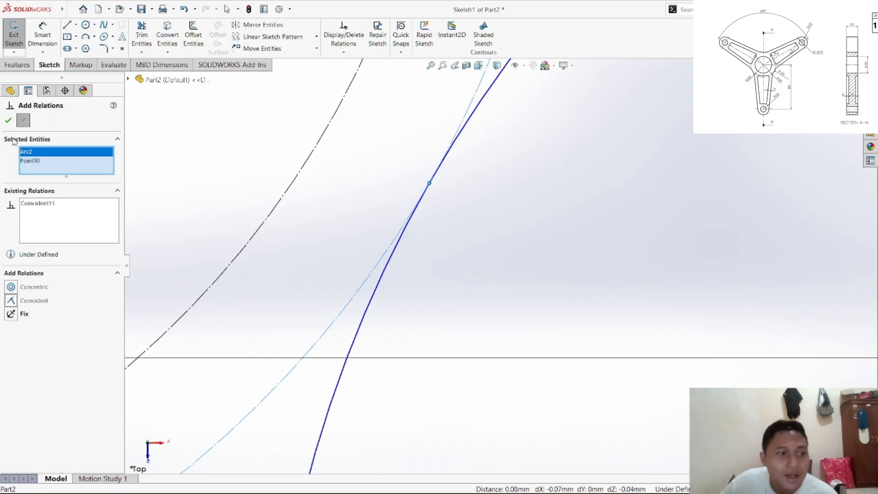
click(8, 121)
scroll(471, 252, up, 10)
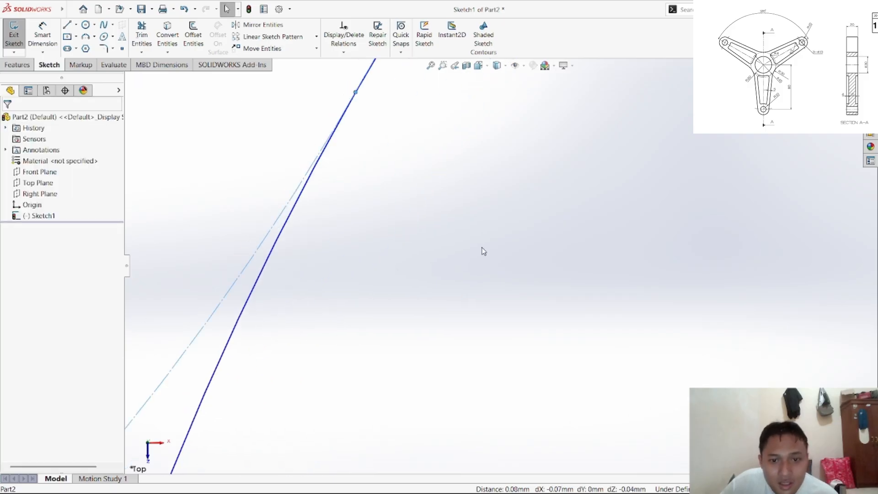
scroll(532, 322, up, 5)
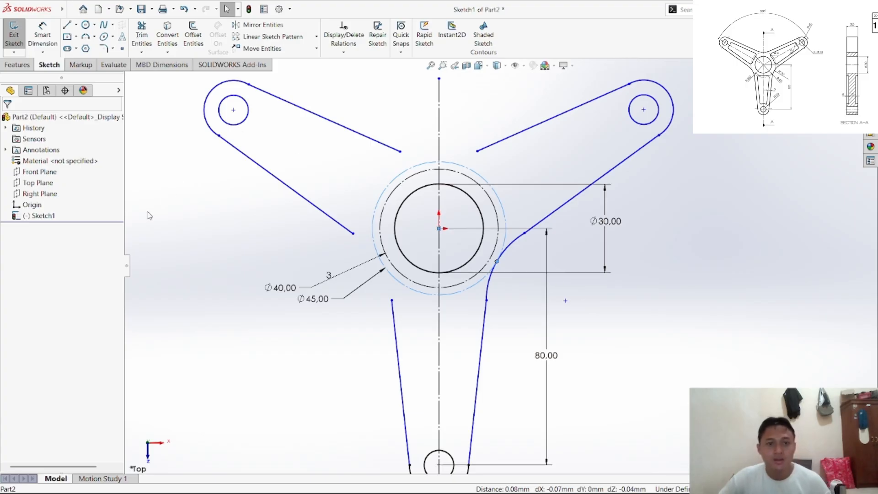
right_click(165, 210)
click(143, 177)
click(163, 150)
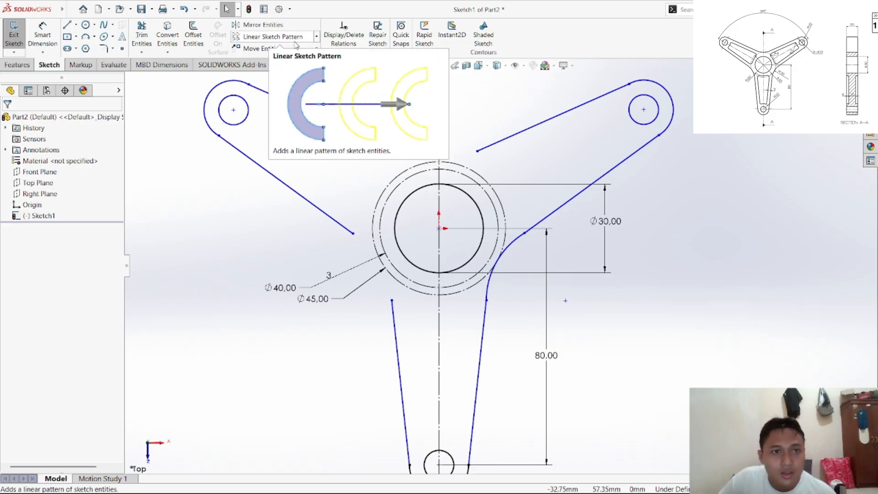
Step: Create a circular sketch pattern of the arc joining the lower and right arms, with 3 equally spaced instances over 360° around the origin
click(318, 39)
click(269, 59)
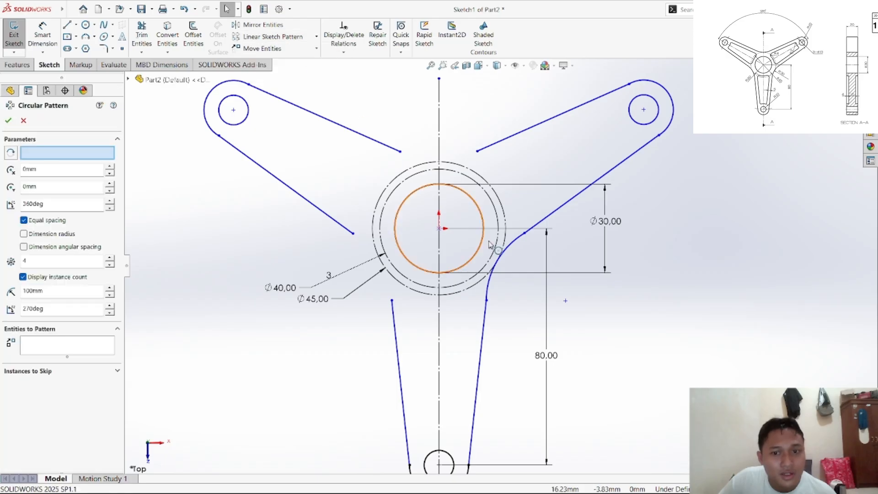
click(507, 250)
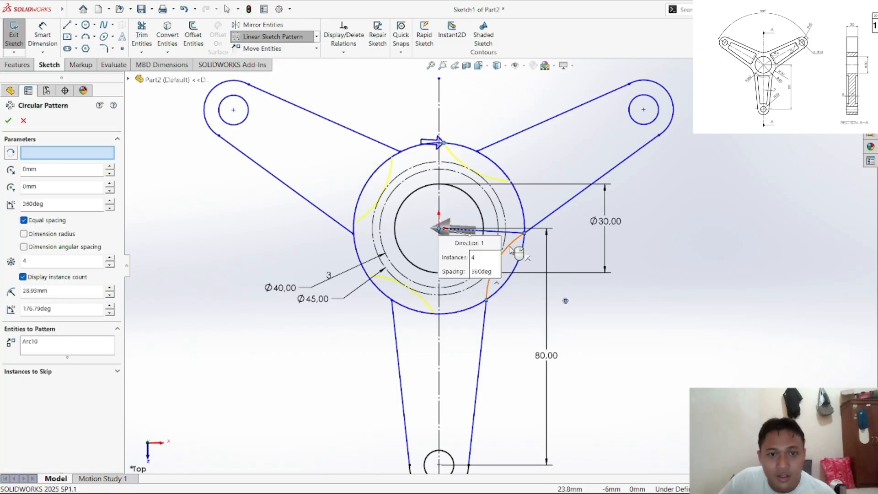
click(108, 265)
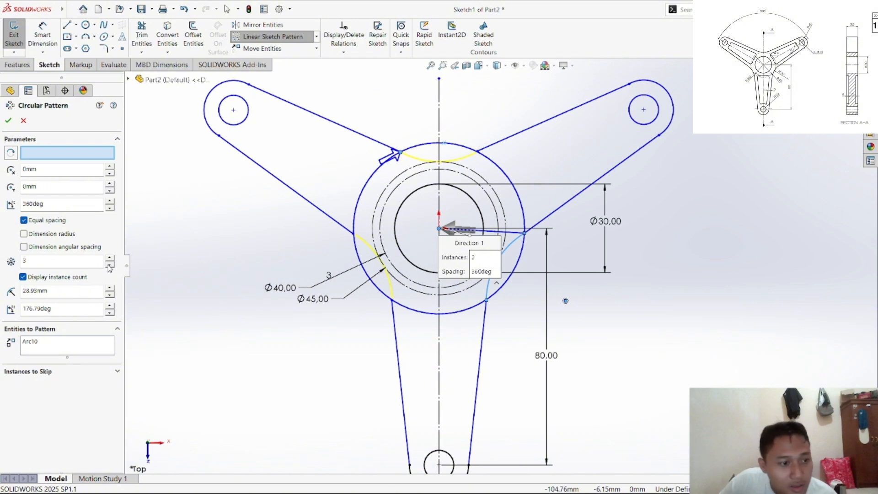
click(8, 120)
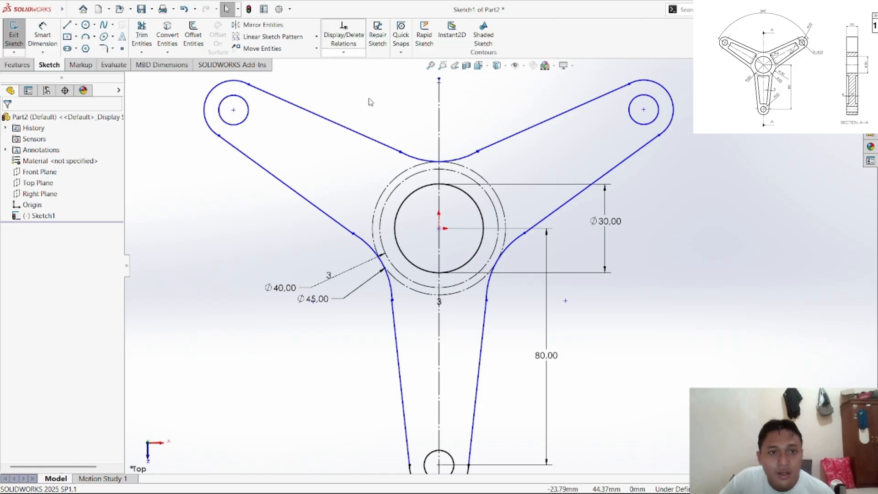
Step: Try to make the arc joining the lower and right arms tangent to the right arm's lower side line, and undo that relation and the arc pattern
click(401, 153)
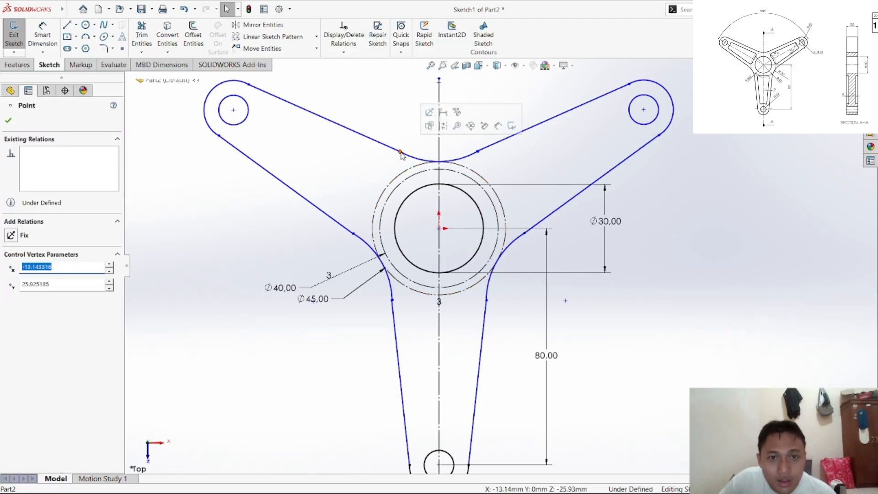
click(365, 161)
click(343, 52)
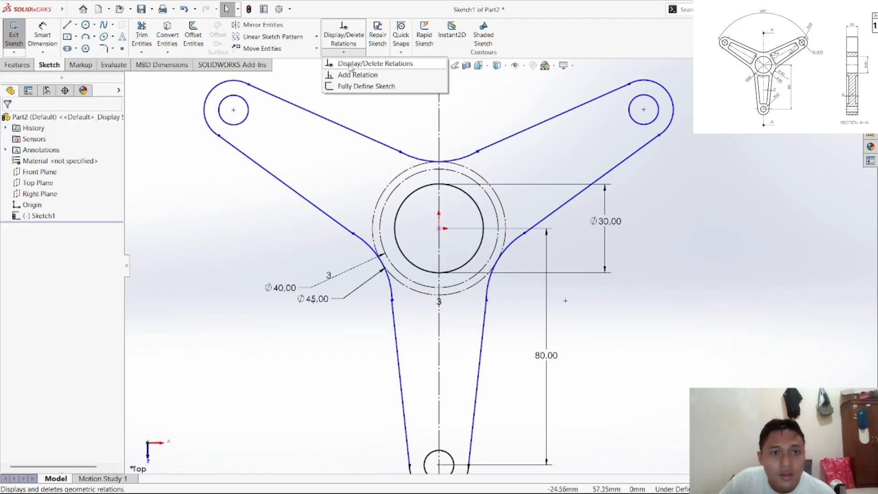
click(356, 74)
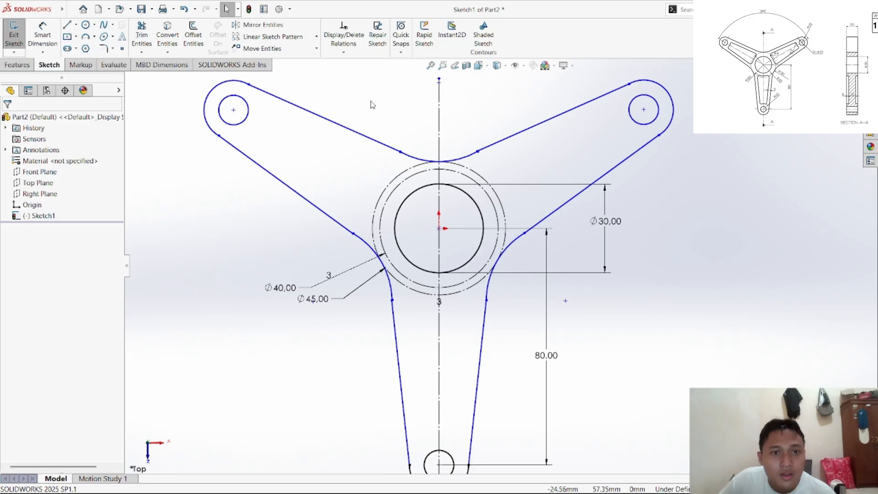
click(511, 250)
click(542, 221)
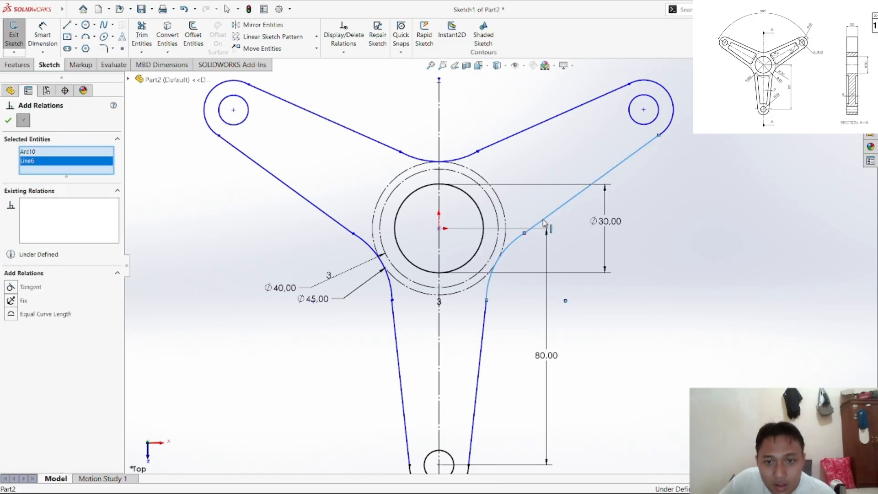
click(51, 288)
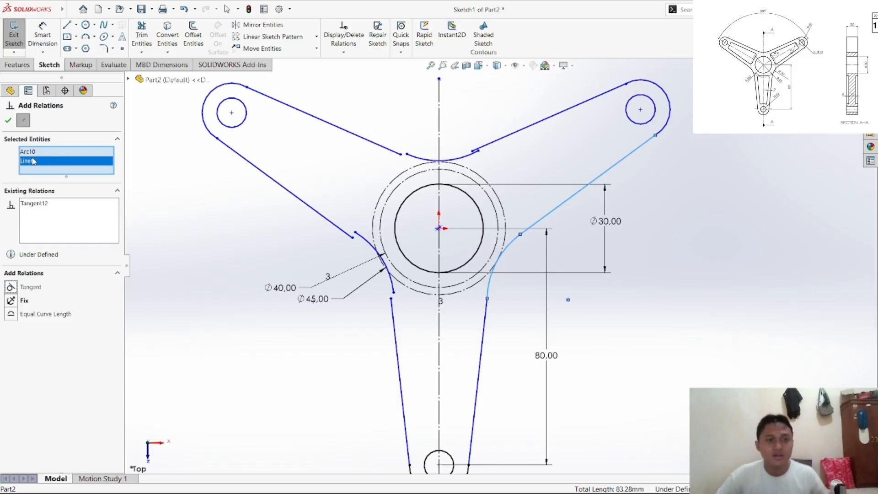
right_click(182, 233)
click(219, 270)
right_click(204, 257)
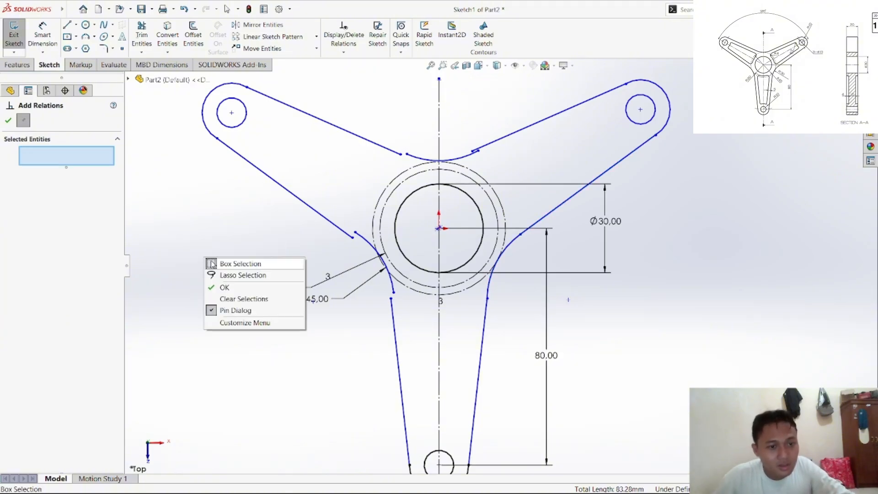
click(225, 287)
key(ctrl+z)
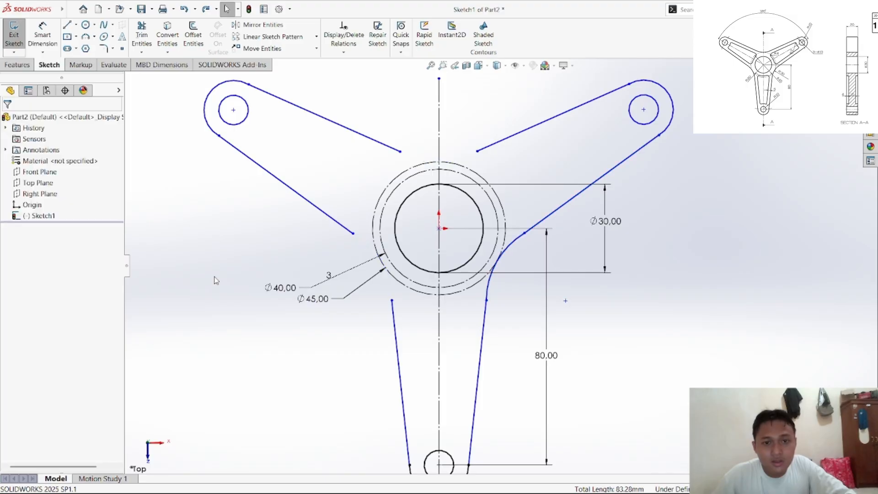
Step: Make the arc joining the lower and right arms tangent to the right arm's lower side line
click(343, 54)
click(361, 75)
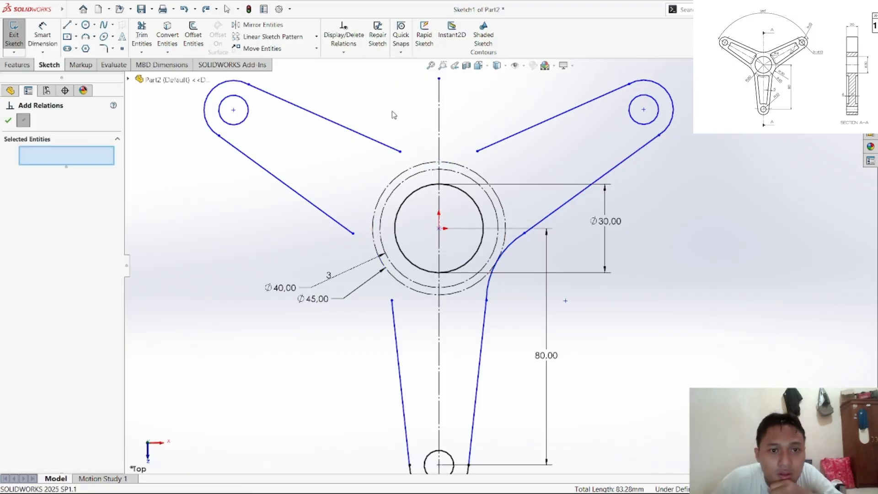
click(544, 219)
click(513, 242)
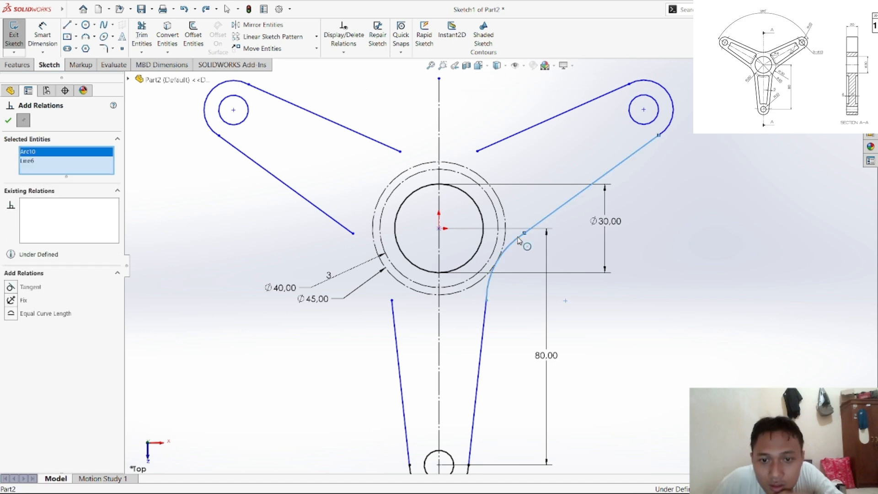
click(30, 286)
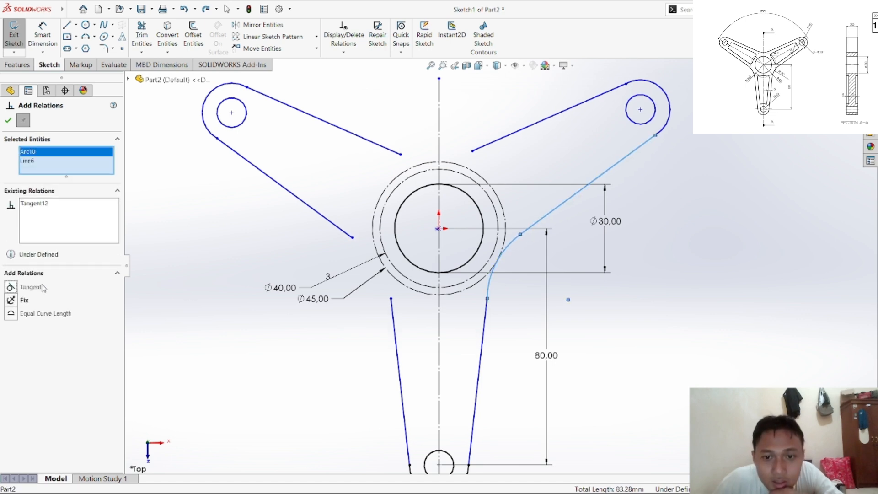
click(8, 120)
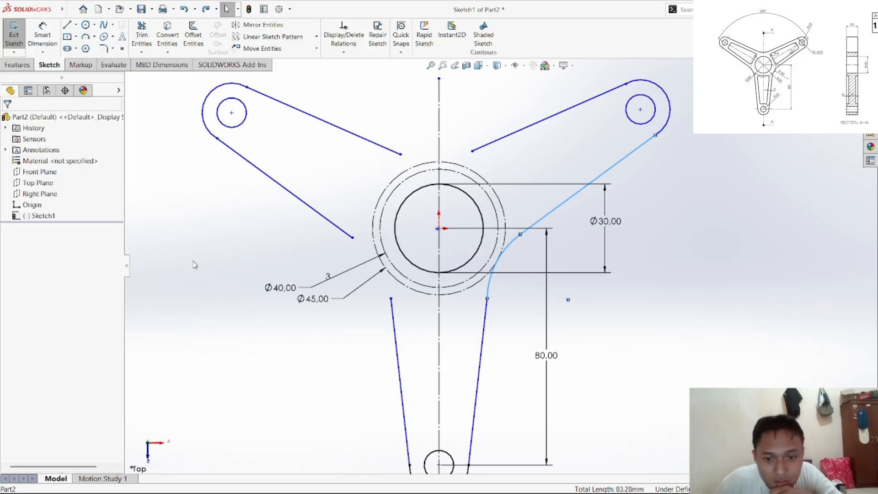
Step: Make the same connecting arc tangent to the lower arm's right side line
click(343, 54)
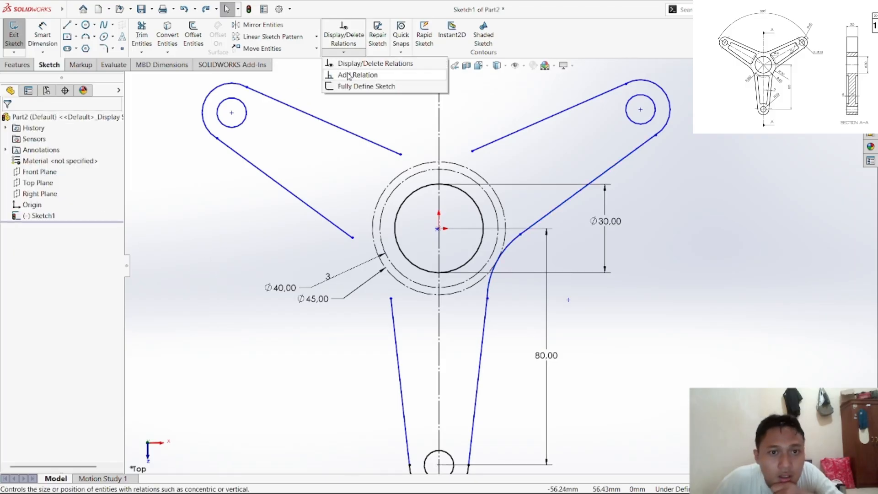
click(358, 72)
click(485, 309)
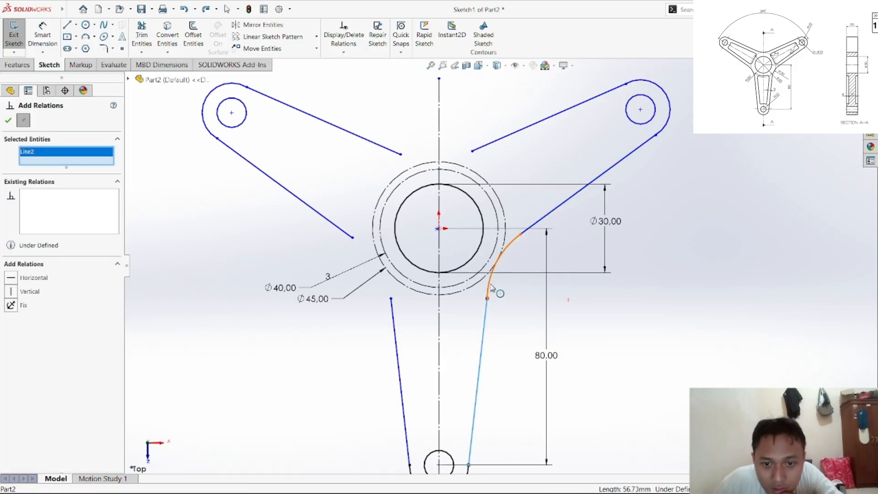
click(491, 286)
click(52, 287)
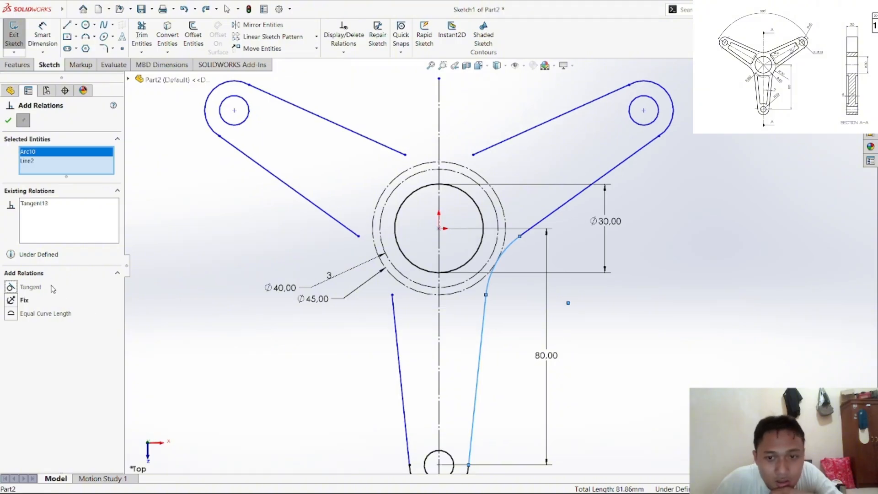
click(9, 121)
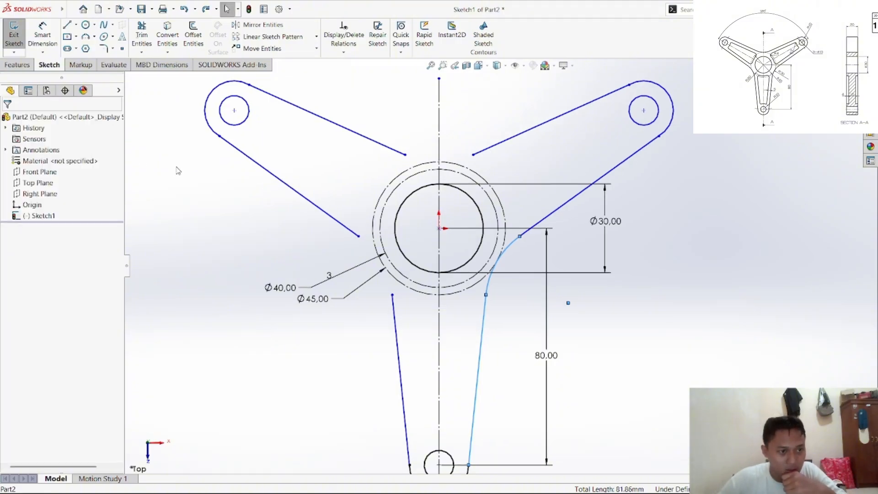
click(210, 197)
Step: Dimension the arc joining the lower and right arms with a radius of 30 mm and inspect where it meets the 45 mm construction circle
click(45, 41)
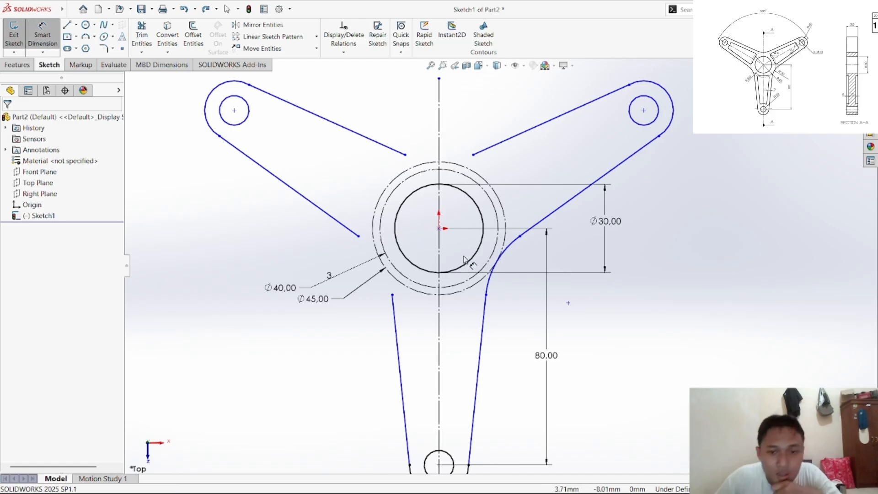
click(503, 254)
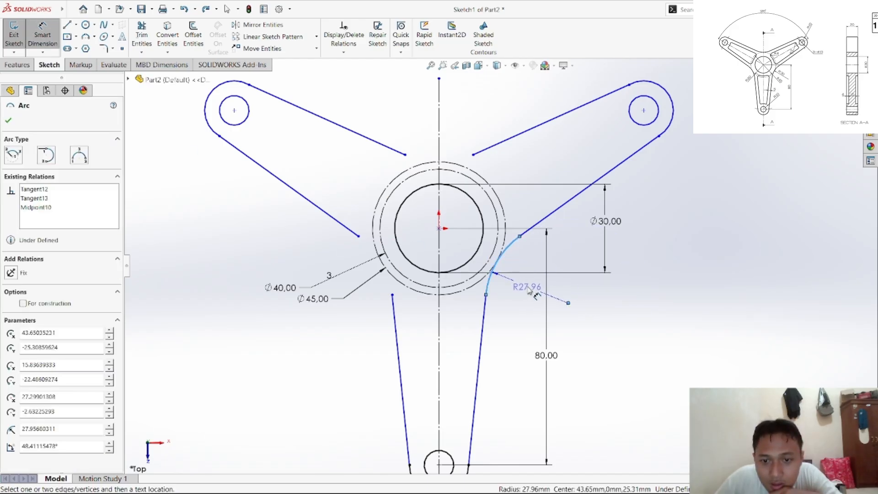
click(528, 287)
text(30)
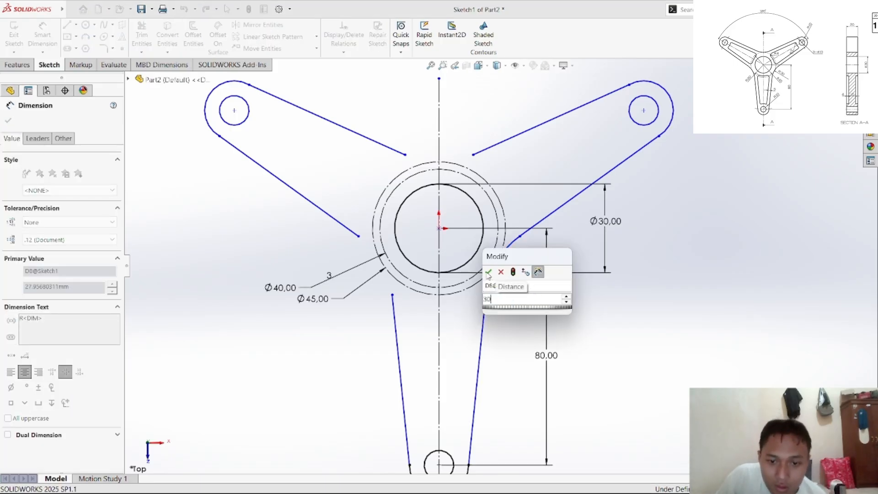
click(488, 272)
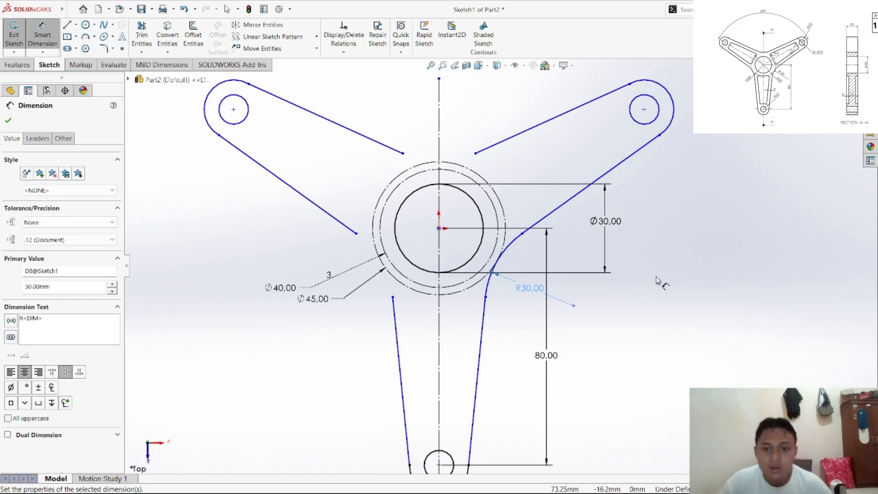
right_click(612, 298)
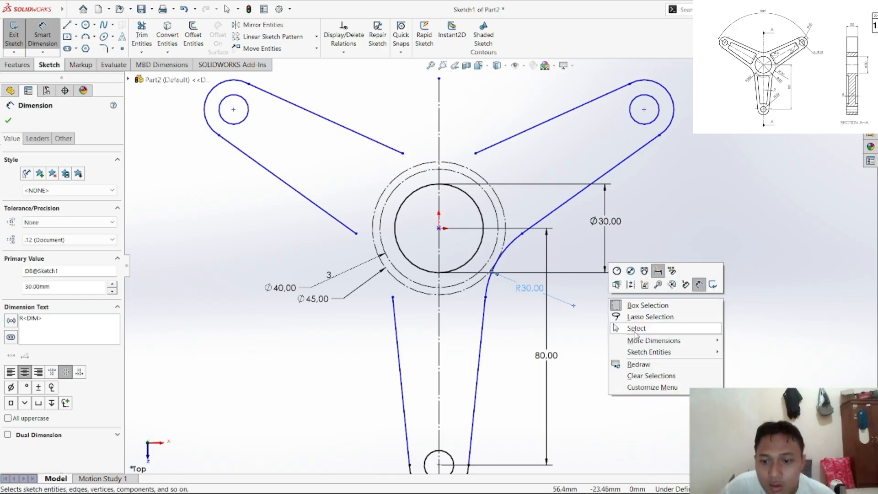
click(622, 305)
scroll(622, 306, up, 2)
scroll(503, 251, down, 6)
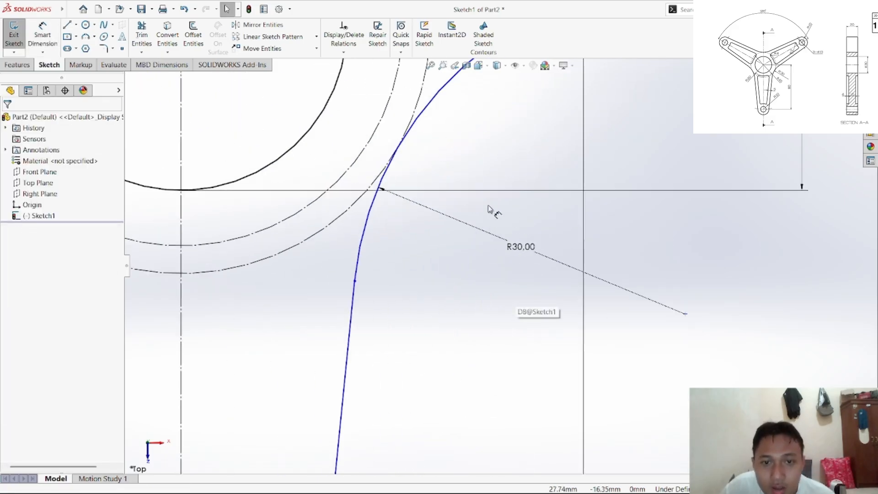
click(403, 144)
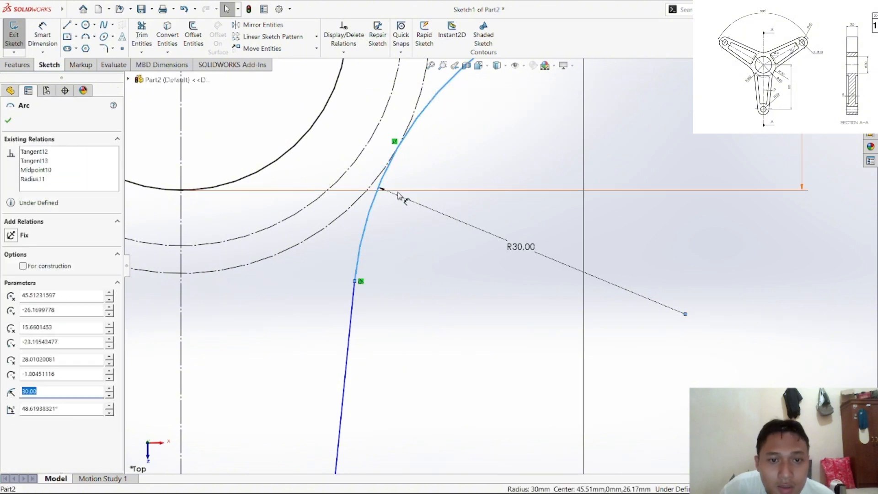
scroll(336, 238, up, 4)
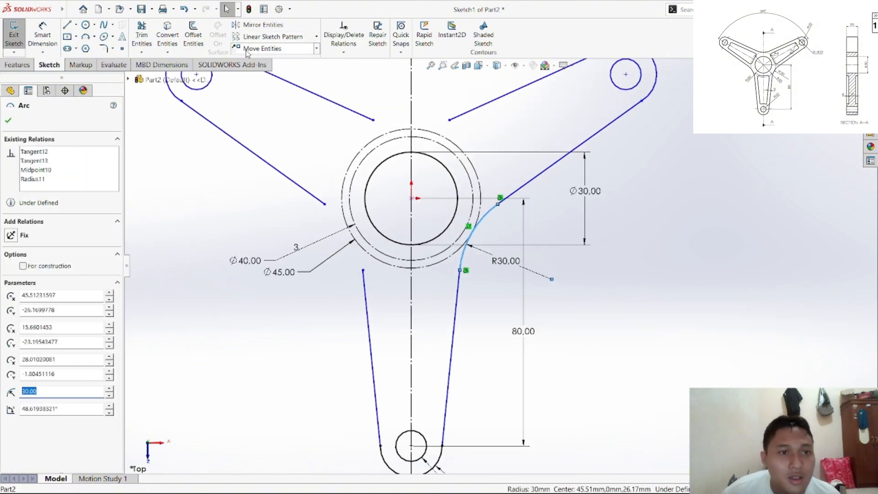
Step: Join the left arm's lower side line and the lower arm's left side line with a three-point arc of about 30 mm radius
click(86, 37)
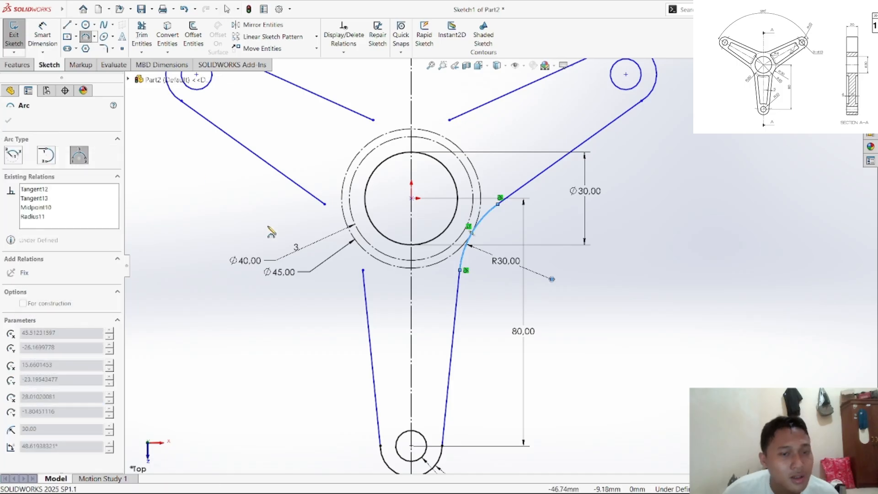
click(325, 204)
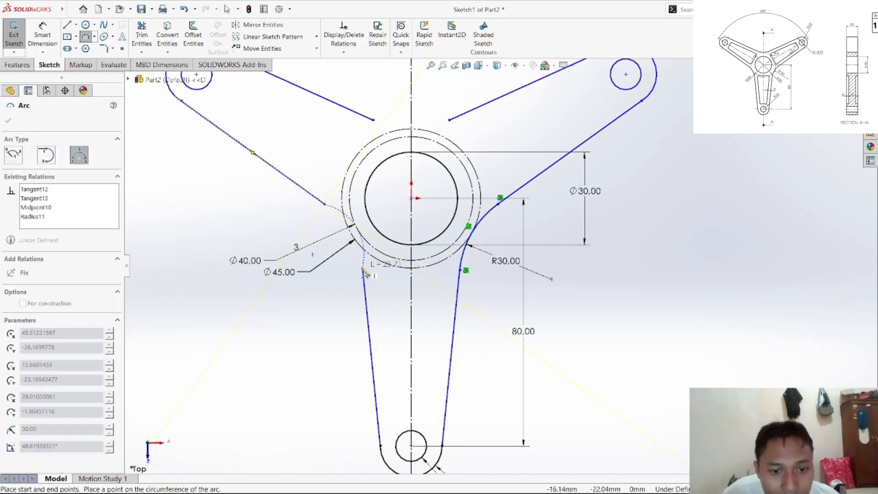
click(364, 271)
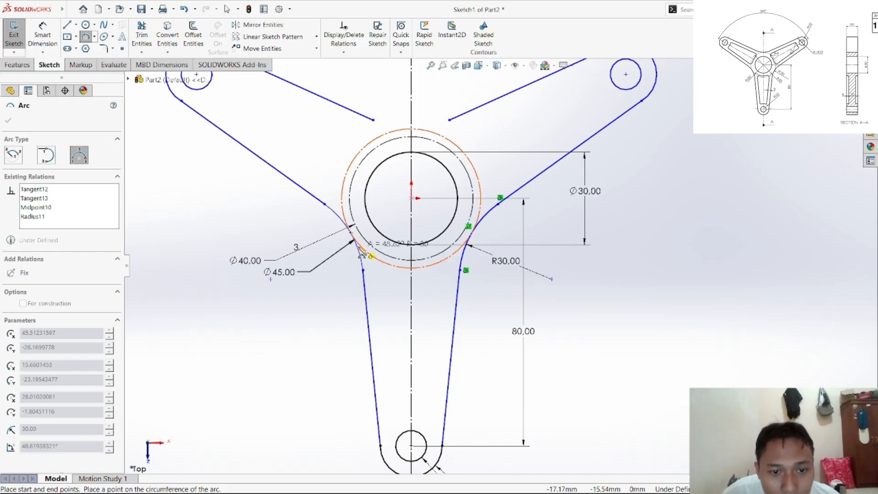
click(360, 251)
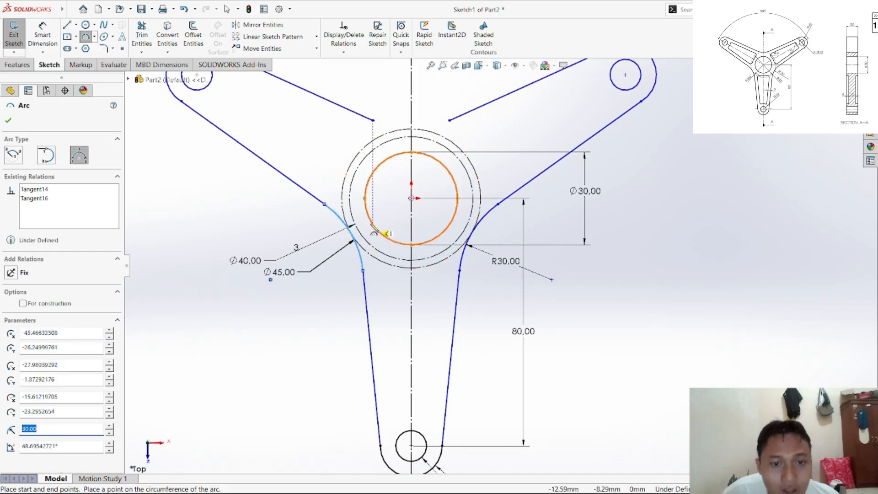
Step: Join the inner ends of the left and right arms' upper side lines with a three-point arc of about 36.6 mm radius above the hub
click(373, 121)
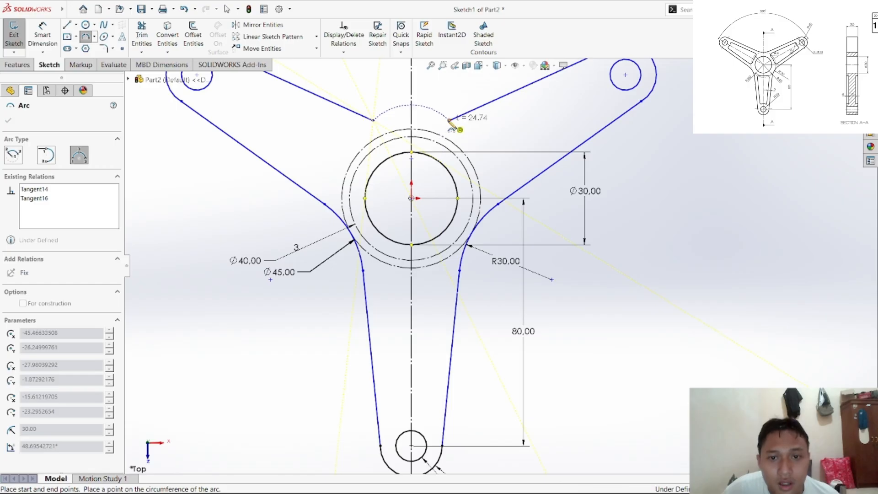
click(450, 120)
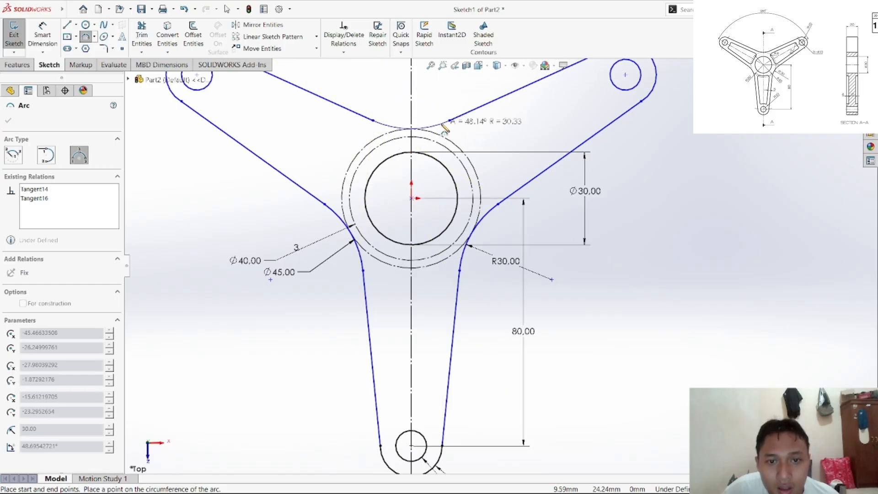
scroll(423, 139, down, 3)
scroll(423, 139, down, 3)
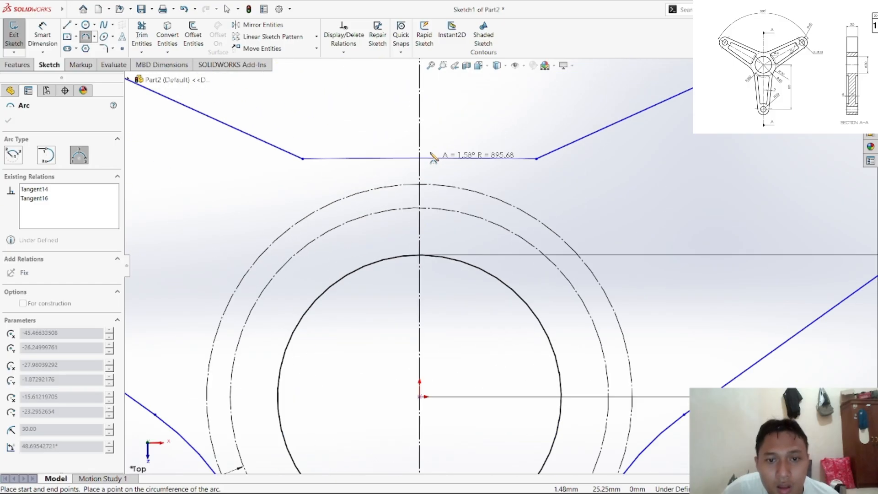
click(438, 185)
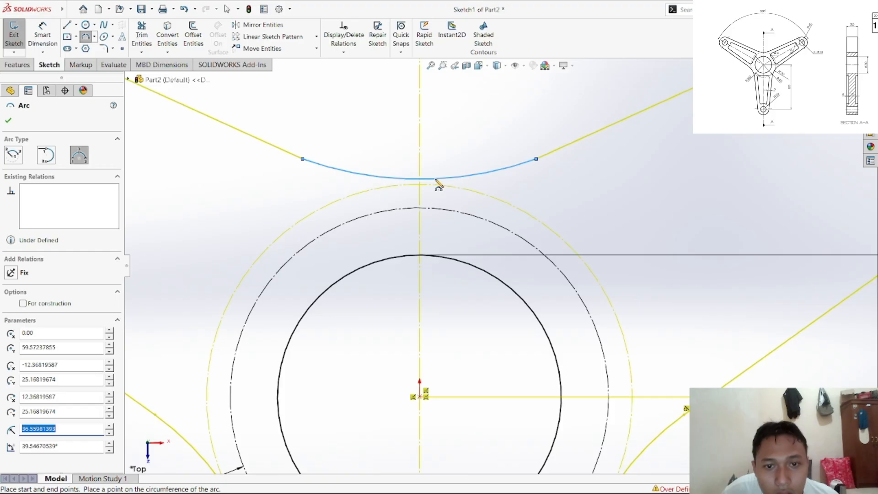
Step: Finish the arc command and undo the connecting arc drawn above the hub between the left and right arms
right_click(438, 153)
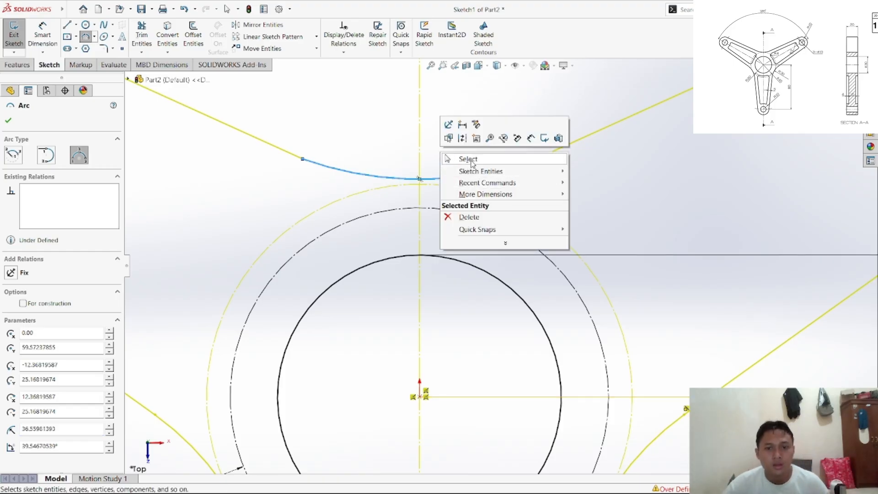
click(472, 162)
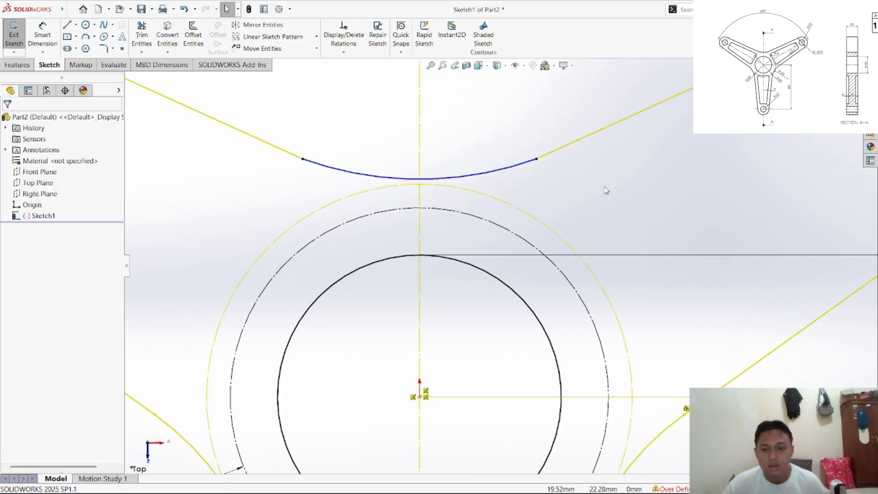
key(ctrl+z)
scroll(311, 311, down, 3)
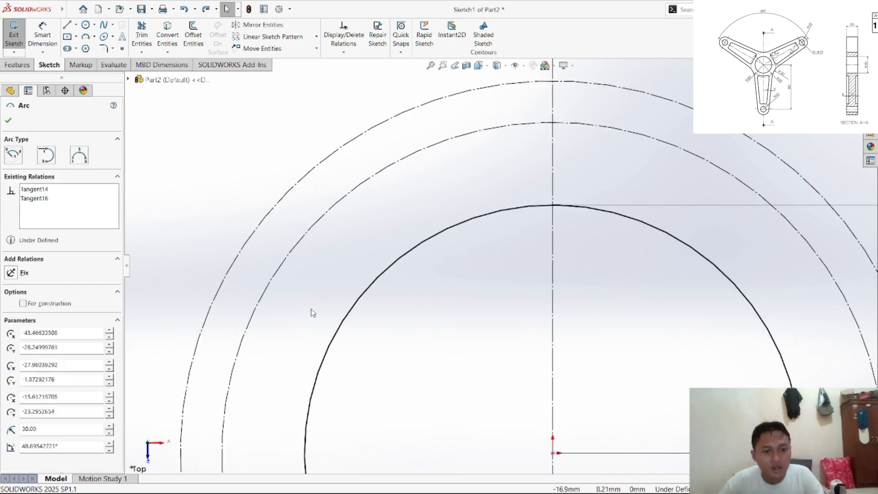
Step: Make the arc joining the left and lower arms equal to the 30 mm radius arc on the opposite side
scroll(376, 360, up, 8)
scroll(445, 355, down, 4)
scroll(557, 319, up, 6)
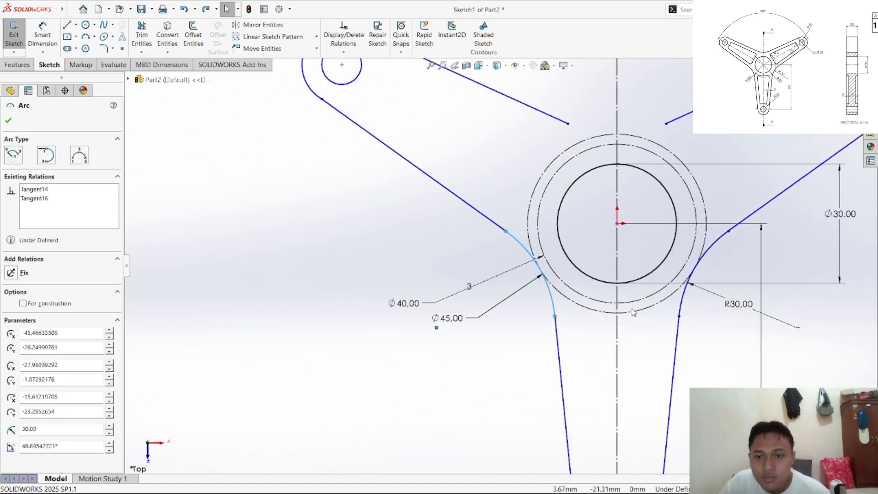
click(343, 52)
click(352, 73)
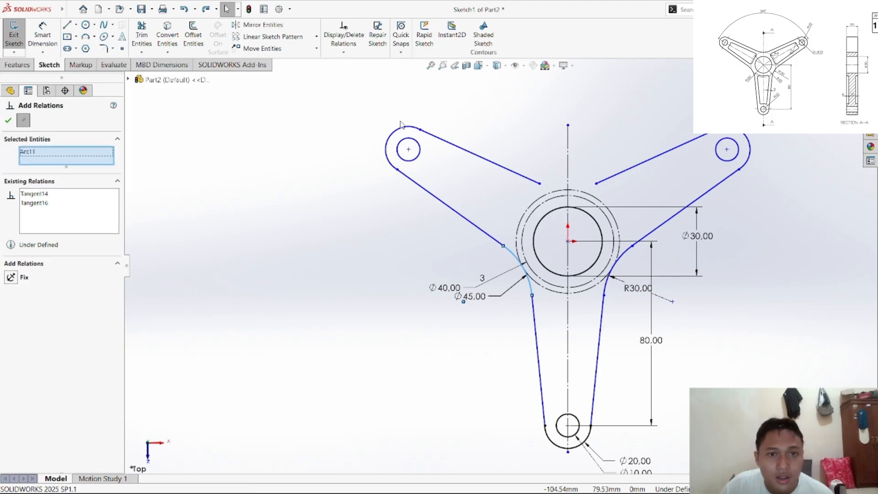
click(519, 270)
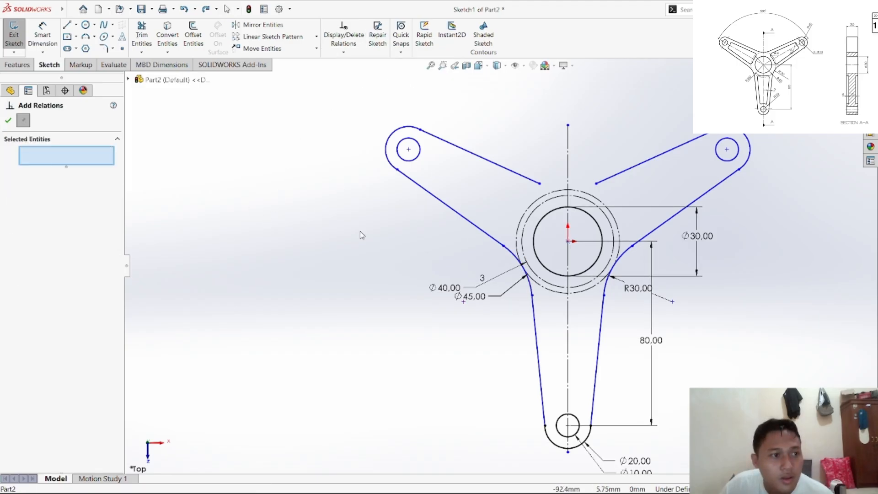
click(523, 273)
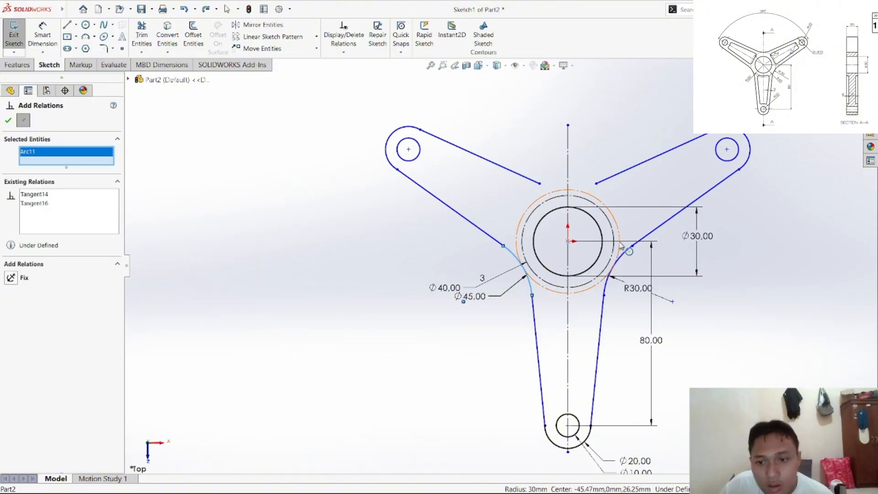
click(624, 256)
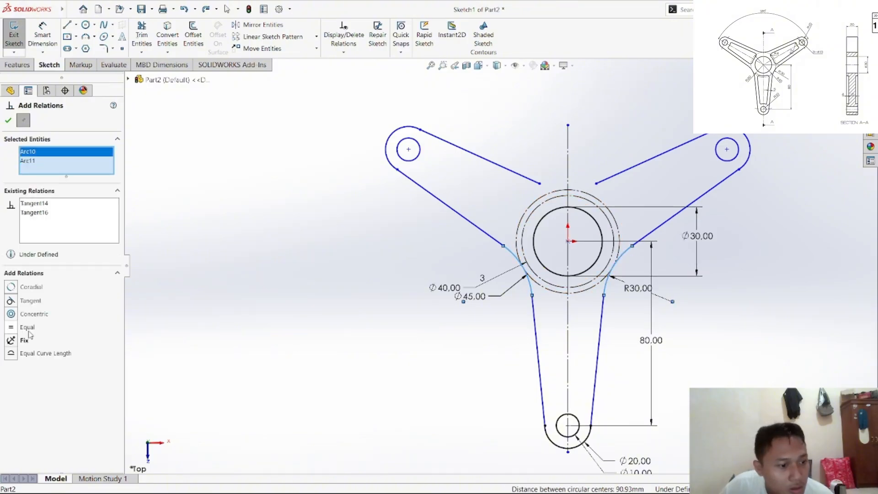
click(28, 327)
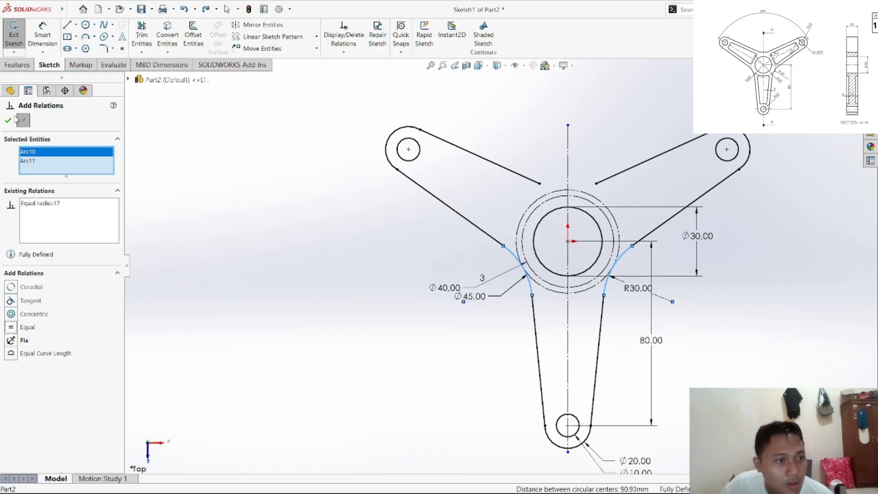
click(8, 122)
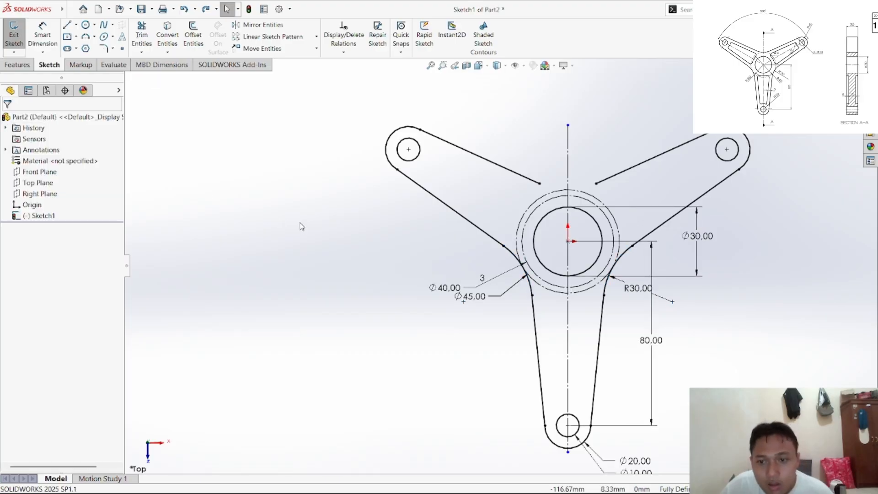
Step: Join the inner ends of the left and right arms' upper side lines with a three-point arc of about 29.2 mm radius
scroll(608, 229, down, 5)
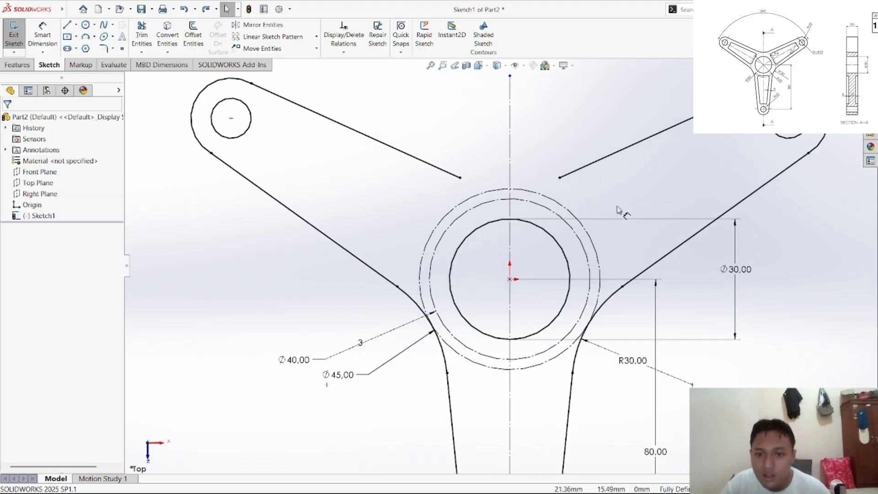
click(84, 38)
click(350, 170)
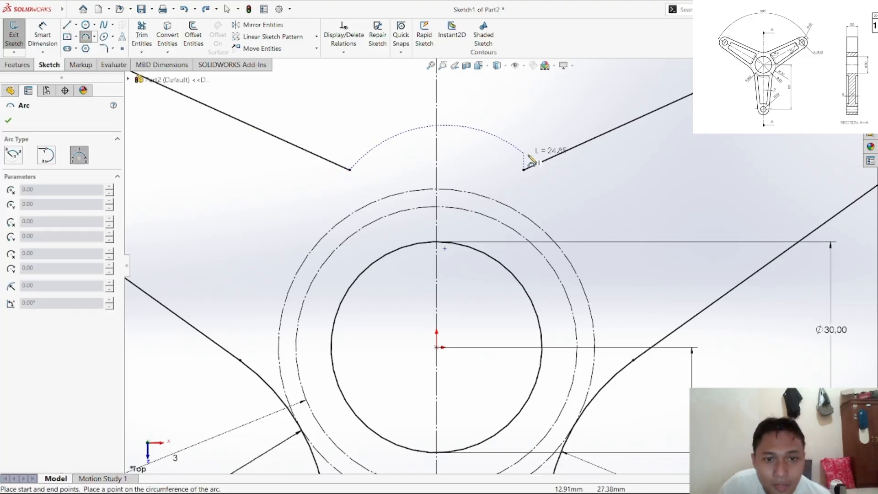
click(523, 170)
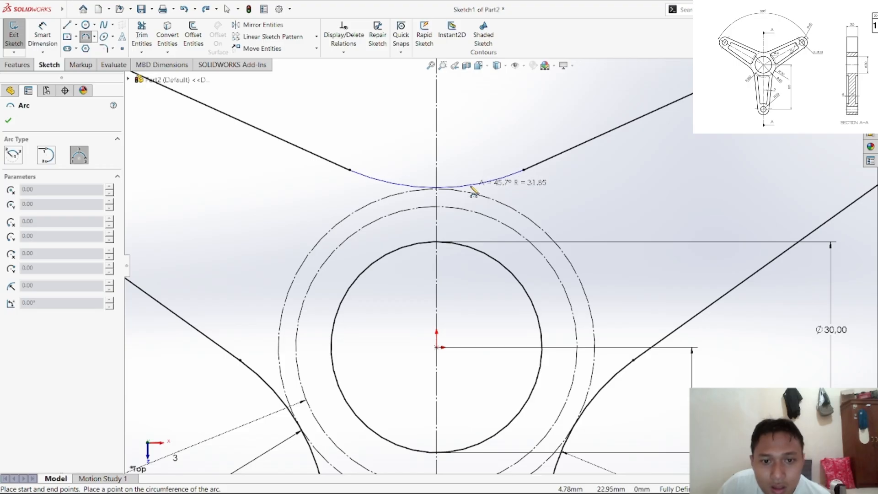
click(474, 191)
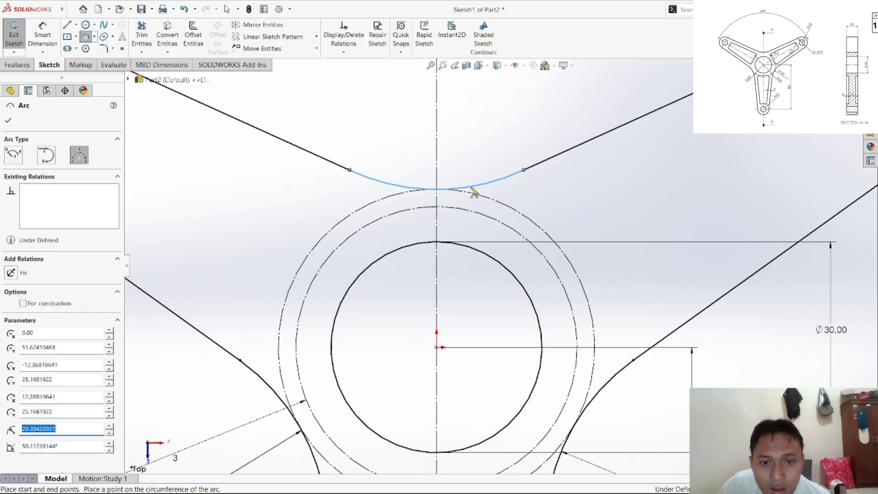
right_click(471, 145)
click(485, 149)
Step: Make the midpoint of the upper connecting arc coincident with the 45 mm construction circle
scroll(443, 215, up, 3)
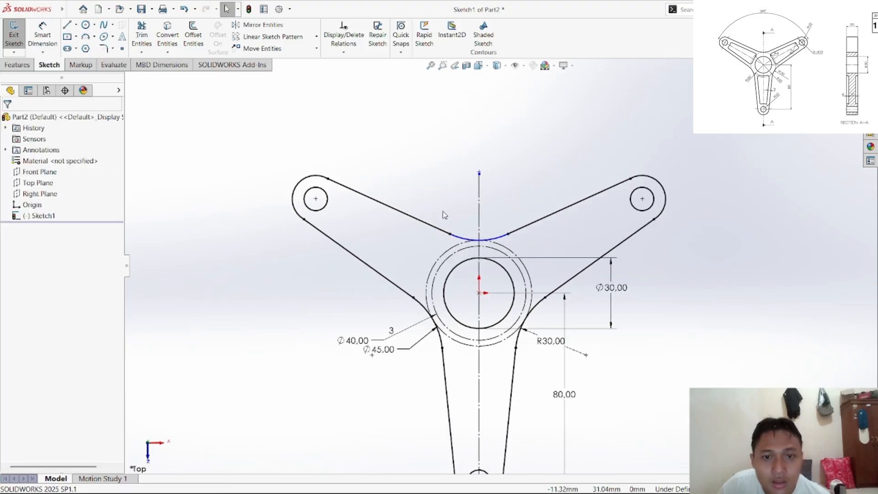
scroll(503, 255, down, 8)
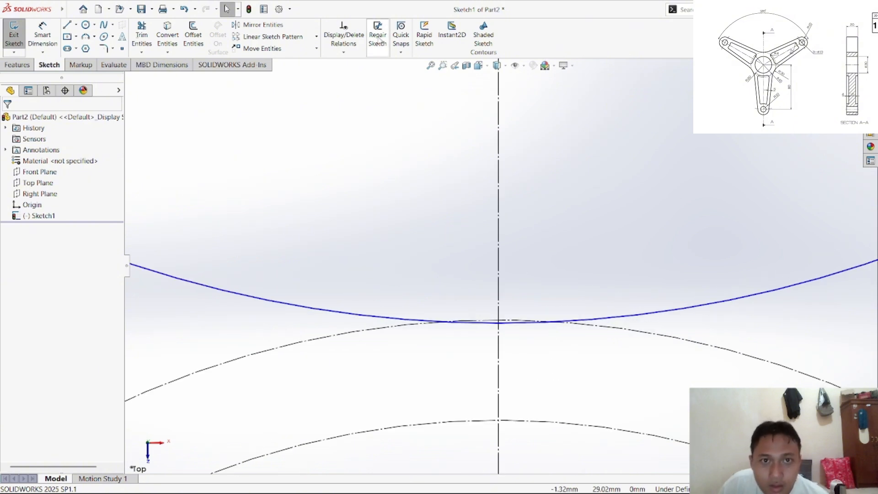
click(343, 51)
click(359, 74)
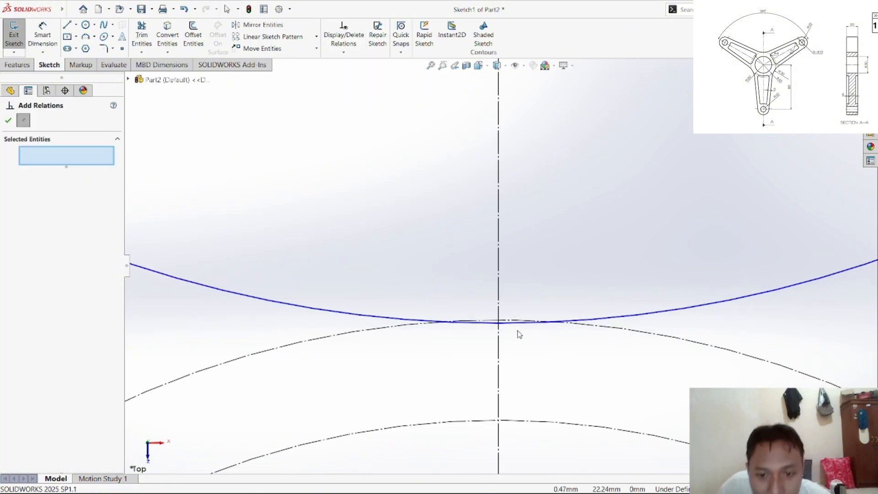
click(498, 323)
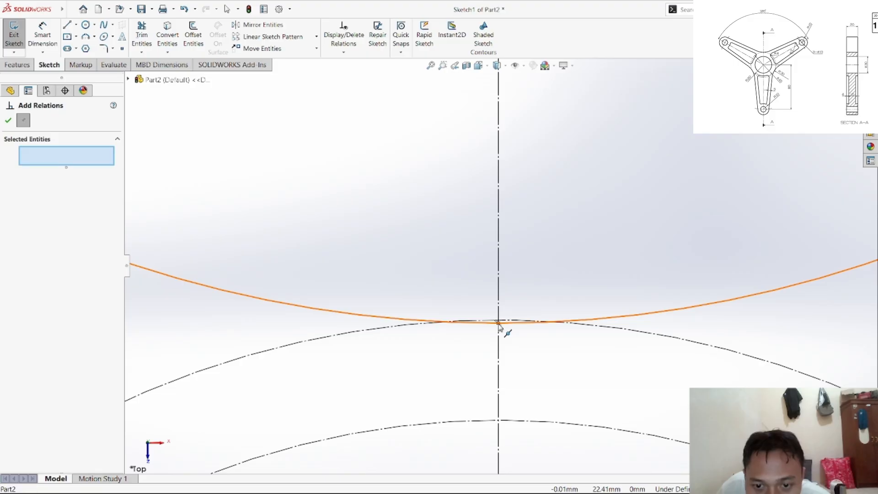
click(506, 322)
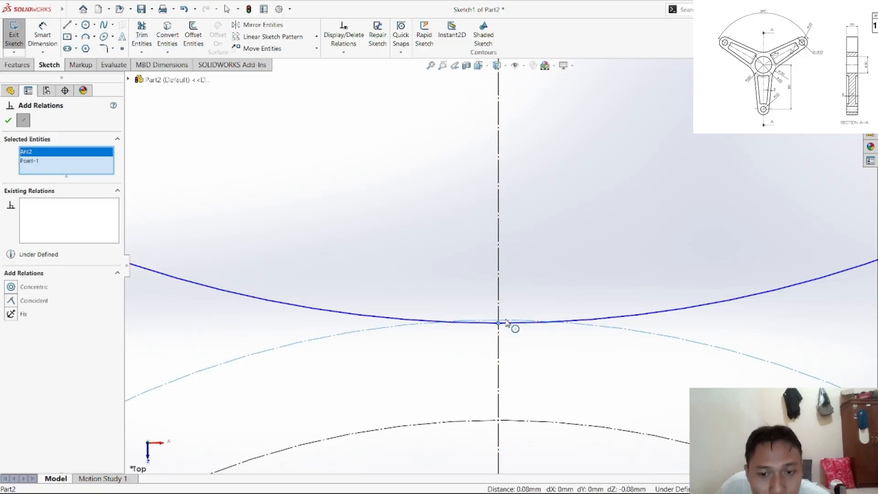
click(11, 301)
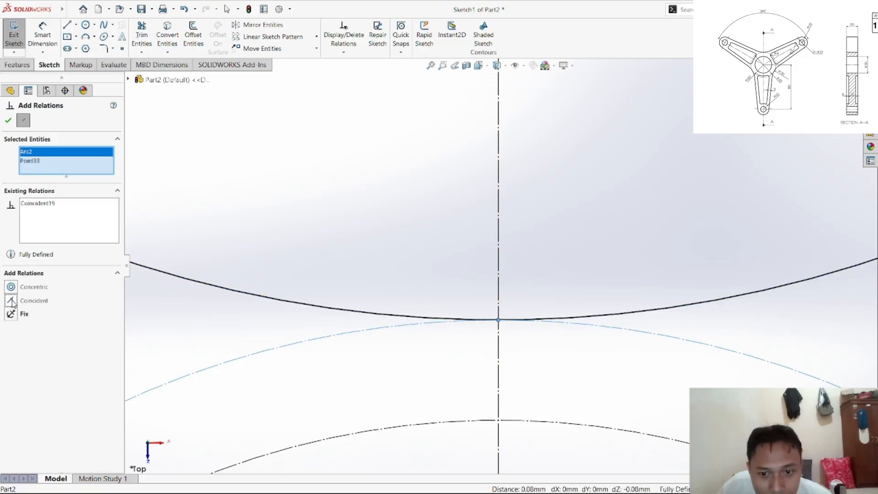
click(8, 121)
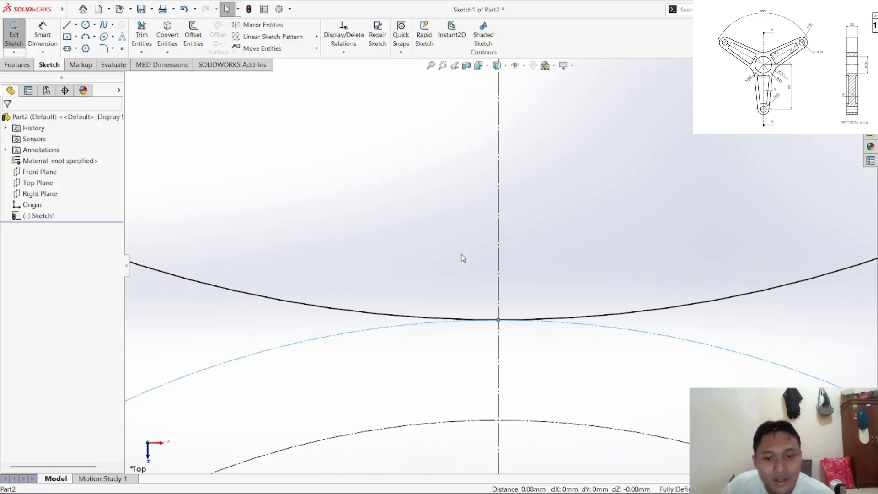
Step: Make the upper connecting arc tangent to the right arm's upper side line
scroll(462, 256, down, 4)
scroll(537, 309, up, 2)
scroll(545, 309, up, 6)
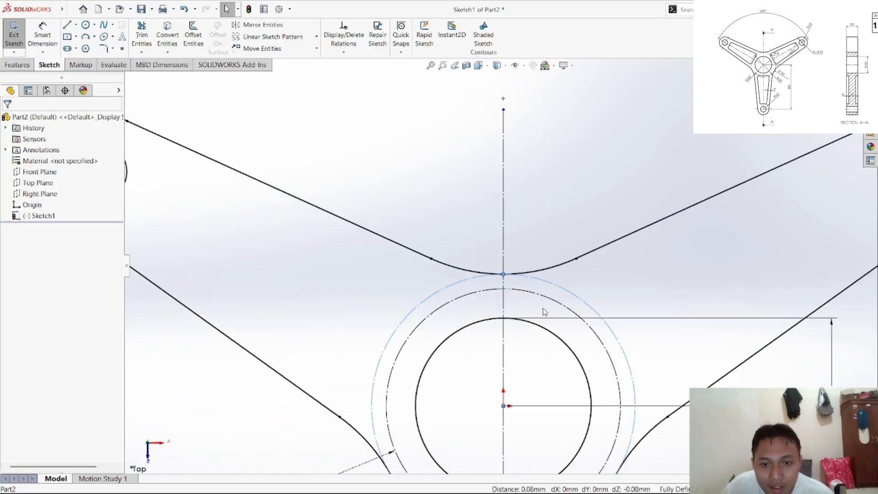
scroll(539, 257, down, 5)
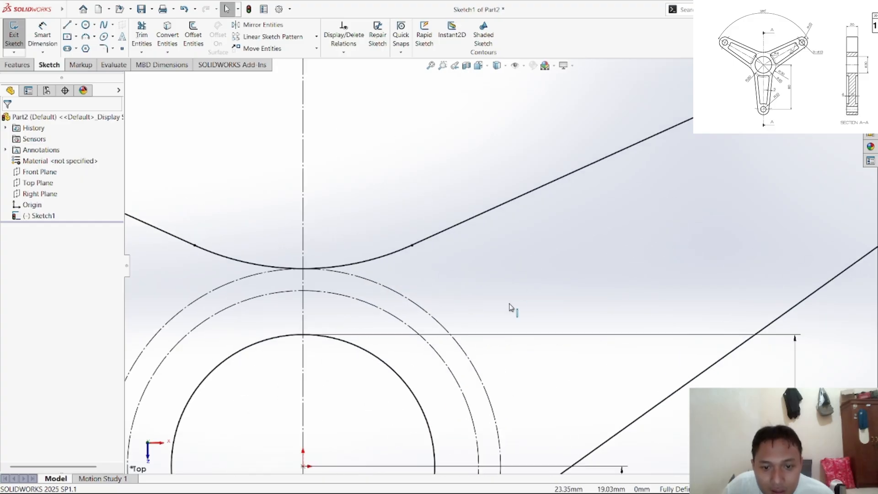
click(344, 33)
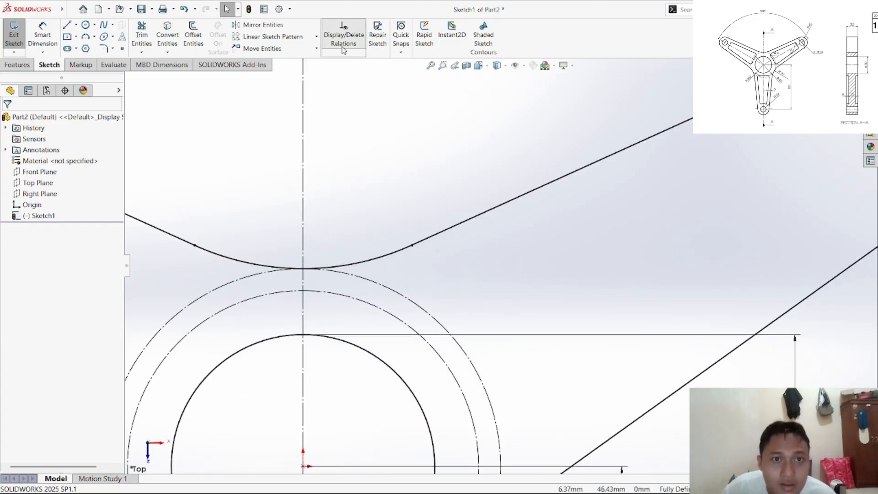
click(344, 52)
click(356, 75)
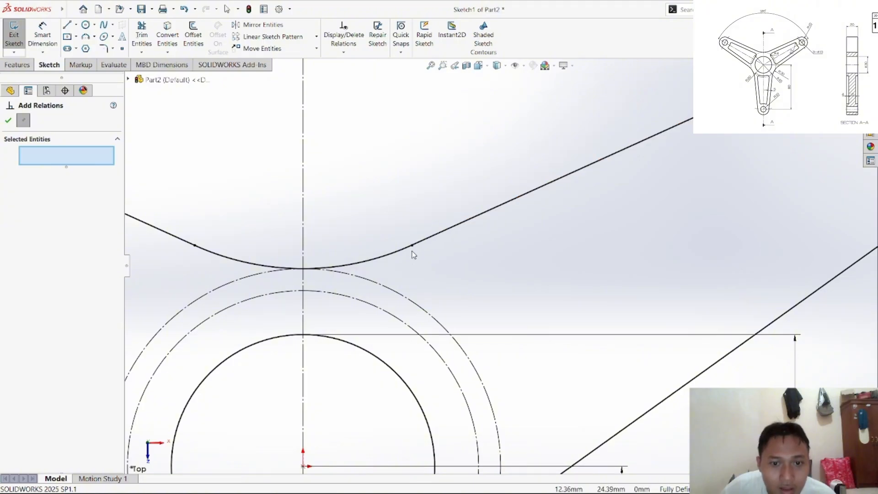
click(424, 240)
click(294, 269)
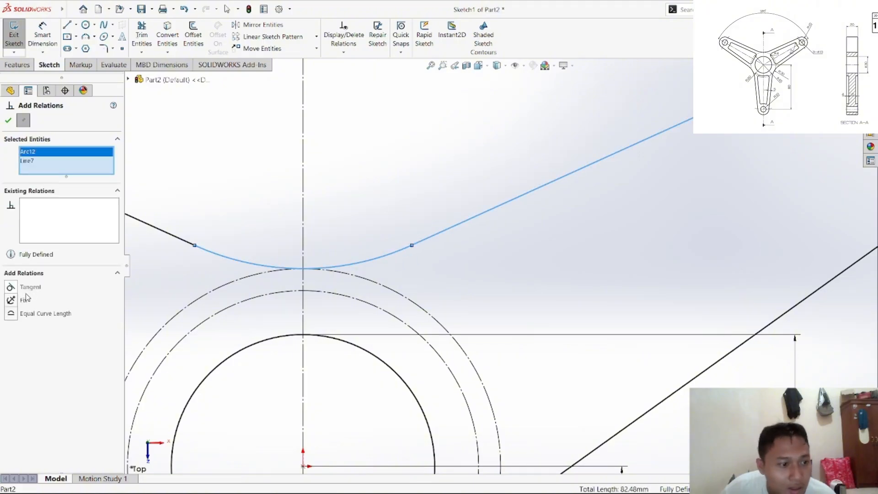
click(10, 287)
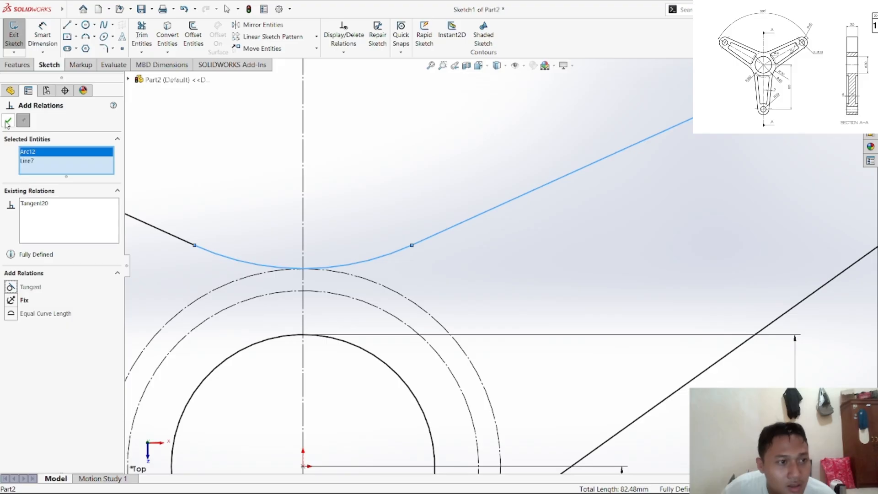
click(8, 122)
Step: Inspect the bracket outline around the hub and along the three arms
click(221, 186)
scroll(421, 288, down, 4)
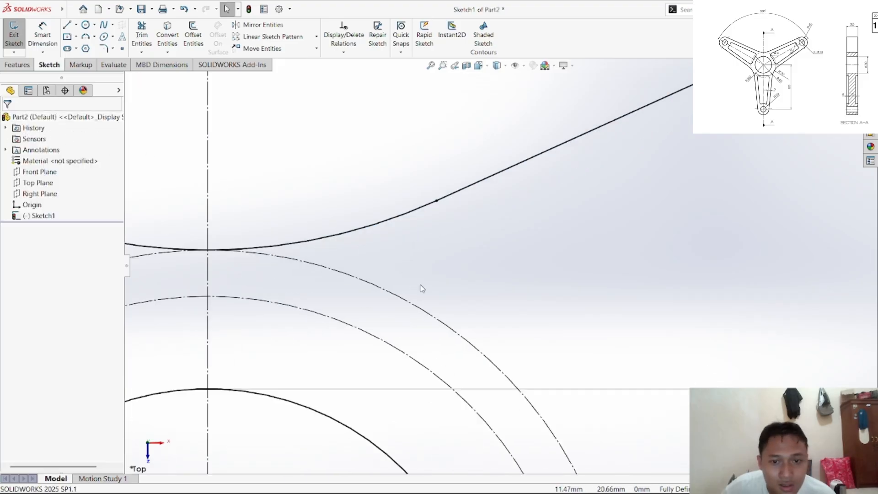
scroll(429, 263, up, 5)
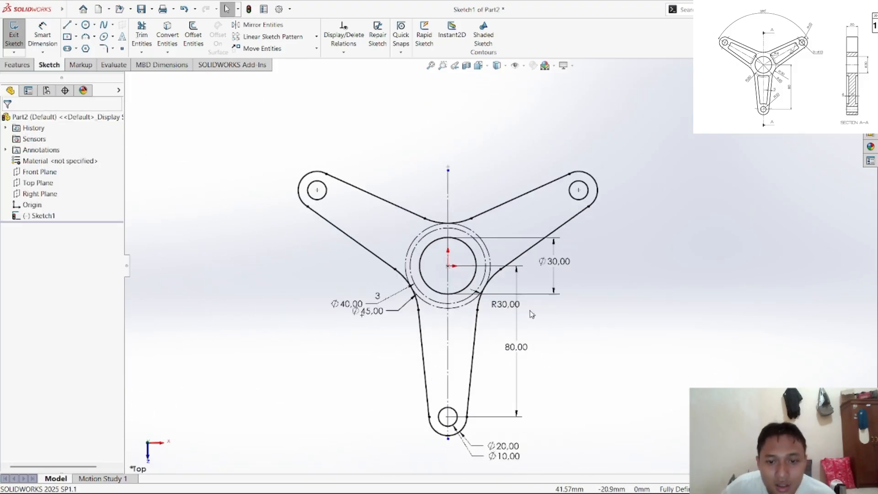
scroll(531, 314, down, 3)
scroll(507, 320, up, 1)
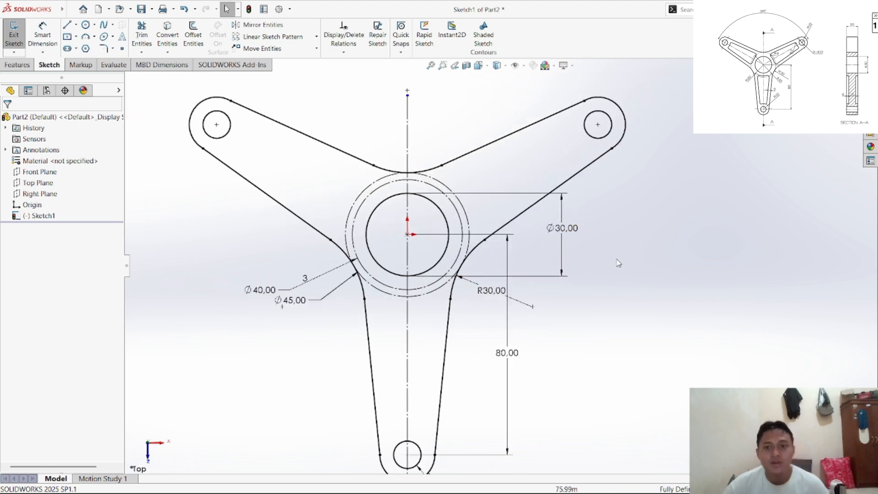
scroll(617, 318, up, 2)
scroll(617, 318, down, 3)
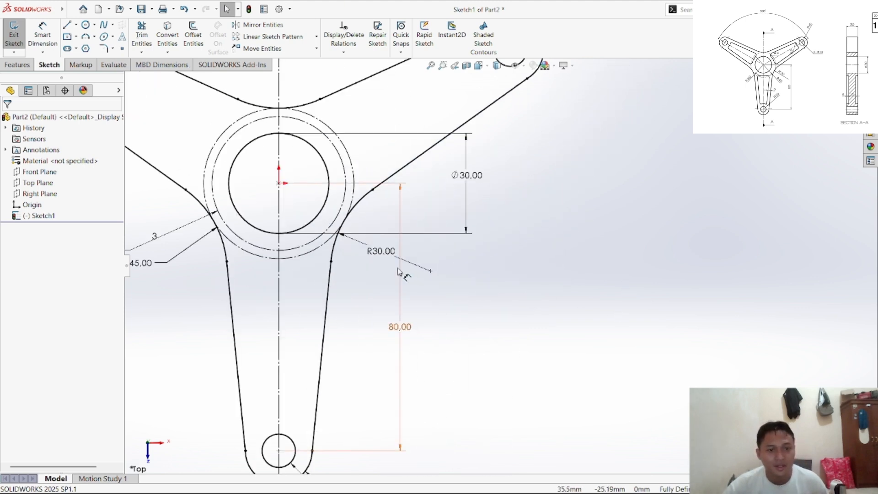
scroll(352, 263, up, 4)
scroll(352, 263, down, 2)
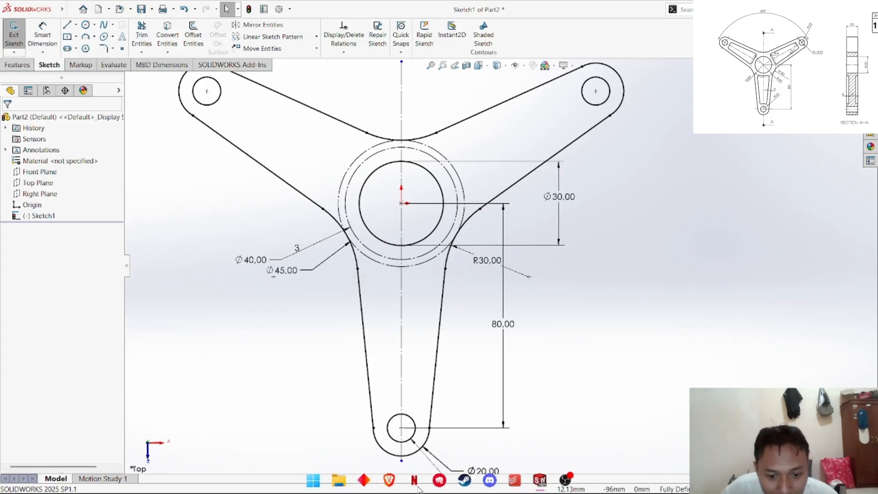
Step: Switch to the assignment PDF in Brave and examine the arm pockets and their dimensions on page 3
click(389, 480)
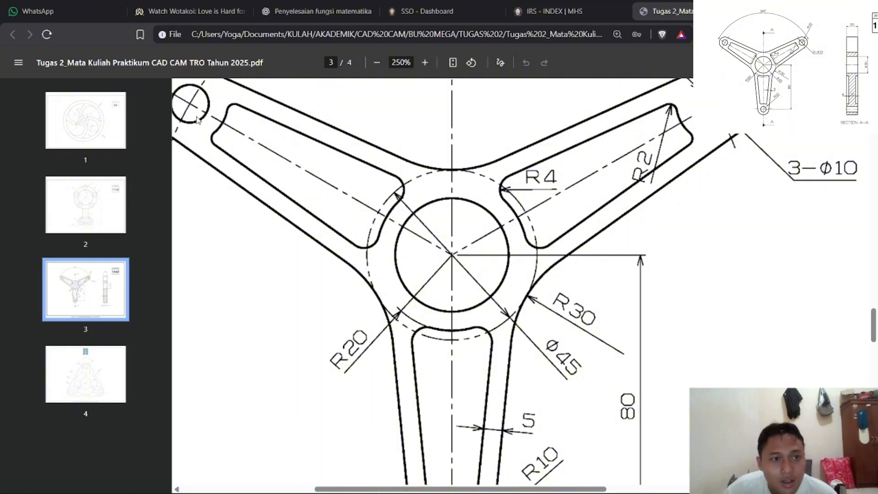
scroll(211, 133, up, 2)
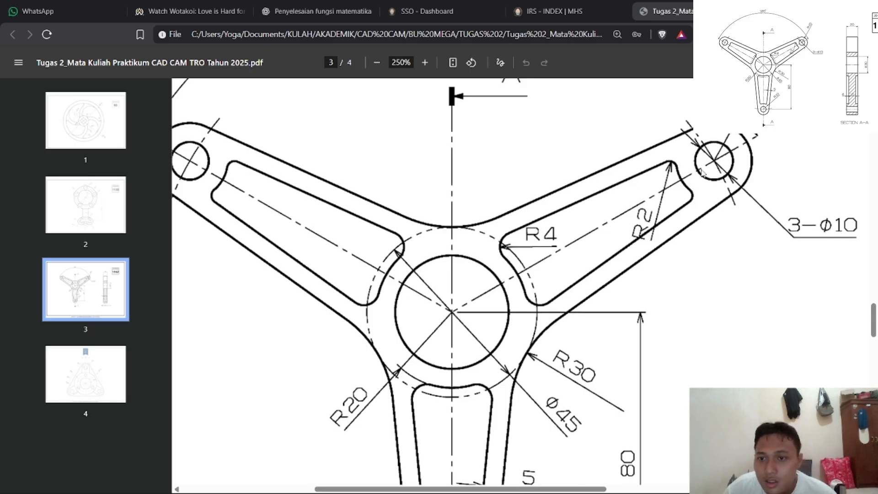
scroll(715, 218, up, 4)
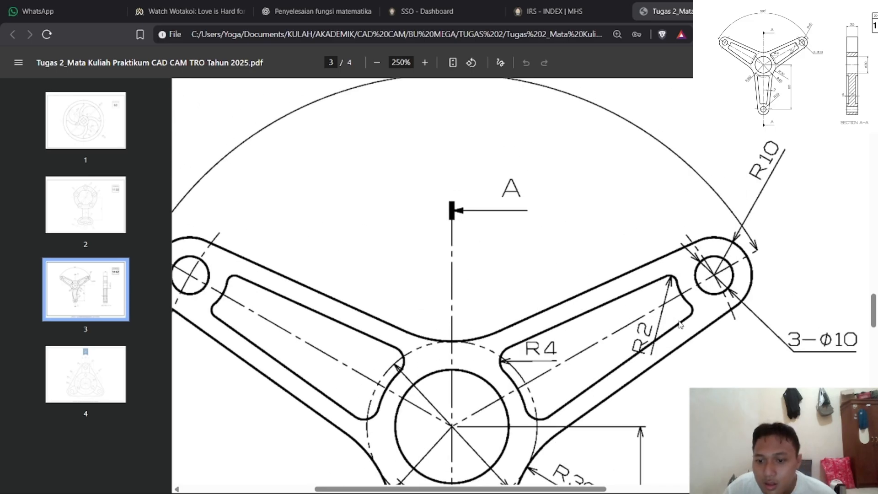
Step: Examine the lower arm's pocket and its dimensions in the PDF drawing, and switch back to the SOLIDWORKS sketch
scroll(594, 310, down, 15)
scroll(517, 304, up, 2)
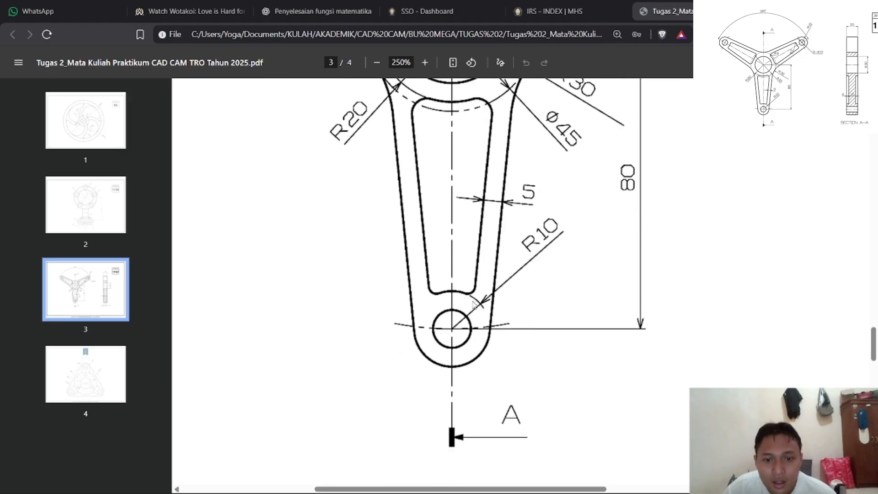
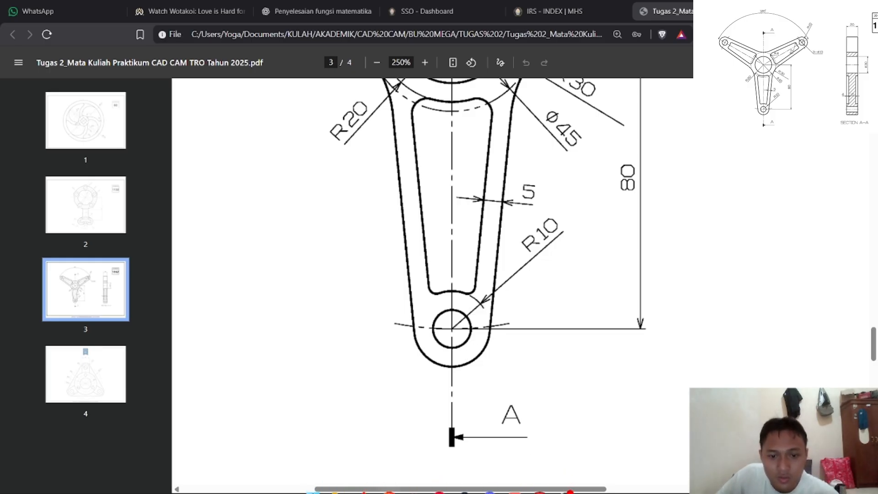
click(541, 480)
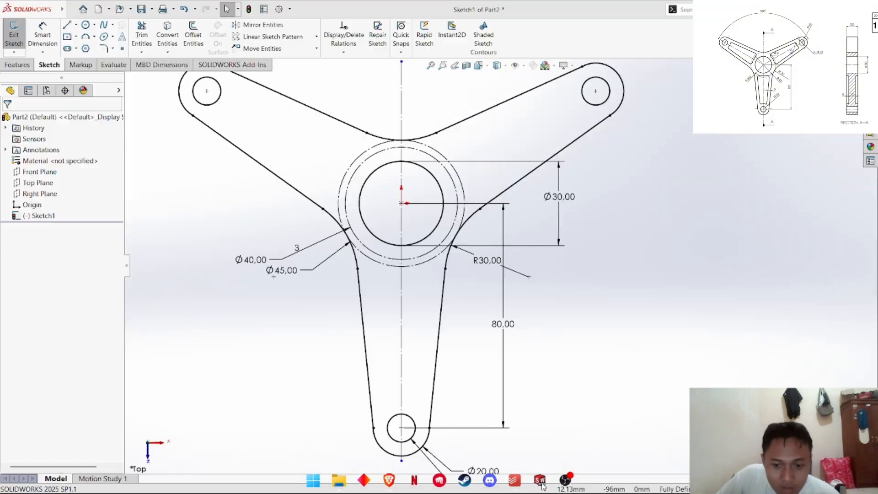
scroll(544, 377, up, 1)
scroll(546, 375, down, 1)
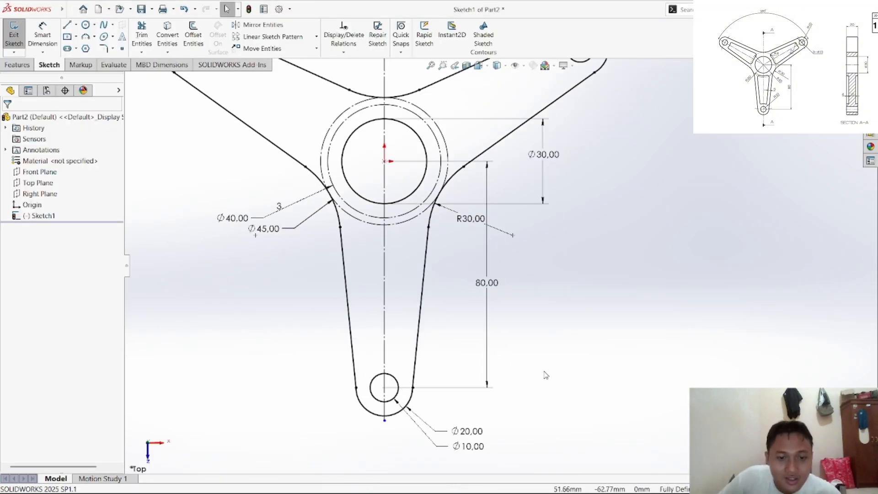
Step: Sketch a circle of about 10 mm radius concentric with the lower arm's hole
click(85, 26)
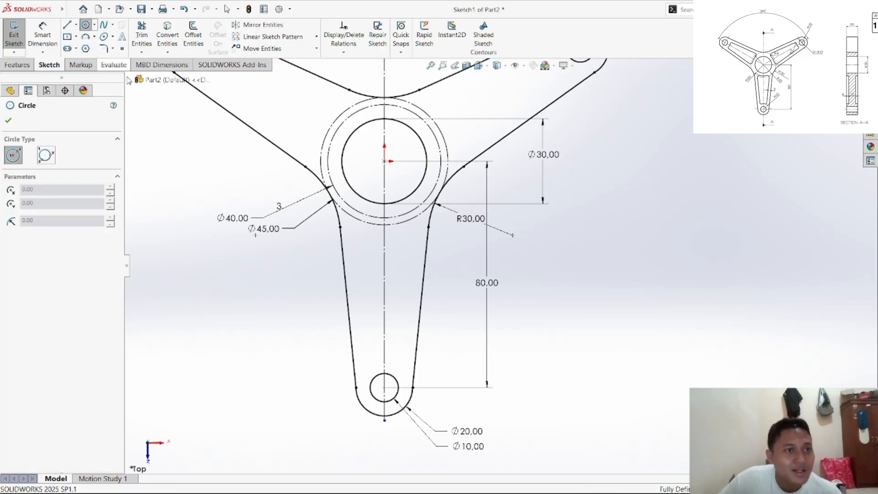
click(384, 388)
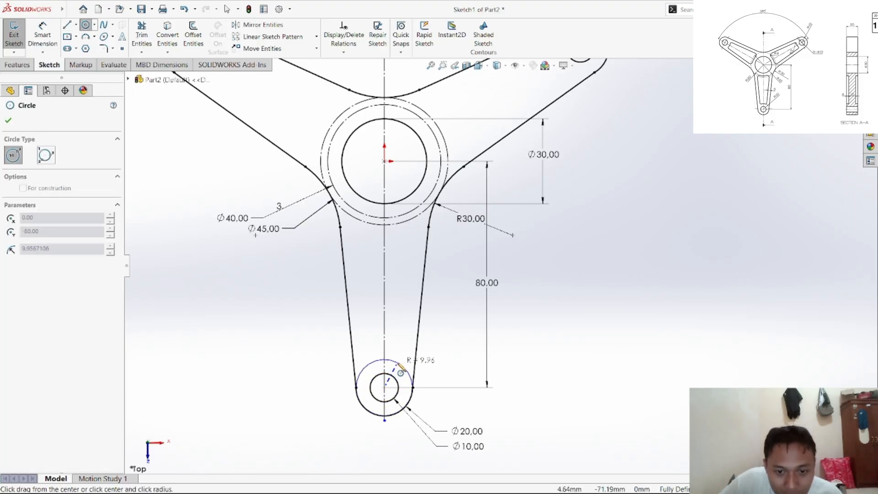
click(401, 372)
right_click(440, 310)
click(457, 355)
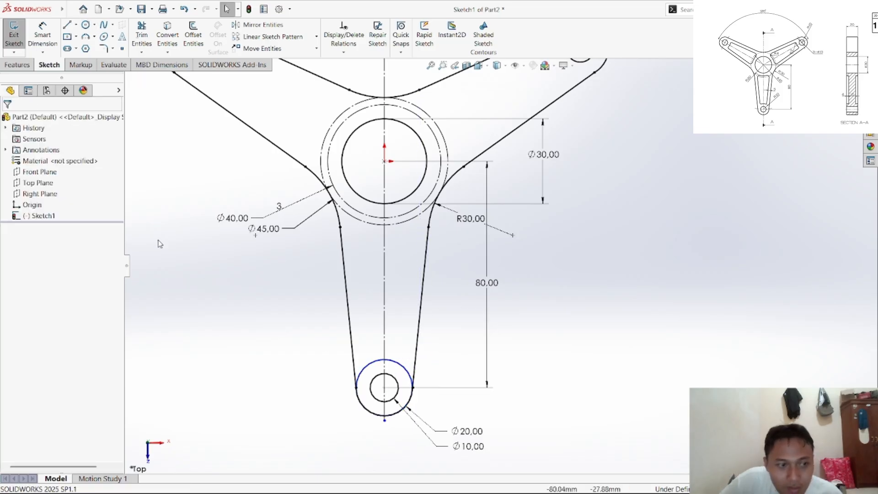
Step: Dimension the new circle around the lower arm's hole to a 20 mm diameter
click(42, 36)
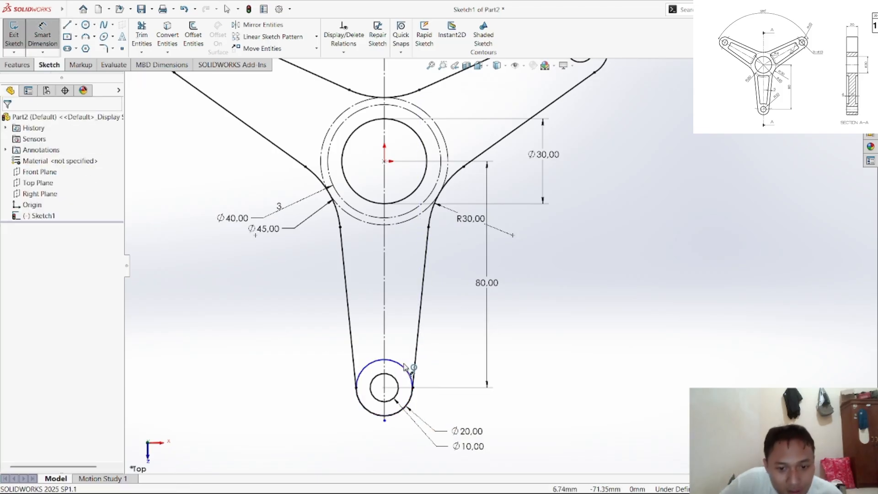
click(407, 364)
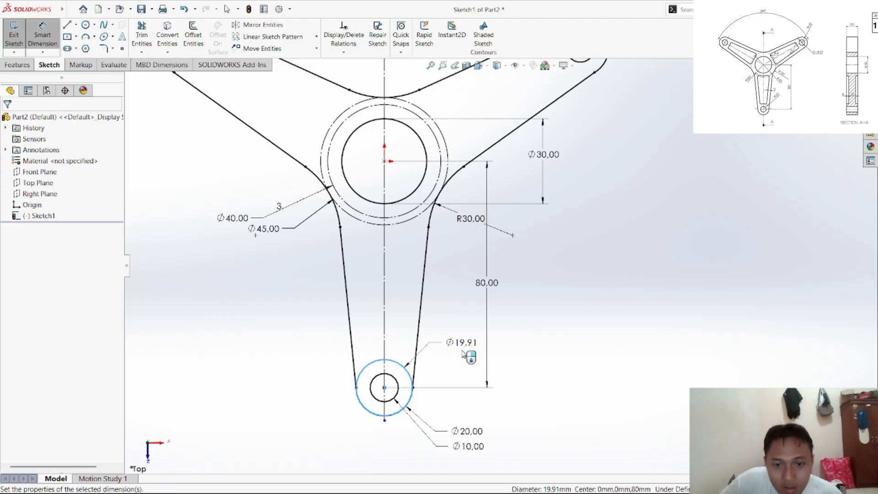
click(462, 354)
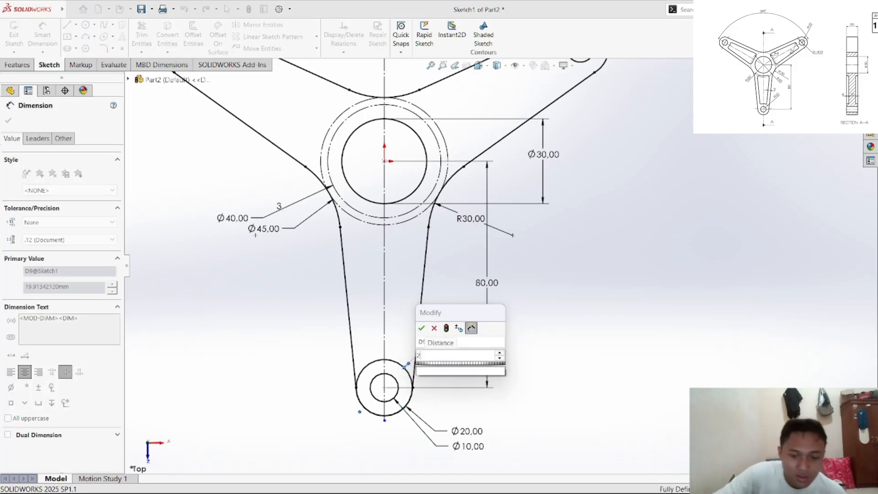
key(Return)
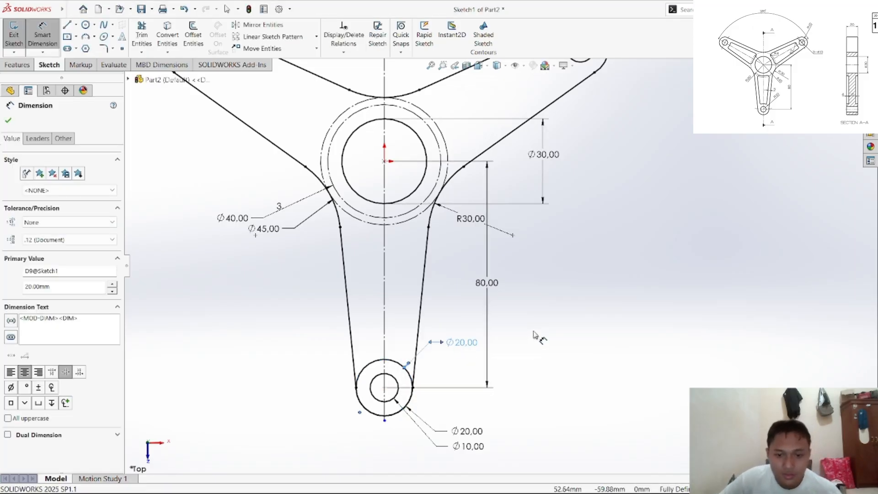
click(544, 315)
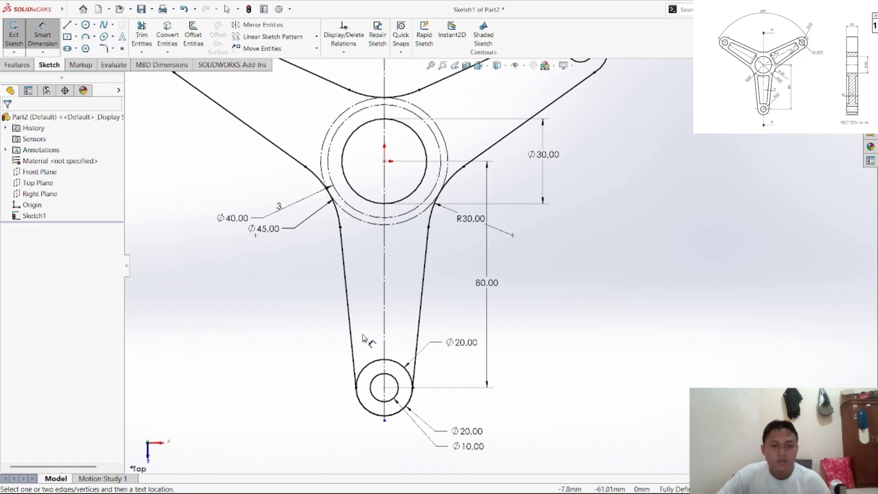
click(68, 25)
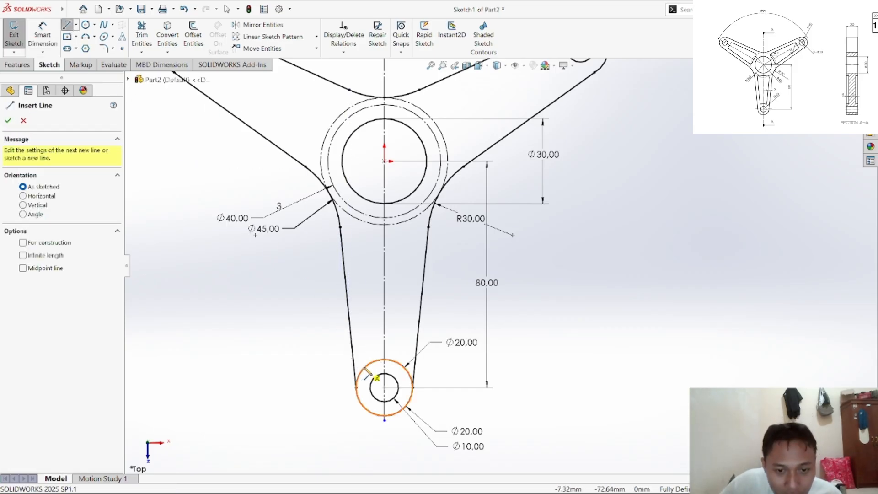
click(356, 387)
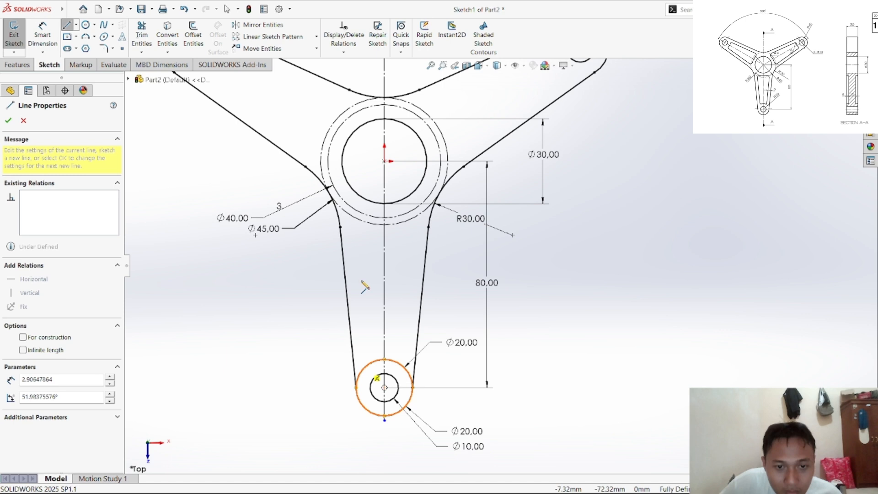
right_click(316, 284)
click(317, 286)
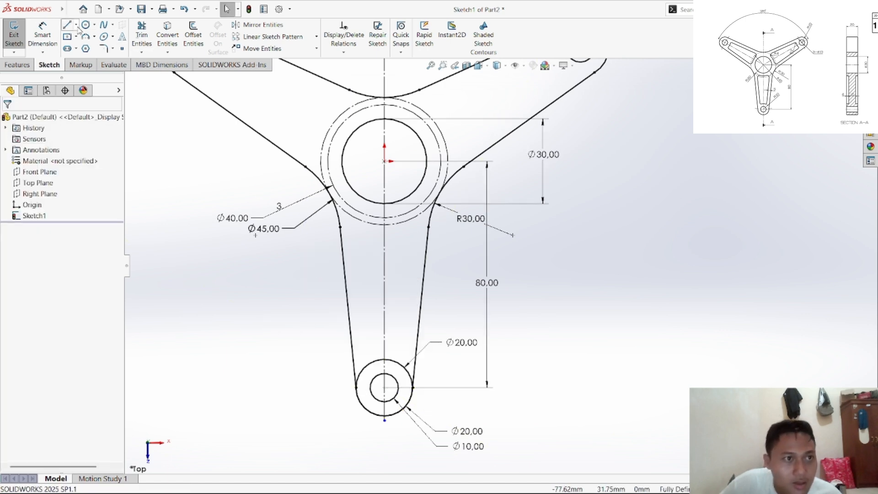
click(68, 25)
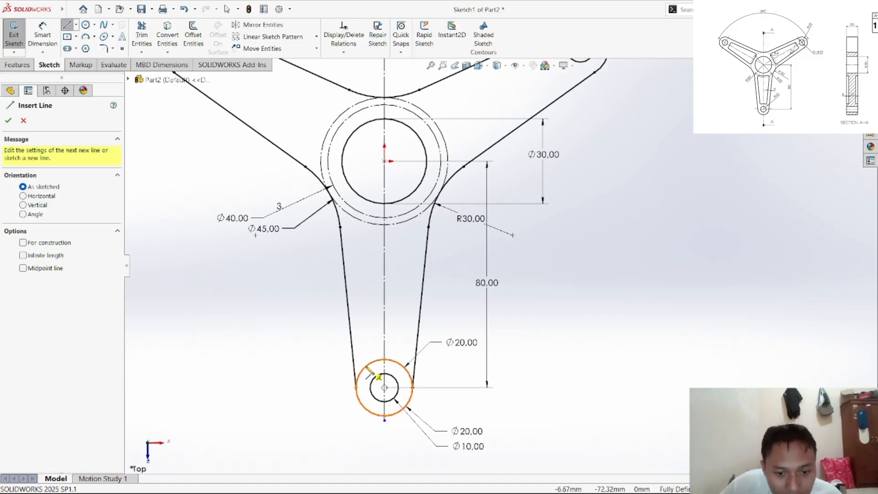
click(356, 387)
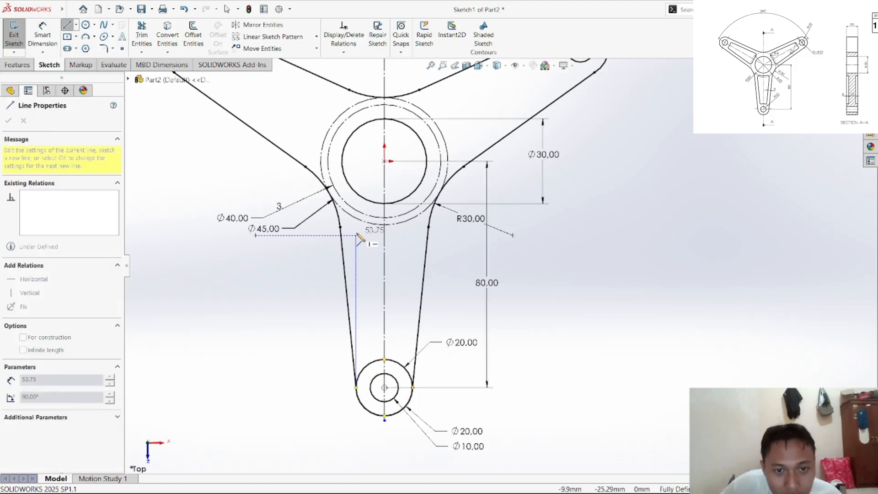
right_click(293, 286)
click(302, 296)
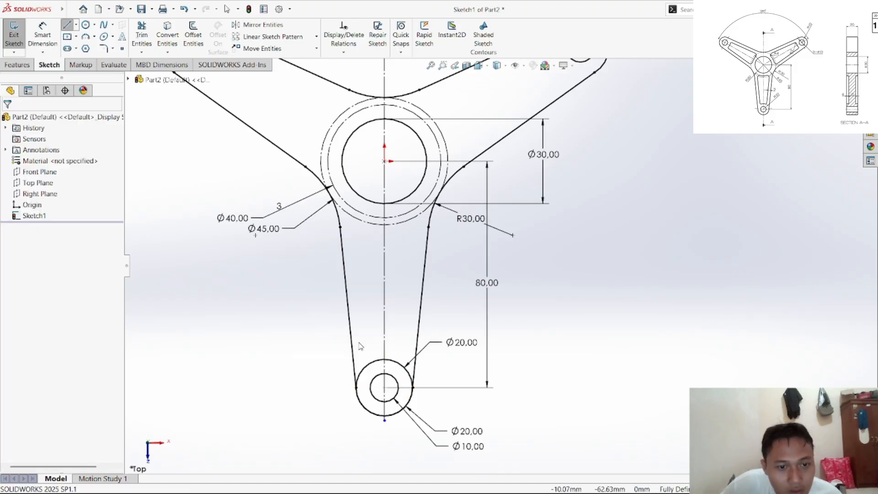
Step: Delete the full 20 mm circle around the lower arm's hole together with its diameter dimension
click(377, 367)
key(Delete)
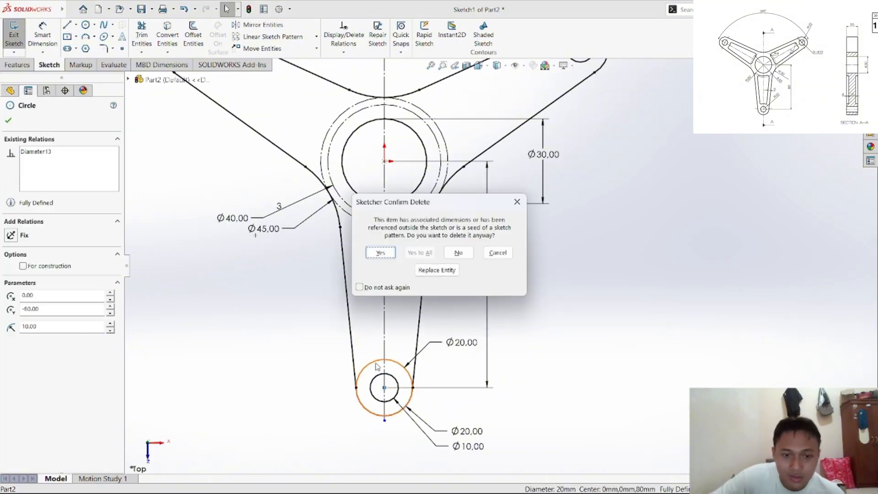
click(380, 252)
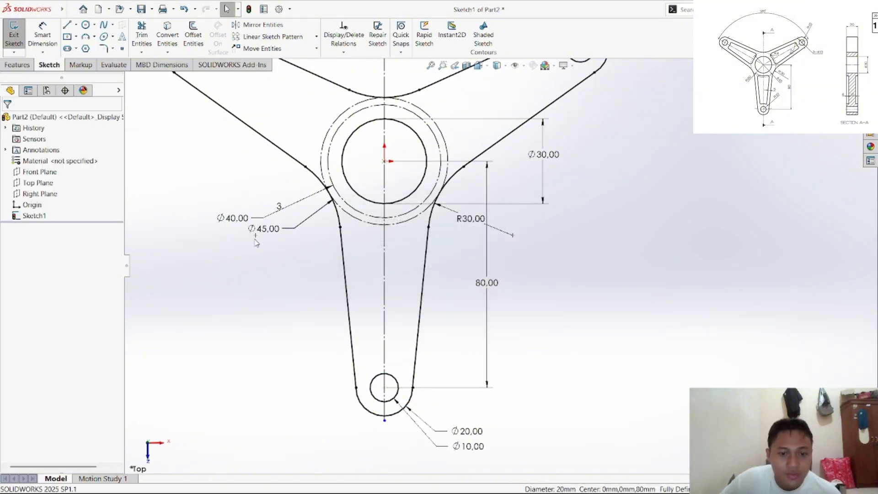
Step: Sketch a slanted line just inside the lower arm's left edge as the pocket's left side
click(67, 25)
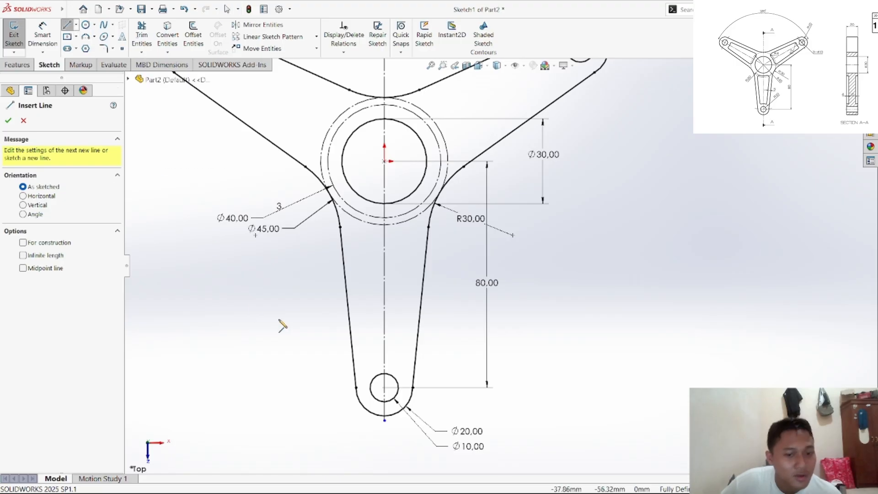
click(363, 367)
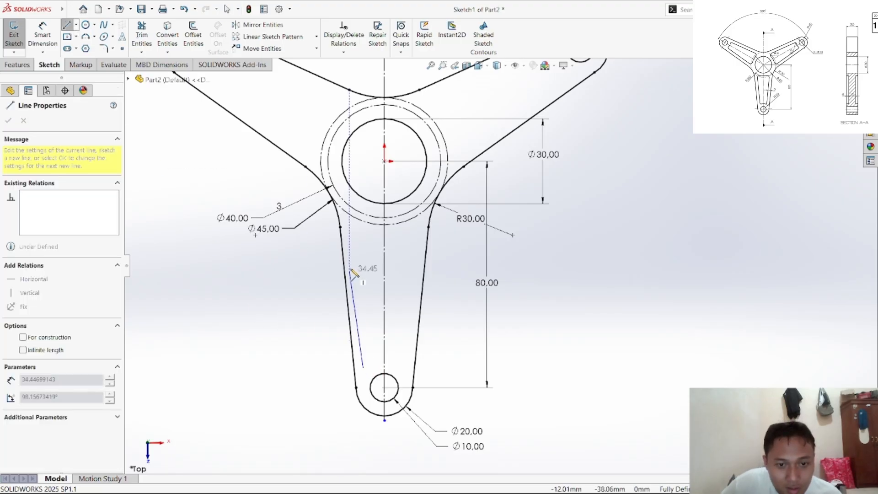
click(353, 239)
right_click(392, 260)
click(406, 282)
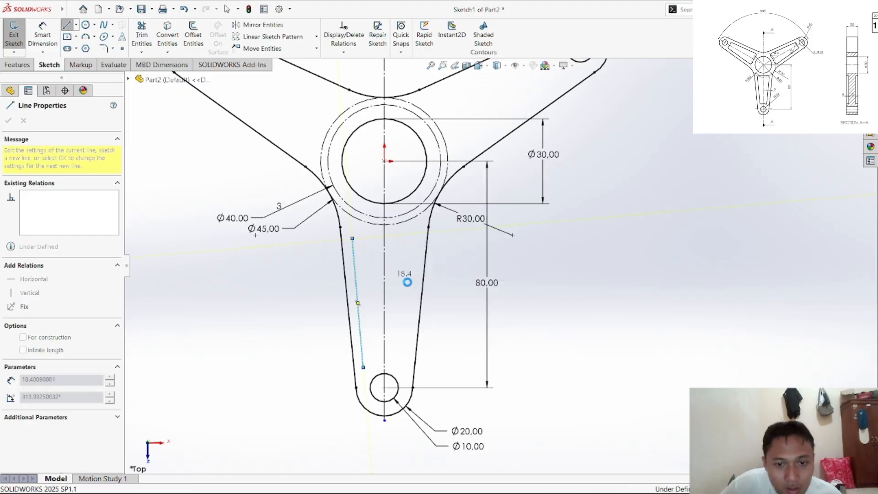
Step: Sketch the pocket's right side as a slanted line about 46 mm long just inside the lower arm's right edge
click(68, 25)
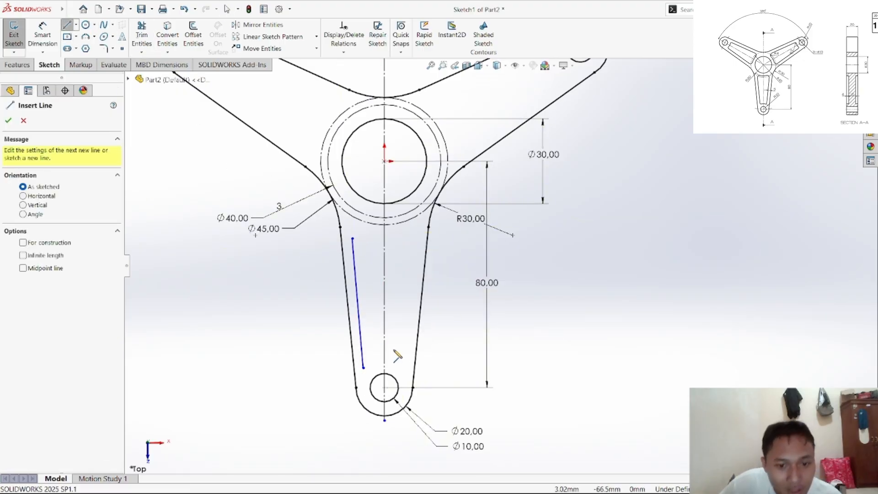
click(406, 367)
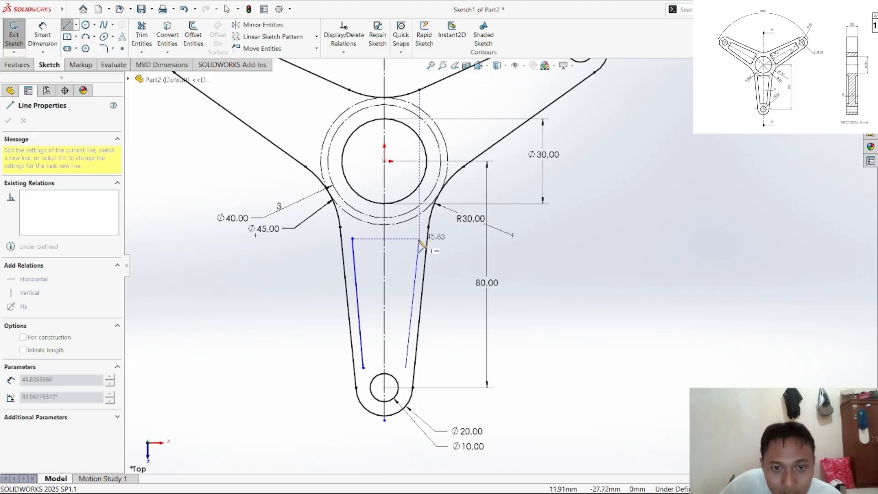
click(419, 238)
right_click(459, 229)
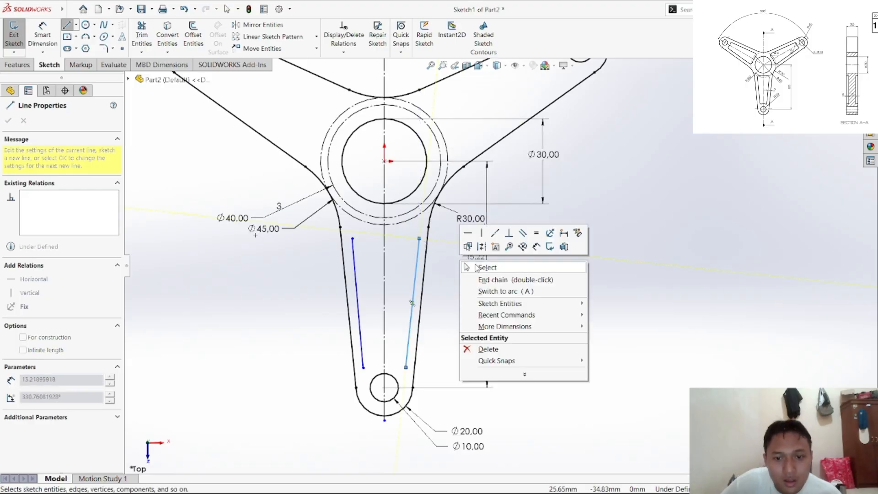
click(484, 264)
Step: Extend the upper endpoints of both pocket side lines onto the 40 mm construction circle
drag(352, 238, 349, 205)
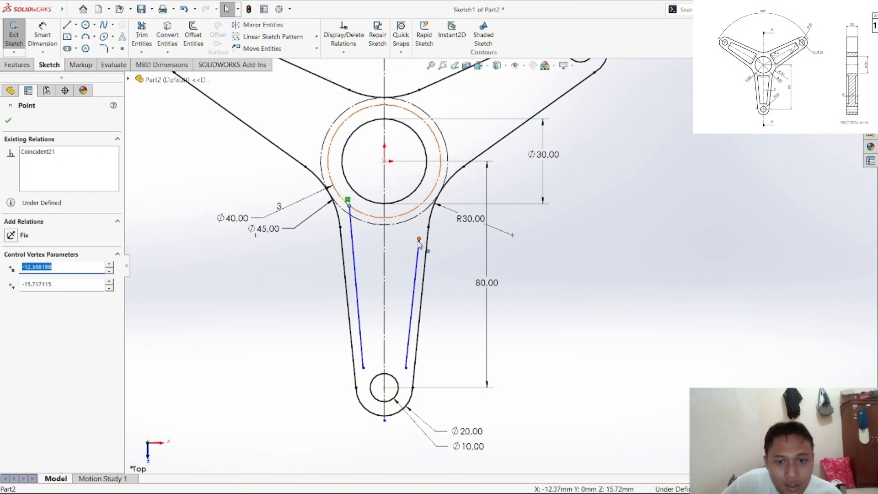
drag(419, 239, 422, 204)
click(583, 273)
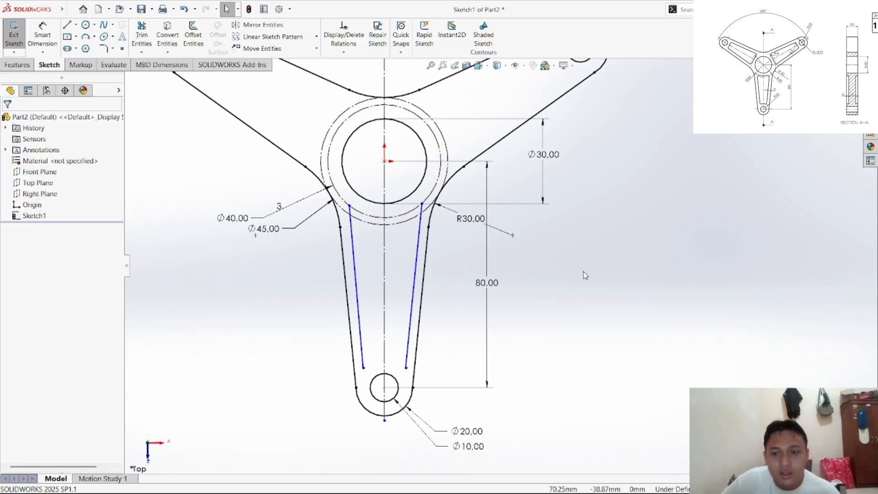
right_click(583, 273)
click(589, 166)
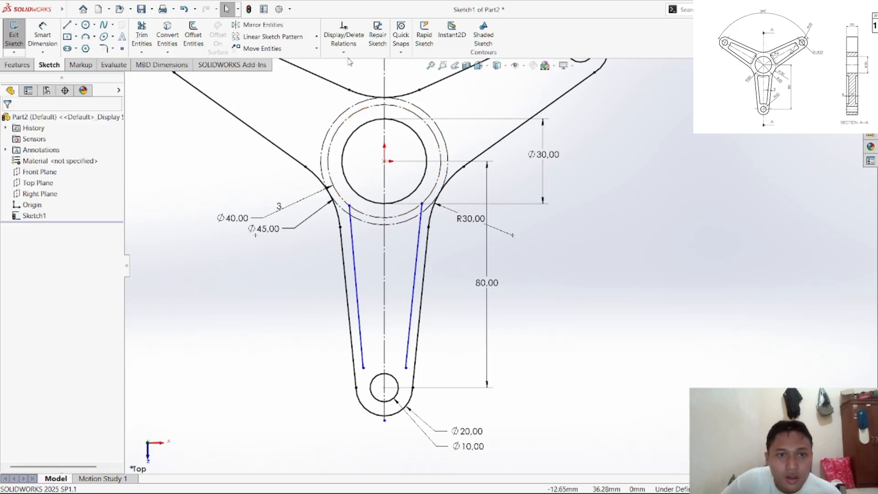
Step: Make the two pocket side lines symmetric about the lower arm's vertical centerline
click(343, 51)
click(352, 75)
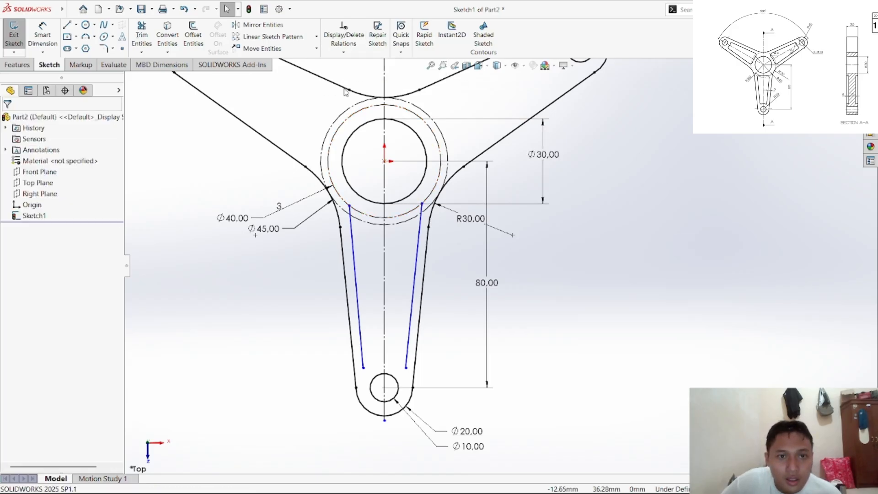
click(355, 233)
click(418, 247)
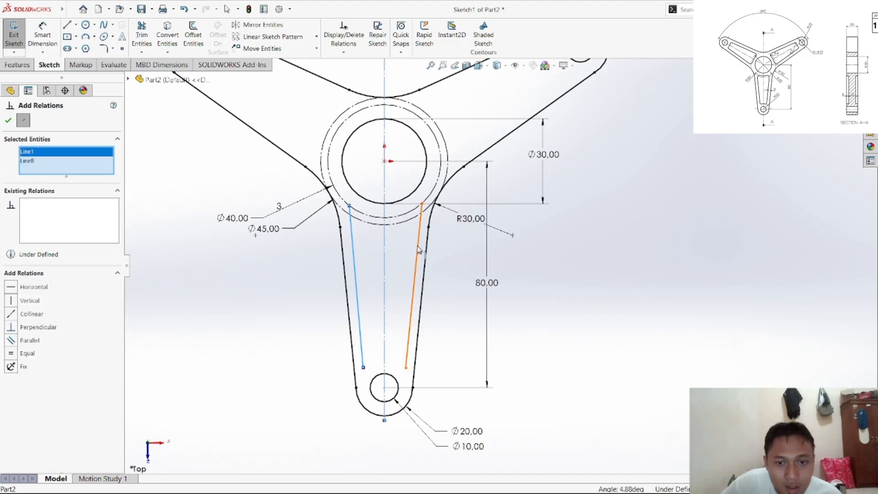
click(419, 250)
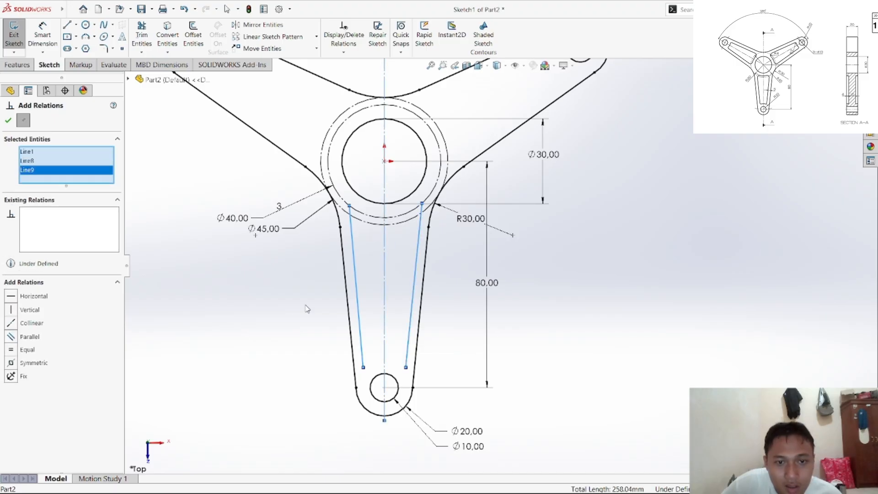
click(29, 364)
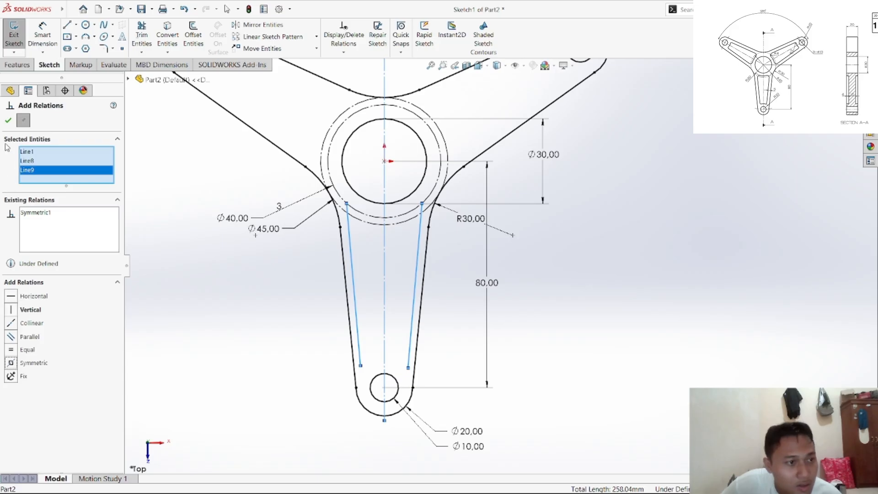
click(8, 120)
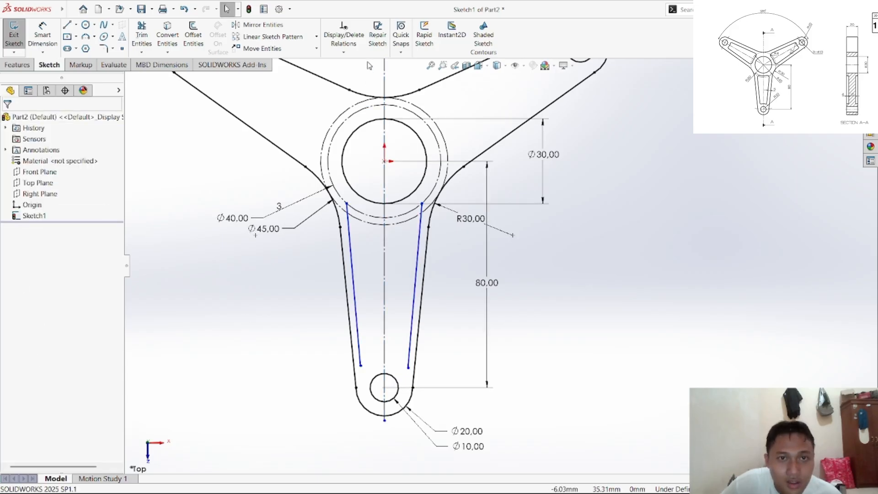
Step: Add an equal-length relation between the pocket's two side lines in the lower arm
click(343, 52)
click(357, 74)
click(351, 247)
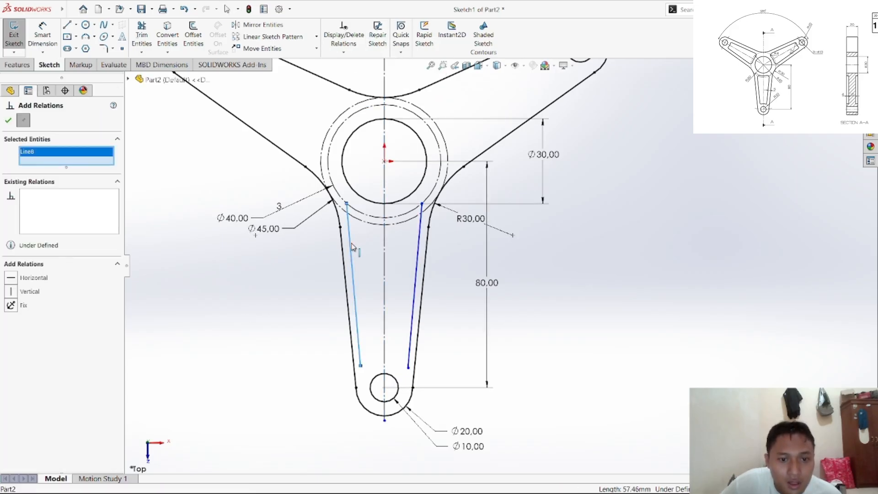
click(413, 260)
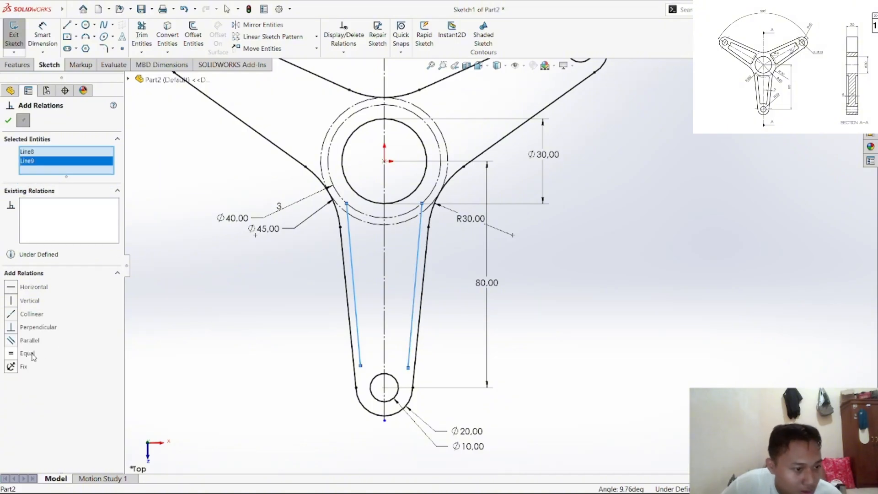
click(33, 356)
click(11, 121)
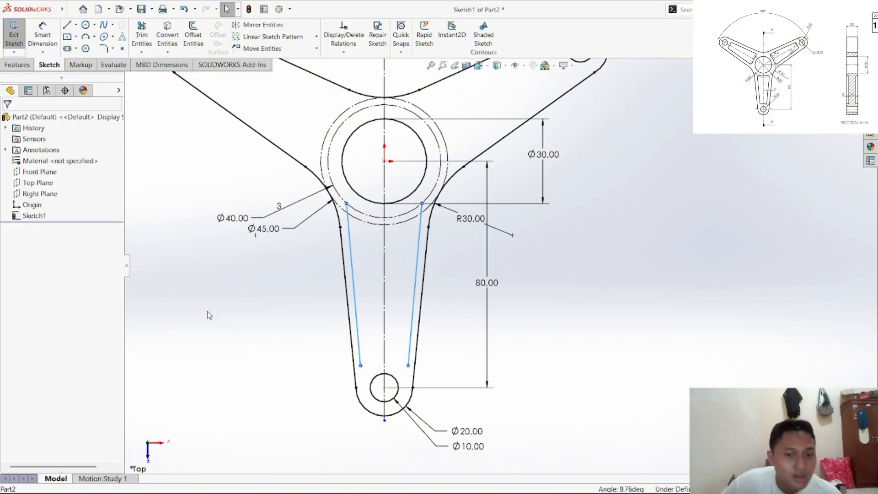
Step: Check the pocket's wall thickness in the PDF drawing and try to dimension the pocket's left side from the arm's left edge as 5
mouse_move(461, 488)
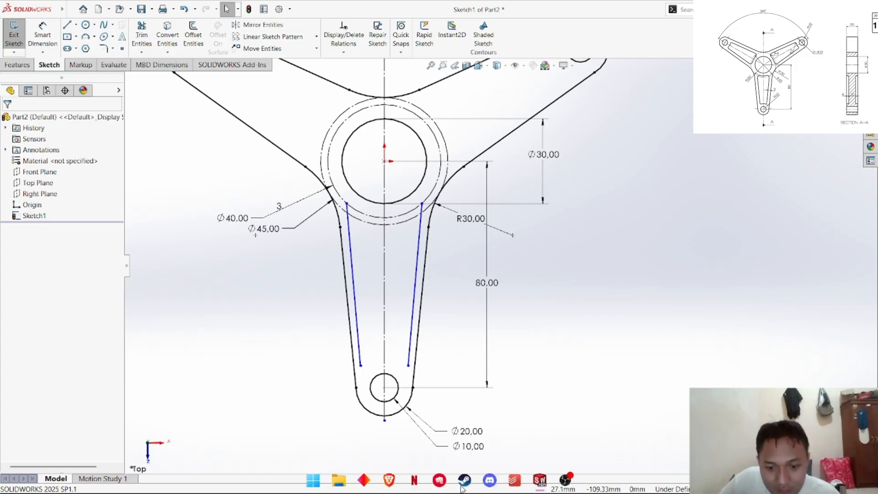
click(390, 480)
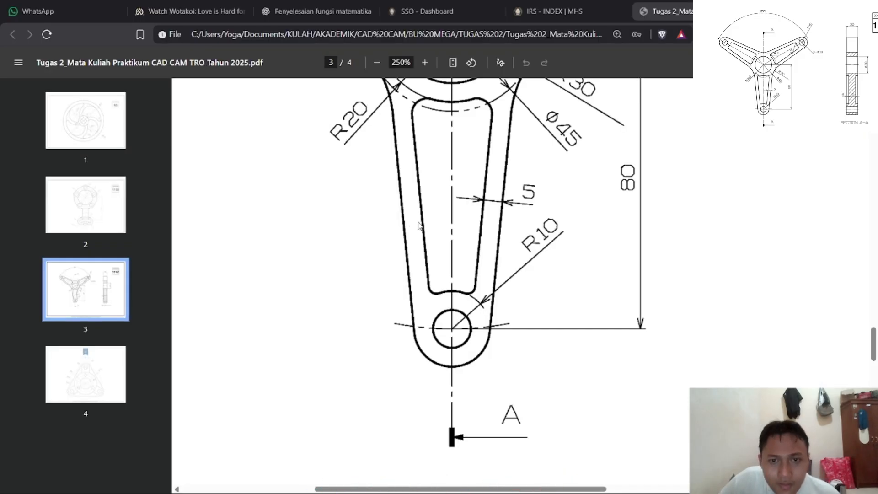
scroll(487, 208, up, 3)
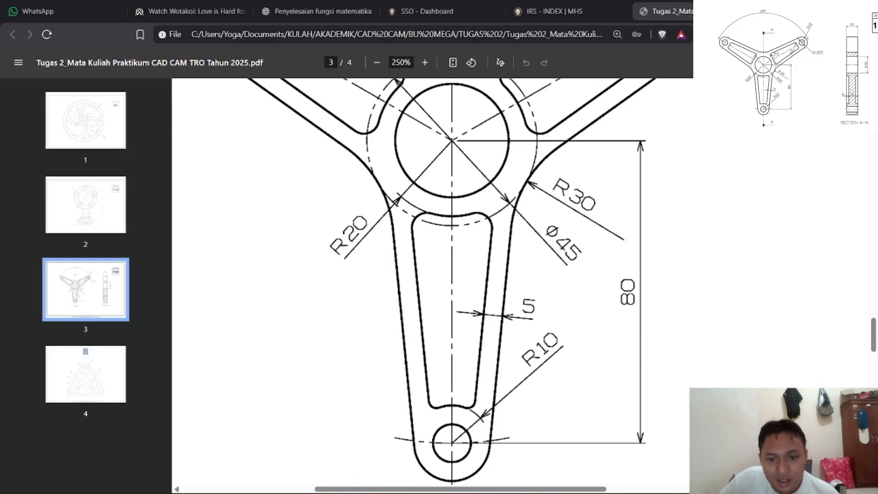
click(540, 480)
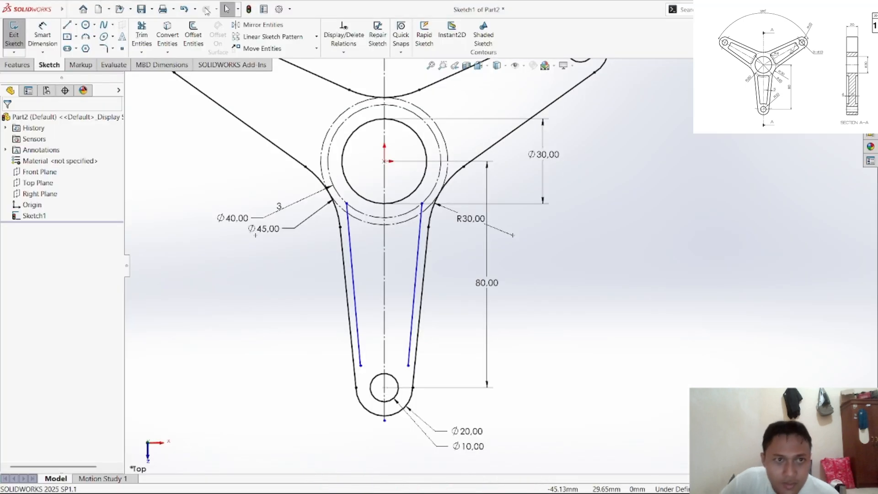
click(43, 34)
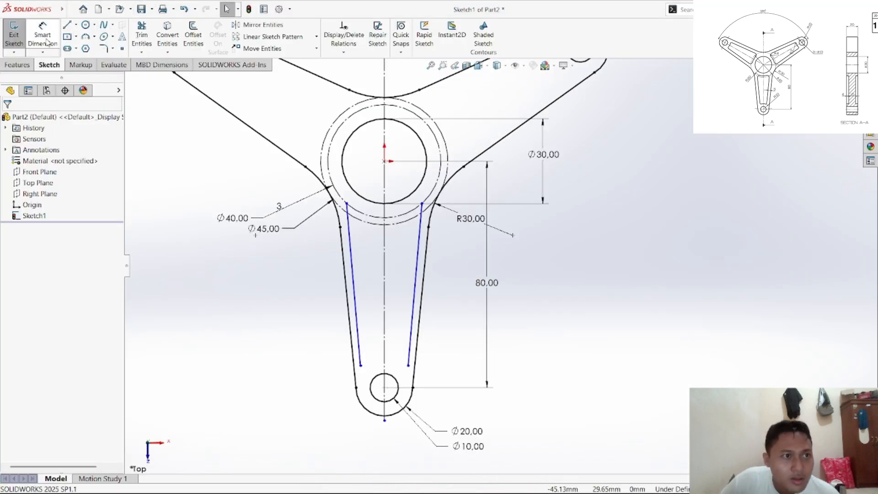
click(358, 316)
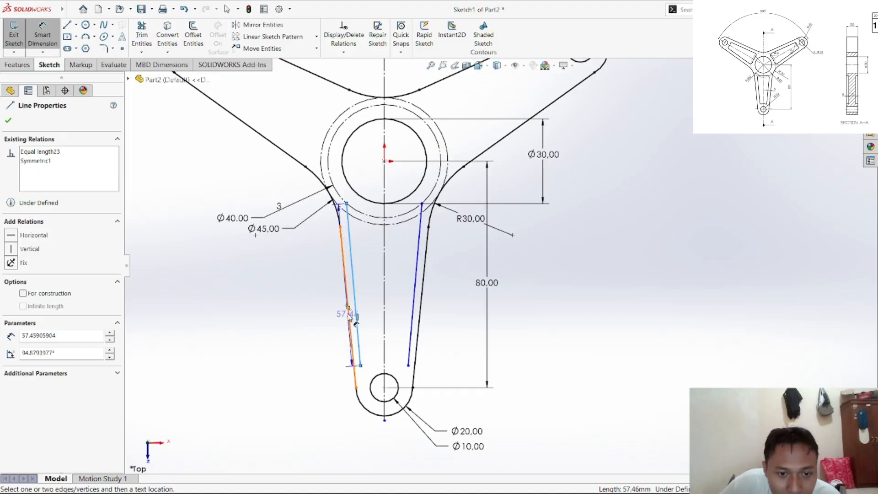
click(349, 315)
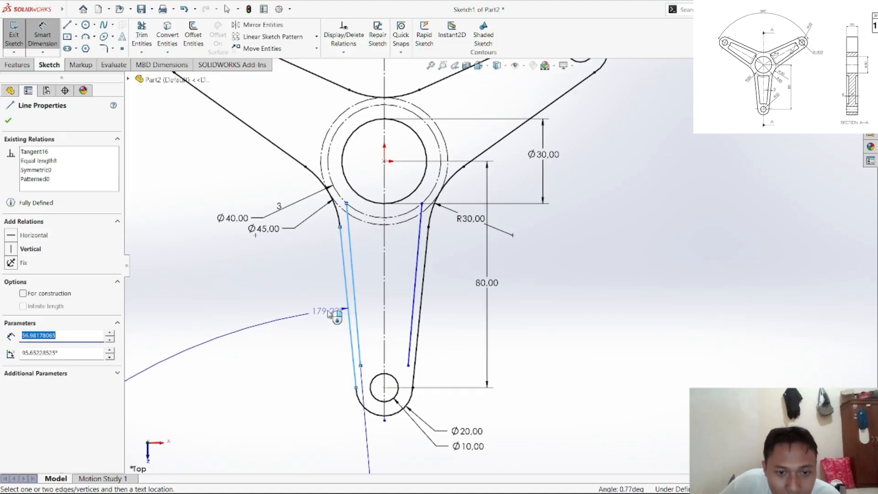
click(352, 314)
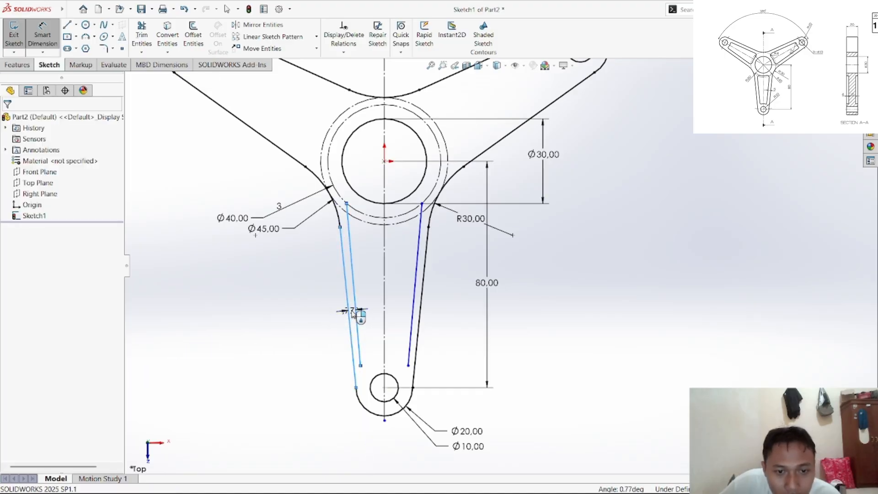
text(5)
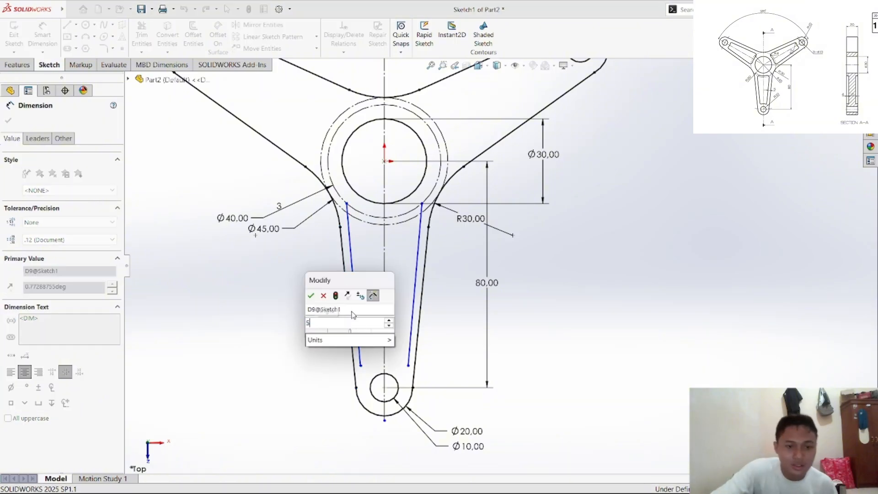
key(Return)
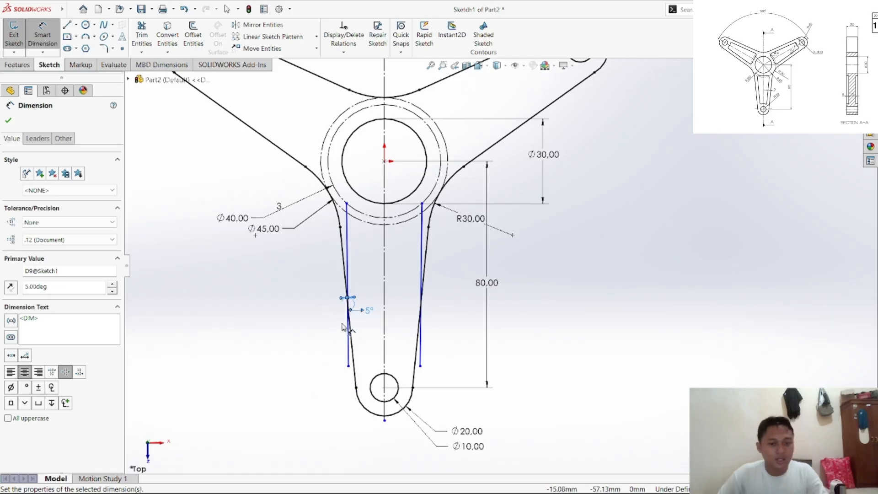
Step: Undo the last dimension value and delete the angle dimension between the pocket's left side and the arm's left edge
key(ctrl+z)
click(350, 312)
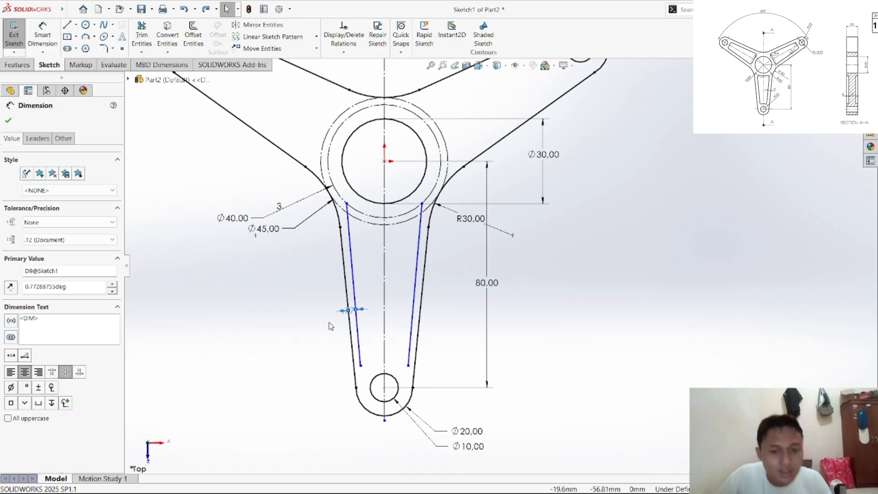
key(Delete)
scroll(346, 311, down, 2)
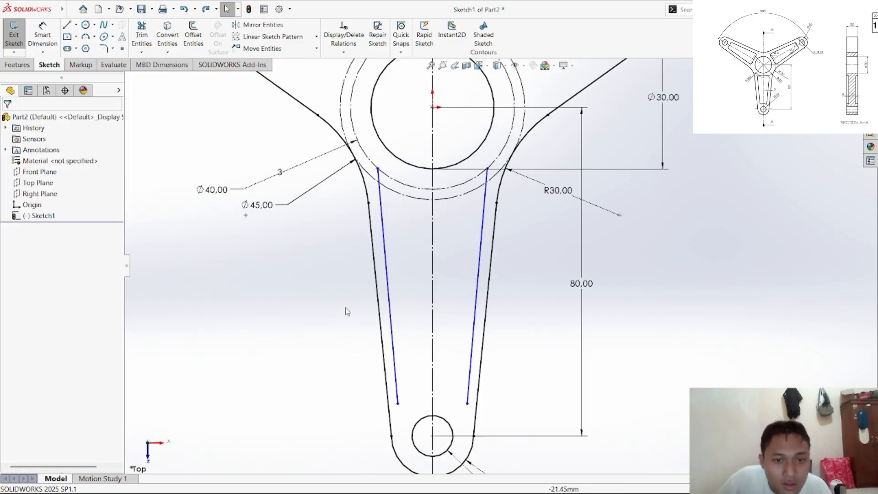
scroll(347, 312, down, 3)
scroll(327, 220, up, 1)
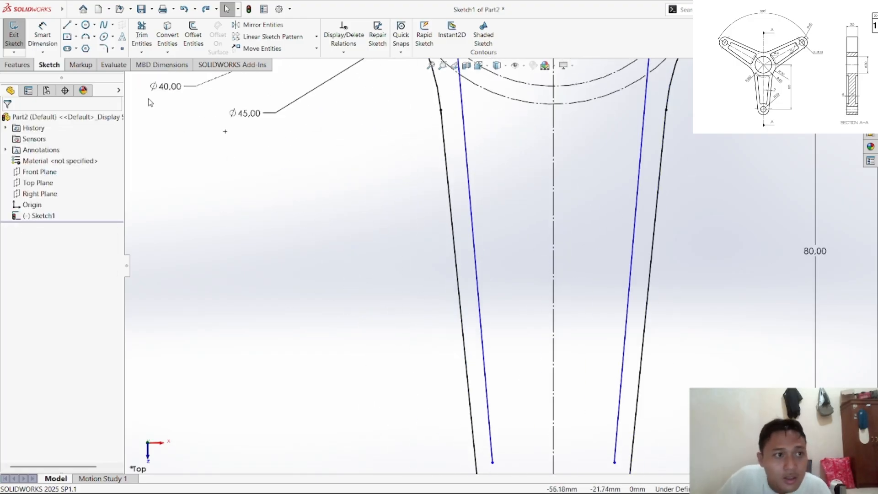
click(42, 34)
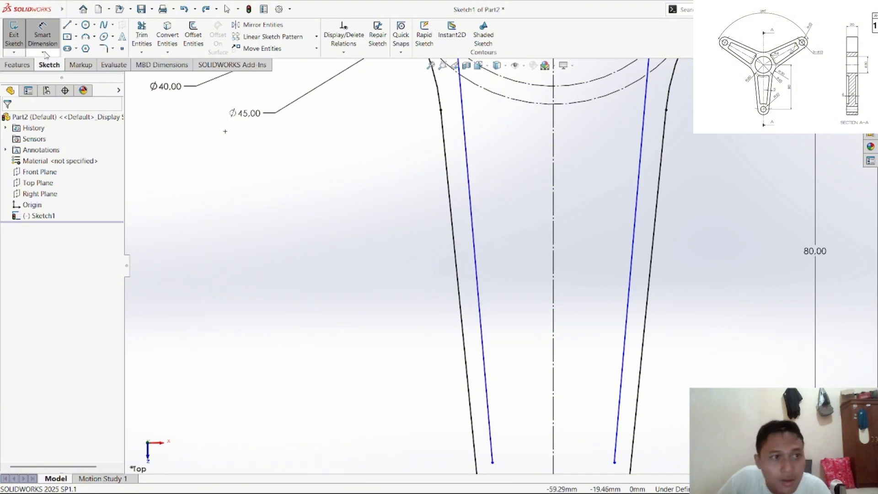
click(43, 34)
scroll(365, 261, down, 2)
scroll(457, 268, up, 7)
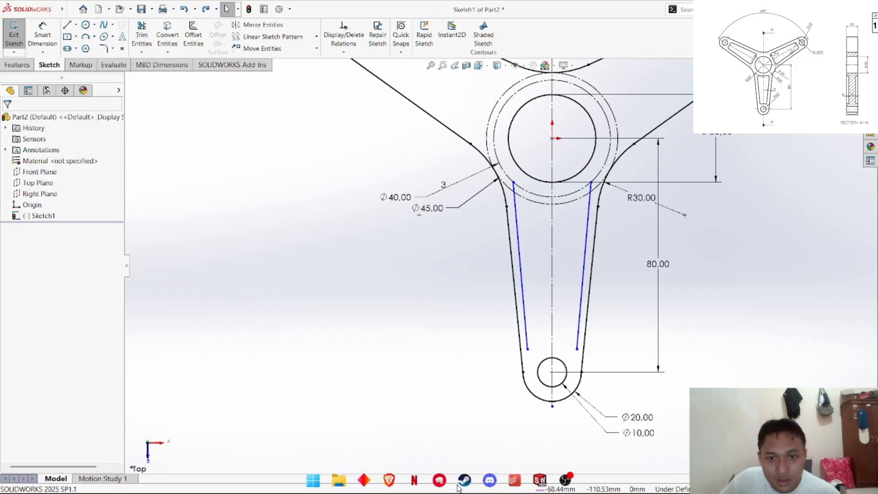
Step: Recheck the pocket in the PDF drawing and make its left side line parallel to the lower arm's left edge
click(389, 485)
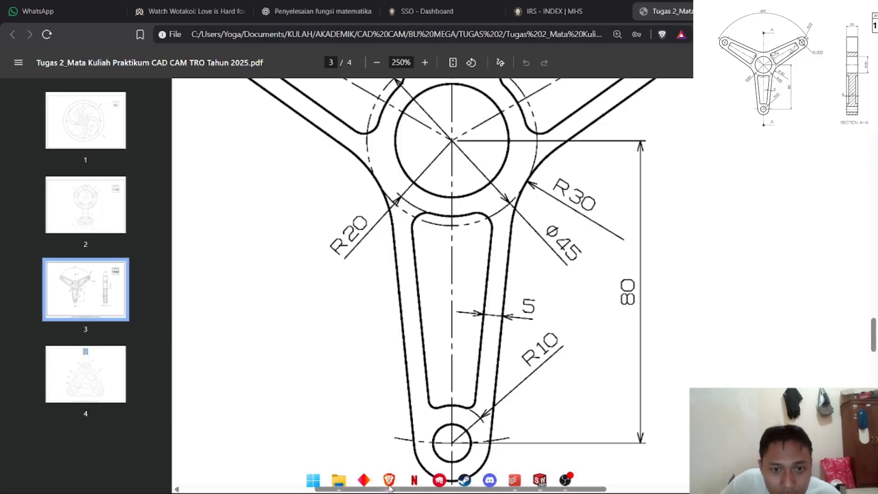
click(389, 485)
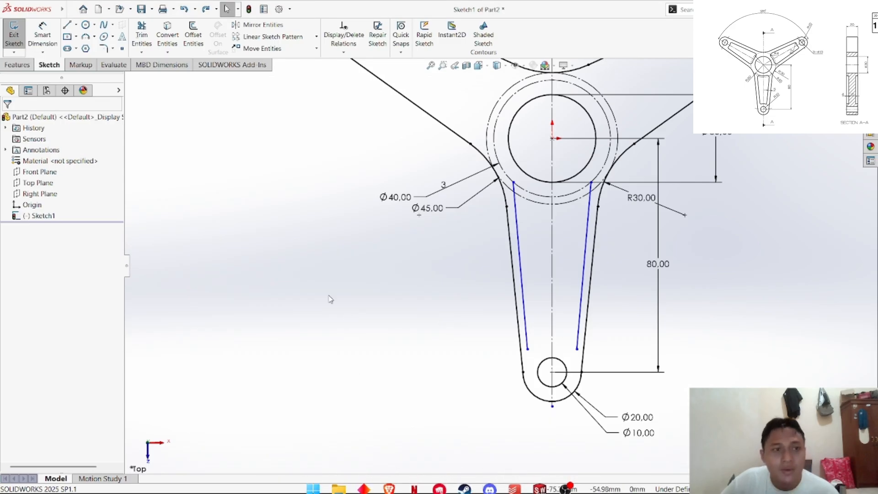
click(336, 54)
click(358, 74)
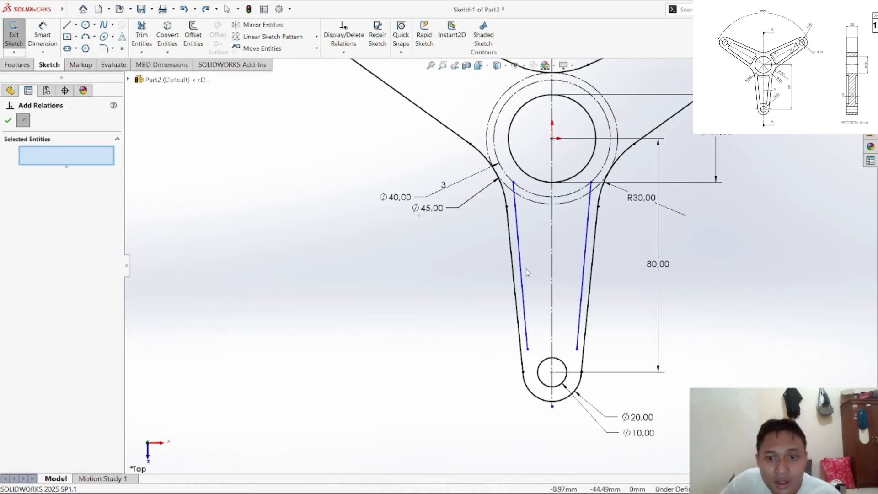
click(520, 278)
click(514, 279)
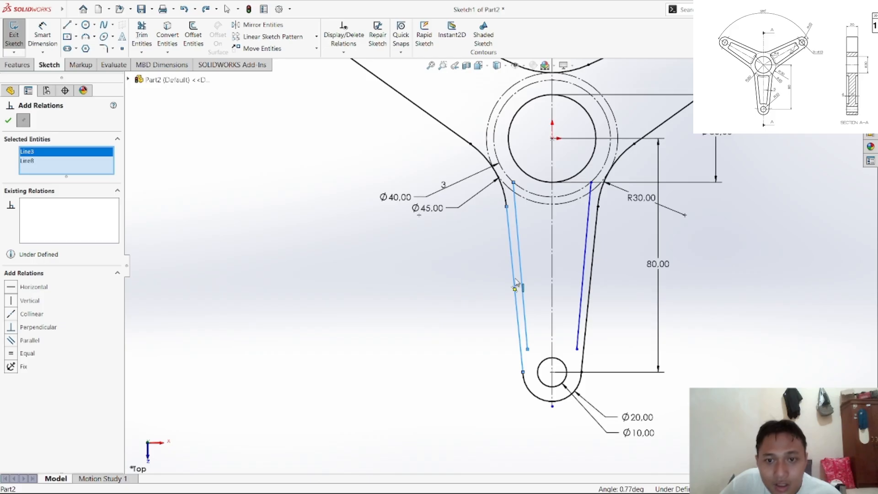
click(20, 346)
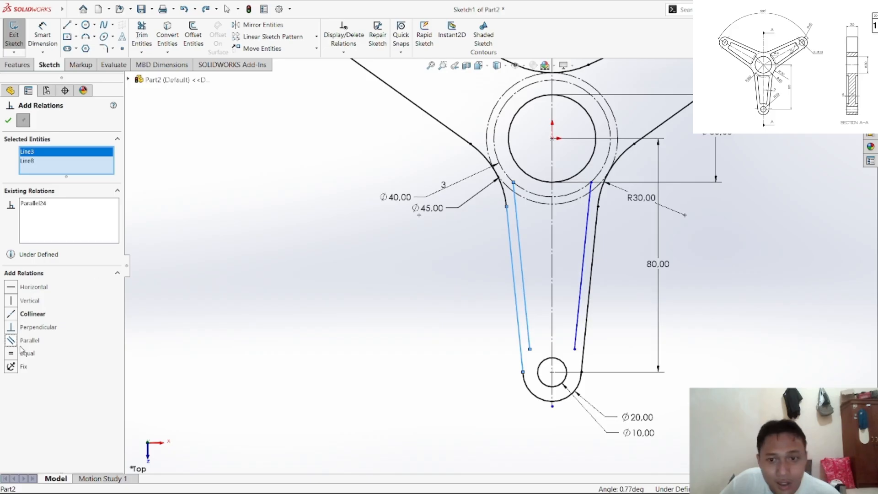
click(8, 121)
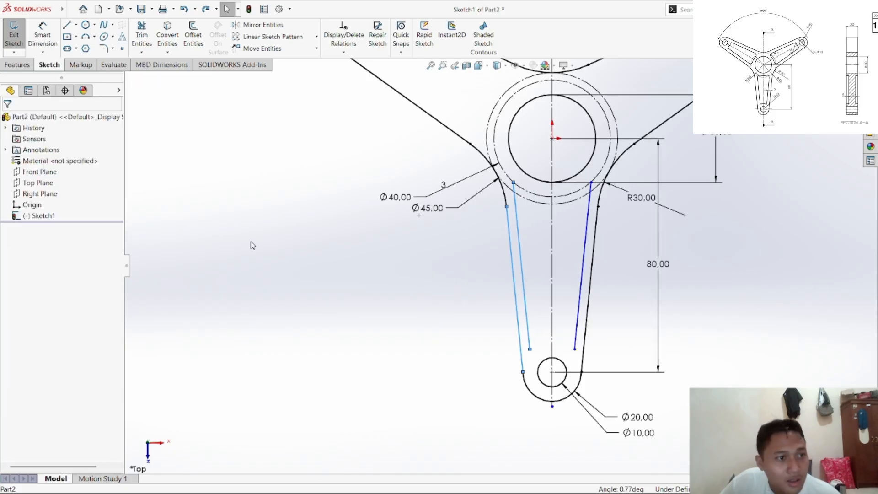
click(383, 309)
Step: Make the pocket's right side line parallel to the lower arm's right edge
click(344, 52)
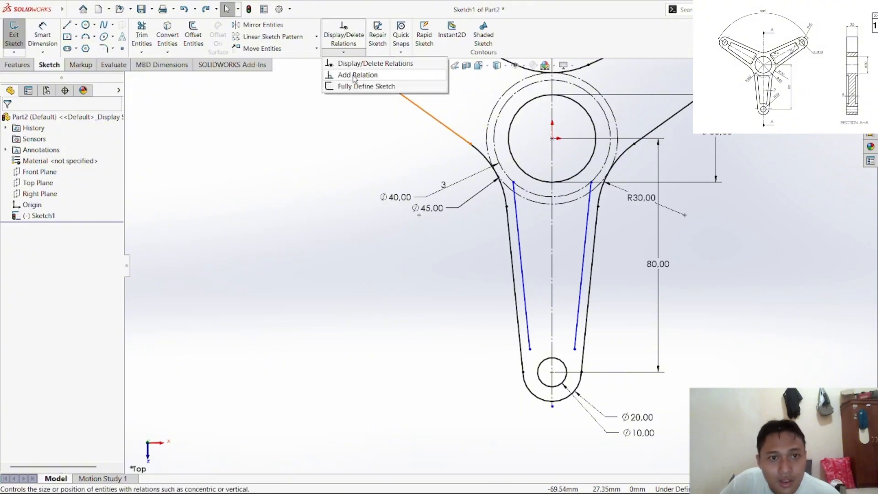
click(357, 73)
click(581, 281)
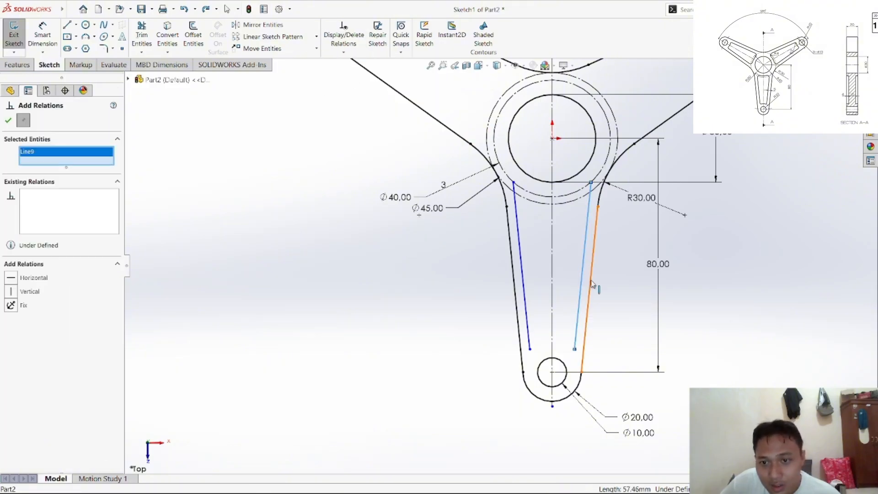
click(591, 286)
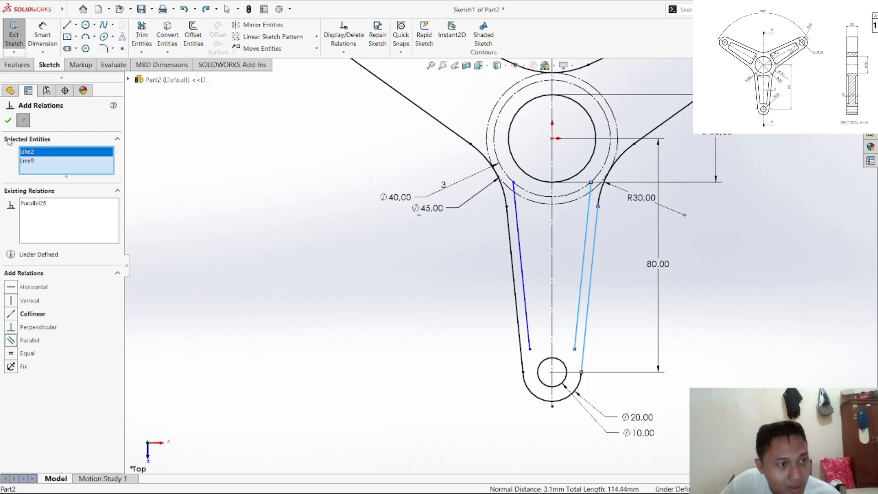
click(8, 121)
click(388, 302)
Step: Dimension the distance between the lower arm's left edge and the pocket's left side line as 5 mm
click(42, 37)
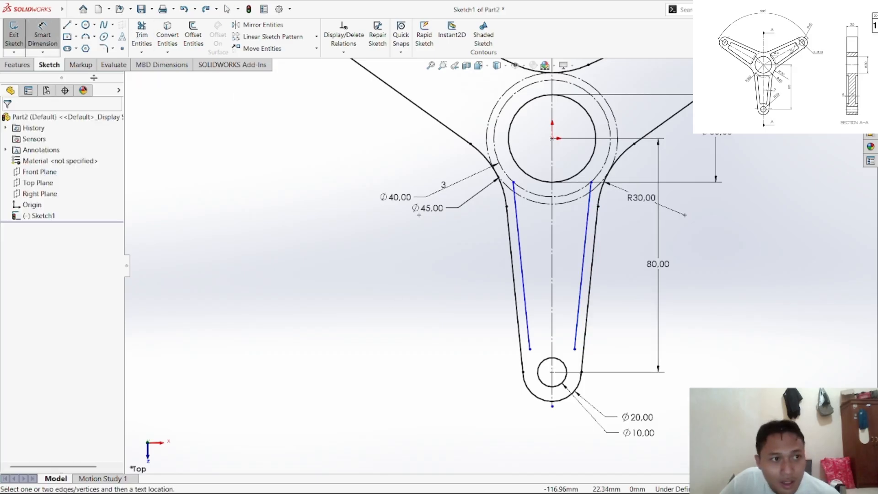
click(517, 295)
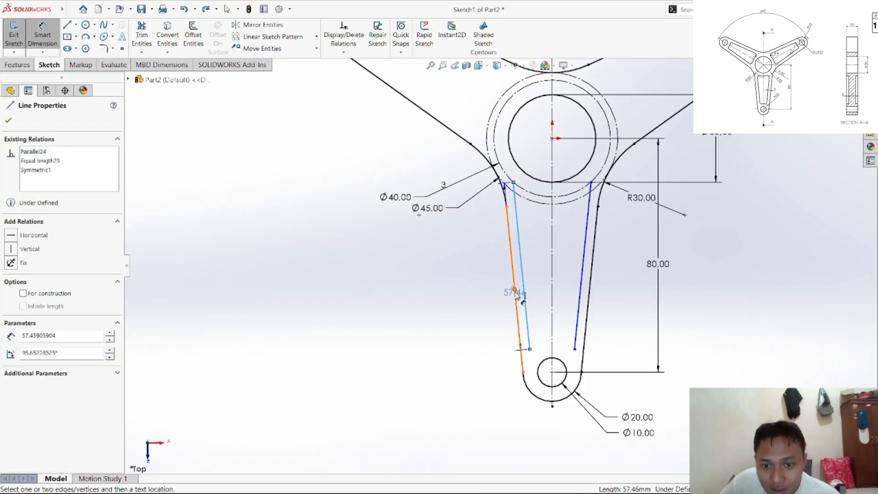
click(524, 295)
click(492, 297)
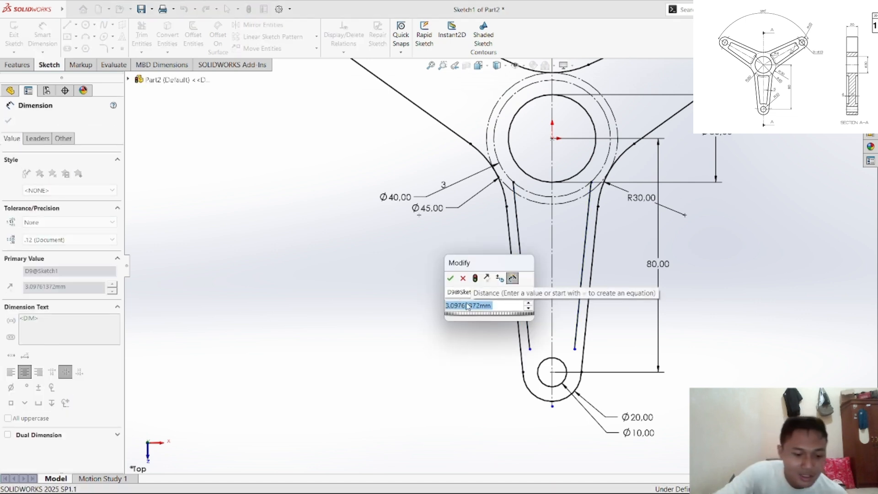
text(5)
key(Return)
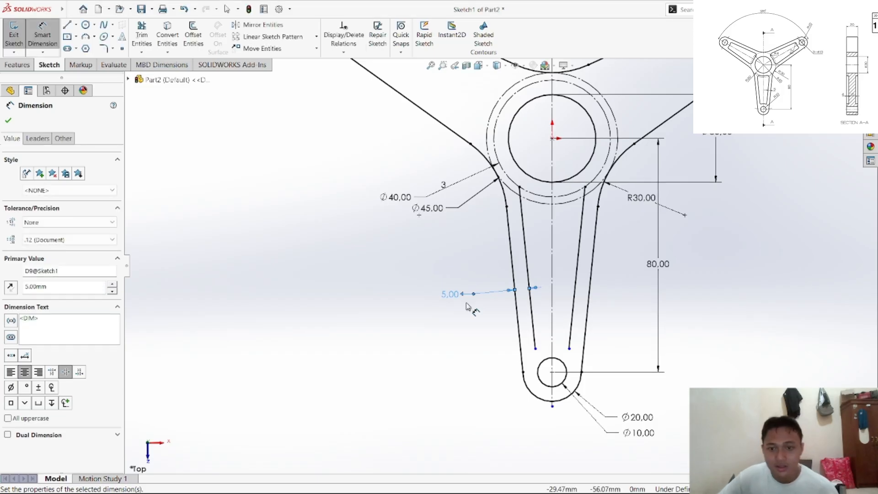
click(442, 254)
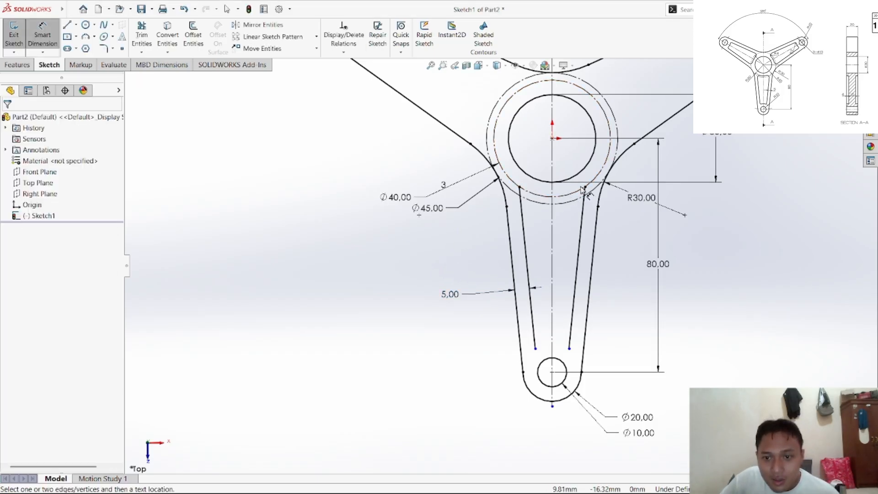
Step: Check the shape of the pocket's upper end near the central hole in the PDF drawing and return to the sketch
mouse_move(457, 483)
click(386, 482)
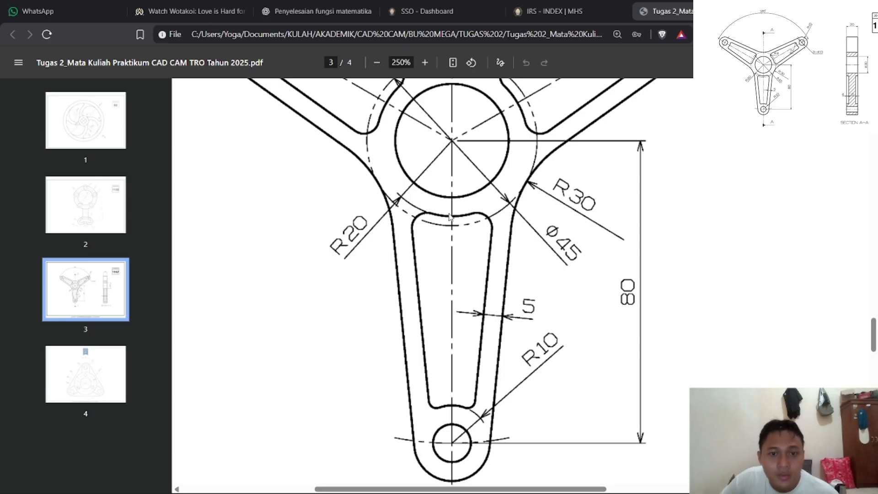
mouse_move(513, 480)
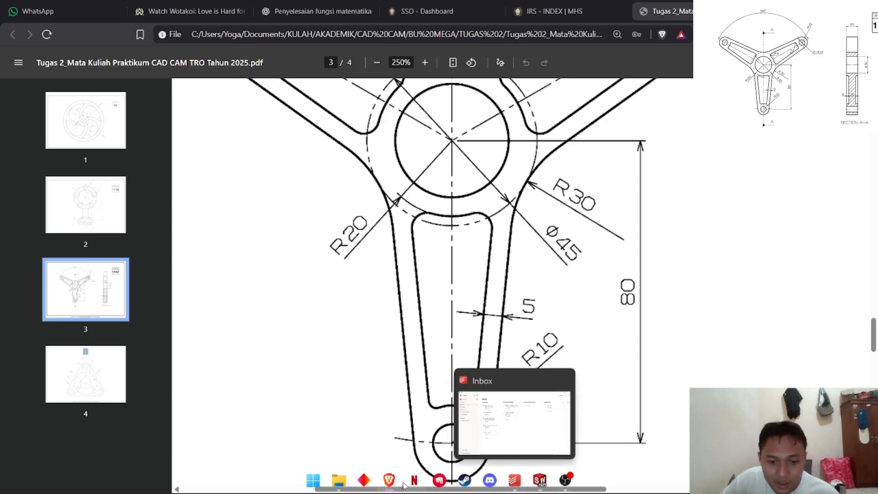
click(539, 479)
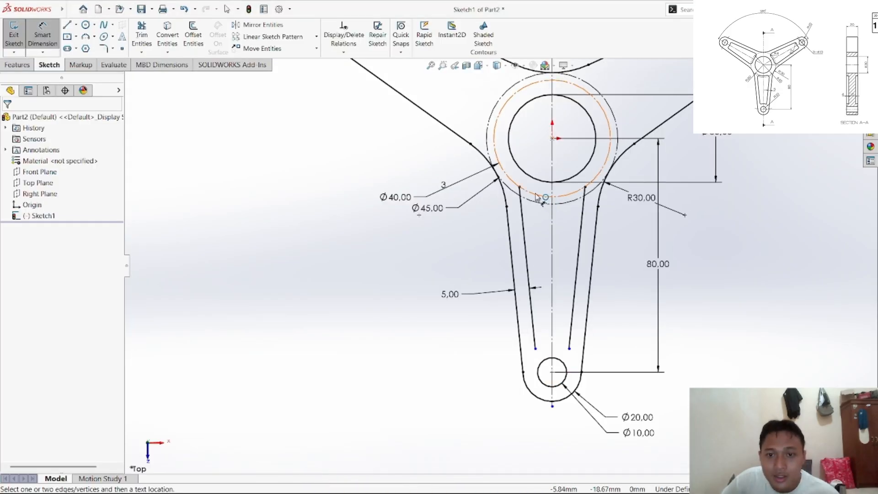
Step: Close the pocket's upper end with a 3 Point Arc of 20 mm radius along the 40 mm construction circle, joining both side lines
click(95, 37)
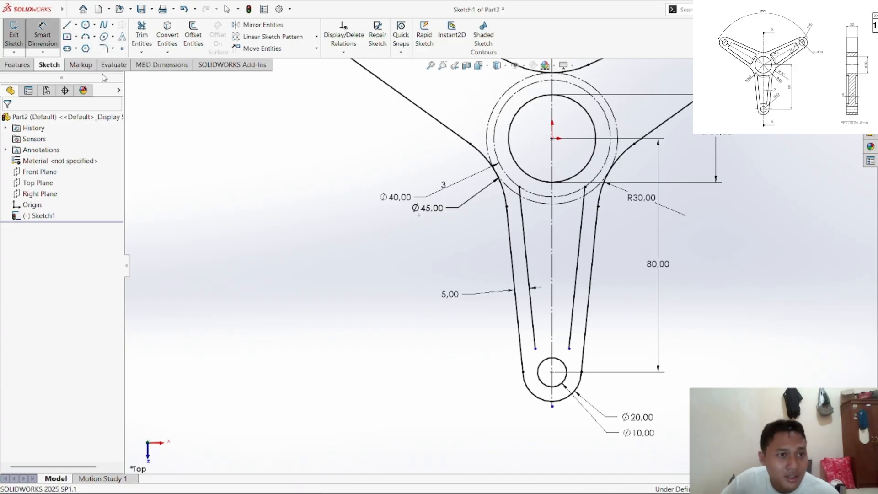
click(102, 75)
click(519, 187)
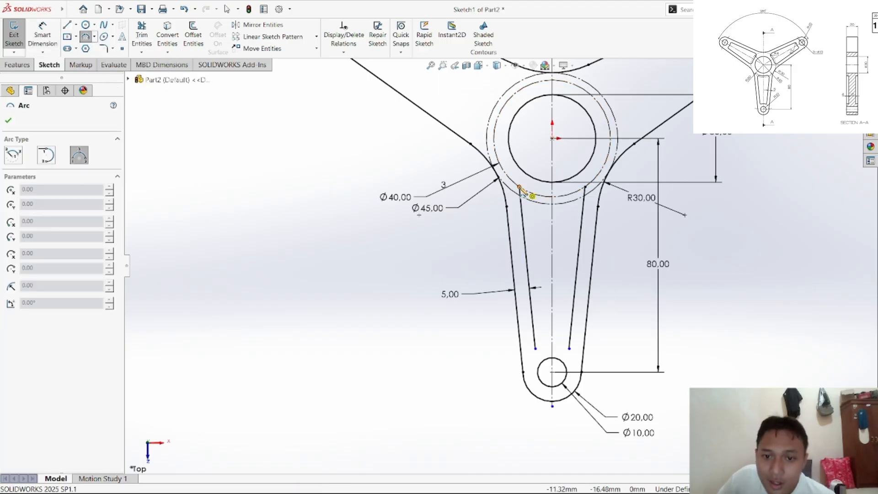
click(584, 187)
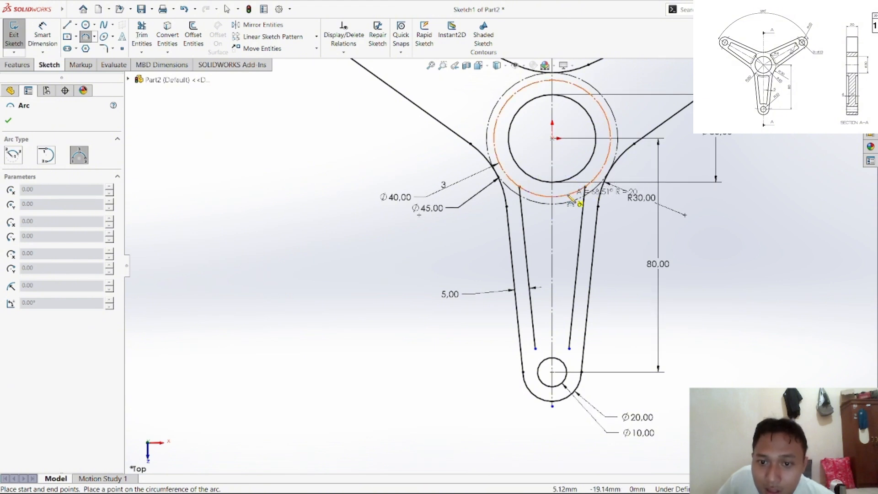
click(569, 197)
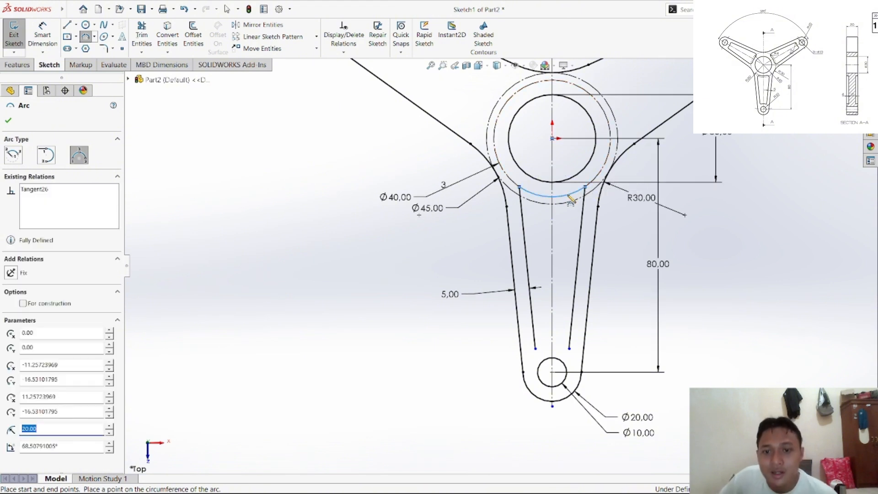
right_click(613, 227)
click(630, 239)
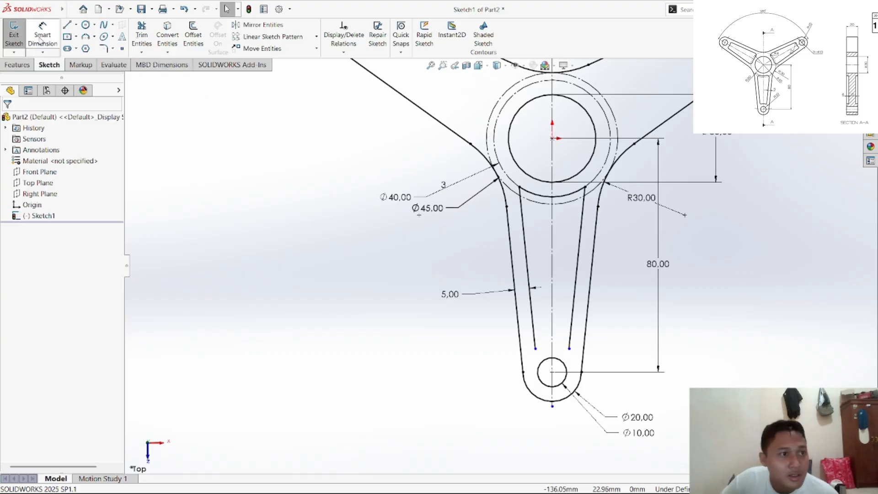
Step: Draw a 3 Point Arc of about 8 mm radius between the lower ends of the pocket's side lines, bulging upward
click(86, 39)
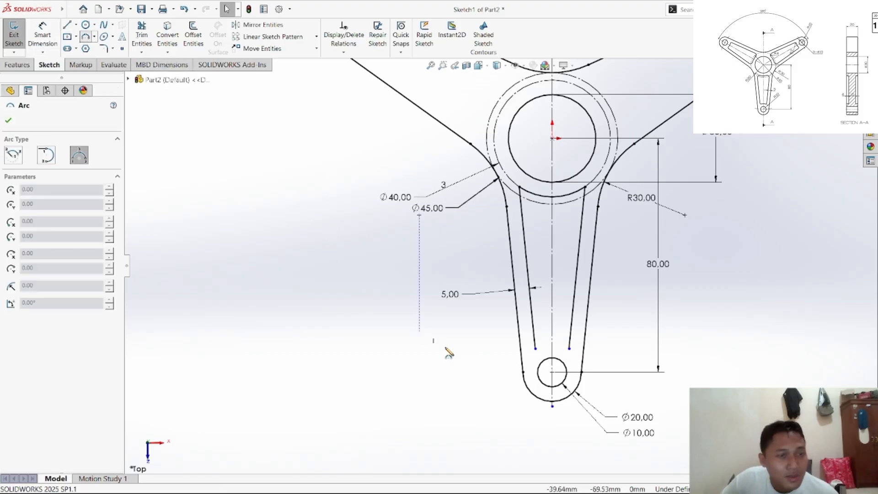
click(569, 349)
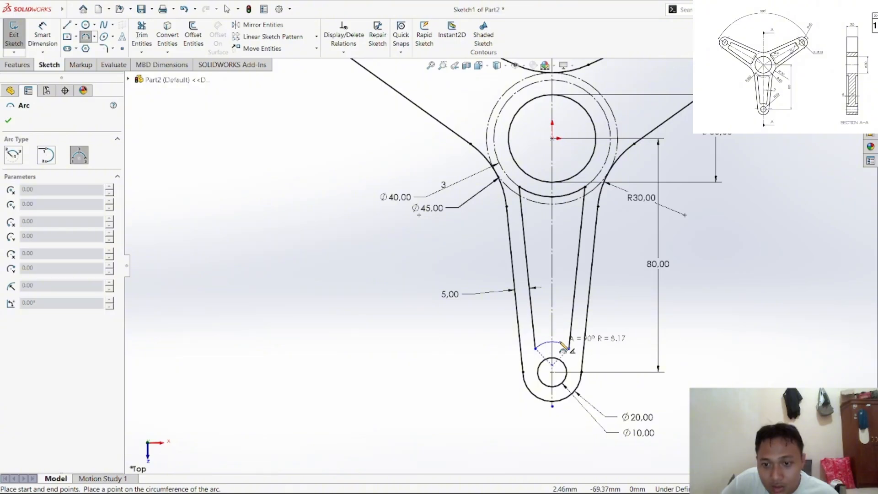
click(563, 348)
right_click(630, 292)
click(650, 333)
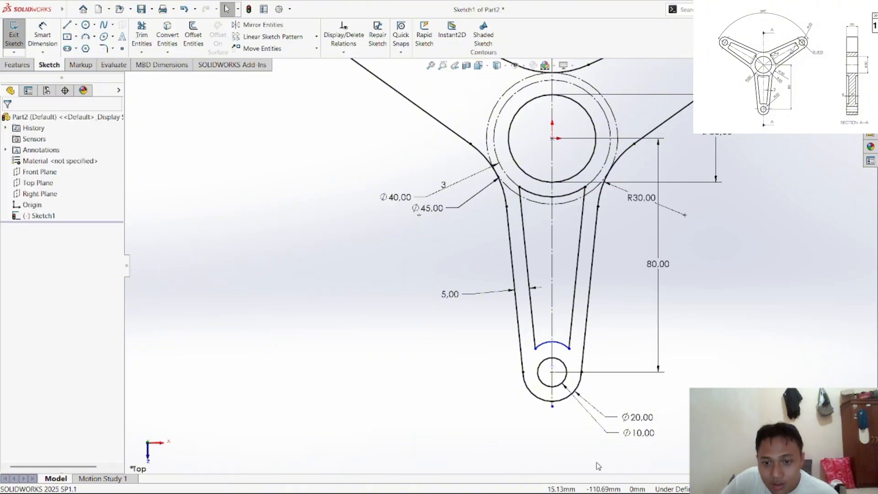
Step: Check the radius and centre of the arc at the pocket's lower end in the PDF drawing and return to the sketch
mouse_move(475, 490)
click(389, 481)
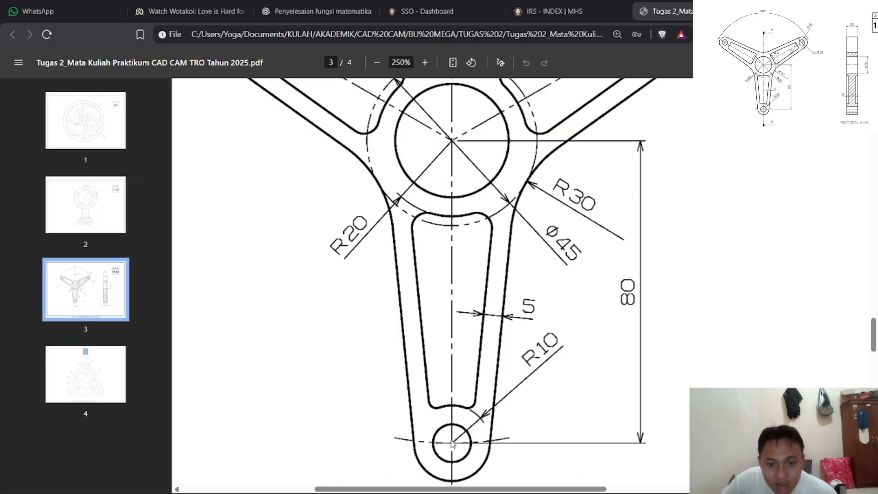
mouse_move(533, 483)
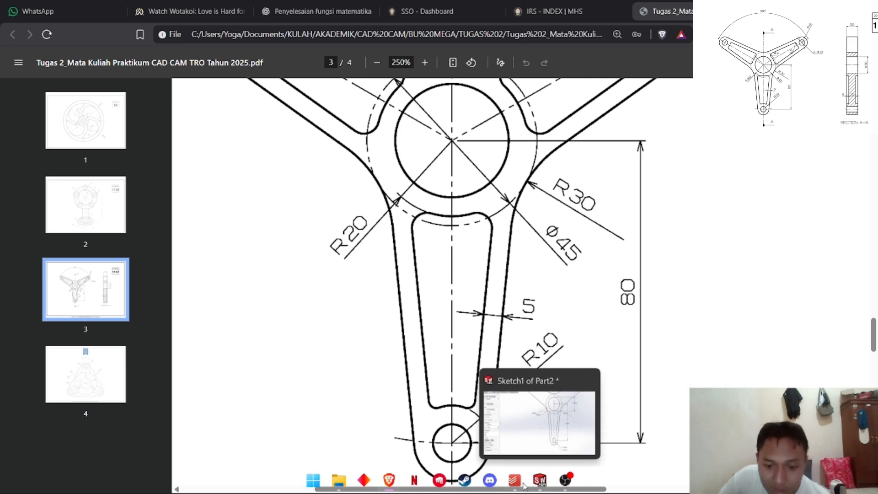
click(509, 386)
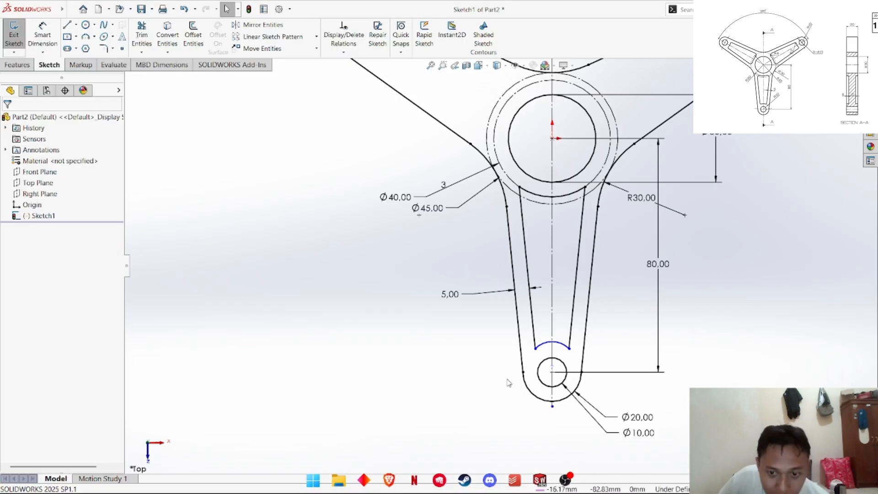
scroll(585, 376, down, 3)
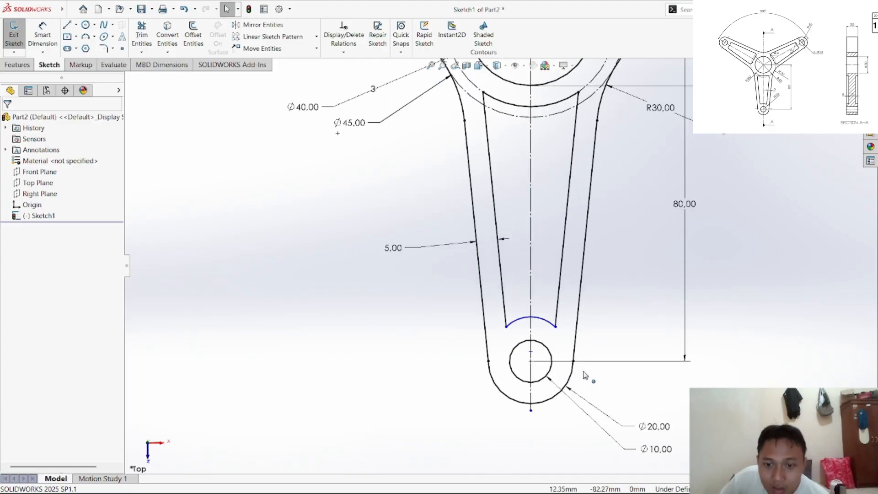
scroll(581, 371, down, 5)
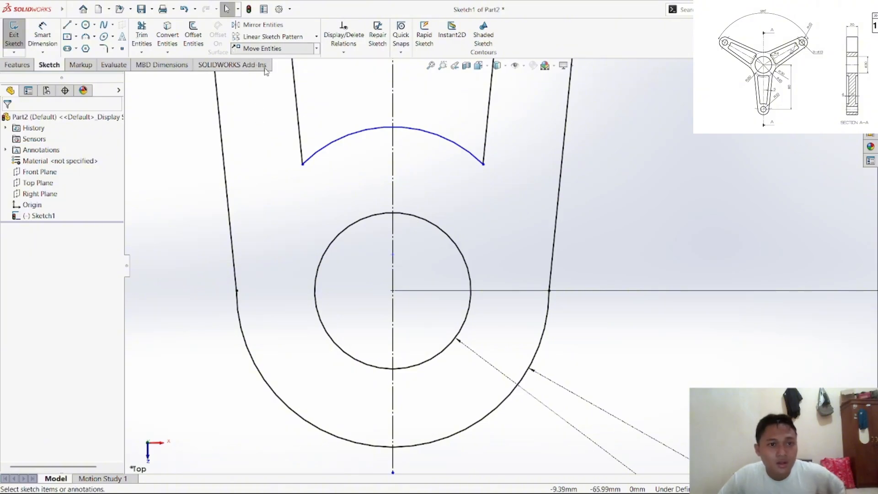
click(262, 48)
click(392, 254)
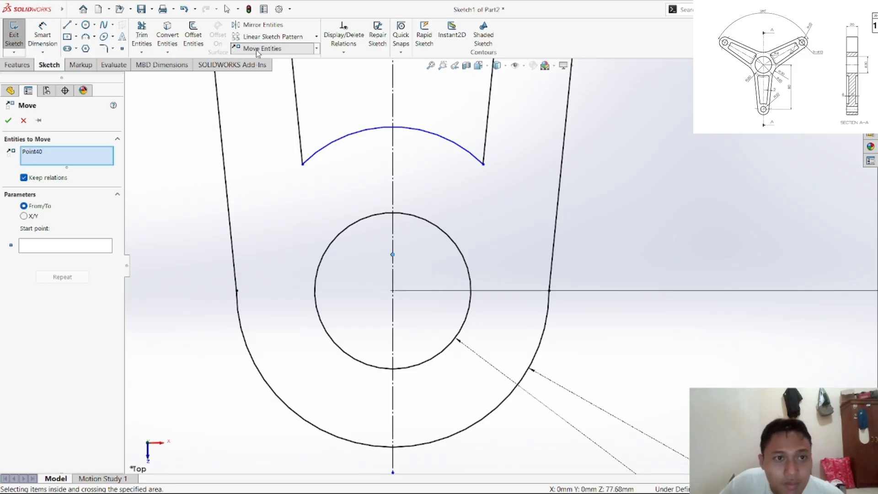
key(Escape)
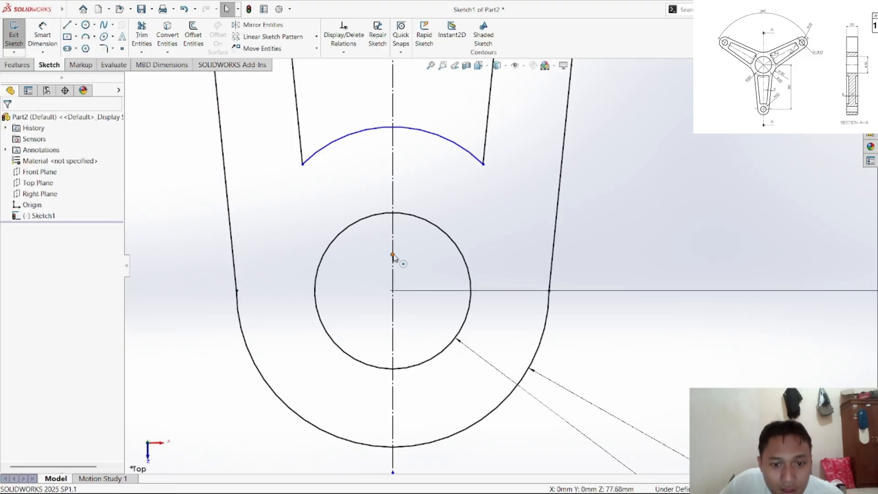
Step: Shift the lower arc's centre down the centerline and make it coincident with the centre of the arm's 10 mm hole
mouse_move(393, 254)
mouse_down()
mouse_move(394, 298)
mouse_move(393, 285)
mouse_up()
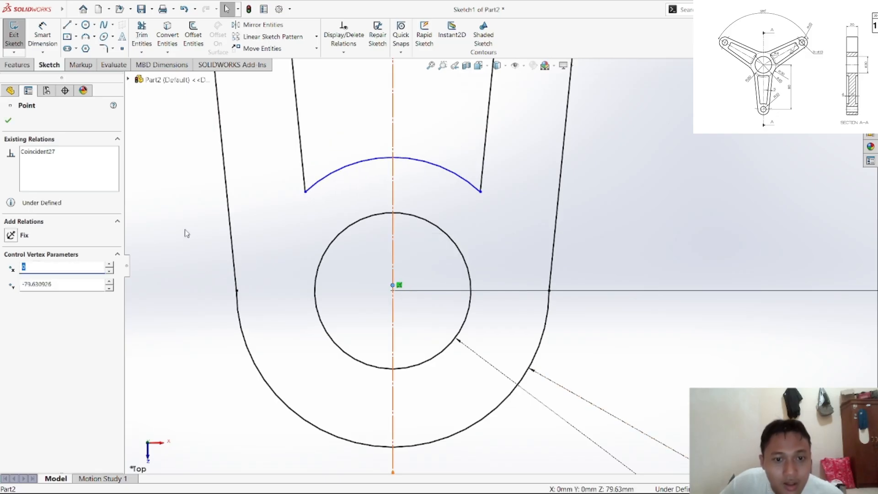
click(203, 216)
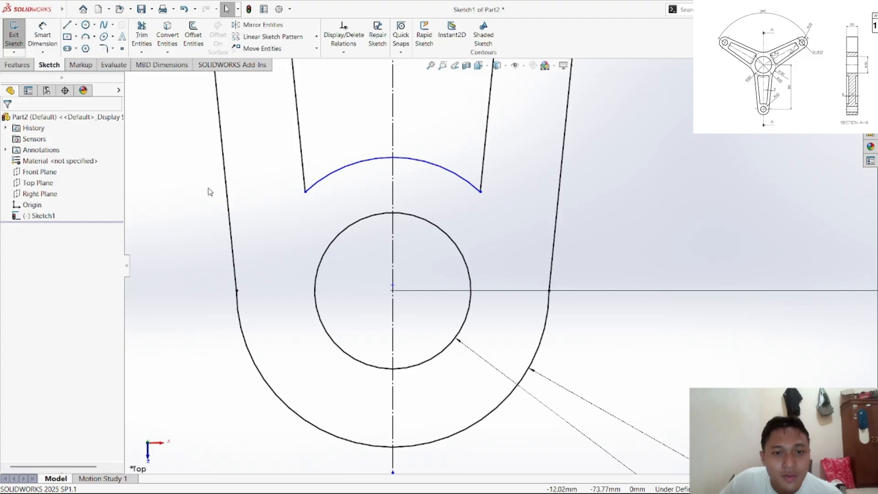
click(343, 52)
click(347, 74)
click(393, 287)
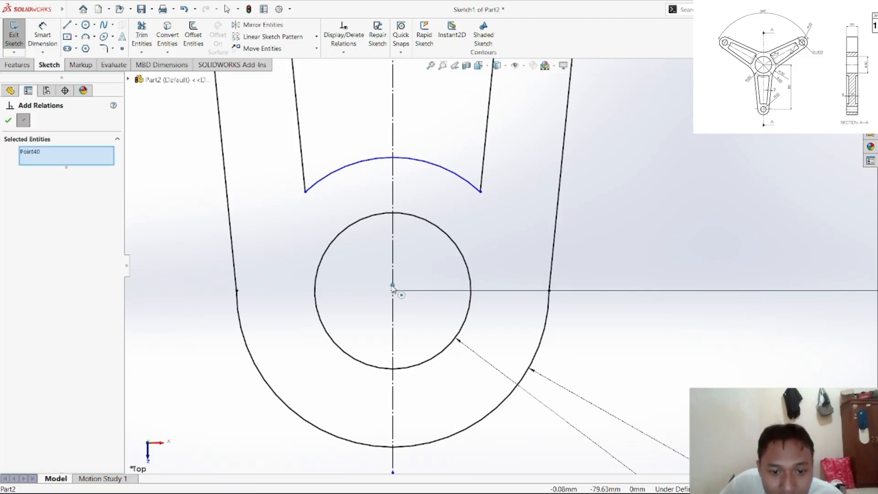
click(393, 291)
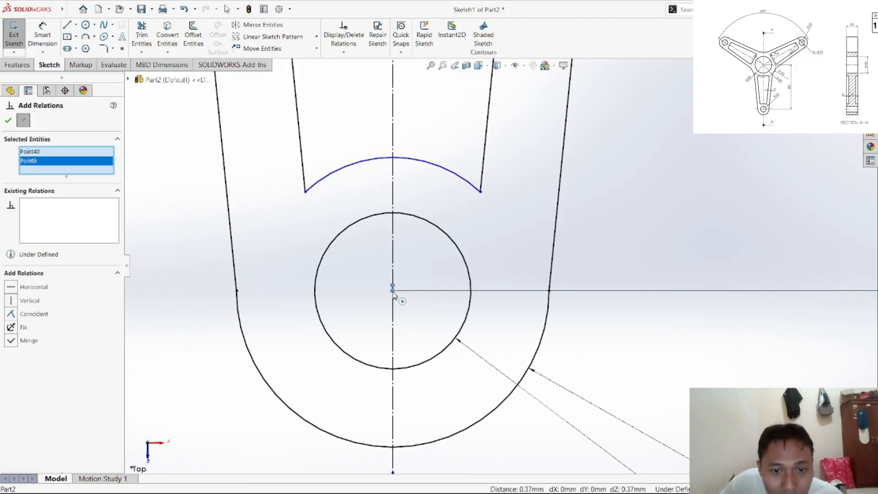
click(33, 314)
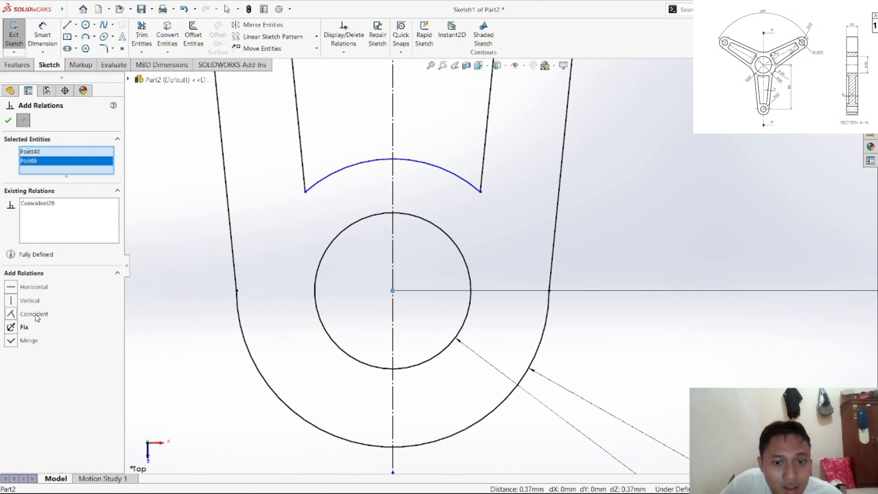
right_click(156, 178)
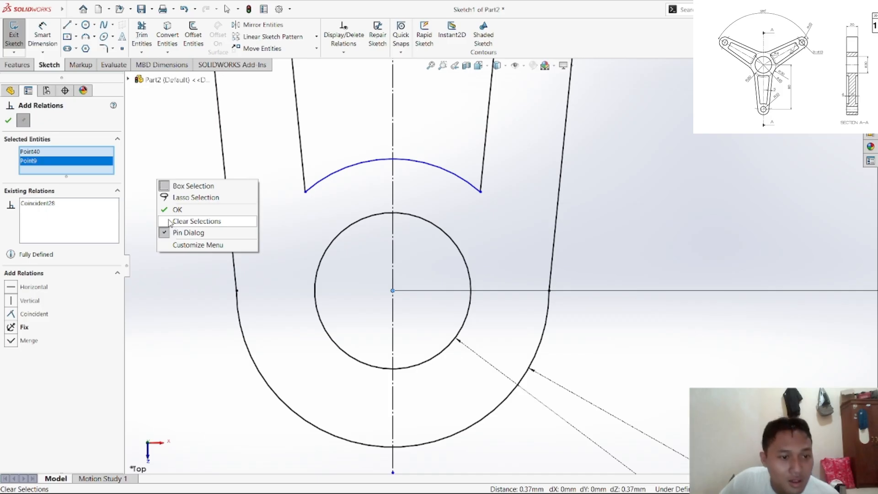
click(195, 221)
right_click(162, 245)
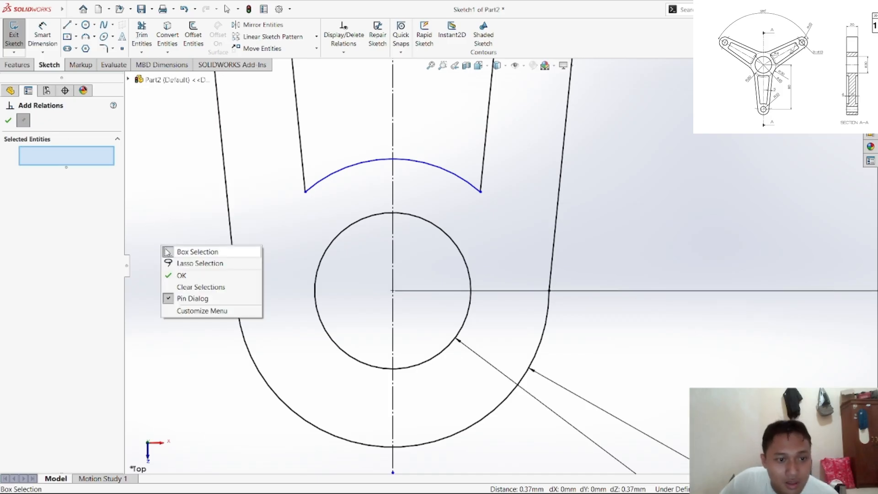
click(133, 181)
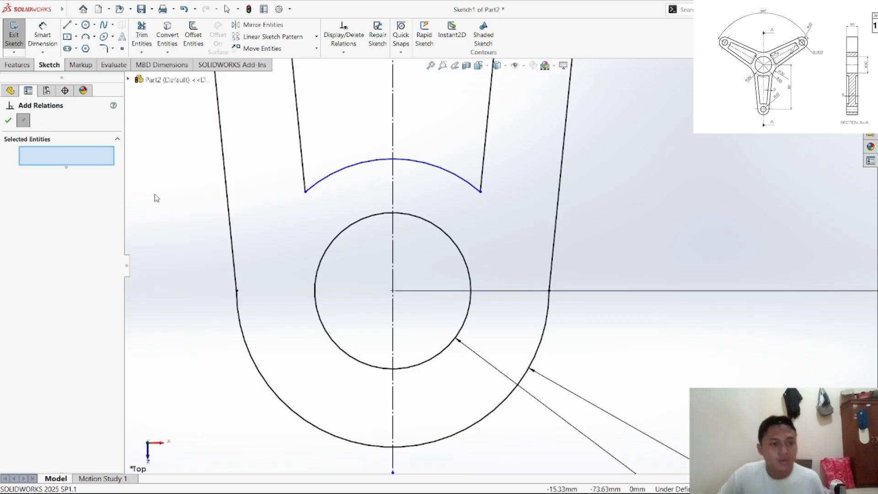
click(8, 120)
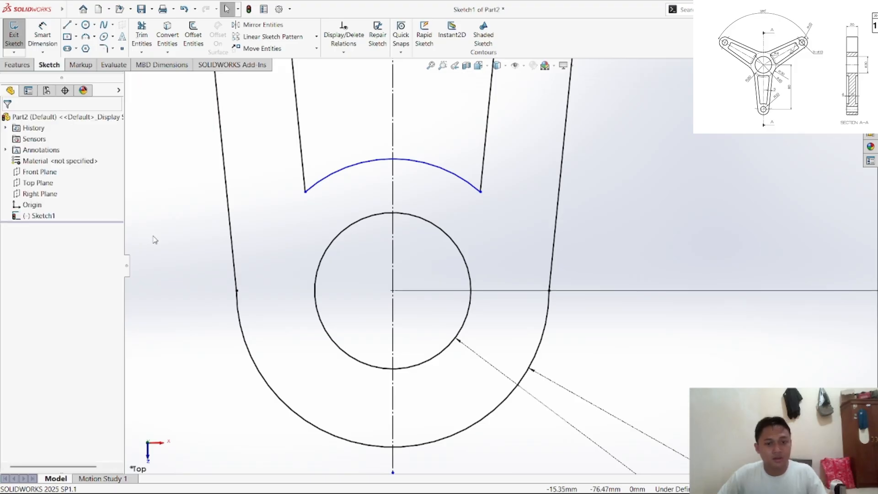
Step: Undo the coincident relation and the shift of the lower arc's centre
key(ctrl+z)
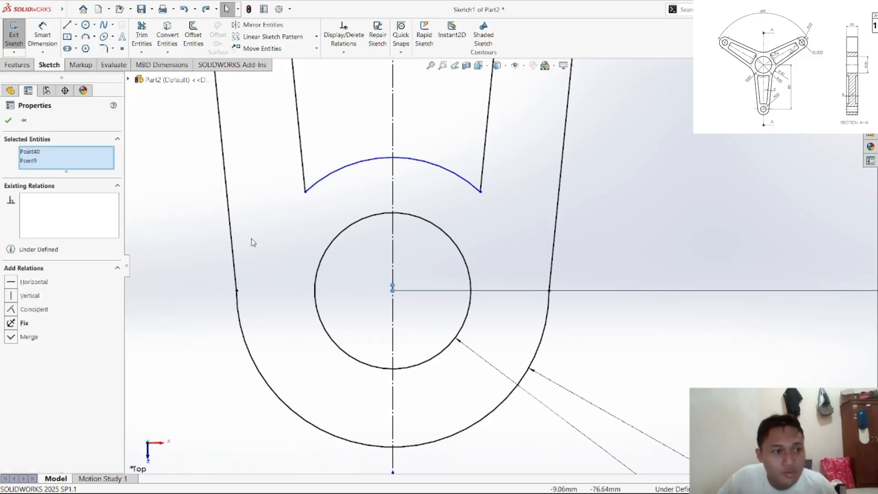
key(ctrl+z)
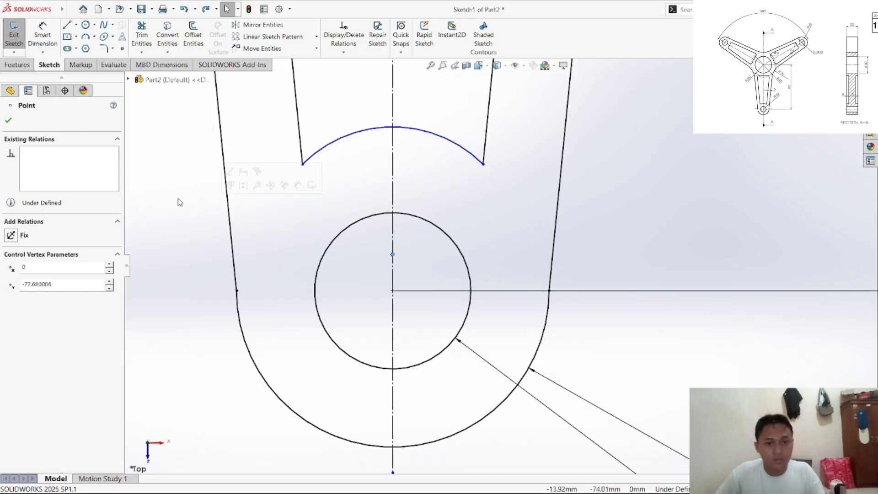
click(7, 121)
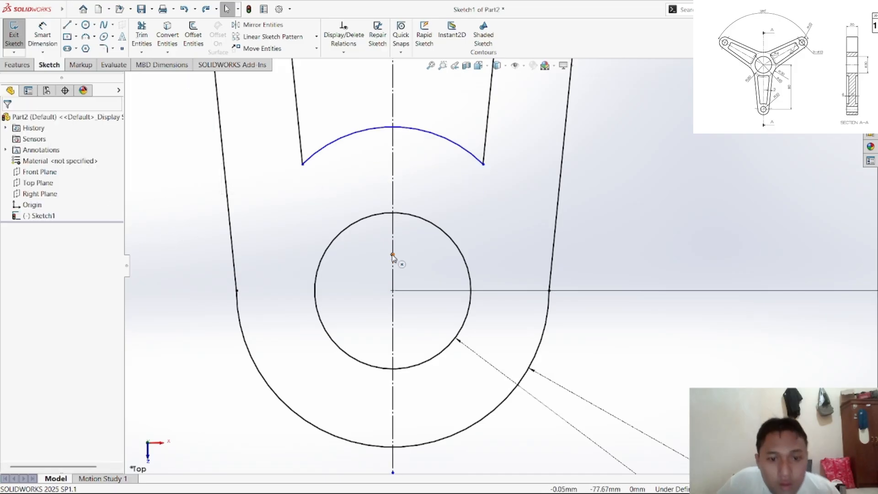
Step: Move the lower arc's centre directly onto the 10 mm hole's centre and inspect the arc's parameters and the centre point's relations
mouse_move(392, 254)
mouse_down()
mouse_move(396, 296)
mouse_move(401, 290)
mouse_up()
scroll(414, 283, down, 9)
scroll(413, 291, up, 3)
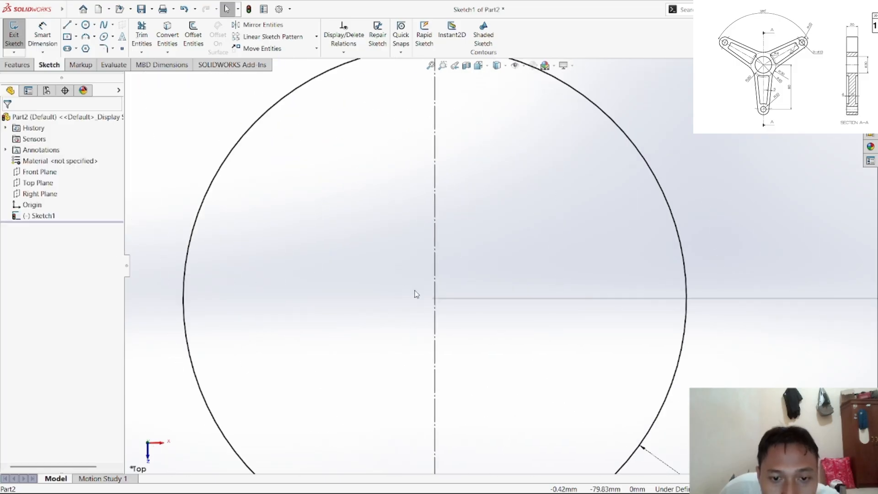
scroll(498, 238, up, 3)
click(573, 115)
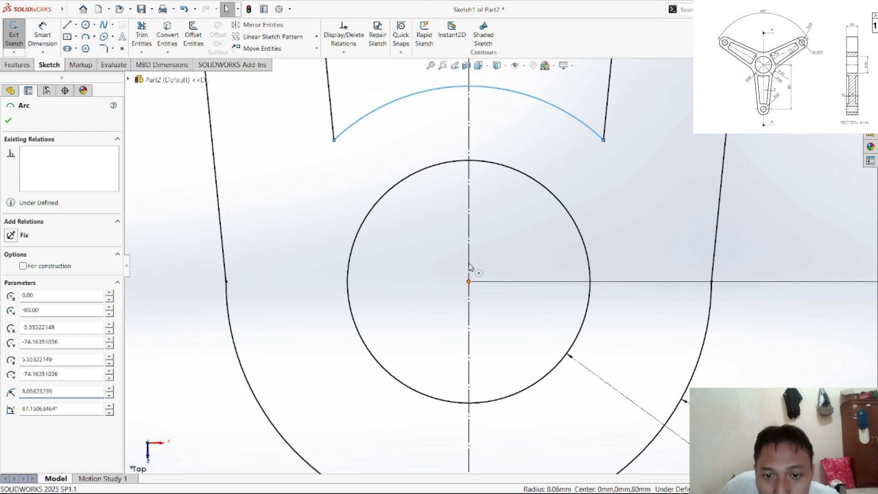
click(468, 281)
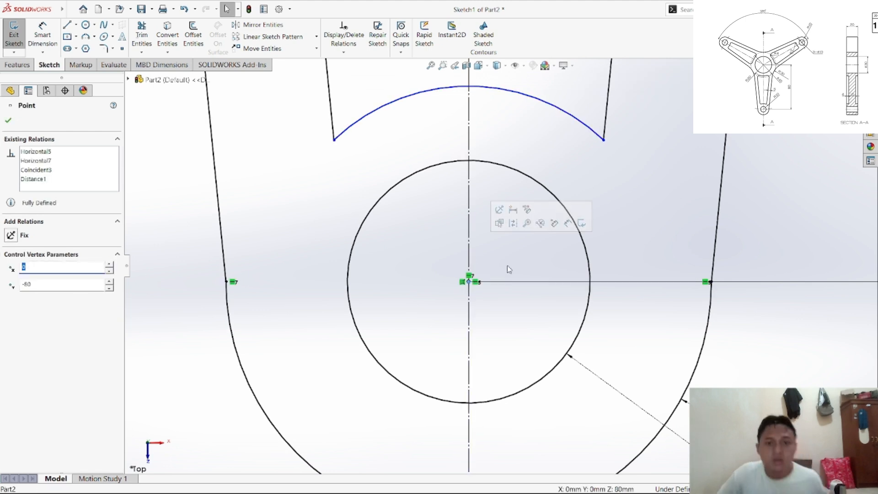
Step: Undo the centre's placement on the hole and move the lower arc's centre only partway down the centerline
key(ctrl+z)
key(ctrl+z)
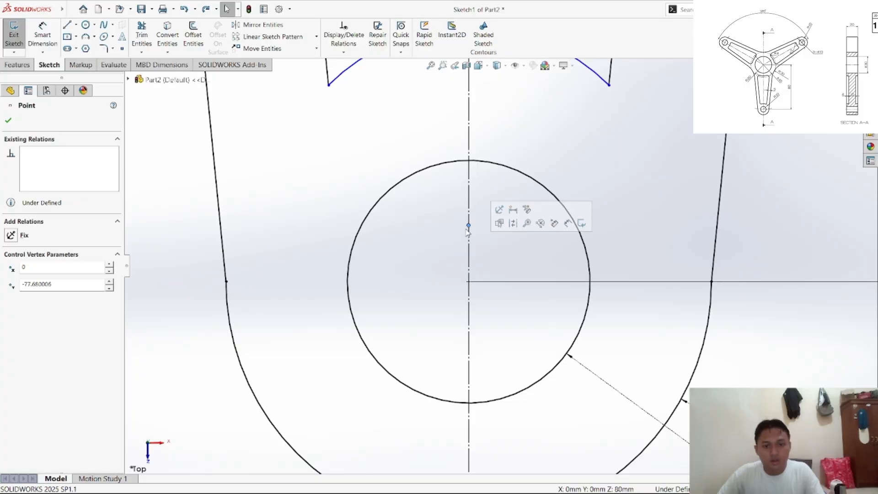
mouse_move(470, 228)
mouse_down()
mouse_move(470, 270)
mouse_move(483, 280)
mouse_move(492, 242)
mouse_move(477, 246)
mouse_up()
click(94, 38)
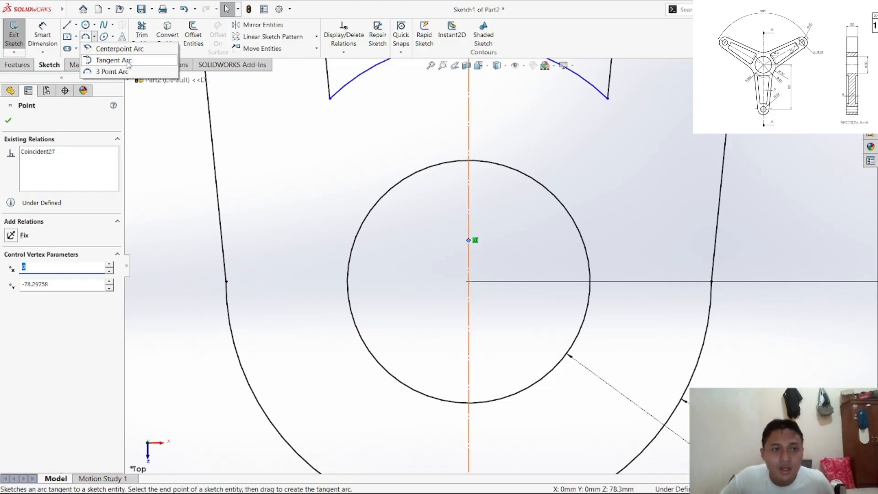
click(575, 243)
Step: Delete the arc across the pocket's lower end
scroll(575, 243, up, 4)
scroll(616, 235, down, 4)
scroll(594, 228, down, 2)
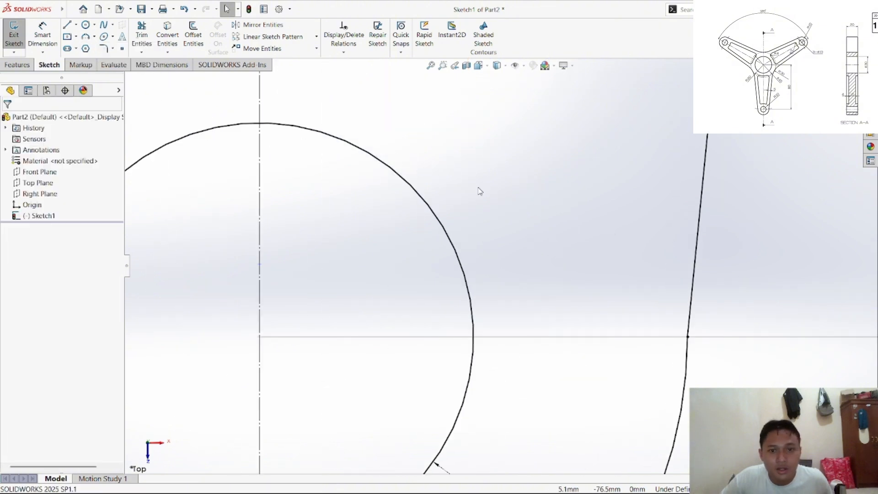
scroll(478, 190, up, 5)
click(476, 181)
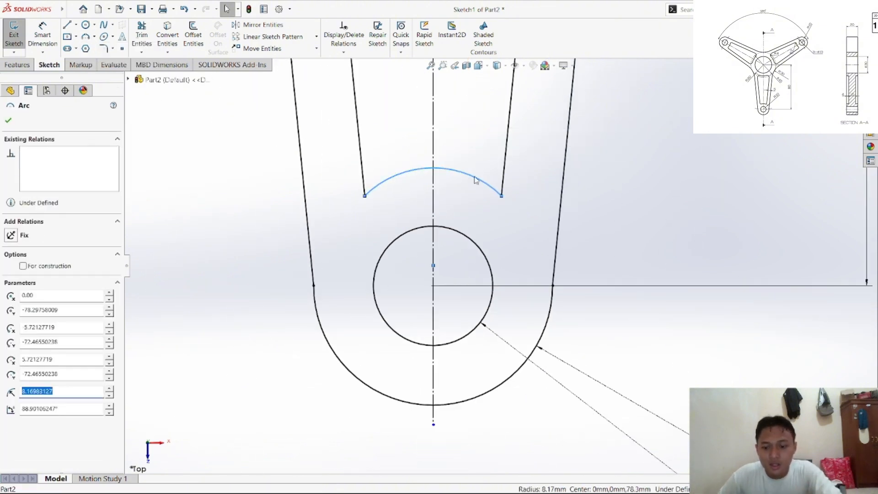
key(Delete)
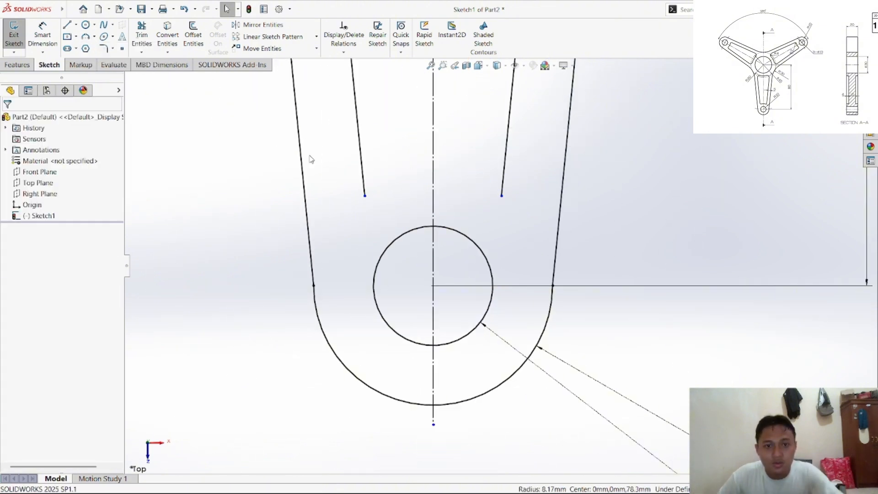
Step: Sketch a centerpoint arc about the 10 mm hole's centre across the pocket's lower end and attach its left end to the side line's endpoint
click(94, 37)
click(118, 47)
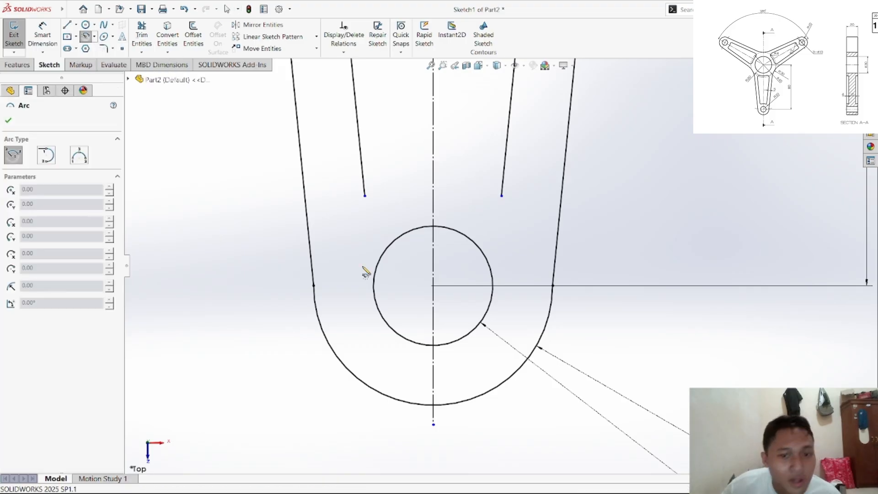
click(433, 286)
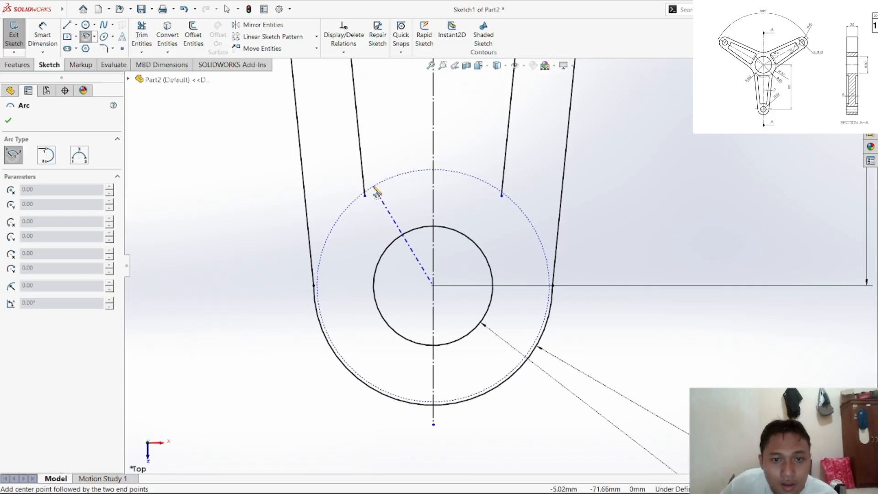
click(375, 189)
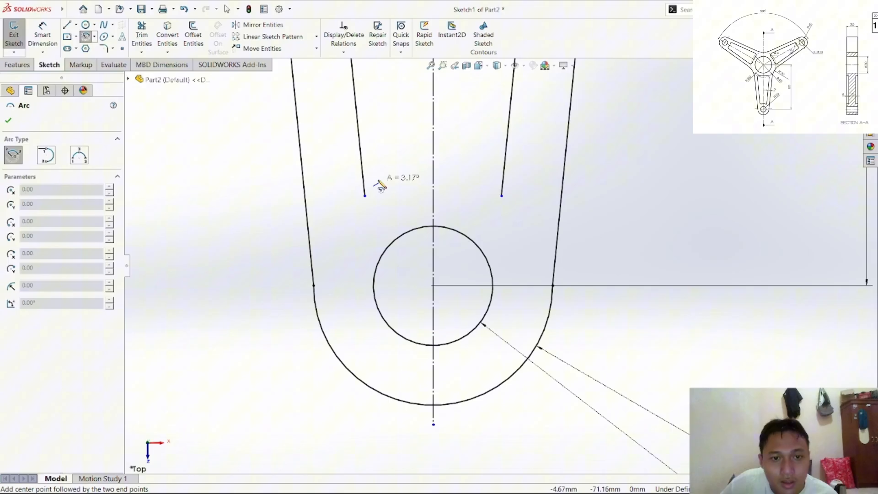
click(495, 192)
right_click(526, 180)
click(537, 183)
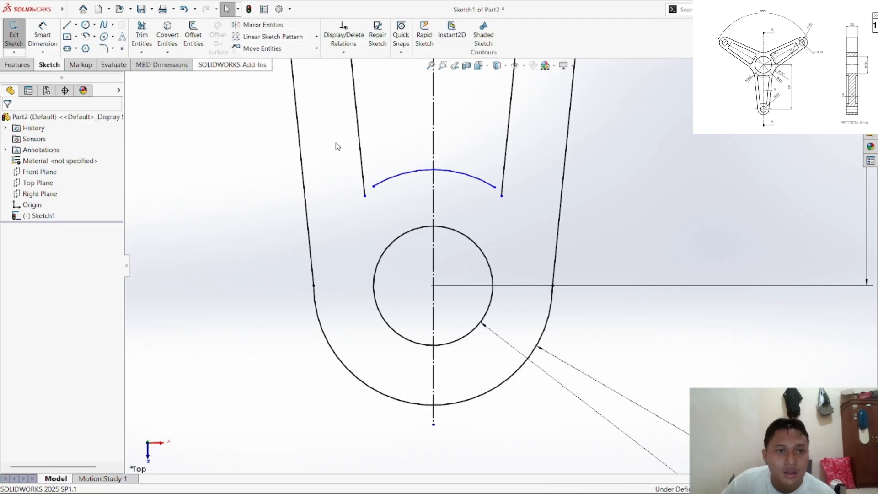
drag(374, 190, 365, 196)
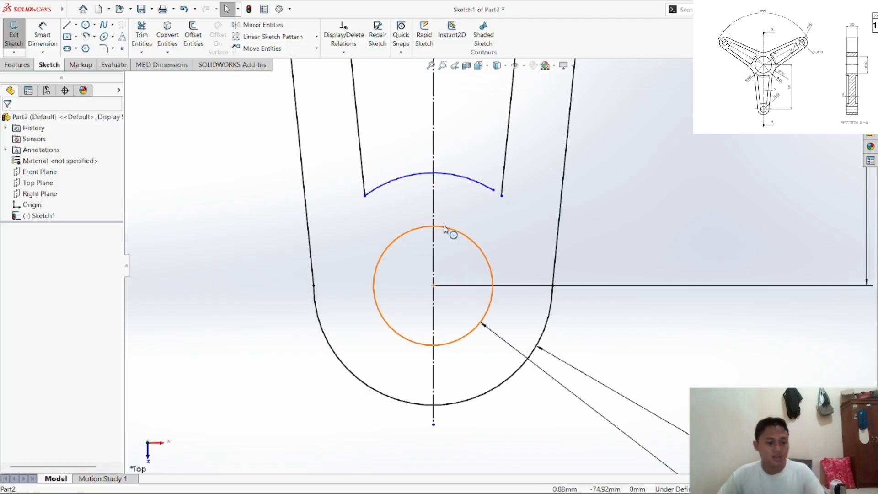
Step: Undo the arc across the pocket's lower end and shorten the pocket's side lines by moving their lower ends upward
key(ctrl+z)
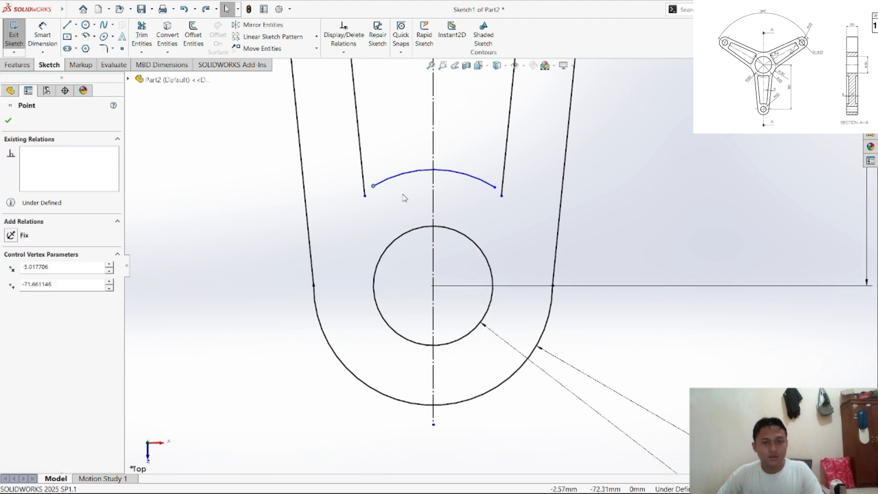
key(ctrl+z)
drag(365, 196, 361, 156)
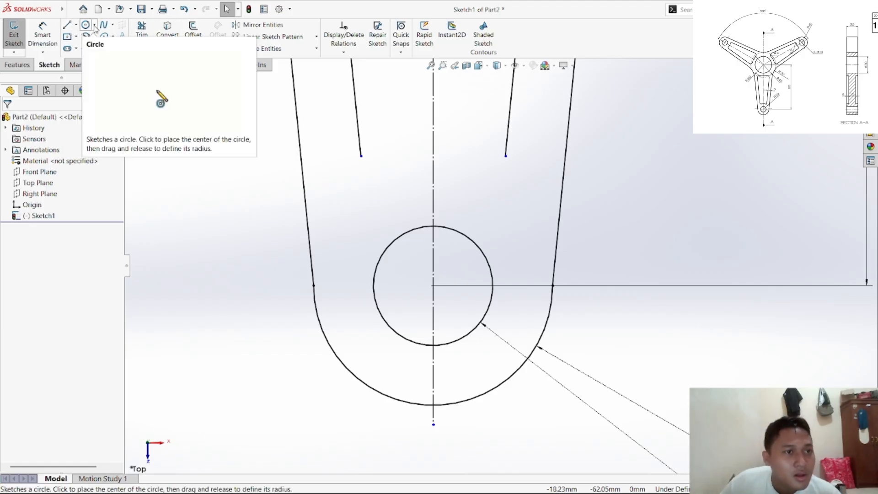
Step: Sketch a centerpoint arc of about 11 mm radius centred on the 10 mm hole, spanning below the pocket's side lines
click(85, 36)
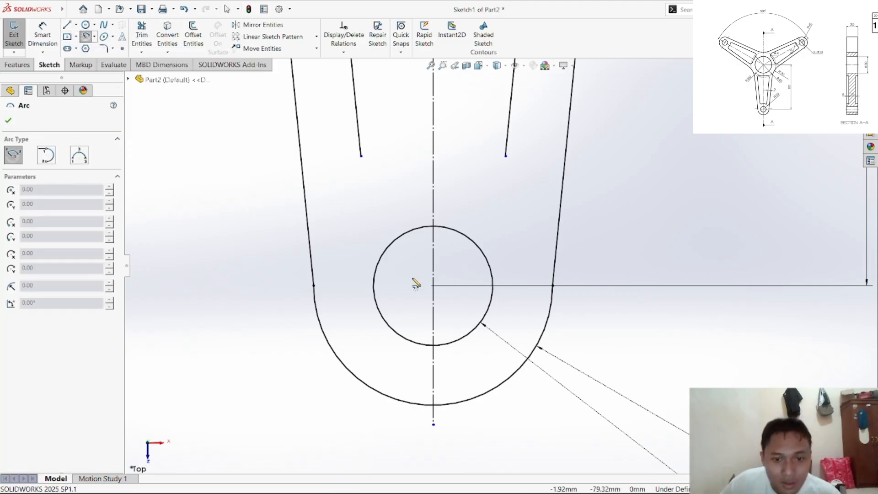
click(433, 286)
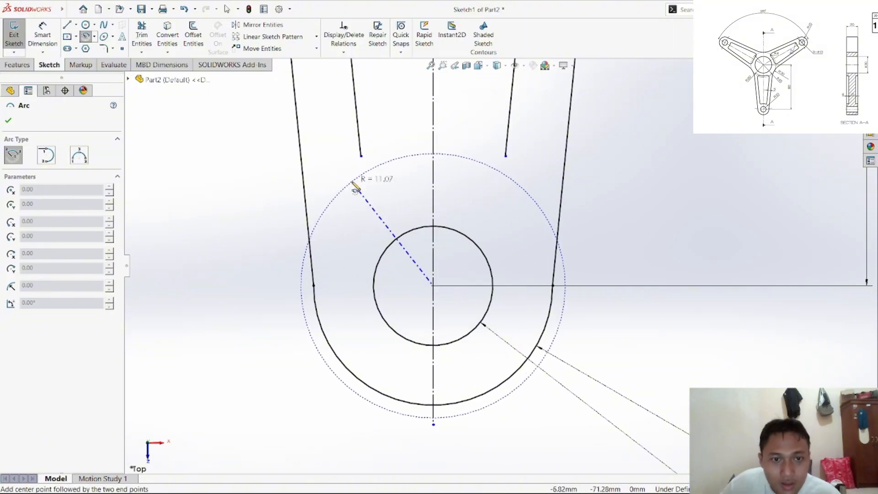
click(352, 181)
click(517, 182)
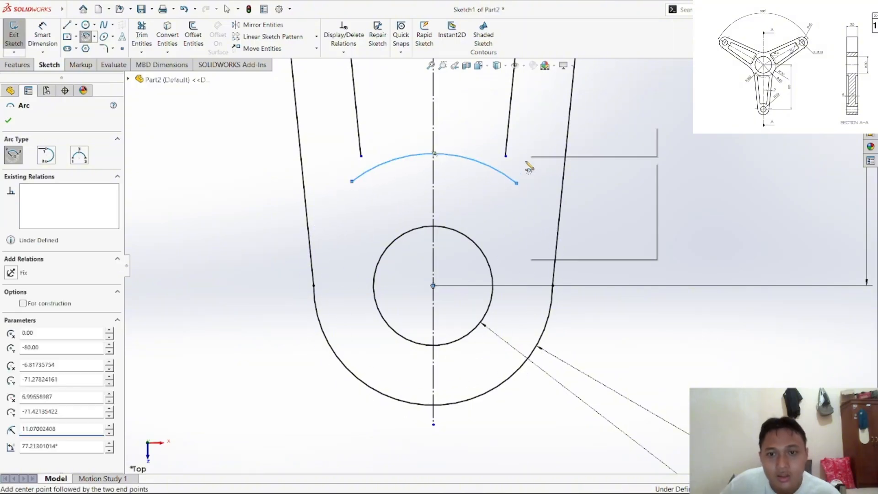
right_click(529, 163)
click(537, 174)
Step: Dimension the new arc's radius and set it to 10 mm
click(43, 37)
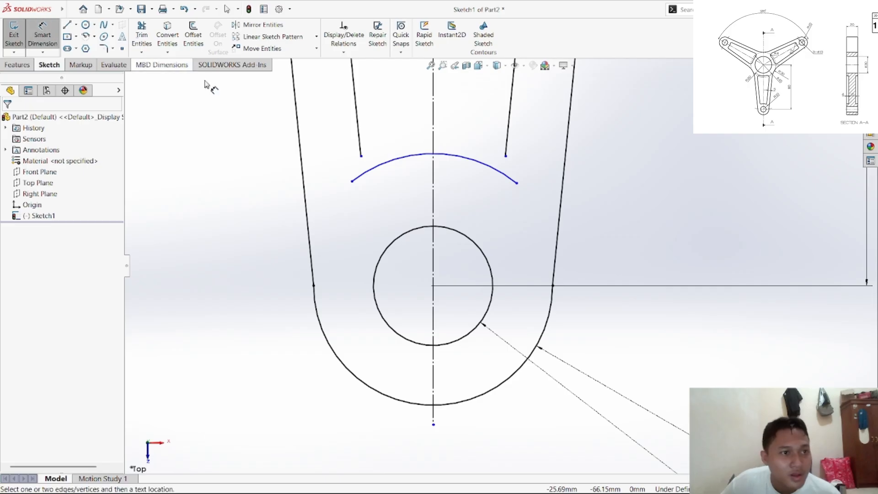
click(503, 171)
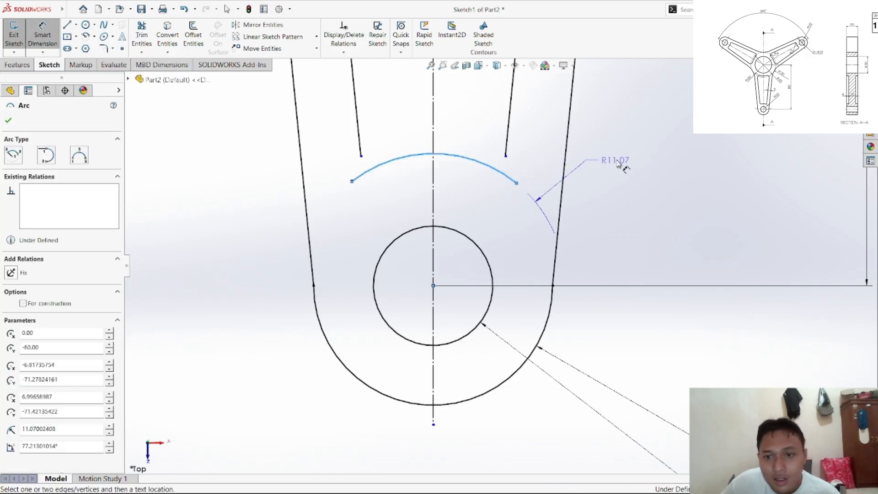
click(653, 168)
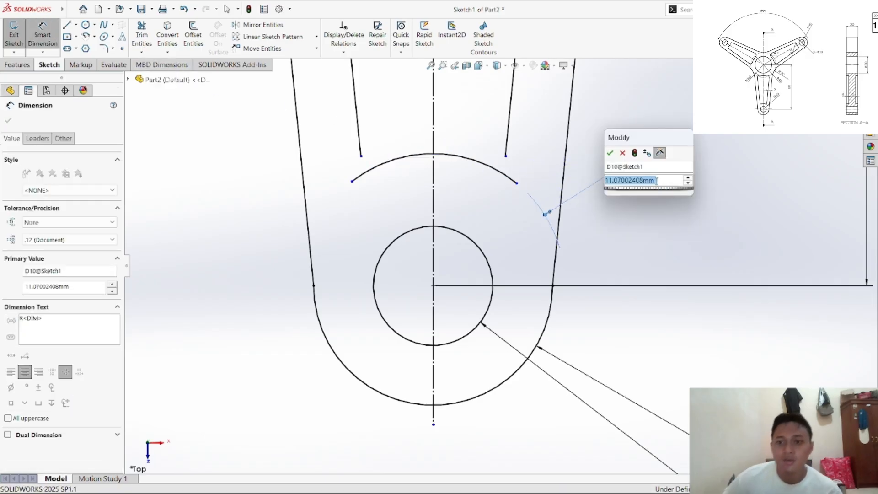
text(10)
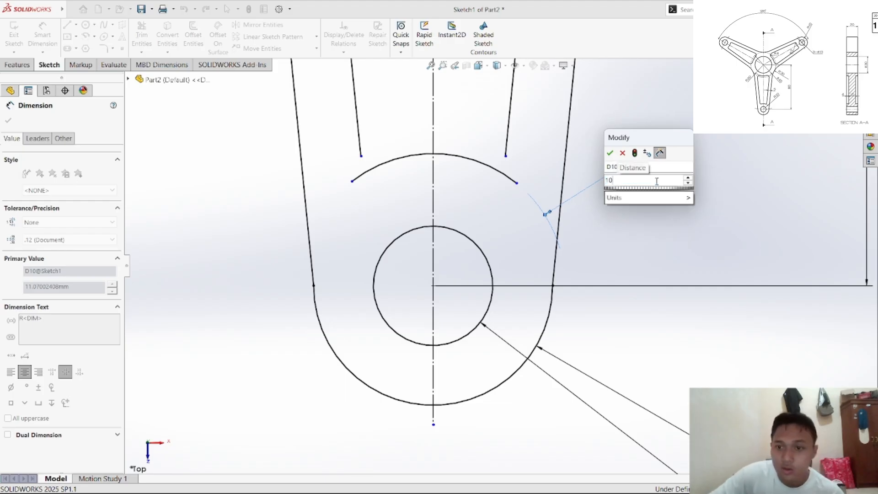
click(610, 153)
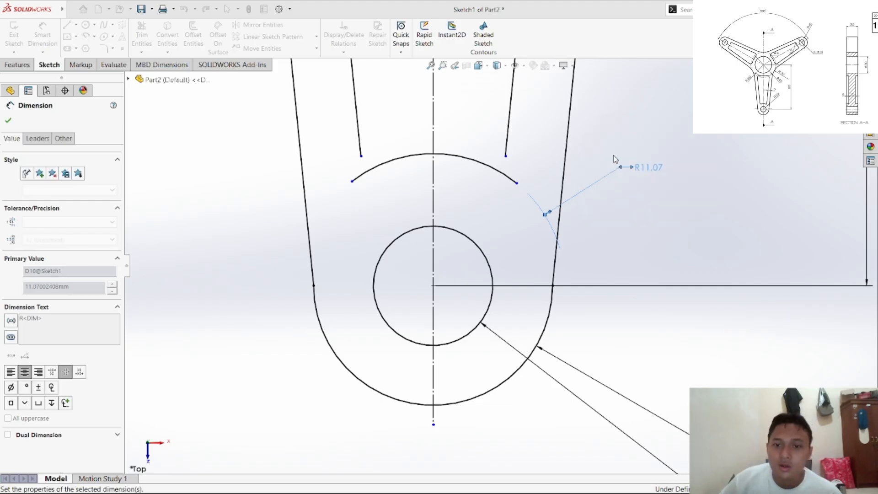
right_click(637, 238)
click(659, 265)
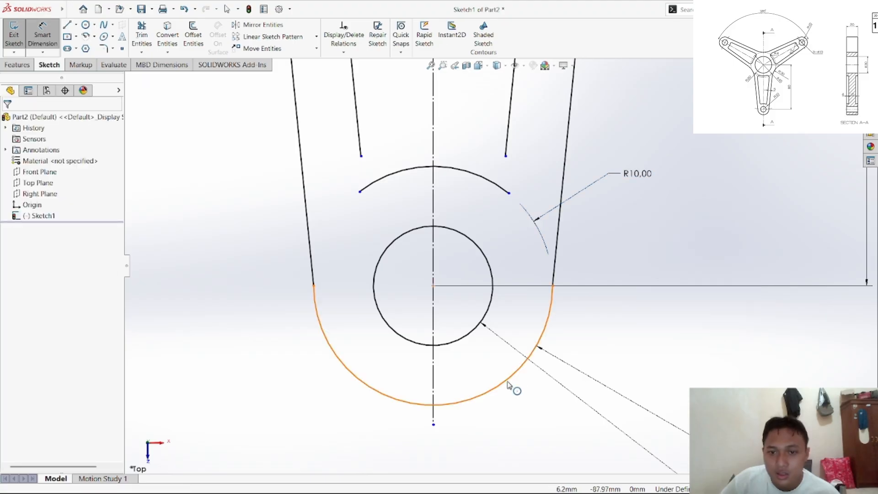
Step: Check the pocket's lower arc in the PDF drawing, and in SolidWorks extend the pocket's side lines down onto the 10 mm radius arc
mouse_move(417, 493)
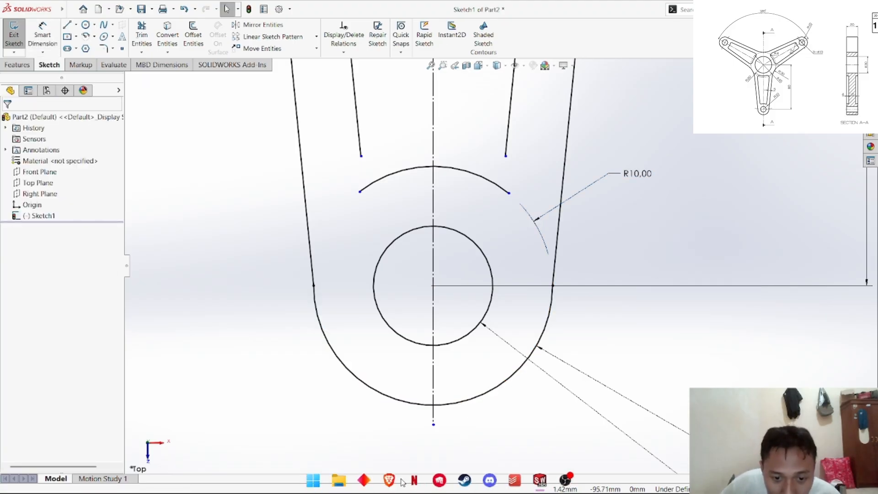
click(392, 481)
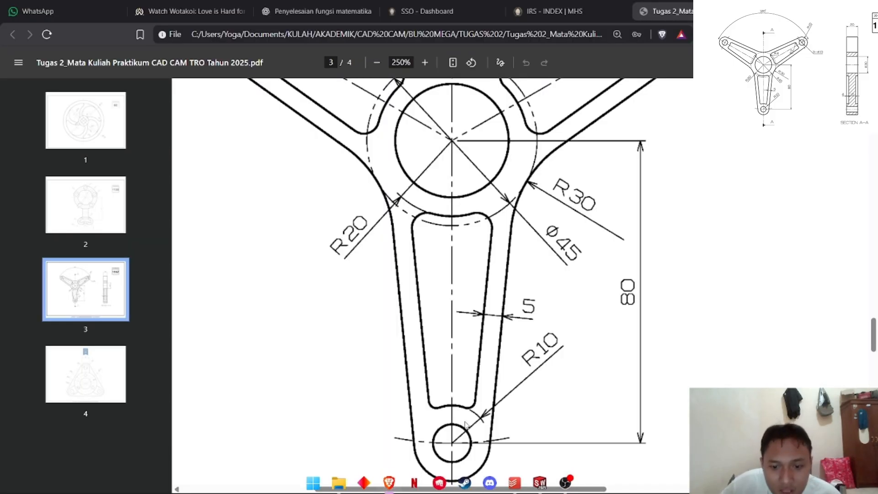
click(538, 482)
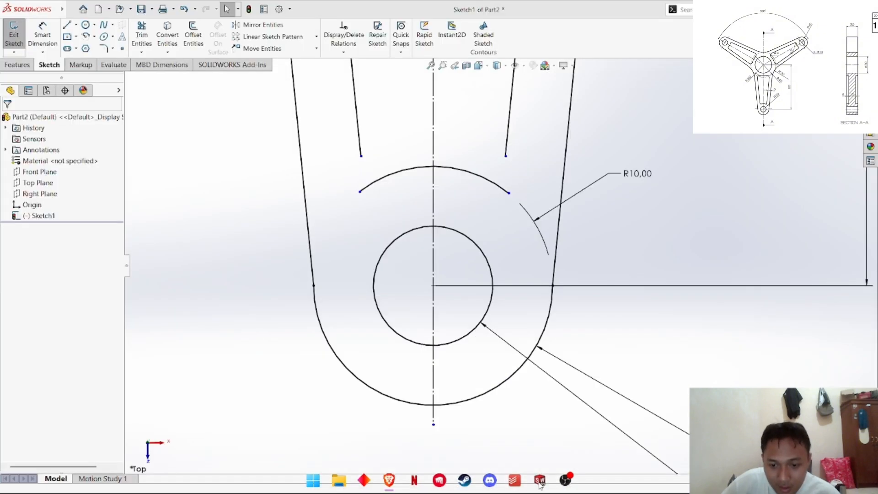
mouse_move(506, 157)
mouse_down()
mouse_move(512, 195)
mouse_move(502, 192)
mouse_up()
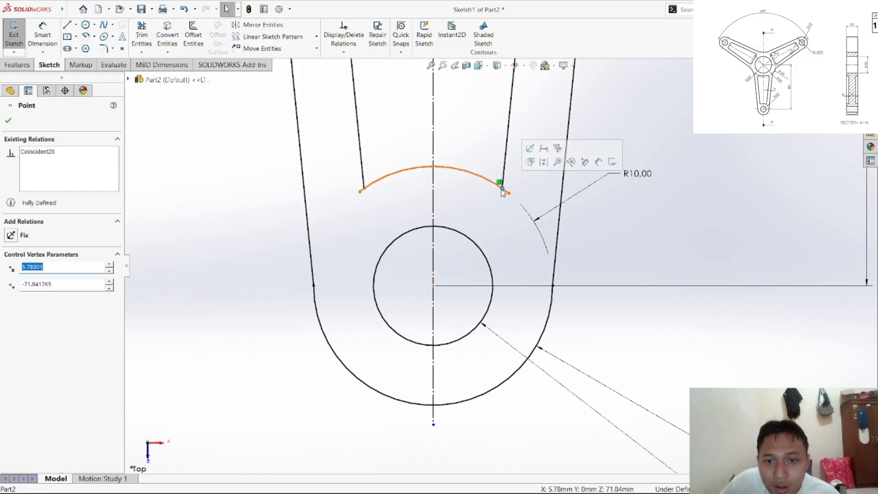
click(676, 144)
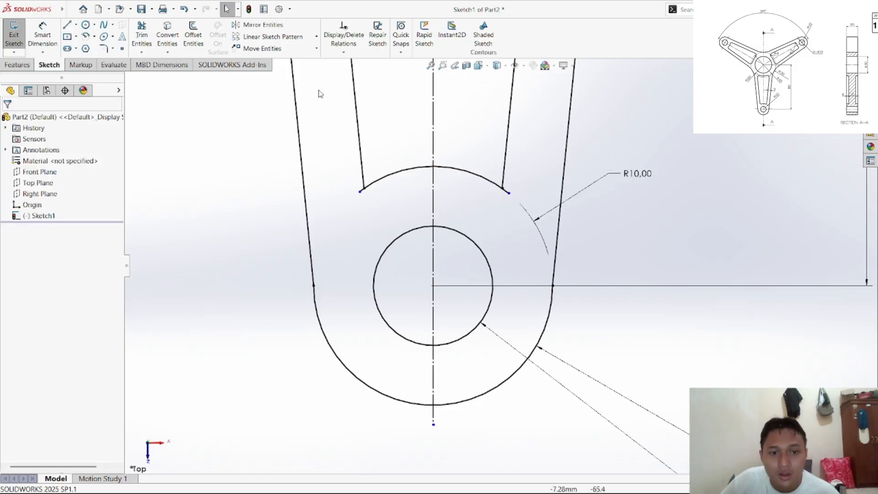
Step: Trim the ends of the 10 mm radius arc that protrude beyond the pocket's two side lines
click(141, 34)
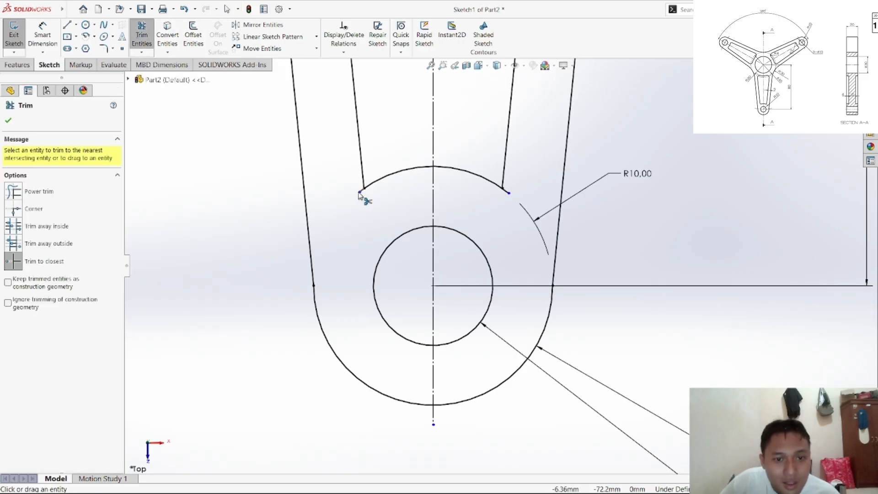
click(508, 195)
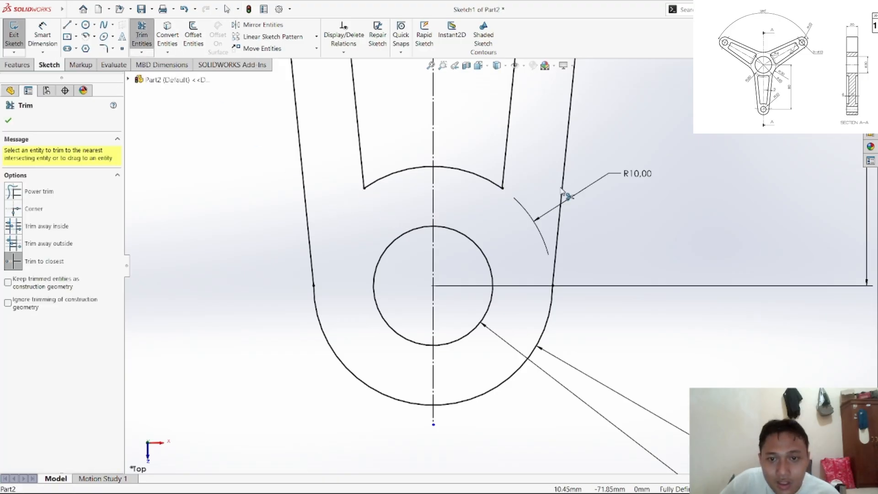
right_click(627, 133)
click(659, 163)
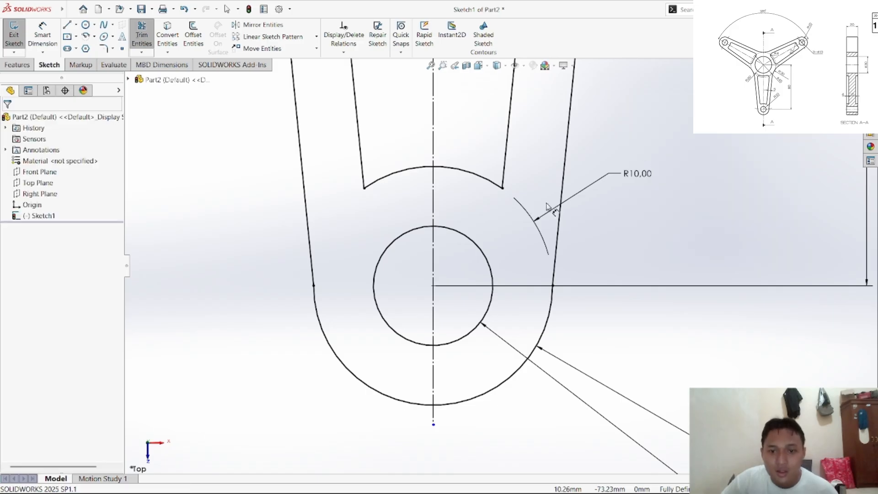
click(344, 53)
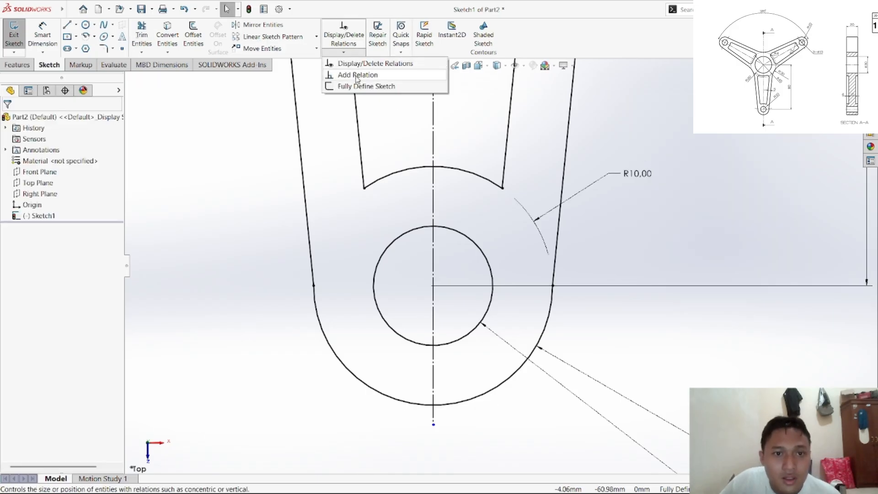
click(352, 75)
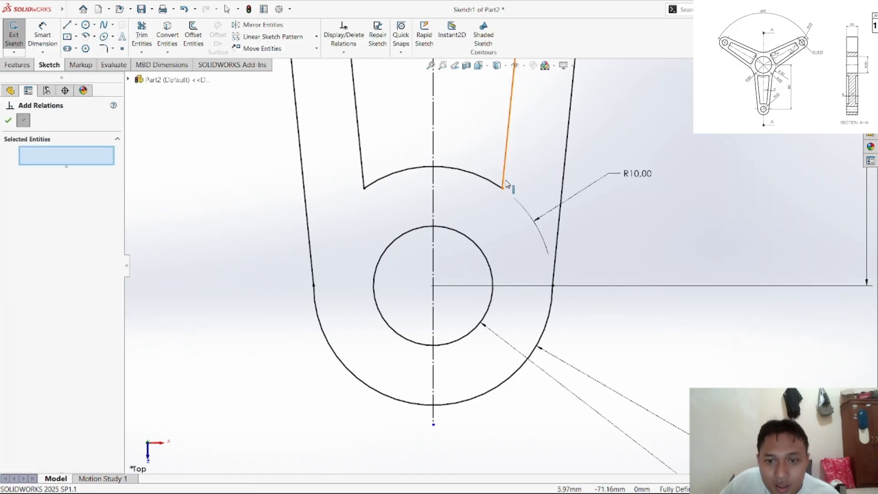
scroll(506, 195, down, 6)
scroll(431, 360, down, 2)
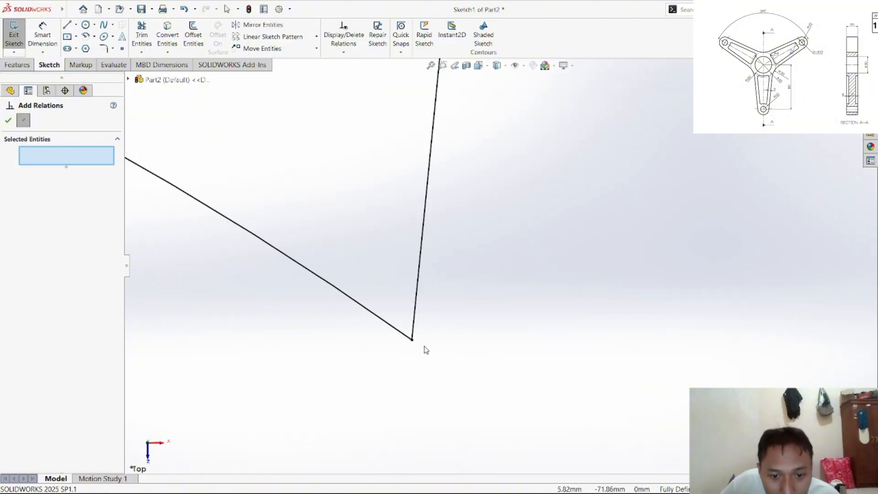
scroll(425, 341, up, 5)
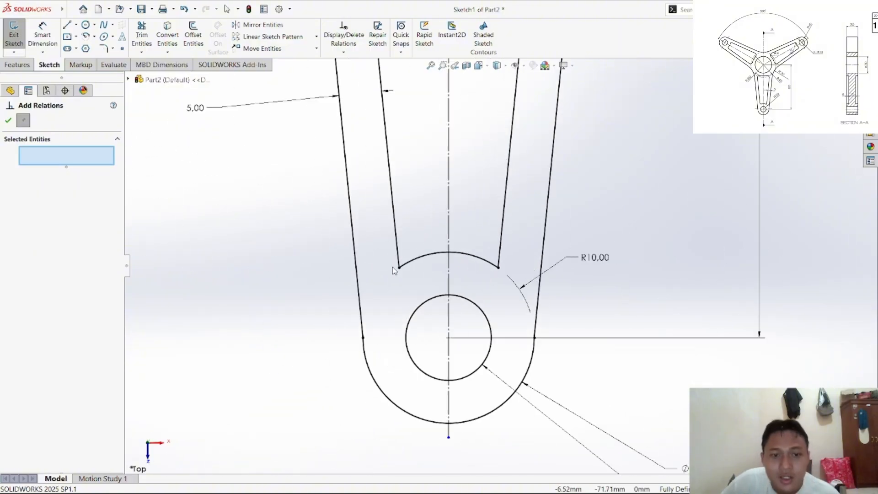
right_click(166, 199)
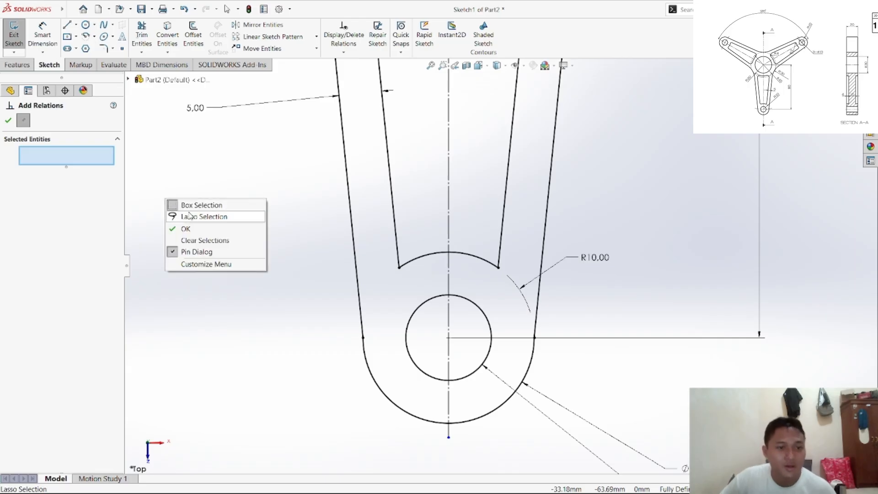
click(190, 227)
Step: Check the pocket's corner fillet radii in the PDF drawing in the browser, and return to SolidWorks
scroll(503, 265, up, 4)
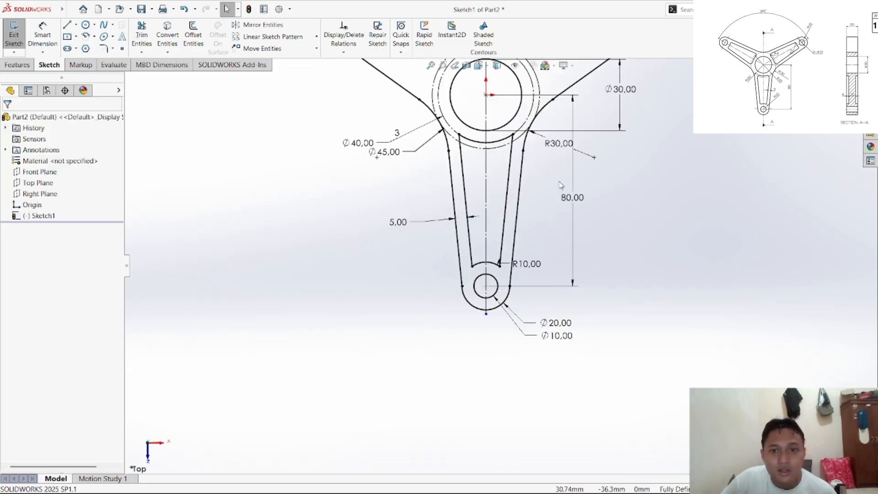
scroll(561, 183, down, 3)
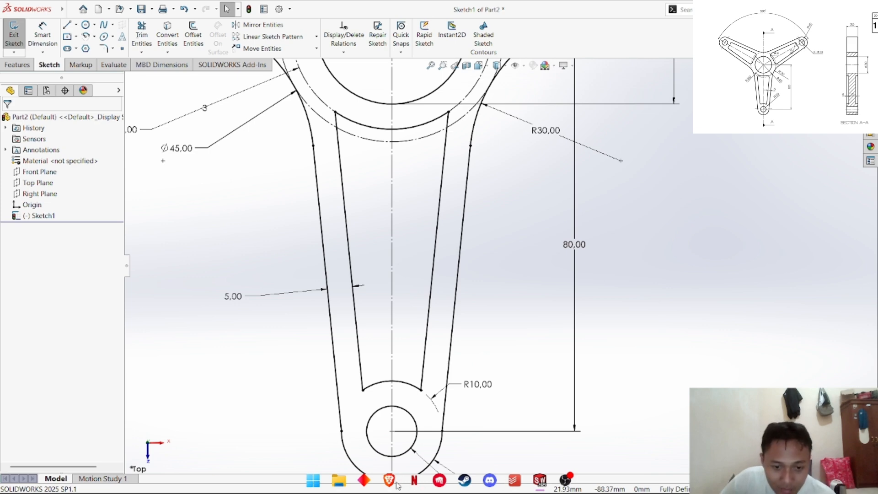
click(389, 479)
scroll(519, 274, up, 4)
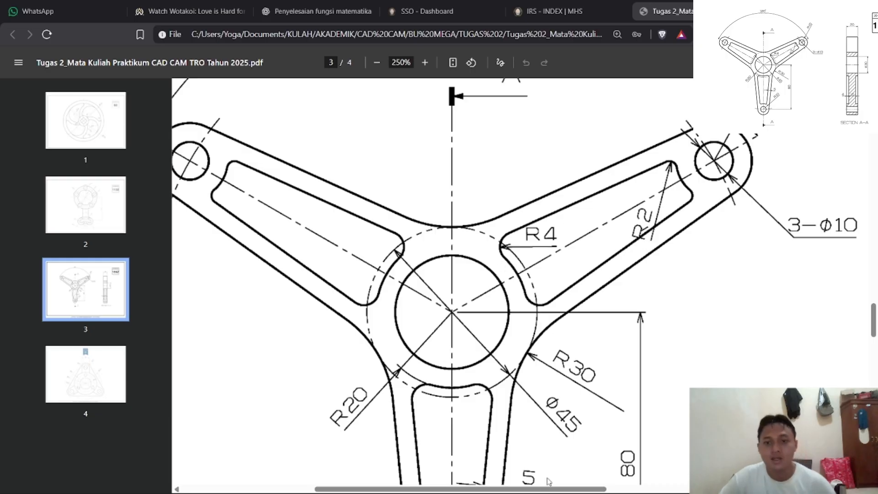
mouse_move(441, 492)
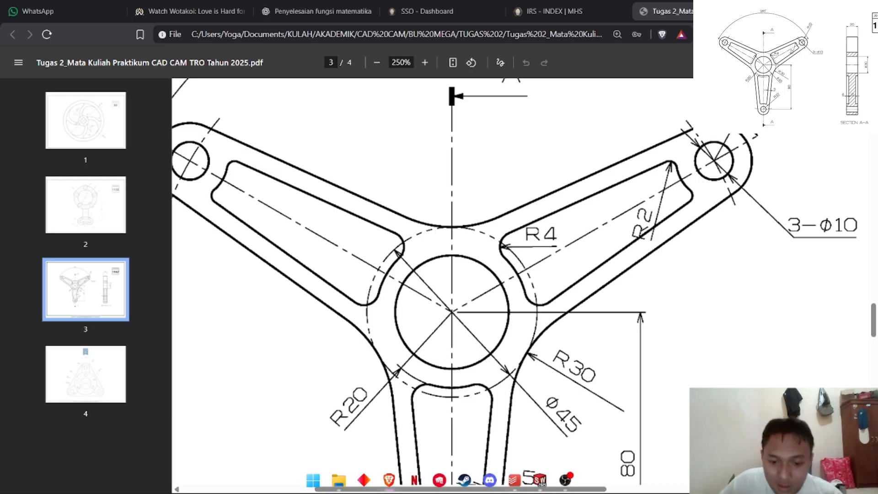
click(540, 480)
Step: Fillet the two lower corners of the arm's pocket with a 2 mm sketch fillet, accepting the removal of conflicting relations
click(113, 49)
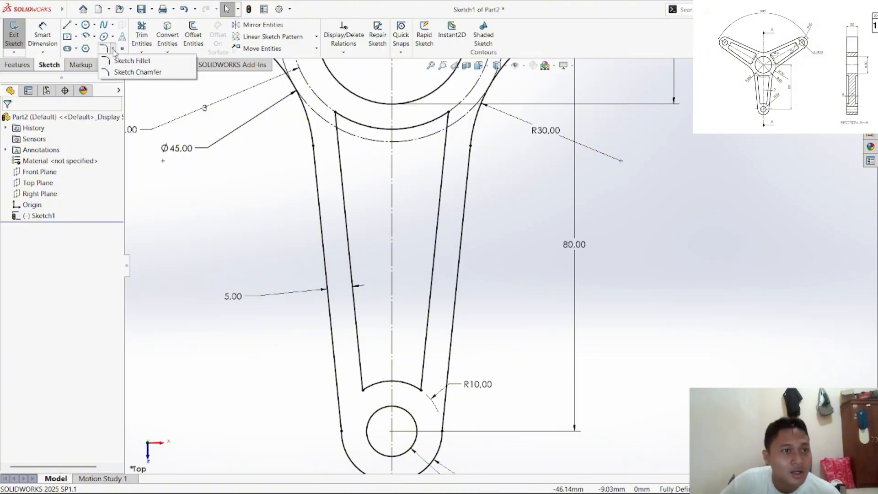
click(131, 60)
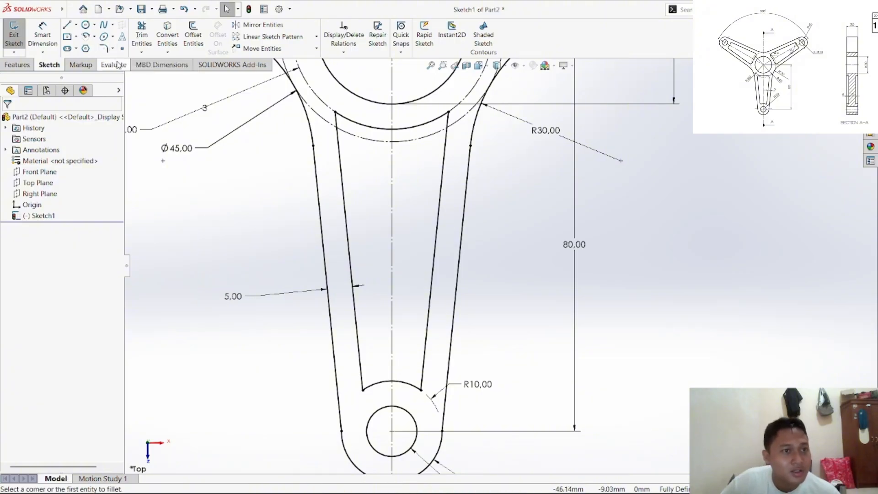
click(361, 377)
click(383, 388)
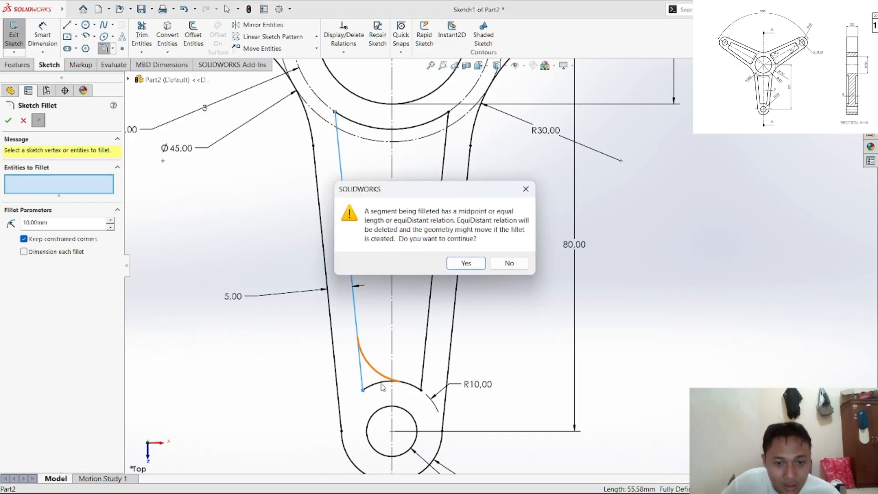
click(465, 263)
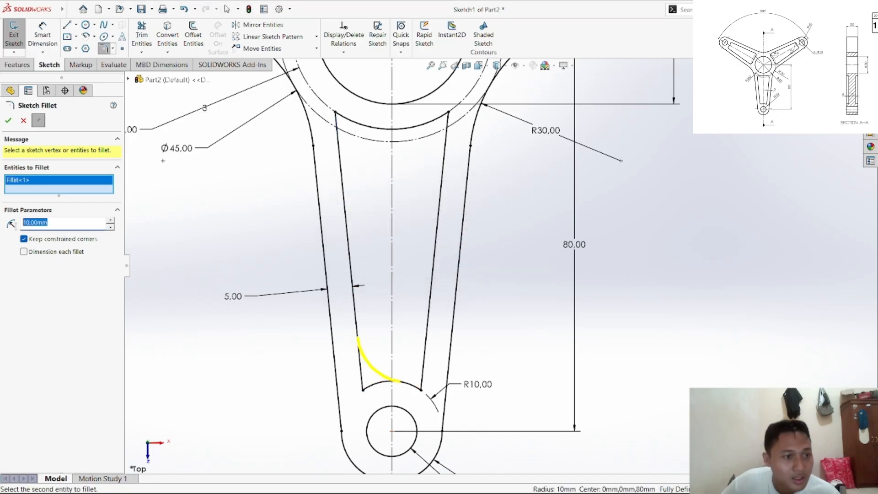
text(2)
key(Return)
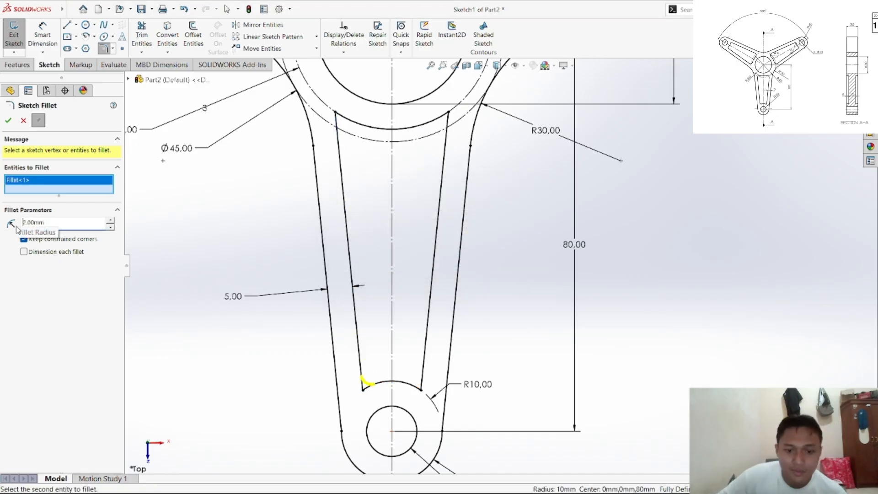
click(421, 390)
click(467, 261)
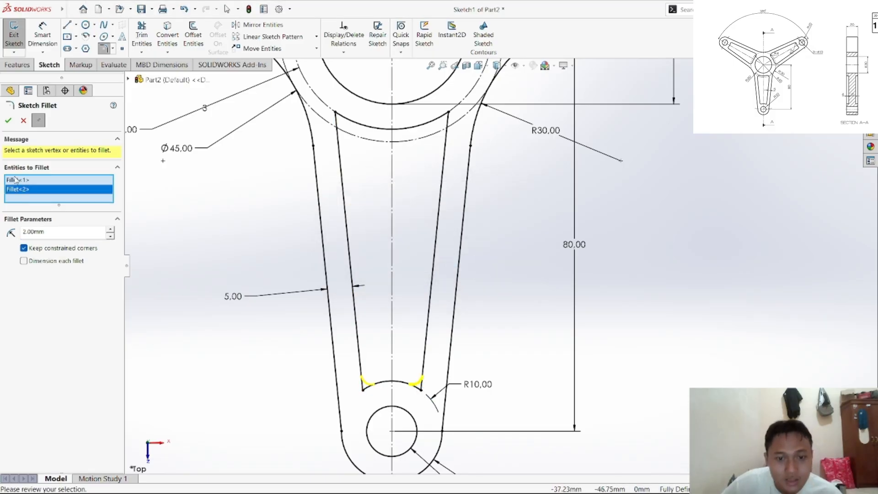
click(13, 122)
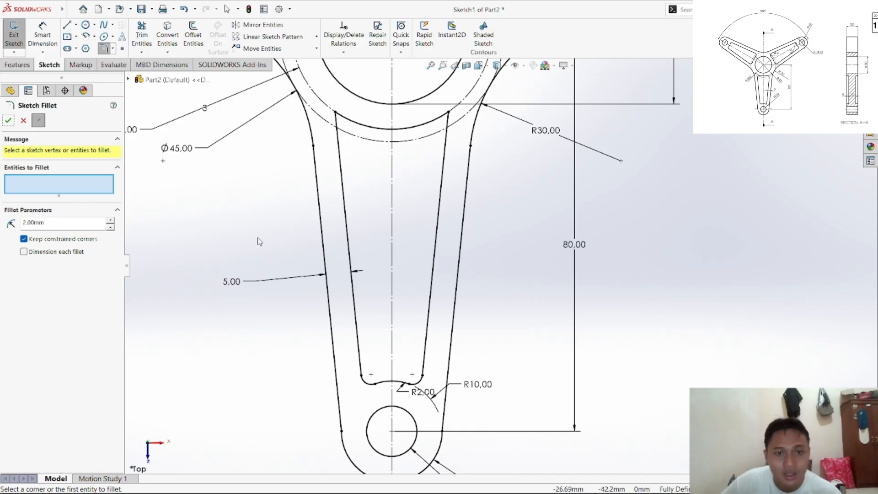
click(8, 120)
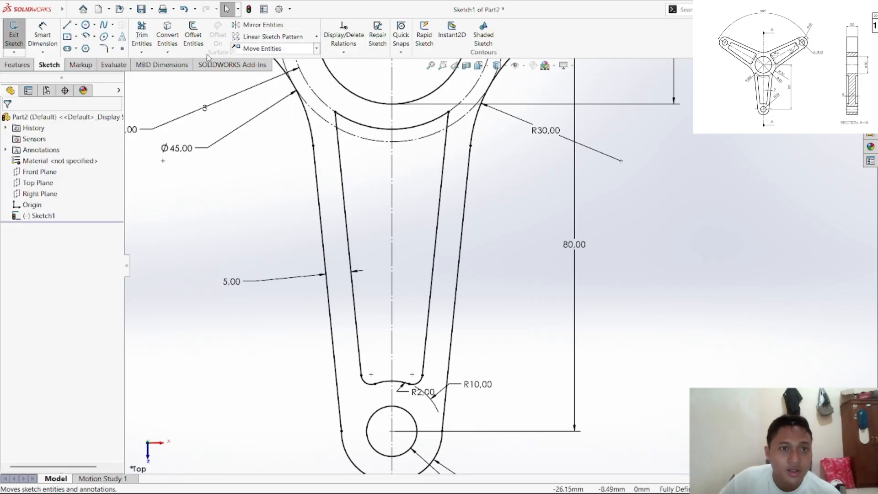
Step: Fillet the pocket's two upper corners near the hub with a 4 mm sketch fillet, accepting the removal of conflicting relations
click(104, 49)
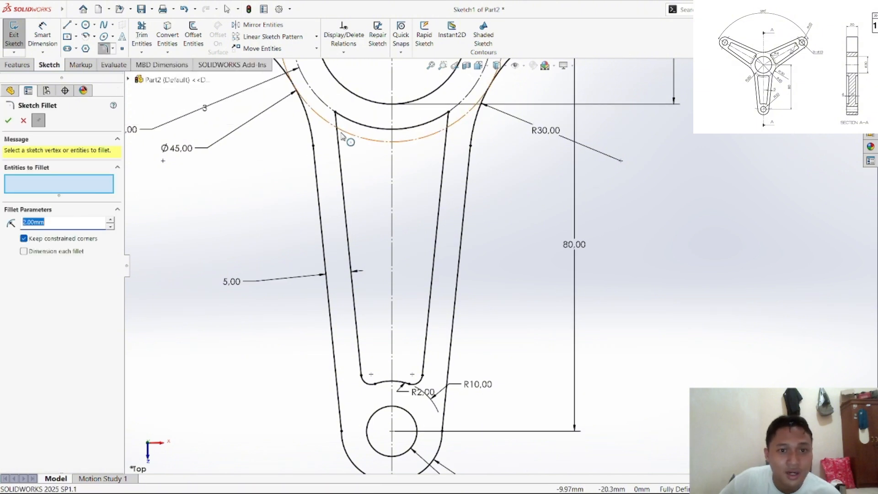
click(338, 147)
click(350, 122)
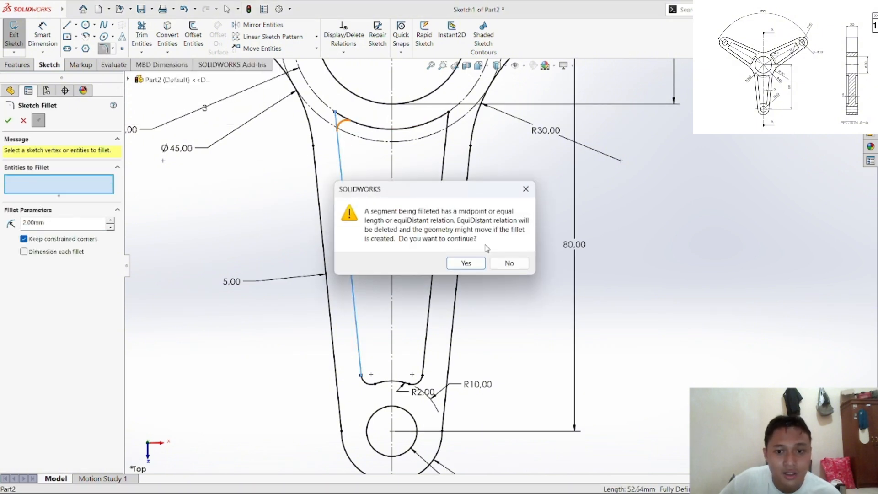
click(465, 261)
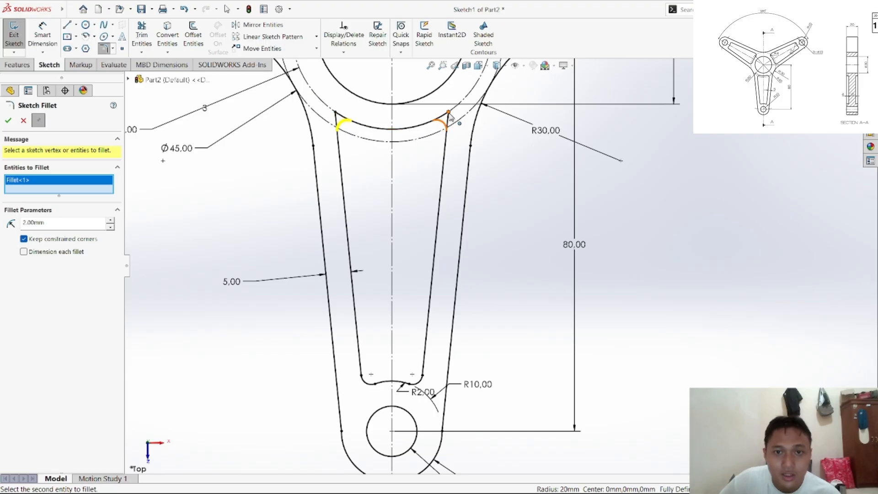
click(449, 113)
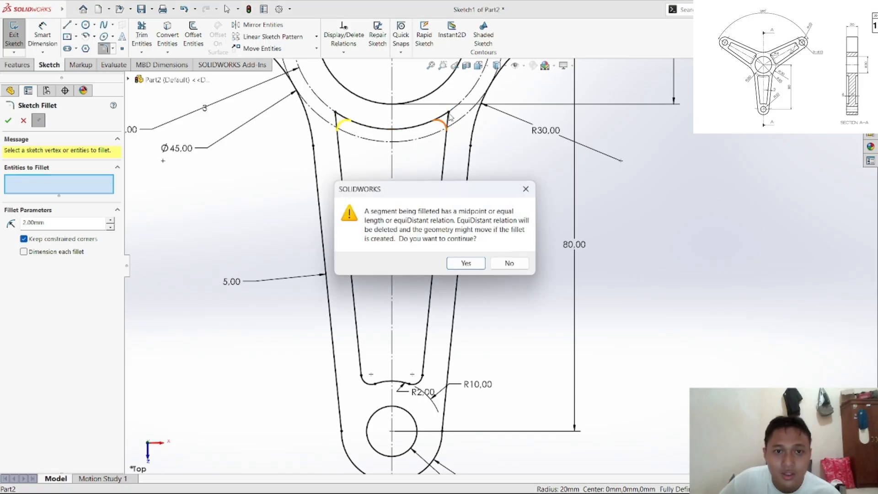
click(466, 263)
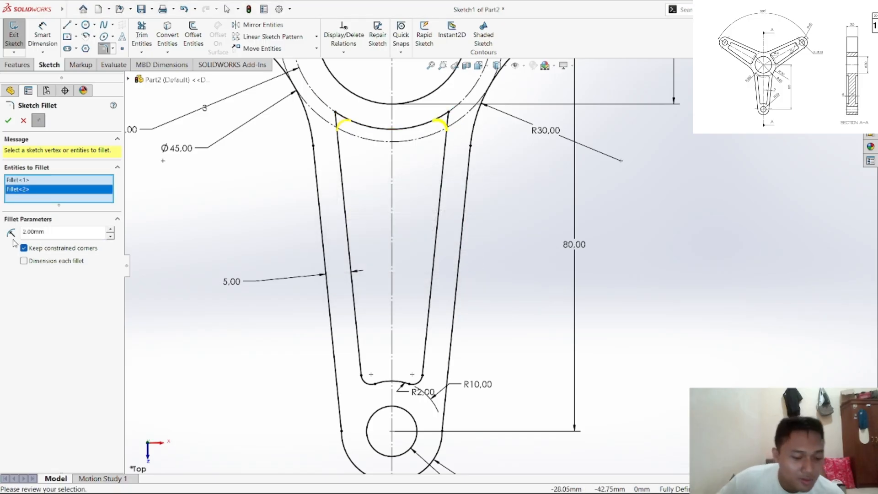
double_click(42, 232)
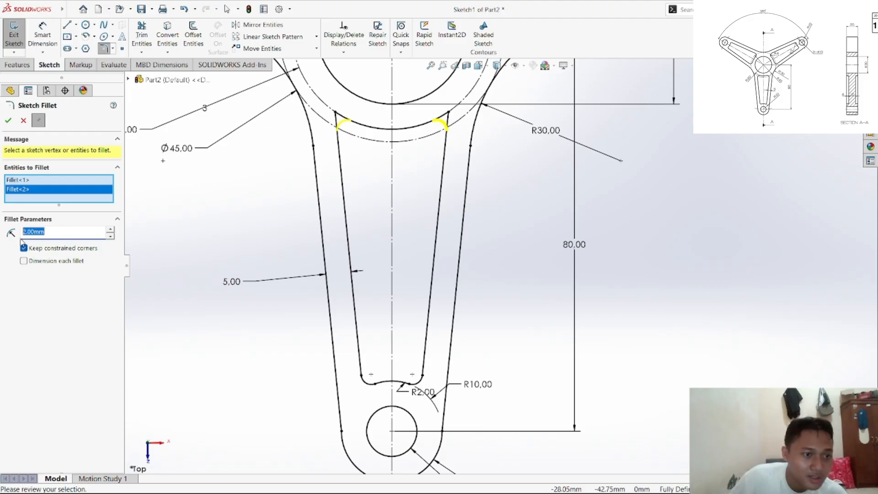
text(4)
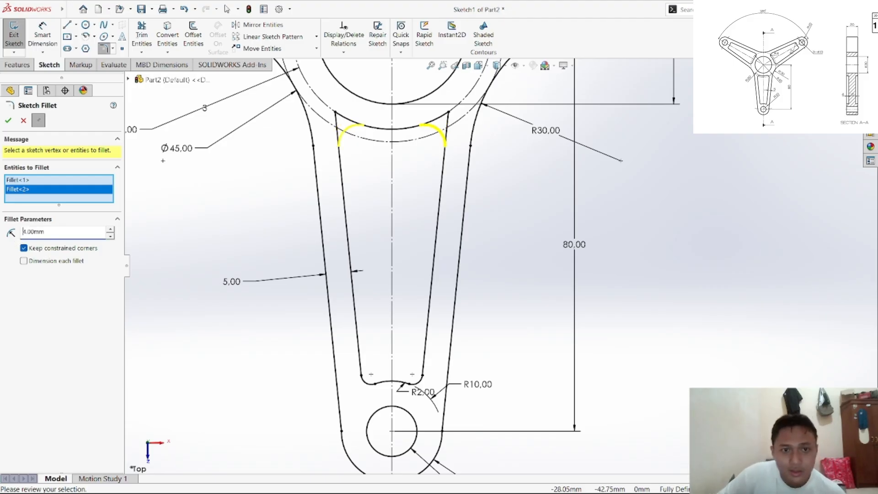
click(8, 122)
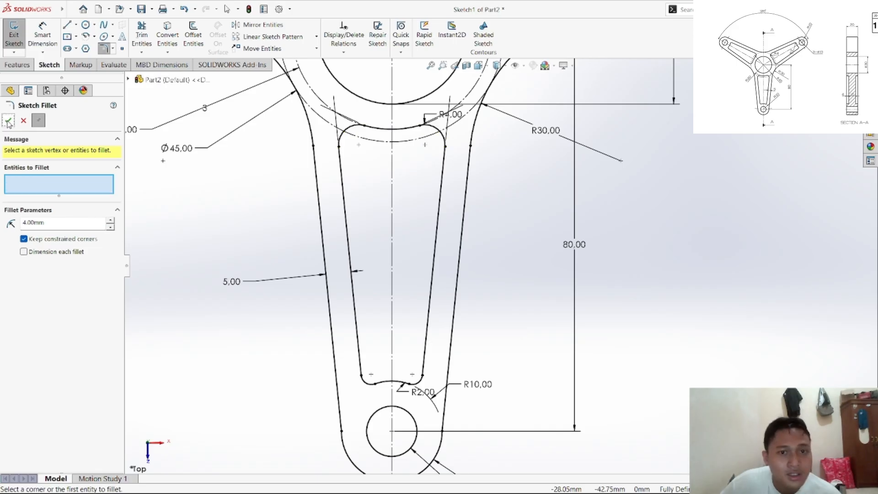
click(8, 121)
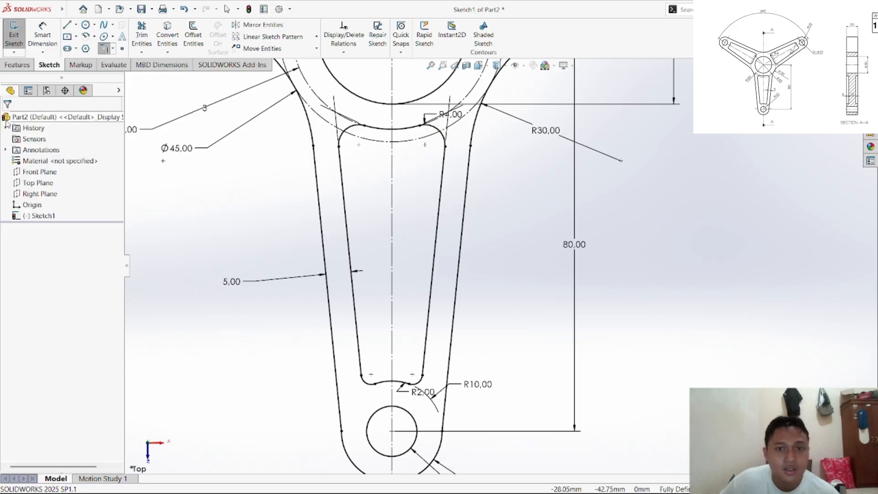
Step: Move the R4 and R2 fillet dimensions out of the pocket to clear space right of the arm
drag(454, 120, 502, 124)
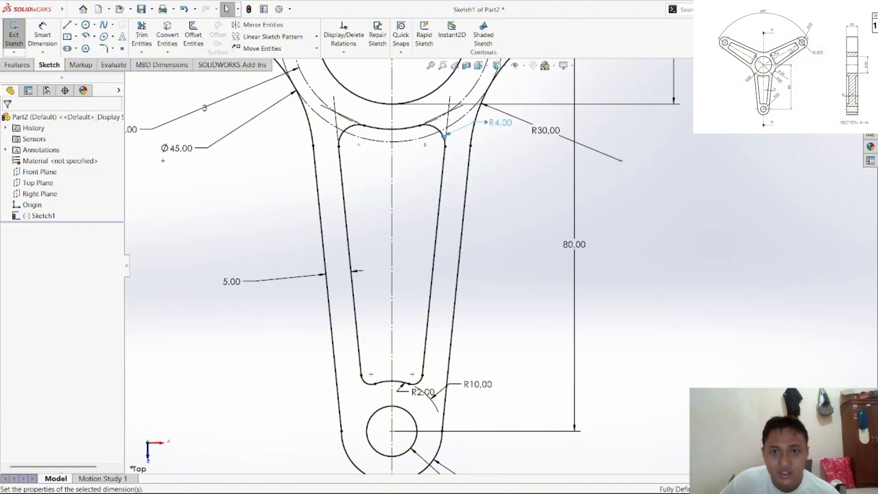
click(524, 196)
drag(440, 390, 482, 407)
click(494, 315)
Step: Start a circular sketch pattern and select the pocket's side lines, upper-left fillet, lower arc and both lower fillets as entities
scroll(497, 308, down, 3)
scroll(496, 274, up, 5)
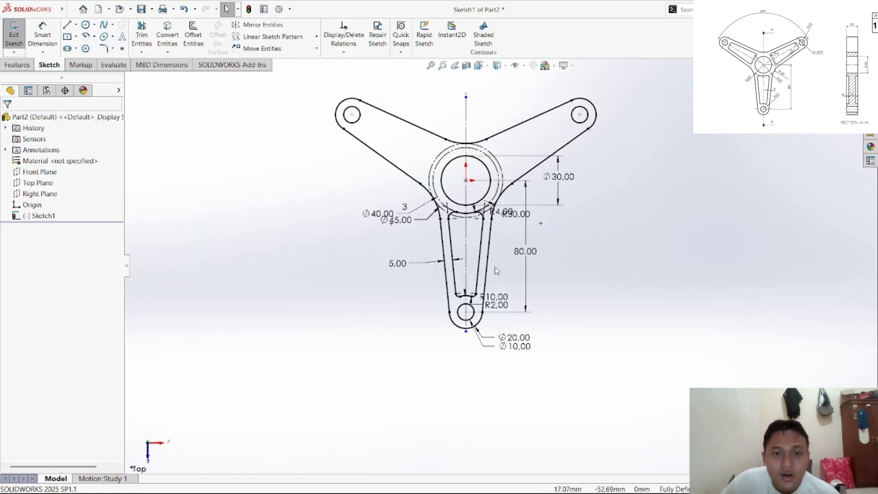
scroll(524, 214, down, 2)
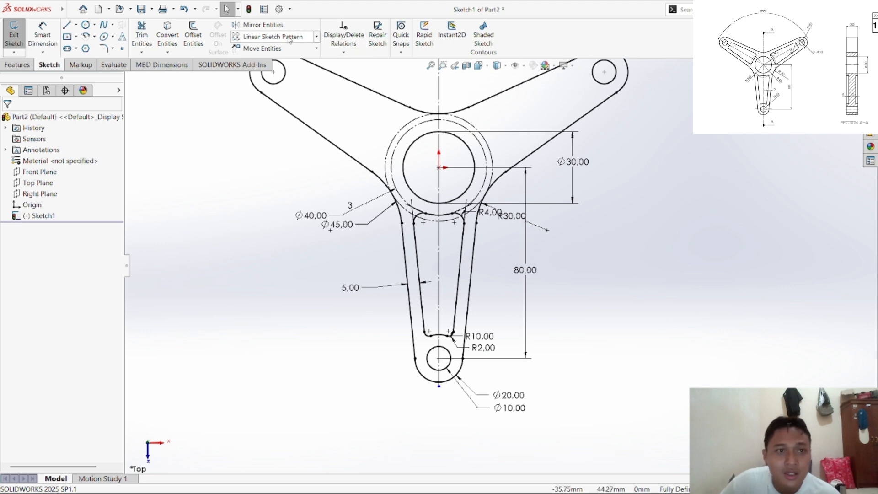
click(316, 38)
click(306, 59)
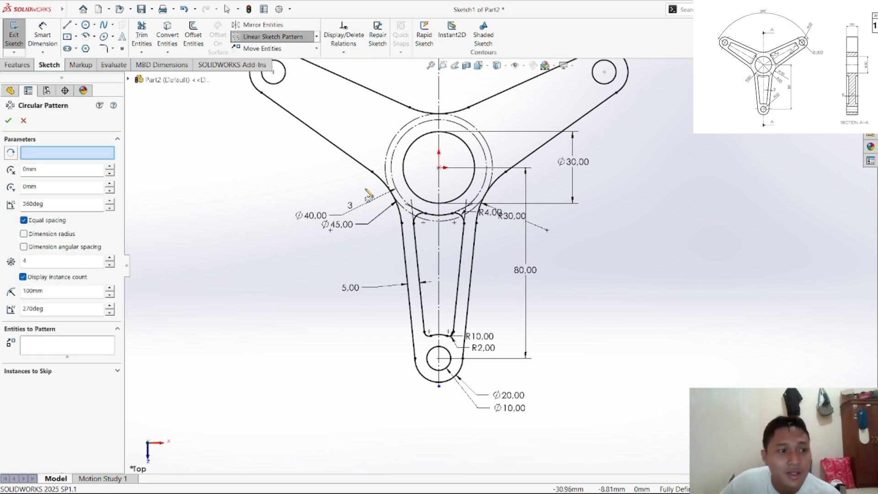
click(42, 346)
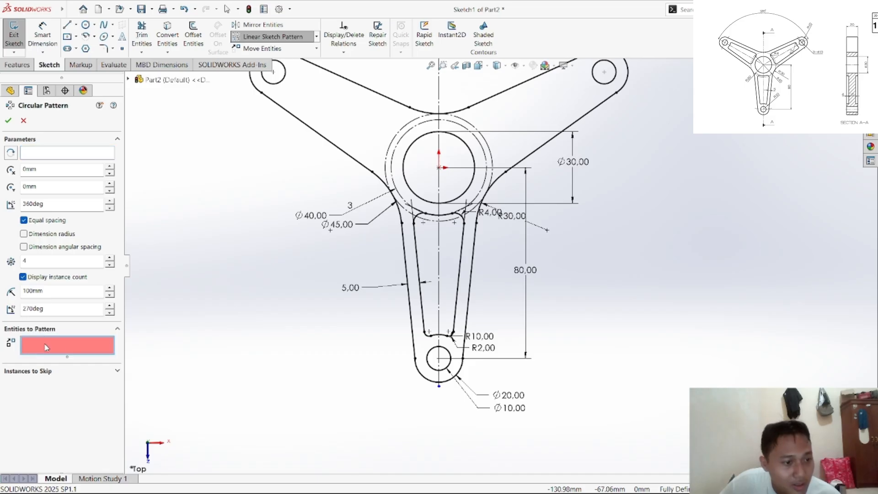
click(420, 278)
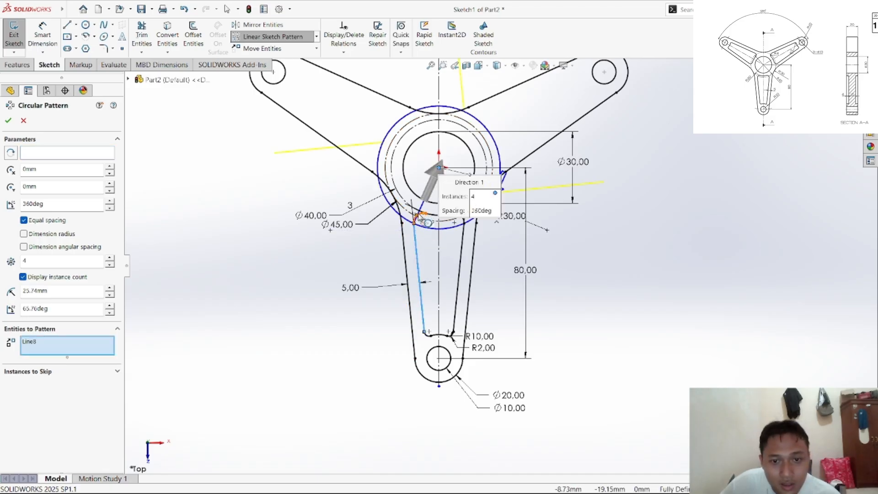
click(420, 217)
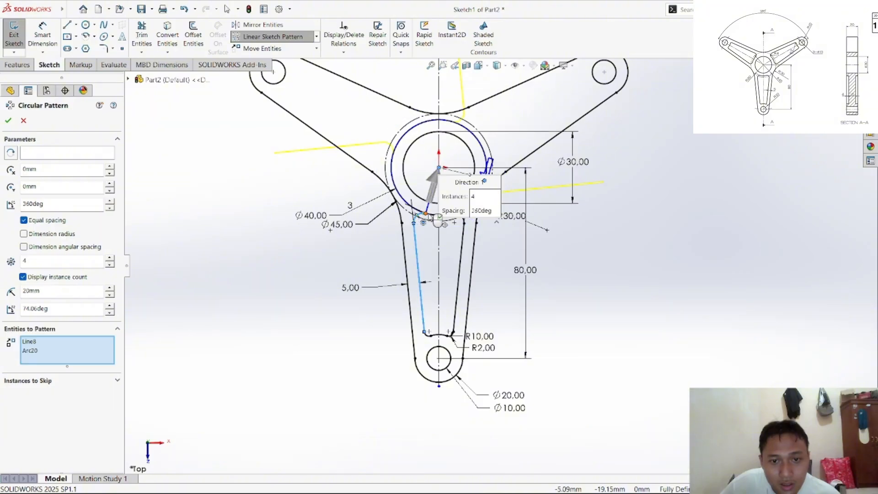
click(456, 304)
click(444, 337)
scroll(438, 345, down, 6)
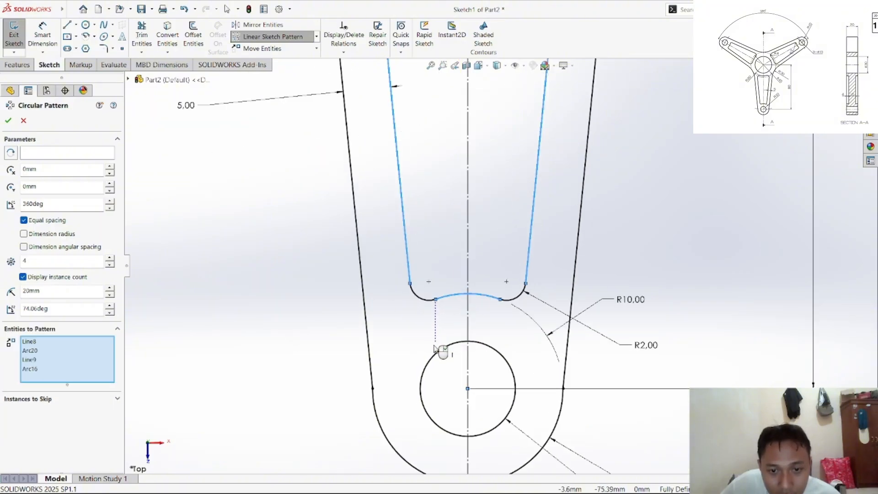
click(425, 300)
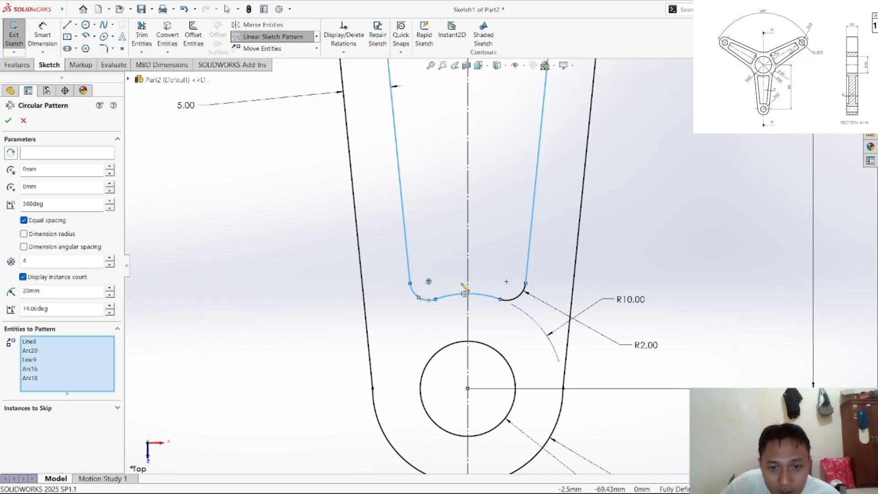
click(517, 294)
Step: Add the pocket's upper arc and upper-right fillet to the circular pattern, and create 3 equally spaced instances over 360 degrees
scroll(521, 298, up, 3)
scroll(535, 253, up, 3)
scroll(492, 185, down, 3)
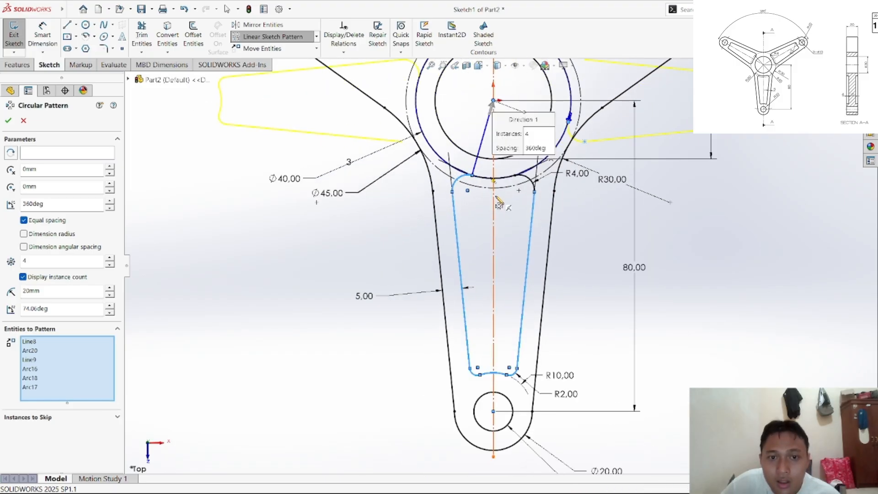
click(490, 179)
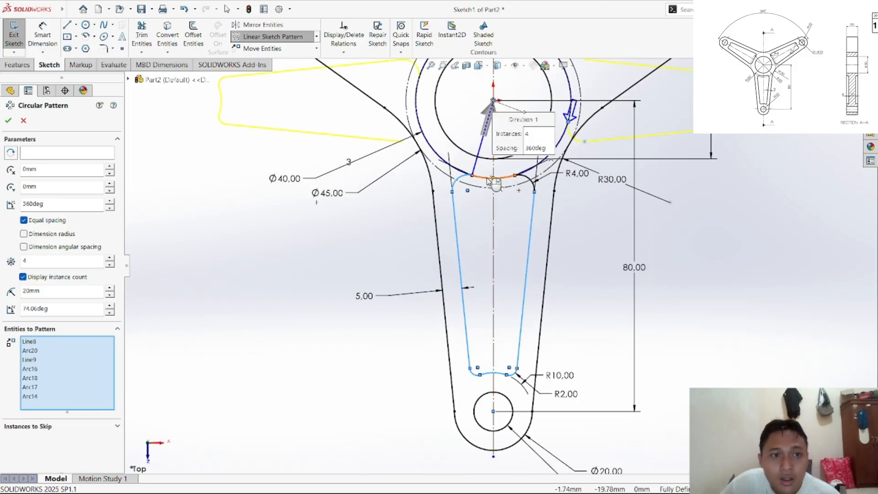
click(533, 183)
scroll(592, 200, up, 3)
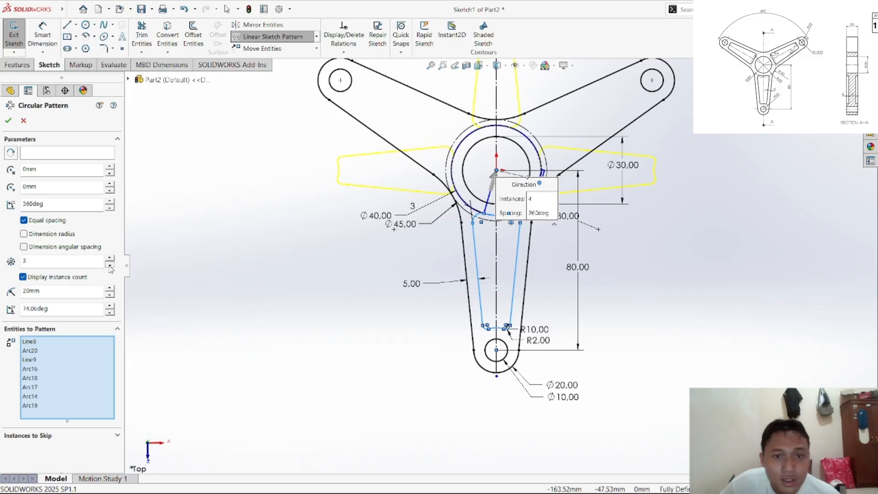
click(7, 121)
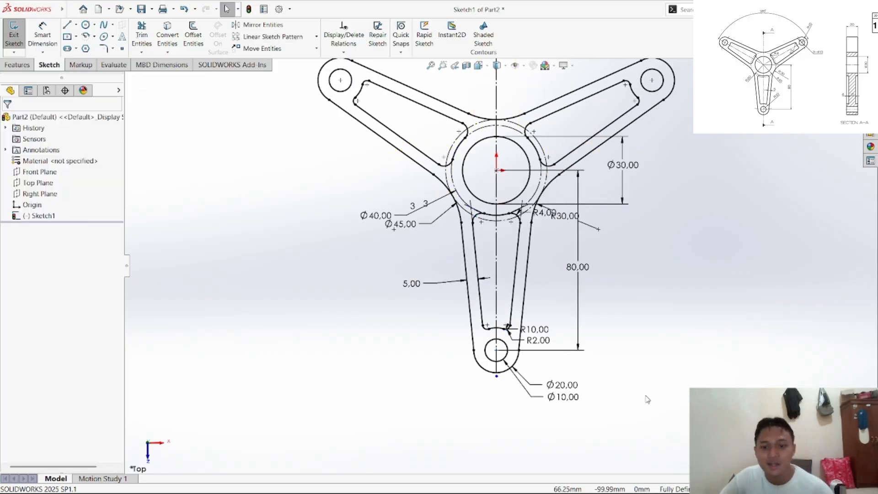
Step: Move the 80 mm arm length dimension to the left side of the lower arm
drag(577, 267, 336, 257)
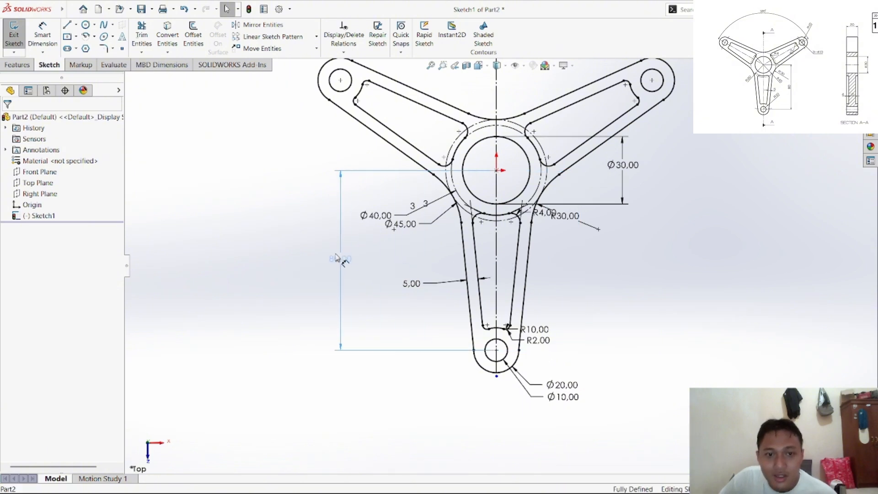
Step: Move the Ø40 and Ø30 dimensions above the hub and the Ø45 and R4 dimensions to its right side
scroll(611, 254, down, 2)
scroll(611, 253, up, 3)
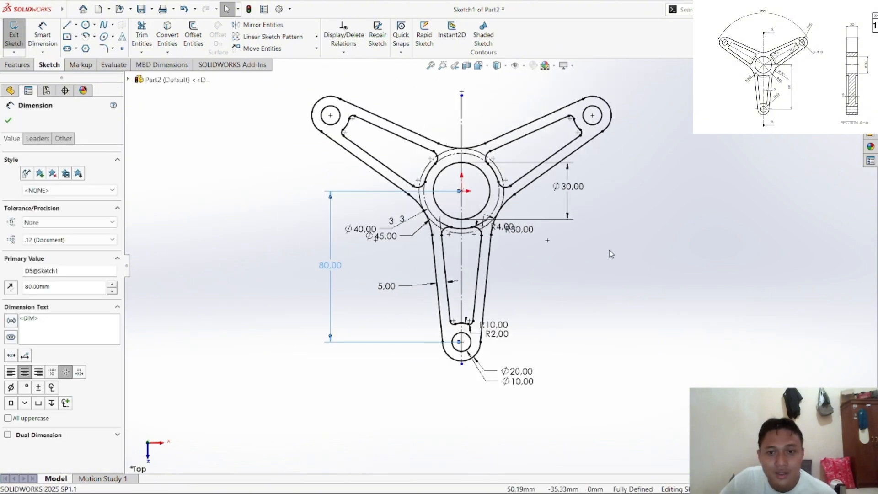
mouse_move(366, 228)
mouse_down()
mouse_move(398, 161)
mouse_move(497, 93)
mouse_move(534, 88)
mouse_move(388, 230)
mouse_move(454, 91)
mouse_move(546, 90)
mouse_move(571, 103)
mouse_move(610, 271)
mouse_move(612, 233)
mouse_up()
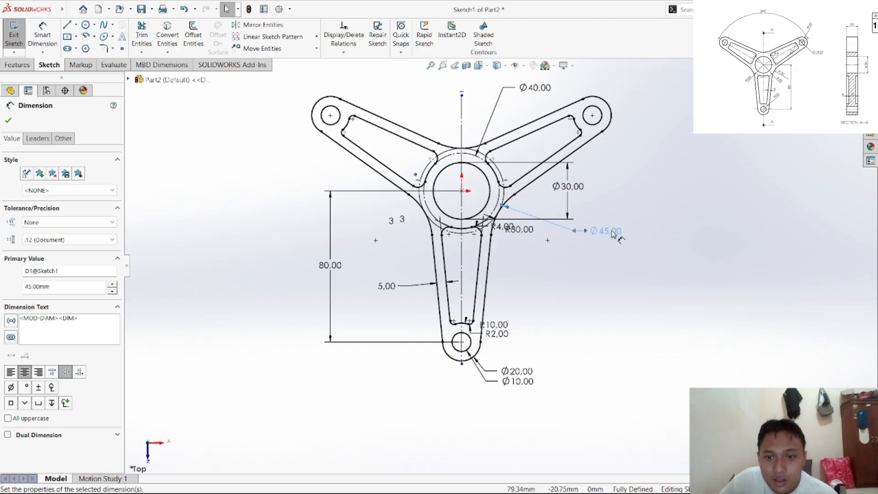
mouse_move(502, 228)
mouse_down()
mouse_move(538, 250)
mouse_move(506, 258)
mouse_move(509, 266)
mouse_move(534, 243)
mouse_move(515, 229)
mouse_up()
click(619, 148)
drag(566, 188, 448, 101)
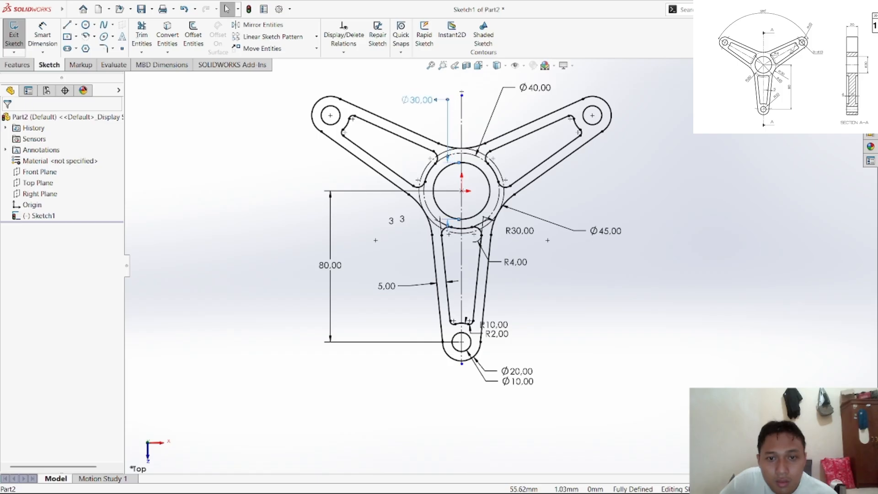
click(642, 200)
Step: Spread out the R10, R2 and Ø10 dimensions around the lower end of the bottom arm
drag(499, 337, 547, 296)
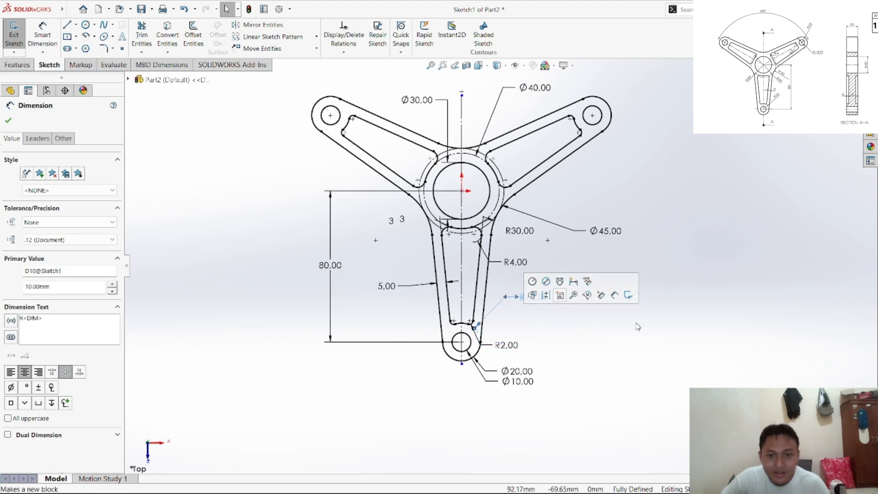
click(638, 326)
drag(516, 381, 499, 394)
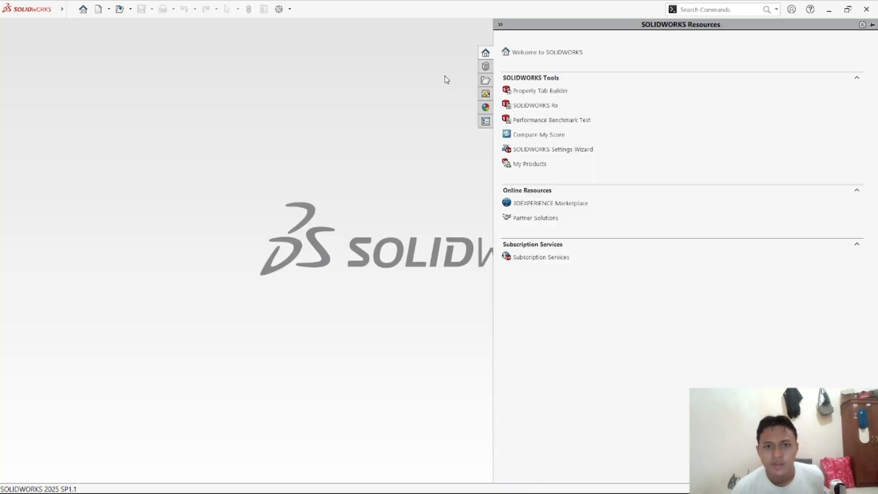
Step: Examine drawing 43 on page 4 of the assignment PDF in the browser, and return to SOLIDWORKS
click(500, 25)
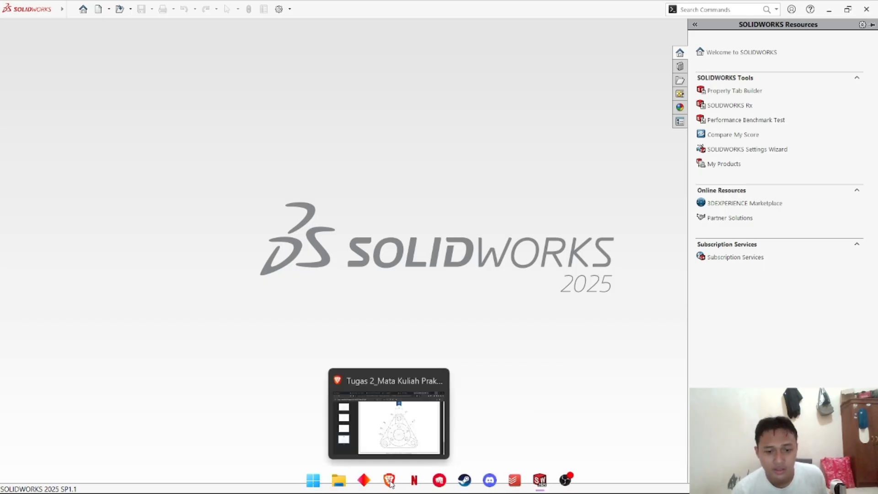
click(390, 483)
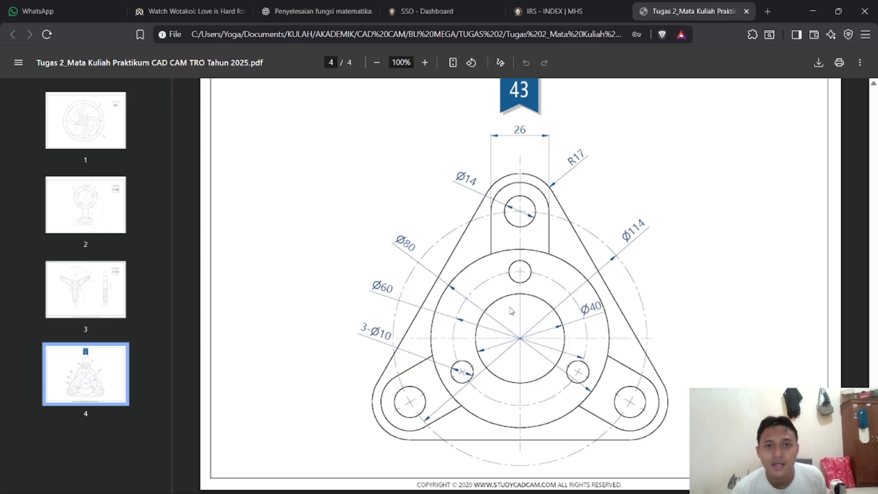
click(540, 479)
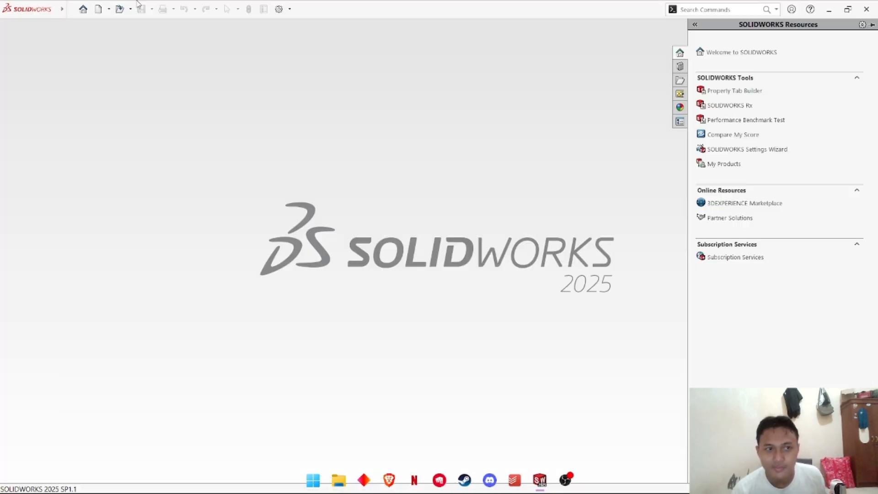
Step: Create a new part document and start a sketch on the Top Plane
click(71, 10)
click(72, 9)
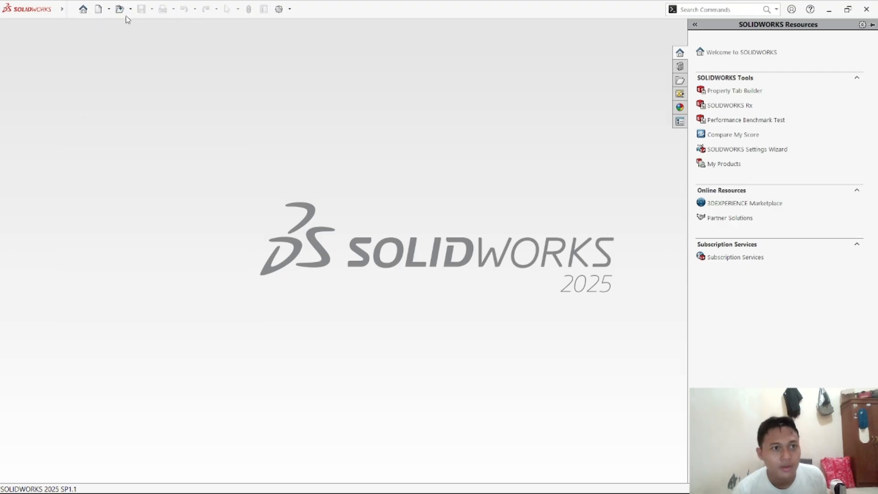
click(99, 10)
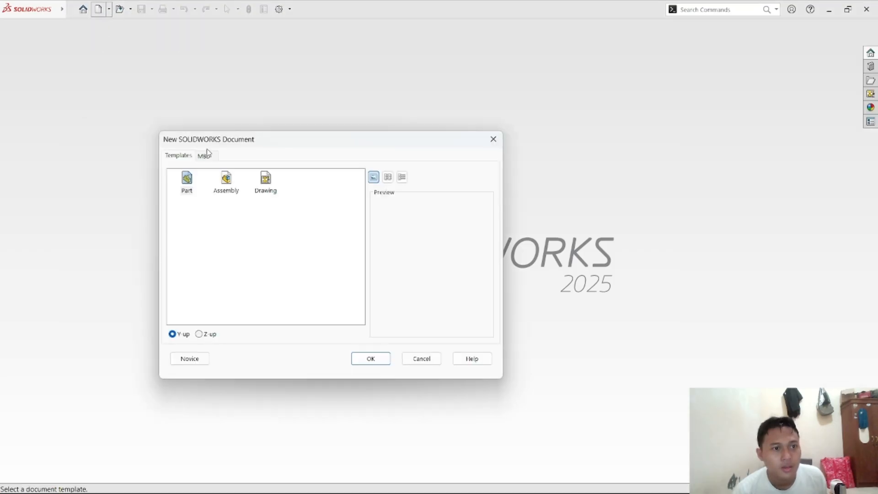
click(388, 361)
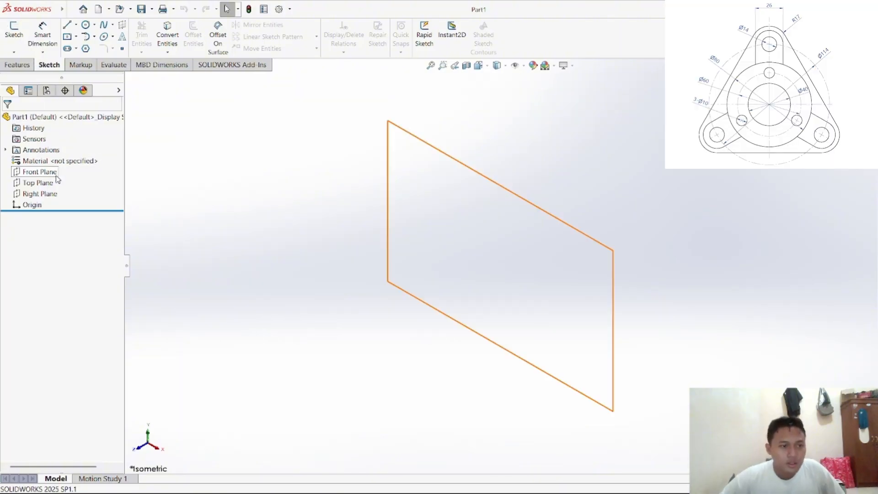
click(43, 183)
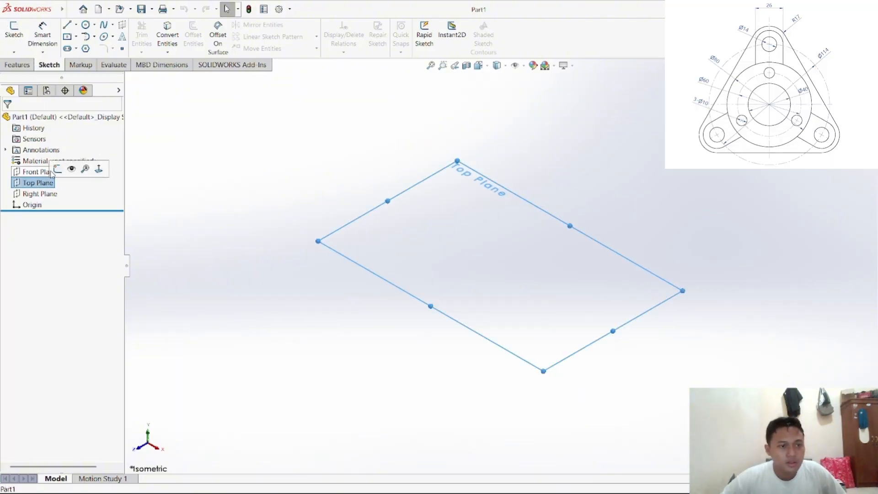
click(54, 170)
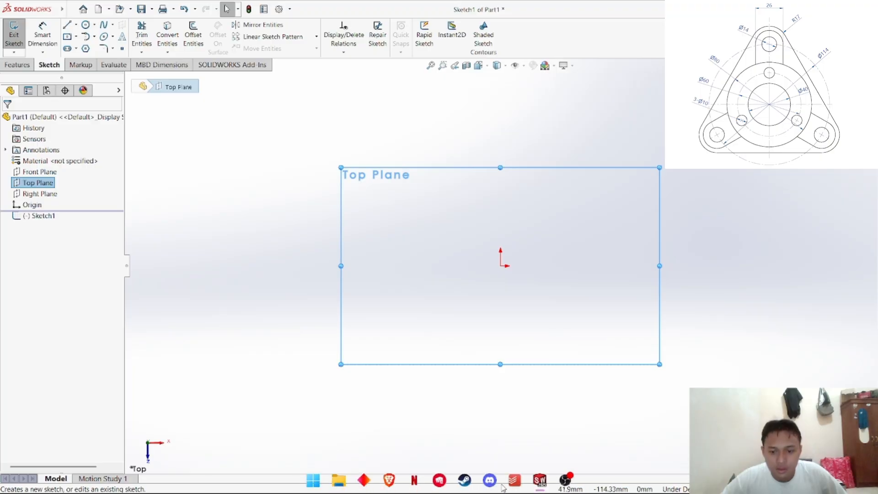
Step: Recheck the triangular flange's dimensions in the browser PDF and switch back to the SOLIDWORKS sketch
click(389, 479)
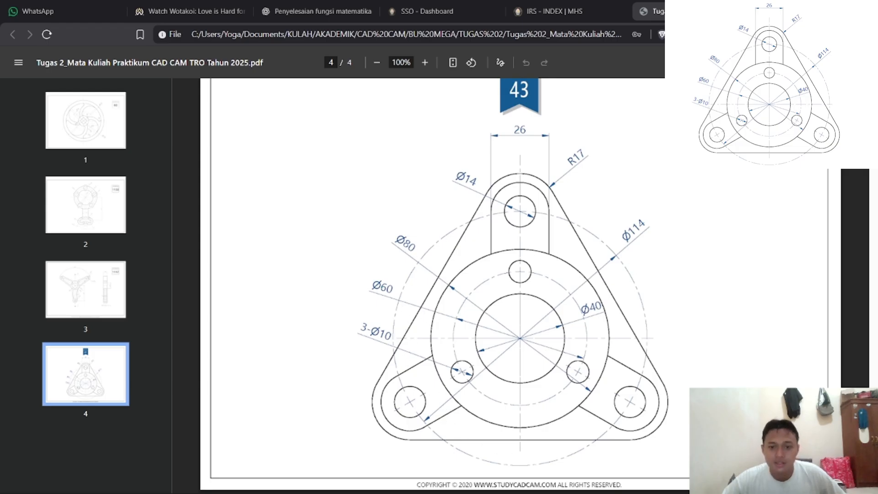
mouse_move(593, 490)
mouse_move(563, 480)
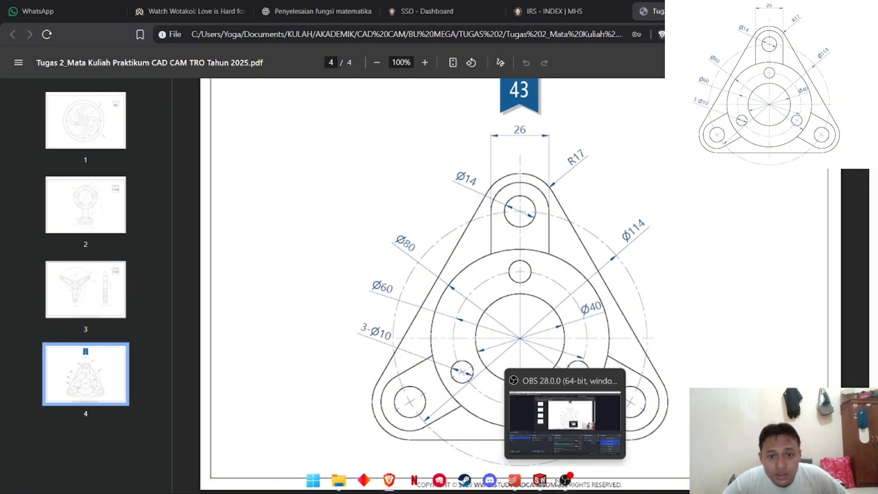
click(538, 483)
Step: Sketch two concentric circles centred on the origin, with radii of about 55 mm and 92 mm
click(85, 24)
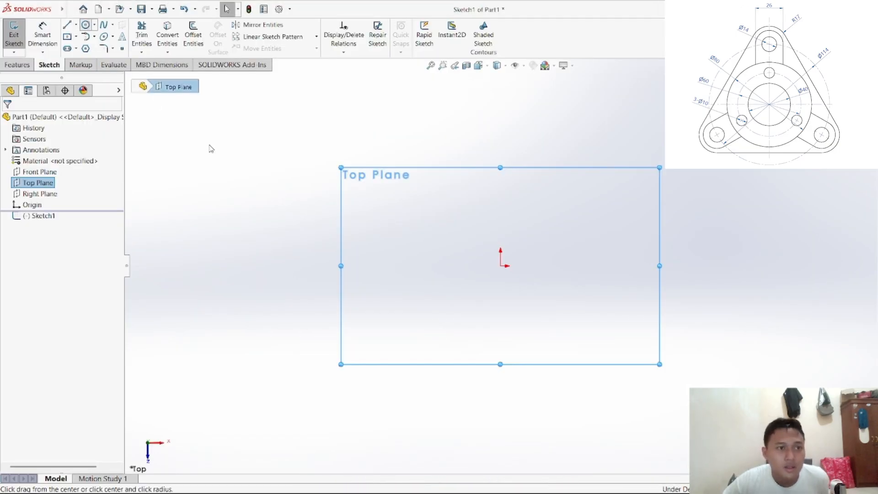
click(501, 265)
click(582, 208)
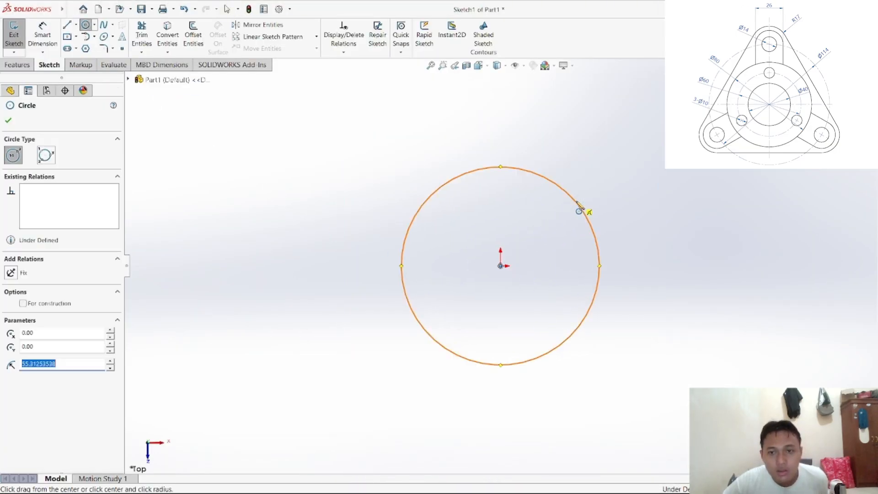
click(501, 266)
click(601, 145)
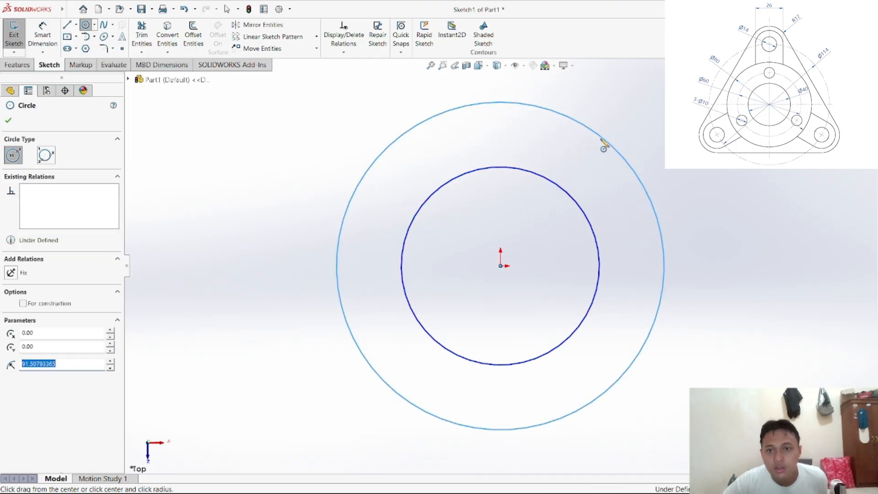
right_click(249, 167)
click(276, 176)
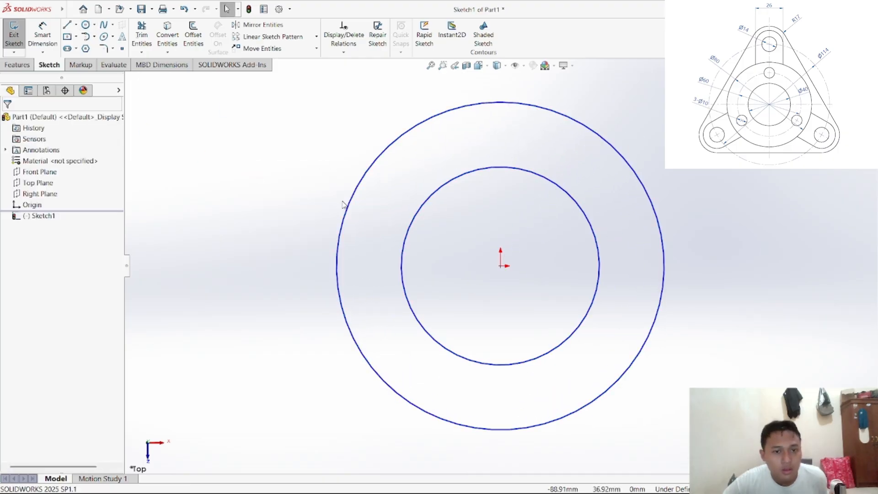
Step: Convert both the outer and the inner circle to construction geometry
click(339, 220)
click(23, 266)
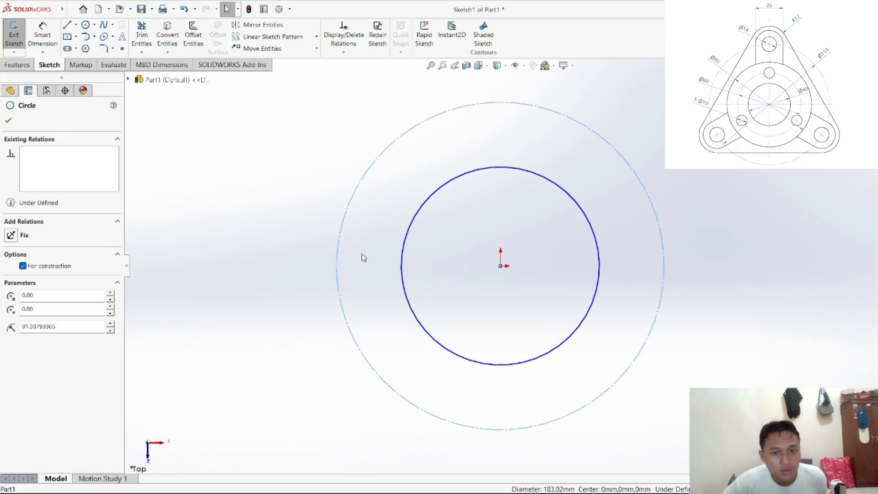
click(9, 120)
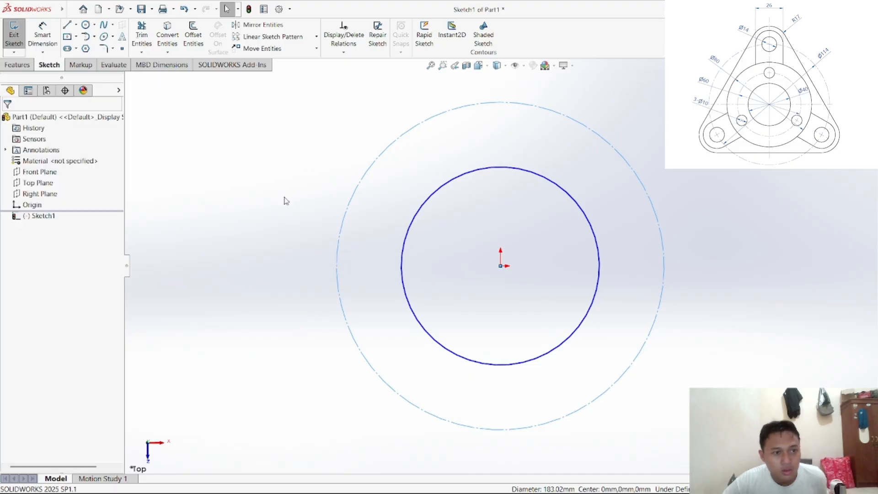
click(411, 242)
click(22, 266)
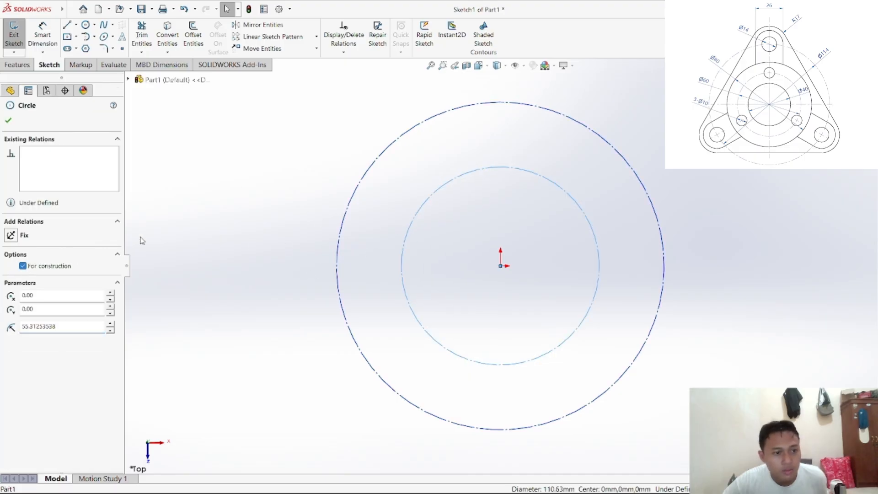
click(236, 210)
Step: Dimension the diameter of the inner construction circle
click(43, 36)
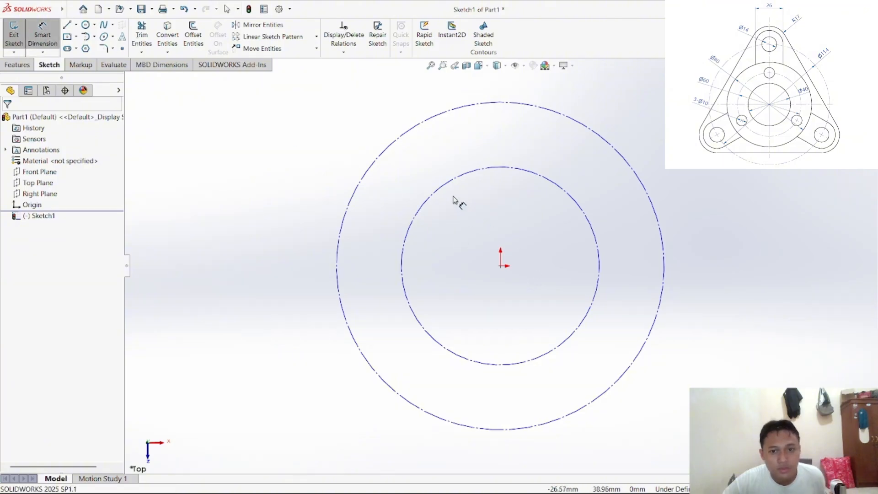
click(453, 180)
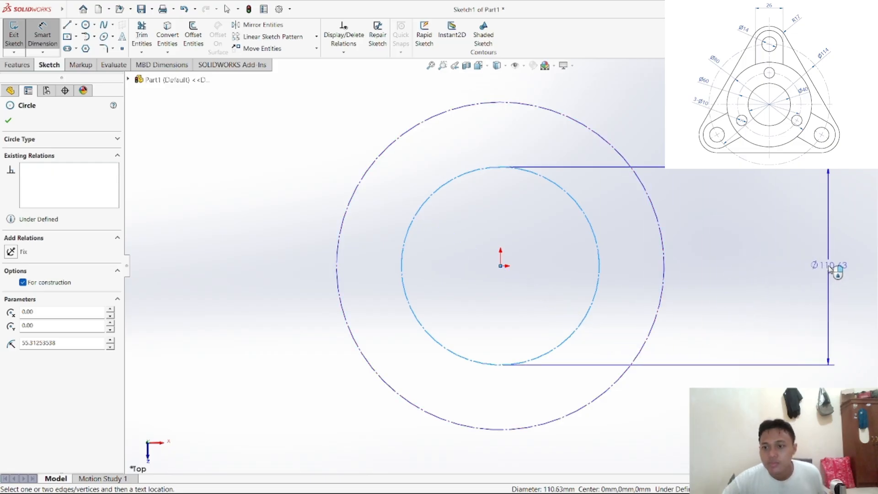
Step: Dimension the inner construction circle at 60 mm diameter and the outer construction circle at 114 mm diameter
click(831, 270)
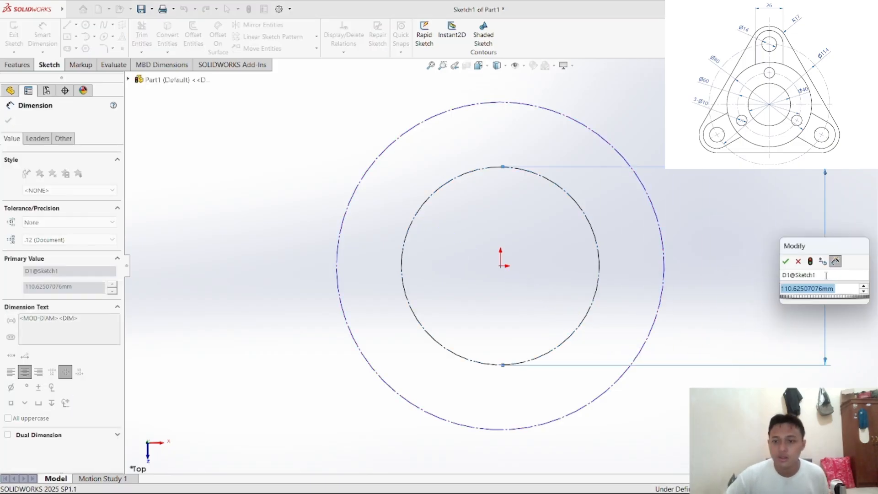
text(60)
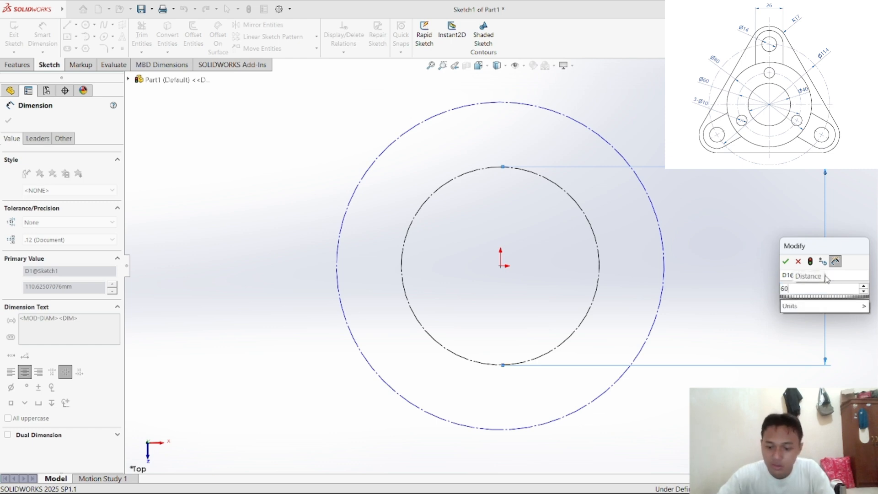
key(Return)
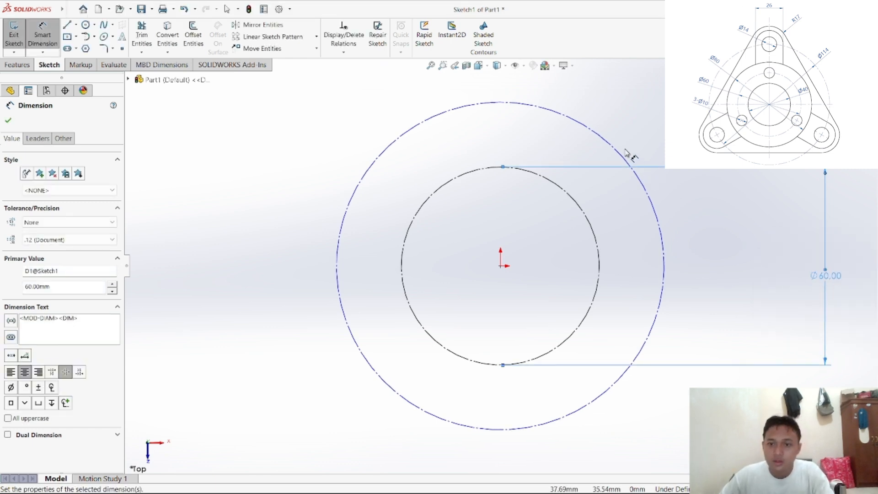
click(625, 154)
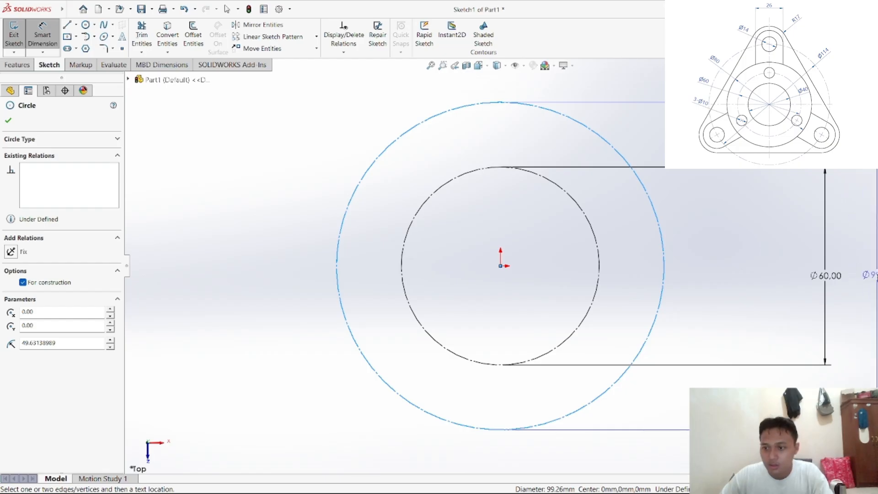
click(863, 276)
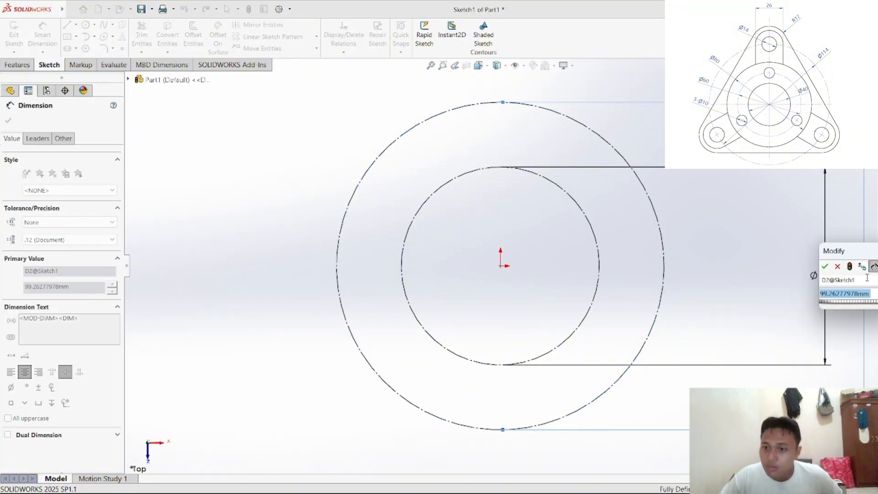
text(114)
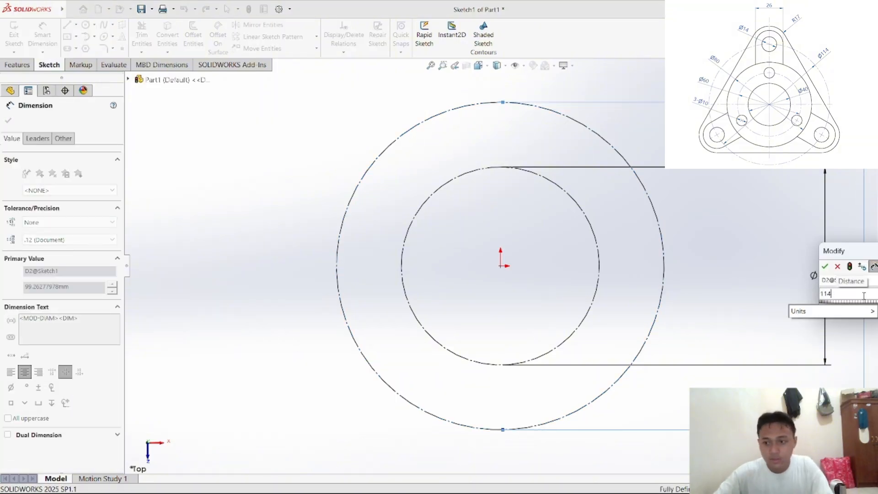
key(Return)
key(f)
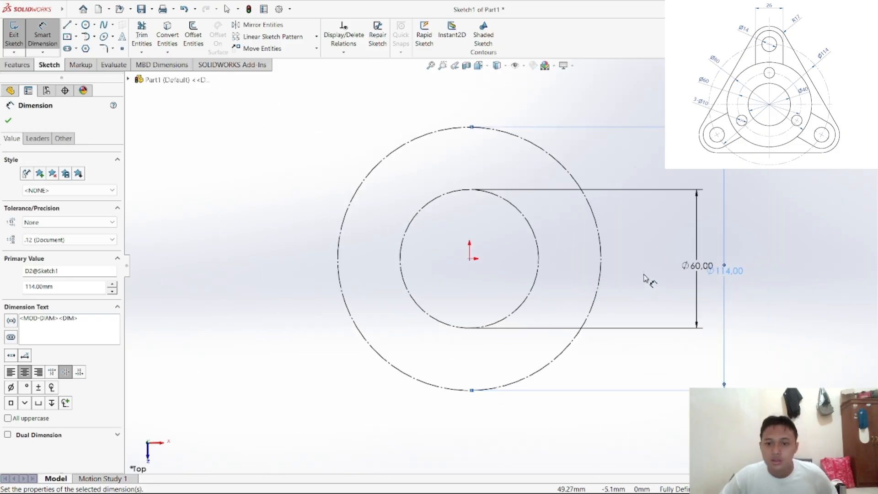
Step: Consult the flange drawing in the browser's PDF and sketch a solid circle about 38 mm in diameter centred on the origin
mouse_move(452, 489)
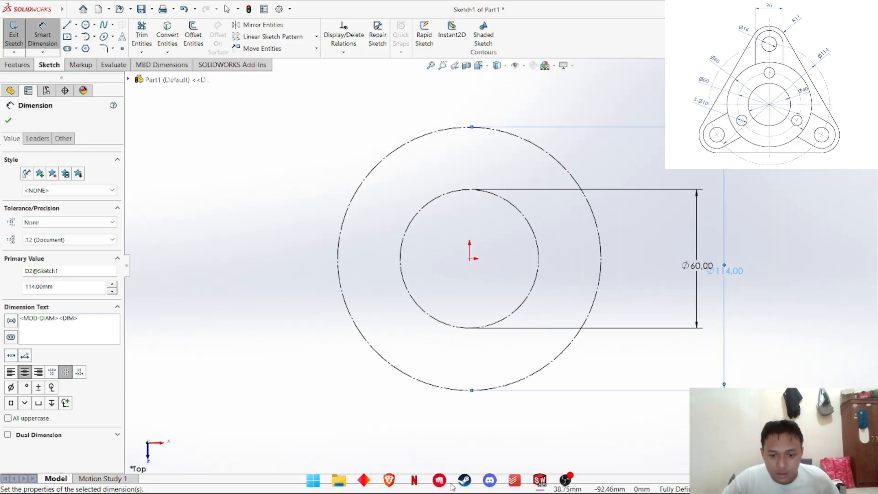
click(389, 481)
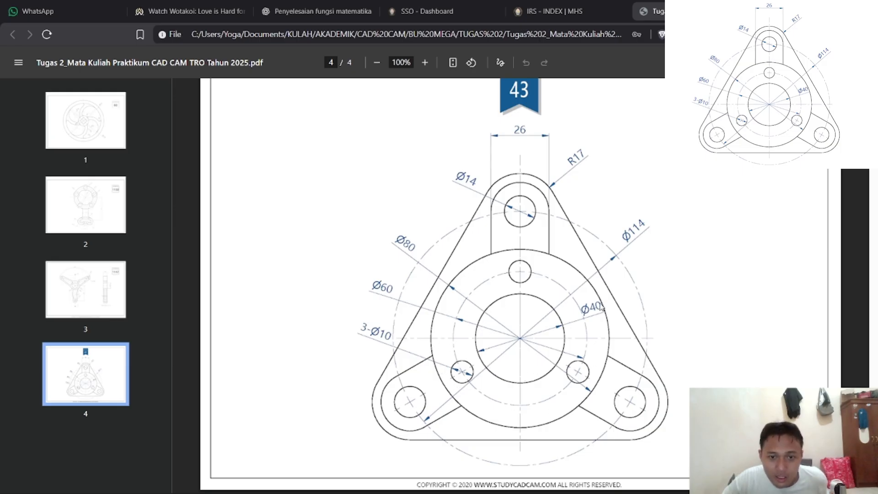
mouse_move(540, 492)
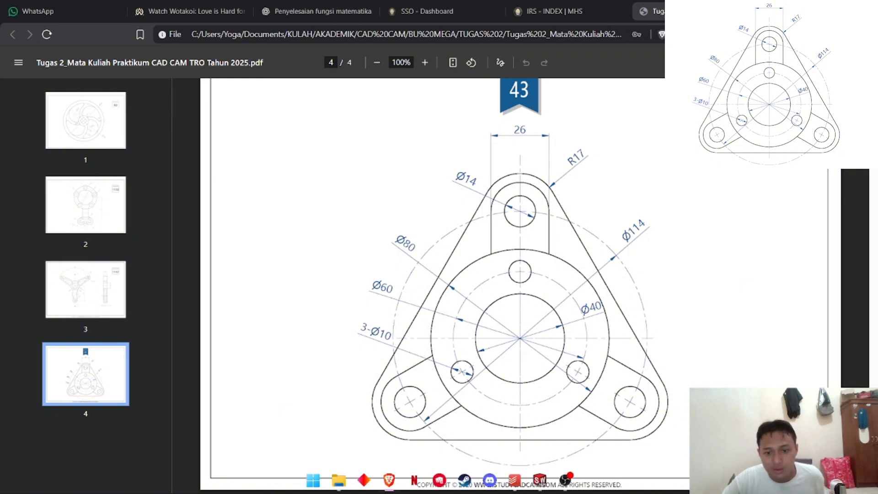
click(540, 485)
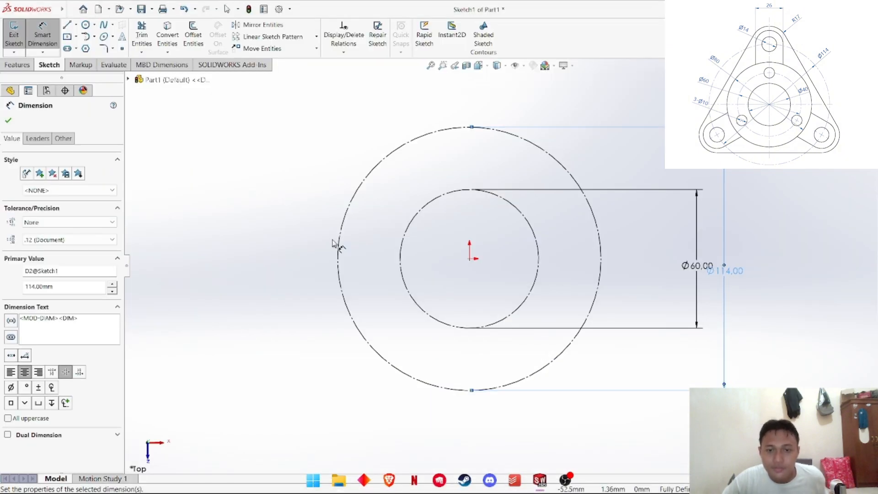
click(86, 24)
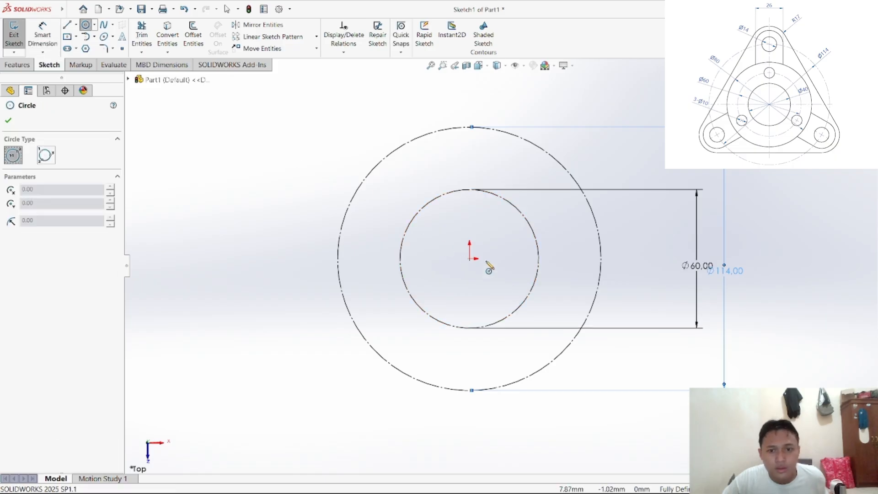
click(469, 259)
click(500, 228)
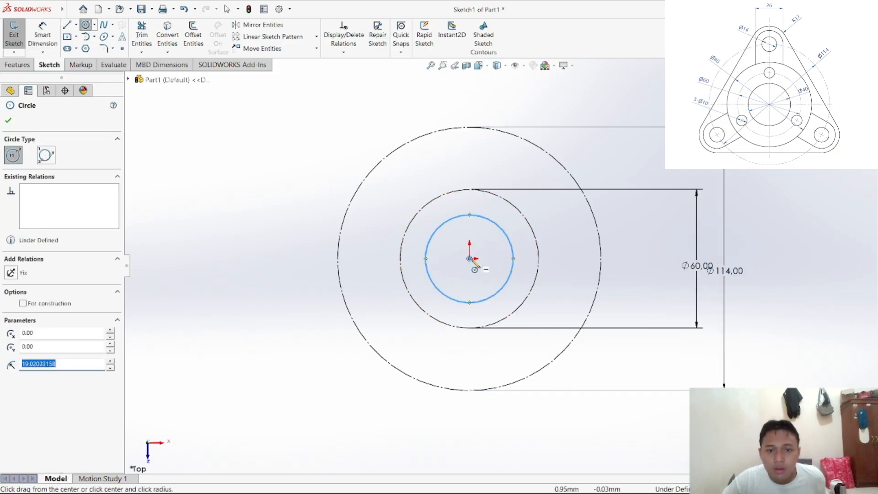
Step: Sketch a larger solid circle about 91 mm in diameter around the origin, between the two construction circles
click(467, 258)
click(539, 184)
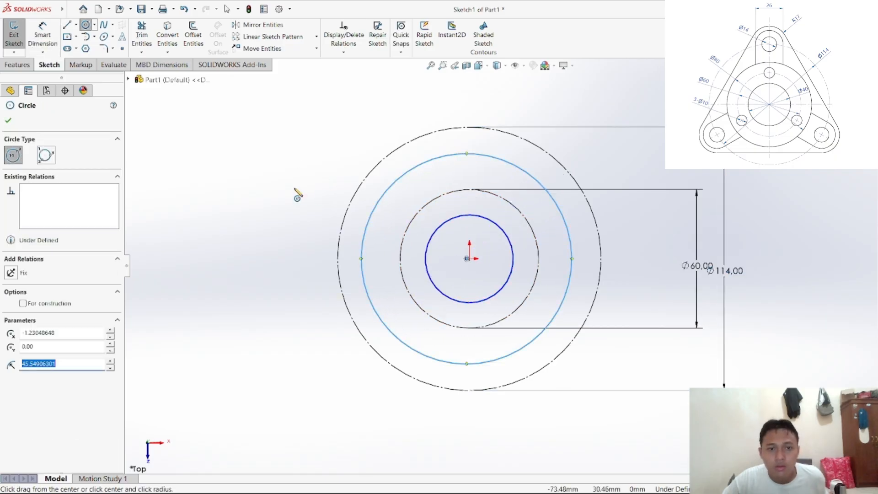
right_click(298, 192)
click(303, 194)
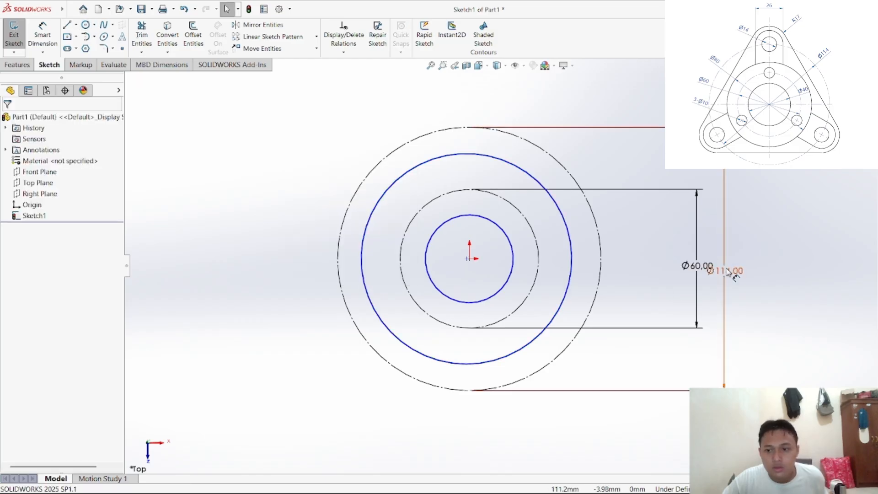
Step: Move the 114 mm and 60 mm dimensions farther out and dimension the innermost circle at 40 mm diameter
drag(730, 270, 859, 262)
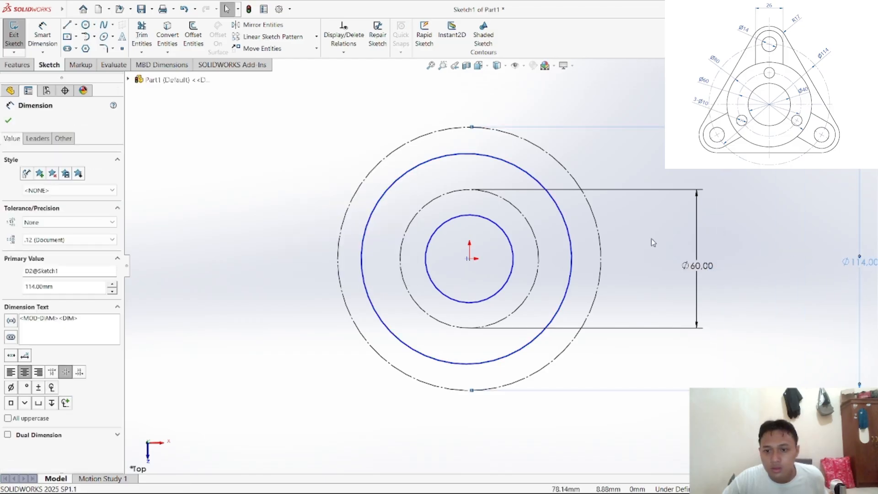
drag(693, 269, 767, 262)
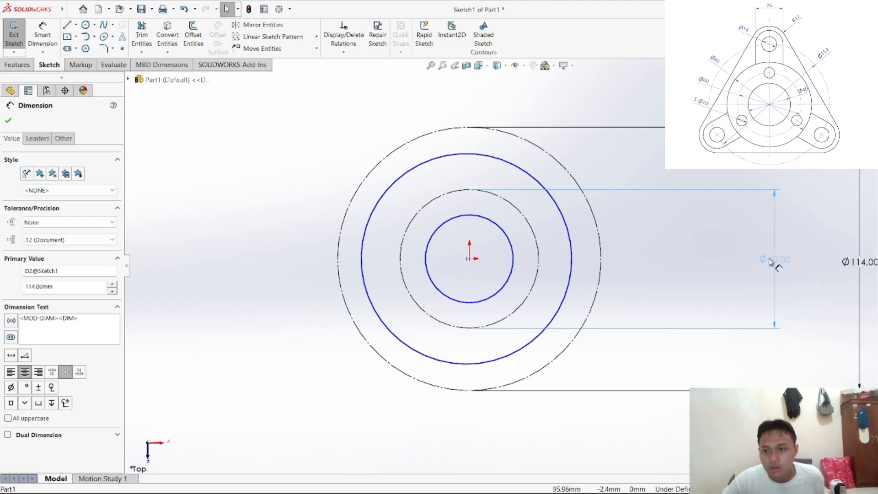
click(43, 34)
click(512, 252)
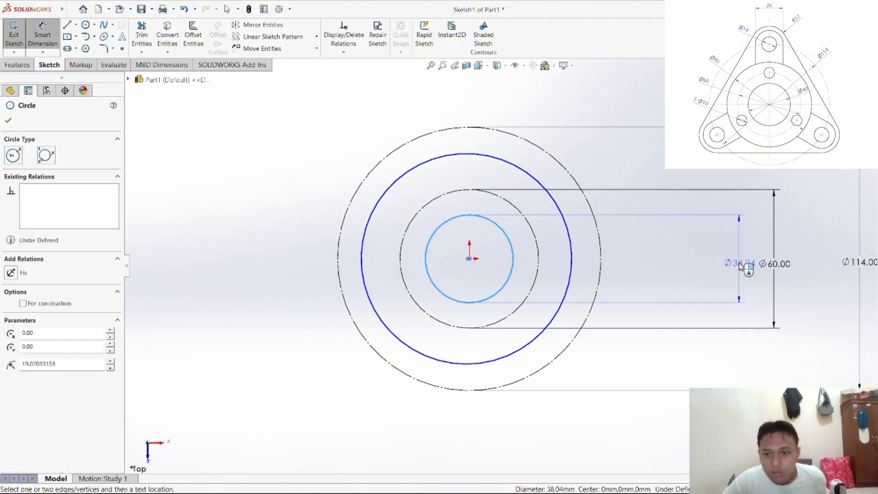
click(738, 267)
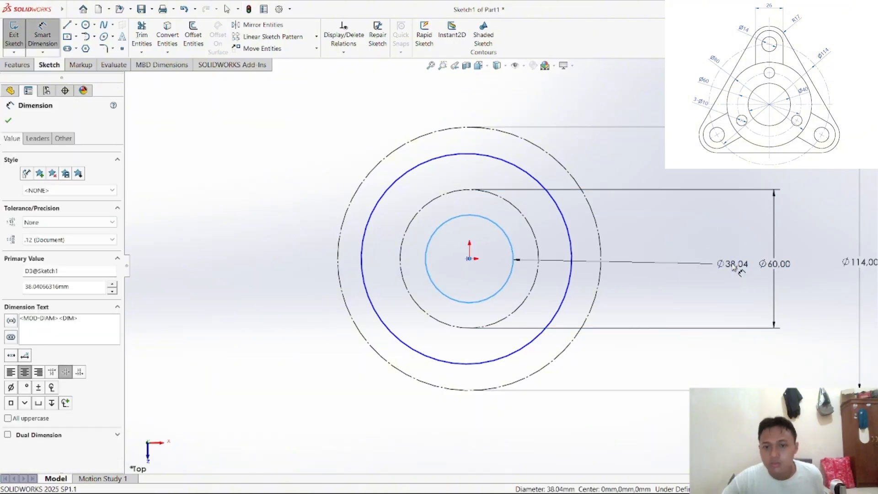
text(40)
key(Return)
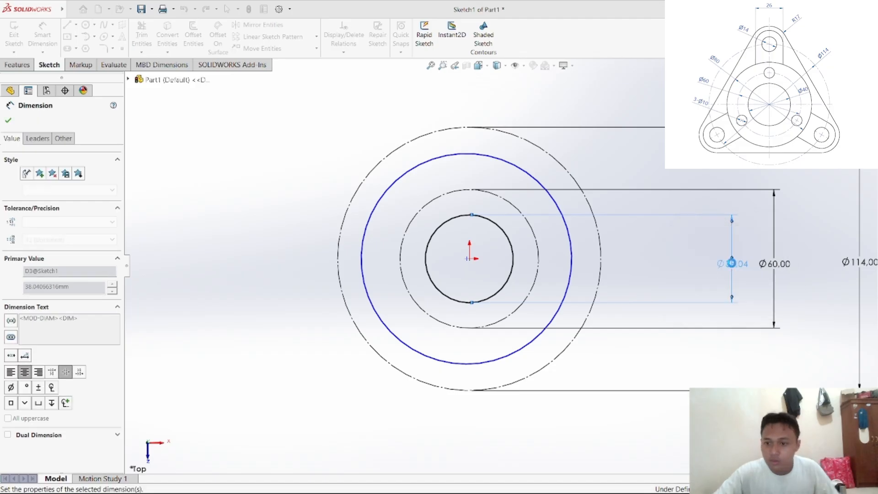
Step: Dimension the solid circle between the two construction circles at 80 mm diameter
click(513, 167)
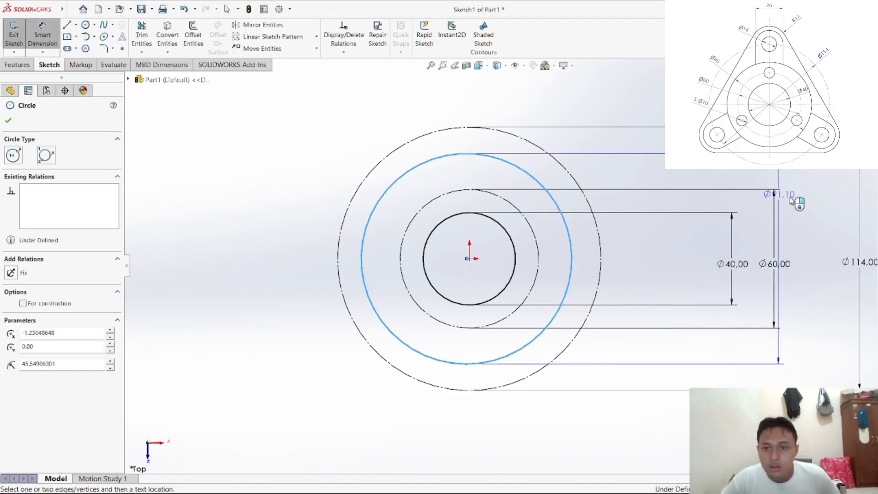
click(818, 266)
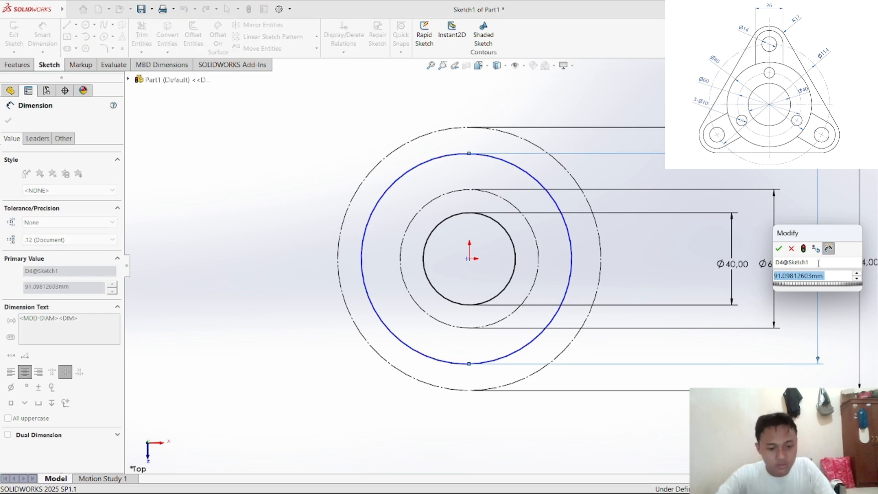
text(50)
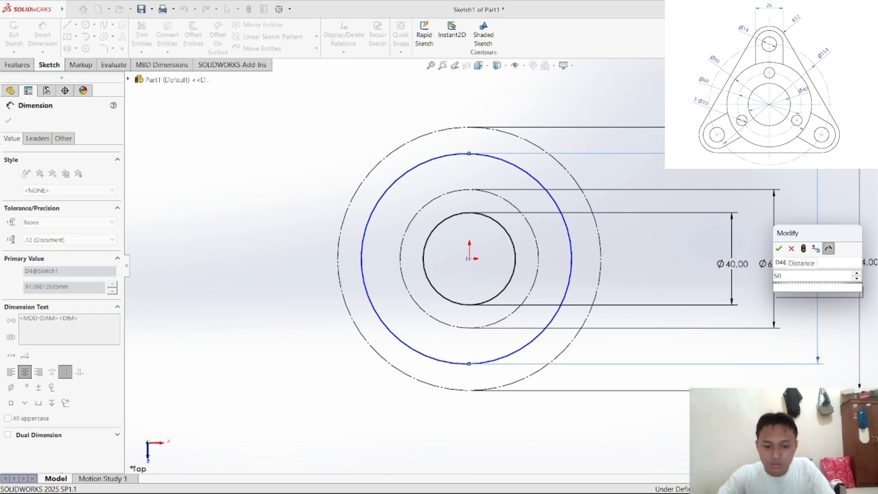
key(BackSpace)
key(BackSpace)
text(80)
key(Return)
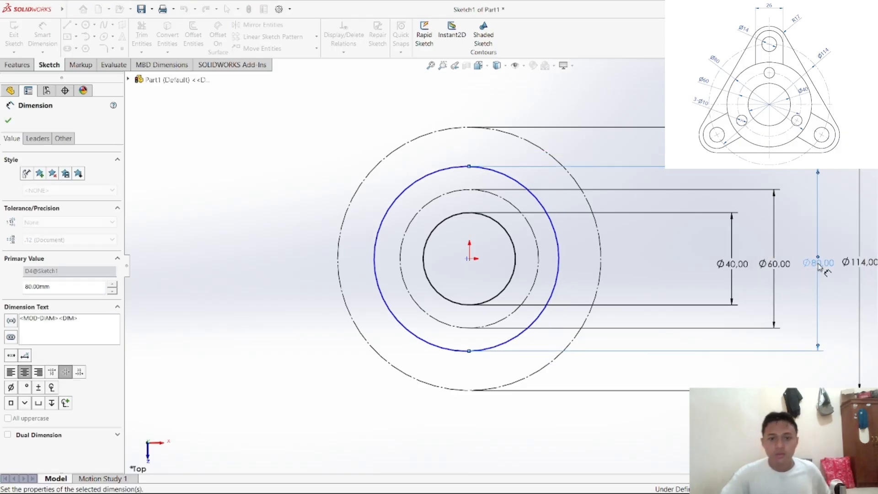
click(295, 161)
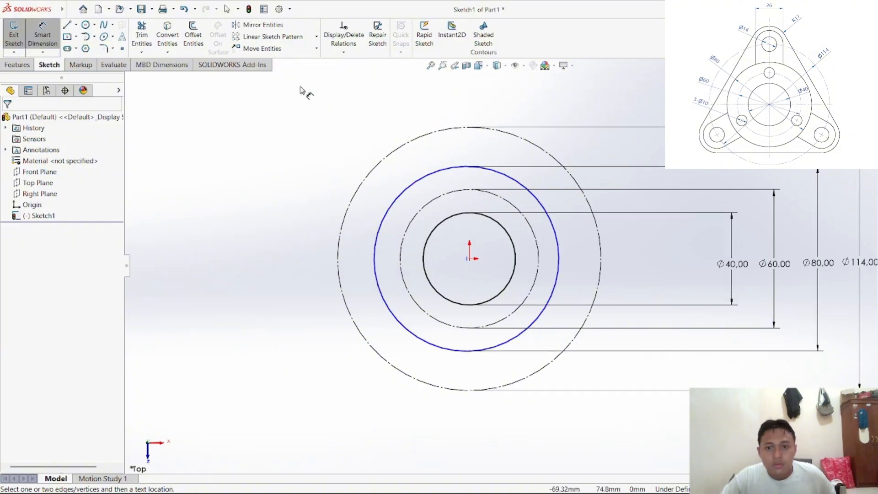
right_click(250, 187)
click(274, 215)
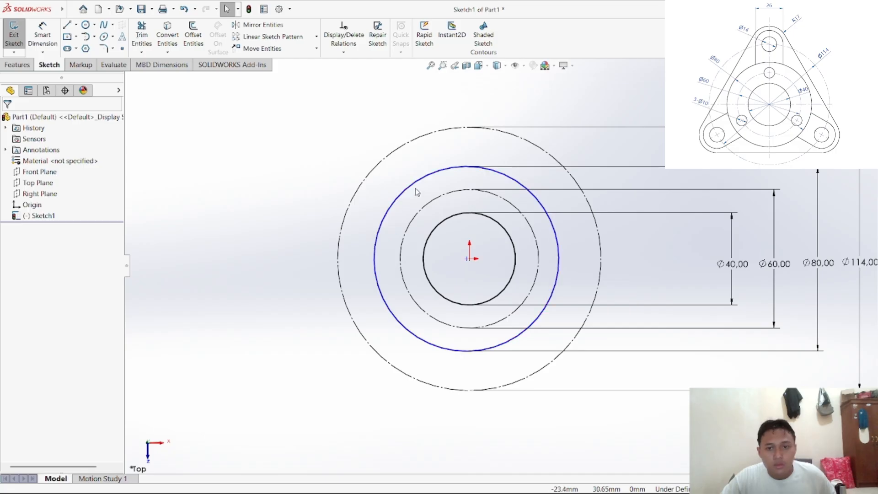
Step: Delete the off-centre 80 mm circle
click(389, 220)
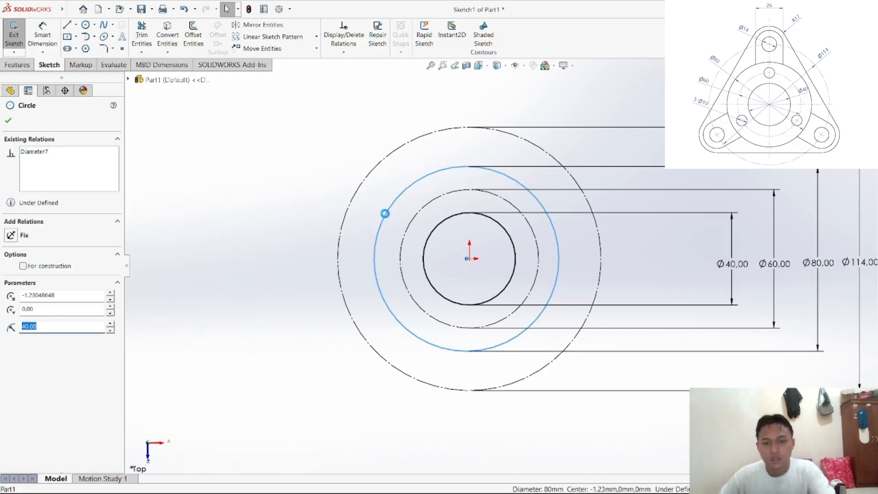
key(Delete)
click(380, 252)
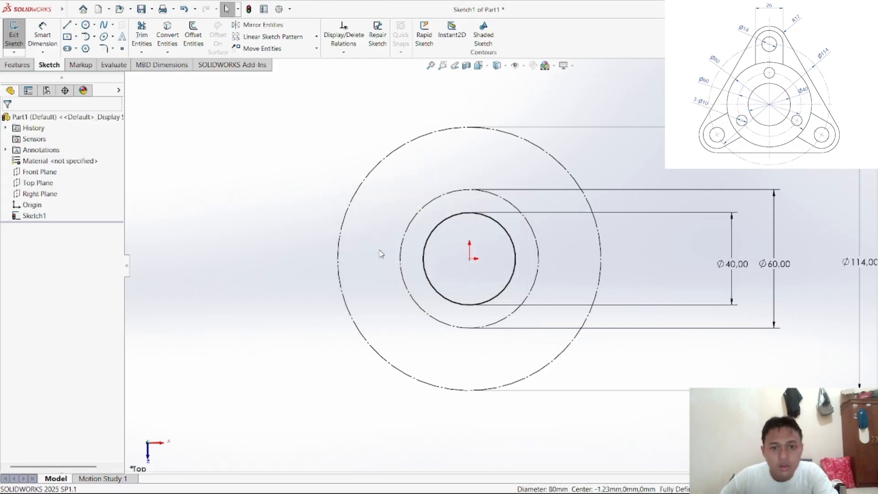
click(71, 9)
click(274, 119)
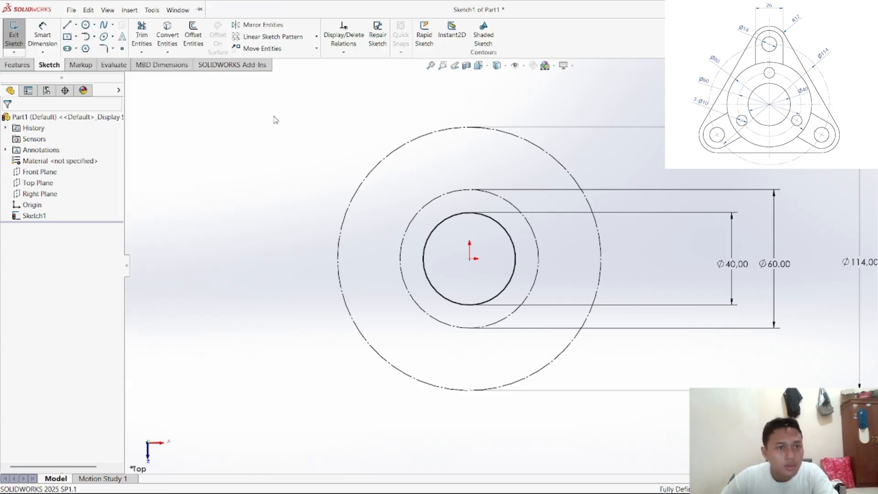
Step: Sketch a solid circle about 93 mm in diameter centred exactly on the origin, between the two construction circles
click(90, 26)
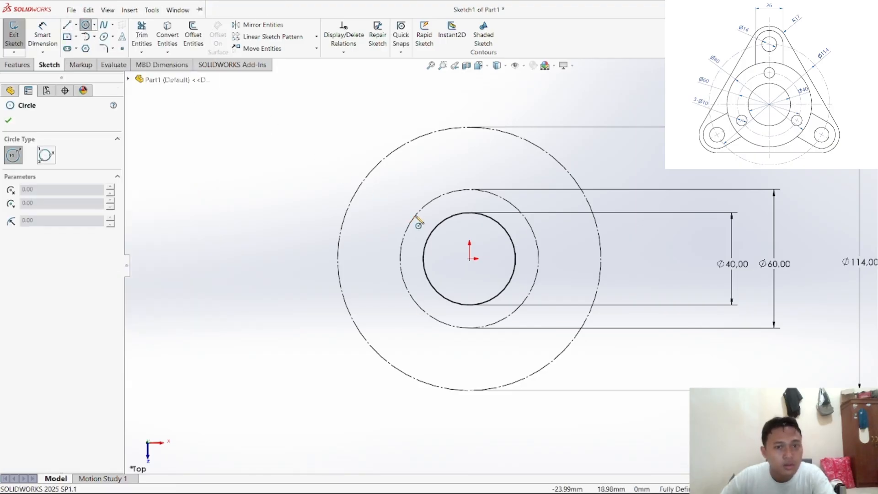
click(470, 258)
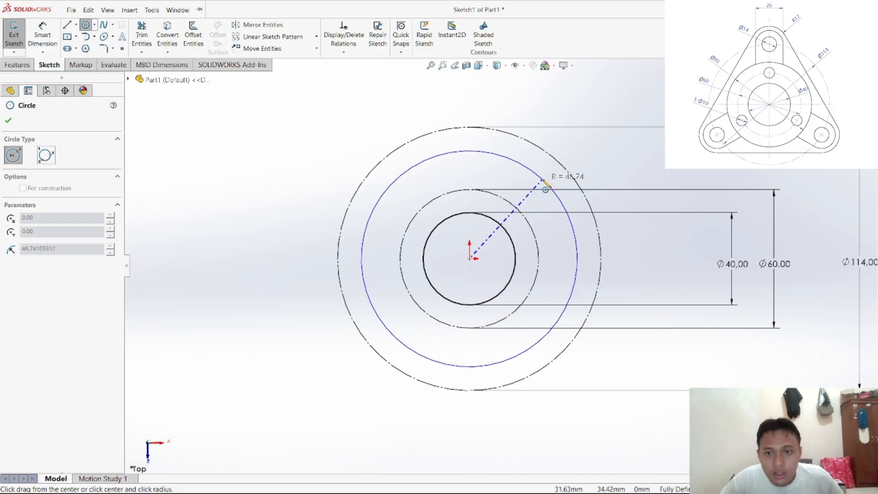
click(544, 180)
right_click(479, 130)
click(493, 170)
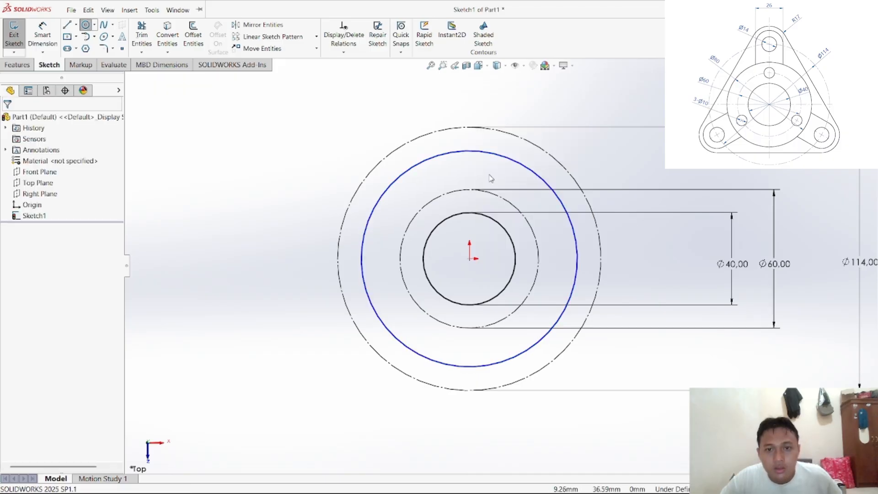
Step: Dimension the solid circle between the two construction circles at 80 mm diameter and leave the dimension command
click(49, 35)
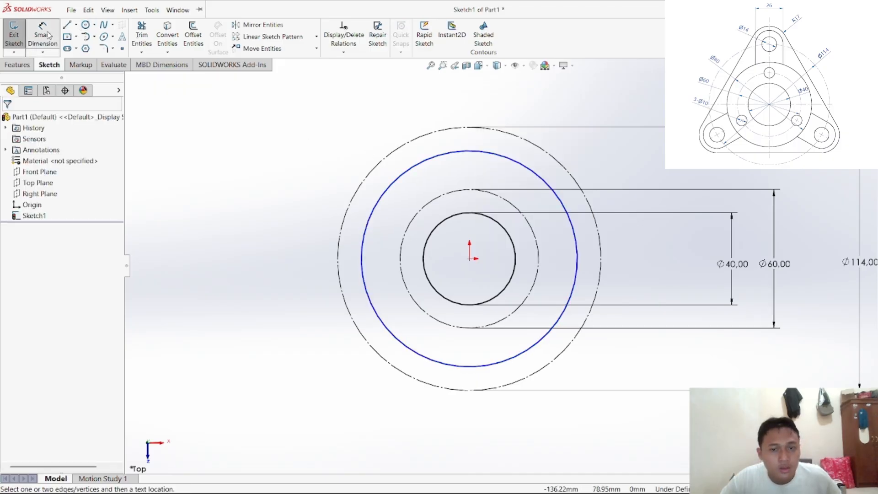
click(524, 169)
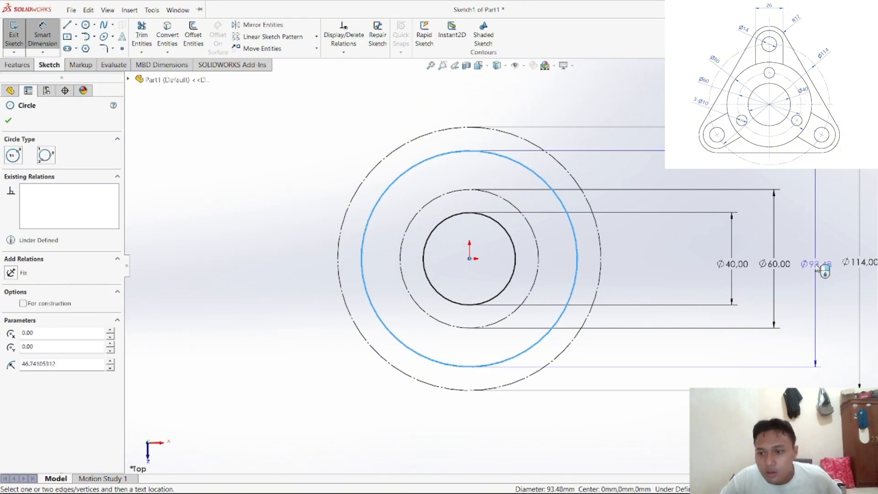
click(818, 264)
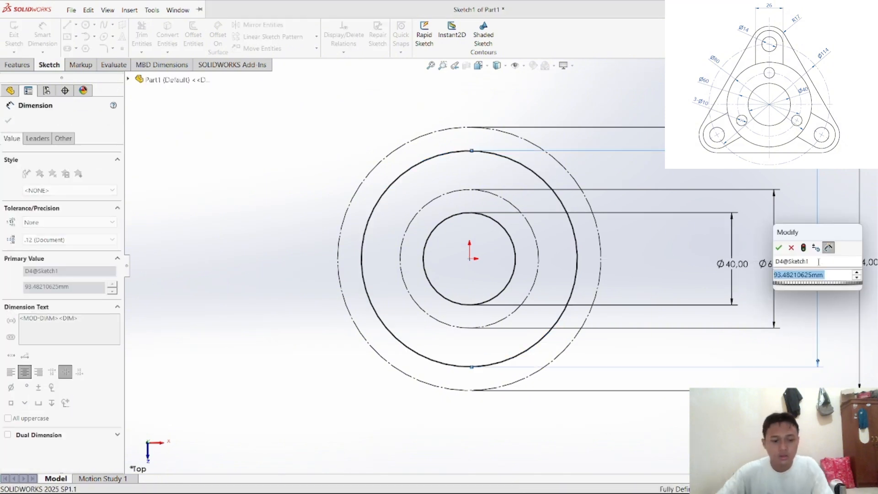
text(80)
key(Return)
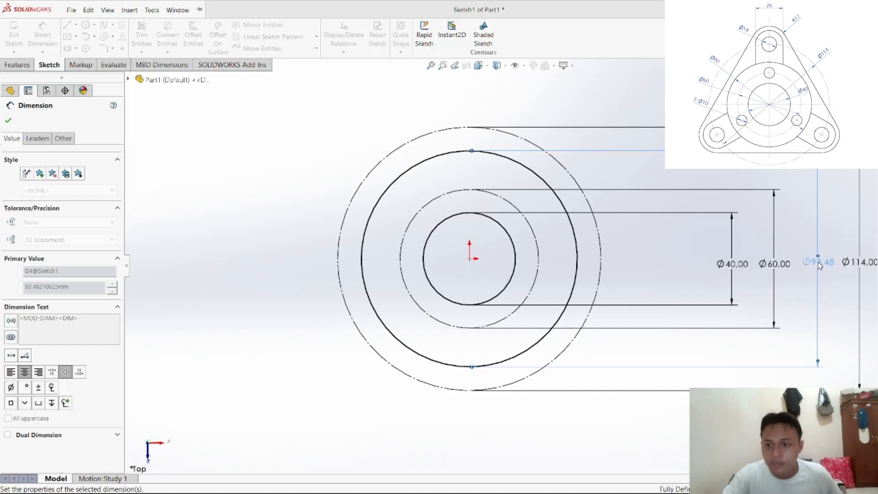
right_click(238, 153)
click(262, 176)
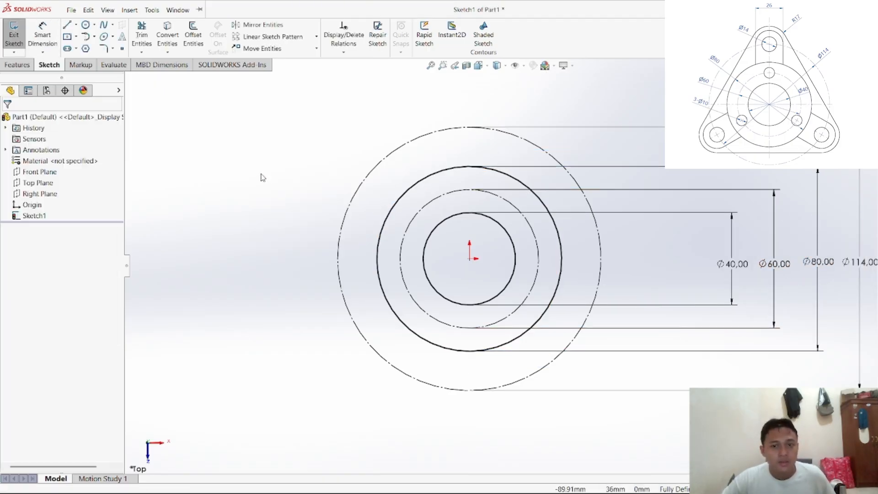
Step: Sketch a vertical construction midpoint line centred on the origin, extending about 72.6 mm to each side, past the 114 mm circle
click(68, 26)
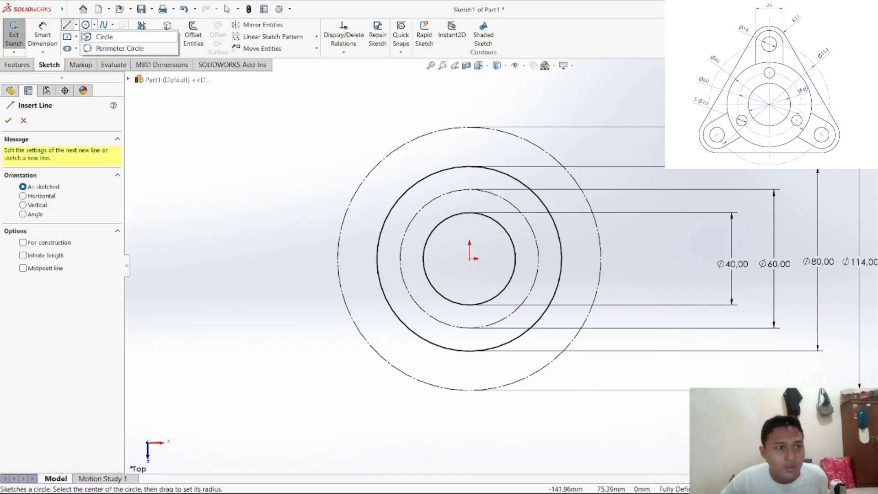
click(76, 25)
click(93, 60)
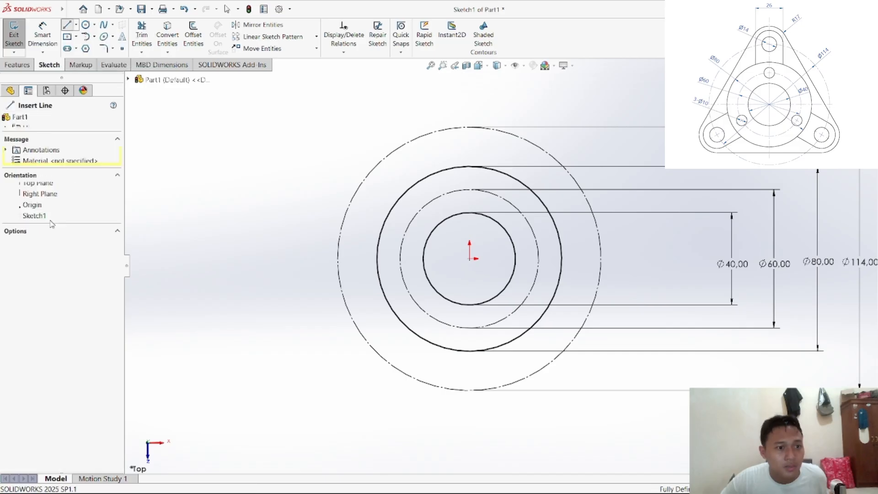
click(23, 242)
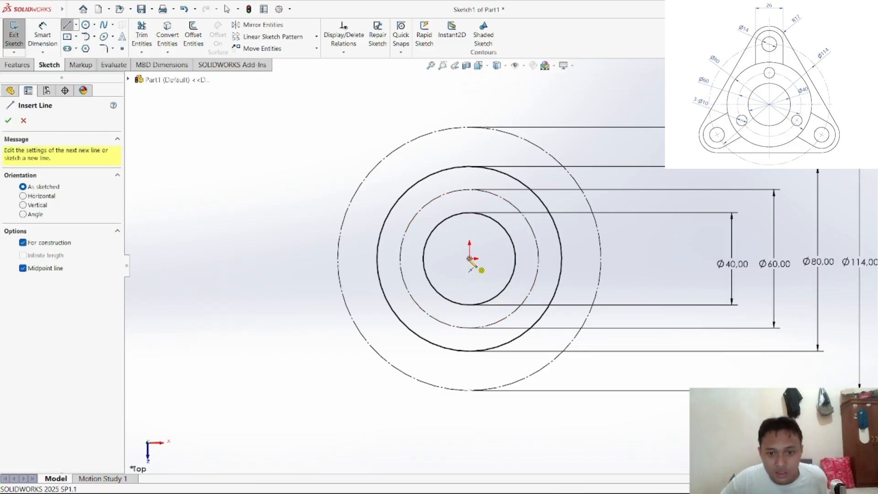
click(470, 259)
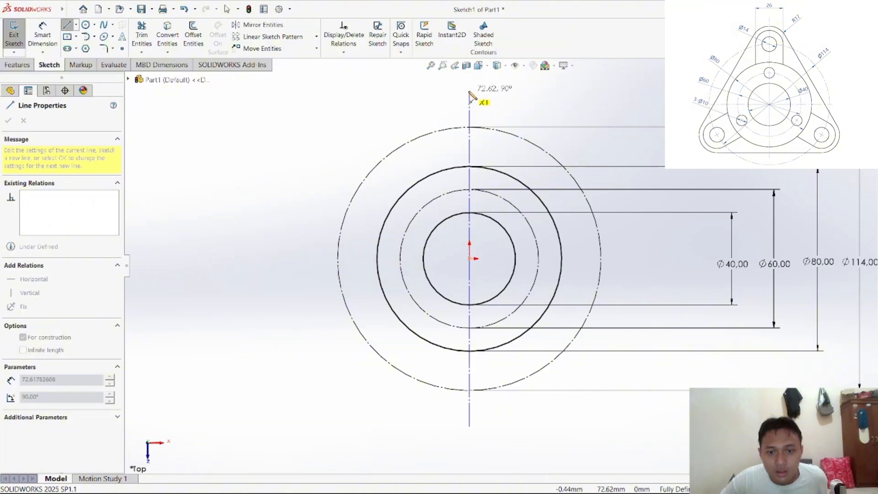
click(469, 92)
right_click(508, 109)
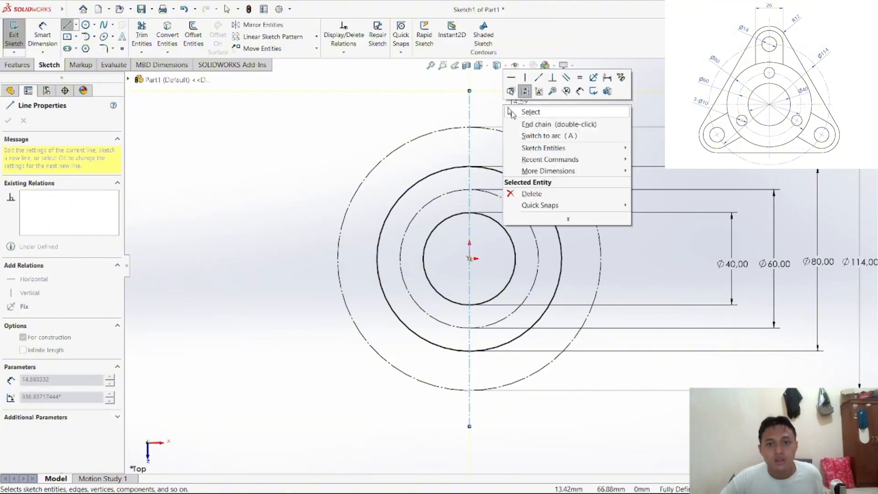
click(514, 112)
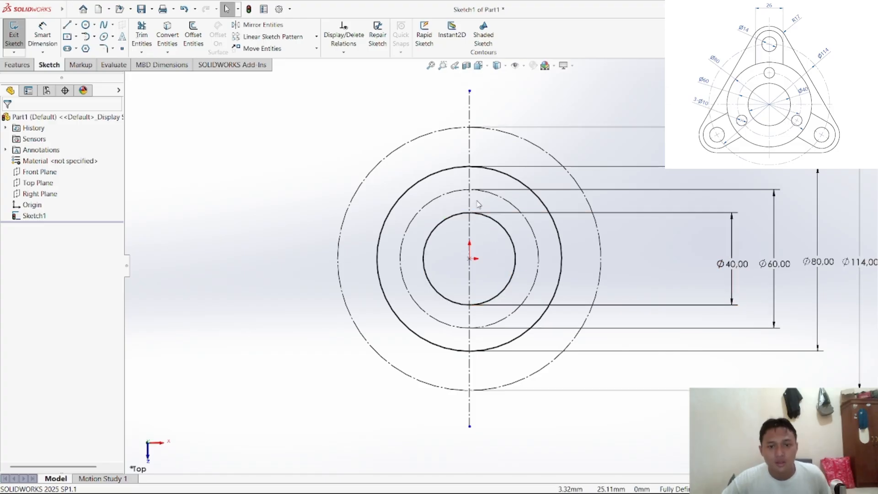
Step: Switch to the reference PDF in the browser, enlarge it to examine the flange's hole dimensions, and return to SOLIDWORKS
scroll(472, 195, down, 10)
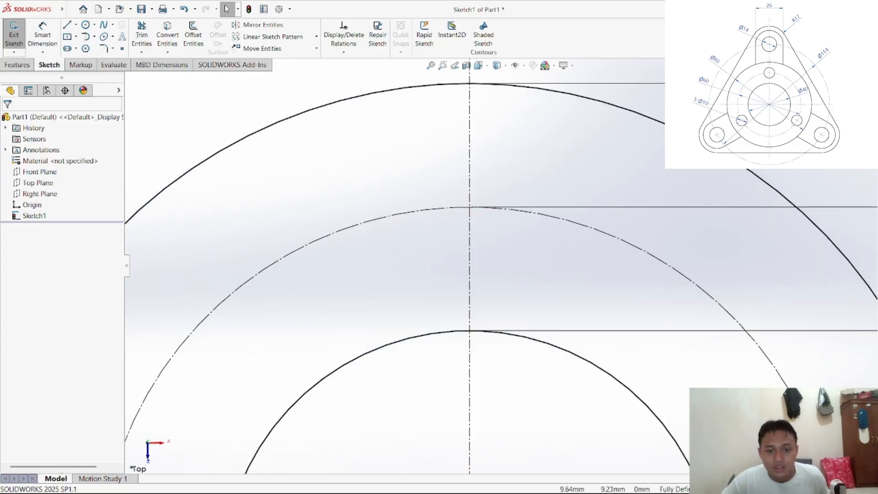
mouse_move(506, 464)
click(393, 484)
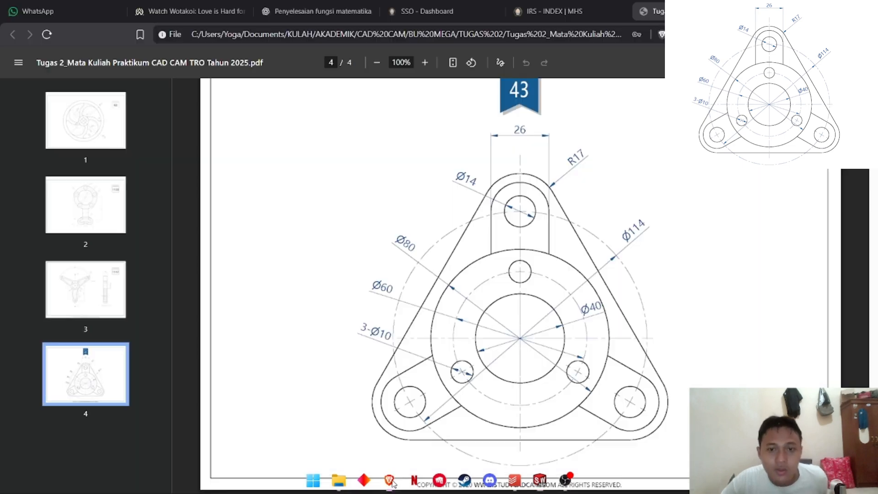
scroll(533, 284, up, 3)
scroll(542, 247, down, 3)
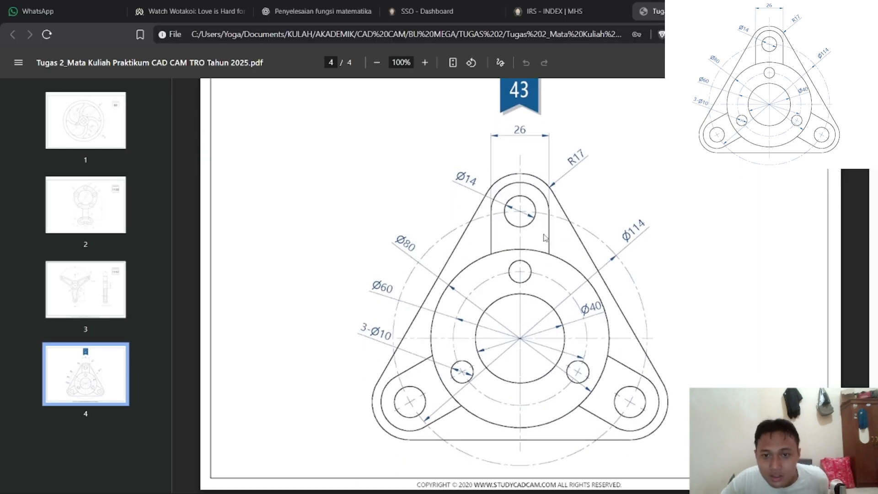
click(425, 62)
click(425, 62)
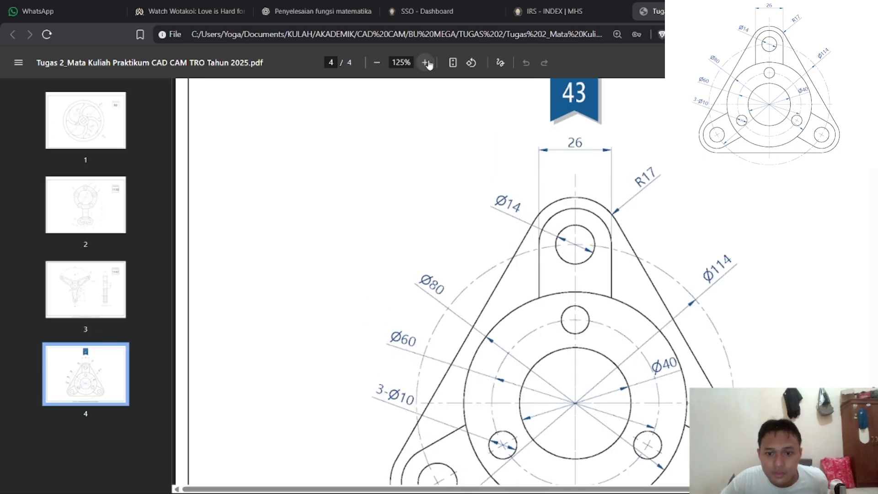
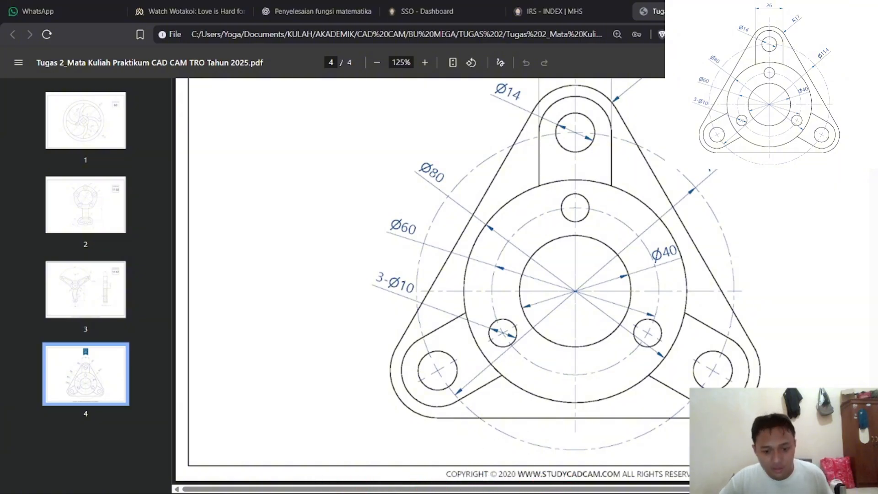
mouse_move(410, 493)
click(536, 479)
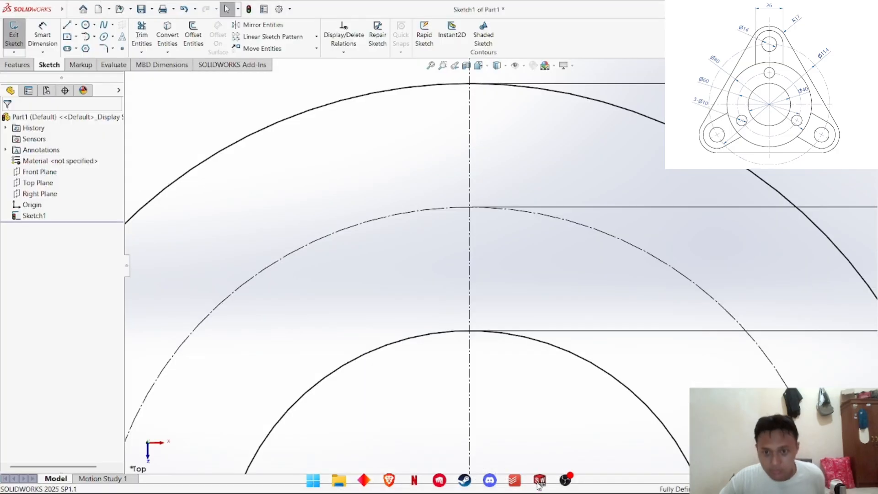
Step: Sketch a circle about 10.6 mm in diameter centred where the vertical centreline crosses the top of the 60 mm construction circle
click(85, 25)
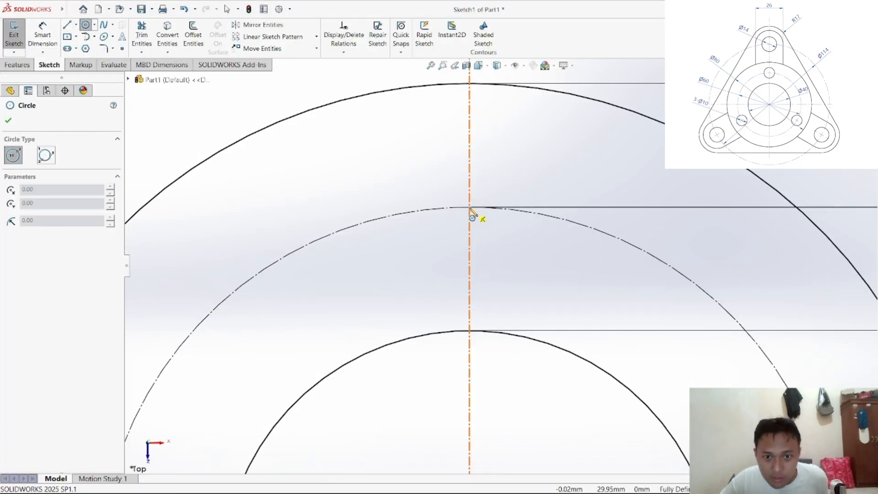
click(469, 207)
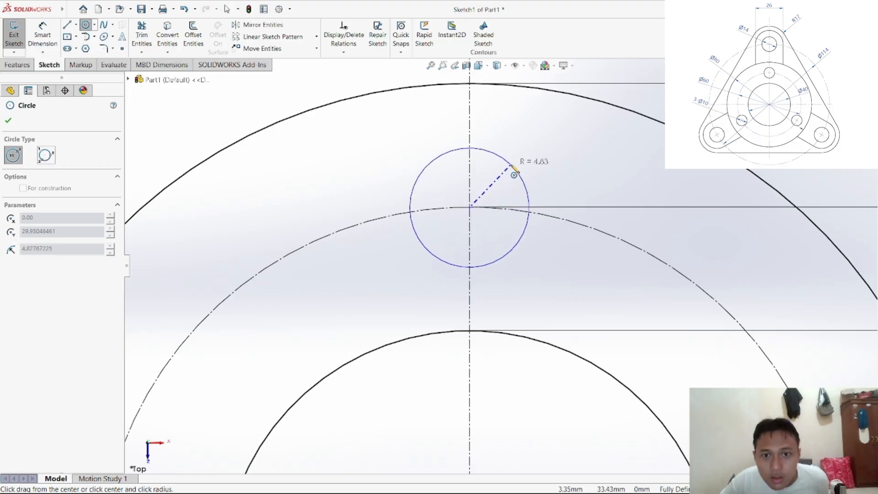
click(520, 171)
right_click(492, 188)
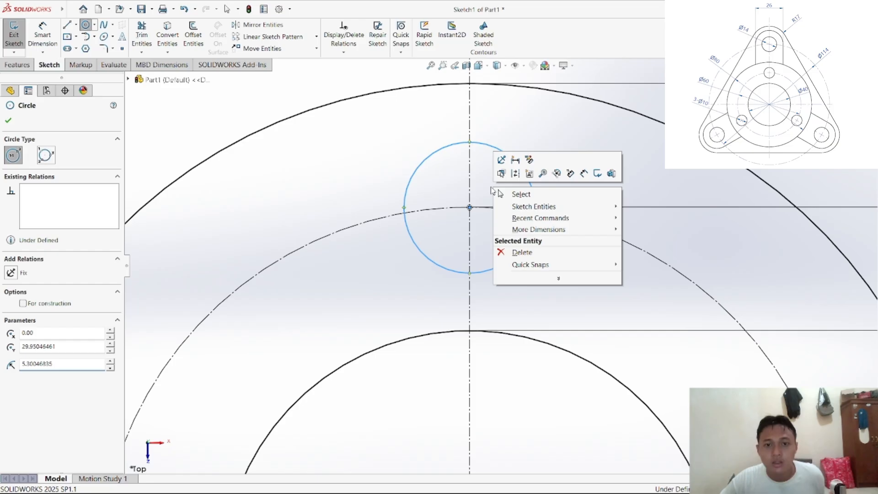
click(520, 194)
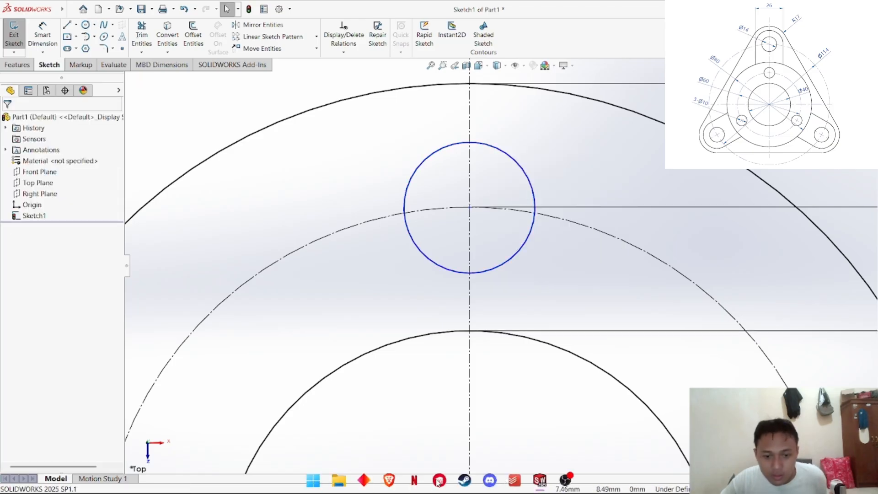
Step: Check the small hole's size in the reference PDF and dimension the new circle on the vertical centreline at 10 mm diameter
click(394, 481)
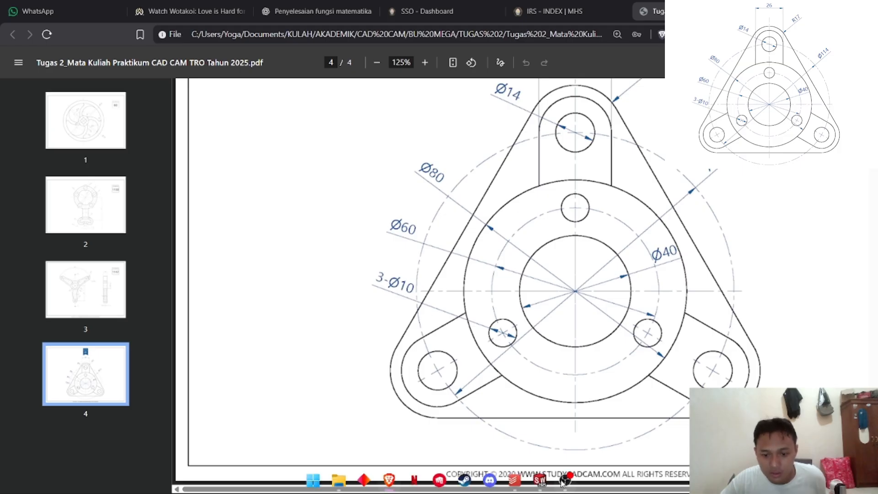
click(541, 486)
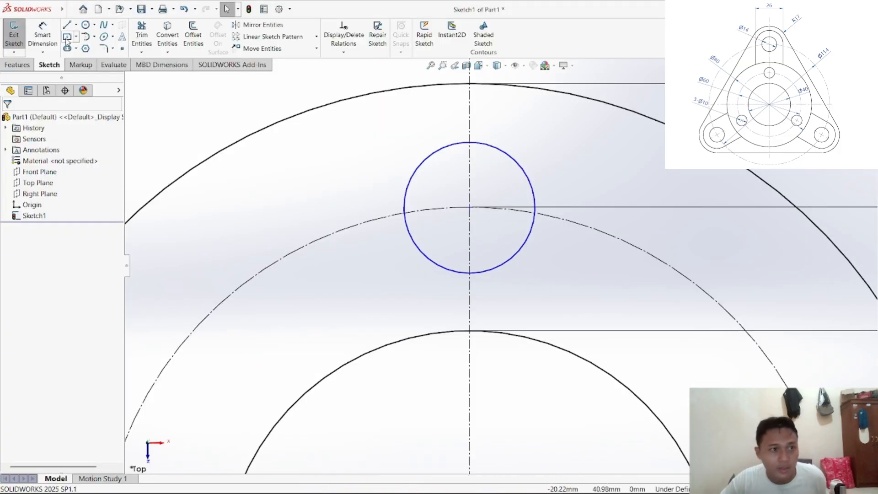
click(527, 171)
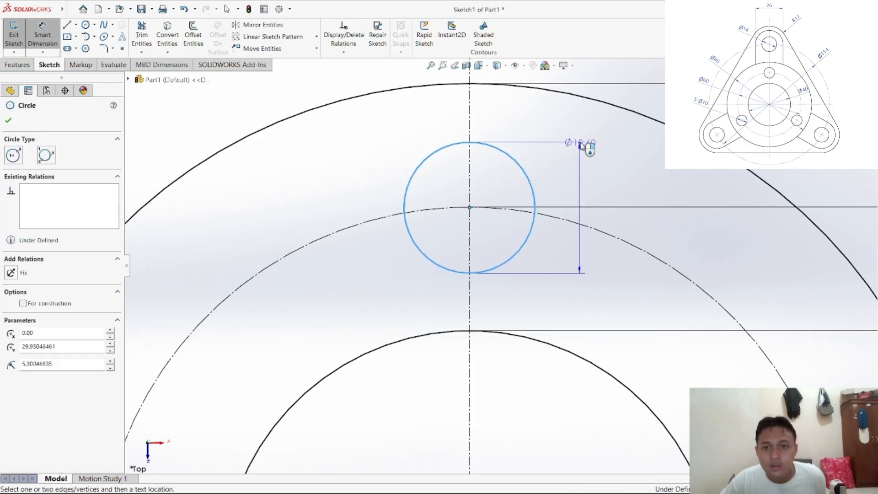
click(713, 92)
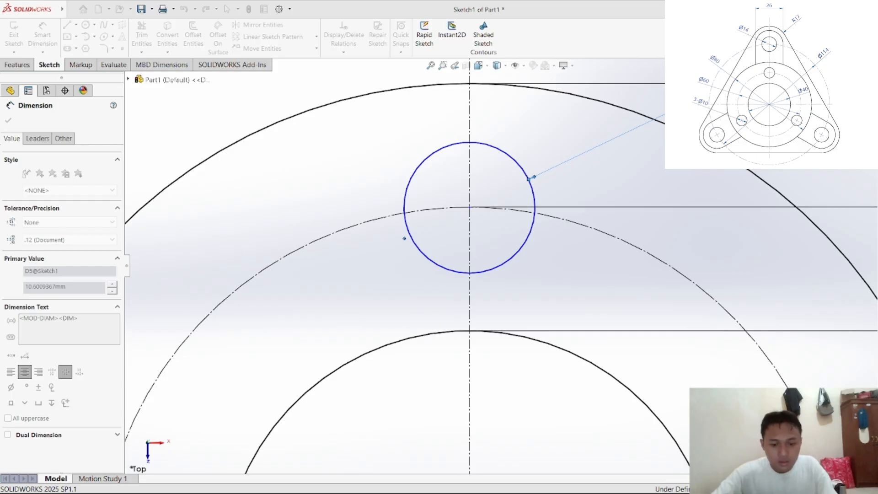
key(Return)
scroll(607, 205, down, 2)
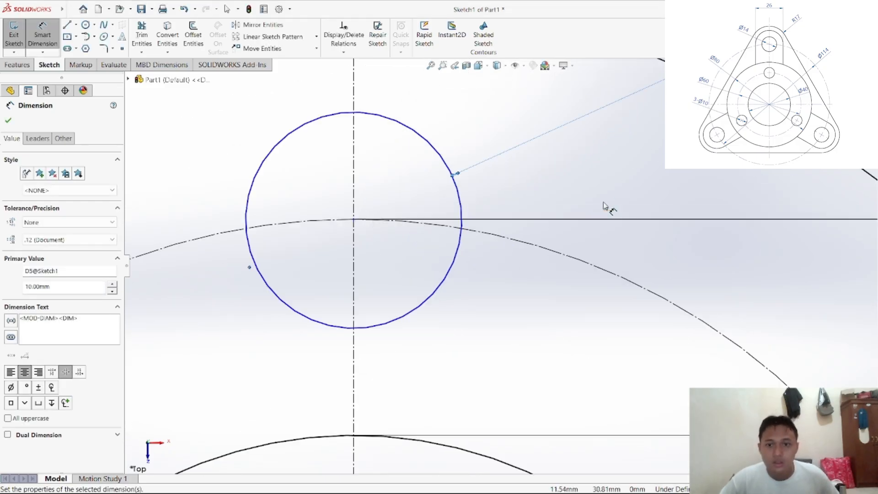
scroll(574, 221, up, 4)
scroll(574, 221, up, 3)
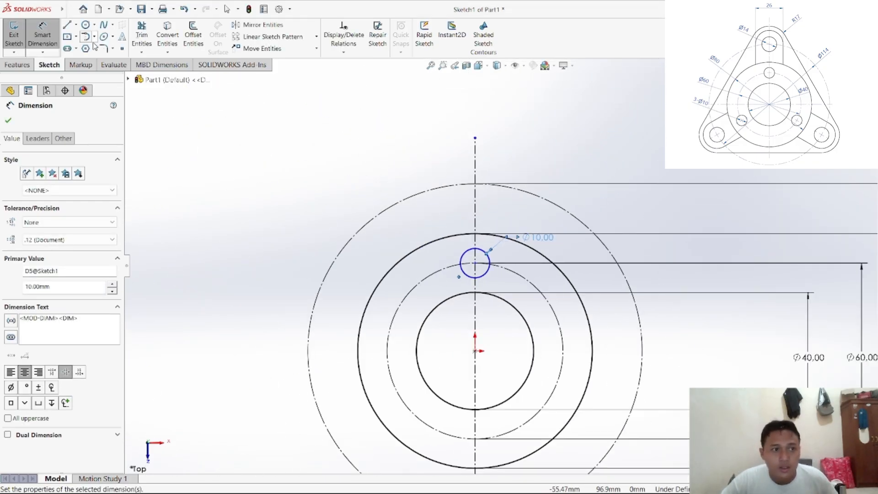
click(42, 37)
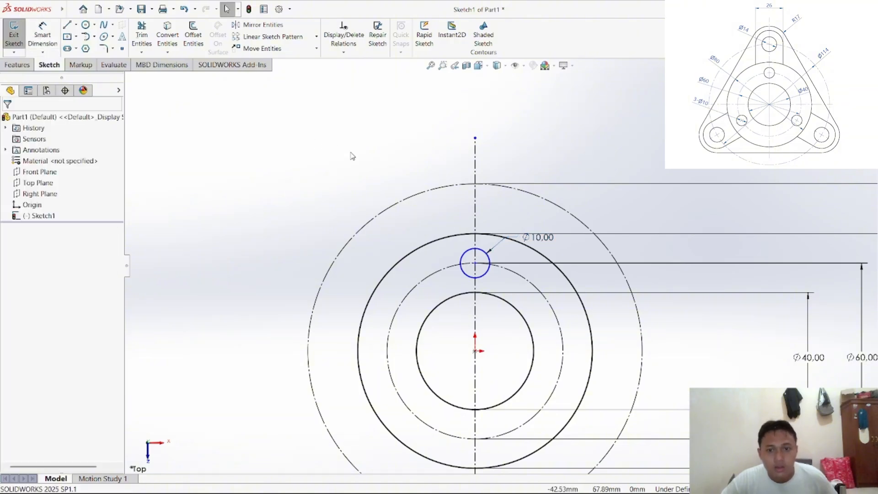
scroll(351, 154, up, 3)
scroll(381, 162, down, 3)
scroll(462, 187, up, 3)
scroll(586, 235, down, 5)
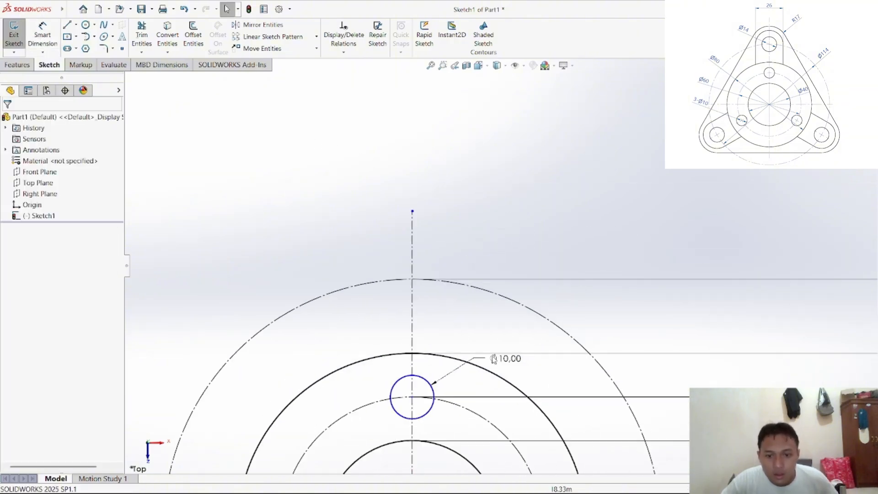
scroll(484, 371, up, 2)
scroll(474, 378, down, 2)
scroll(476, 377, up, 4)
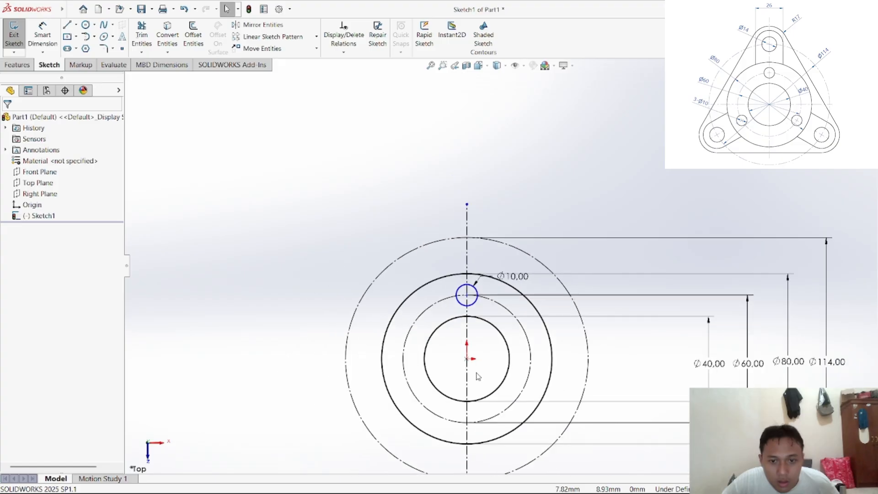
scroll(477, 376, down, 4)
scroll(480, 371, up, 1)
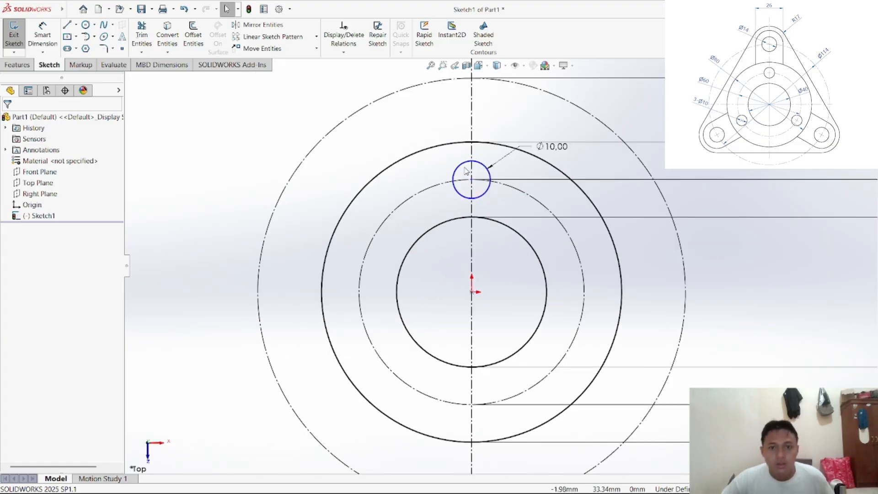
Step: Try to add a Tangent relation between the 10 mm circle and the vertical construction line
click(343, 52)
click(363, 78)
scroll(503, 196, up, 4)
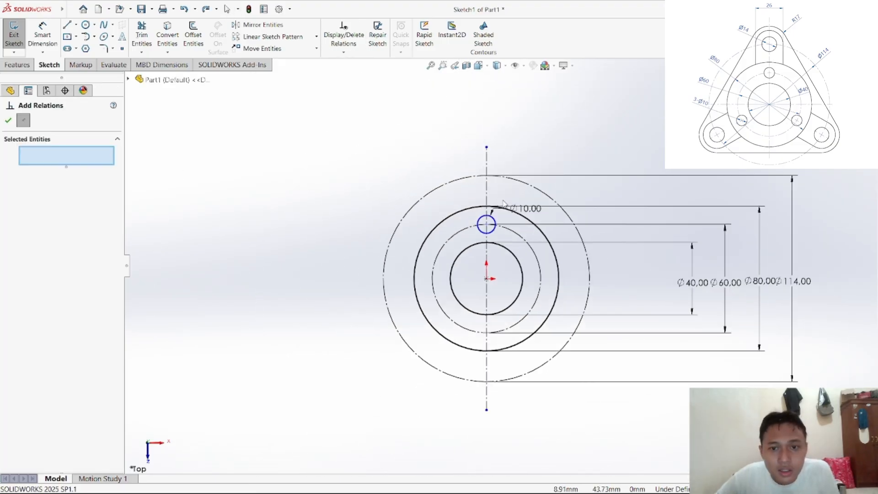
scroll(502, 204, down, 8)
scroll(418, 347, up, 1)
scroll(423, 386, down, 1)
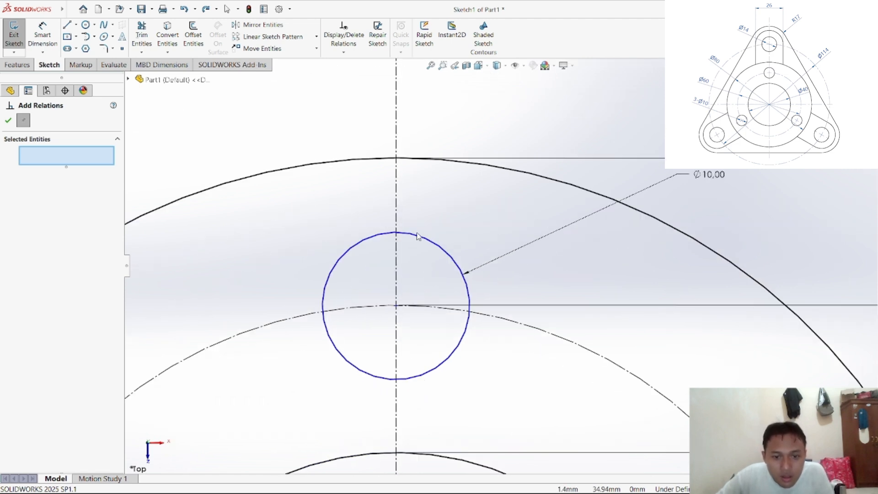
click(421, 237)
click(397, 268)
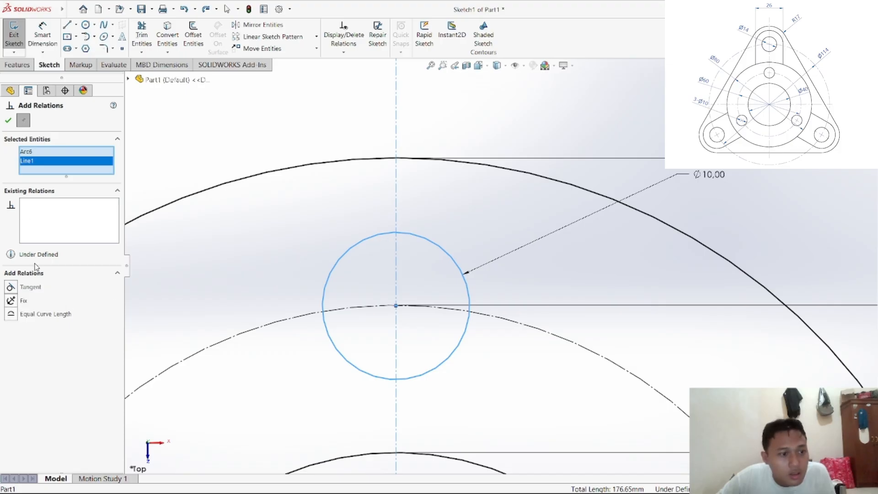
click(31, 287)
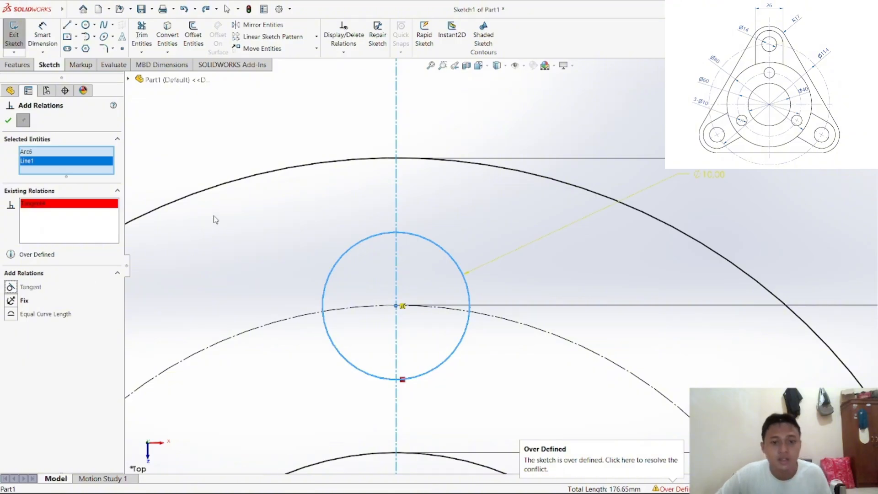
Step: Undo the Tangent relation between the 10 mm circle and the vertical construction line, and leave the relation command
key(ctrl+z)
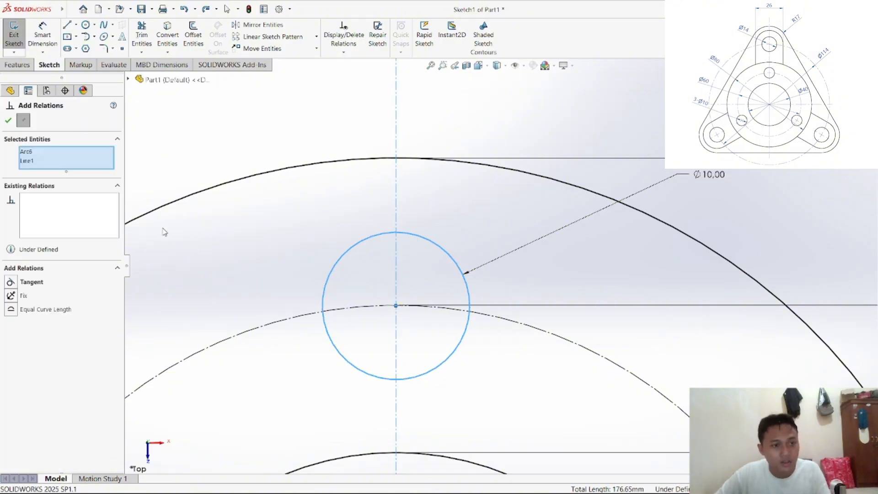
right_click(356, 95)
click(369, 133)
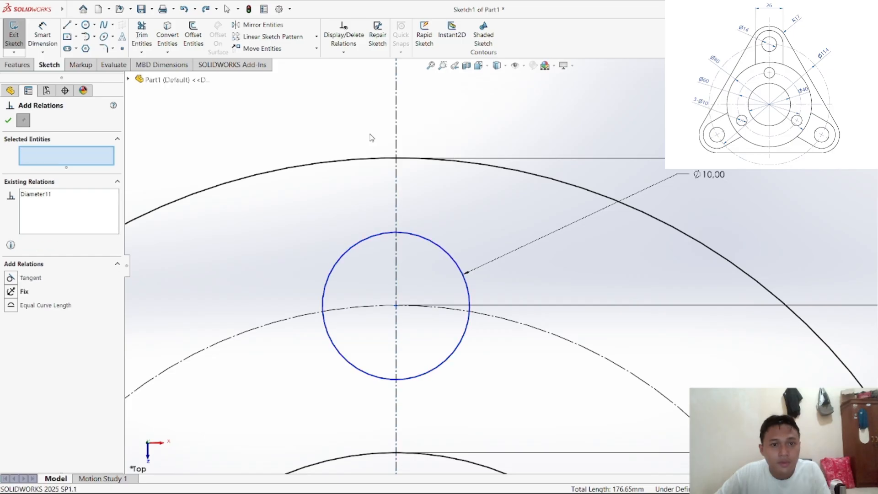
click(417, 238)
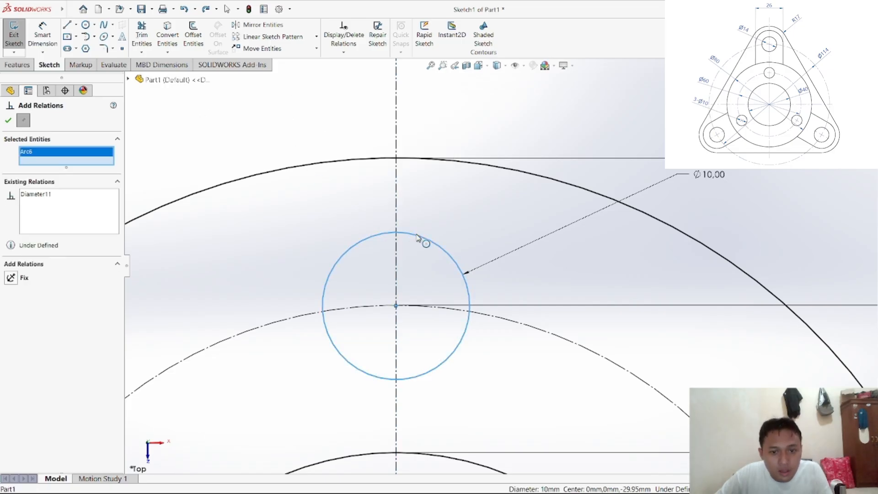
right_click(281, 125)
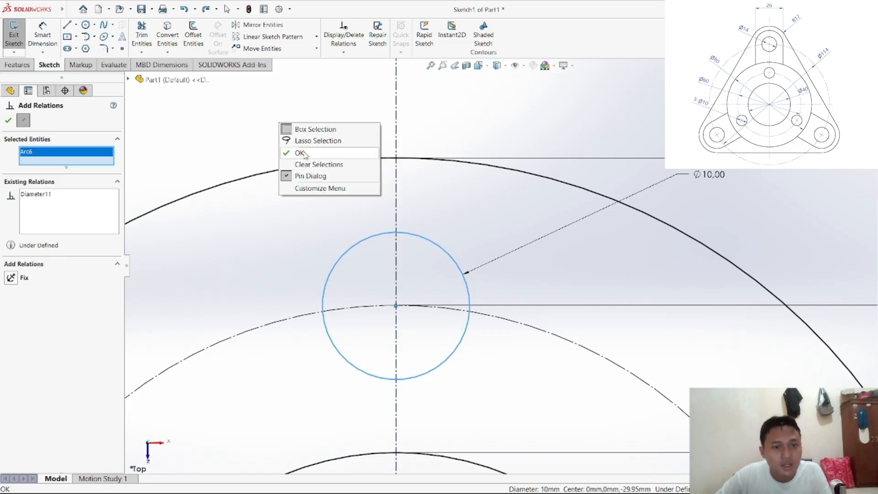
click(305, 154)
click(340, 100)
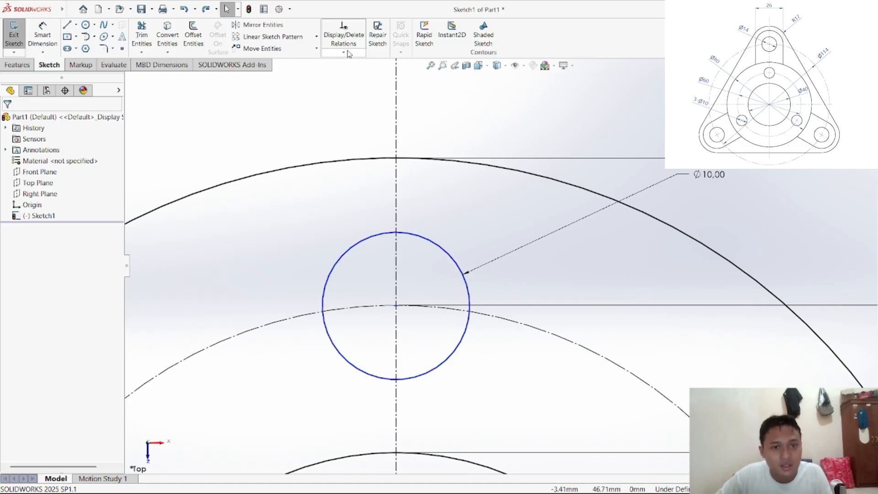
Step: Add a Coincident relation between the 10 mm circle's centre point and the vertical construction line
click(343, 52)
click(354, 76)
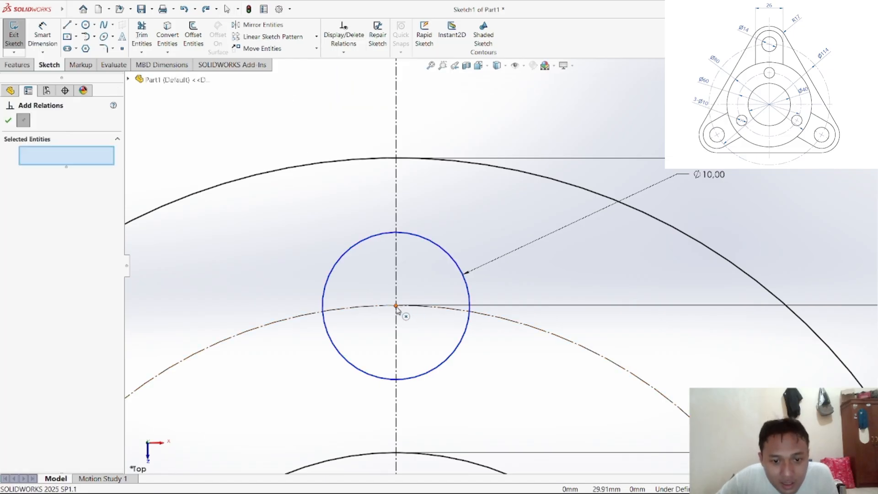
click(396, 306)
click(397, 251)
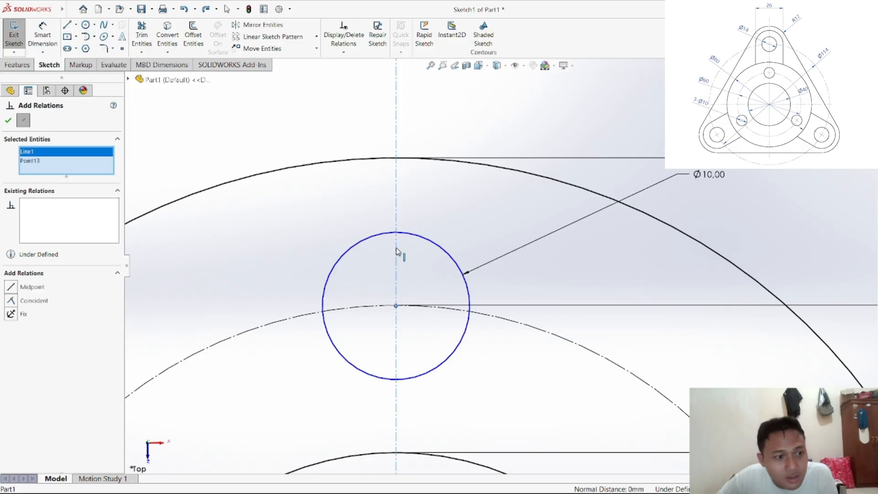
click(33, 300)
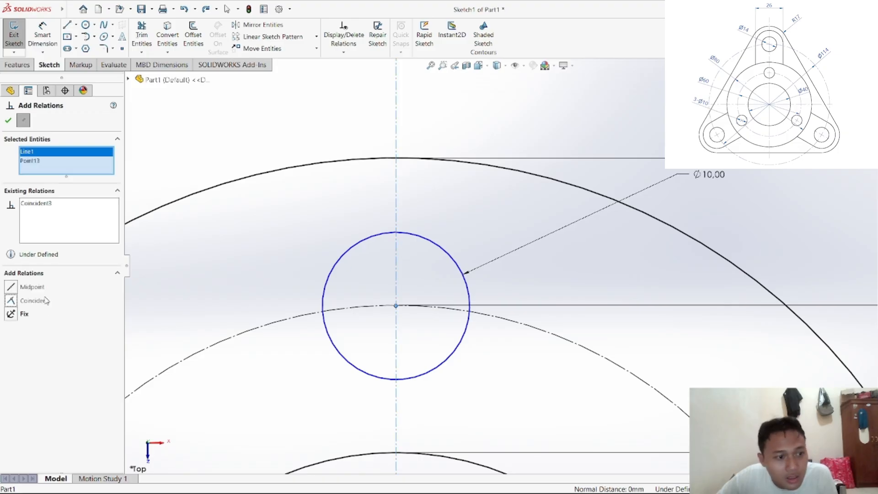
click(9, 120)
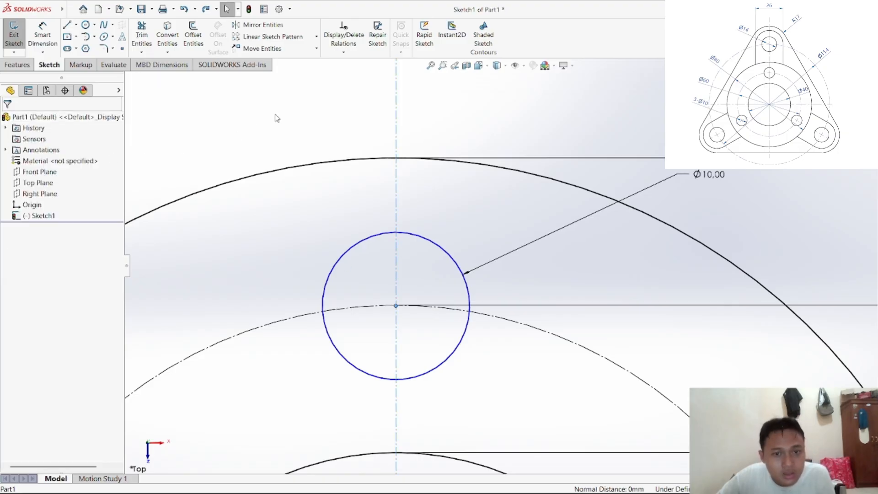
Step: Make the 10 mm circle's centre point coincident with the 60 mm construction circle
click(344, 52)
click(355, 75)
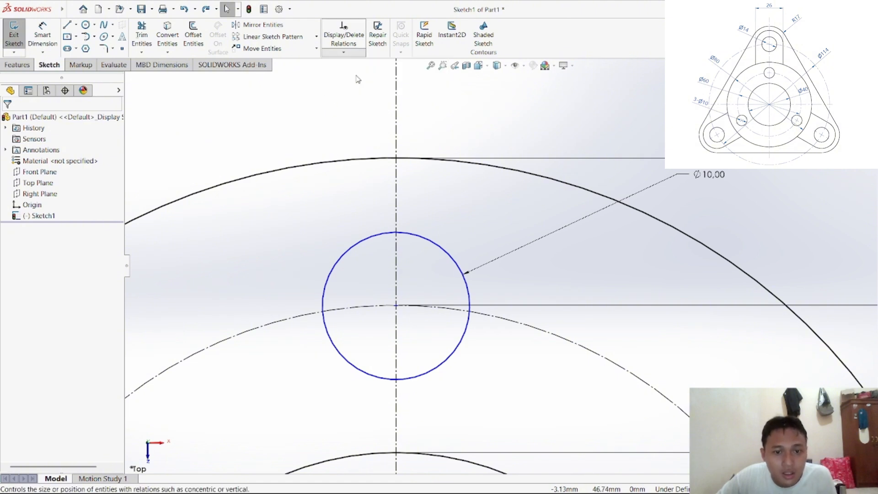
click(396, 306)
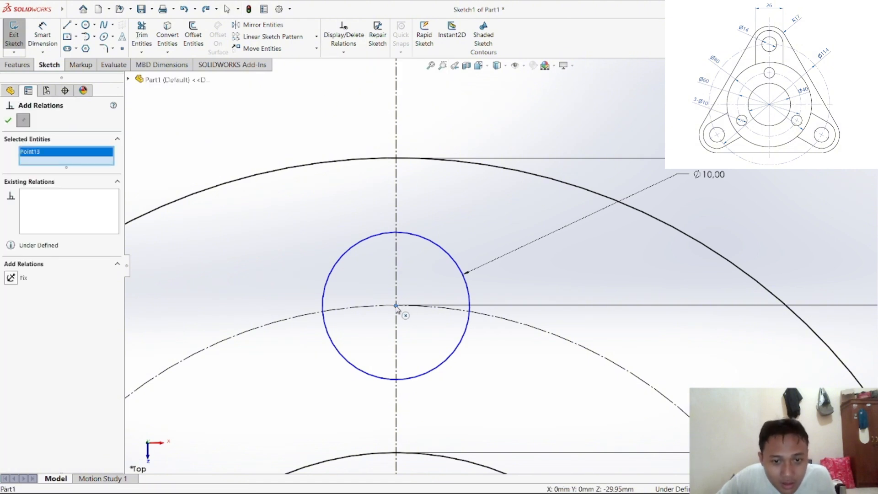
click(378, 307)
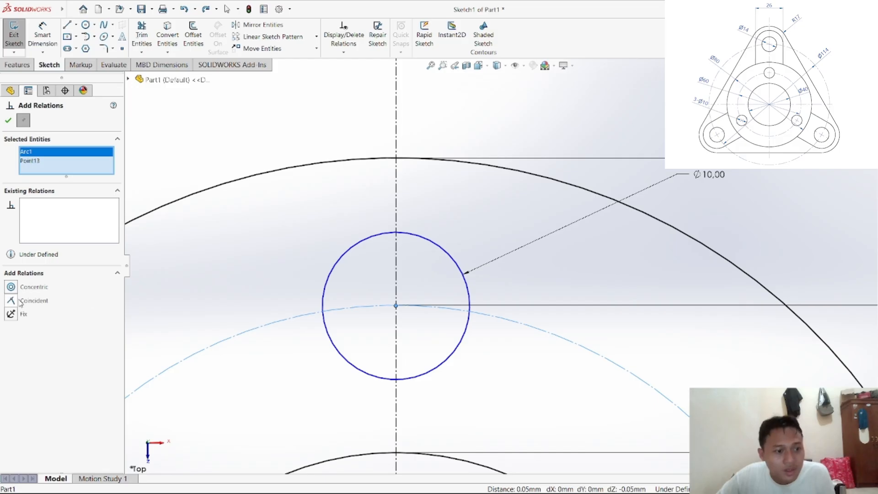
click(32, 301)
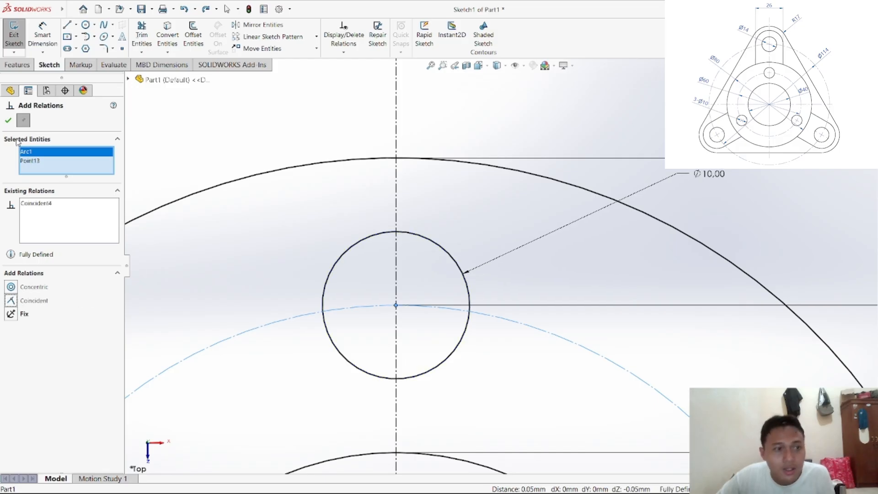
click(7, 122)
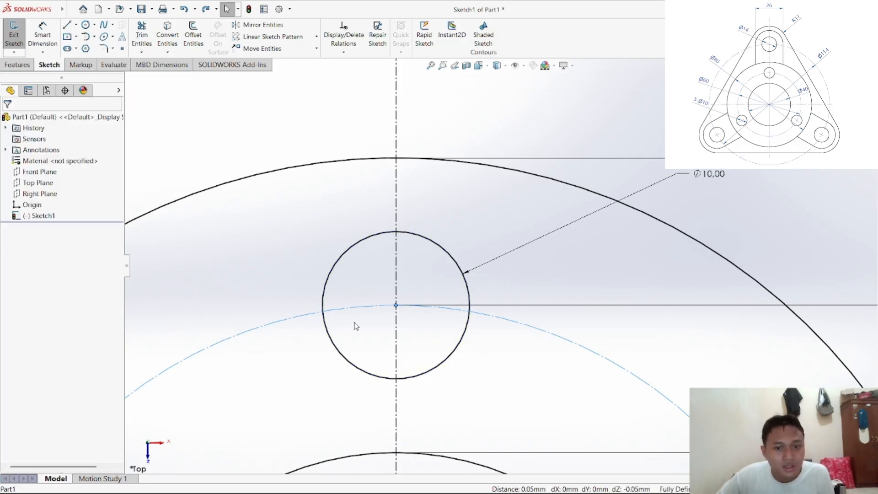
Step: Create a circular sketch pattern of the 10 mm circle around the origin with 3 equally spaced instances over 360 degrees
scroll(355, 325, down, 2)
scroll(406, 323, up, 6)
scroll(490, 377, up, 4)
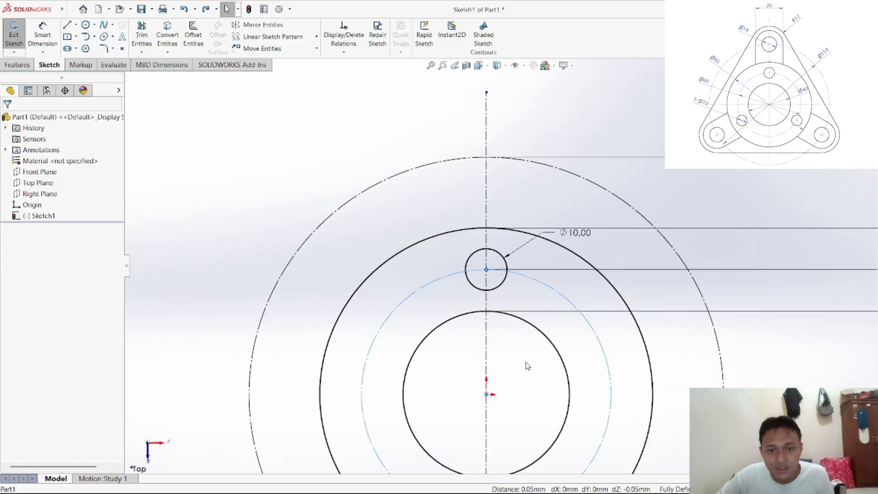
scroll(530, 311, down, 3)
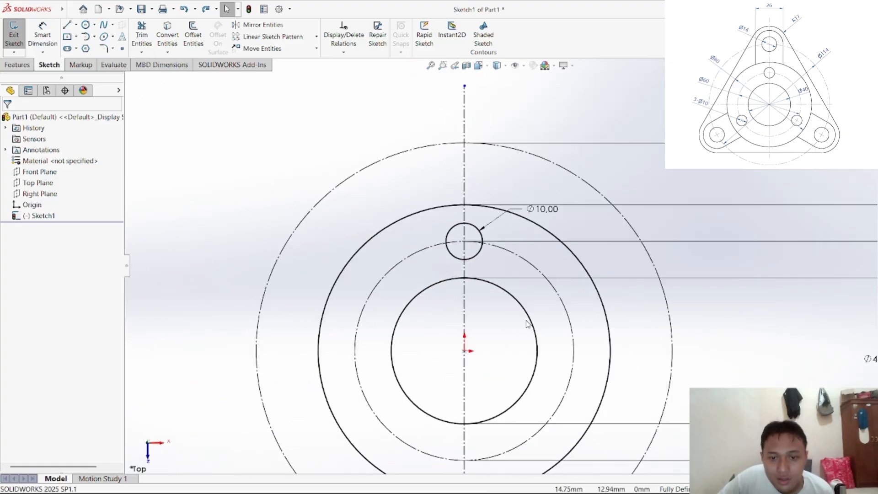
scroll(501, 269, up, 2)
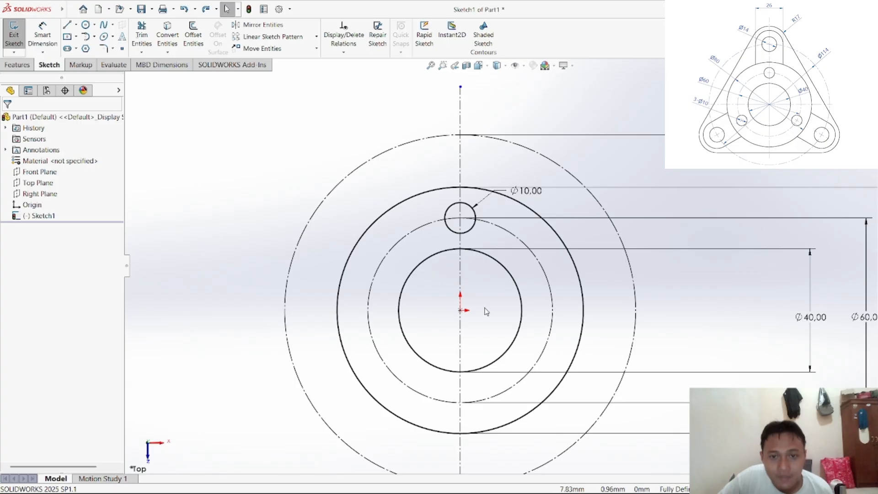
click(315, 36)
click(310, 61)
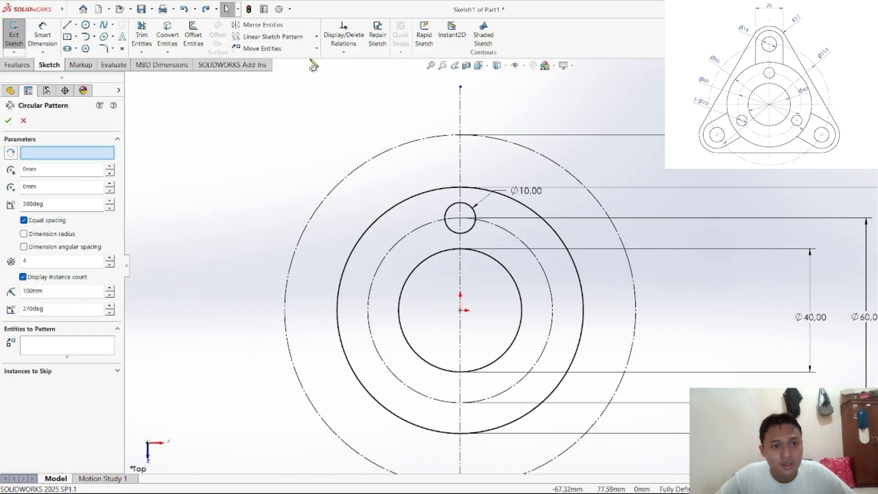
click(65, 348)
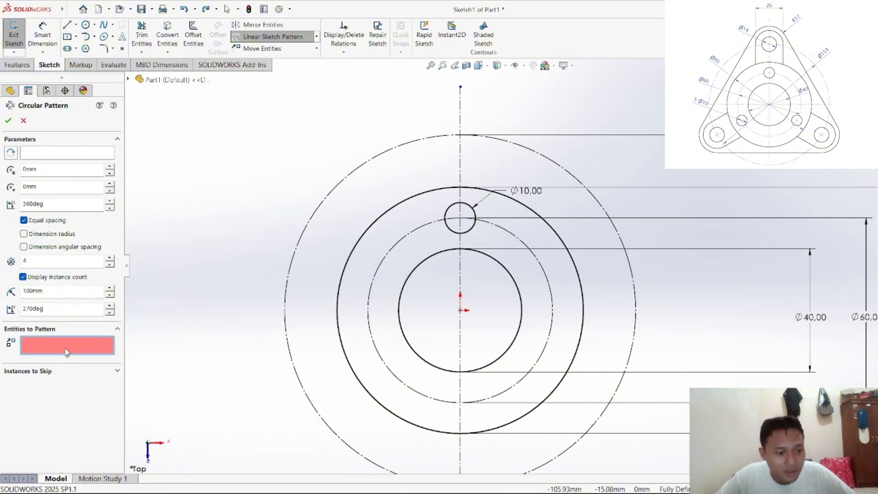
click(444, 216)
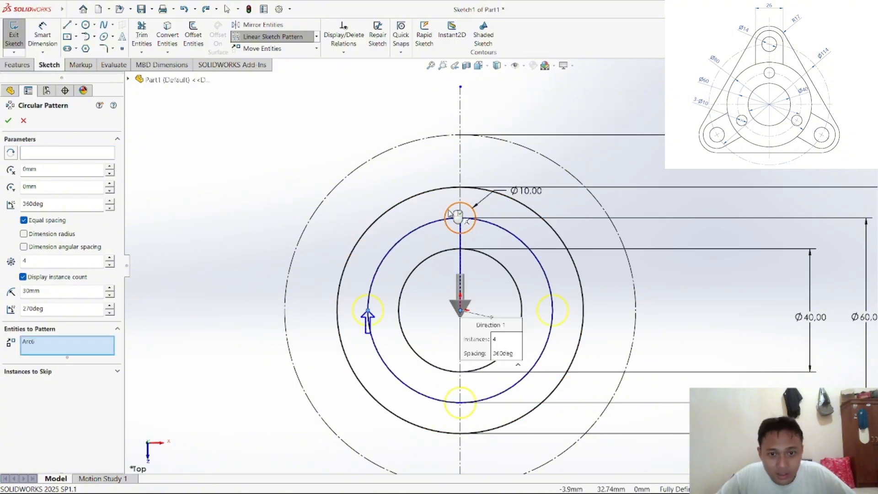
click(111, 265)
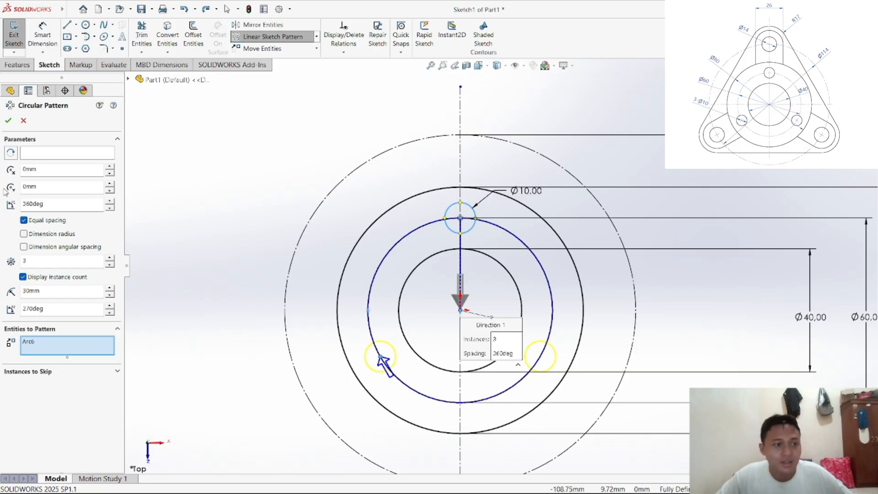
key(Return)
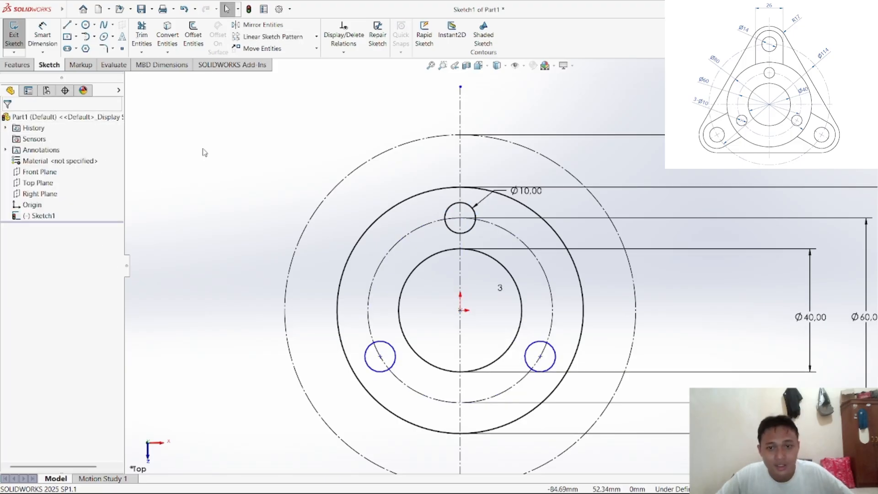
Step: Add an Equal relation between the three 10 mm circles on the 60 mm construction circle
click(344, 52)
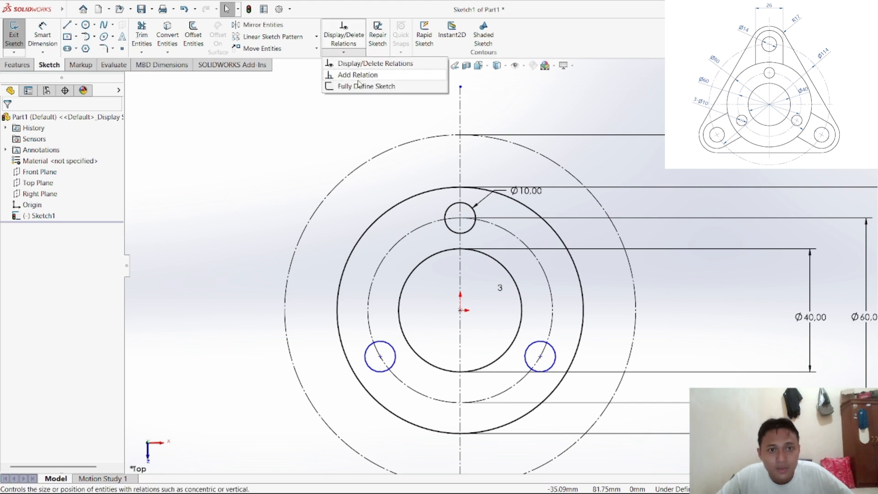
click(371, 75)
click(394, 362)
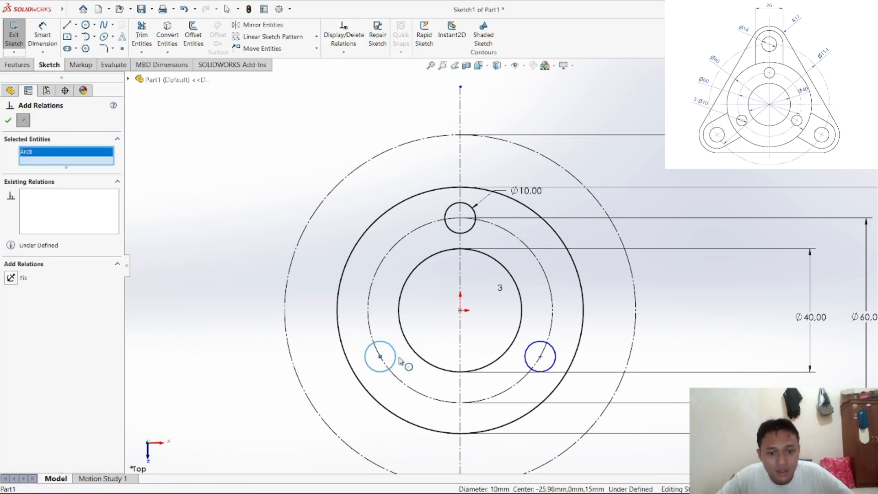
click(525, 357)
click(467, 206)
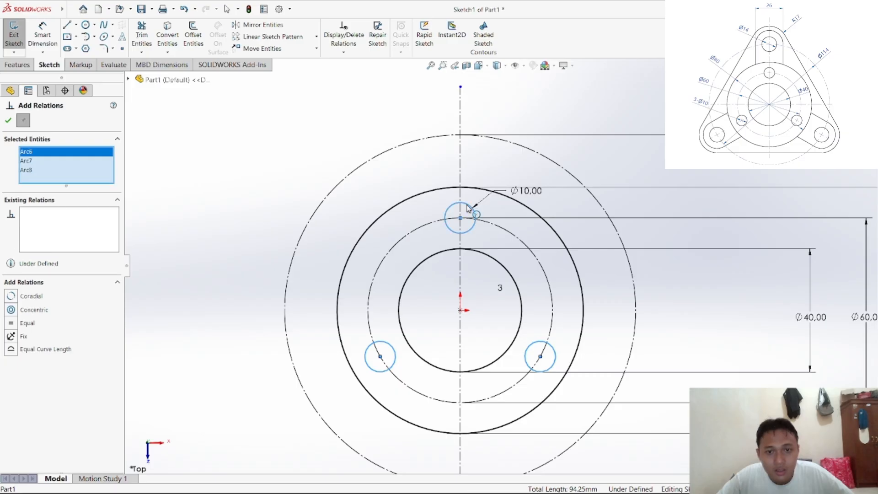
click(27, 323)
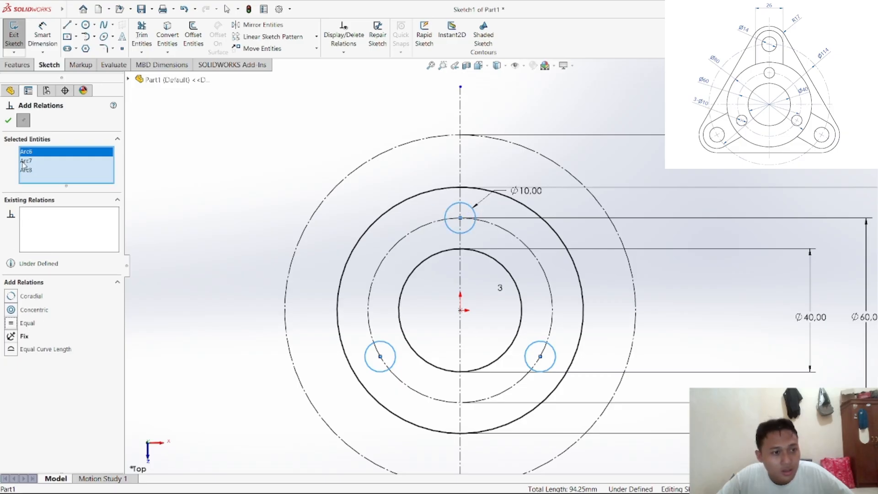
click(8, 120)
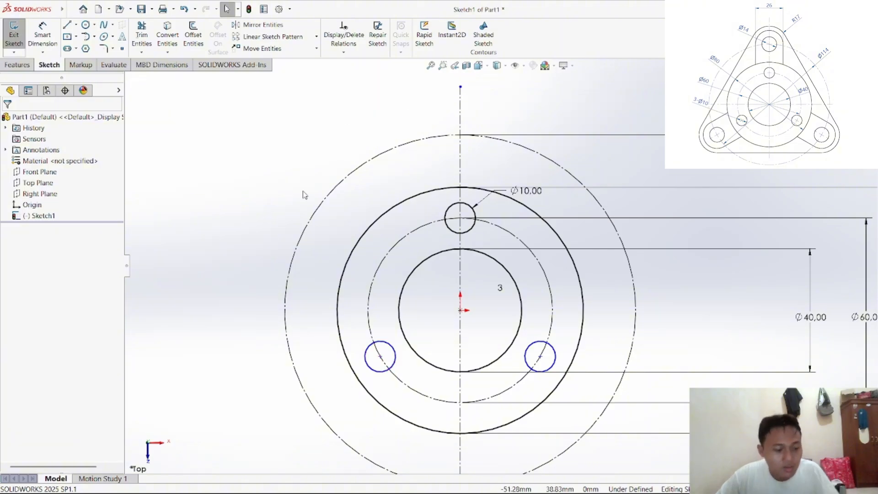
Step: Examine the existing relations of the lower-left patterned circle
click(396, 359)
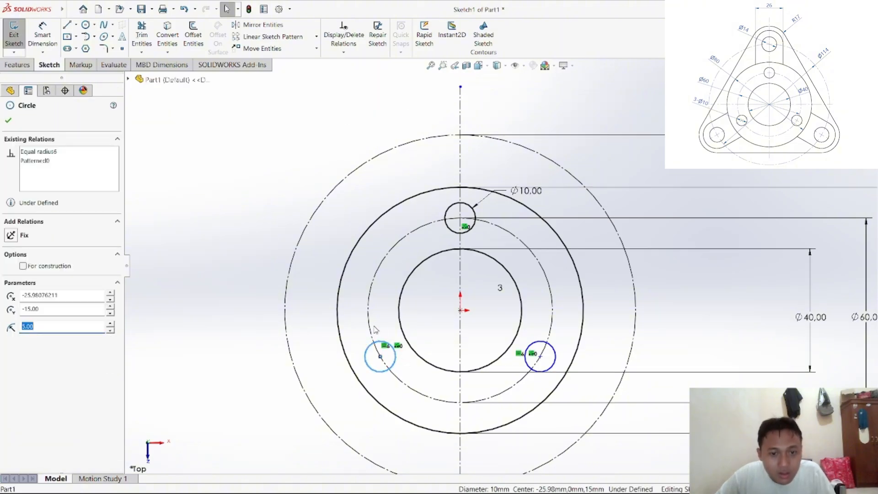
click(395, 361)
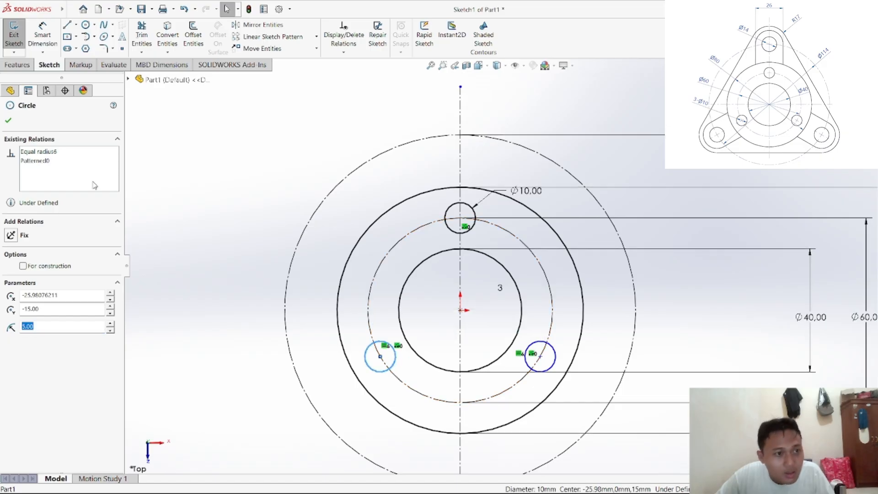
right_click(173, 231)
click(150, 148)
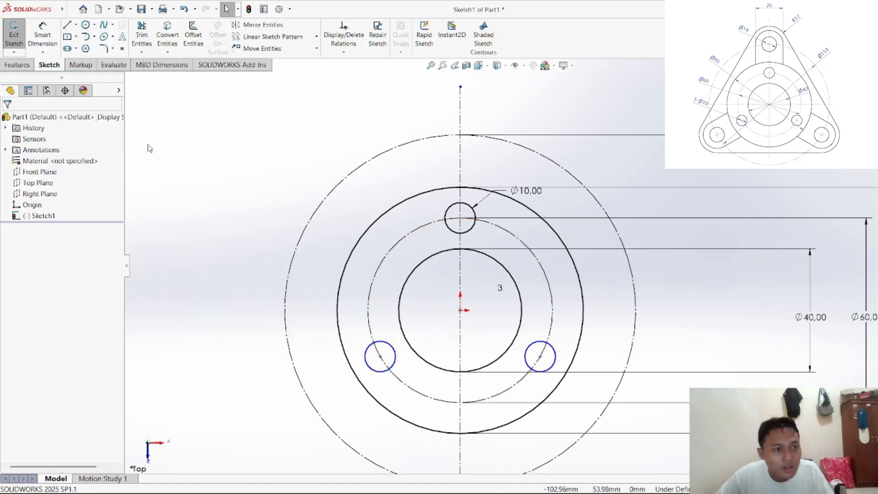
Step: Add a Coincident relation between the lower-left patterned circle's centre point and the 60 mm construction circle
click(343, 51)
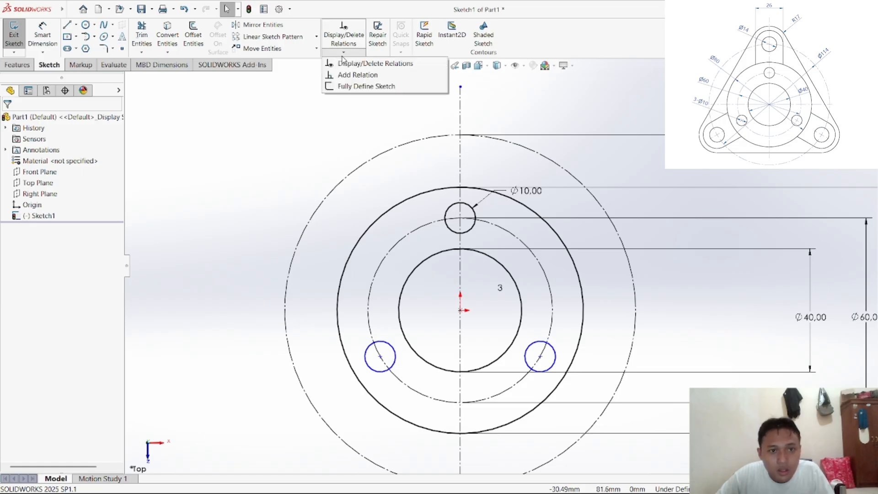
click(355, 76)
scroll(408, 362, down, 2)
scroll(454, 327, up, 4)
scroll(526, 258, down, 8)
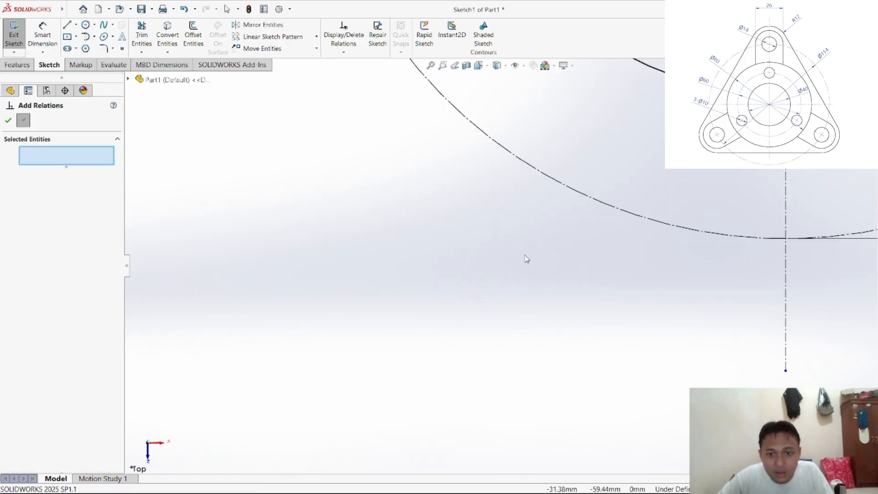
scroll(580, 149, up, 5)
scroll(563, 145, down, 3)
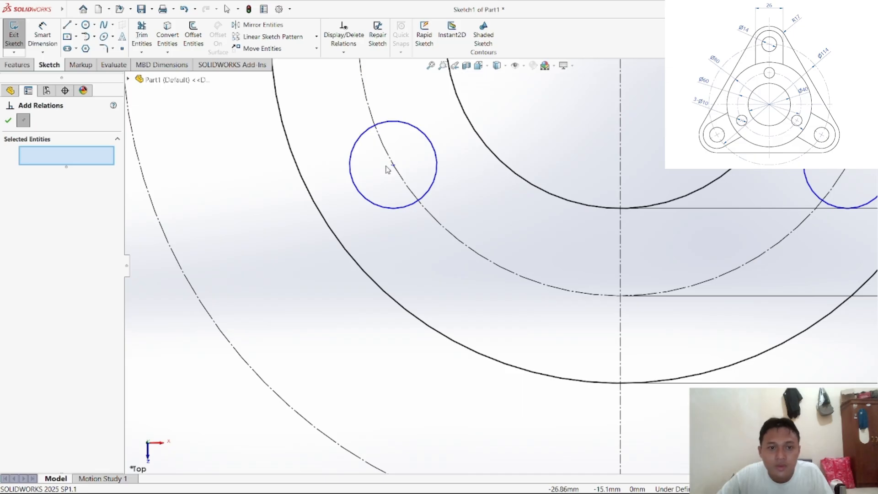
click(392, 166)
click(390, 160)
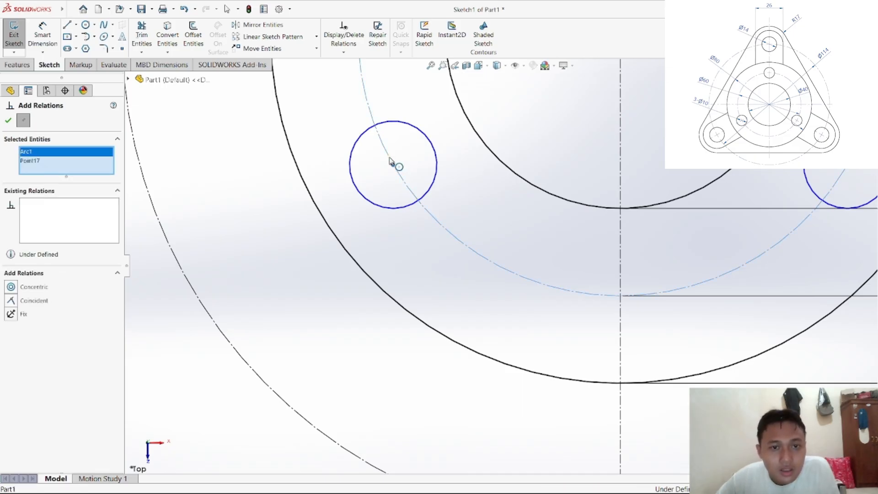
click(12, 301)
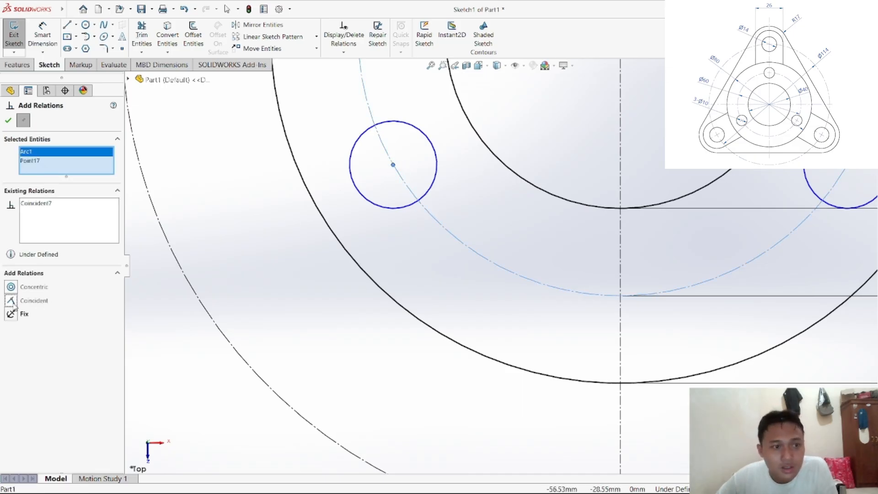
Step: Add a Coincident relation between the lower-right patterned circle's centre point and the 60 mm construction circle
click(7, 121)
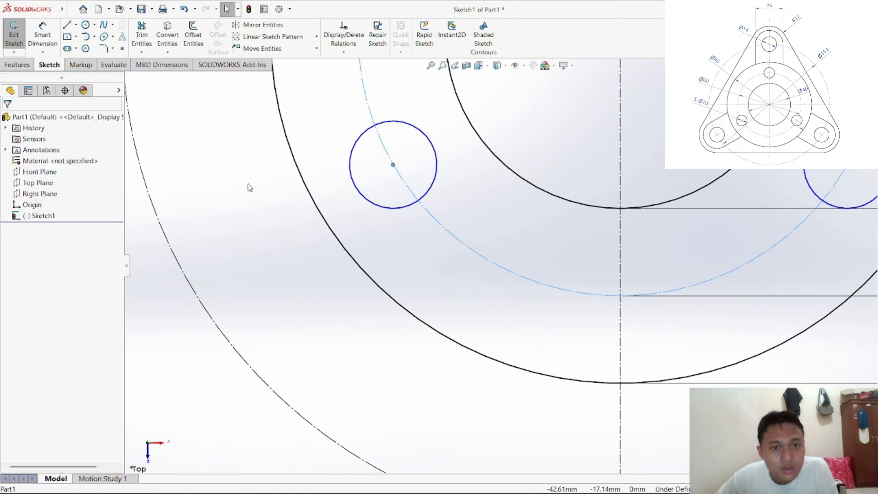
scroll(292, 252, down, 3)
scroll(475, 254, up, 6)
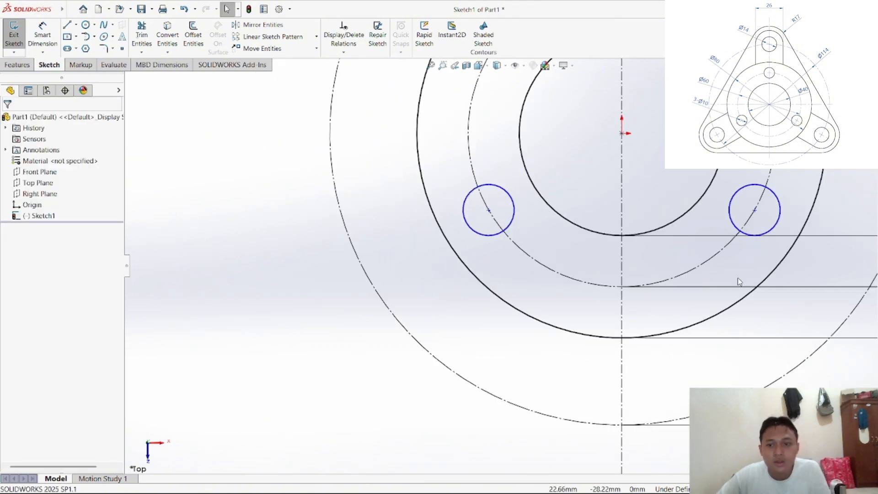
scroll(737, 278, down, 3)
scroll(737, 278, up, 6)
scroll(622, 234, down, 2)
scroll(622, 234, up, 2)
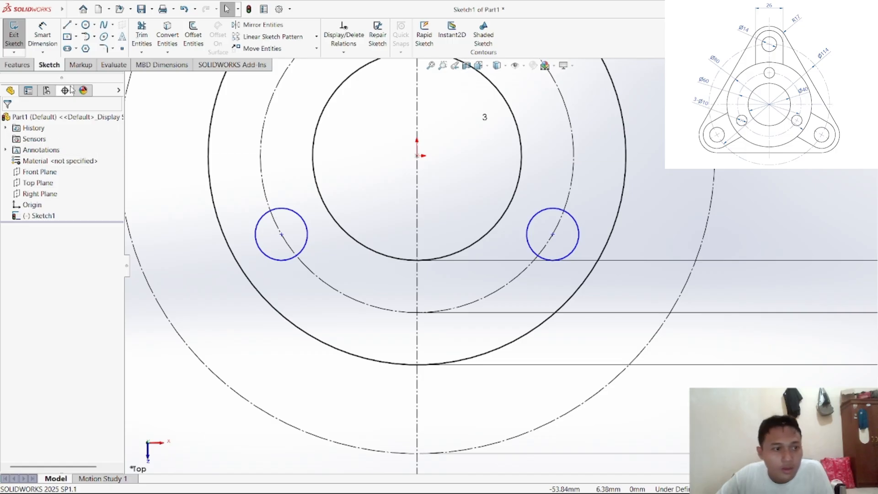
click(342, 52)
click(350, 75)
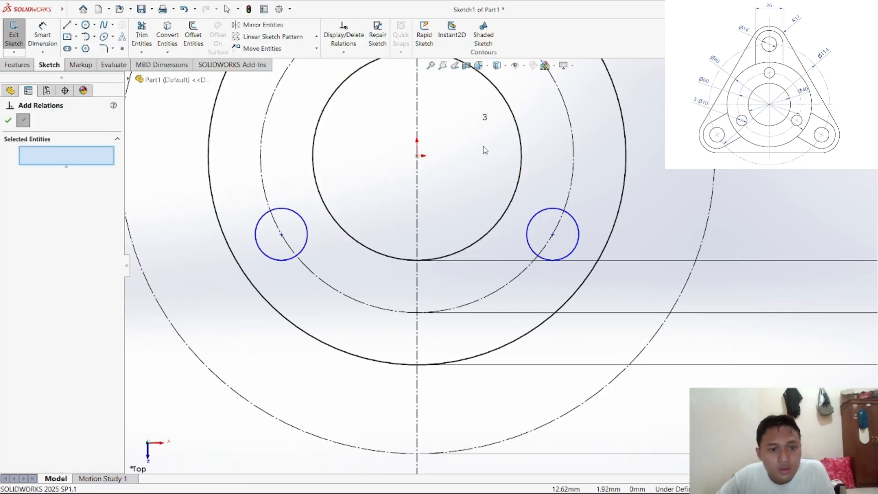
click(552, 234)
click(568, 200)
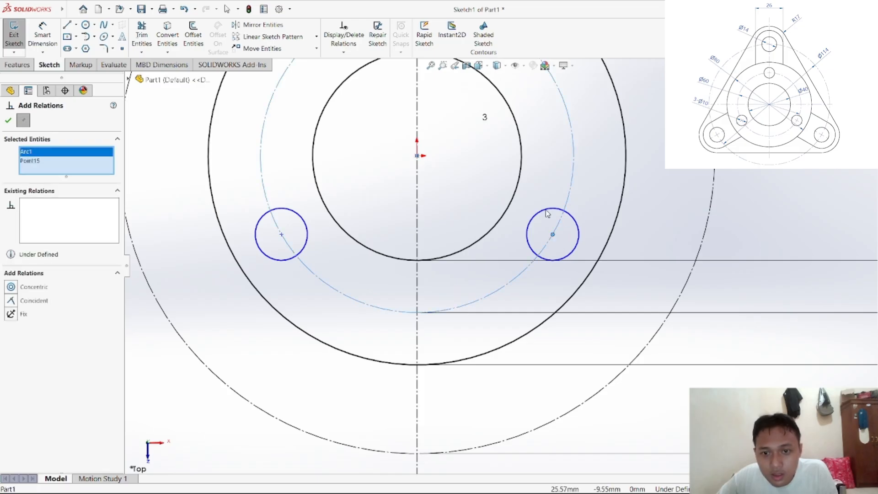
click(23, 301)
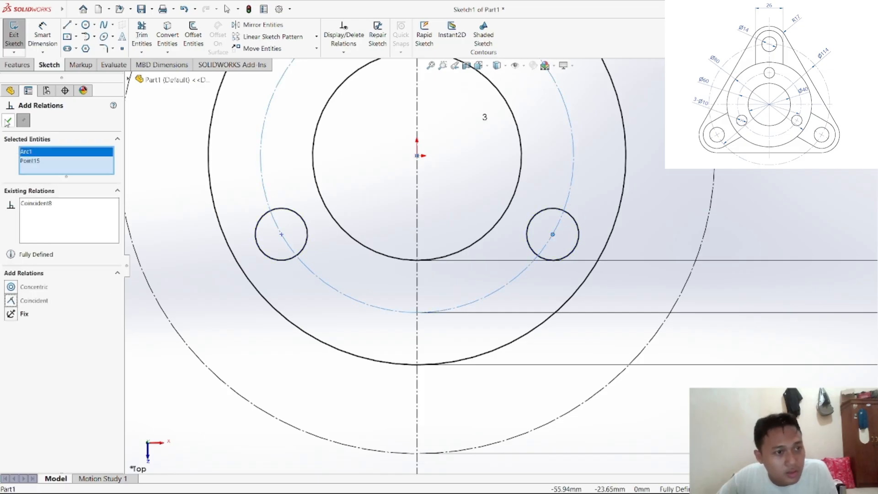
click(8, 121)
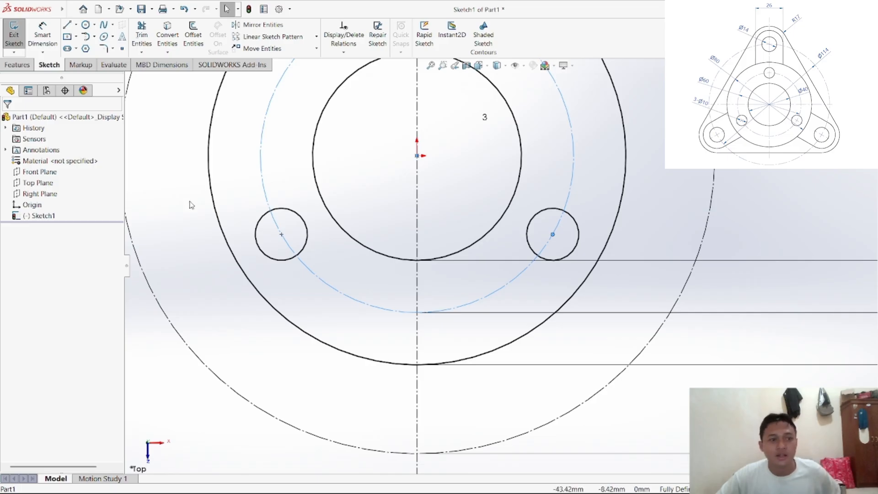
click(226, 333)
Step: Switch to the reference PDF in the browser and examine the upper lug's hole, width and outer radius dimensions
scroll(270, 299, down, 1)
ctrl+middle_drag(281, 297, 440, 278)
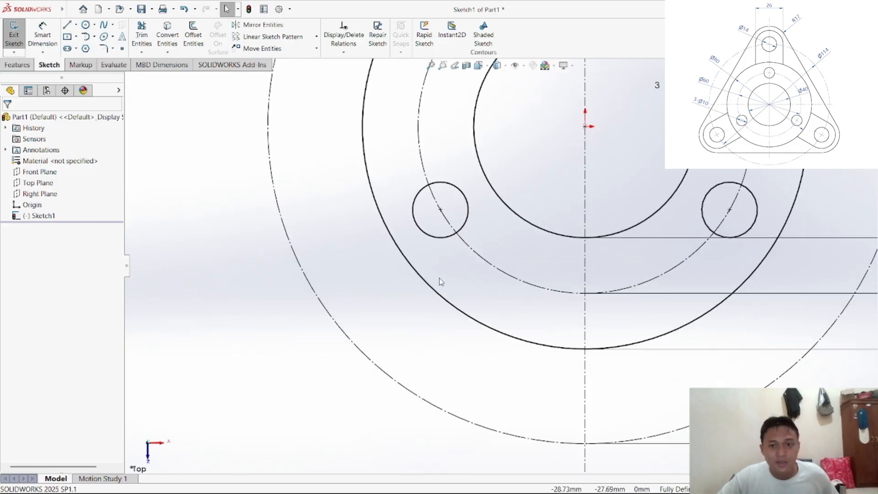
scroll(440, 281, up, 4)
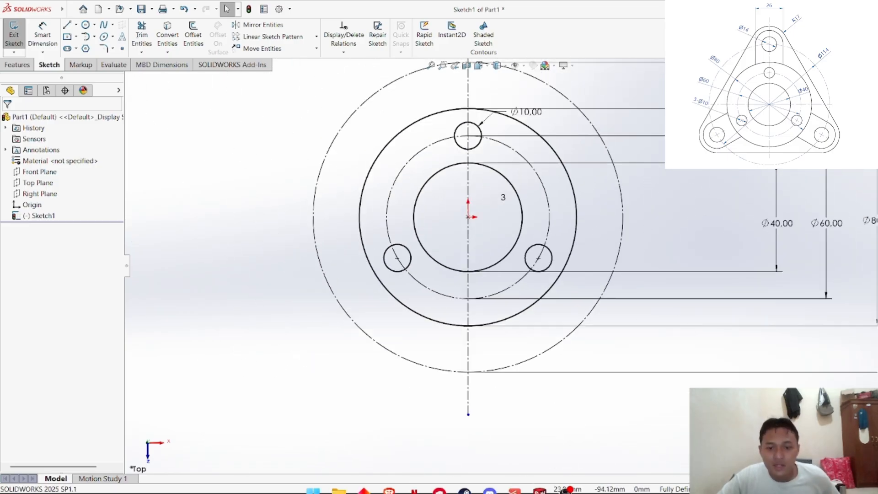
click(440, 486)
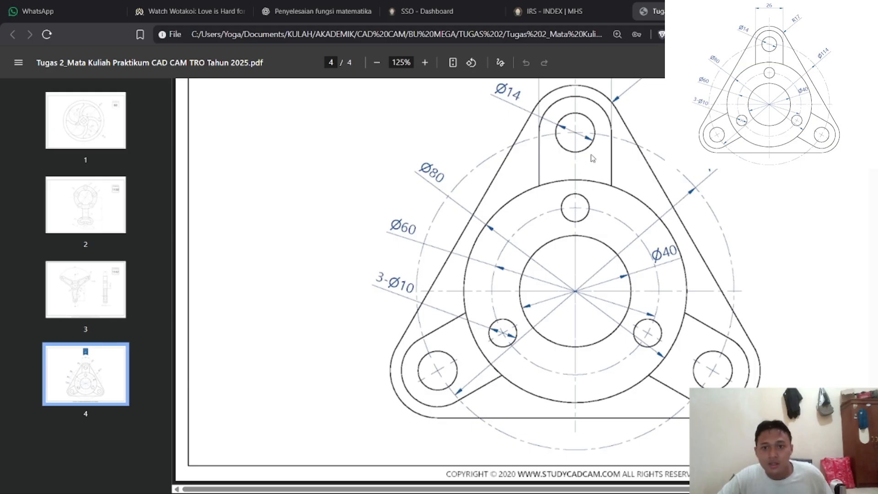
scroll(593, 158, up, 2)
scroll(589, 214, down, 1)
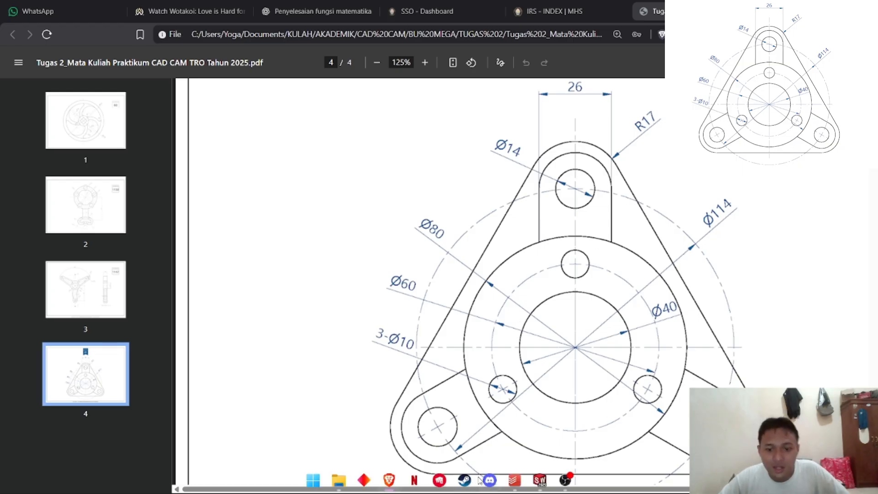
Step: Switch back to SOLIDWORKS and sketch a circle of about 7 mm radius centred where the vertical centreline crosses the top of the 114 mm construction circle
mouse_move(389, 482)
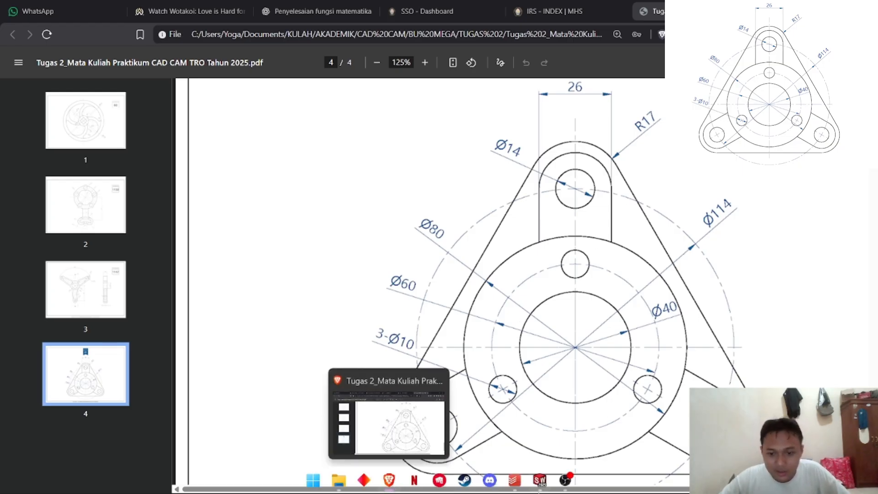
click(540, 481)
scroll(485, 242, down, 2)
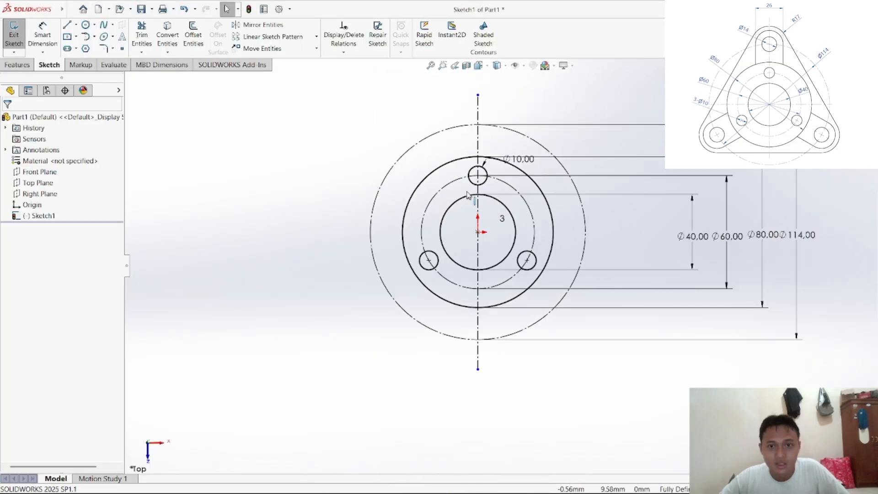
scroll(510, 185, up, 2)
scroll(510, 182, down, 2)
scroll(510, 179, up, 3)
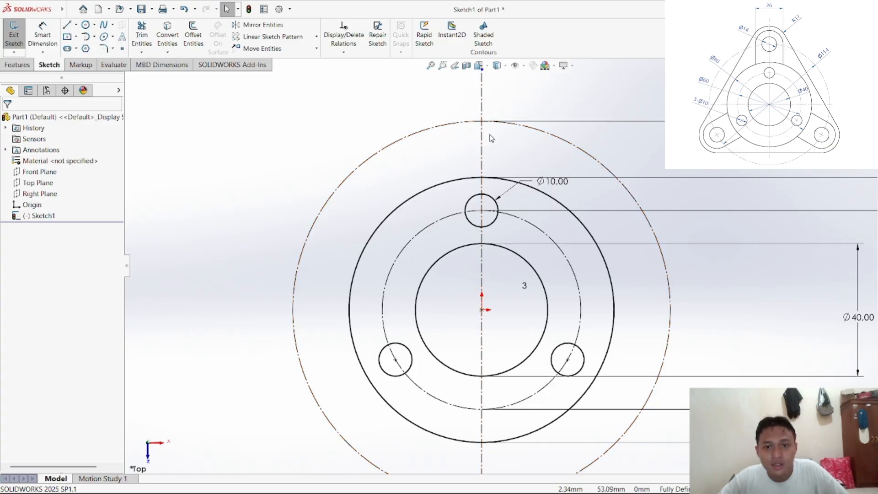
key(f)
scroll(507, 165, down, 8)
scroll(525, 361, up, 3)
scroll(510, 379, down, 4)
scroll(504, 375, up, 2)
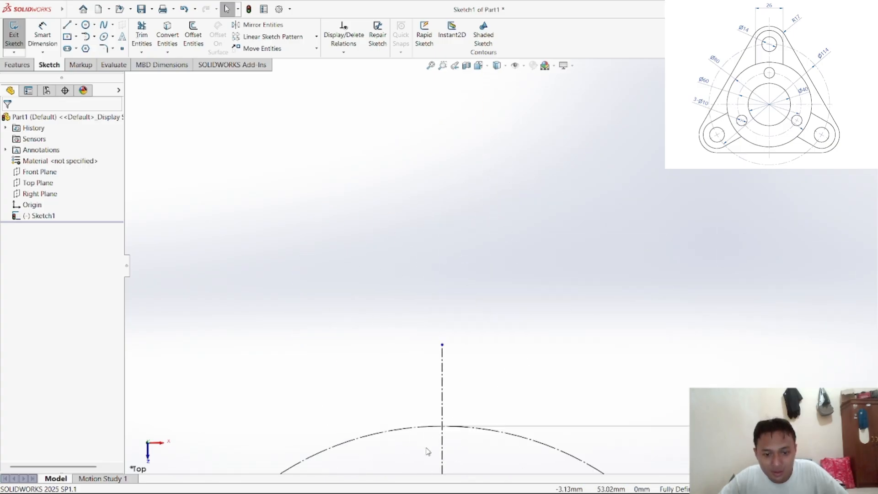
scroll(427, 451, down, 5)
scroll(498, 375, down, 2)
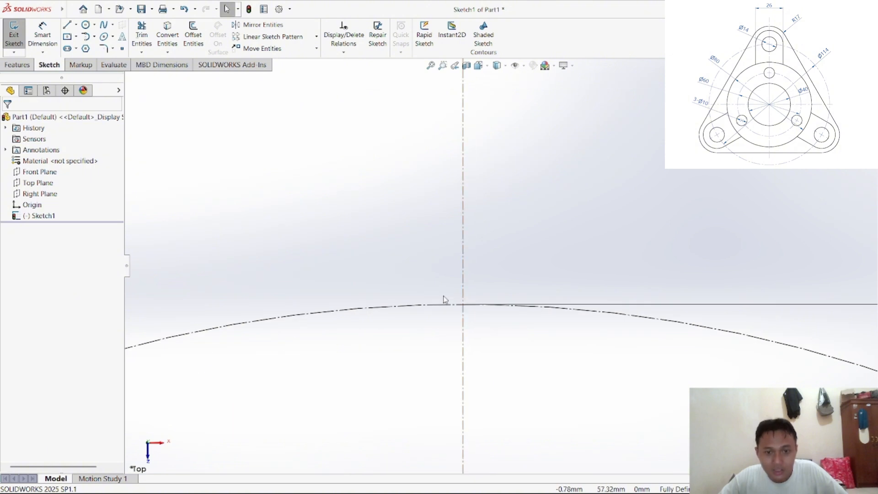
click(86, 25)
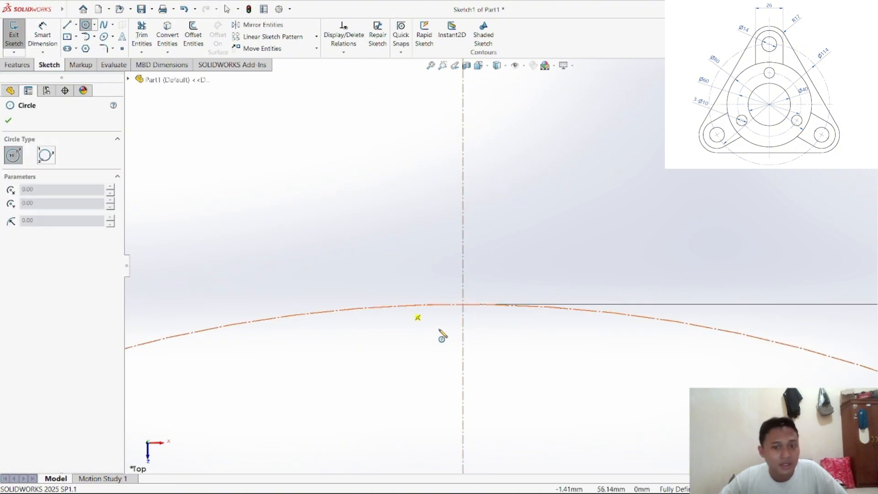
click(463, 304)
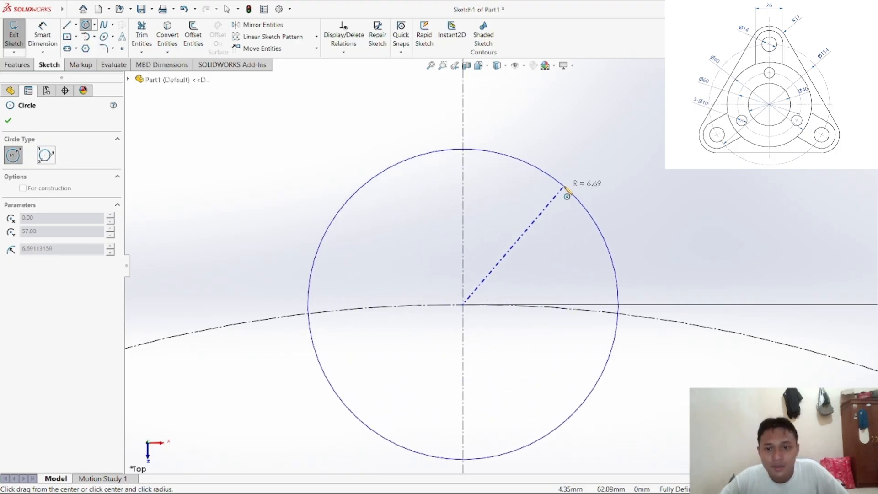
click(572, 182)
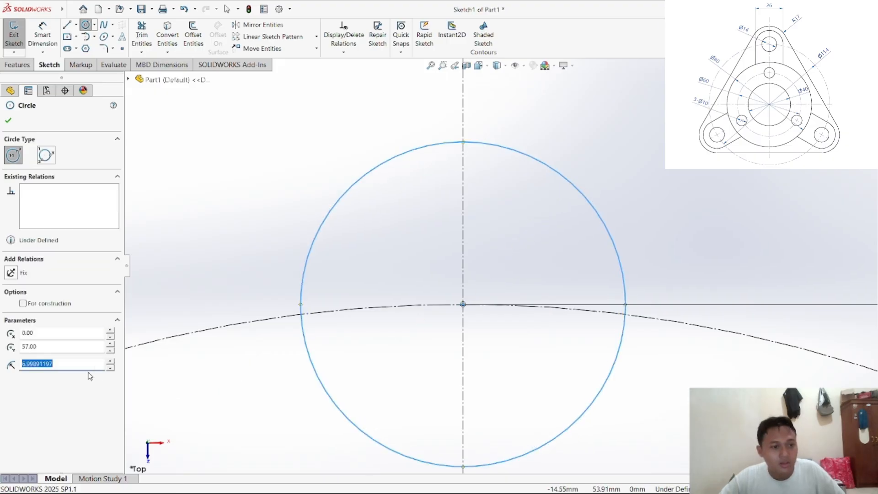
Step: Sketch a larger circle of about 14.4 mm radius sharing the centre of the small circle on the 114 mm construction circle
scroll(484, 284, up, 4)
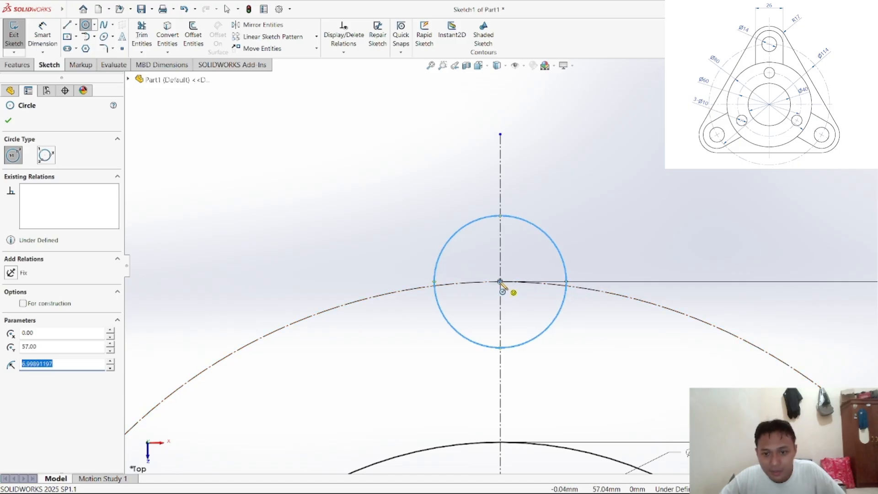
click(500, 282)
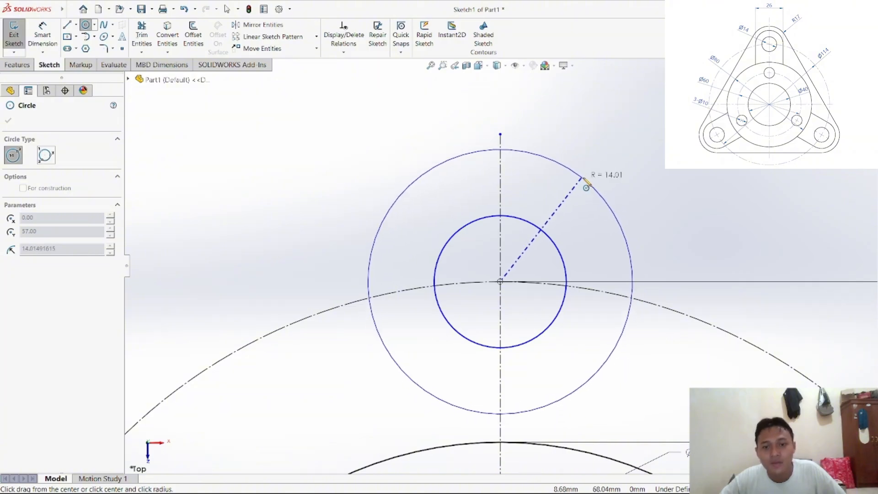
click(594, 191)
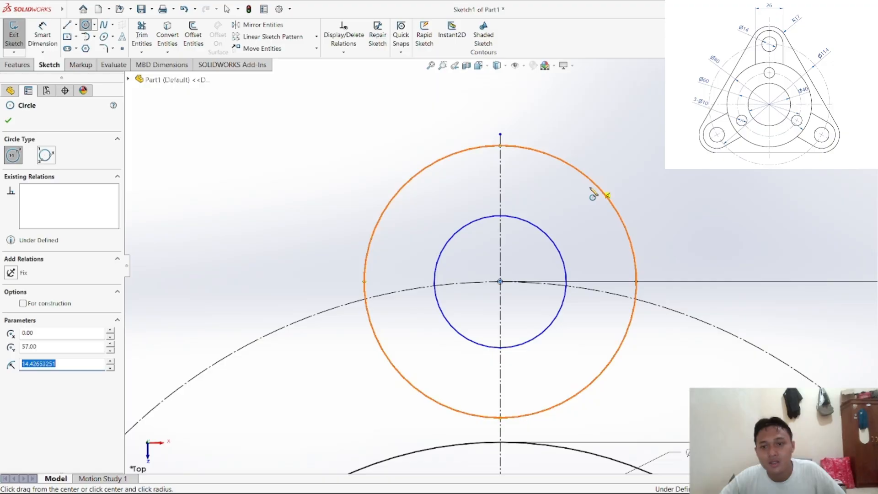
right_click(534, 186)
click(559, 187)
scroll(524, 249, up, 3)
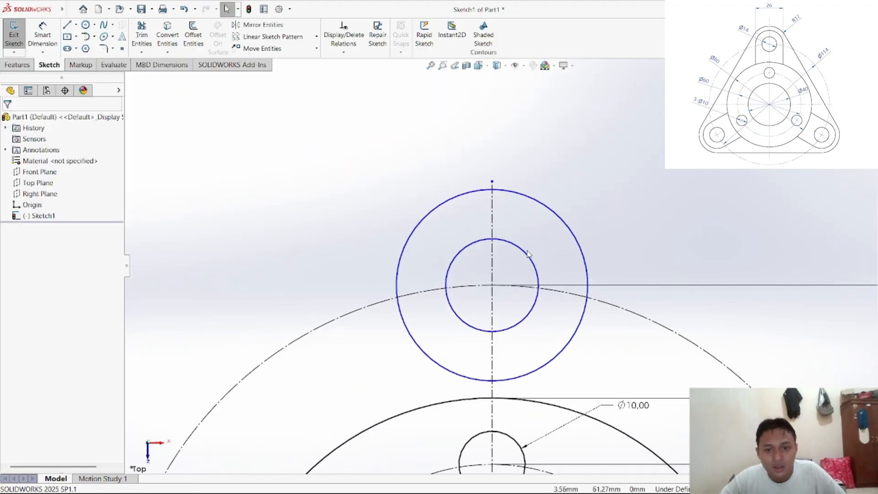
scroll(528, 254, up, 3)
Step: Check the lug dimensions in the browser's reference PDF and dimension the inner lug circle in SOLIDWORKS with a 14 mm diameter
mouse_move(457, 485)
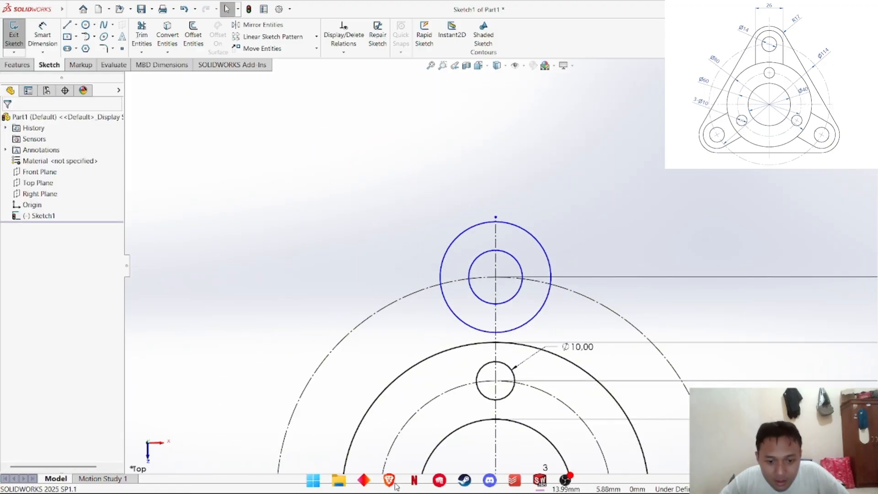
click(395, 485)
scroll(453, 408, up, 1)
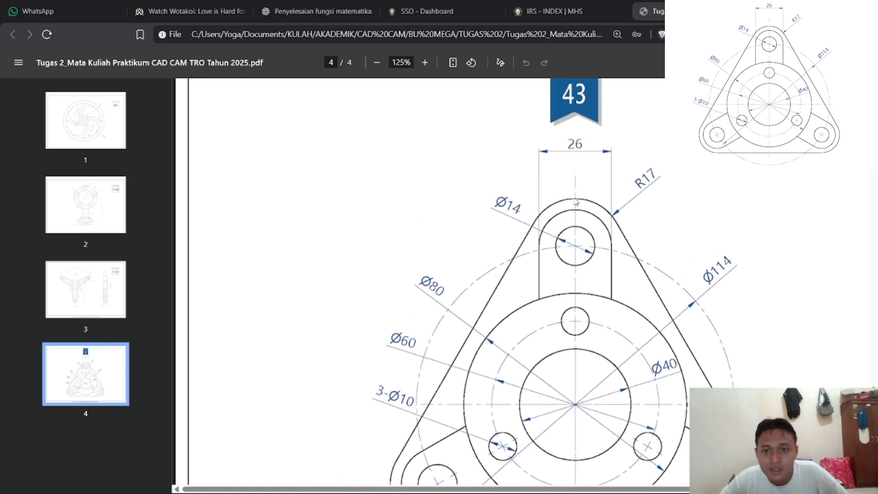
mouse_move(369, 468)
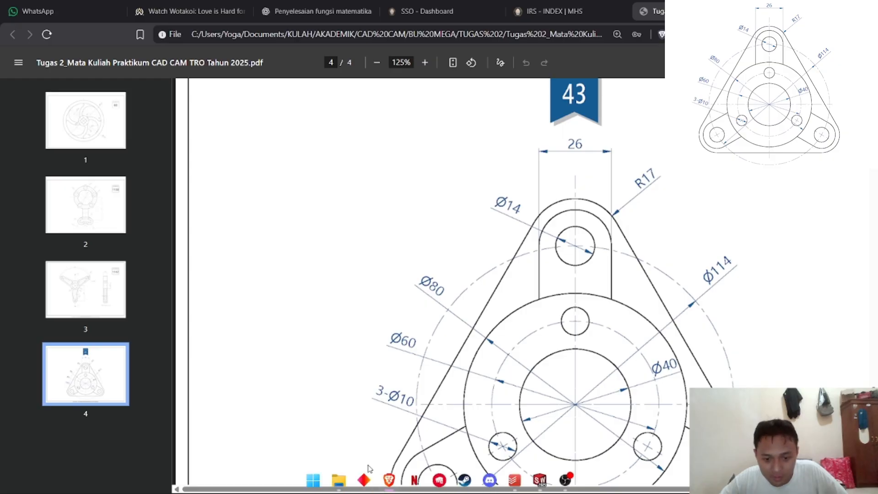
click(388, 480)
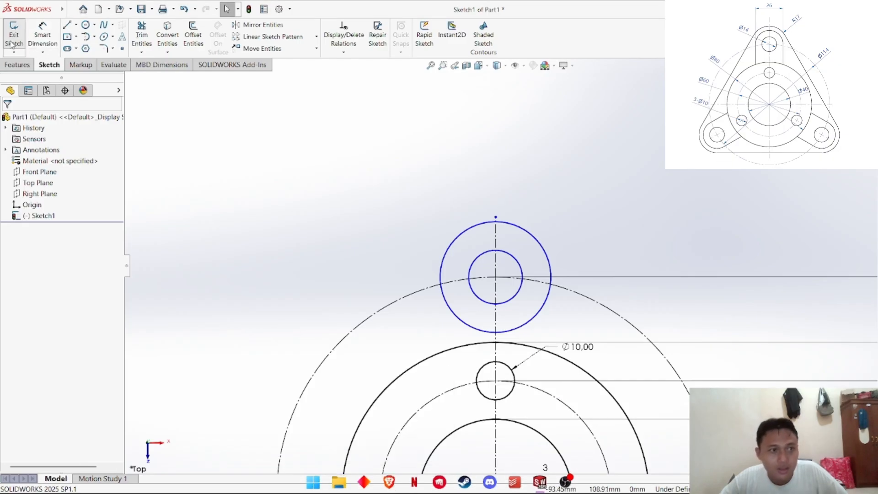
click(46, 36)
click(516, 258)
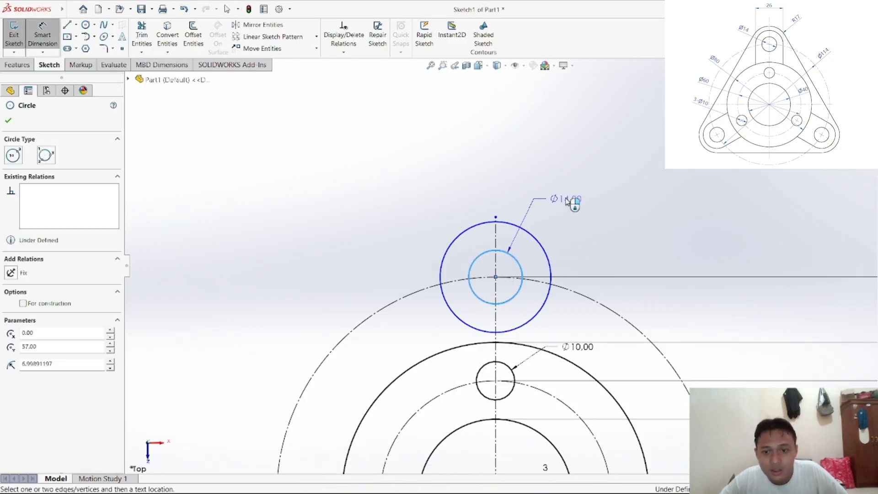
click(652, 182)
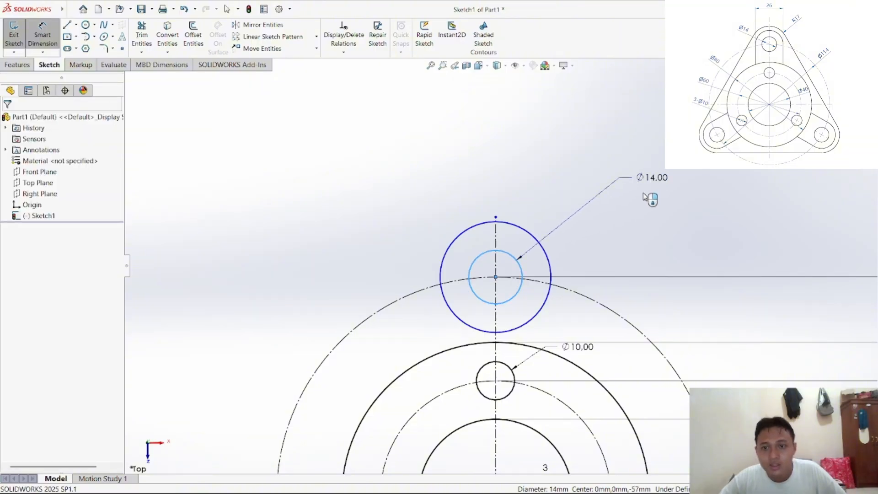
text(1)
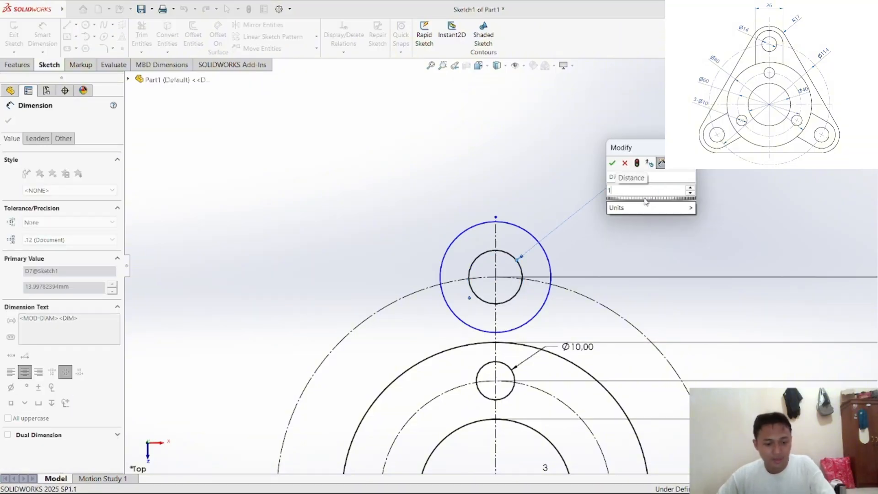
text(4)
click(612, 164)
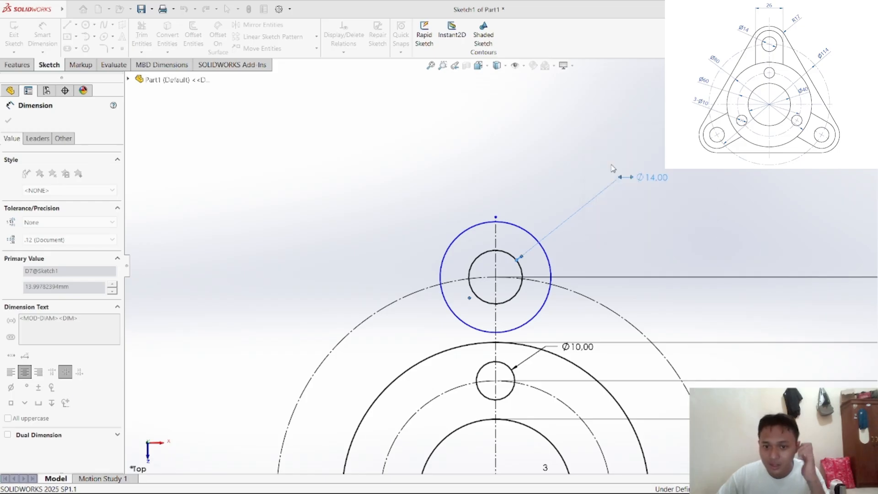
Step: Dimension the outer lug circle with a 26 mm diameter
click(528, 235)
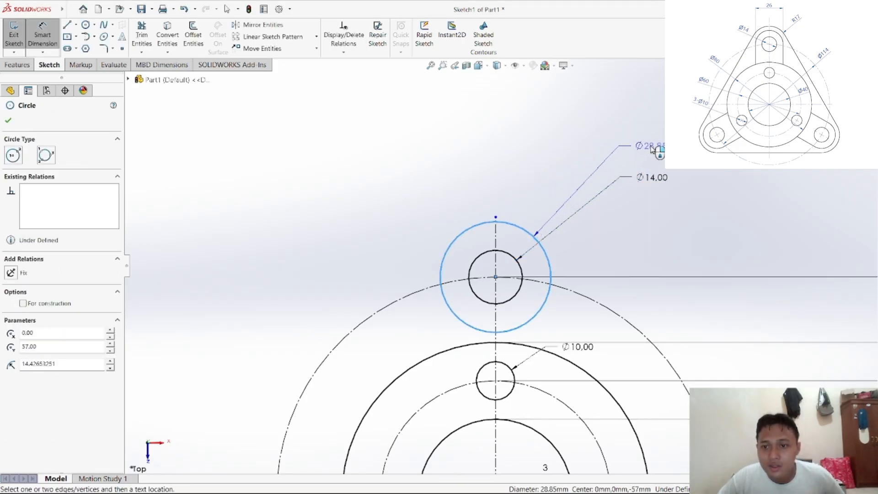
click(658, 150)
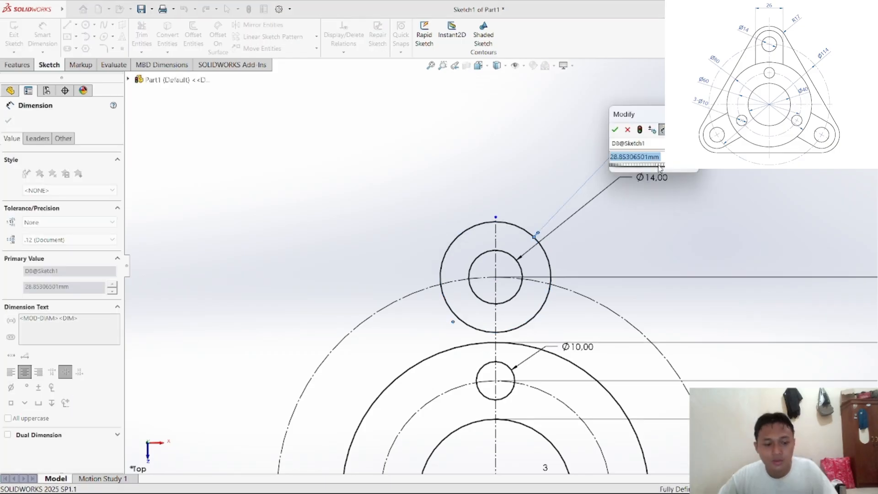
text(26)
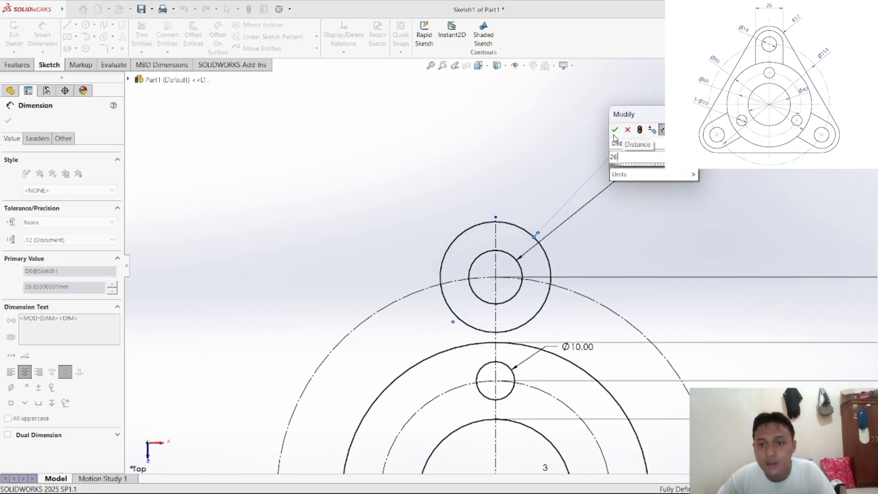
click(615, 132)
scroll(514, 216, up, 2)
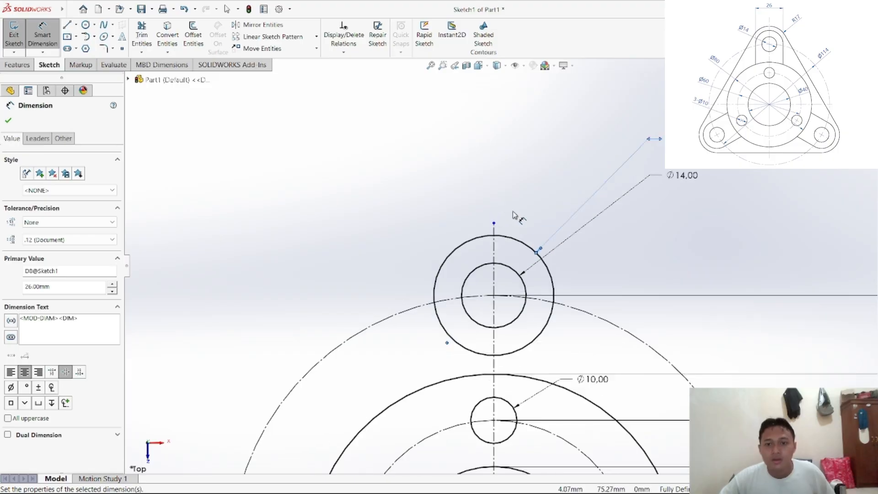
Step: Sketch a vertical line about 19.2 mm long from the 26 mm circle's left quadrant down to the 80 mm circle
scroll(519, 327, down, 3)
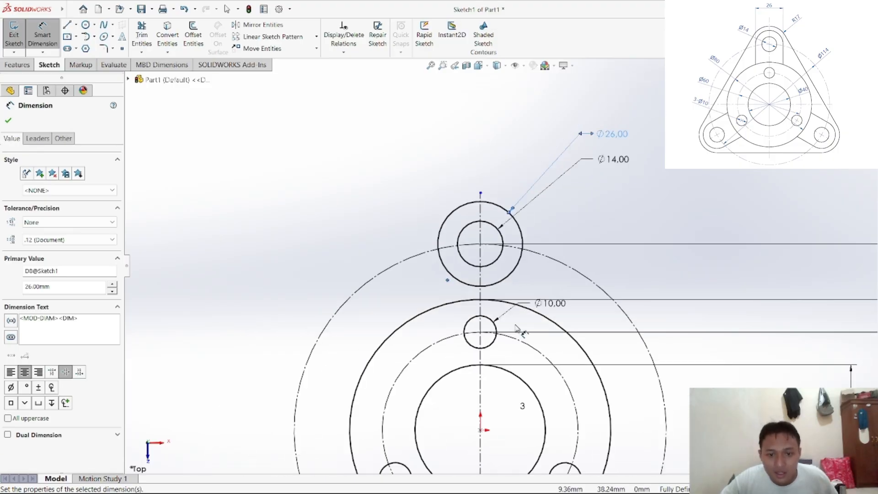
click(66, 24)
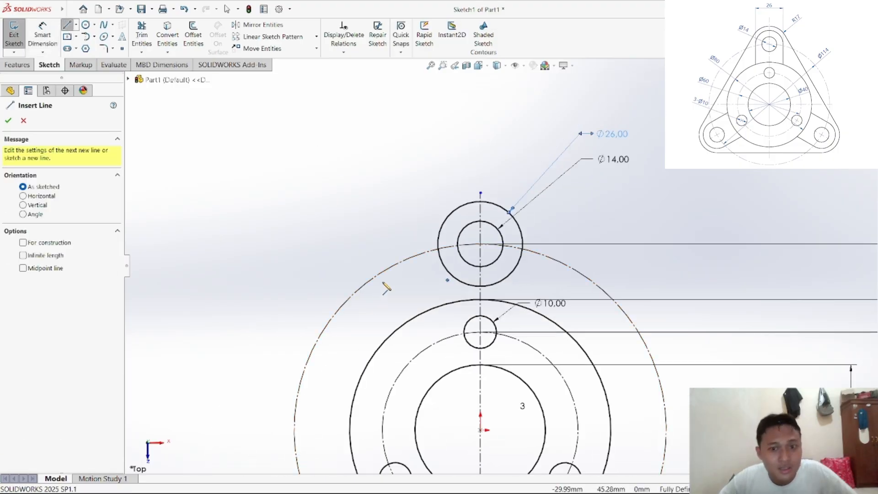
click(438, 244)
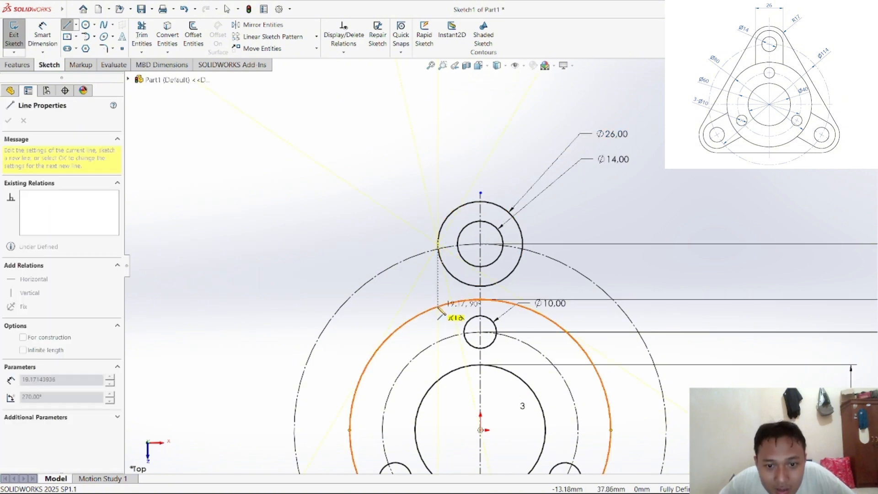
click(438, 306)
right_click(522, 245)
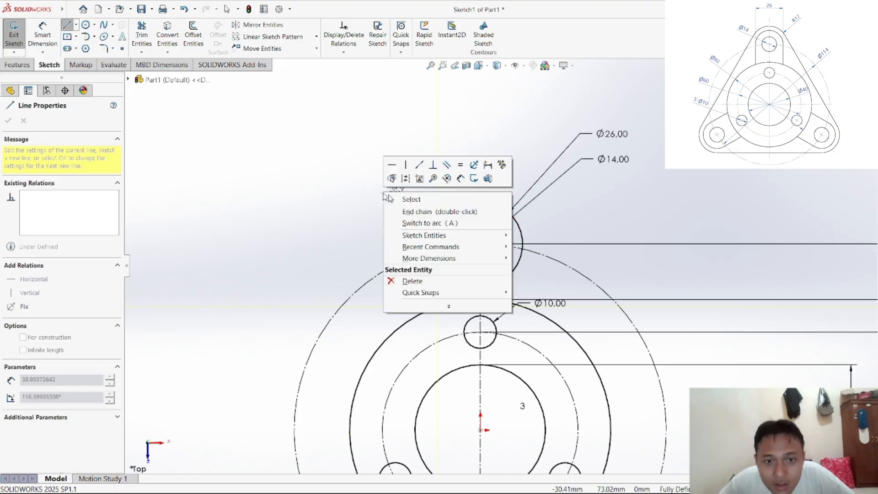
click(404, 197)
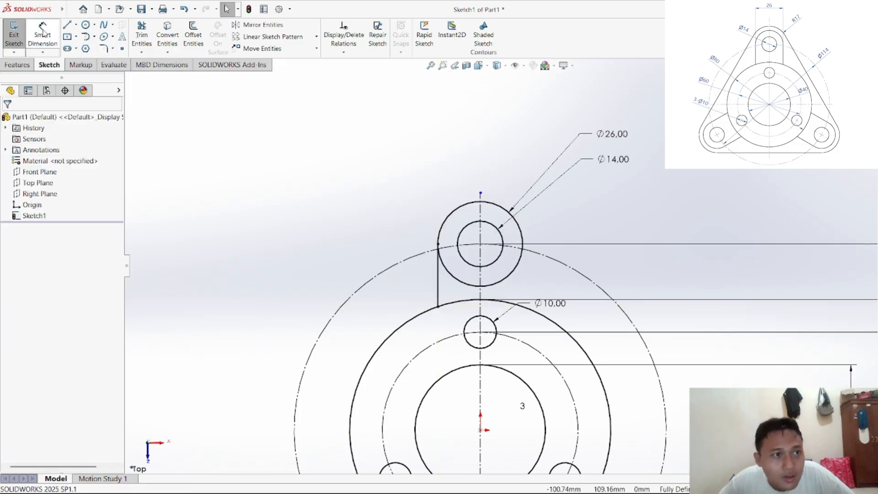
Step: Sketch a matching vertical line about 19.2 mm long from the 26 mm circle's right quadrant down to the 80 mm circle
click(67, 25)
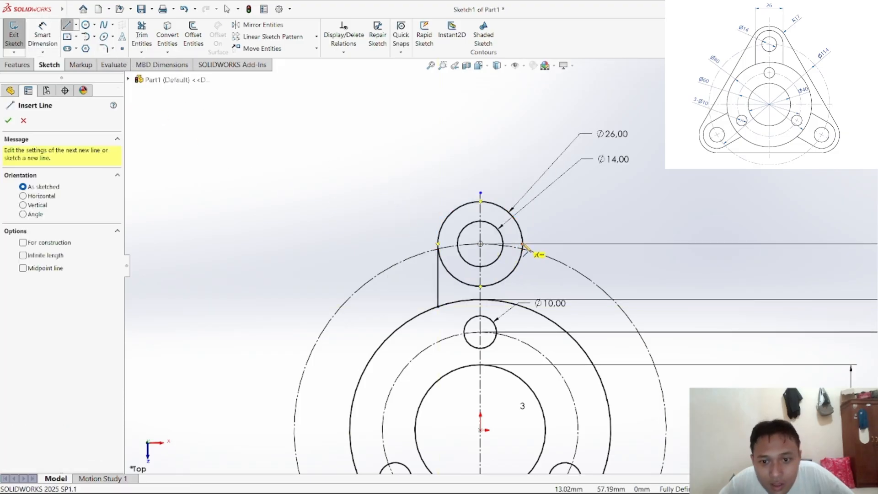
click(522, 245)
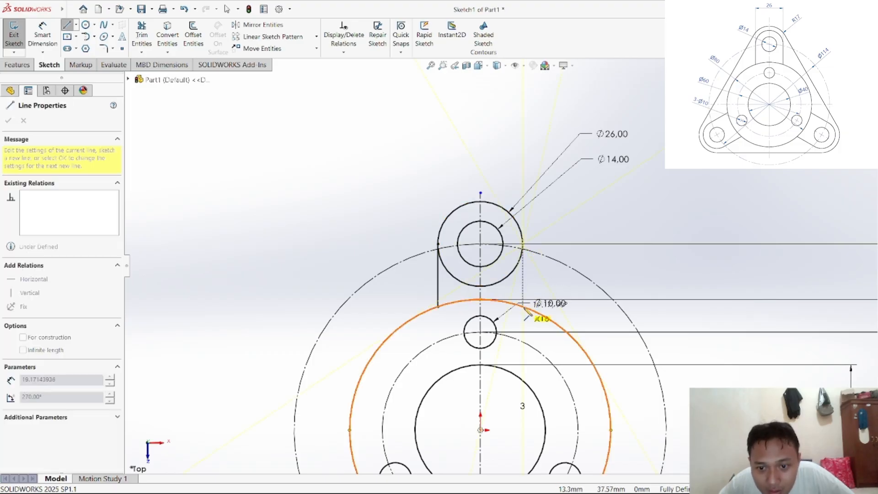
click(523, 305)
right_click(555, 222)
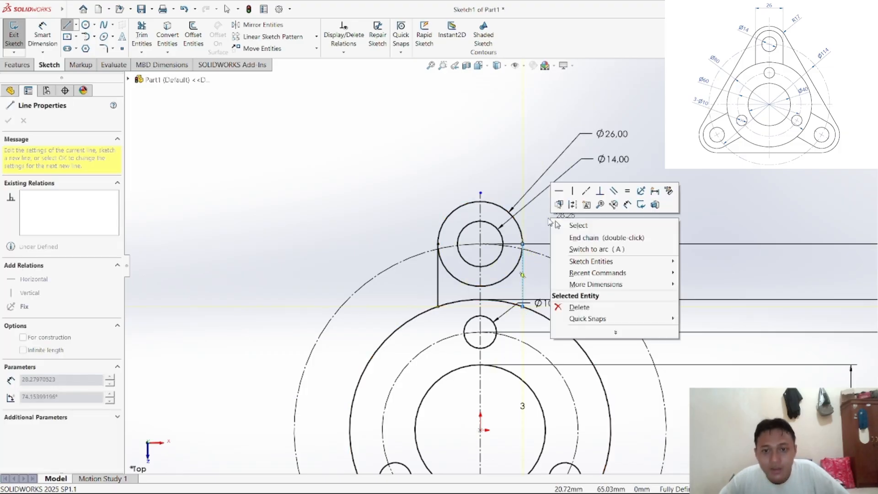
click(558, 224)
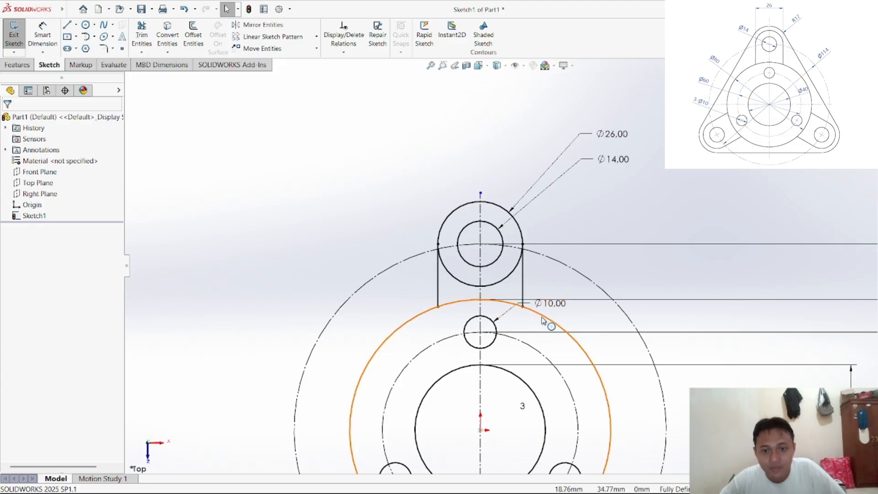
Step: Trim away the lower part of the 26 mm circle between the two vertical lines
click(150, 38)
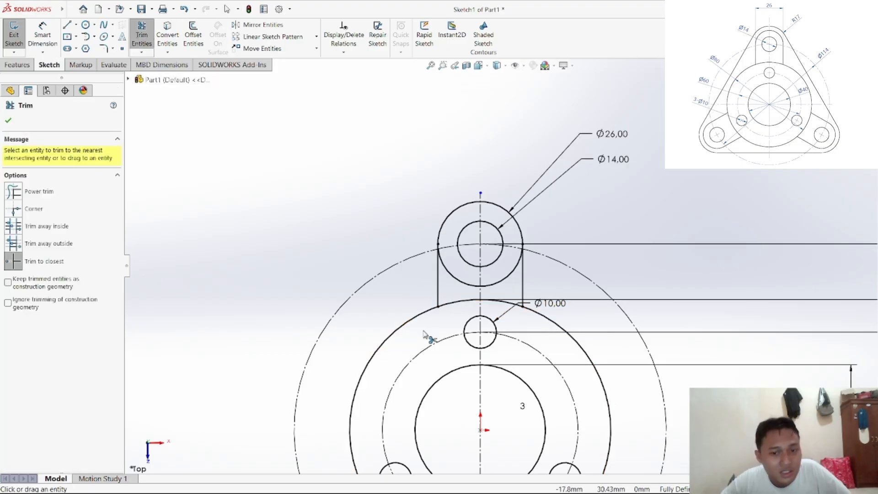
click(464, 284)
click(501, 282)
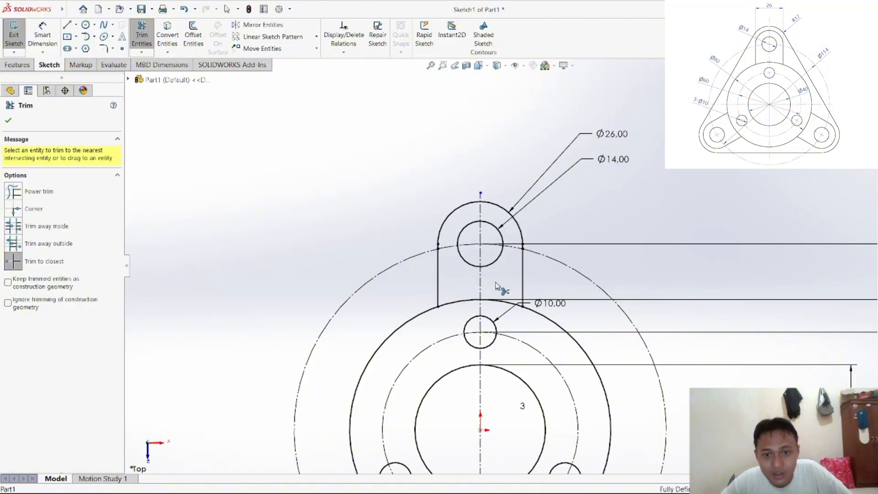
right_click(320, 199)
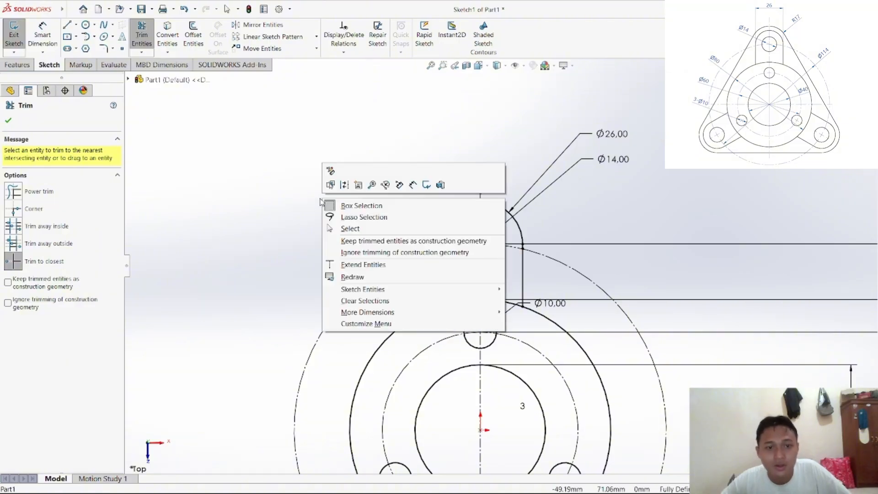
click(263, 201)
right_click(264, 204)
click(534, 251)
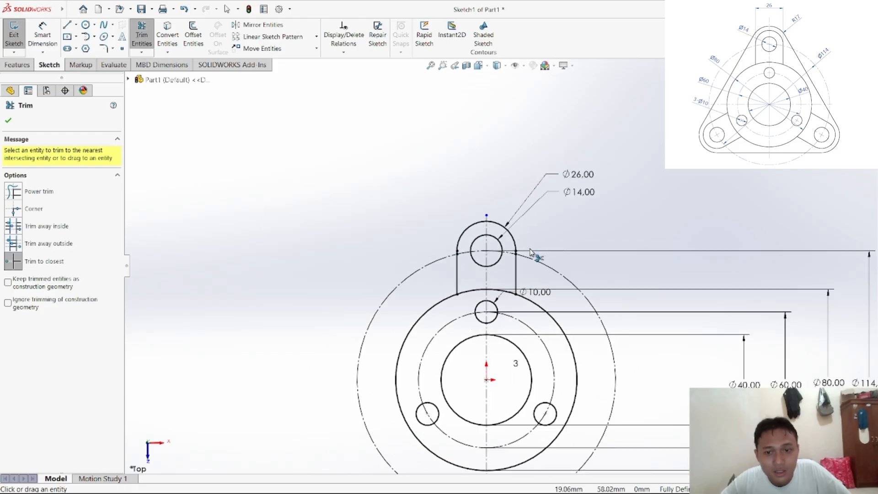
Step: Trim the short leftover arc pieces beside the tops of both vertical lug lines, and finish trimming
scroll(525, 253, down, 6)
scroll(523, 206, down, 1)
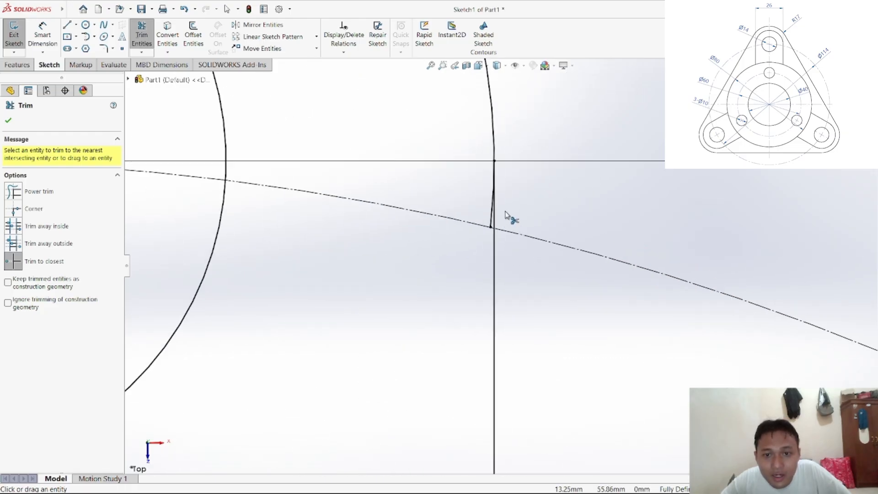
click(493, 216)
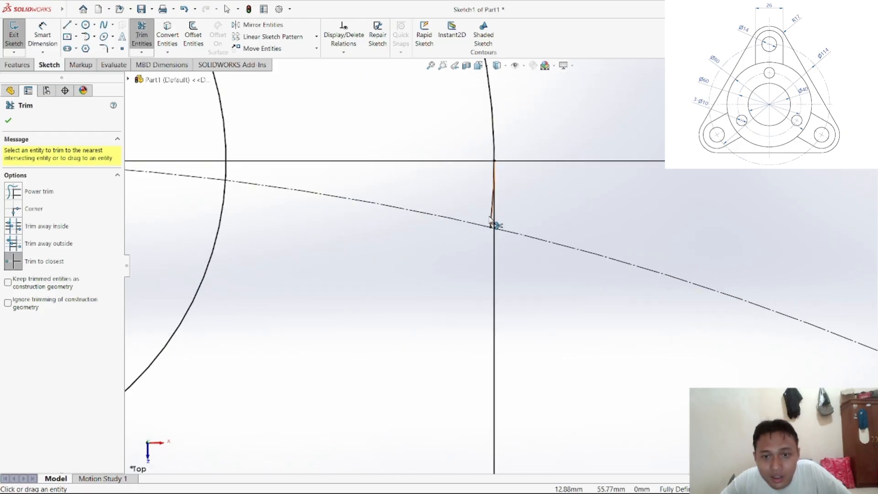
click(490, 219)
scroll(369, 250, up, 6)
scroll(265, 276, down, 4)
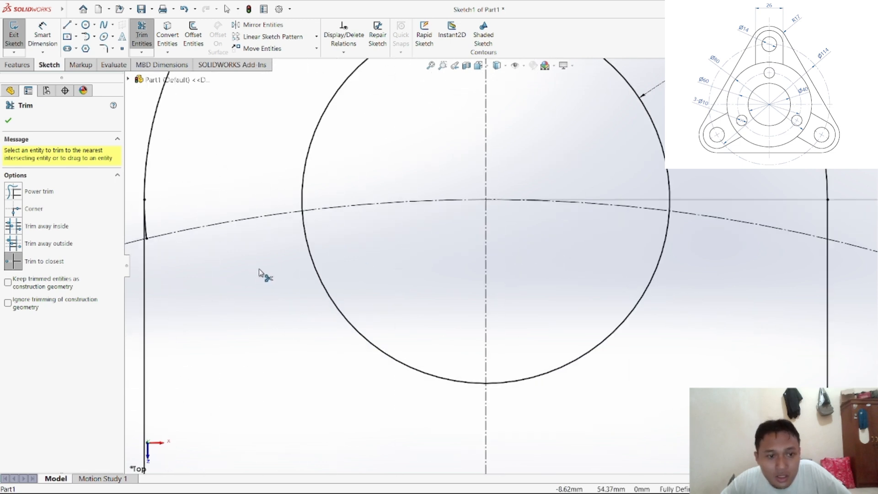
scroll(260, 274, up, 6)
scroll(293, 281, down, 5)
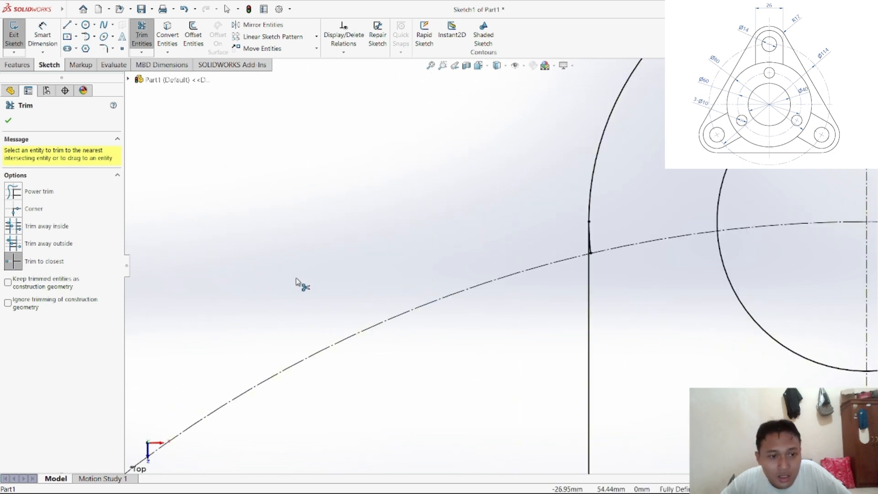
click(593, 250)
scroll(627, 249, up, 4)
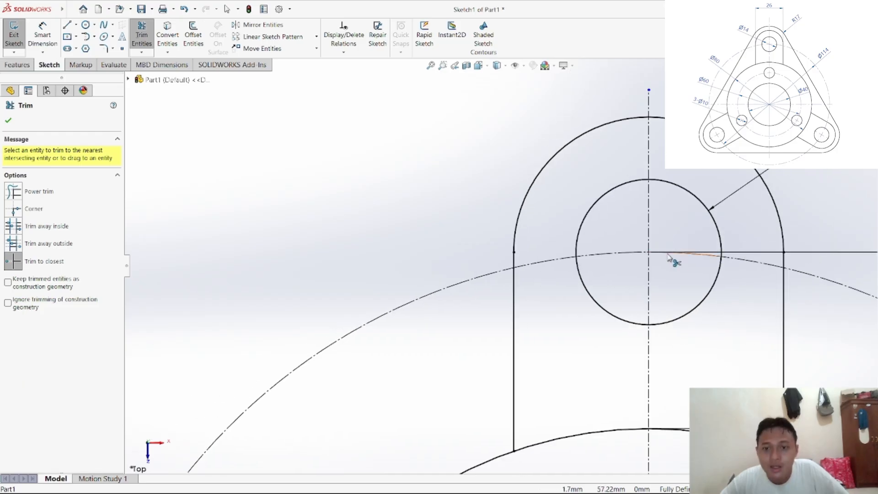
scroll(670, 277, up, 2)
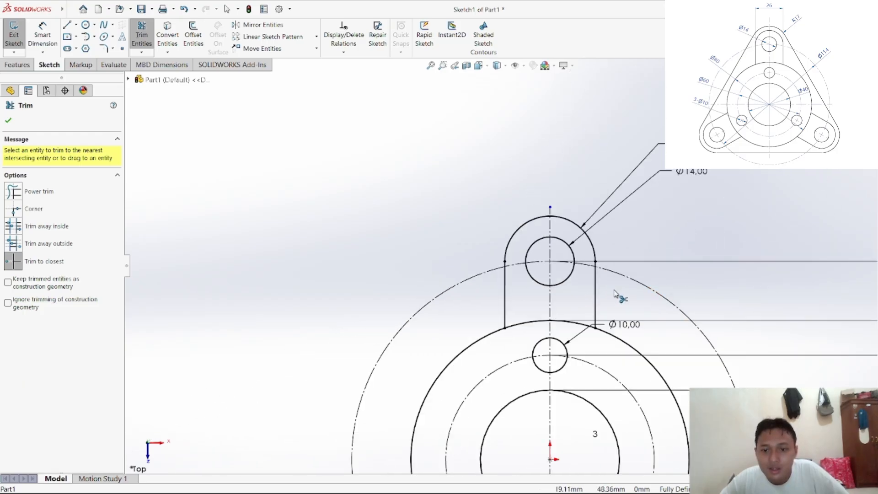
click(145, 38)
Step: Create a circular sketch pattern of the lug's 14 mm circle, outer arc and two side lines with 3 equally spaced instances over 360 degrees
scroll(676, 293, down, 3)
scroll(676, 293, up, 3)
scroll(409, 435, down, 1)
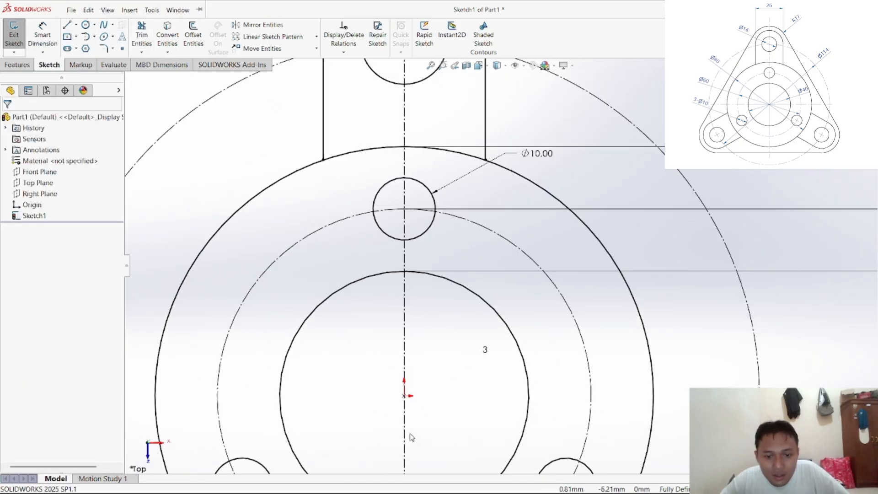
scroll(459, 383, up, 2)
scroll(456, 362, up, 1)
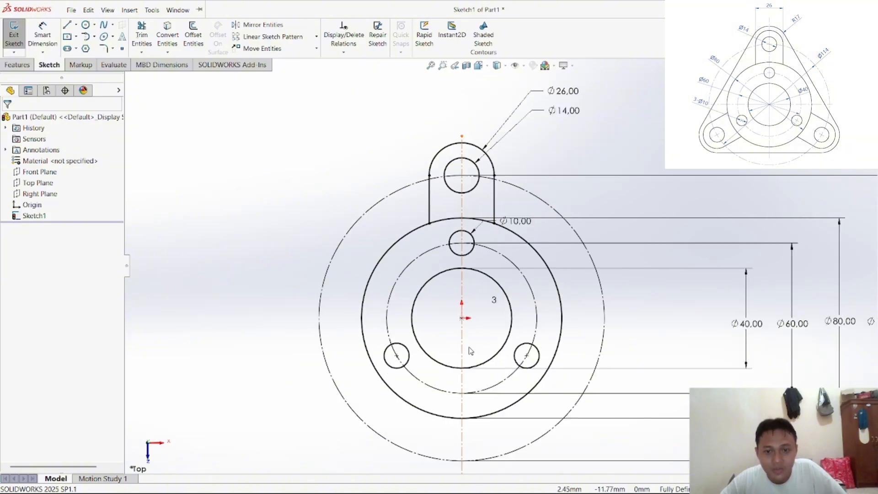
click(316, 37)
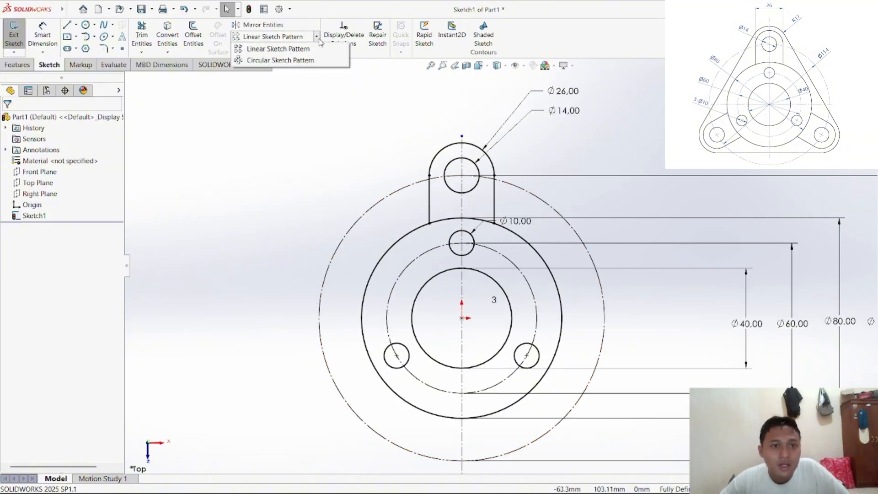
click(308, 64)
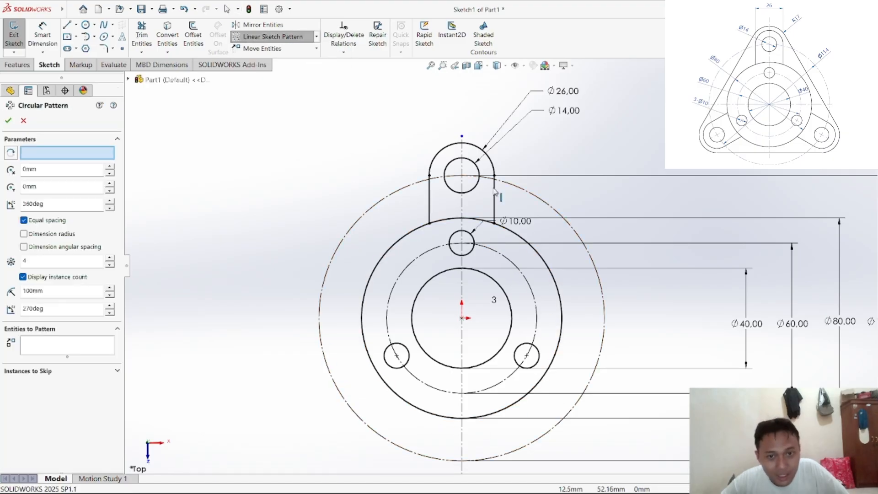
click(458, 160)
click(452, 147)
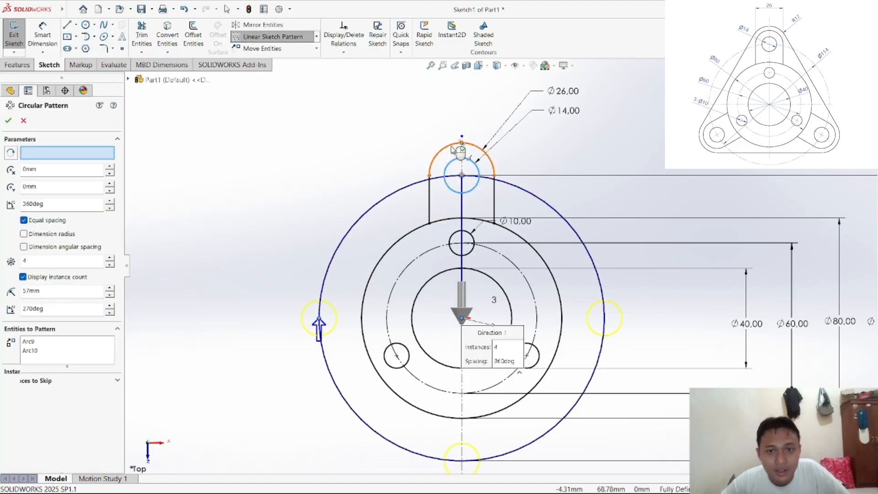
click(429, 199)
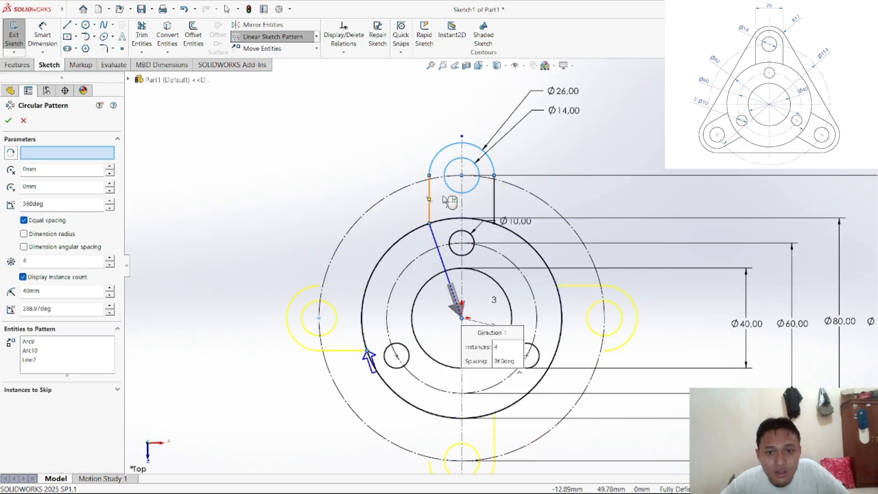
click(495, 197)
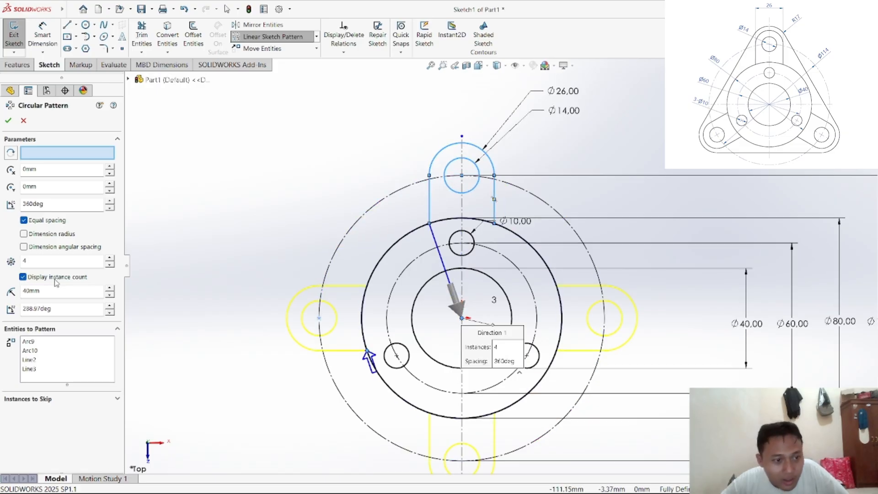
click(110, 266)
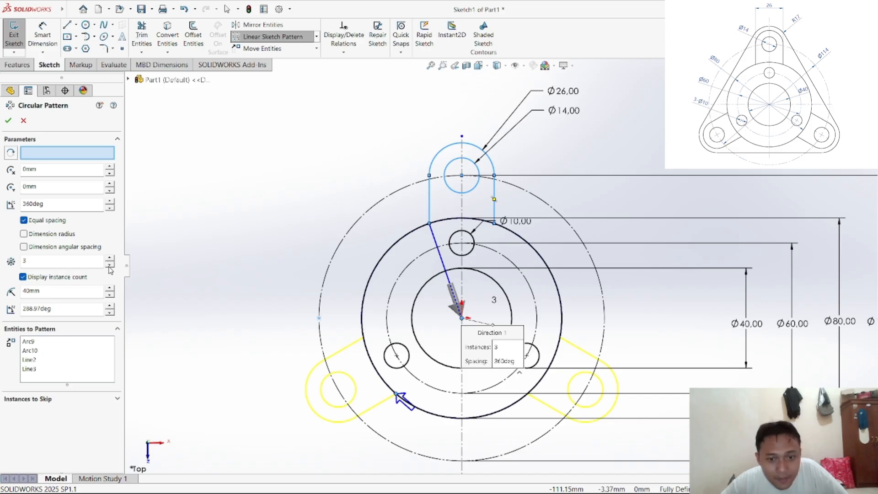
click(7, 121)
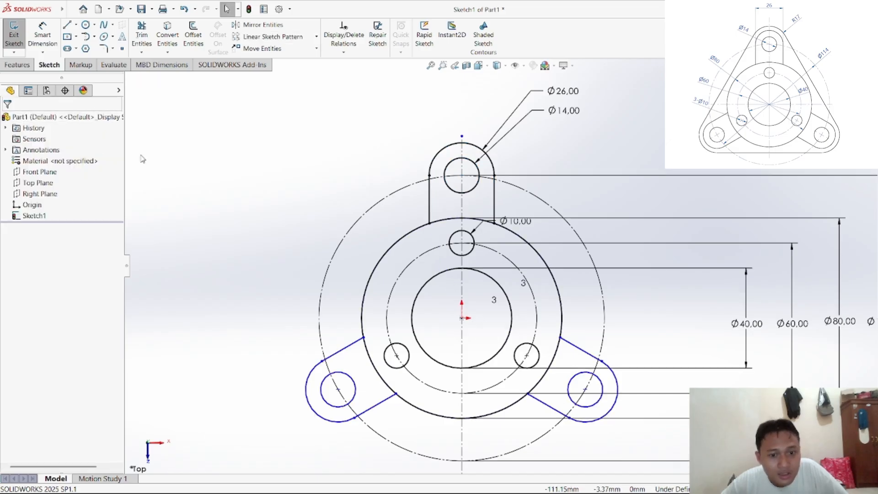
Step: Add an Equal relation between the top 14 mm lug circle and its two patterned copies
right_click(287, 187)
click(250, 197)
click(344, 51)
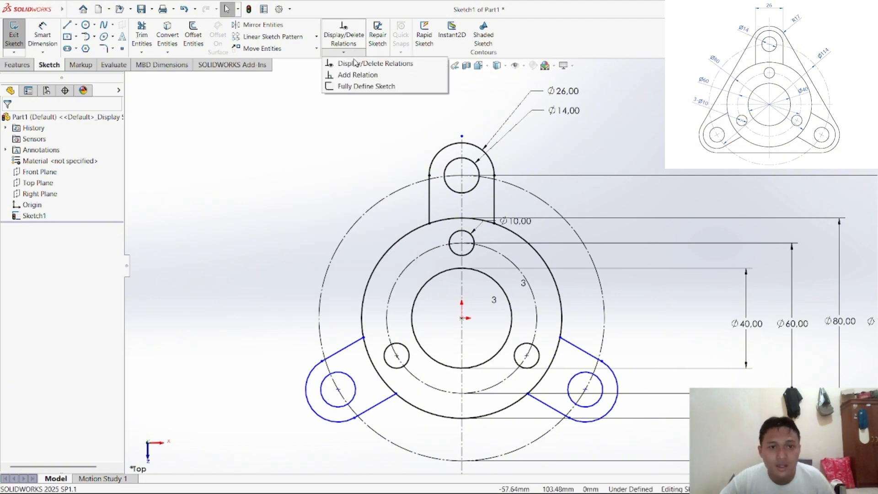
click(358, 76)
click(474, 163)
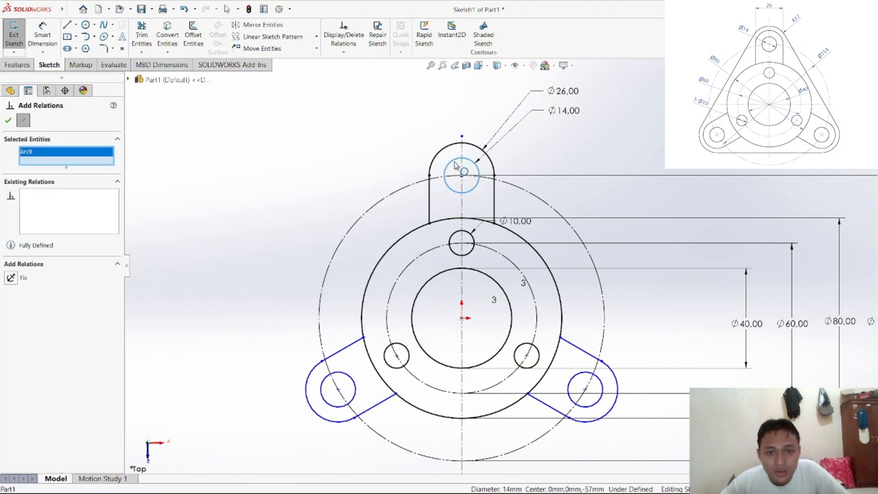
click(355, 396)
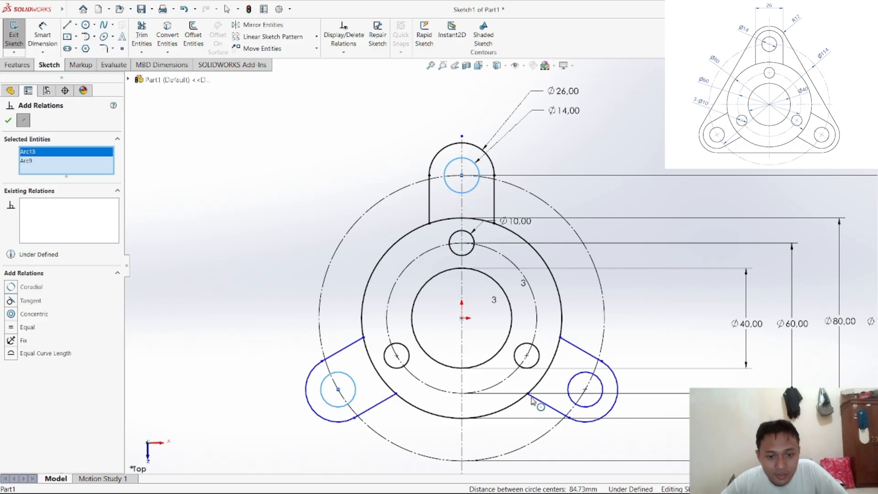
click(585, 406)
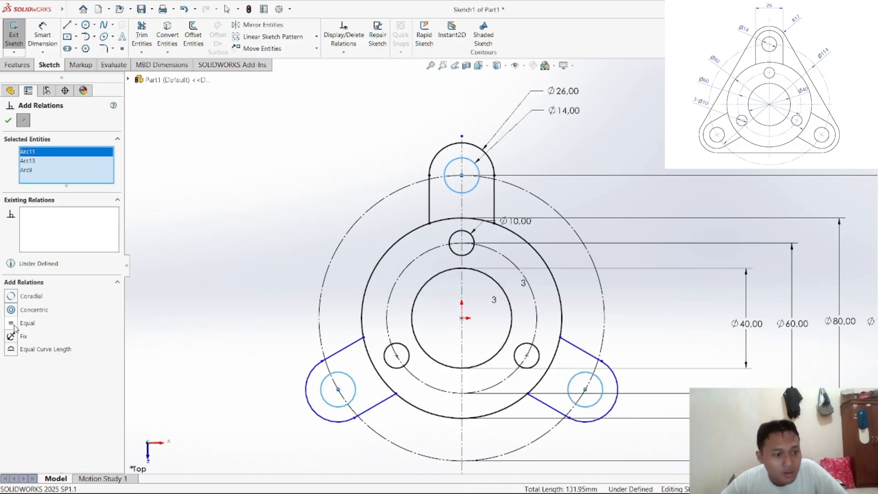
click(8, 121)
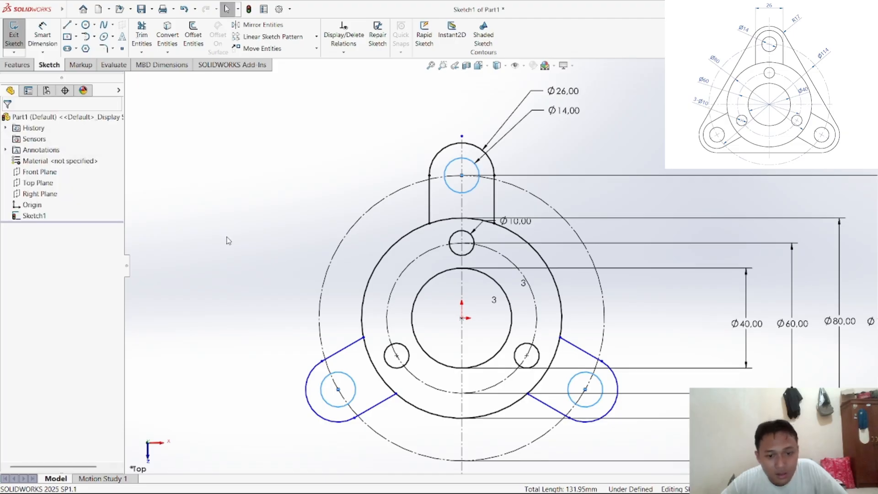
Step: Add an Equal relation between the outer arcs of the two lower patterned lugs
click(343, 52)
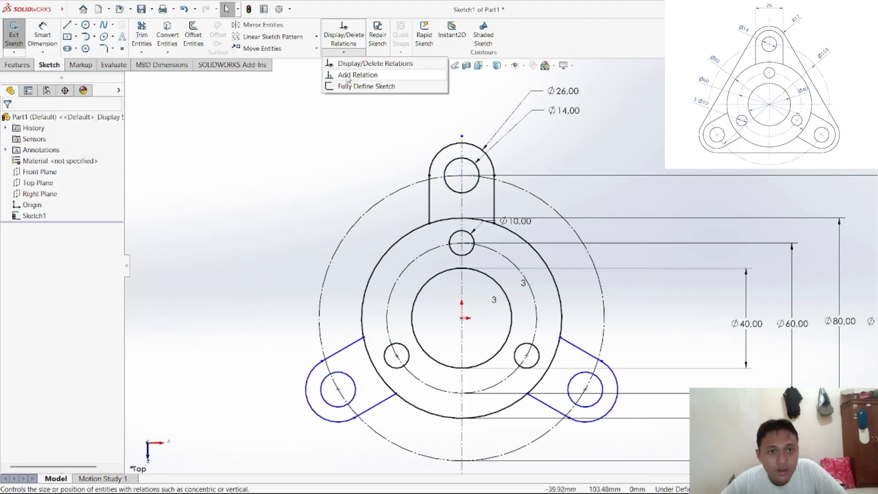
click(359, 74)
click(310, 375)
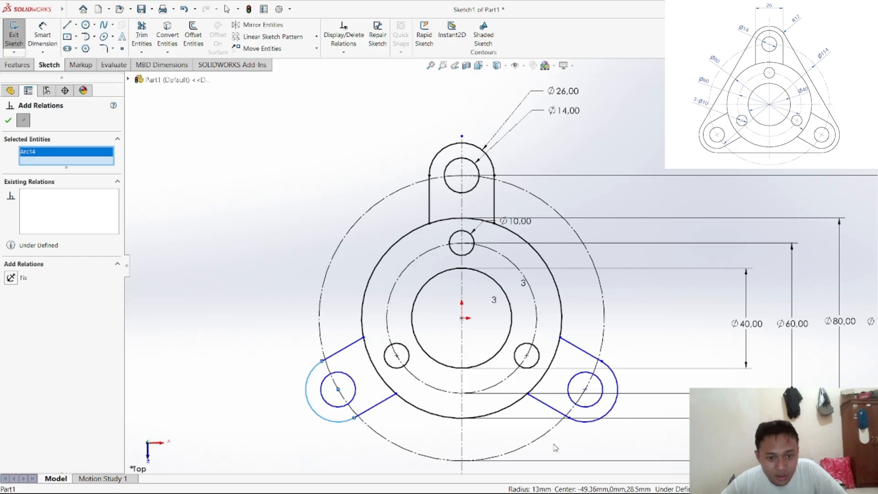
click(603, 421)
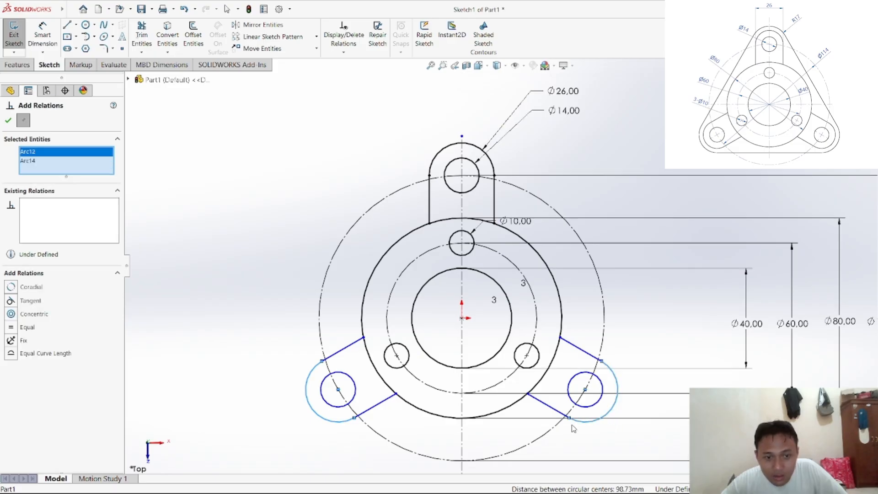
click(17, 330)
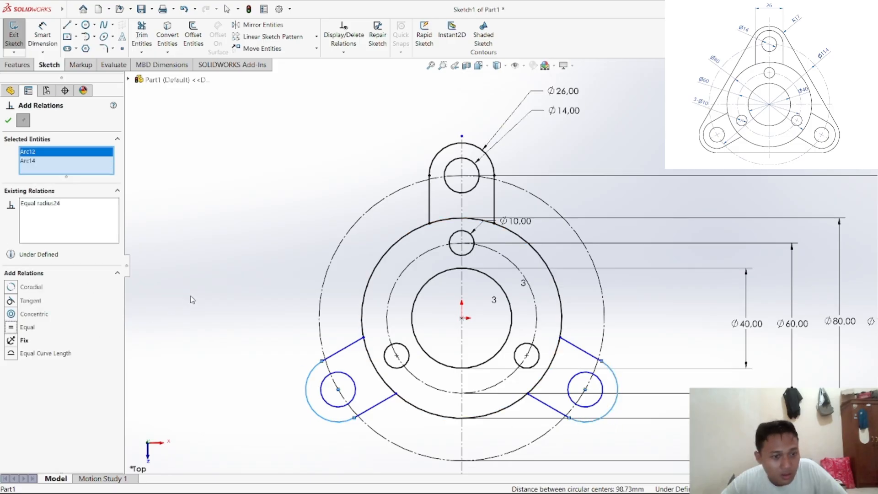
click(8, 120)
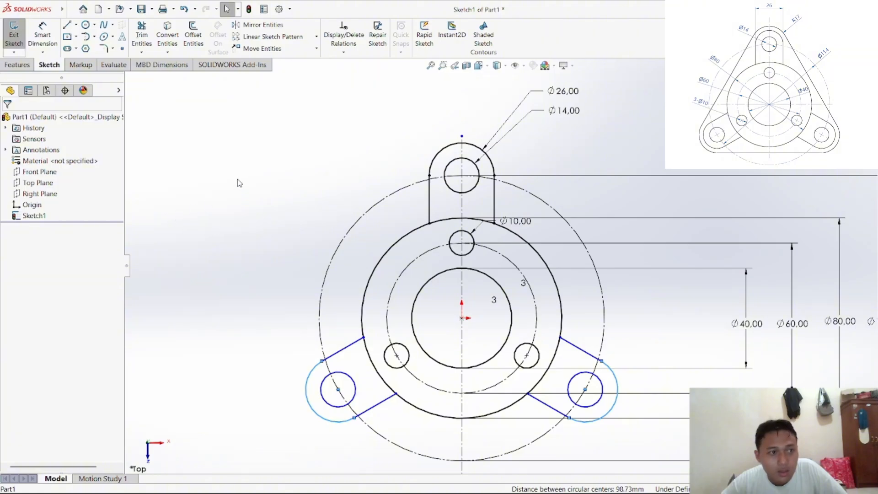
Step: Add an Equal relation that ties the top lug's outer arc to the outer arcs of both patterned lugs
click(343, 52)
click(355, 73)
click(433, 162)
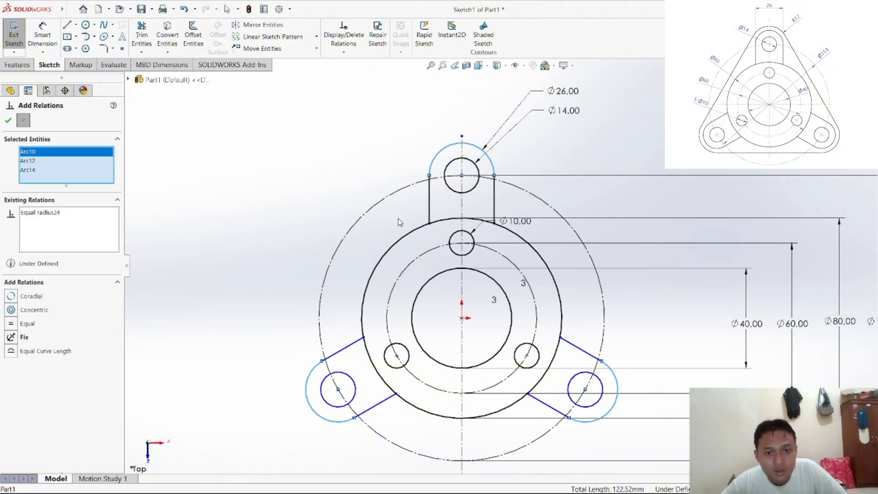
click(37, 324)
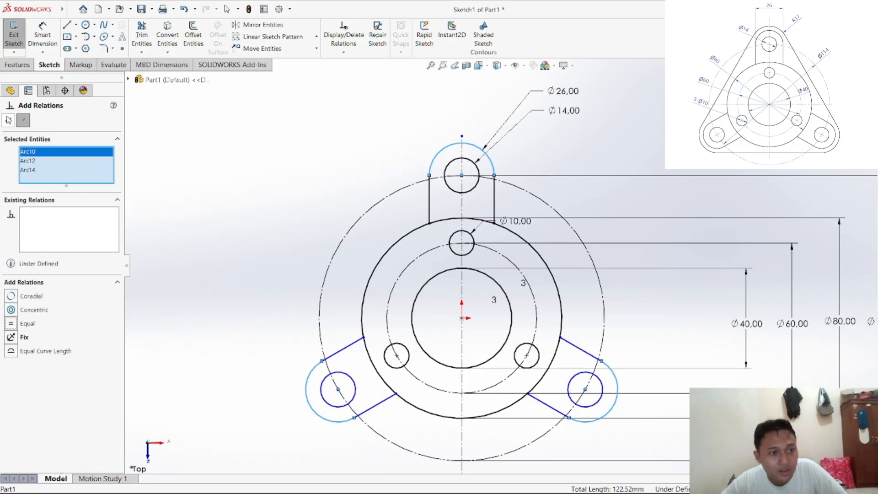
click(8, 121)
click(287, 156)
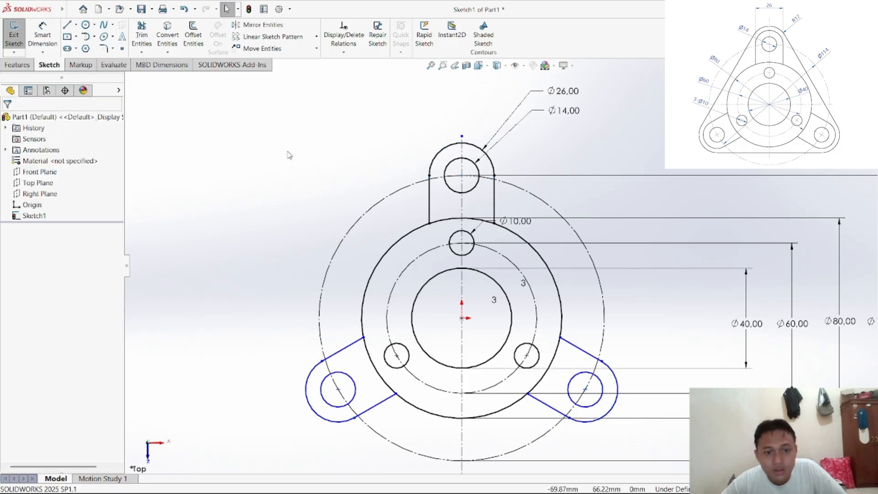
click(357, 53)
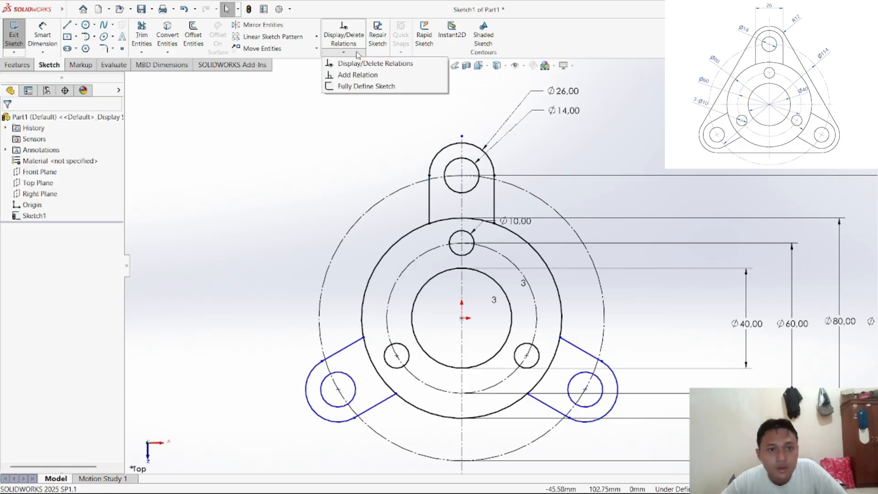
click(365, 86)
click(23, 120)
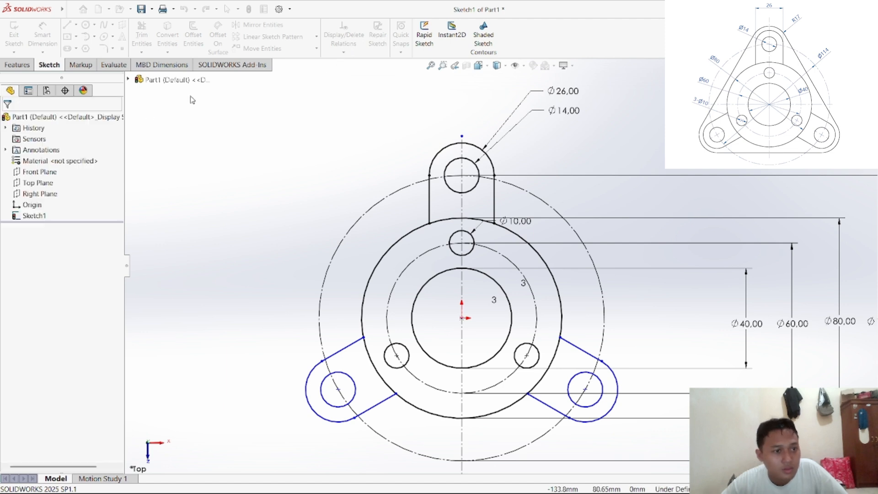
click(343, 52)
click(362, 75)
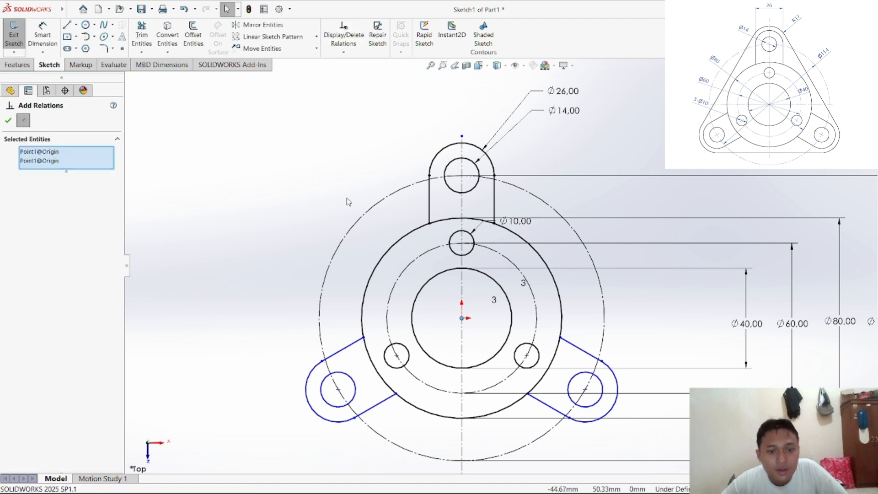
click(343, 349)
click(383, 405)
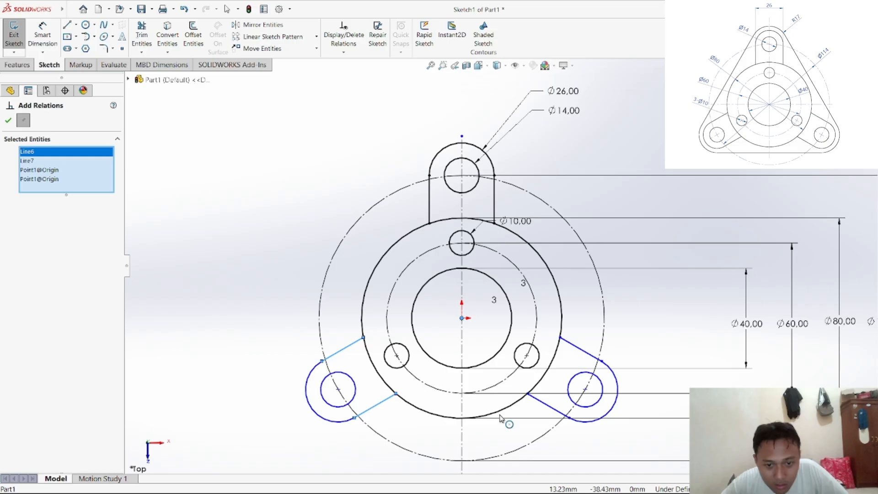
click(554, 409)
click(577, 348)
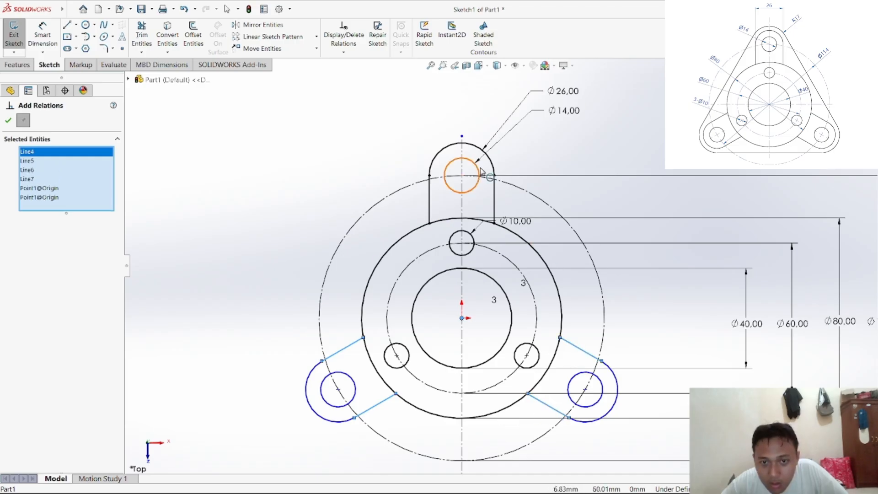
click(493, 197)
click(429, 206)
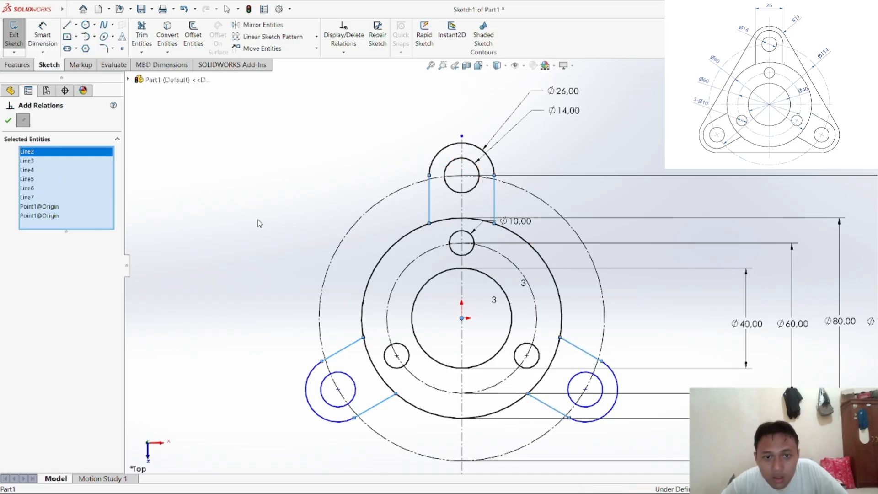
click(36, 208)
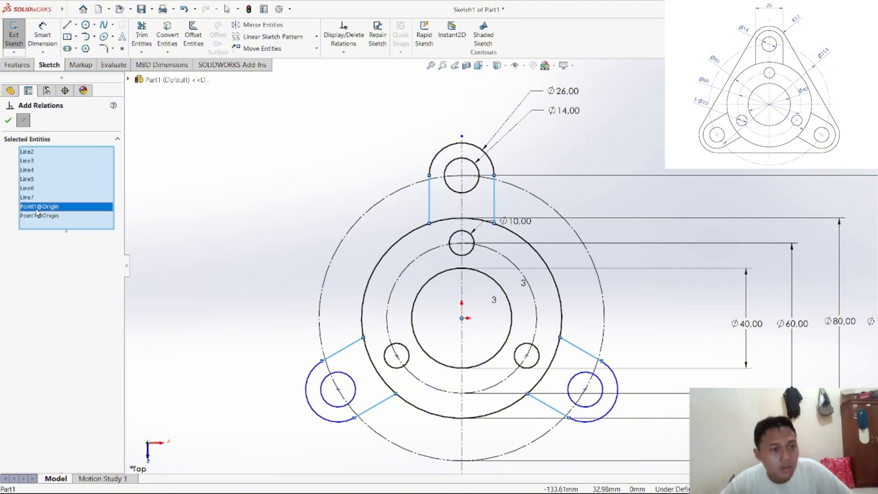
key(Delete)
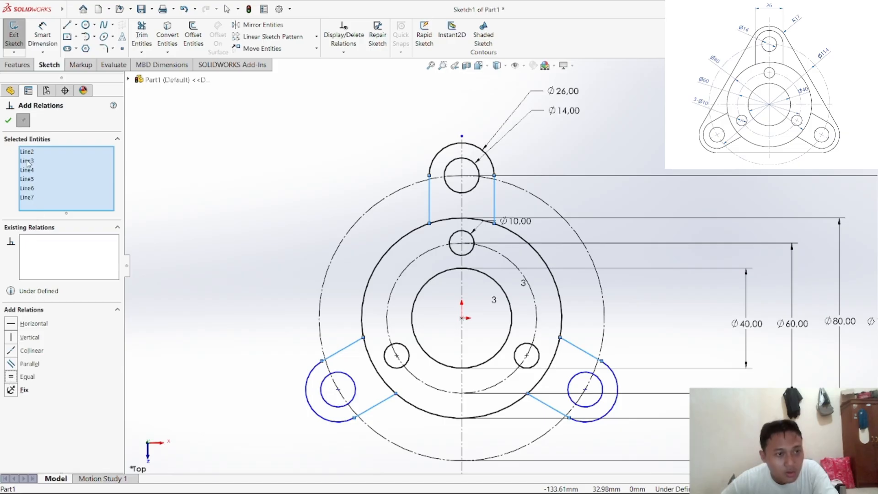
click(9, 122)
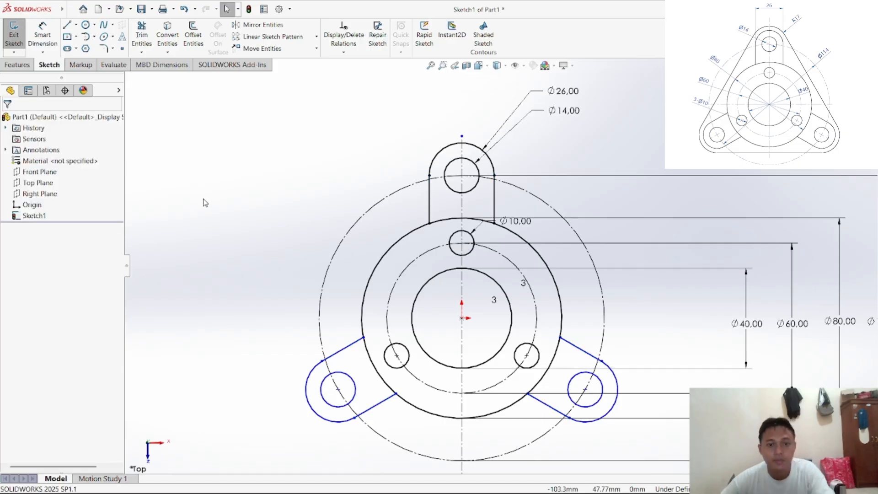
Step: Add a Coincident relation between the lower-left lug circle's centre point and the 114 mm construction circle
scroll(388, 379, down, 6)
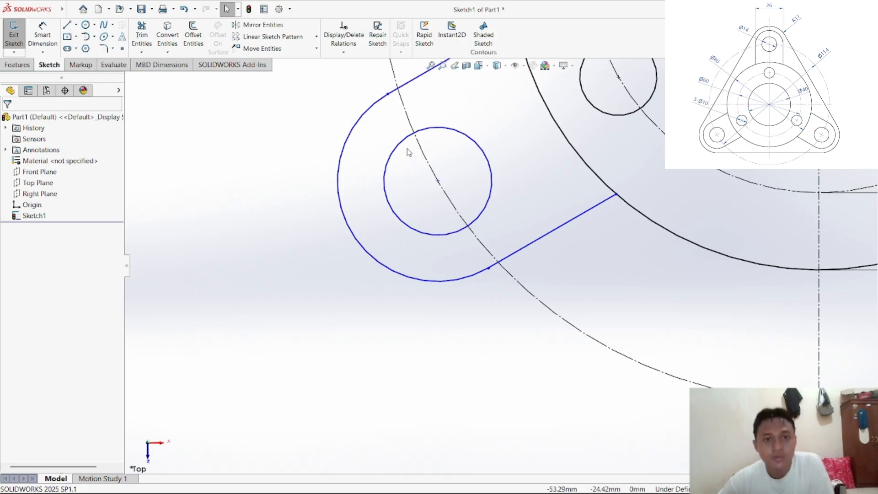
click(344, 51)
click(363, 75)
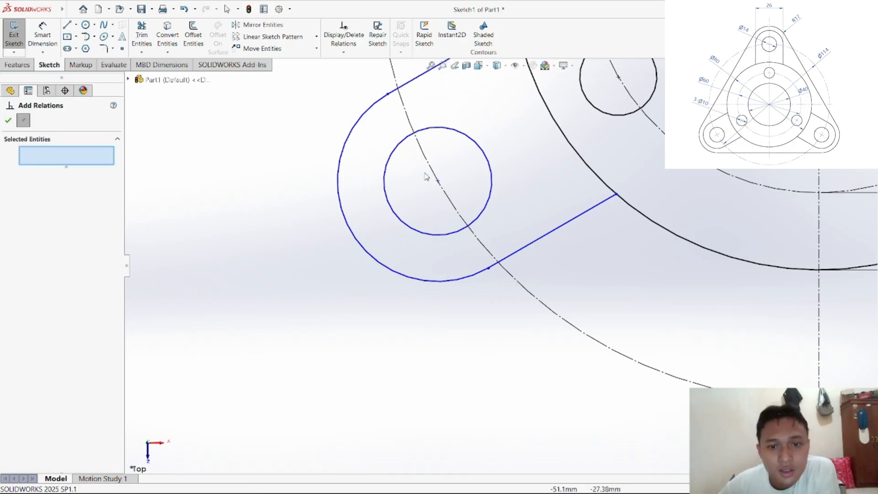
click(440, 185)
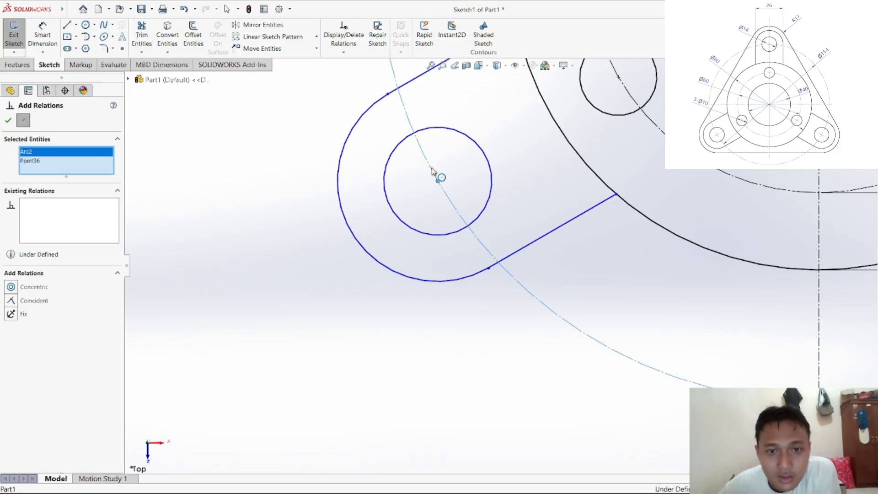
click(437, 181)
click(9, 303)
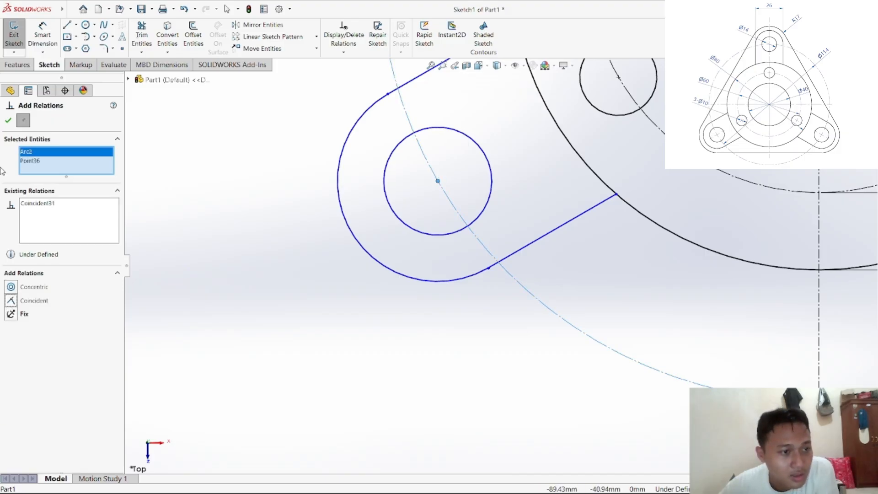
click(9, 122)
Step: Clear the old selections and make the lower-right lug circle's centre point coincident with the 114 mm construction circle
scroll(601, 291, down, 3)
scroll(601, 292, up, 5)
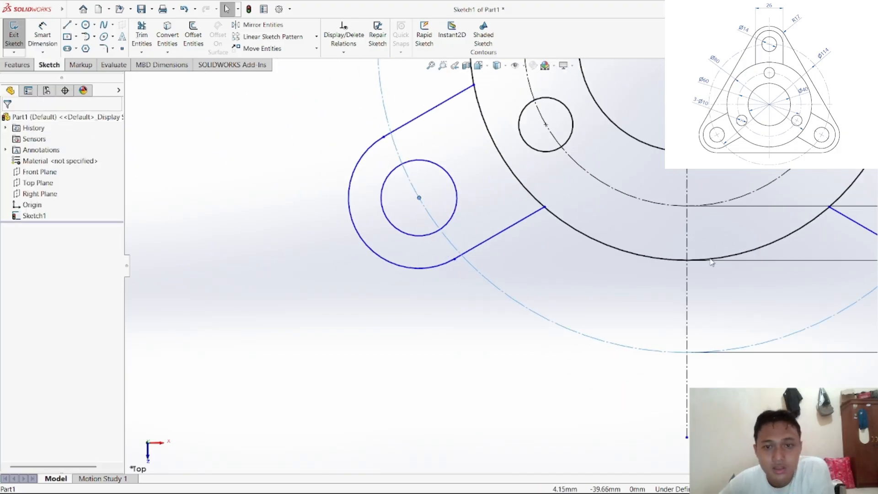
scroll(741, 259, up, 4)
scroll(781, 257, down, 6)
scroll(604, 221, up, 3)
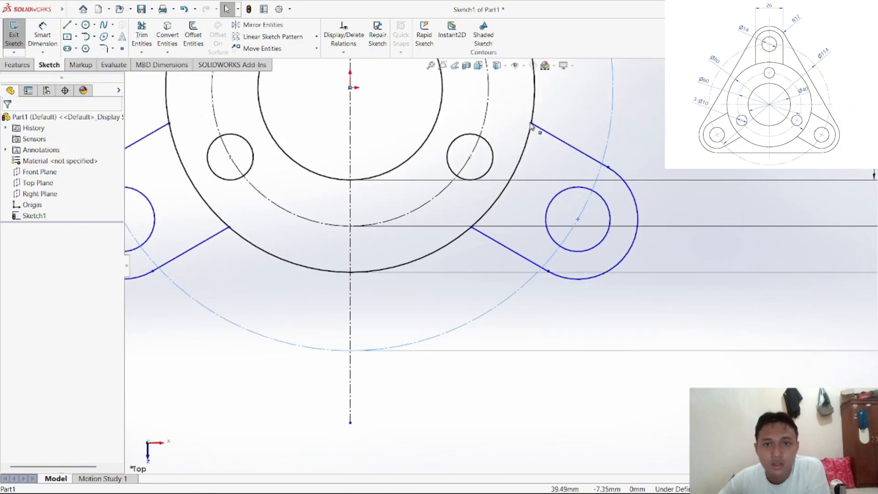
click(344, 52)
click(352, 75)
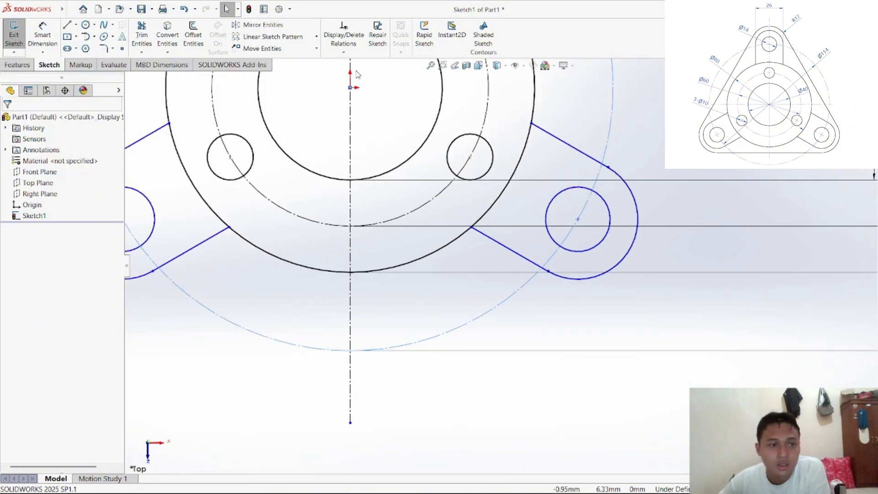
right_click(762, 176)
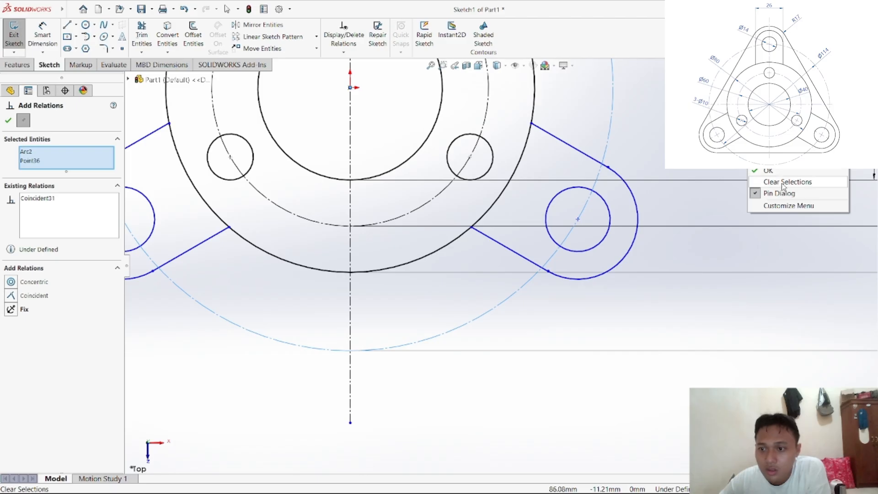
click(786, 181)
click(578, 220)
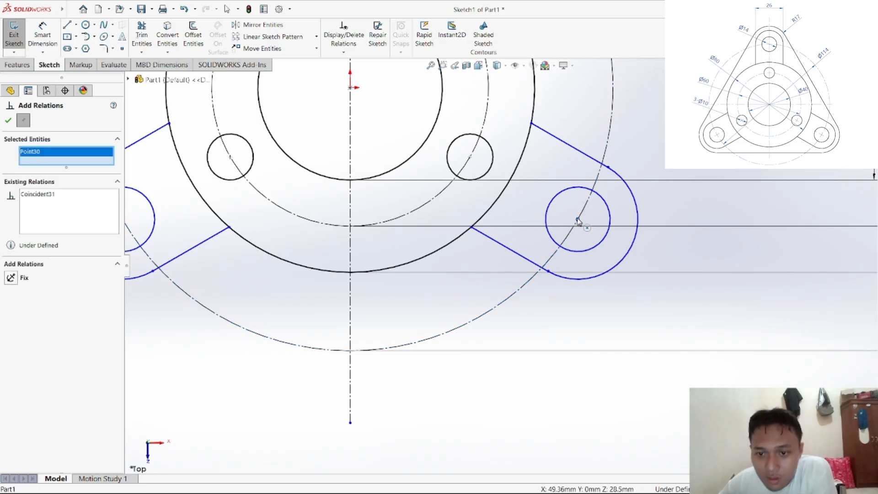
click(582, 209)
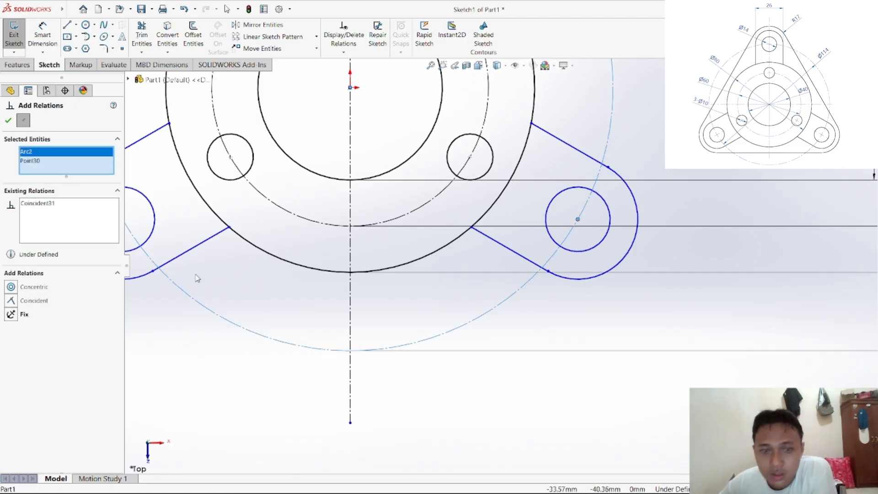
click(27, 304)
click(8, 121)
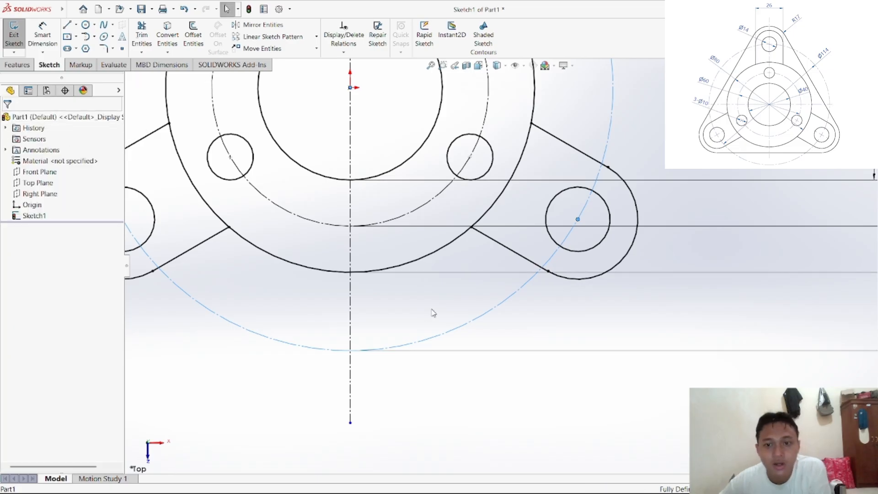
Step: Switch to the reference PDF in the browser, examine the outer contour around the three lugs, and return to SOLIDWORKS
scroll(434, 310, up, 3)
scroll(500, 173, up, 3)
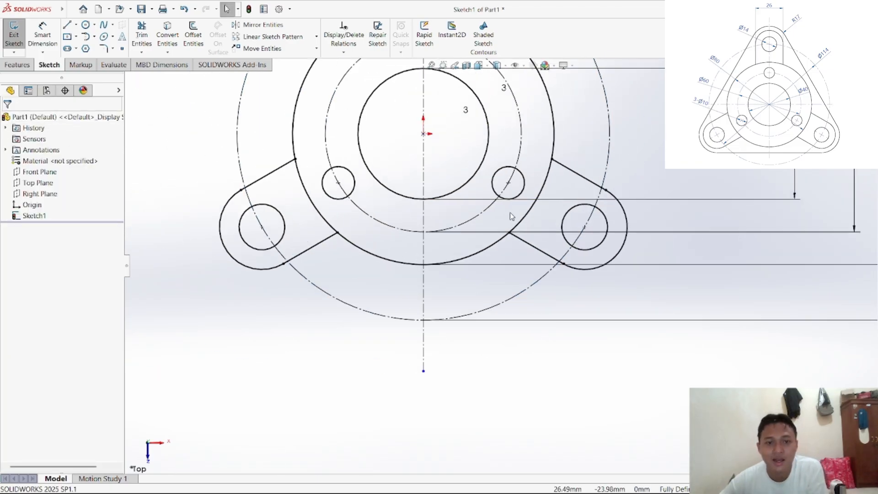
scroll(500, 173, down, 4)
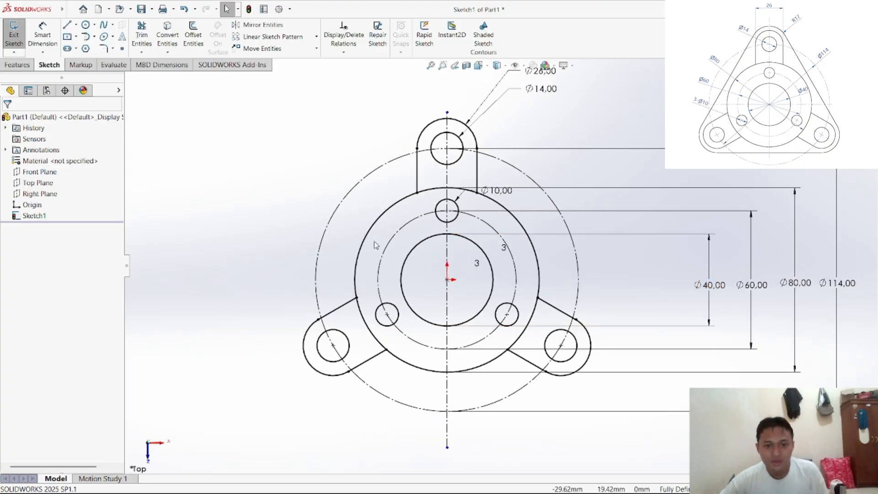
mouse_move(450, 477)
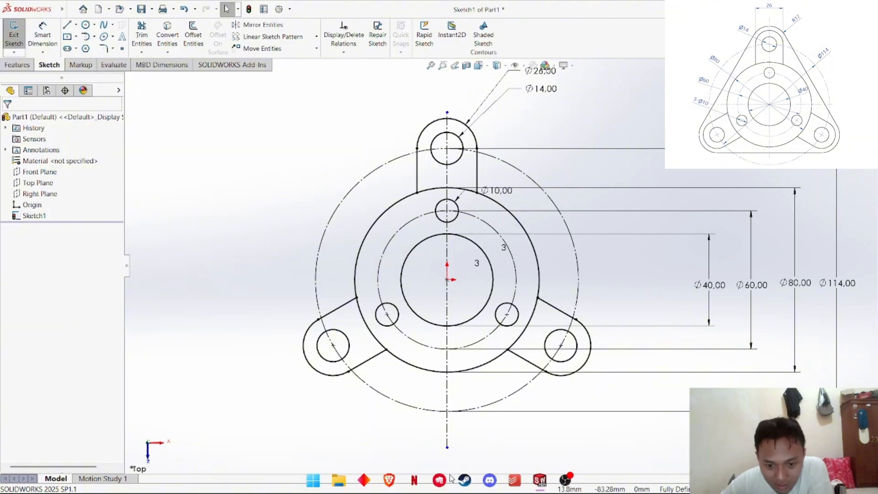
click(390, 484)
scroll(626, 340, down, 3)
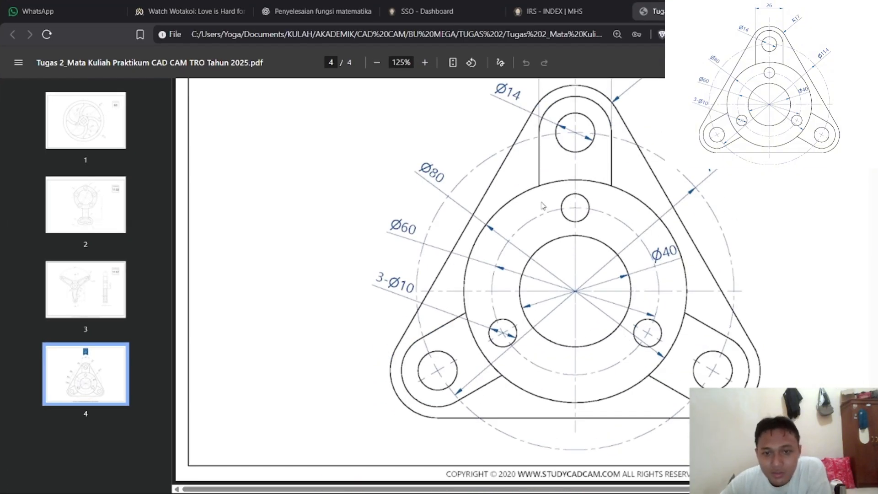
click(377, 62)
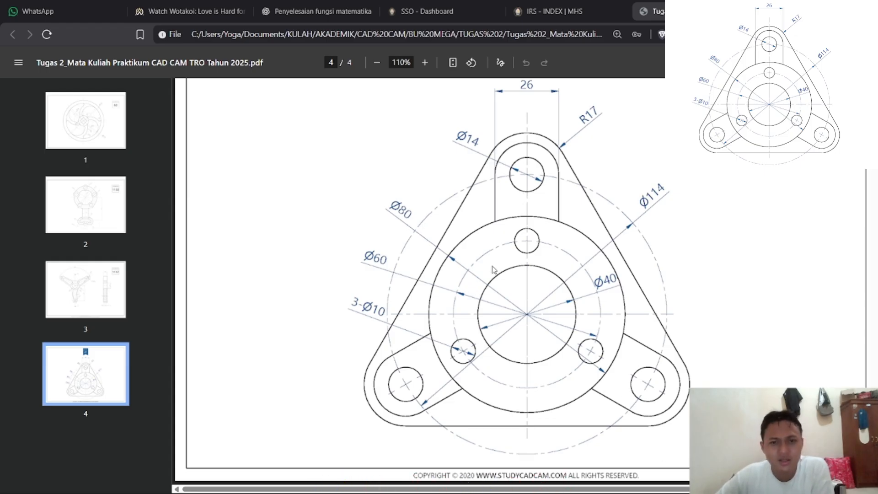
mouse_move(479, 474)
click(535, 484)
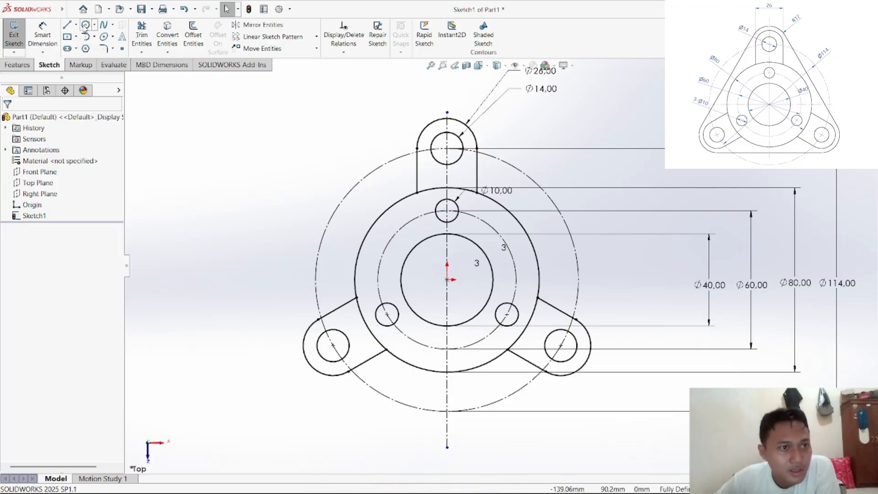
Step: Sketch a circle with a radius of about 23 mm centred on the top lug's hole
click(85, 25)
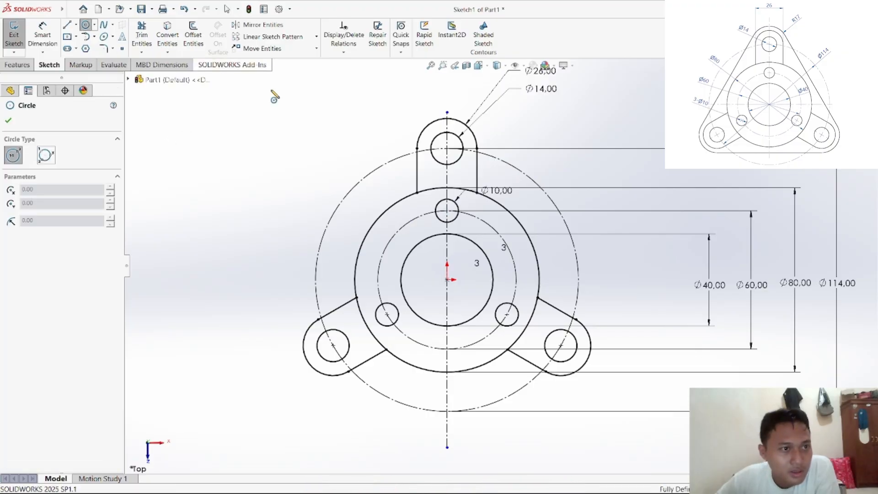
click(447, 148)
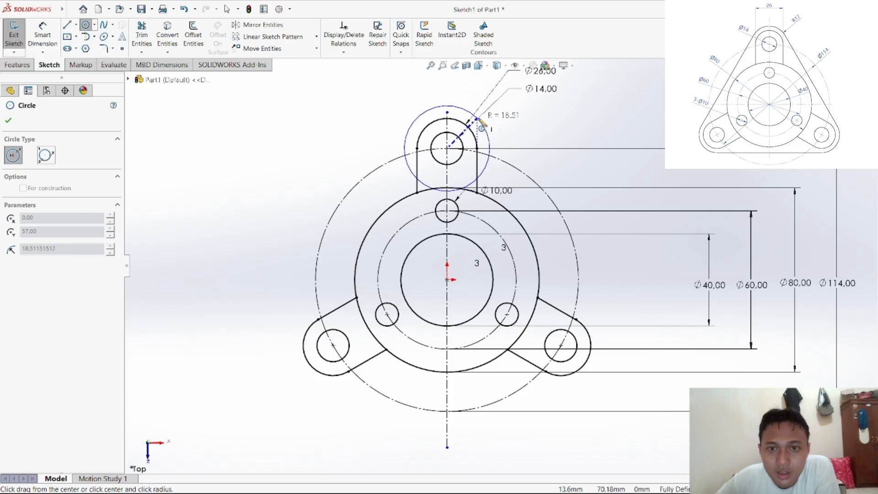
click(493, 121)
right_click(530, 125)
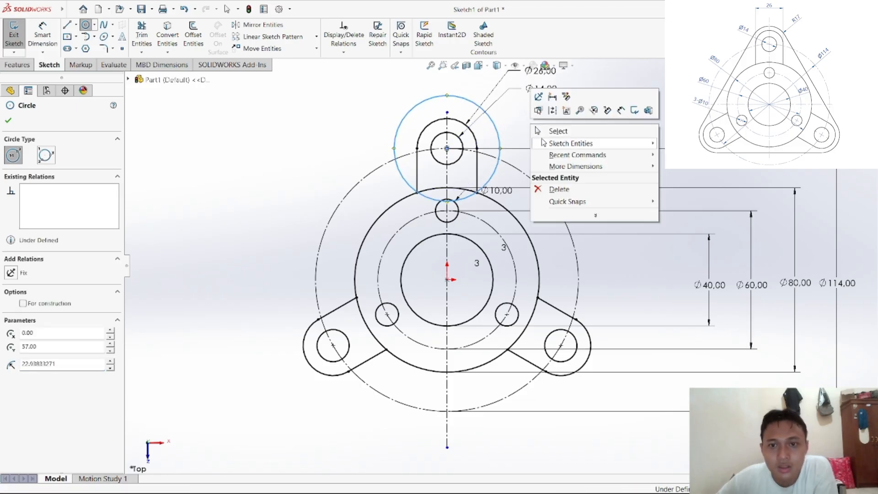
click(550, 131)
Step: Dimension the diameter of the new outer circle around the top lug and set it to 17 mm
click(43, 35)
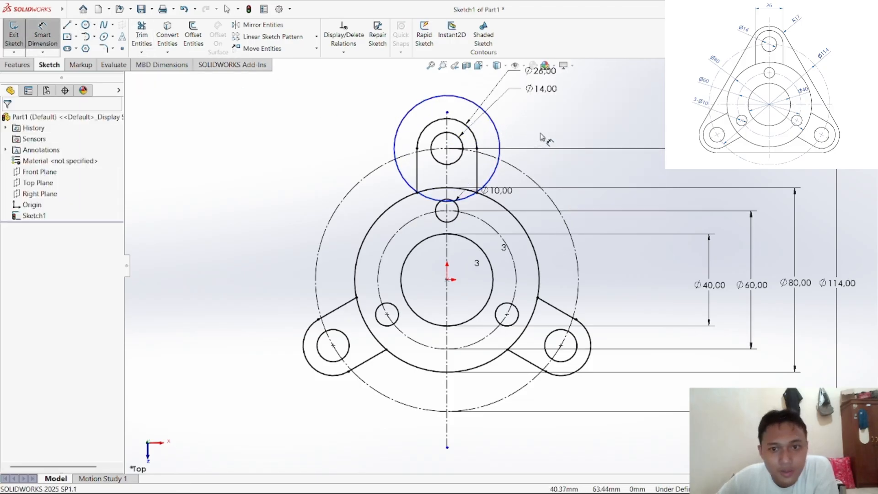
click(498, 128)
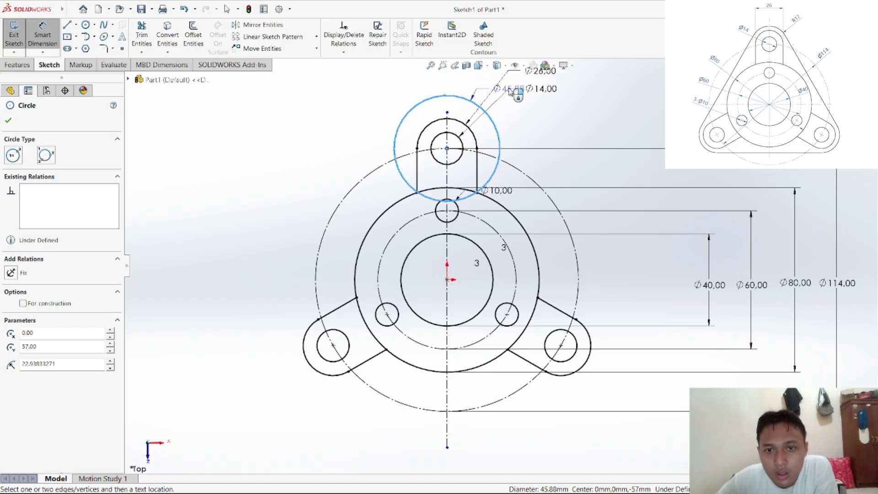
scroll(529, 88, up, 2)
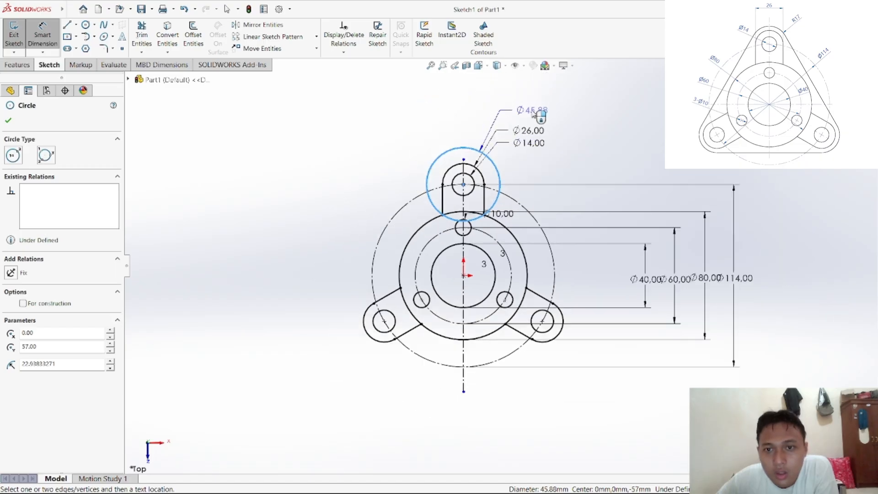
click(532, 112)
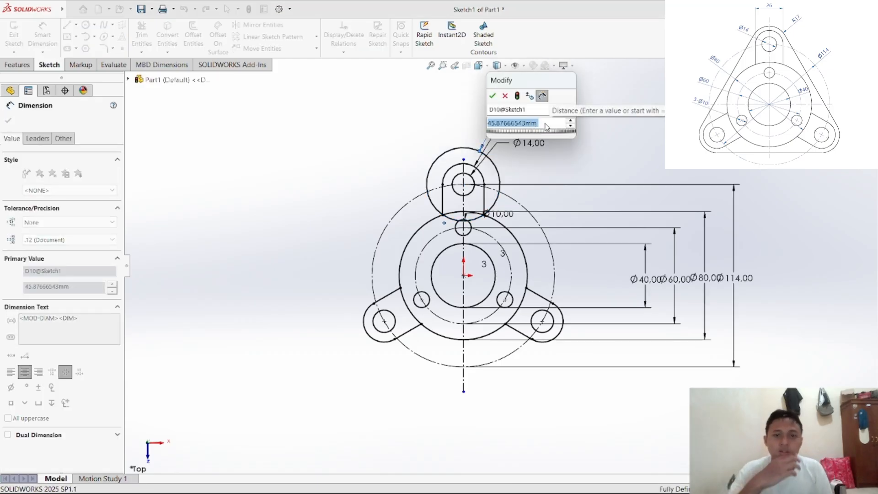
text(17)
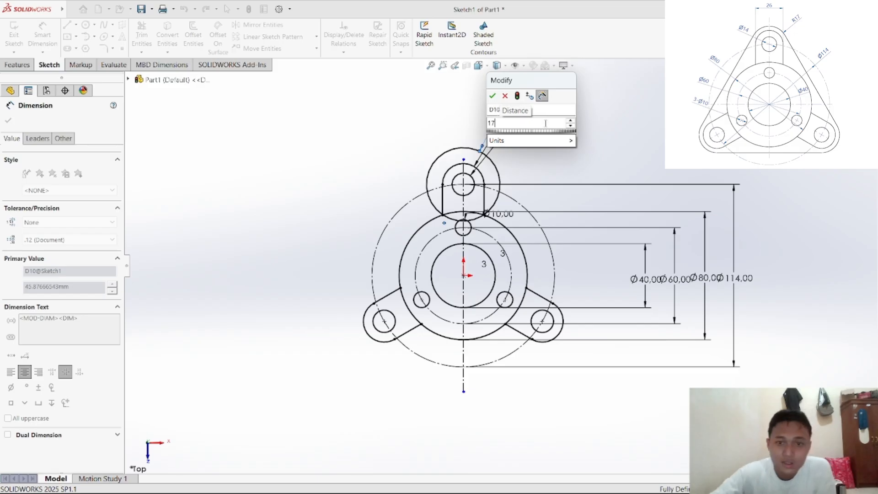
key(Return)
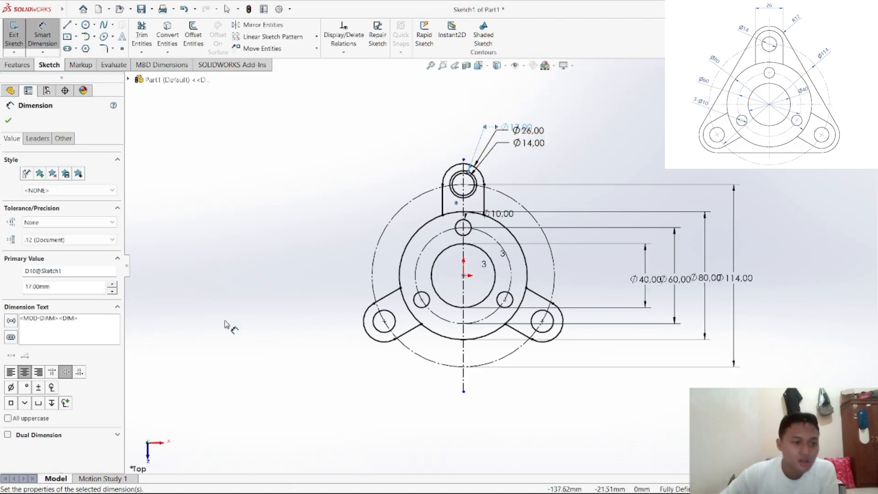
Step: Change the diameter of the top lug's outer circle to 34 mm and finish dimensioning
drag(49, 286, 39, 287)
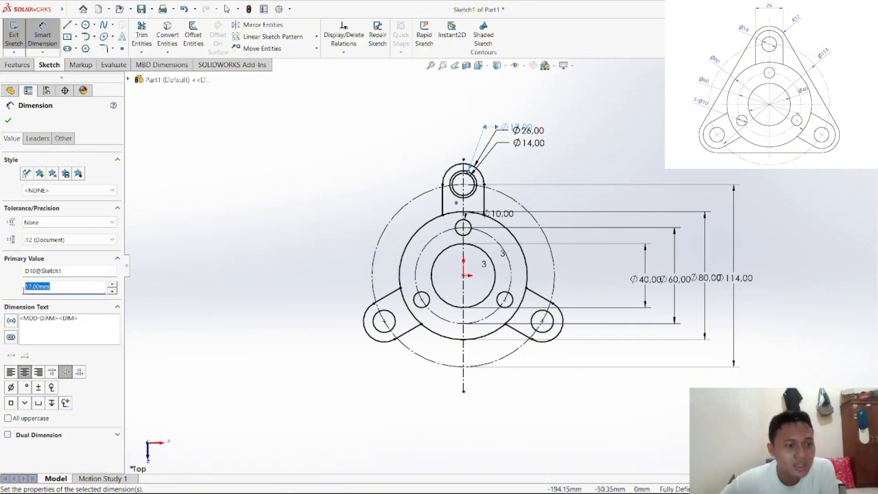
text(34)
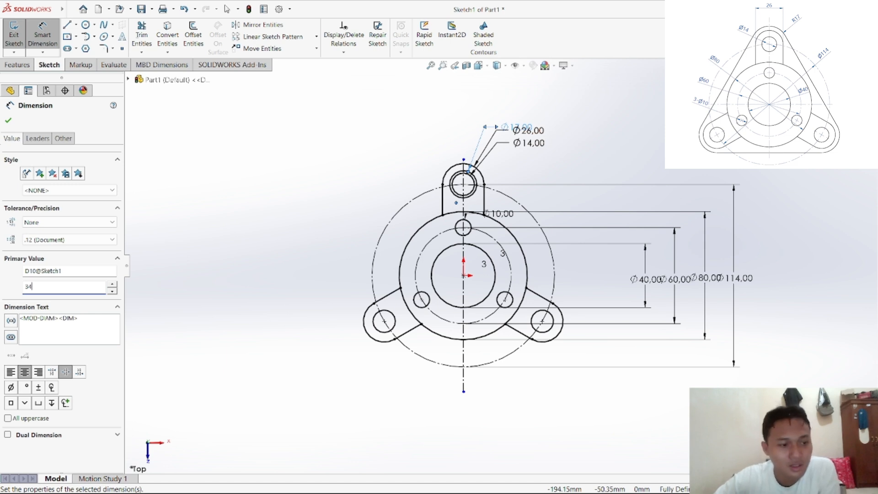
key(Return)
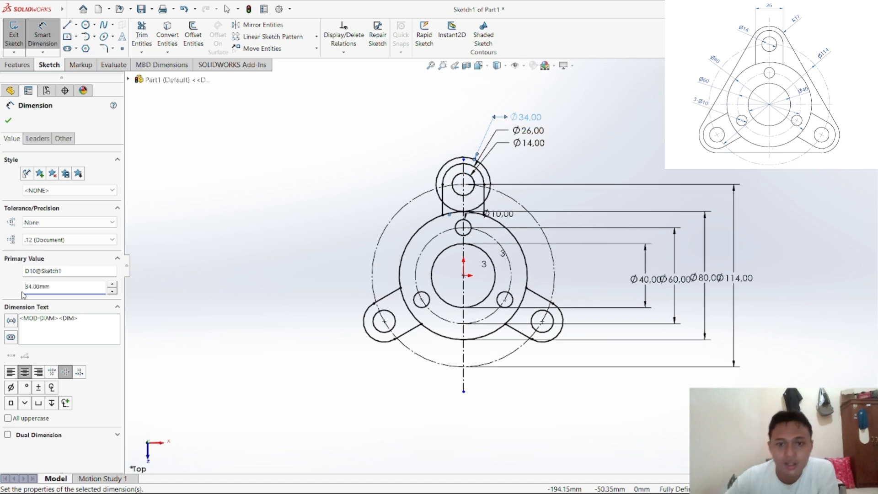
click(378, 177)
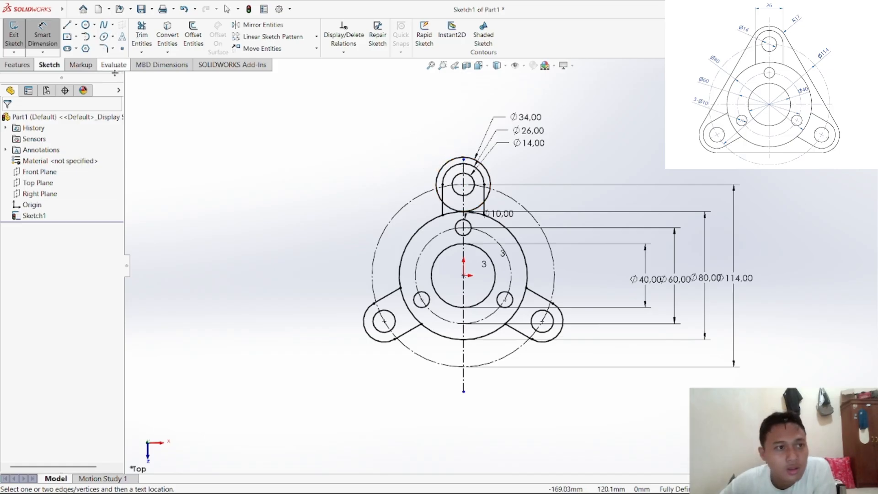
click(42, 37)
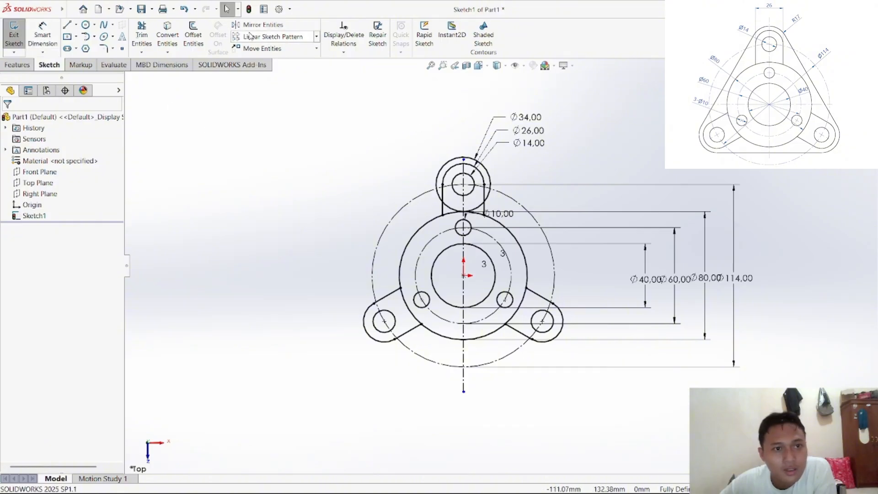
Step: Sketch two circles with a radius of about 20 mm, centred on the lower-left and lower-right lug holes
click(85, 25)
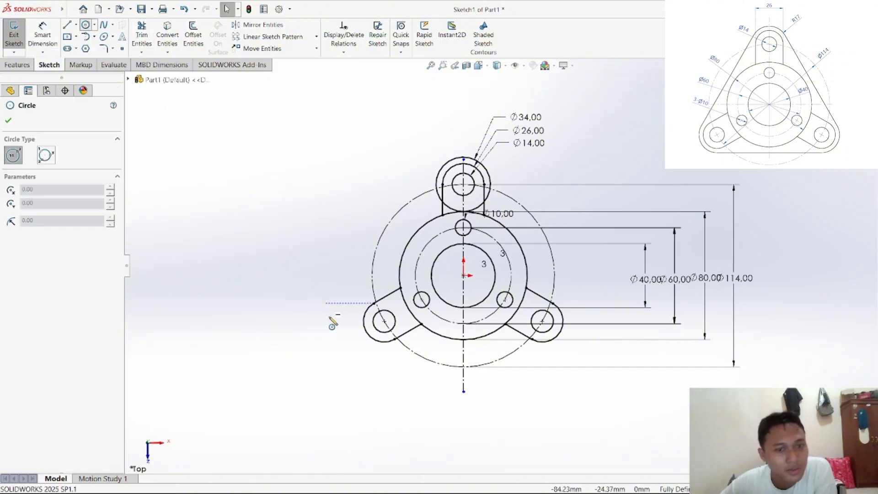
click(385, 322)
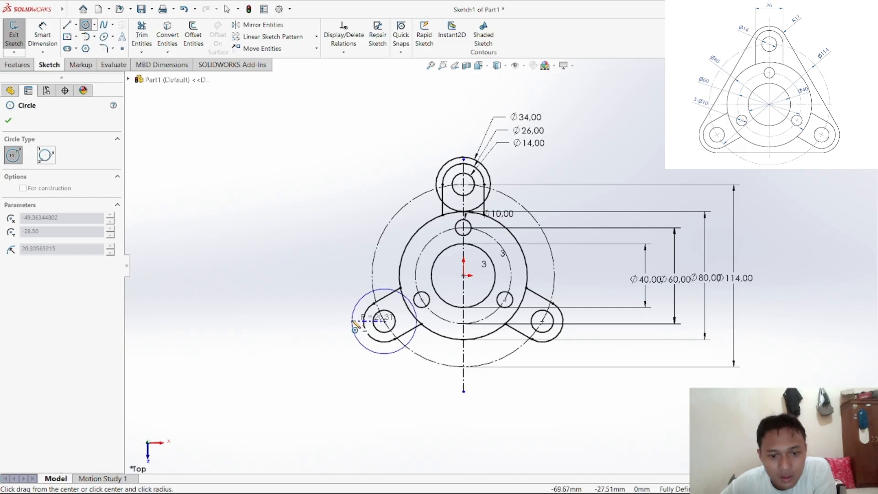
click(418, 320)
click(542, 322)
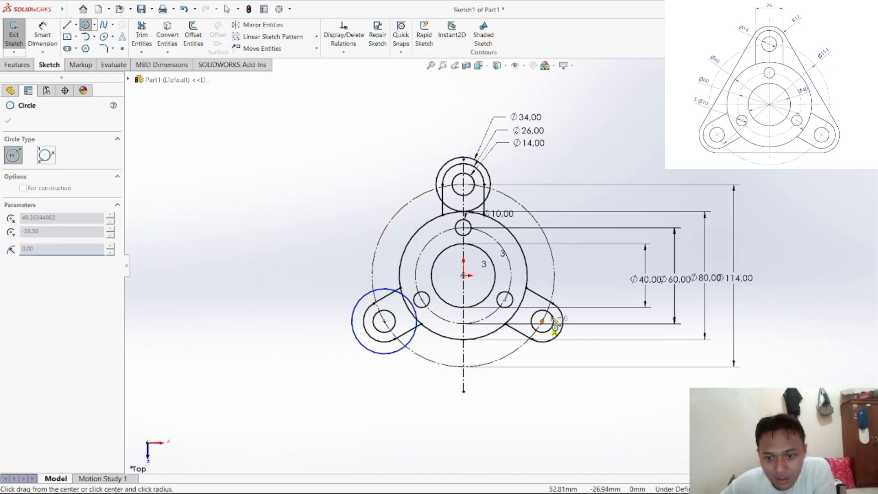
click(575, 320)
right_click(582, 275)
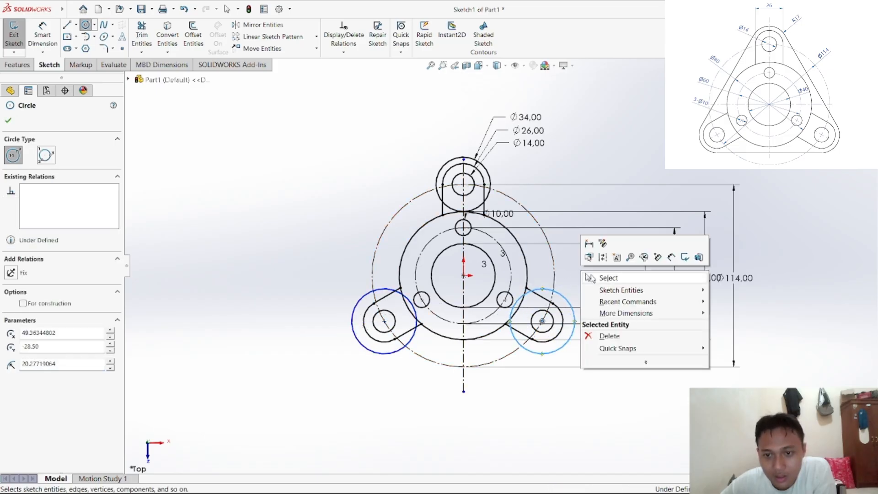
click(594, 278)
Step: Add an Equal relation between the top lug's 34 mm circle and the two new circles around the lower lugs
click(343, 51)
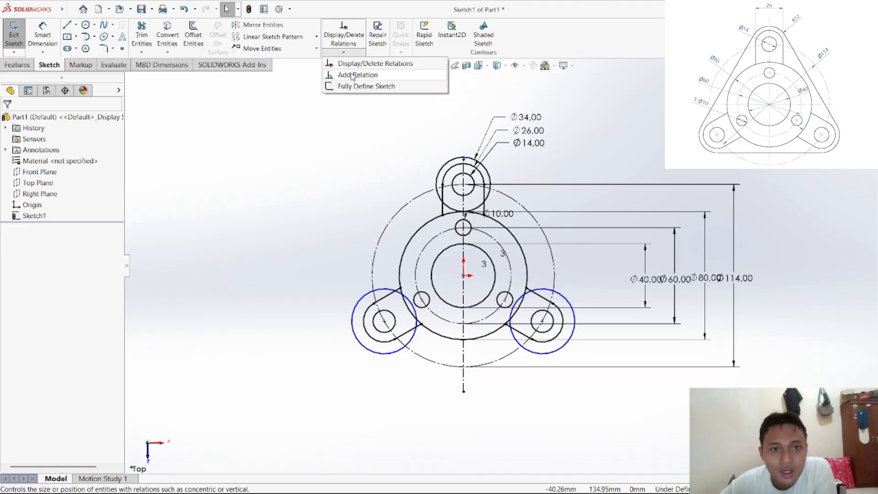
click(361, 74)
click(438, 176)
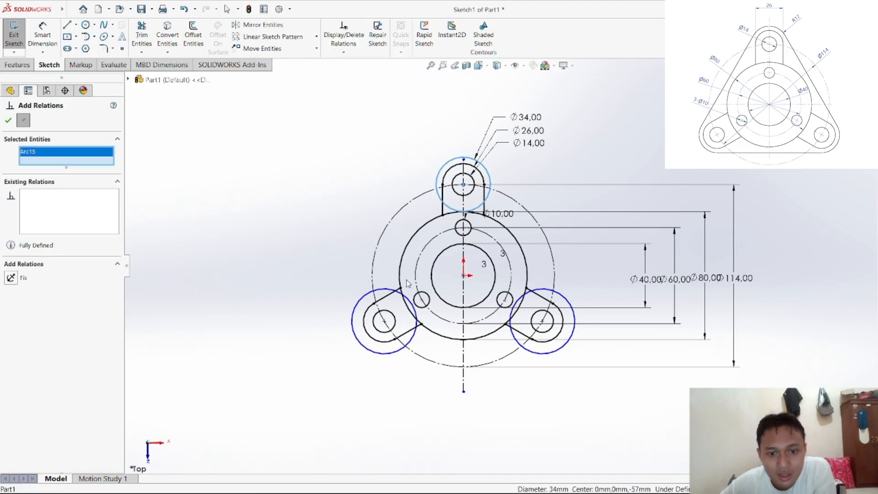
click(392, 294)
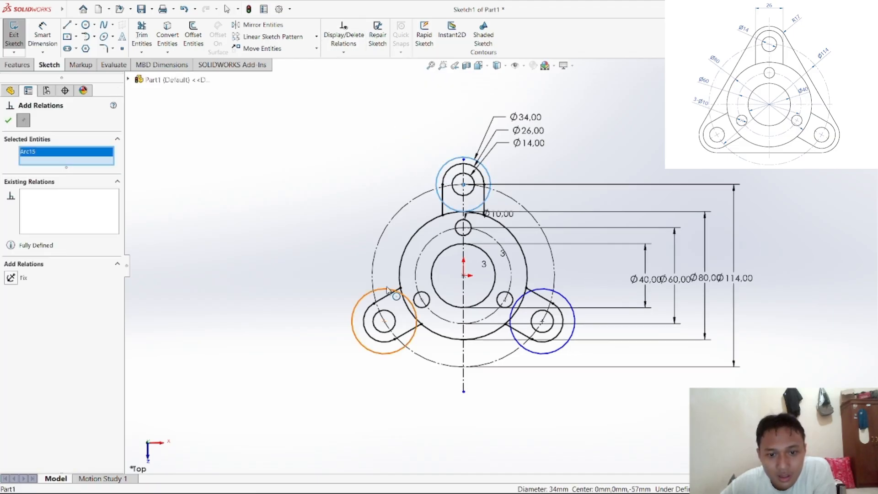
click(567, 297)
click(46, 323)
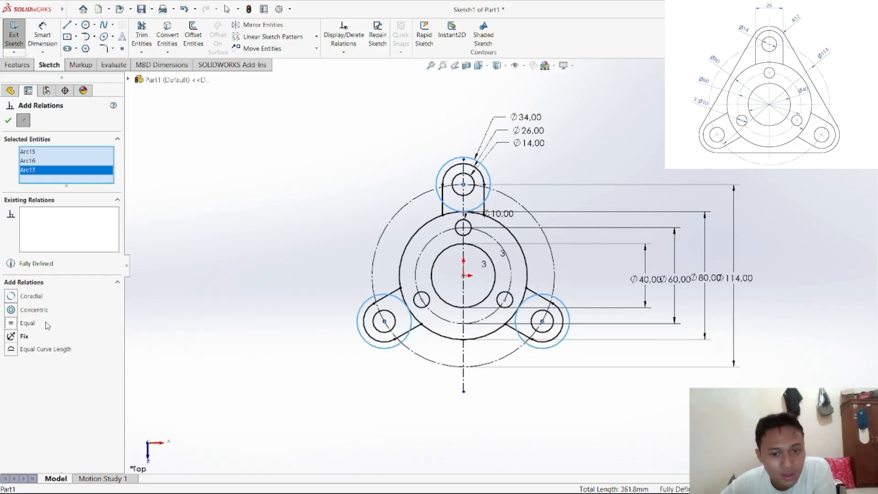
click(8, 120)
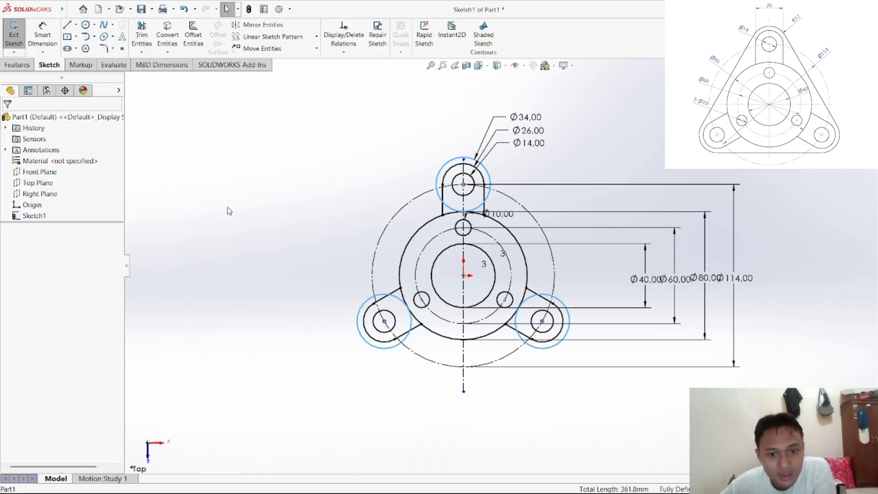
click(274, 222)
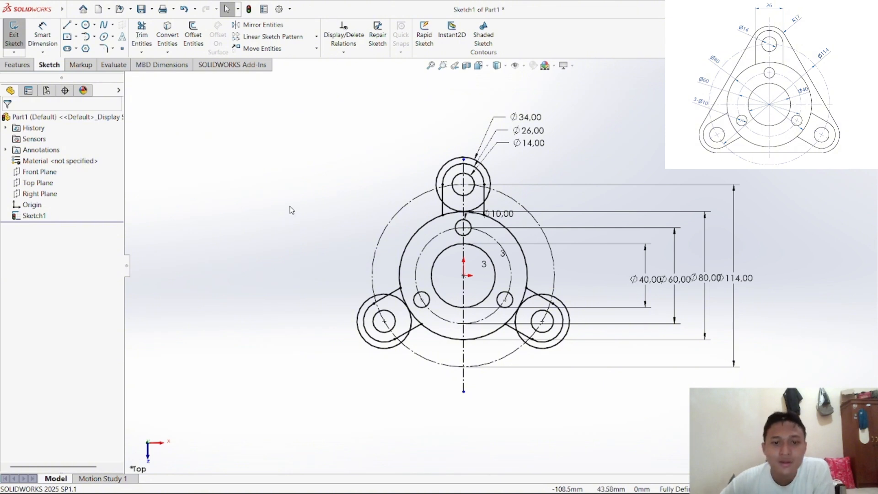
Step: Switch to the reference PDF in the browser, zoom to 133% to examine the R17 contour and its tangent edges, and return to SOLIDWORKS
click(68, 25)
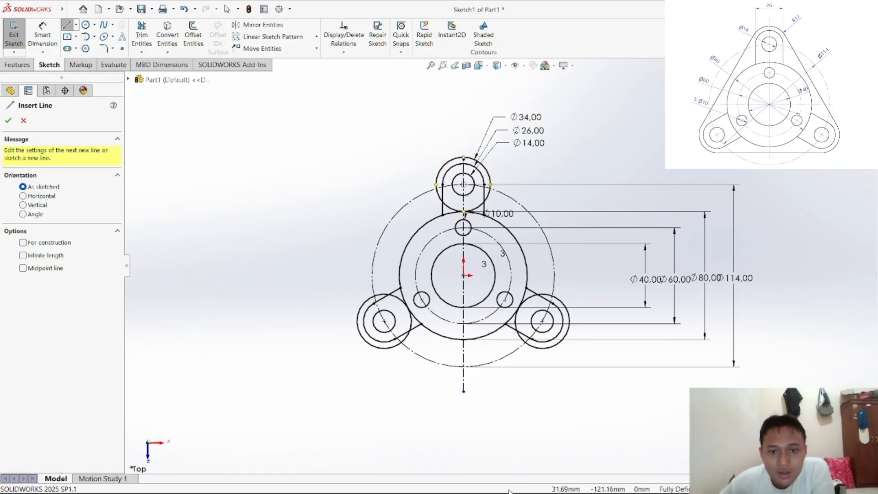
click(389, 480)
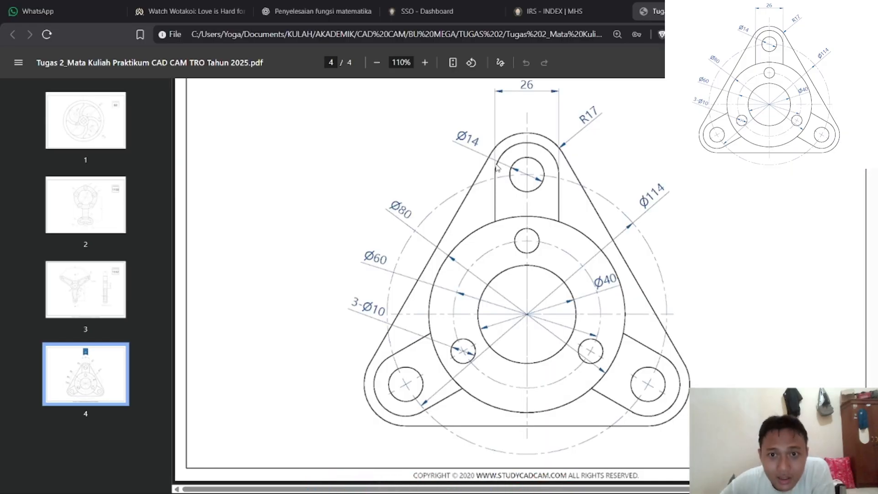
scroll(502, 174, up, 5)
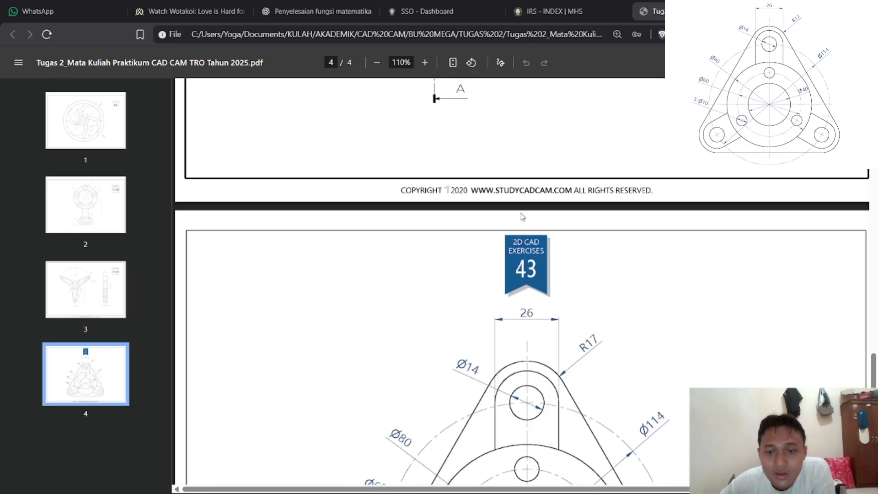
scroll(459, 91, down, 5)
click(426, 63)
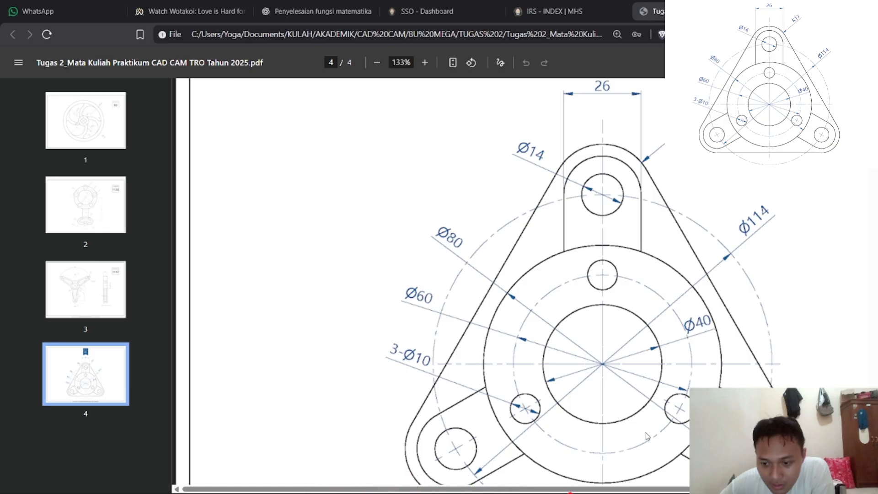
scroll(502, 231, right, 3)
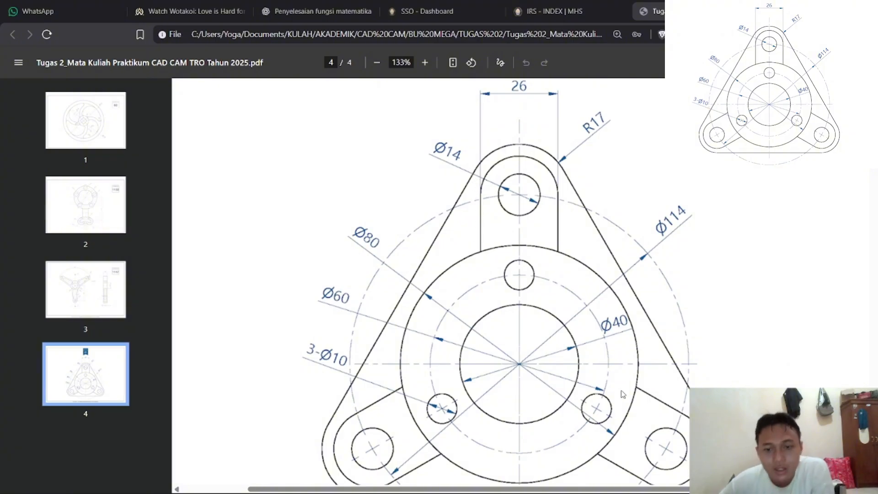
mouse_move(486, 492)
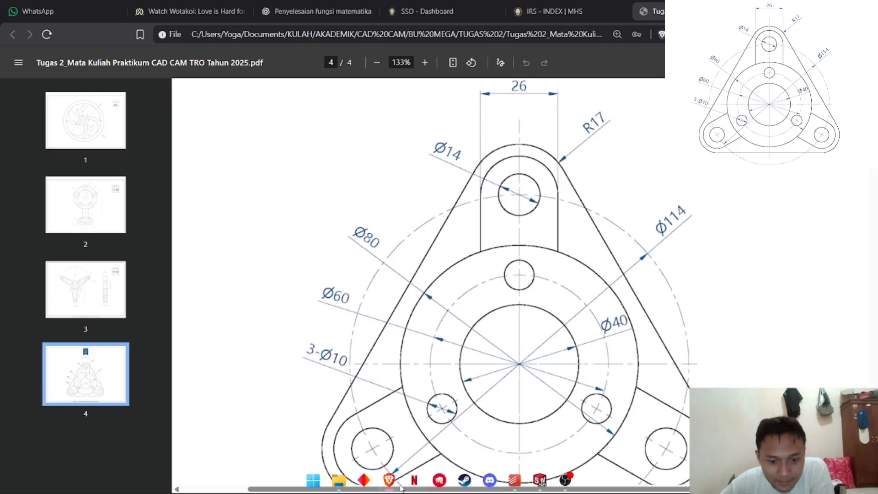
click(390, 480)
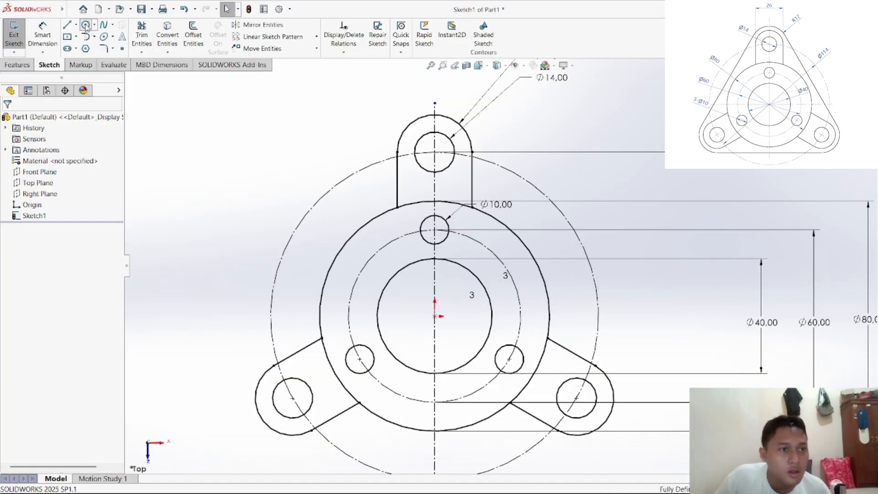
Step: Sketch a circle with a radius of about 23 mm centred on the top lug's hole
click(434, 152)
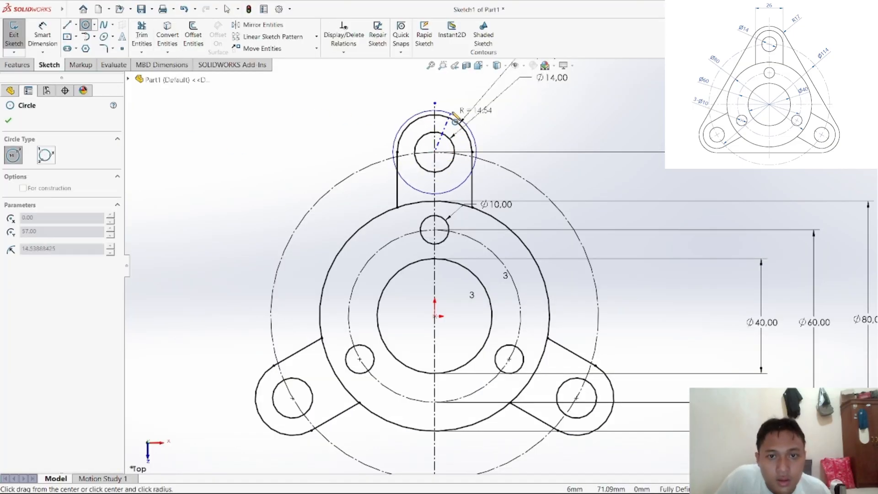
click(480, 104)
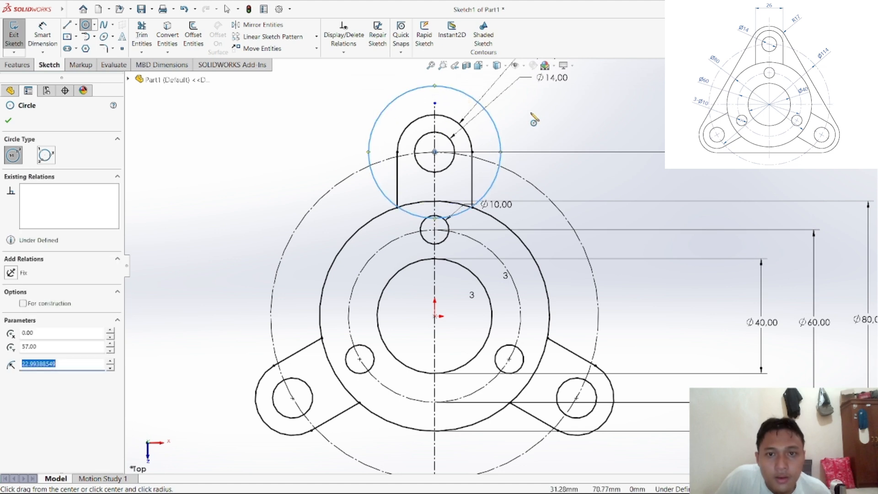
right_click(542, 119)
click(546, 123)
Step: Dimension the top lug's new outer circle with a diameter of 34 mm
click(42, 36)
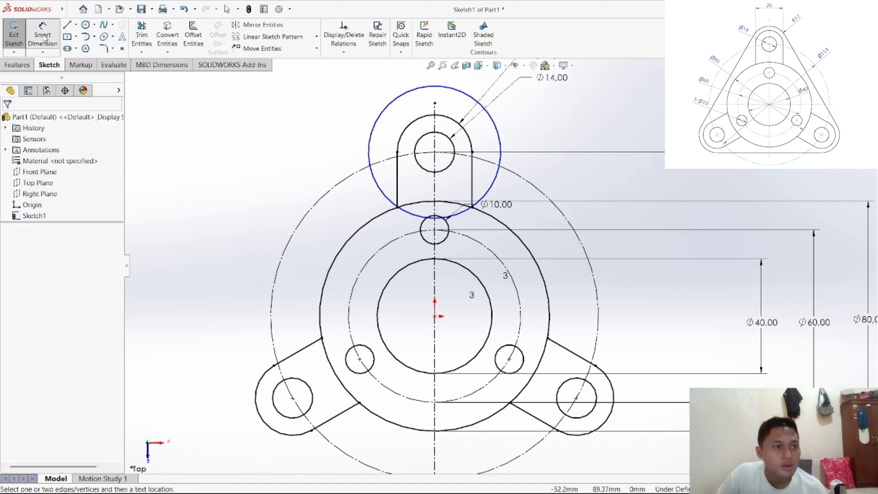
click(489, 115)
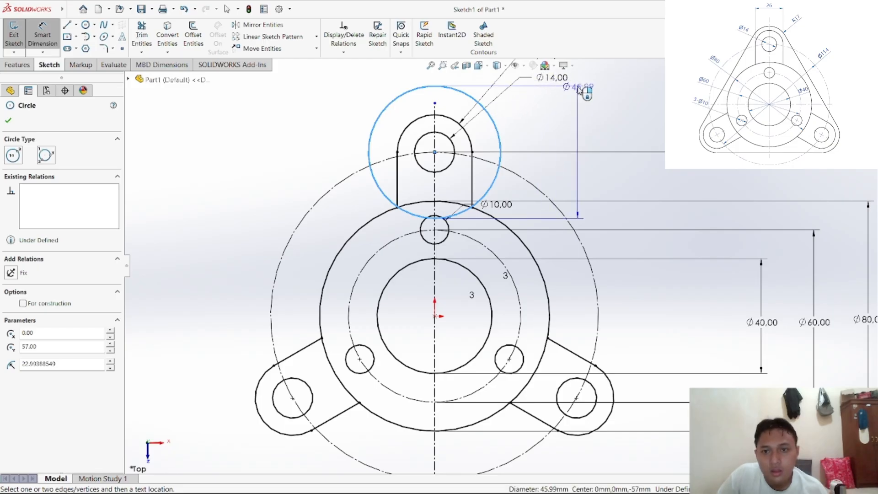
click(579, 88)
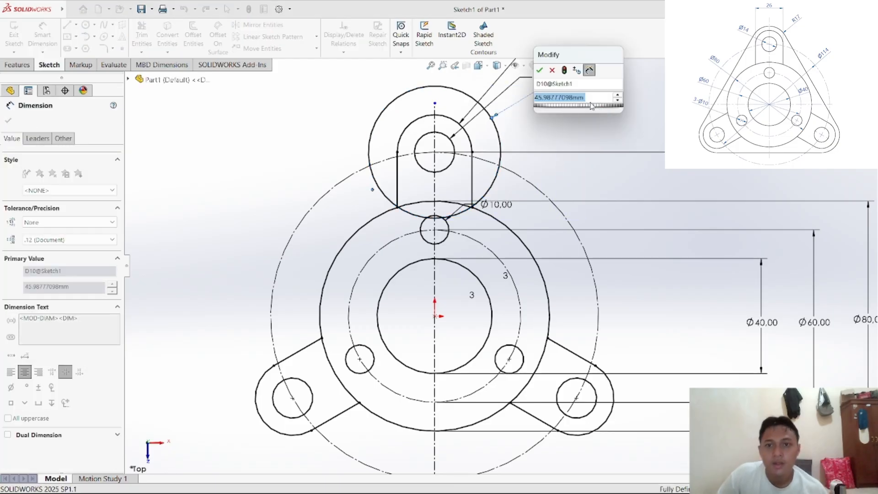
text(34)
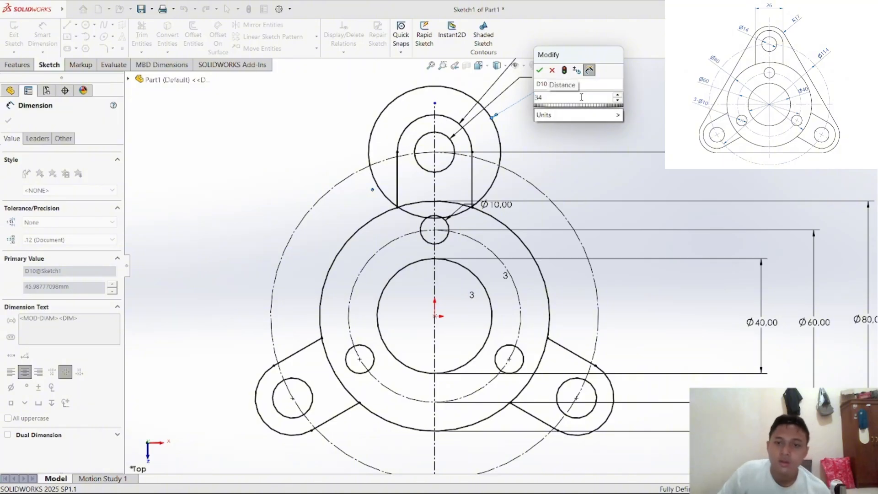
click(540, 70)
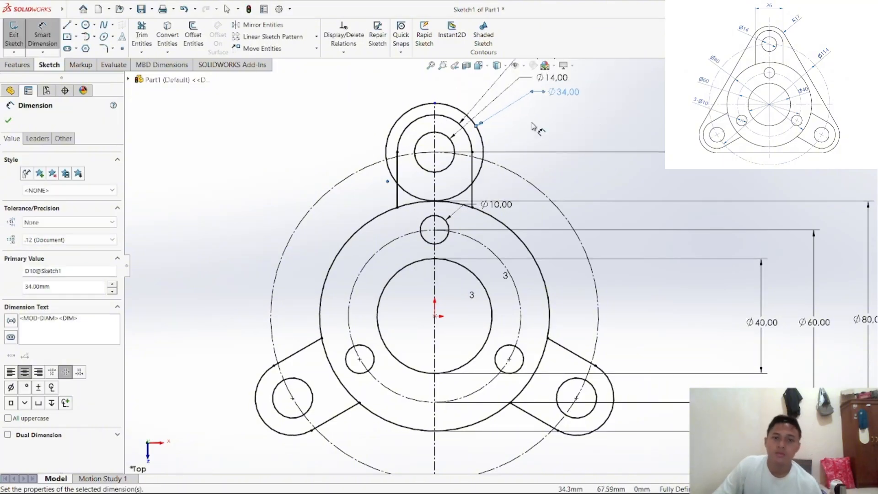
Step: Trim away the lower part of the 34 mm circle up to the 114 mm construction circle, leaving only the upper arc
click(142, 34)
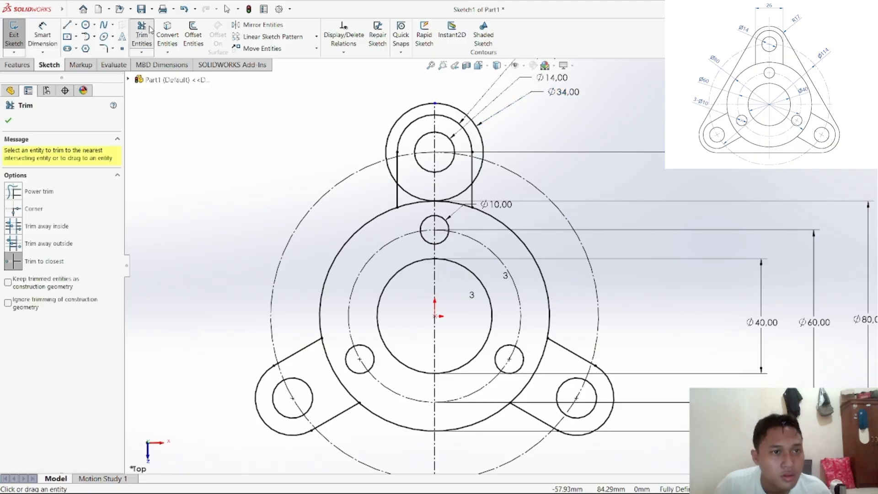
click(411, 195)
click(461, 195)
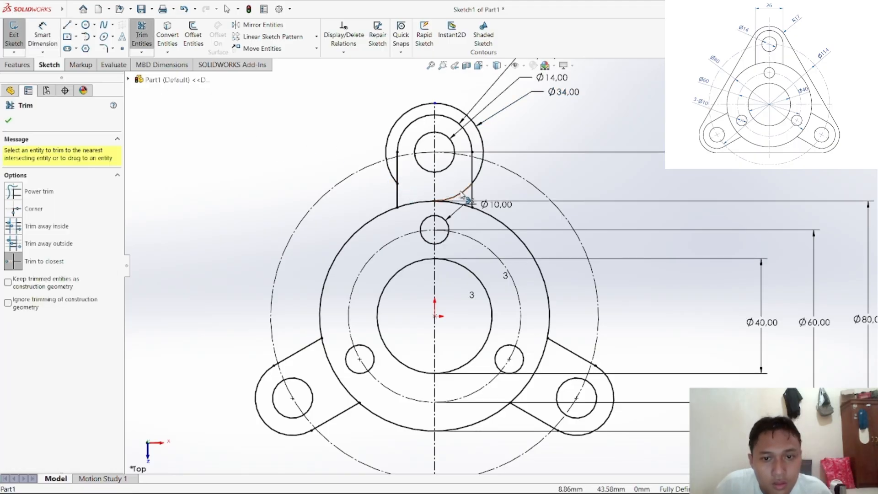
click(478, 173)
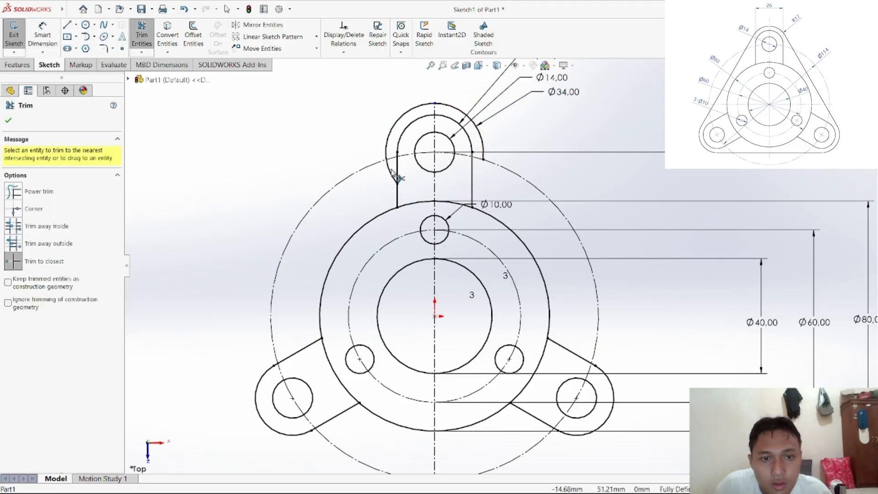
click(391, 172)
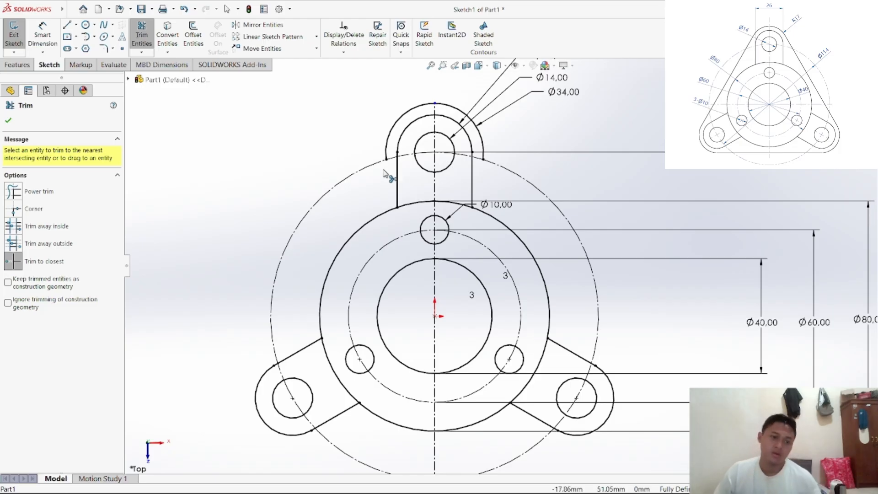
right_click(263, 128)
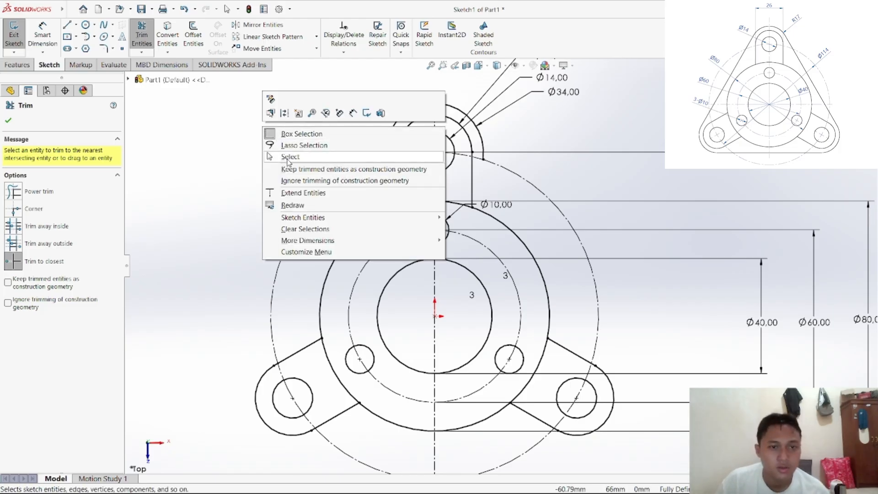
click(290, 156)
Step: Create a circular sketch pattern of the top lug's outer arc with 3 equally spaced instances over 360 degrees about the origin
click(316, 36)
click(280, 60)
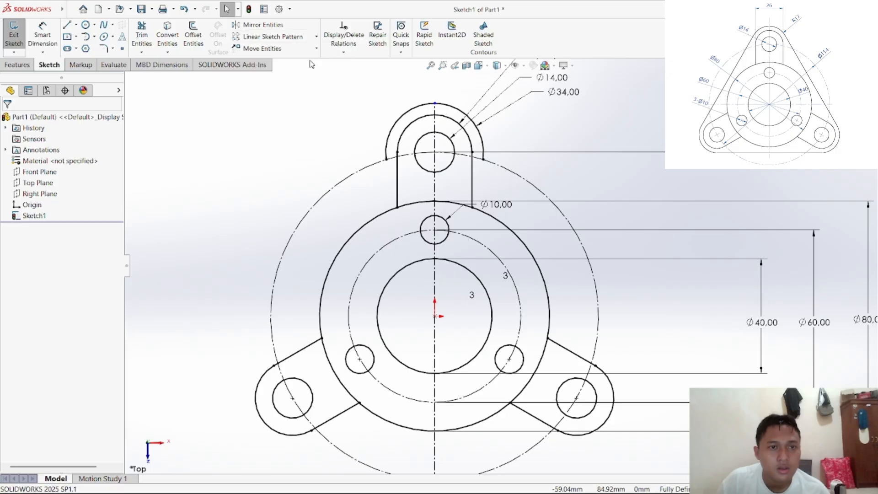
click(403, 117)
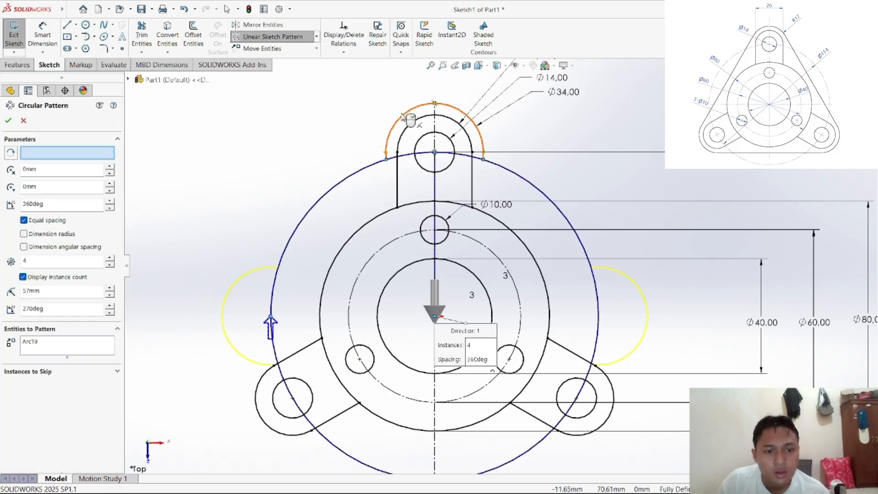
click(110, 266)
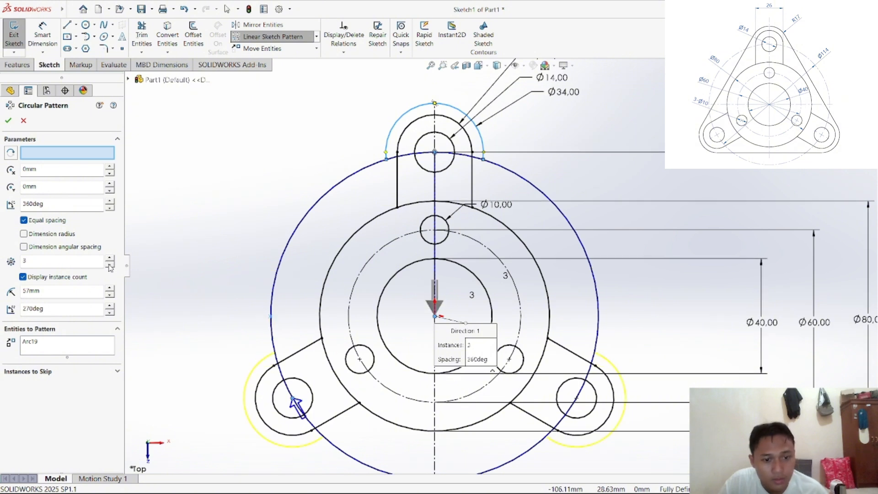
click(8, 121)
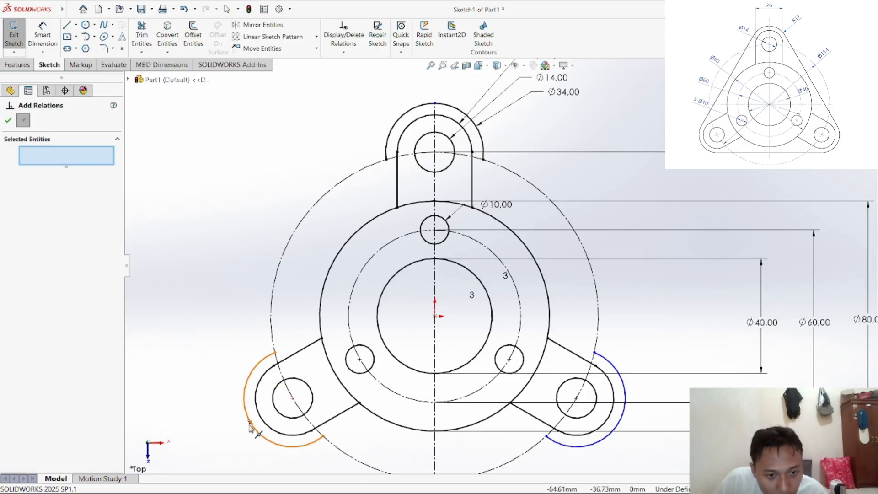
Step: Add a Coincident relation between the lower-left outer arc's centre point and the 114 mm construction circle
click(249, 400)
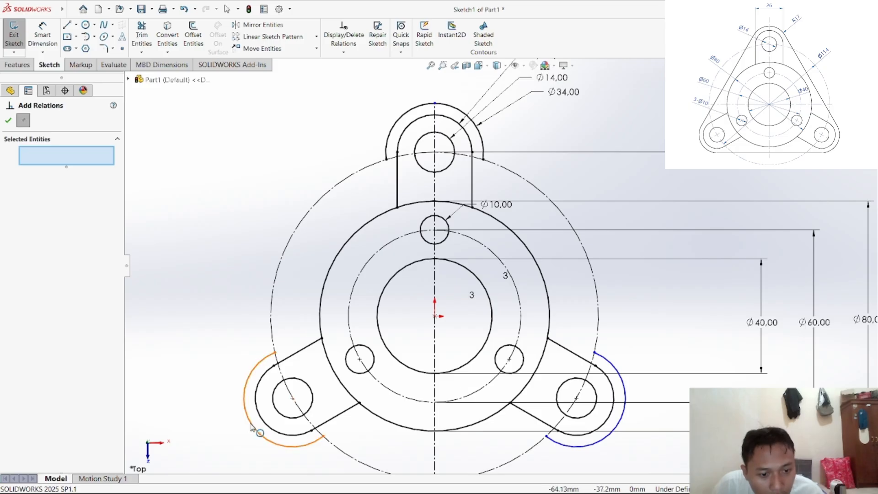
click(292, 397)
click(288, 391)
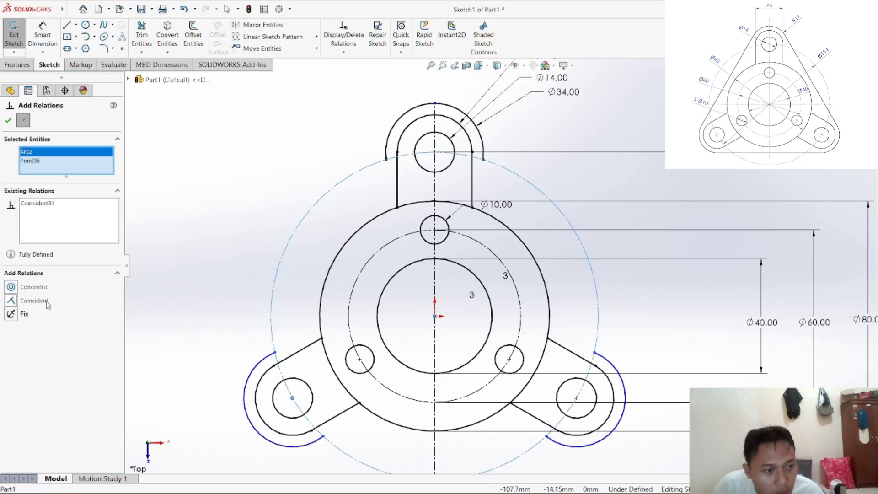
click(8, 121)
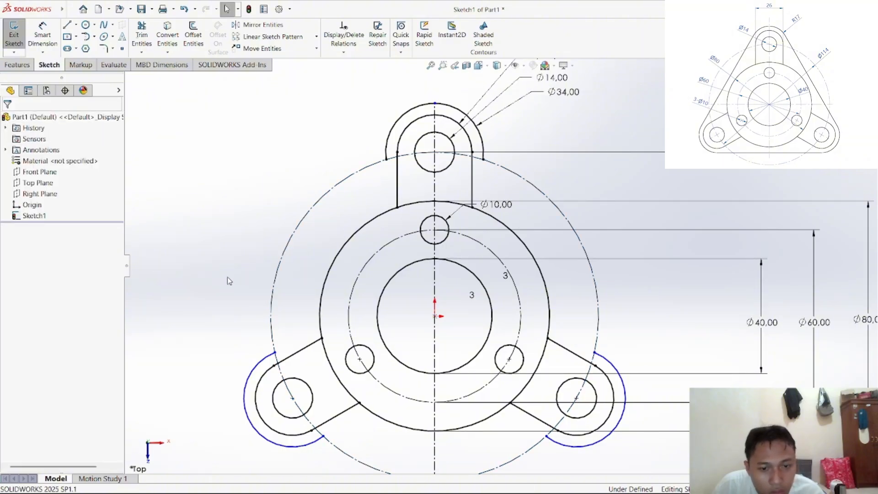
click(343, 52)
click(361, 86)
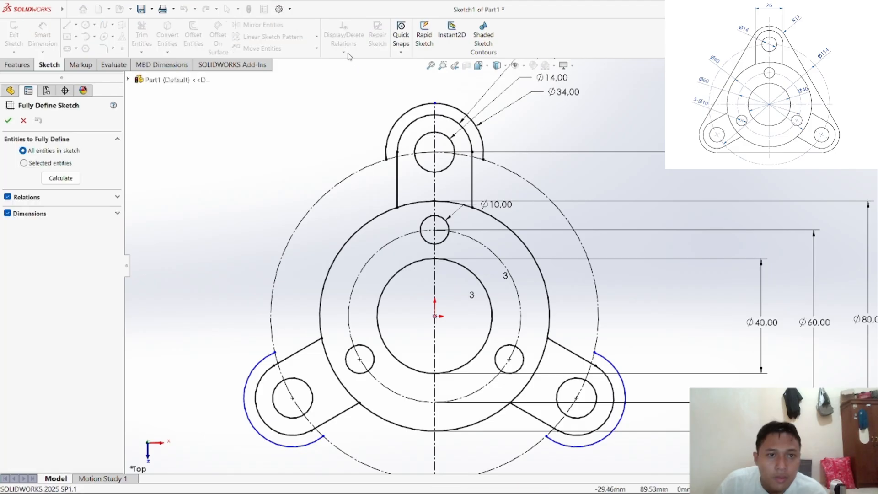
click(23, 121)
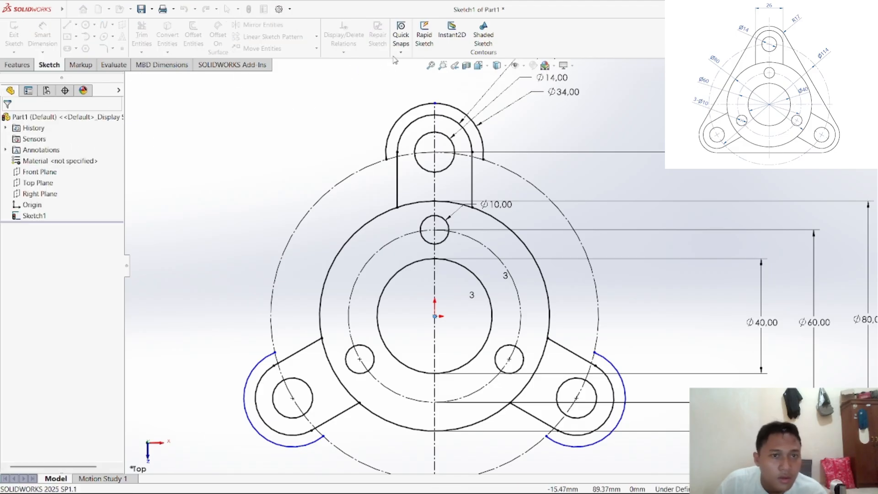
Step: Apply a Coincident relation to the lower-right lug's centre point and the 114 mm construction circle, removing both origin points from the selection
click(343, 52)
click(354, 74)
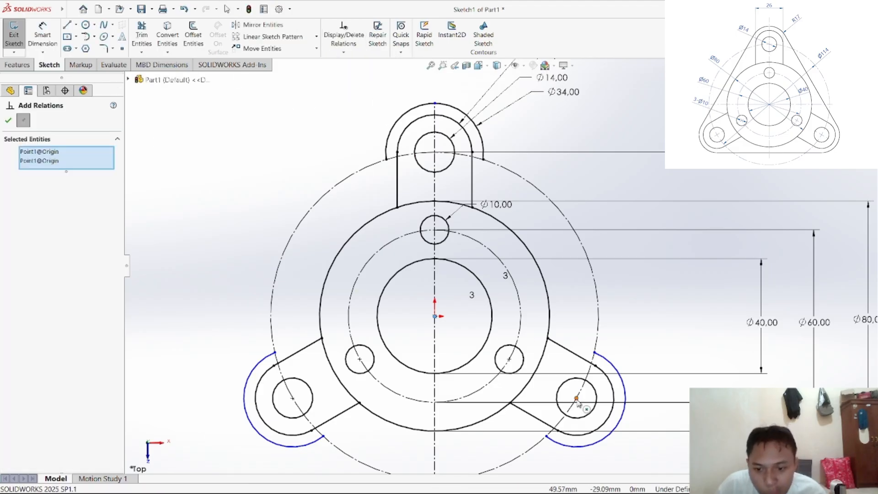
click(577, 399)
click(579, 392)
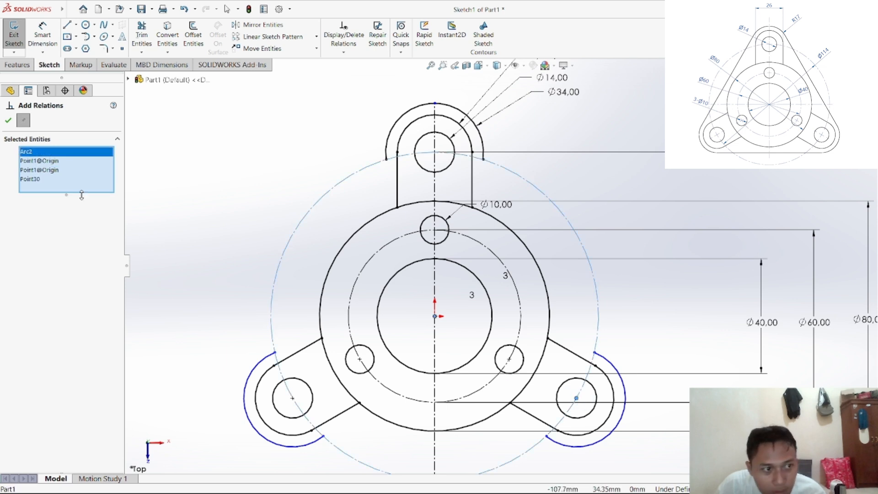
click(61, 162)
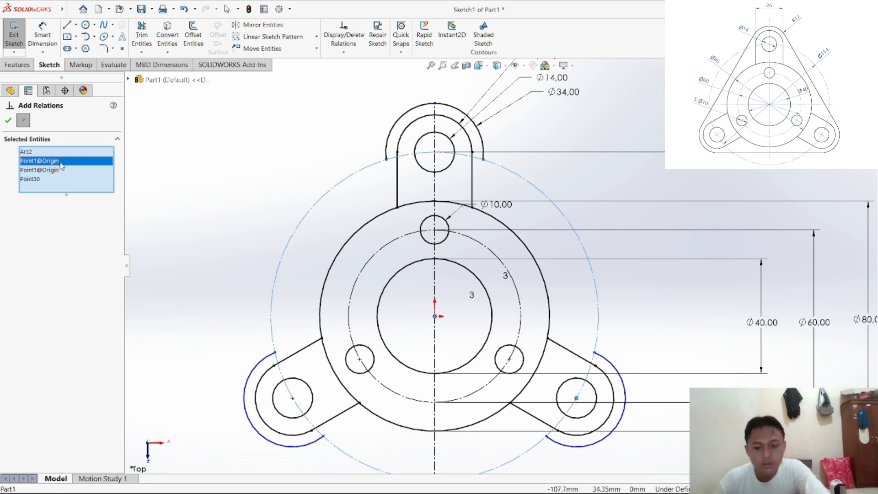
key(Delete)
click(57, 162)
key(Delete)
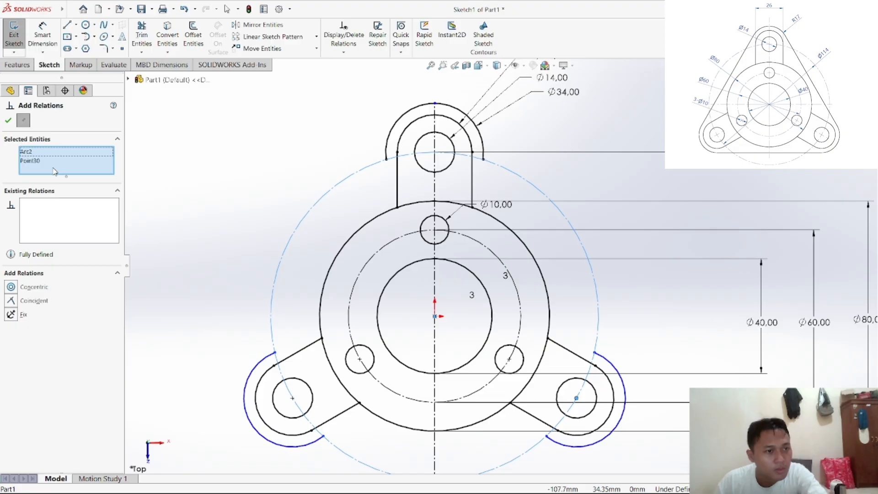
click(36, 299)
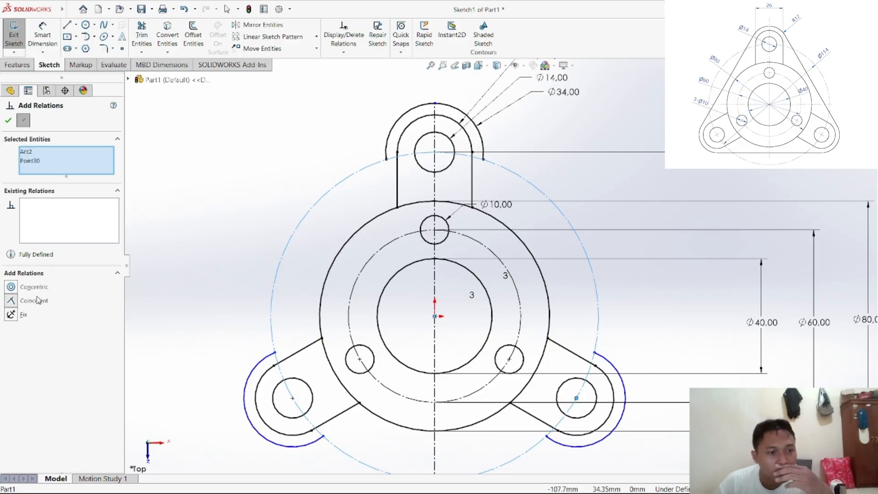
click(7, 121)
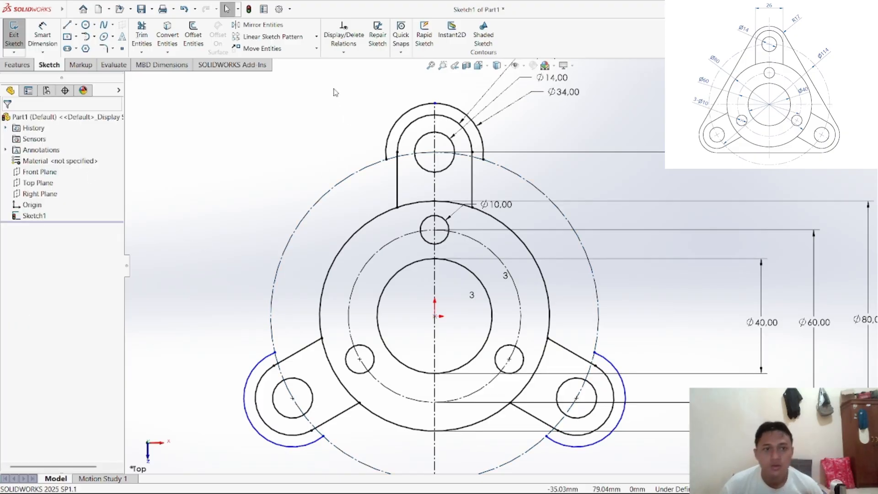
Step: Check which relations can be added between the three outer lug arcs, and clear the selection
click(344, 52)
click(363, 72)
click(401, 118)
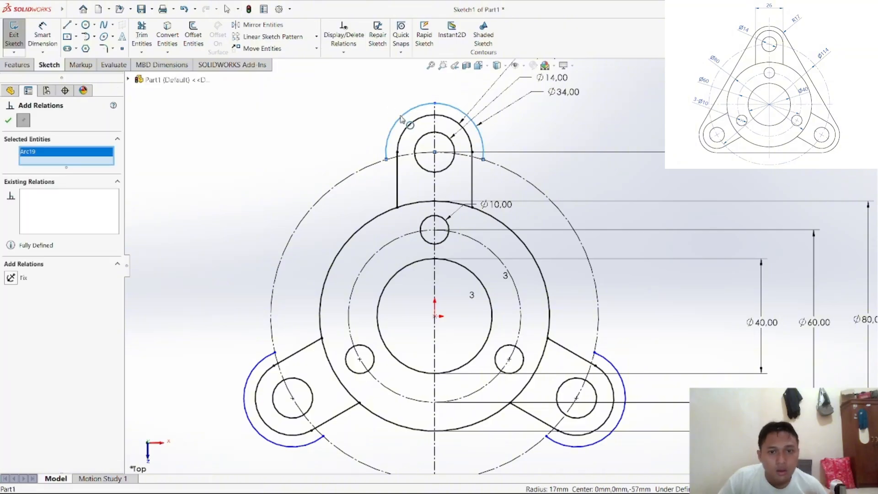
click(238, 393)
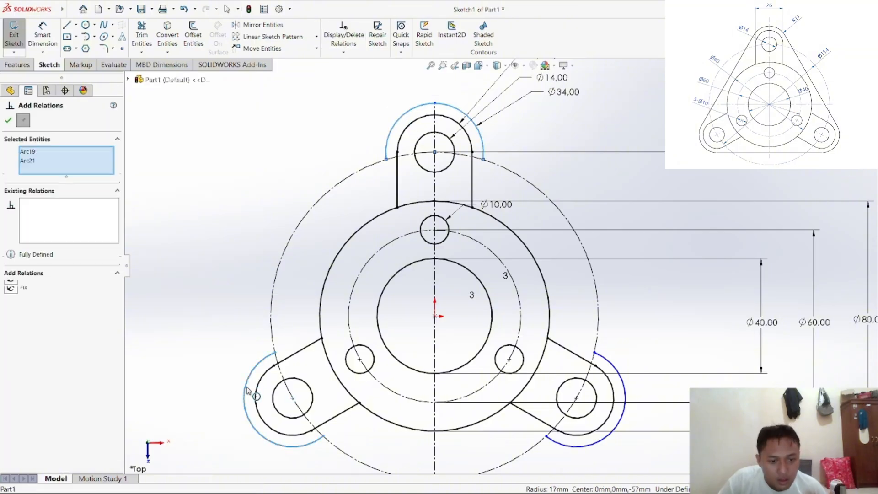
click(602, 441)
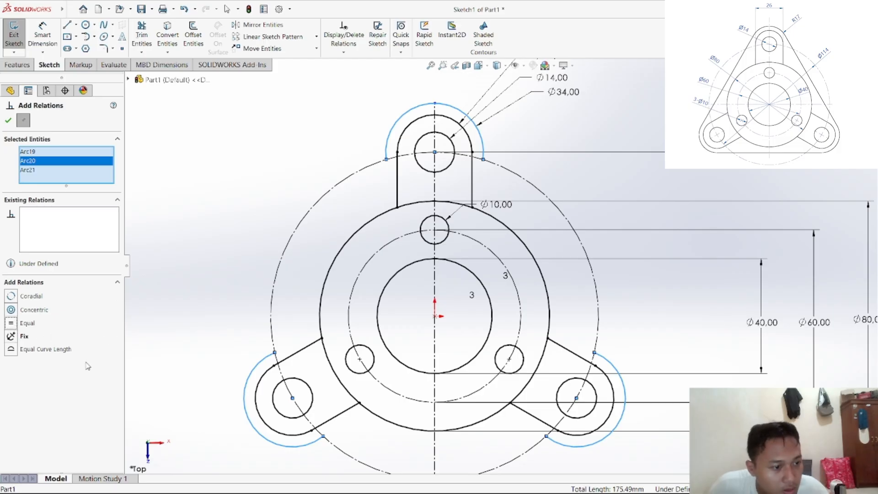
click(9, 121)
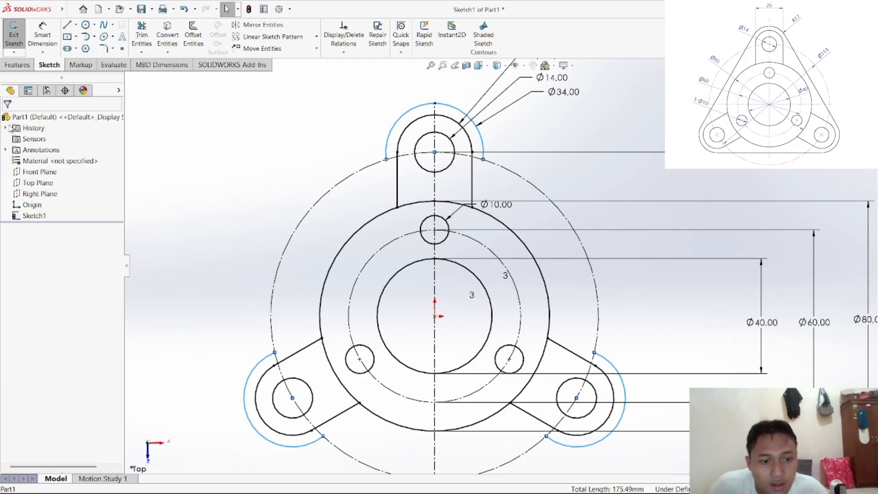
click(286, 170)
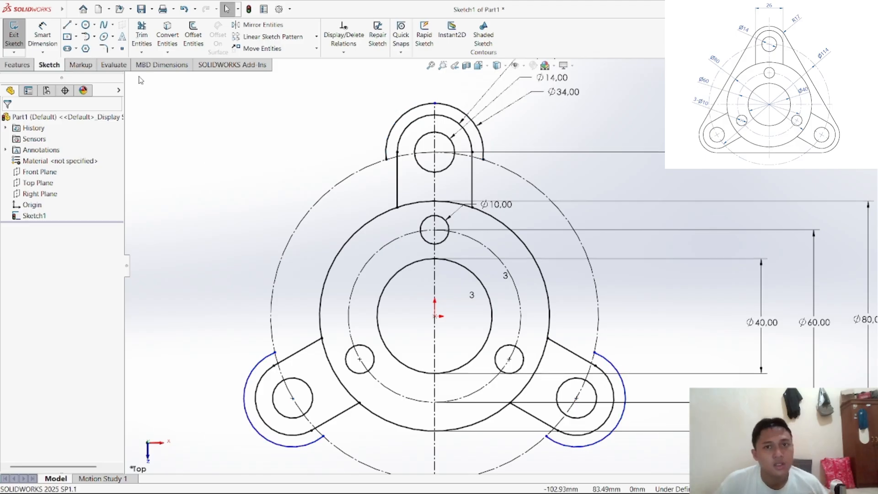
Step: Draw a line joining the left sides of the top and lower-left outer lug arcs, and check the relations at its endpoints
click(68, 25)
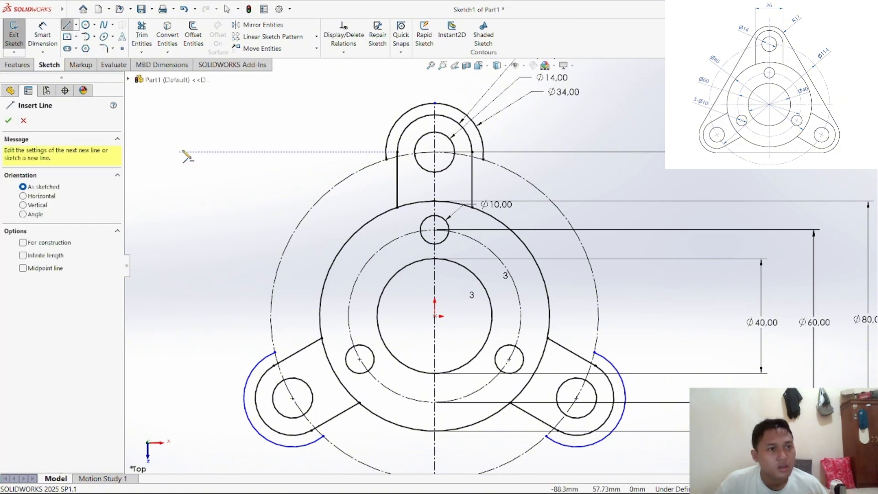
click(395, 131)
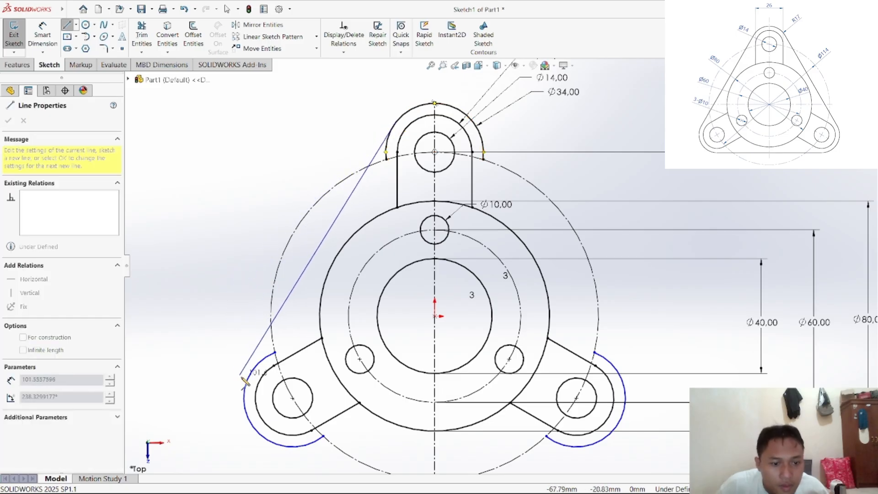
click(247, 382)
right_click(227, 277)
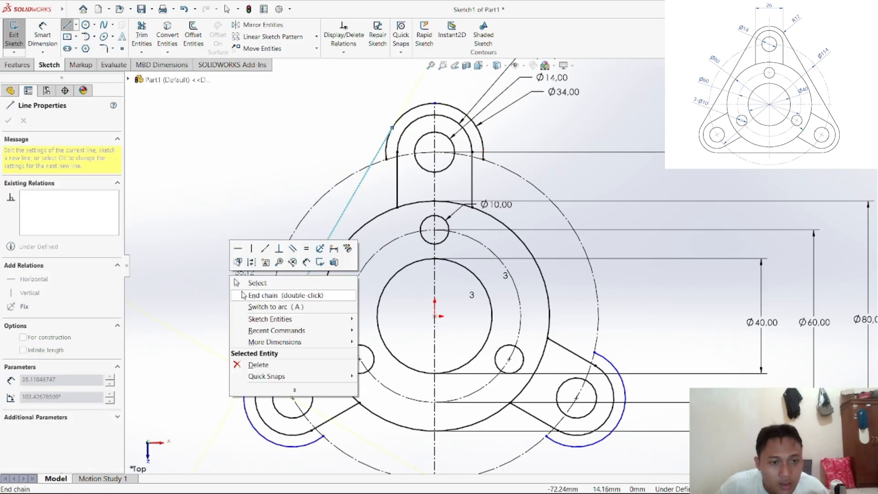
click(244, 284)
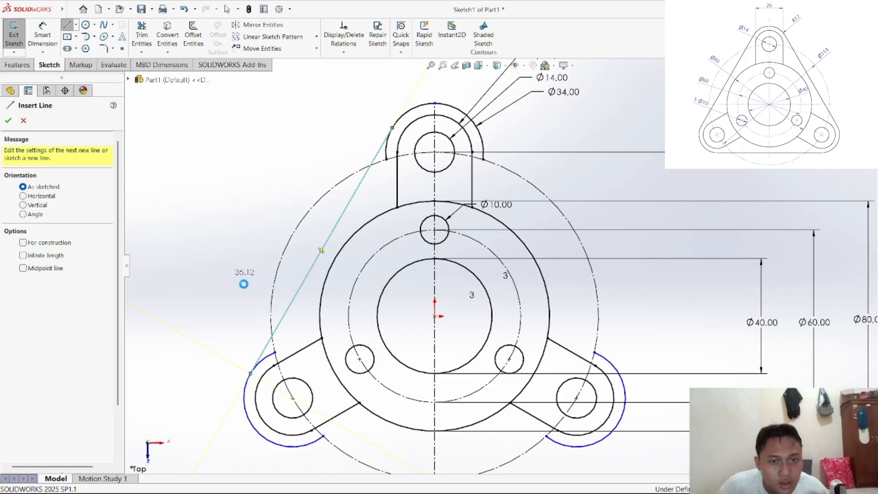
click(392, 131)
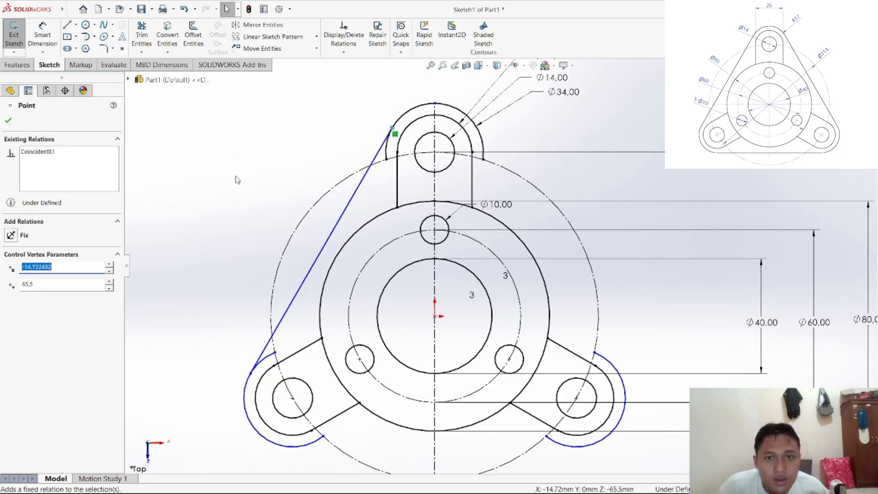
click(238, 325)
click(250, 375)
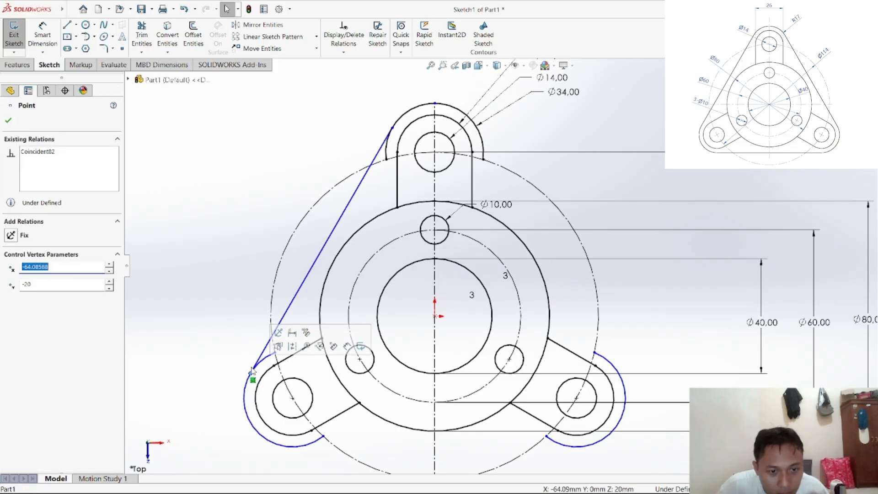
click(211, 313)
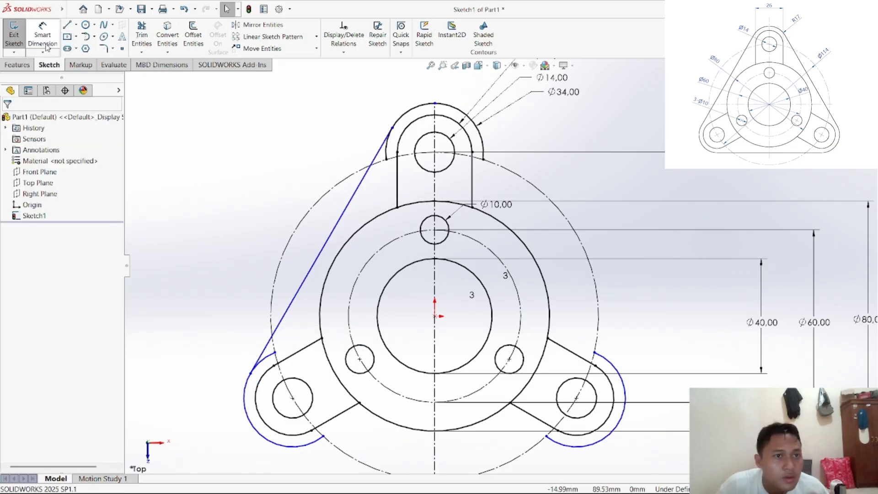
Step: Trim the leftover ends of the top and lower-left outer arcs inside the left line, accepting deletion of the affected relations
click(142, 39)
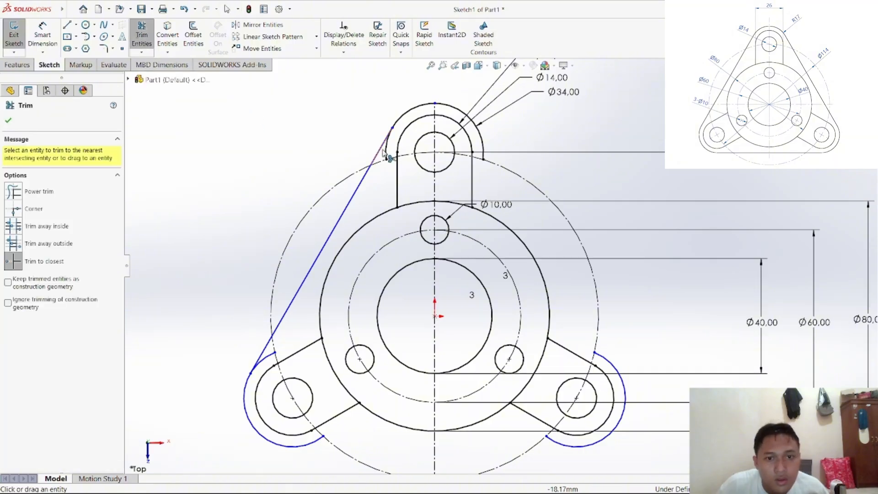
click(350, 310)
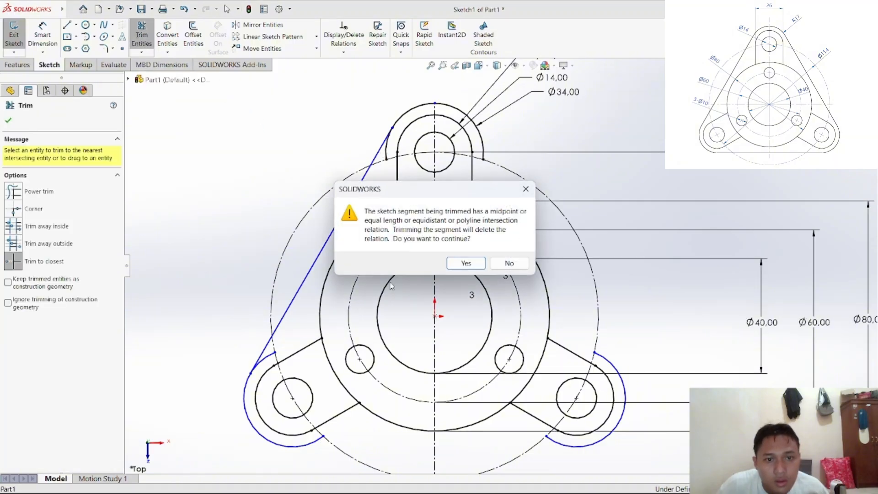
click(464, 264)
click(269, 361)
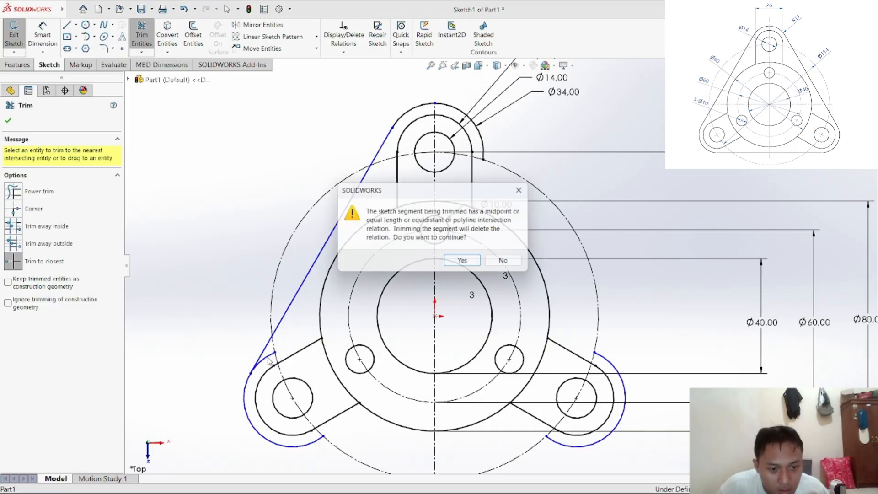
click(457, 266)
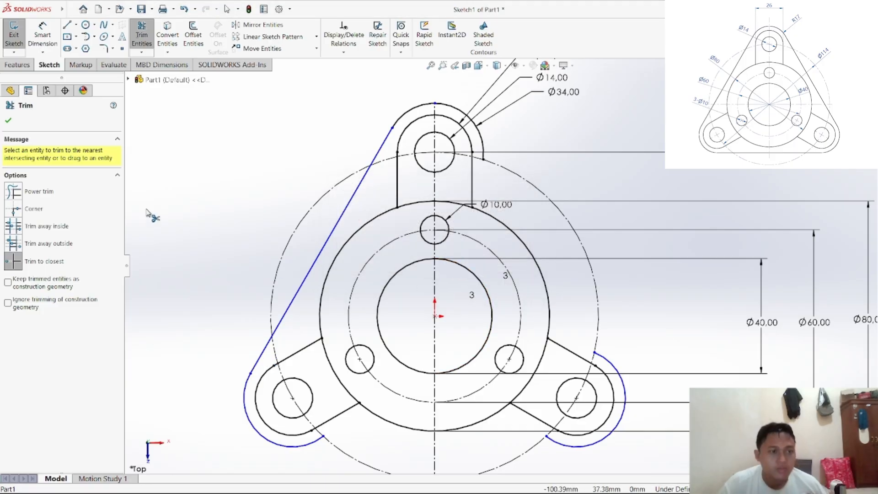
click(8, 121)
Step: Draw a line joining the right sides of the top and lower-right outer lug arcs
click(68, 24)
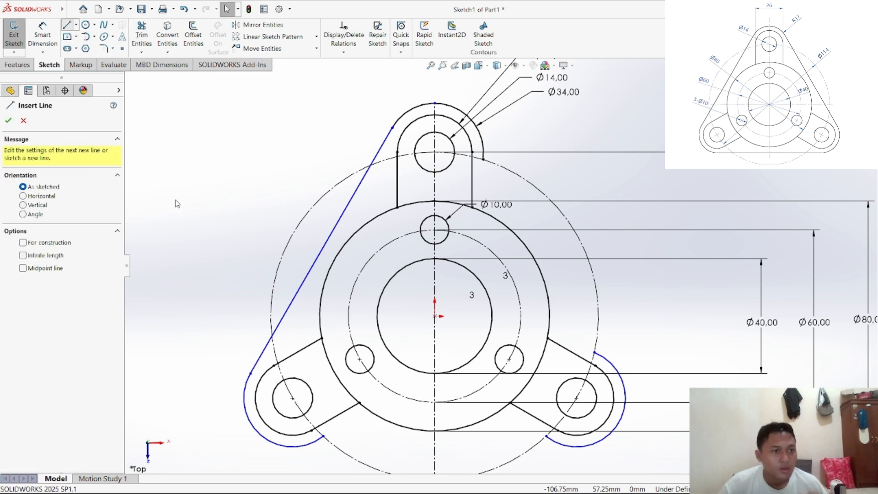
click(480, 133)
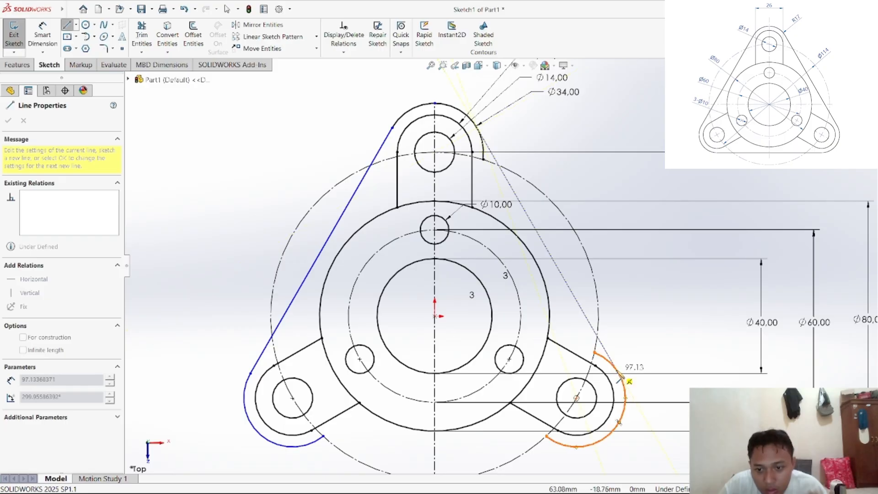
click(618, 372)
right_click(627, 295)
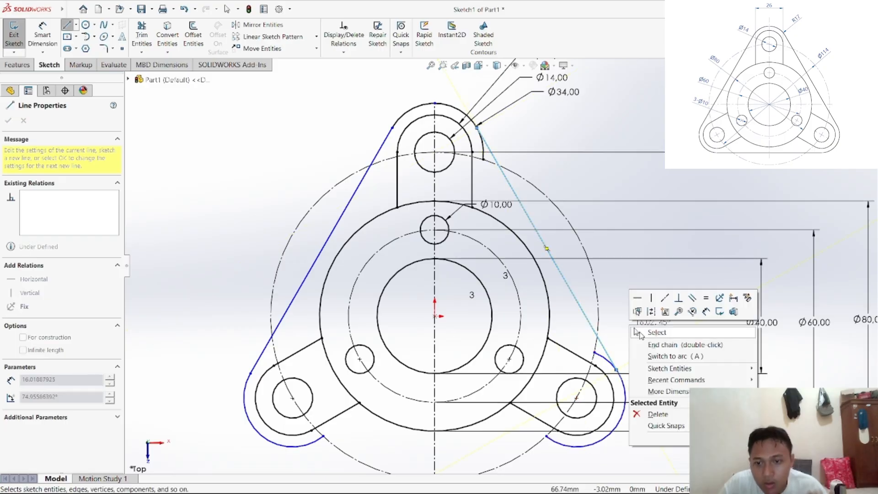
click(638, 333)
Step: Draw a horizontal line joining the lowest points of the lower-left and lower-right outer lug arcs
click(67, 26)
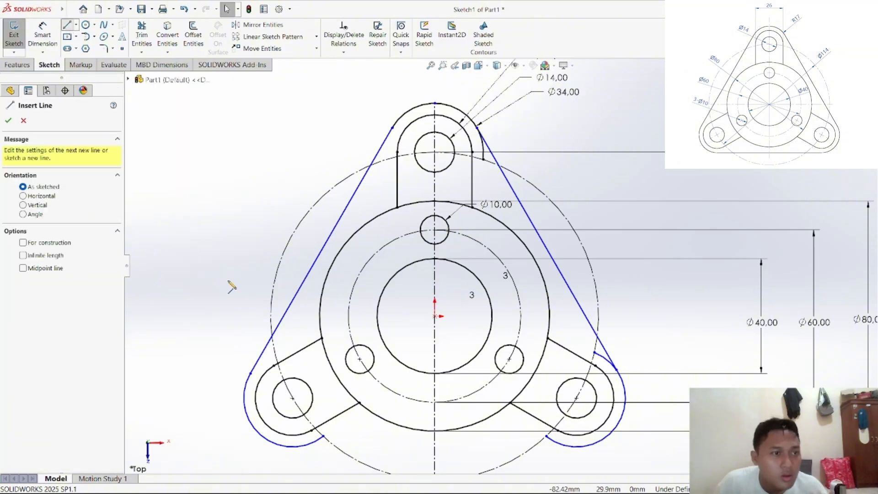
click(293, 446)
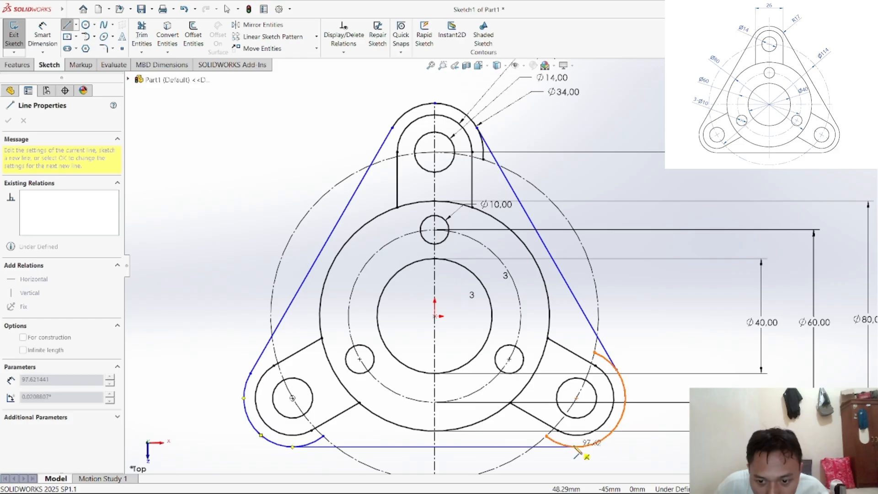
click(576, 446)
right_click(764, 361)
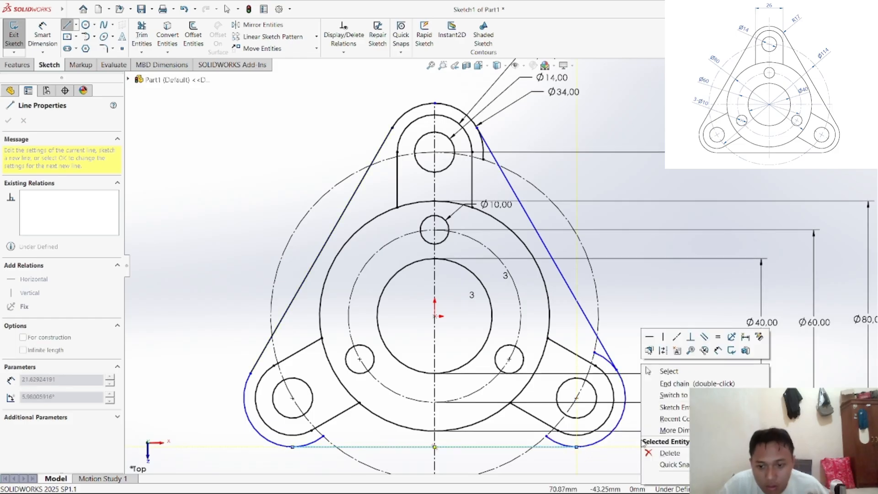
click(777, 368)
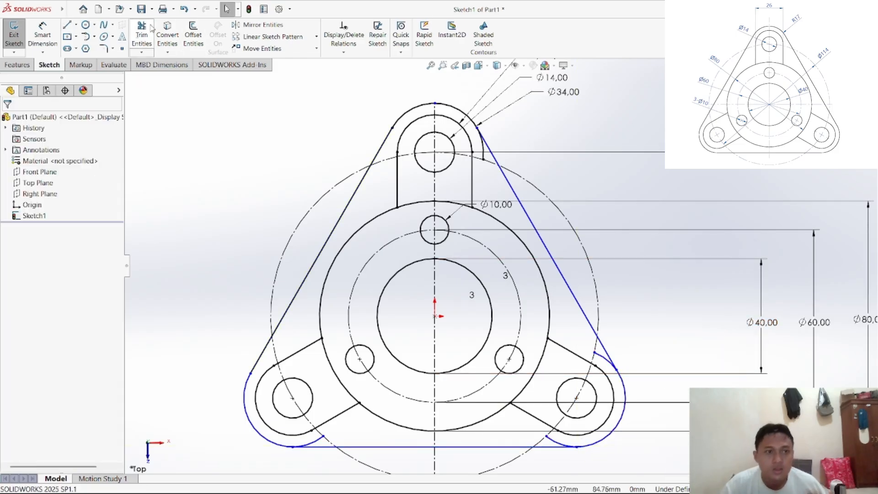
Step: Trim the leftover arc ends above the bottom line and the upper leftover end of the lower-right outer arc
click(142, 36)
click(315, 448)
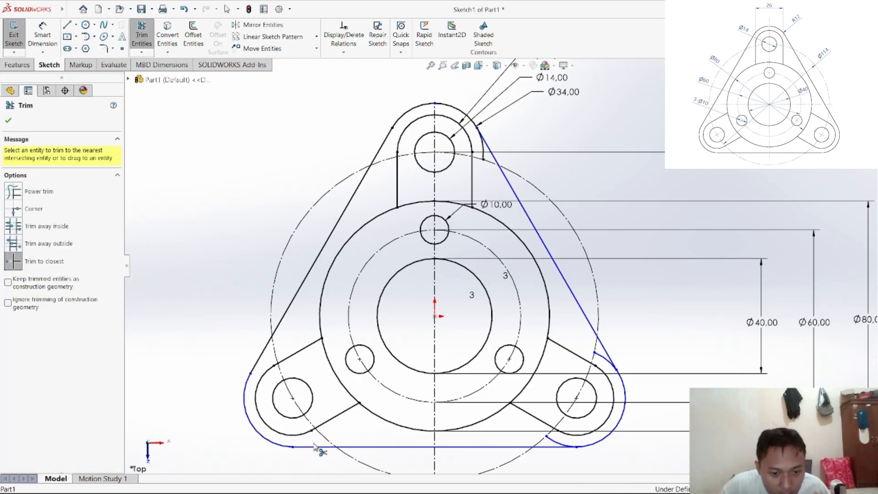
click(558, 446)
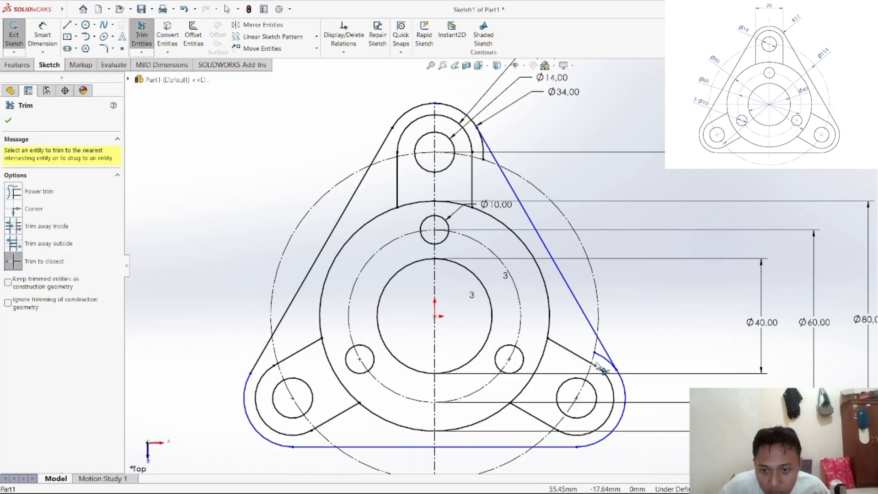
right_click(646, 322)
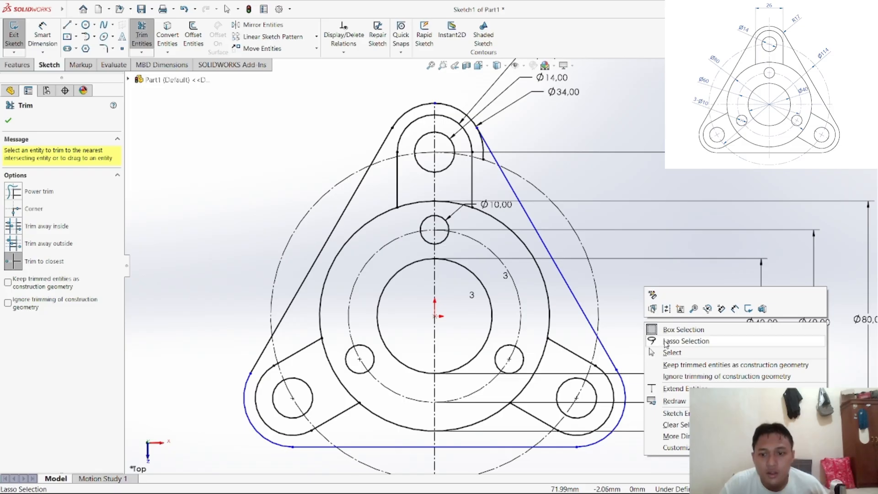
click(669, 353)
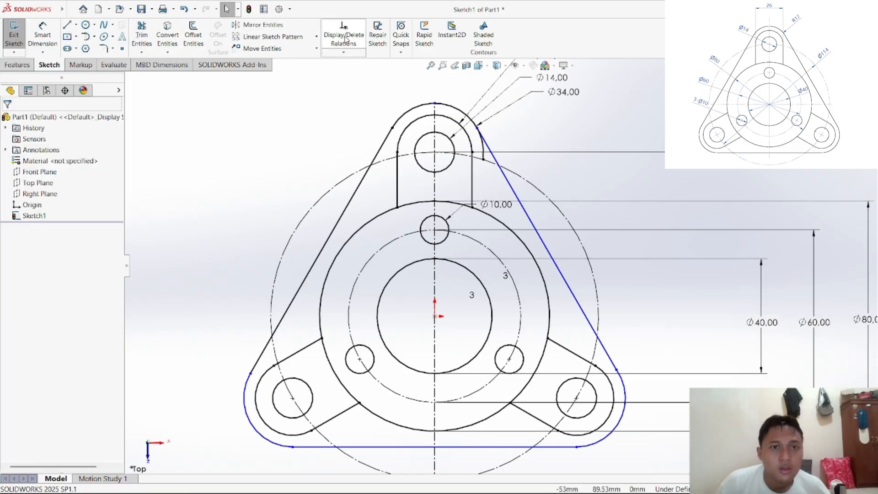
Step: Add Tangent relations between the left and bottom outline lines and the lug arcs at both ends of each line
click(391, 128)
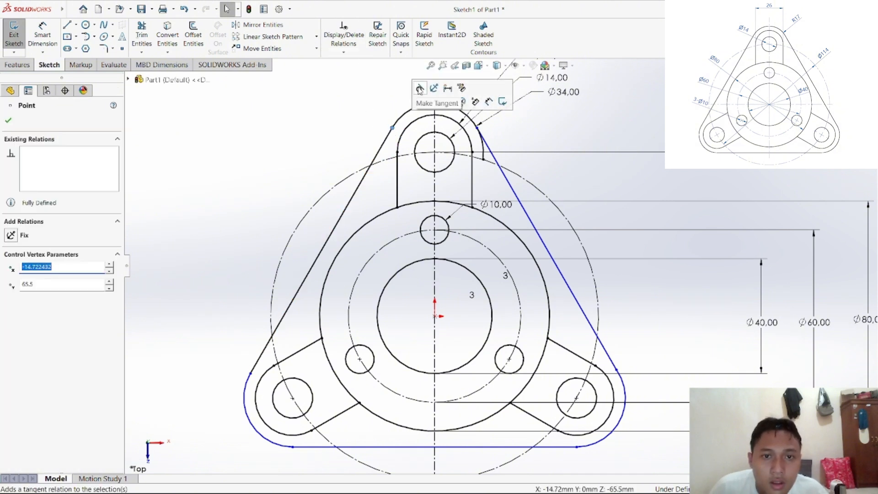
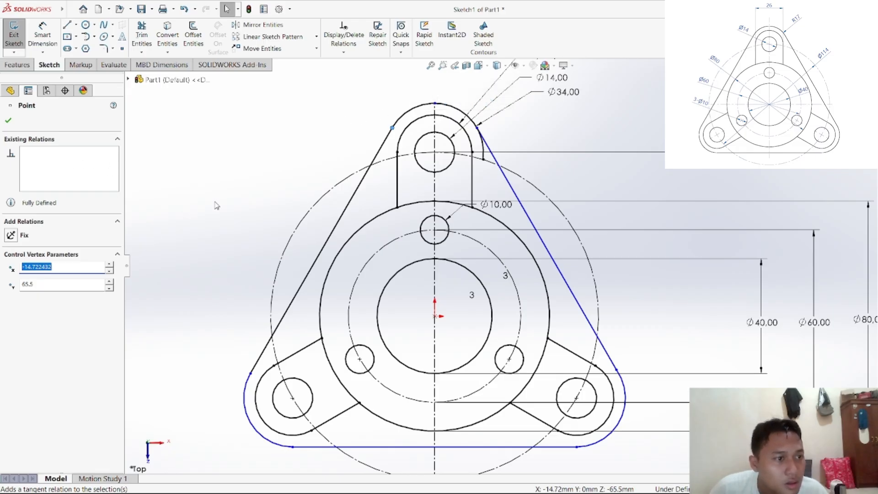
click(9, 121)
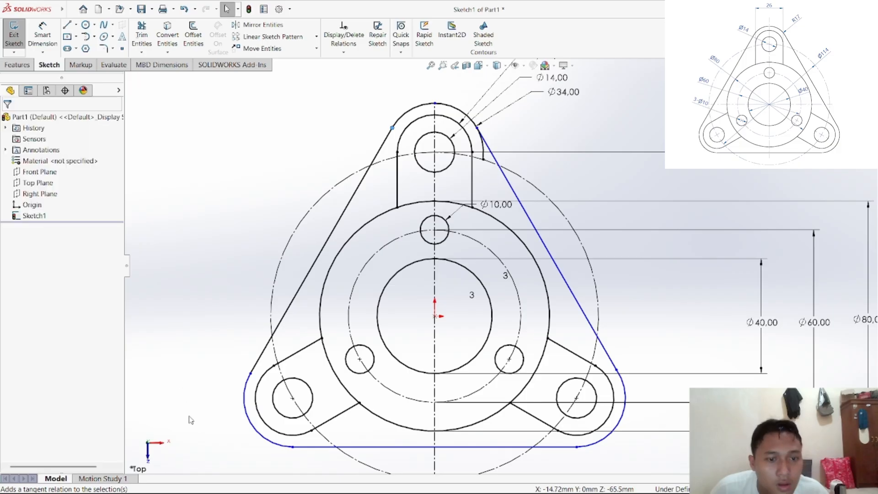
click(251, 374)
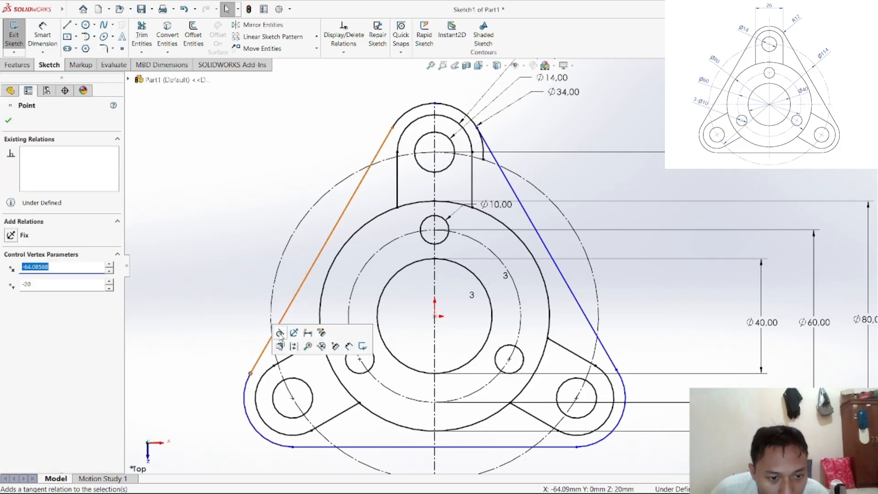
click(293, 447)
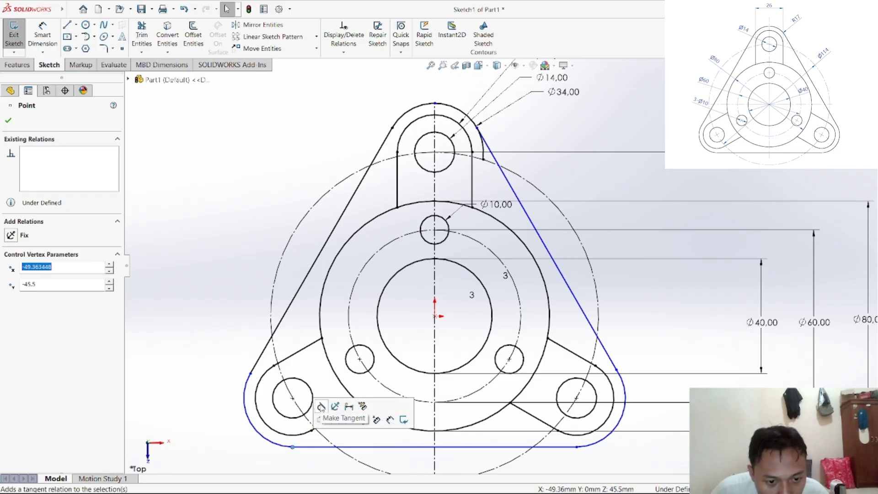
click(576, 446)
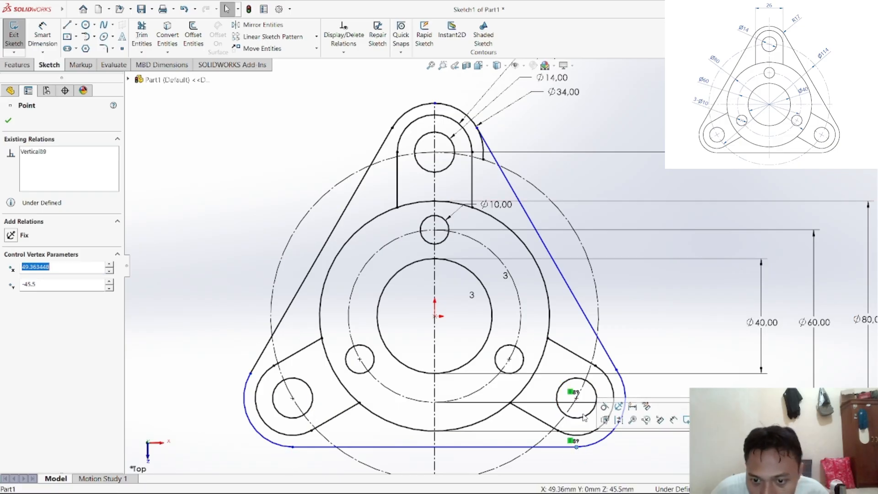
click(604, 406)
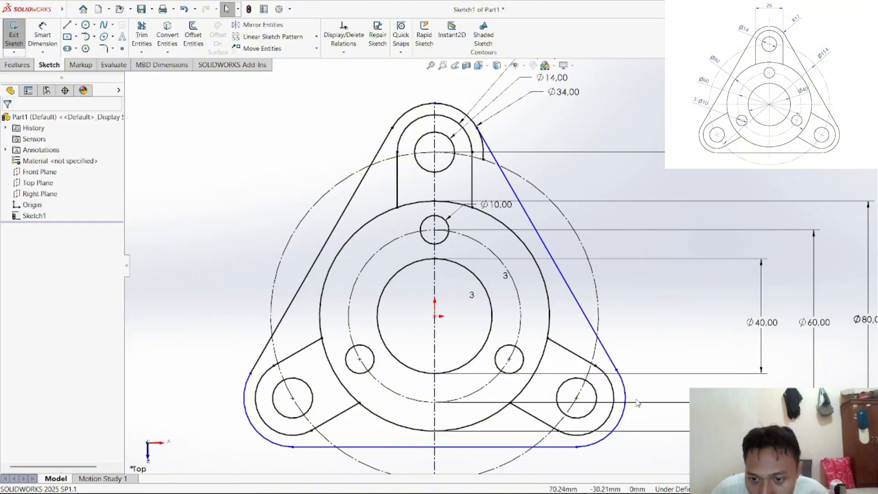
Step: Make the right outline line tangent to the lower-right and top outer arcs, trimming the top arc's leftover right end
click(616, 369)
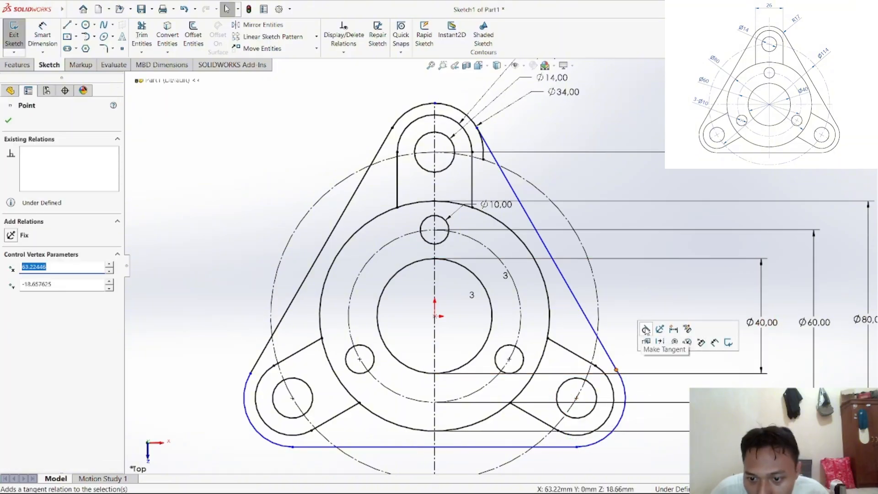
click(638, 289)
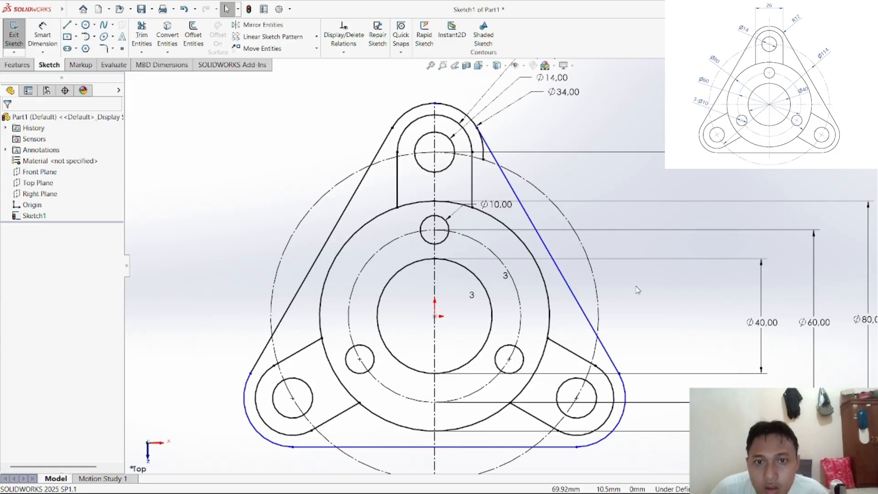
click(478, 129)
click(534, 148)
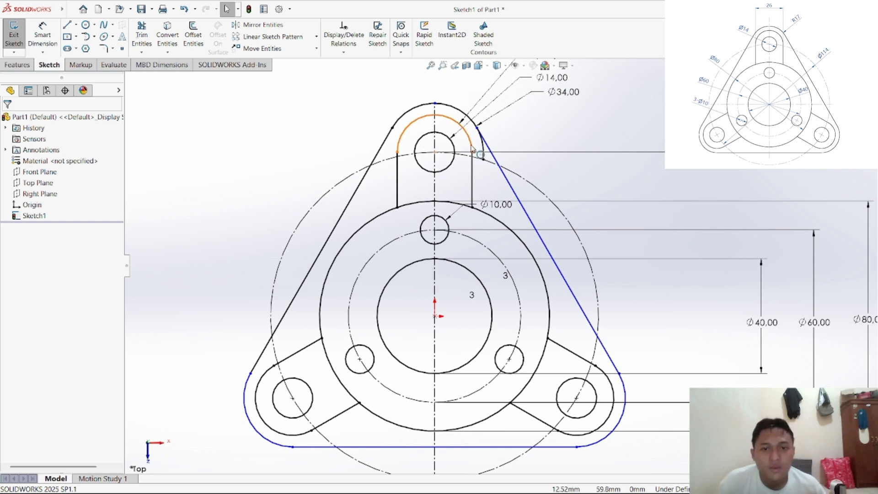
click(141, 40)
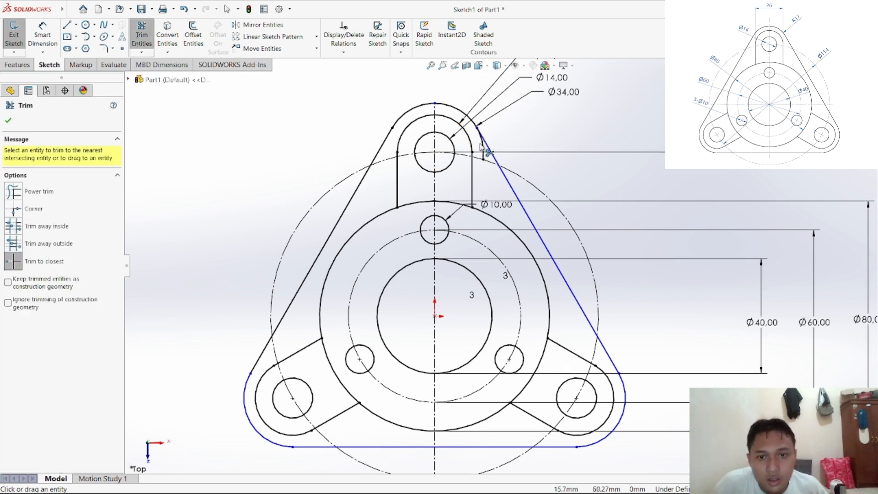
right_click(535, 128)
click(565, 154)
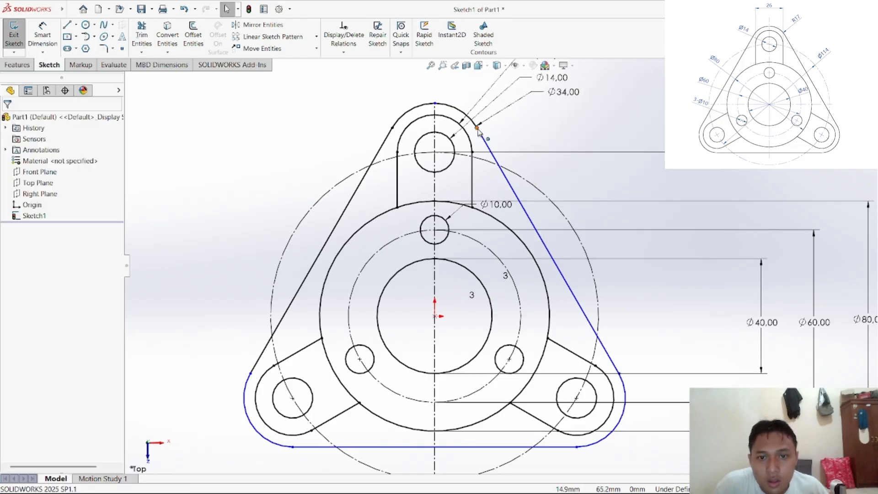
click(477, 129)
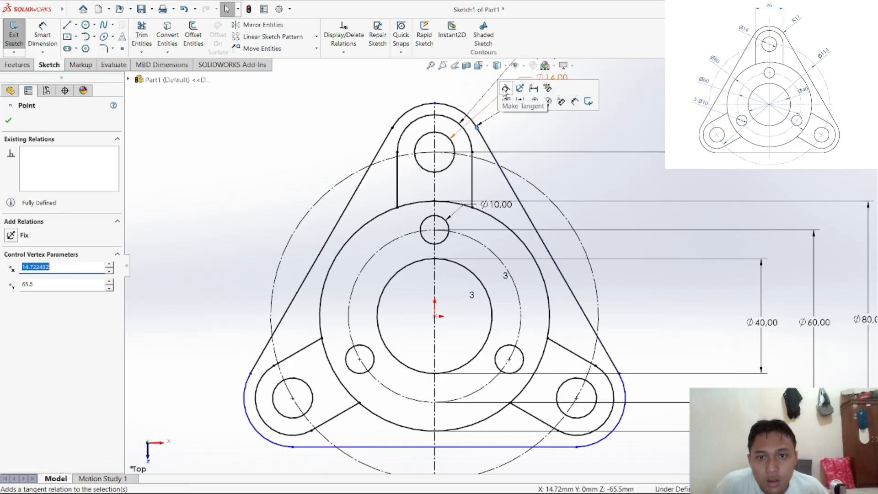
Step: Complete the tangency at the top outer arc's right end and add an Equal relation between the three outer lug arcs
click(505, 88)
click(648, 124)
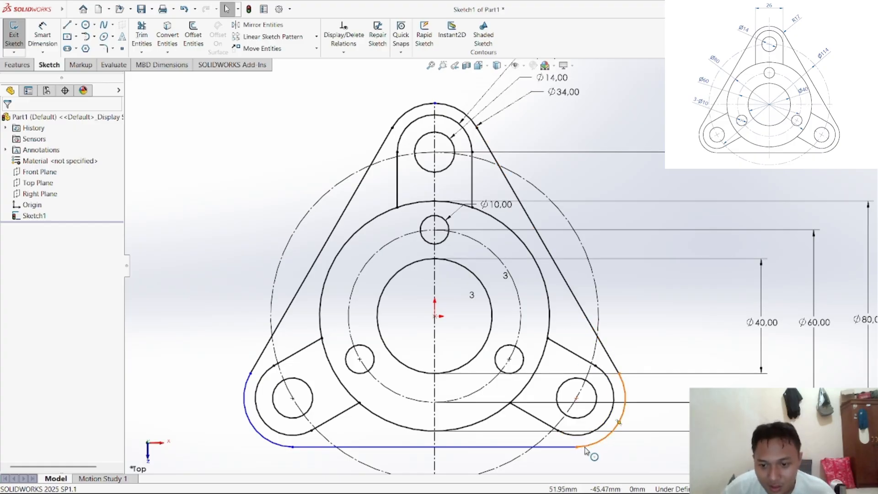
click(408, 110)
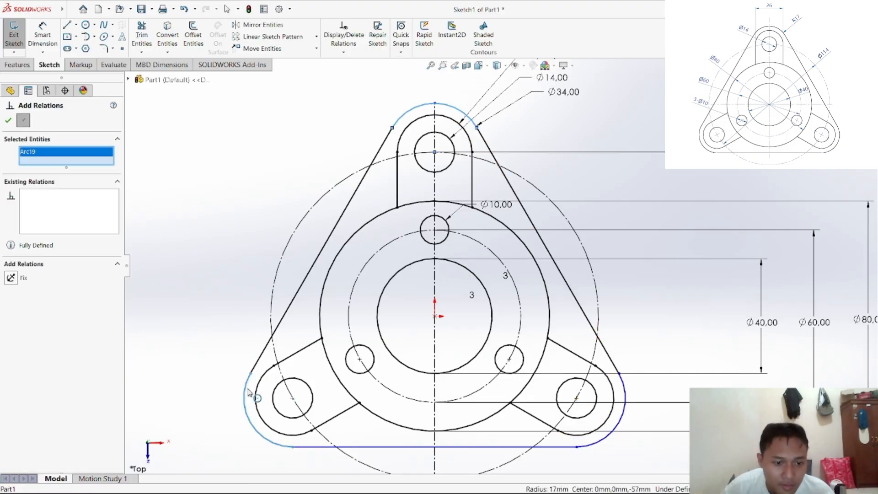
click(247, 389)
click(595, 442)
click(15, 323)
click(9, 120)
Step: Add an Equal relation between the left, right and bottom outline lines
click(344, 53)
click(351, 75)
click(322, 247)
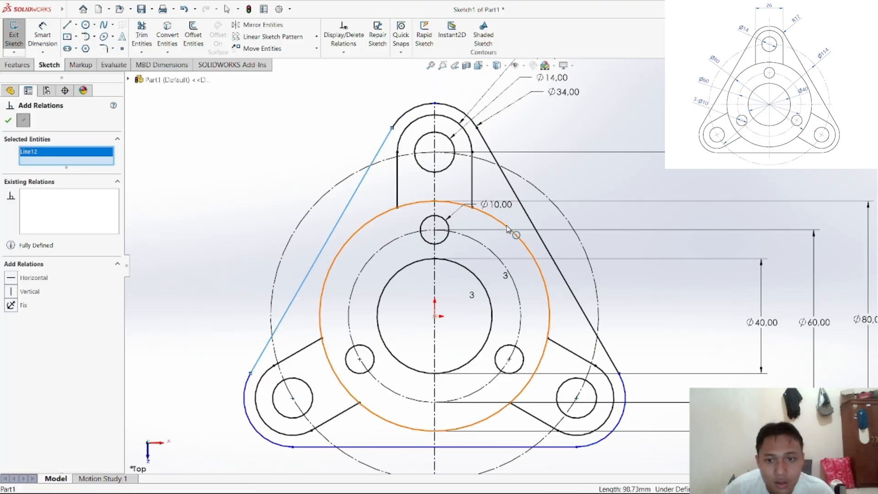
click(546, 247)
click(481, 447)
click(8, 121)
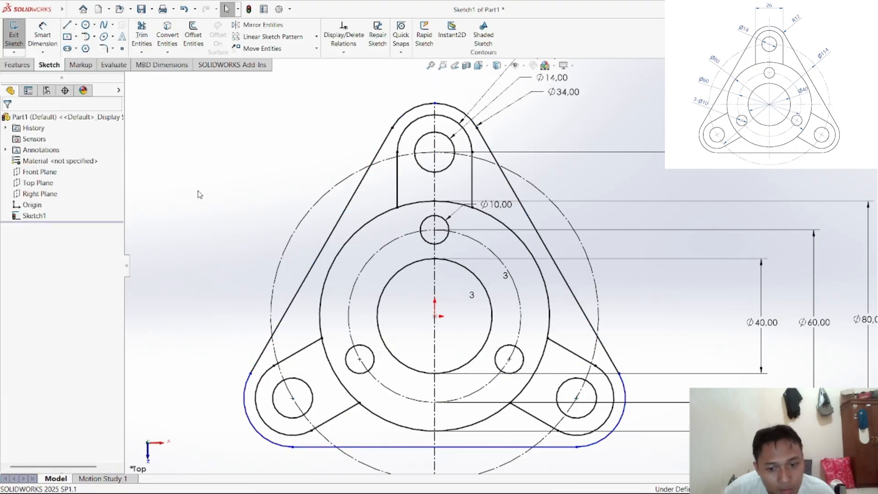
Step: Try dimensioning the lower-left outer arc and the bottom outline line's length, and delete the added length dimension
click(43, 35)
click(246, 385)
click(213, 383)
click(502, 266)
click(463, 447)
click(455, 471)
key(Return)
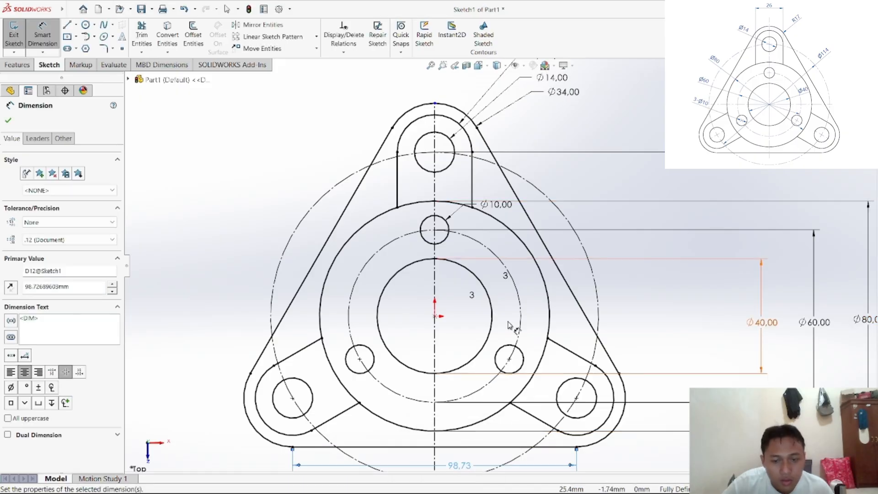
scroll(514, 327, up, 1)
key(Delete)
Step: Try dimensioning the left outline line's length, and discard the dimension
click(323, 245)
click(281, 200)
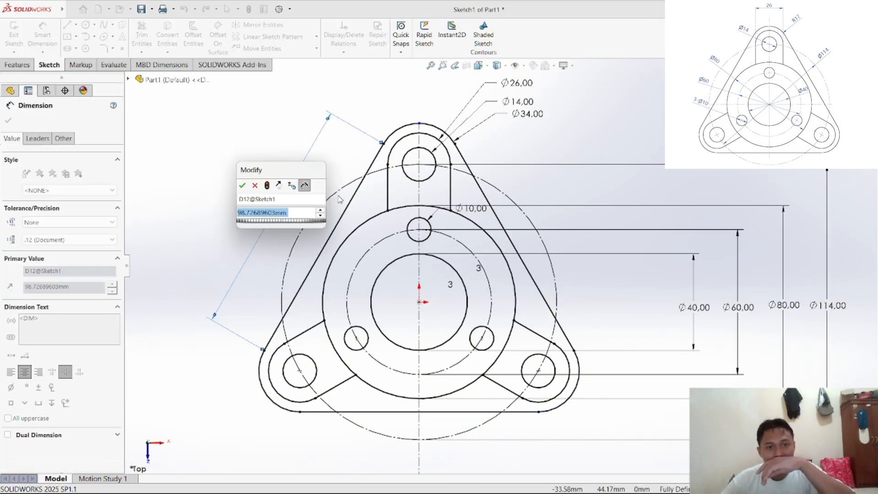
click(255, 188)
key(Delete)
Step: Switch to the reference PDF in the browser to check the flange's dimensions, and return to the SOLIDWORKS sketch
click(386, 480)
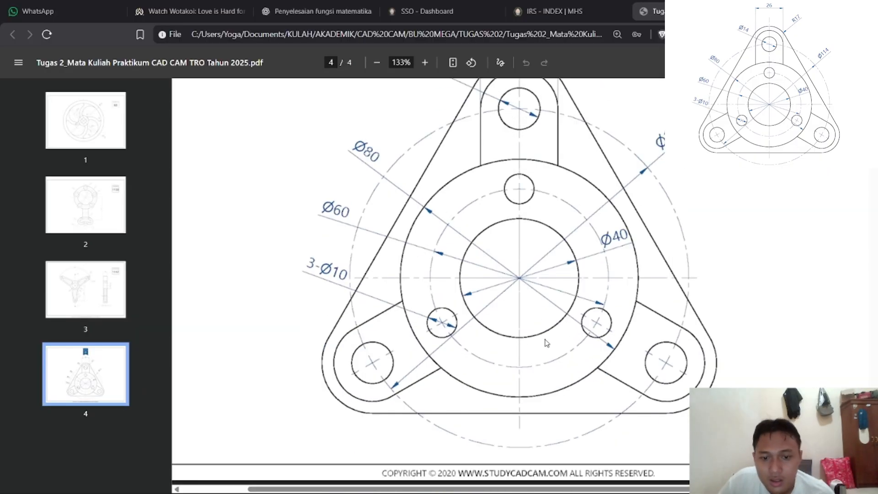
scroll(409, 238, up, 2)
scroll(531, 267, down, 2)
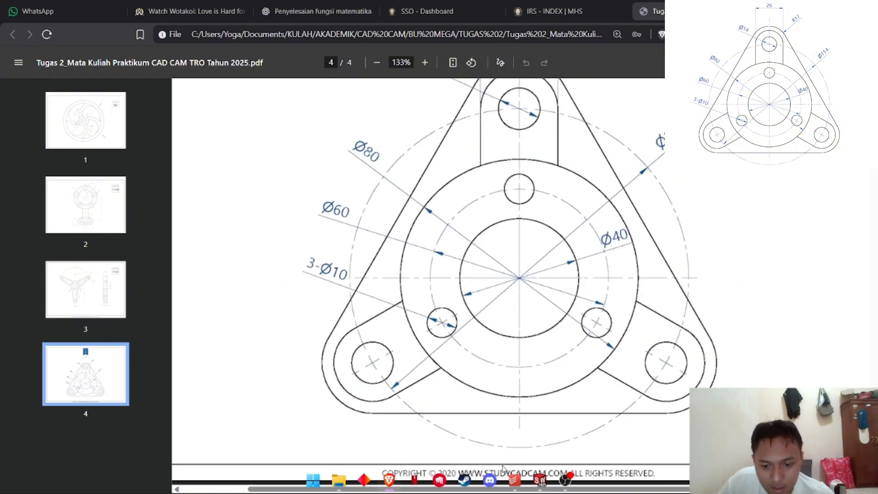
click(539, 480)
right_click(193, 134)
click(219, 168)
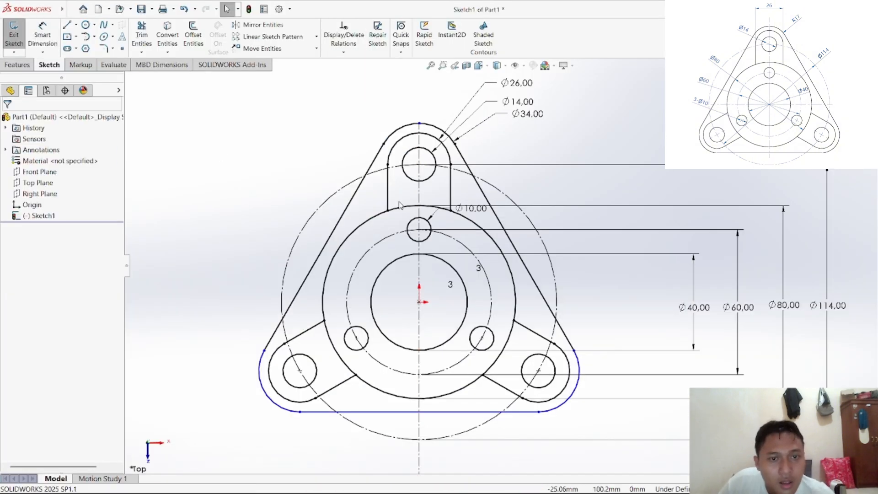
Step: Apply a Fix relation to the centre point at the sketch origin
click(419, 302)
click(12, 280)
click(216, 216)
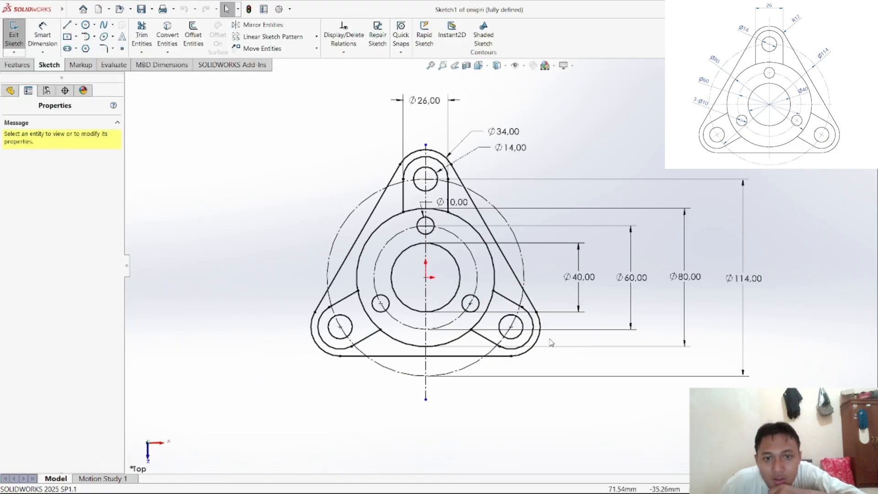
Step: Compare the flange with the finished sketch in the onigiri document, and return to the Part1 sketch
scroll(505, 289, up, 2)
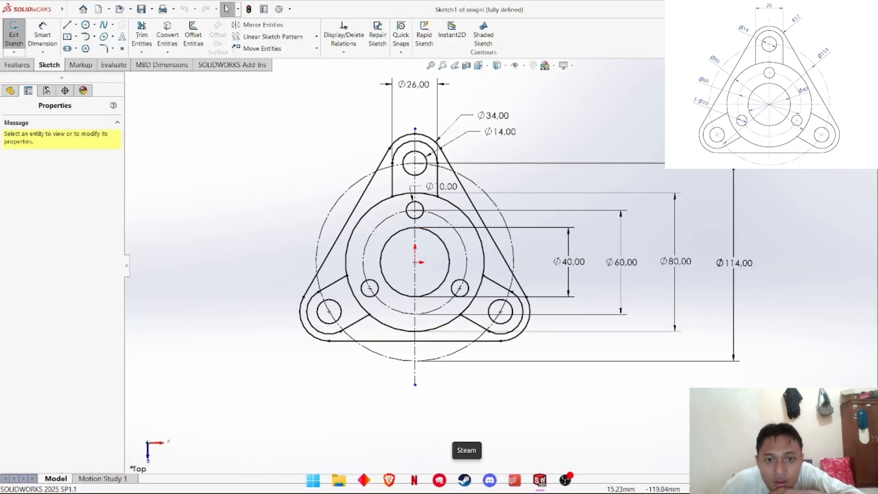
mouse_move(540, 480)
click(489, 418)
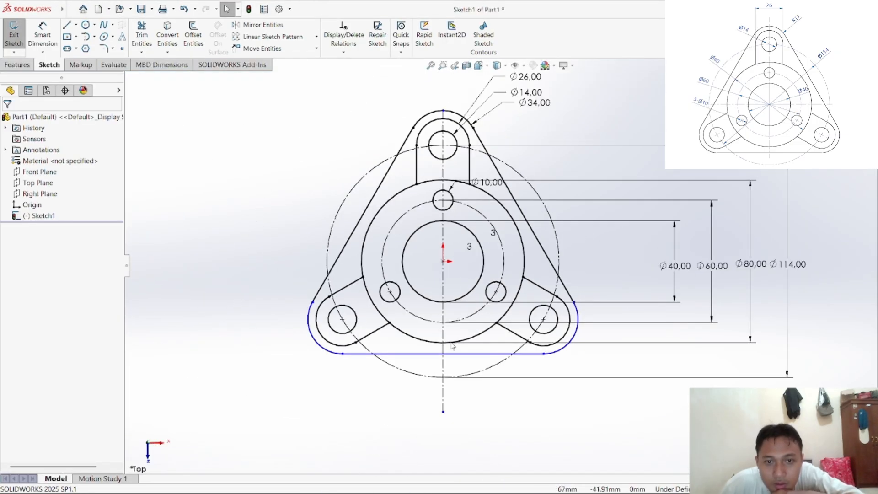
mouse_move(583, 423)
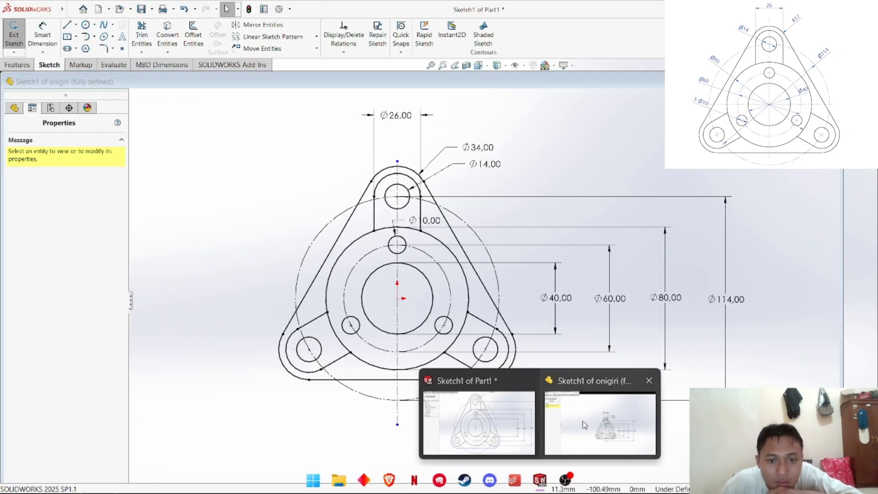
click(478, 420)
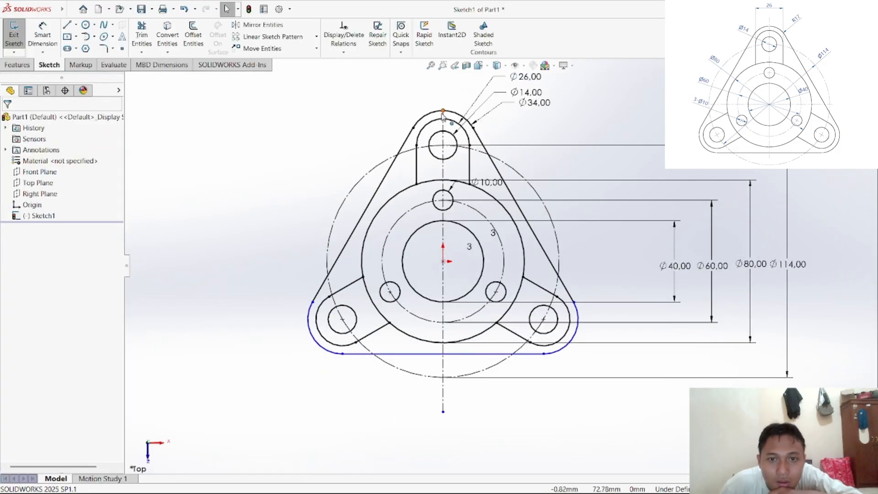
click(361, 44)
click(443, 111)
click(8, 122)
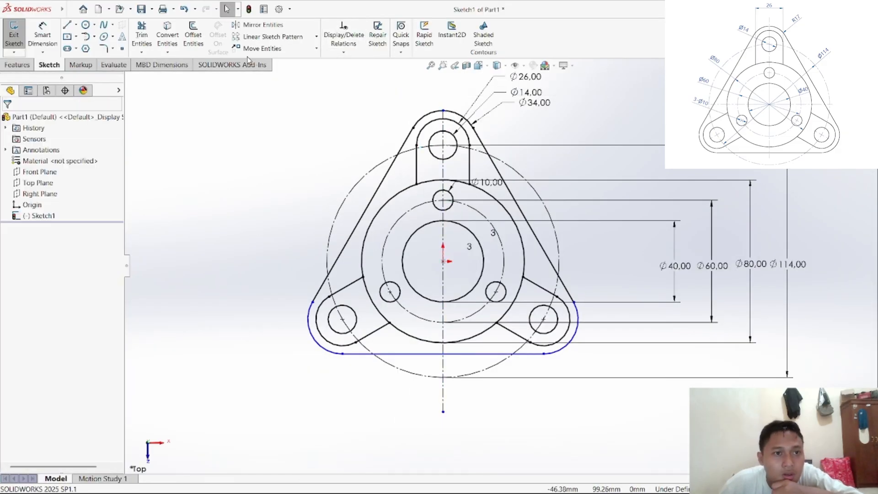
Step: Move the vertical centreline's upper endpoint to just above the top outer arc with Move Entities
click(262, 48)
click(443, 111)
click(376, 110)
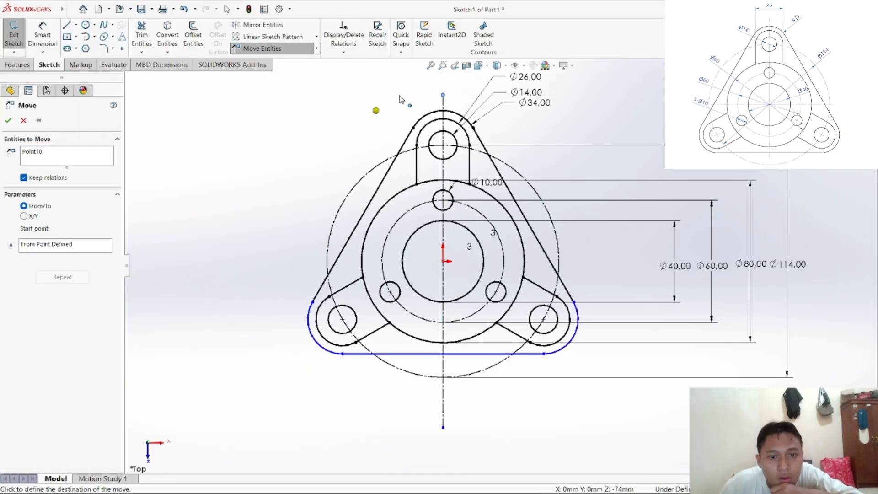
click(400, 96)
right_click(316, 132)
click(295, 176)
Step: Try a length dimension on the left outline line, and delete it
click(43, 35)
click(377, 190)
click(324, 181)
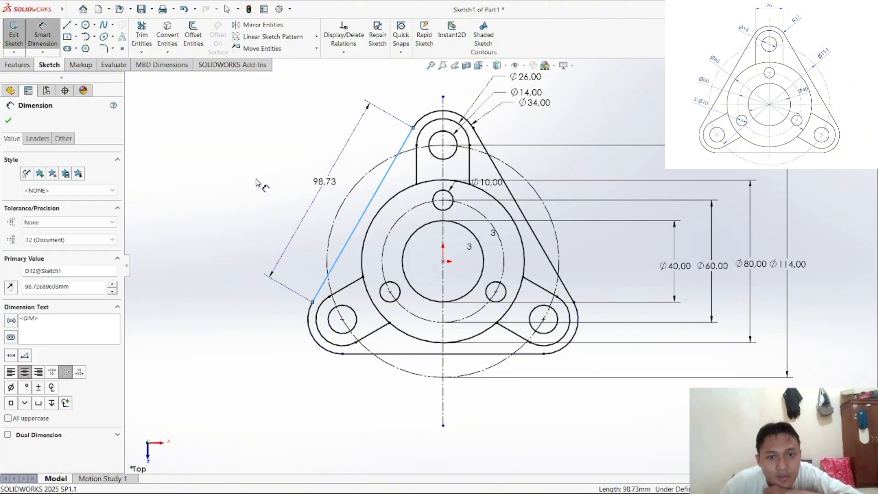
key(Return)
click(251, 279)
click(324, 182)
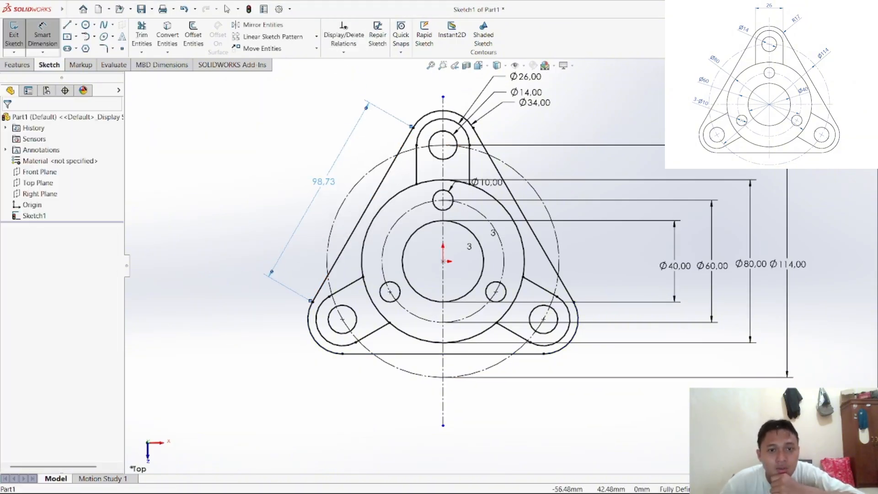
key(Delete)
Step: Try adding another shared relation to the left, right and bottom outline lines, and undo it
click(343, 52)
click(359, 74)
click(379, 187)
click(521, 210)
click(494, 353)
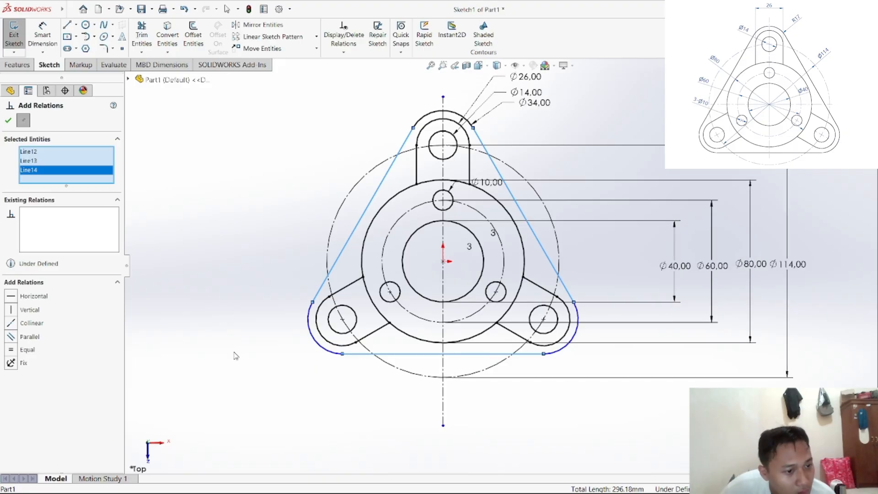
click(26, 325)
click(227, 261)
right_click(227, 209)
click(233, 233)
key(ctrl+z)
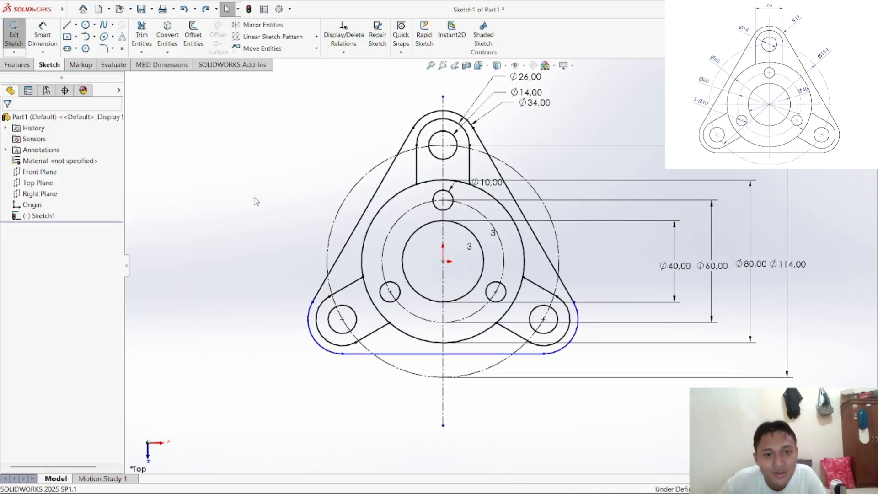
Step: Try fully defining the outline with a length dimension on its left line, and remove that dimension
click(35, 30)
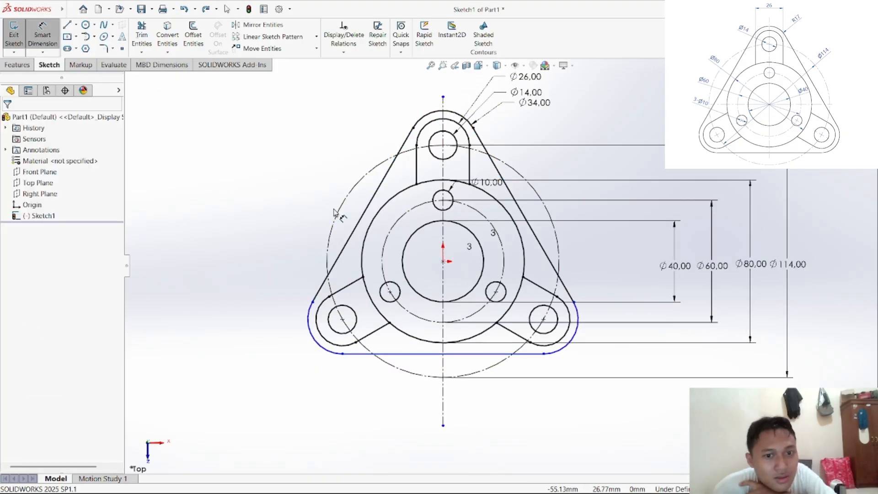
click(359, 221)
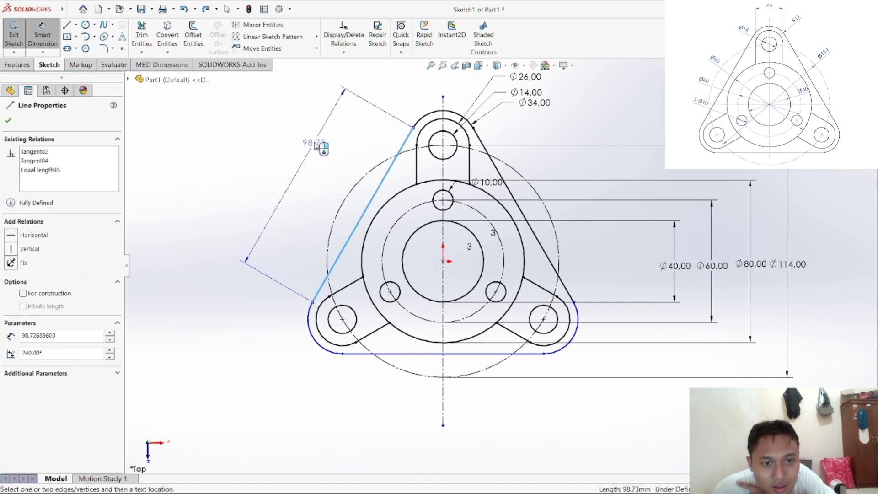
click(316, 144)
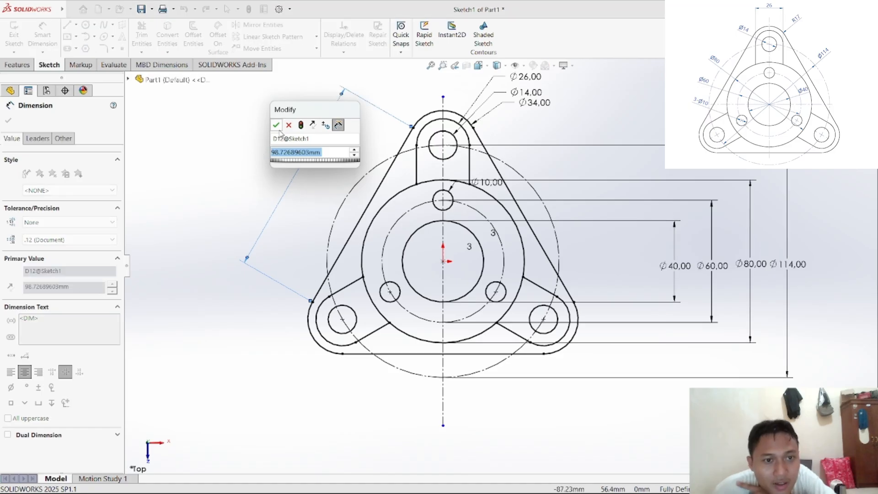
click(277, 125)
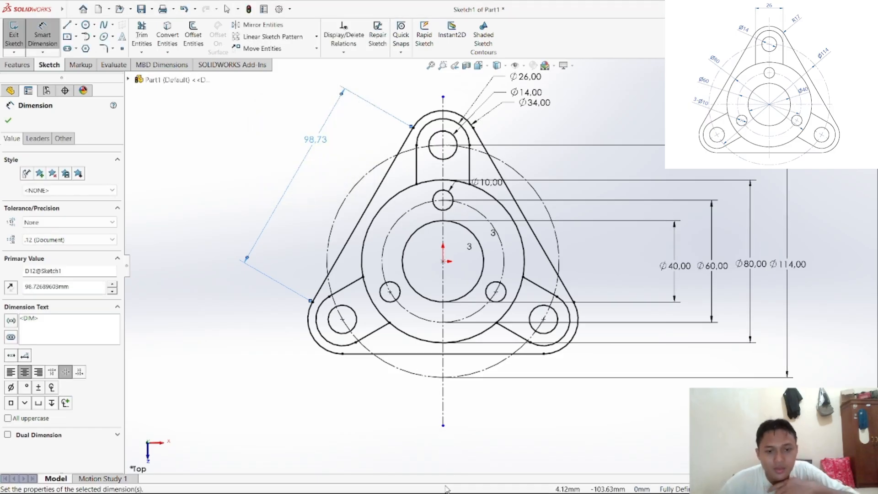
key(Delete)
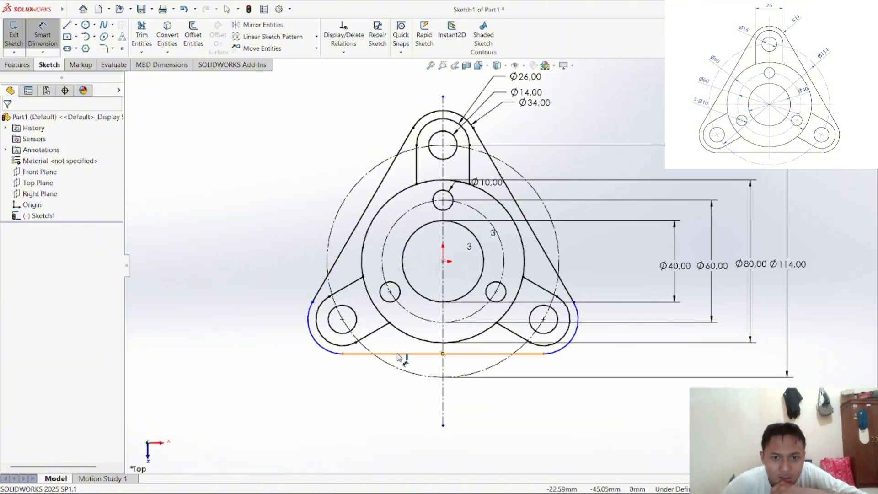
right_click(212, 207)
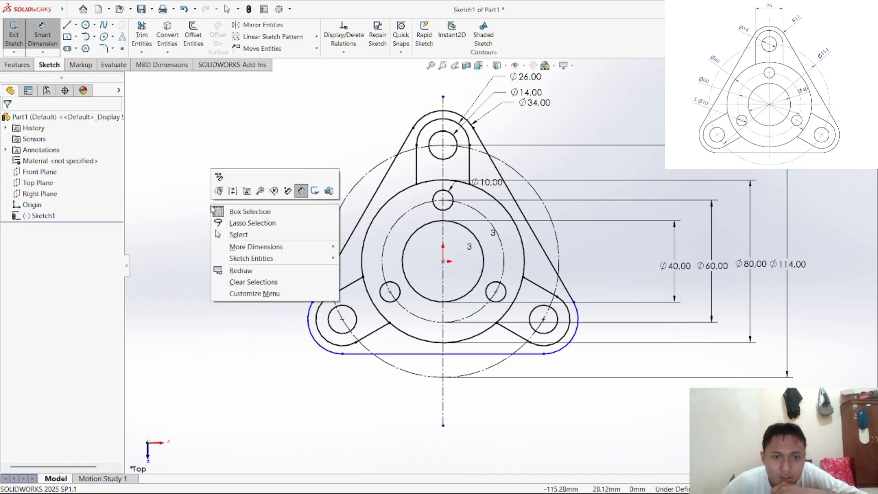
click(242, 236)
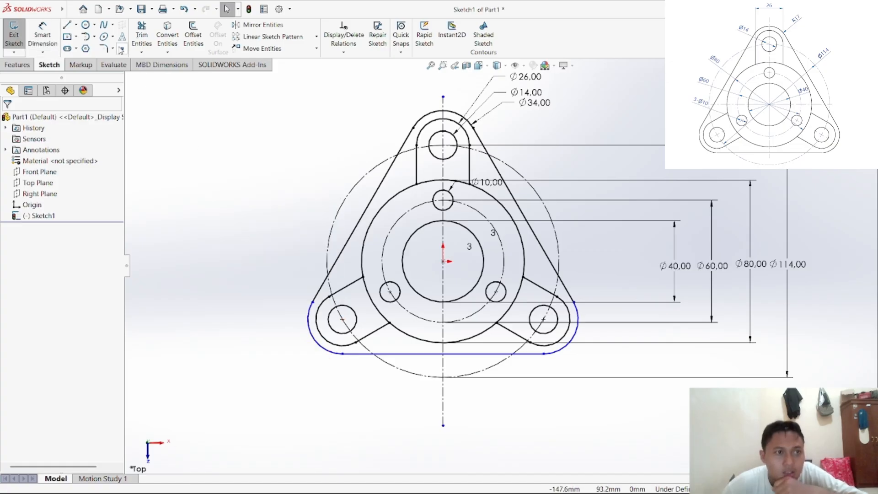
click(67, 25)
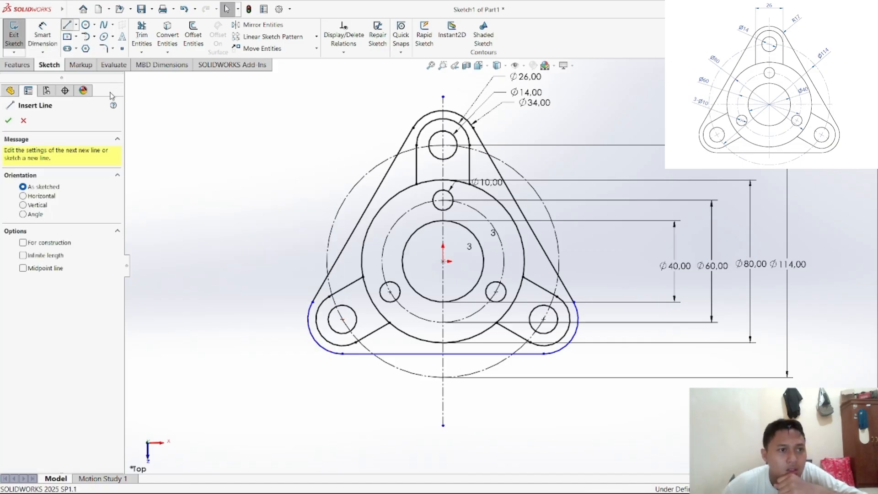
click(48, 243)
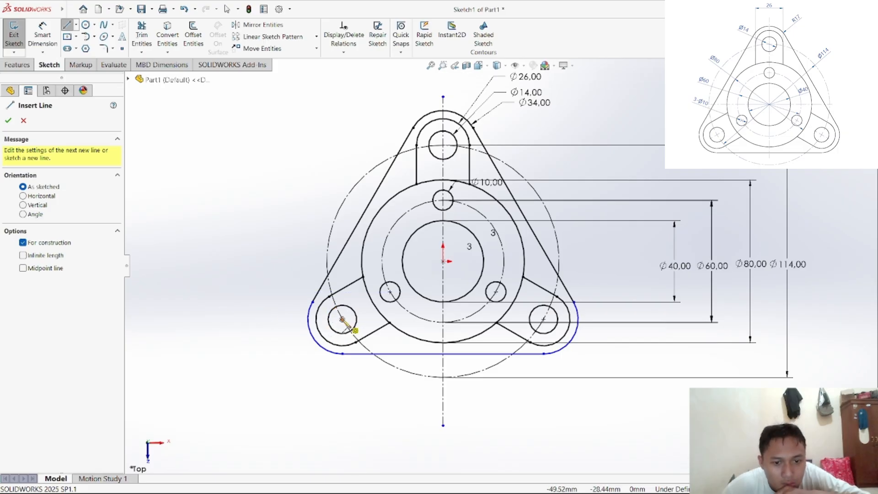
click(342, 319)
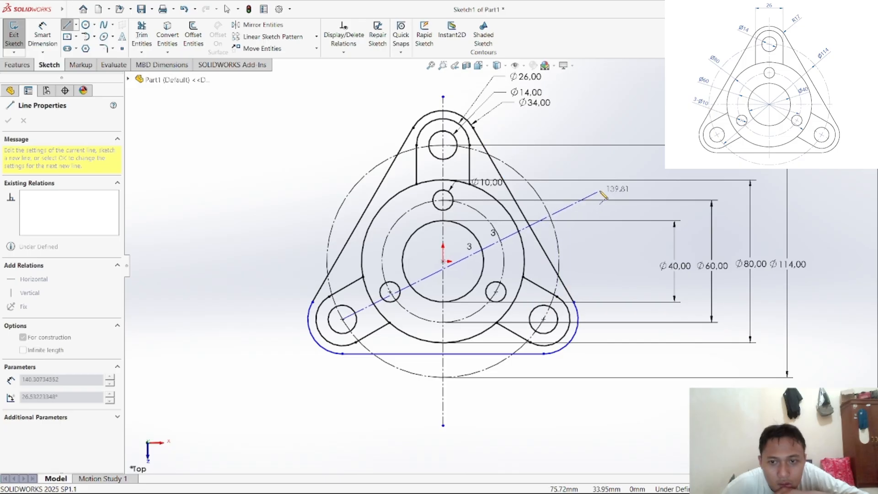
right_click(608, 126)
click(623, 176)
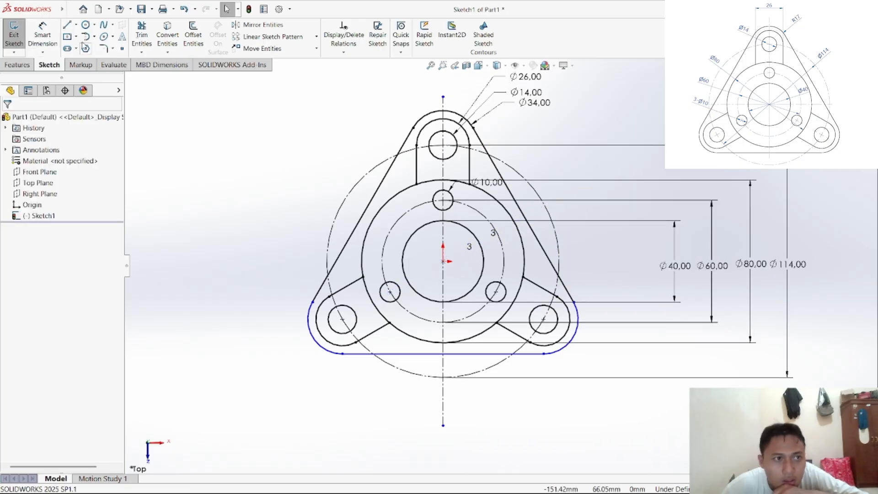
Step: Draw a construction line about 158 mm long through the lower-left lug hole's centre and the origin, extending past the outline at both ends
click(67, 25)
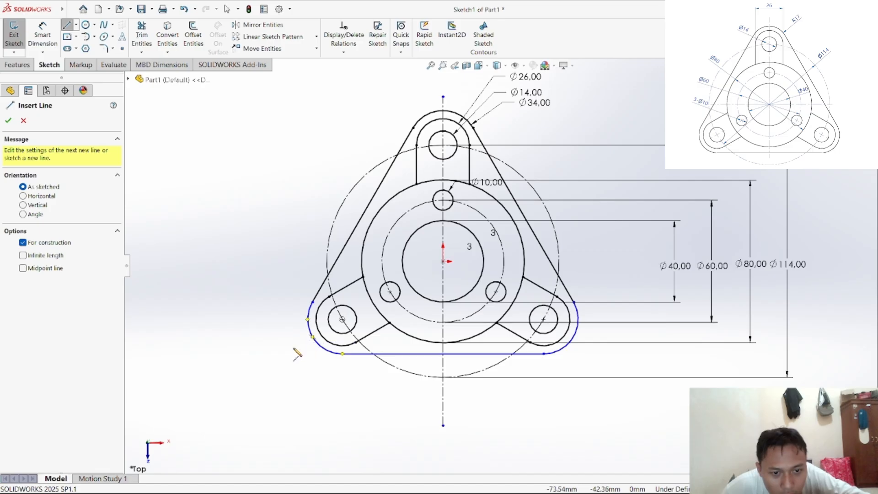
click(289, 350)
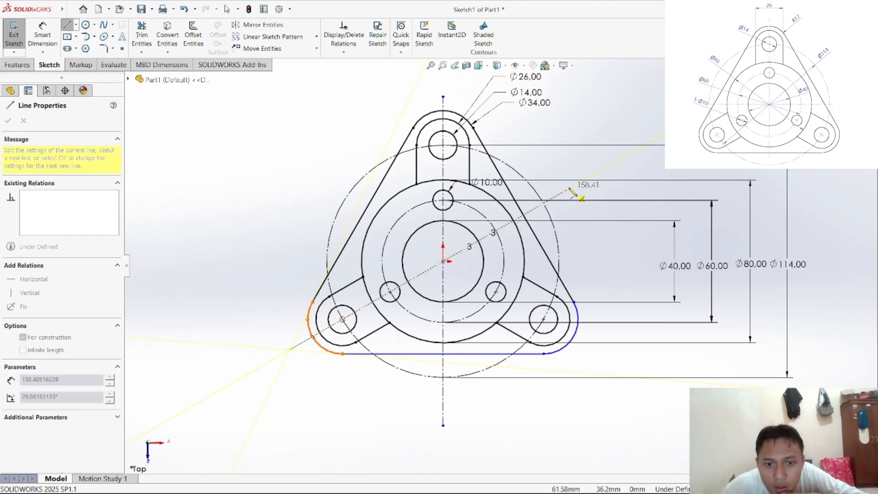
click(569, 189)
right_click(597, 200)
click(615, 202)
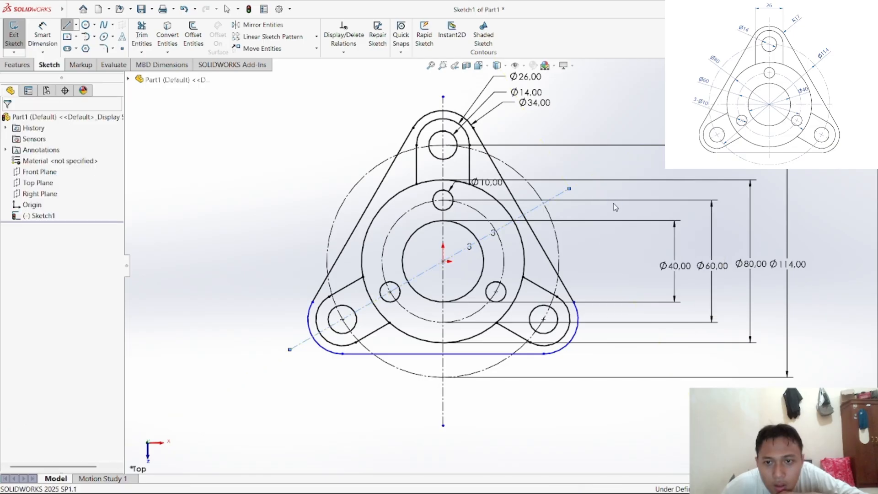
key(Escape)
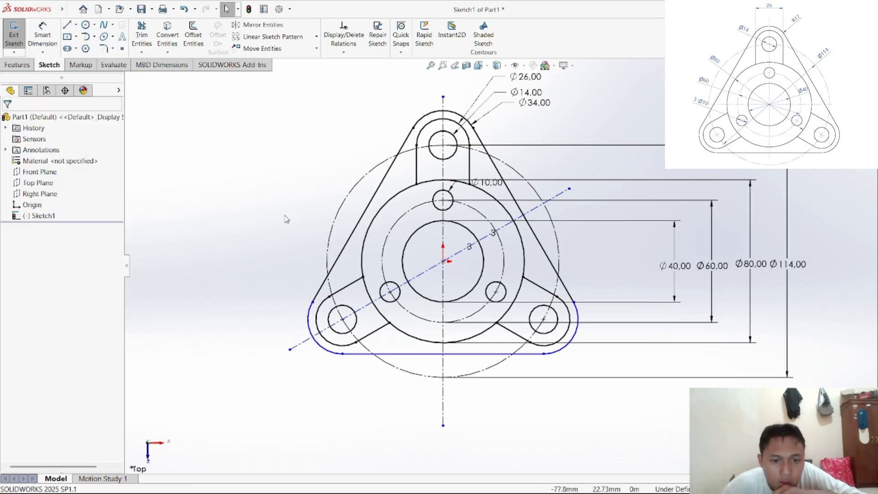
Step: Make the diagonal construction line coincident with the centre point of the lower-left lug hole
scroll(321, 330, up, 4)
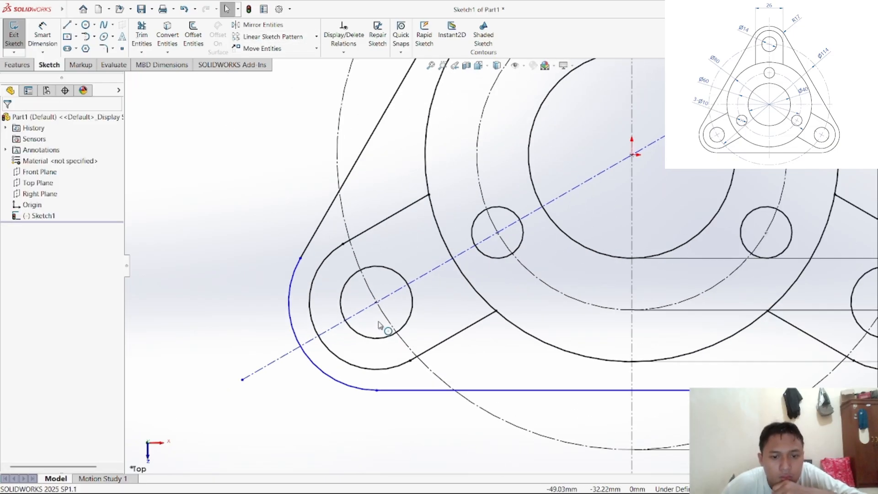
scroll(379, 324, up, 3)
scroll(405, 309, up, 3)
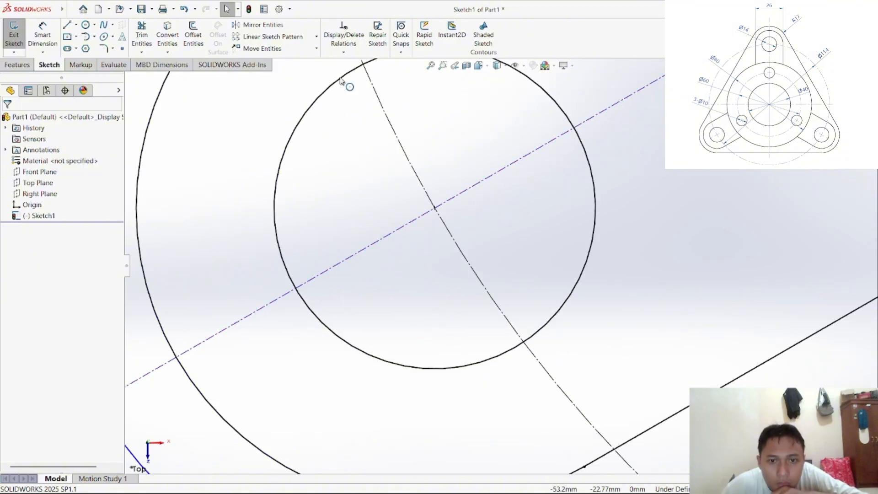
click(343, 52)
click(366, 75)
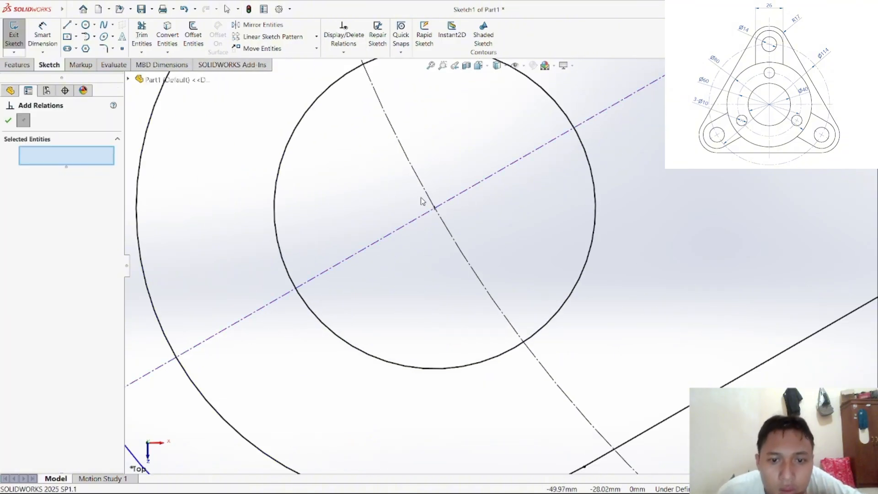
click(434, 208)
click(430, 213)
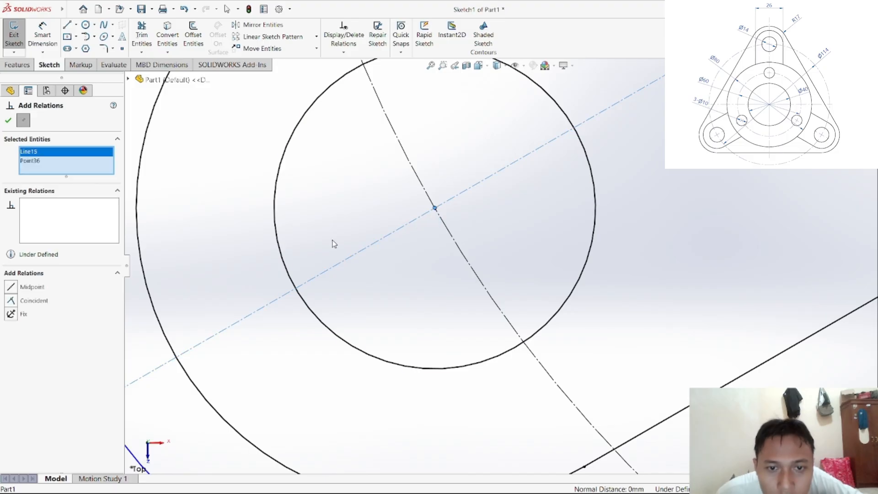
click(17, 300)
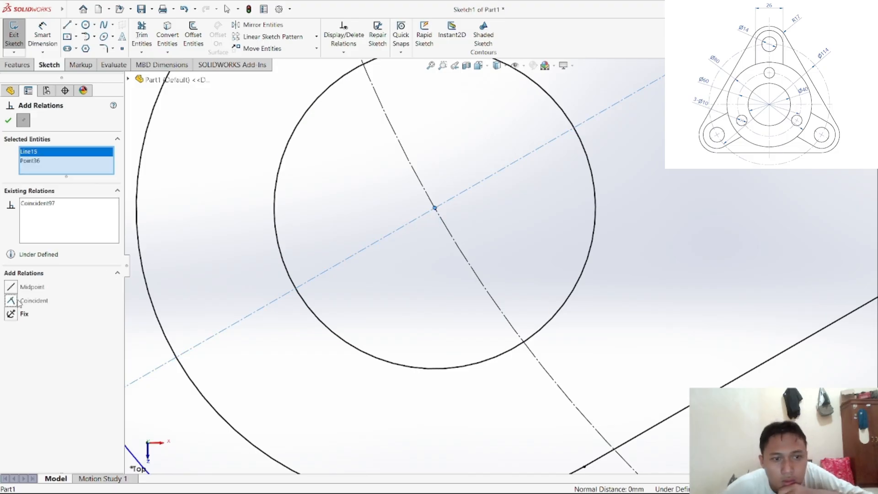
click(8, 121)
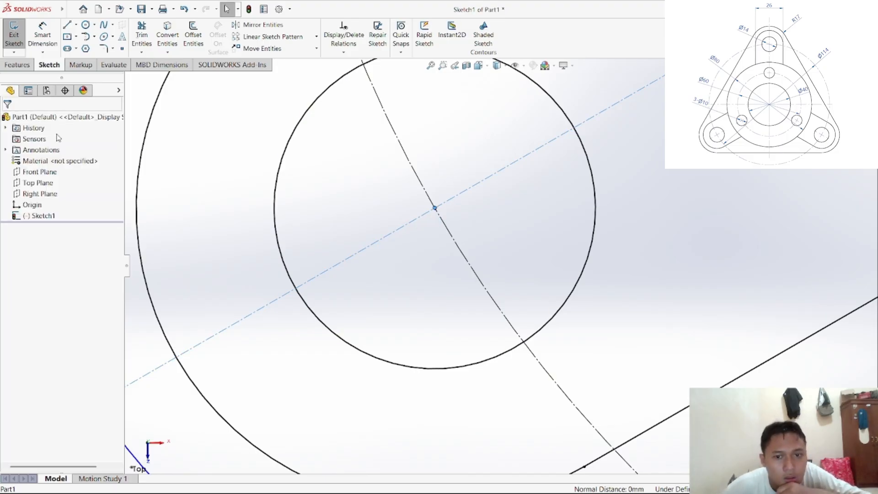
click(693, 219)
Step: Make the construction line through the lower-left lug hole coincident with the sketch origin
scroll(681, 227, up, 9)
scroll(745, 189, down, 4)
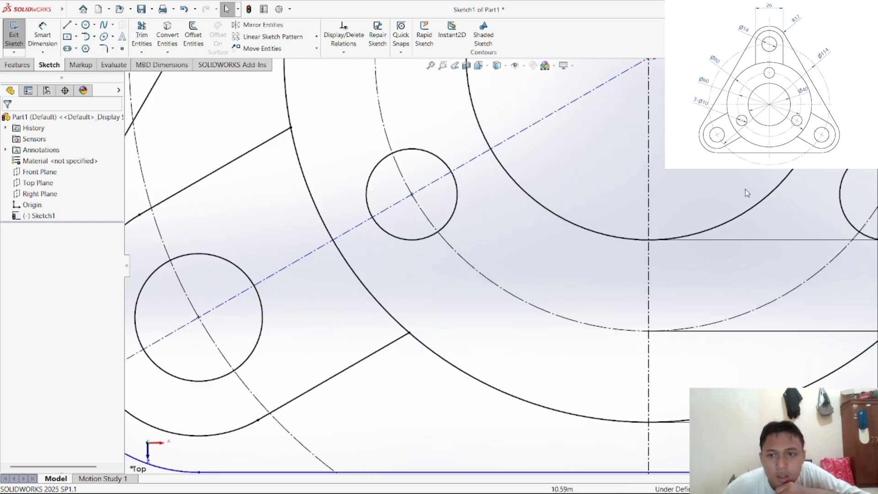
scroll(747, 192, up, 5)
scroll(562, 228, down, 6)
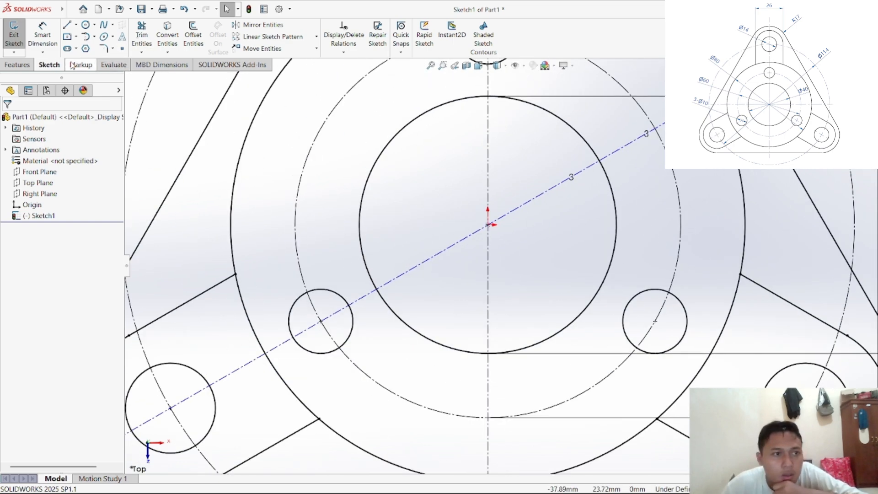
click(358, 75)
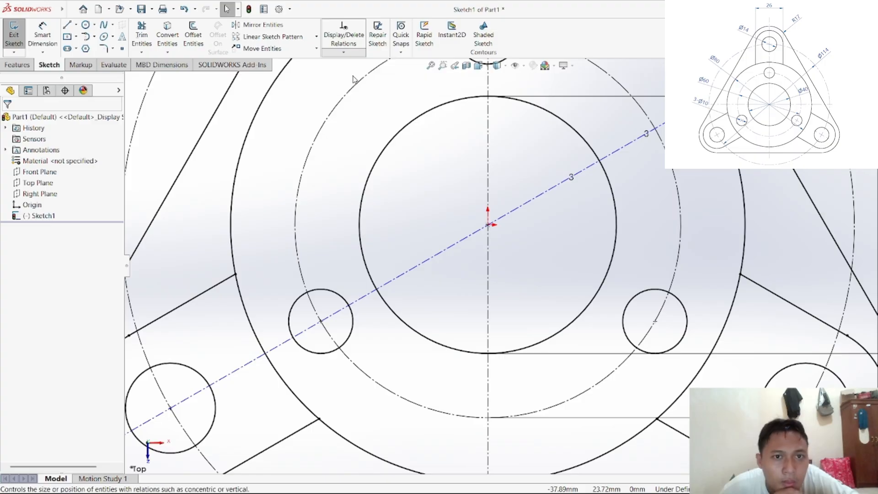
click(487, 225)
click(16, 299)
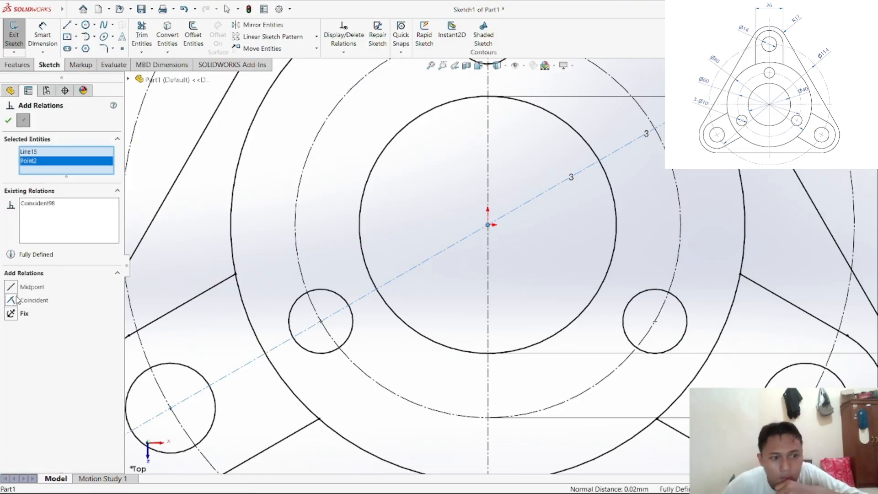
click(8, 120)
scroll(489, 254, up, 3)
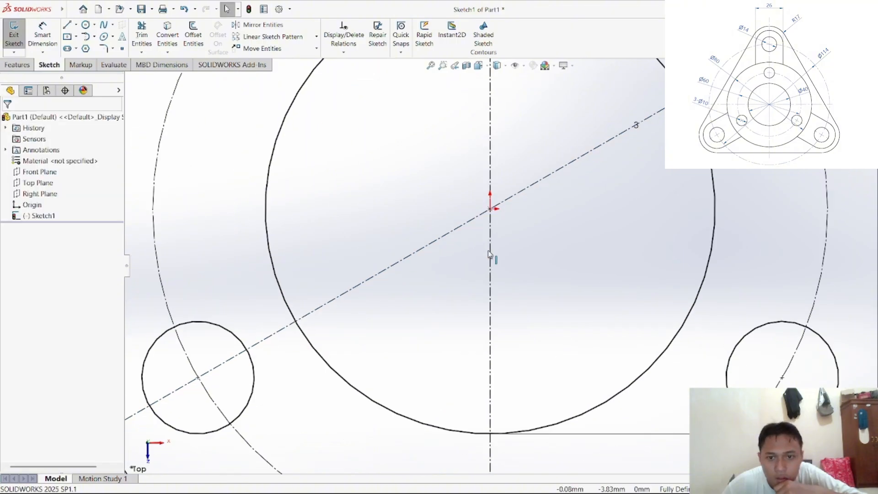
scroll(525, 262, down, 8)
scroll(690, 243, up, 1)
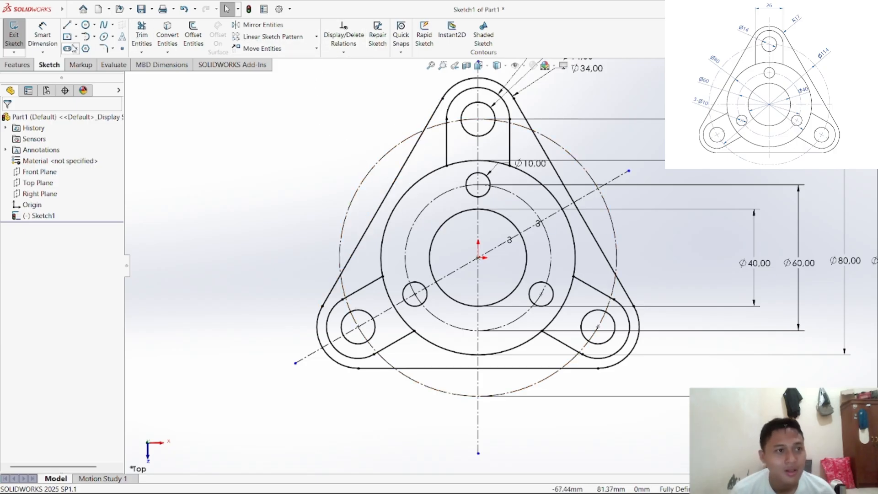
Step: Draw a construction line from outside the lower-right lug through its hole and the origin to just beyond the opposite outline line
click(68, 26)
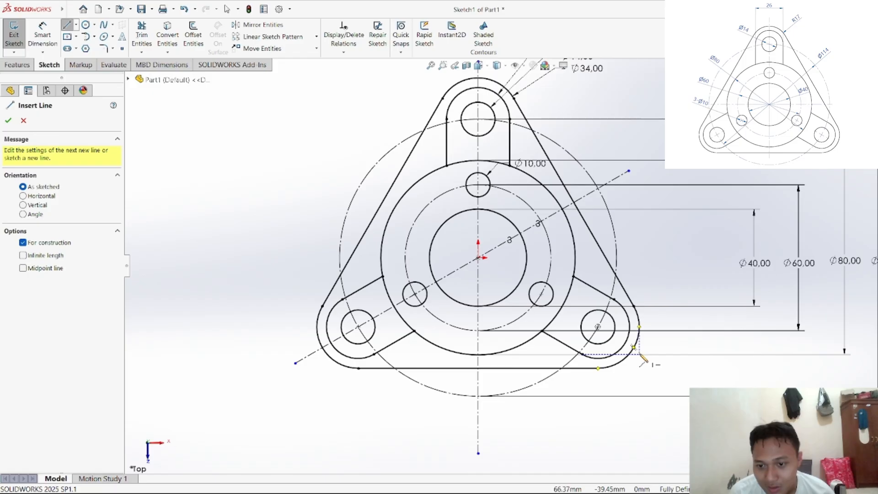
click(633, 348)
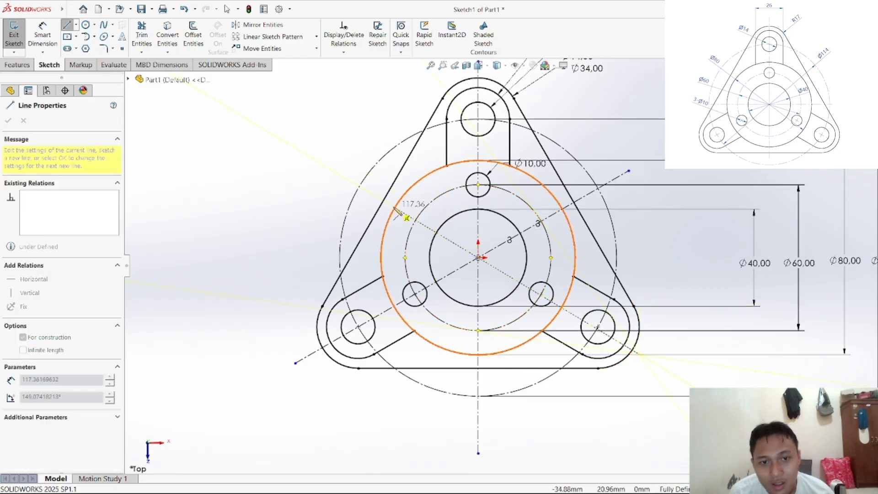
click(368, 192)
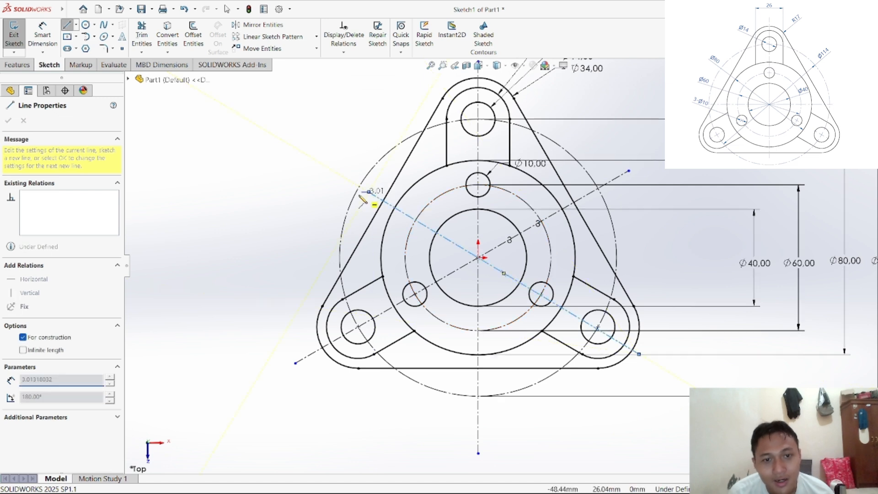
right_click(315, 184)
click(335, 191)
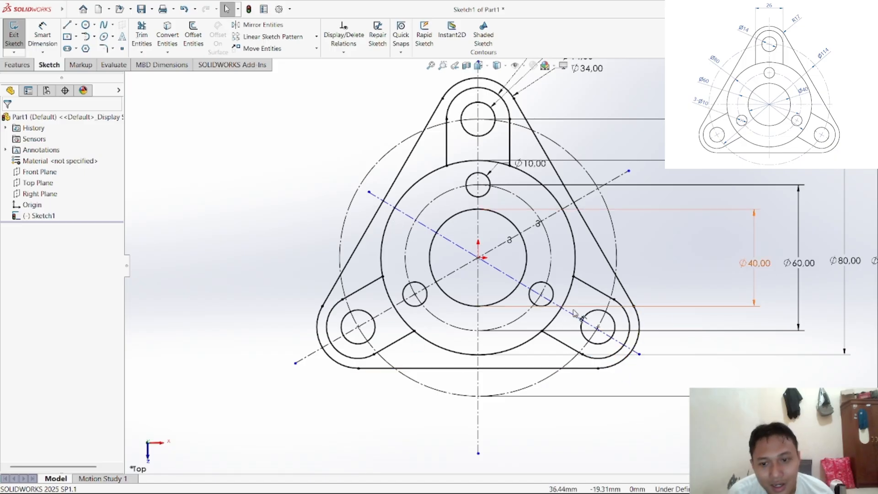
Step: Make the new construction line coincident with the centre point of the lower-right lug hole
scroll(633, 343, down, 5)
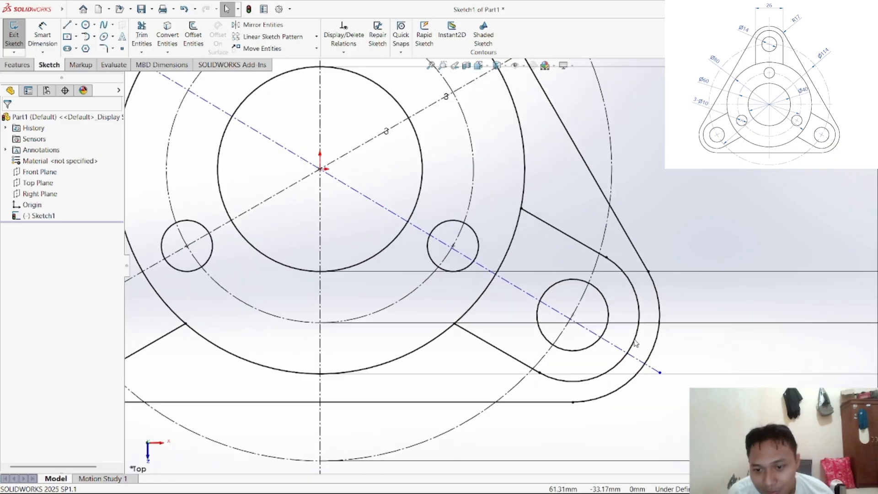
click(343, 52)
click(363, 76)
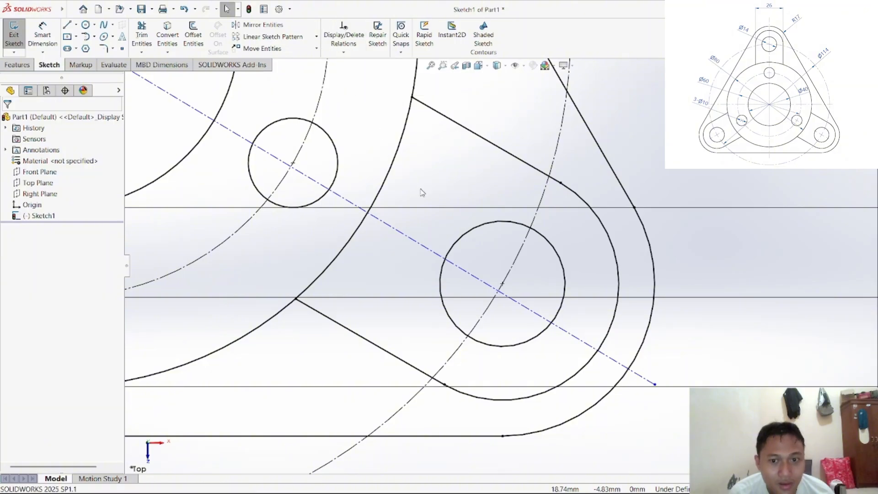
click(469, 278)
click(502, 284)
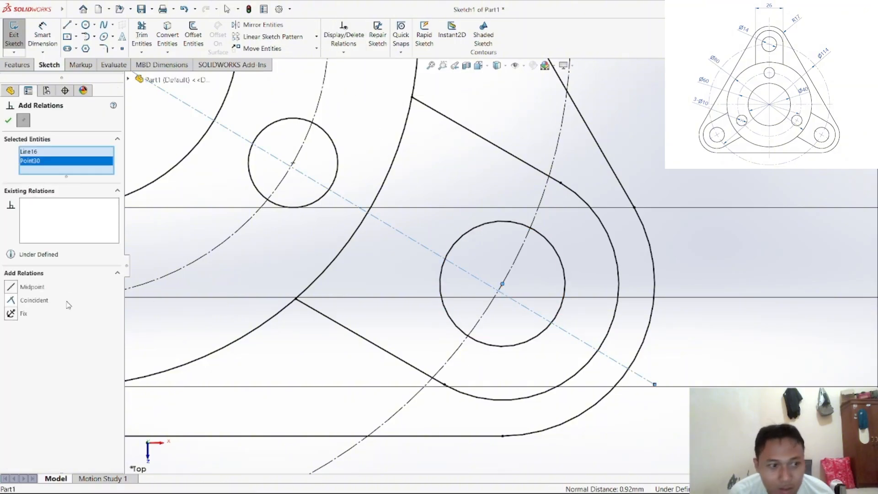
click(34, 300)
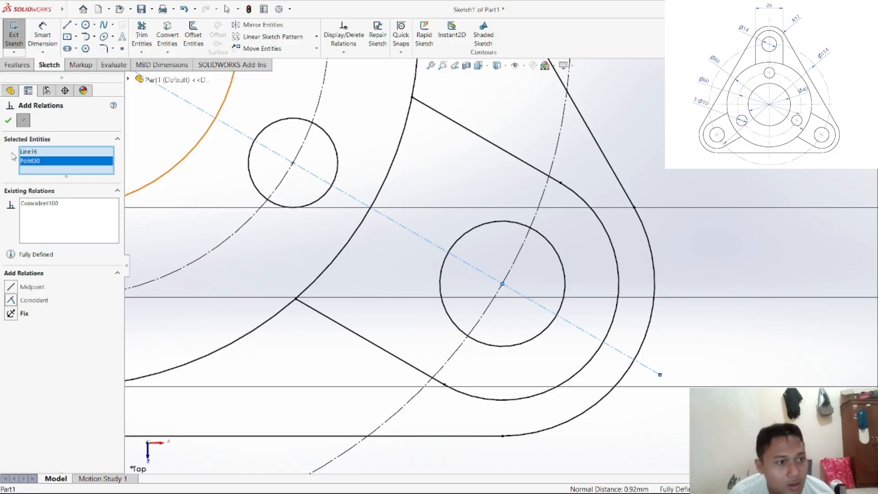
click(8, 121)
scroll(354, 266, down, 3)
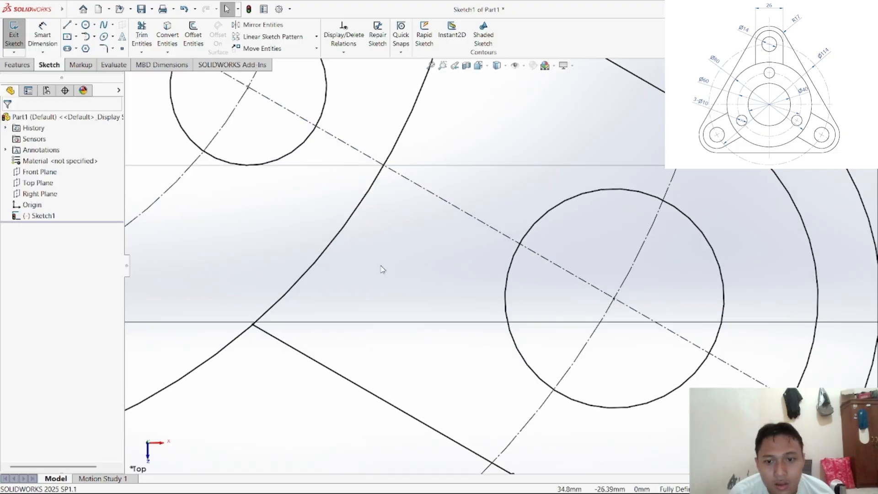
scroll(403, 267, up, 12)
scroll(396, 214, down, 4)
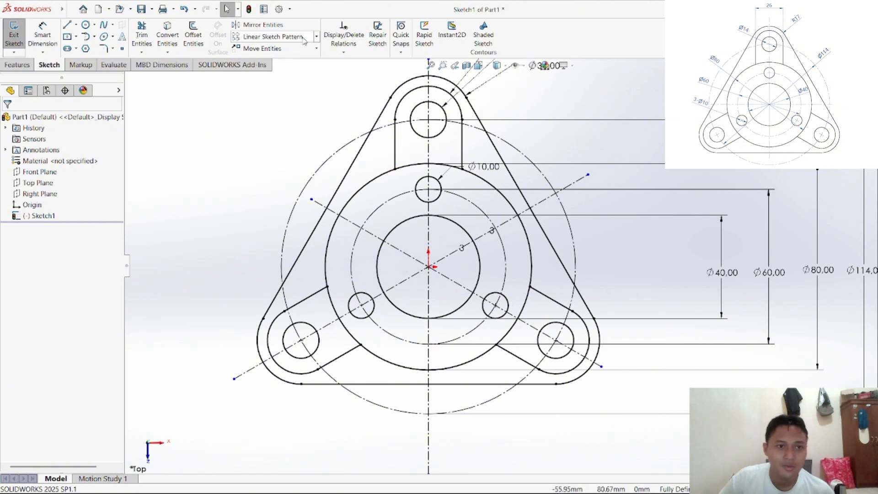
click(316, 37)
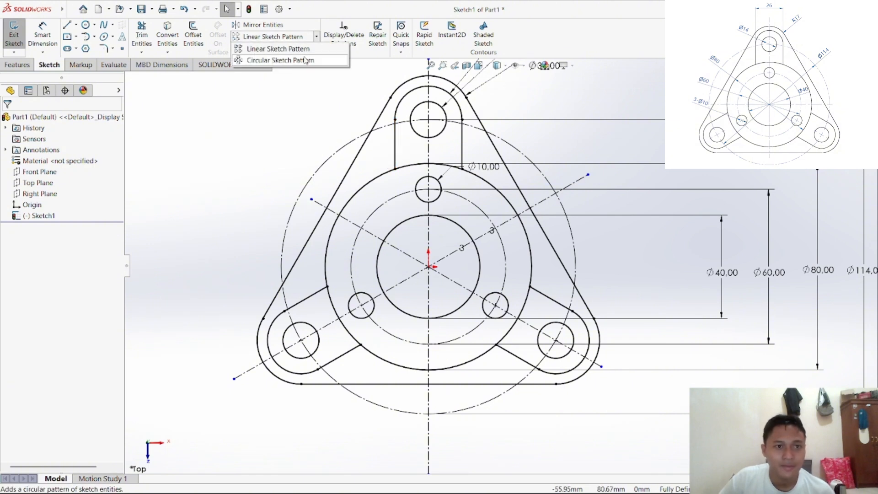
click(318, 37)
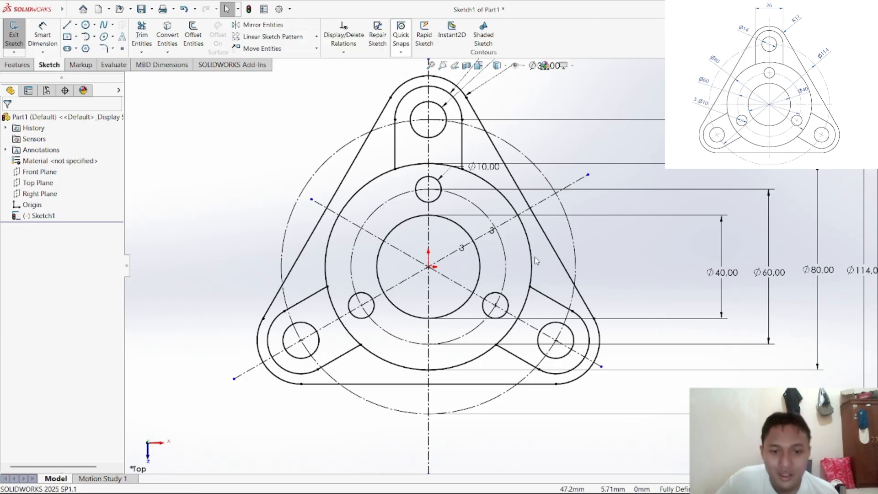
click(574, 181)
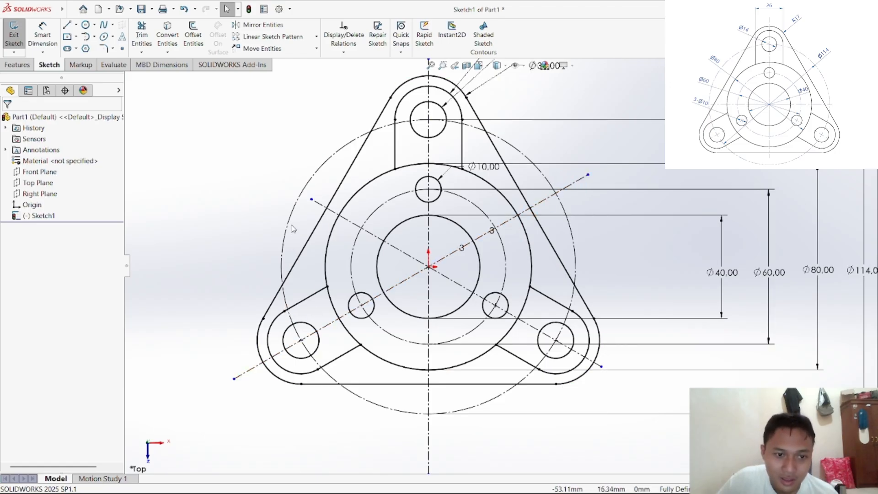
click(309, 190)
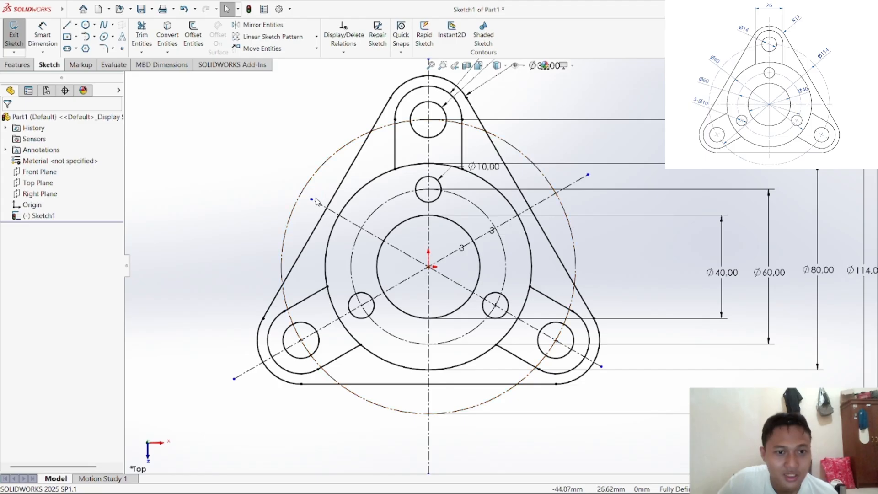